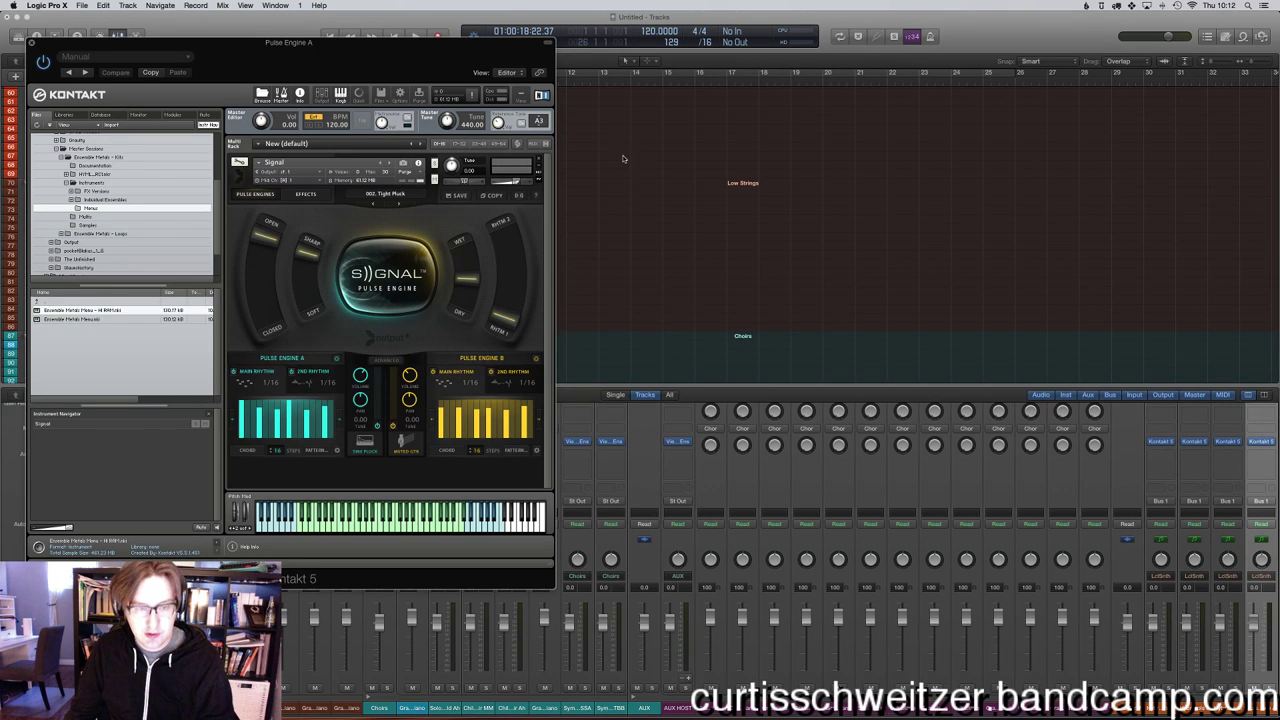
Load the preset 034. Secret Rave from Signal's preset list.
left_click(385, 194)
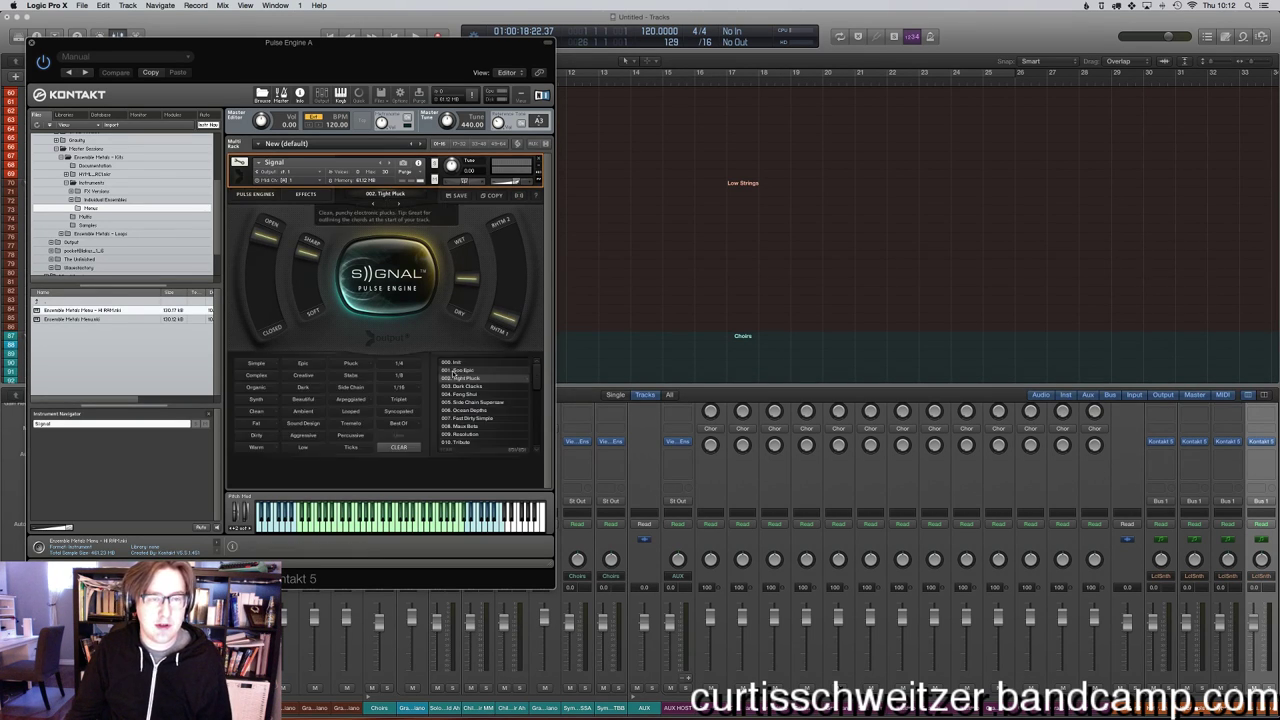
left_click(385, 194)
scroll(537, 386, "down", 8)
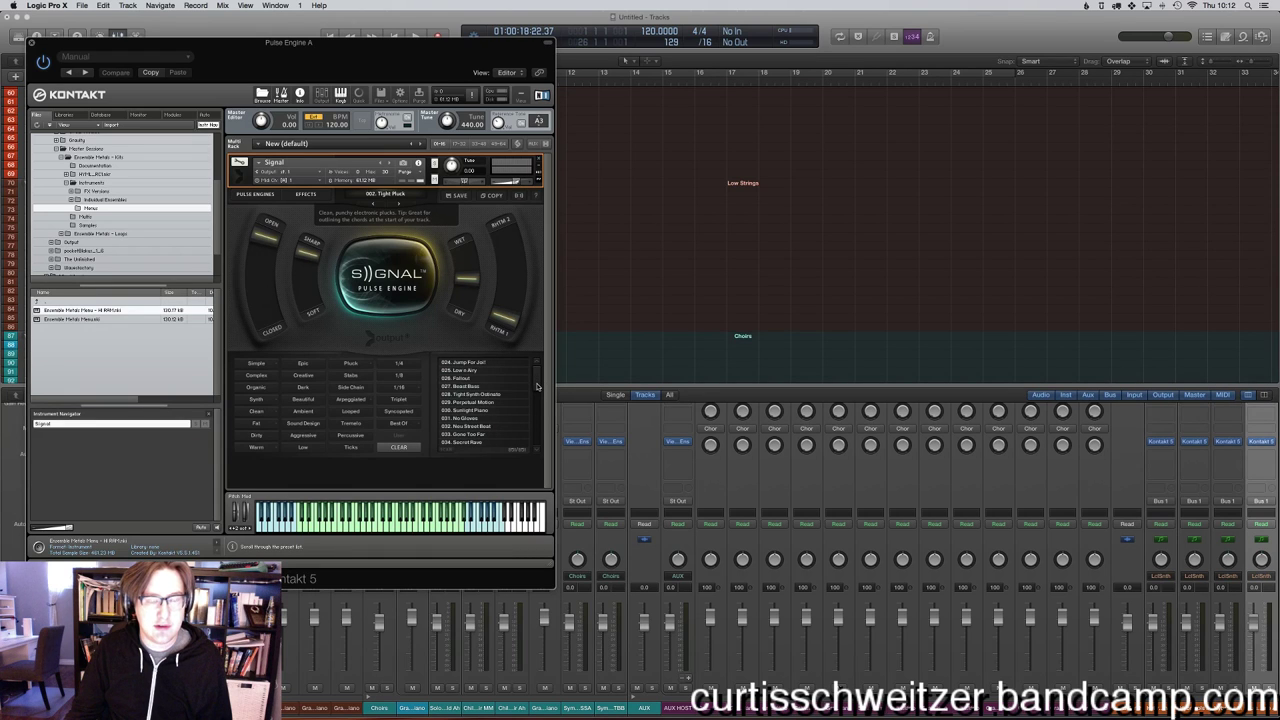
scroll(537, 386, "down", 3)
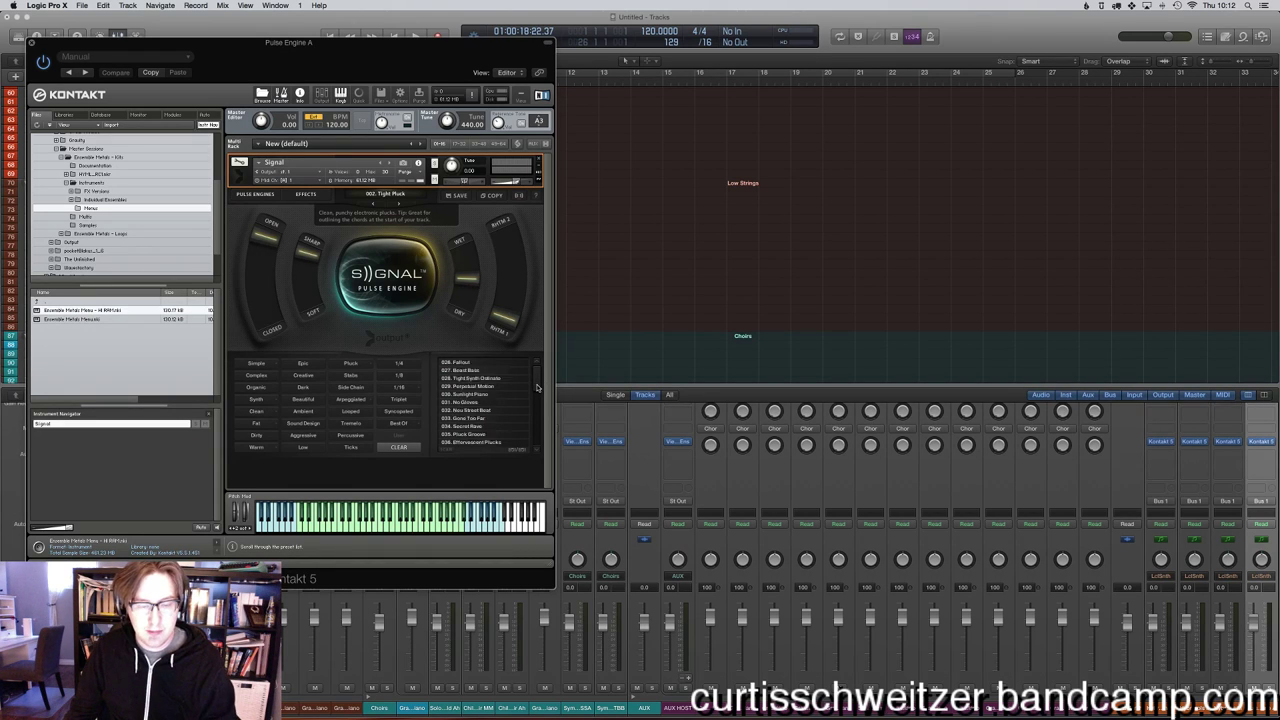
left_click(487, 388)
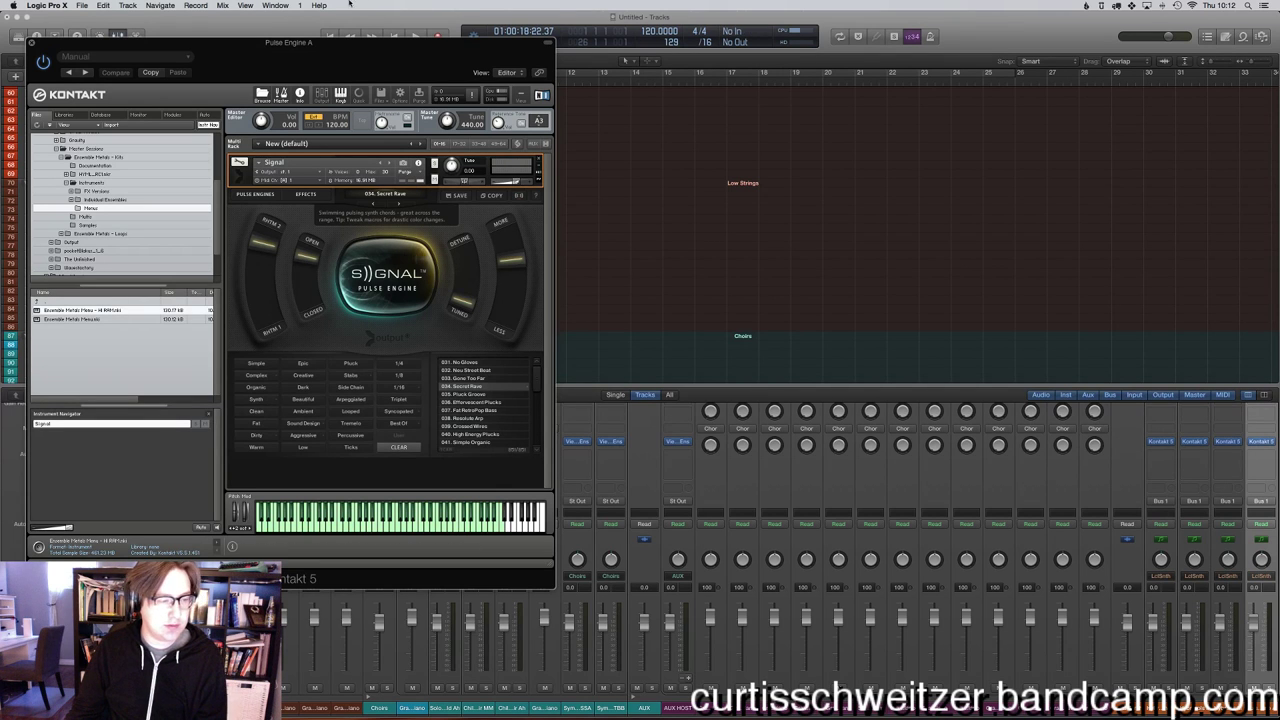
Move the Kontakt window clear of the track list and load Signal's 036. Effervescent Plucks preset.
left_click_drag(340, 52, 875, 127)
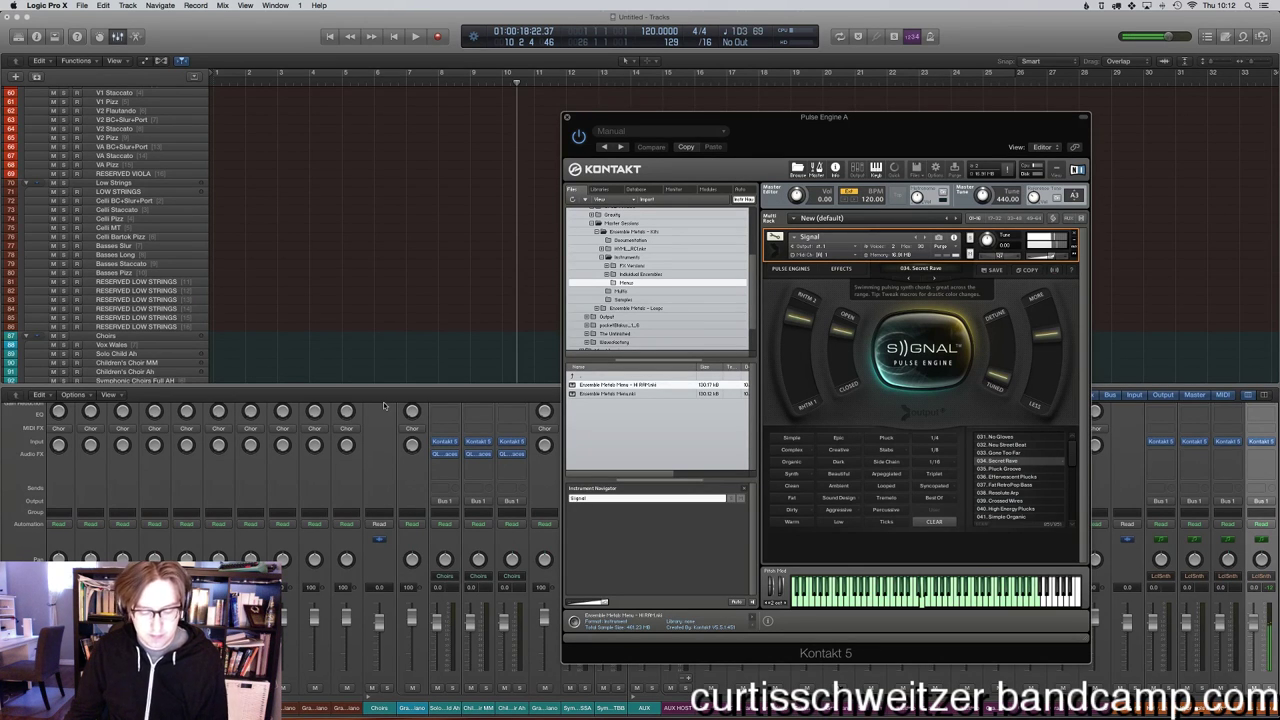
left_click_drag(867, 124, 523, 60)
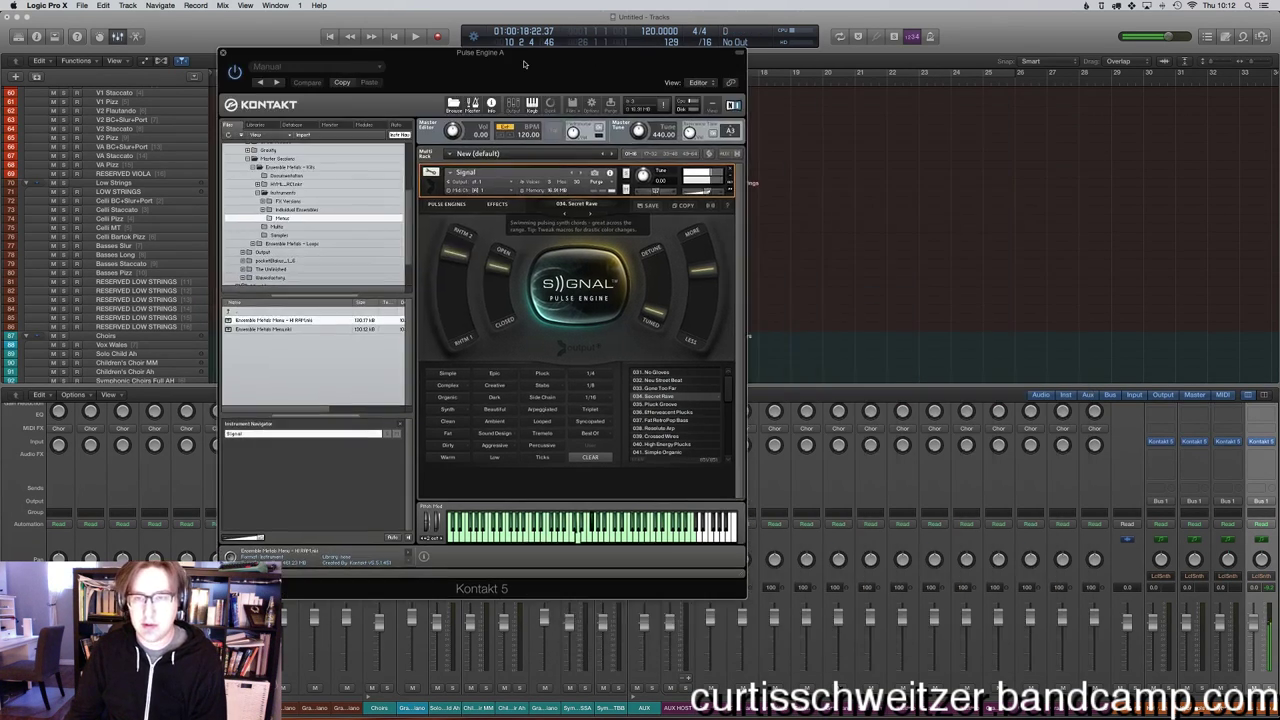
left_click(677, 412)
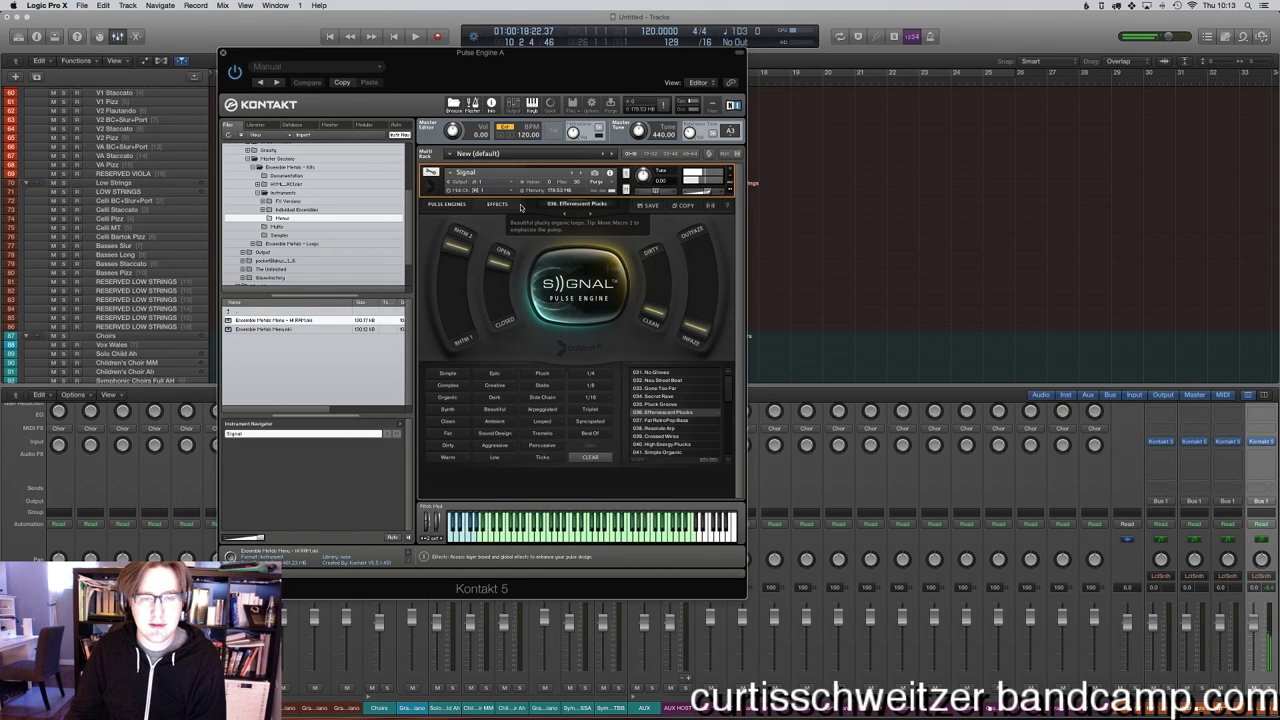
Show the pulse engines and shift Pulse Engine A's loop start slightly forward and back to the waveform's beginning.
left_click(454, 204)
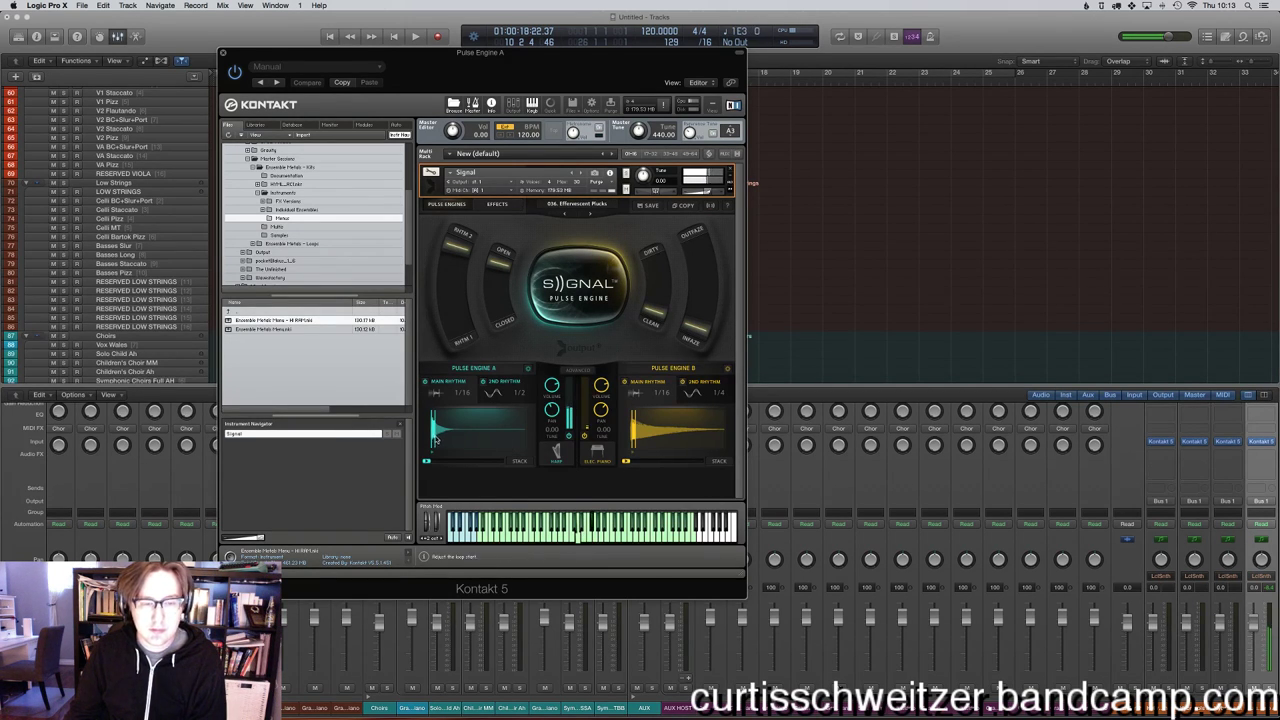
mouse_move(435, 440)
left_mouse_down()
mouse_move(448, 440)
mouse_move(434, 440)
left_mouse_up()
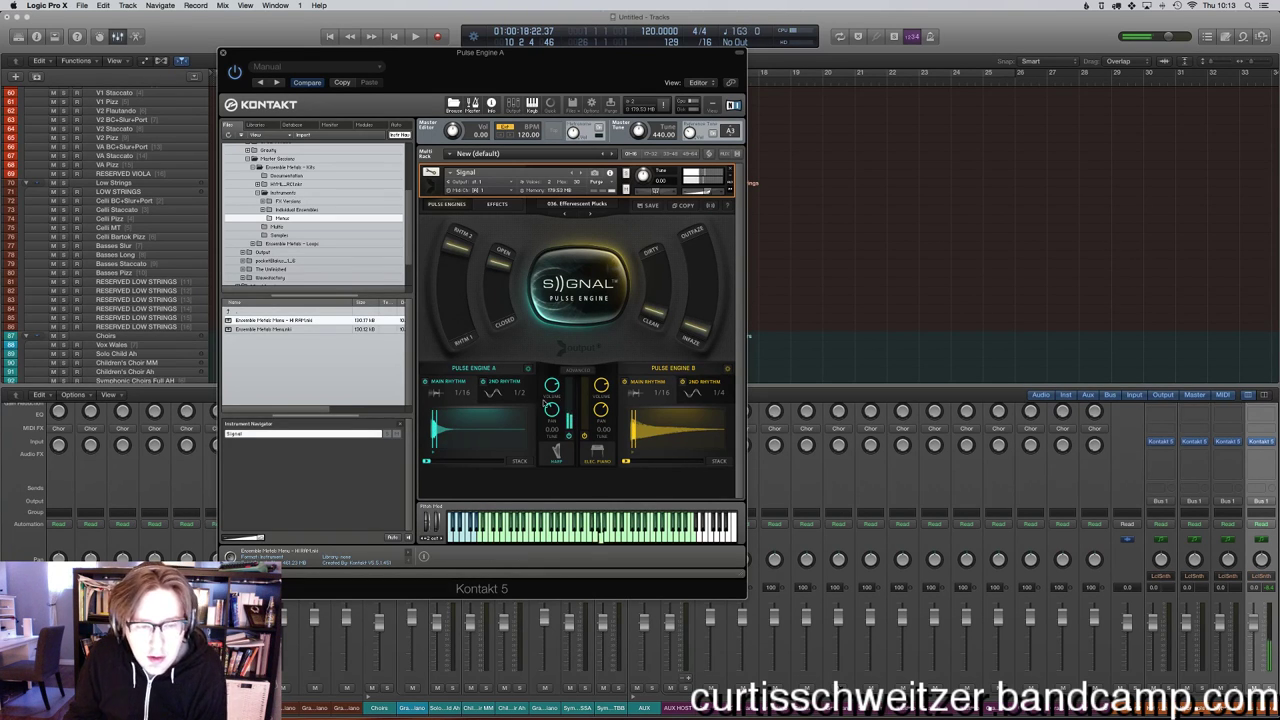
left_click(450, 392)
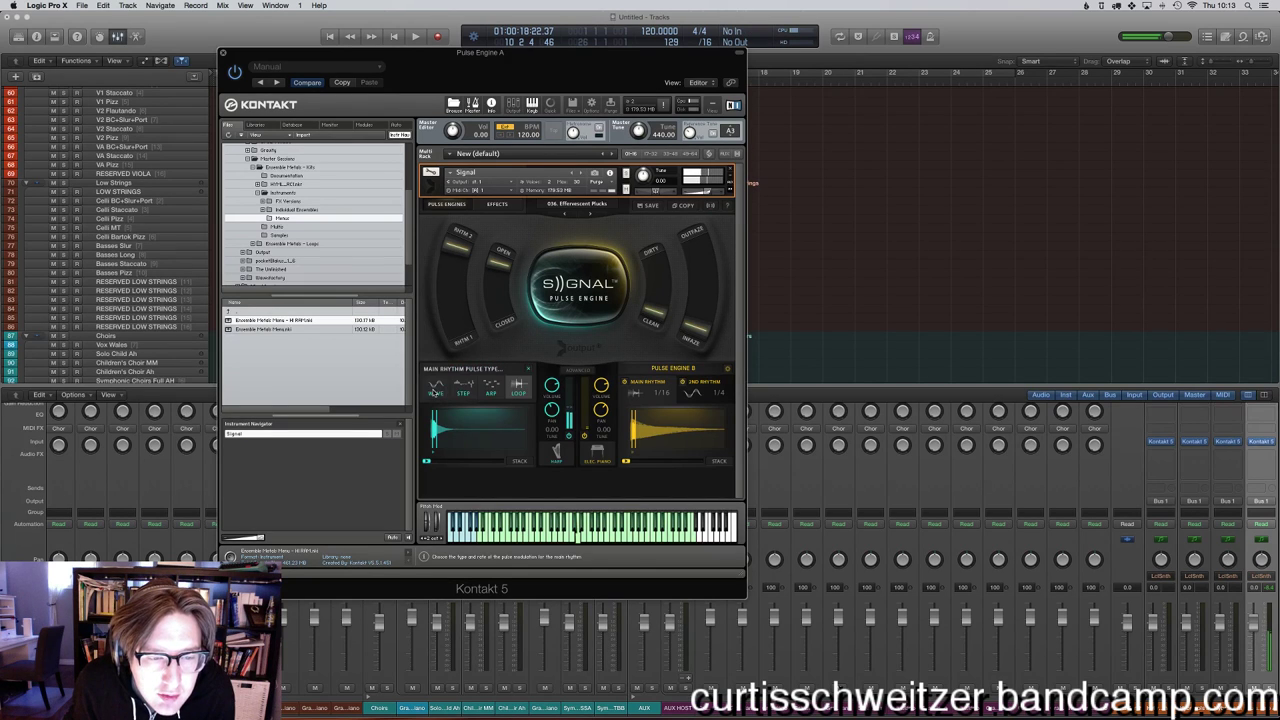
left_click(442, 464)
left_click_drag(437, 442, 441, 442)
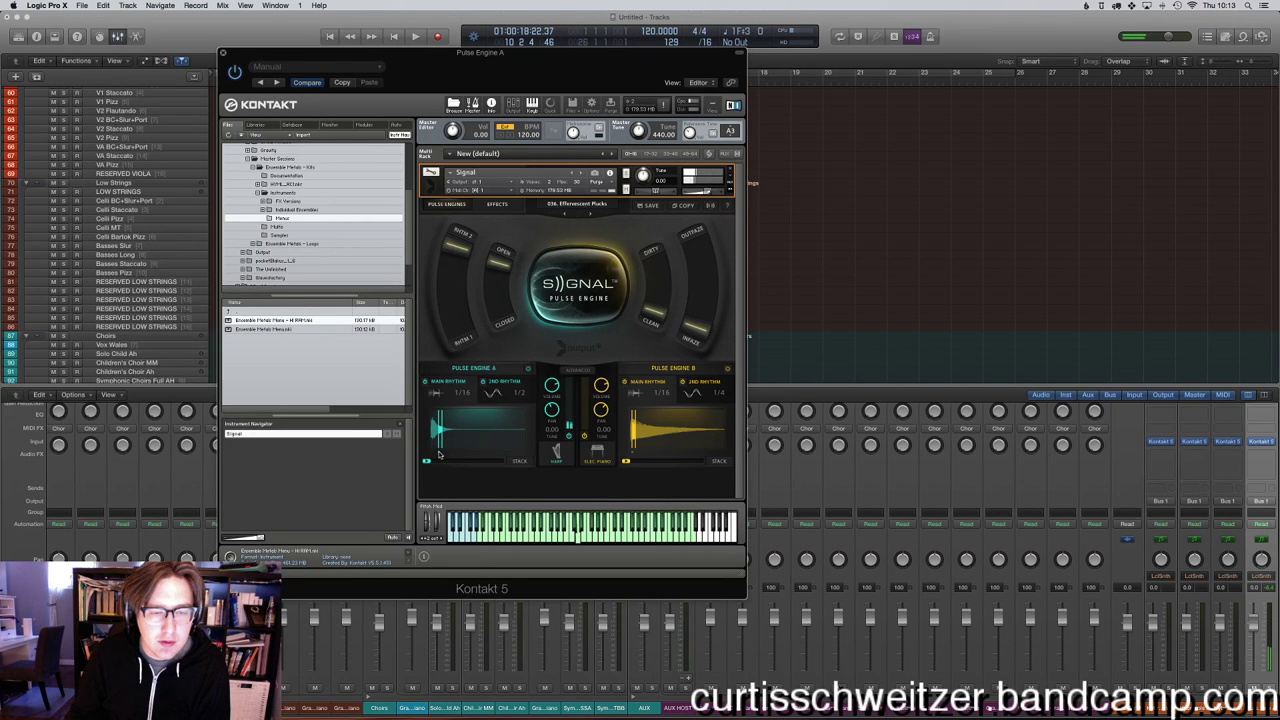
left_click_drag(440, 438, 431, 438)
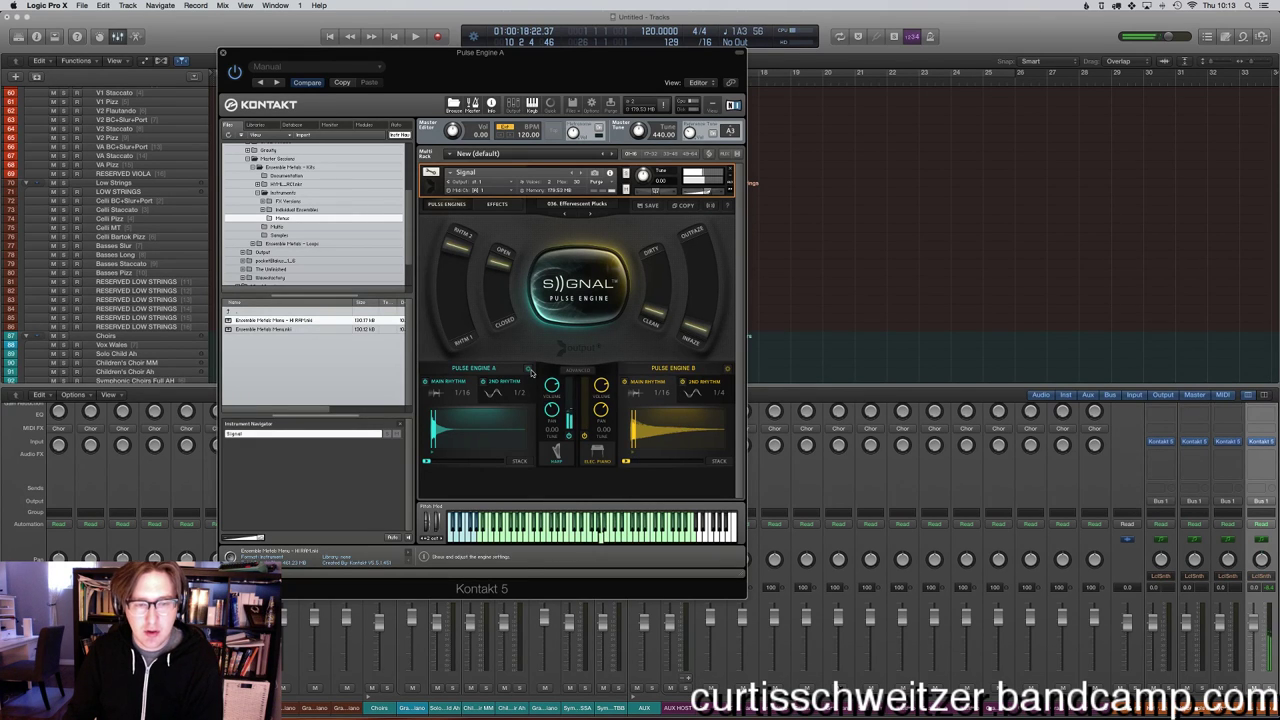
Examine Pulse Engine A's settings and its 2nd rhythm pulse types, and close the instrument window.
left_click(528, 369)
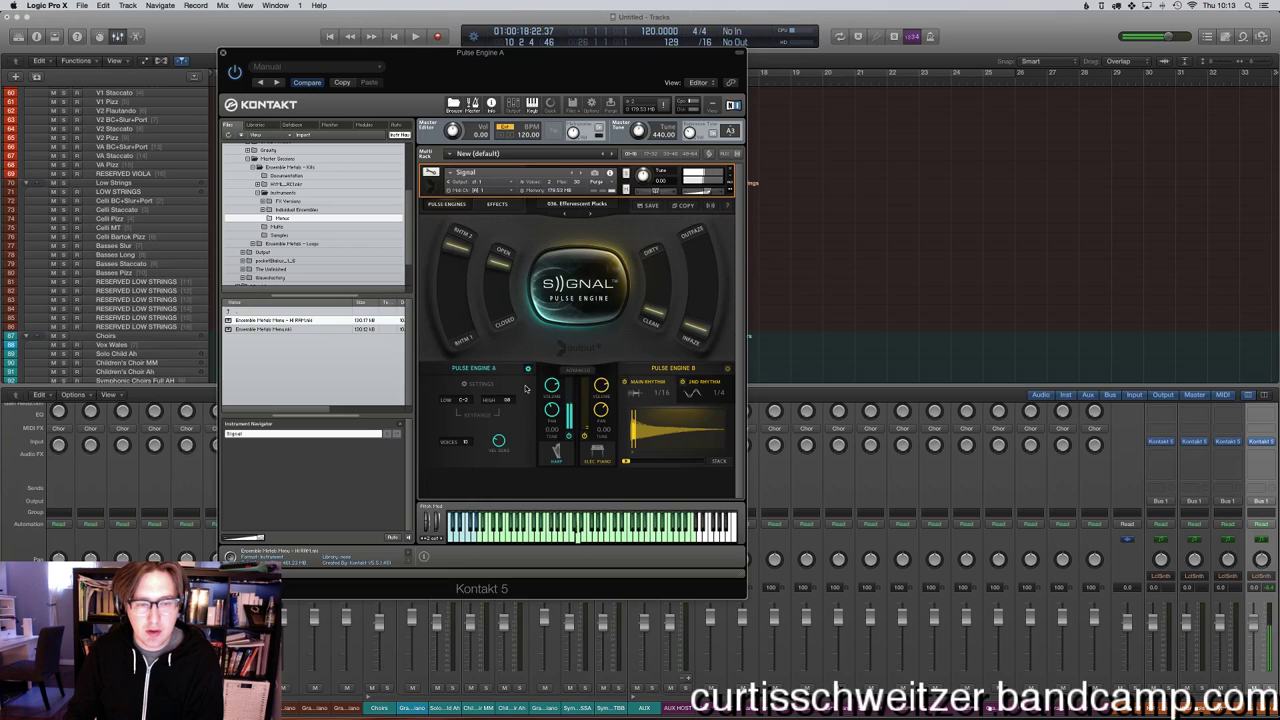
left_click(528, 369)
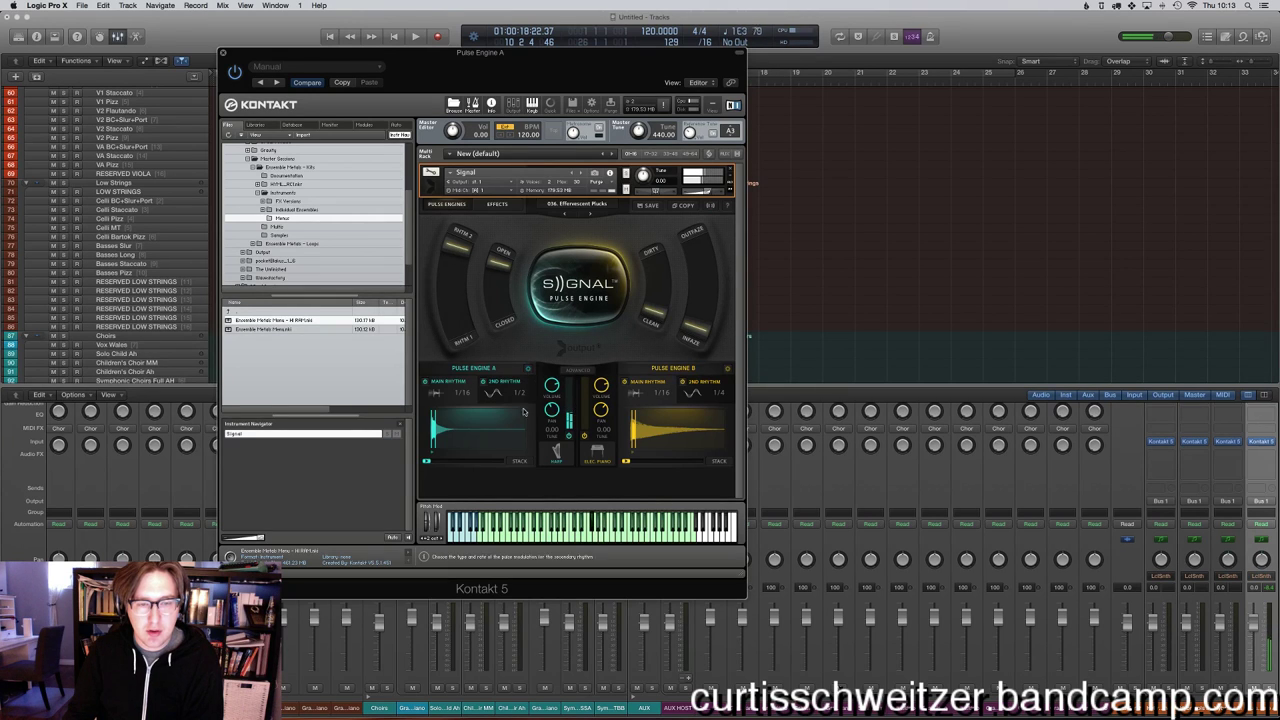
left_click(496, 399)
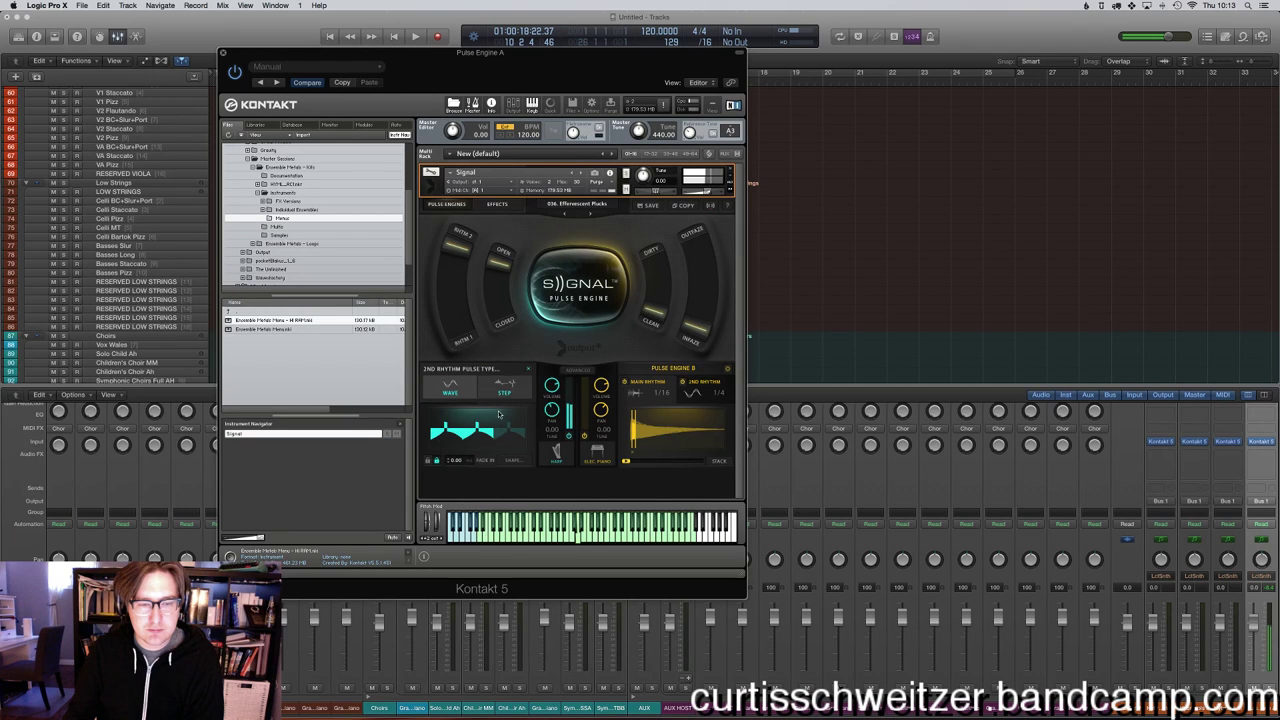
left_click(528, 369)
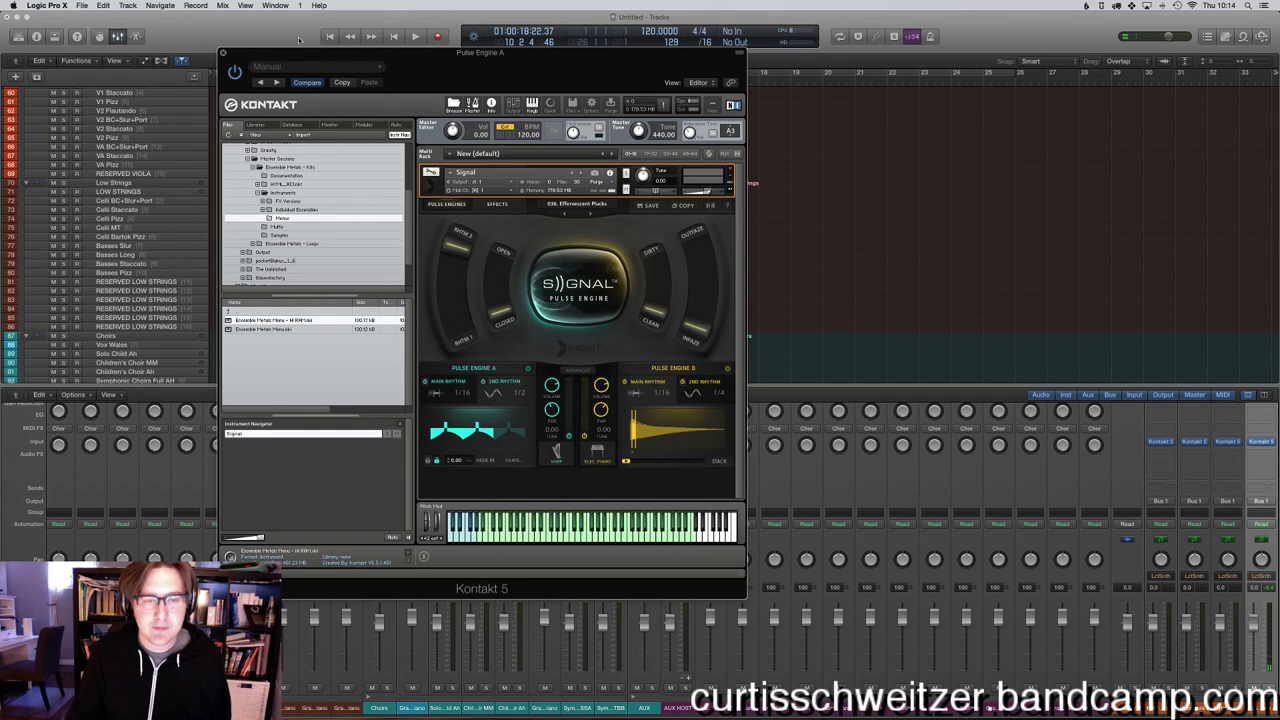
left_click(222, 54)
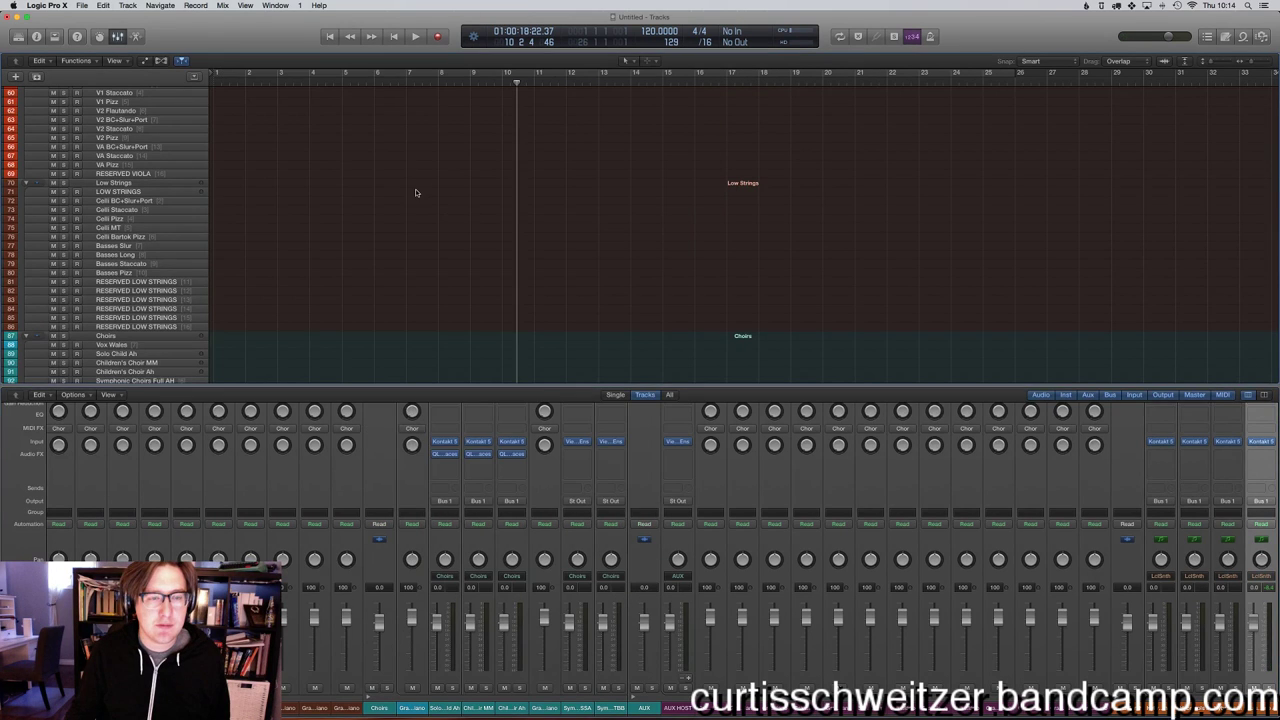
Hide the mixer and make a brief trial recording from bar 2.
key("x")
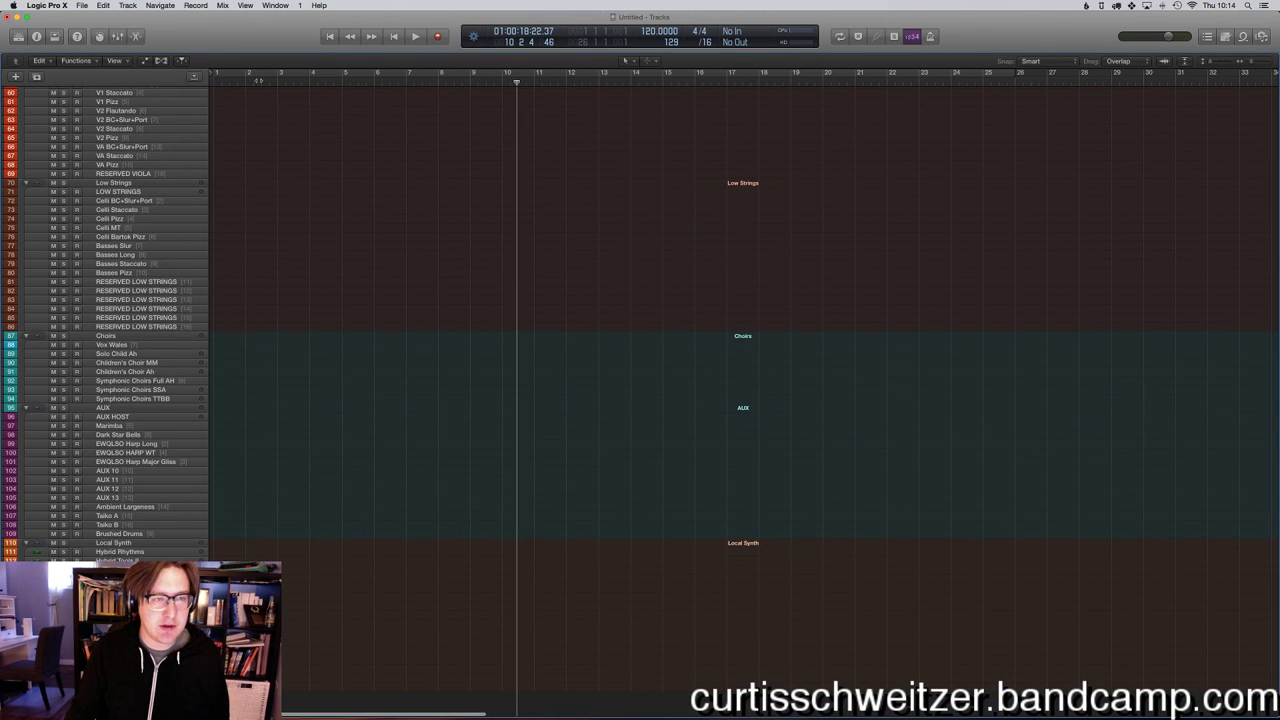
left_click(259, 81)
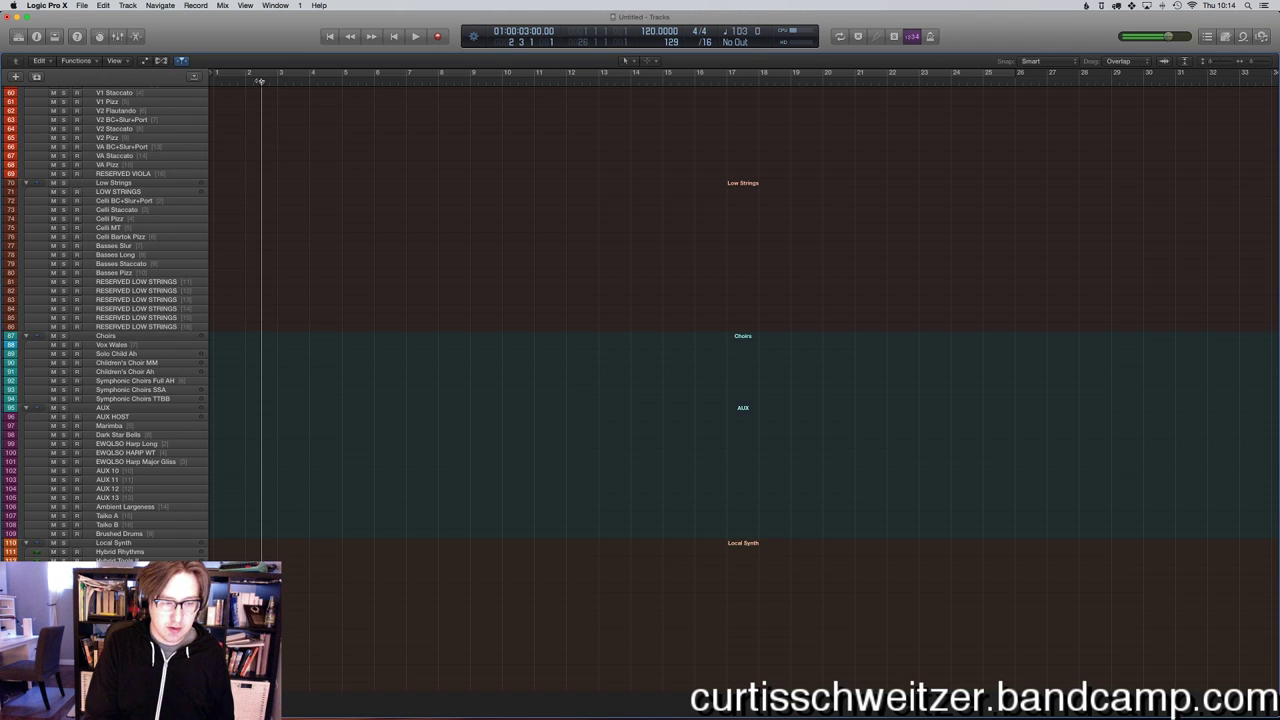
key("r")
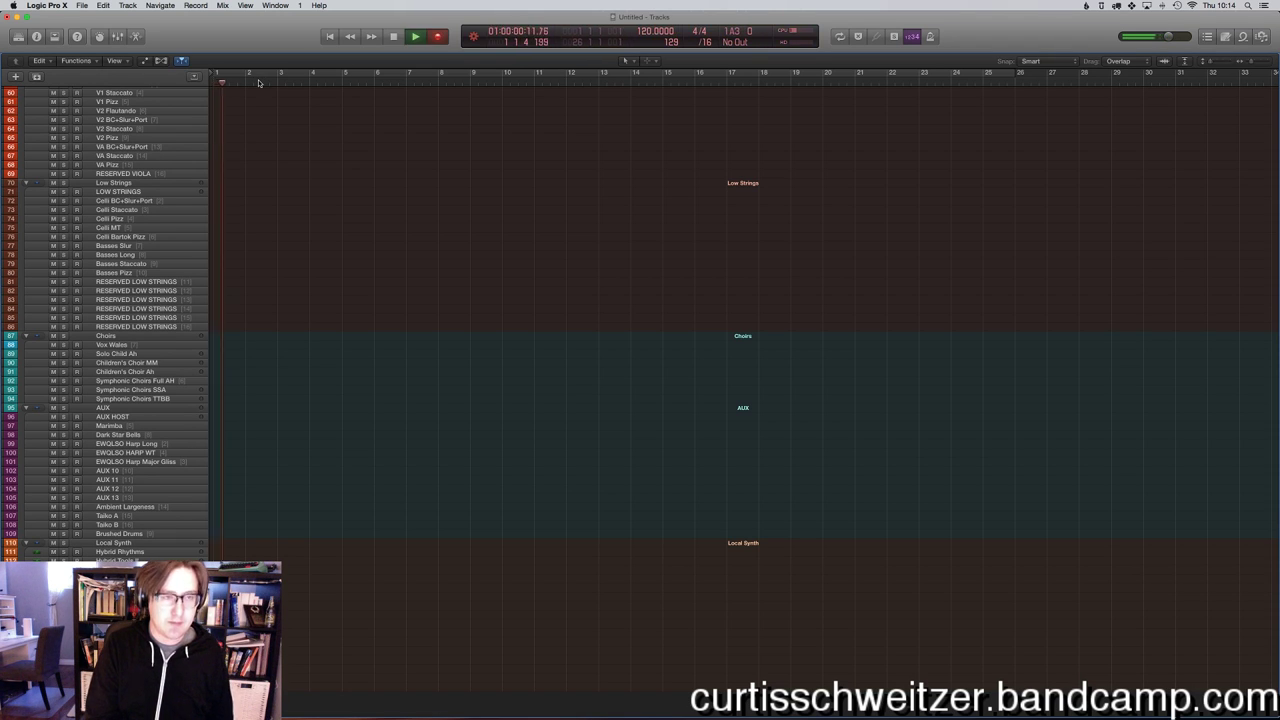
key("space")
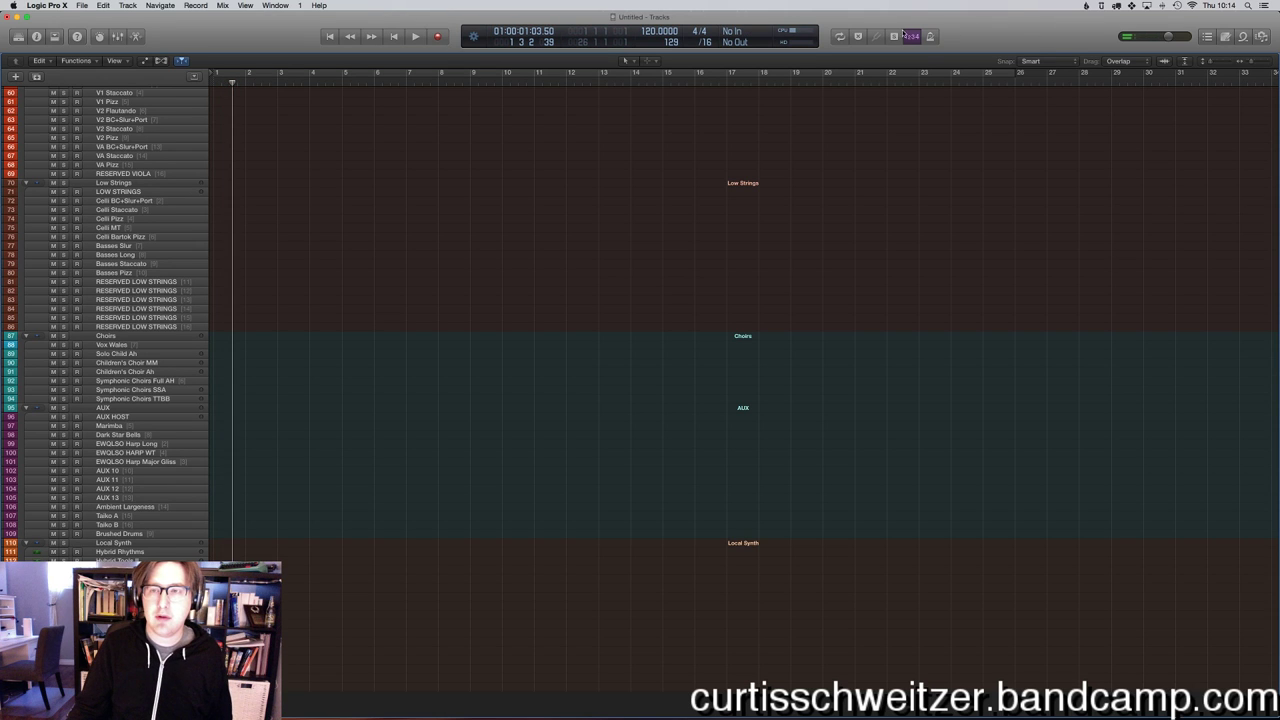
Turn on the metronome click and remove Go to Beginning from the control bar's transport controls.
left_click(931, 37)
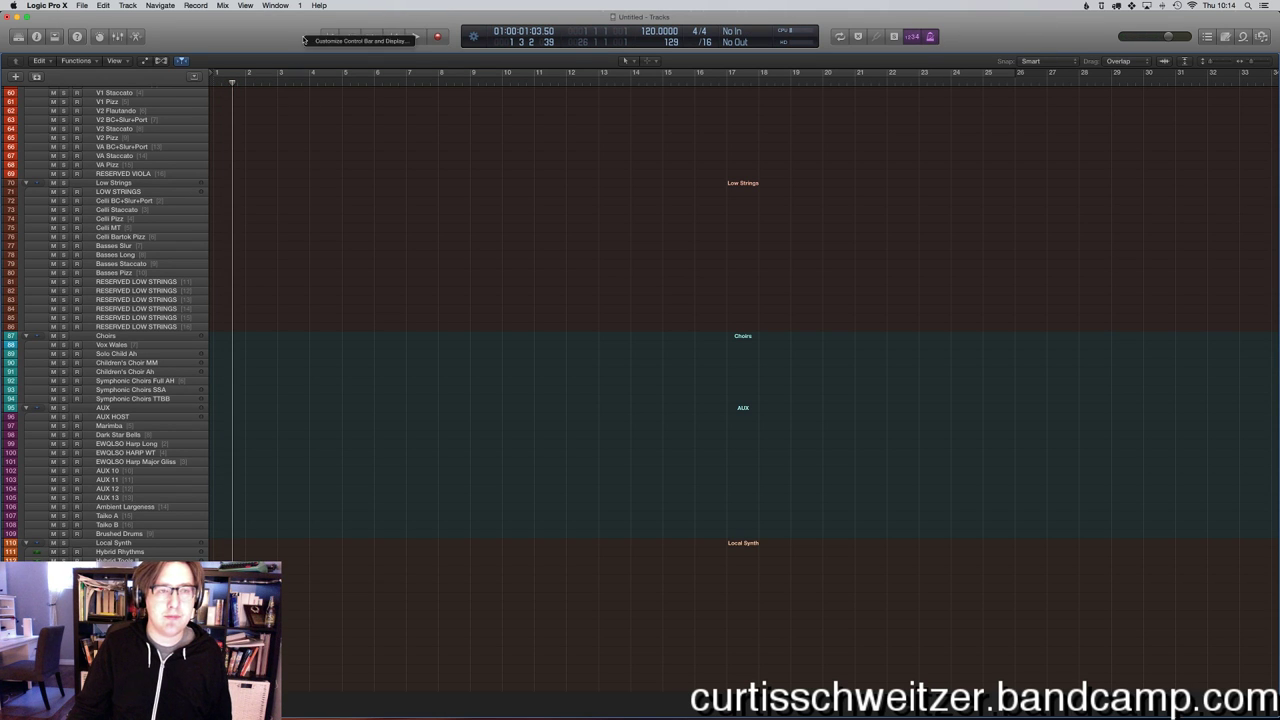
left_click(330, 41)
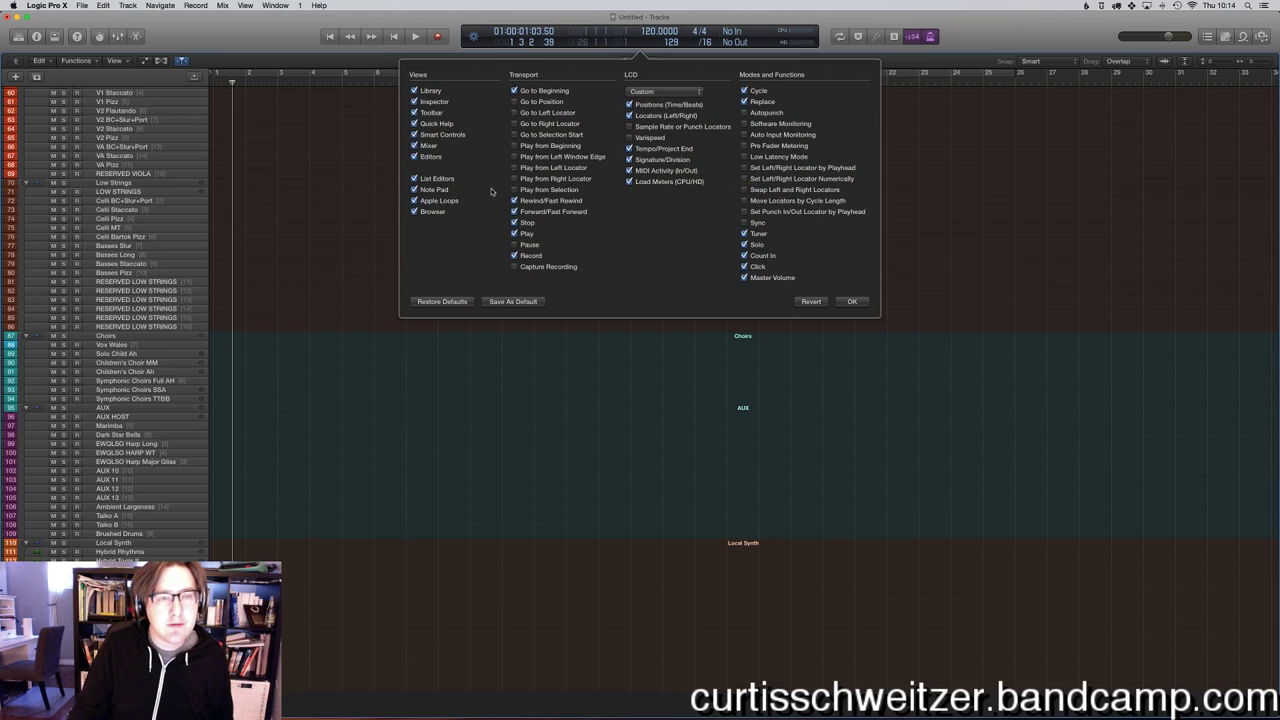
left_click(515, 91)
left_click(853, 302)
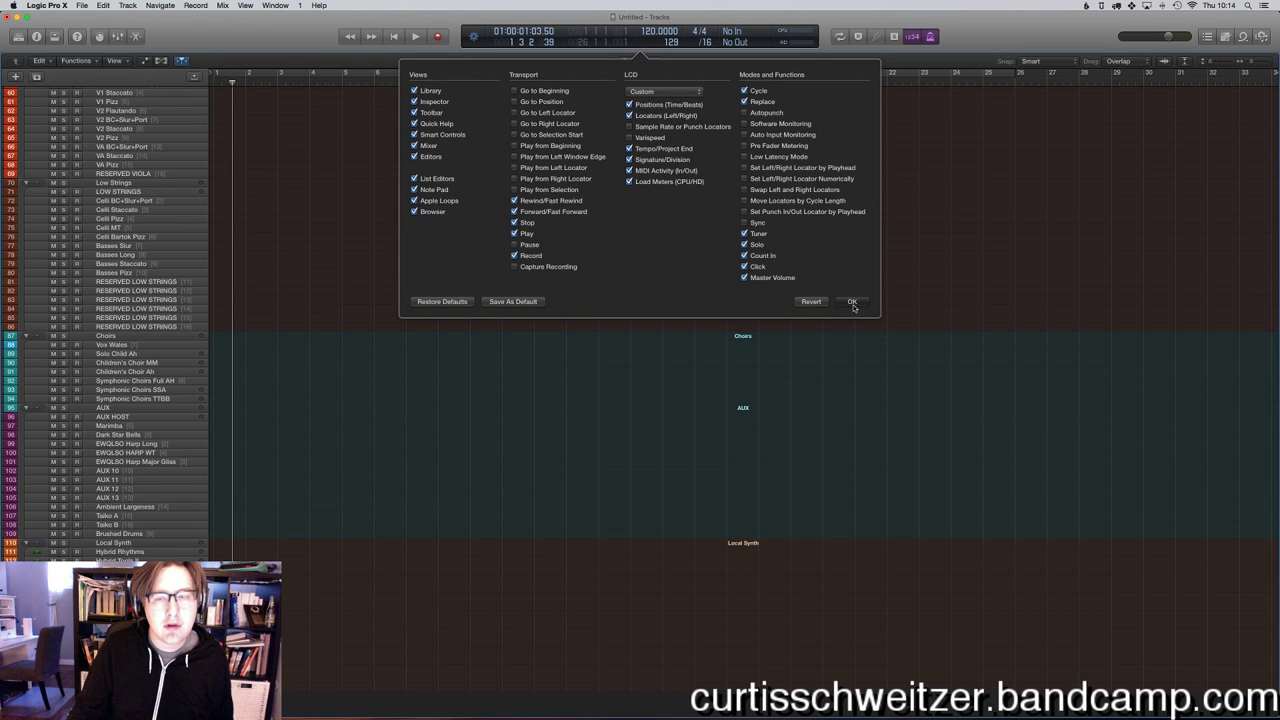
Place the playhead near bar 2 and record a short MIDI take with the Signal instrument.
left_click(249, 82)
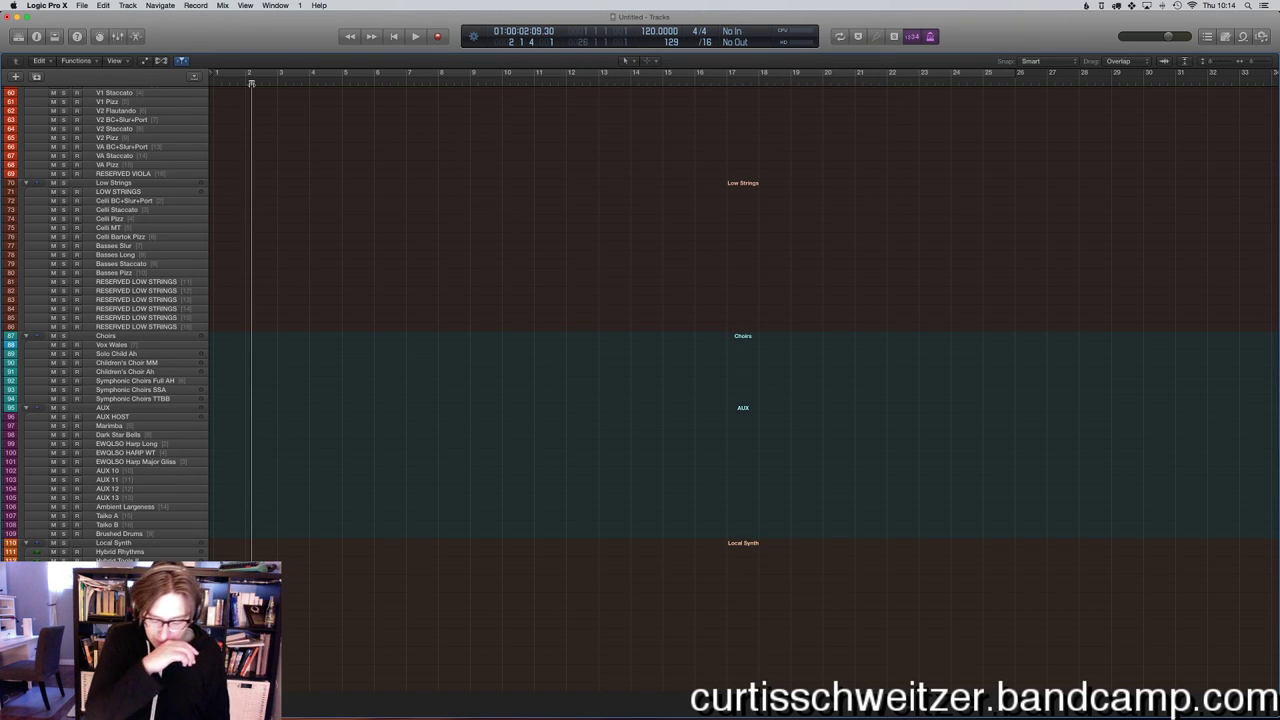
key("Return")
key("space")
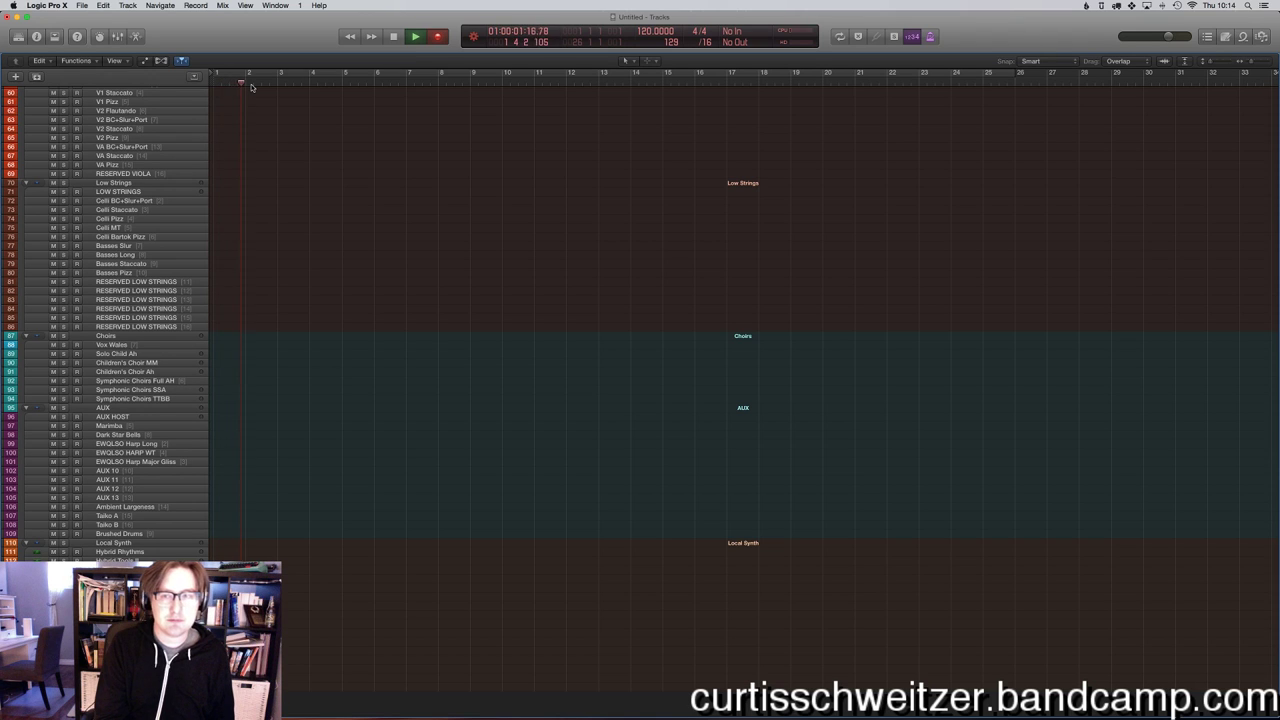
key("Return")
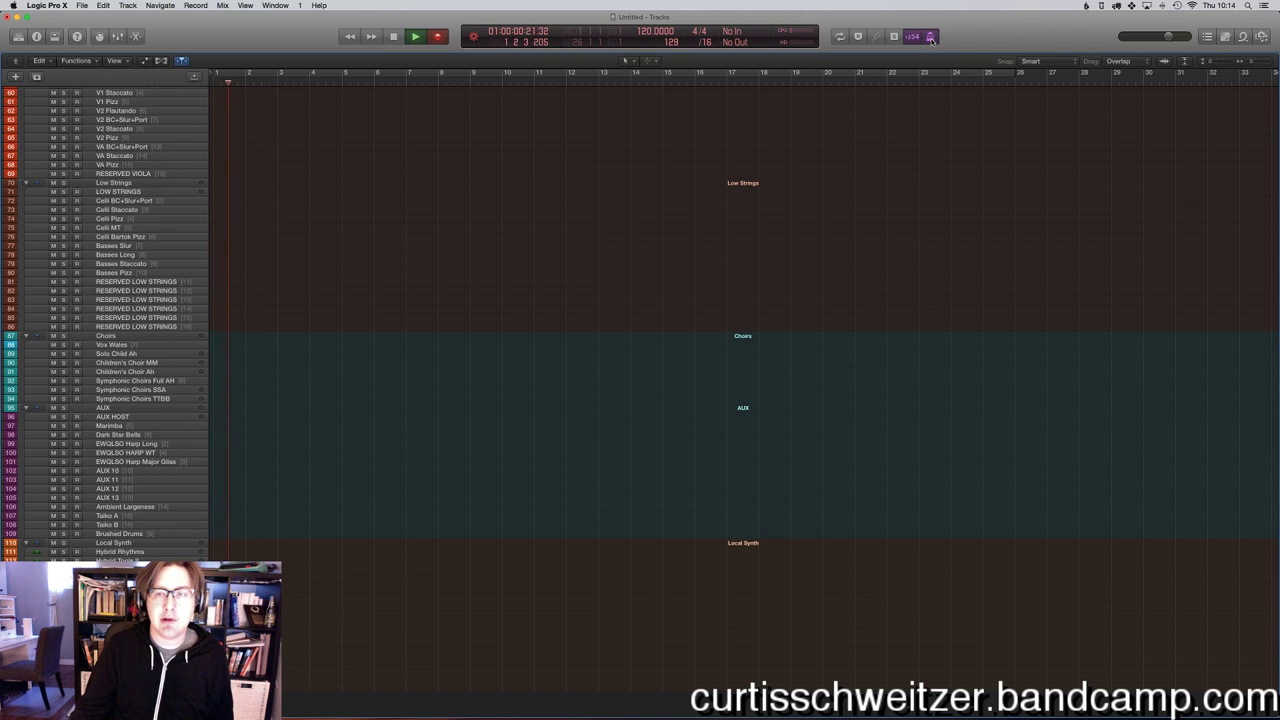
key("Return")
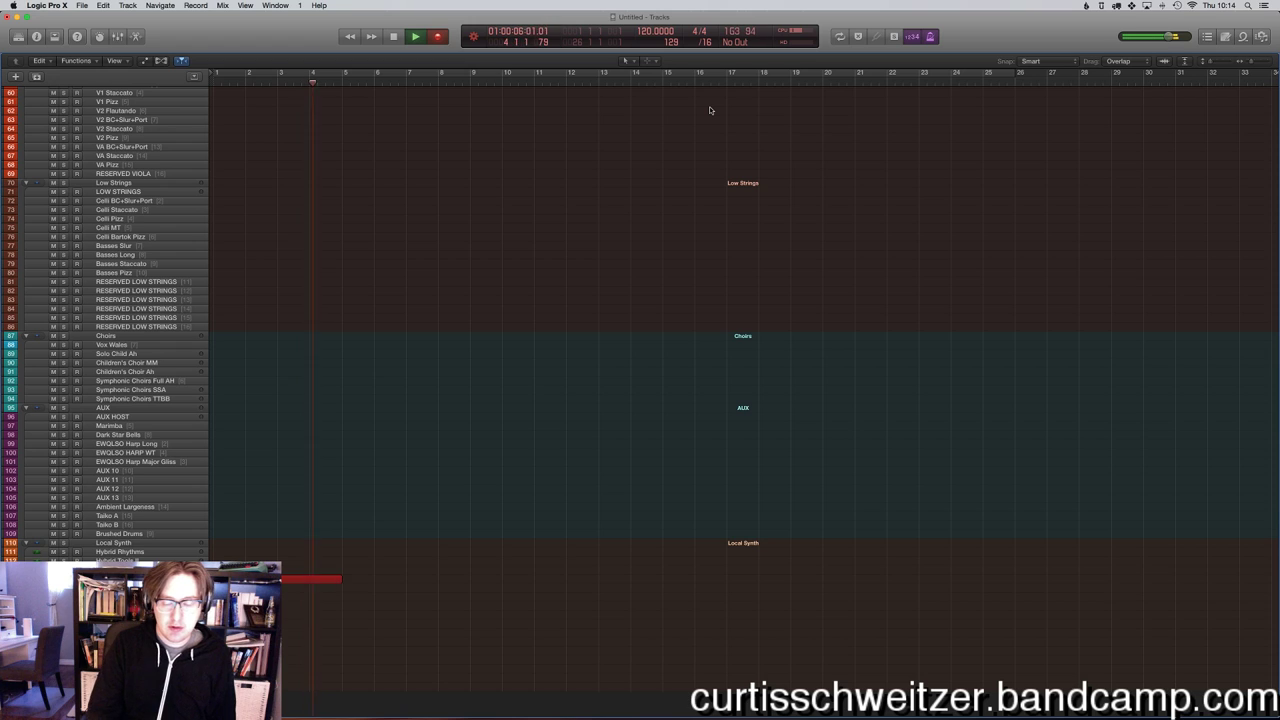
key("space")
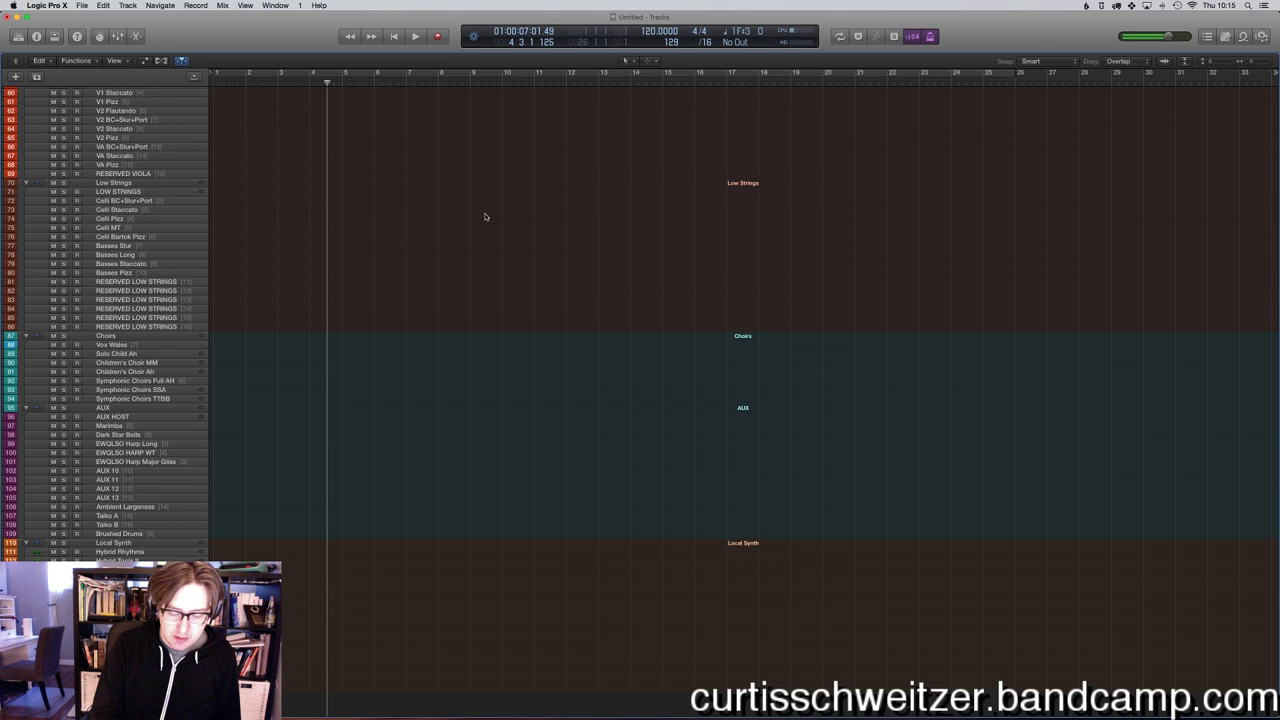
Reopen the selected track's Kontakt instrument from the mixer and load Signal's Fat RetroPop Bass and Resolute Arp presets, discarding the current preset's changes.
key("x")
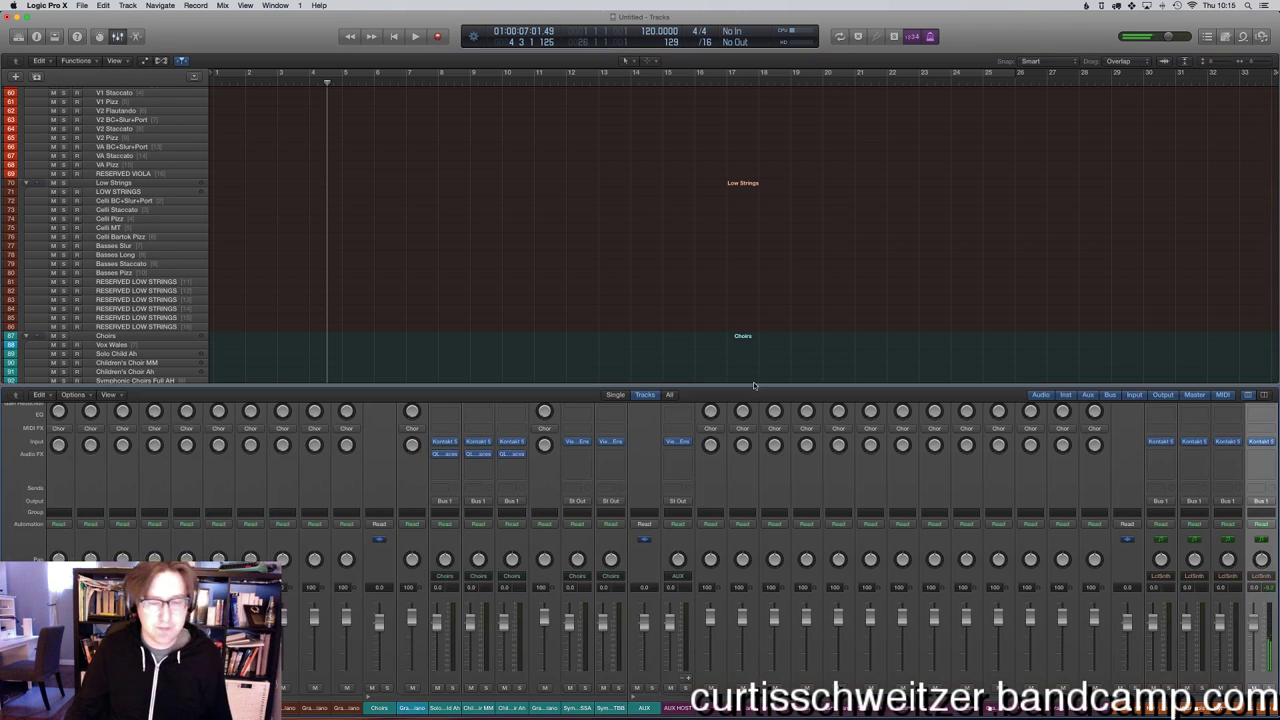
left_click(1258, 442)
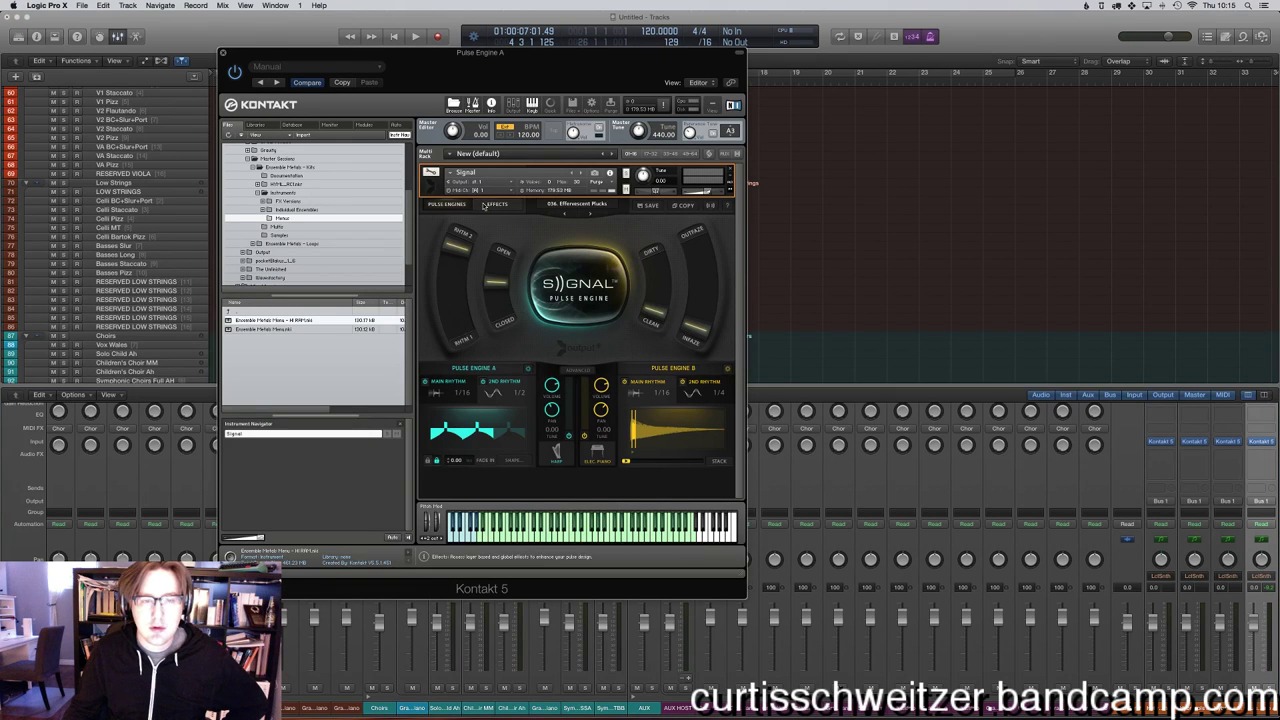
left_click(578, 205)
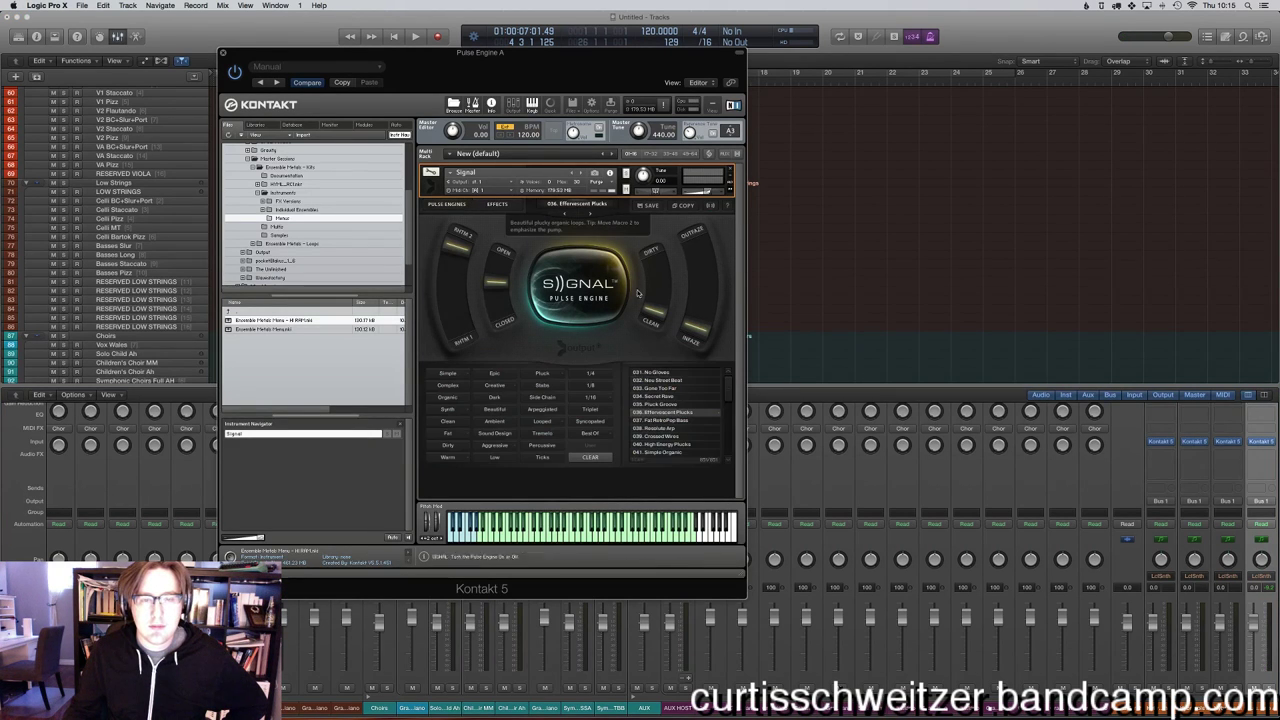
left_click(651, 420)
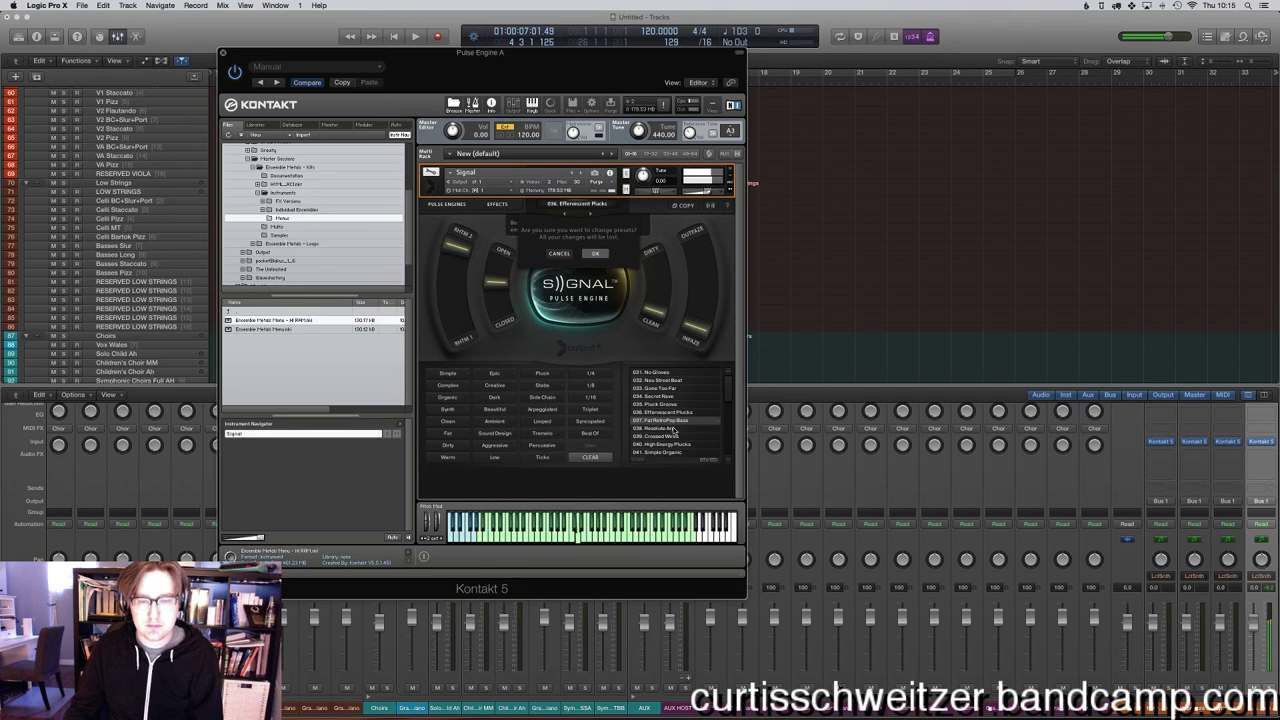
left_click(596, 254)
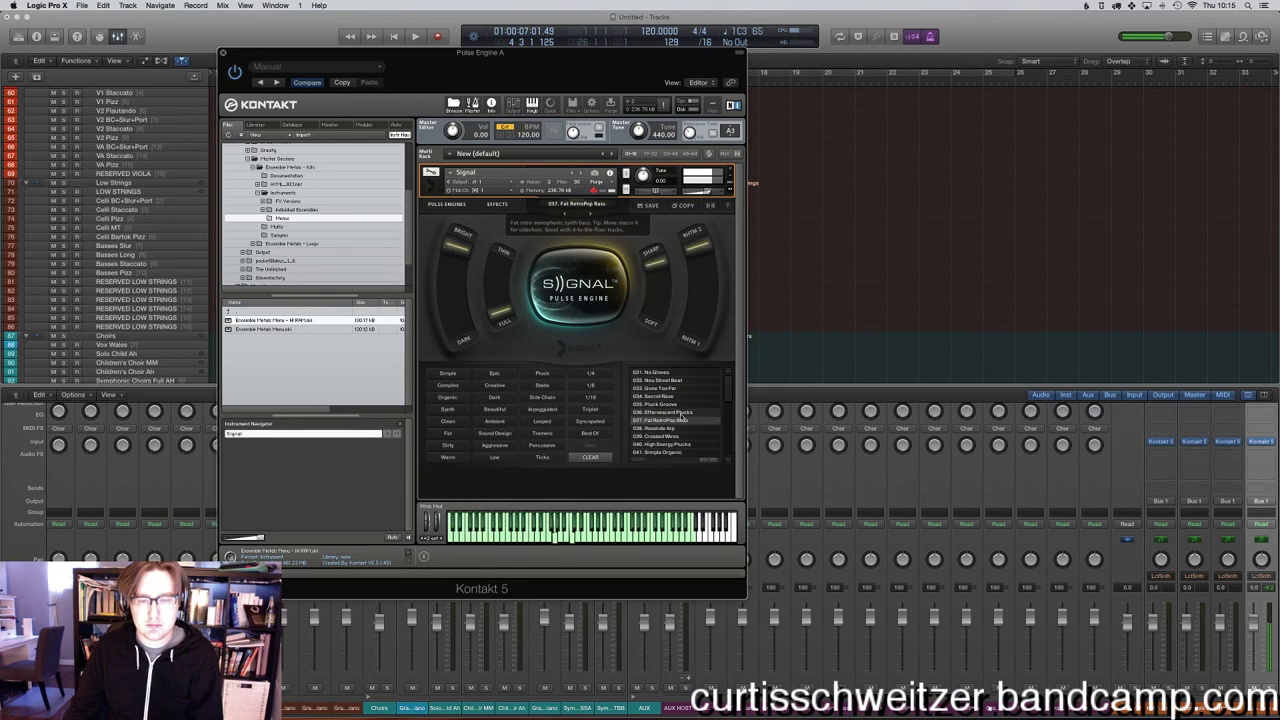
left_click(662, 428)
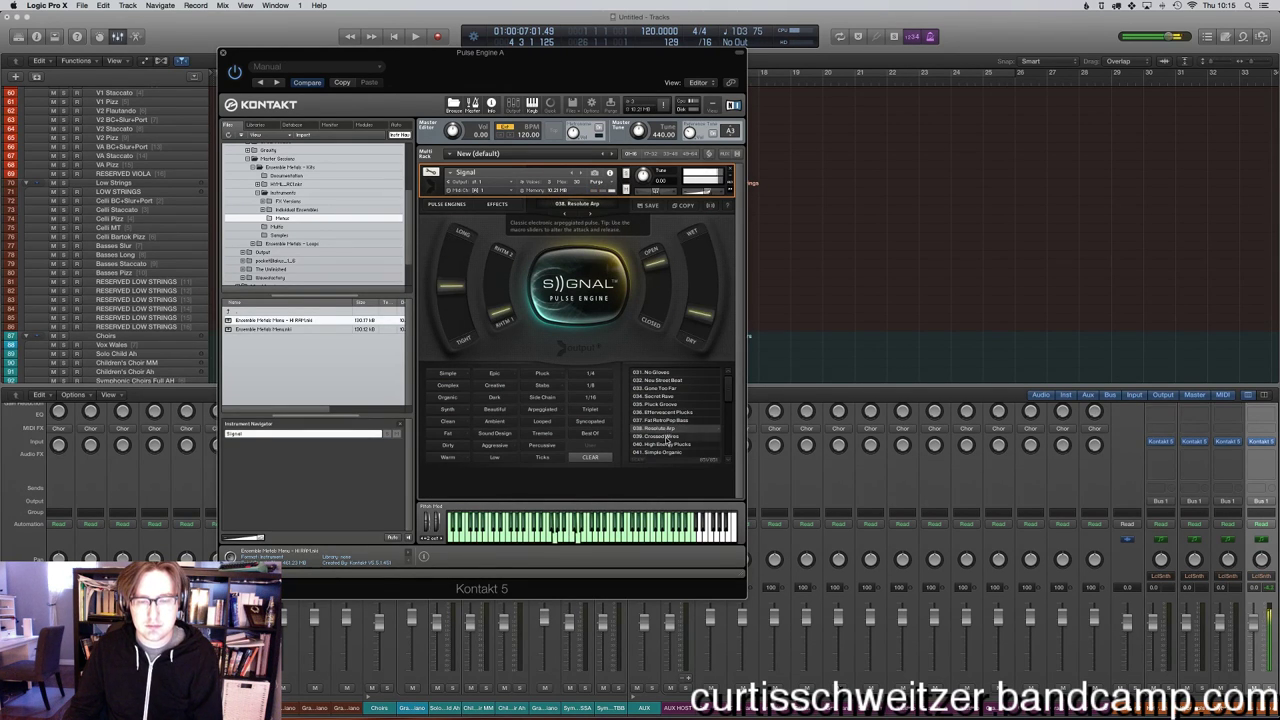
Audition further Signal presets, including High Energy Plucks, Aftershock Sticks, Digital Bottom and Zap n' Stab.
left_click(662, 444)
scroll(726, 410, "down", 8)
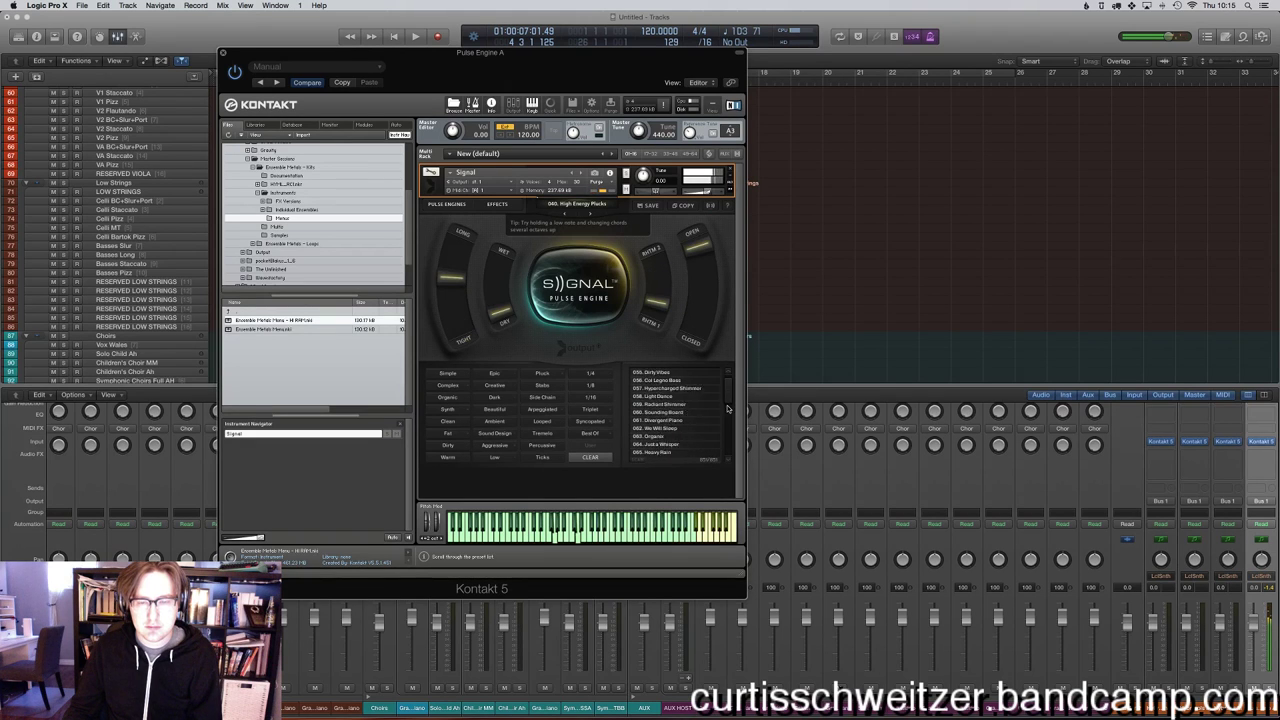
scroll(727, 408, "down", 5)
left_click(681, 424)
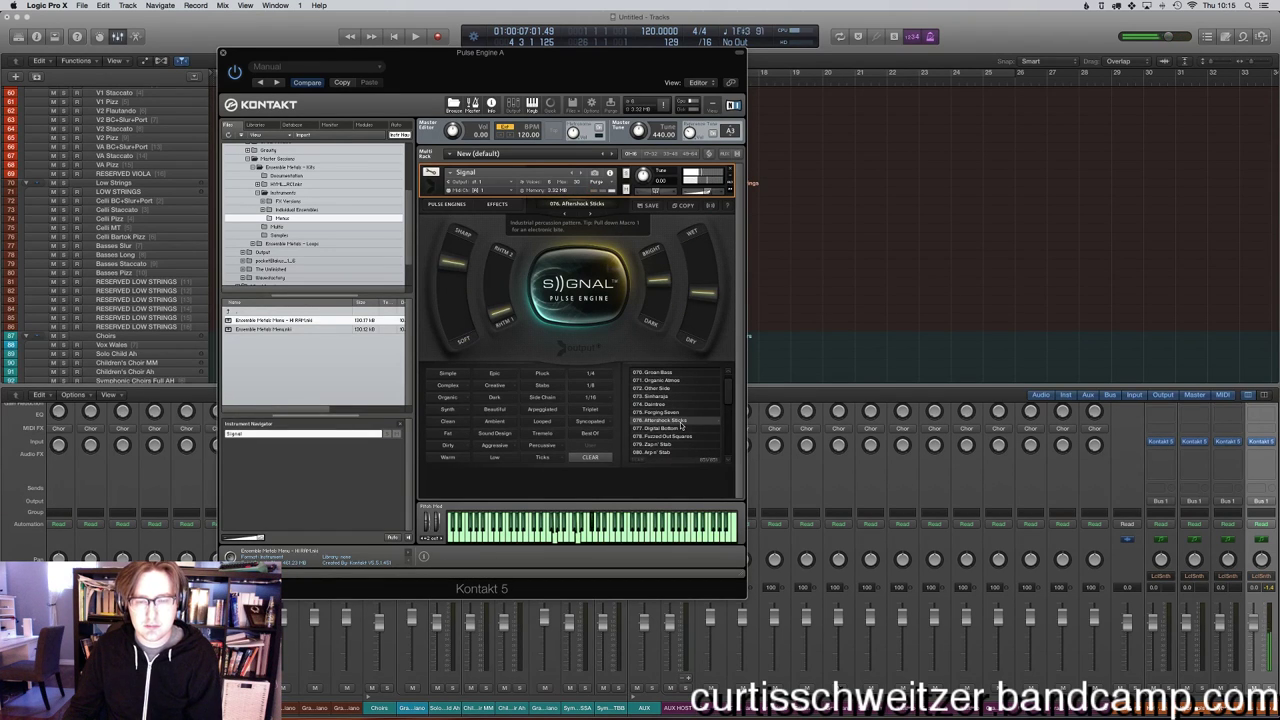
left_click(678, 428)
left_click(676, 436)
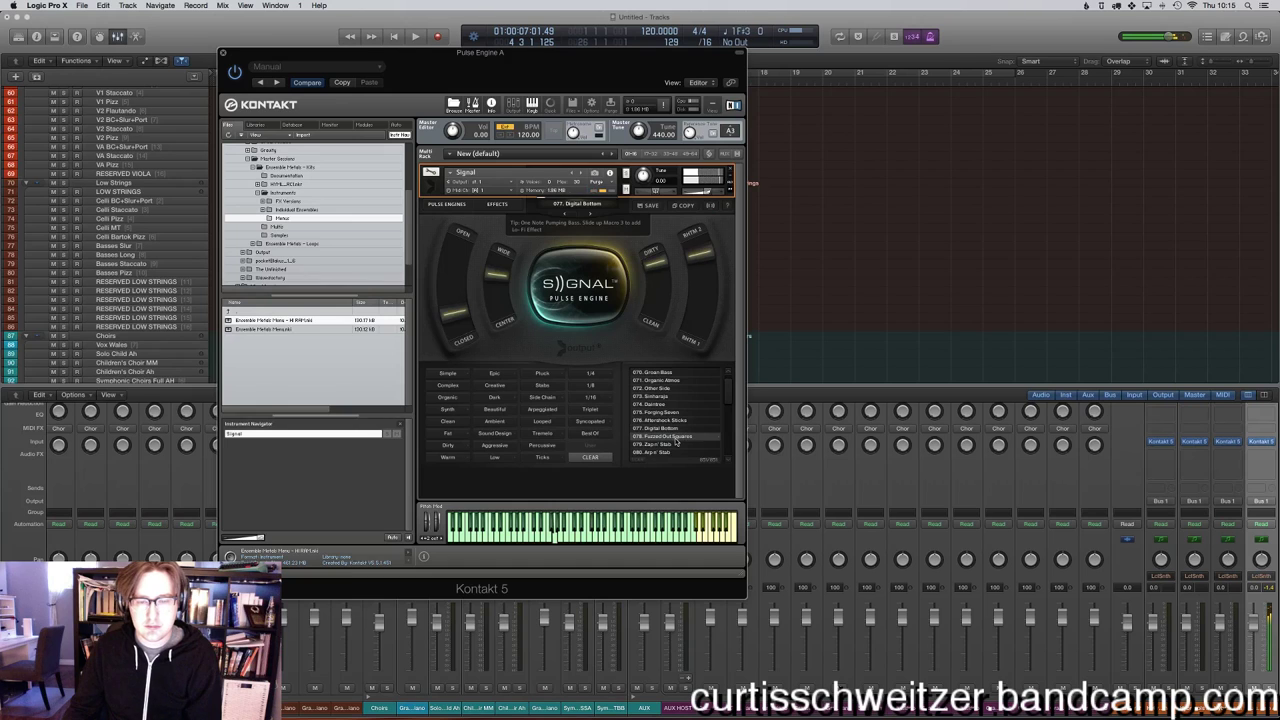
left_click(676, 444)
Audition Signal's Running Synth Ostinato and Subtractor presets, load Harp Radiation, and close the instrument window.
scroll(726, 404, "down", 6)
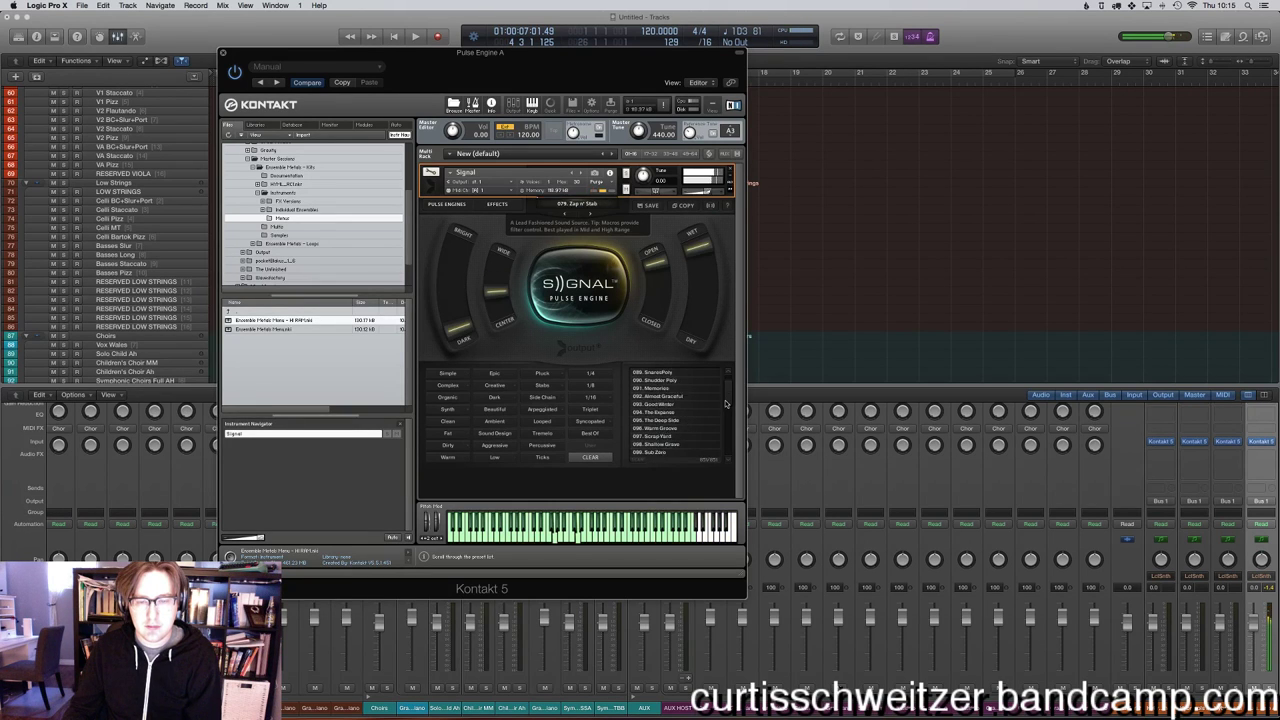
scroll(726, 404, "down", 5)
left_click(668, 404)
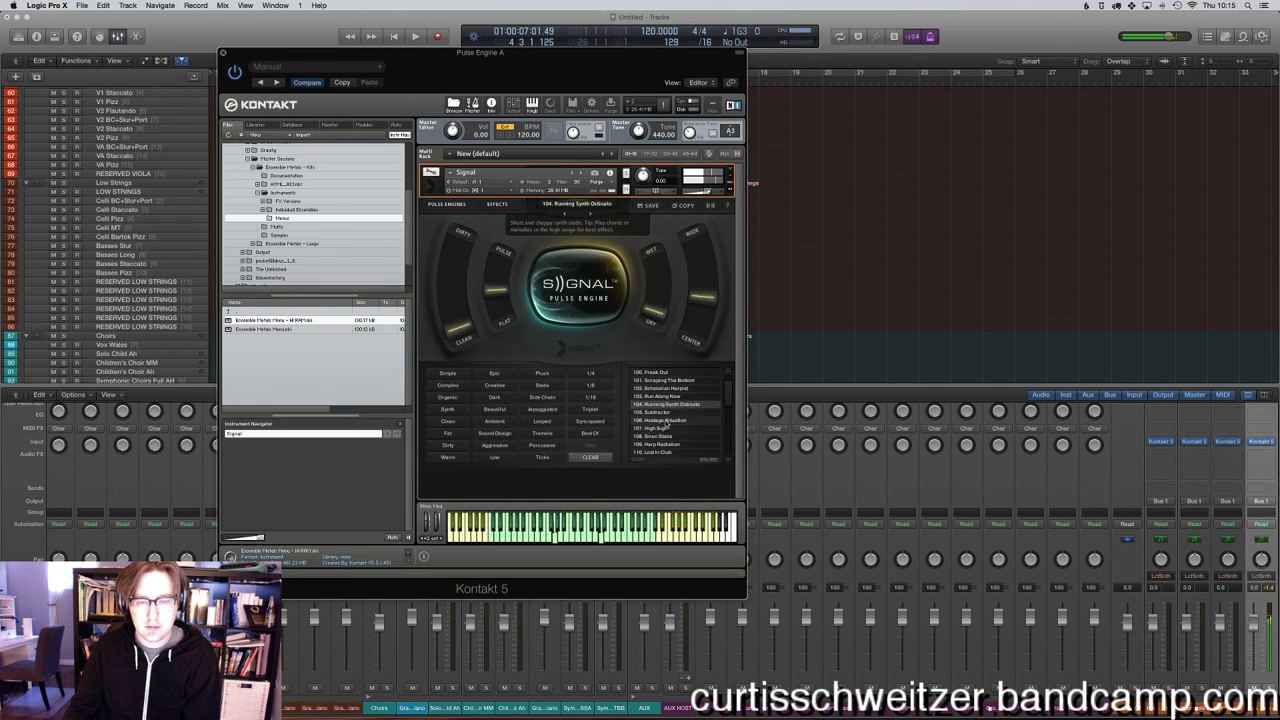
left_click(664, 412)
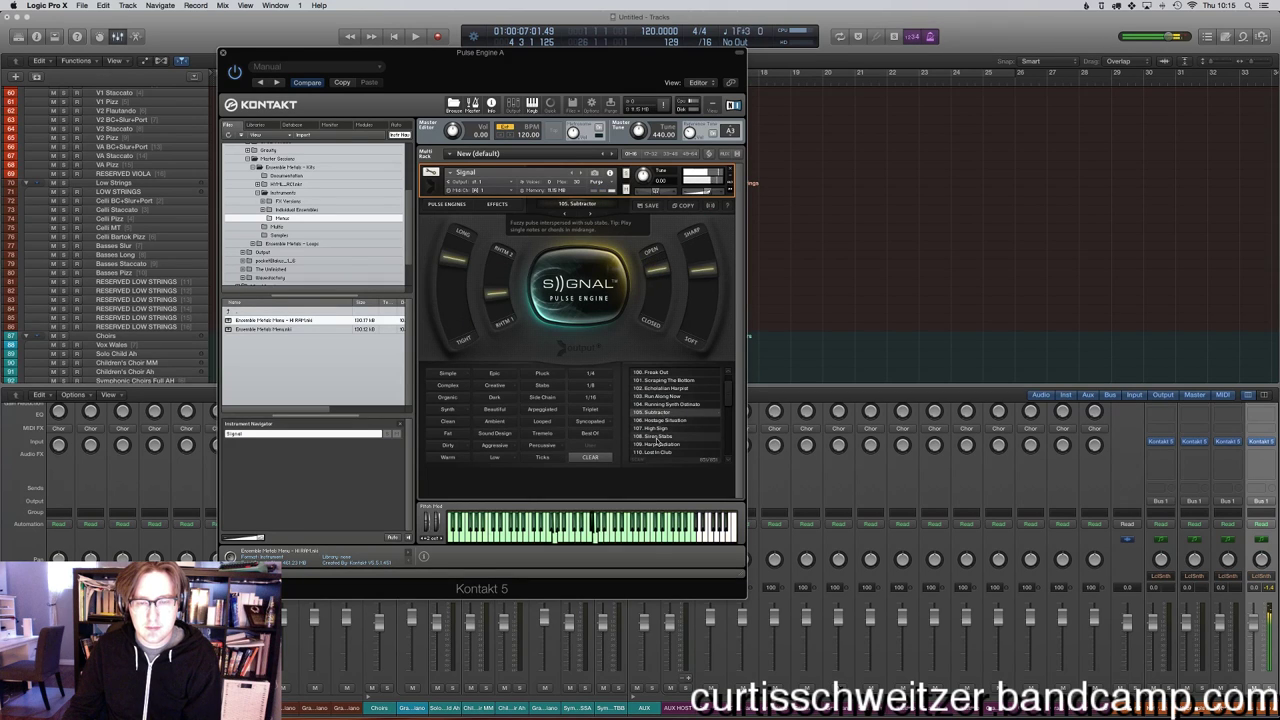
left_click(658, 444)
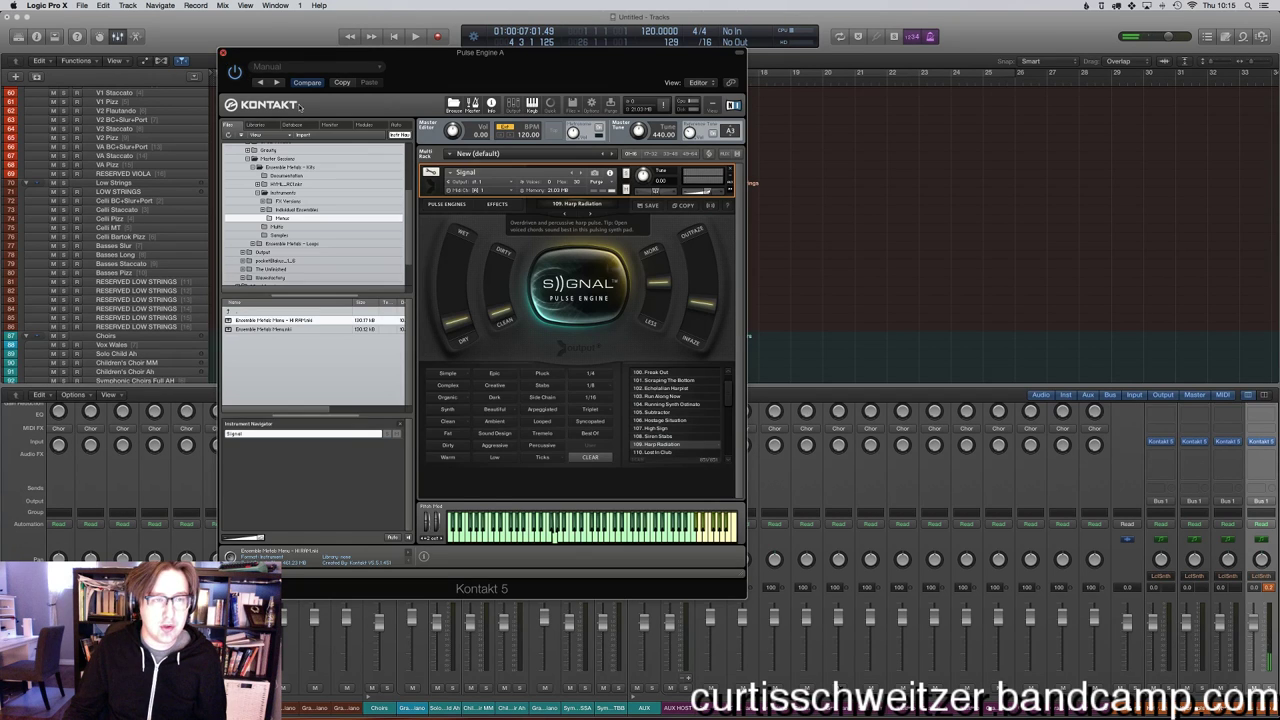
key("super+w")
left_click(246, 81)
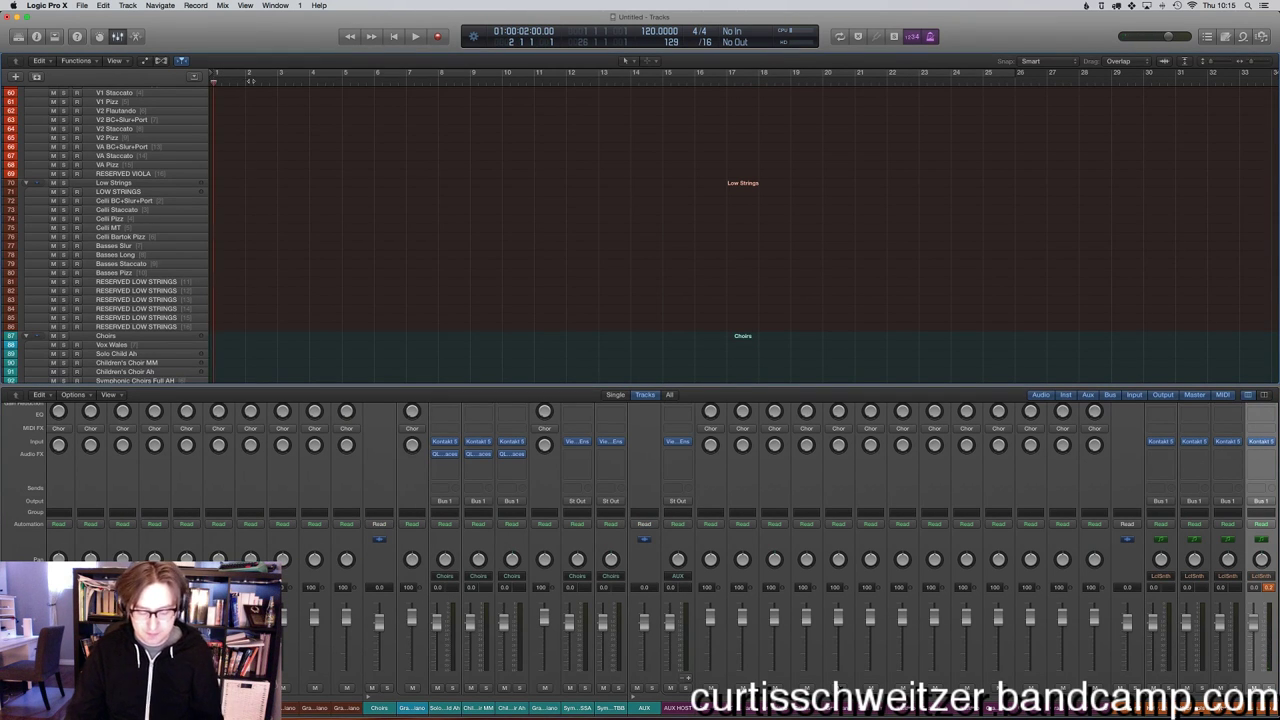
key("space")
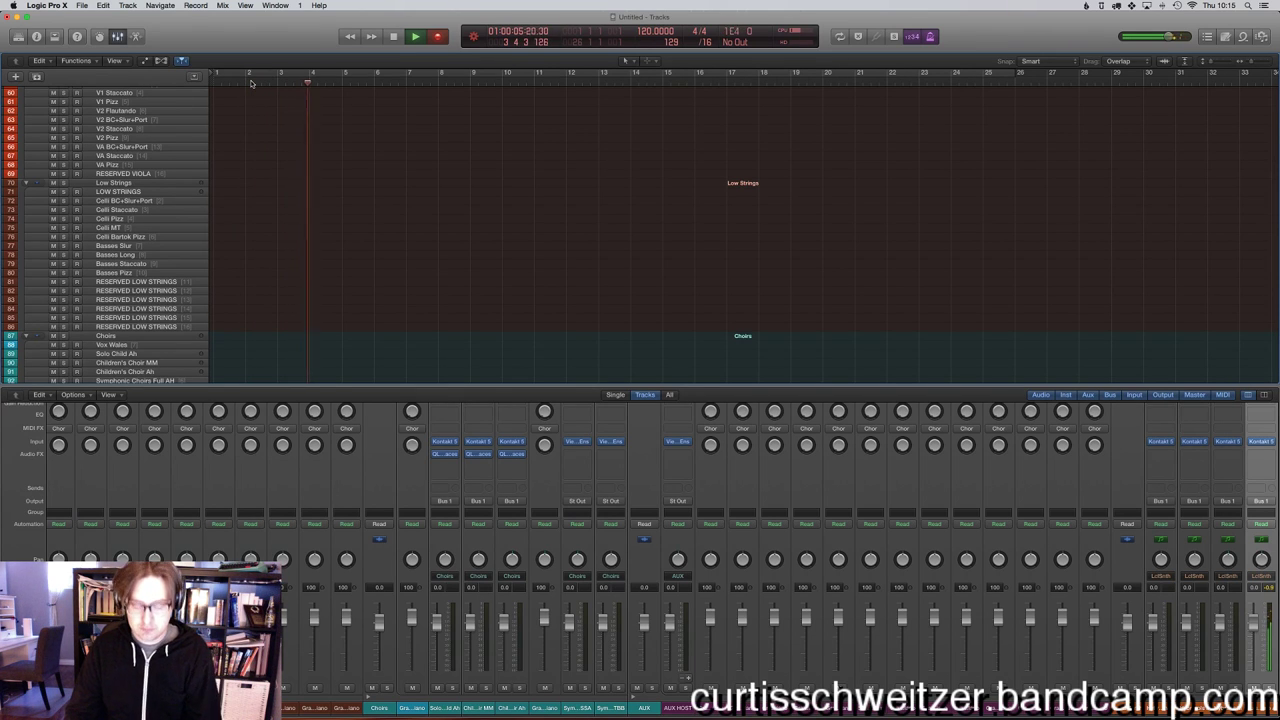
key("space")
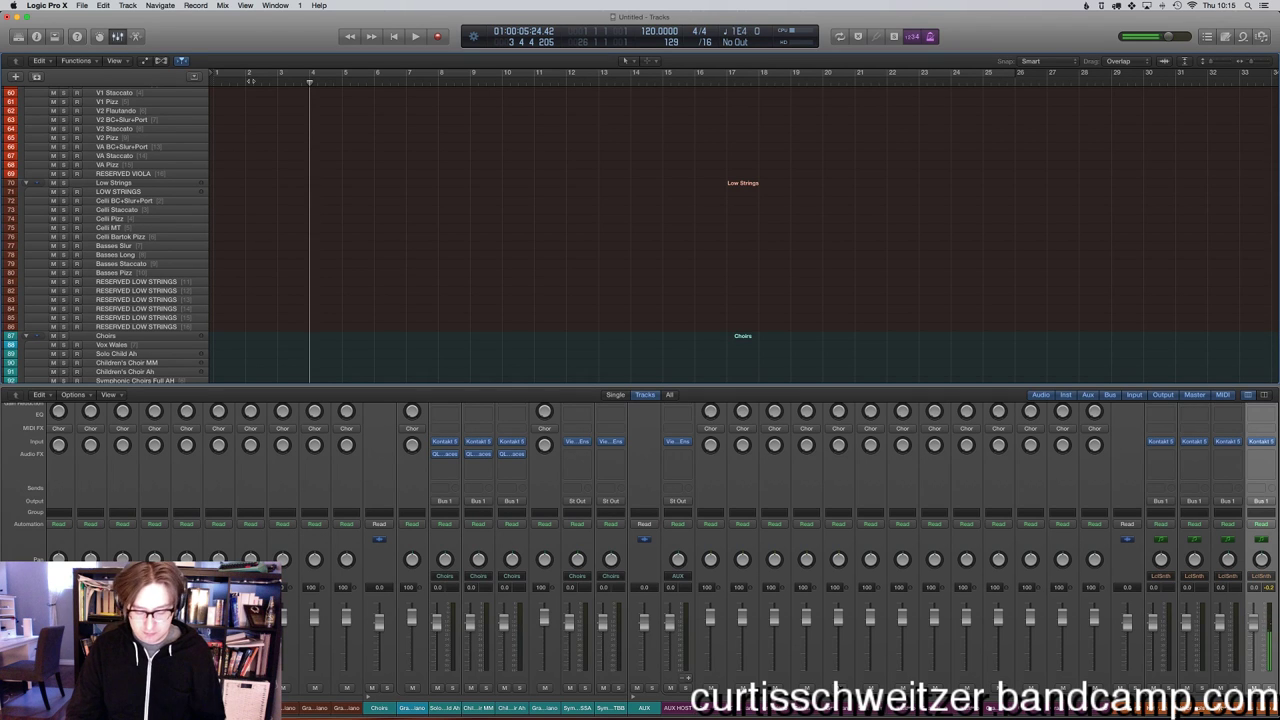
Place the playhead at bar 2 and record a MIDI take of the Harp Radiation preset until about bar 7.
left_click(250, 78)
key("space")
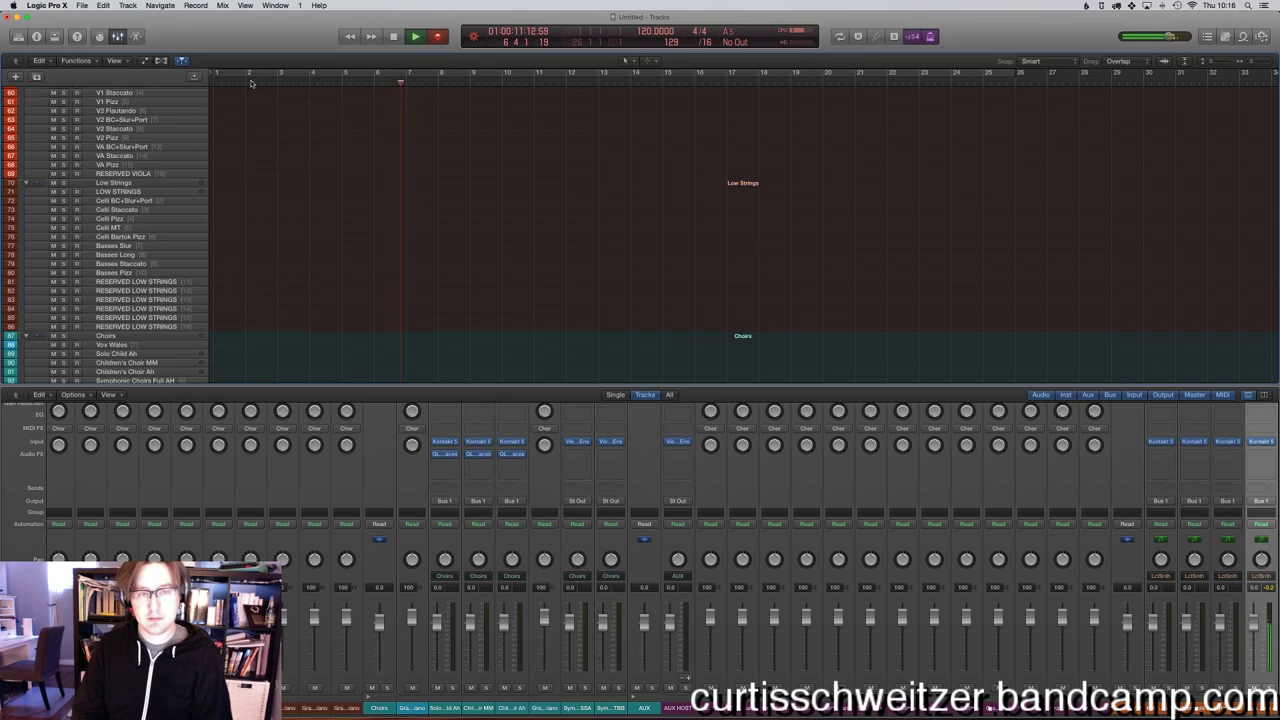
key("space")
Open the recorded Pulse Engine A region in the Piano Roll and quantize its notes to 1/16 notes.
scroll(375, 210, "down", 10)
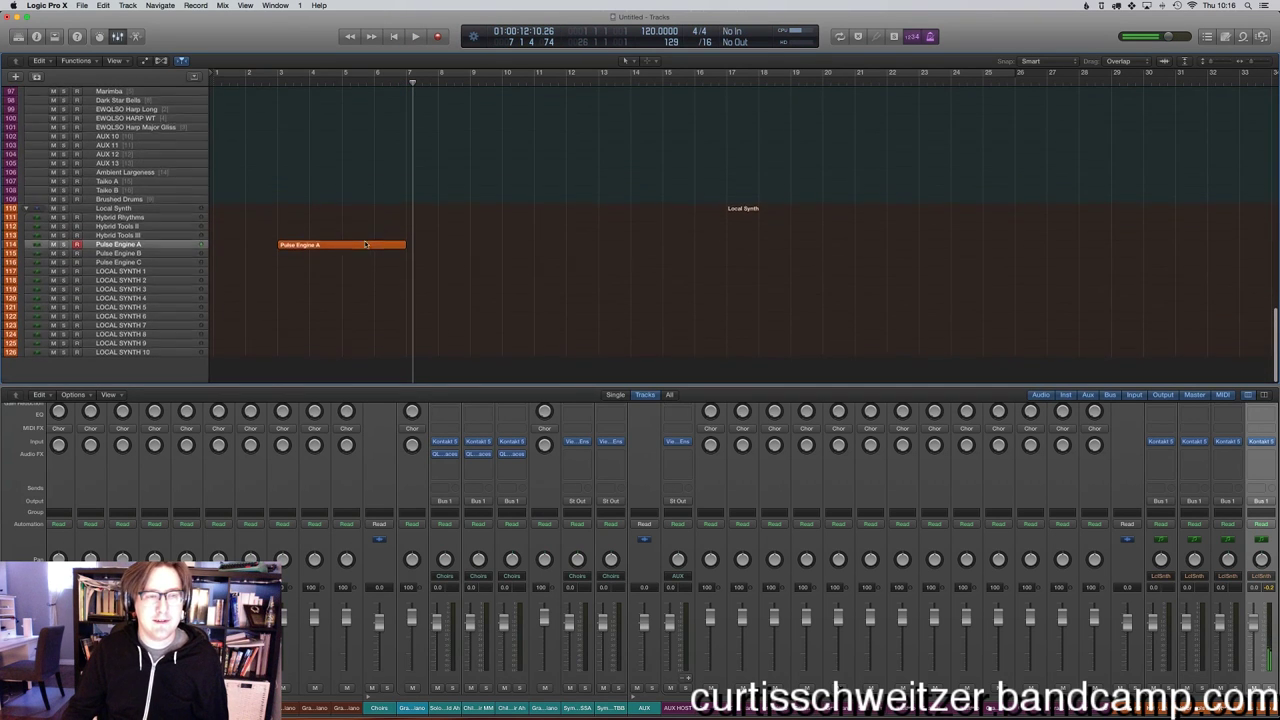
key("p")
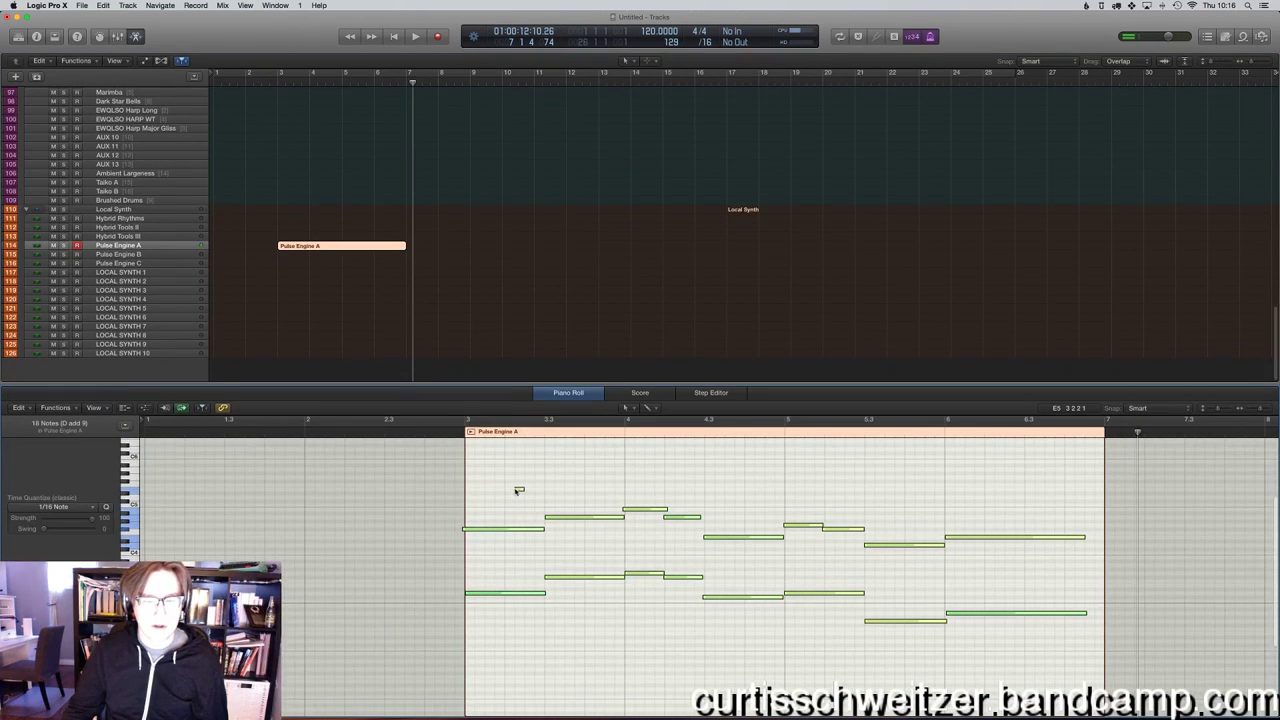
left_click(492, 504)
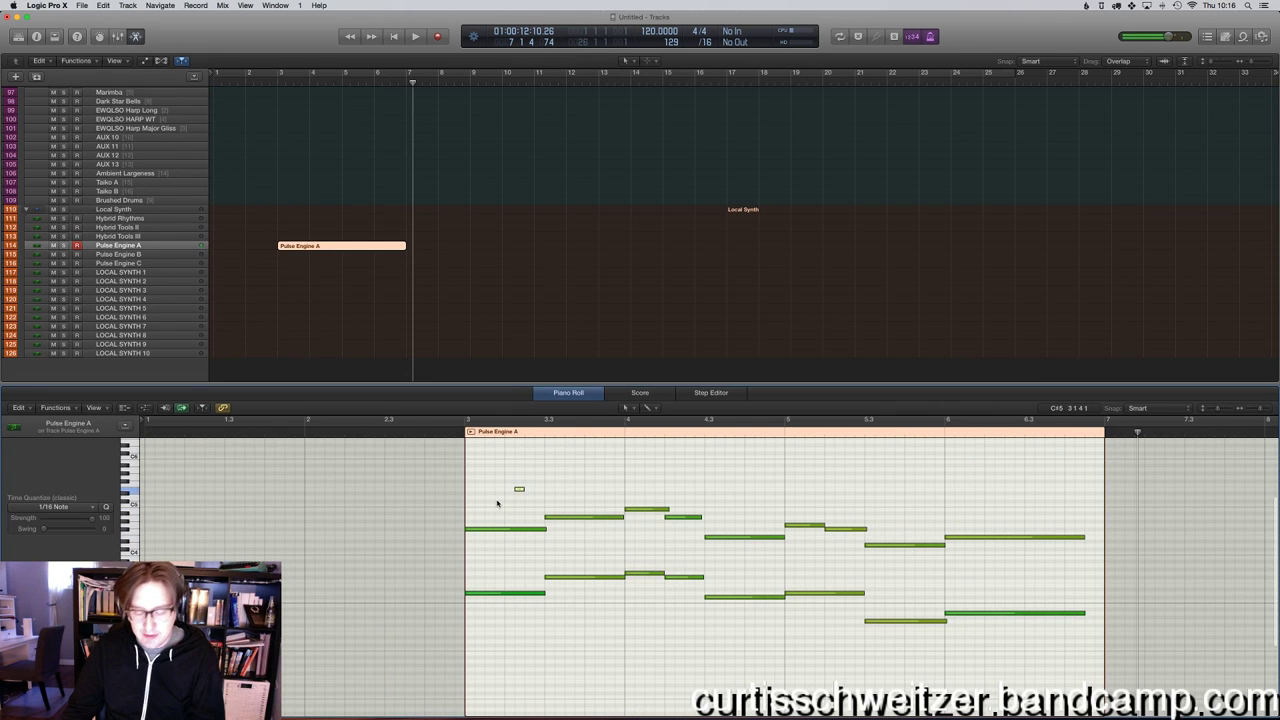
left_click(429, 218)
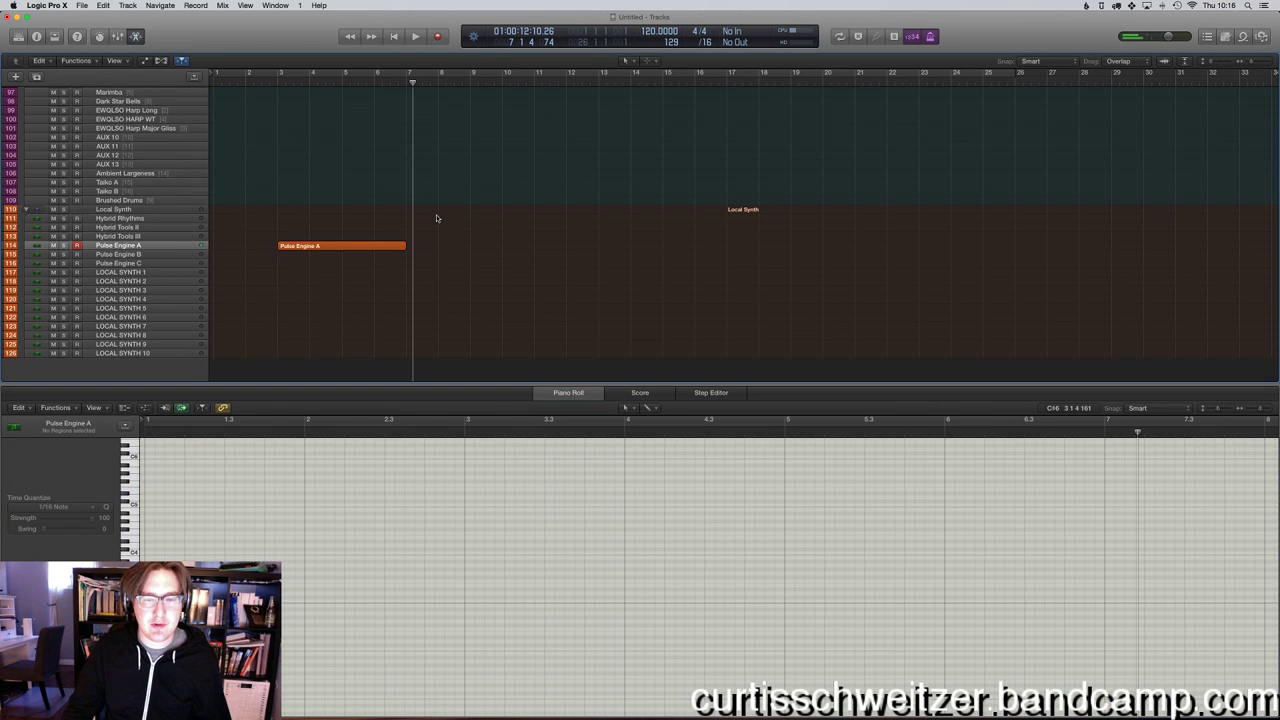
Reopen the Pulse Engine A track's Kontakt instrument from the mixer and lower Signal's Wet/Dry macro slider toward Dry.
key("x")
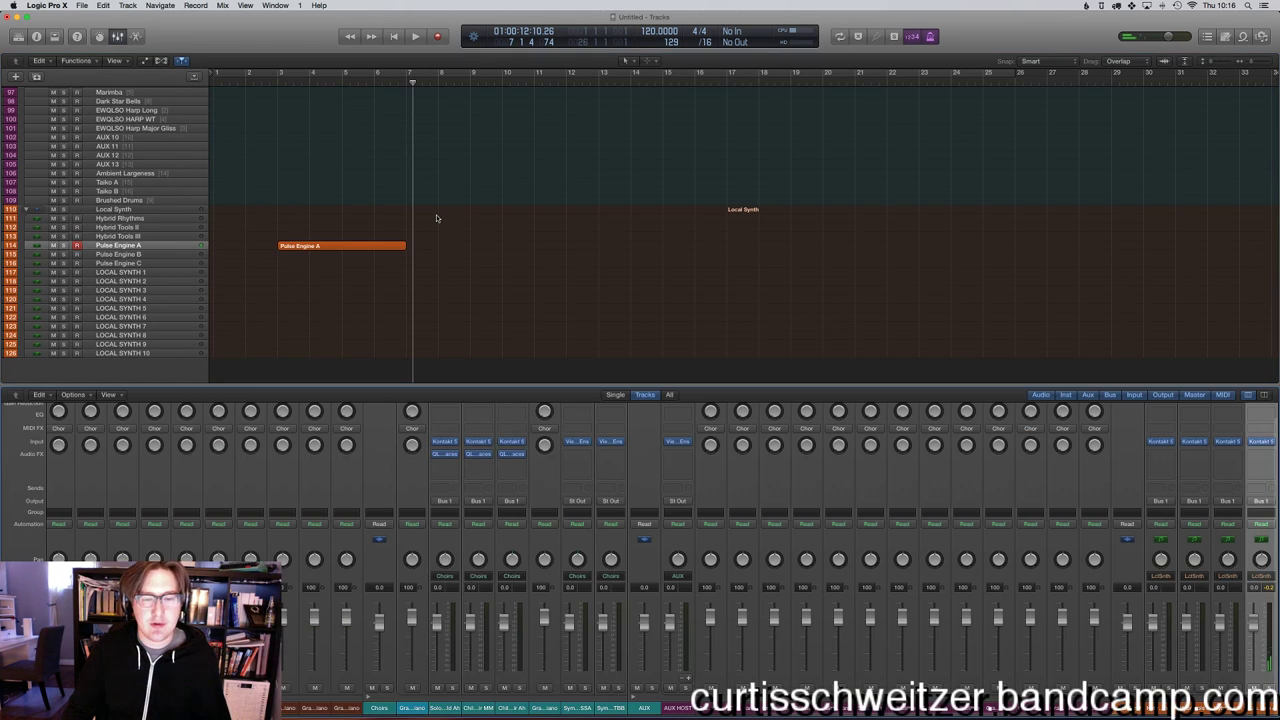
left_click(1260, 442)
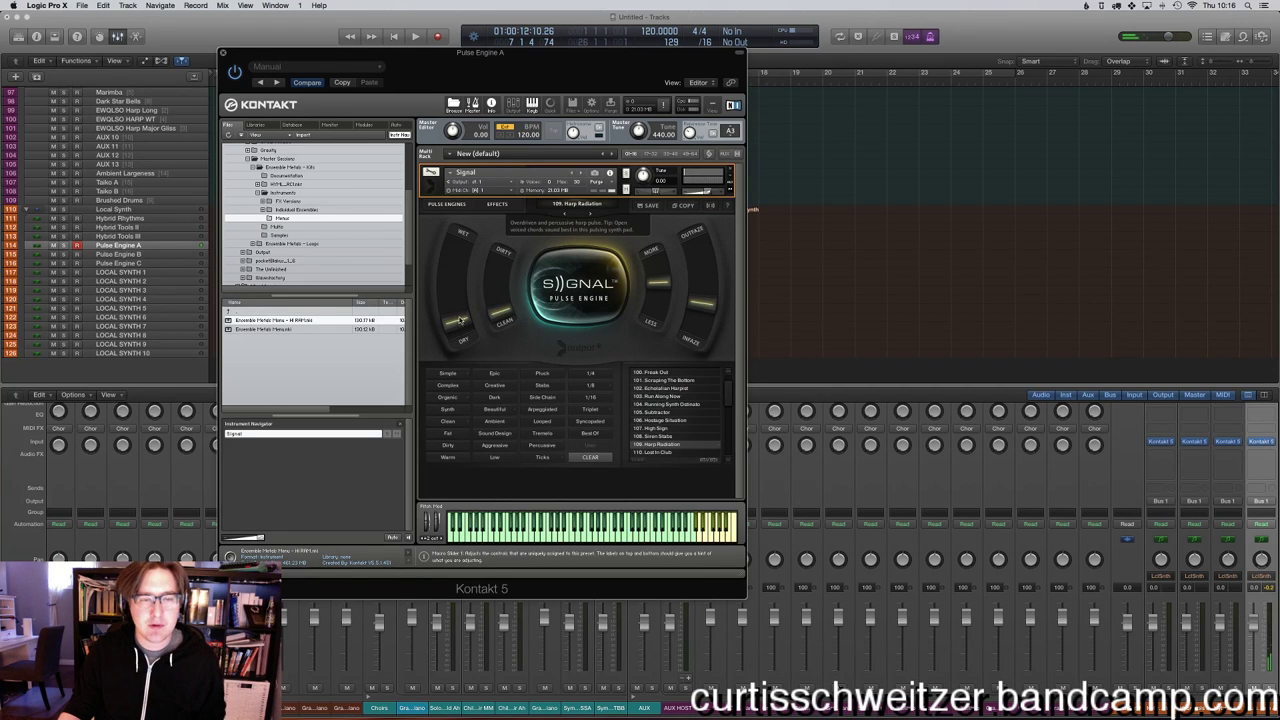
left_click_drag(459, 320, 476, 356)
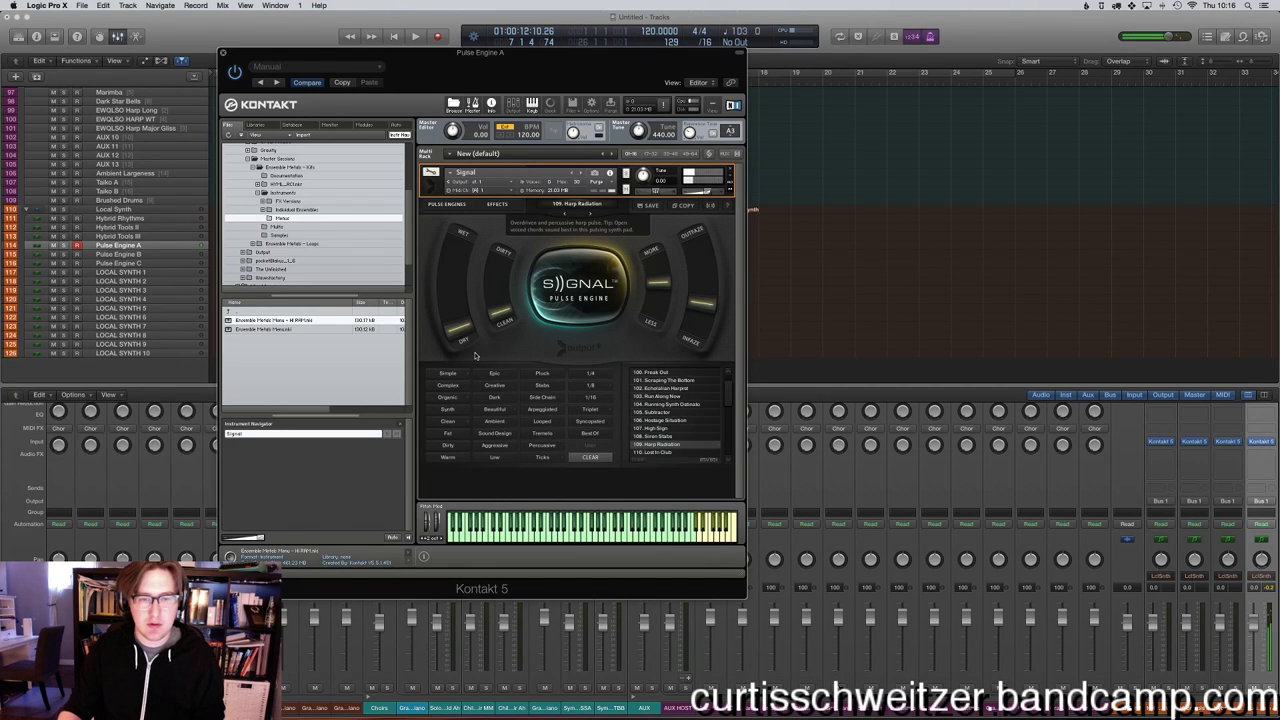
Set a cycle range from bar 3 to bar 7 around the recorded region, play it back, and close the instrument window.
left_click_drag(388, 52, 638, 229)
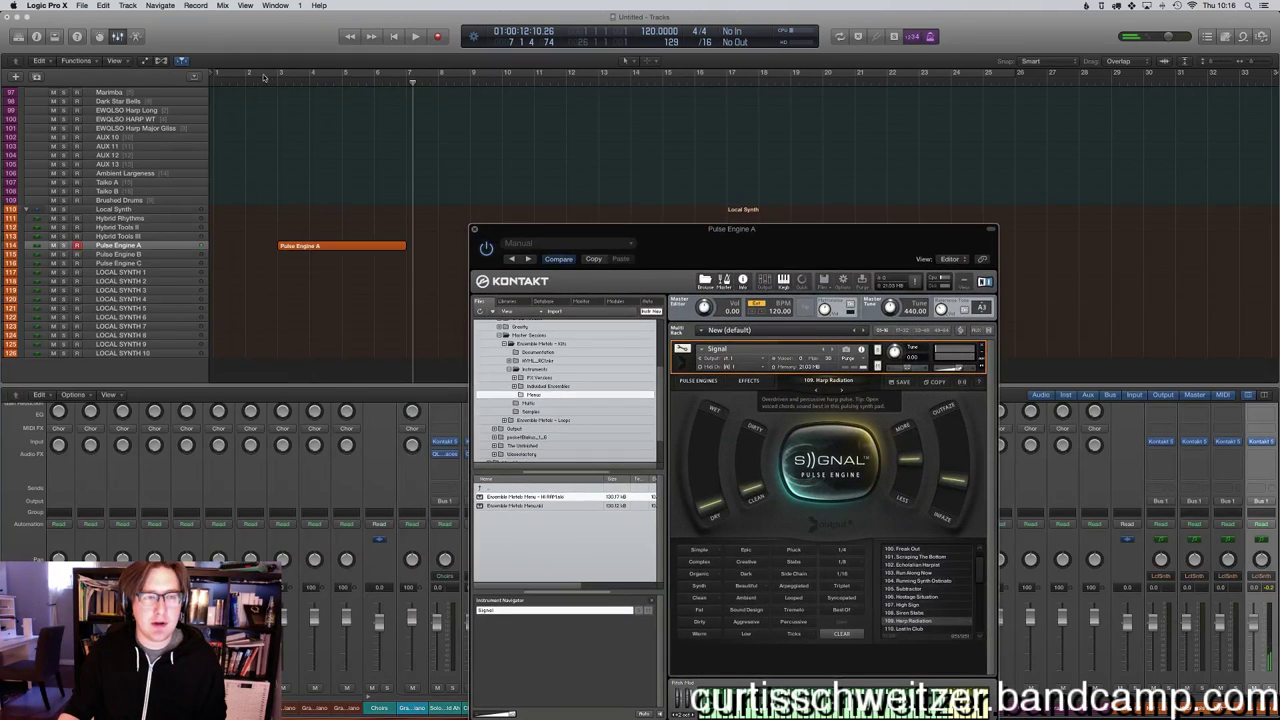
left_click_drag(283, 77, 406, 78)
key("space")
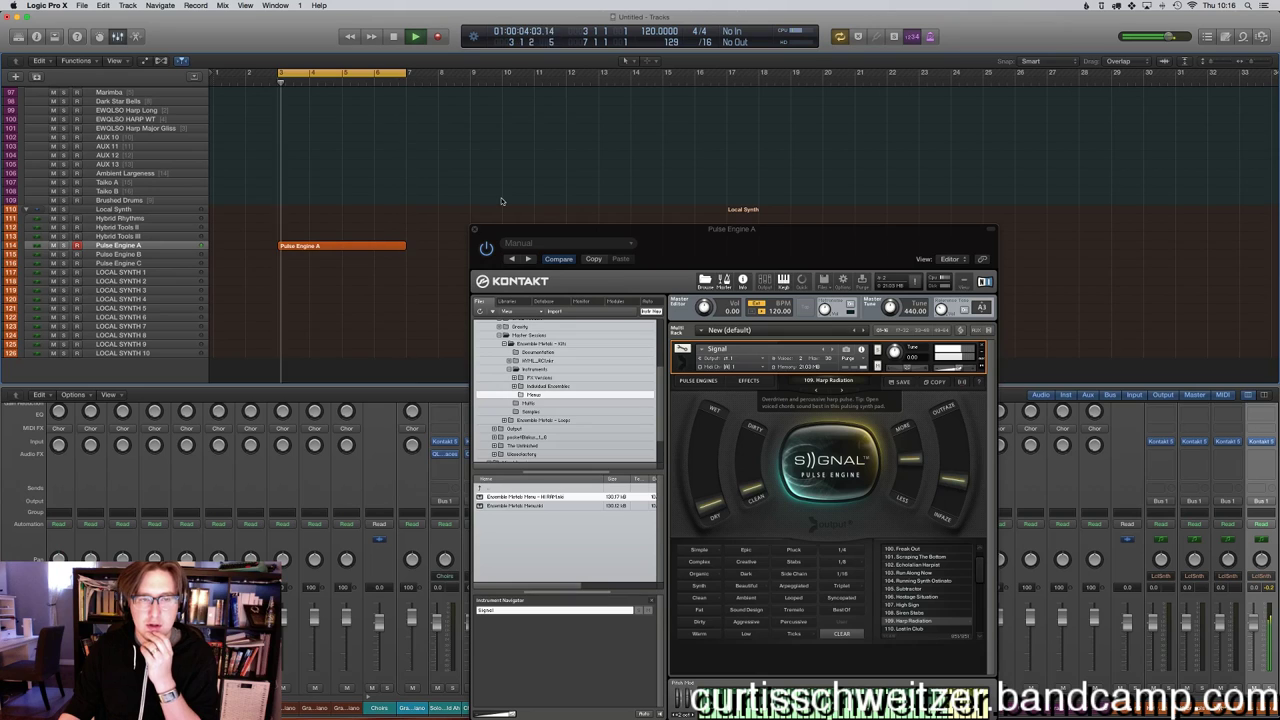
left_click(476, 229)
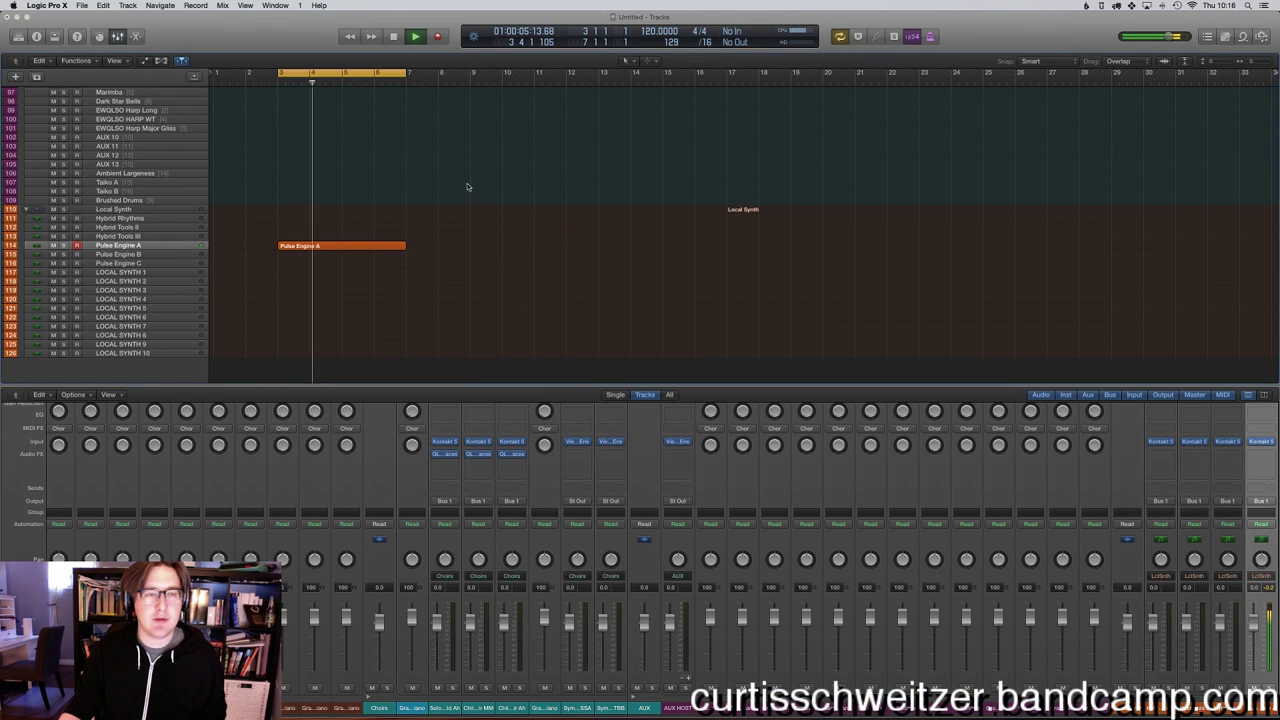
Turn off cycle mode, loop the Pulse Engine A region out to bar 11, and stop playback.
key("c")
scroll(490, 234, "up", 4)
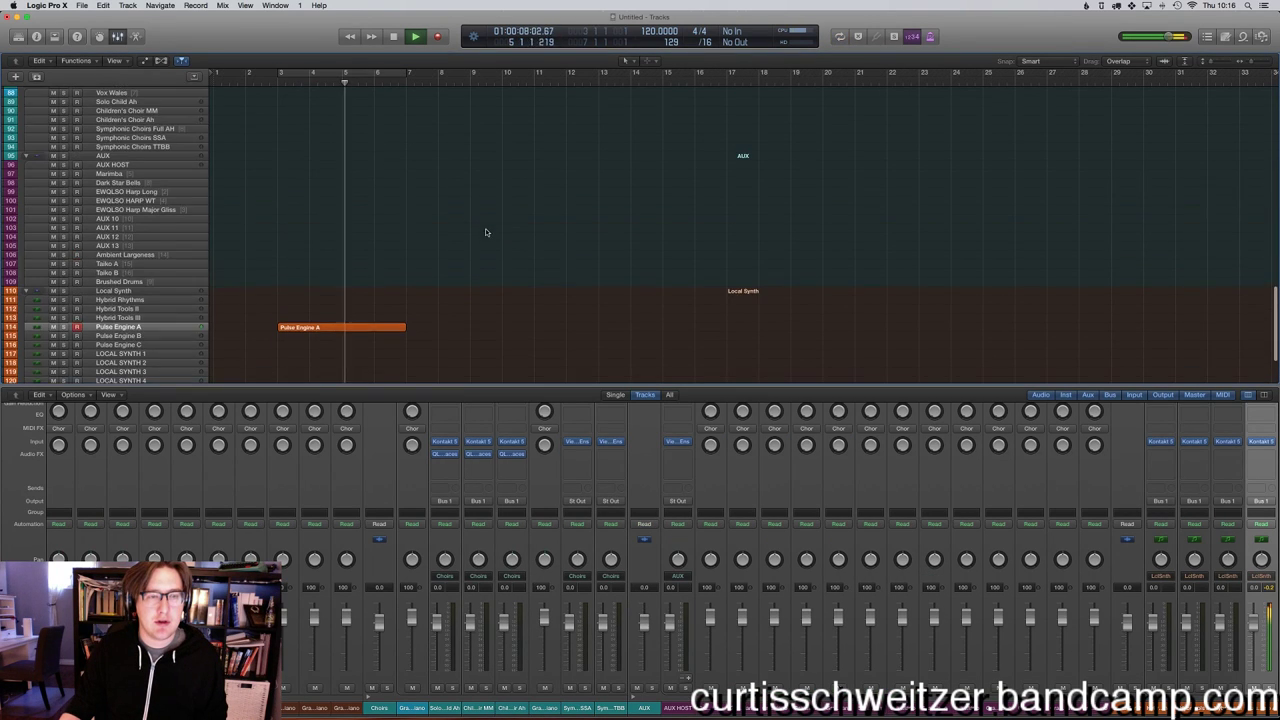
left_click_drag(404, 324, 534, 338)
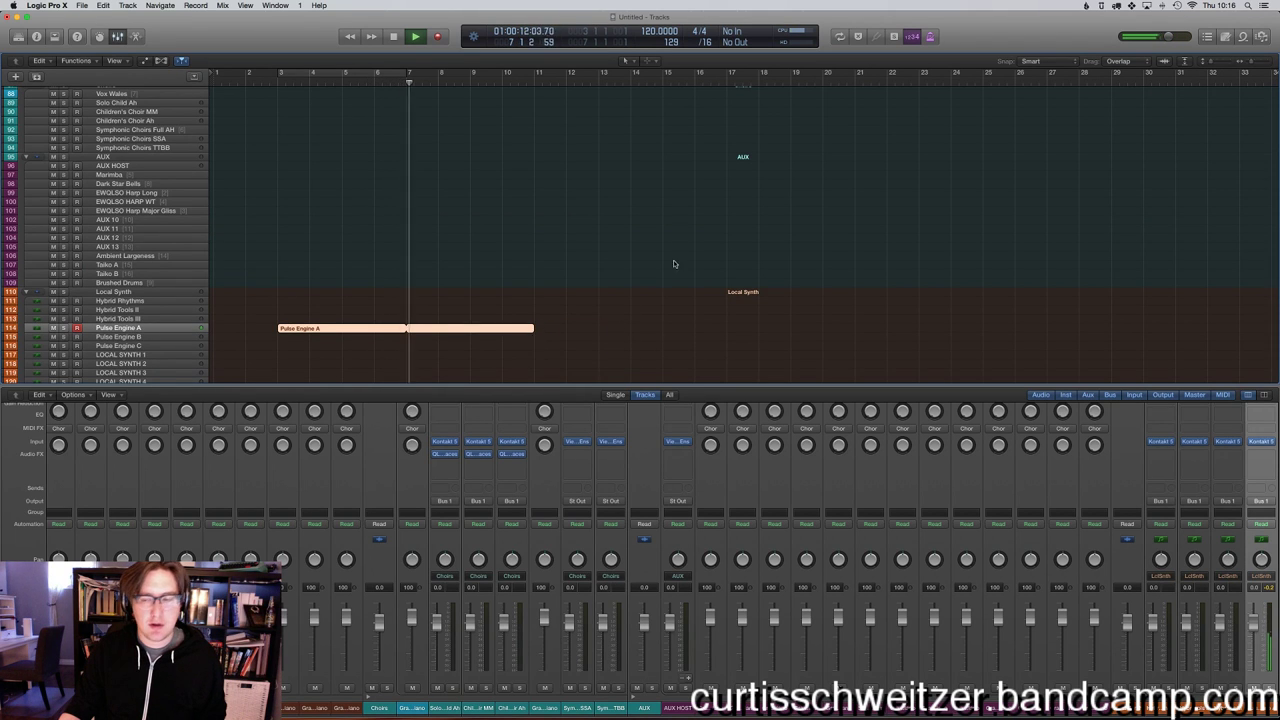
scroll(650, 231, "up", 2)
key("space")
Hide the mixer and select the Bosendorfer track among the percussion tracks.
scroll(291, 191, "up", 8)
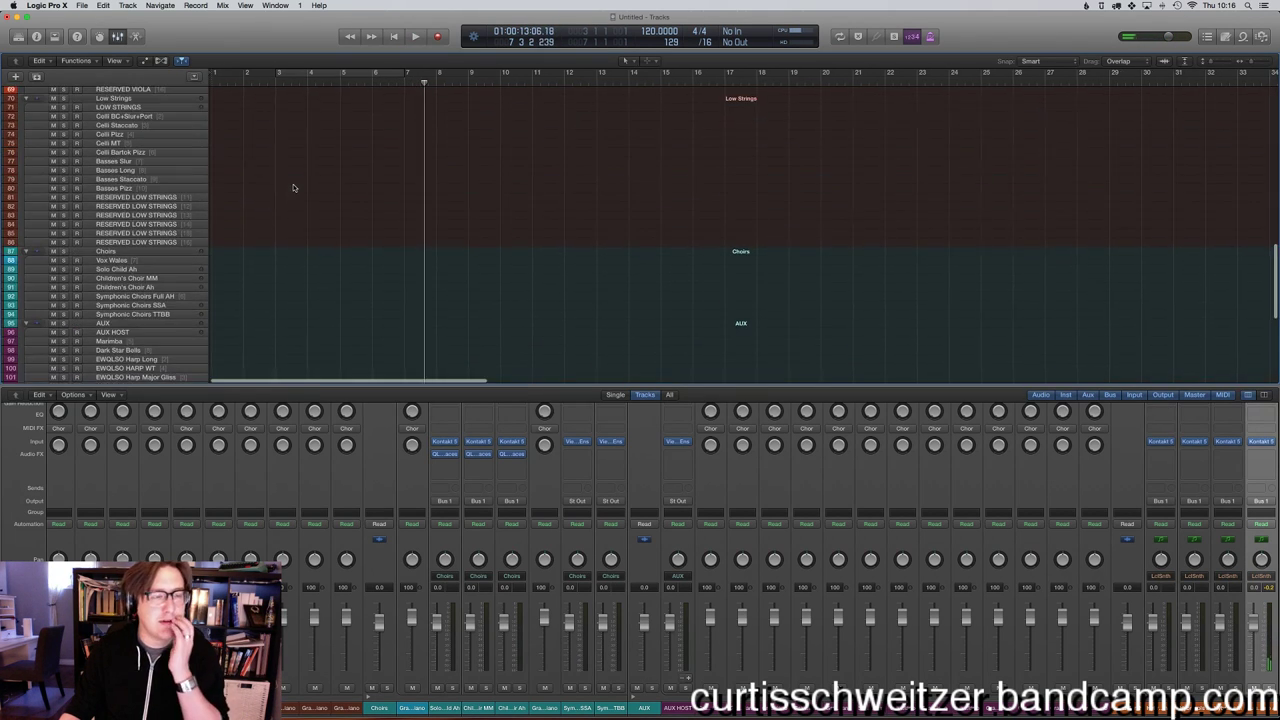
scroll(297, 190, "up", 6)
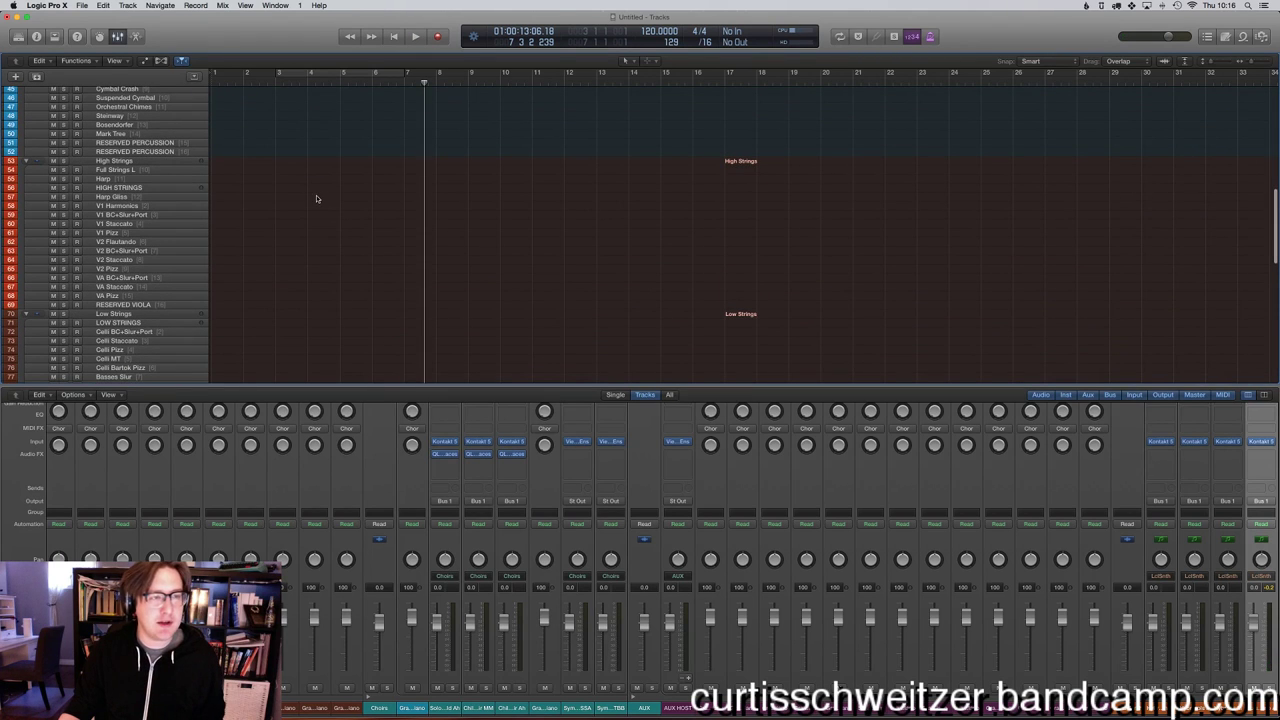
key("p")
key("p")
left_click(158, 126)
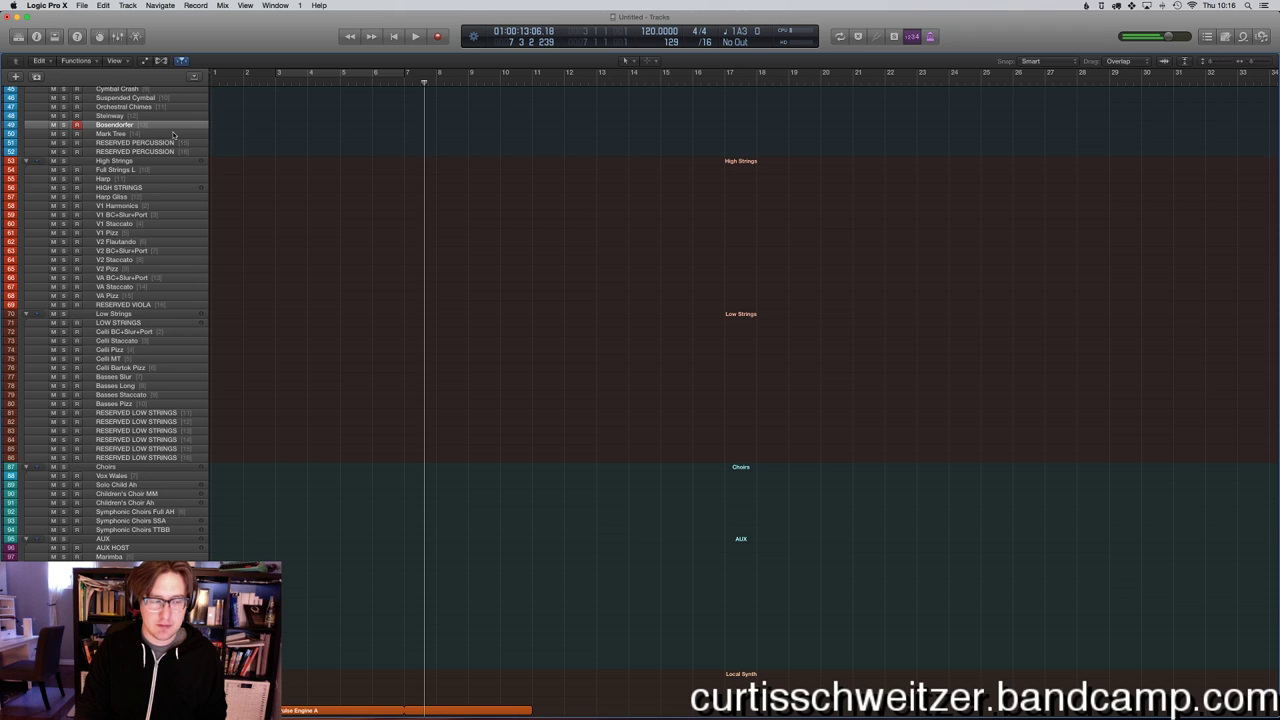
Switch to the Screen Sharing session and open the Percussion instance in Vienna Ensemble Pro.
key("ctrl+Up")
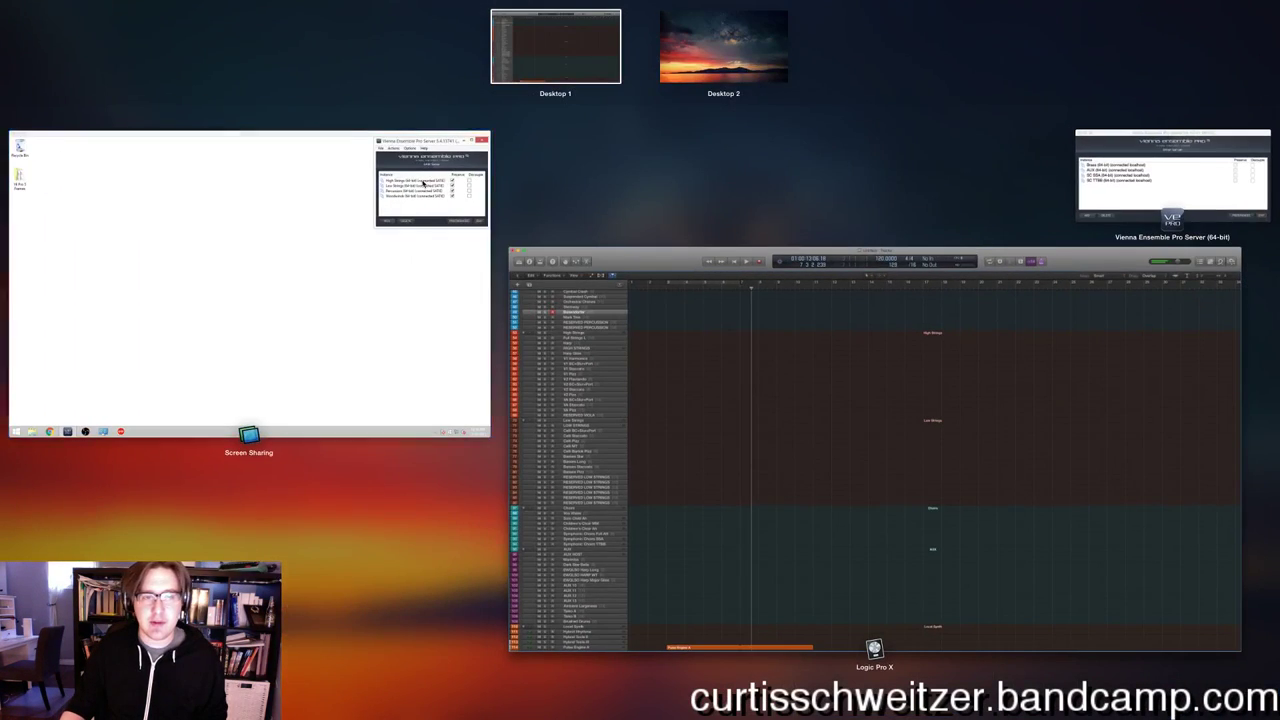
left_click(309, 157)
double_click(967, 160)
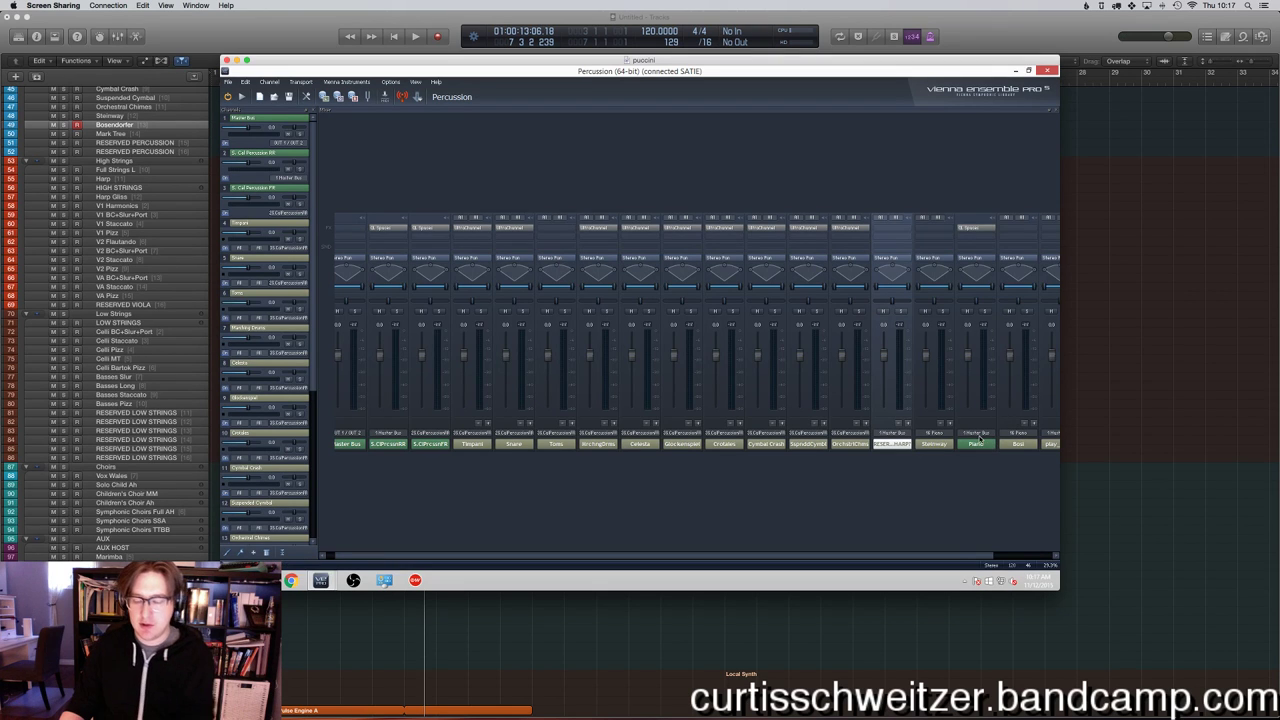
Bypass the QL Spaces reverb on the Piano channel, close the plug-in, and switch back to Logic Pro X.
left_click(979, 231)
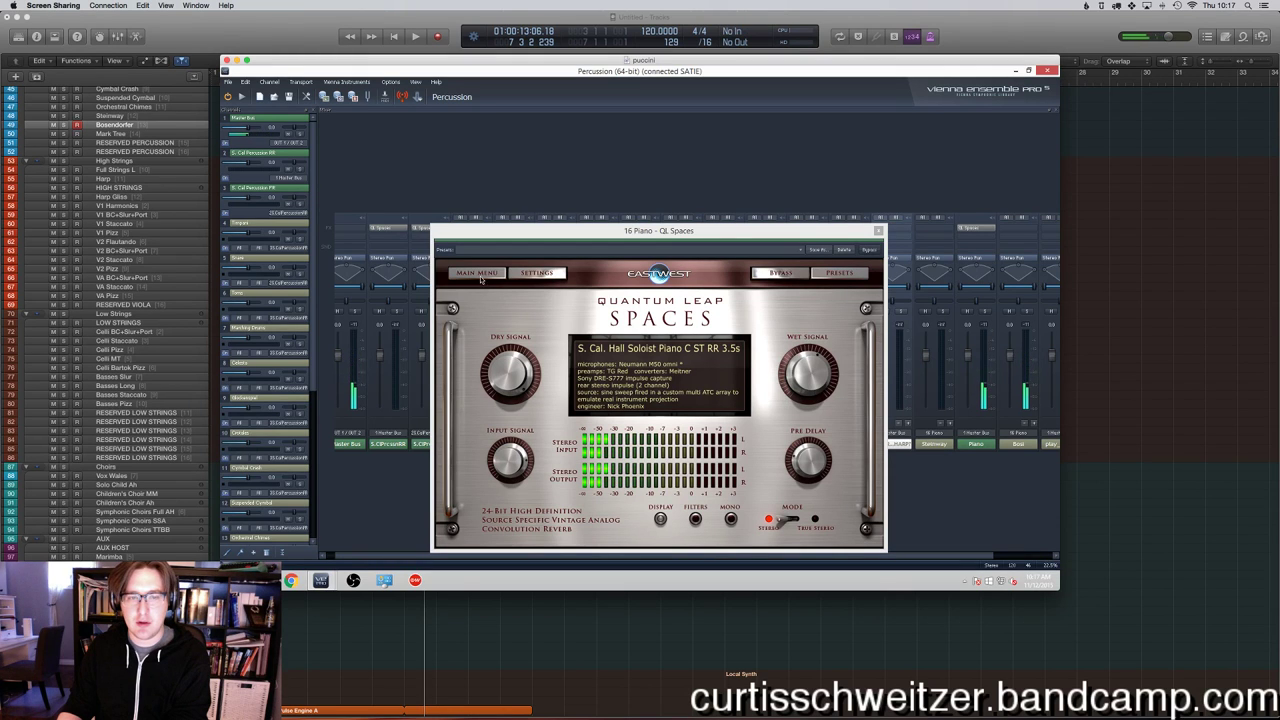
left_click(772, 276)
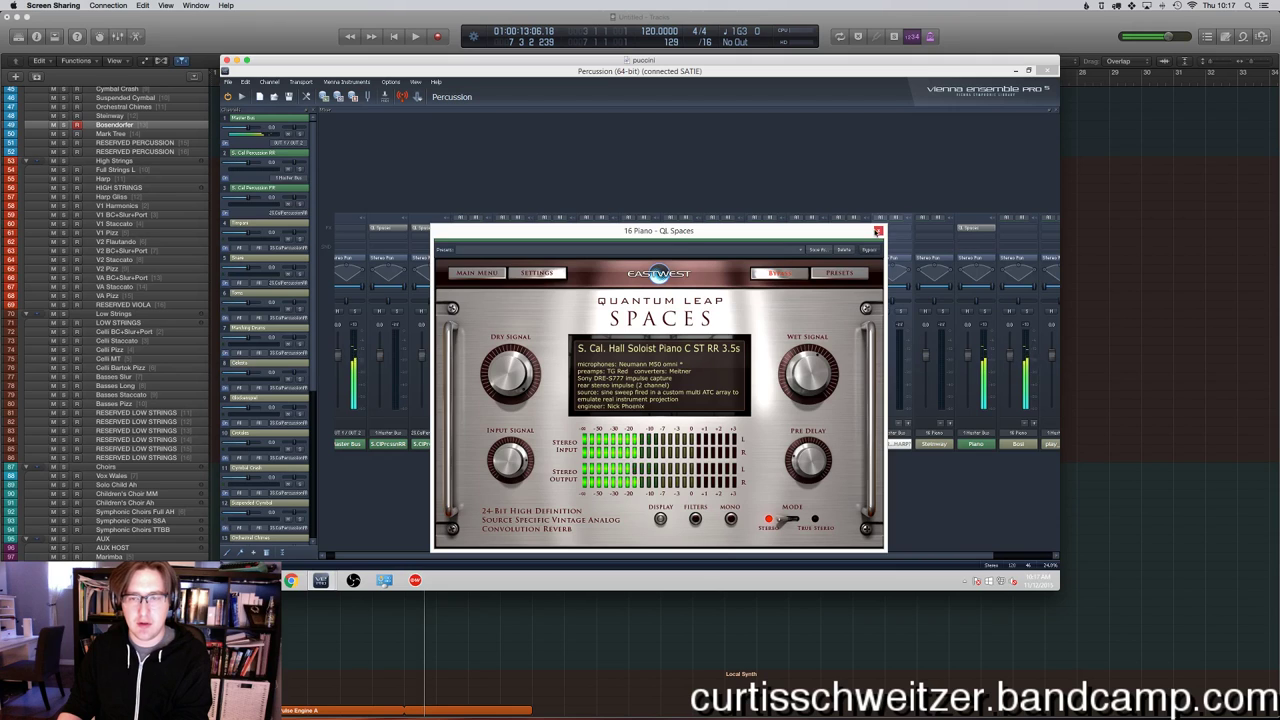
left_click(877, 231)
left_click(266, 17)
Record a brief test take on the Bosendorfer track from the playhead in bar 7.
scroll(453, 172, "down", 5)
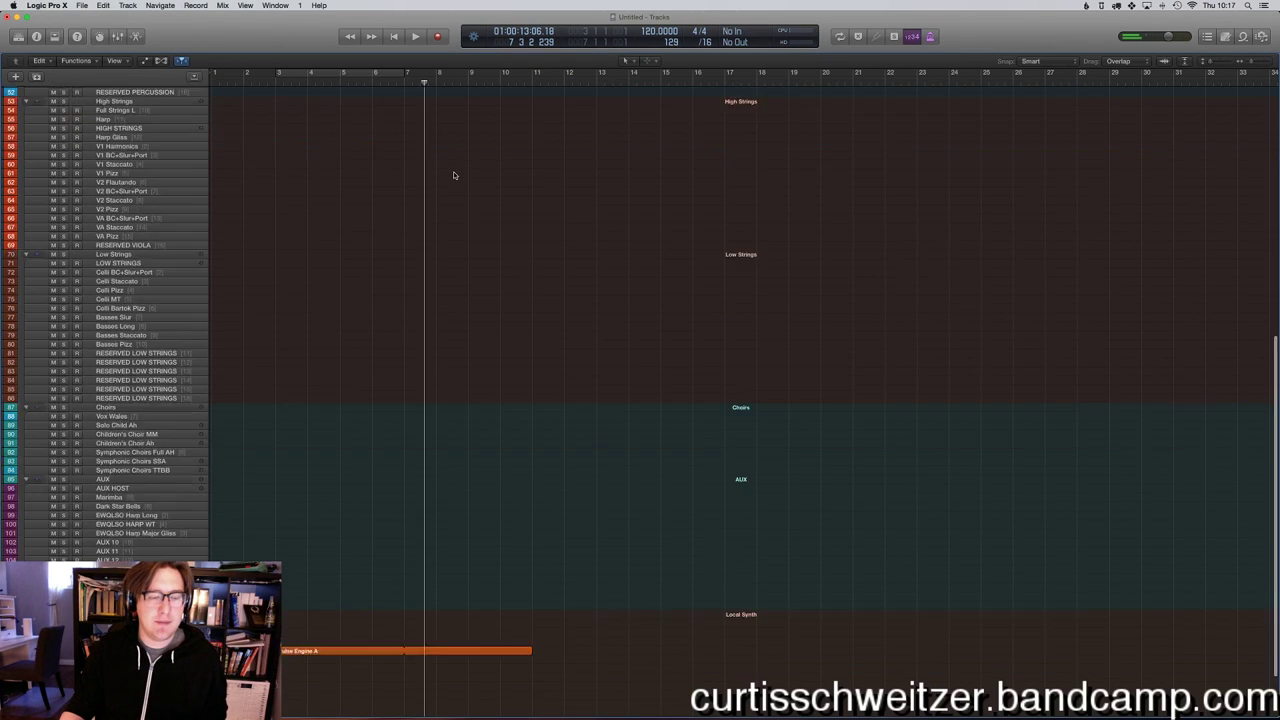
key("r")
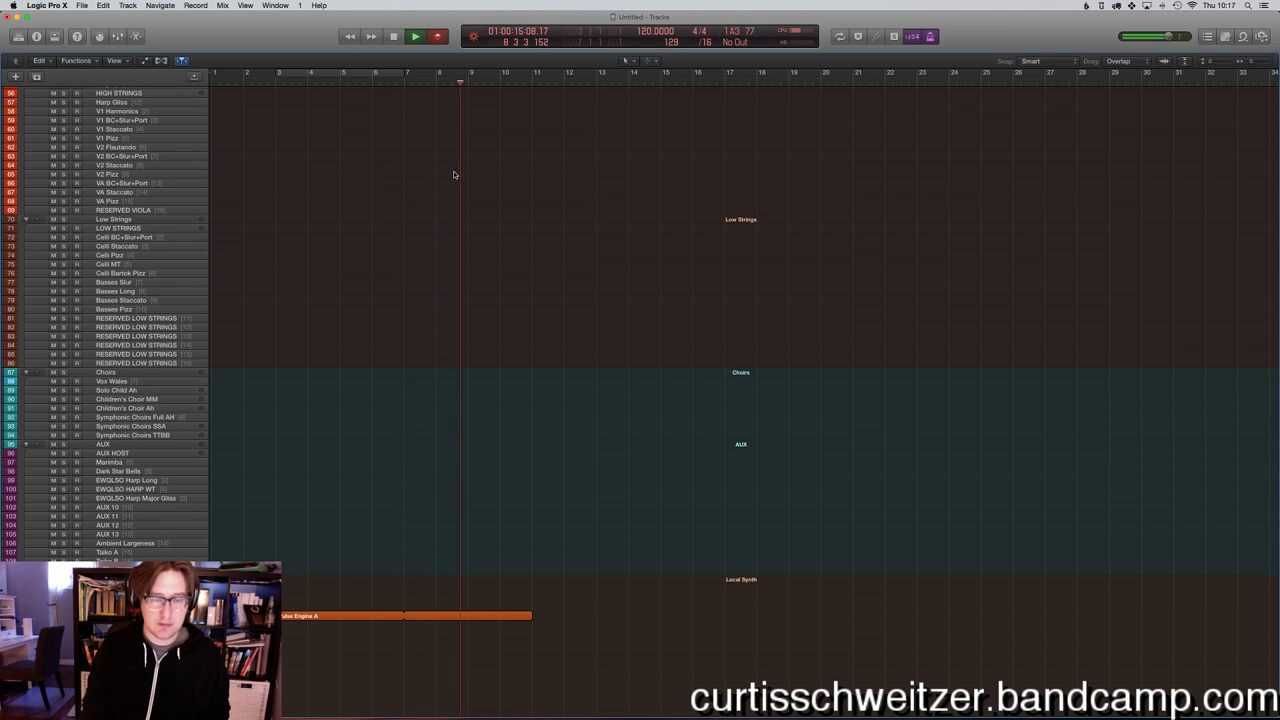
key("space")
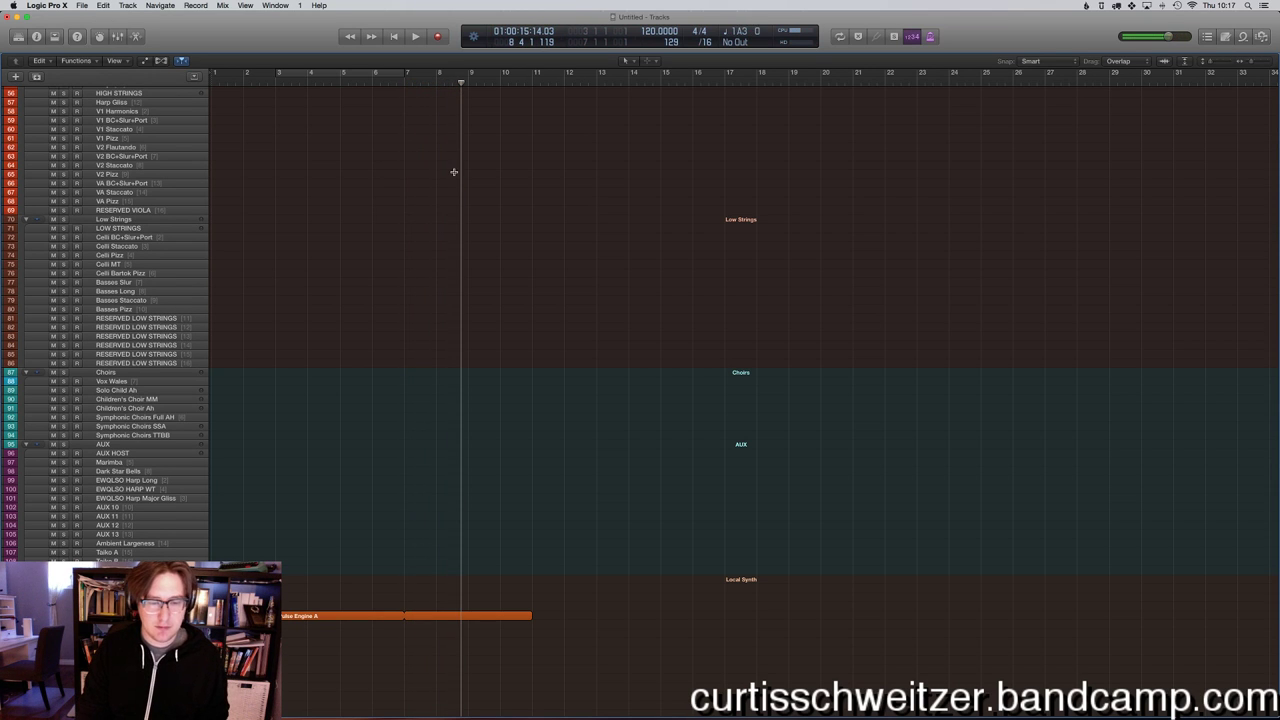
Try to split the looped Pulse Engine A region at the playhead.
left_click(359, 617)
right_click(365, 617)
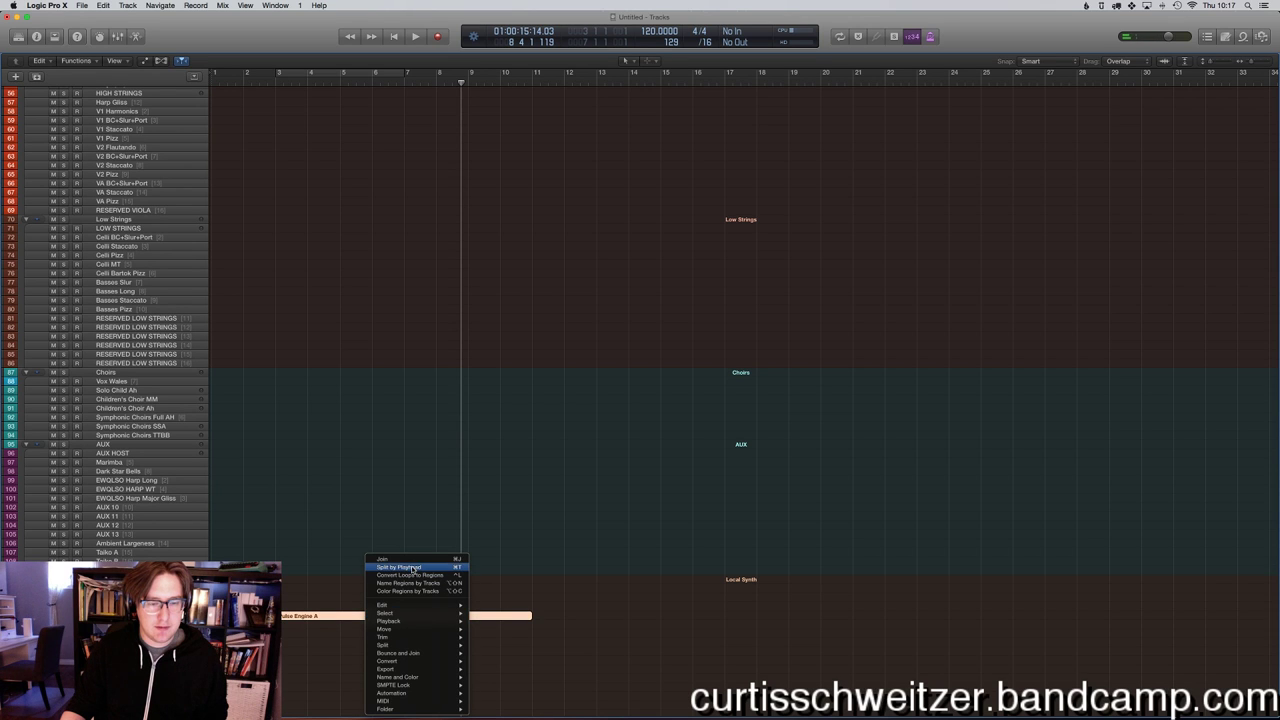
left_click(400, 567)
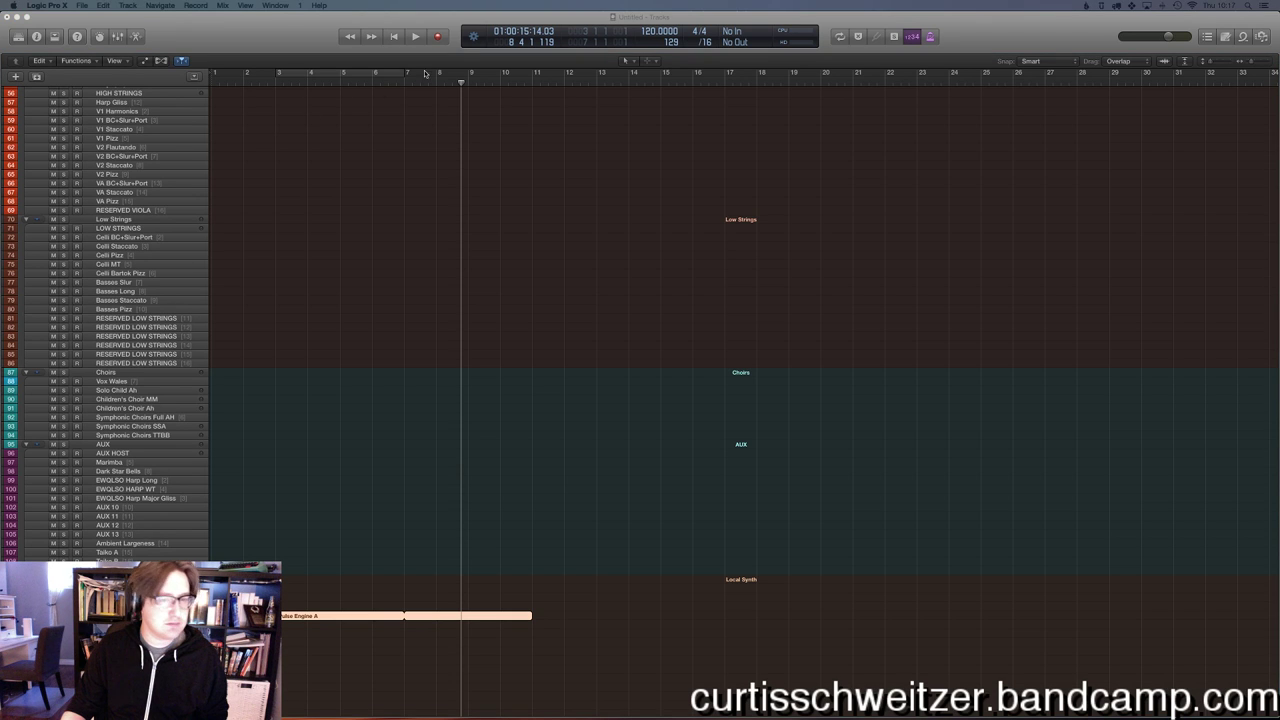
Play the arrangement from bar 6 to rehearse the piano melody over the looped pulse part.
left_click(388, 84)
key("space")
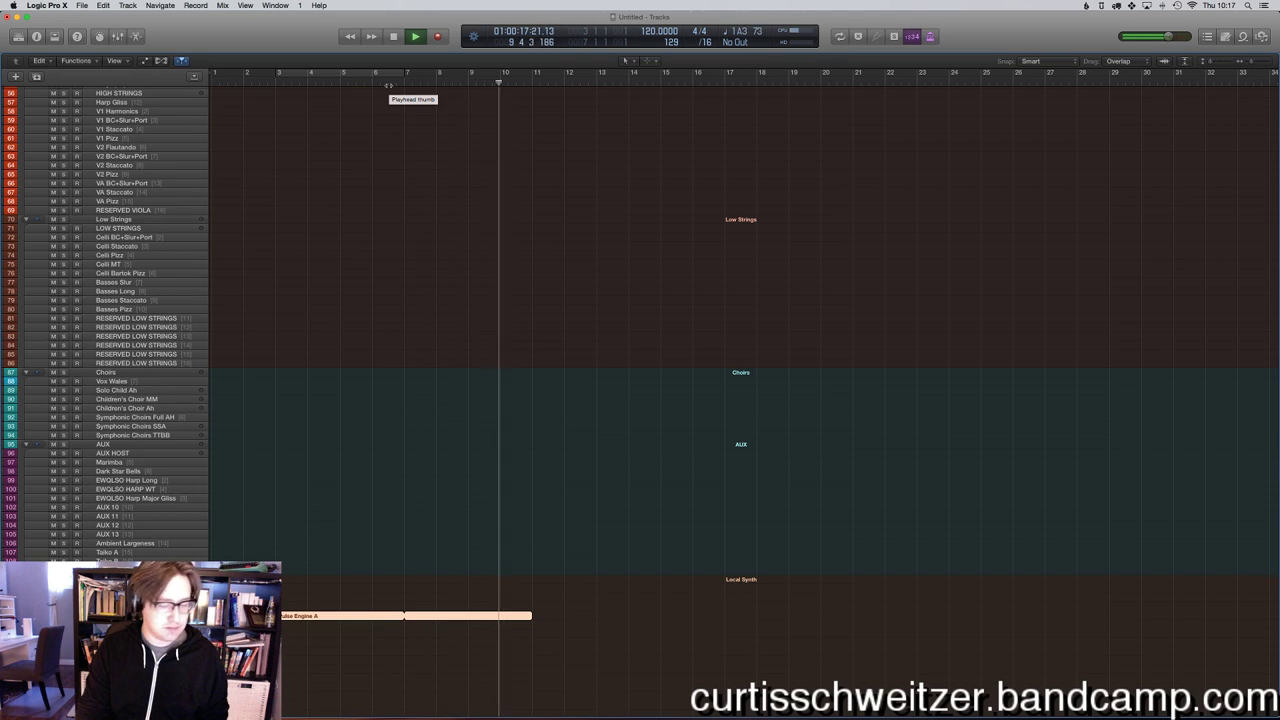
key("space")
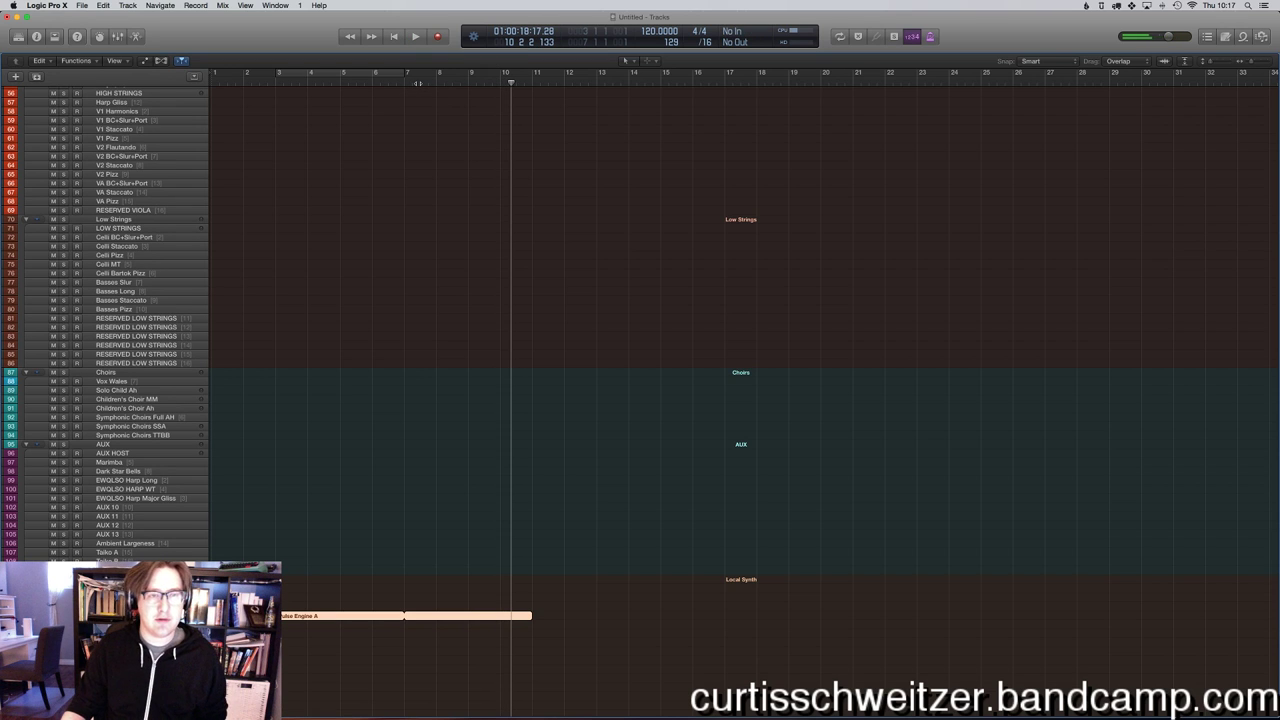
left_click(418, 83)
key("r")
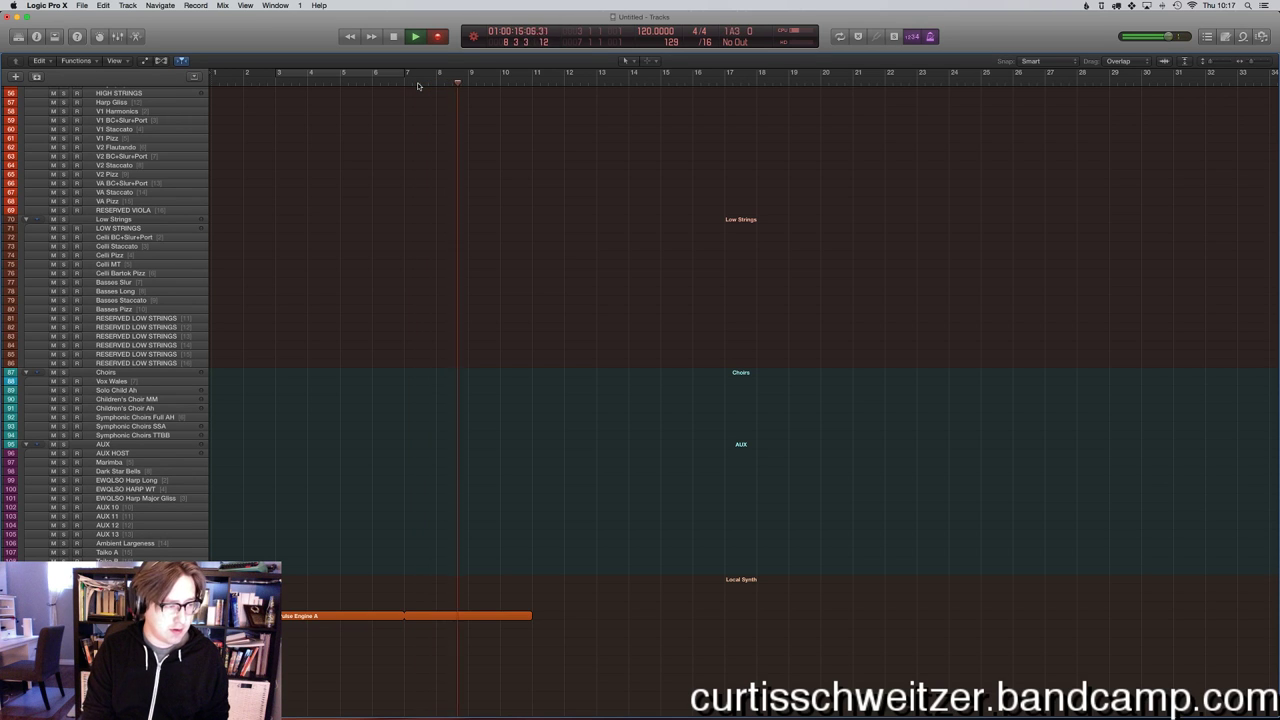
key("space")
Record a piano melody on the Bosendorfer track over the looped pulse, covering bars 7 to 10.
left_click(419, 83)
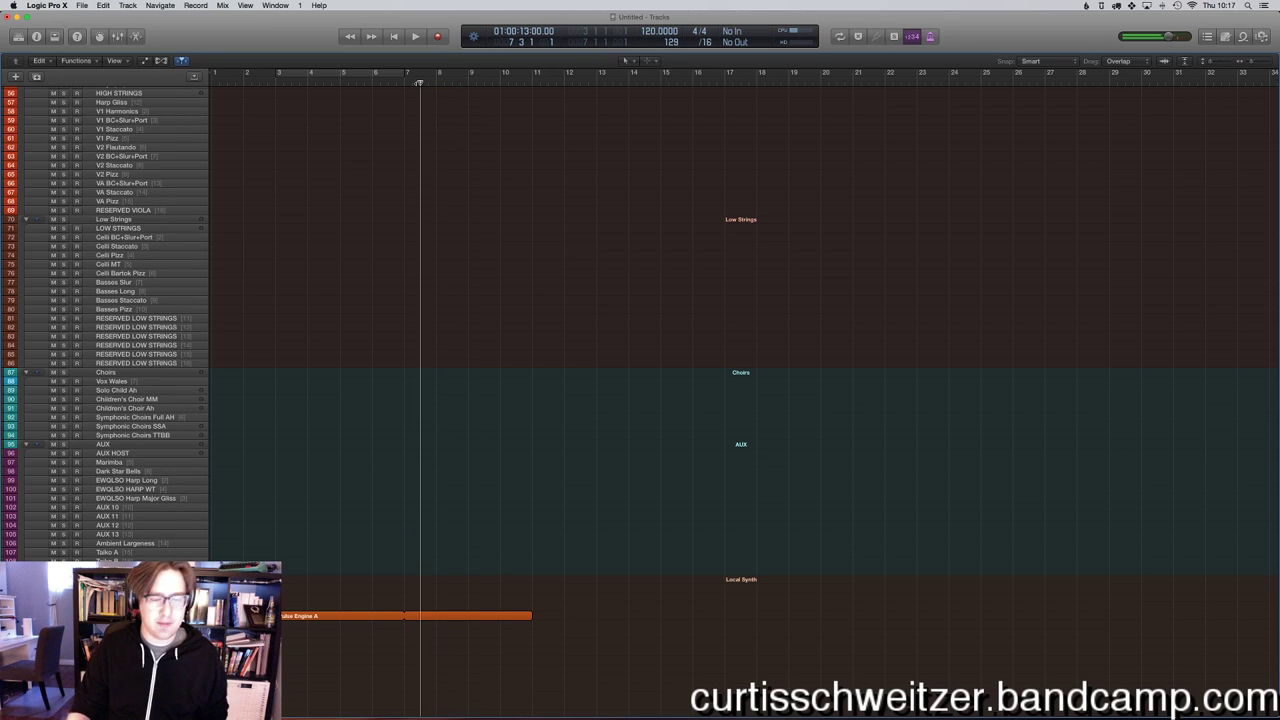
key("space")
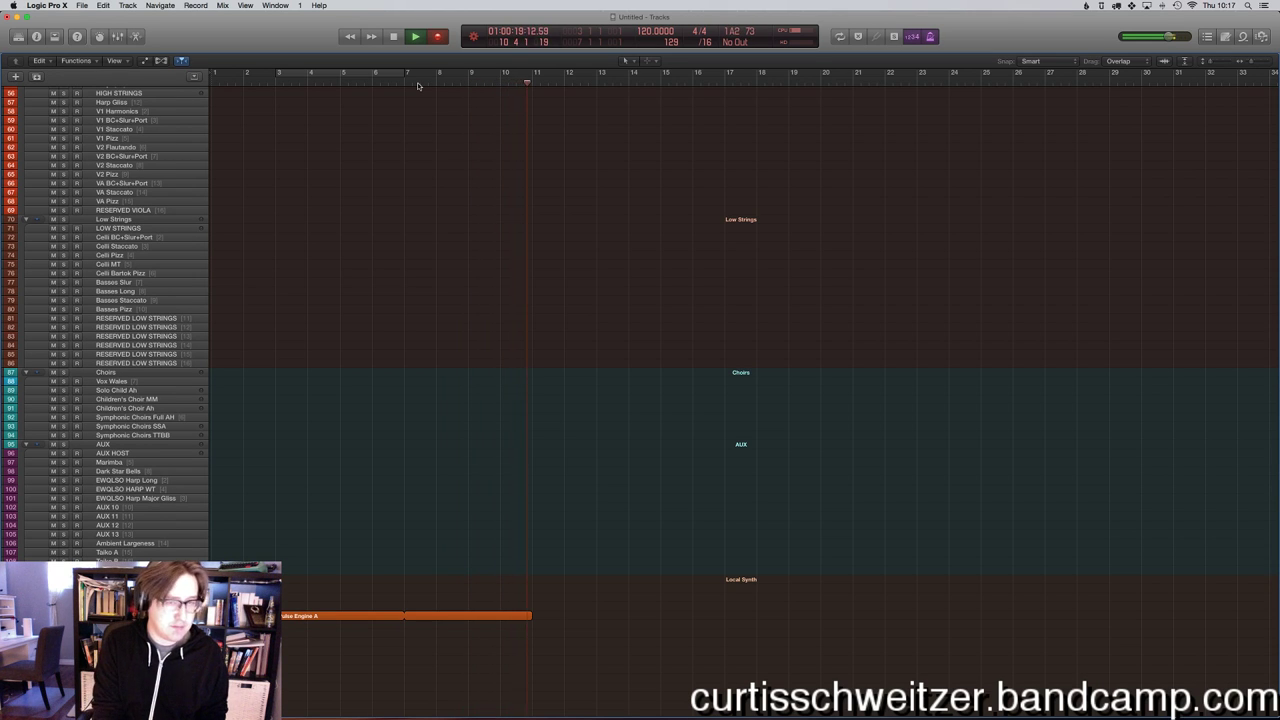
key("space")
Open the Bosendorfer region for editing and play it back, checking its notes in the score and the piano roll.
scroll(443, 94, "up", 5)
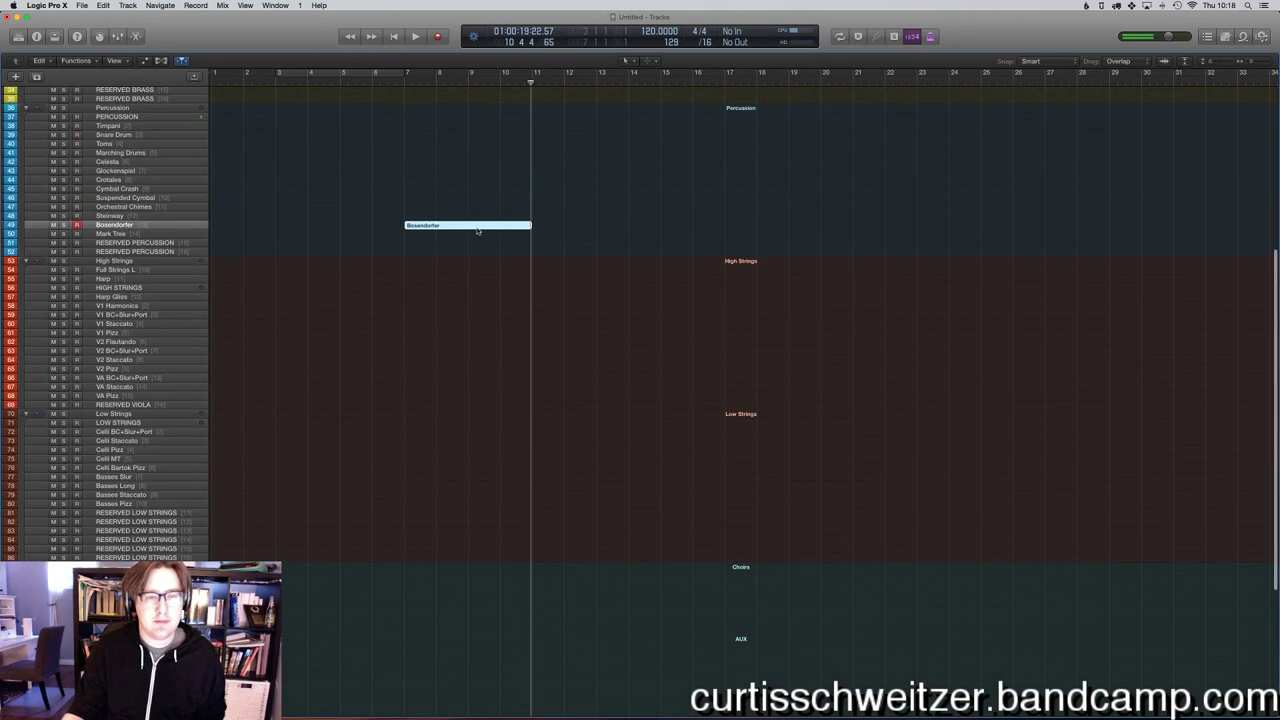
double_click(477, 230)
left_click(489, 314)
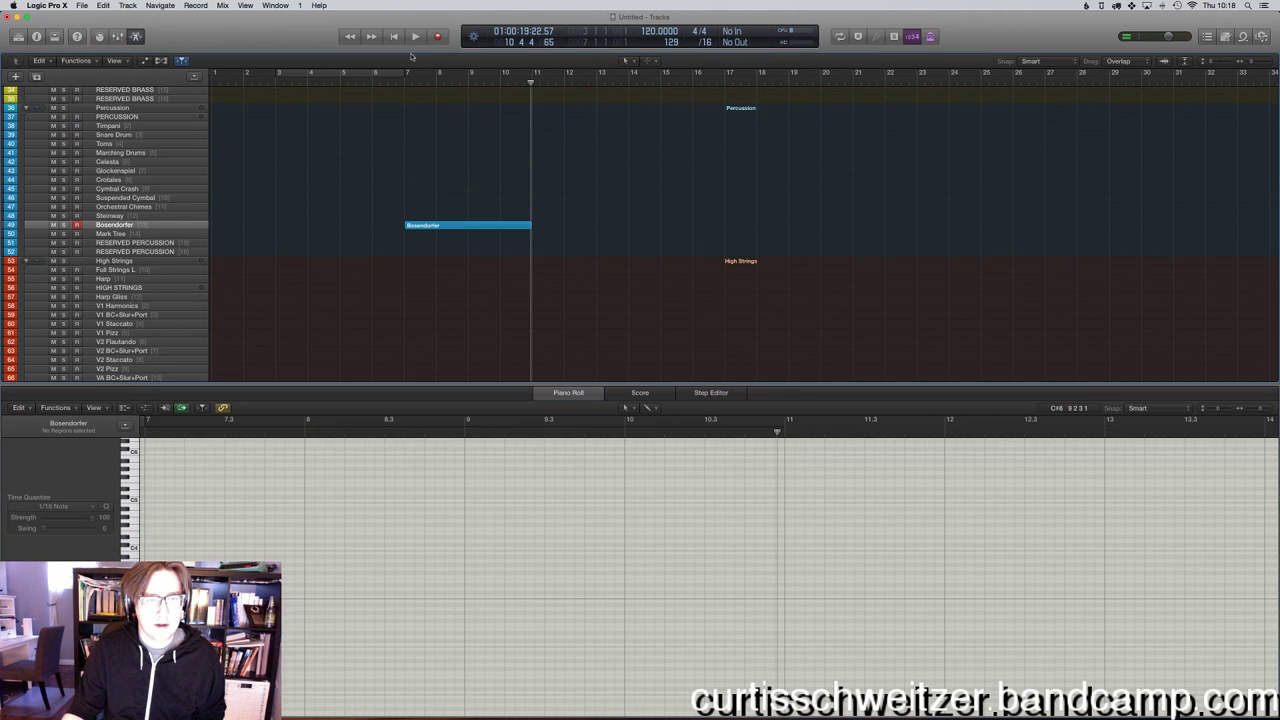
double_click(388, 82)
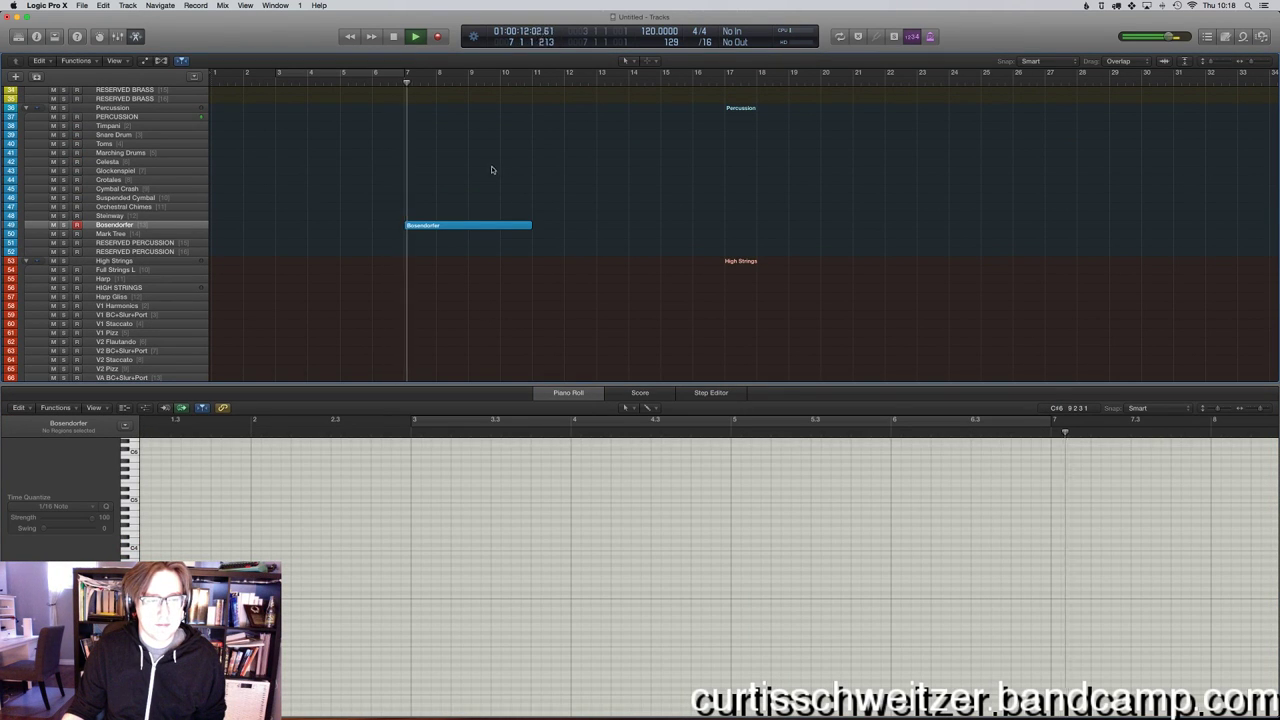
left_click(640, 392)
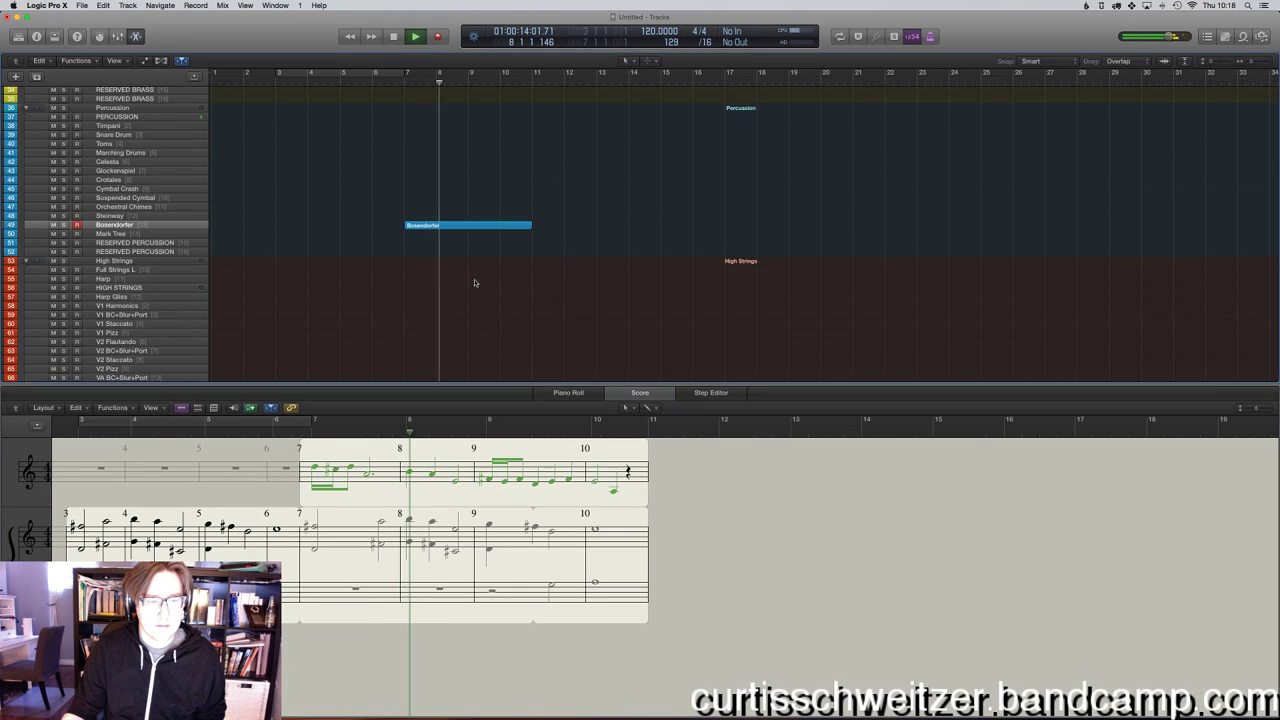
left_click(470, 224)
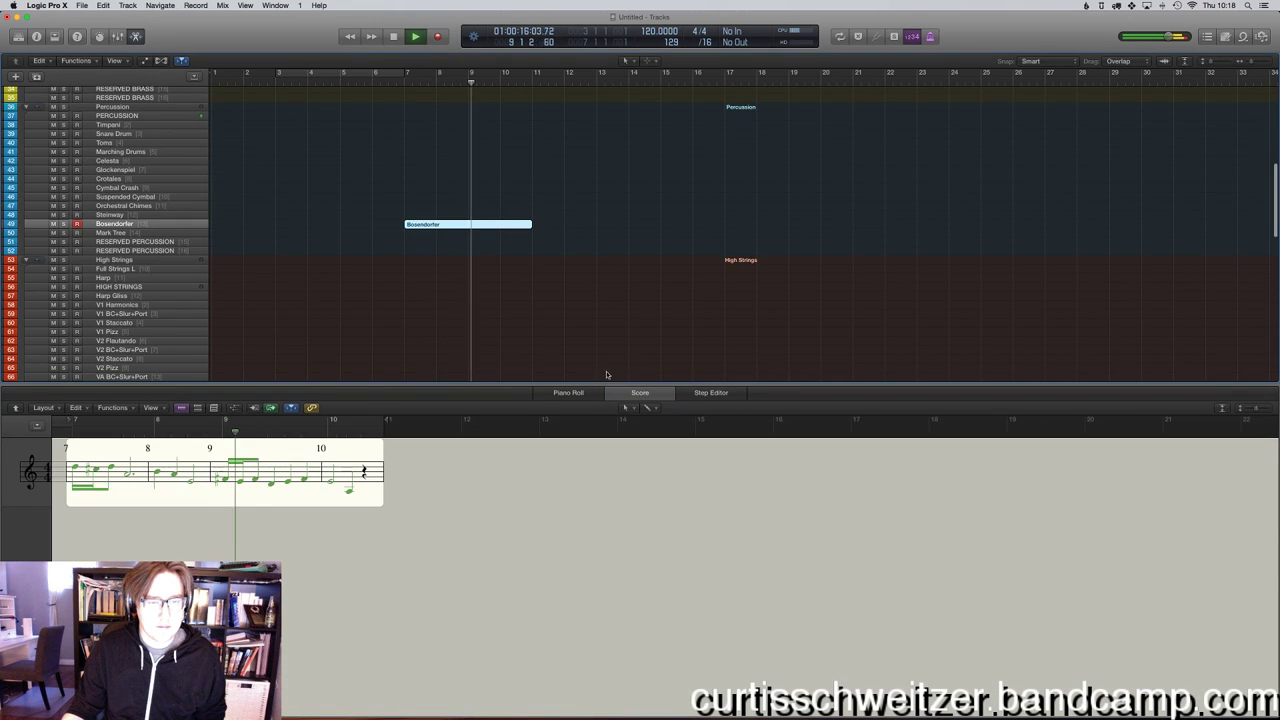
key("p")
key("space")
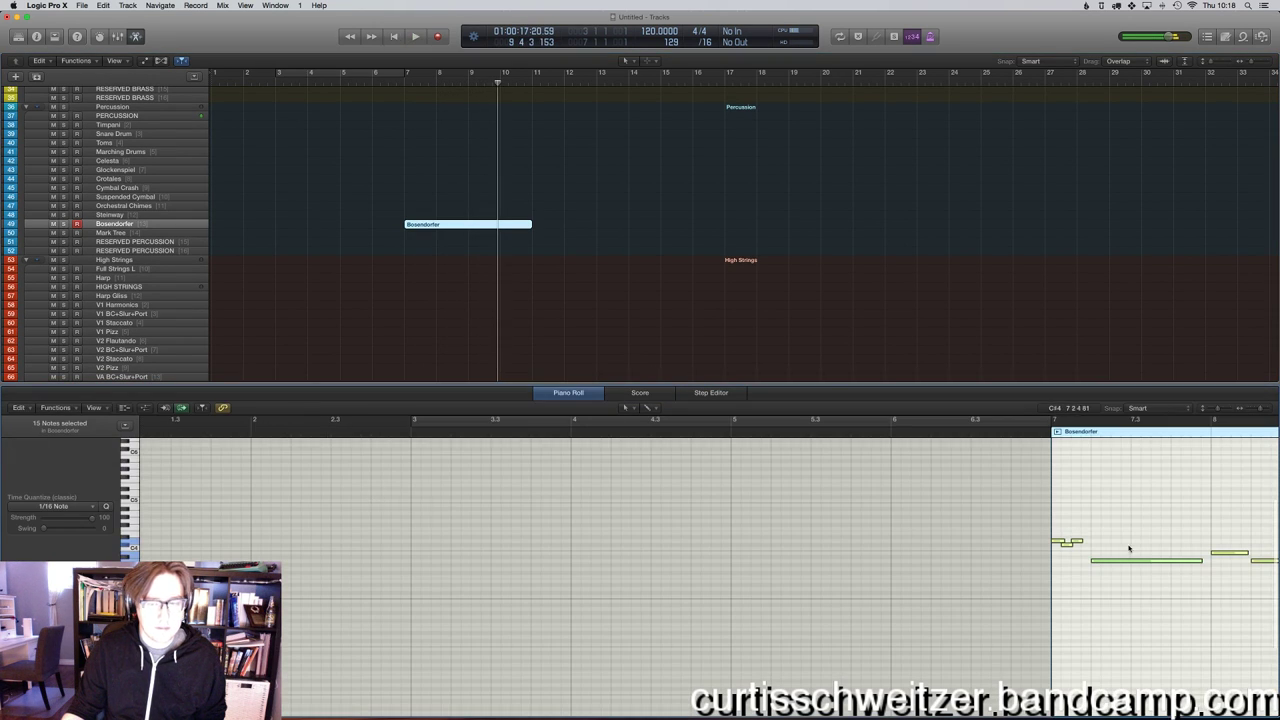
Try quantizing the Bosendorfer notes to 1/8 Note and start playback to hear the timing.
left_click(73, 509)
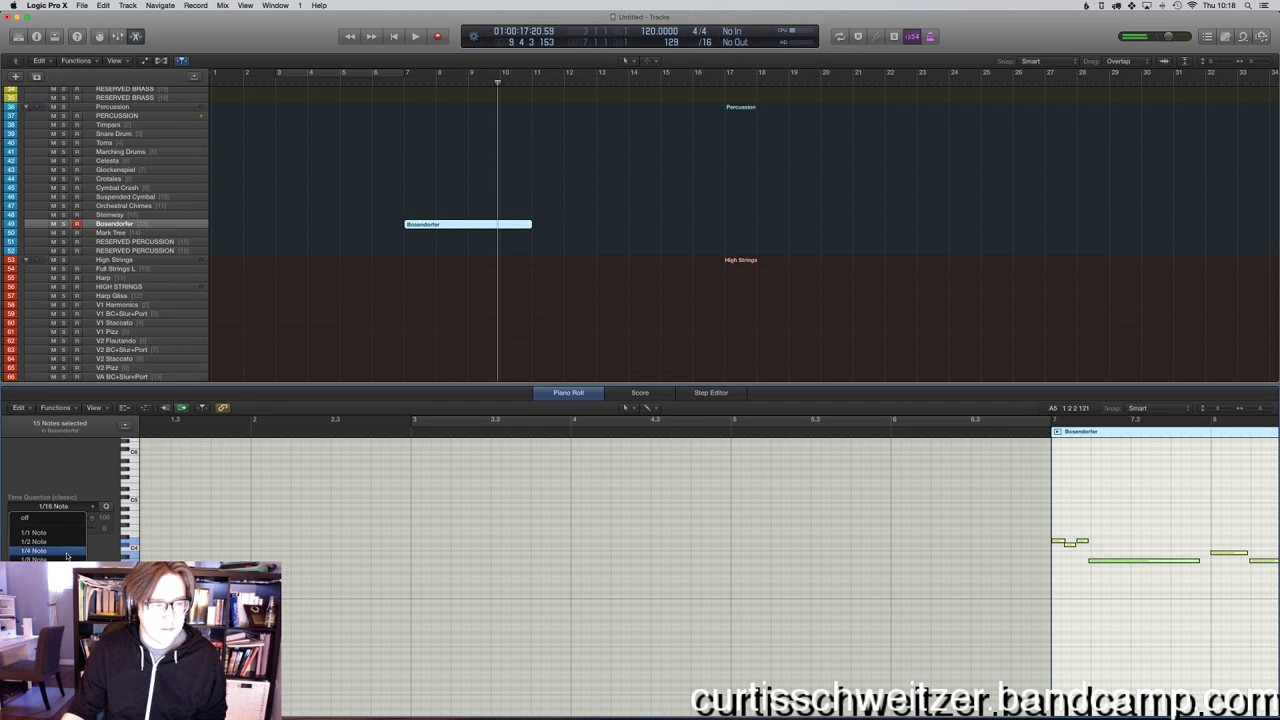
left_click(55, 562)
key("shift+space")
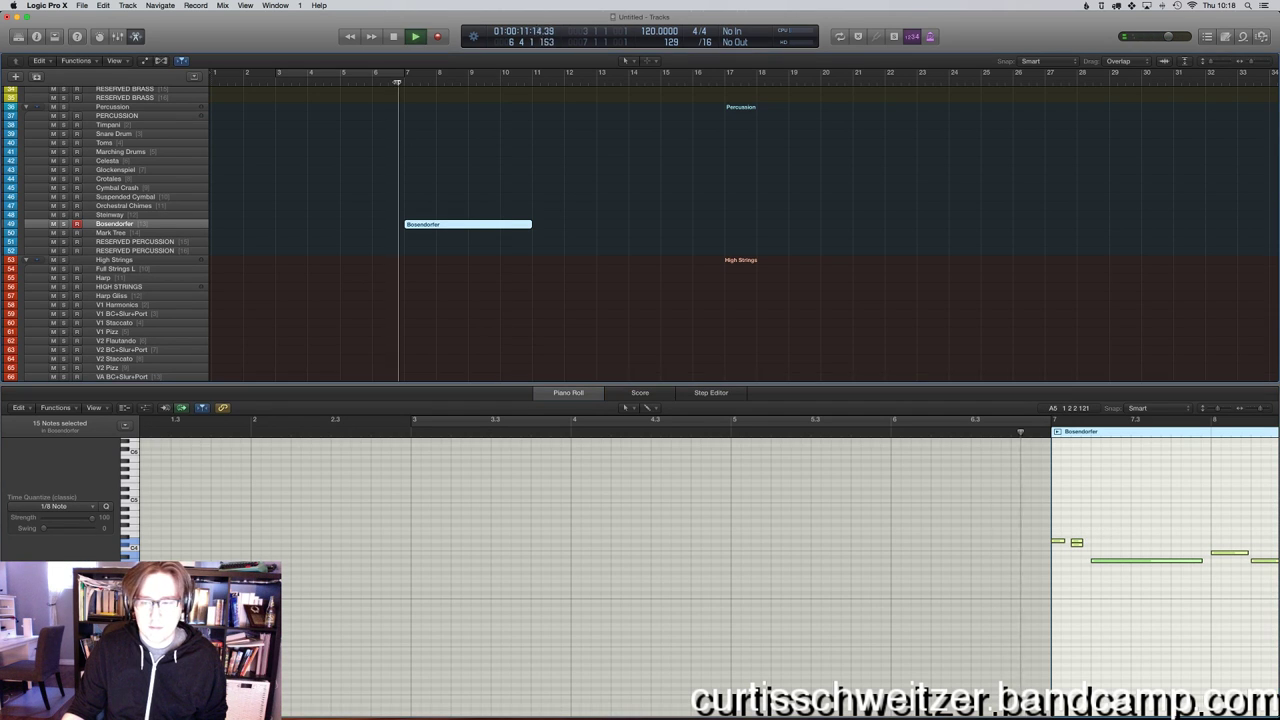
Quantize the Bosendorfer notes to 1/8 Triplet (1/12), play the result with its notation shown, and close the editor.
left_click(56, 506)
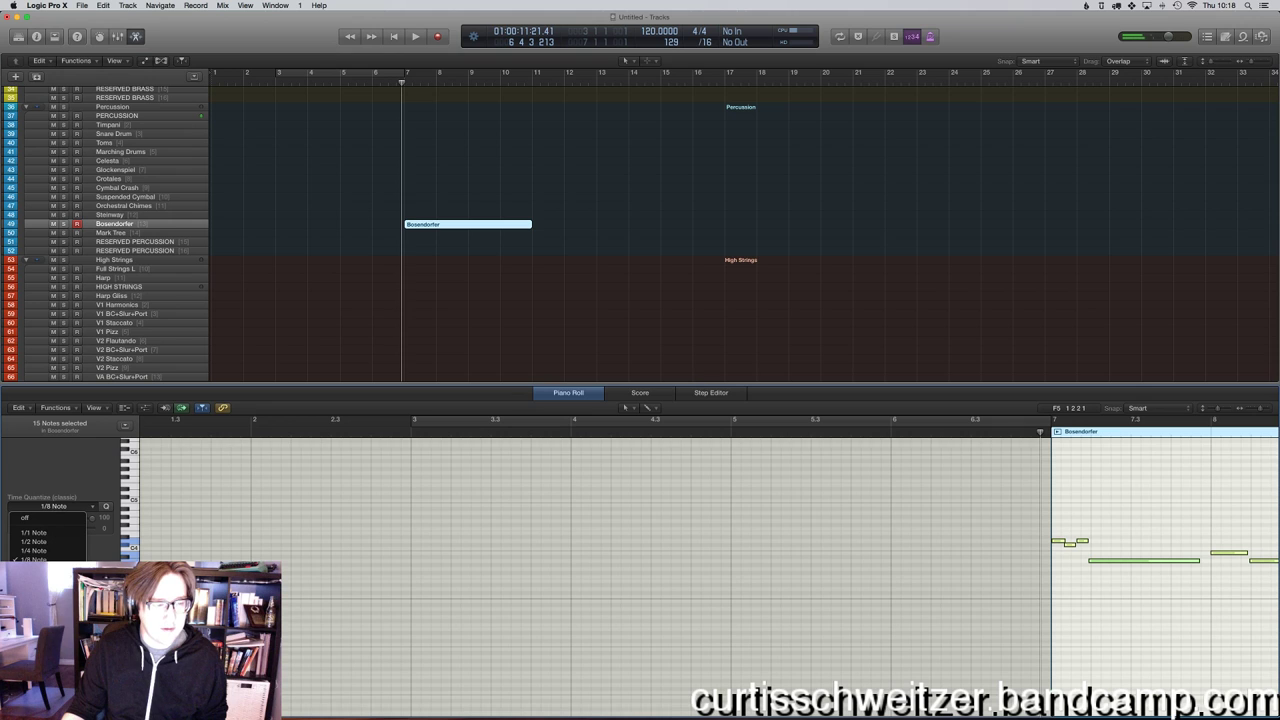
left_click(50, 620)
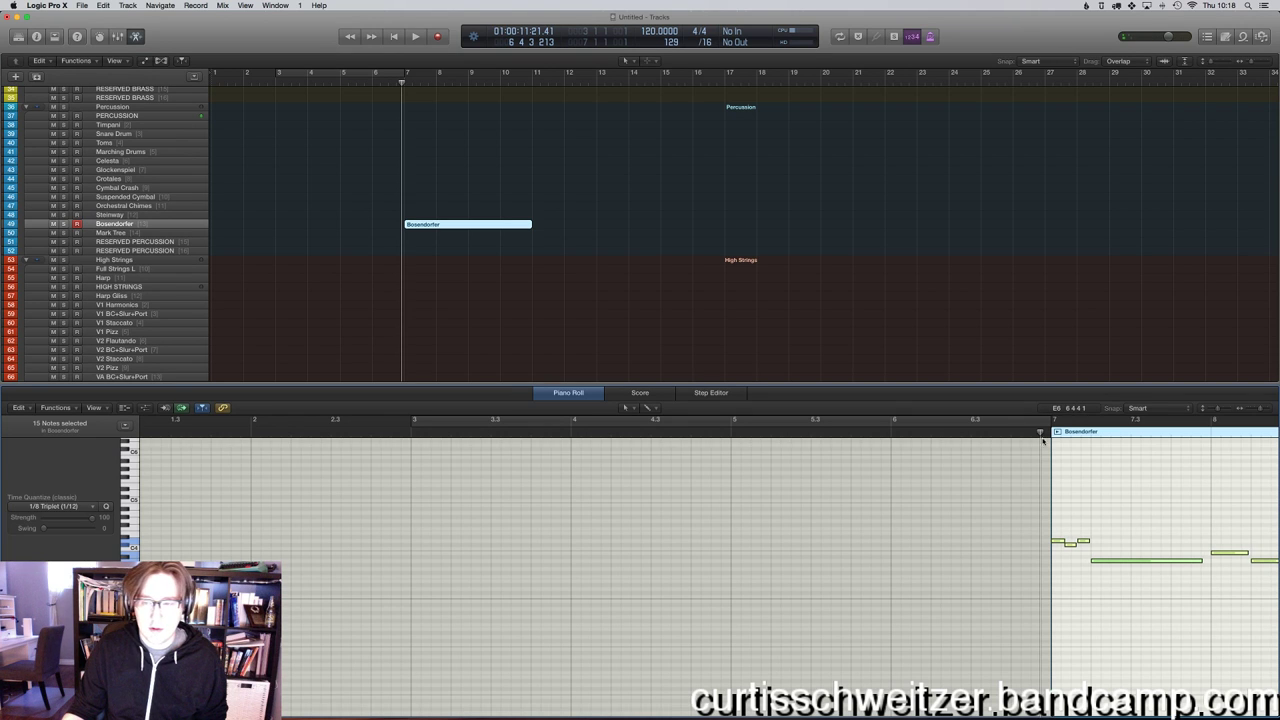
key("space")
left_click(639, 393)
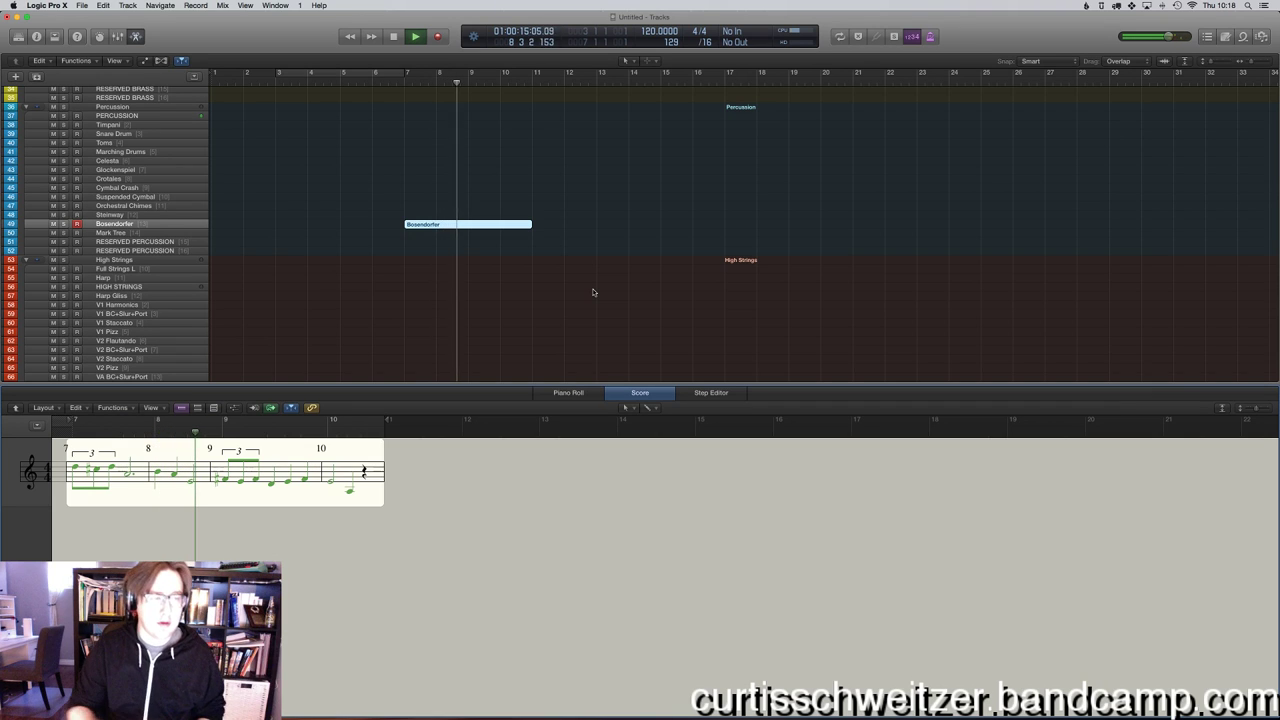
left_click(503, 289)
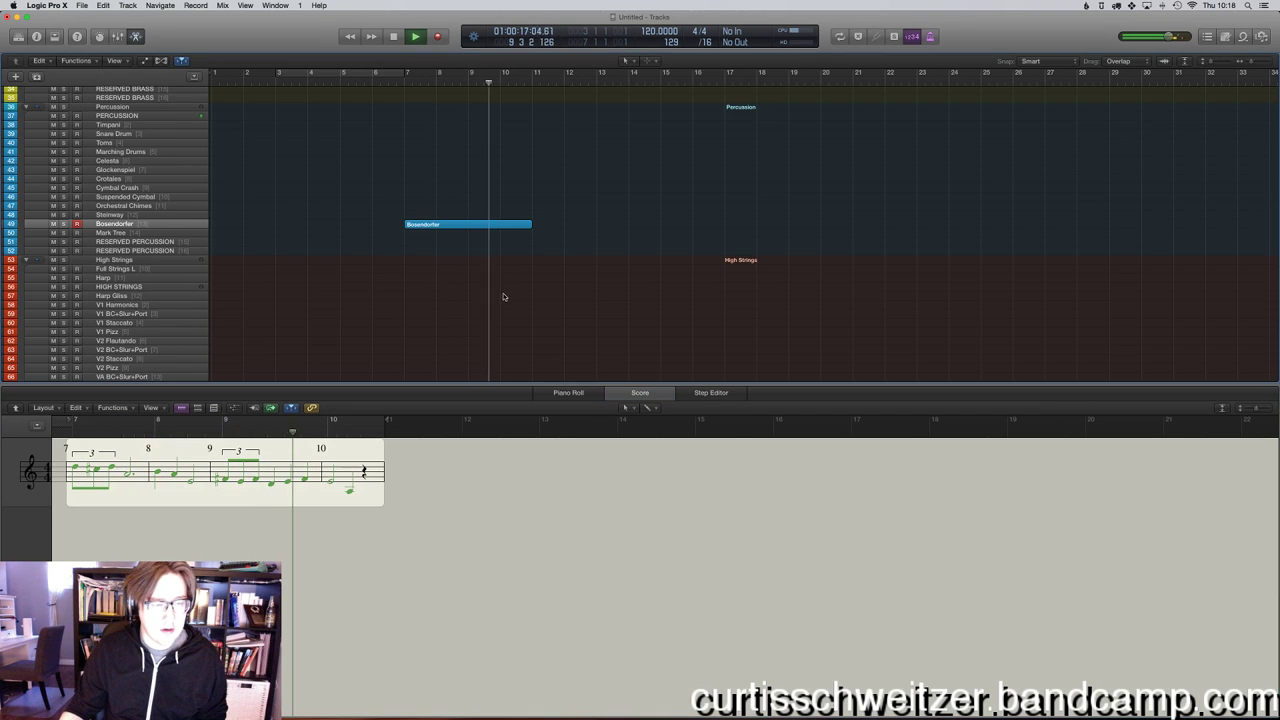
key("n")
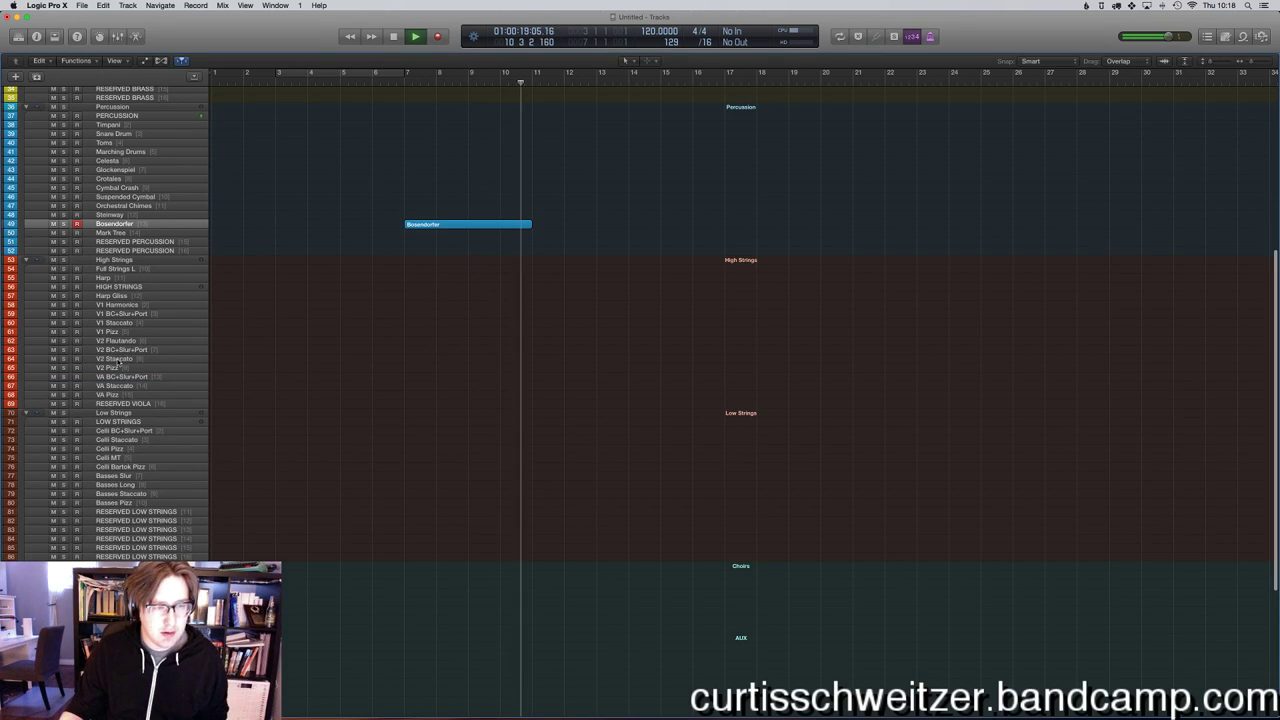
key("space")
Audition the viola tracks and select VA Pizz for recording.
left_click(115, 386)
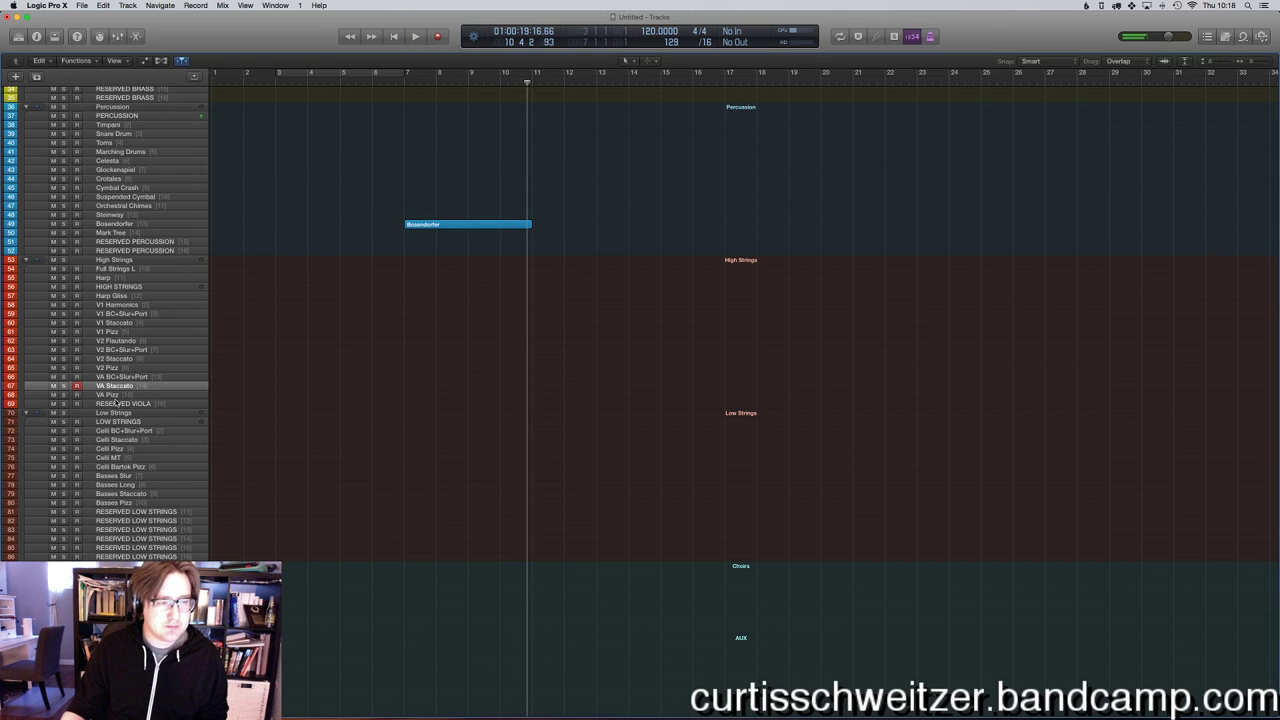
left_click(116, 402)
left_click(116, 395)
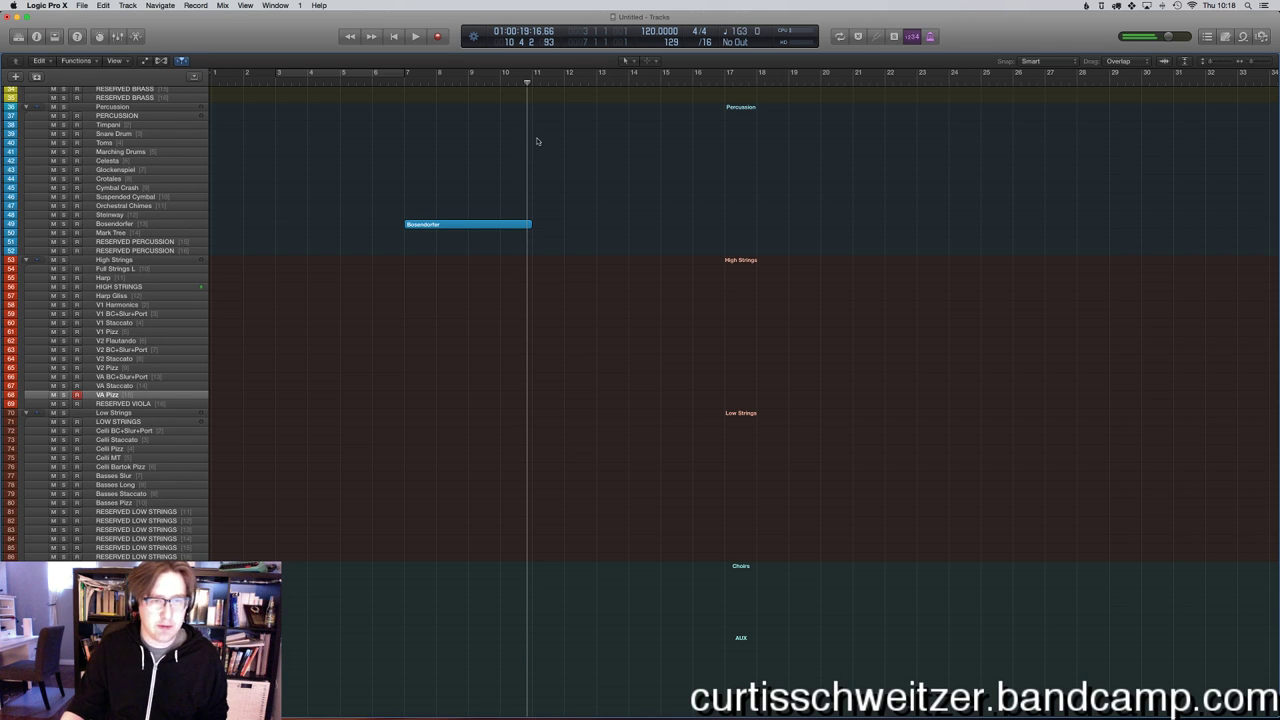
left_click(406, 86)
key("space")
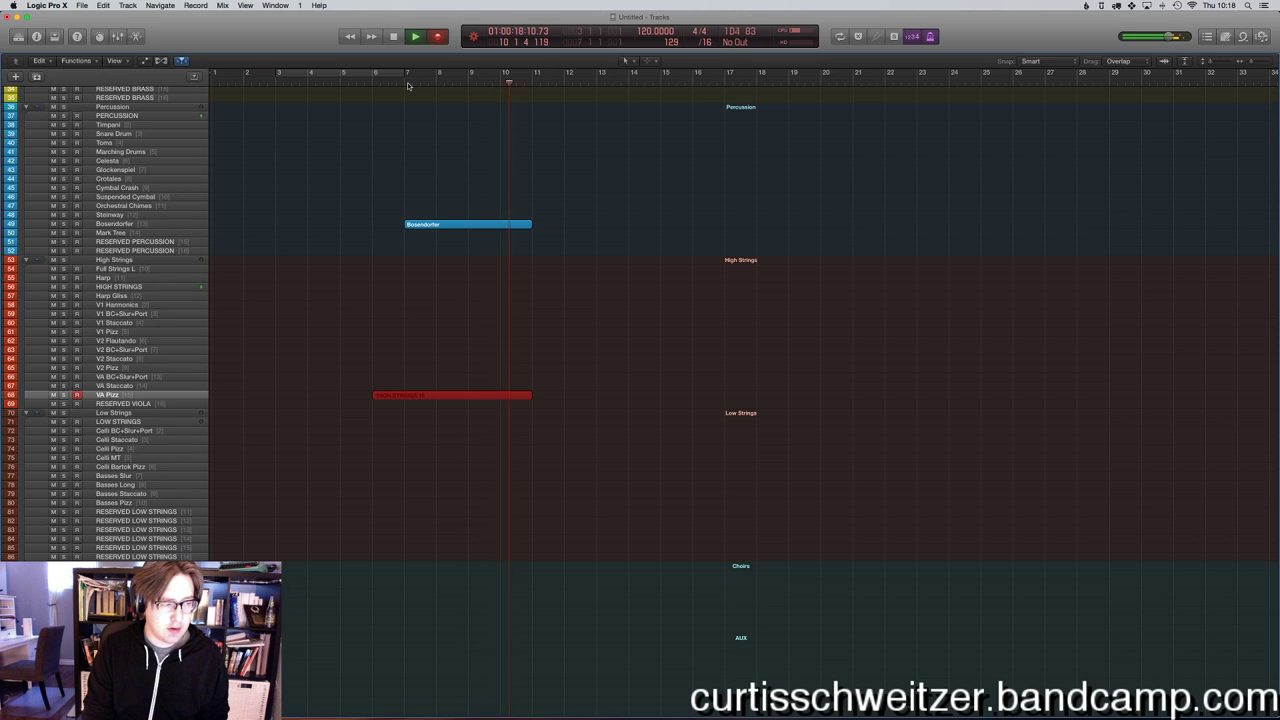
key("space")
left_click(406, 83)
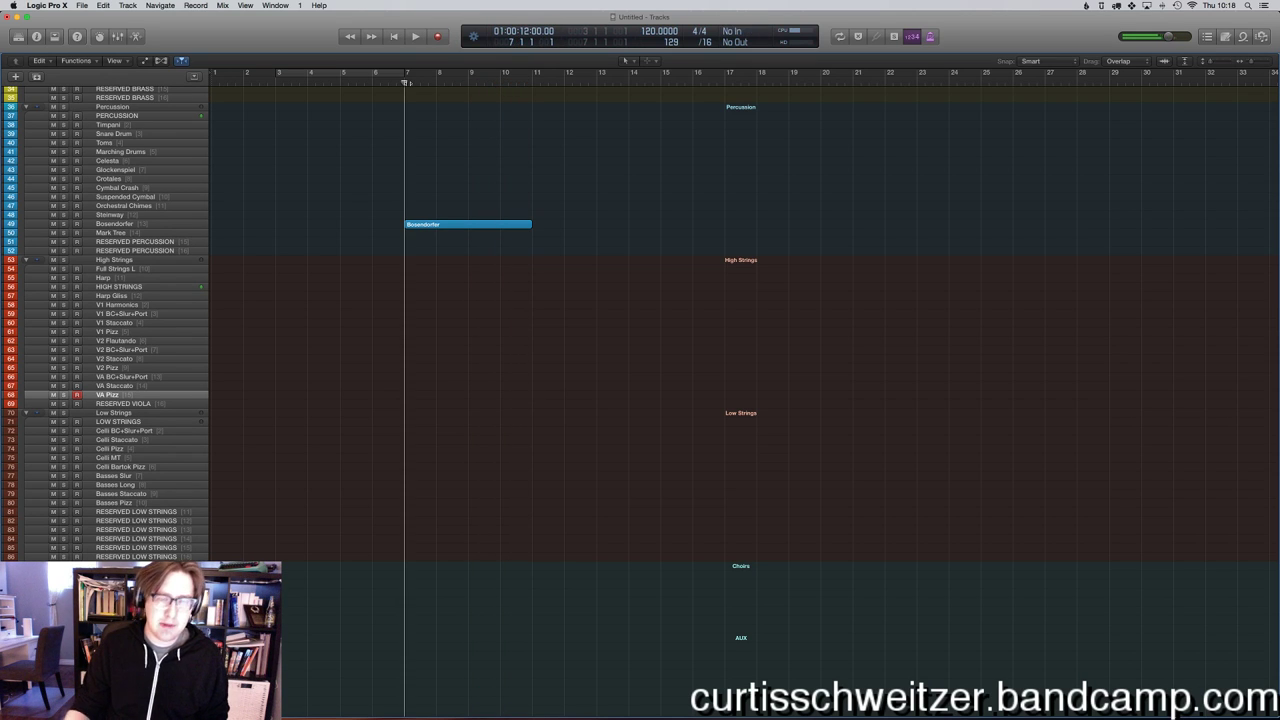
key("r")
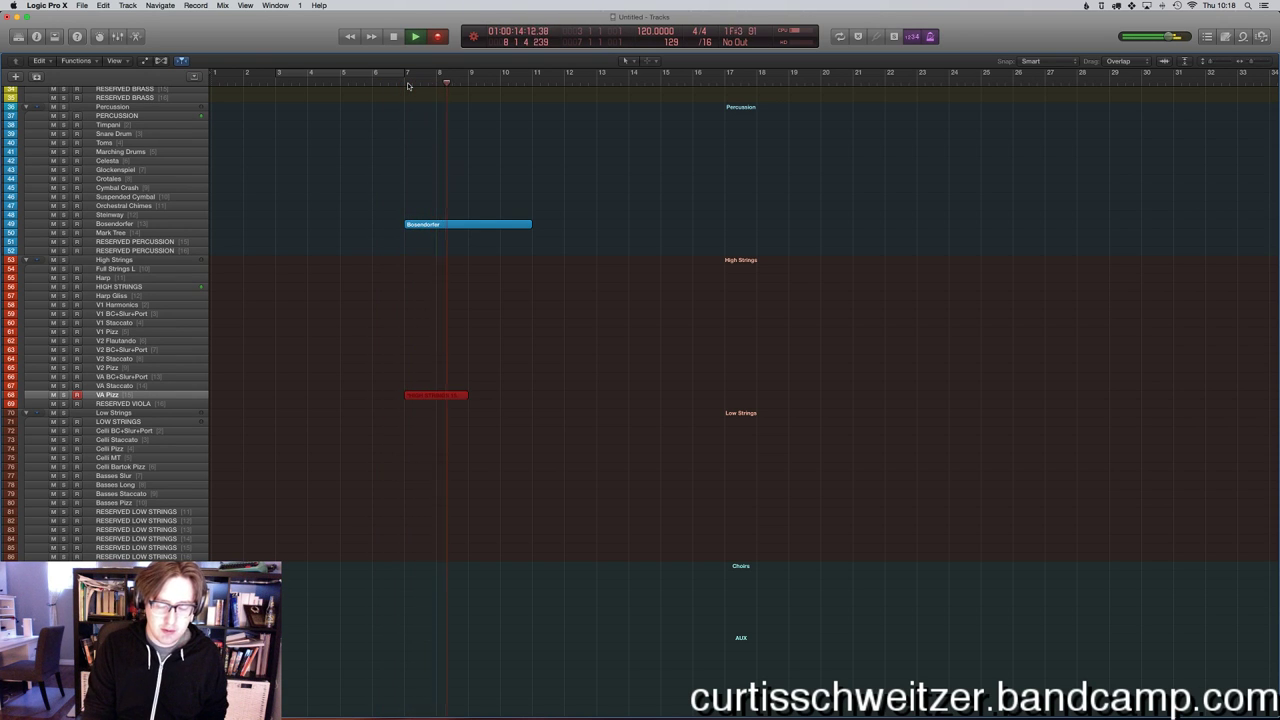
key("space")
key("BackSpace")
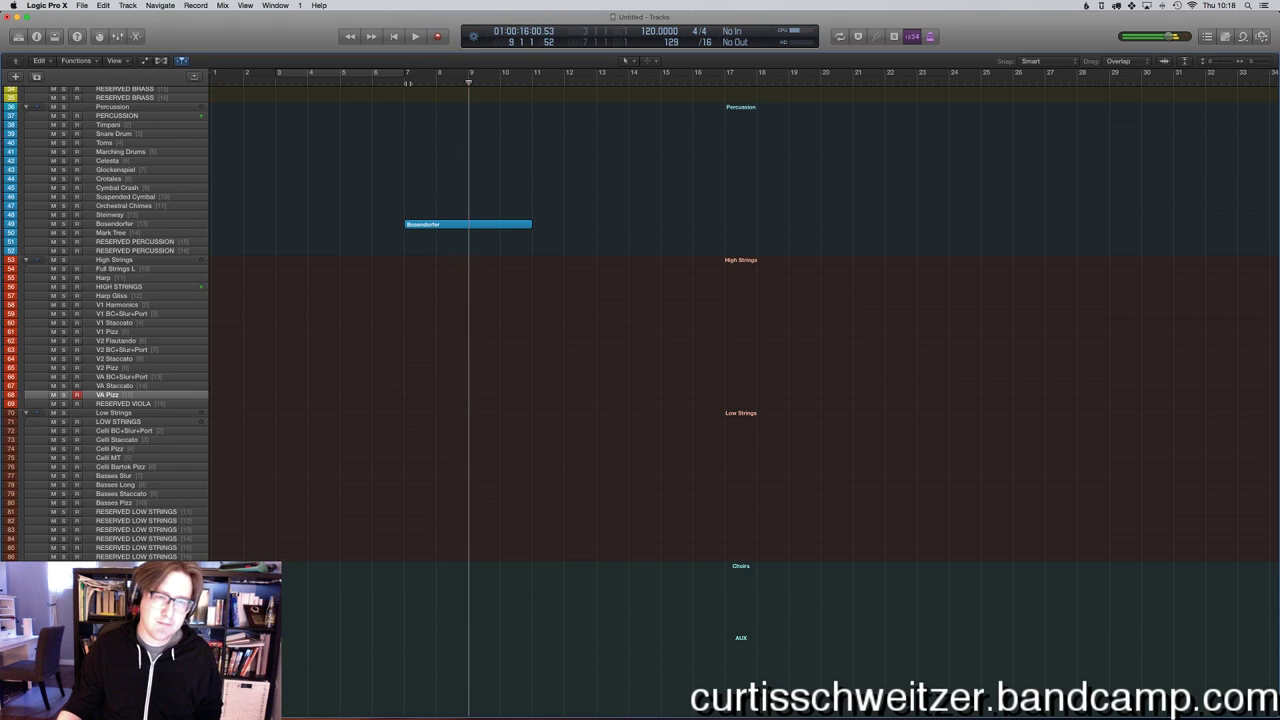
Record a pizzicato viola part on the VA Pizz track from bar 7 through bar 10.
left_click(408, 83)
key("r")
key("r")
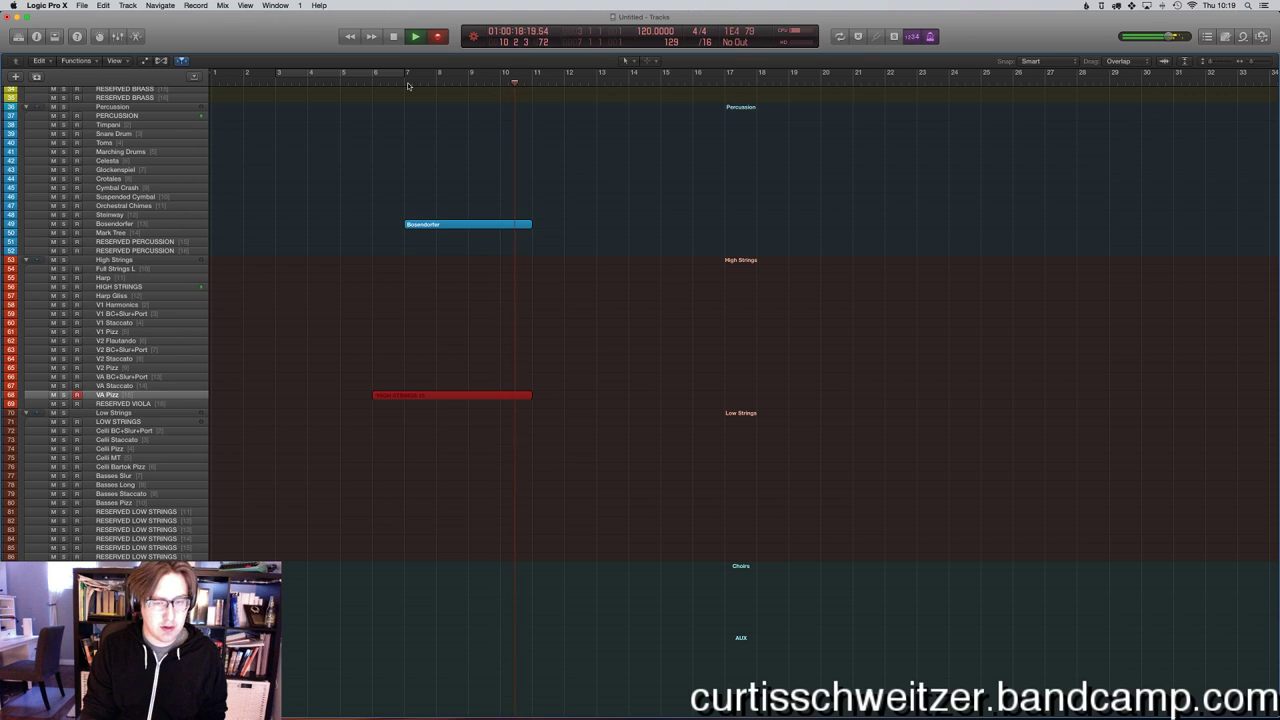
key("space")
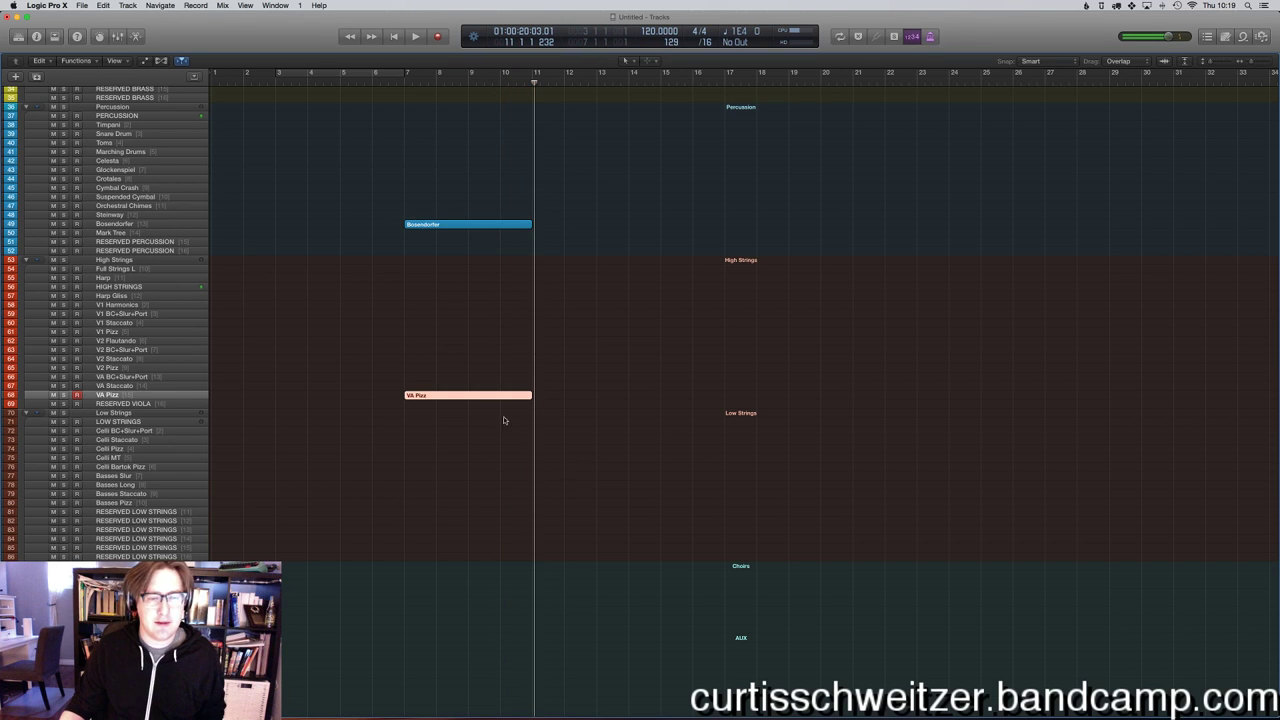
Quantize the VA Pizz notes to 1/8 Triplet (1/12), play them back from bar 7 with the notation shown, and close the editor.
double_click(479, 397)
key("q")
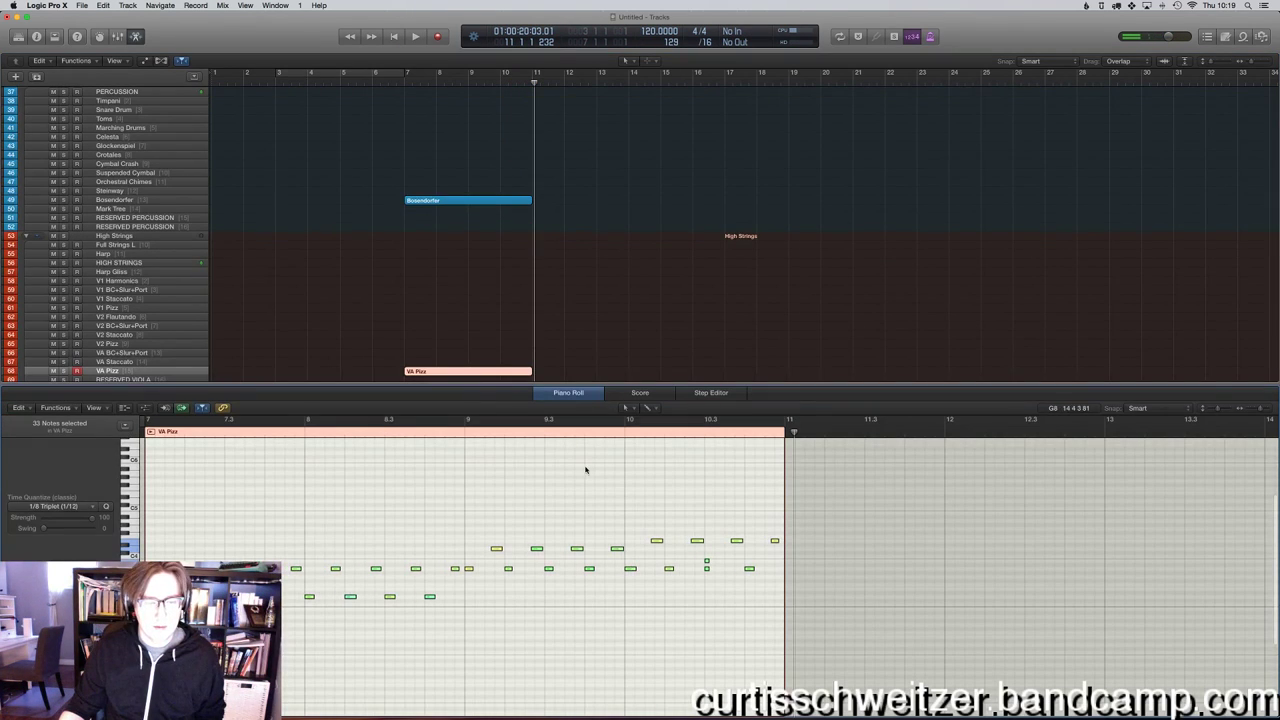
left_click(632, 398)
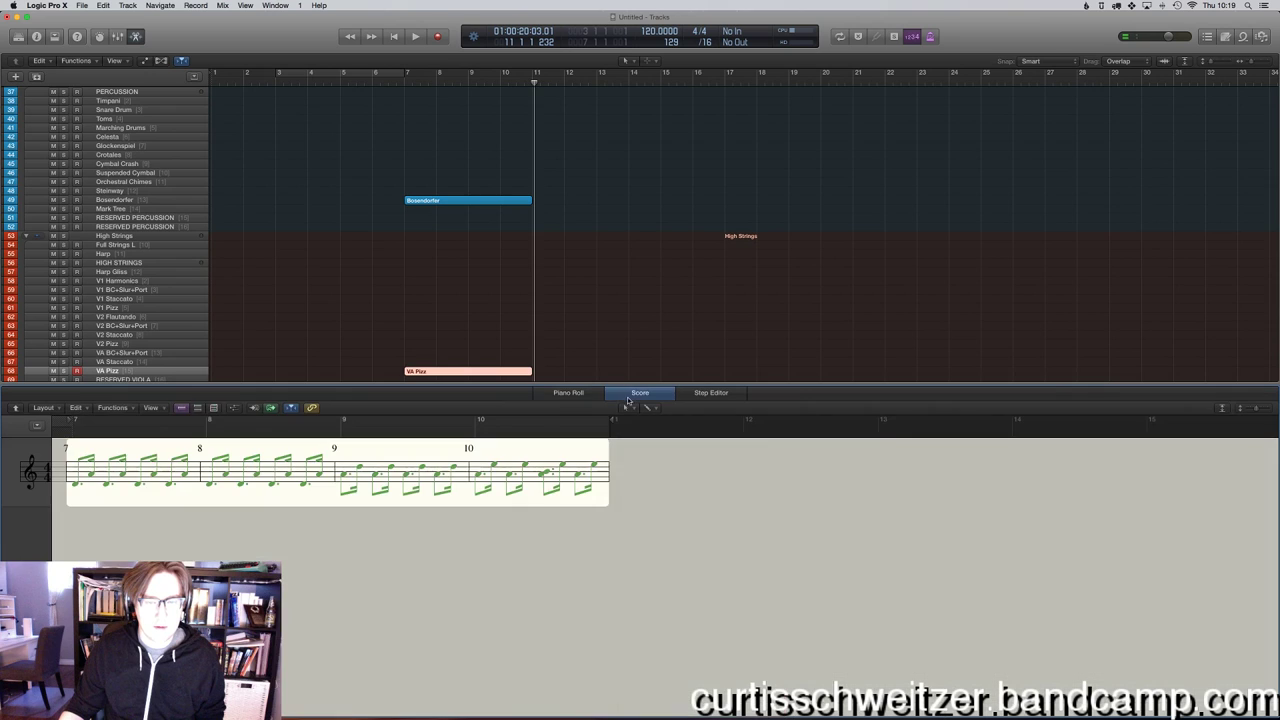
double_click(401, 78)
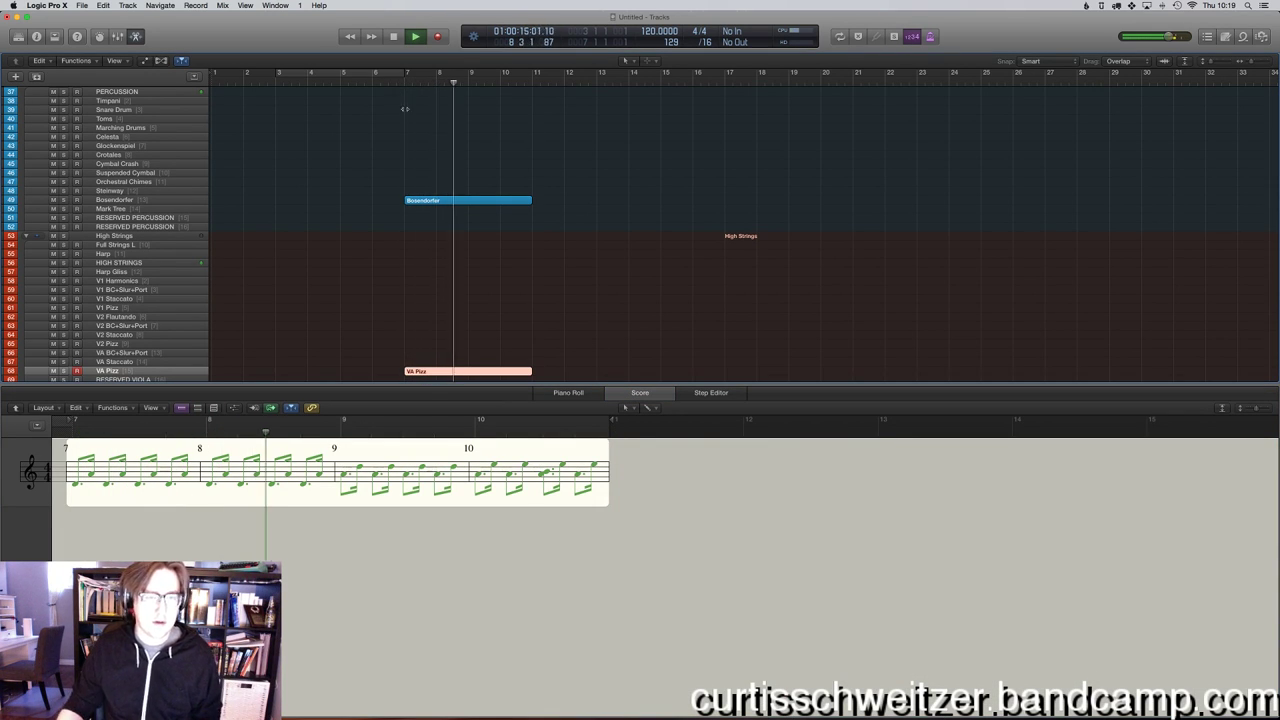
left_click(478, 247)
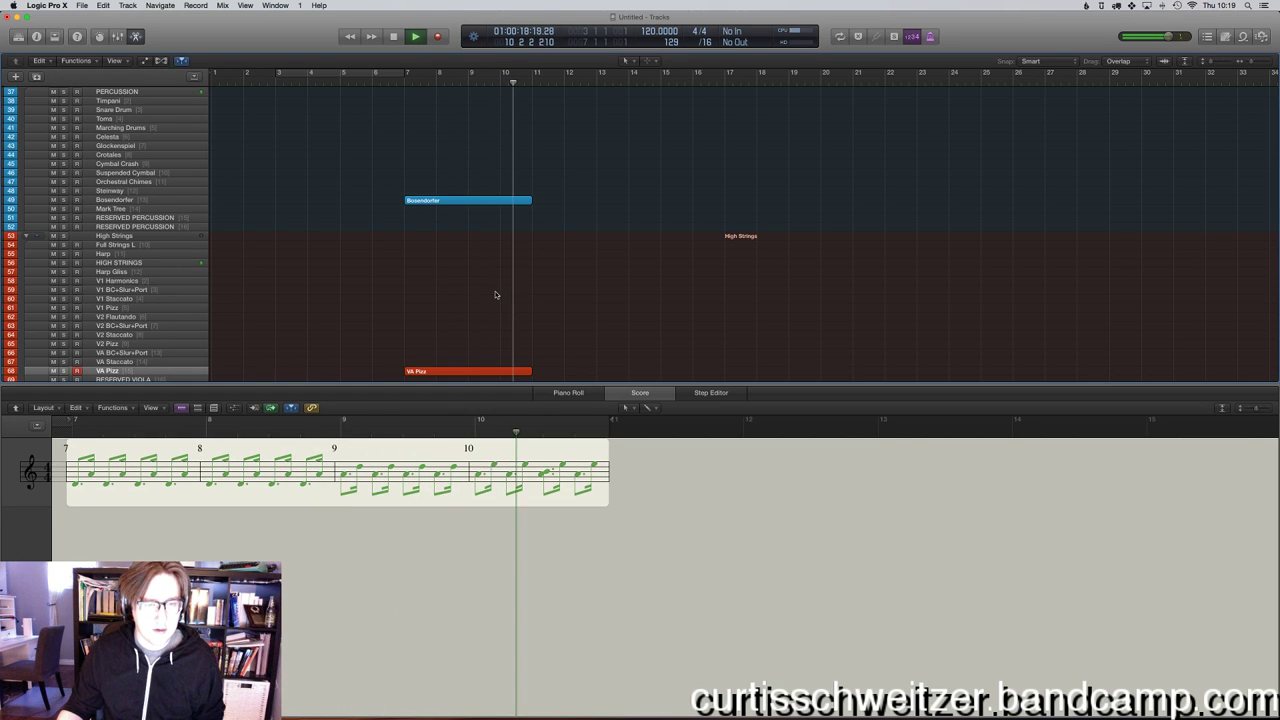
key("e")
scroll(497, 292, "down", 10)
key("space")
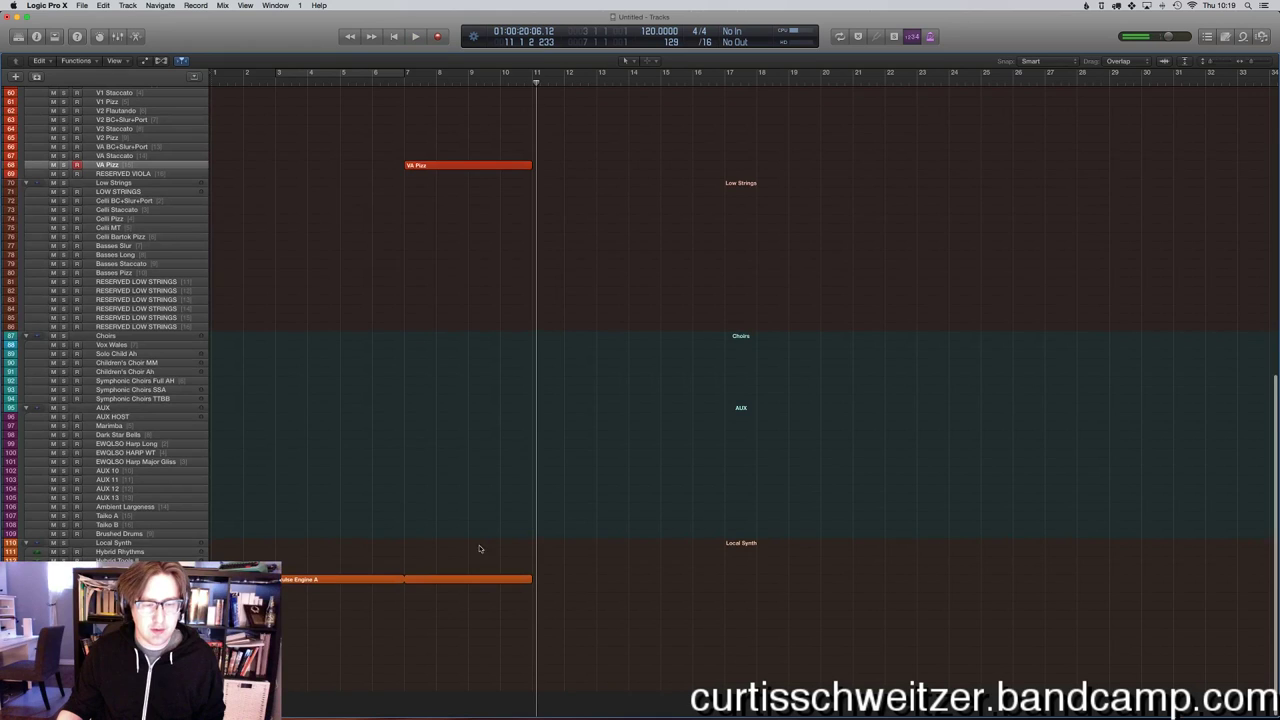
Delete the upper of the two stacked short notes near beat 3 of bar 10 in the VA Pizz region and display the note velocities.
left_click(483, 163)
key("e")
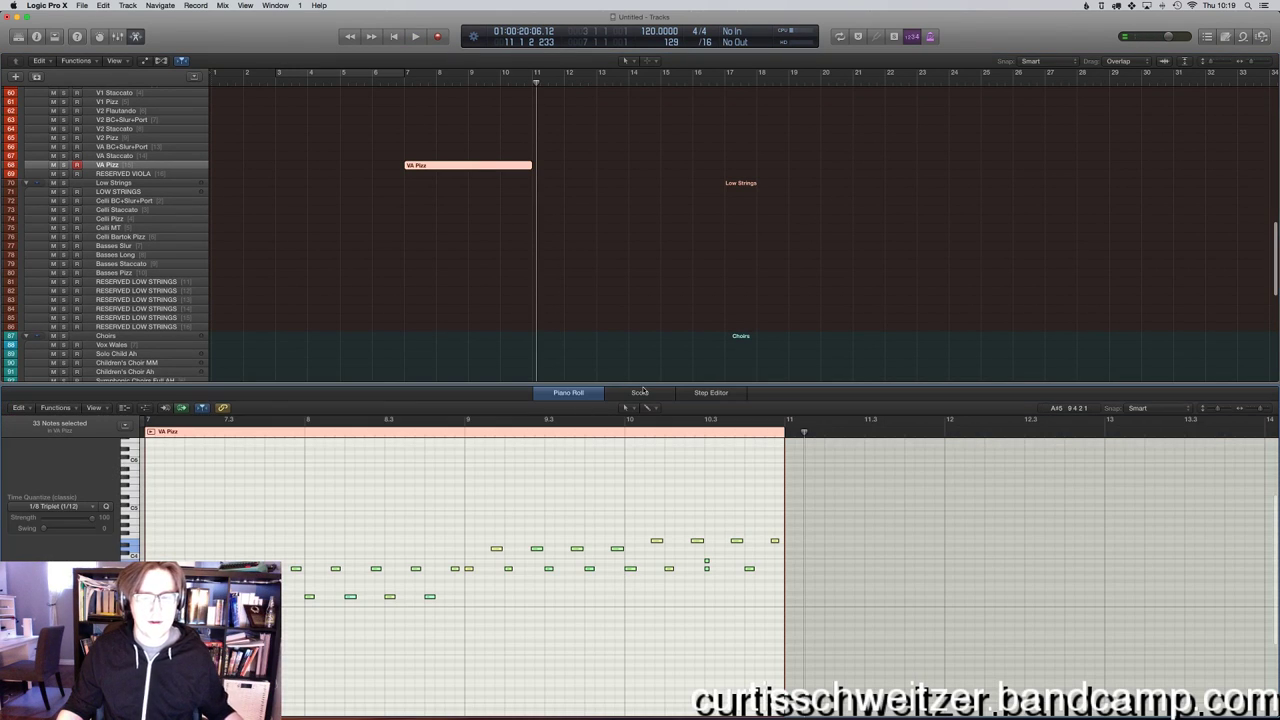
left_click(646, 392)
left_click(560, 393)
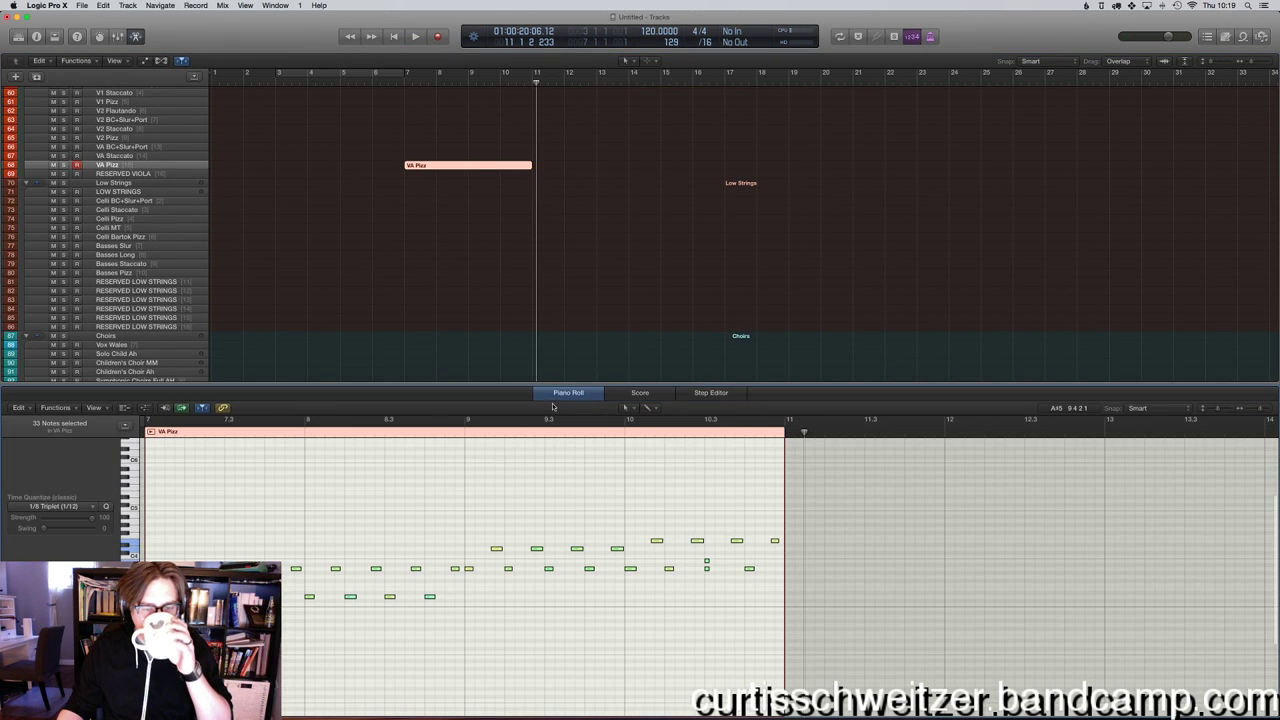
left_click(699, 568)
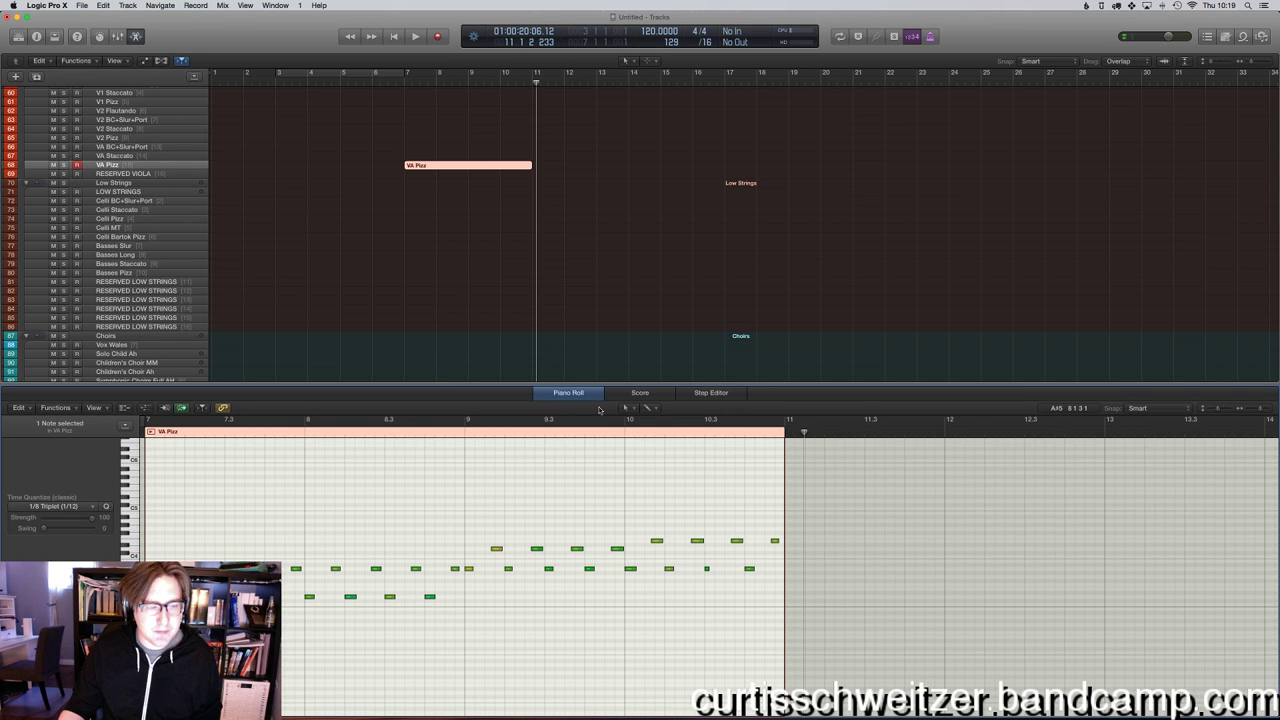
left_click(145, 408)
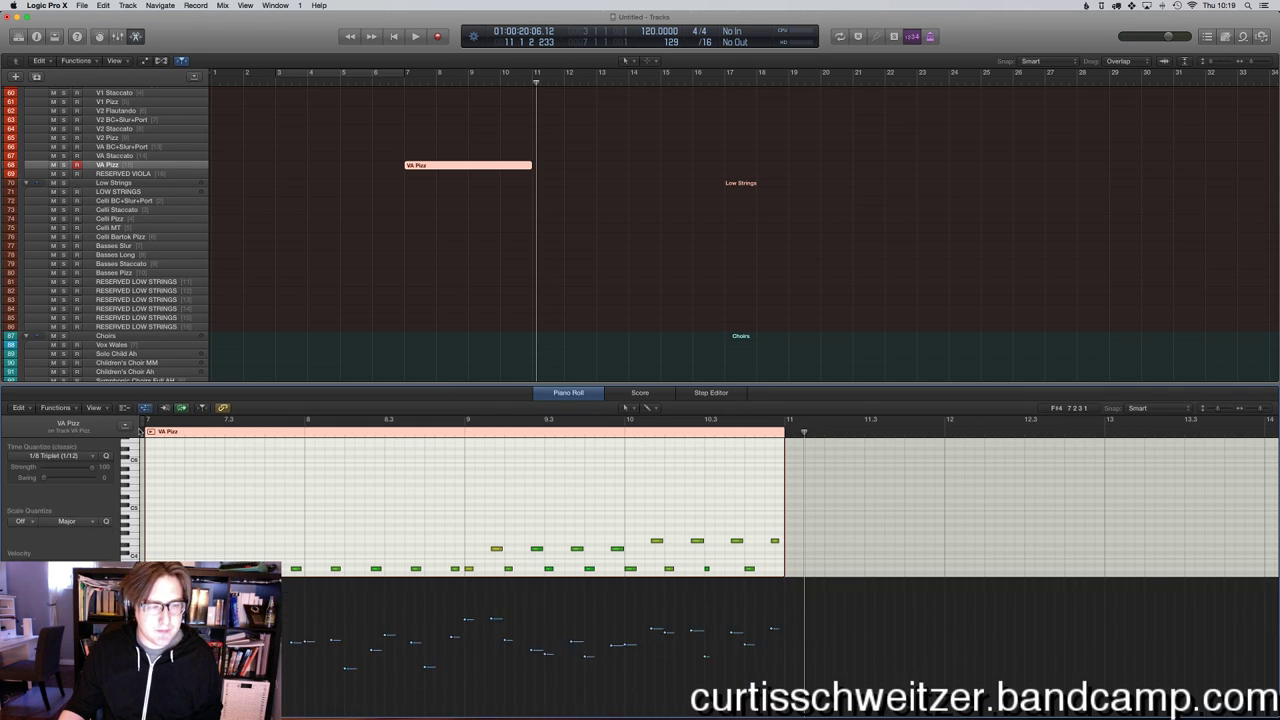
Play back the edited VA Pizz region with its lower notes in view, close the note editor during playback, and stop.
scroll(558, 591, "down", 2)
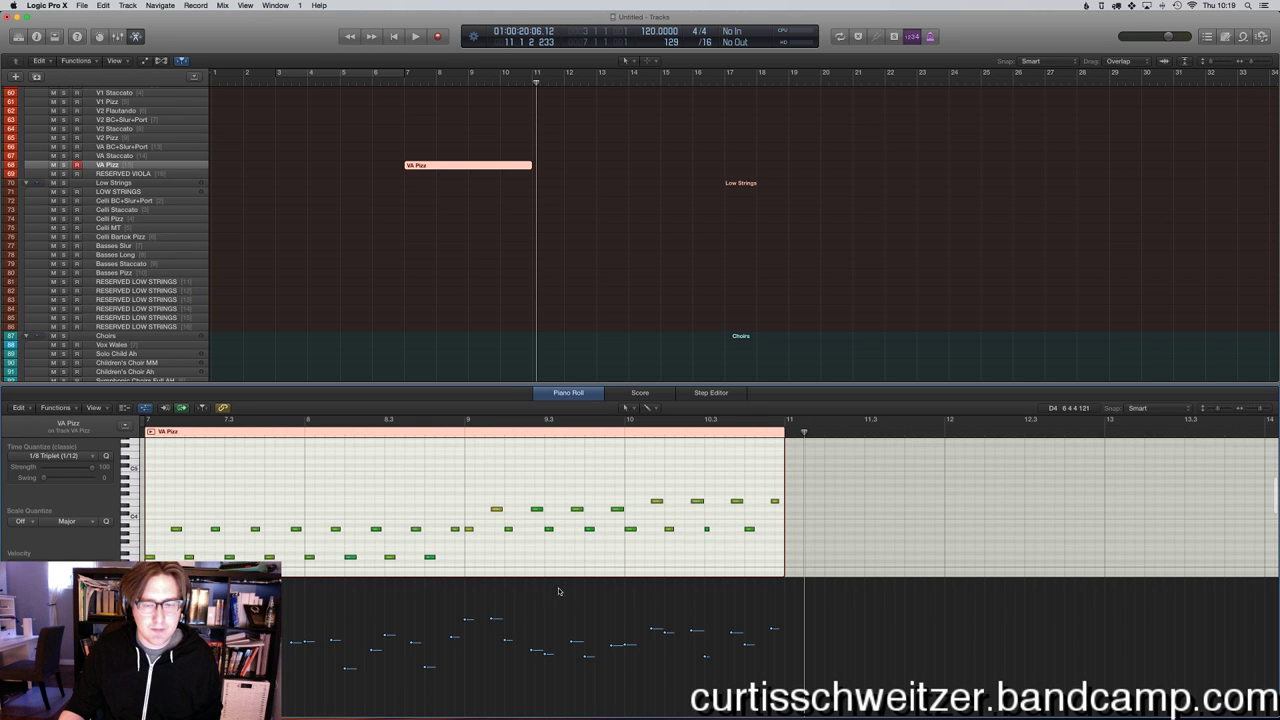
left_click(443, 432)
key("space")
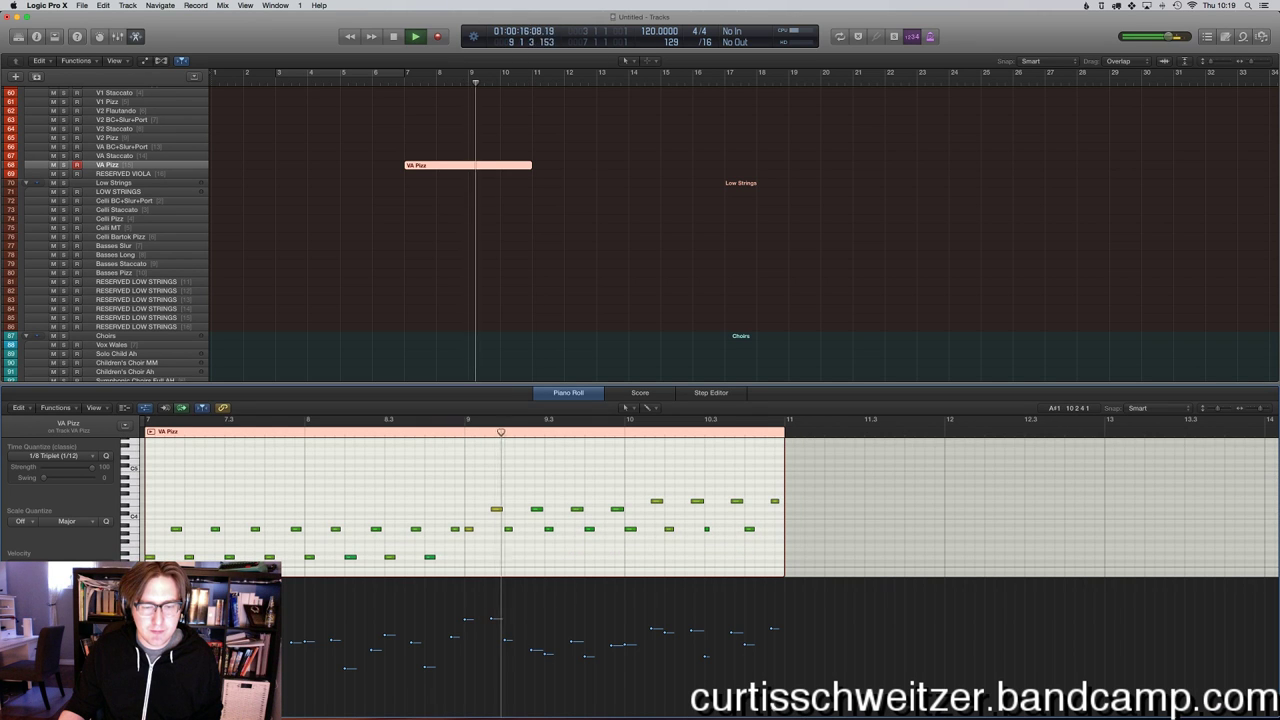
key("e")
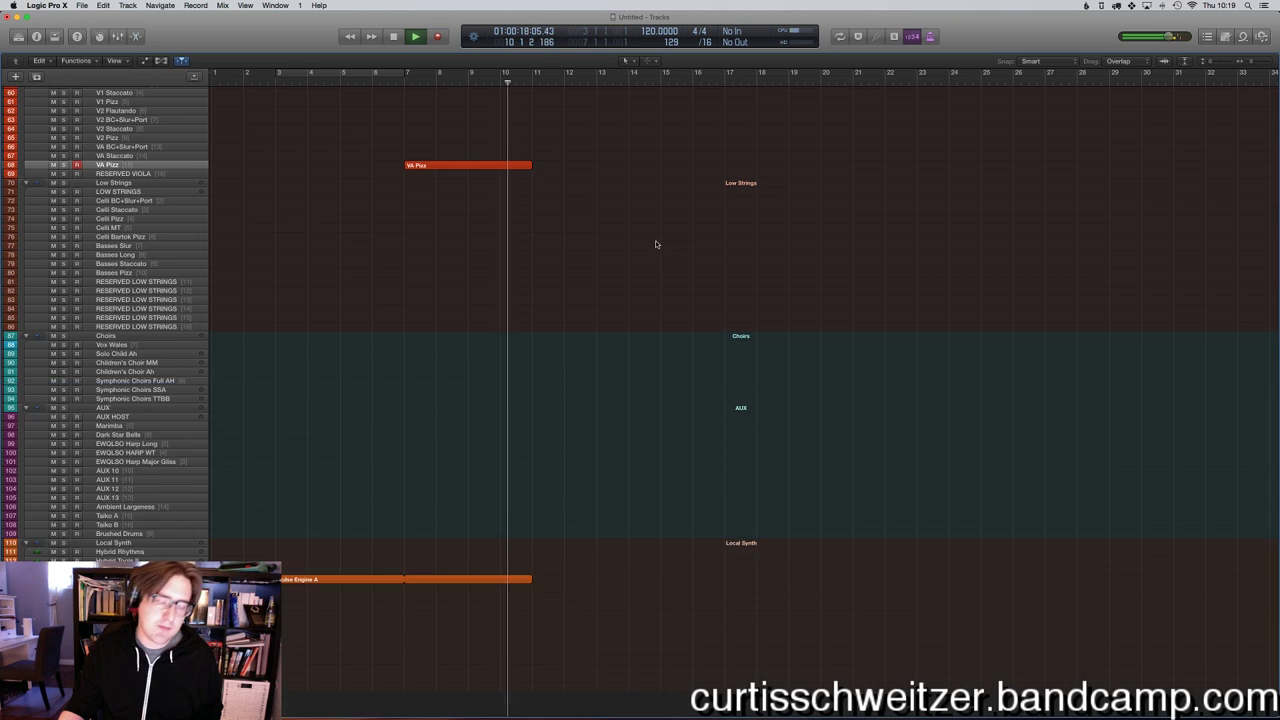
scroll(655, 240, "up", 6)
key("space")
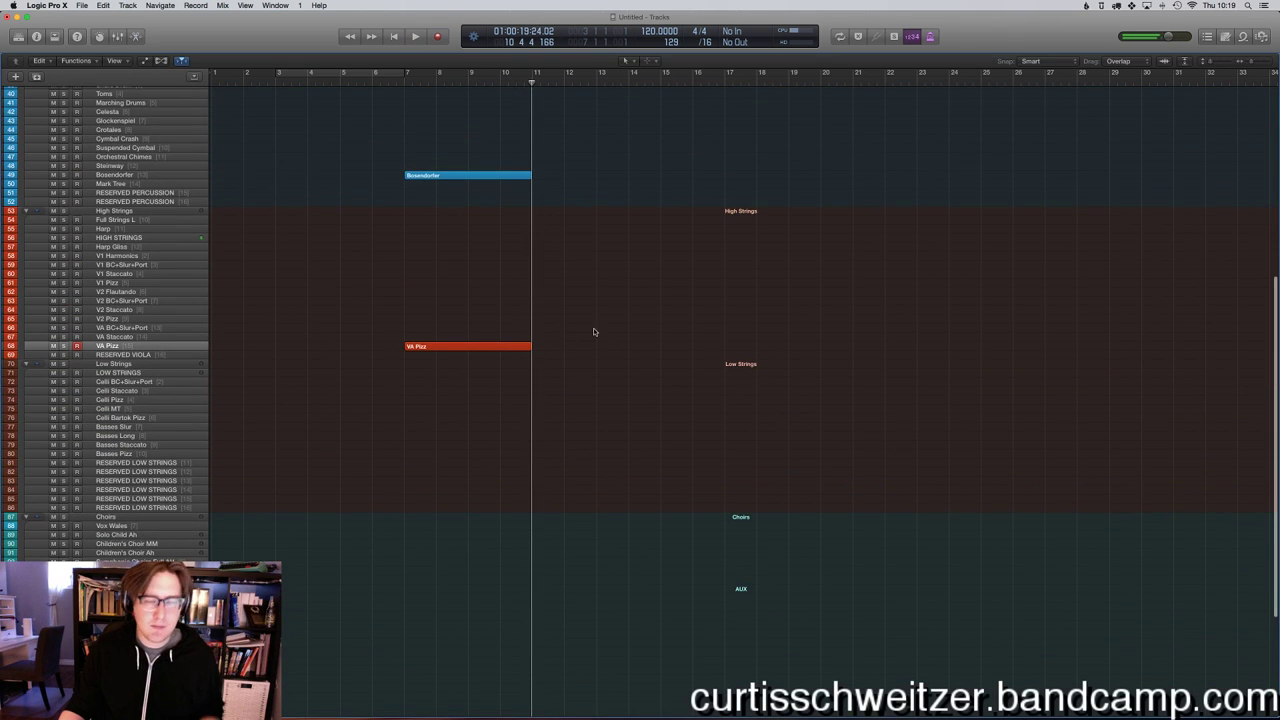
Load the u-he ZebraHZ instrument on the LOCAL SYNTH 1 channel and move its window over the middle of the arrangement with the plug-in header hidden.
scroll(566, 330, "down", 8)
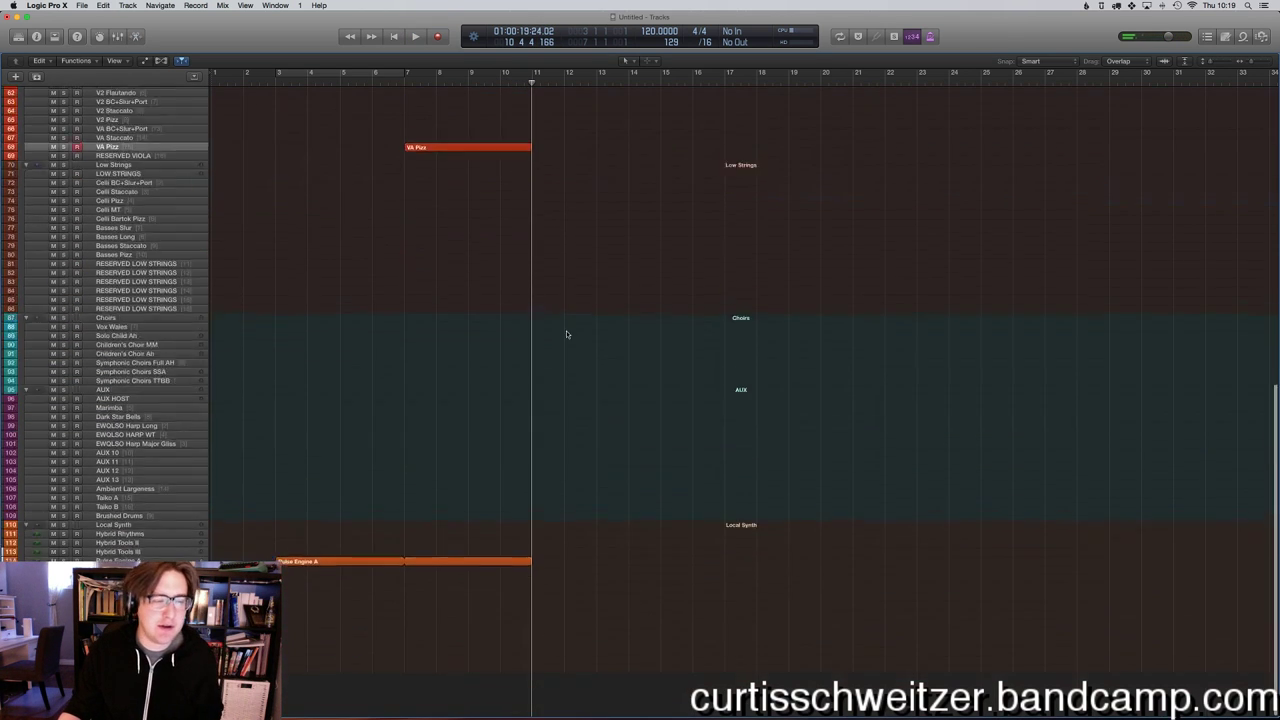
key("x")
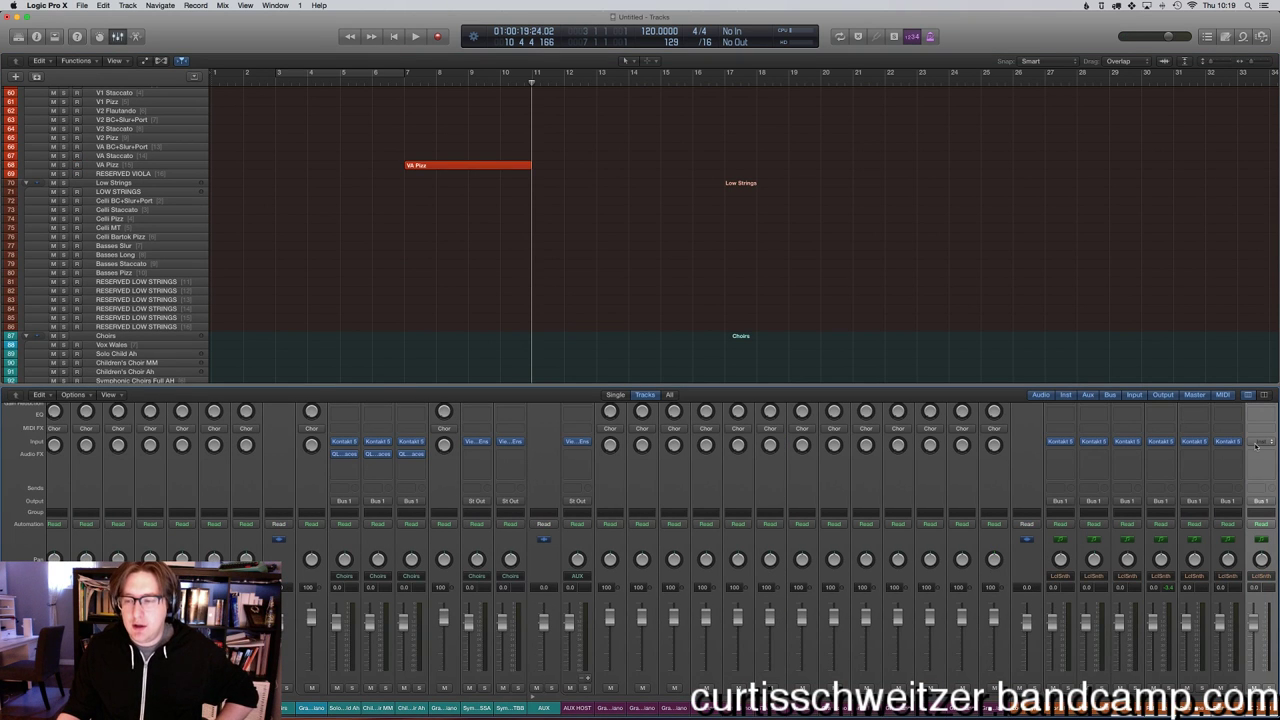
left_click(1259, 445)
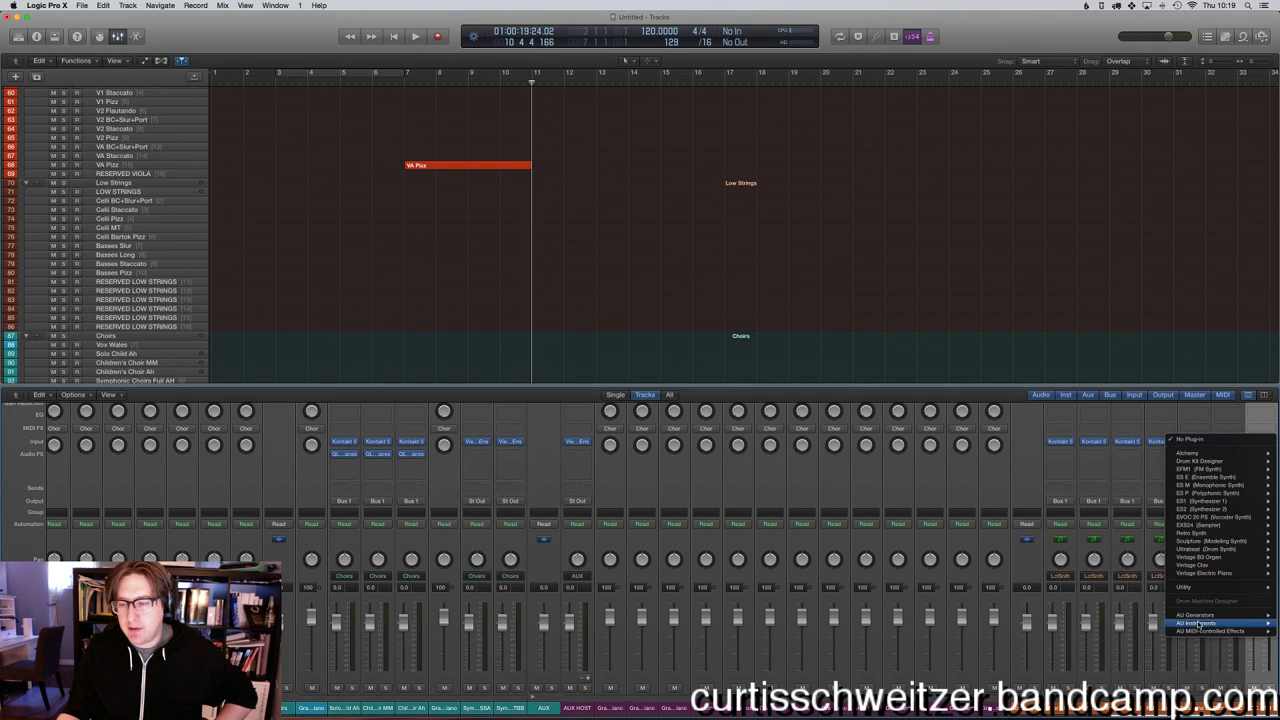
mouse_move(1200, 623)
mouse_move(1100, 655)
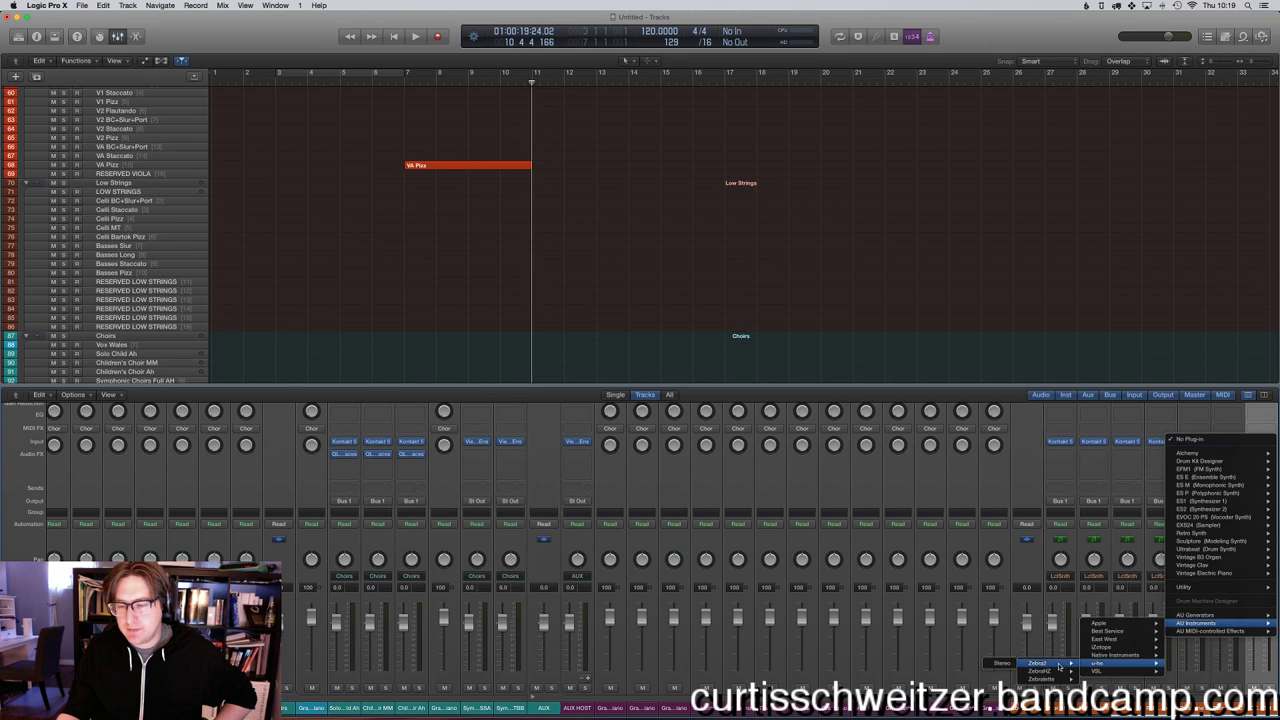
left_click(1004, 673)
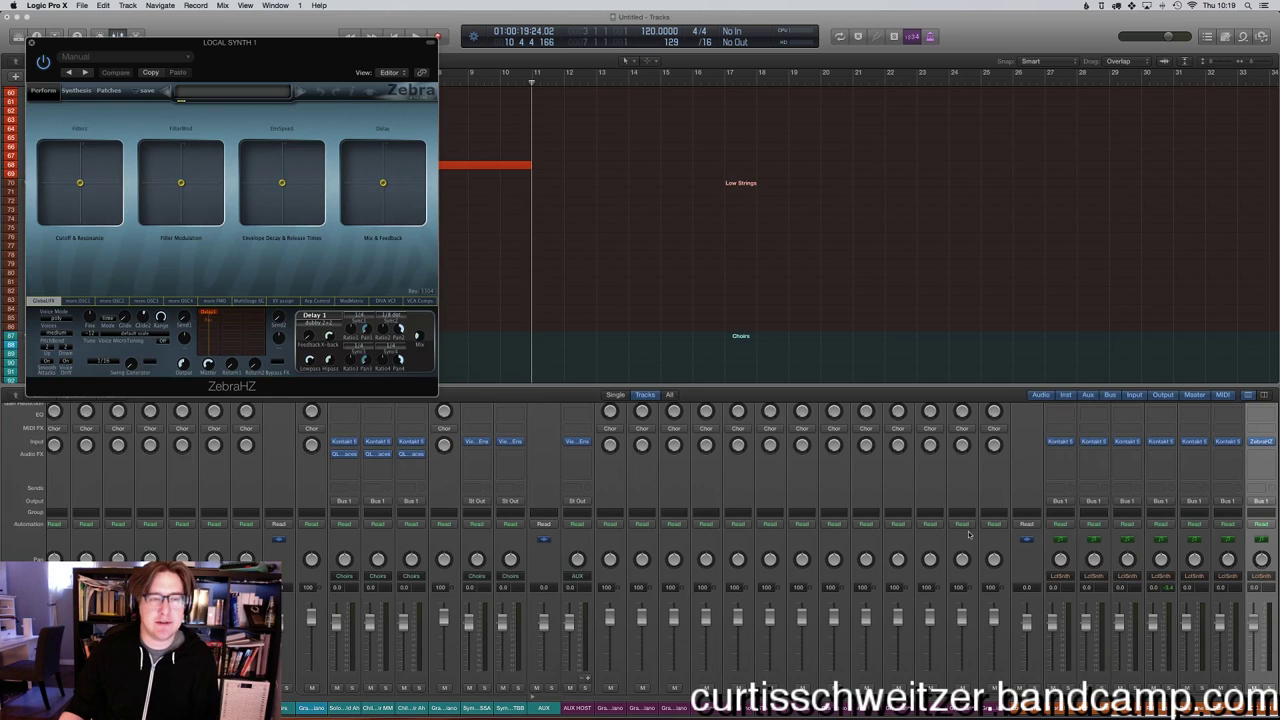
left_click_drag(311, 62, 609, 181)
left_click(727, 163)
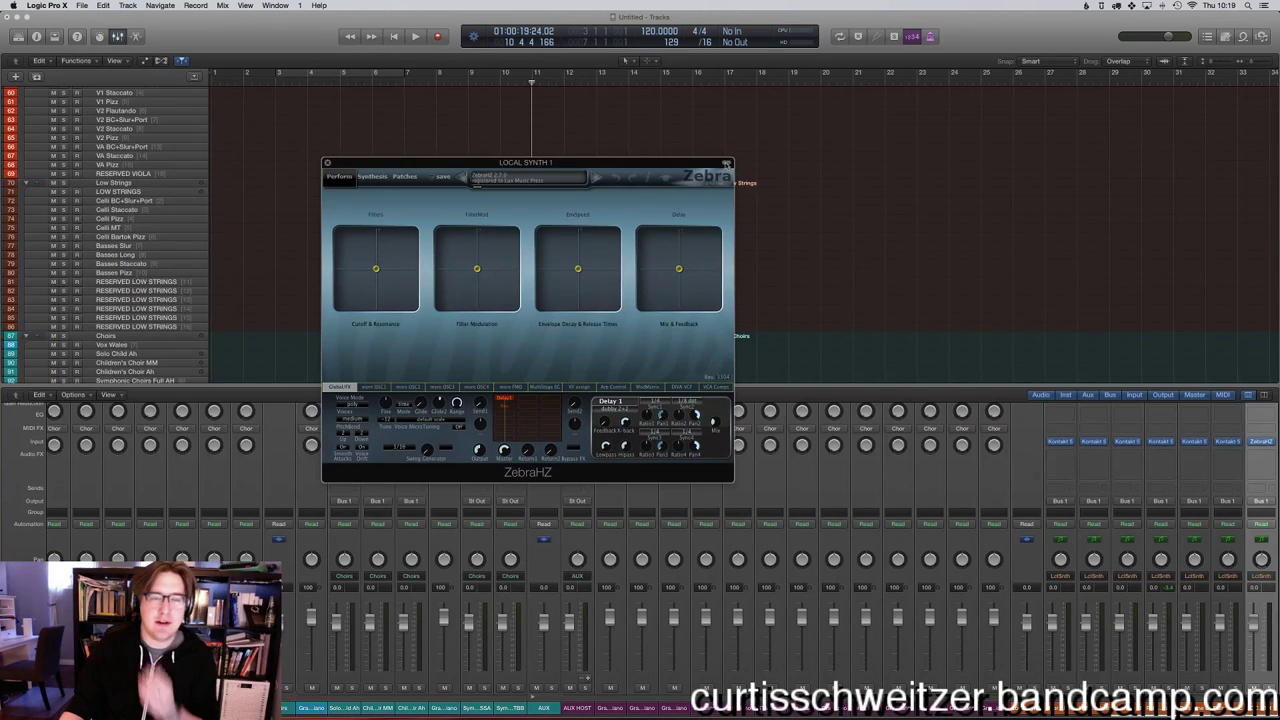
Load the LD Carousel HZ patch from The Unfinished's Zebra Continuum HZ folder, set its reverb Wet to 0.00, and close the synth.
left_click(405, 177)
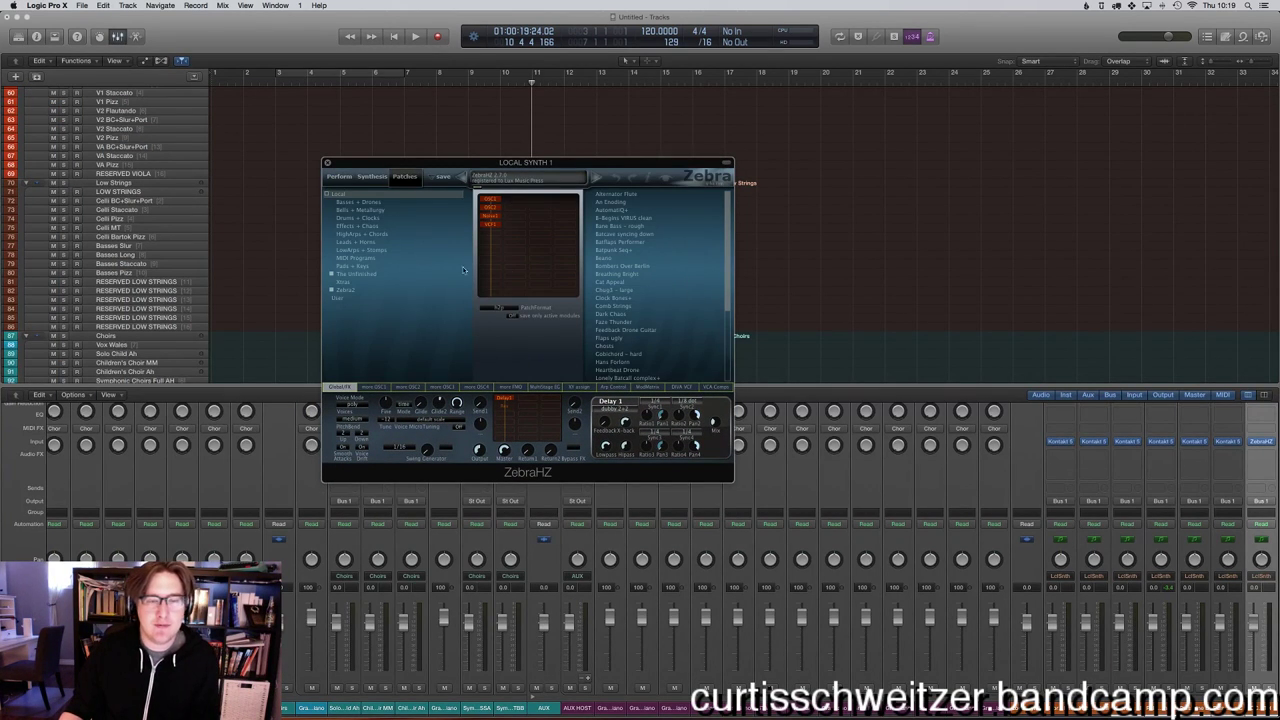
left_click(359, 272)
left_click(391, 283)
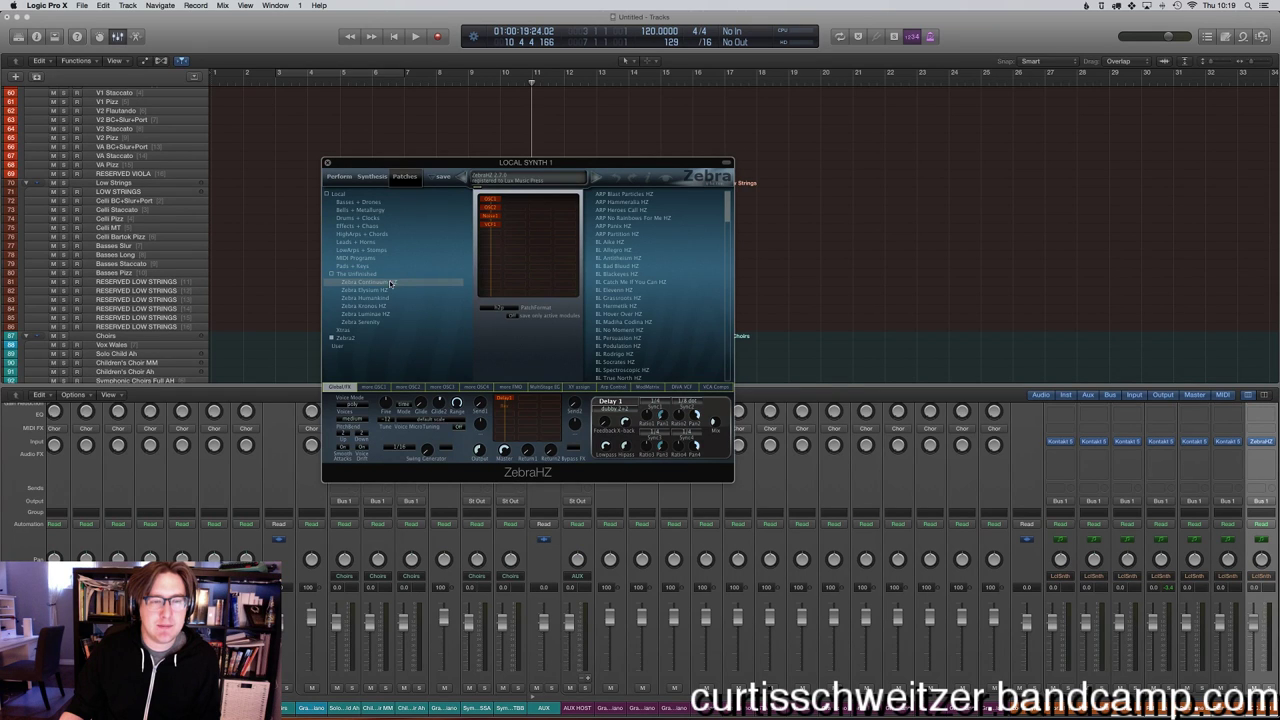
scroll(630, 268, "down", 5)
left_click(618, 234)
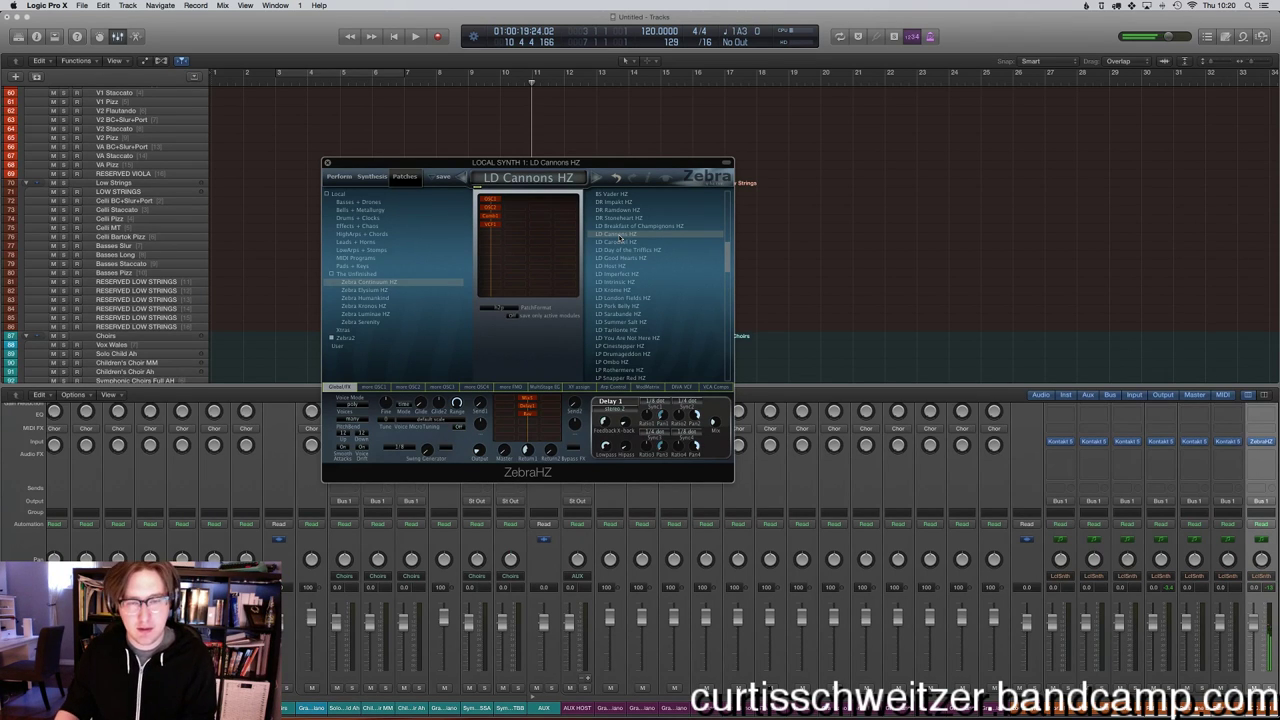
left_click(614, 242)
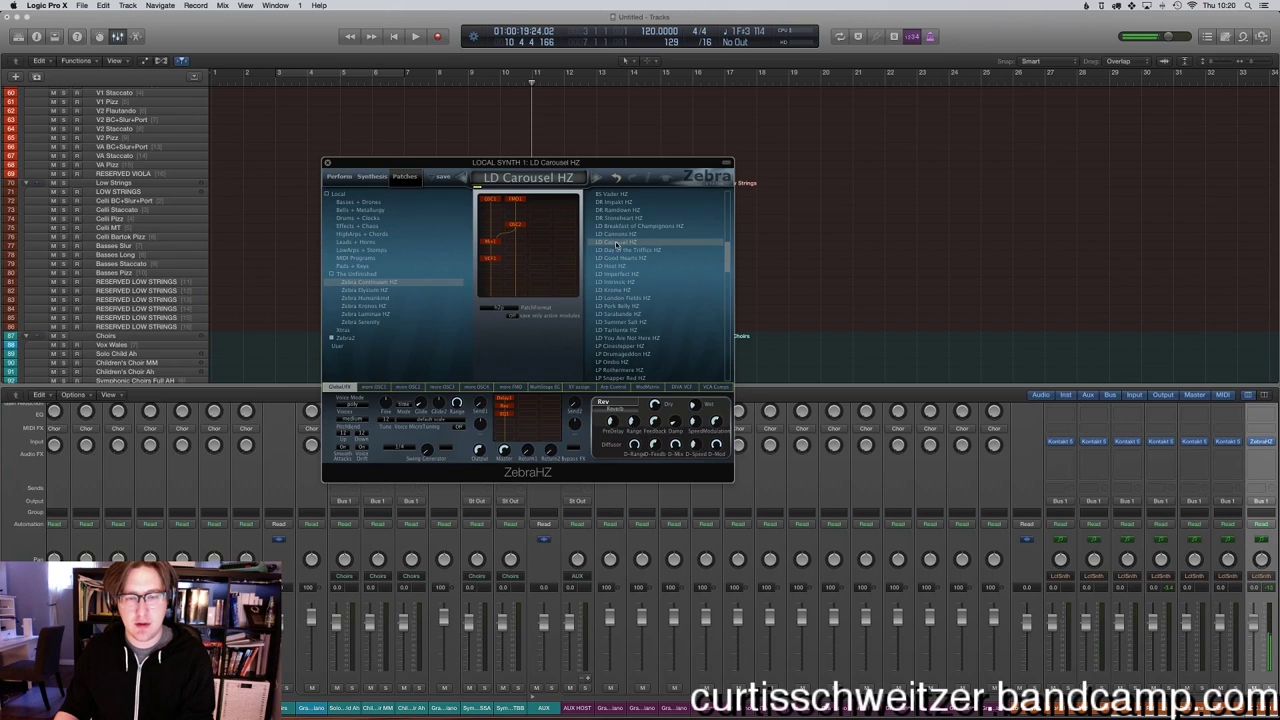
mouse_move(700, 410)
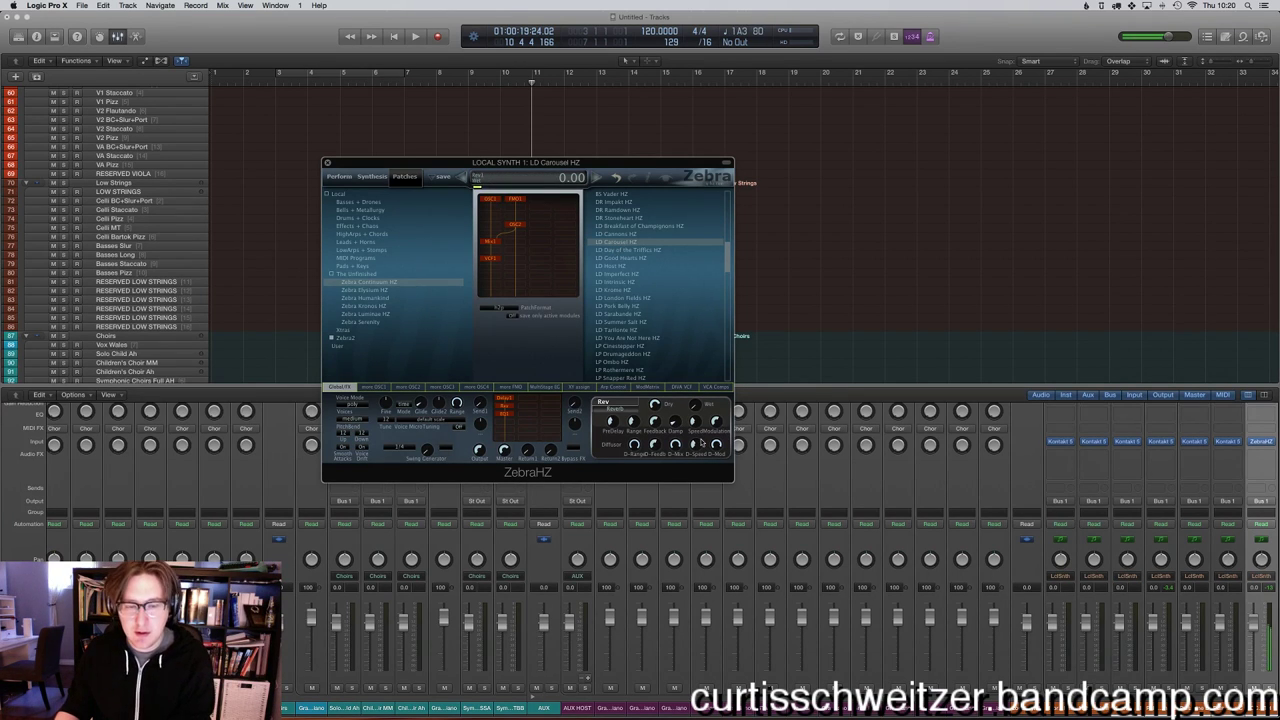
left_click(326, 162)
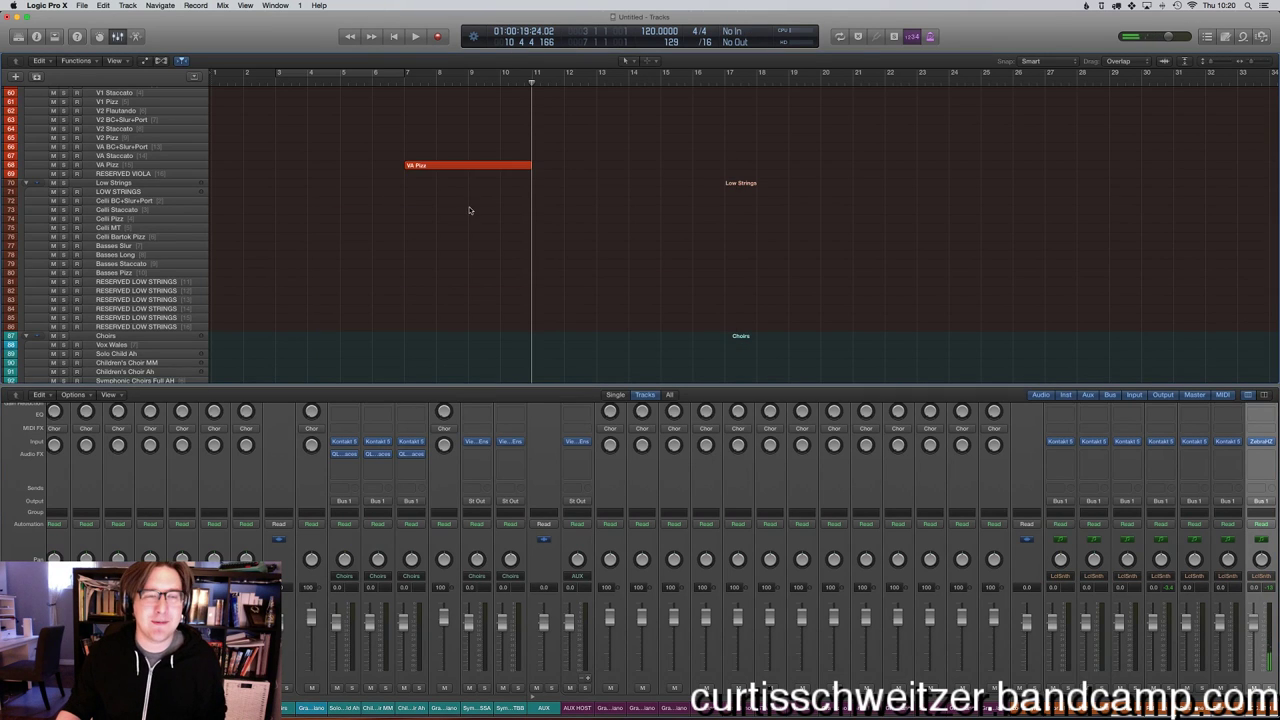
Rename the LOCAL SYNTH 1 track as u-He 1 and paste a copy of the Bosendorfer region onto it at its original position.
scroll(449, 177, "up", 10)
left_click(436, 238)
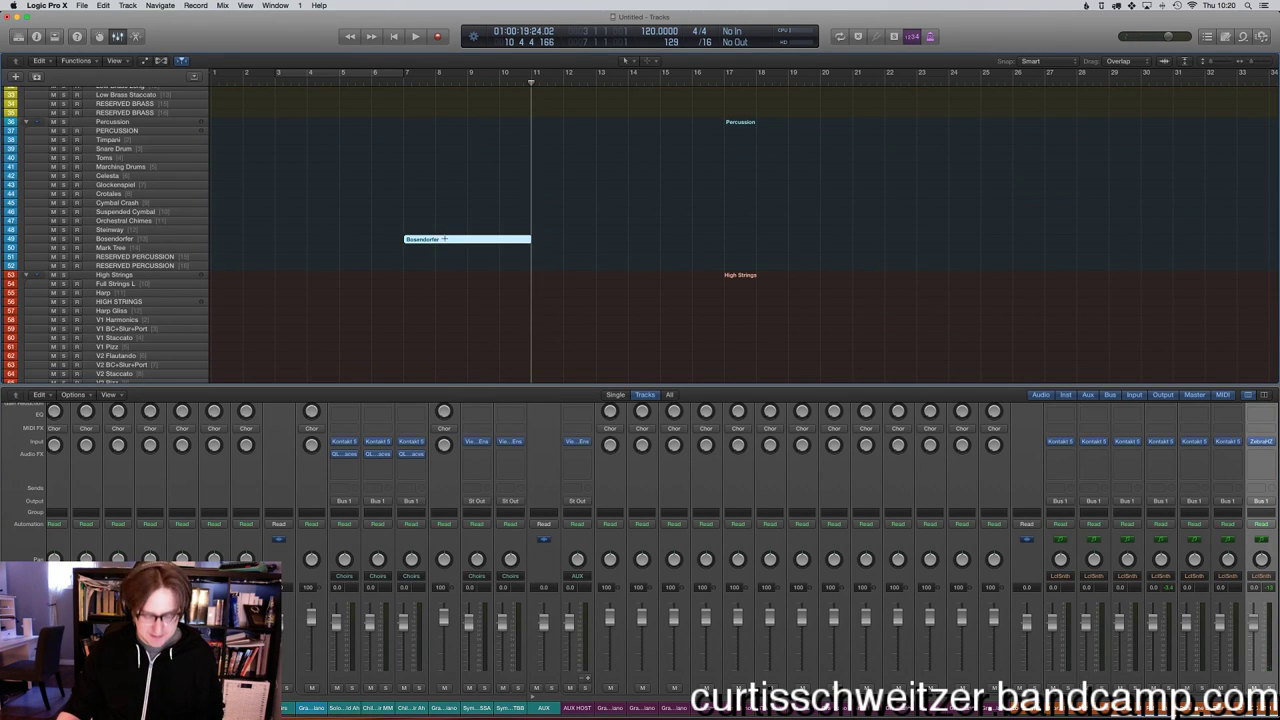
scroll(445, 238, "down", 20)
double_click(122, 272)
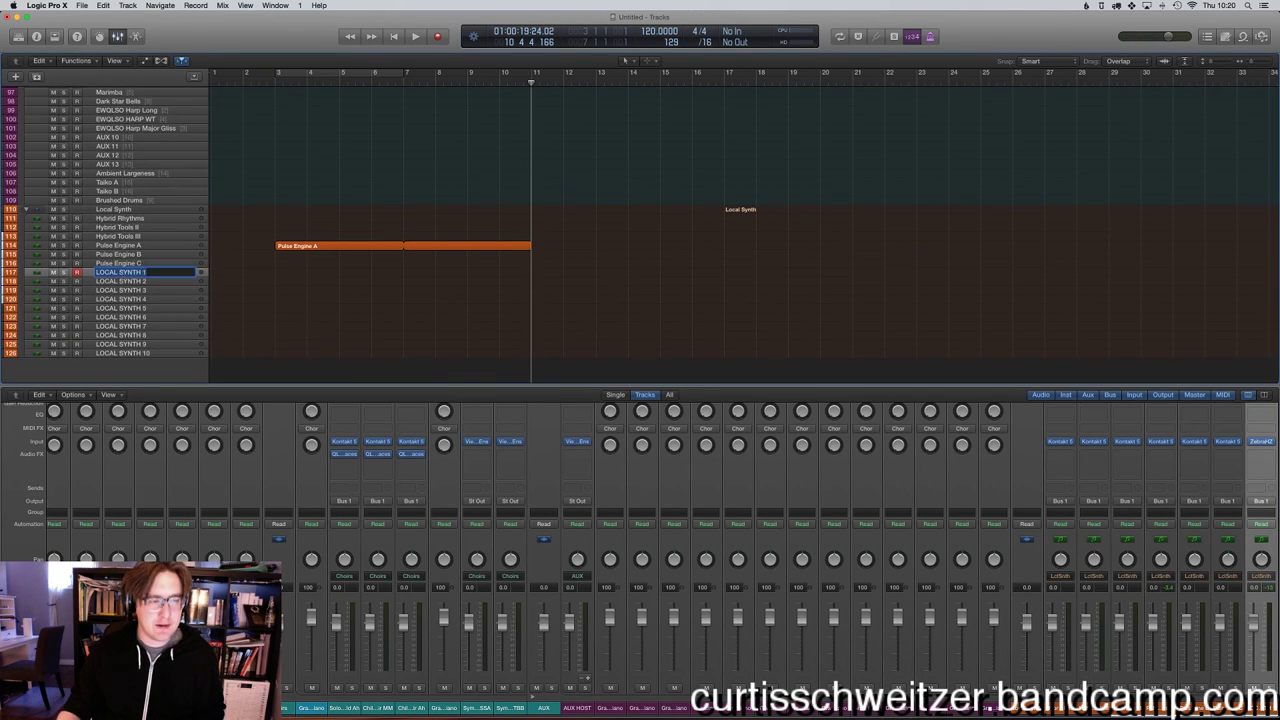
type("L")
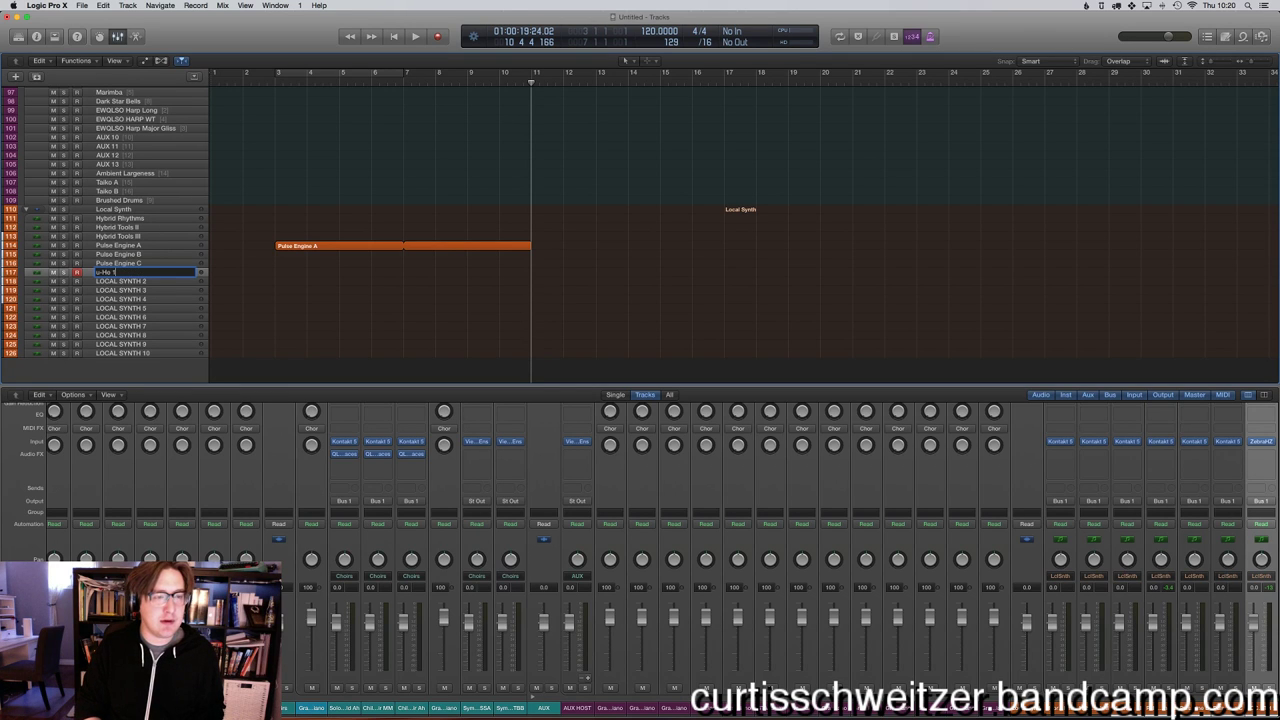
key("Return")
left_click(102, 6)
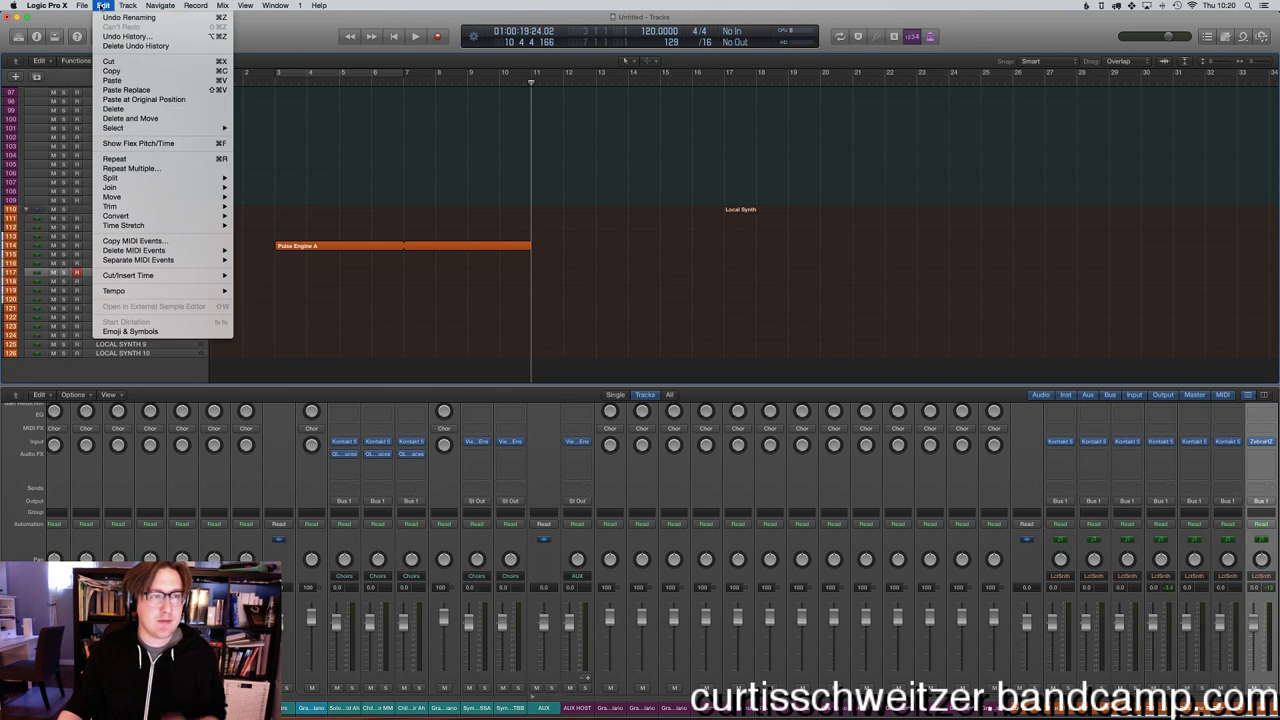
left_click(155, 101)
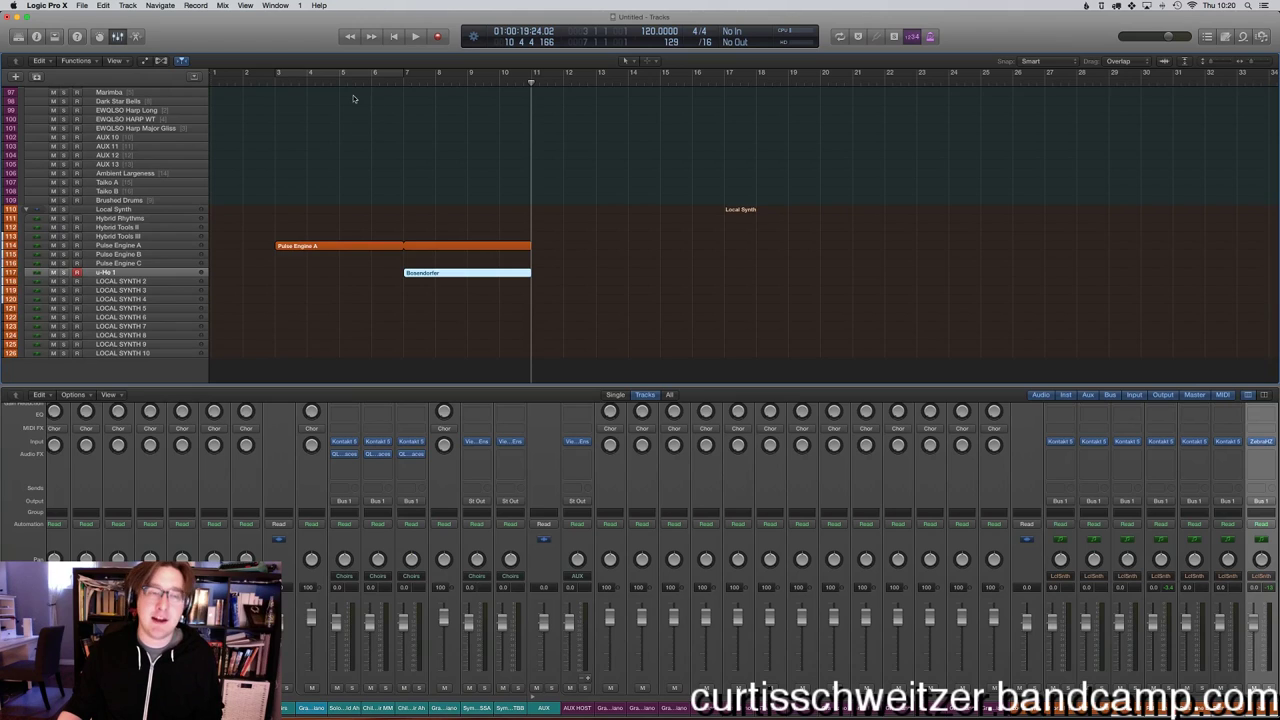
Play the pulse with the new synth layer and lower the u-He 1 track's volume to -4.2 dB.
left_click(353, 98)
key("space")
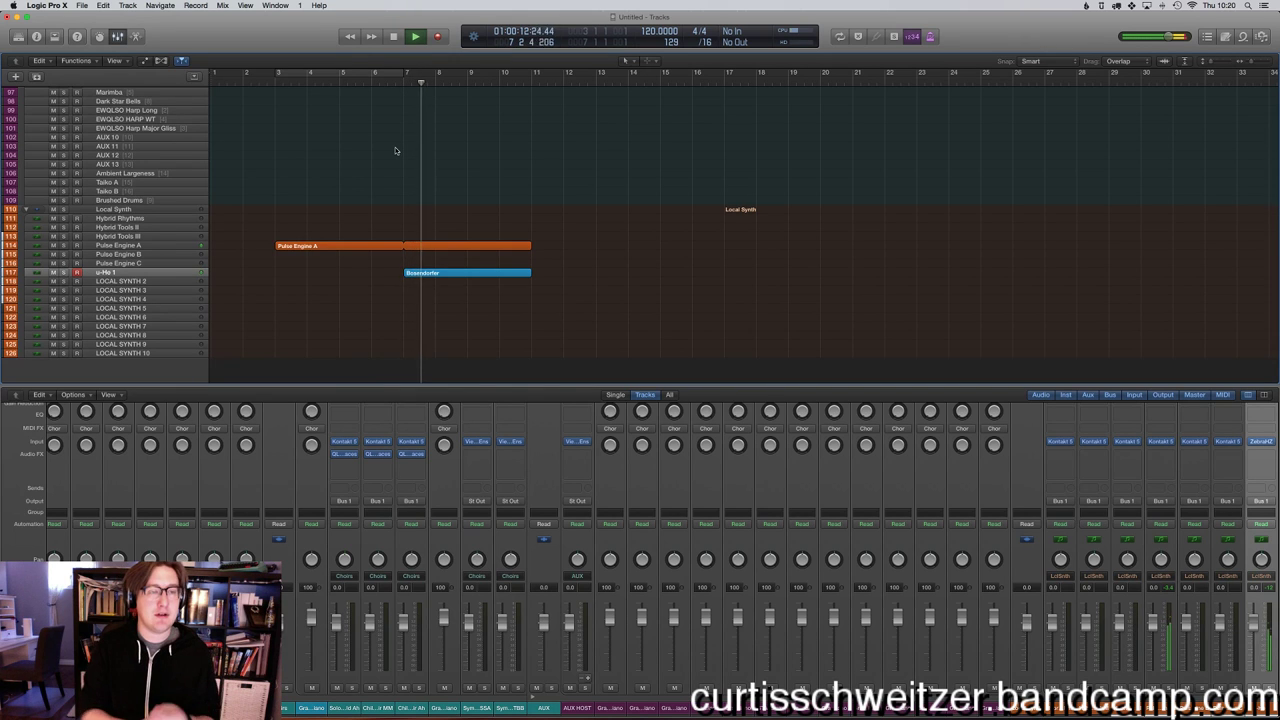
key("a")
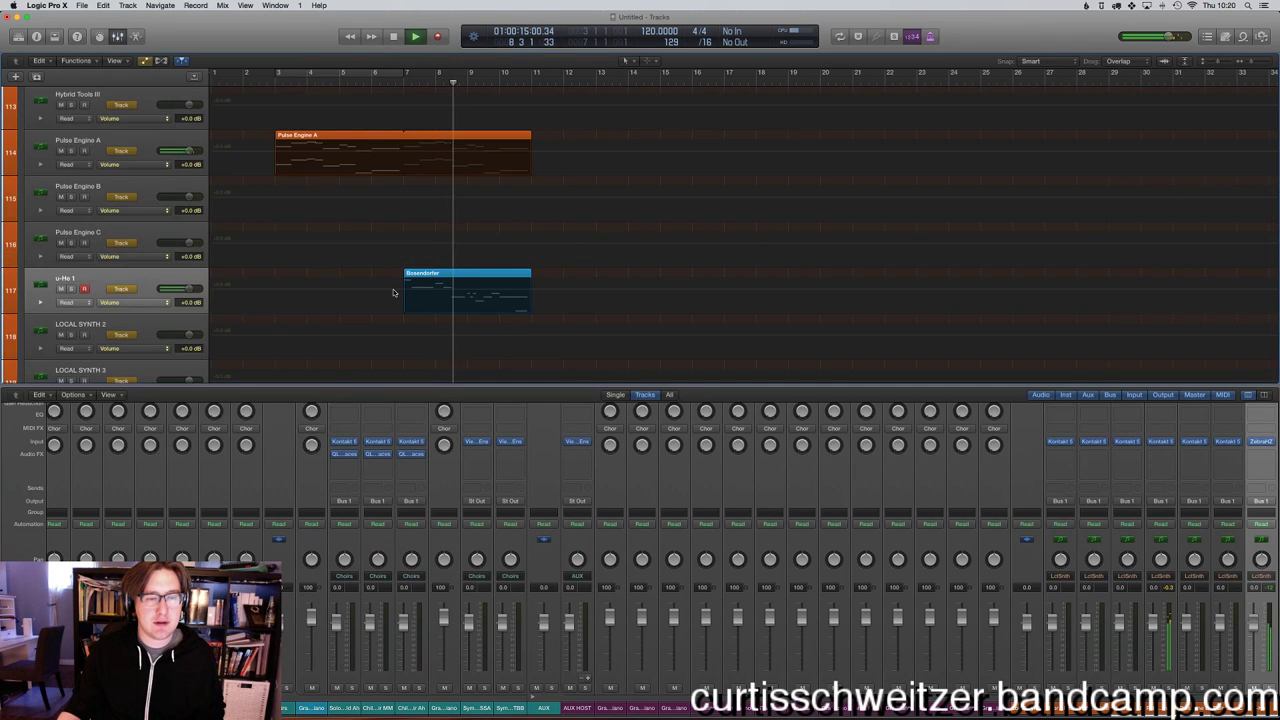
key("super+Up")
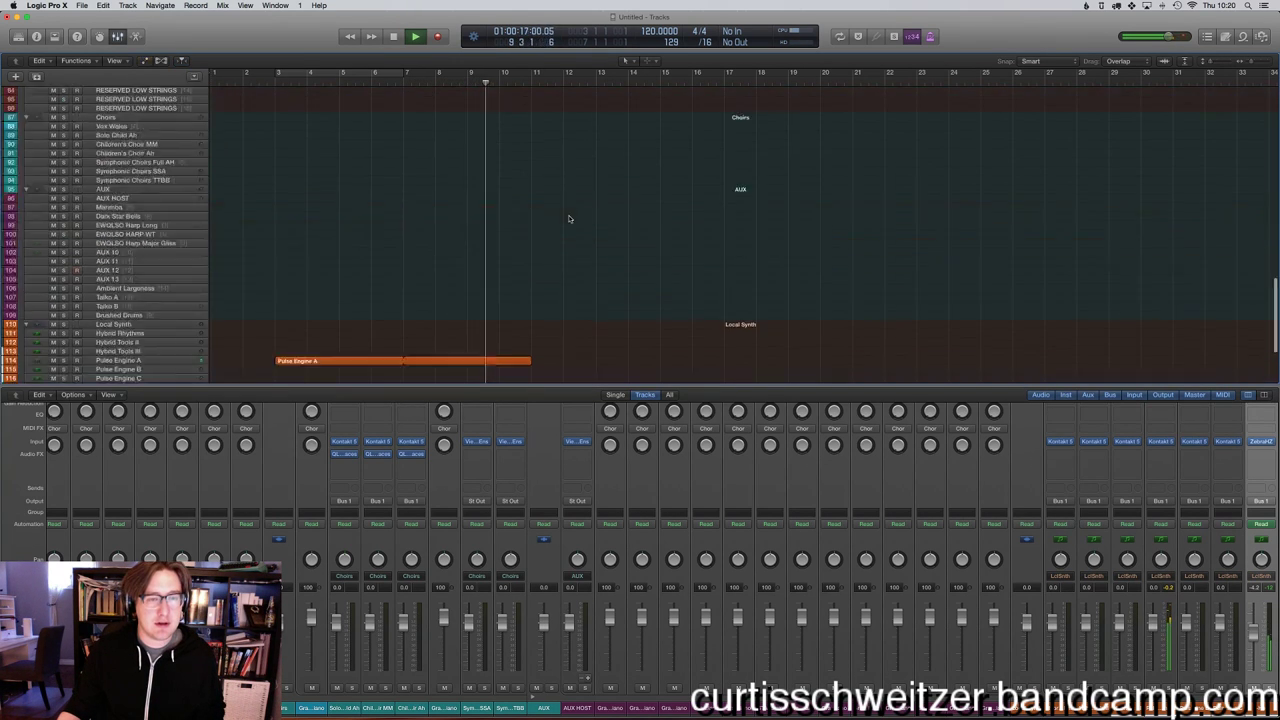
Stop playback, delete the VA Pizz region, and select the Celli Pizz track for recording.
scroll(569, 219, "up", 15)
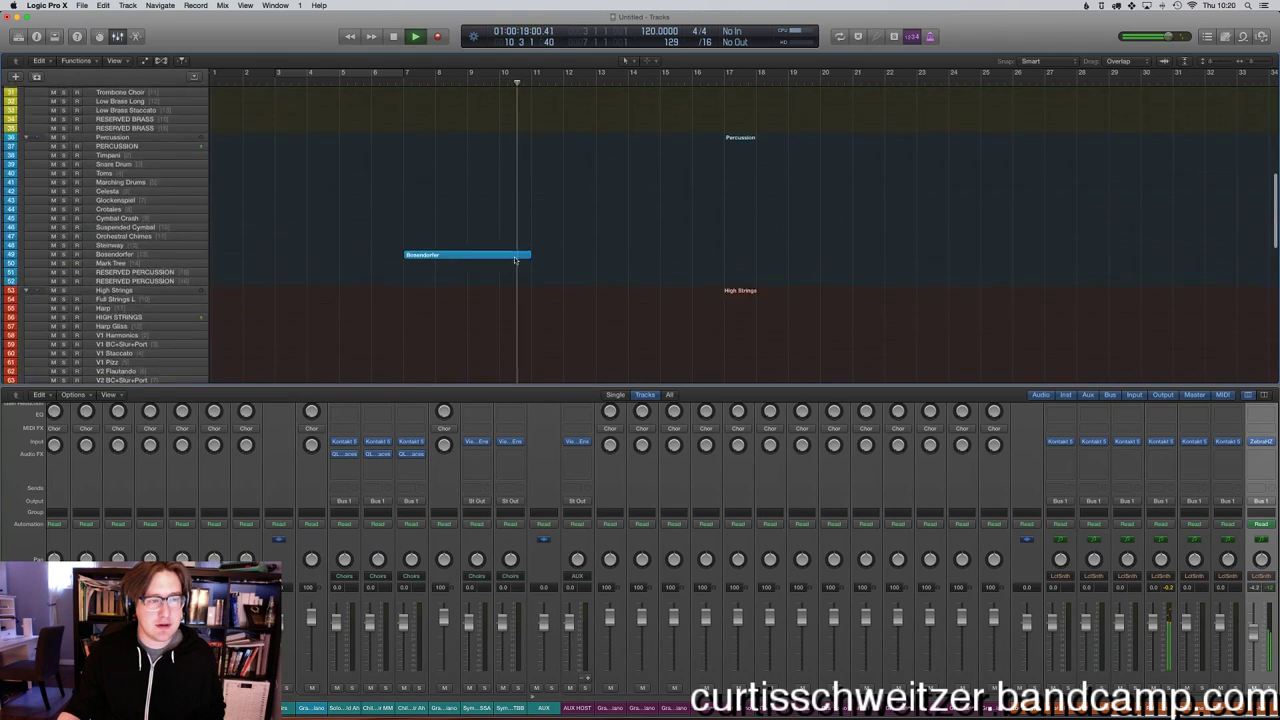
scroll(514, 259, "down", 6)
left_click_drag(515, 260, 497, 249)
key("space")
key("BackSpace")
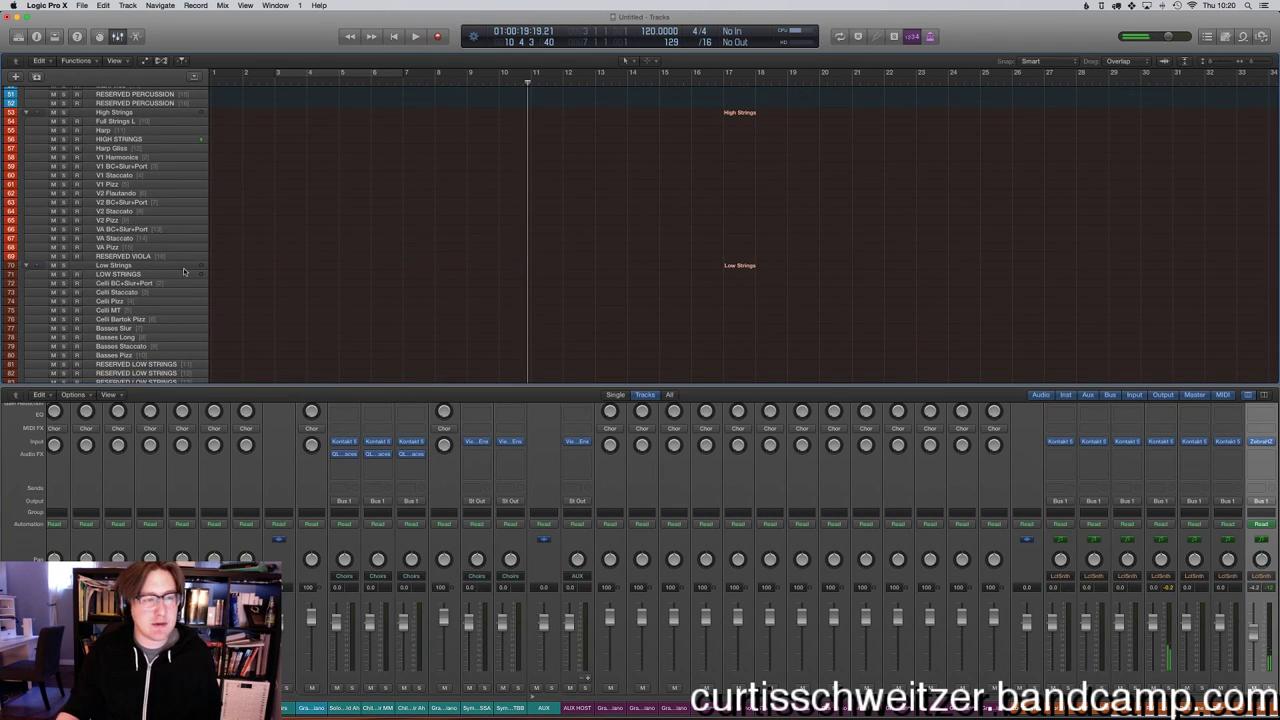
left_click(120, 301)
Record a trial take on the Celli Pizz track from bar 7 through bar 10 and undo it.
left_click(421, 78)
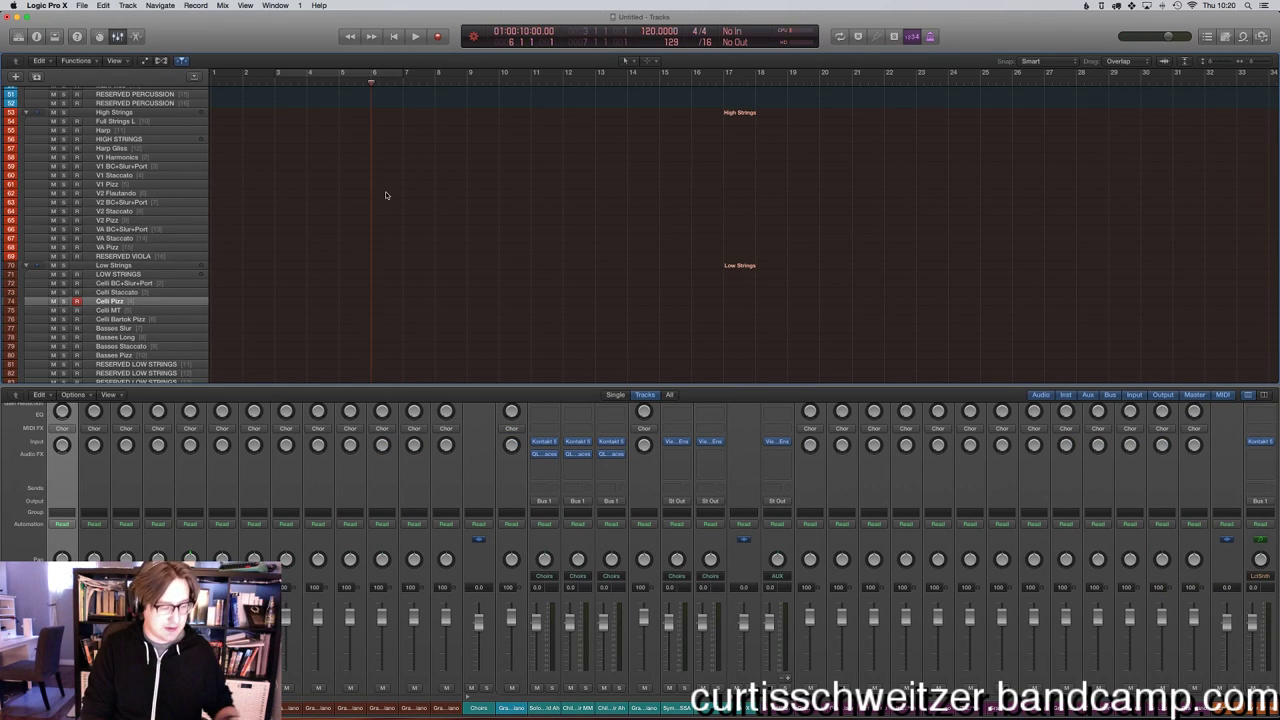
key("r")
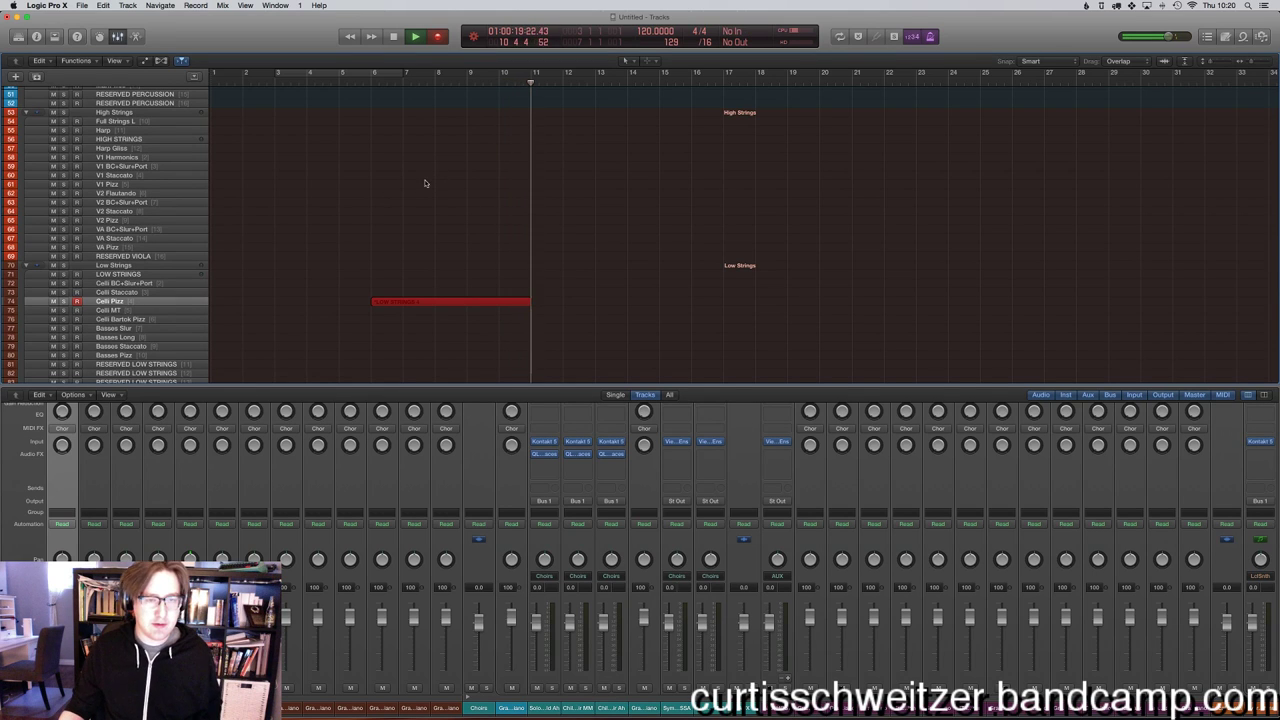
key("space")
key("super+z")
Record the pizzicato cello part on the Celli Pizz track in two takes, one for bars 7–8 and one for bars 9–10.
left_click(418, 80)
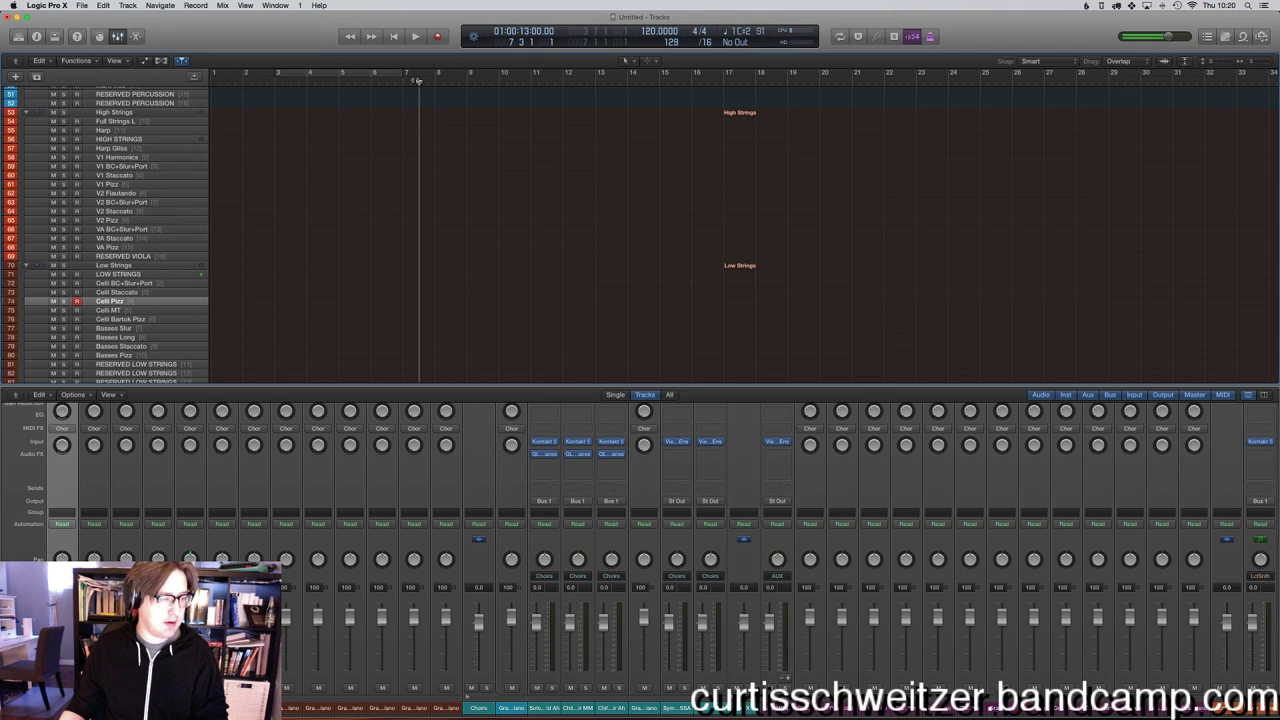
key("r")
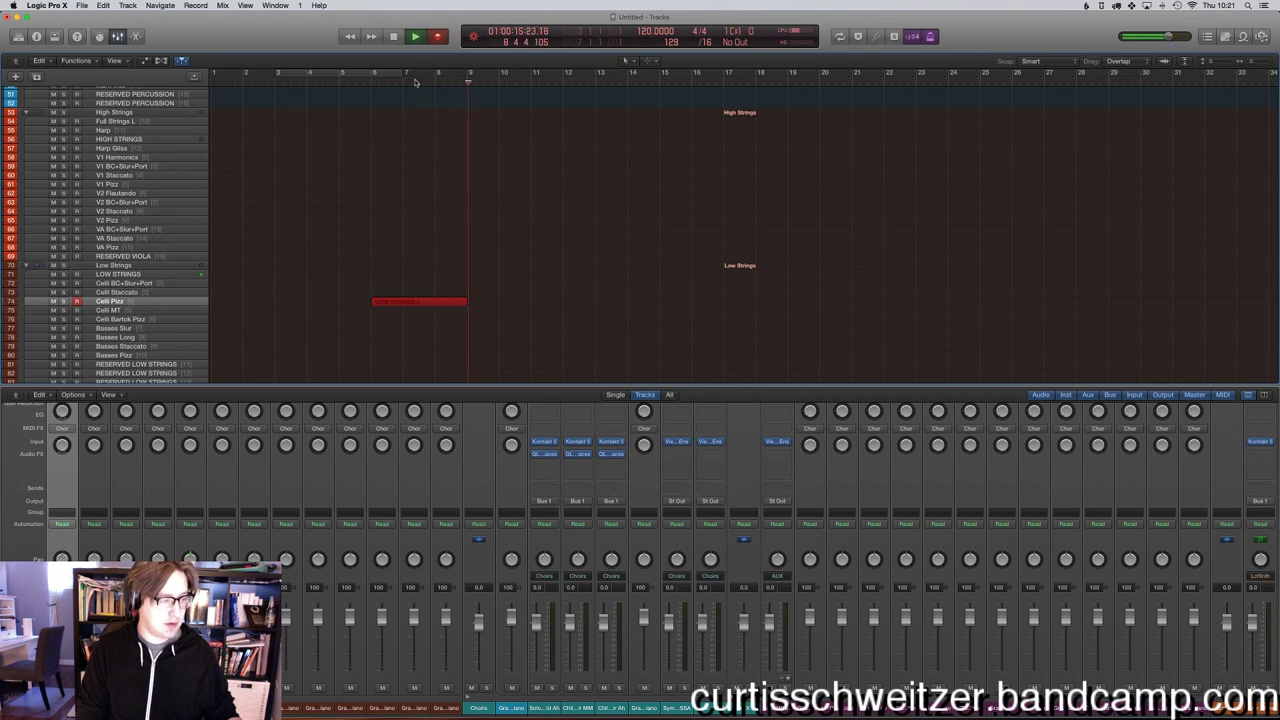
key("space")
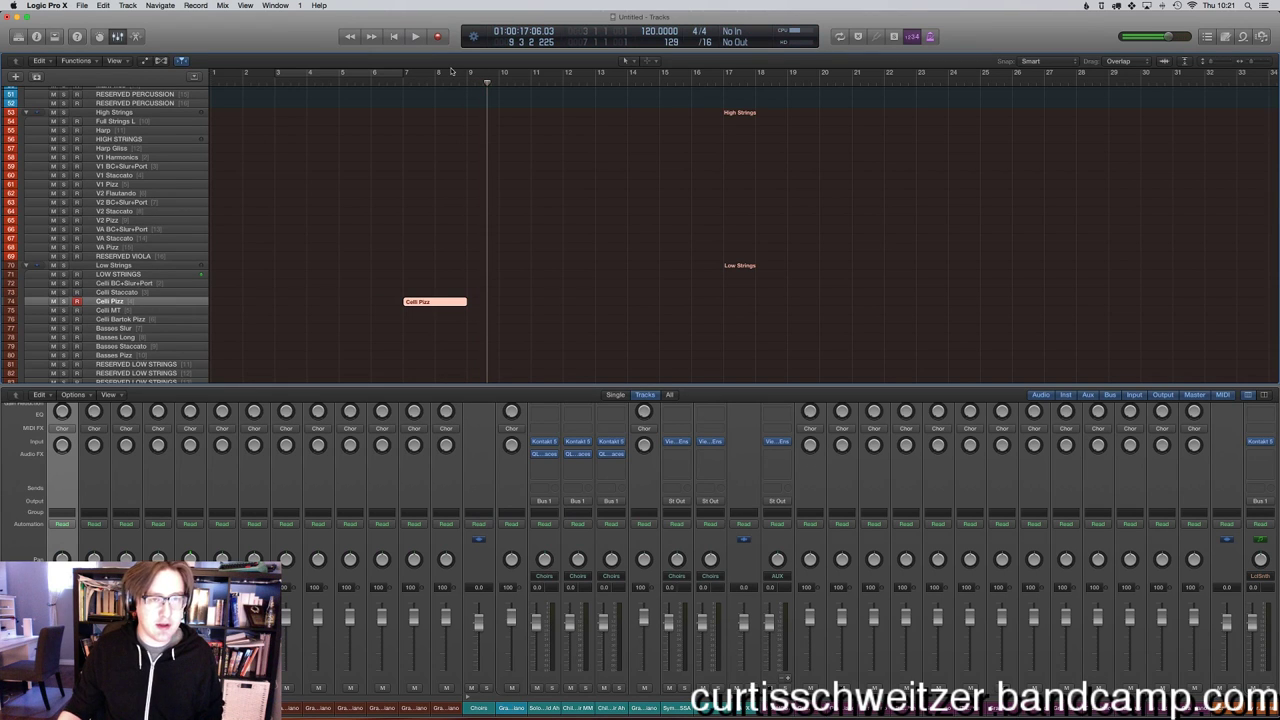
key("r")
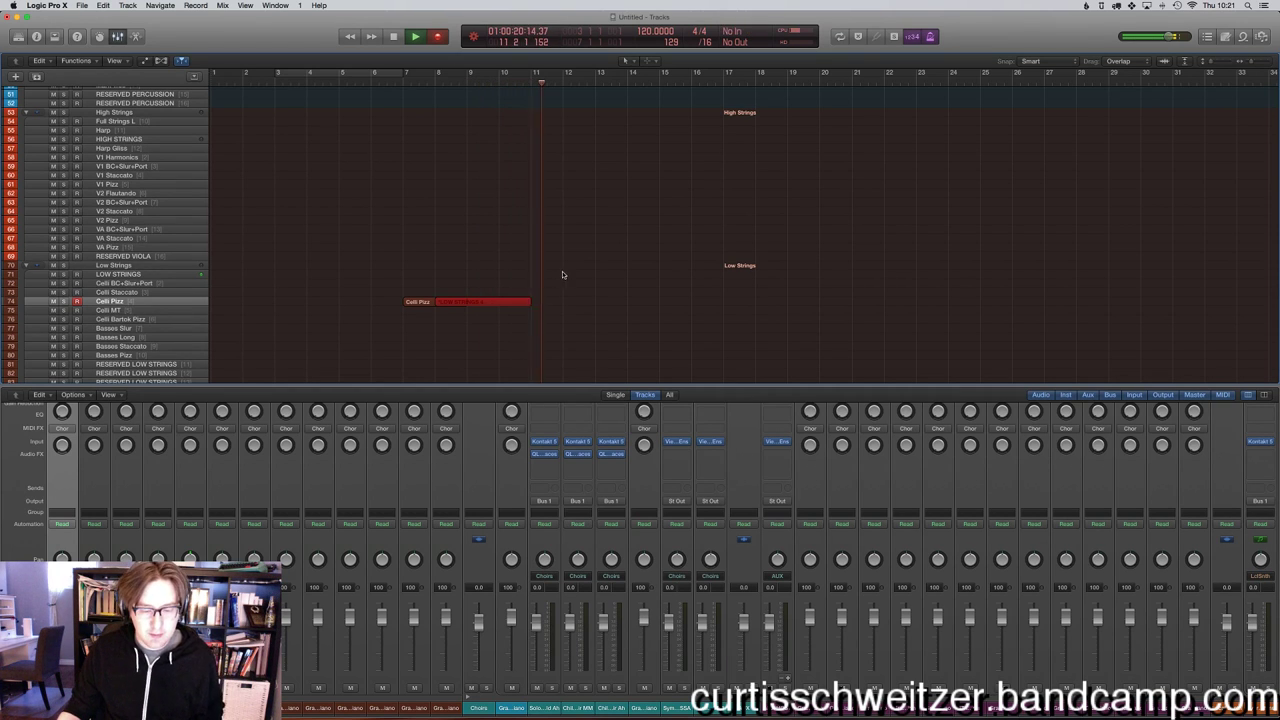
key("space")
Quantize the Celli Pizz region at bars 9–10 and delete its last low note in the Piano Roll.
double_click(492, 304)
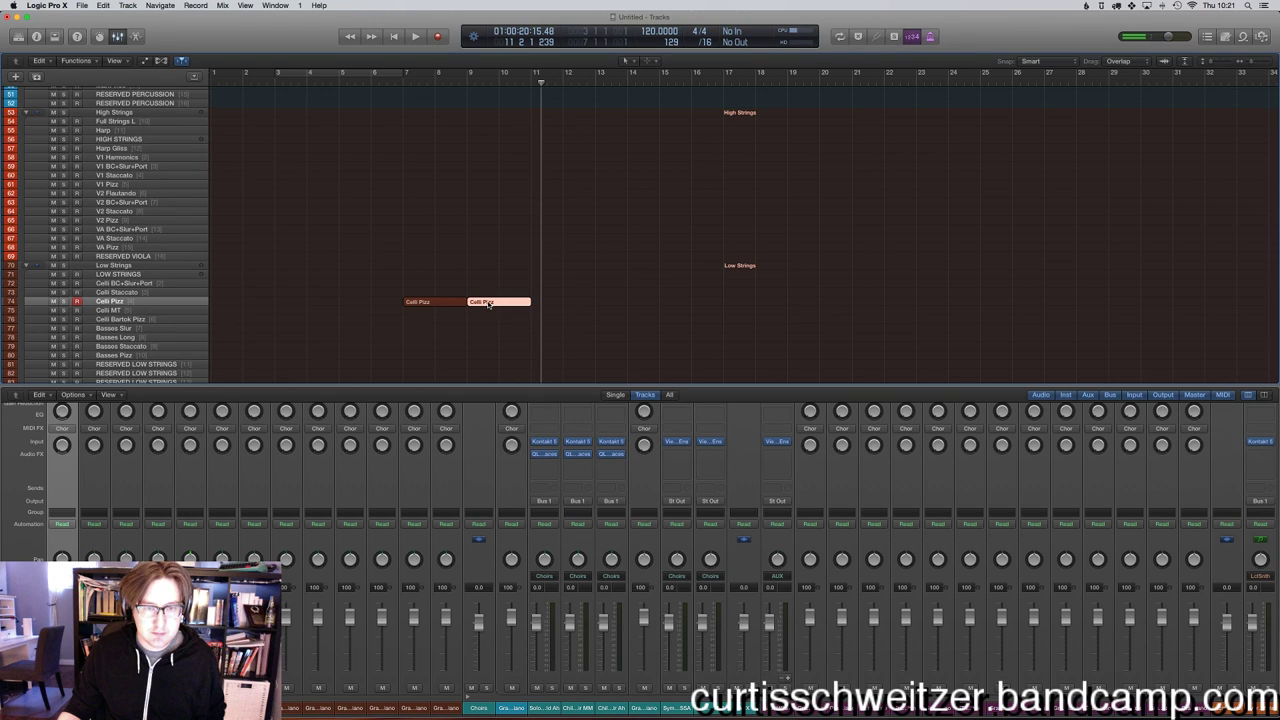
key("q")
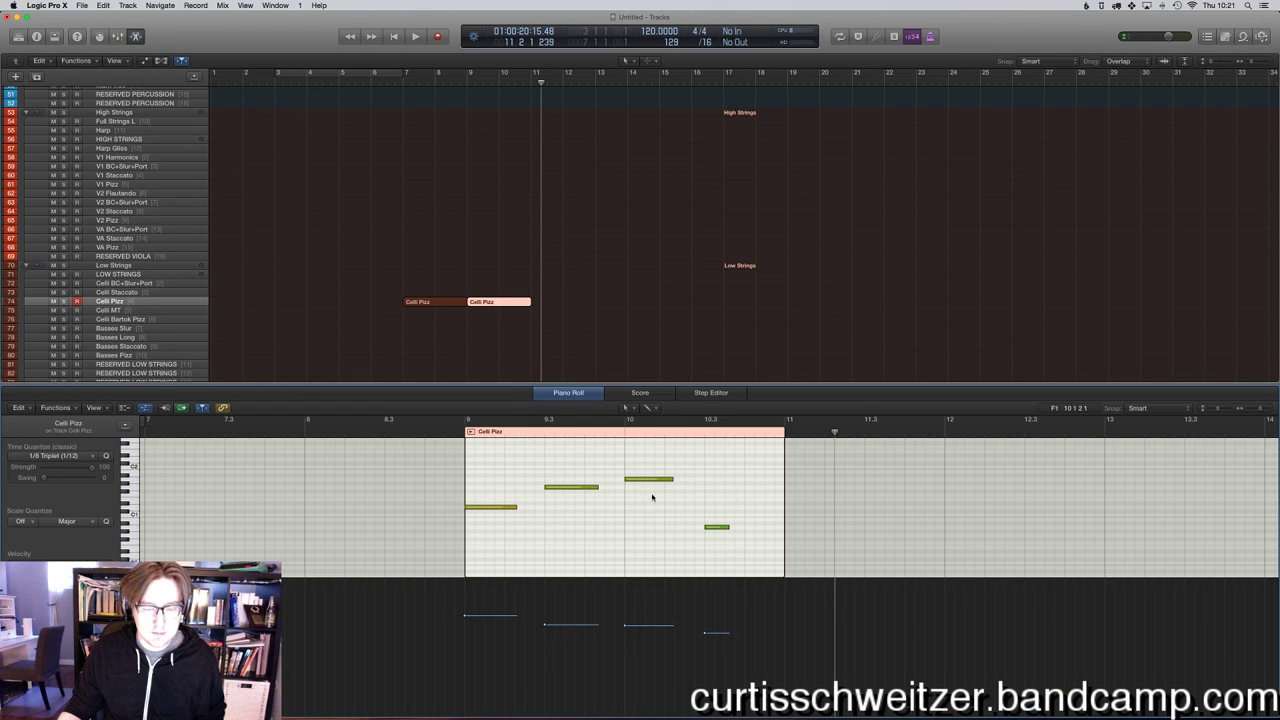
left_click(716, 527)
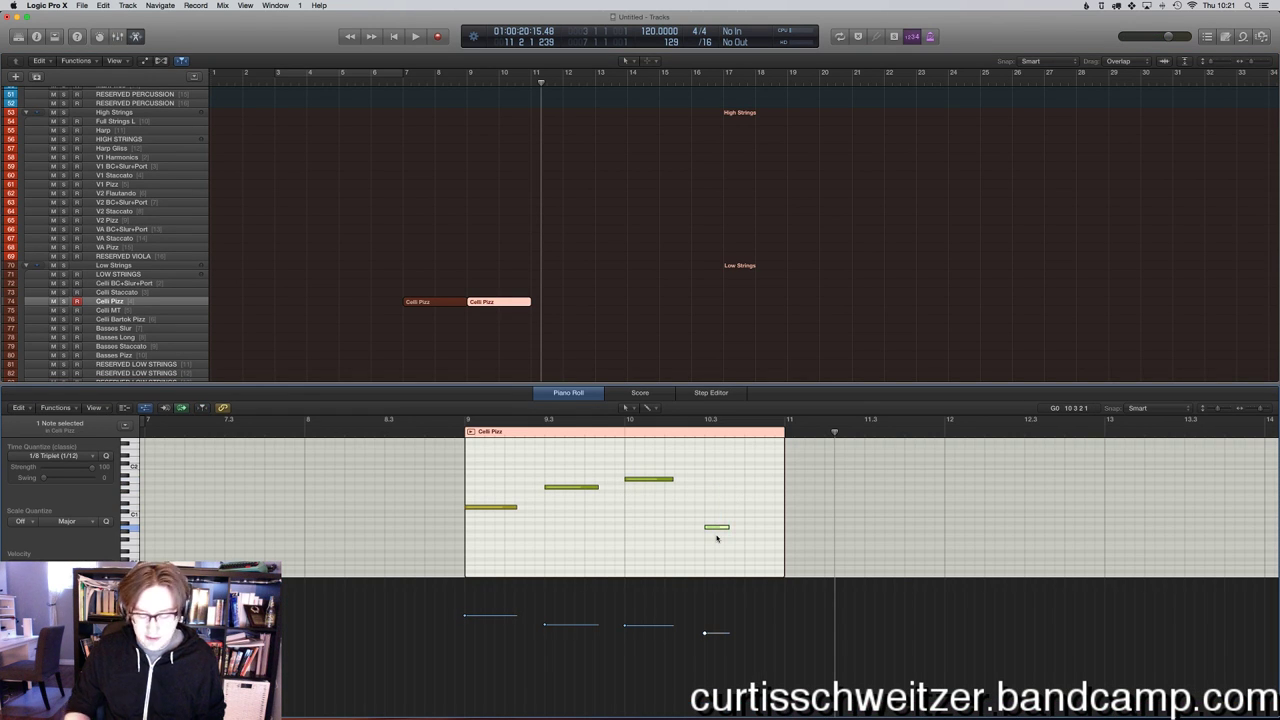
key("Delete")
left_click(522, 161)
key("e")
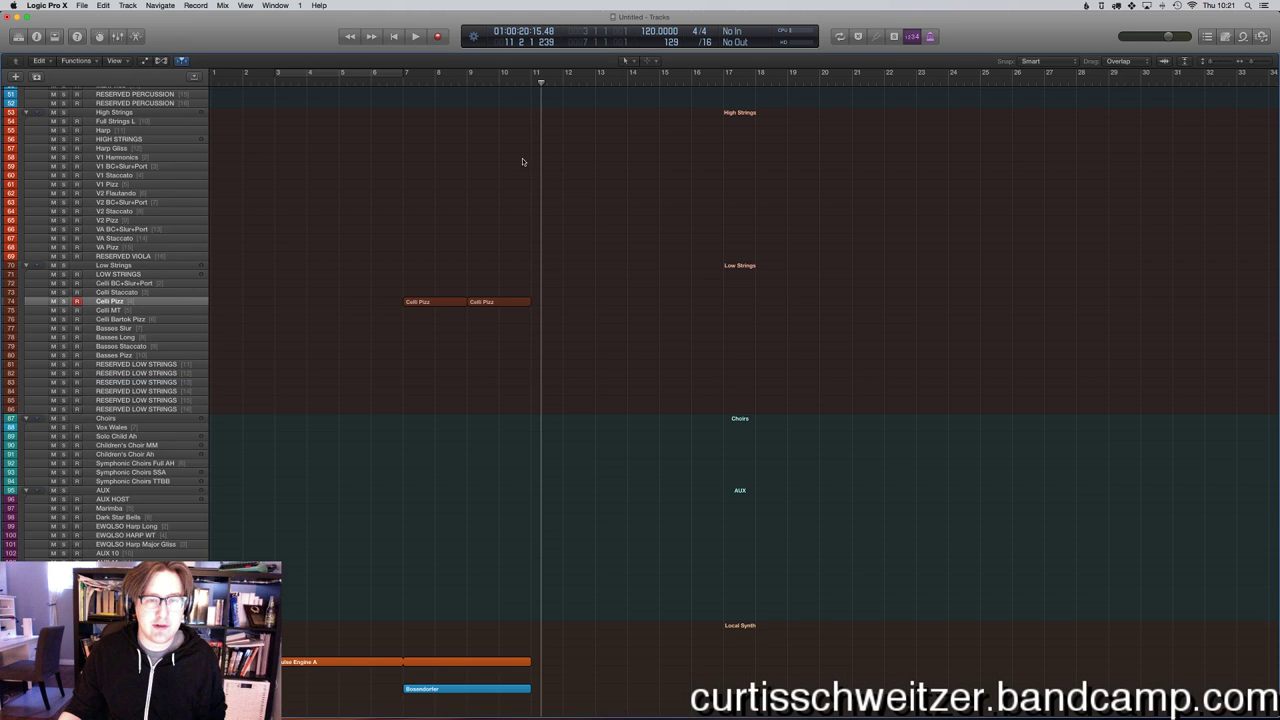
Play the arrangement from bar 6, move the Bosendorfer piano region to the Steinway track, and listen through to bar 11.
scroll(522, 161, "up", 5)
left_click(383, 80)
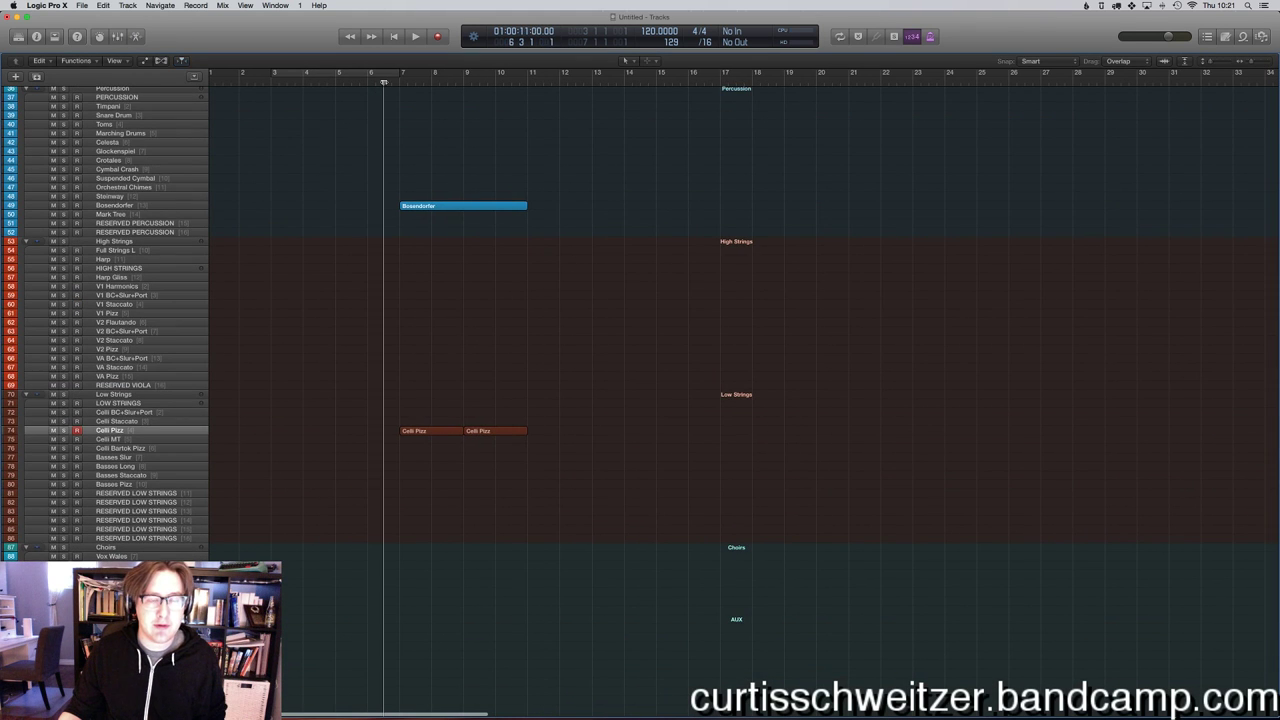
key("space")
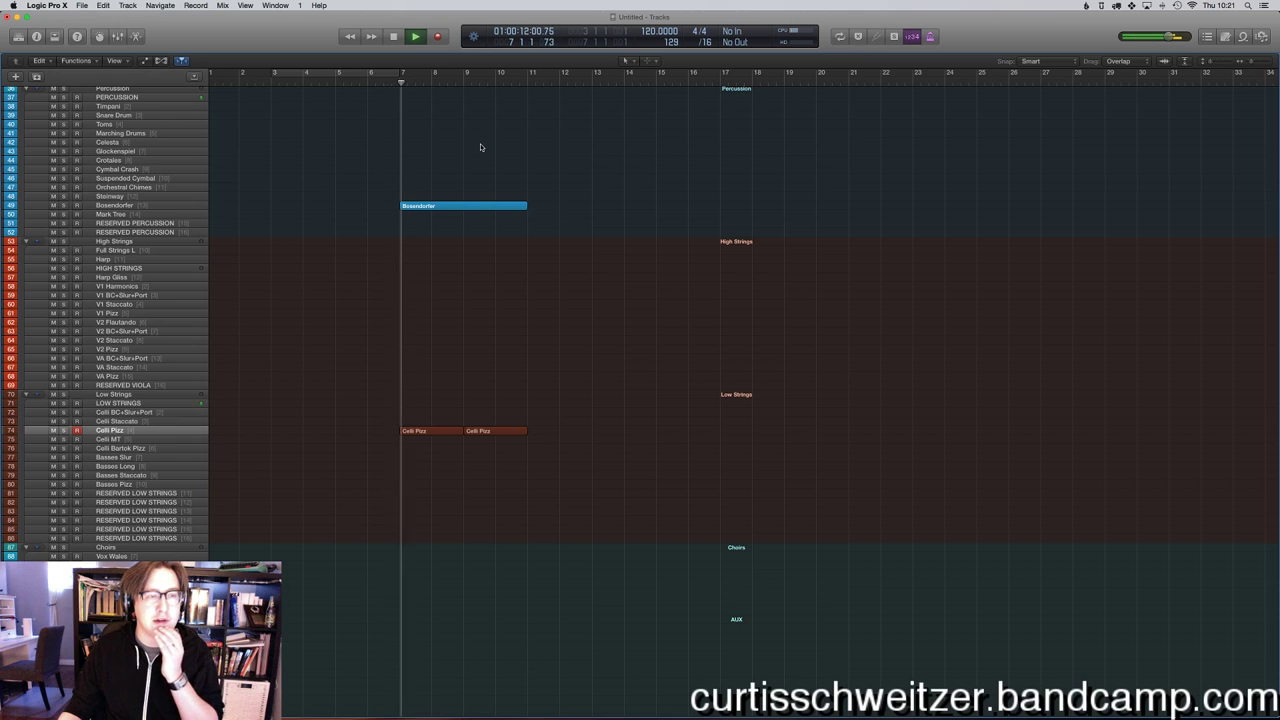
key("space")
left_click_drag(443, 205, 420, 120)
key("space")
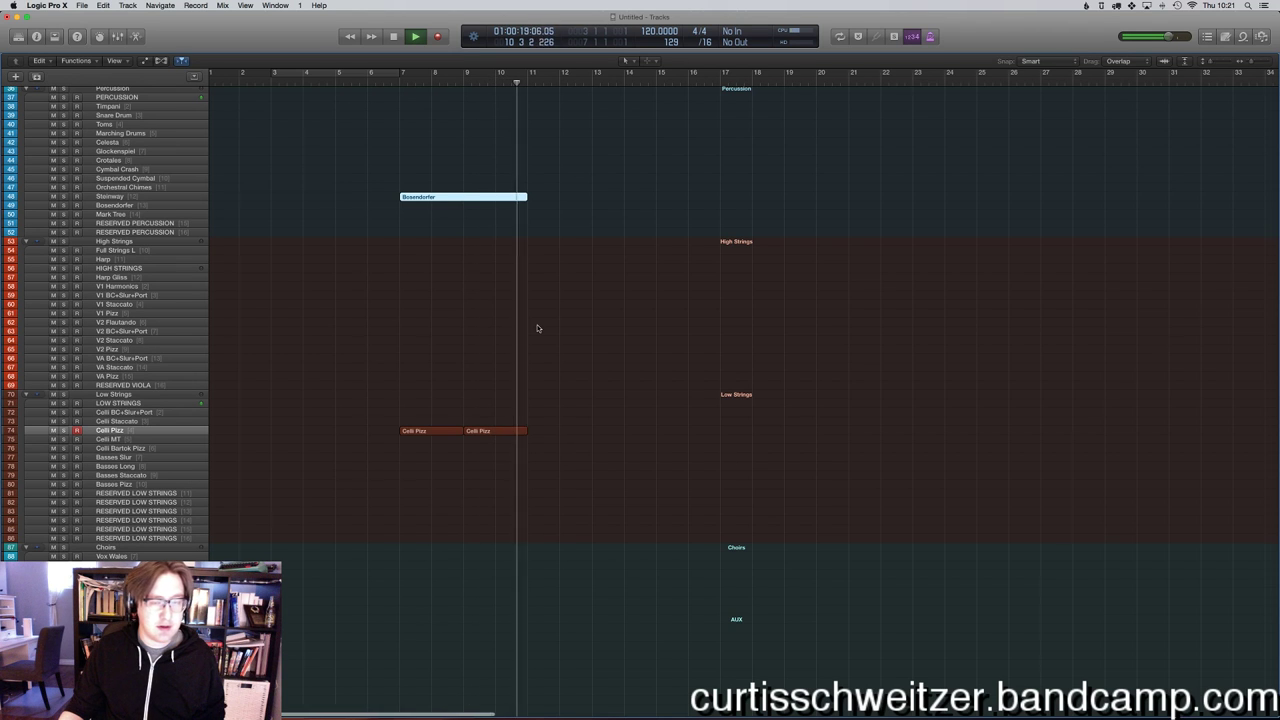
scroll(537, 327, "right", 5)
scroll(537, 328, "left", 5)
key("space")
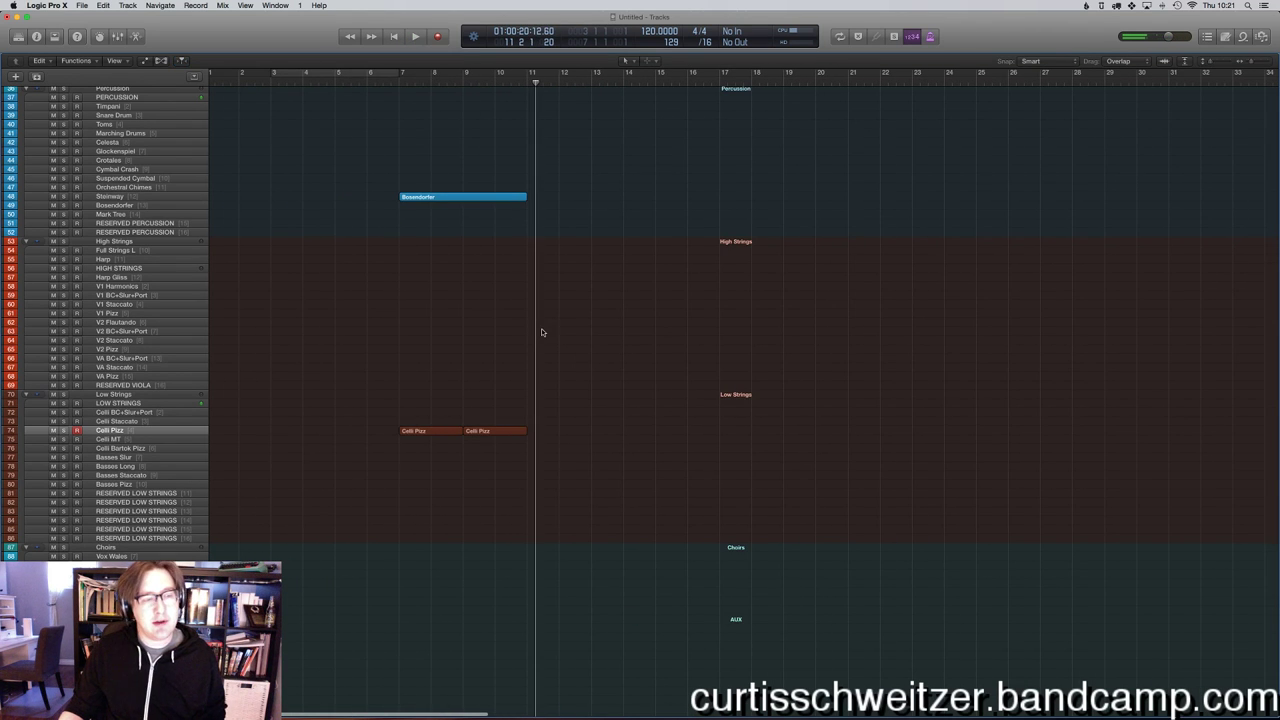
Record two trial piano takes on the Bosendorfer track after the existing piano region and discard both.
left_click(127, 204)
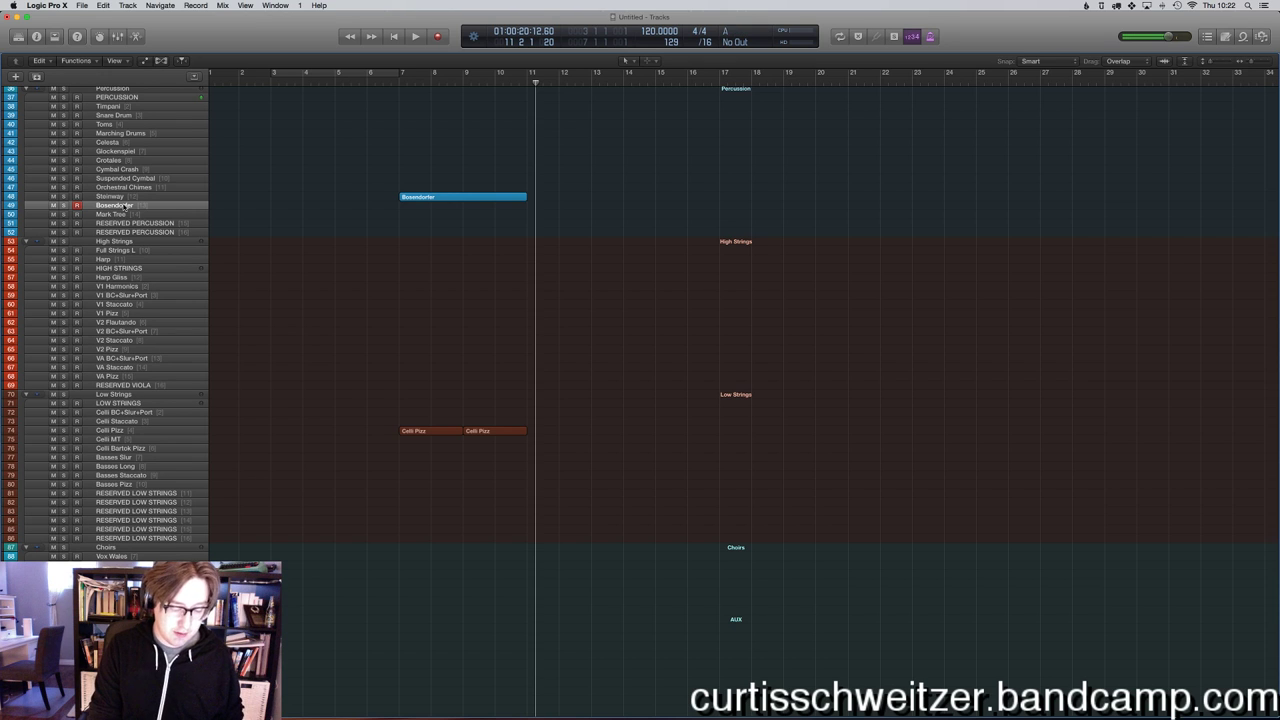
key("r")
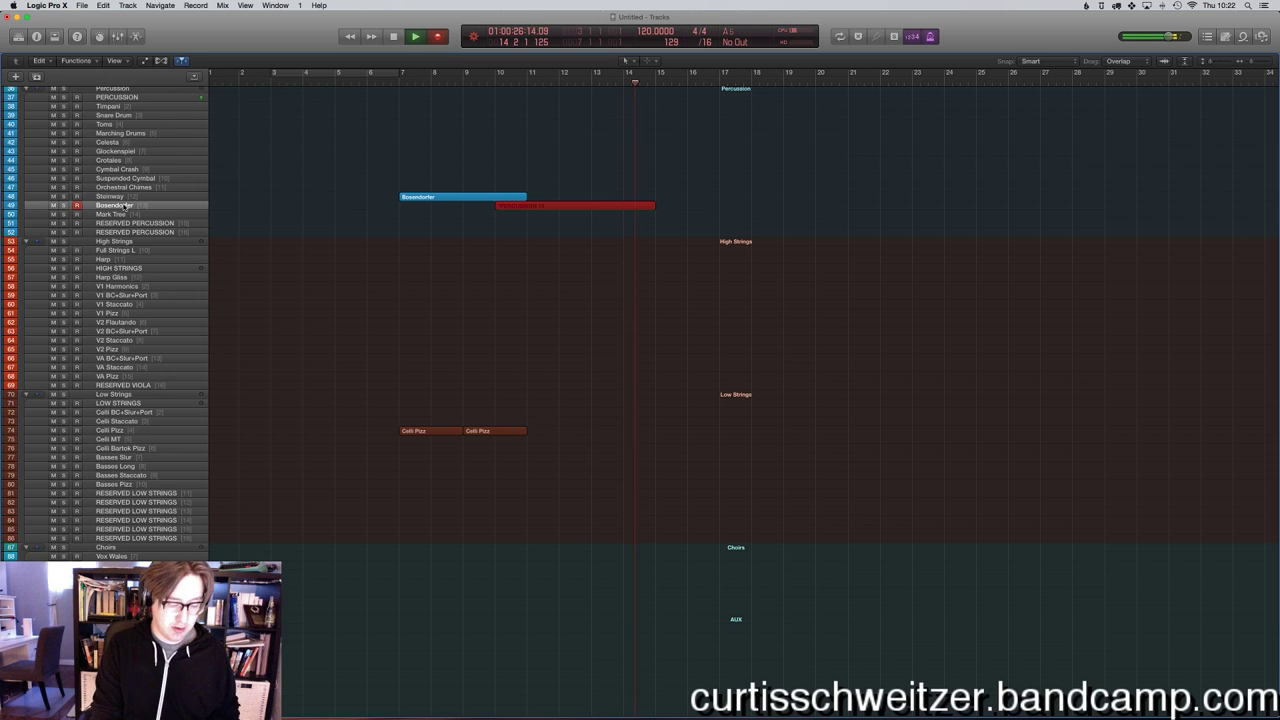
key("space")
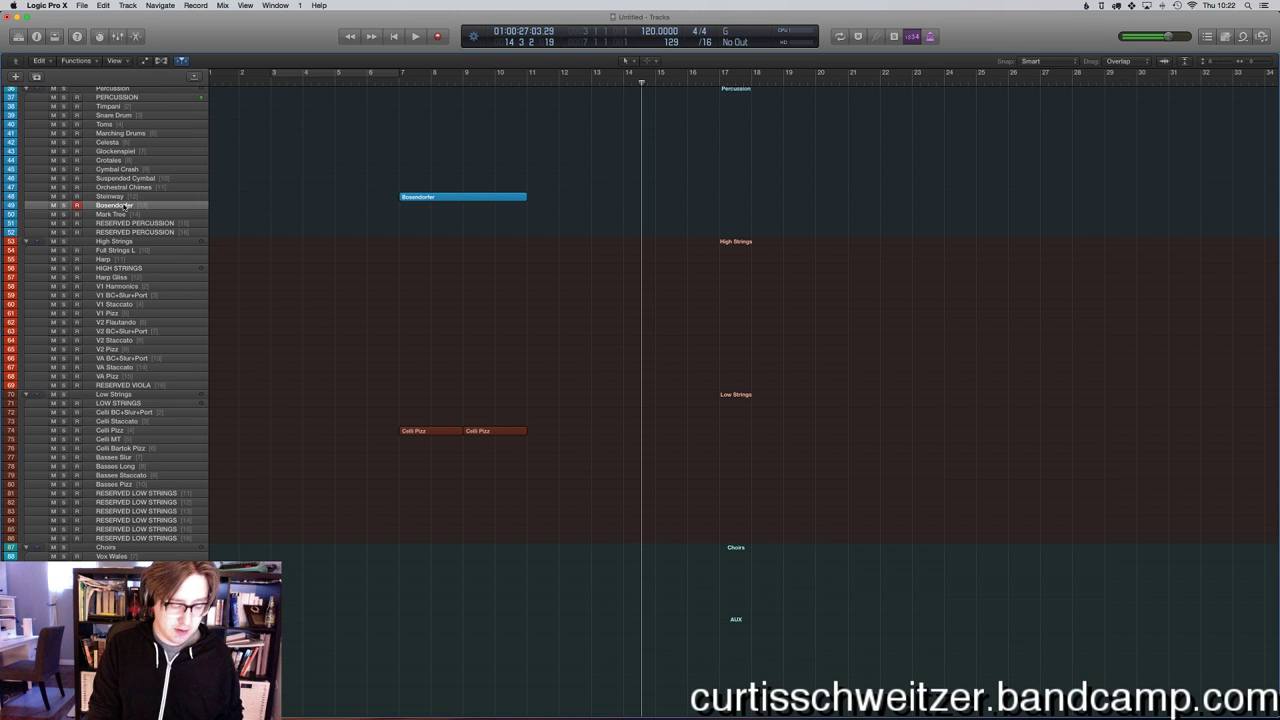
key("r")
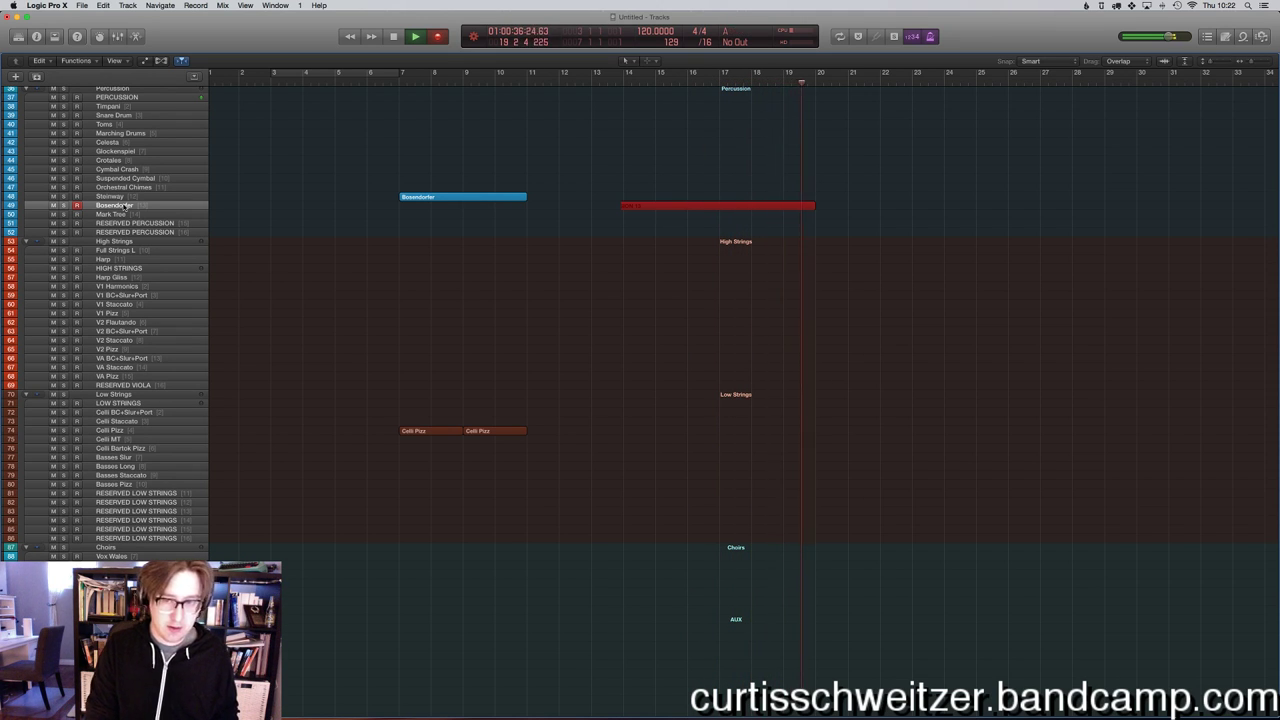
key("space")
key("BackSpace")
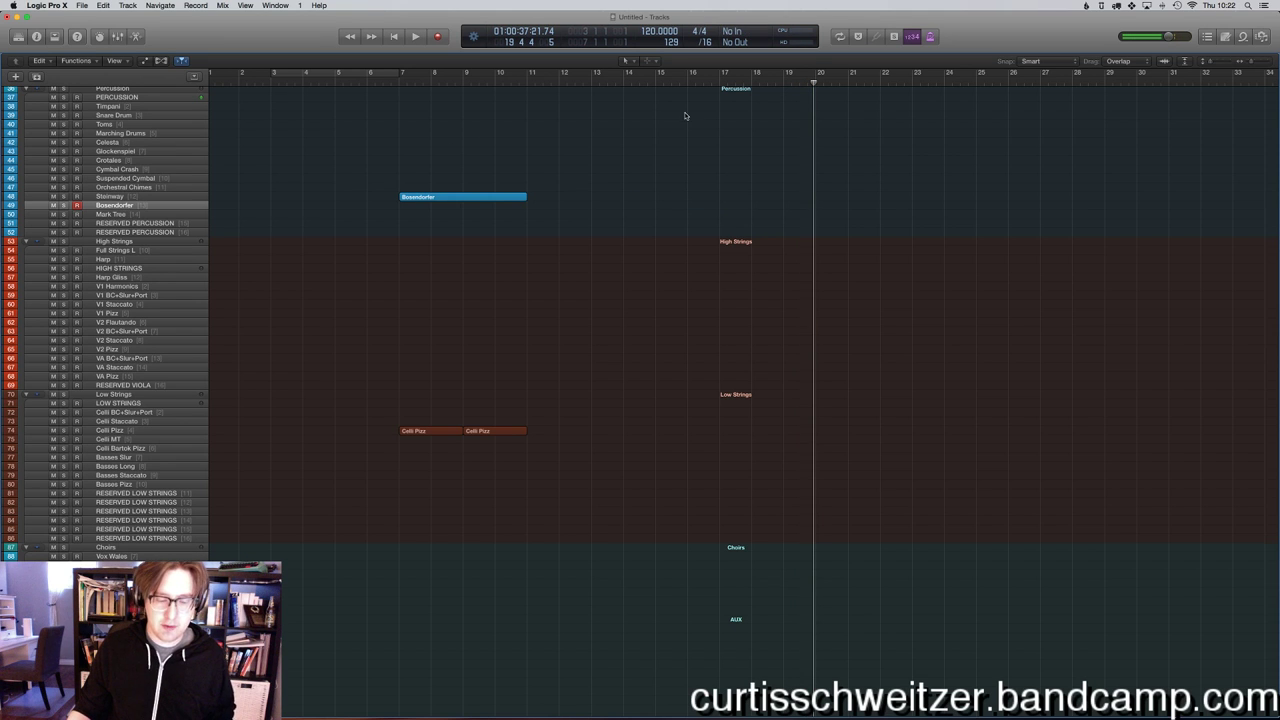
Play the arrangement from bar 6 and return the piano region from the Steinway track to the Bosendorfer track.
left_click(380, 78)
key("space")
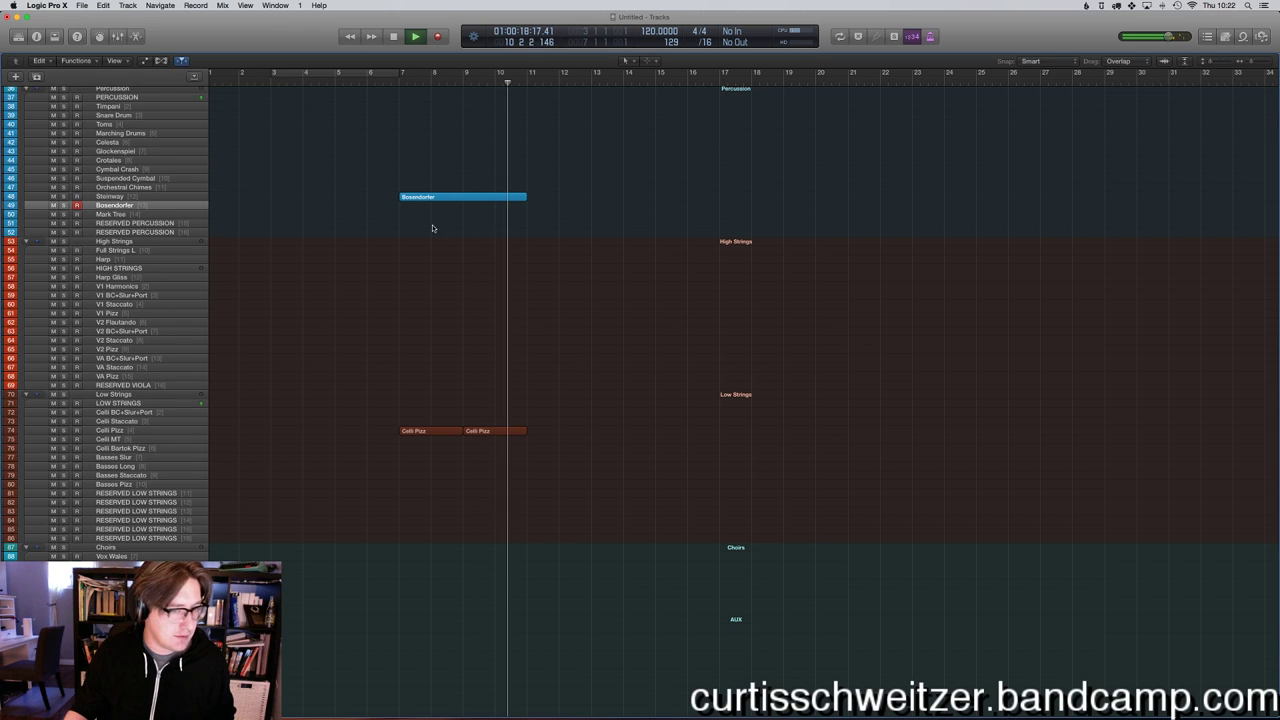
key("space")
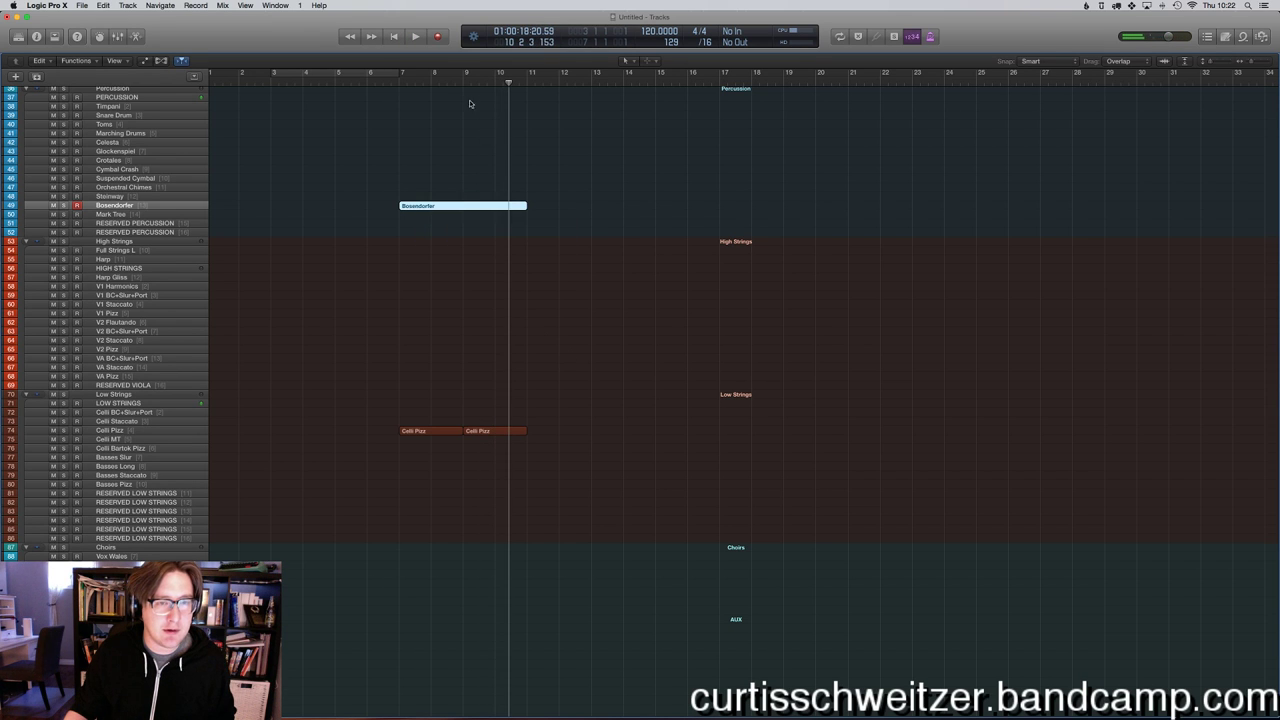
Play from bar 9 with the Percussion stack soloed to hear the piano, turning the solo off again.
left_click(463, 81)
key("space")
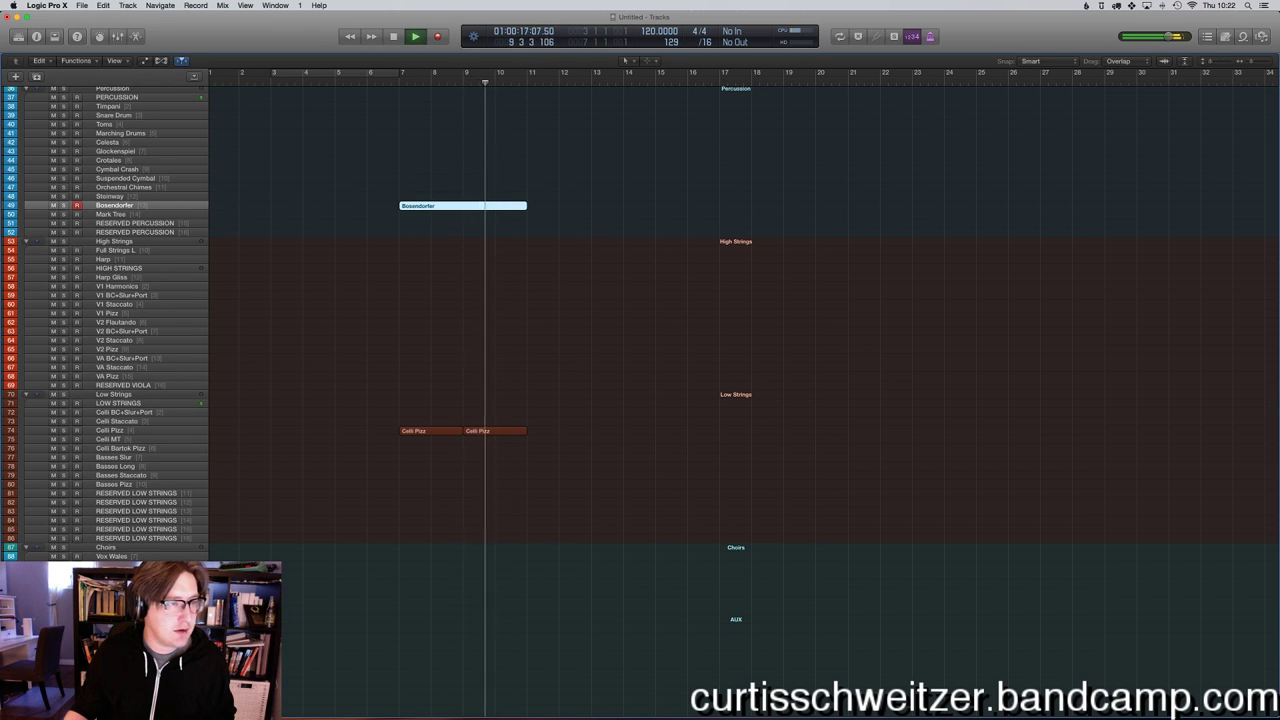
left_click(64, 88)
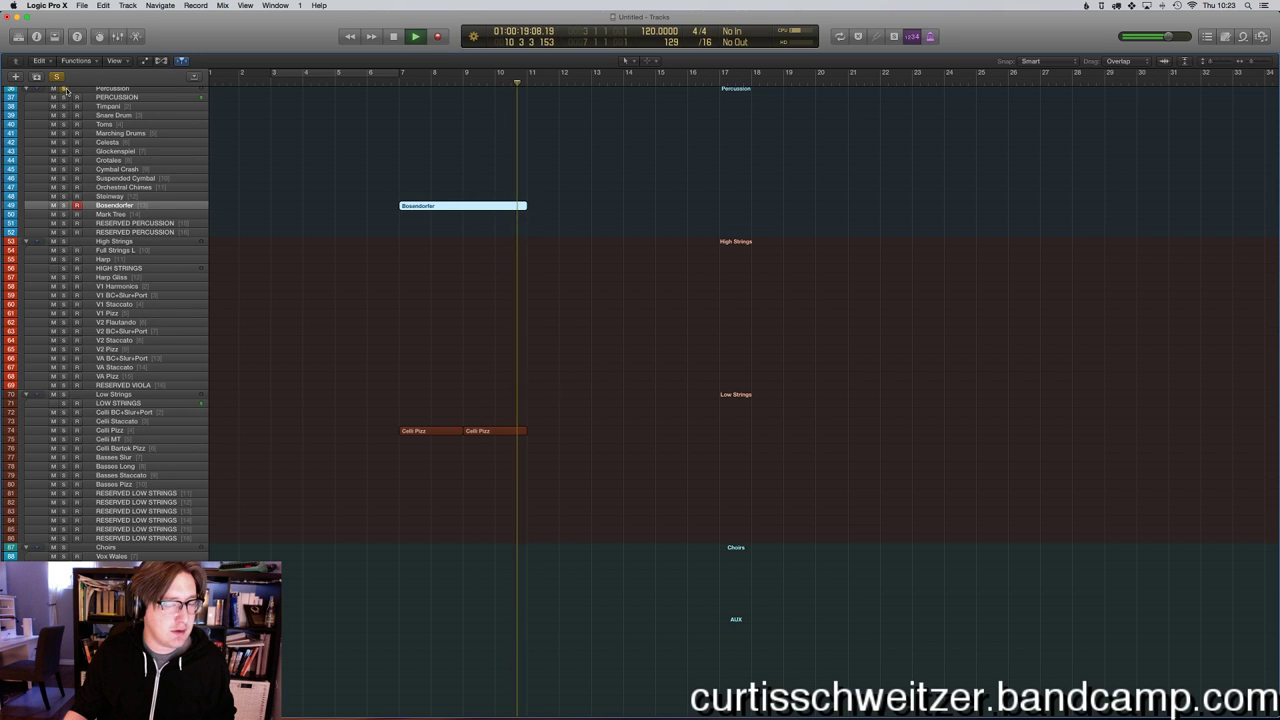
left_click(583, 271)
key("space")
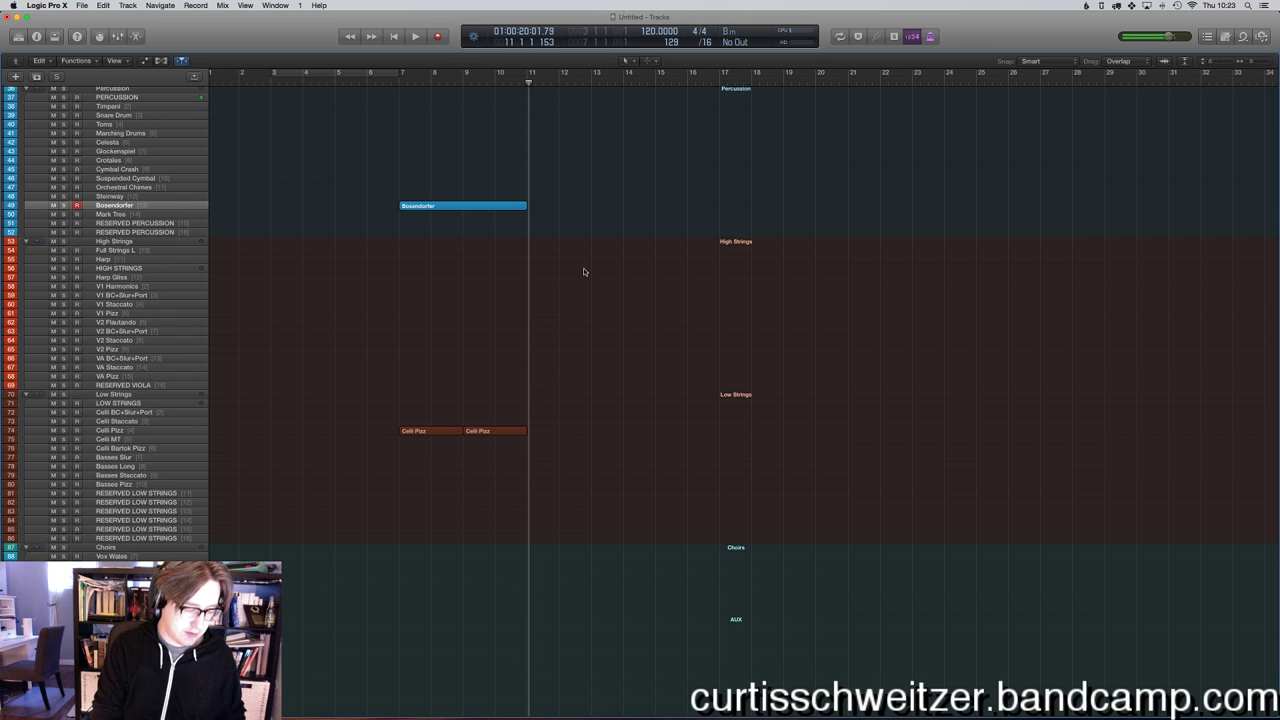
Record a trial piano take on the Bosendorfer track from bar 11 and discard it.
key("space")
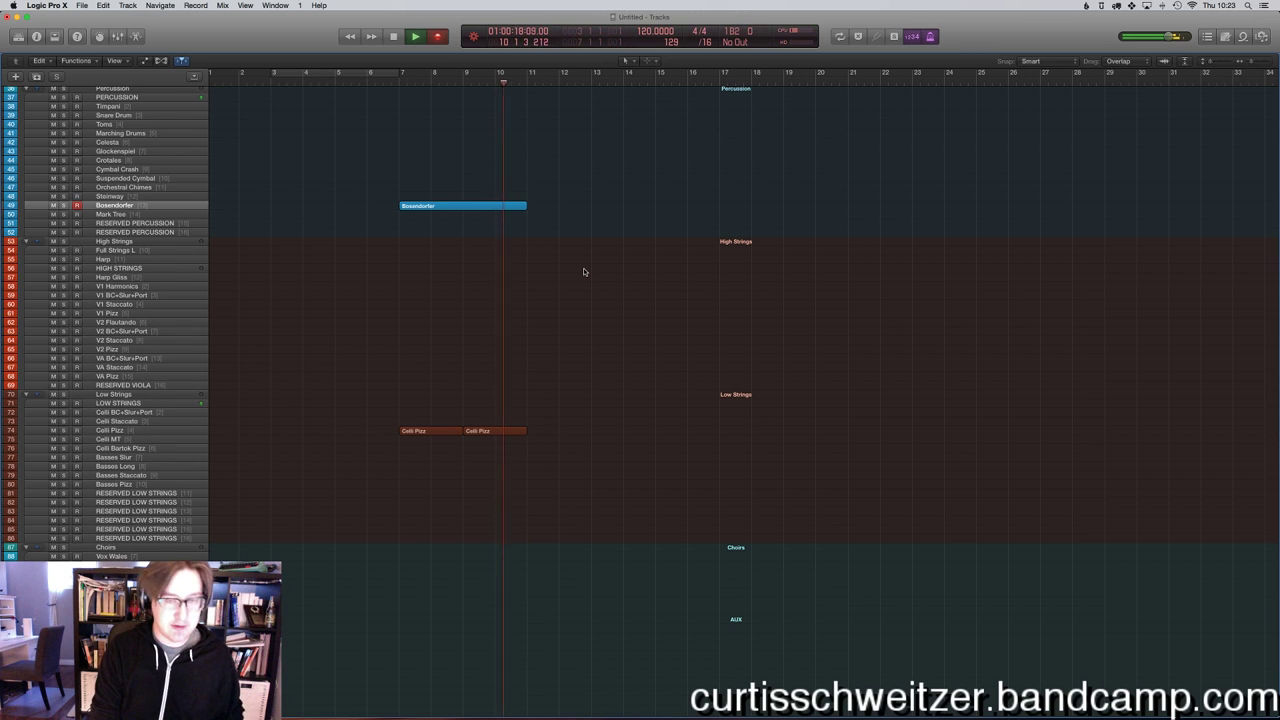
key("r")
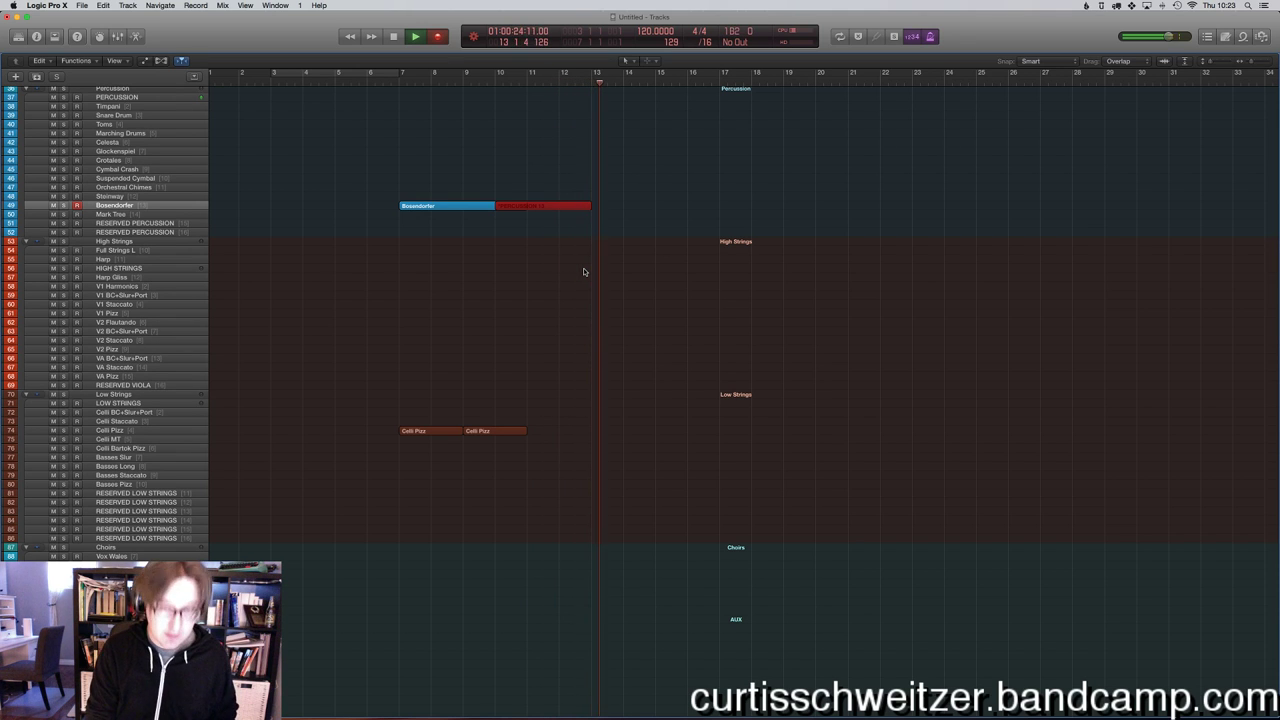
key("space")
key("space")
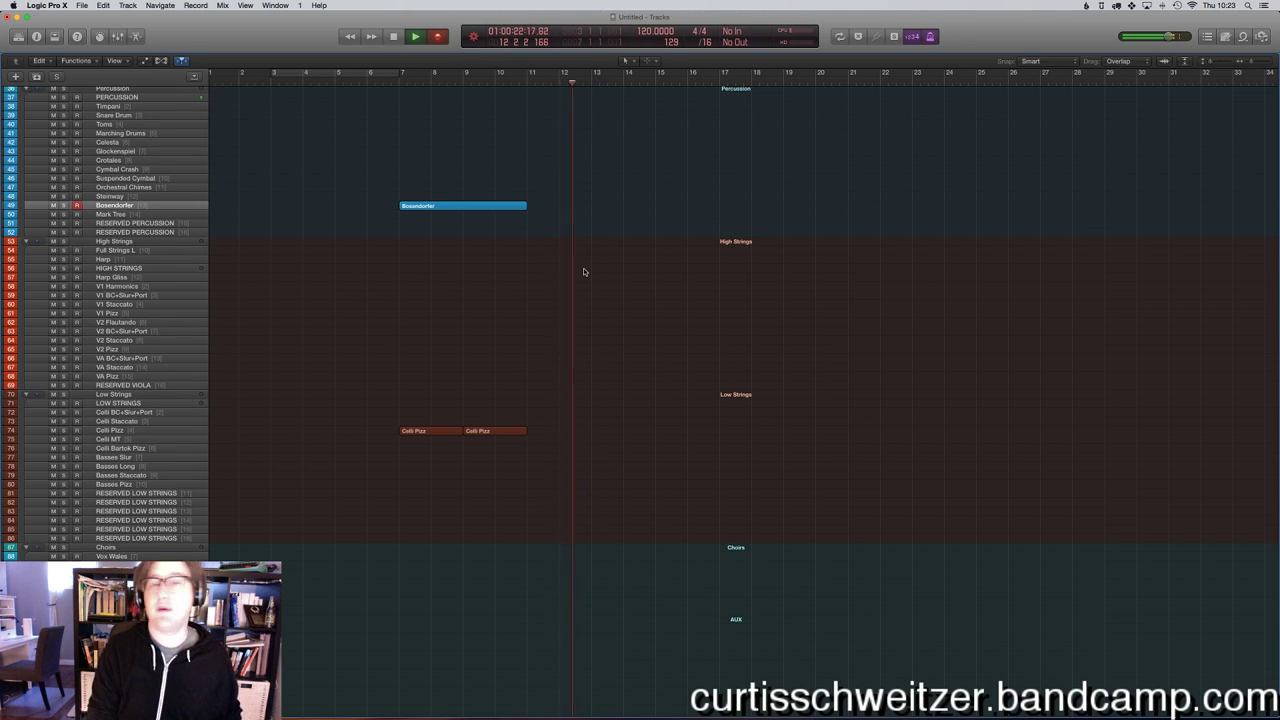
Record a piano phrase on the Bosendorfer track at bars 13–14 and select all its notes in the Piano Roll.
key("r")
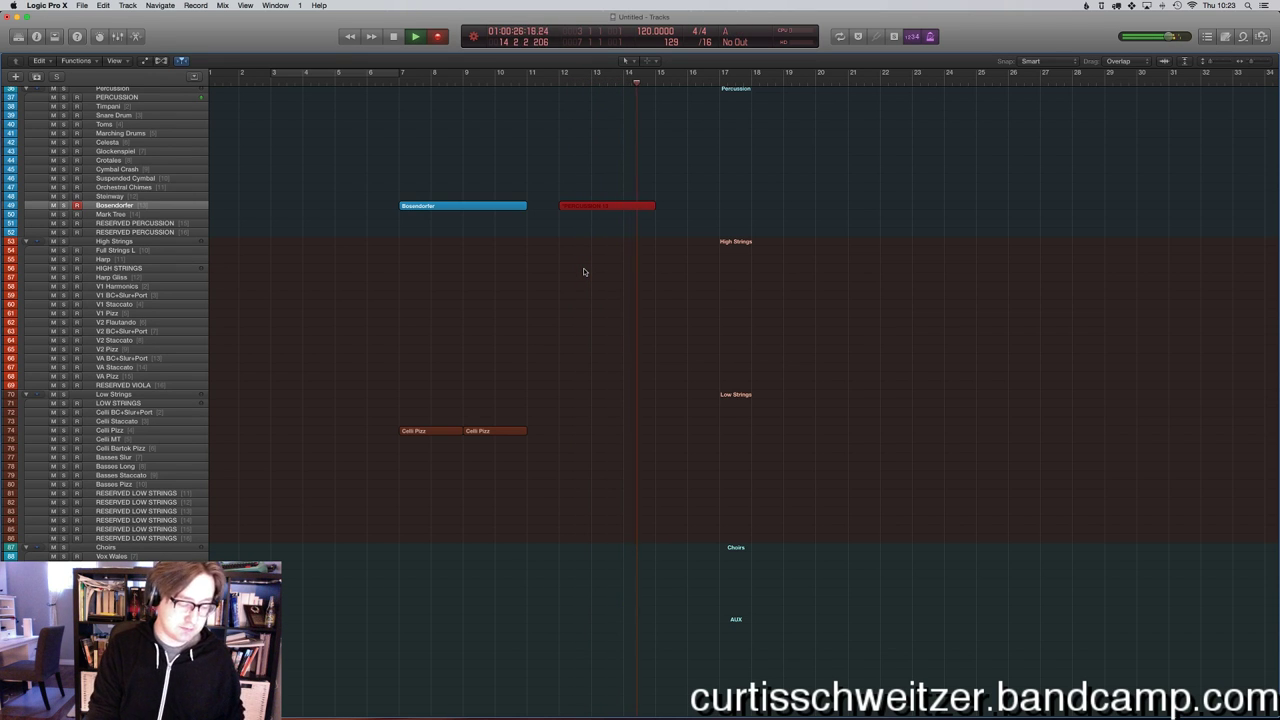
key("space")
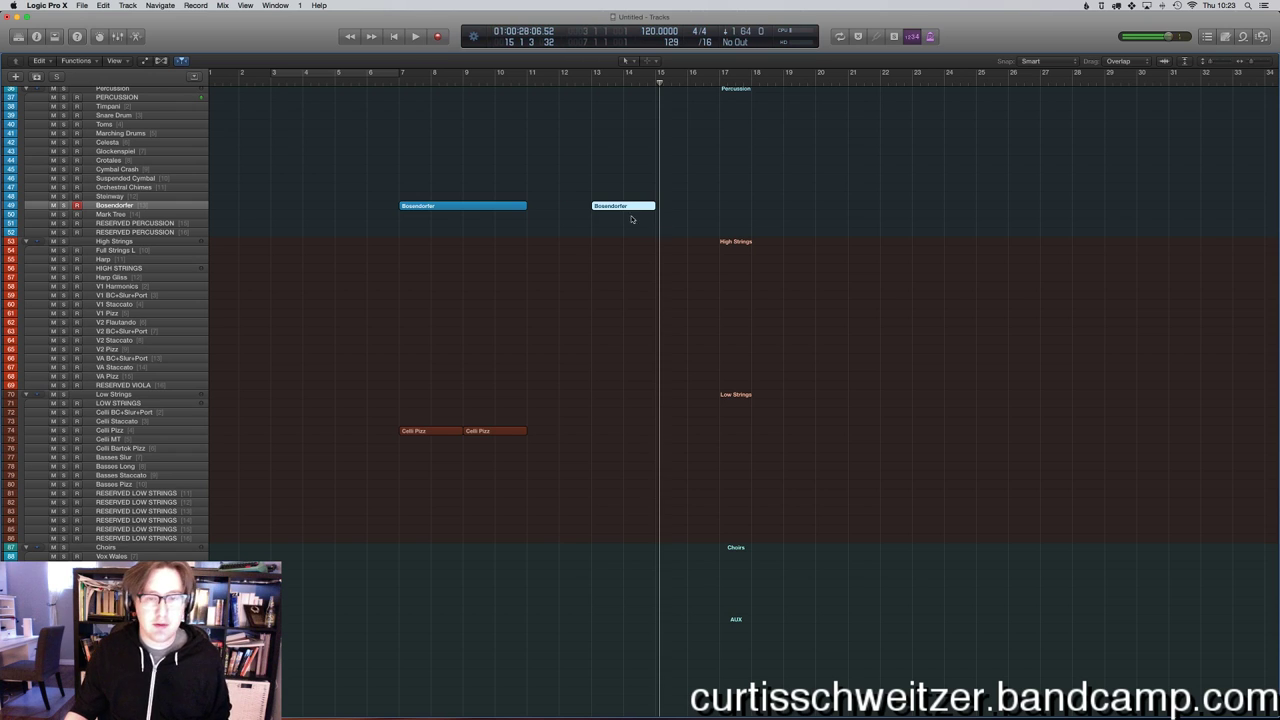
double_click(626, 208)
key("super+a")
left_click(569, 277)
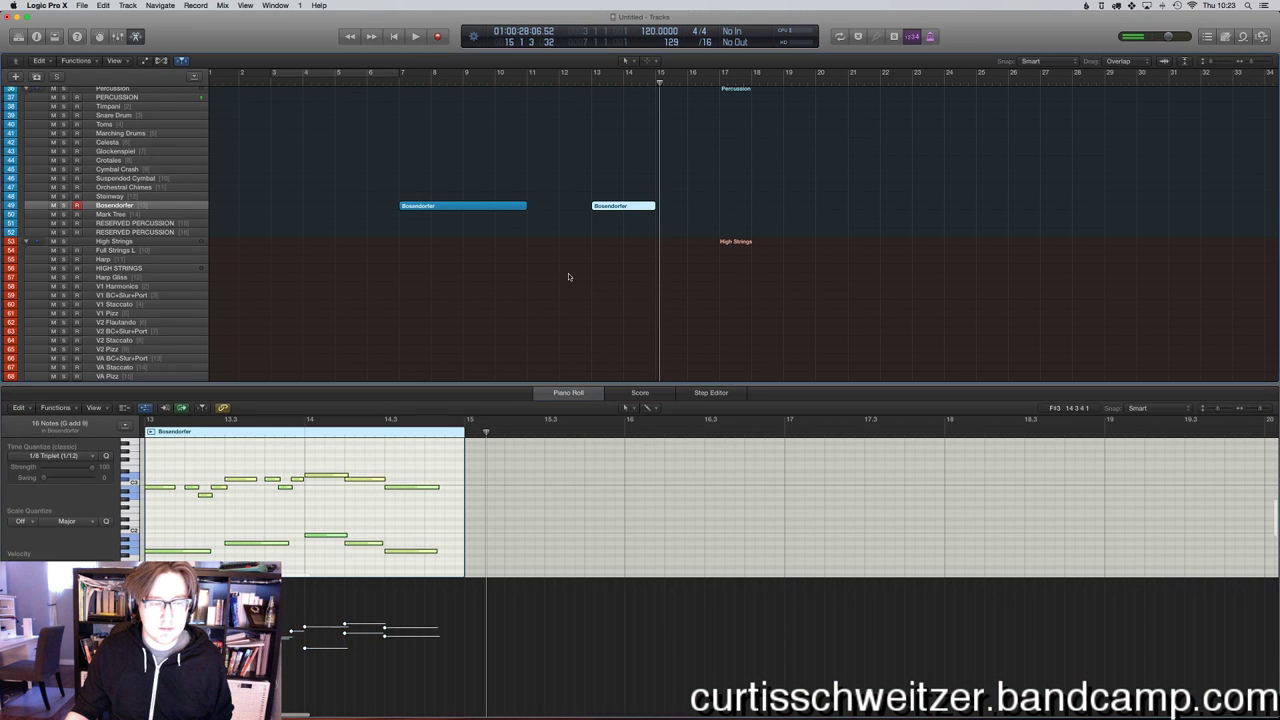
Move the new Bosendorfer region to start at bar 11, directly after the first piano region, and close the Piano Roll.
left_click_drag(628, 206, 564, 207)
left_click(556, 160)
left_click(535, 80)
key("p")
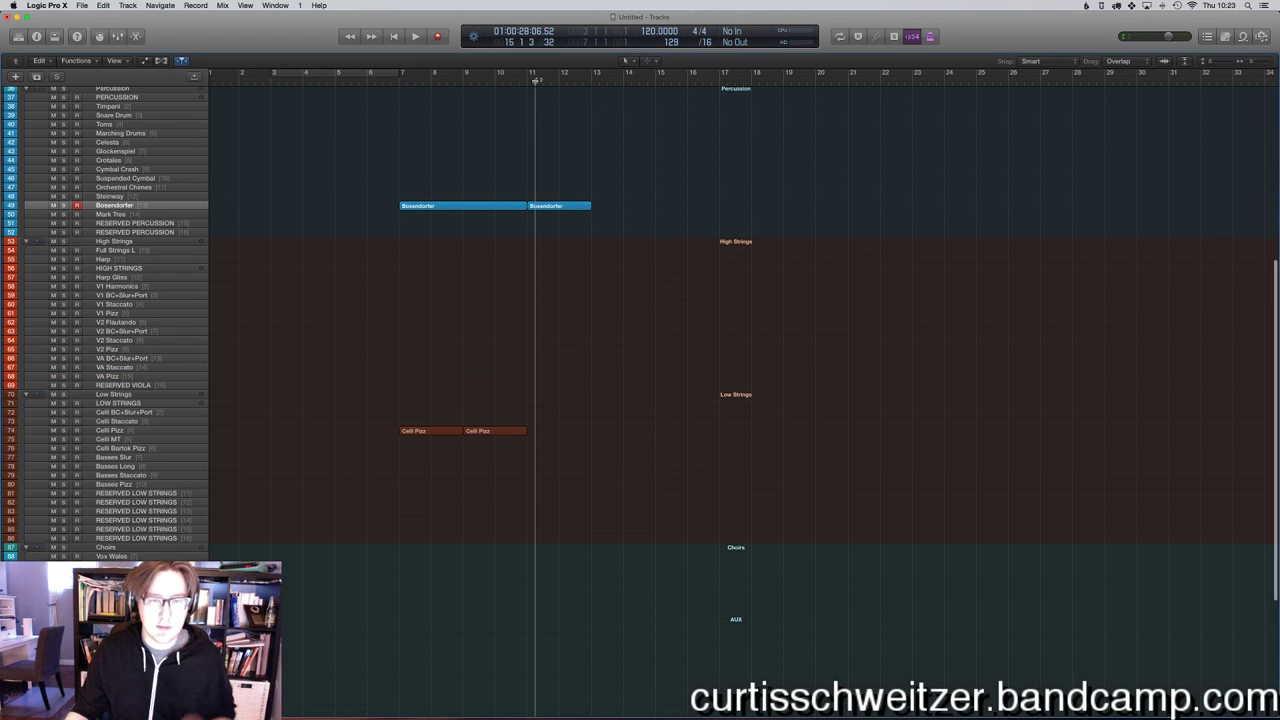
Record a pizzicato cello part on the Celli Pizz track at bars 11–12.
scroll(615, 352, "down", 3)
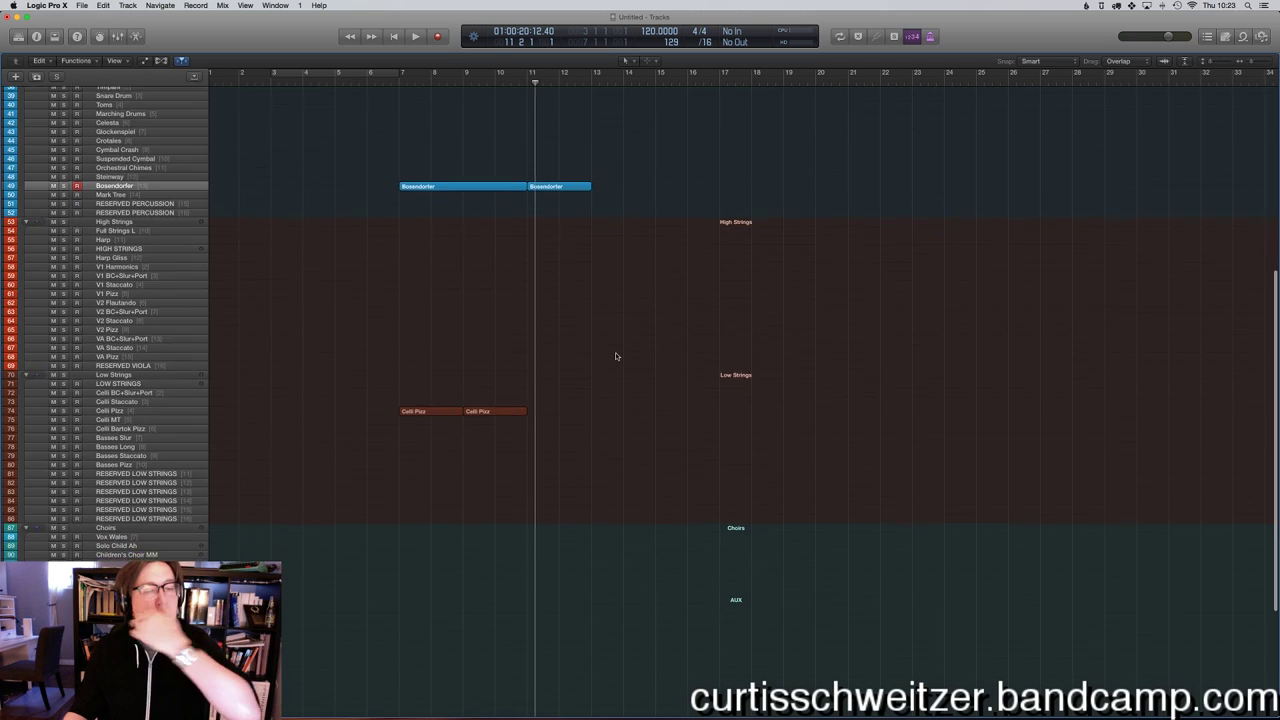
left_click(137, 403)
key("r")
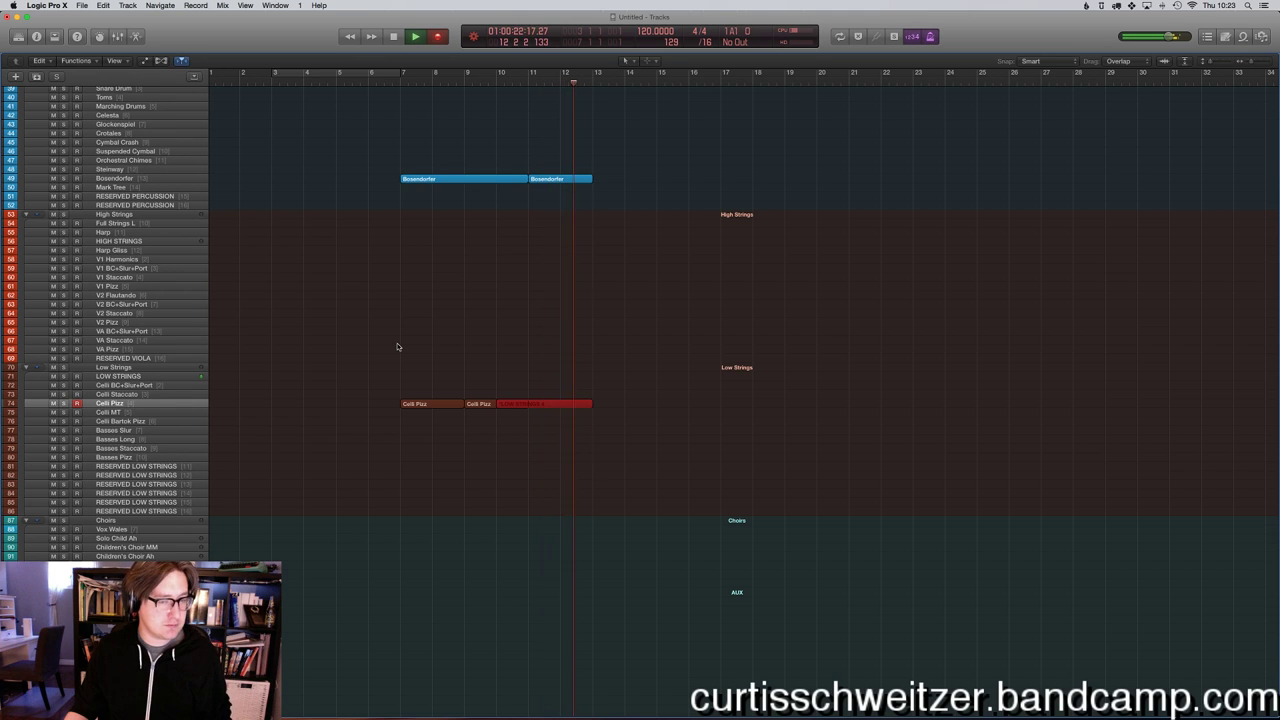
key("space")
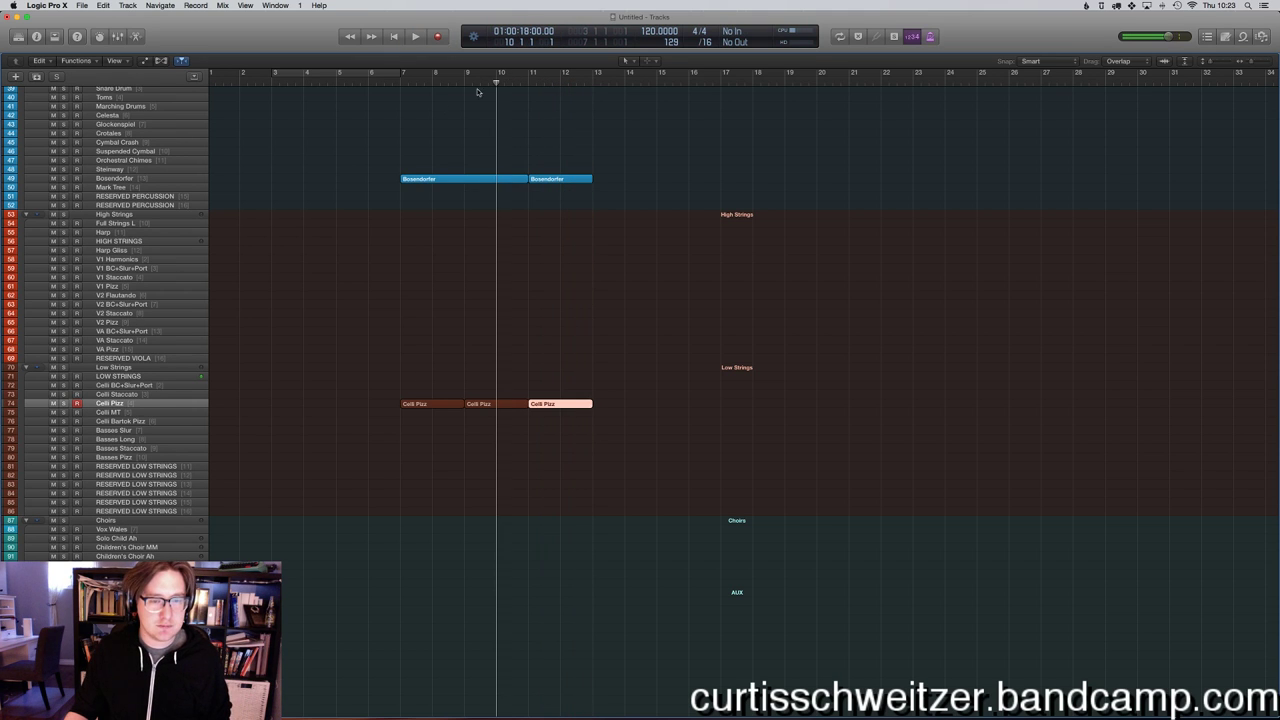
Solo the Low Strings stack and play from bar 10 while checking the new Celli Pizz region's notes in the Piano Roll.
left_click(64, 367)
key("space")
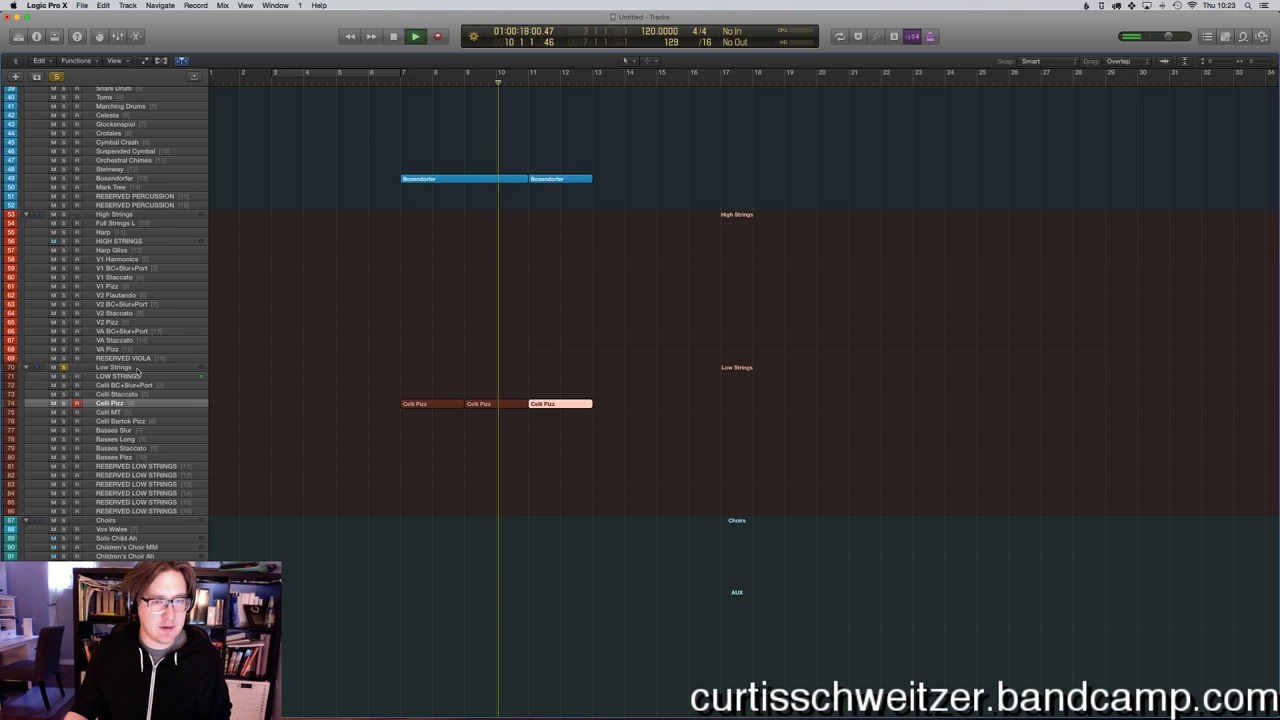
double_click(540, 404)
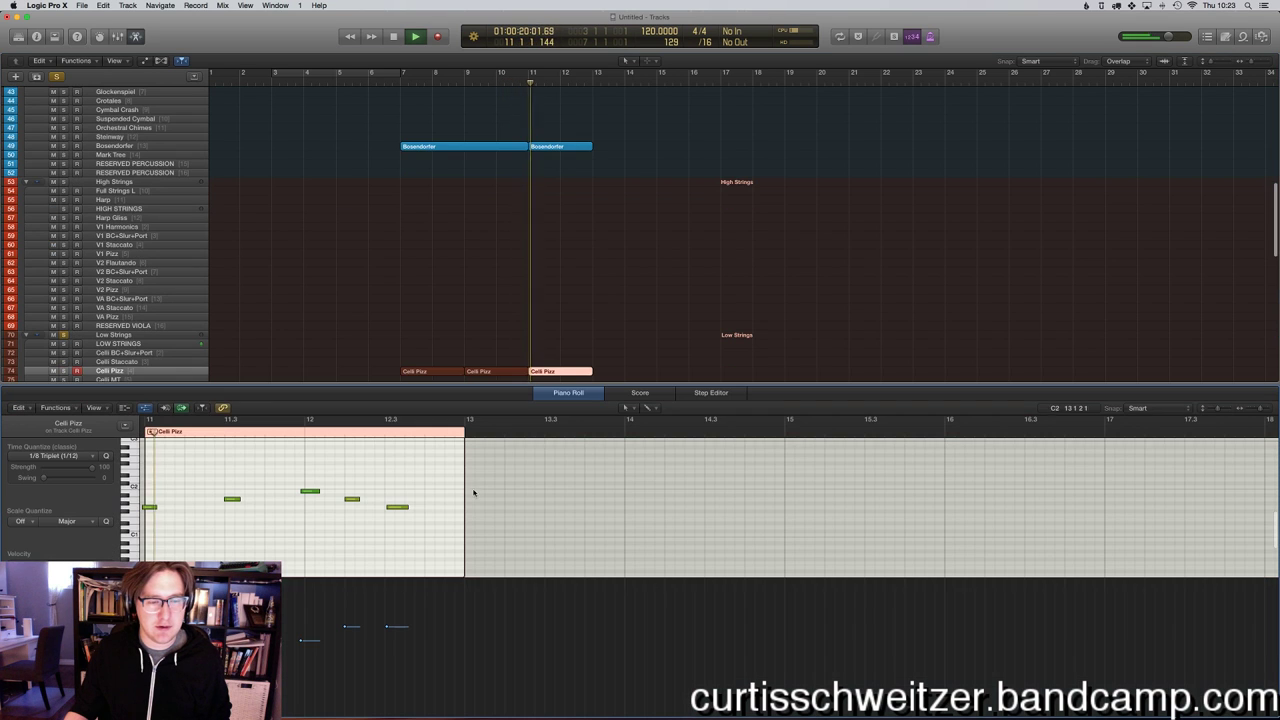
left_click(455, 282)
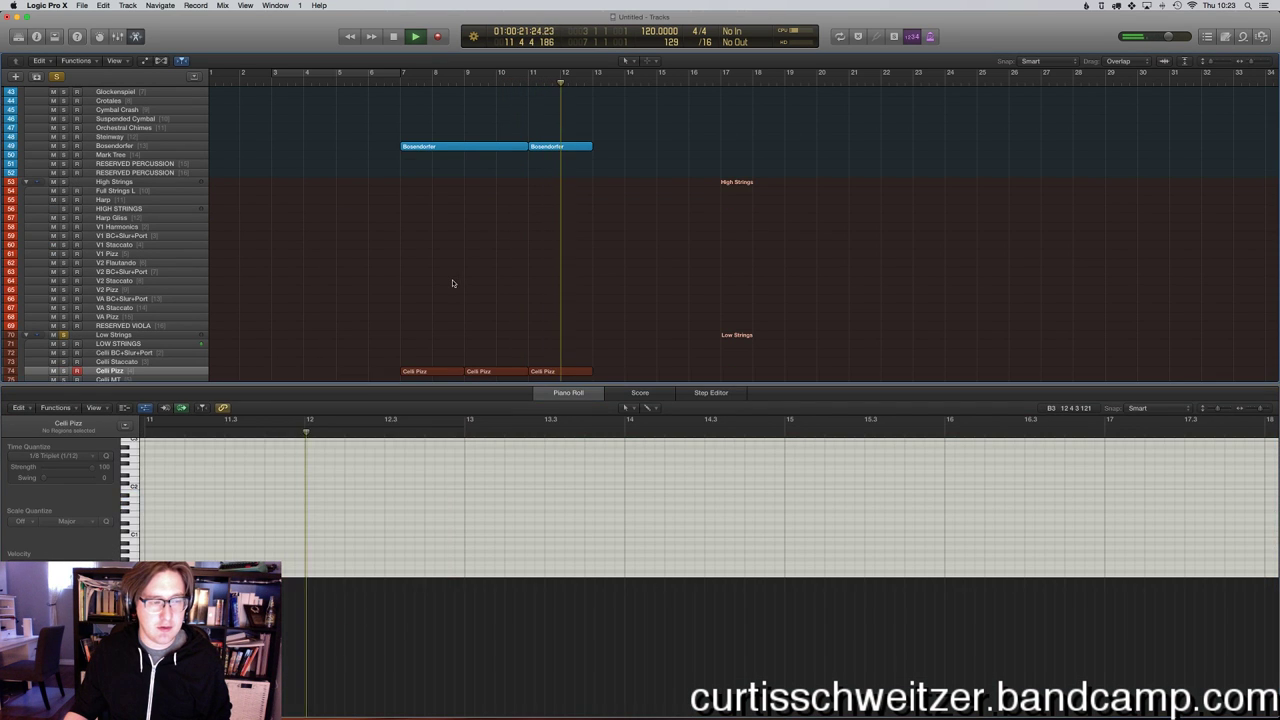
key("e")
key("space")
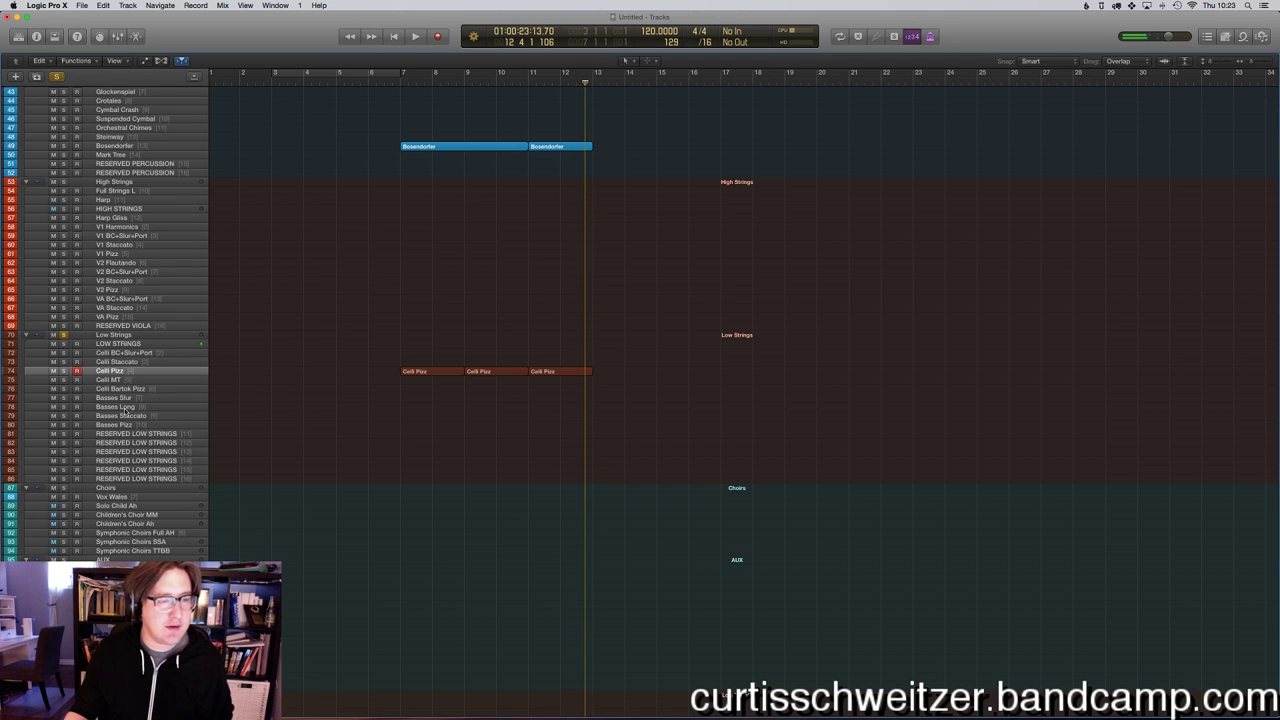
Record a trial pizzicato take on the VA Pizz track from bar 11 and discard it.
left_click(115, 316)
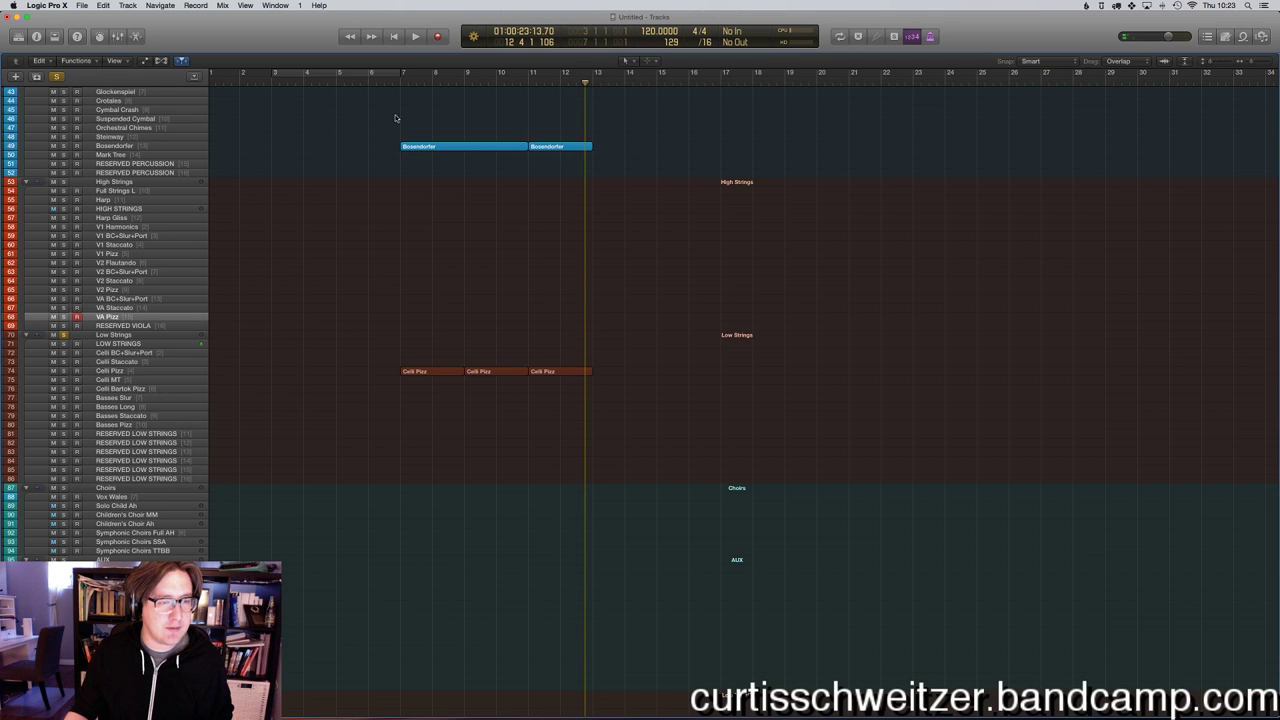
left_click(529, 83)
key("r")
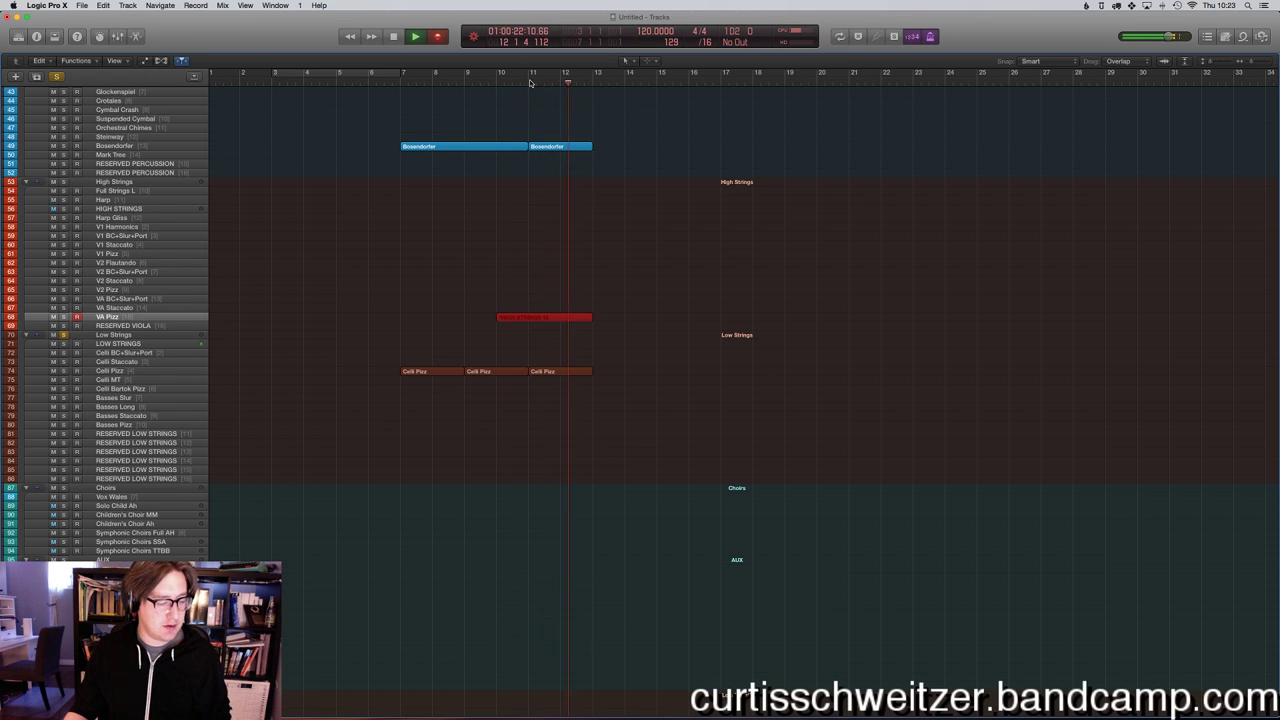
key("space")
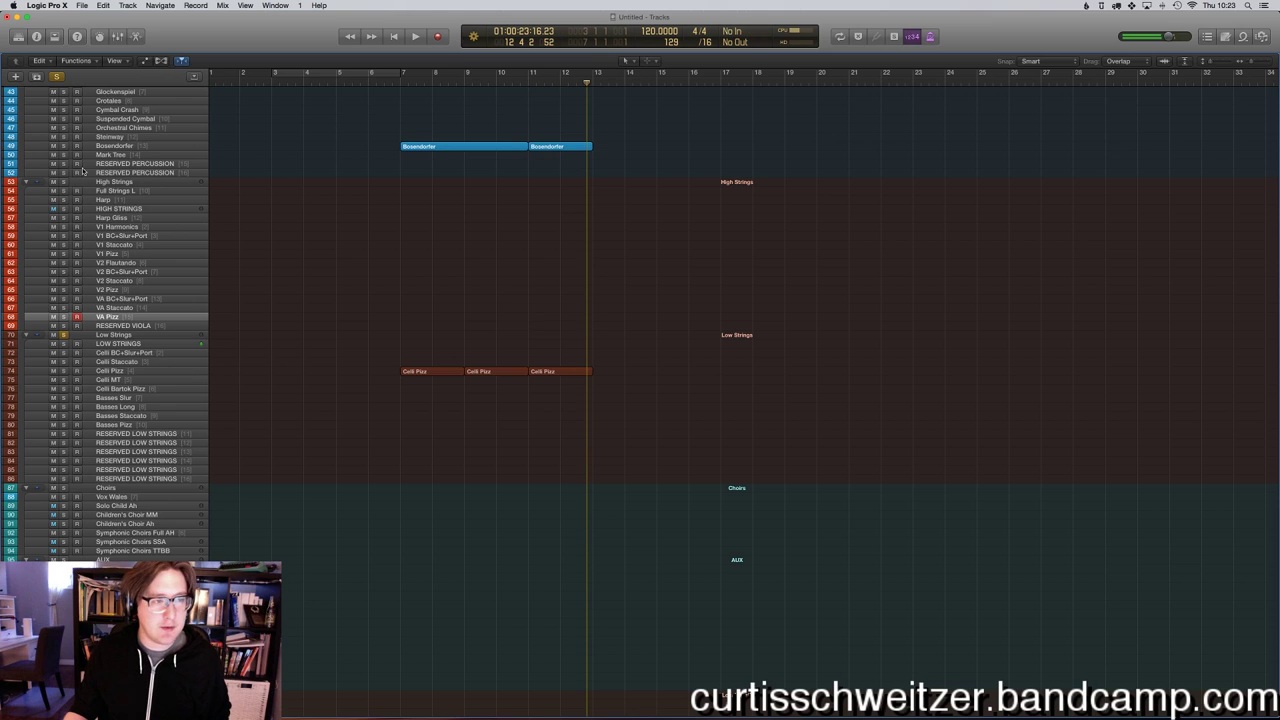
Solo the High Strings stack and record a pizzicato viola part on the VA Pizz track at bars 11–12.
left_click(499, 83)
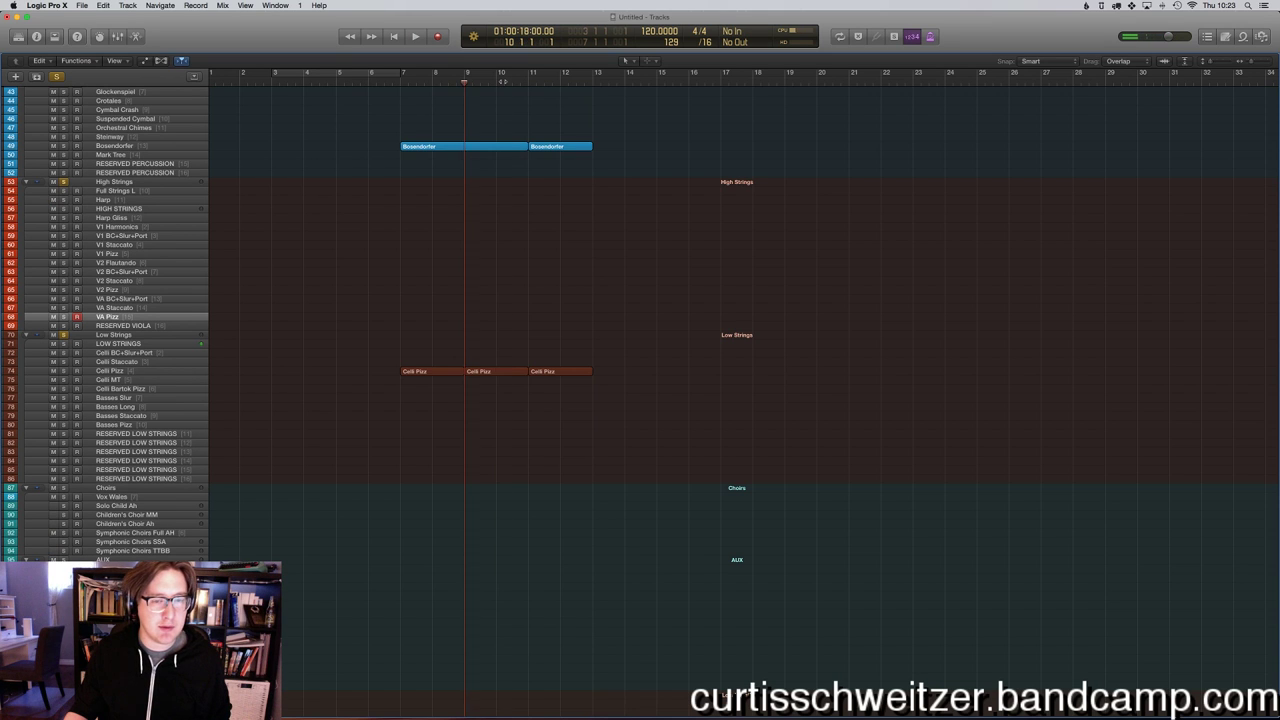
key("space")
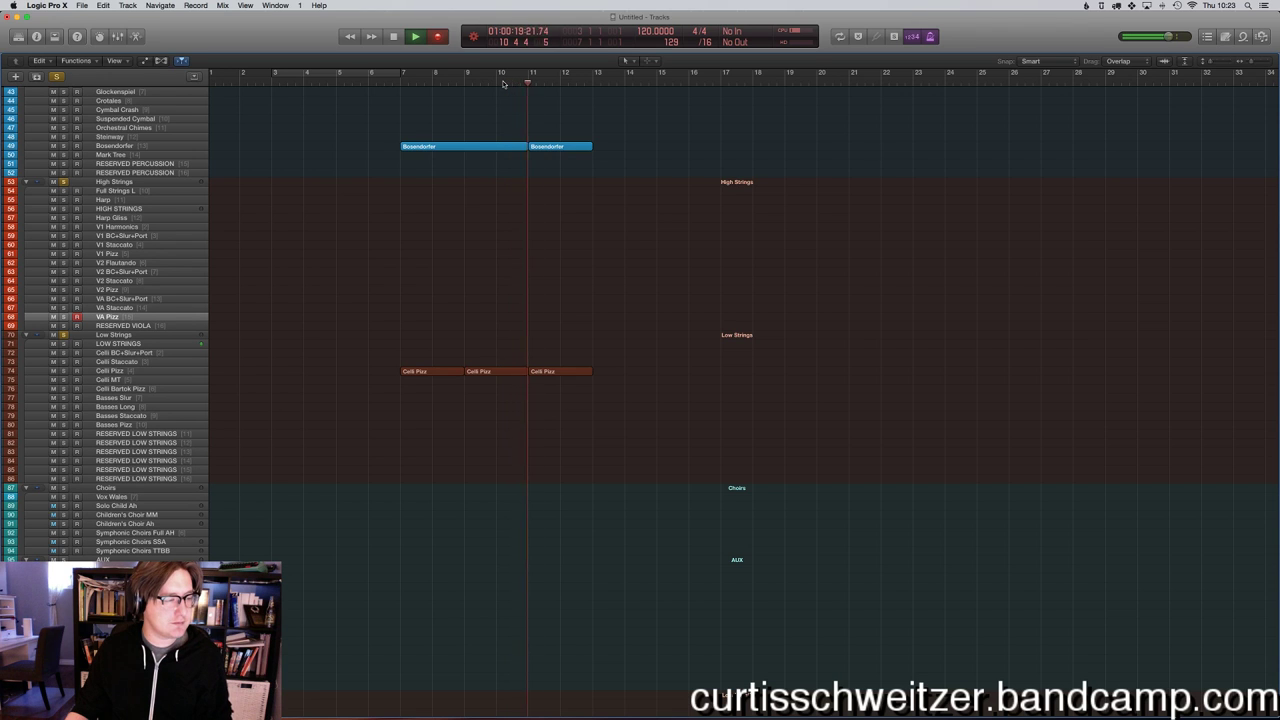
key("r")
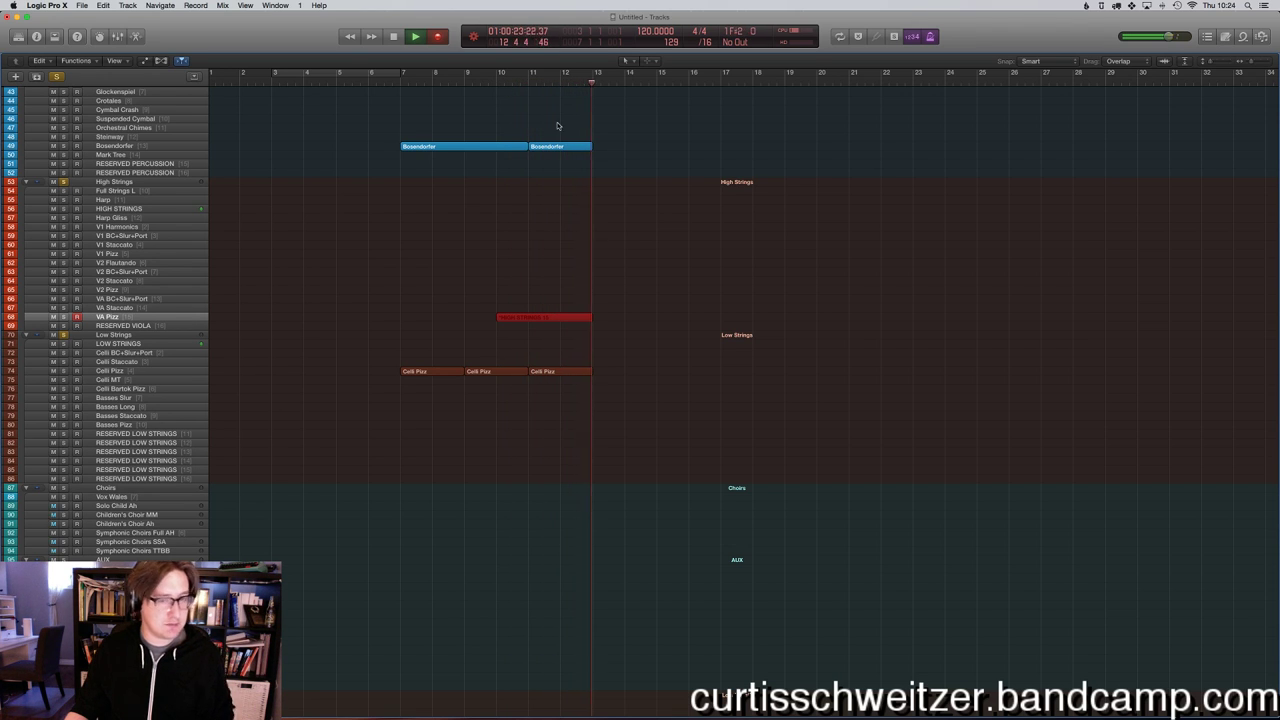
key("space")
Raise the pitch of the last note in the new VA Pizz region and play it back from around bar 11.
double_click(558, 318)
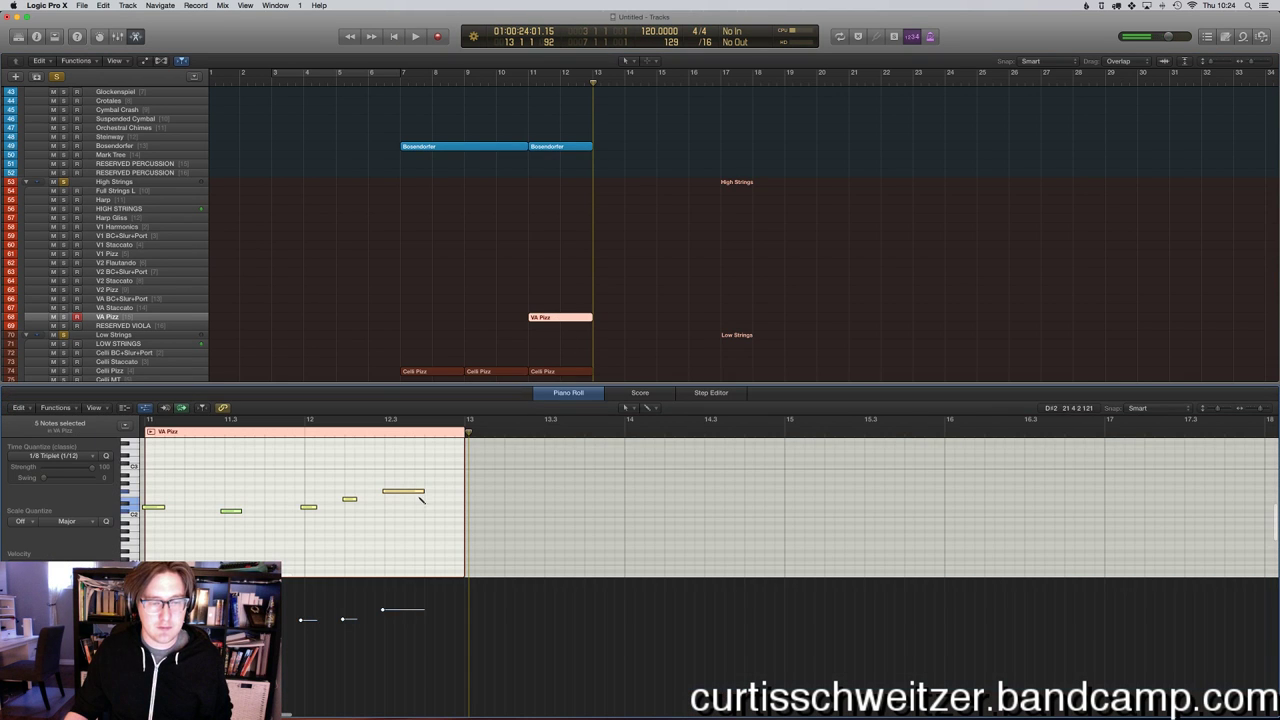
left_click_drag(402, 491, 403, 479)
left_click(520, 79)
key("space")
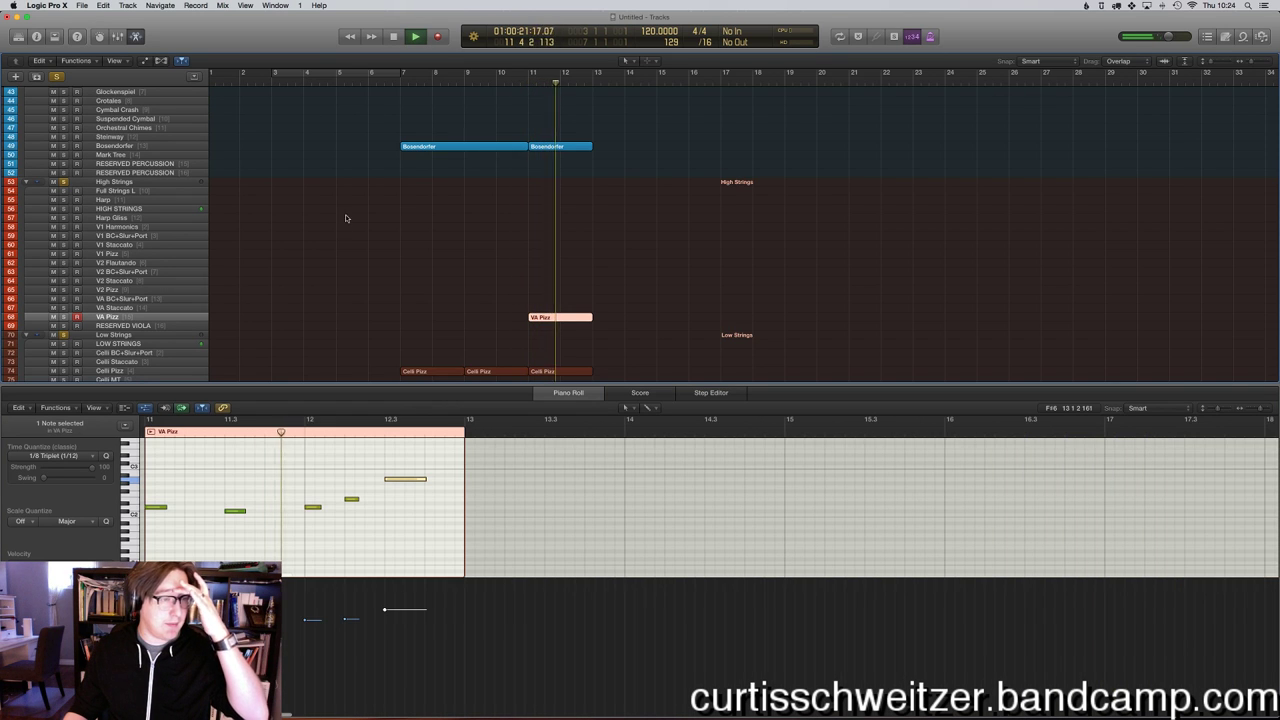
Unsolo the High Strings and Low Strings stacks, play the mix from around bar 11, and check the VA Pizz notes in the Piano Roll.
left_click(62, 183)
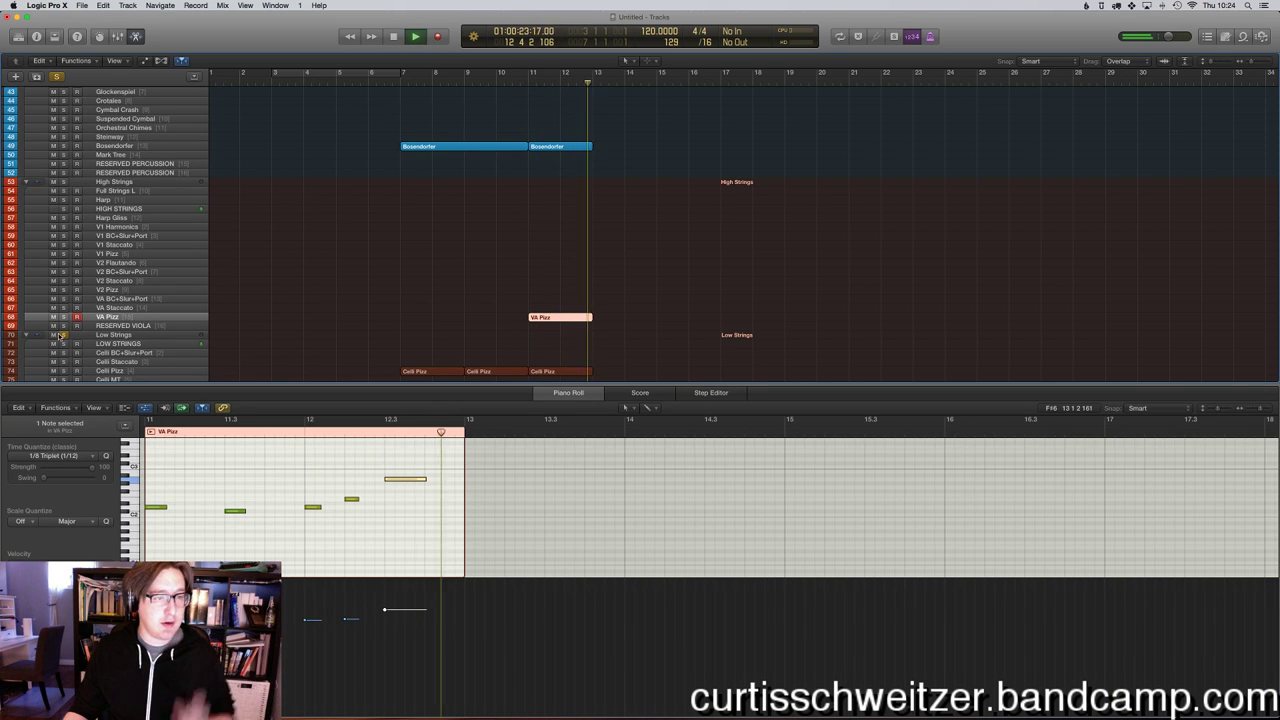
left_click(521, 81)
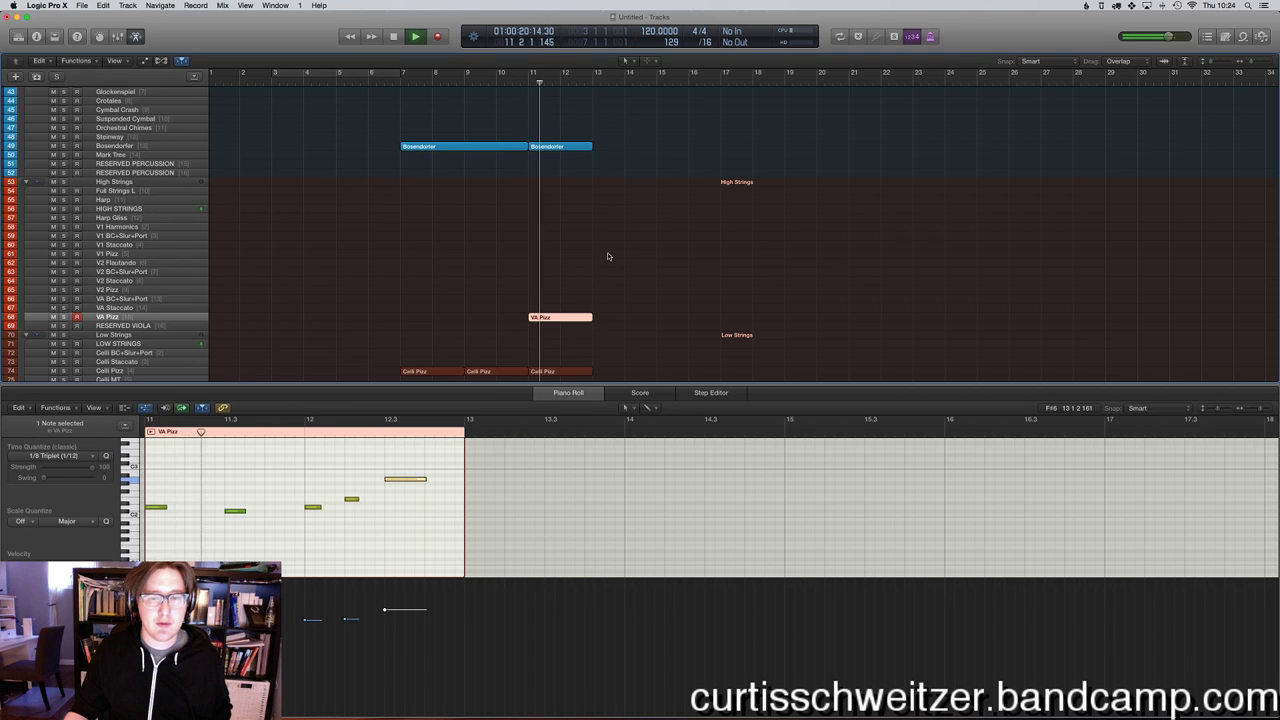
left_click(607, 257)
key("p")
scroll(606, 257, "down", 5)
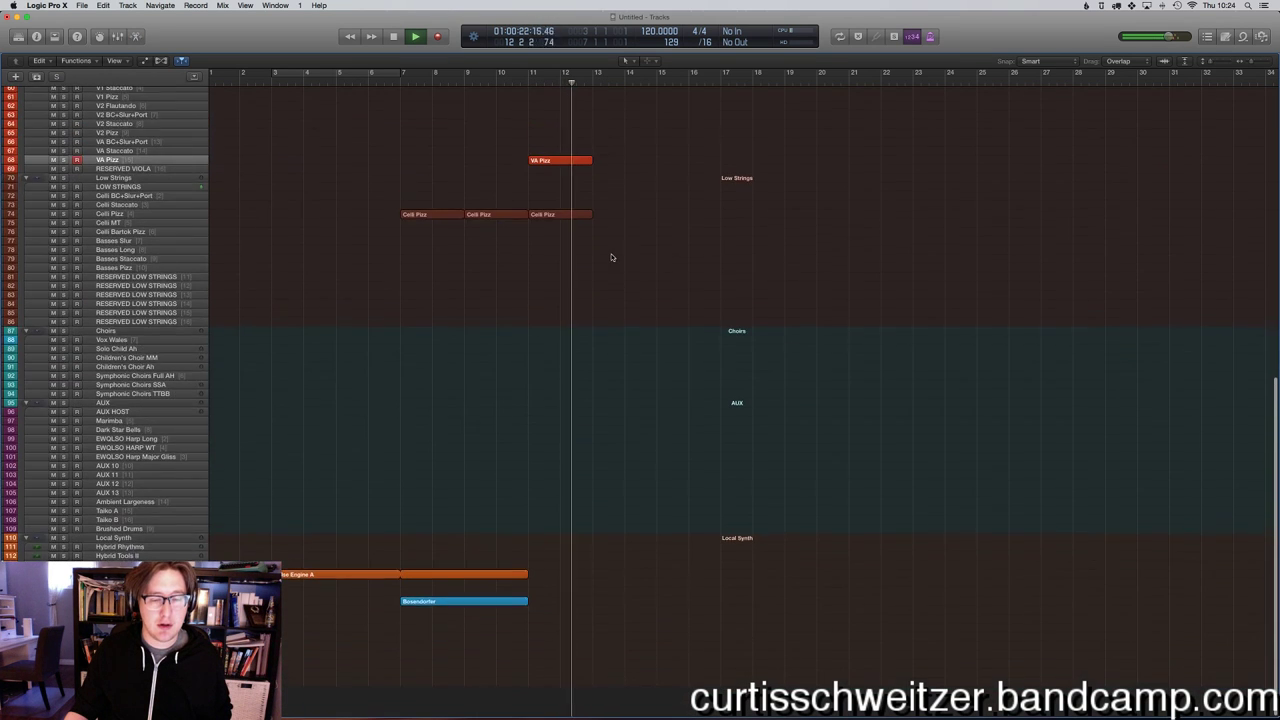
key("space")
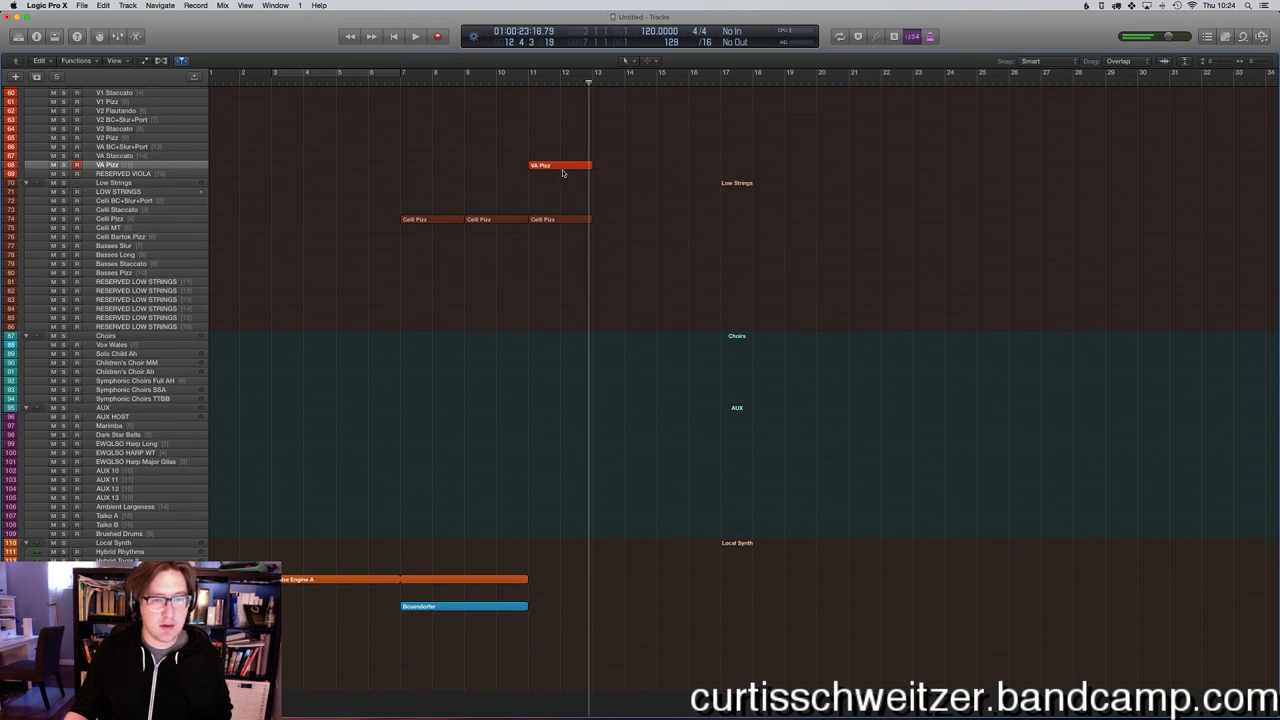
double_click(563, 166)
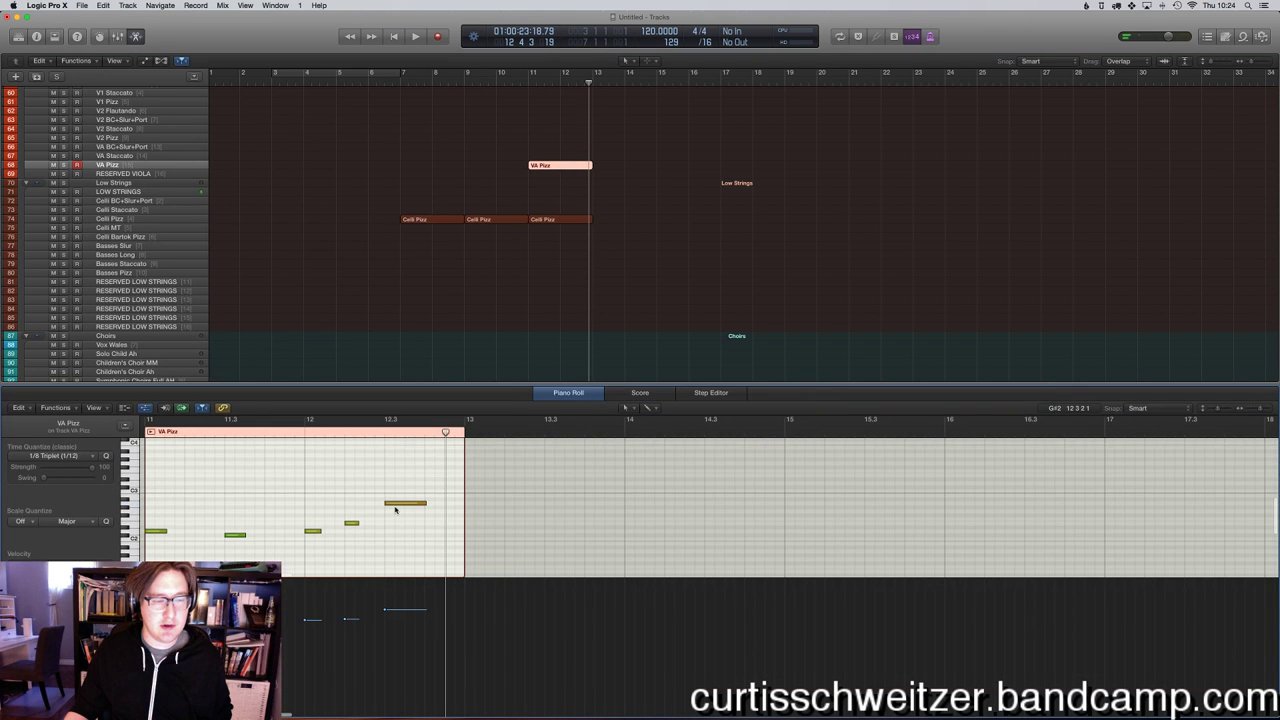
key("e")
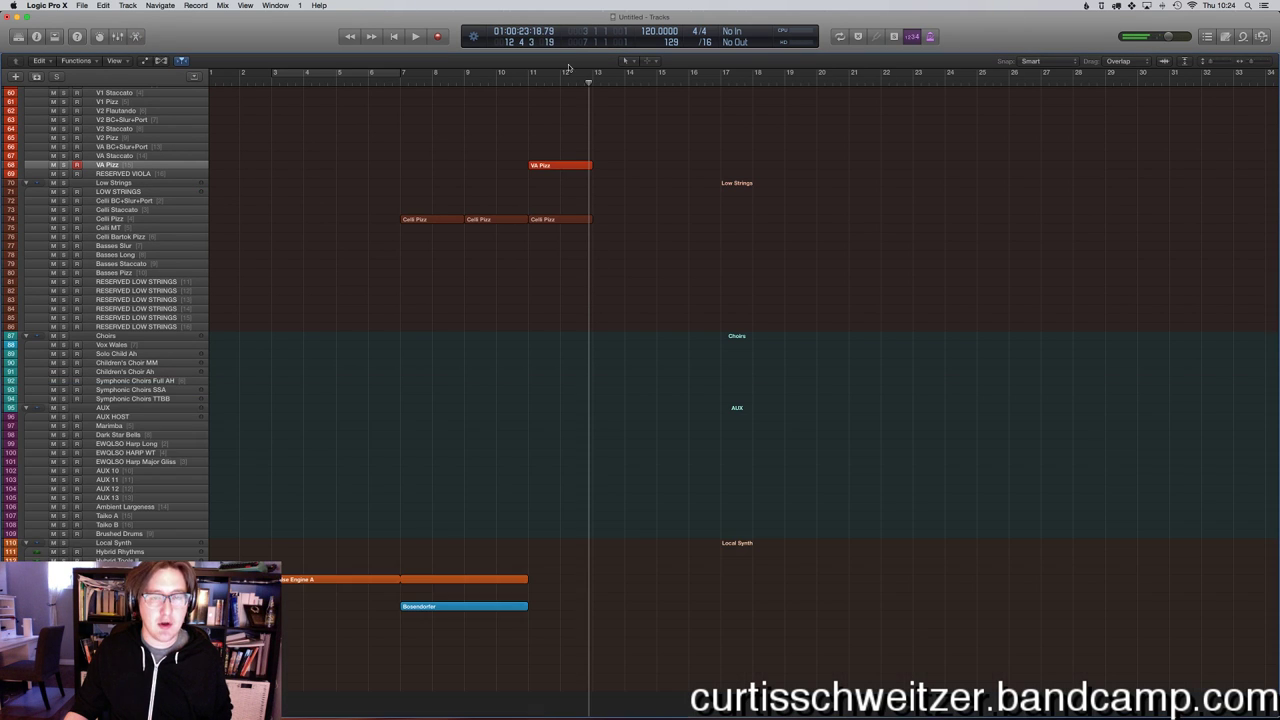
Record a trial part on the Pulse Engine A track at bars 11–12 and discard it.
left_click(543, 74)
left_click(150, 579)
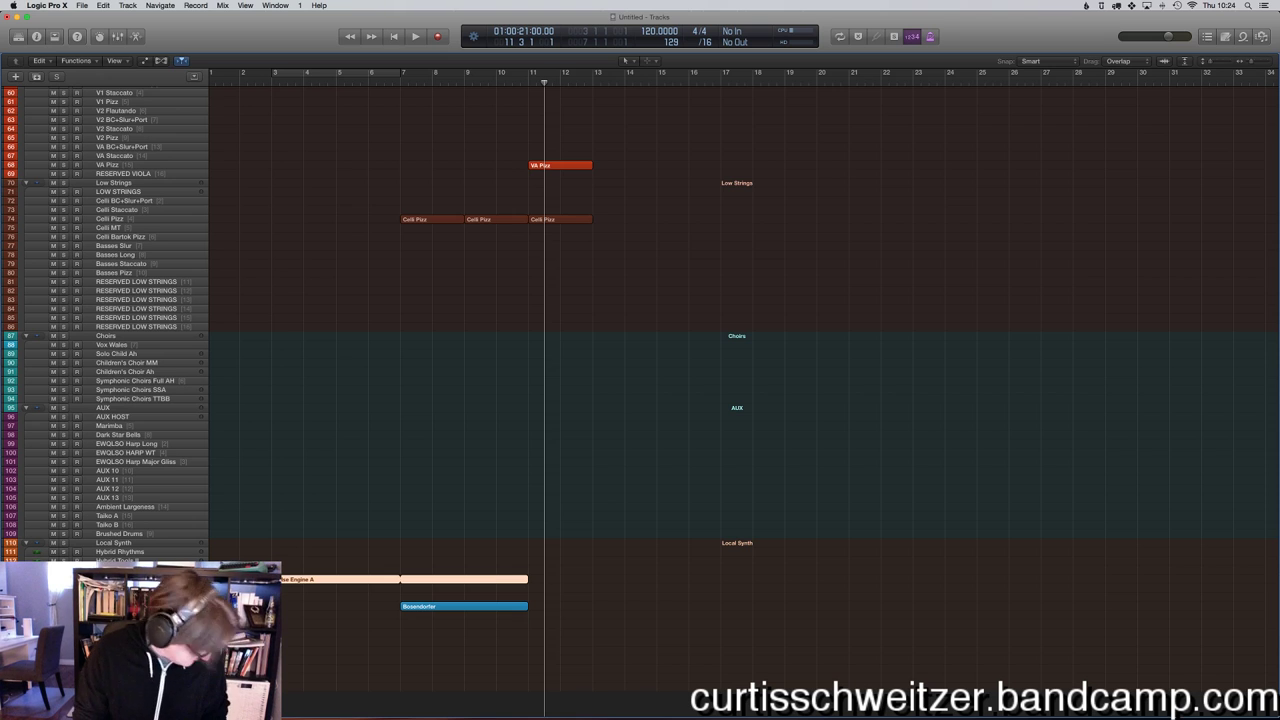
key("space")
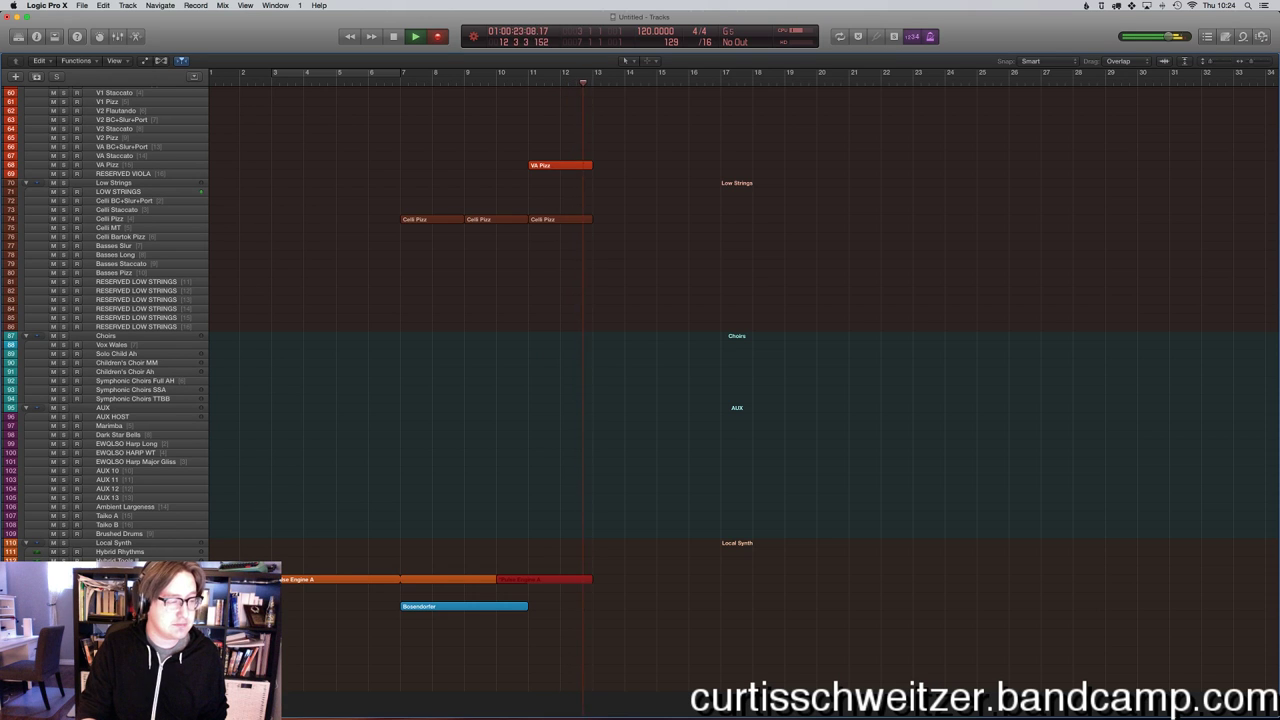
key("space")
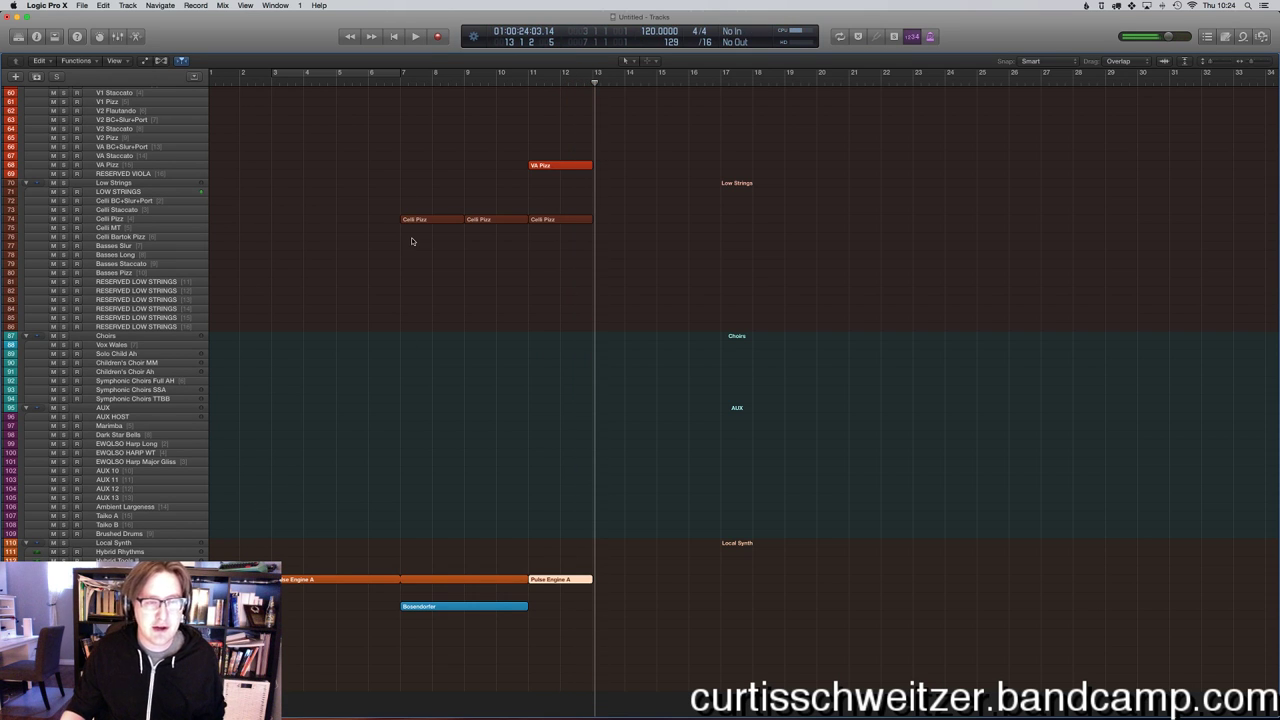
Play from just before bar 7 and convert the Pulse Engine A loop at bars 7–10 into a separate region.
double_click(386, 83)
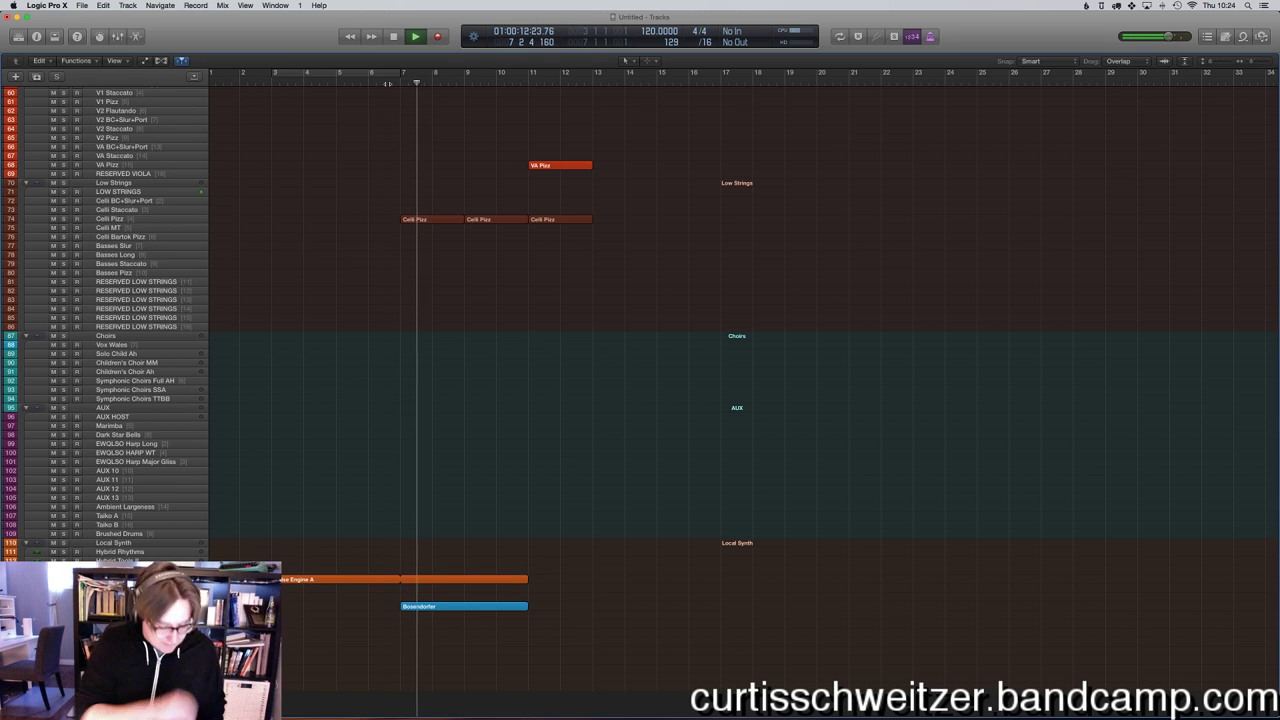
key("super+a")
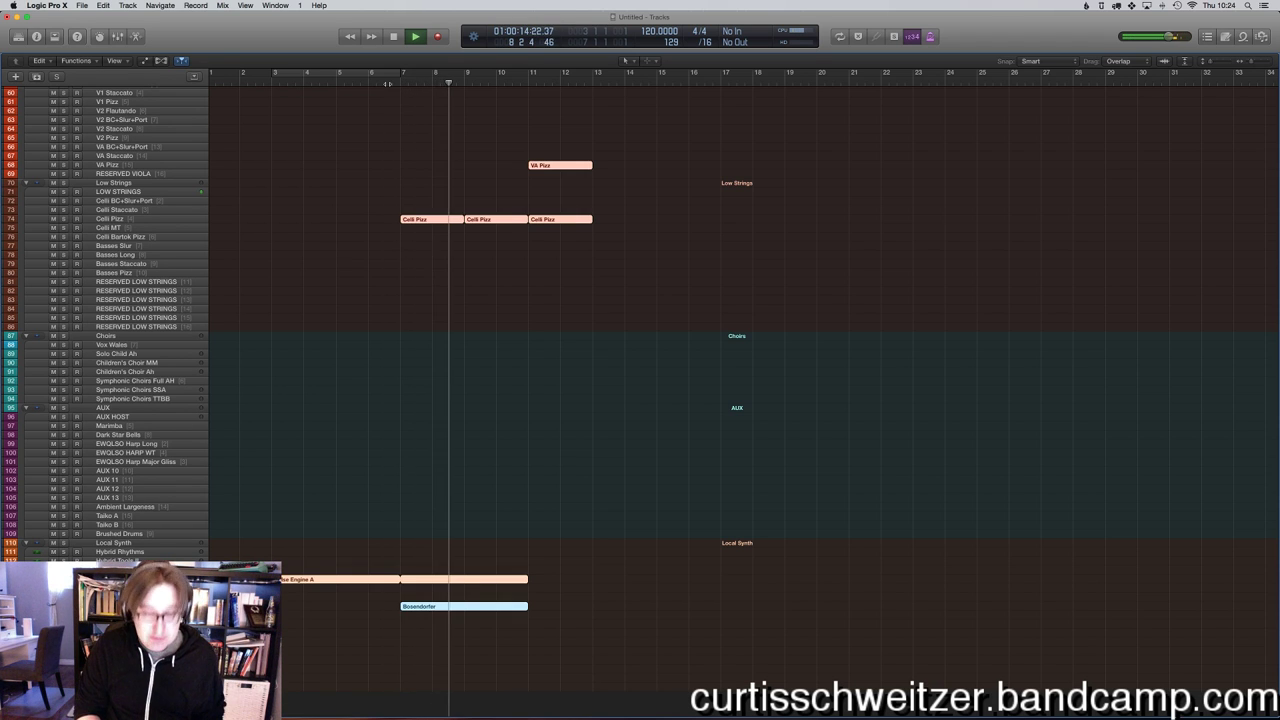
left_click(603, 250)
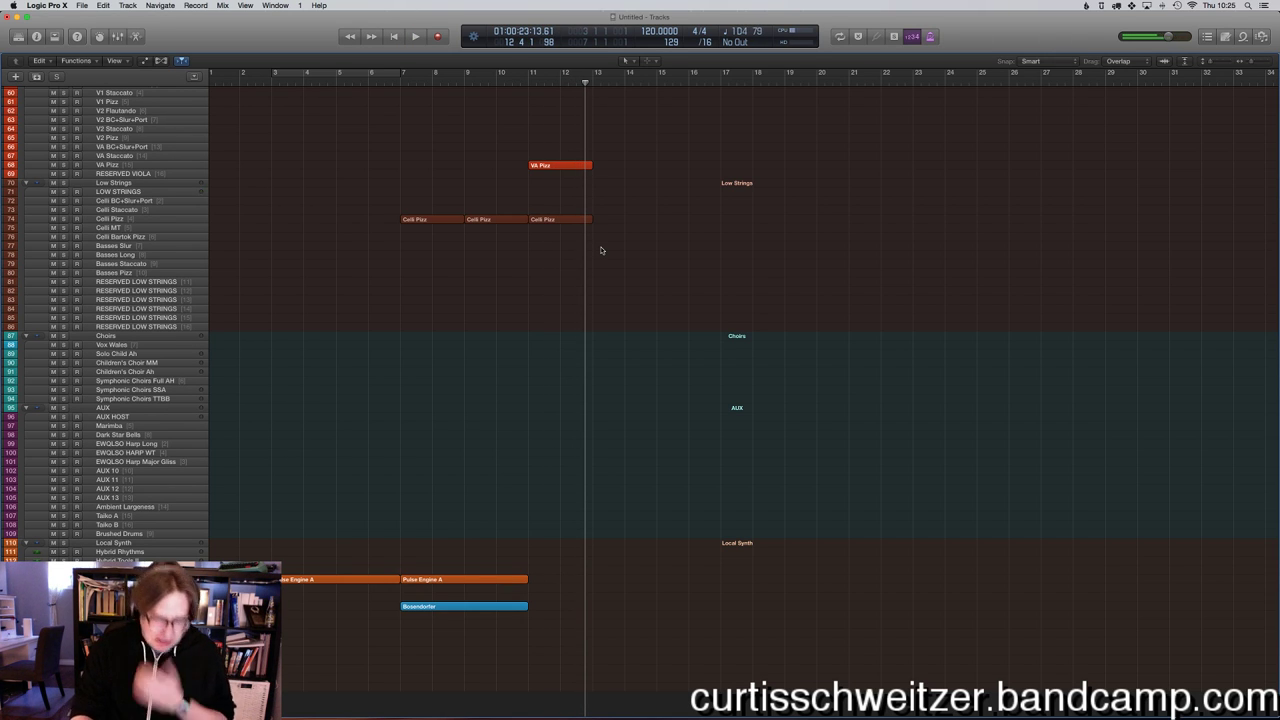
Record a new Pulse Engine A part at bars 11–12.
left_click(530, 80)
key("space")
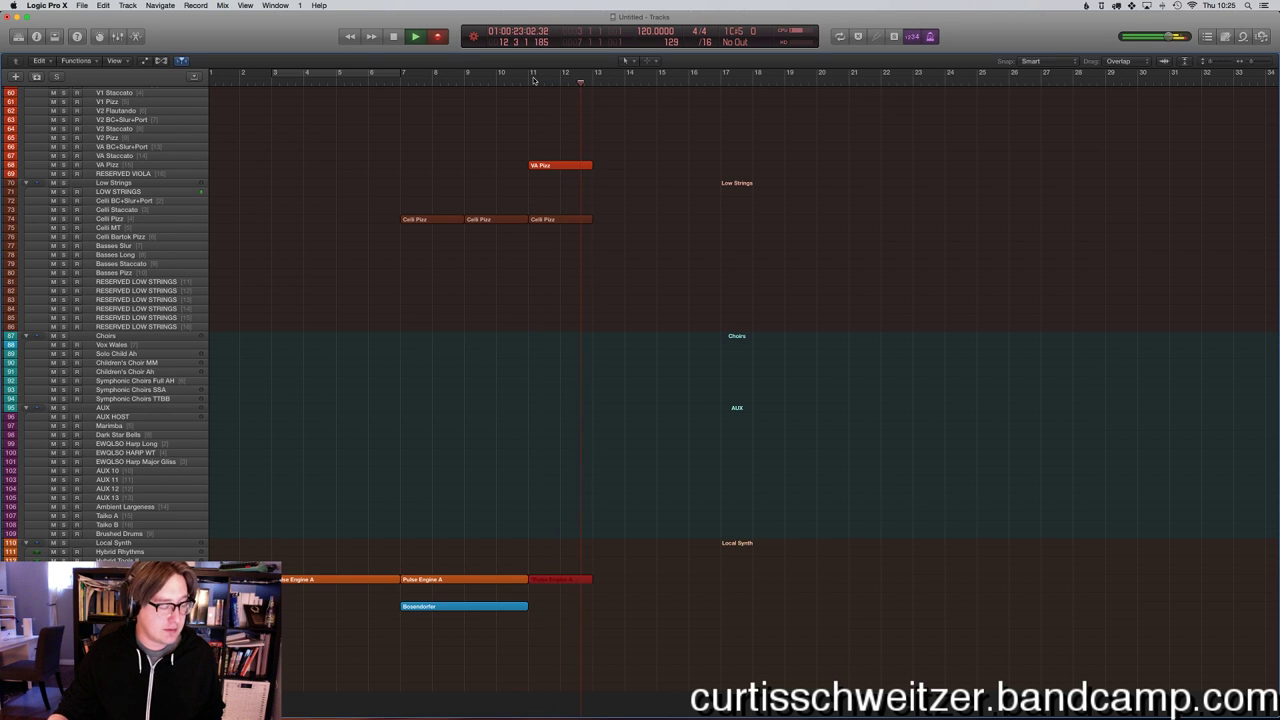
key("space")
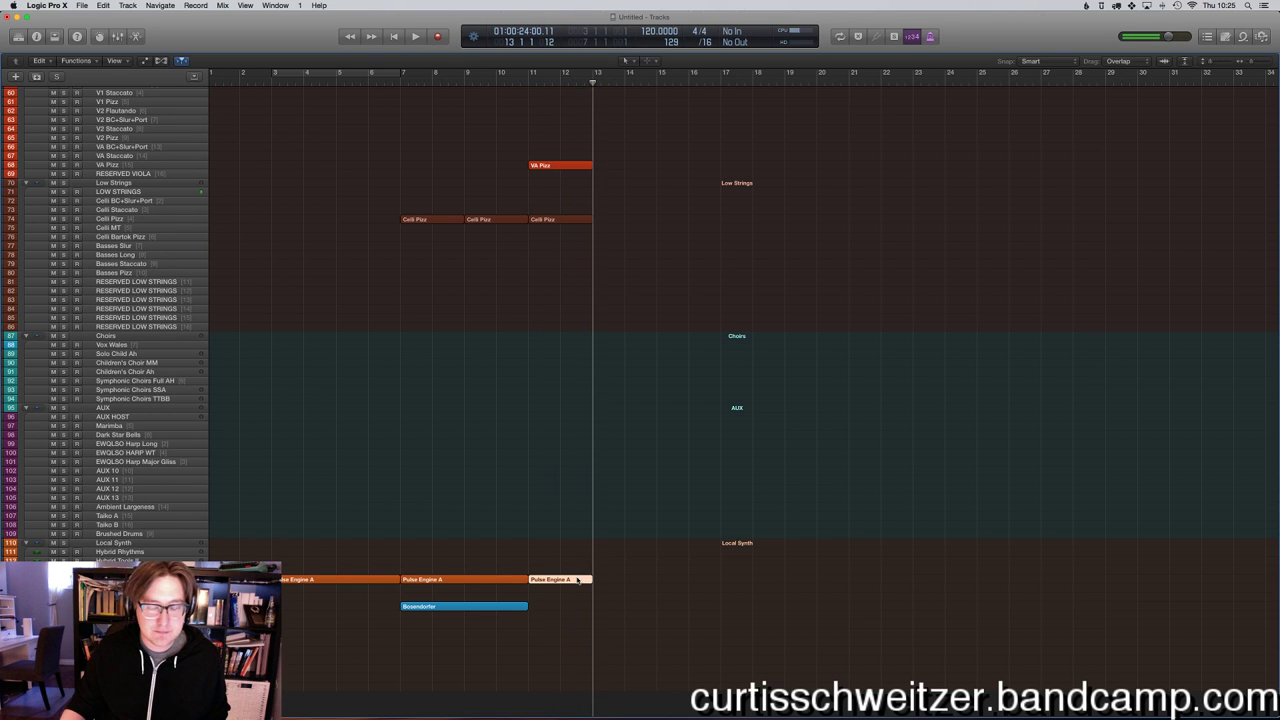
Lower the velocity of all notes in the new Pulse Engine A region at bars 11–12.
double_click(577, 580)
key("super+a")
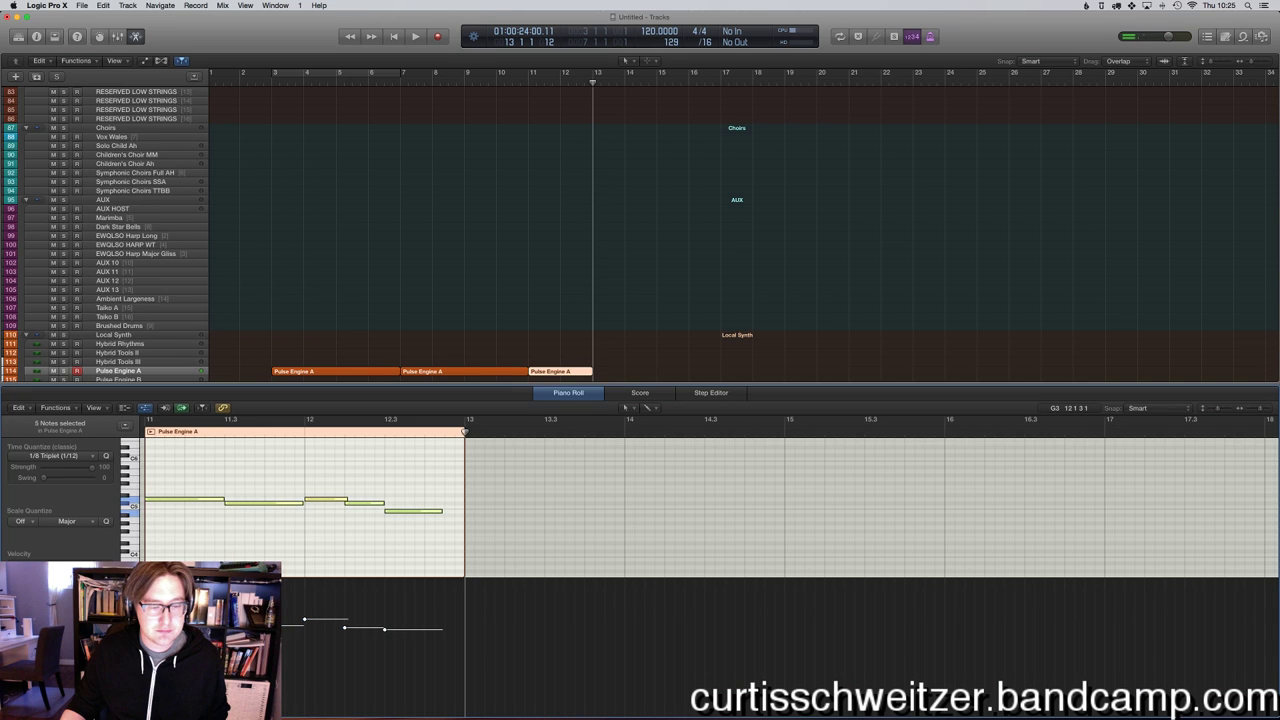
left_click_drag(304, 617, 304, 685)
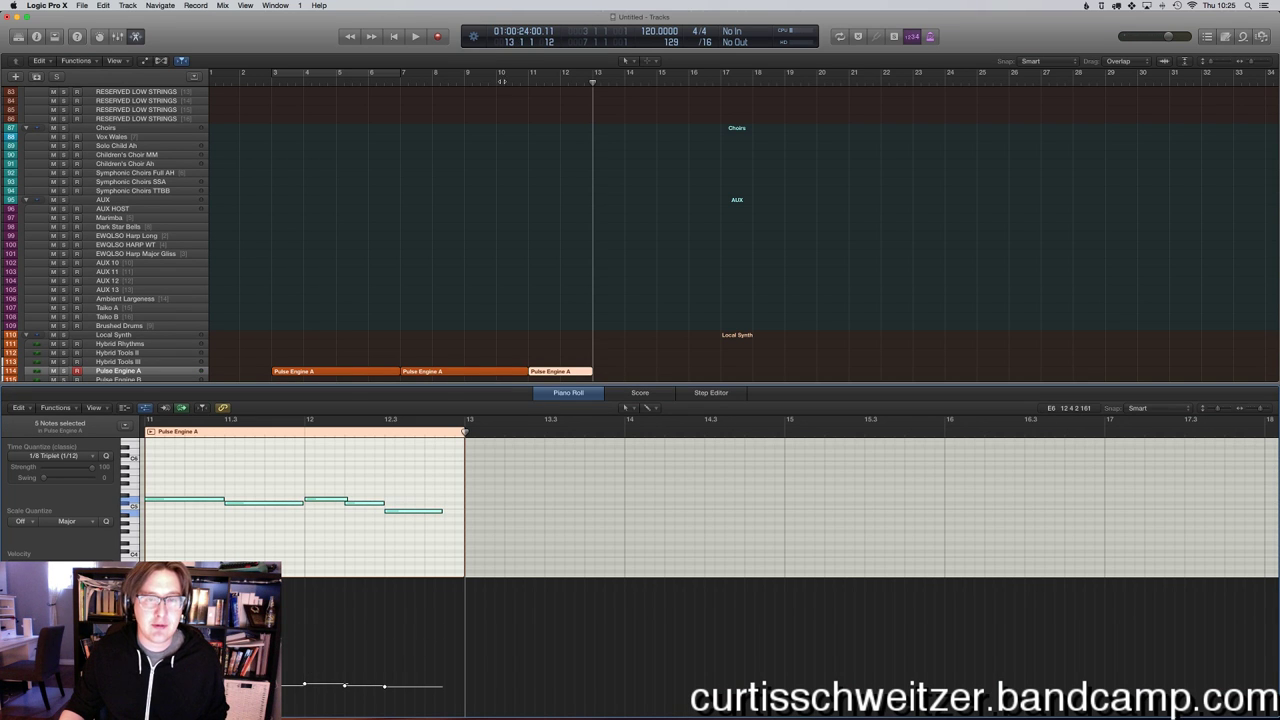
Close the Piano Roll and play the full arrangement from bar 10.
key("space")
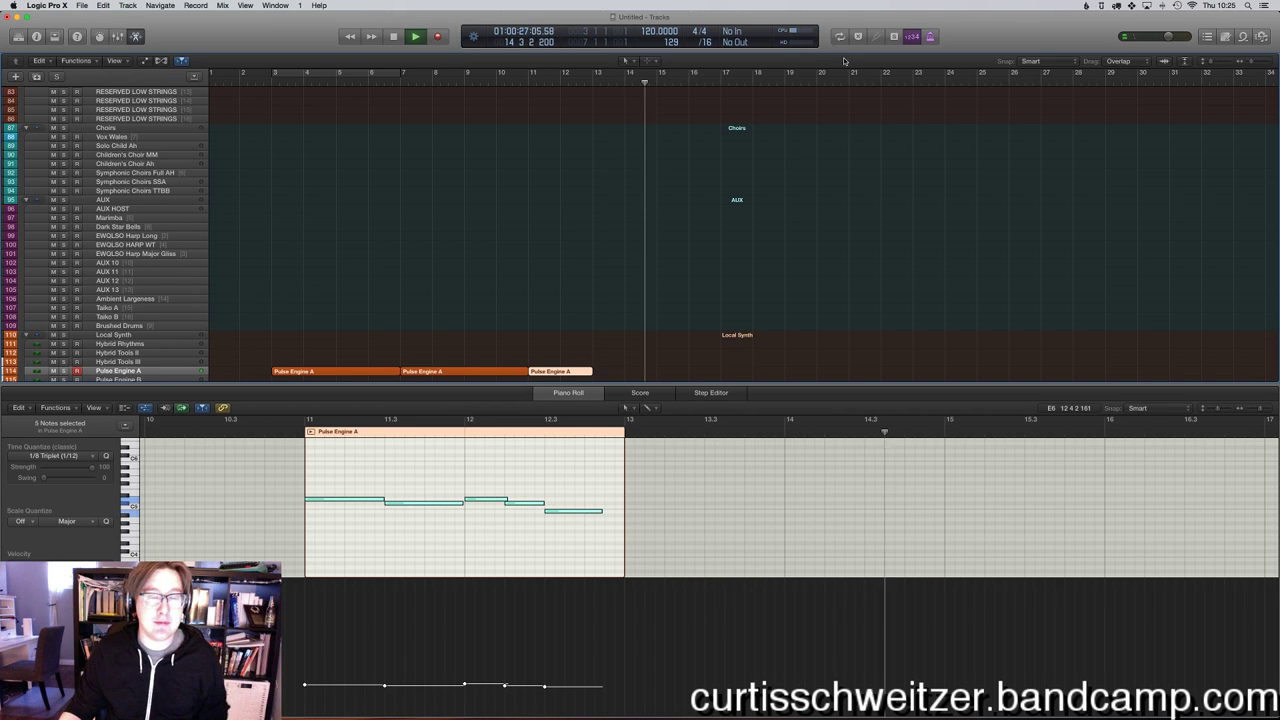
left_click(534, 198)
key("e")
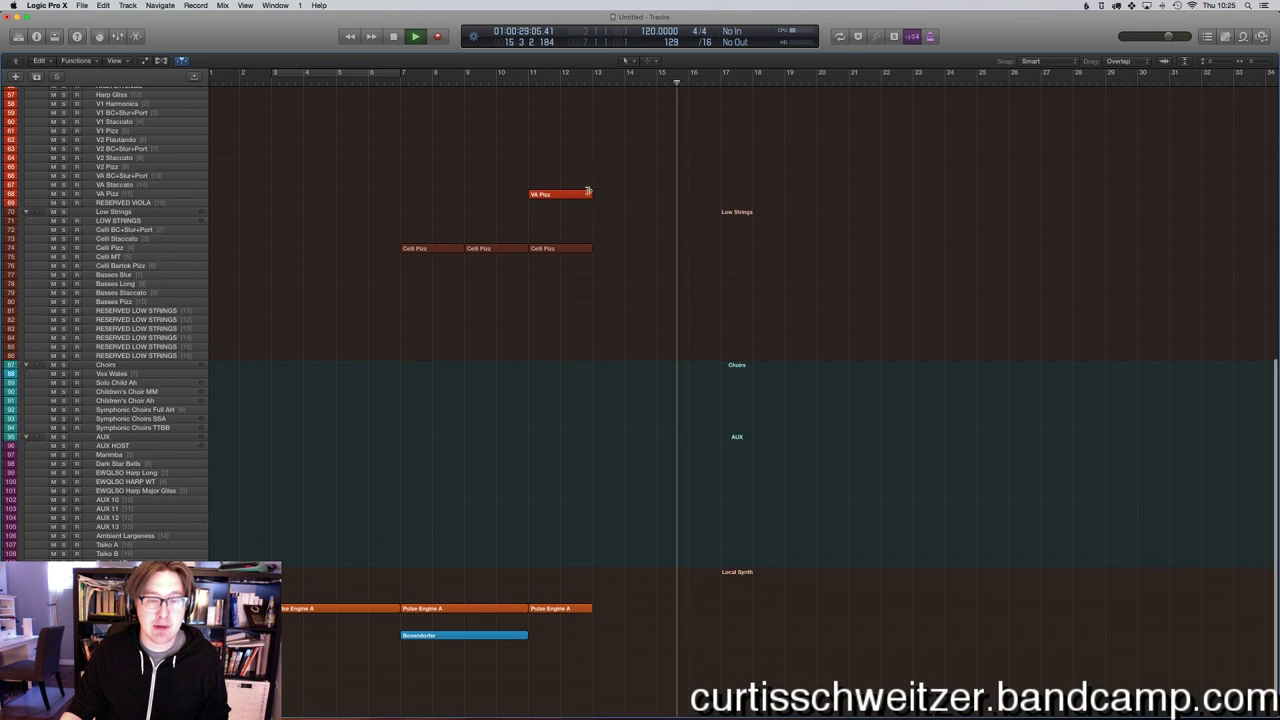
left_click(503, 78)
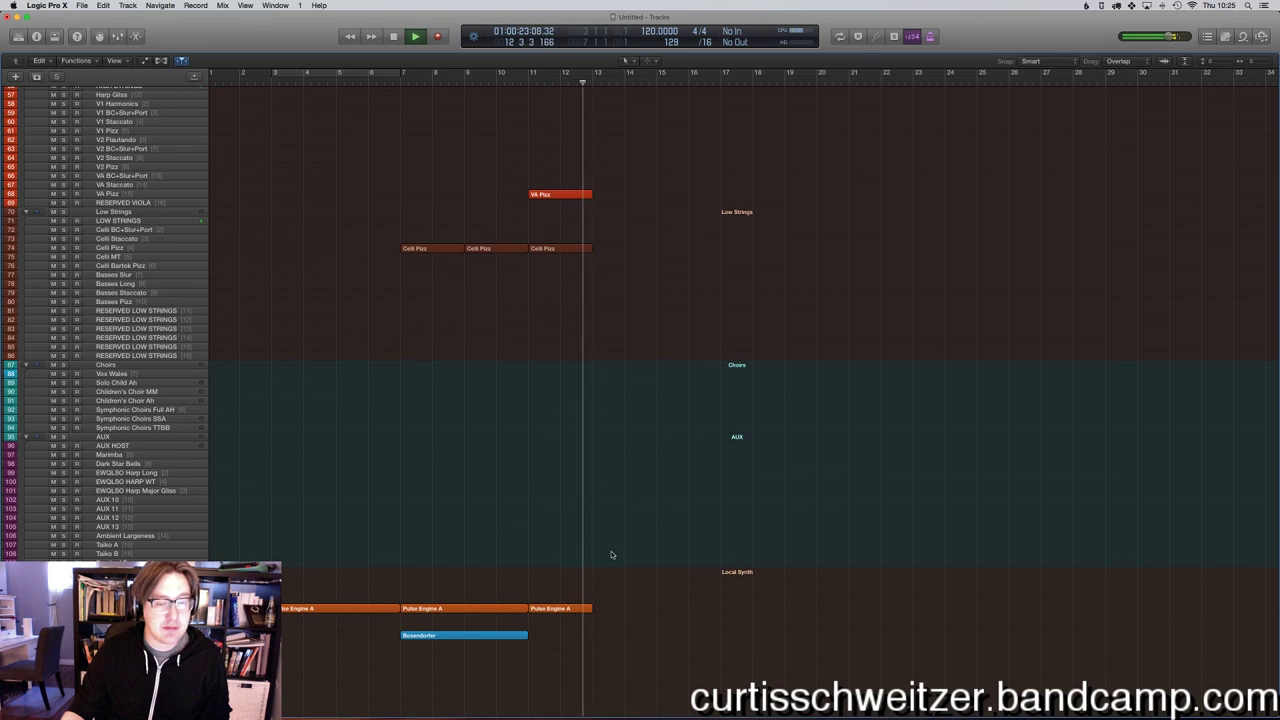
key("space")
Delete the Bosendorfer, VA Pizz, Celli Pizz and Pulse Engine A regions at bars 11–12 and play from bar 7.
scroll(628, 447, "up", 3)
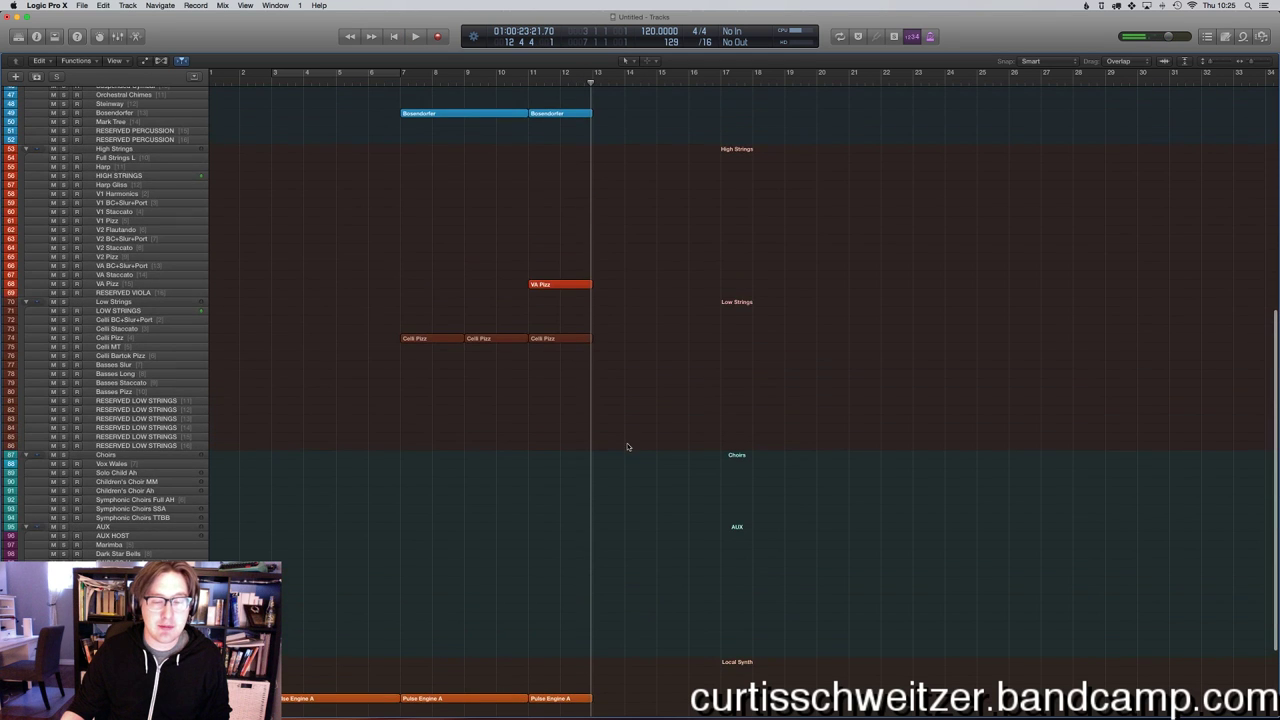
left_click_drag(549, 716, 551, 117)
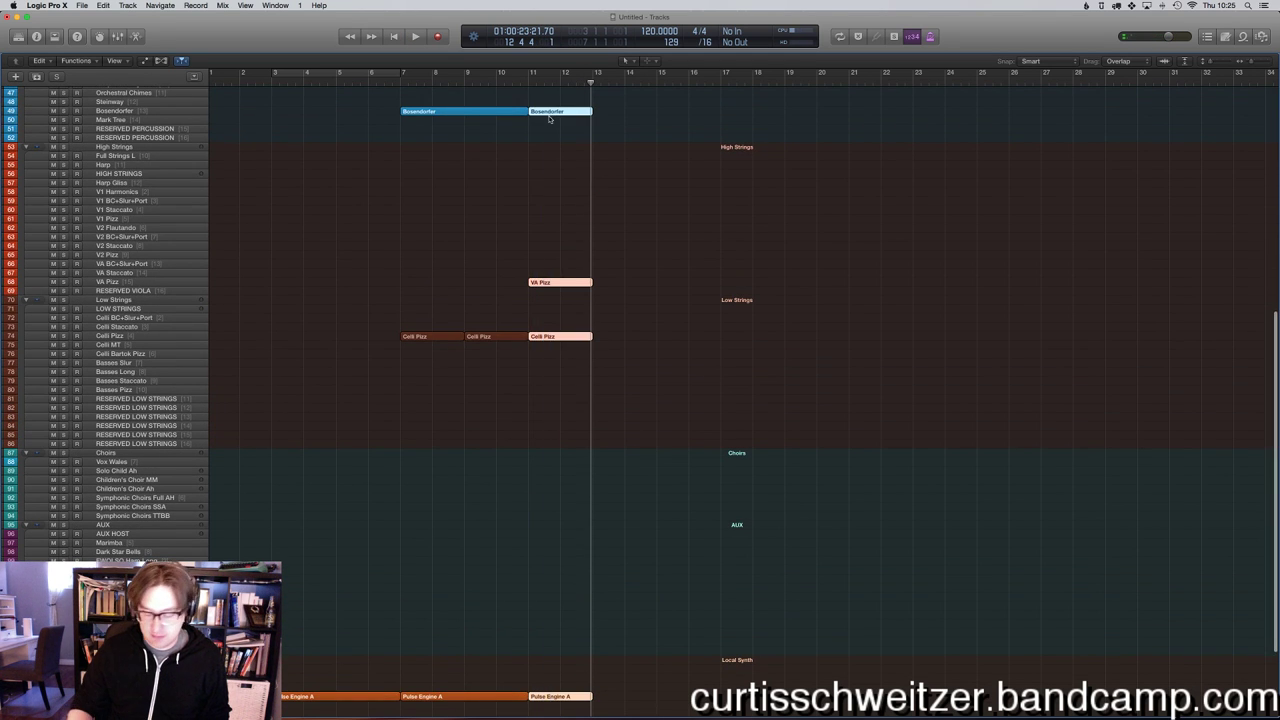
key("Delete")
key("space")
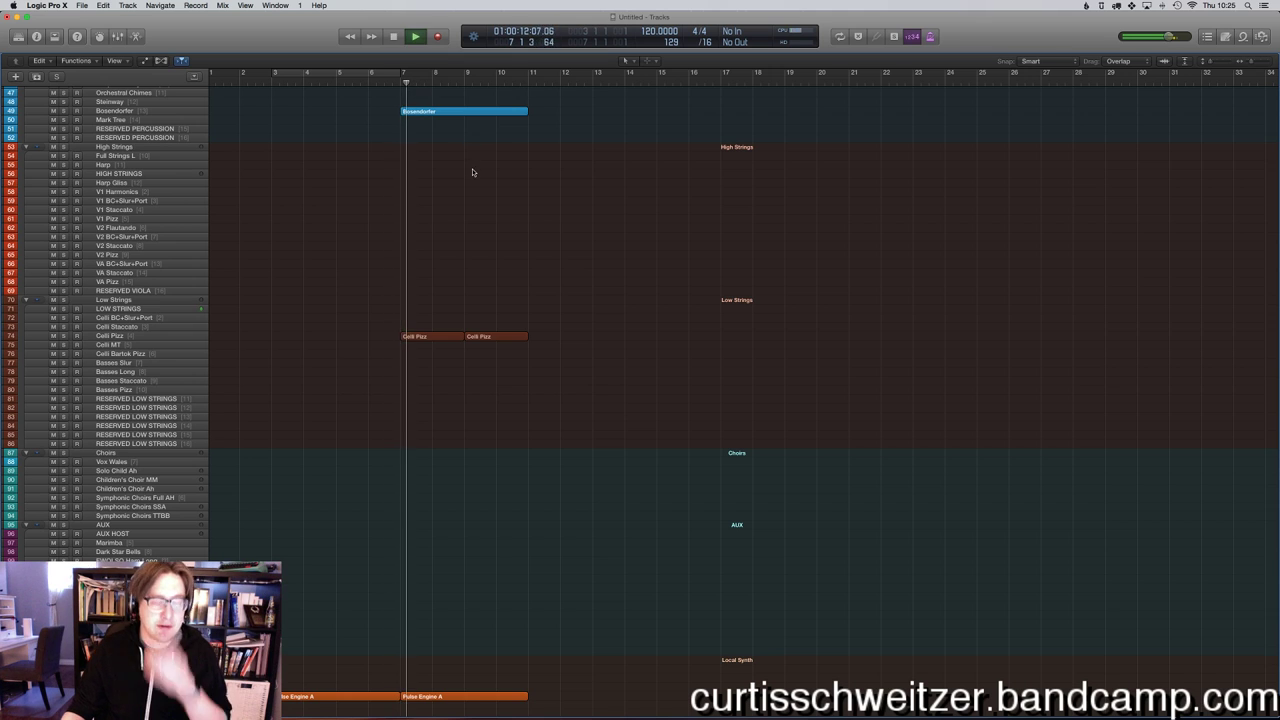
Close the current project without saving it.
left_click(84, 6)
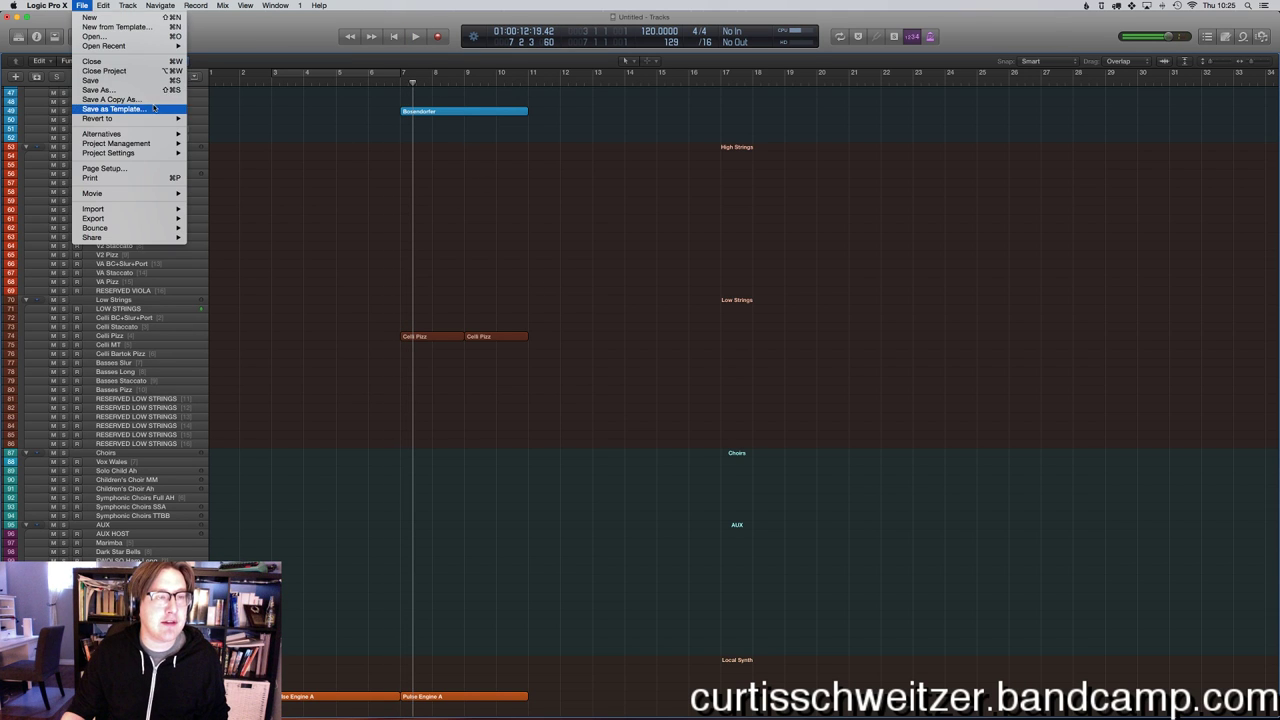
left_click(104, 71)
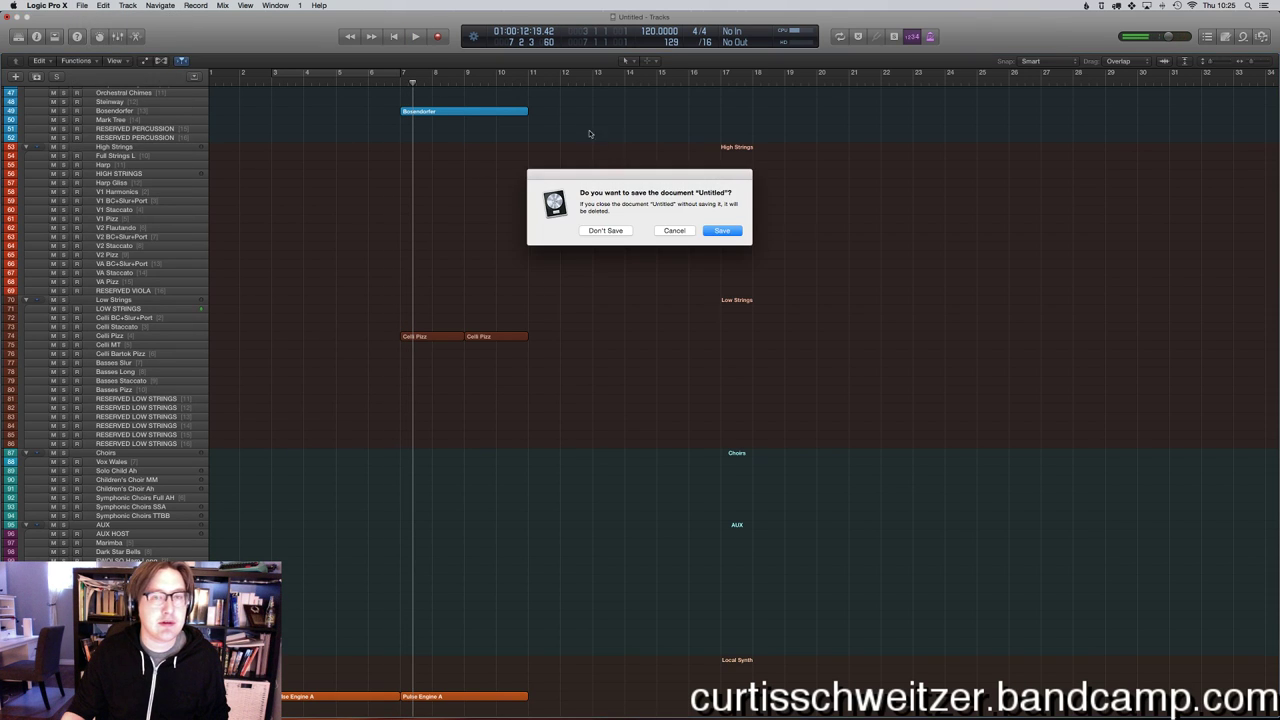
left_click(605, 230)
Create a new project from the Orchestral template.
left_click(83, 6)
left_click(105, 29)
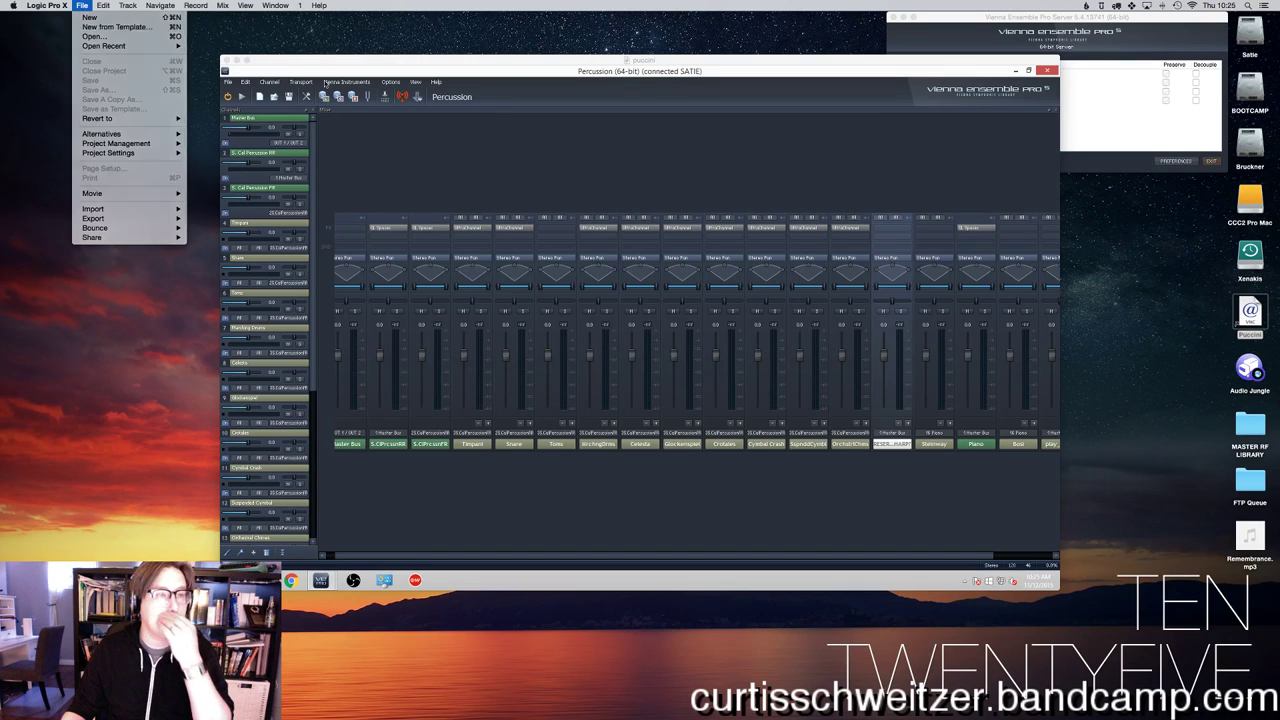
double_click(766, 165)
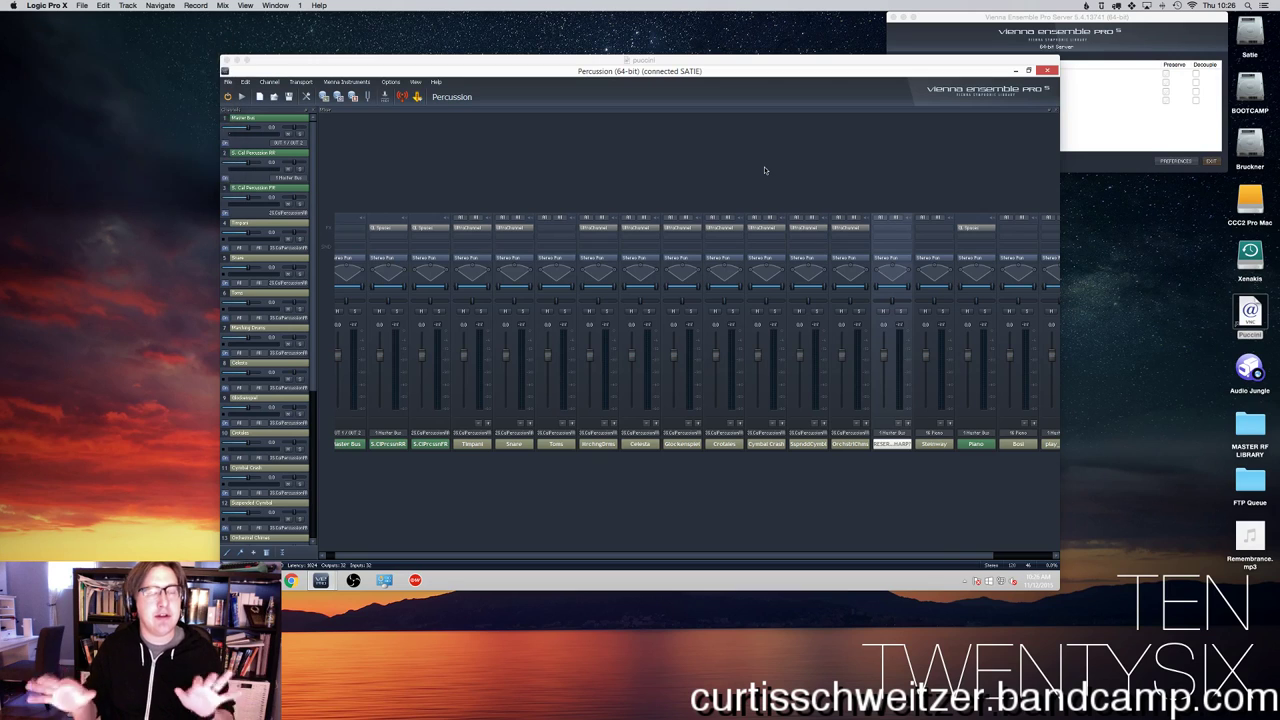
key("super+Tab")
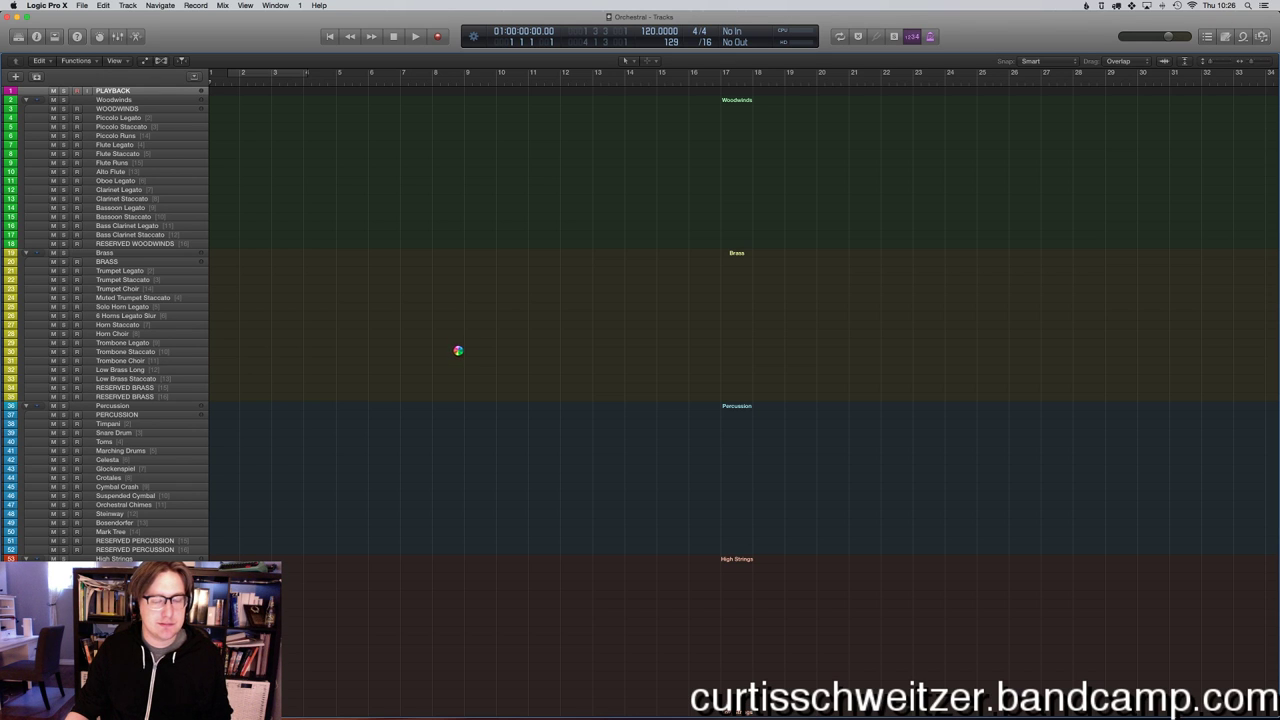
Show the Mixer and open the Kontakt instrument on the Pulse Engine A channel.
scroll(500, 340, "down", 15)
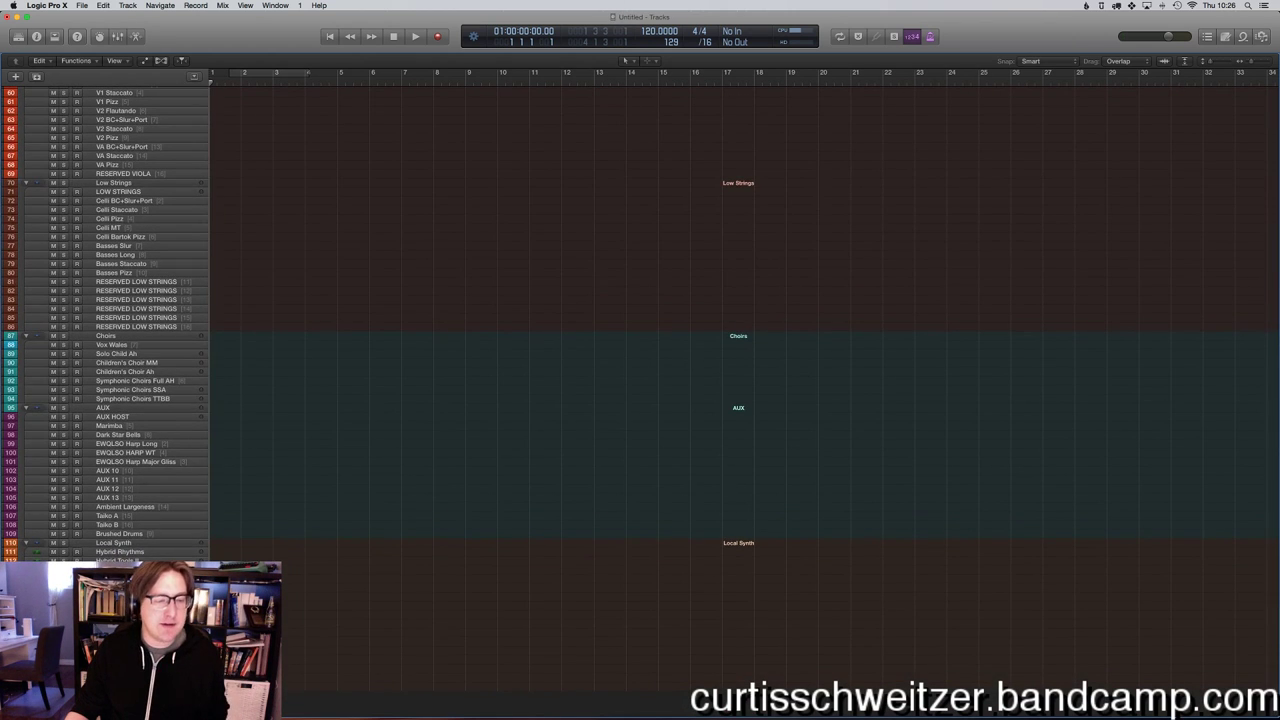
key("x")
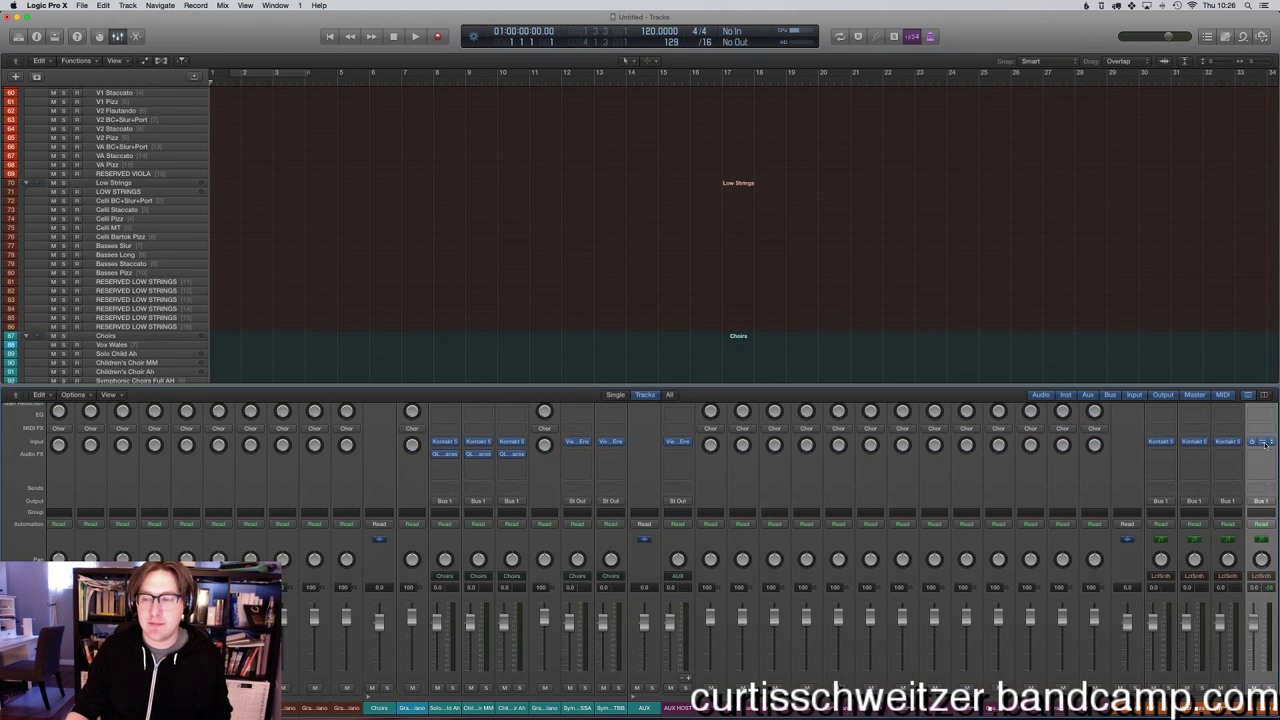
left_click(1260, 442)
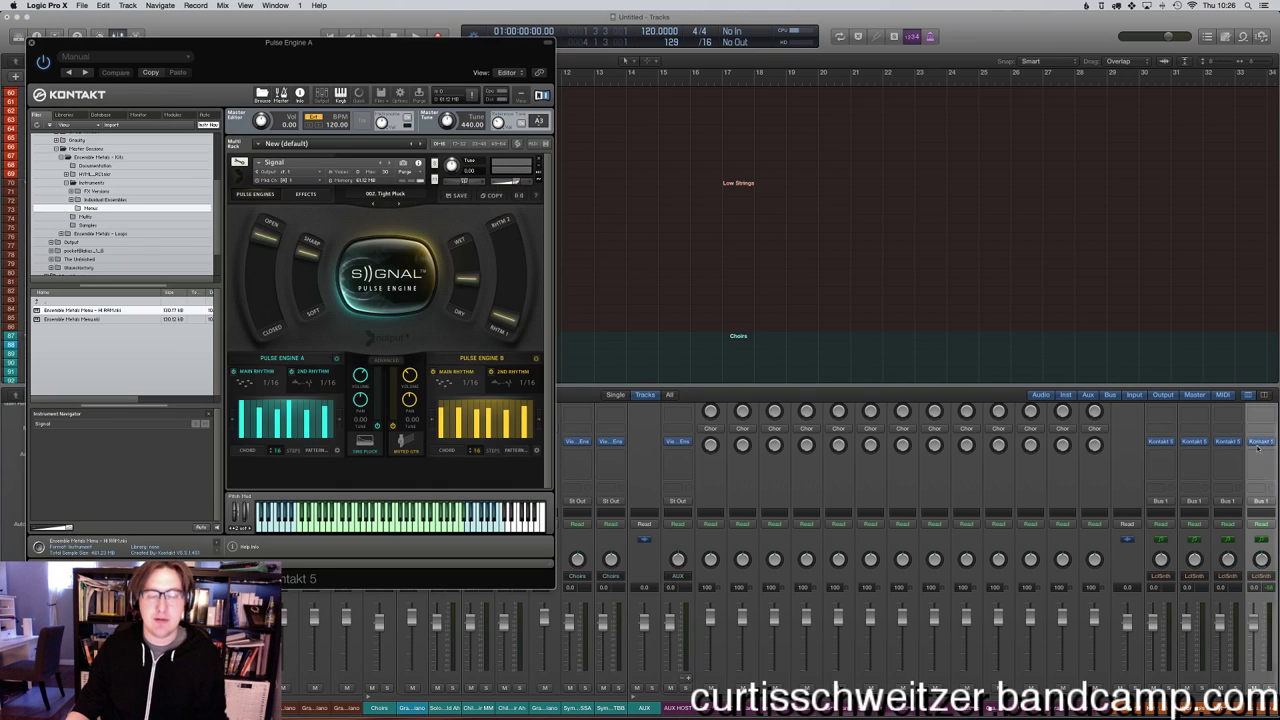
Move the Kontakt window to the middle of the screen and set the project tempo to 130 BPM.
left_click_drag(418, 56, 646, 113)
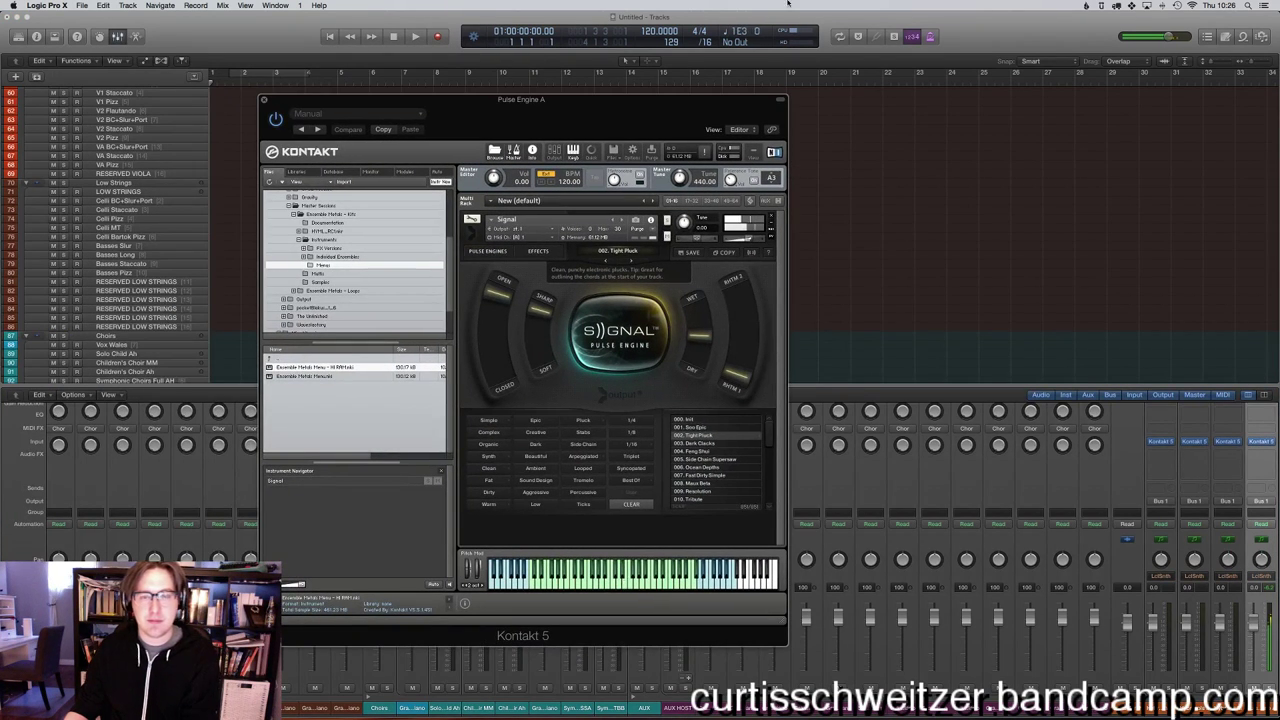
double_click(659, 31)
type("130")
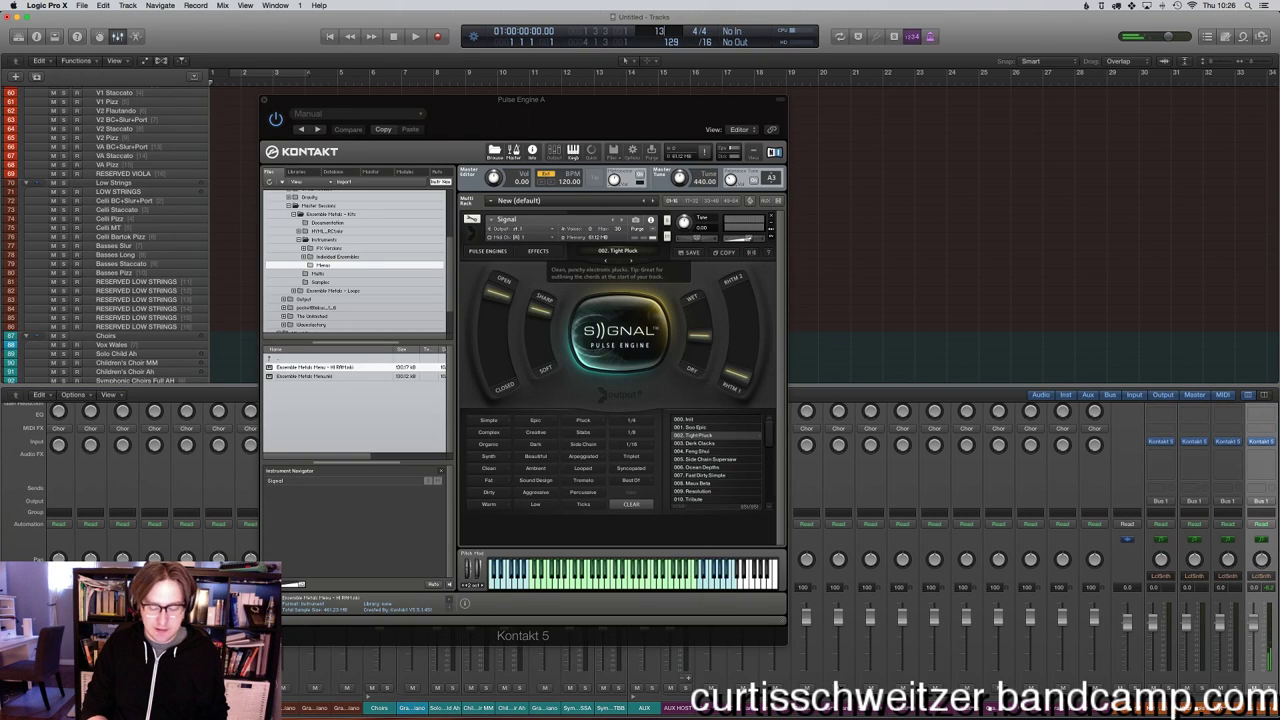
key("Return")
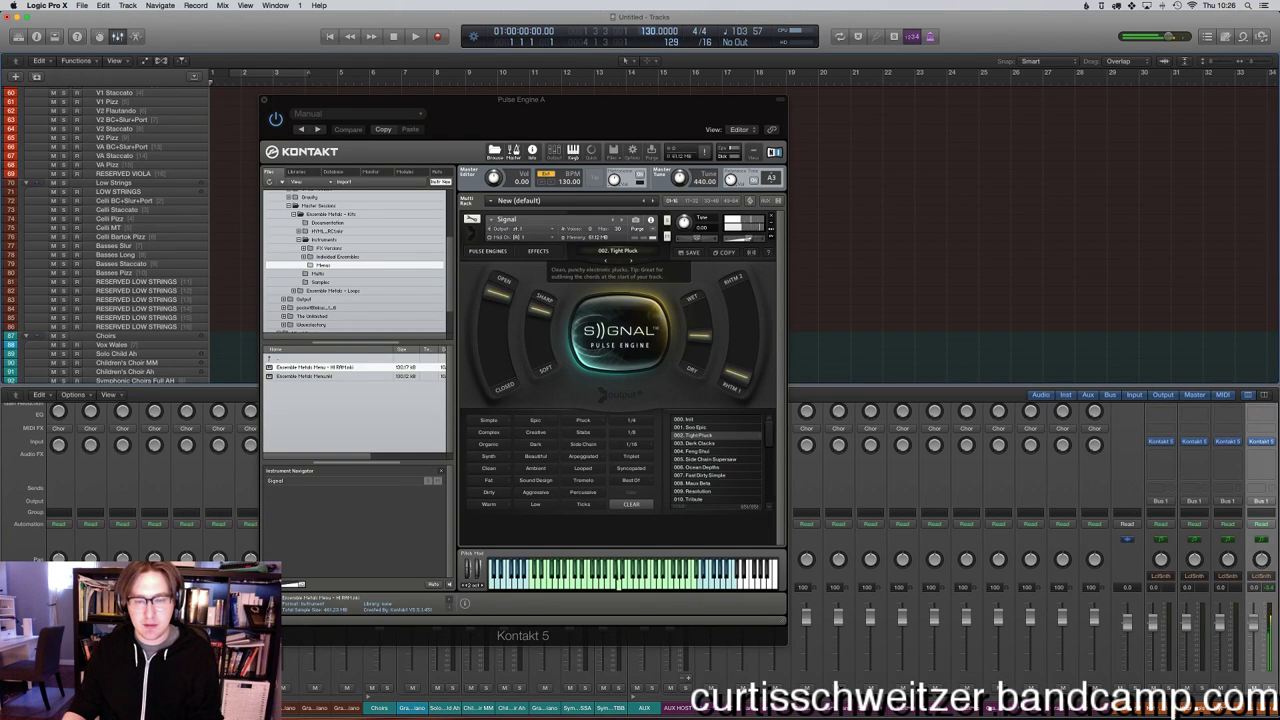
Audition the Signal presets Dark Clocks, Cruncher, Vaporous Loop, Thumping Strings, Divergent Harp and Thumping Sines.
left_click(715, 444)
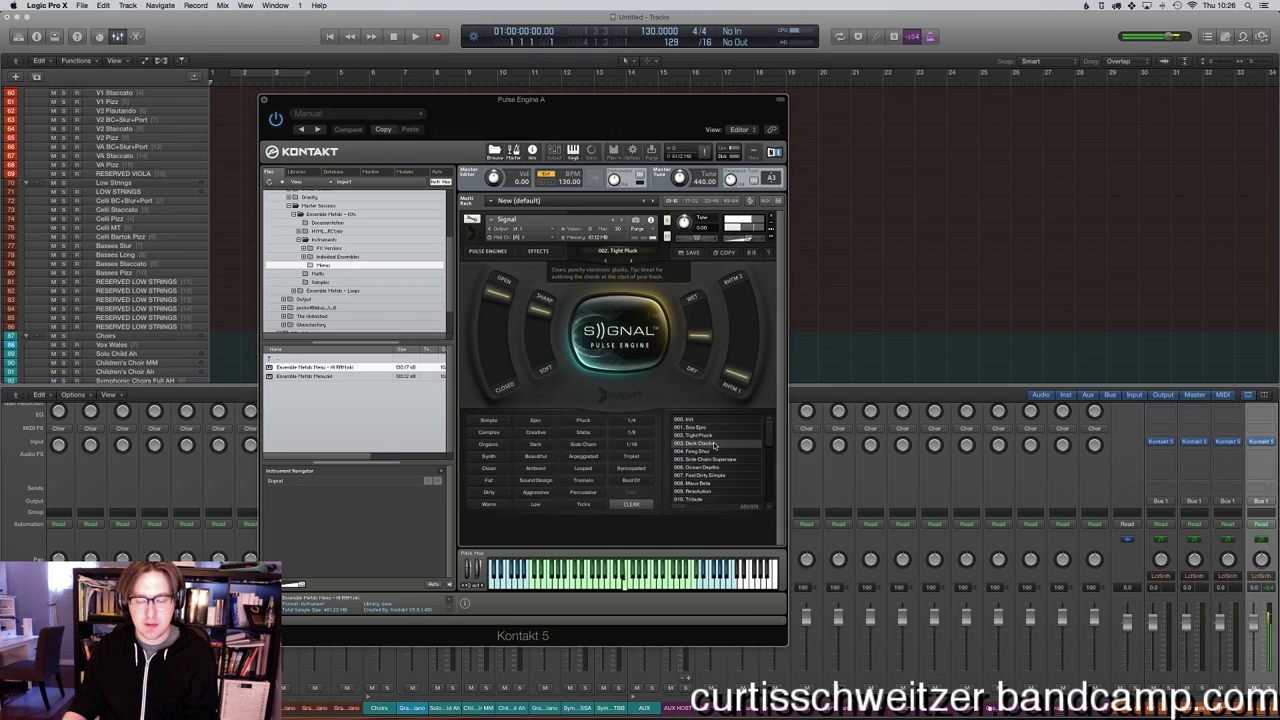
scroll(755, 465, "down", 10)
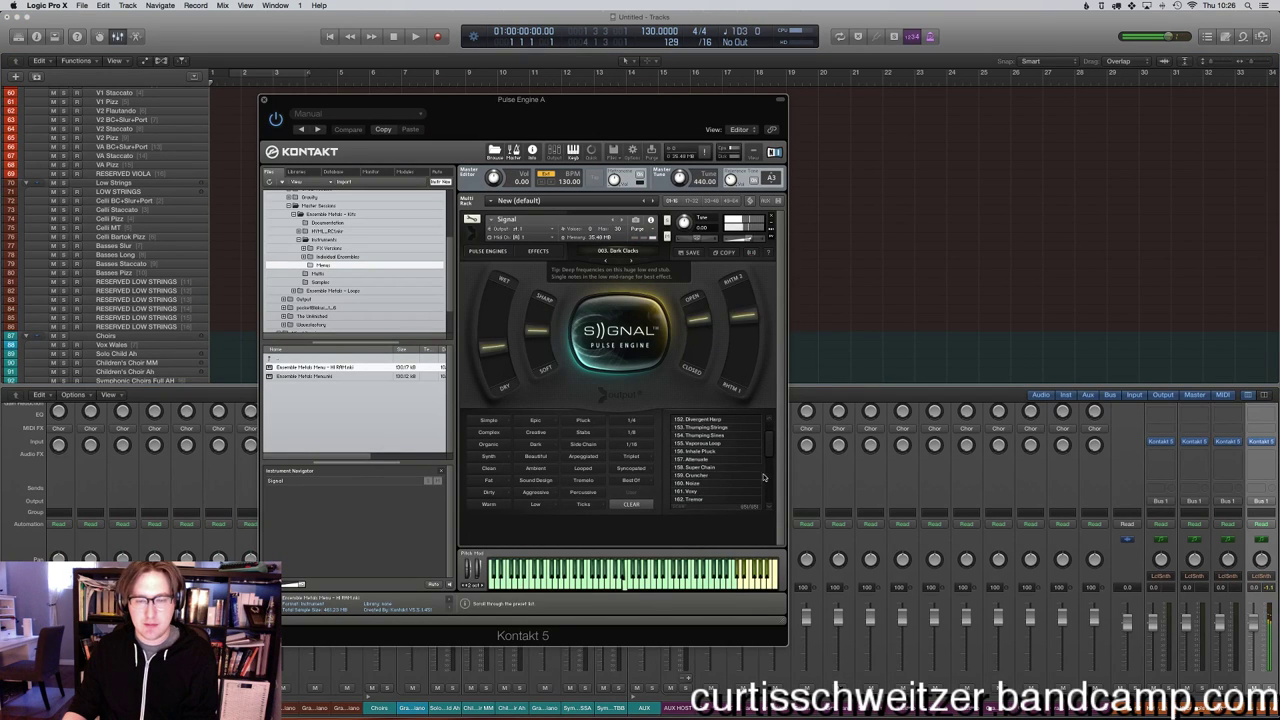
left_click(716, 444)
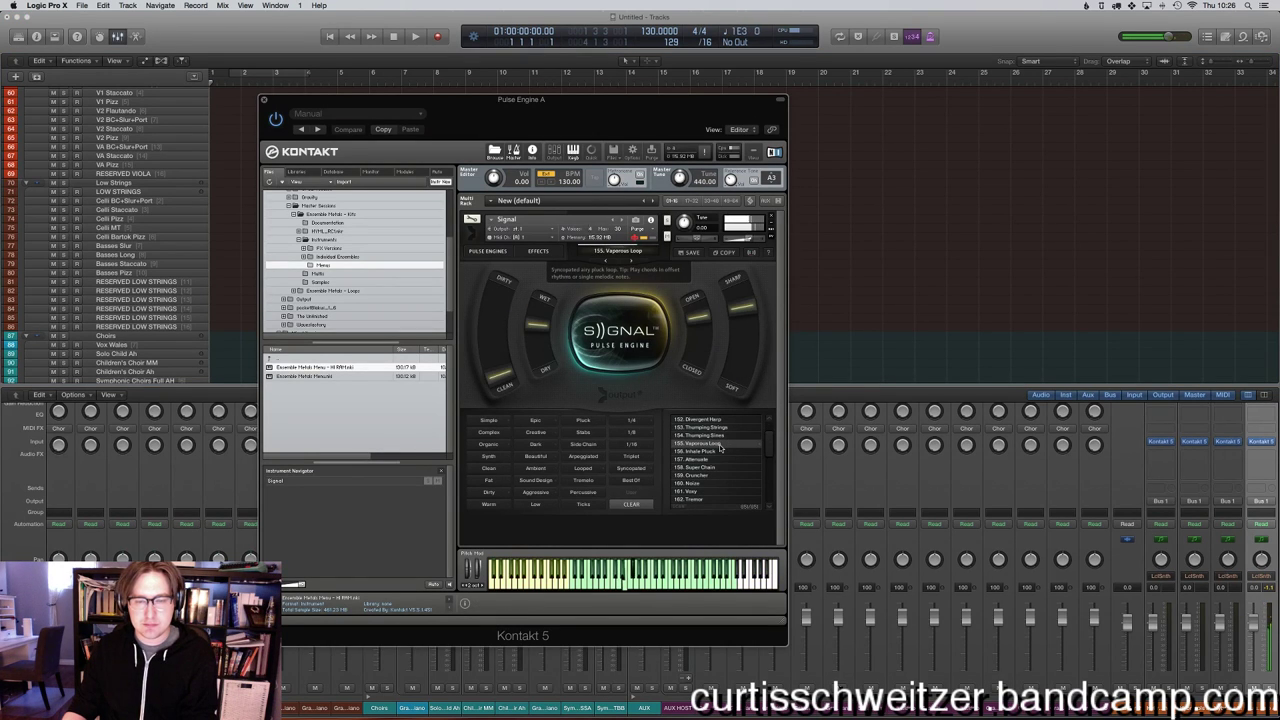
left_click(721, 428)
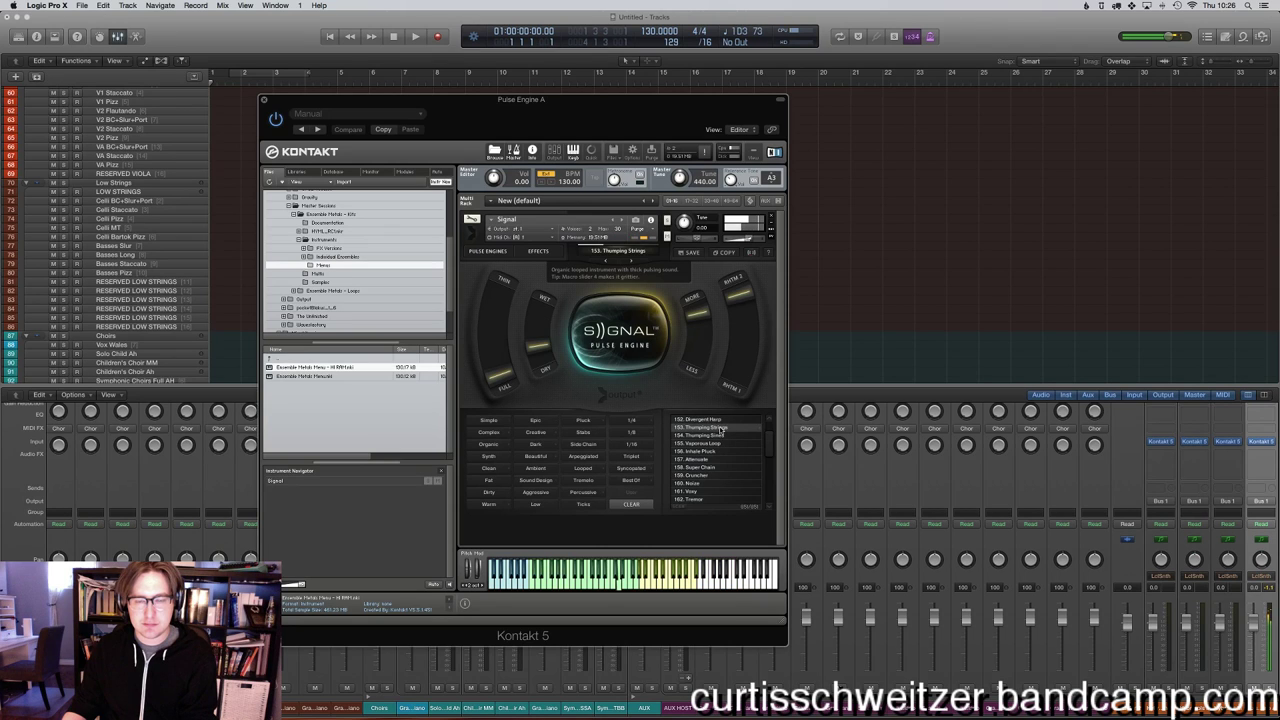
left_click(714, 421)
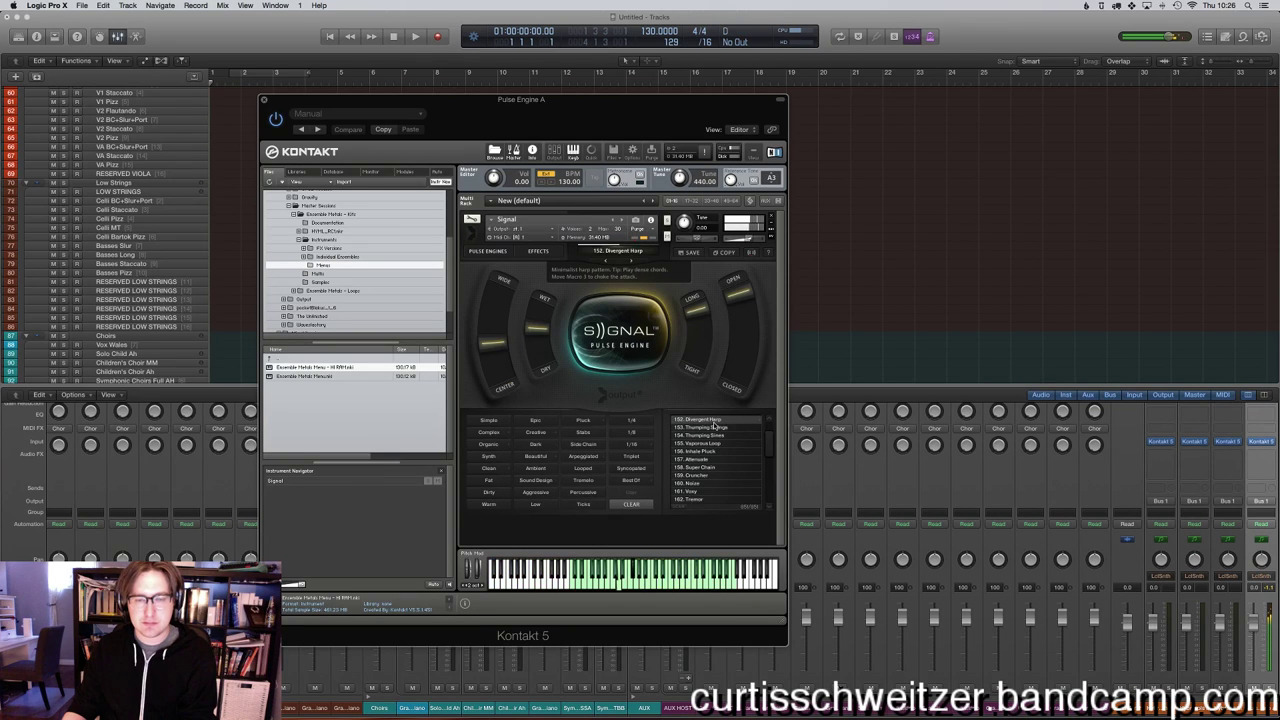
left_click(716, 436)
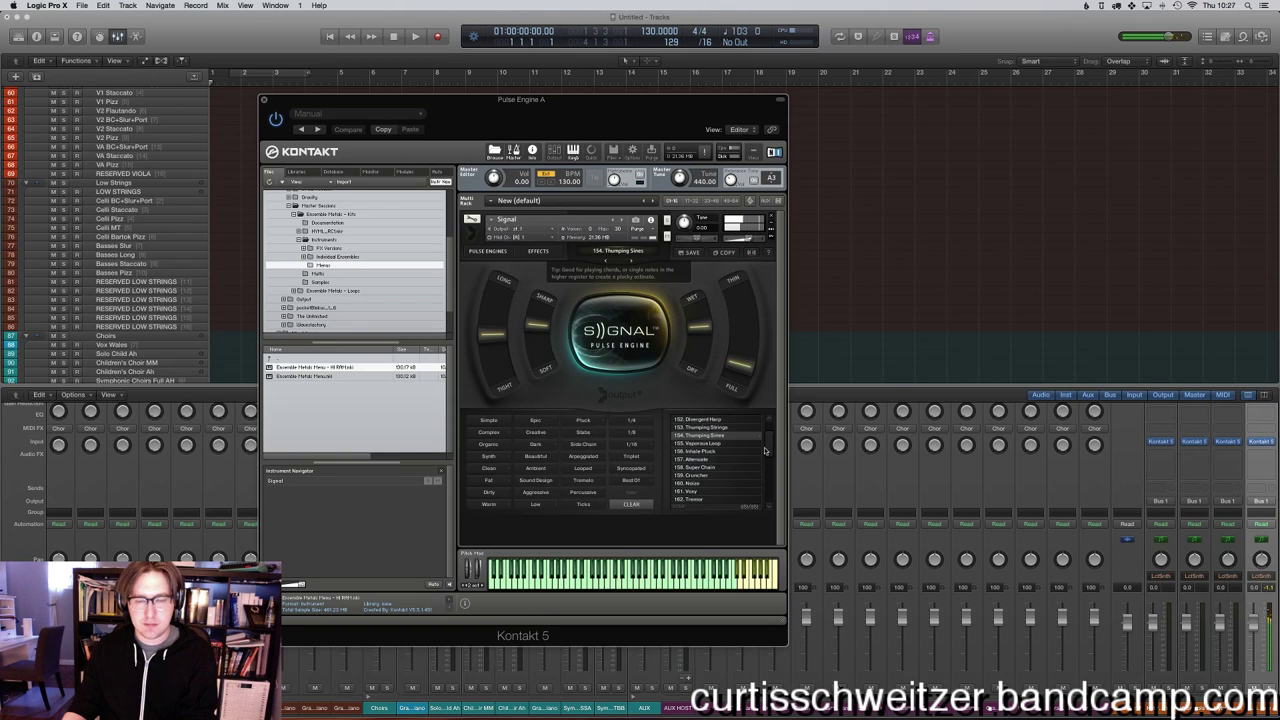
Audition the Signal presets 184 Dissolve Bass, 186 Fuzz Off and 187 Steady Noise.
scroll(708, 462, "down", 8)
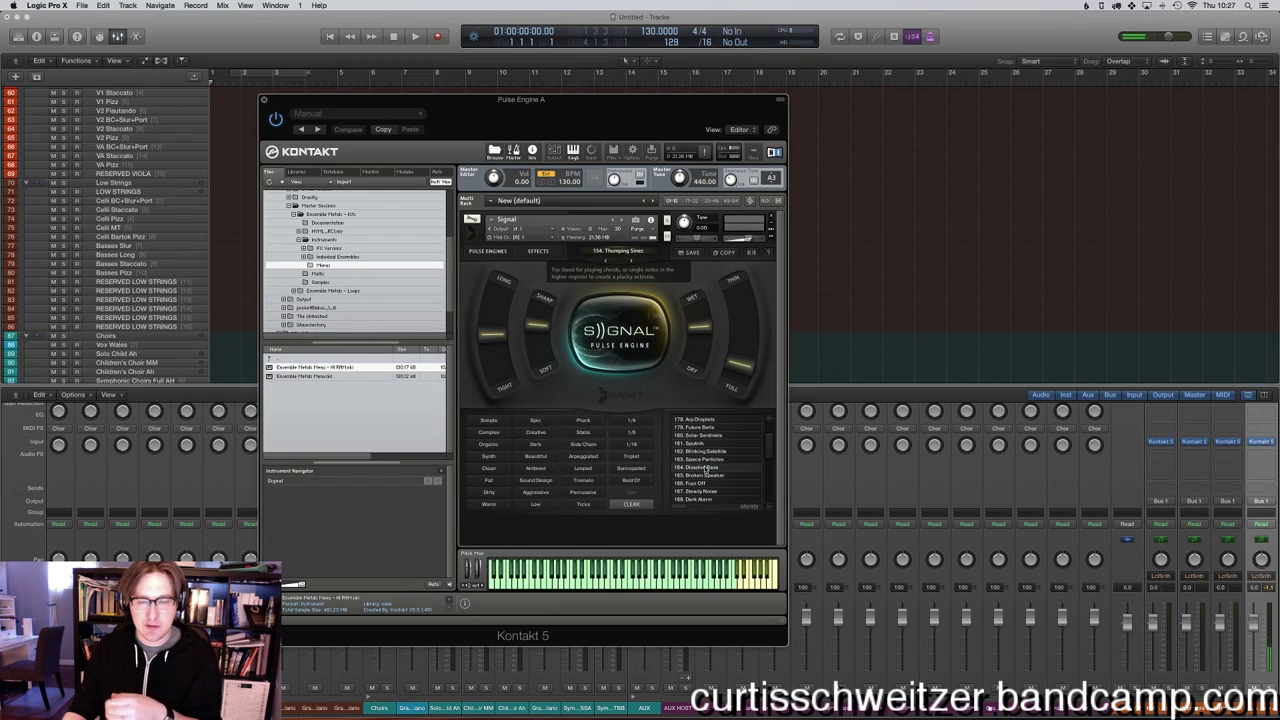
left_click(706, 467)
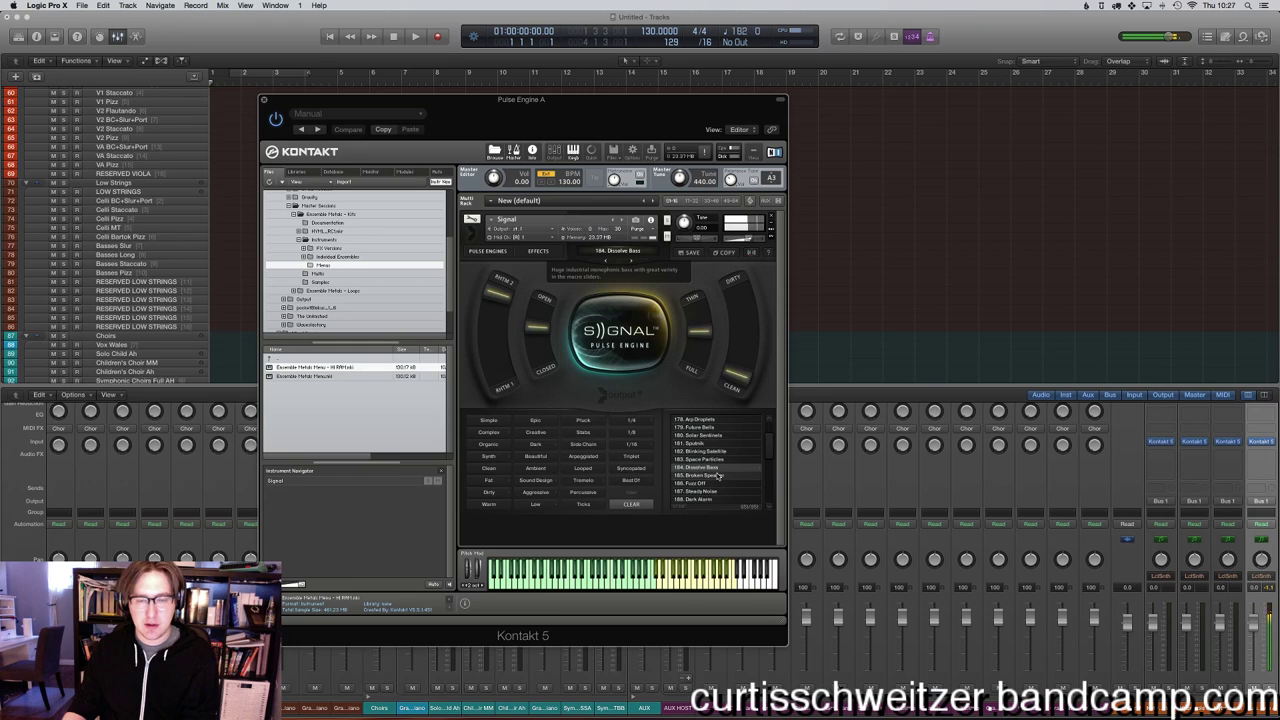
left_click(716, 483)
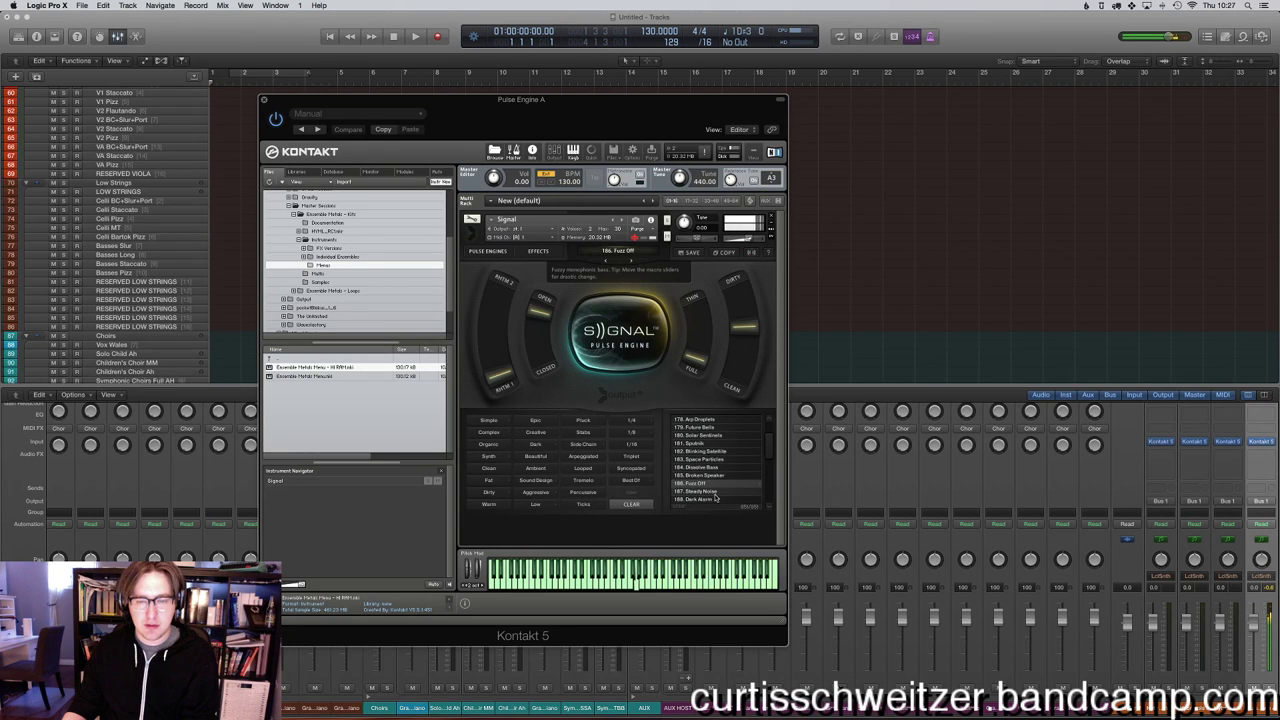
left_click(716, 493)
Audition the Signal presets 267 Savage Bass and 269 Mermaid Valley further down the preset list.
scroll(725, 480, "down", 15)
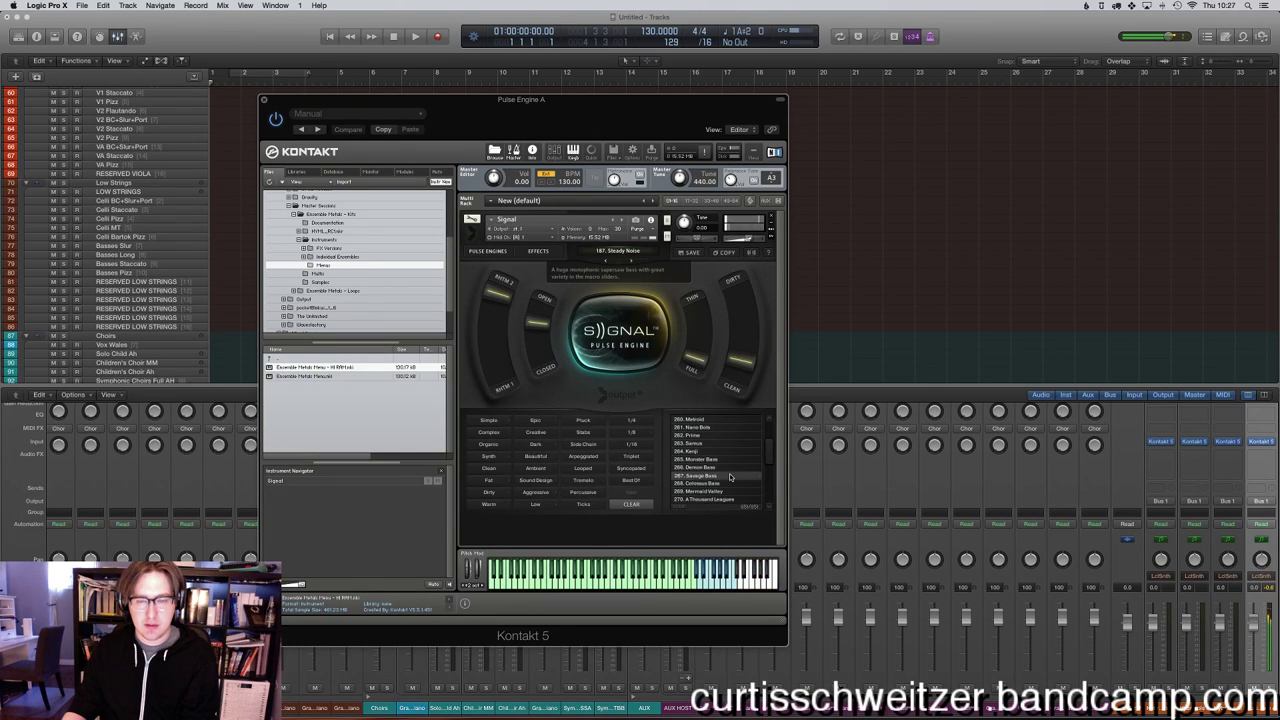
left_click(729, 475)
left_click(720, 491)
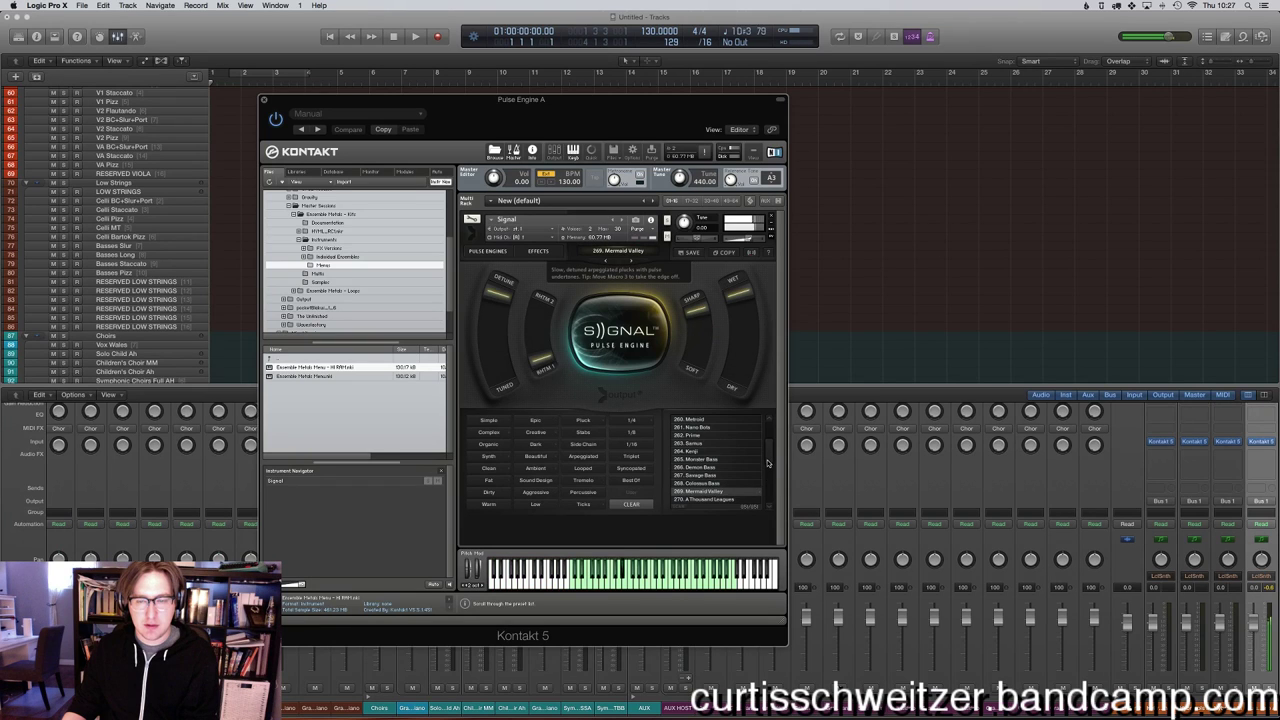
Audition the Signal presets 341 Tremolo Pluck and 342 Ticky Harp, accepting the loss of preset changes.
scroll(767, 463, "down", 15)
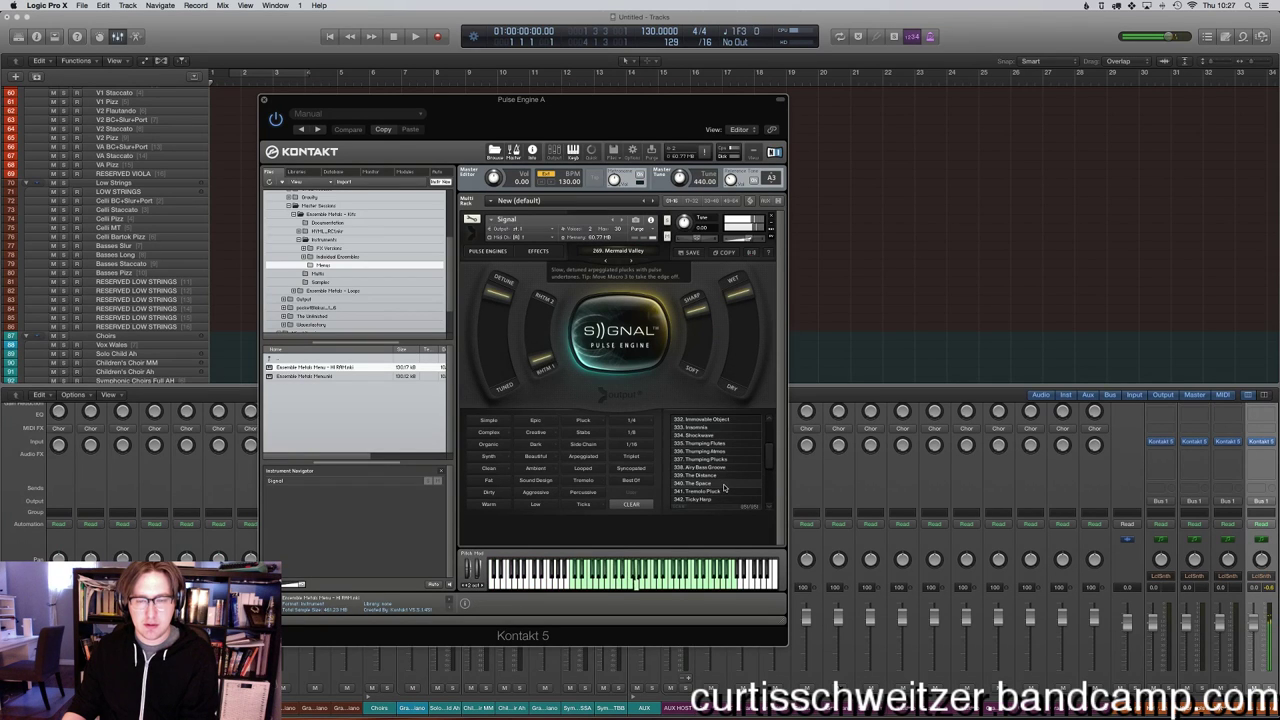
left_click(718, 491)
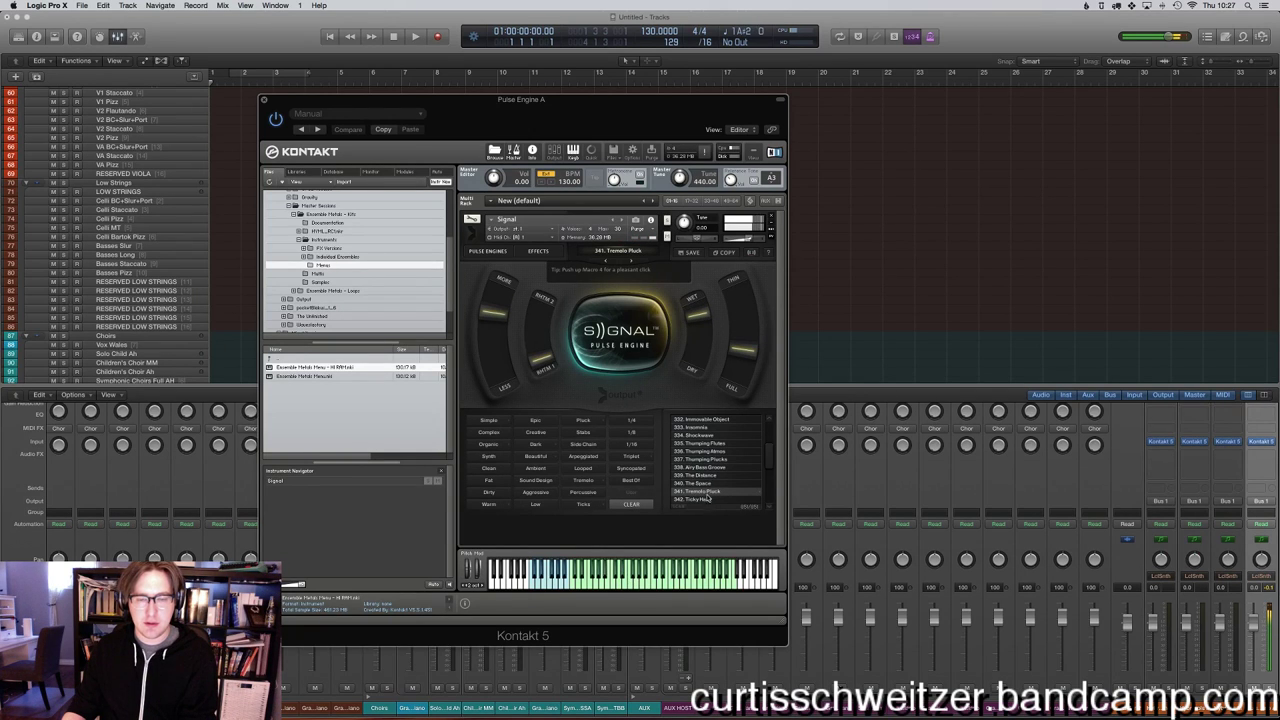
left_click(710, 499)
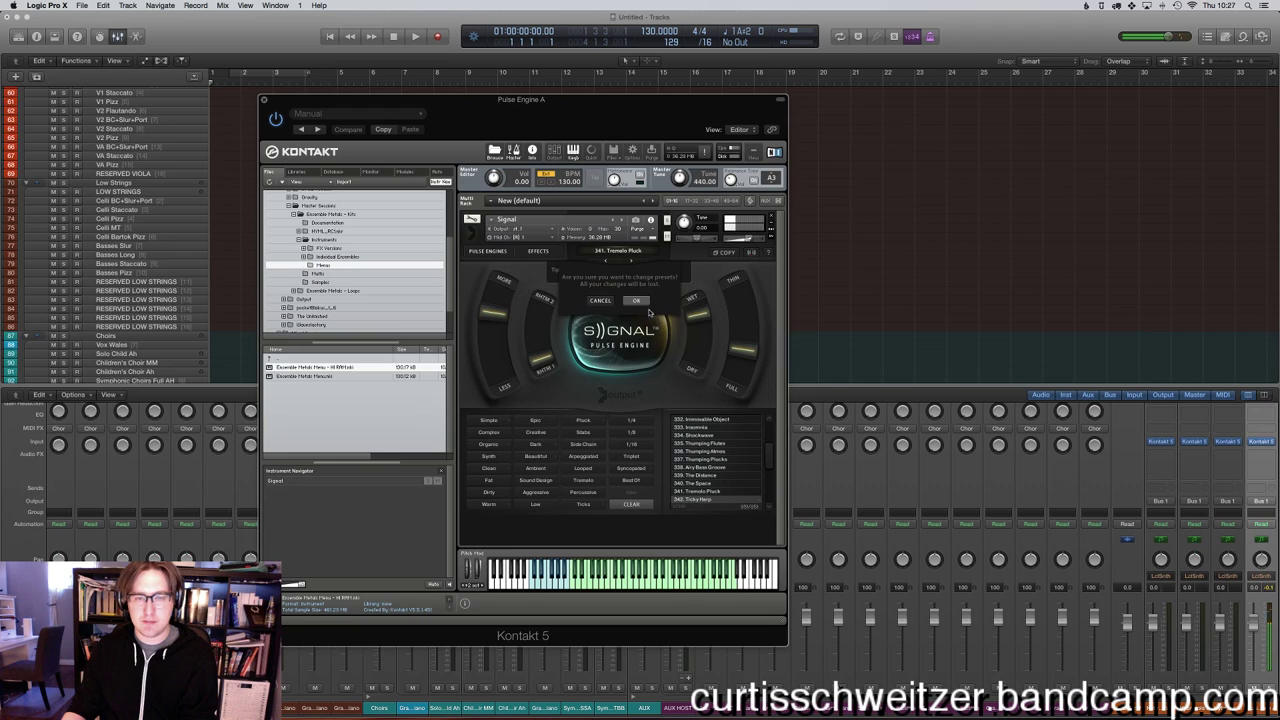
left_click(636, 301)
Load the Signal preset 366 Memories Of Piano, discarding changes to the current preset.
scroll(771, 467, "down", 6)
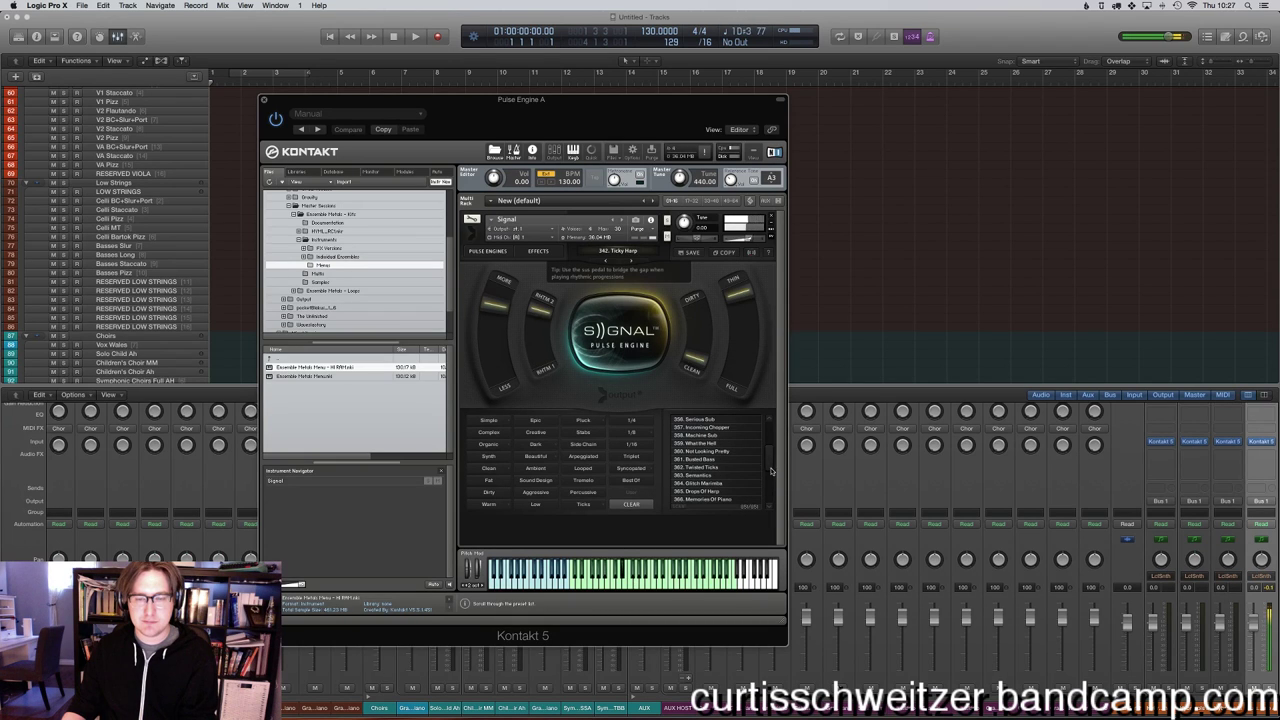
left_click(706, 499)
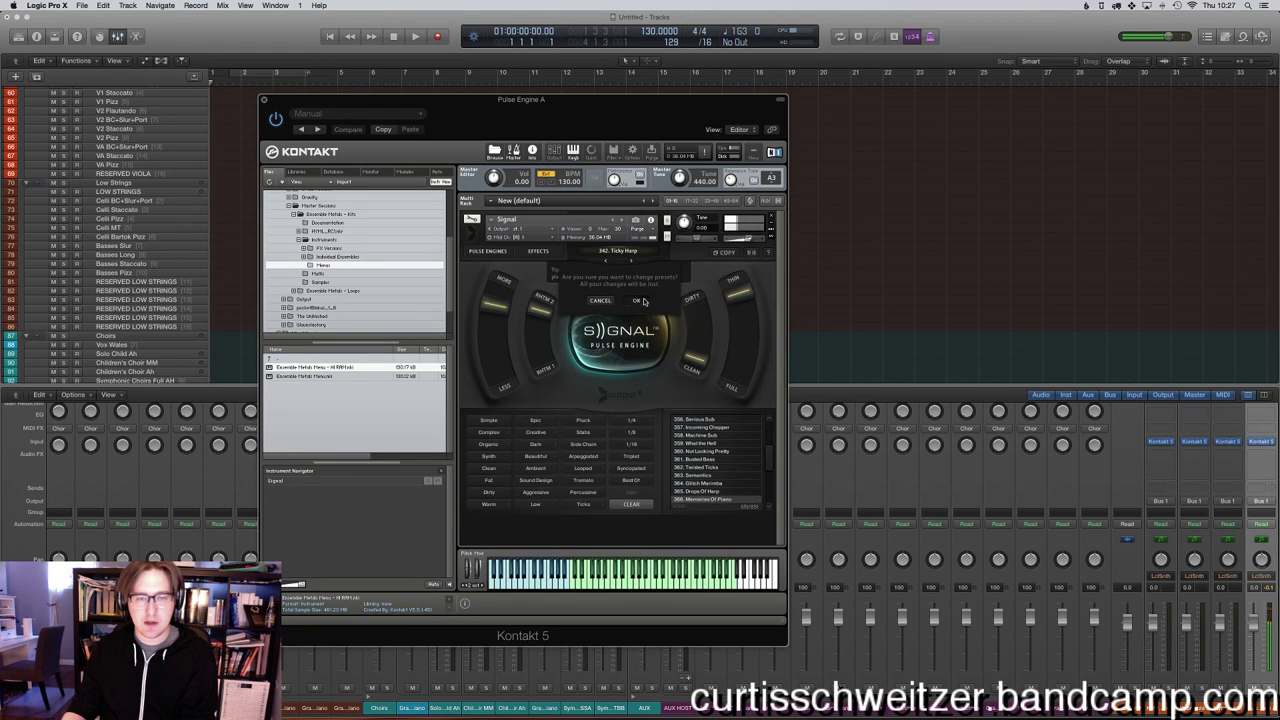
left_click(636, 300)
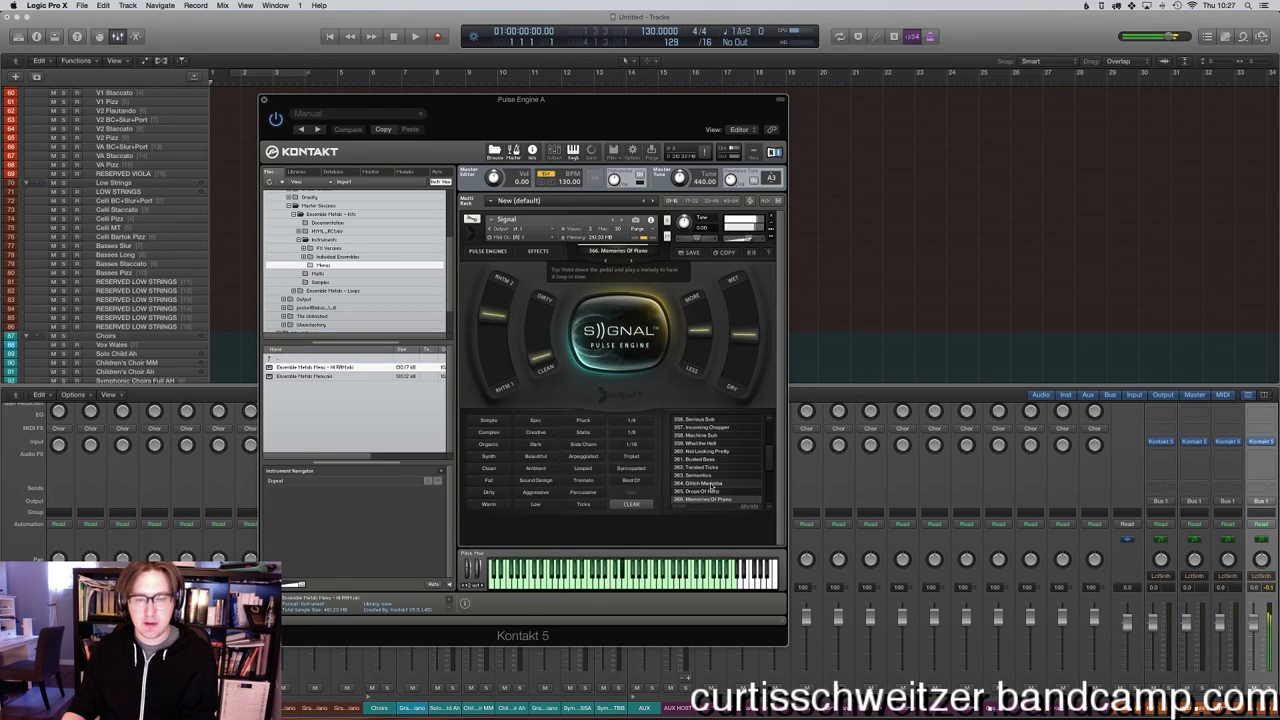
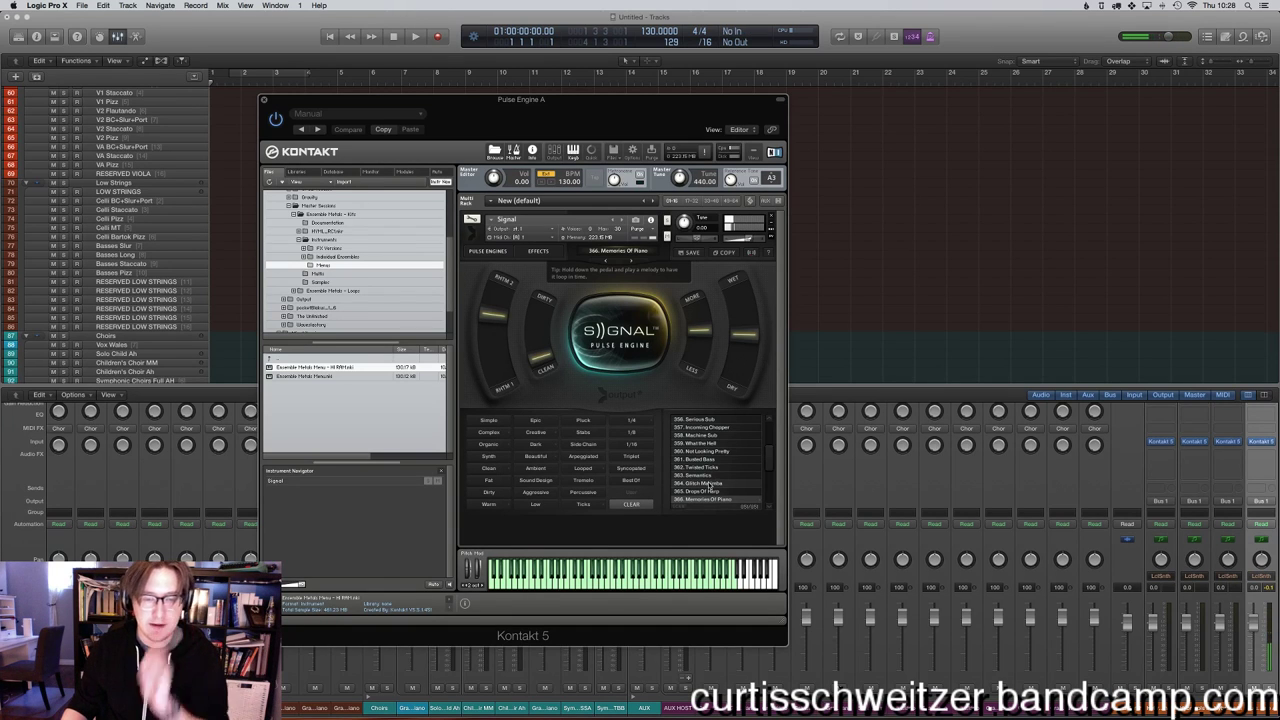
Load the Signal preset 364 Glitch Marimba and lower its Open/Closed slider to about halfway.
left_click(709, 483)
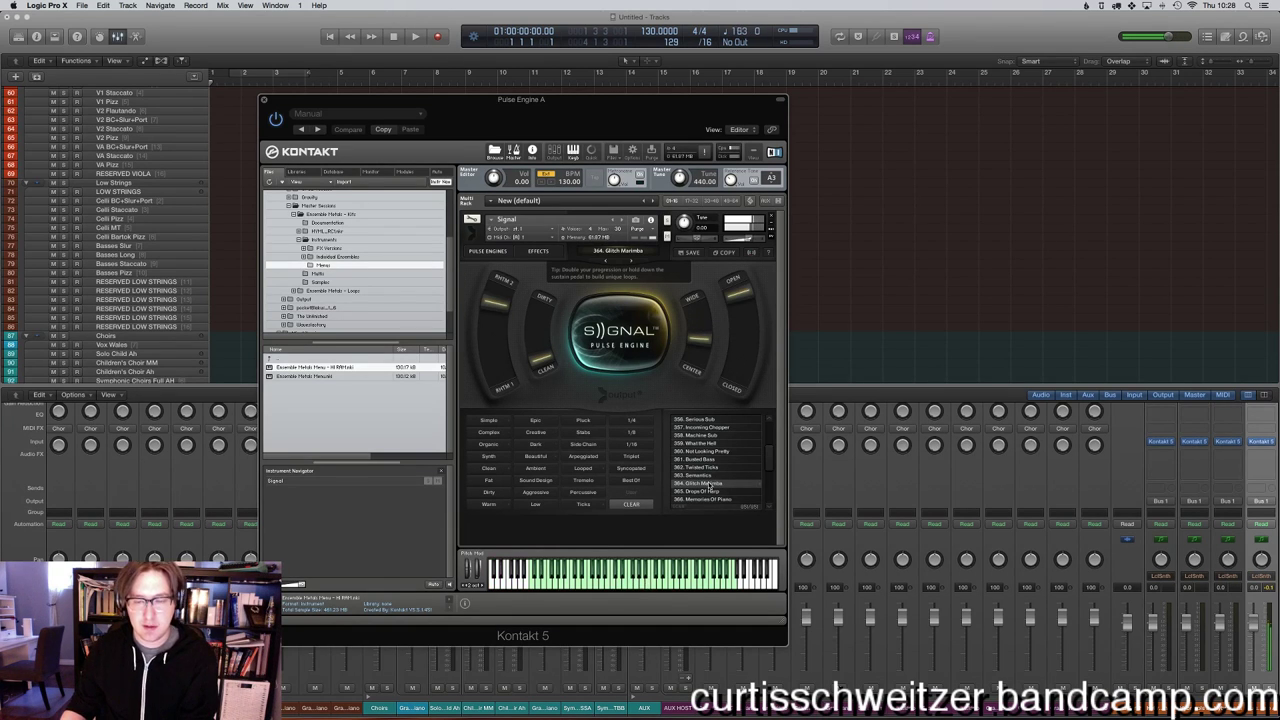
left_click_drag(769, 463, 770, 467)
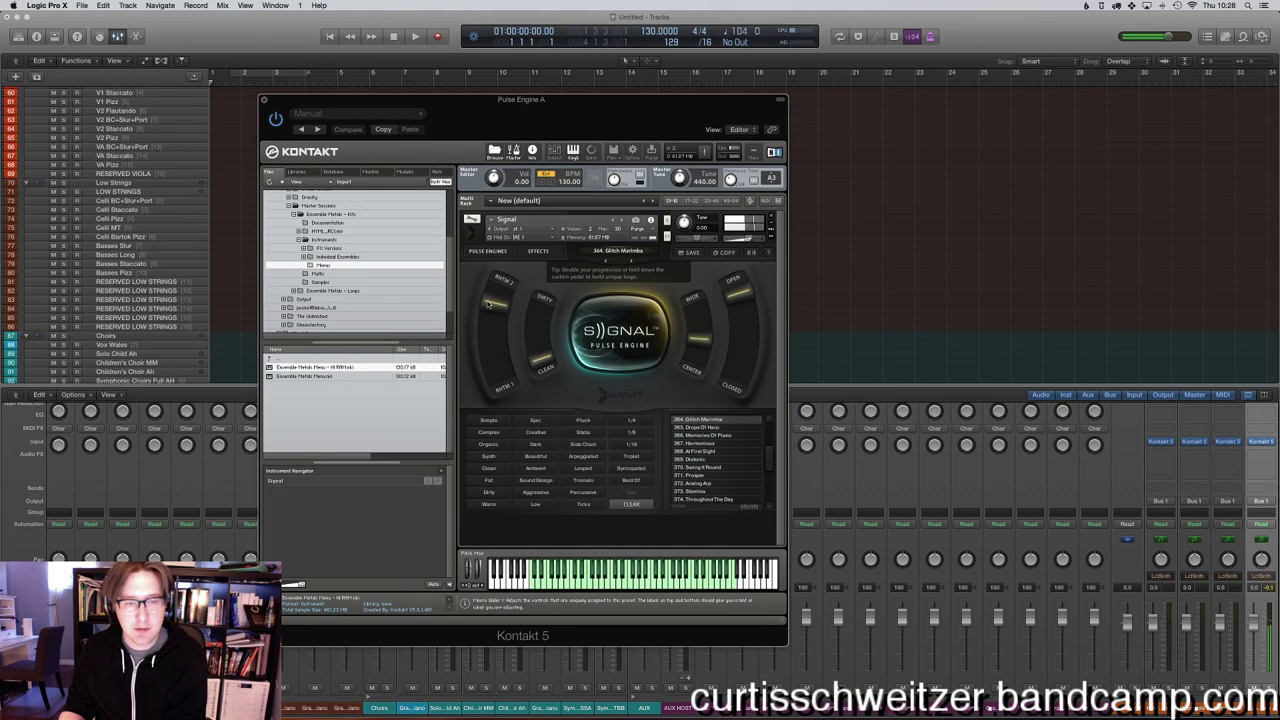
left_click_drag(750, 302, 745, 370)
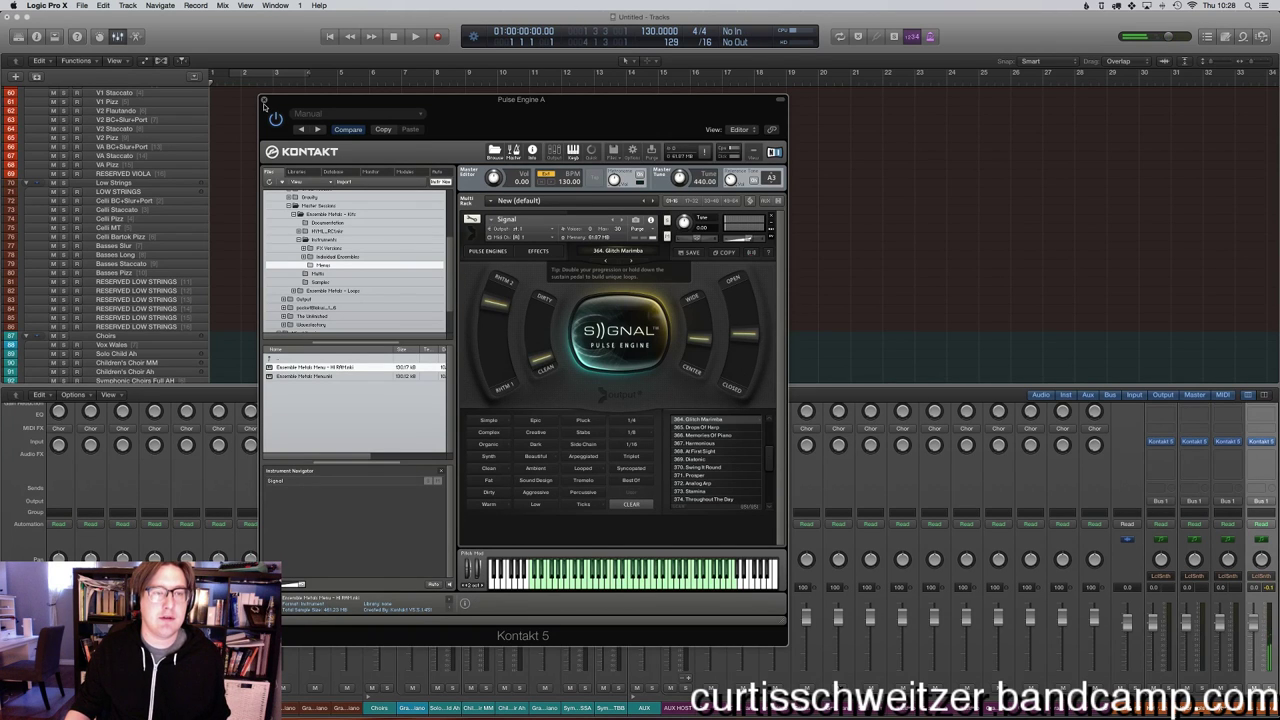
Close the instrument window and record a pulse phrase on the Pulse Engine A track from bar 2 to bar 8.
left_click(264, 101)
left_click(252, 82)
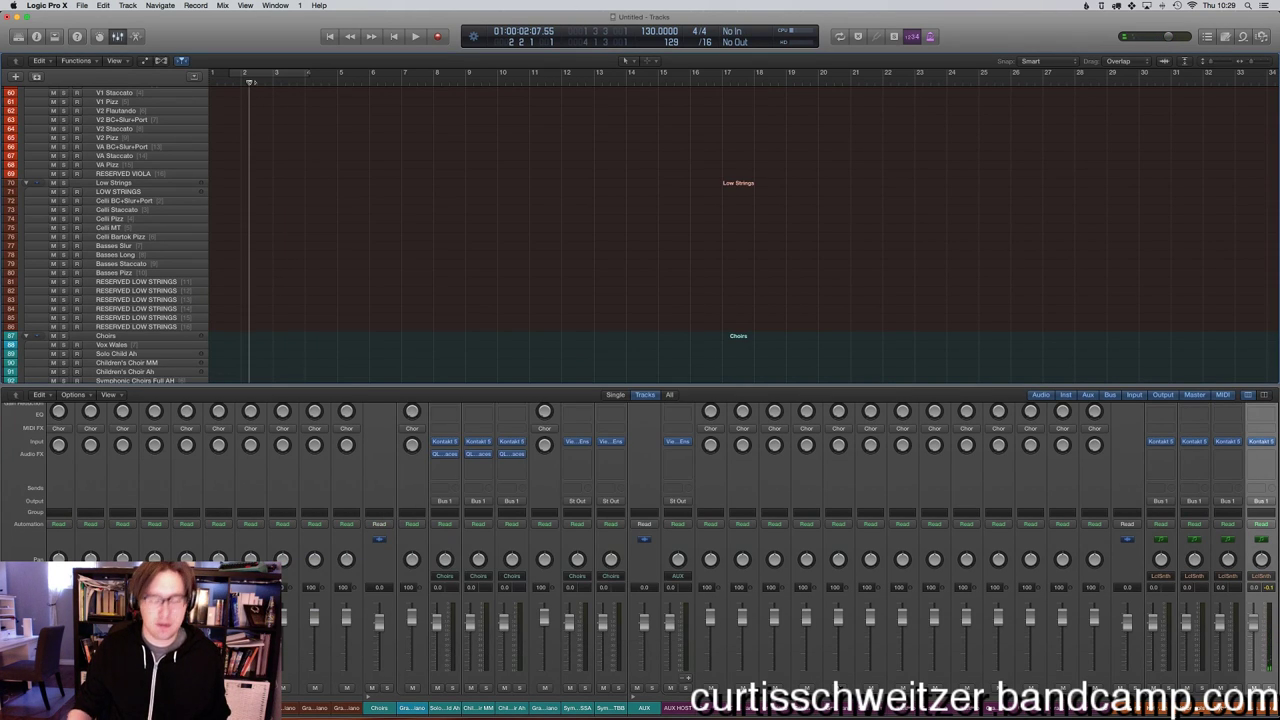
key("space")
key("r")
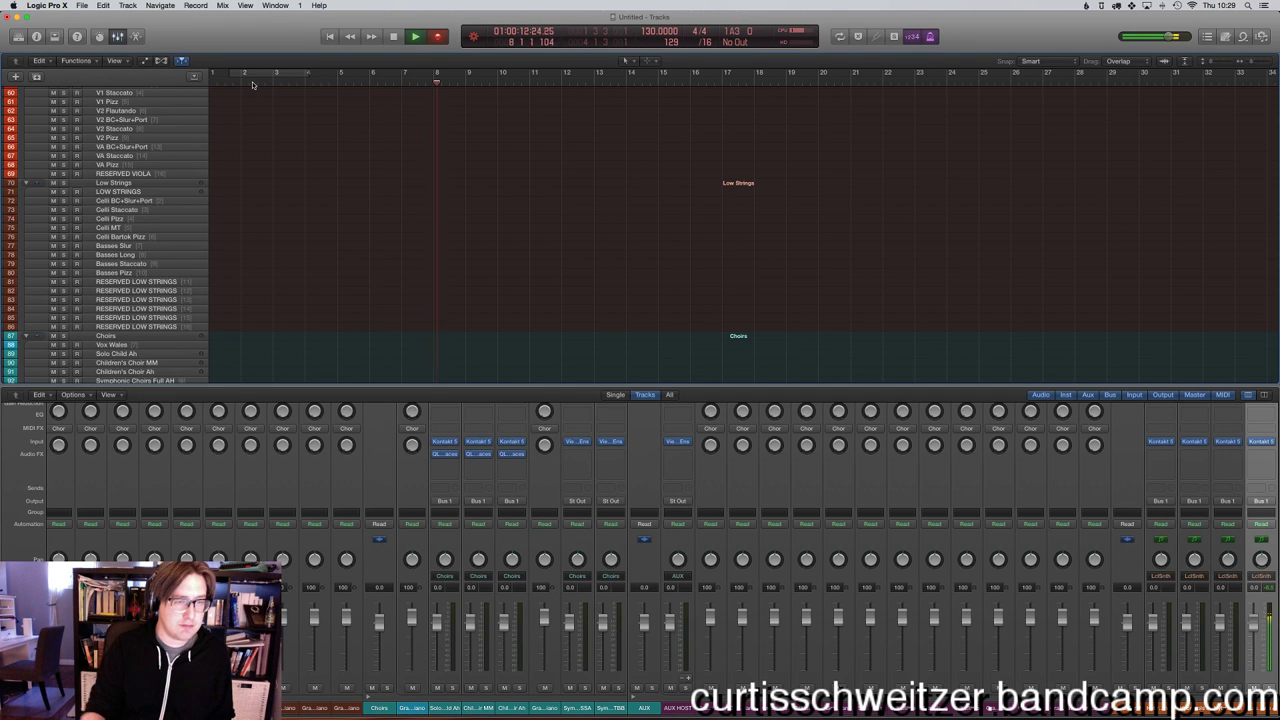
key("space")
Open the Pulse Engine A region in the piano roll, quantize all its notes to 1/16 notes and play it back.
scroll(372, 186, "down", 10)
double_click(371, 241)
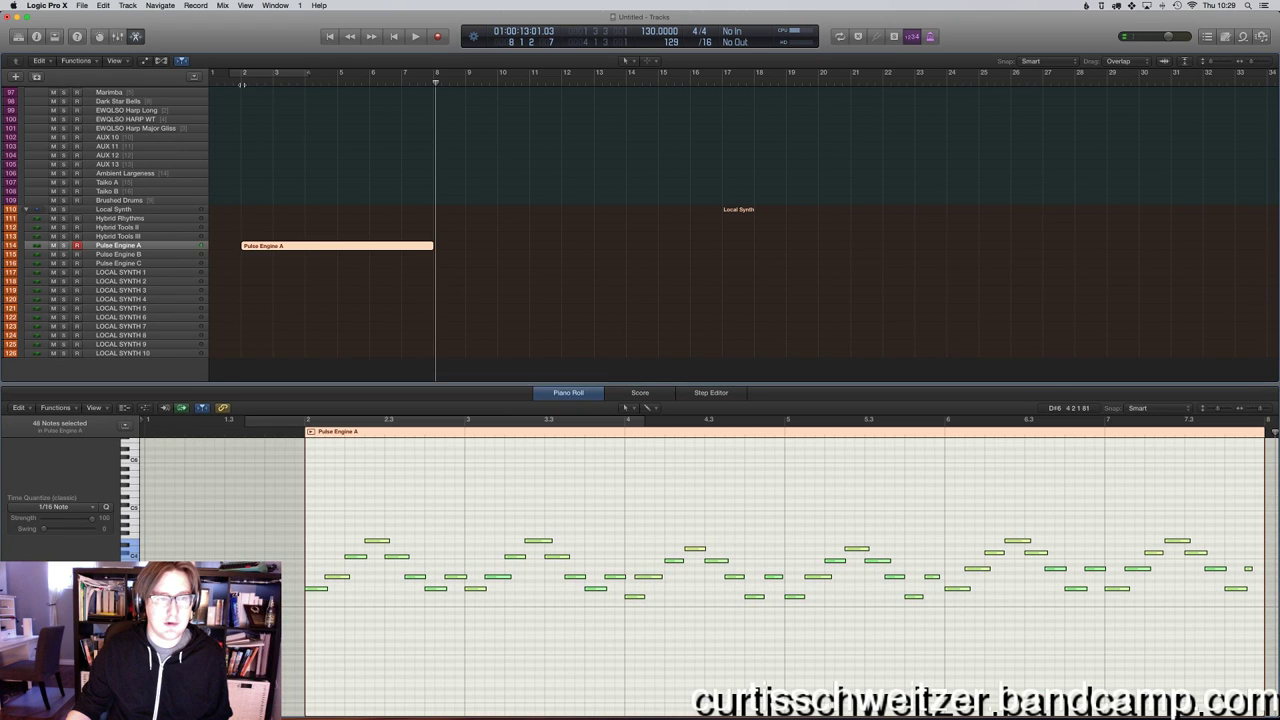
left_click_drag(242, 81, 224, 81)
key("space")
left_click(388, 191)
scroll(388, 192, "up", 5)
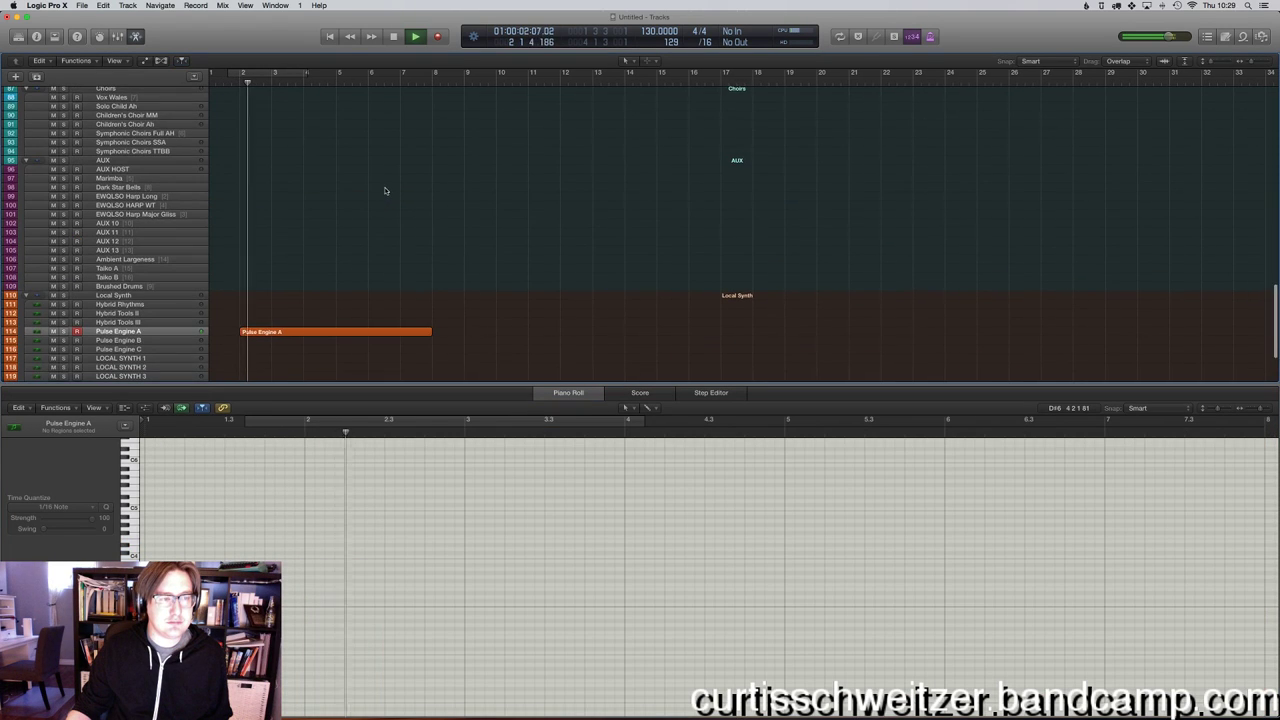
scroll(383, 193, "up", 10)
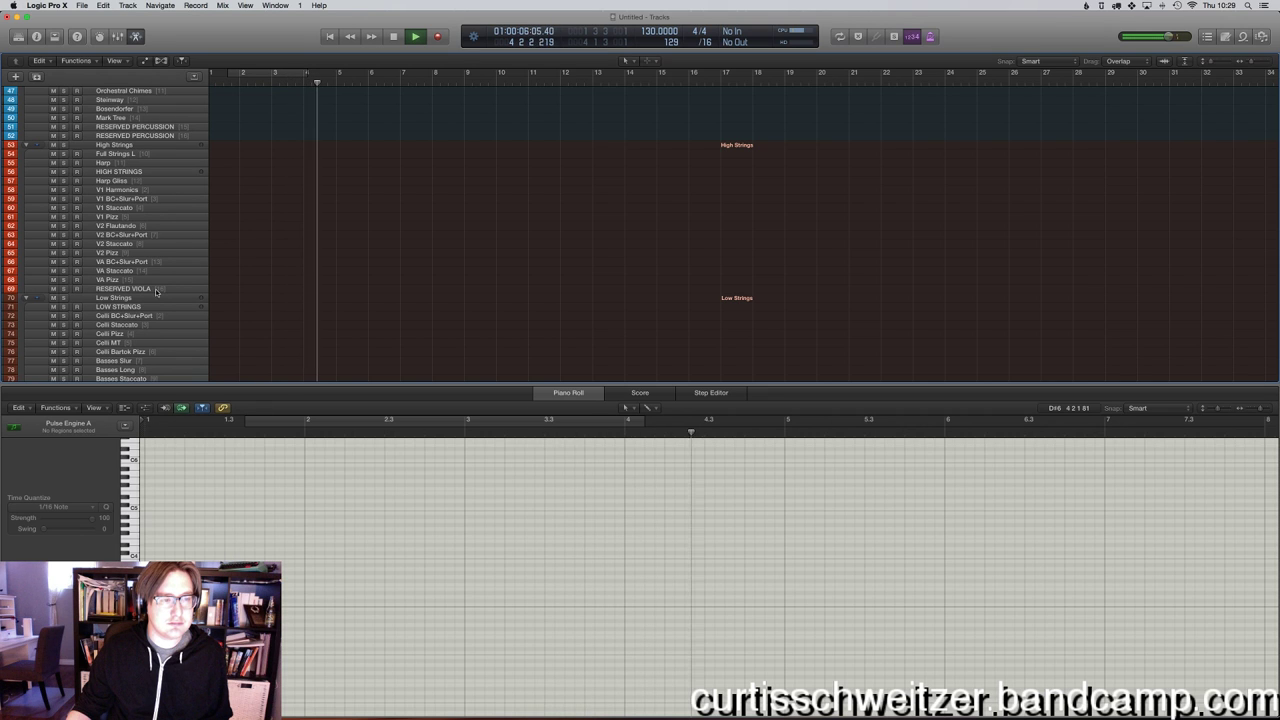
scroll(432, 320, "down", 5)
scroll(426, 334, "down", 5)
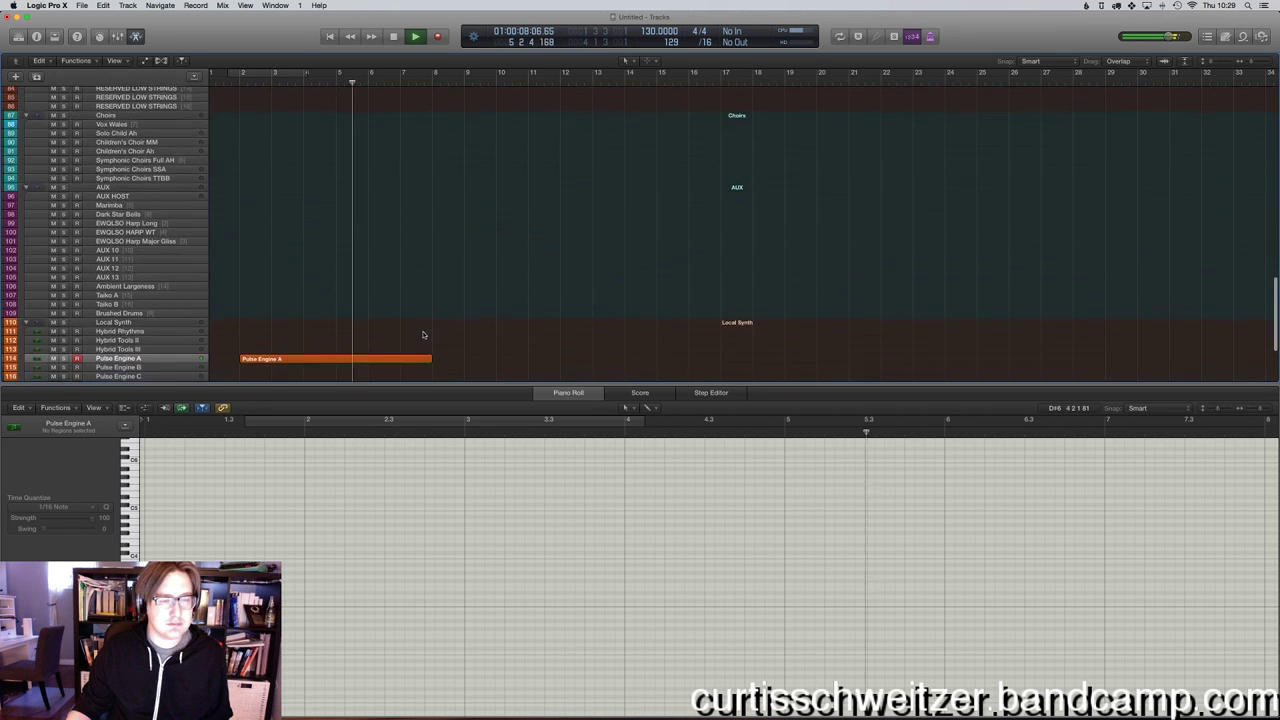
Requantize the Pulse Engine A notes to 1/8 notes, play them from just before bar 2 and close the piano roll.
left_click(389, 338)
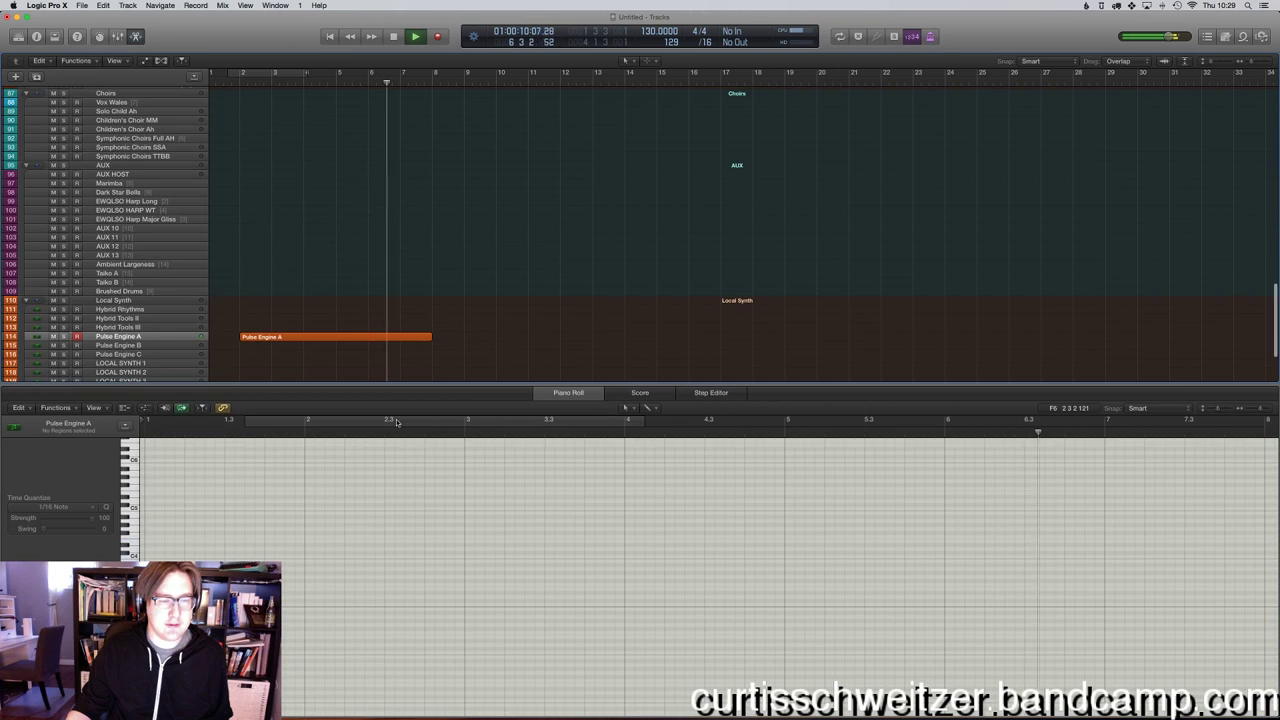
left_click(374, 335)
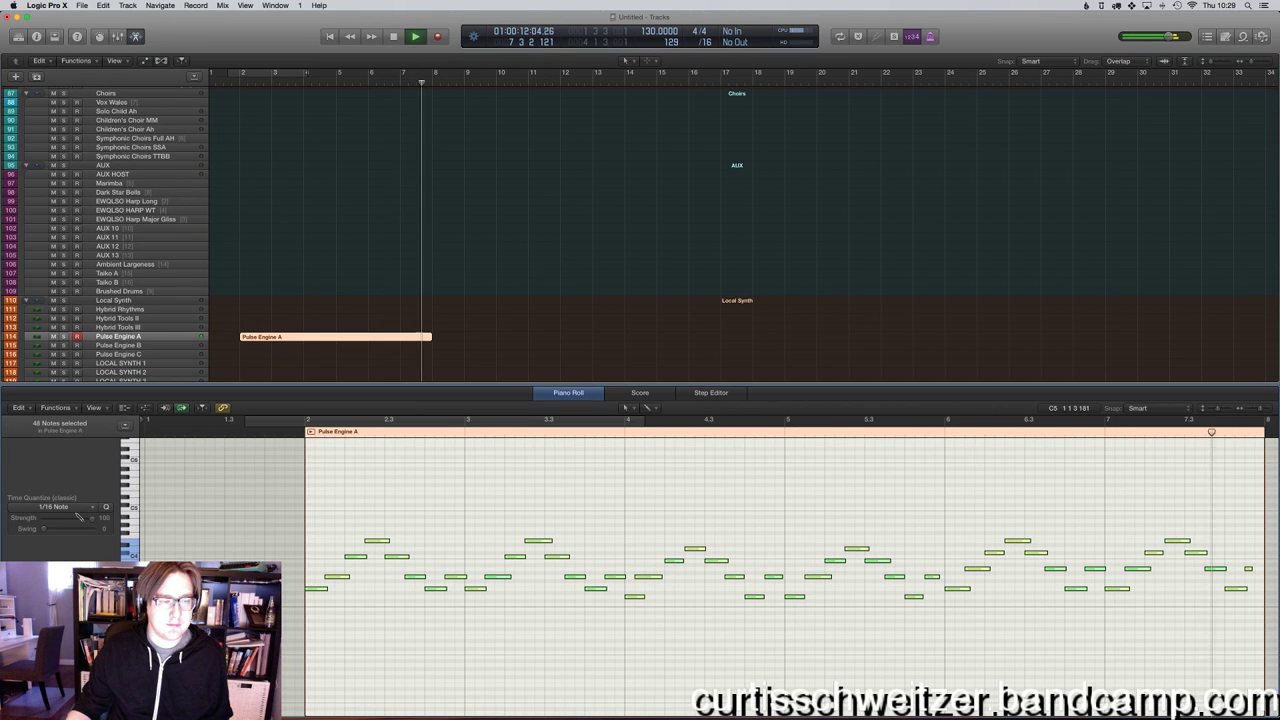
left_click(230, 81)
left_click(337, 191)
key("p")
Record an accompanying line on the Celli Pizz track from bar 2 to bar 8.
scroll(338, 192, "up", 3)
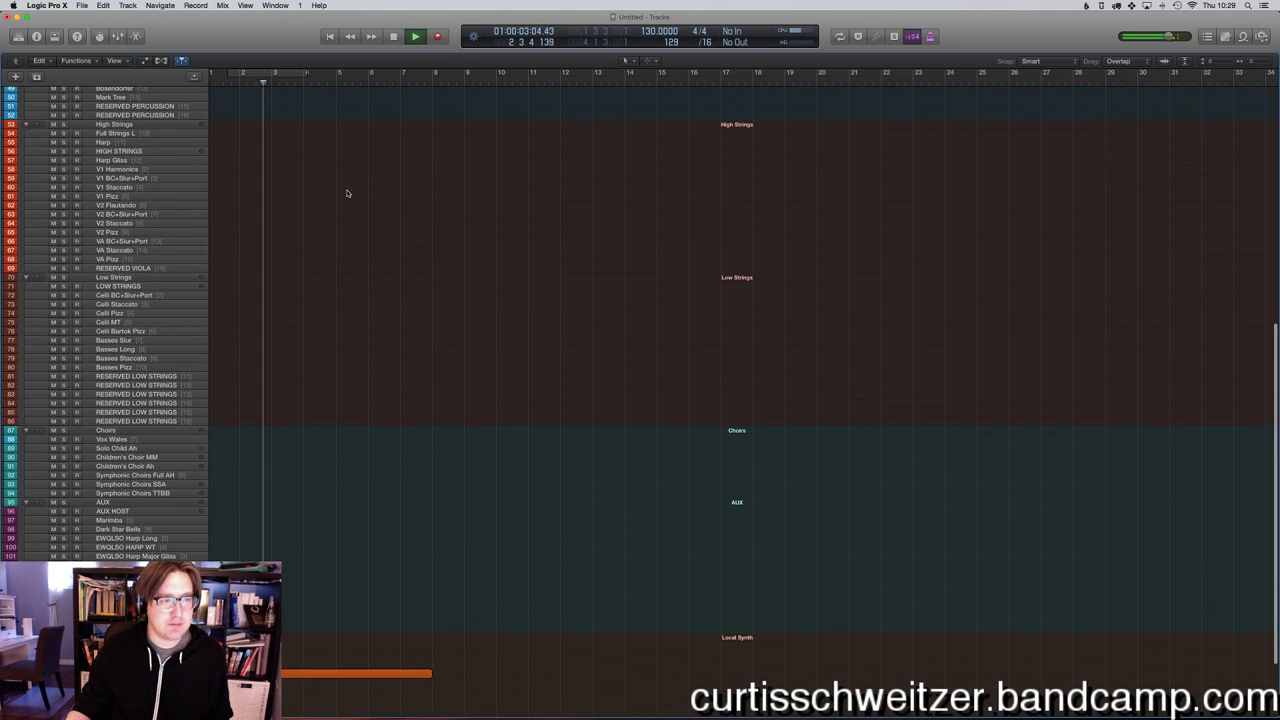
left_click(121, 313)
key("space")
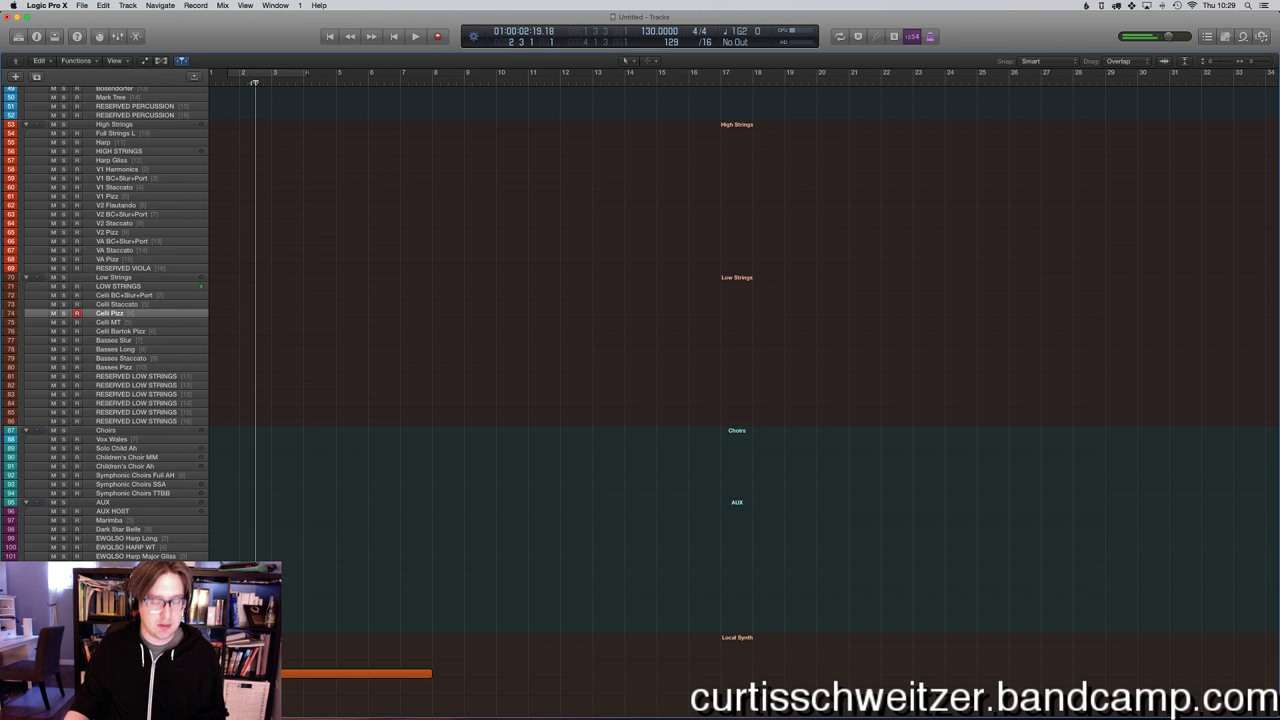
key("r")
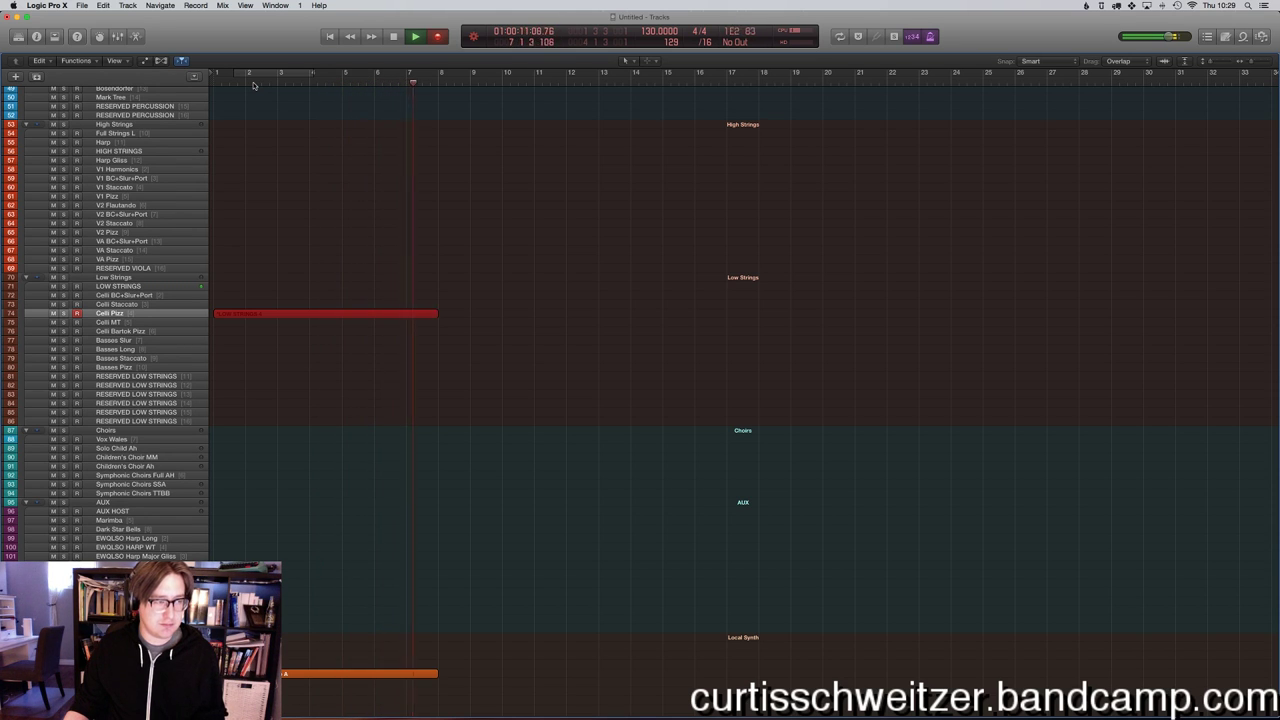
key("space")
Open the Celli Pizz region in the piano roll and quantize all its notes to 1/8 notes.
double_click(327, 313)
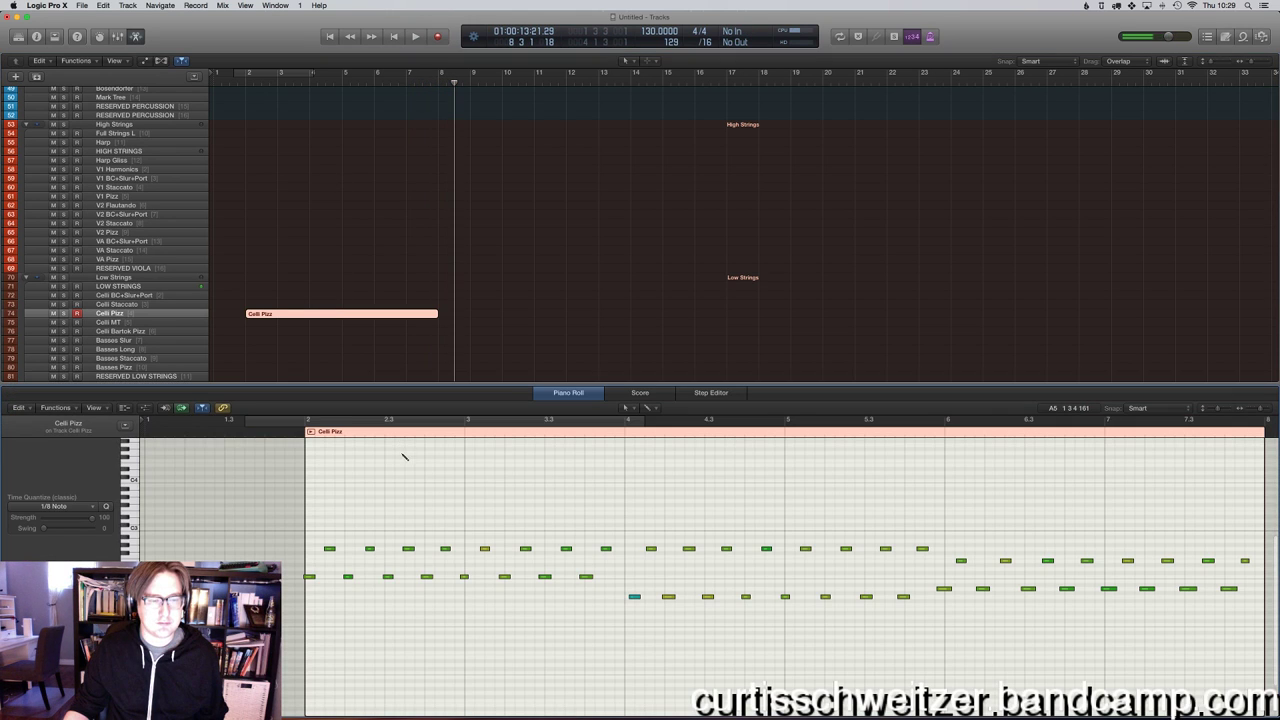
key("super+a")
key("q")
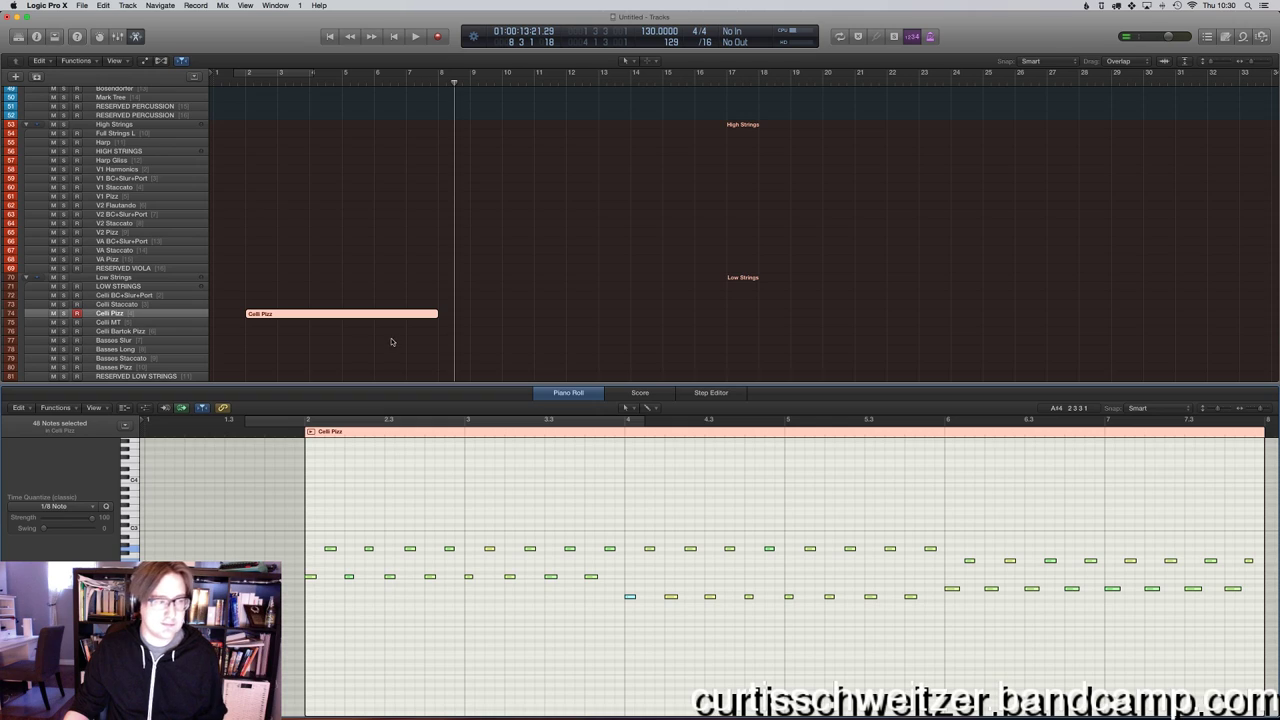
Open a separate score window, move it aside and shrink it so the timeline and piano roll stay accessible.
key("ctrl+Up")
key("ctrl+Up")
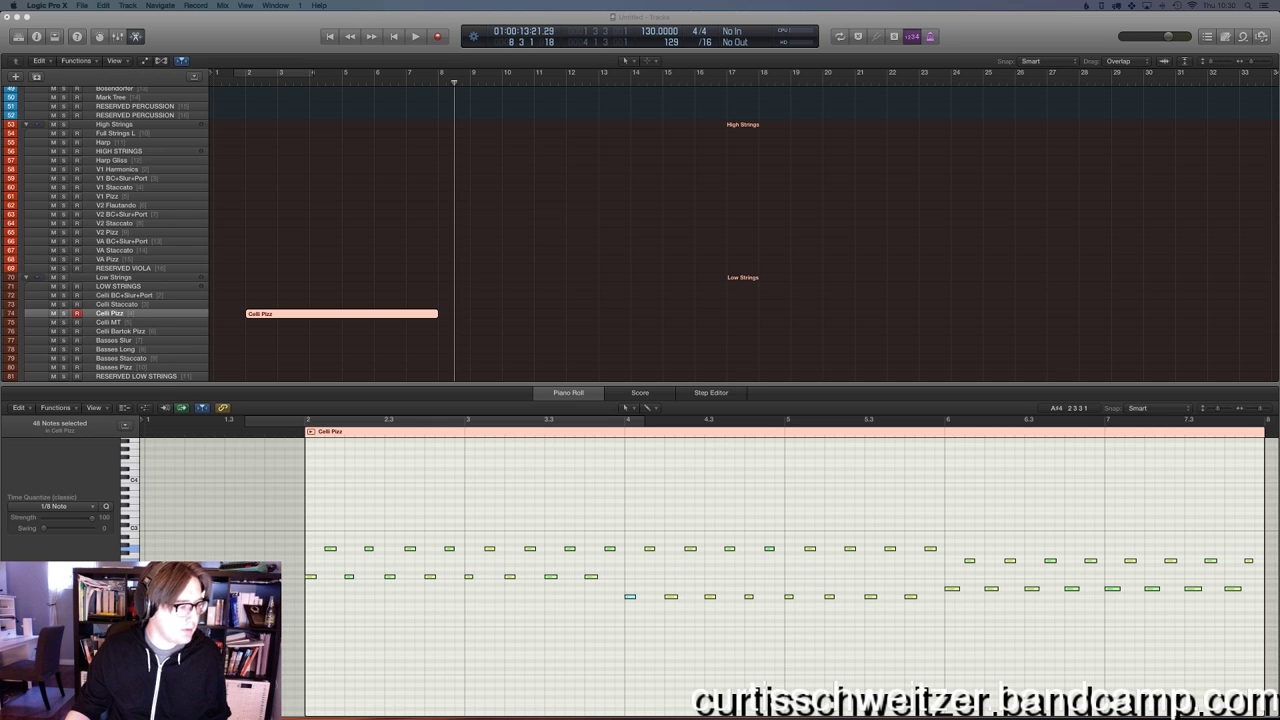
key("super+3")
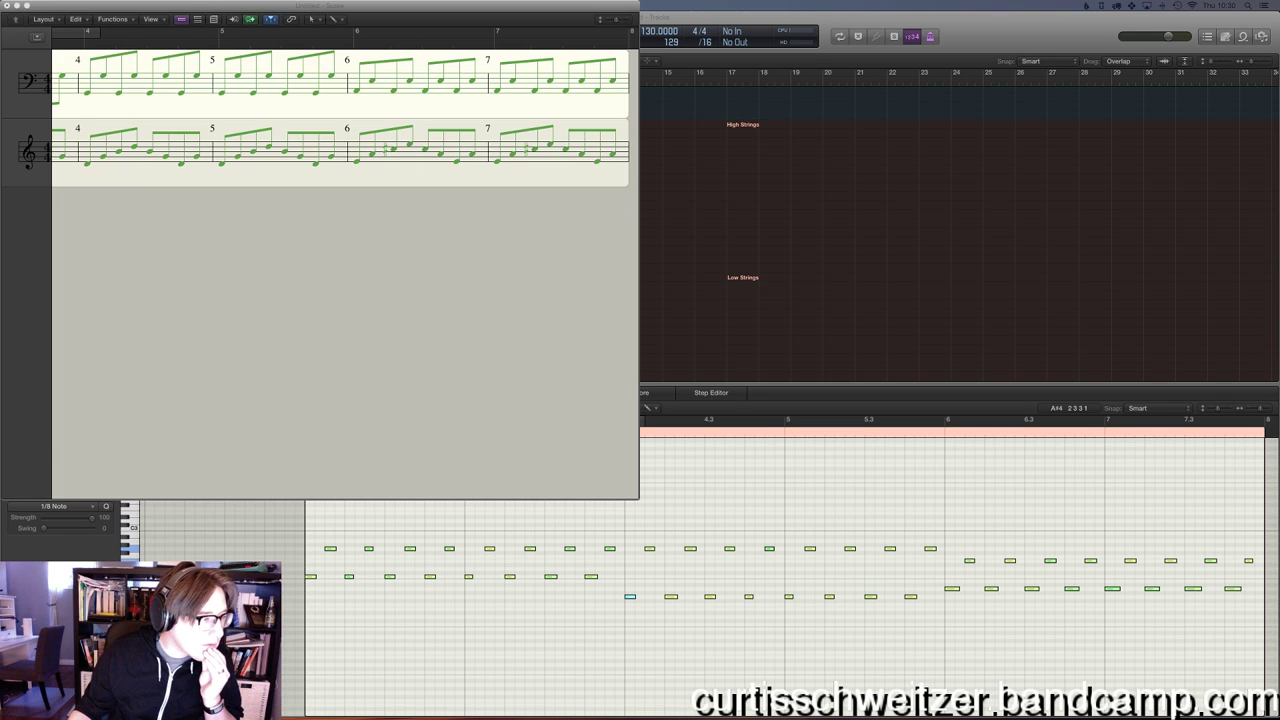
left_click_drag(320, 5, 960, 5)
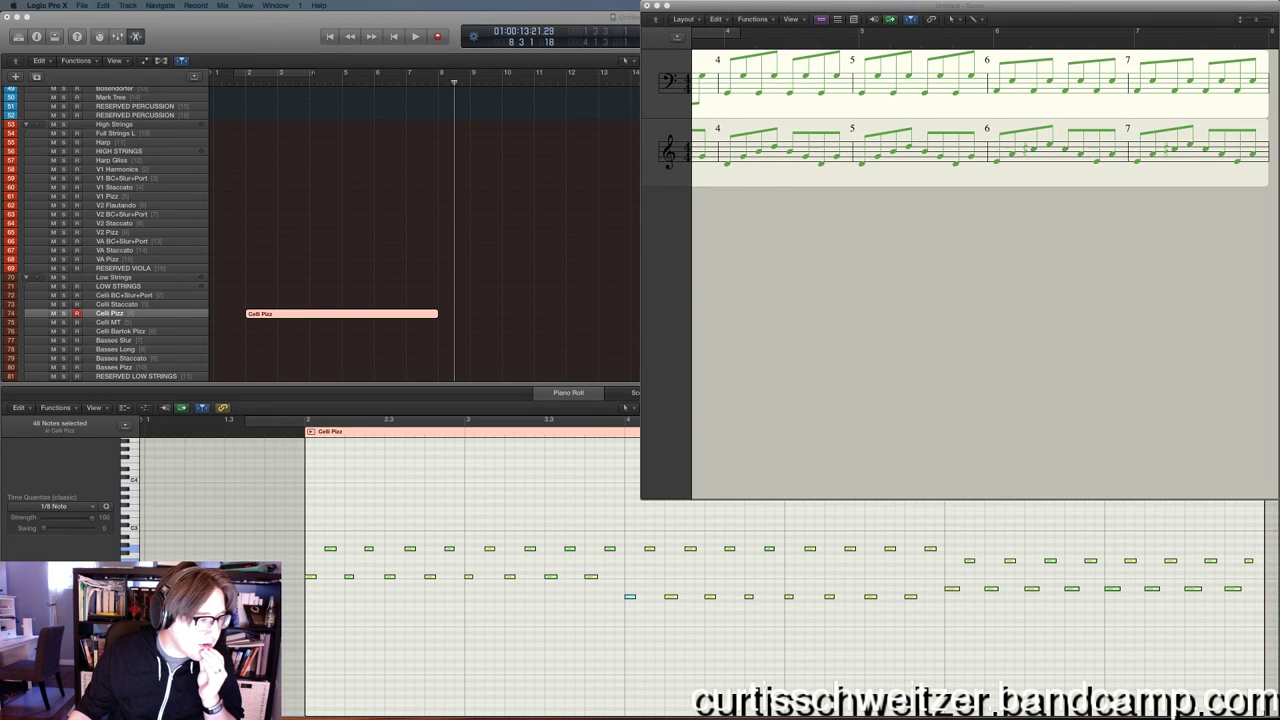
key("alt+super+Right")
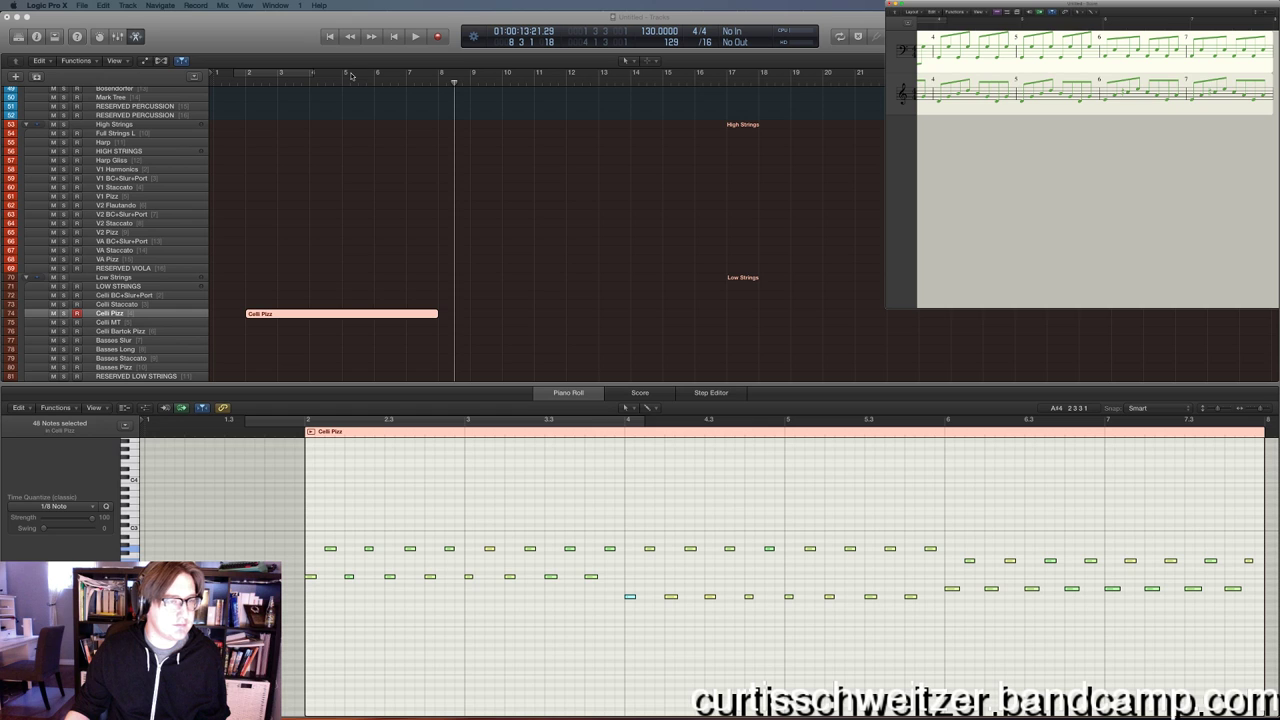
Play the two regions back and set all the Celli Pizz notes to a uniform velocity of 56.
left_click(237, 84)
key("space")
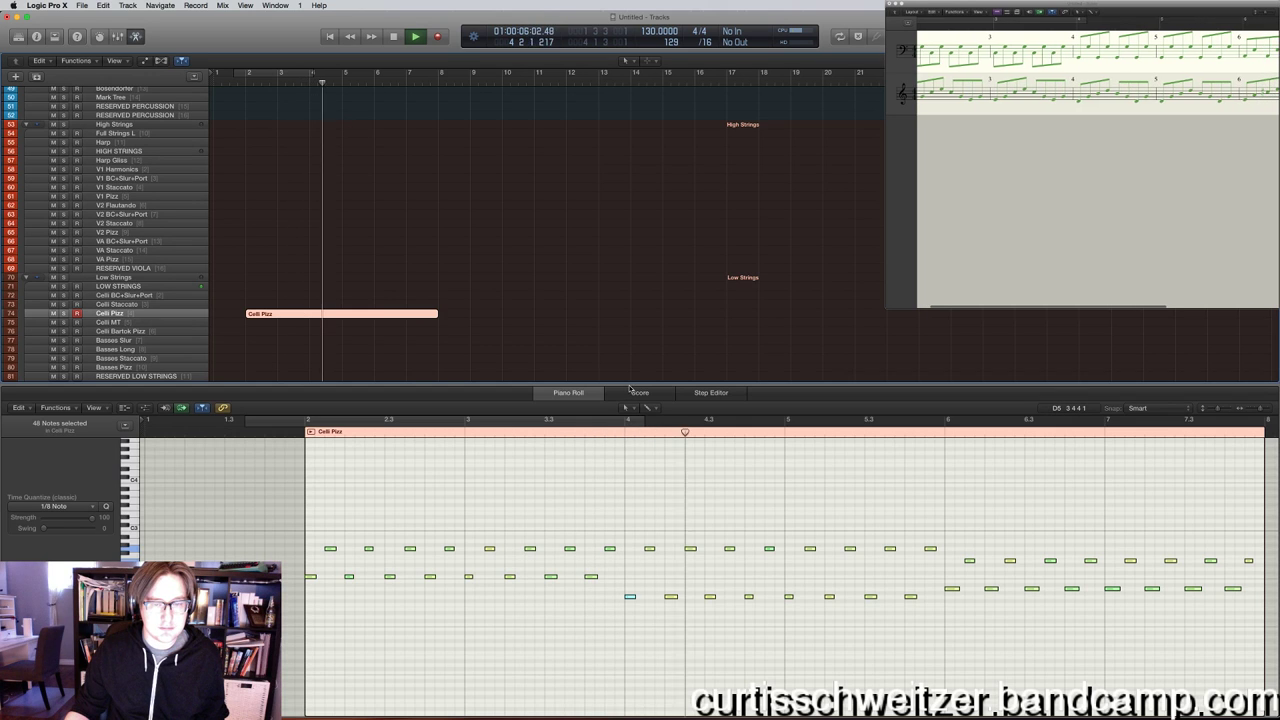
key("a")
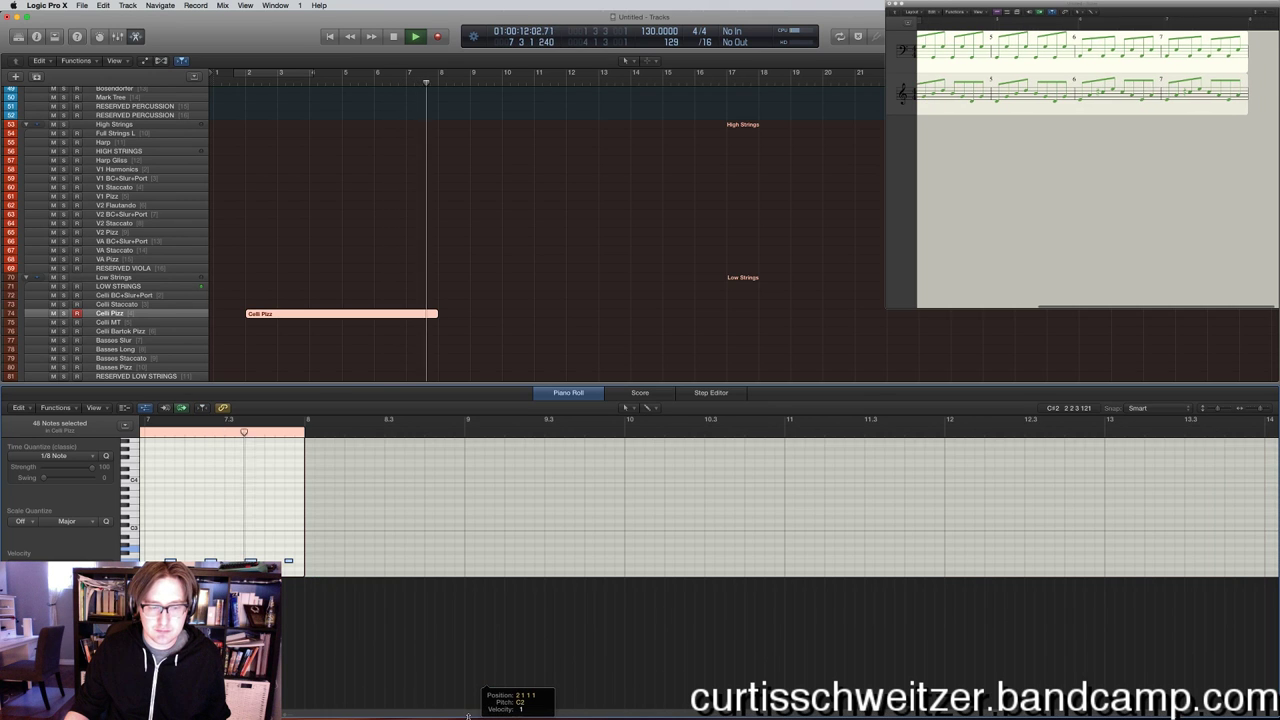
scroll(354, 610, "left", 10)
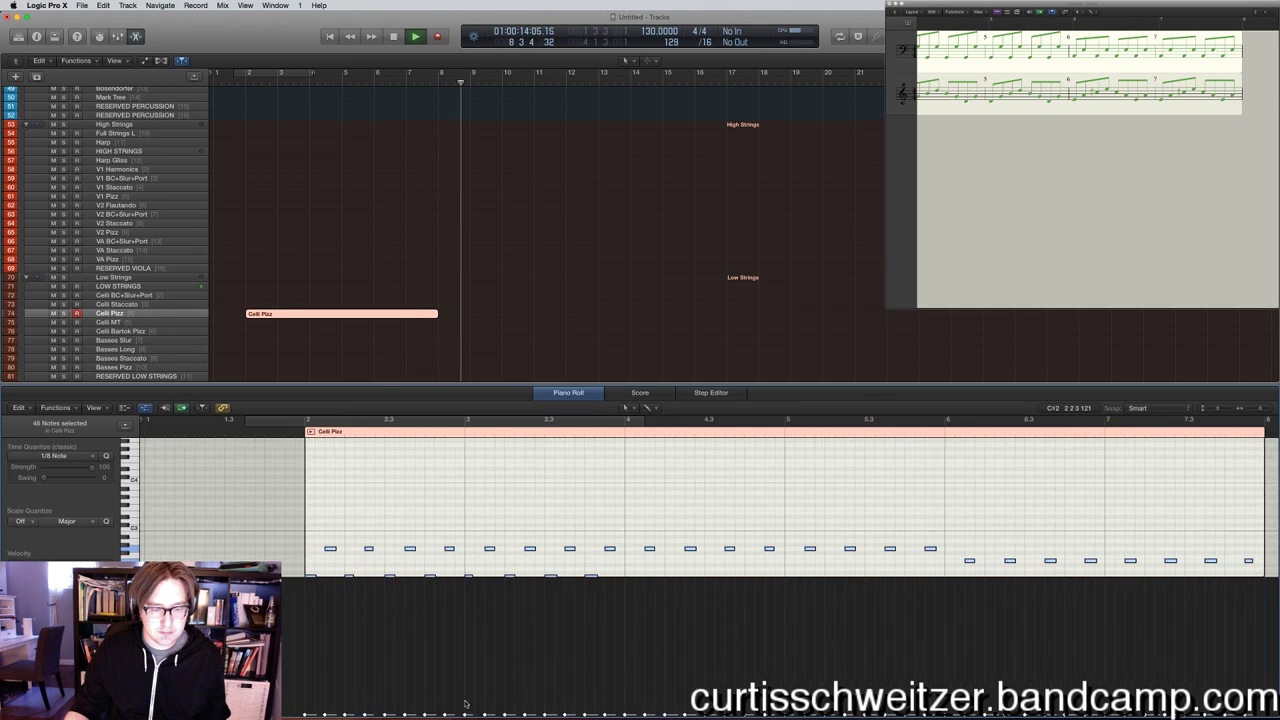
left_click_drag(466, 716, 469, 656)
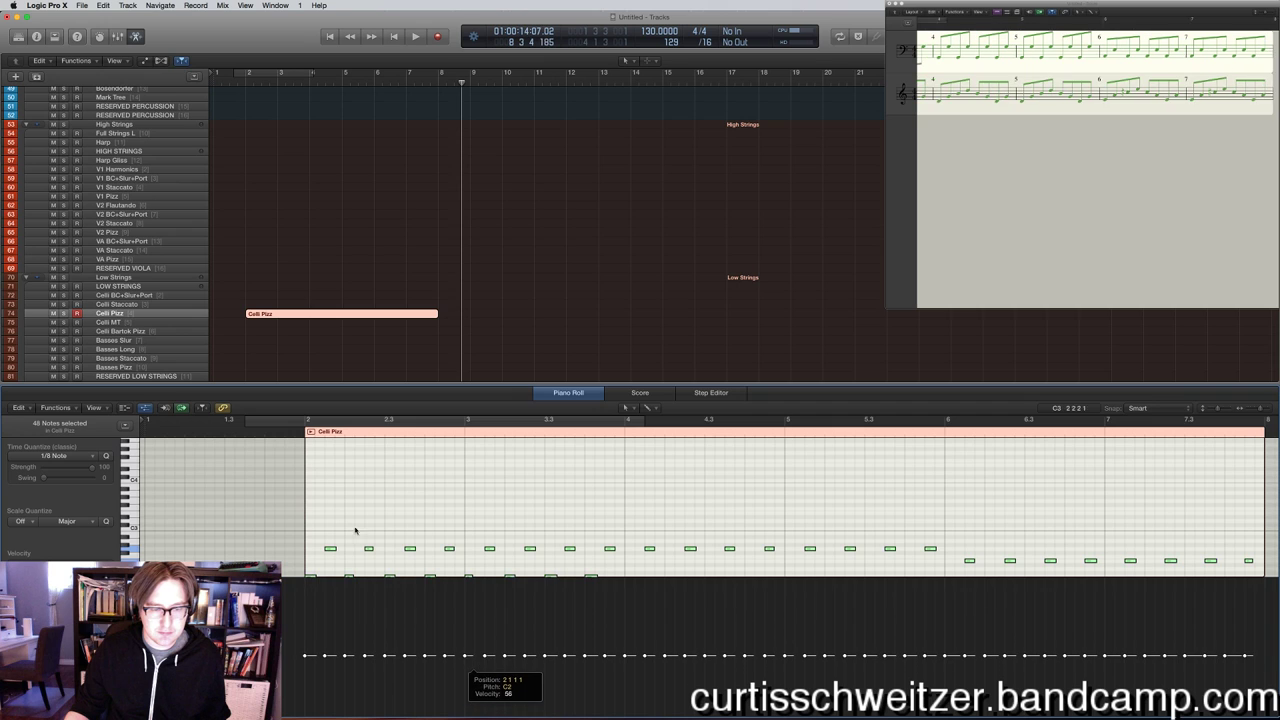
Play both regions again from just before bar 2 to check the cello level, close the piano roll and stop.
left_click(284, 432)
key("space")
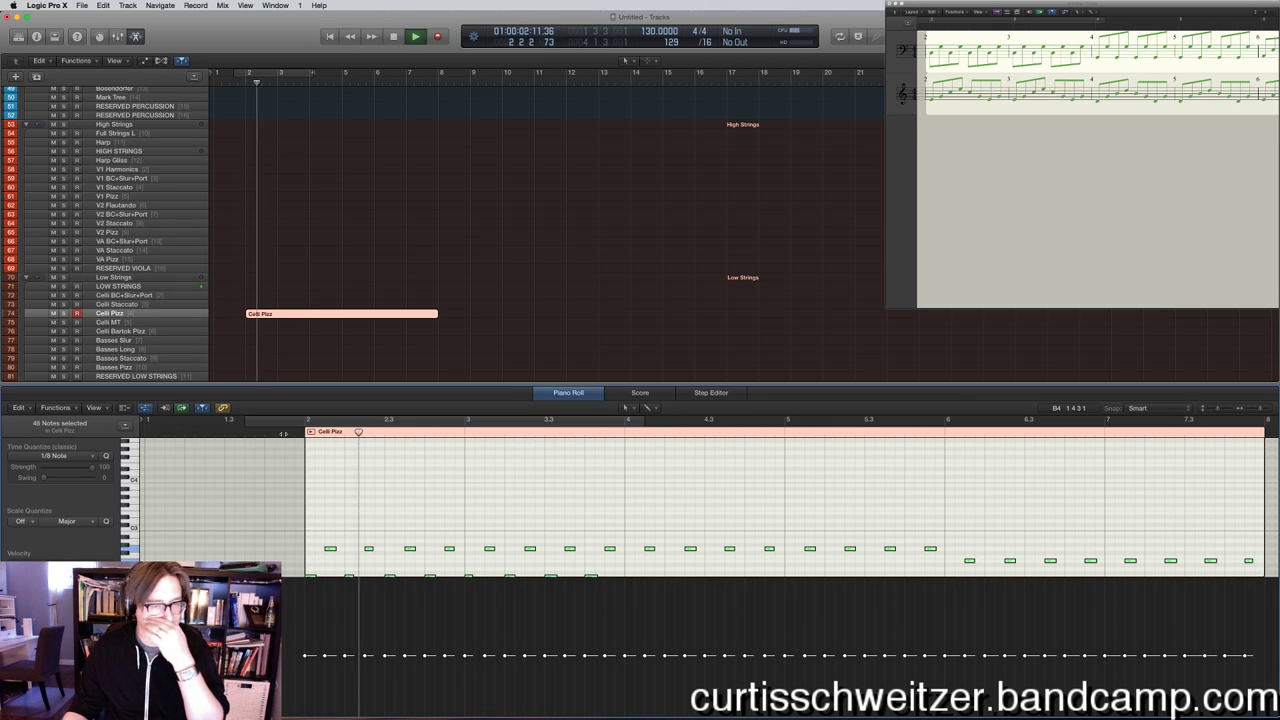
left_click(397, 276)
key("e")
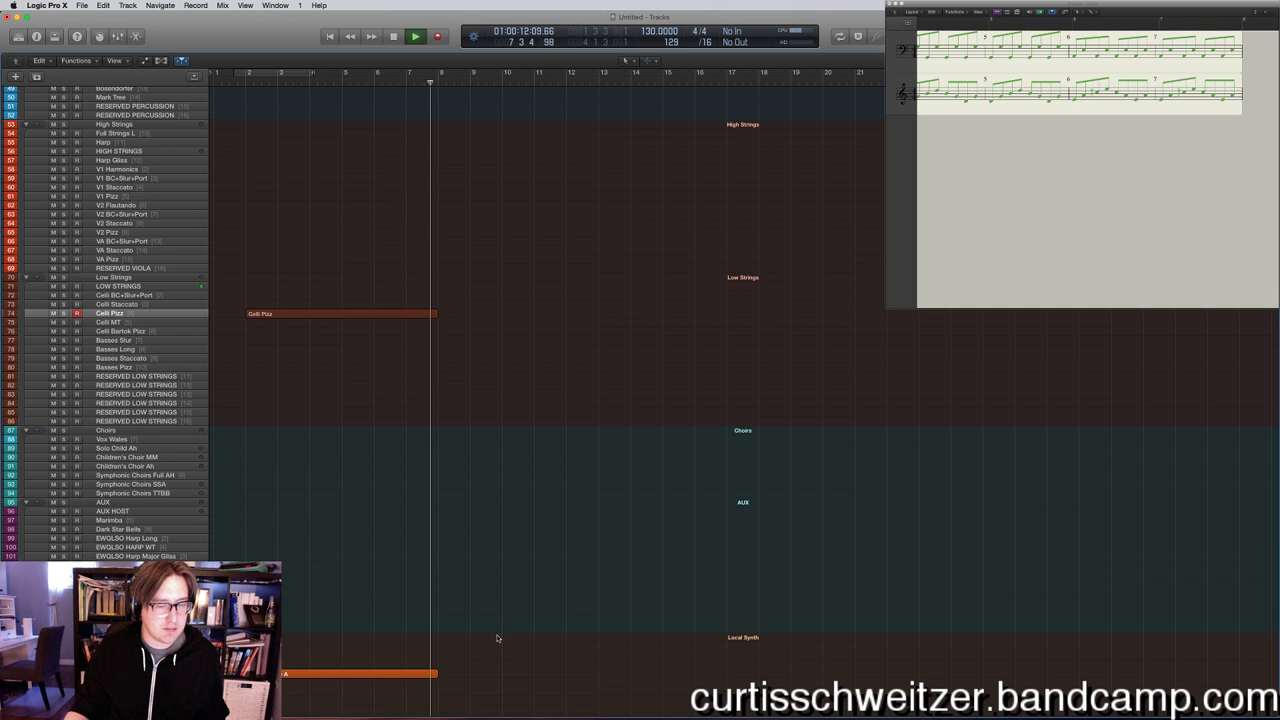
key("space")
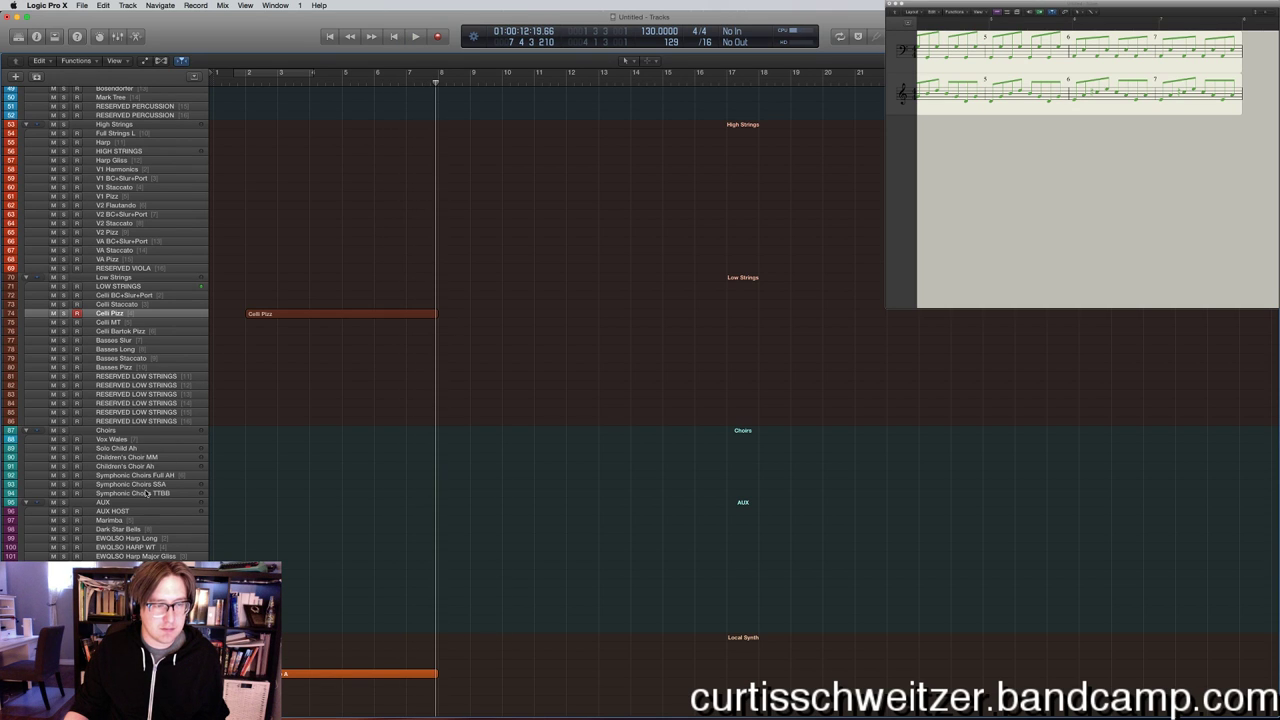
Discard a first continuation take on Pulse Engine A and record a second phrase from bar 10 to bar 14.
left_click(358, 673)
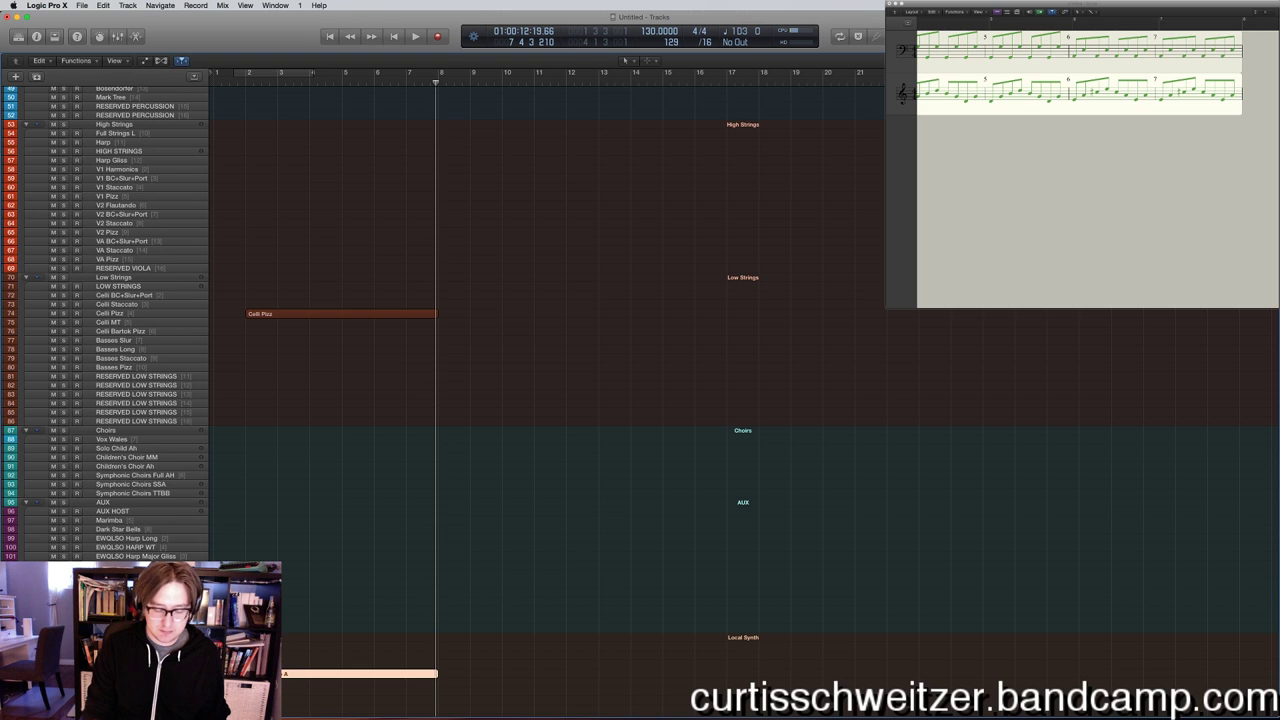
key("r")
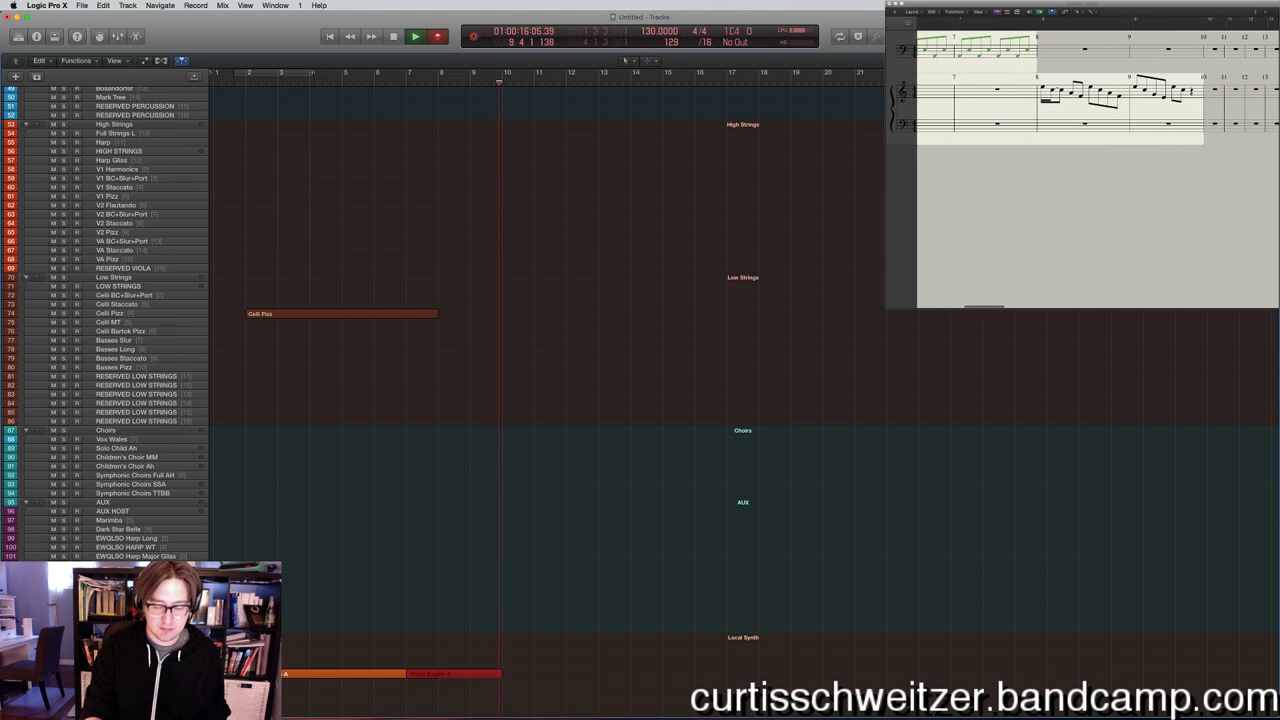
key("space")
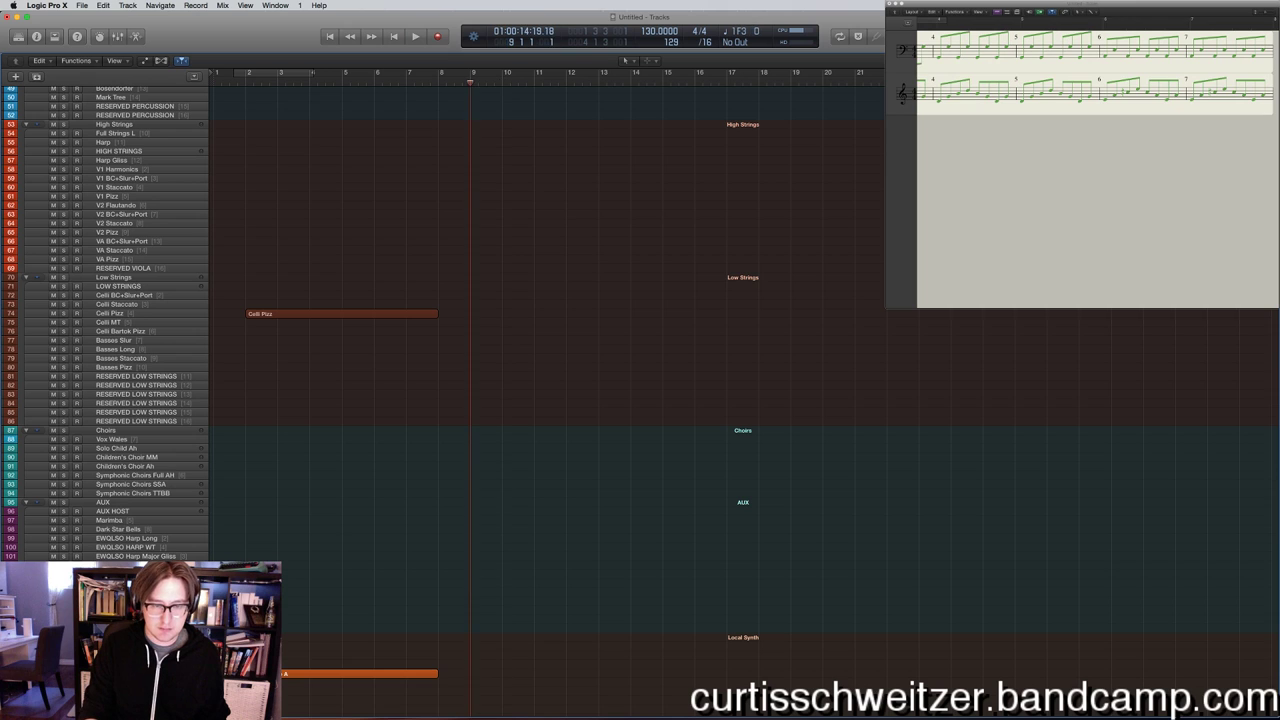
key("space")
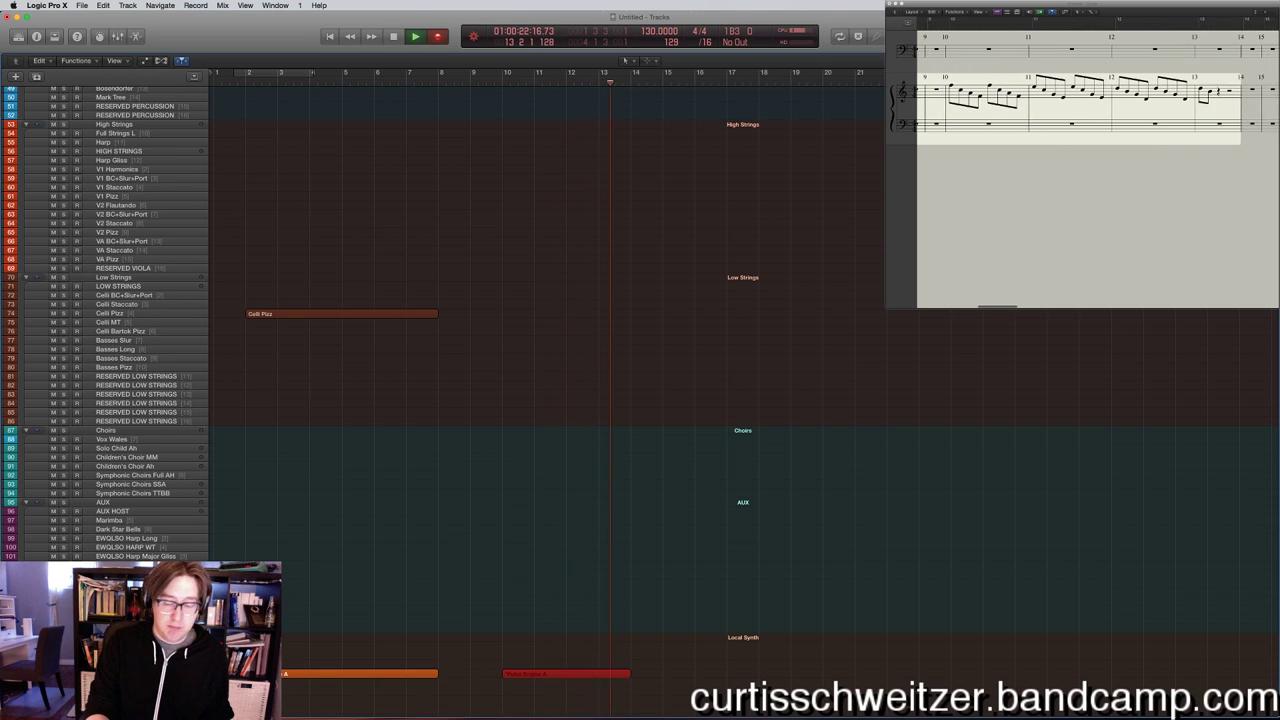
key("space")
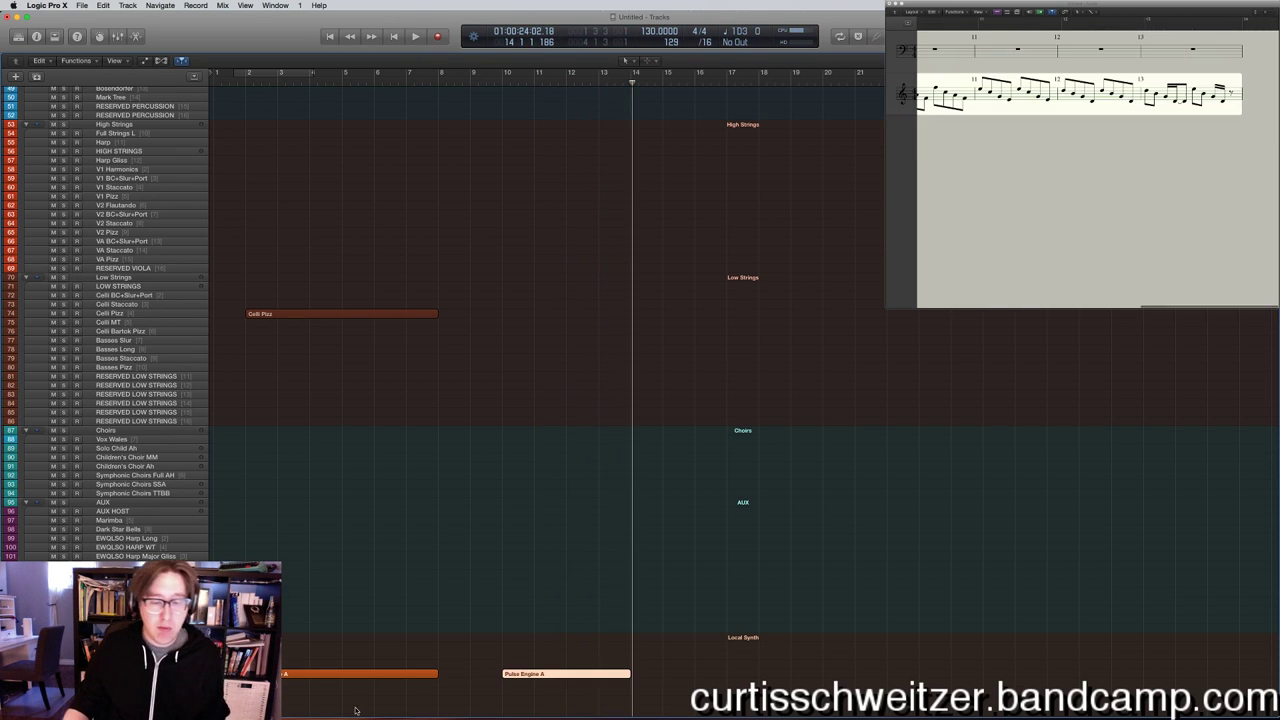
Quantize the second Pulse Engine A phrase to 1/8 notes and move its region to start at bar 8.
left_click(494, 689)
double_click(504, 672)
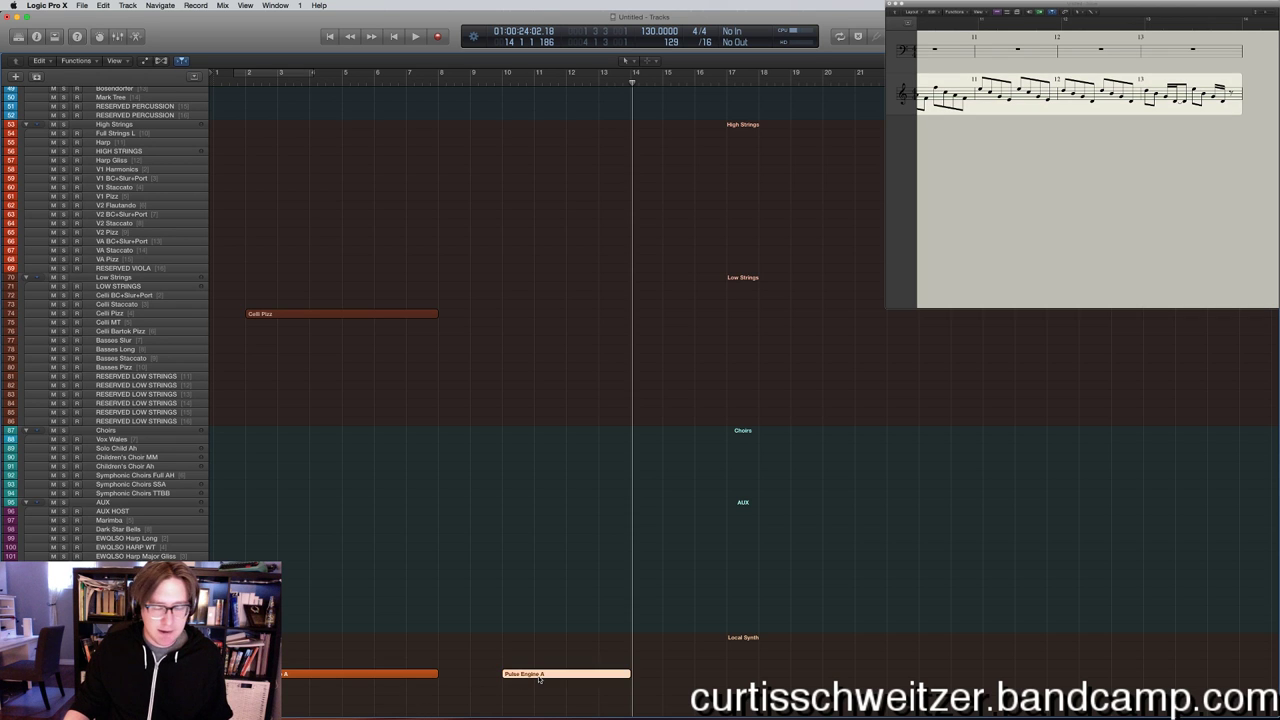
left_click(519, 340)
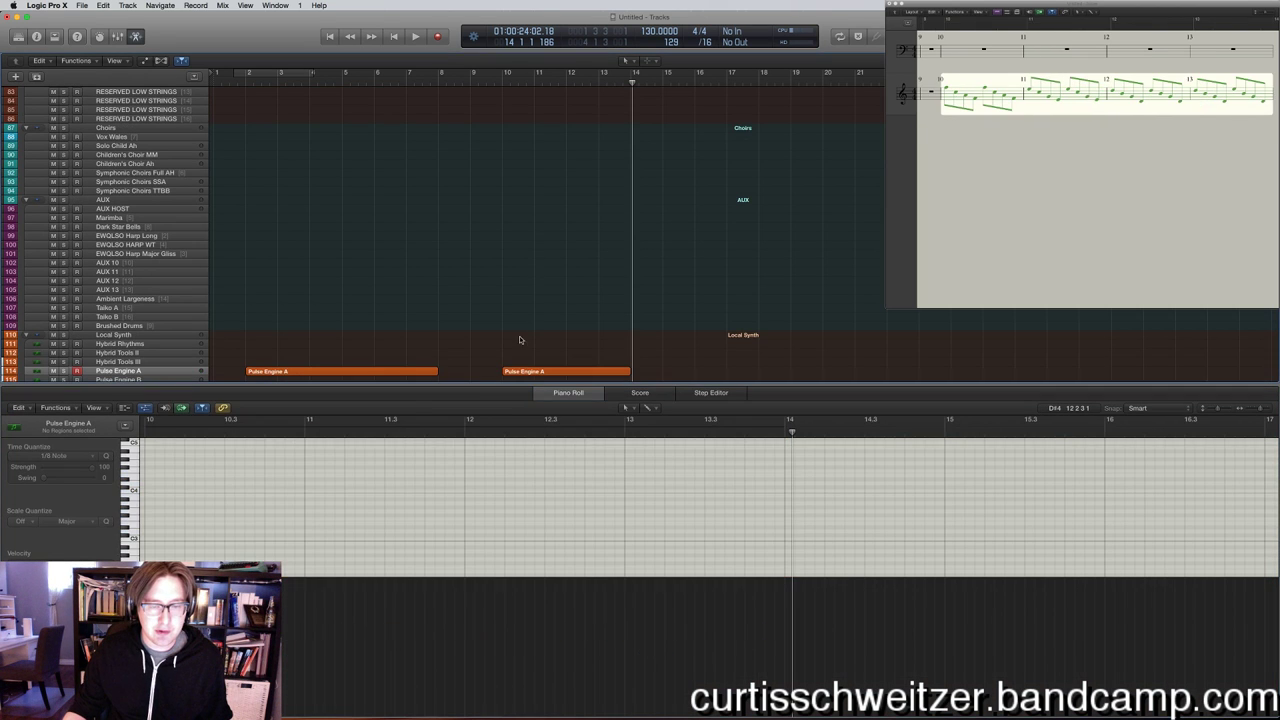
left_click_drag(514, 372, 450, 372)
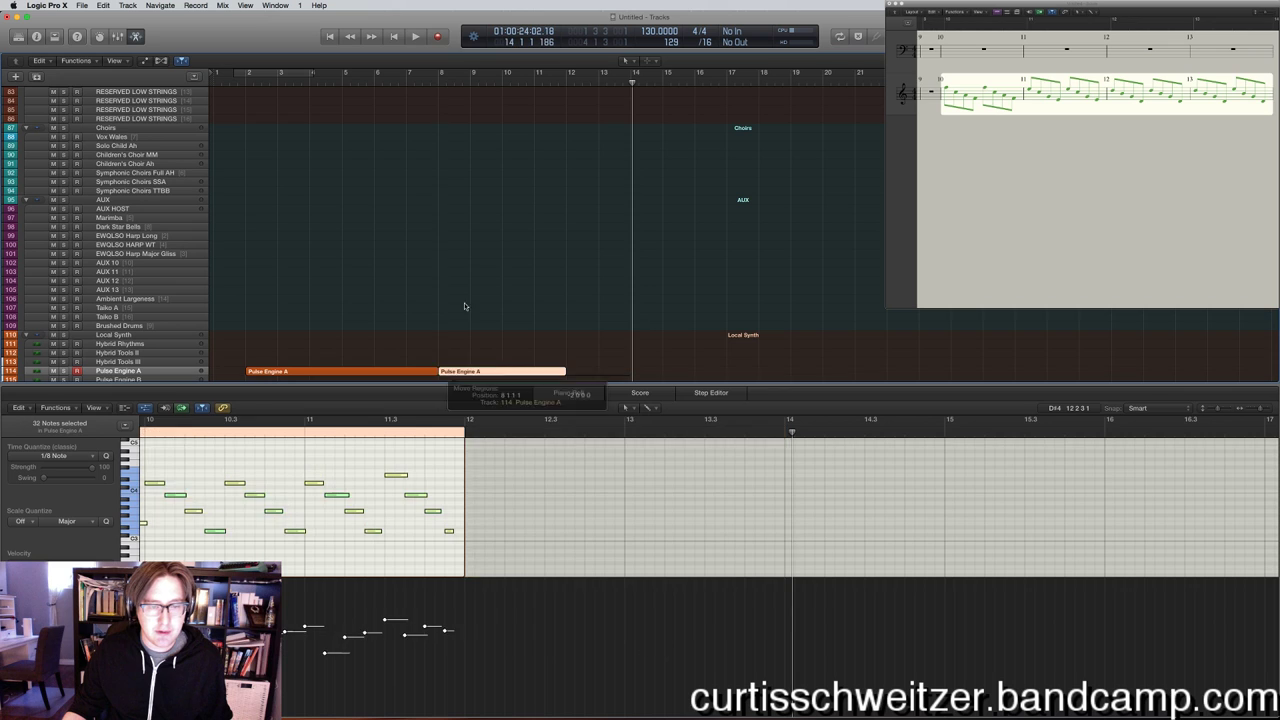
Play back the transition into the second Pulse Engine A region from about bar 7 and close the piano roll.
left_click(449, 98)
double_click(404, 79)
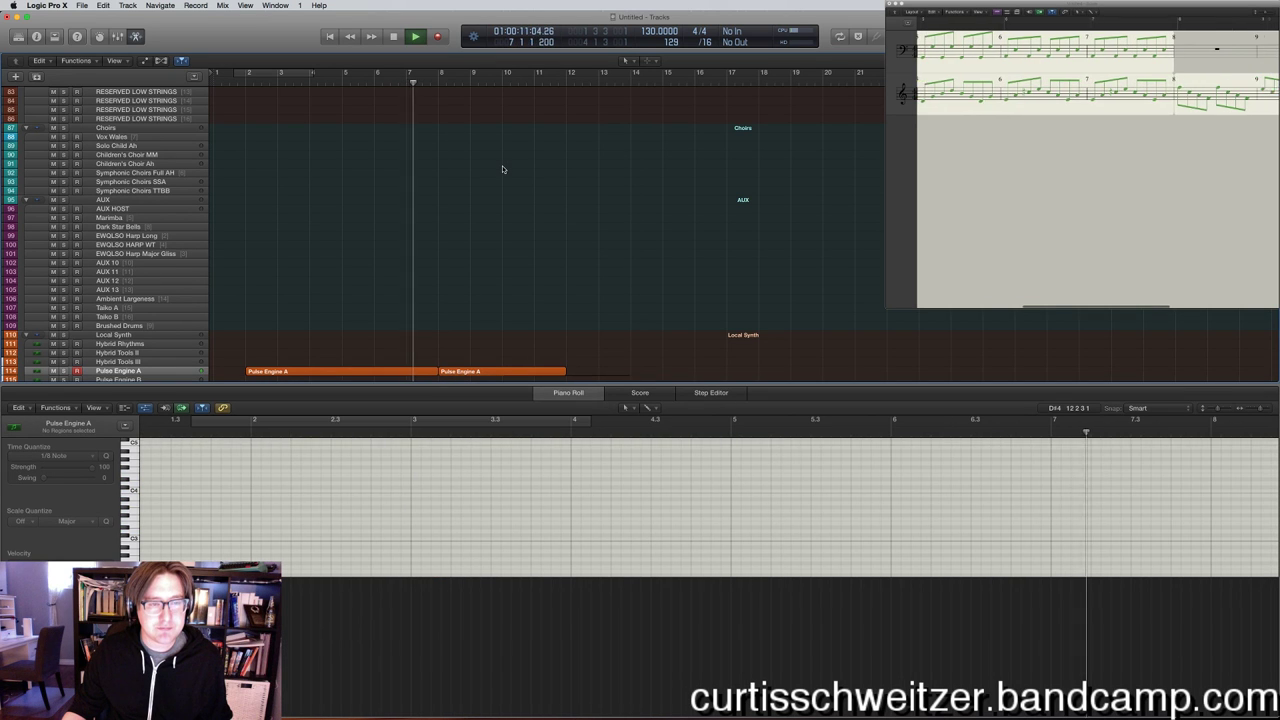
scroll(502, 169, "up", 3)
key("e")
scroll(509, 171, "up", 10)
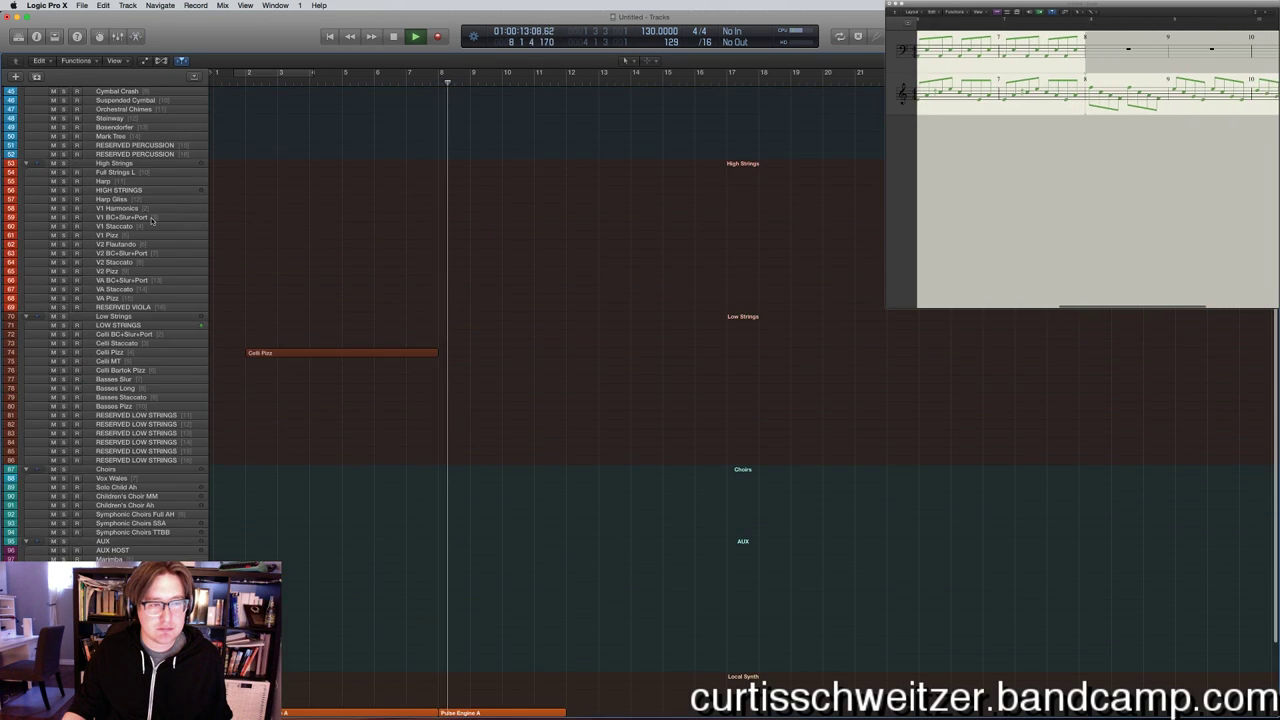
Record a second Celli Pizz phrase from bar 8 to bar 12.
left_click(140, 351)
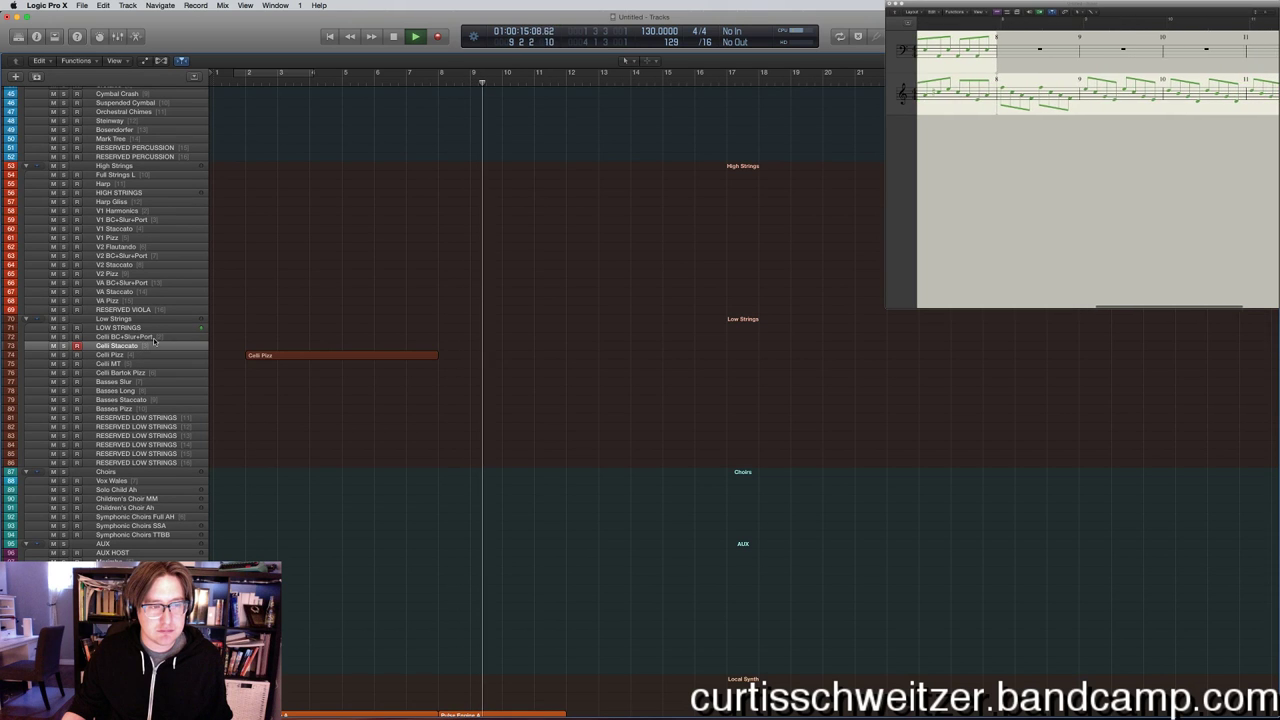
key("space")
left_click(449, 83)
key("r")
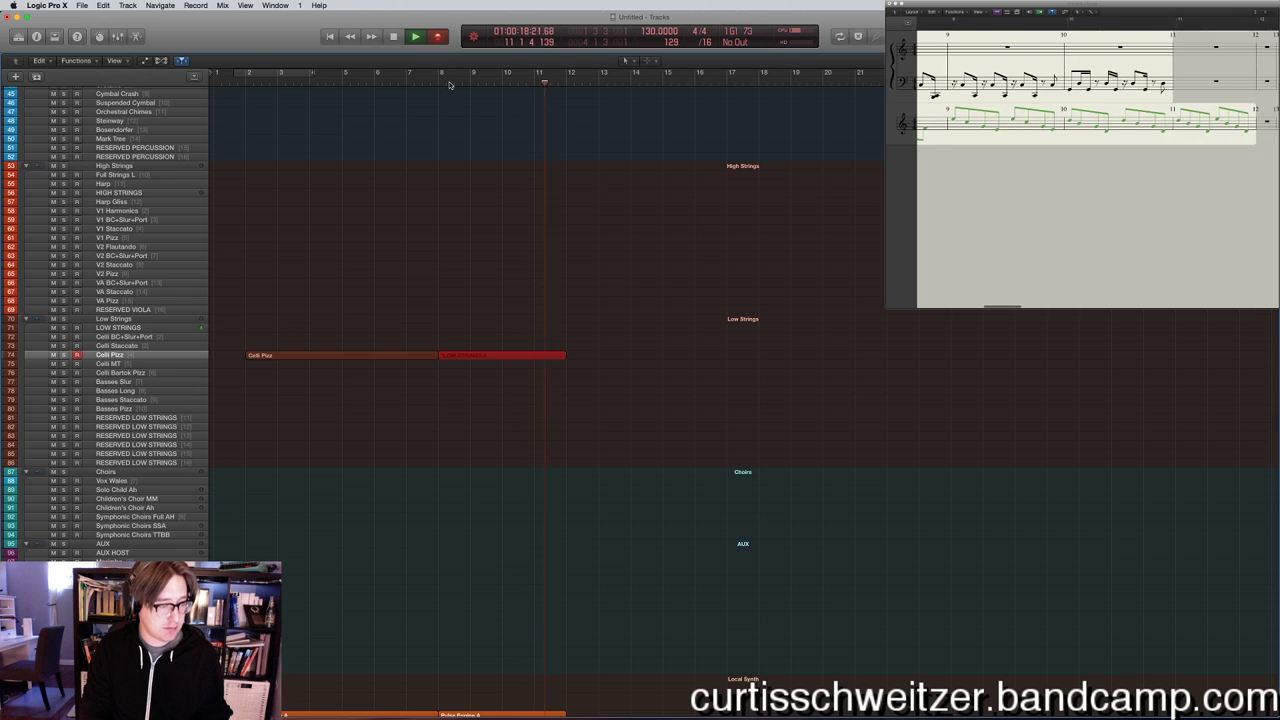
key("space")
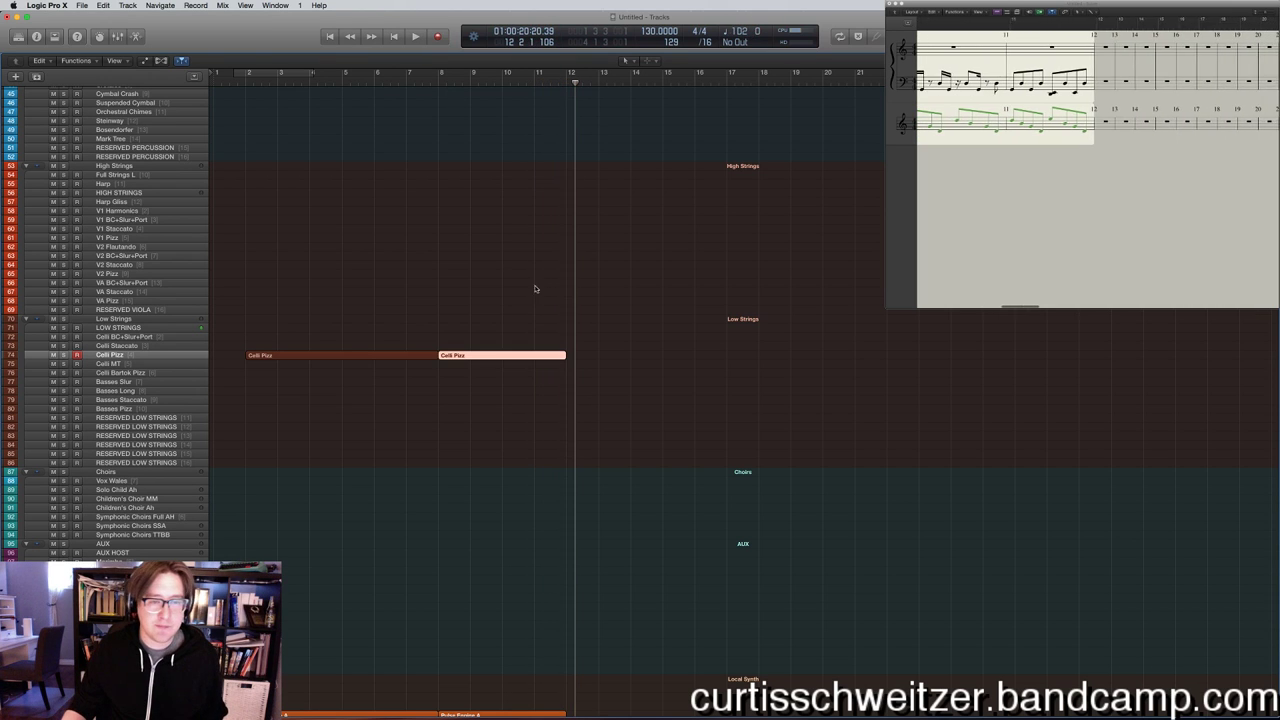
Quantize the new Celli Pizz region to 1/8 notes and delete its stray doubled notes in bars 9 and 11.
double_click(517, 355)
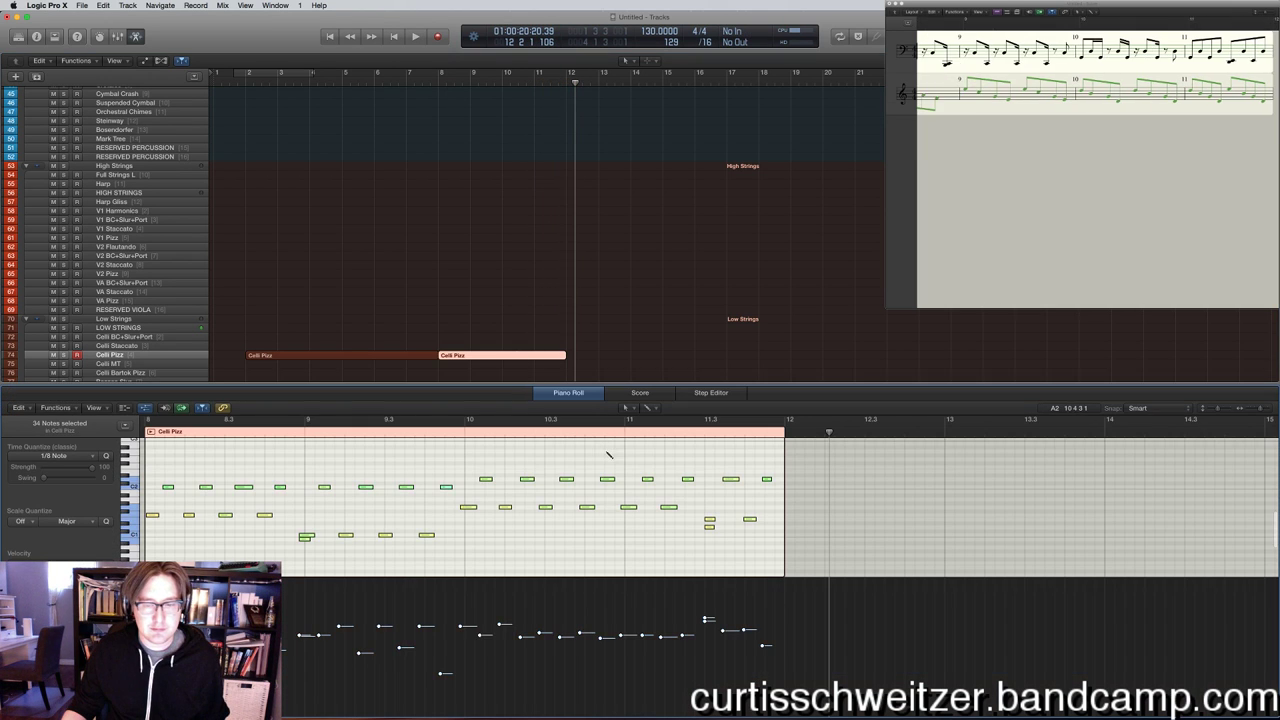
left_click(710, 520)
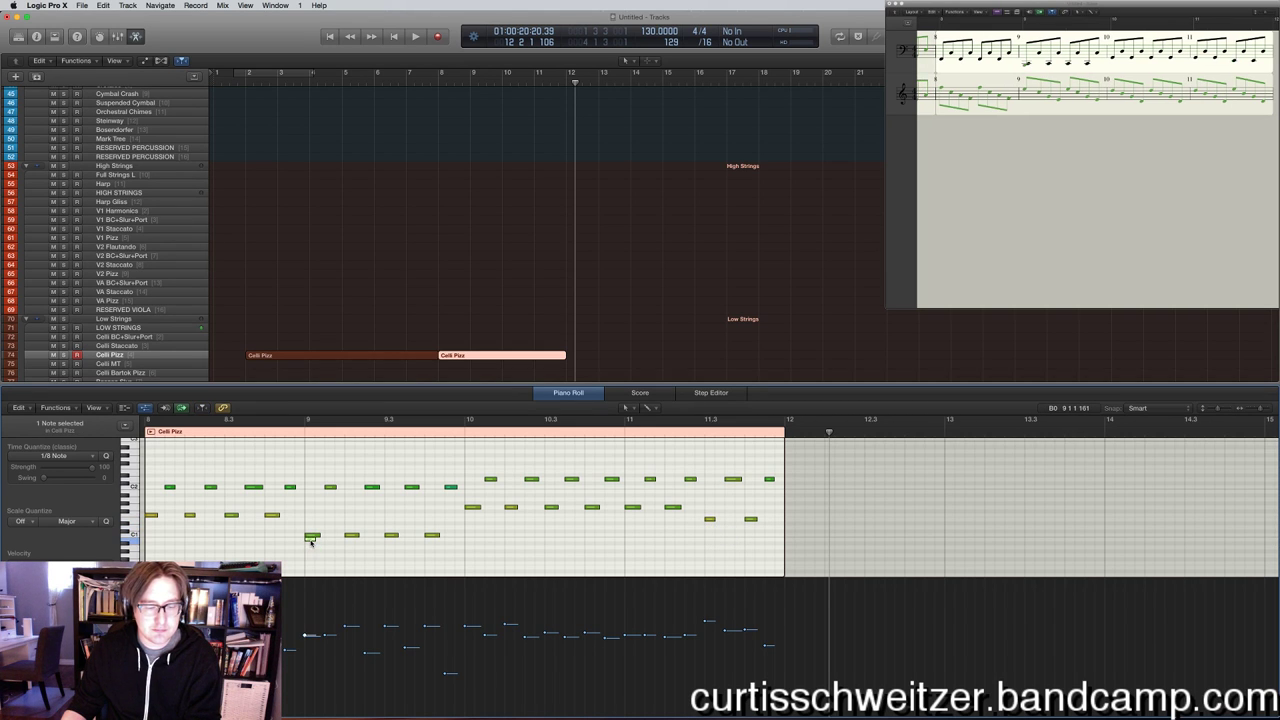
left_click(551, 260)
Play back the second cello and Pulse Engine A phrases from about bar 7, close the piano roll and stop.
left_click(415, 82)
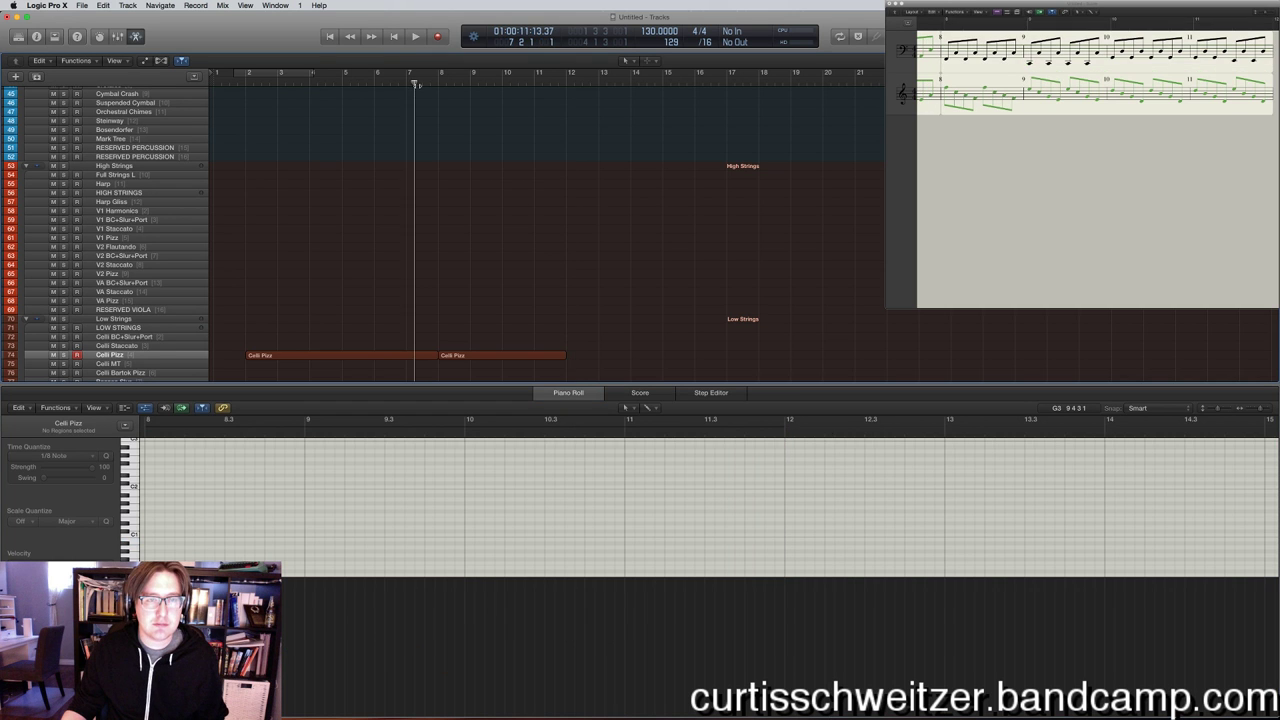
key("space")
key("e")
scroll(479, 168, "down", 2)
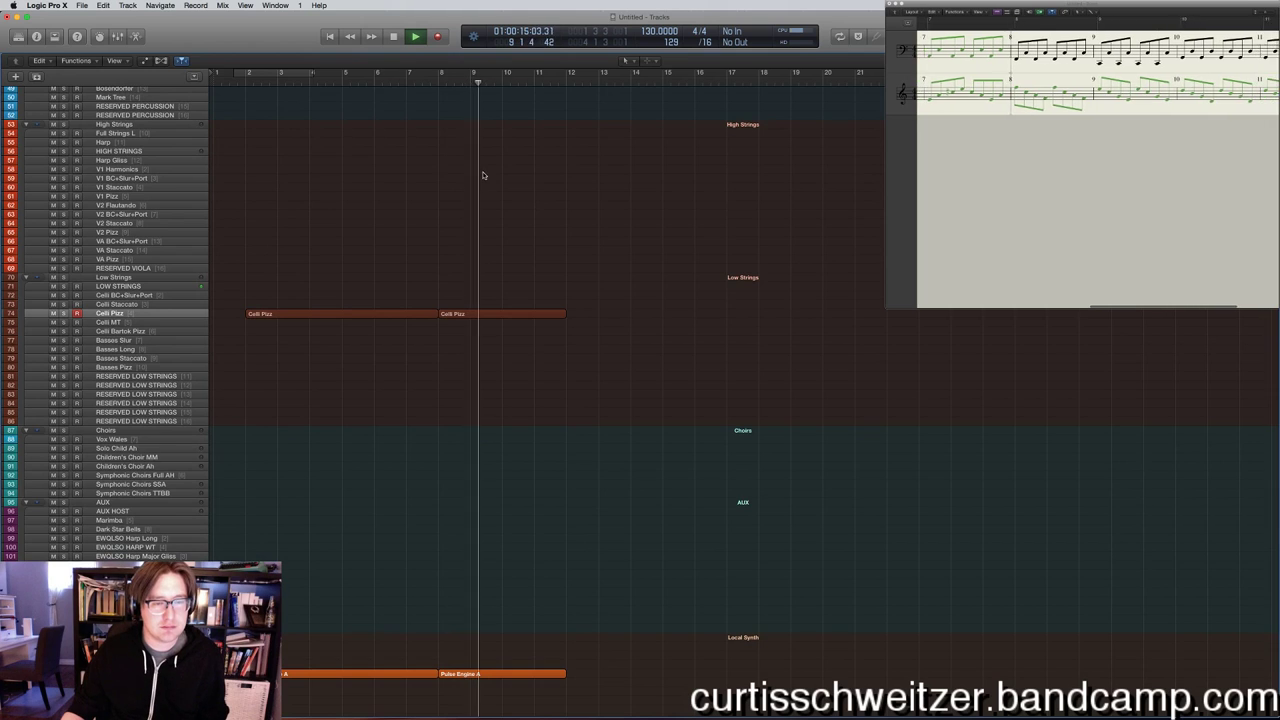
scroll(374, 445, "up", 2)
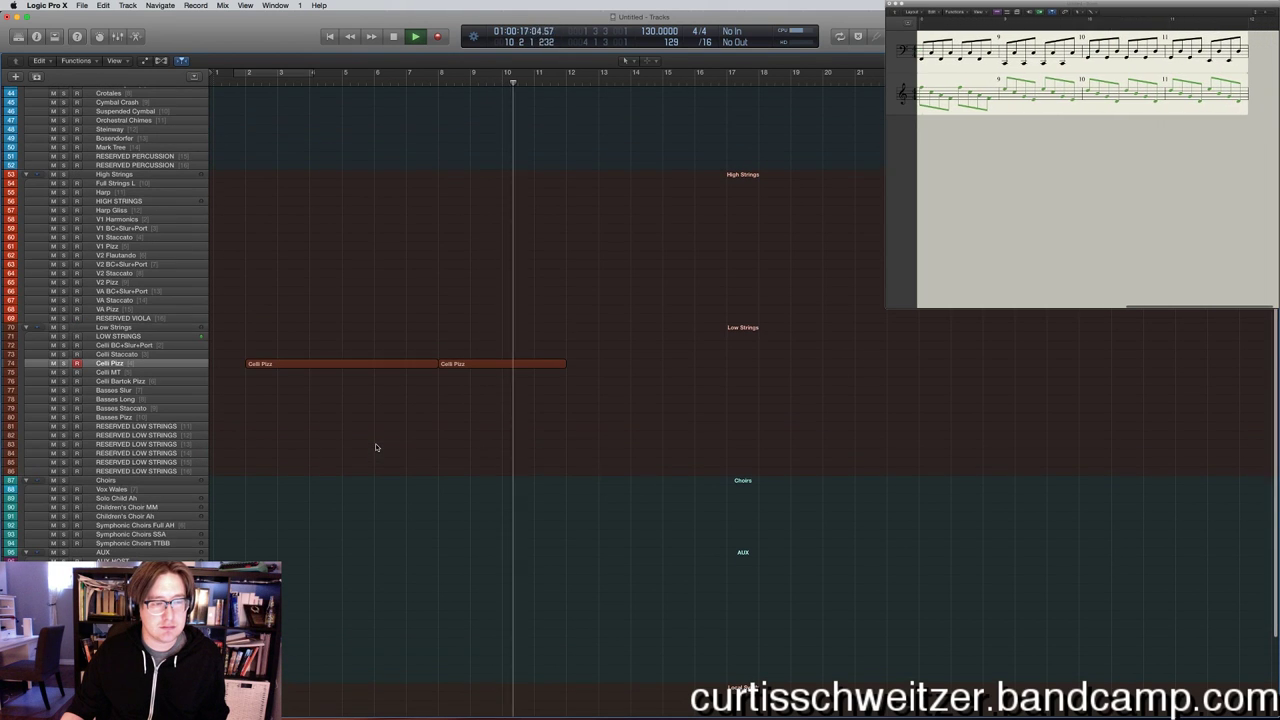
scroll(330, 264, "up", 1)
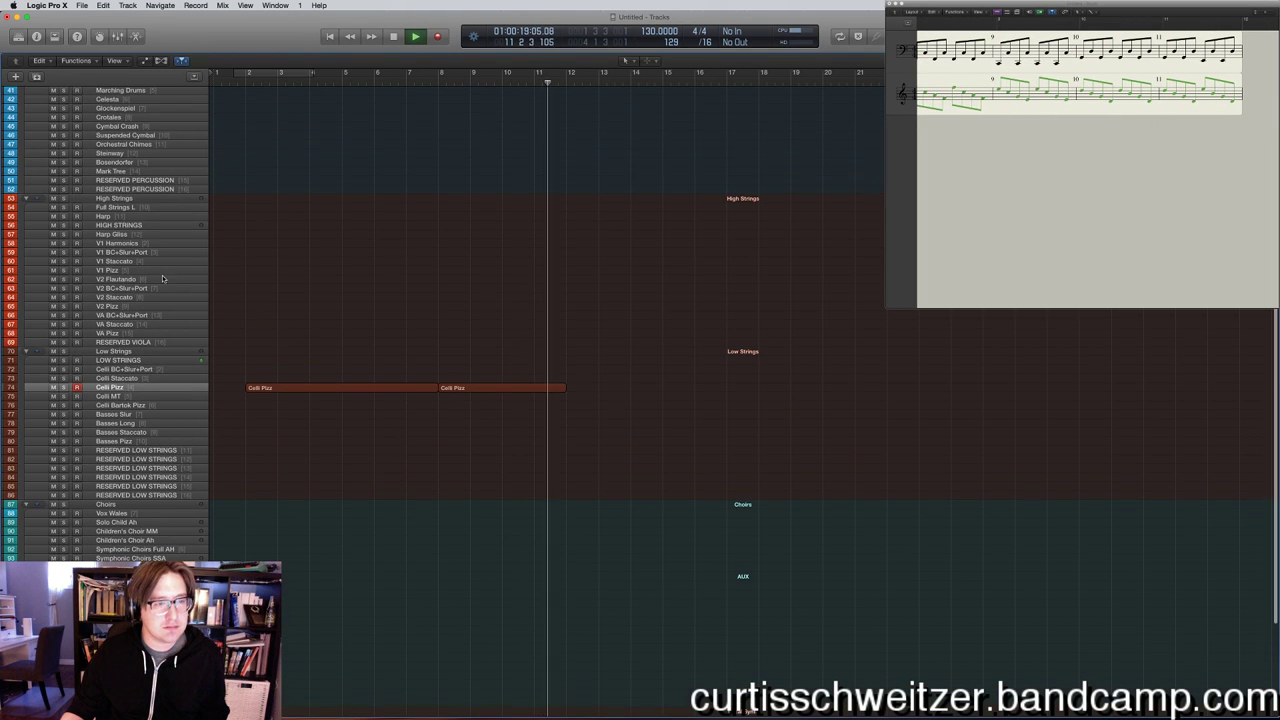
key("space")
Select the V2 Pizz track and play the arrangement from bar 2.
left_click(122, 307)
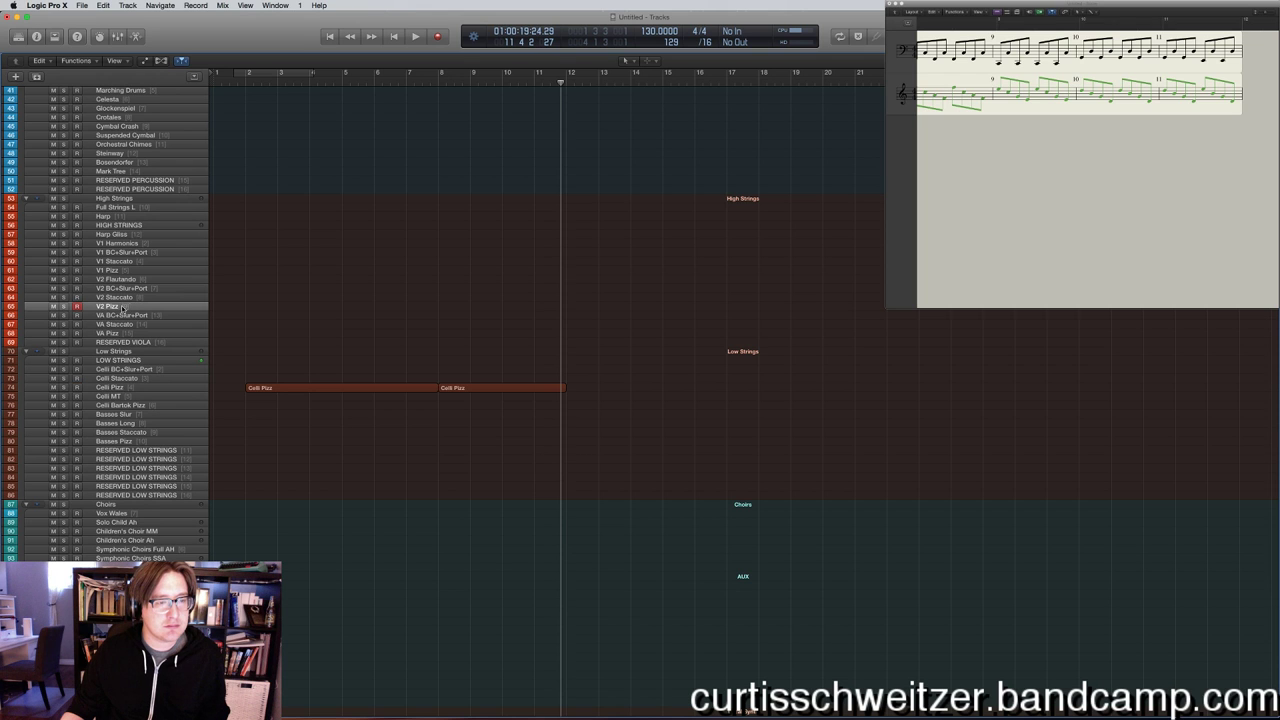
double_click(422, 82)
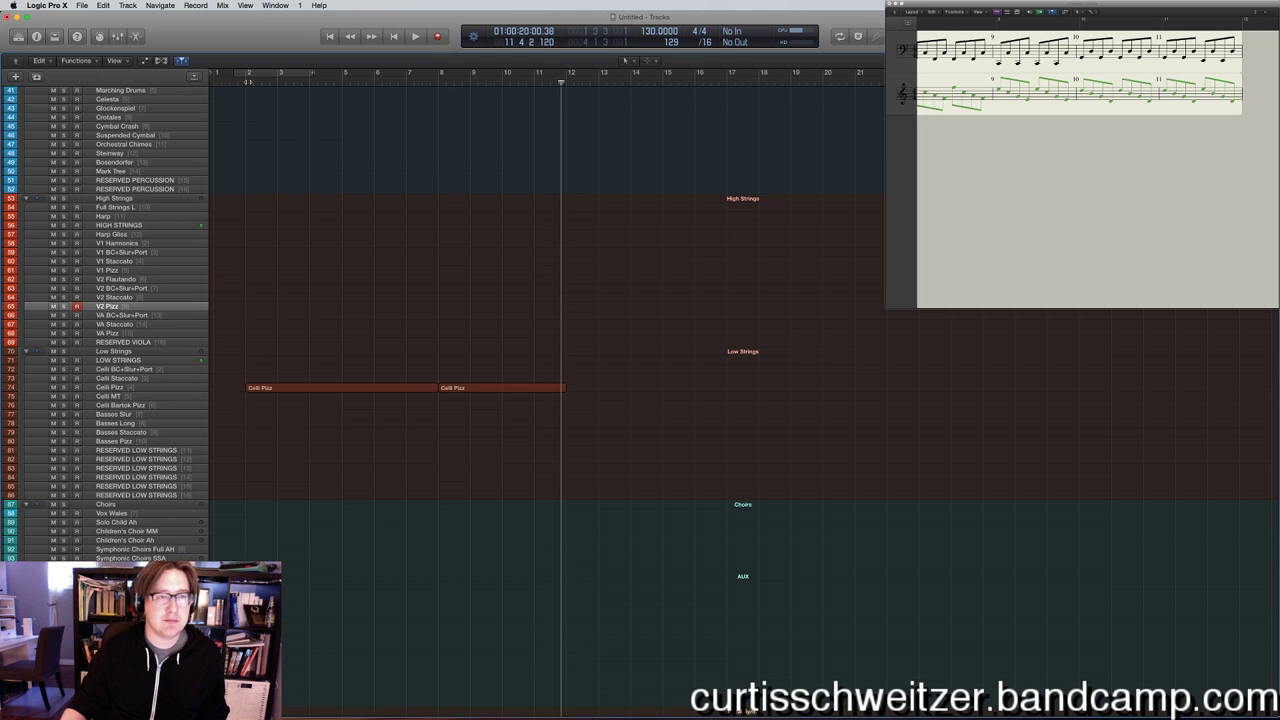
key("space")
Nudge the volume automation on the Pulse Engine A track around bar 6 during playback, then return to the compact track overview.
key("super+Down")
key("super+Down")
key("super+Down")
key("super+Down")
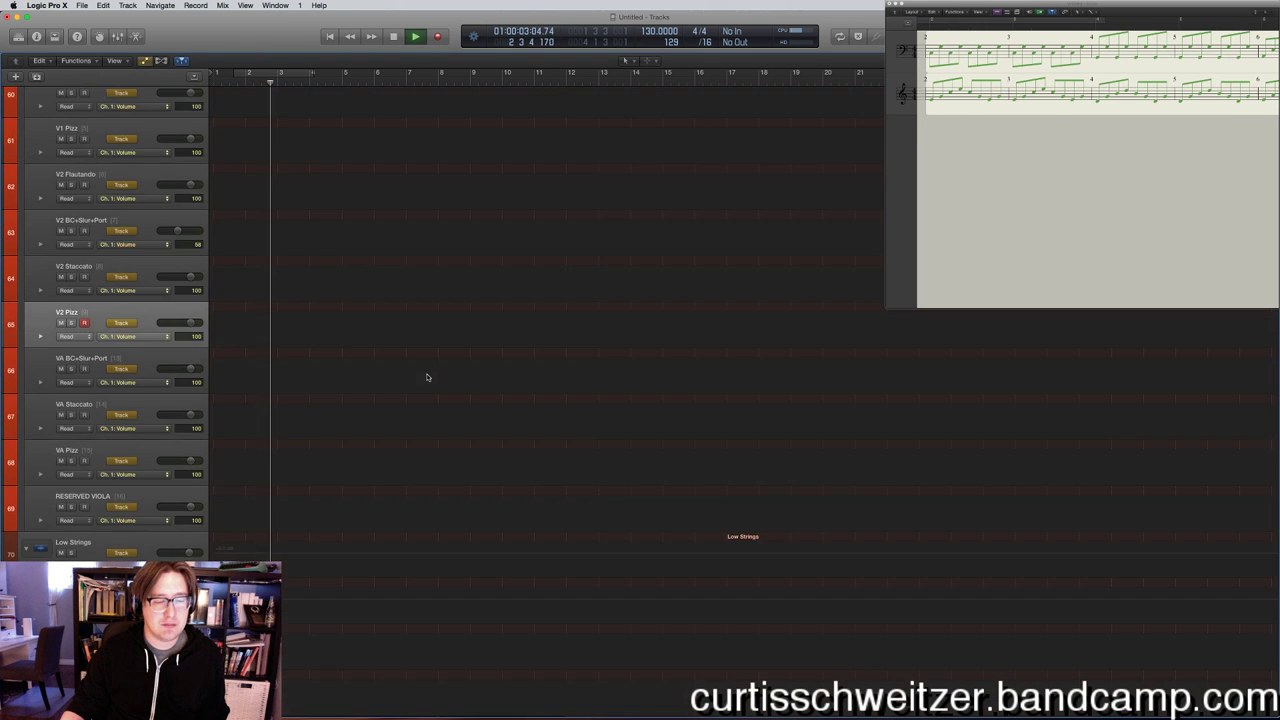
scroll(429, 378, "down", 20)
scroll(413, 345, "down", 2)
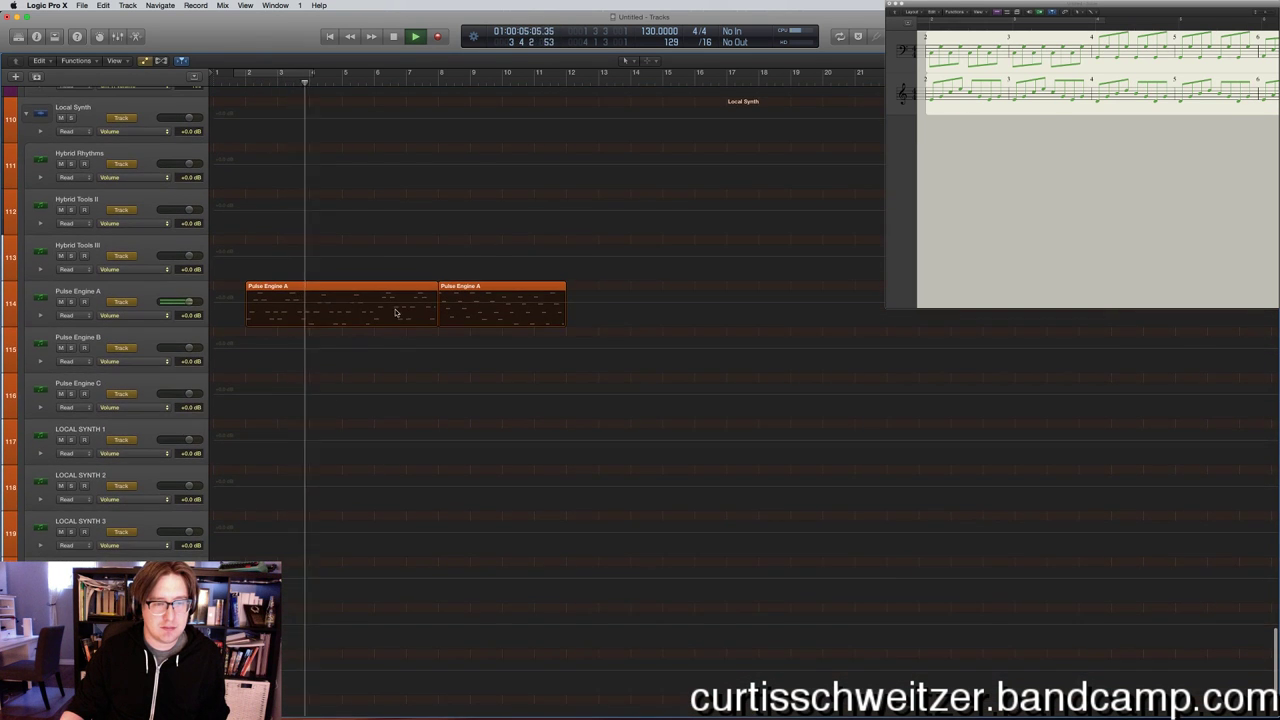
key("a")
left_click_drag(395, 311, 394, 314)
key("a")
key("super+Up")
key("super+Up")
key("super+Up")
key("super+Up")
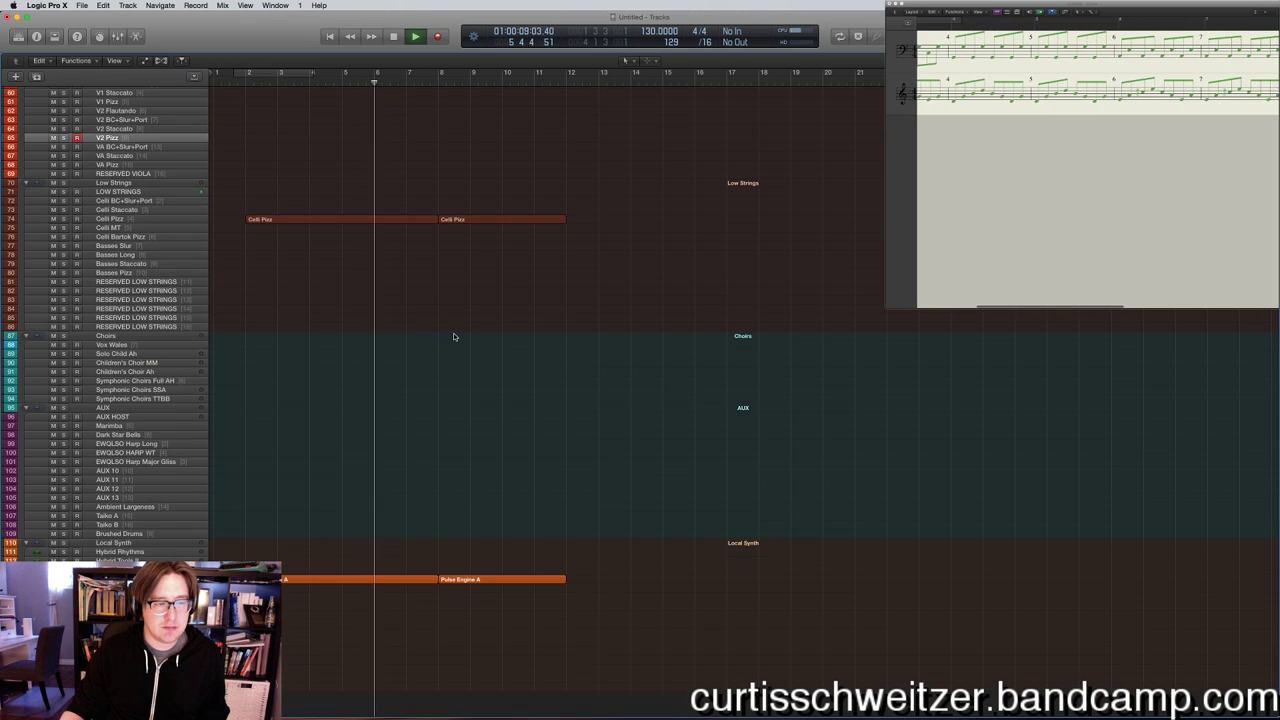
Audition the Marimba track, stop, and copy the second Pulse Engine A region onto Marimba at bar 8.
left_click(186, 426)
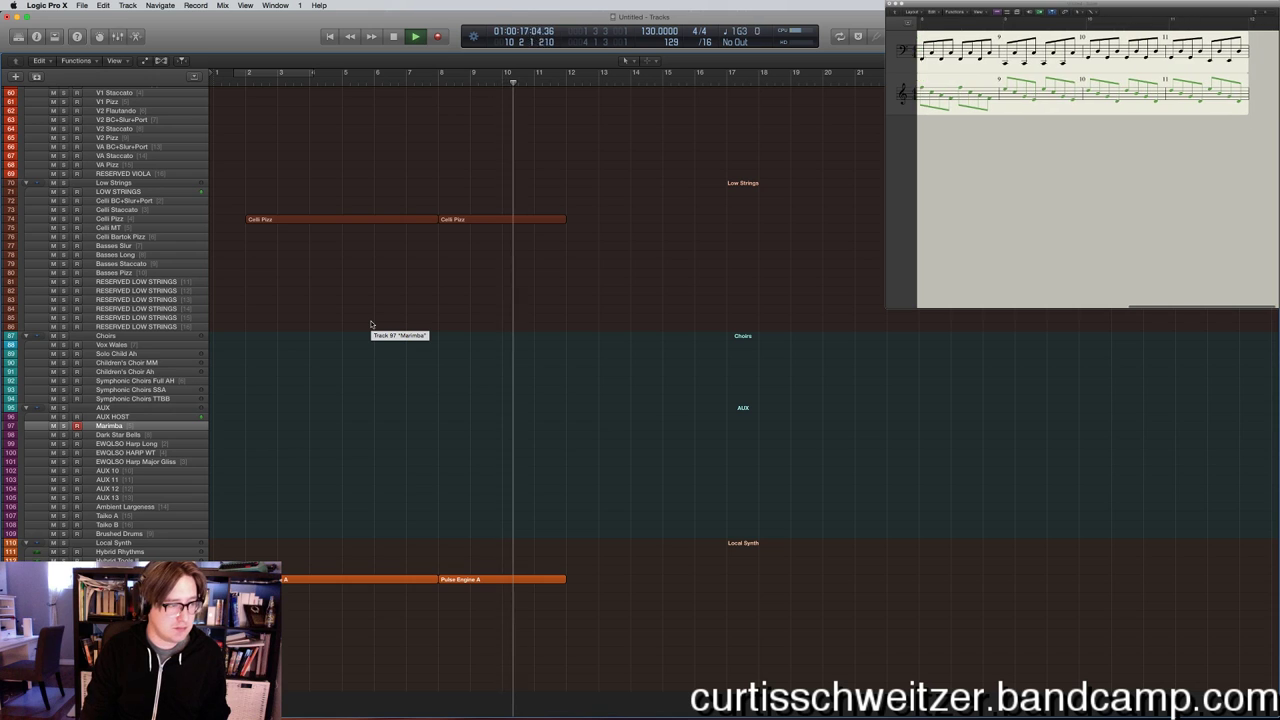
key("space")
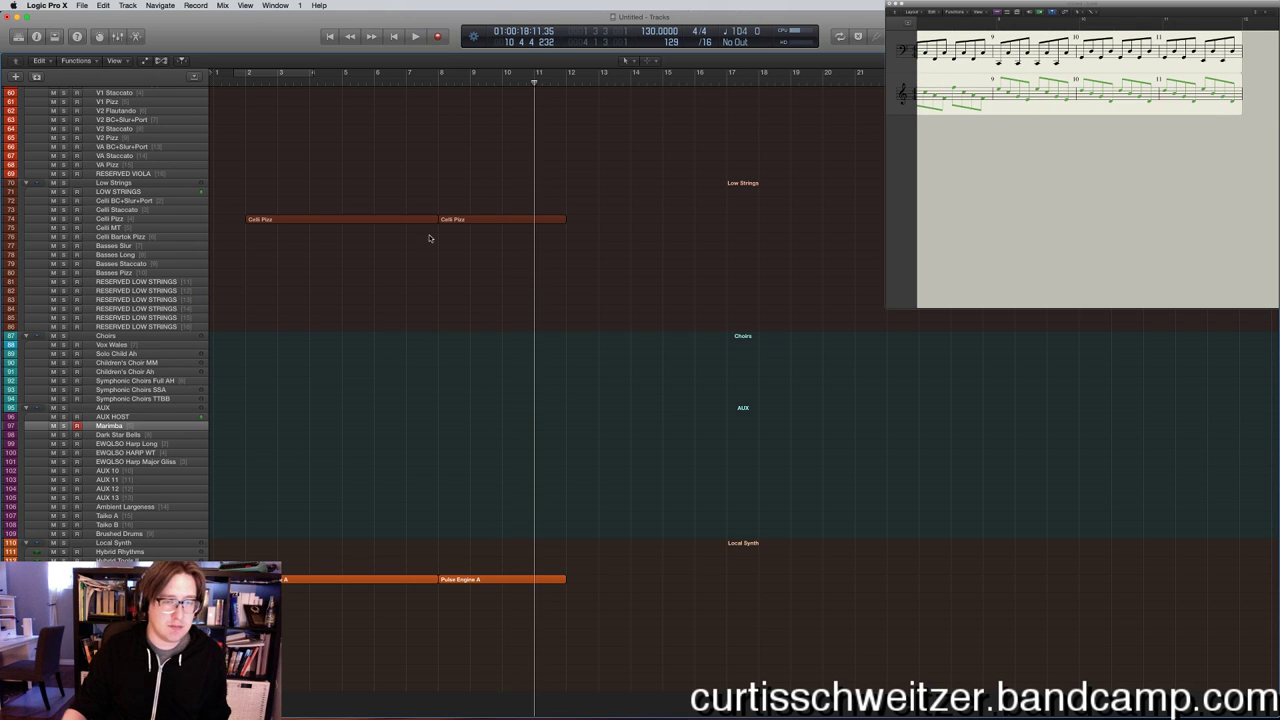
left_click(440, 77)
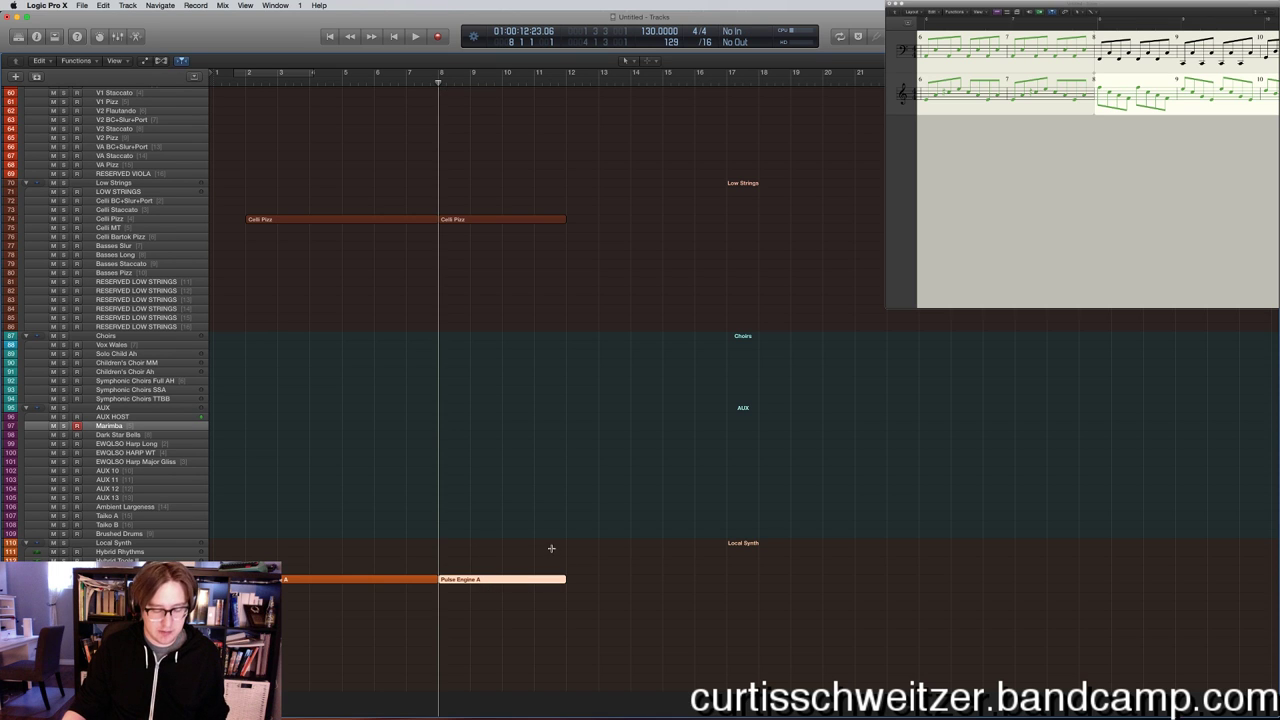
left_click(103, 5)
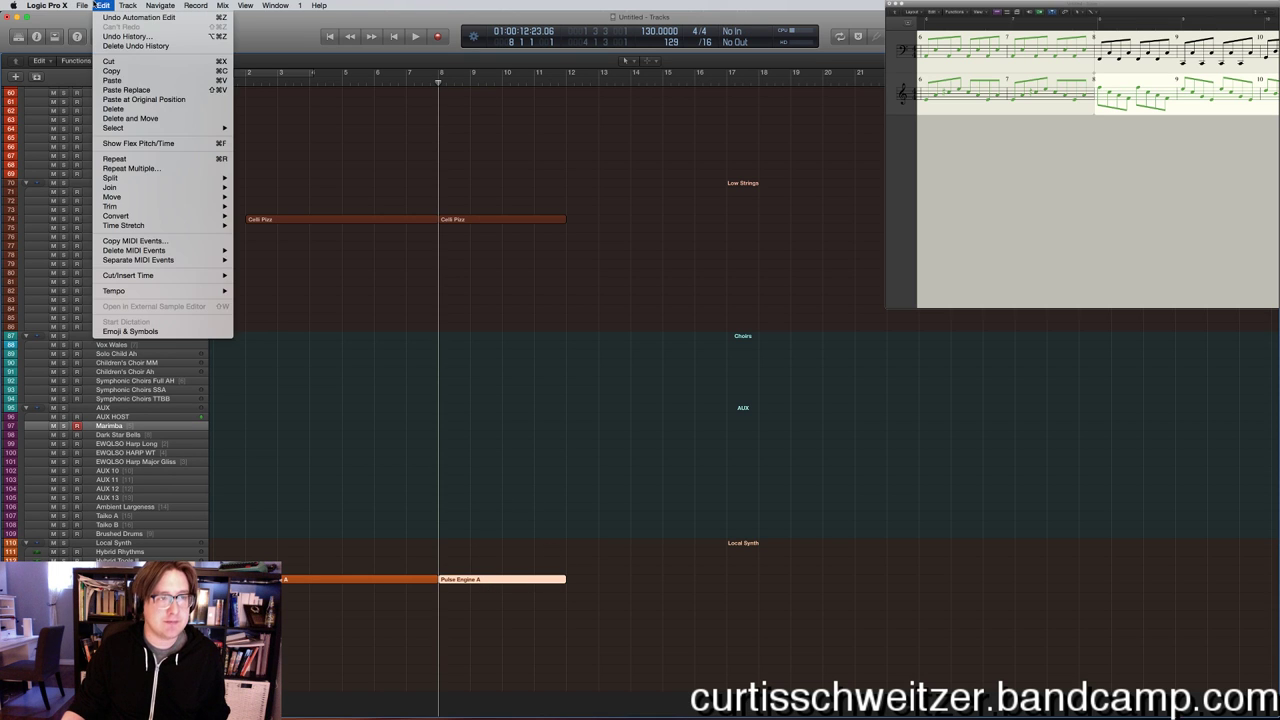
left_click(140, 86)
left_click(659, 235)
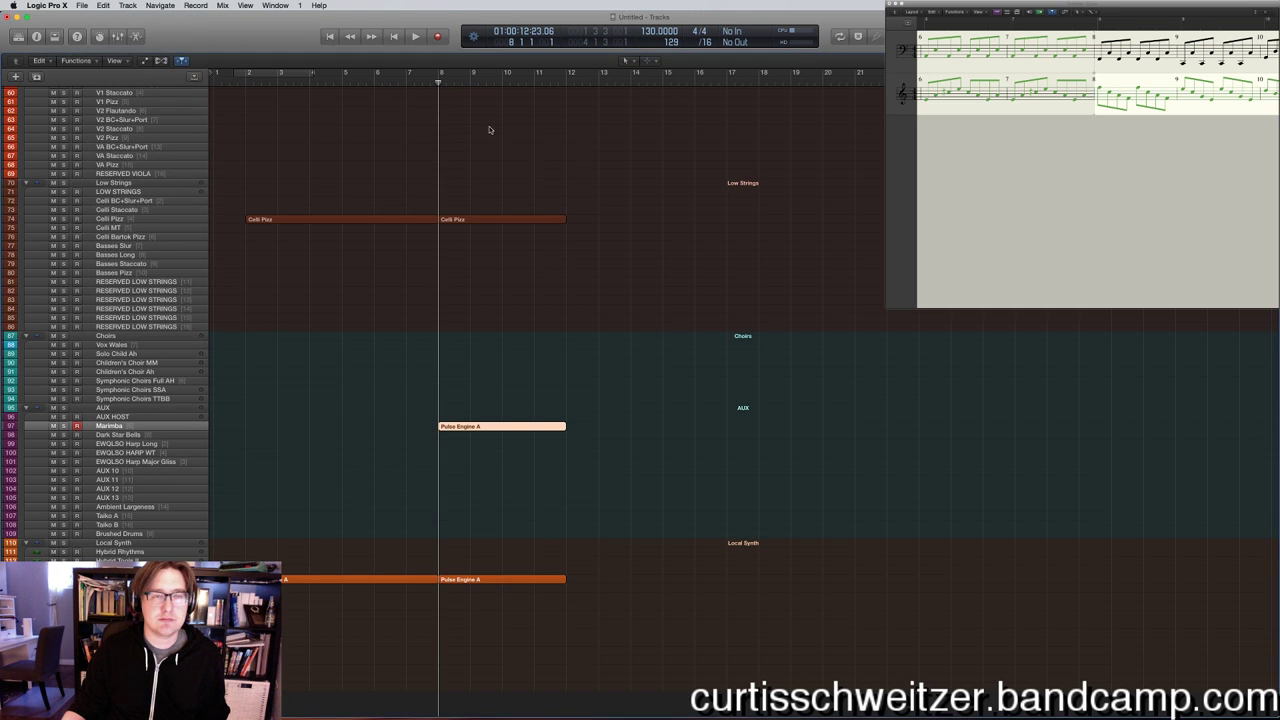
Check the doubled marimba in playback, then record a Basses Pizz part from bar 8 to bar 12.
left_click(398, 78)
key("space")
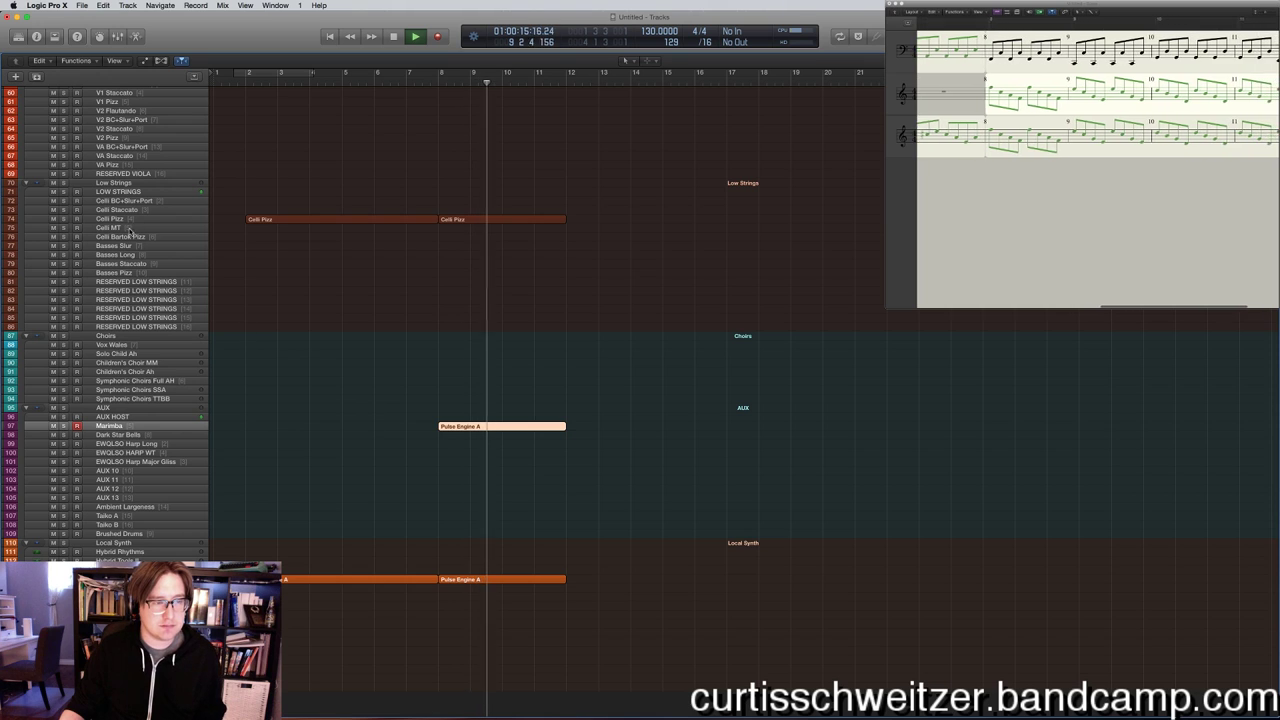
left_click(124, 273)
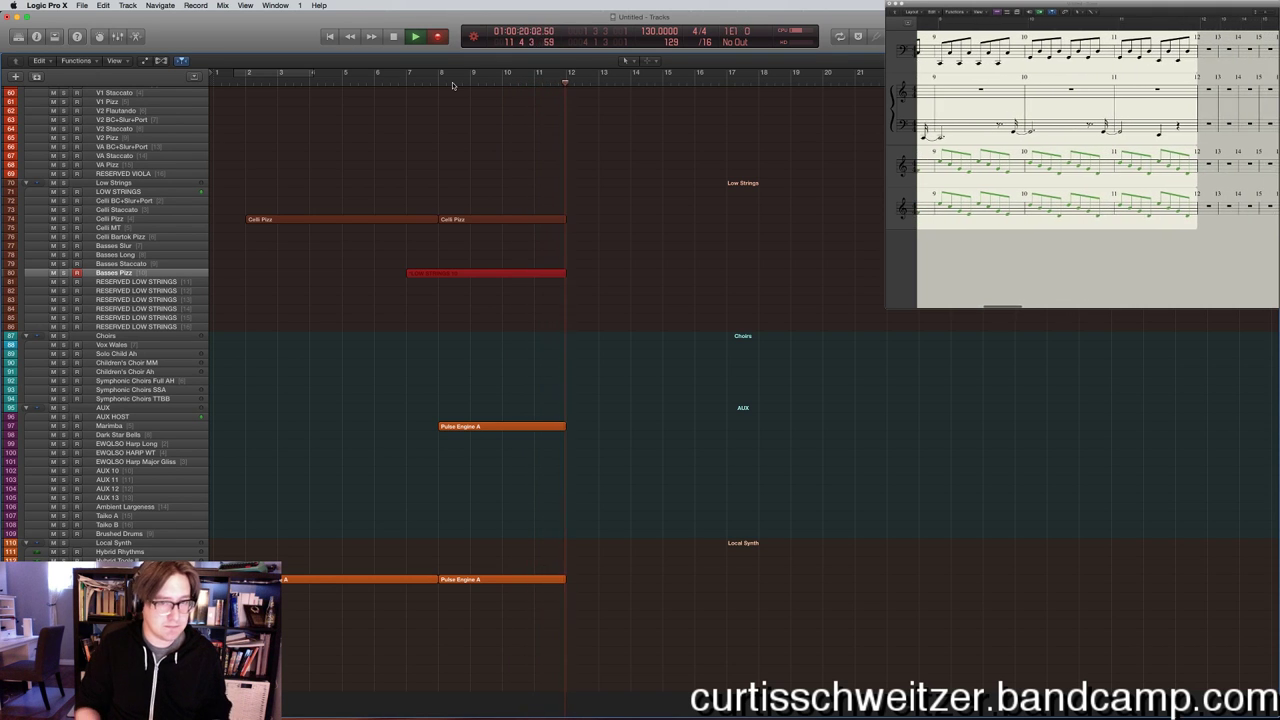
key("space")
Quantize the recorded Basses Pizz region to 1/8 notes in the piano roll.
left_click(458, 275)
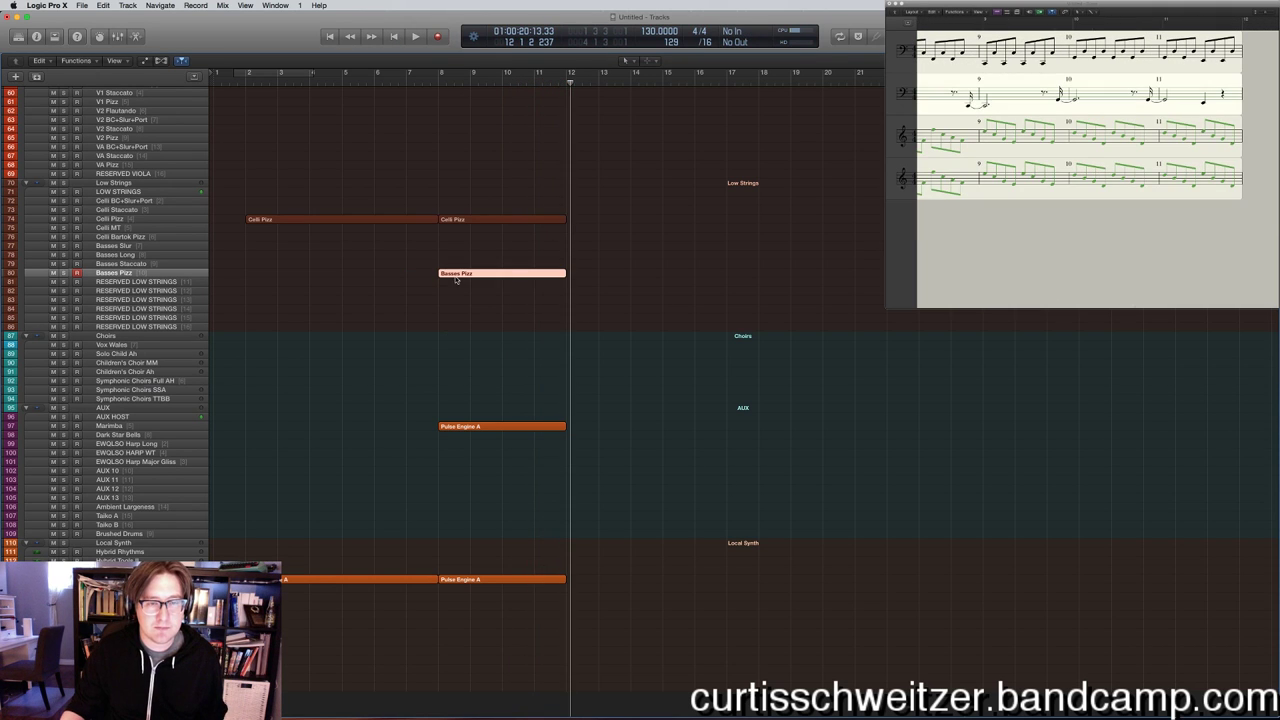
key("e")
left_click(506, 313)
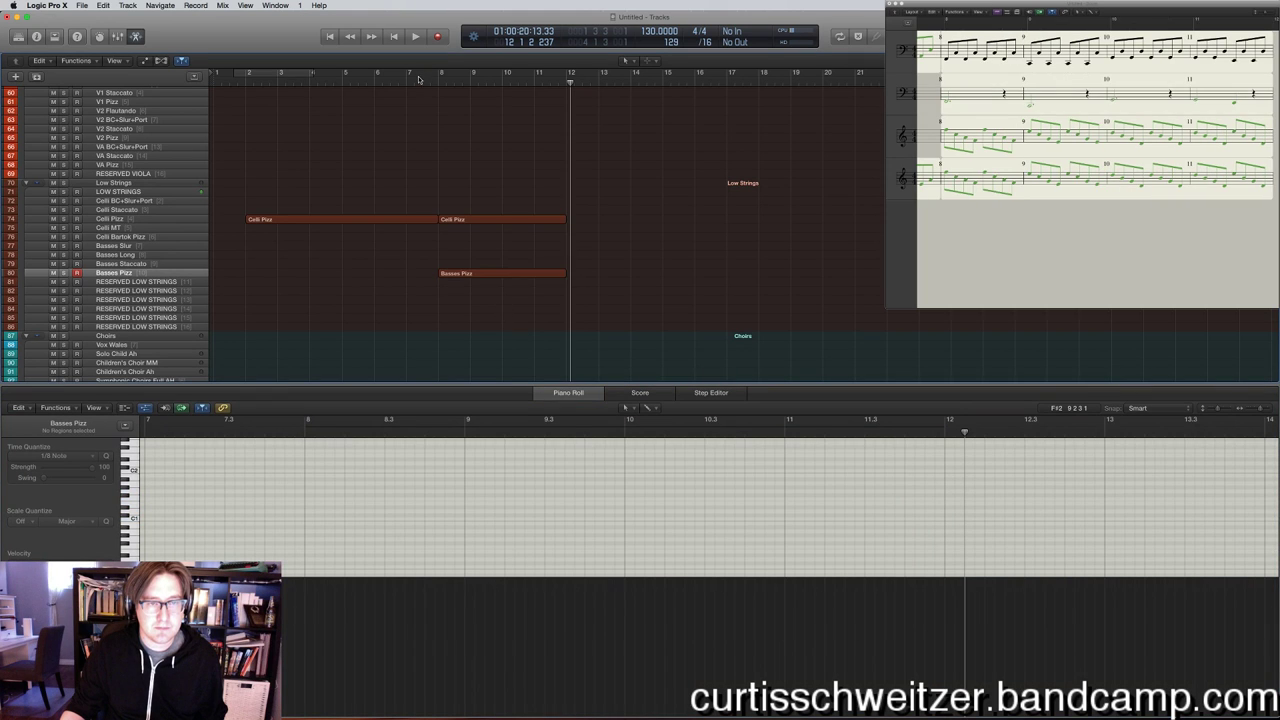
Play back the second section with the basses from about bar 7, close the piano roll and select Dark Star Bells.
key("space")
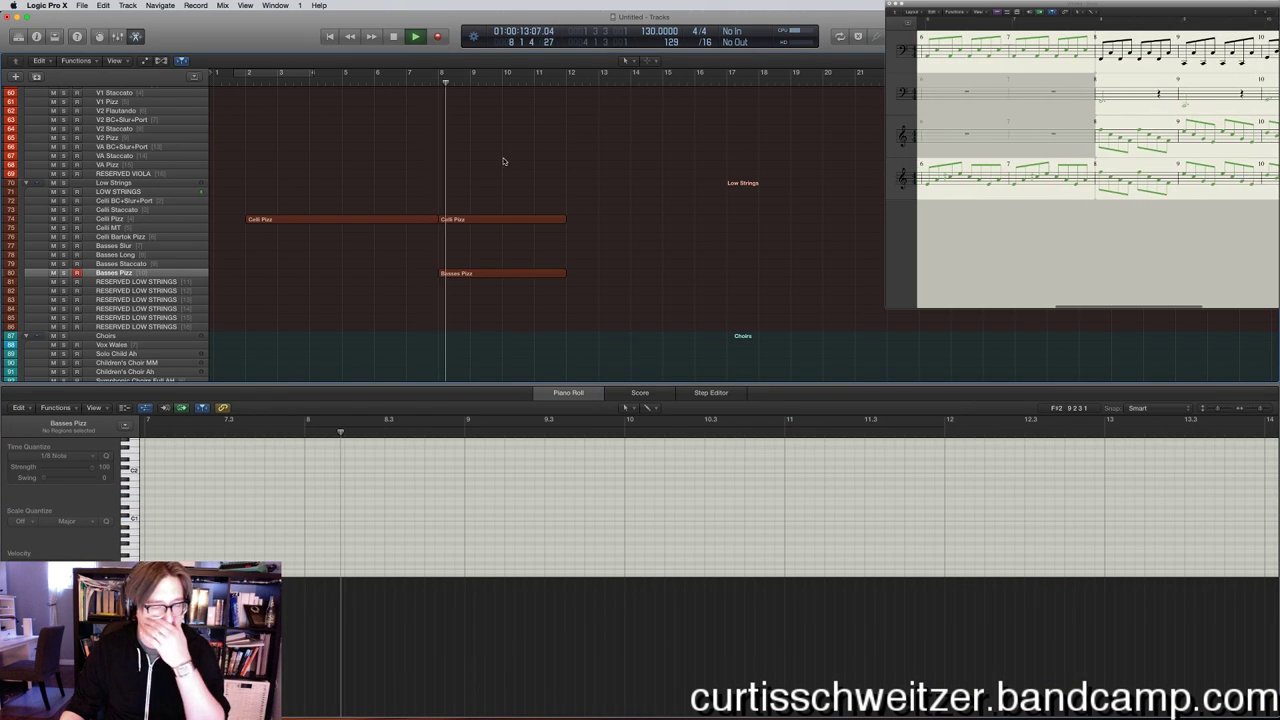
key("e")
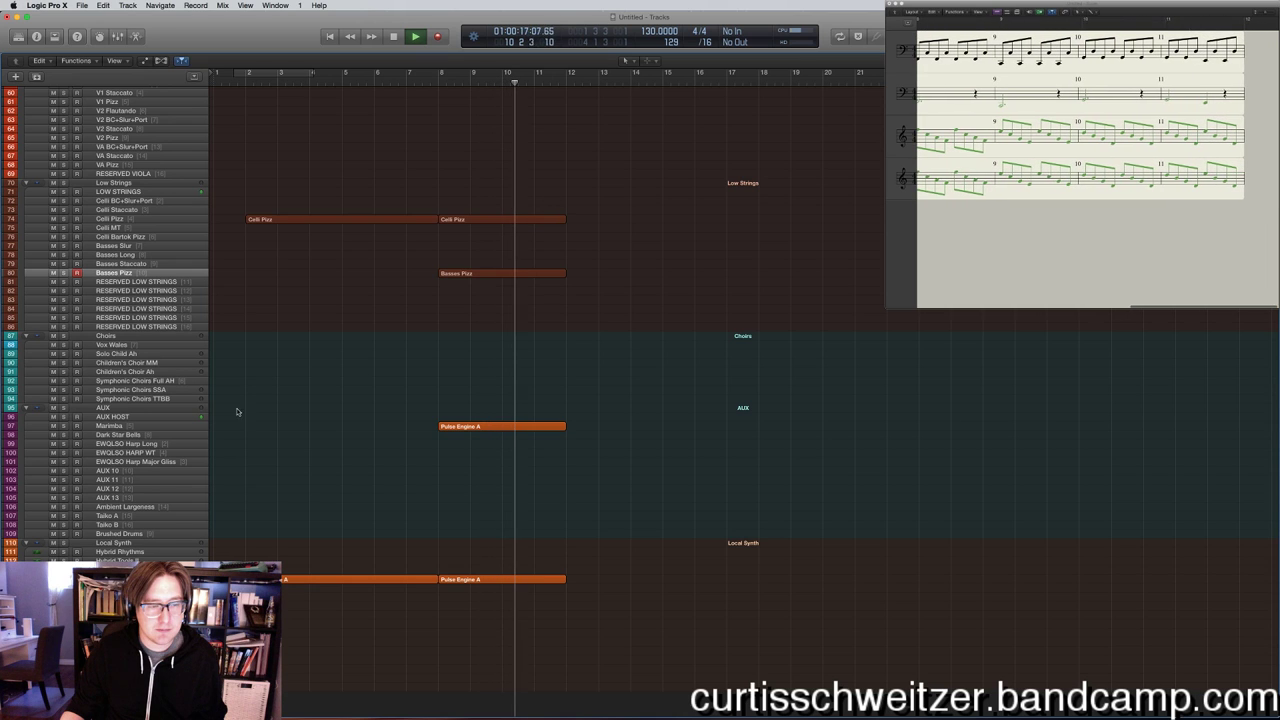
left_click(167, 435)
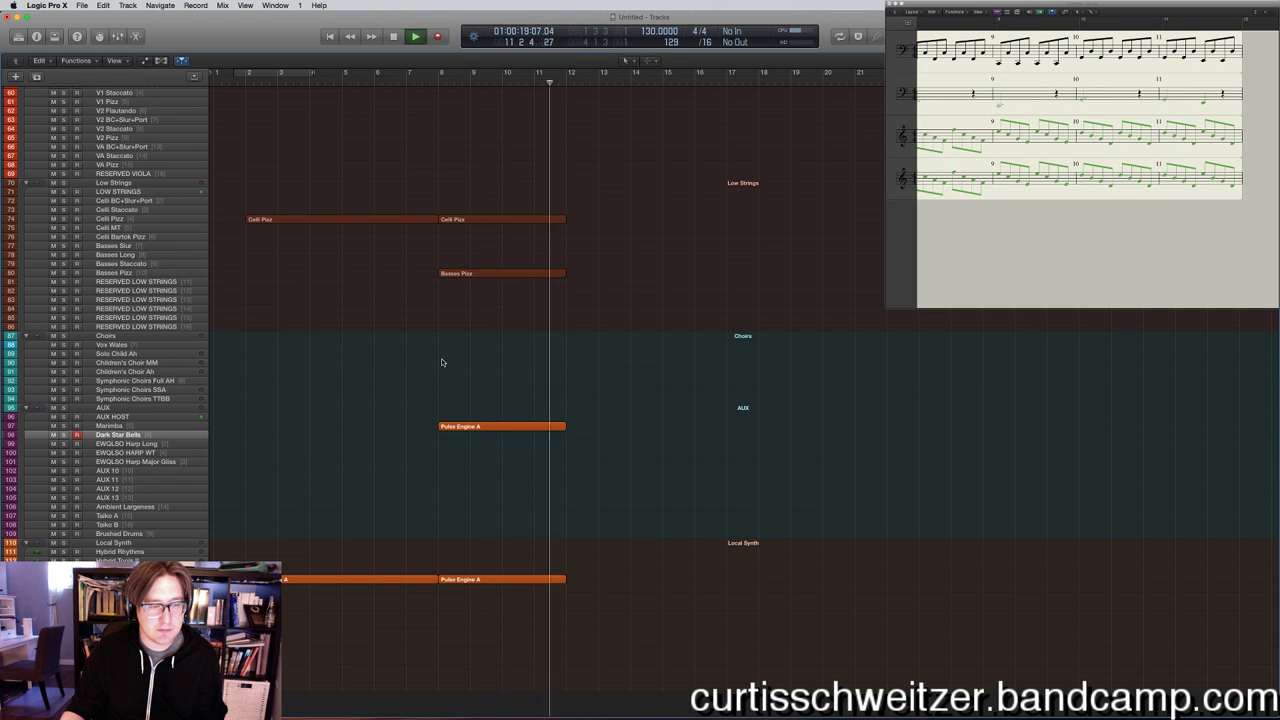
key("space")
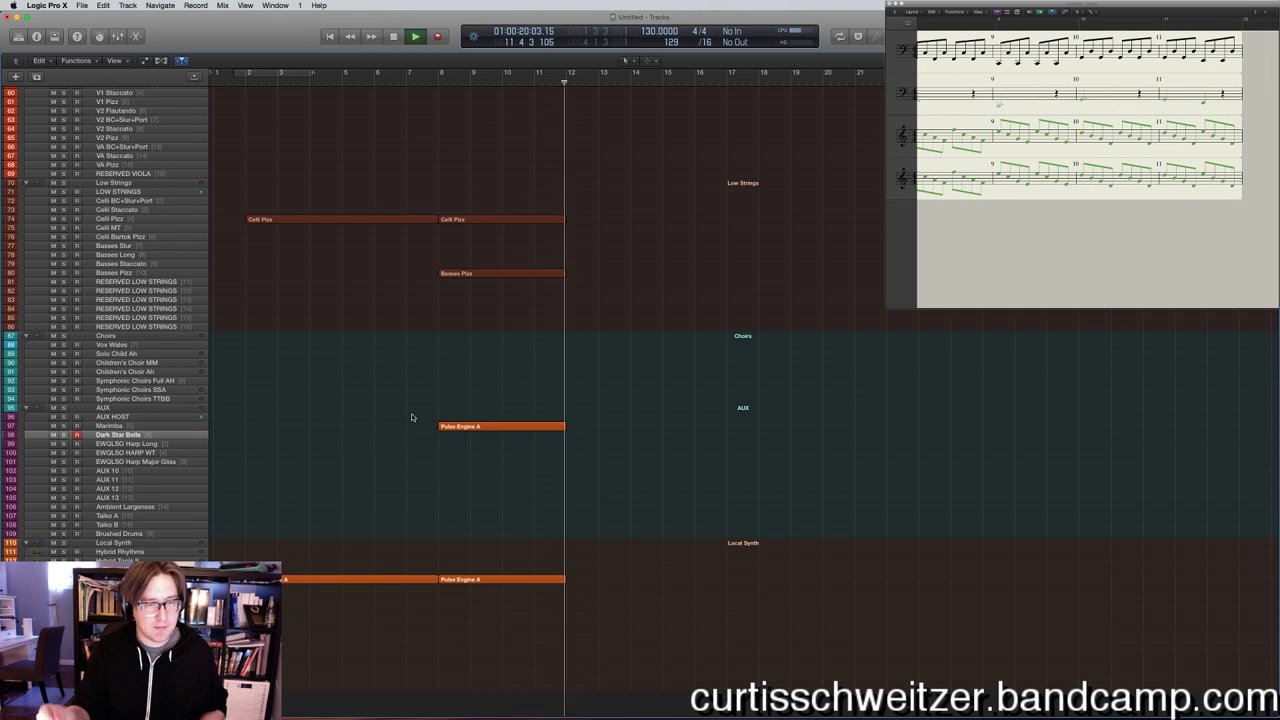
Record a continuation phrase on the Marimba track from bar 12 to bar 14.
left_click(123, 427)
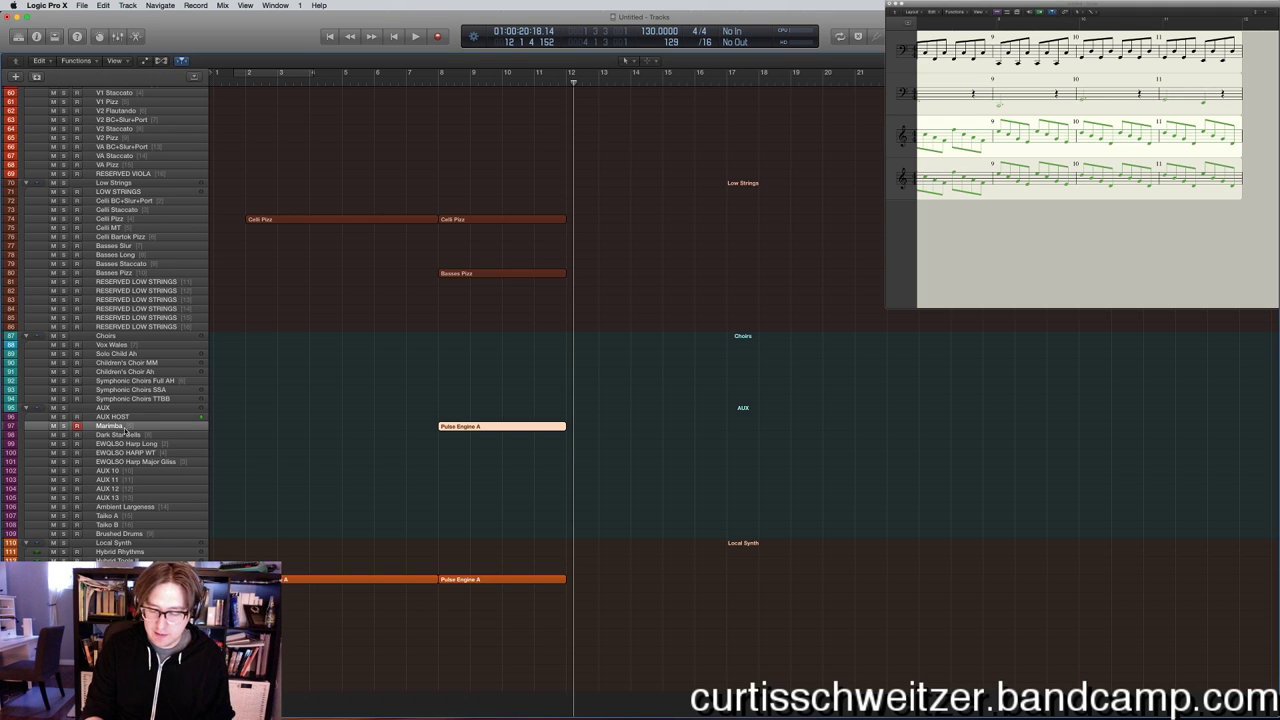
key("space")
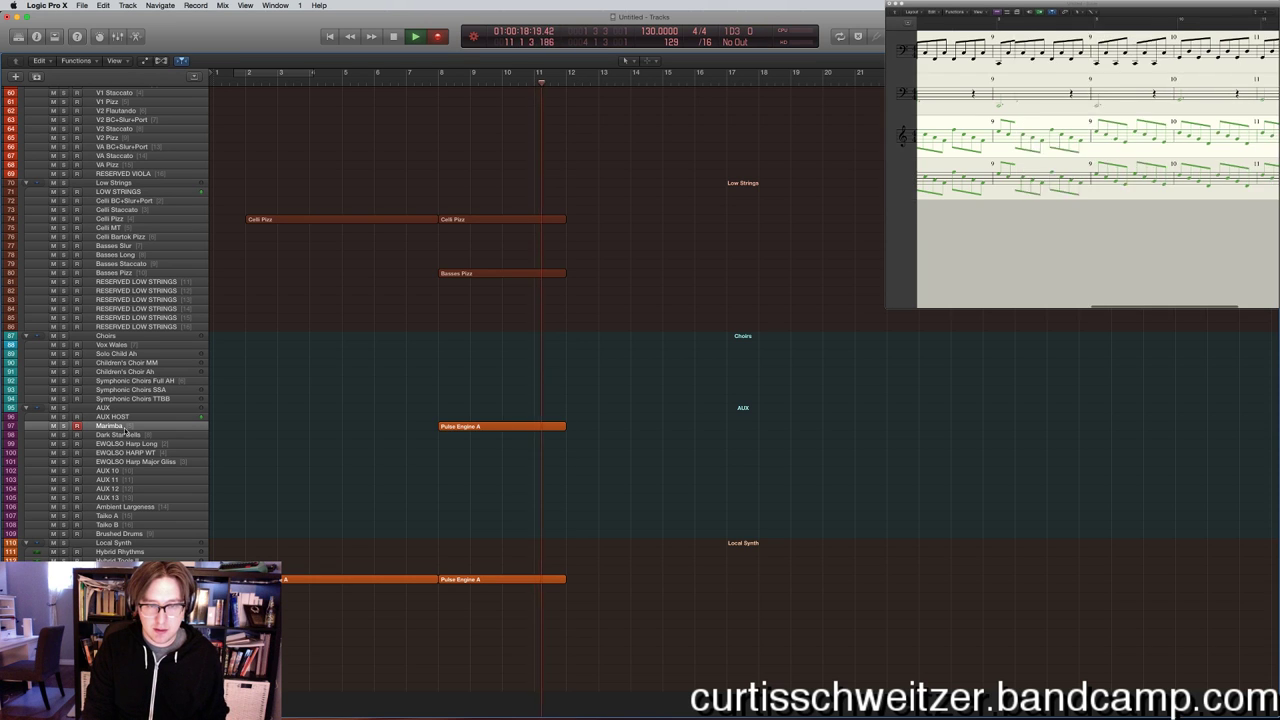
key("r")
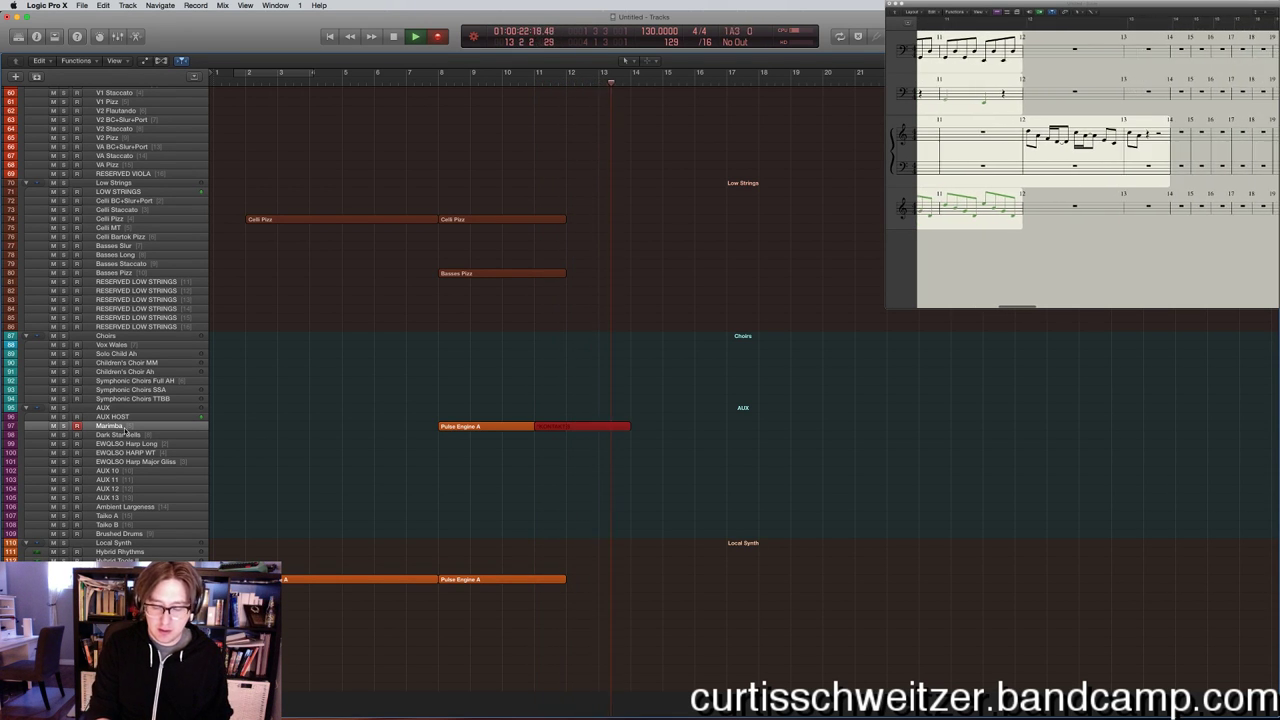
key("space")
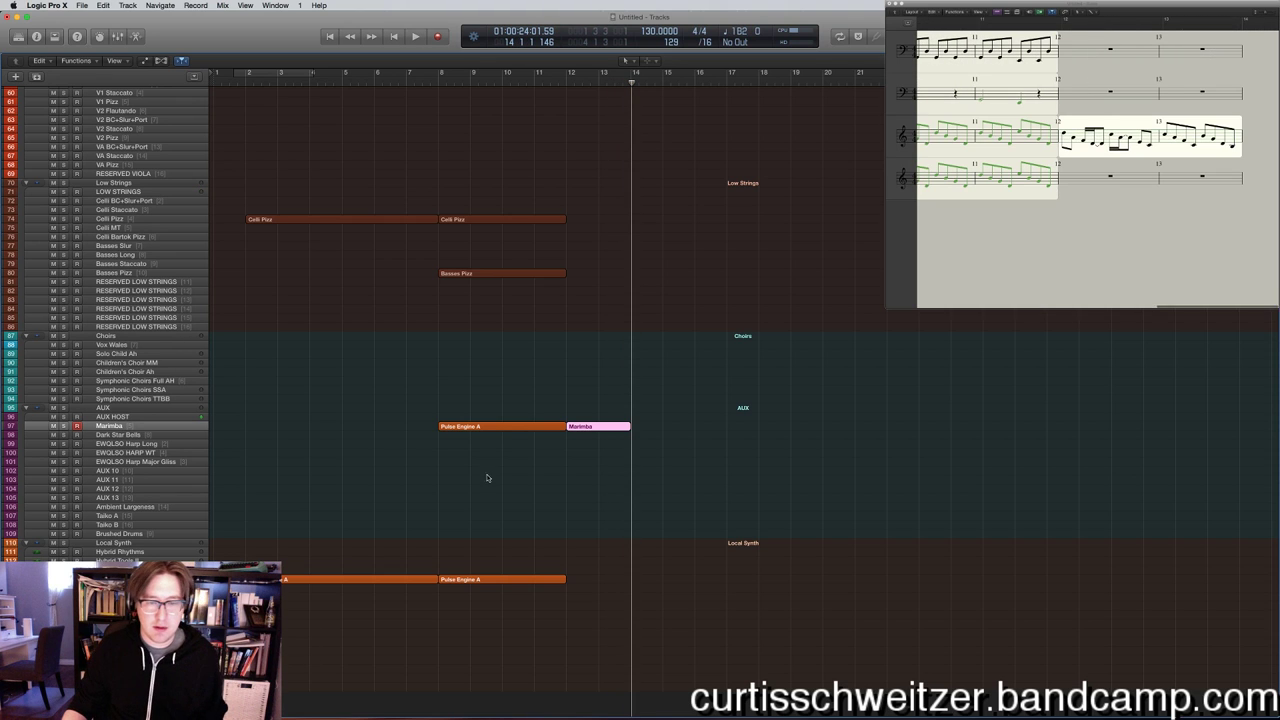
Quantize all notes in the new Marimba region to 1/8 notes and close the piano roll.
double_click(570, 426)
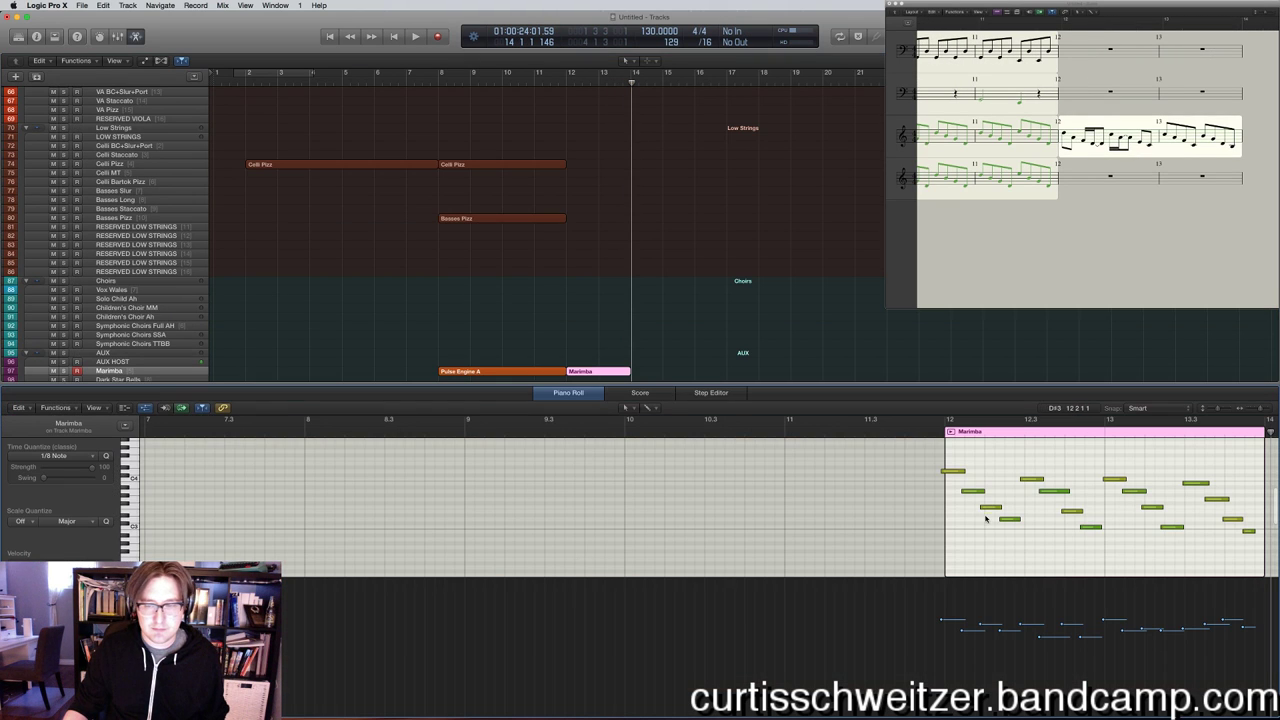
key("super+a")
key("q")
left_click(731, 263)
key("p")
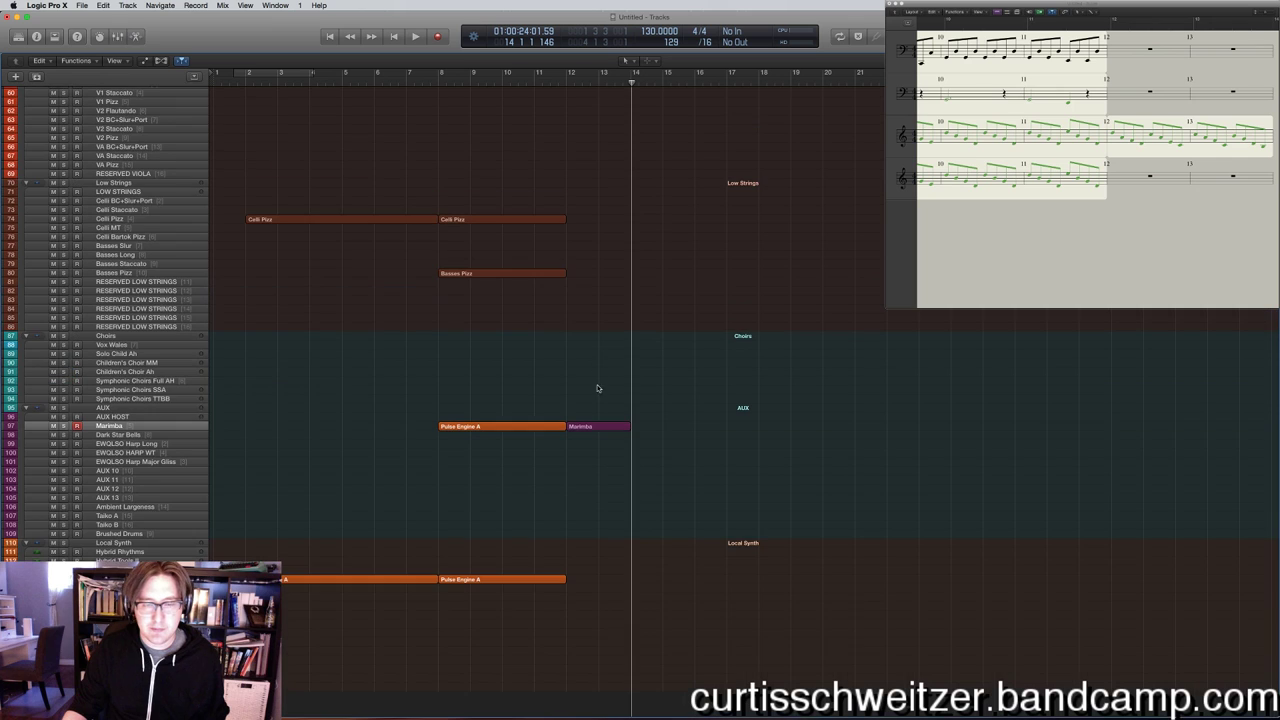
Copy the Marimba region at bar 12 and paste it onto the Pulse Engine A track at bar 12.
left_click(590, 427)
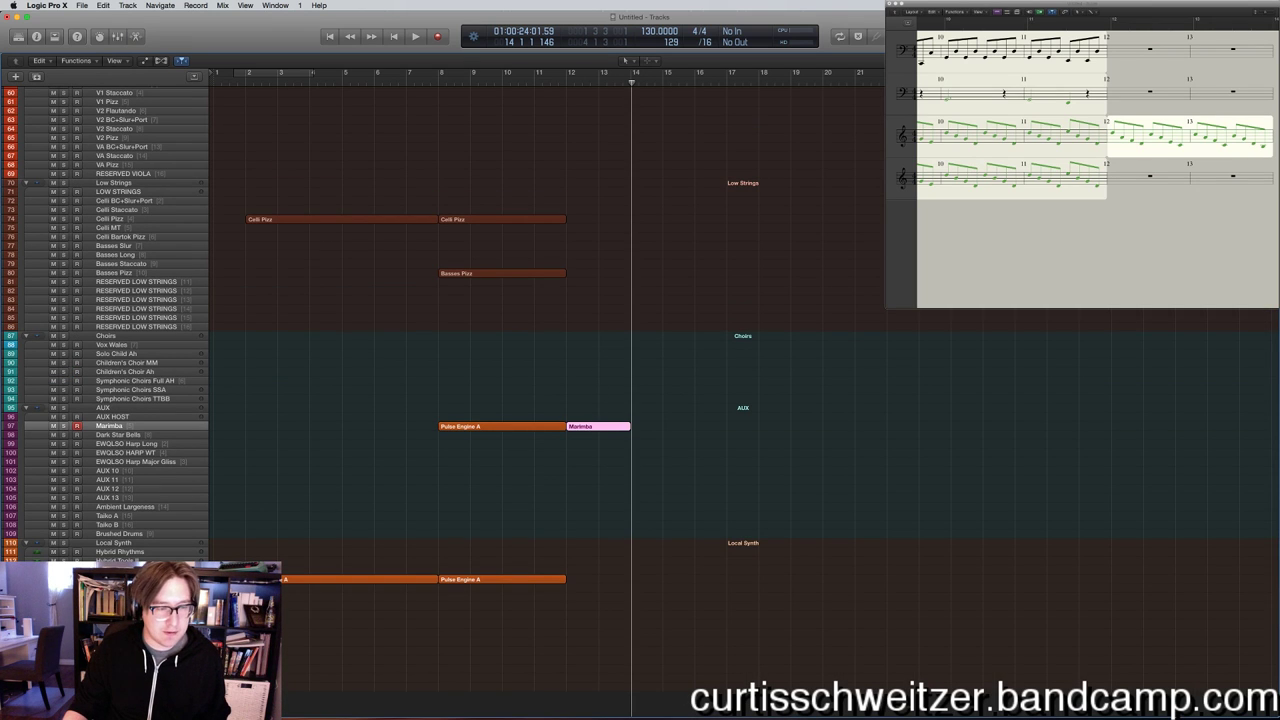
left_click(500, 579)
left_click(103, 5)
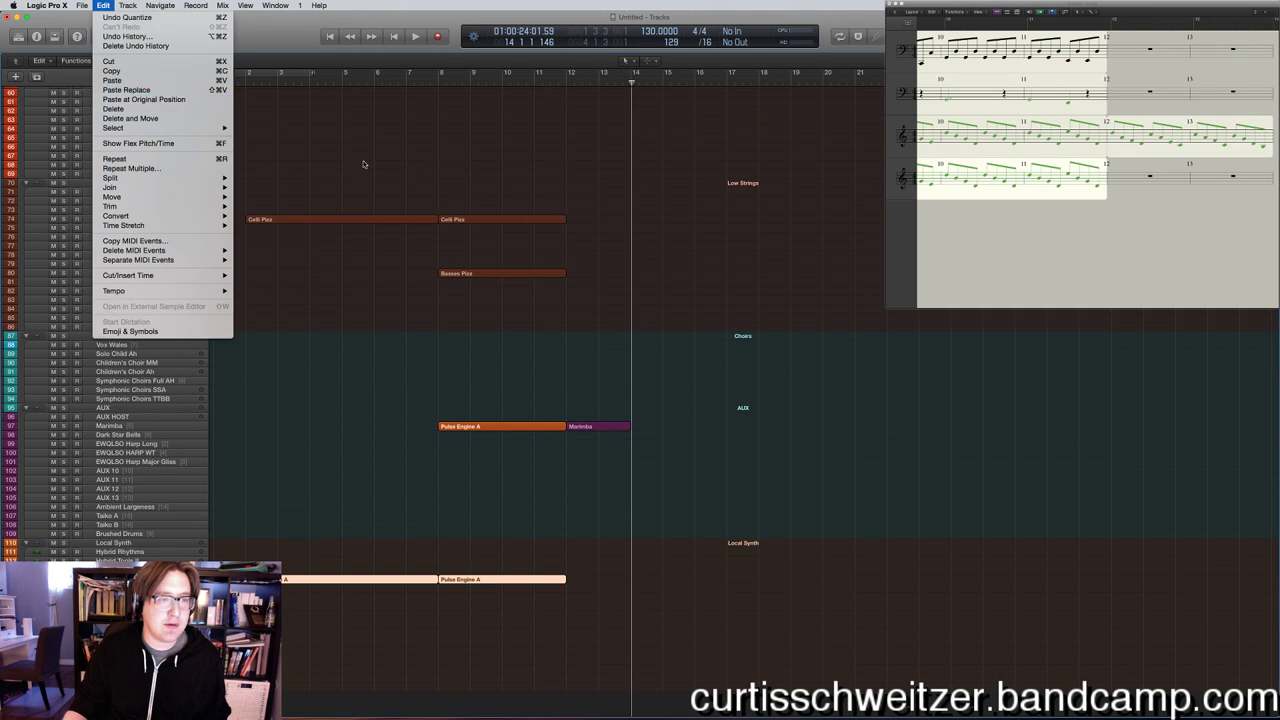
key("super+v")
Play back the arrangement from about bar 11 through bar 14, and select the Basses Pizz track.
left_click(530, 84)
key("space")
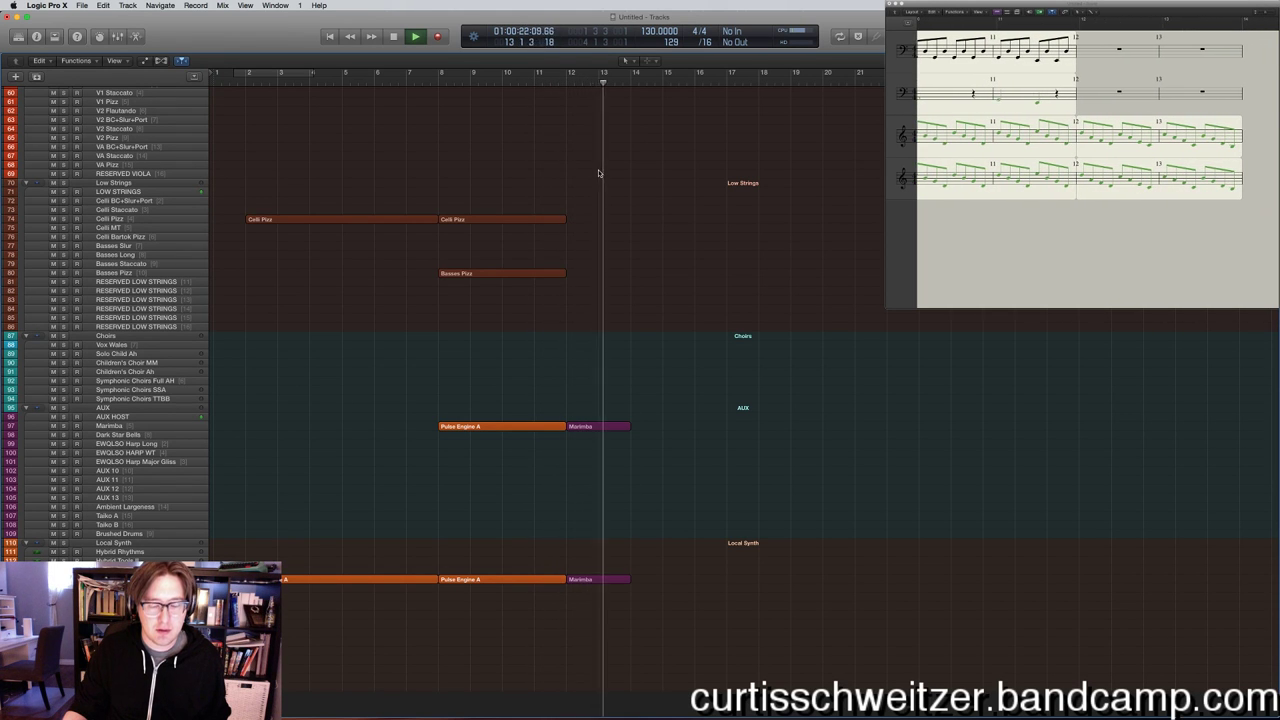
key("space")
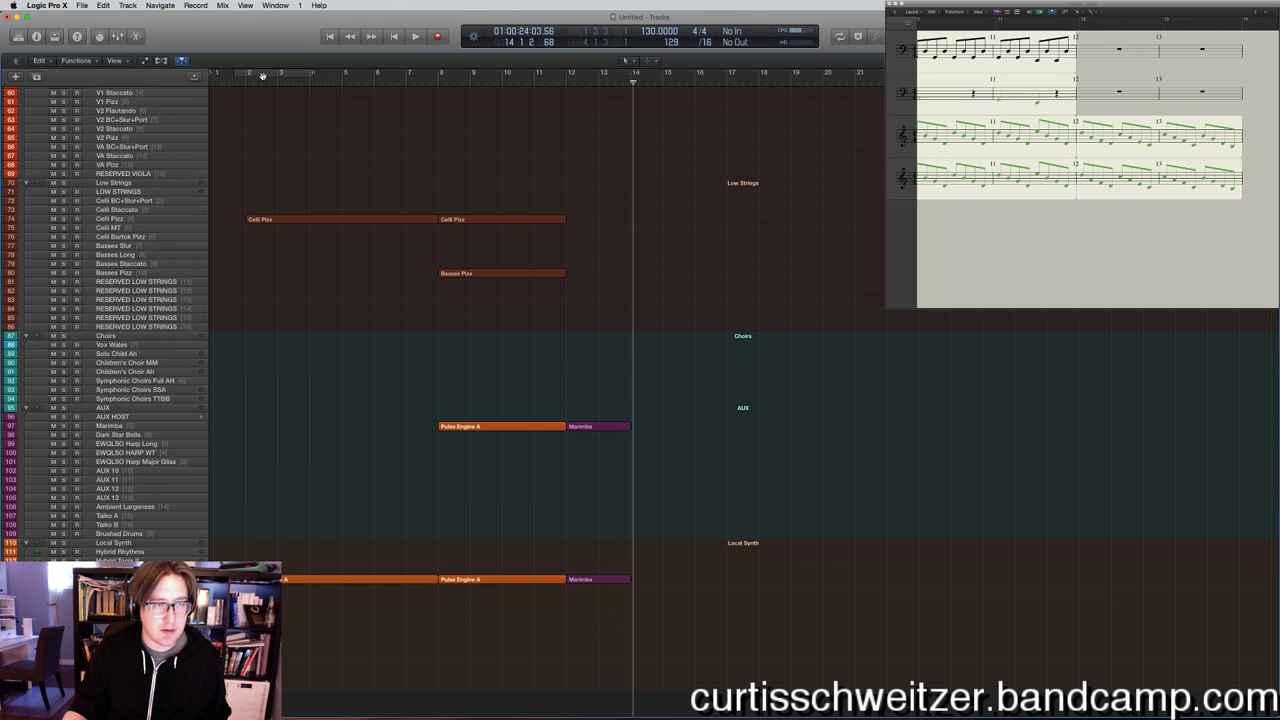
left_click(134, 263)
left_click(134, 272)
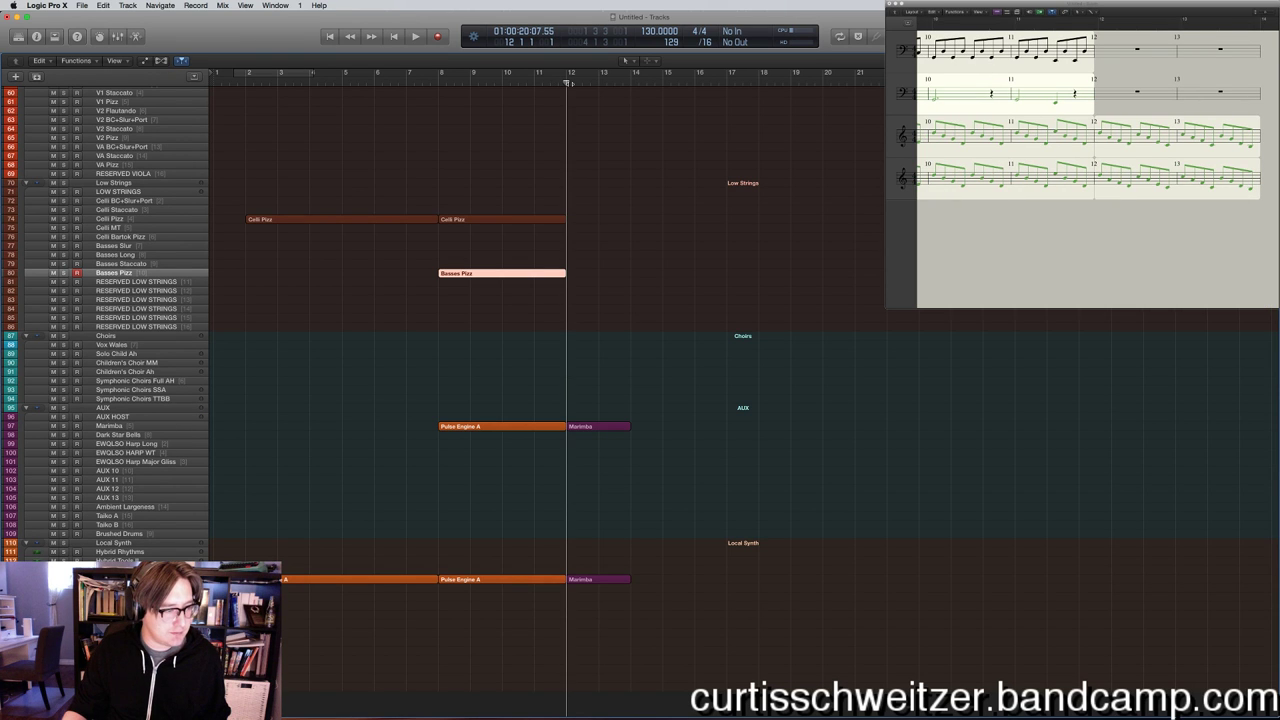
key("space")
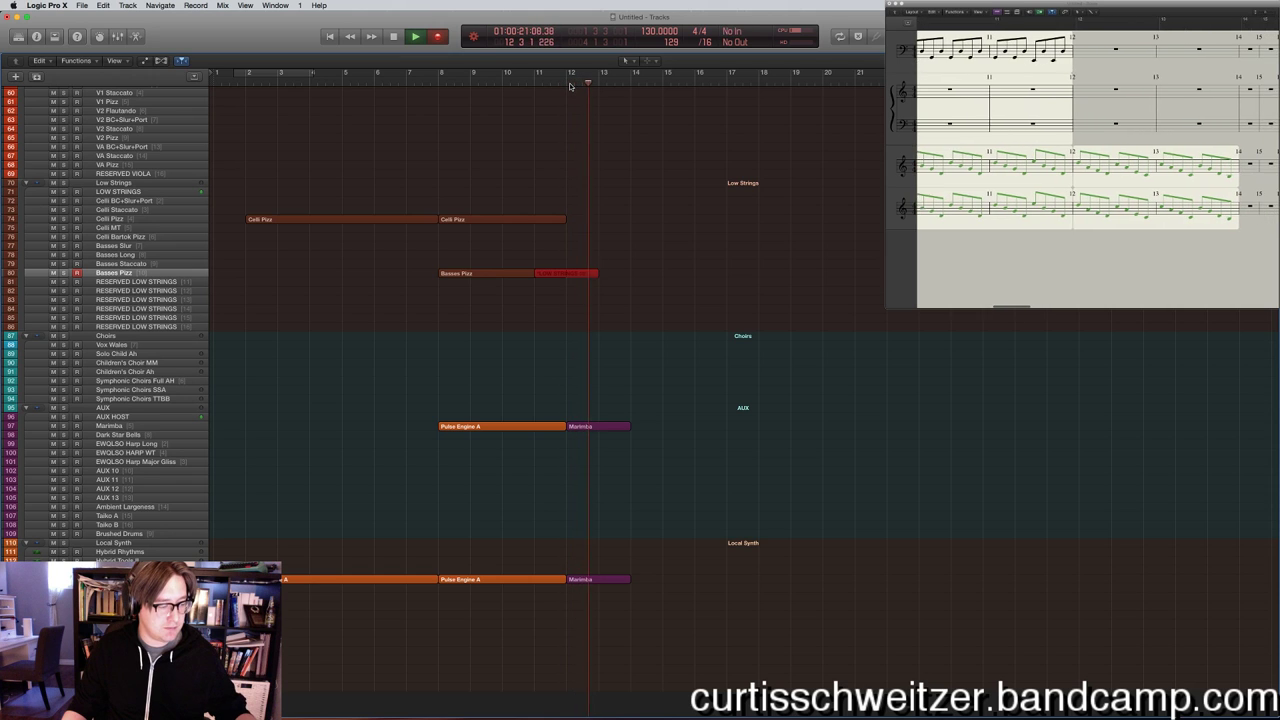
key("space")
key("super+z")
Record a continuation phrase on the Basses Pizz track from bar 12 to bar 14.
left_click(582, 82)
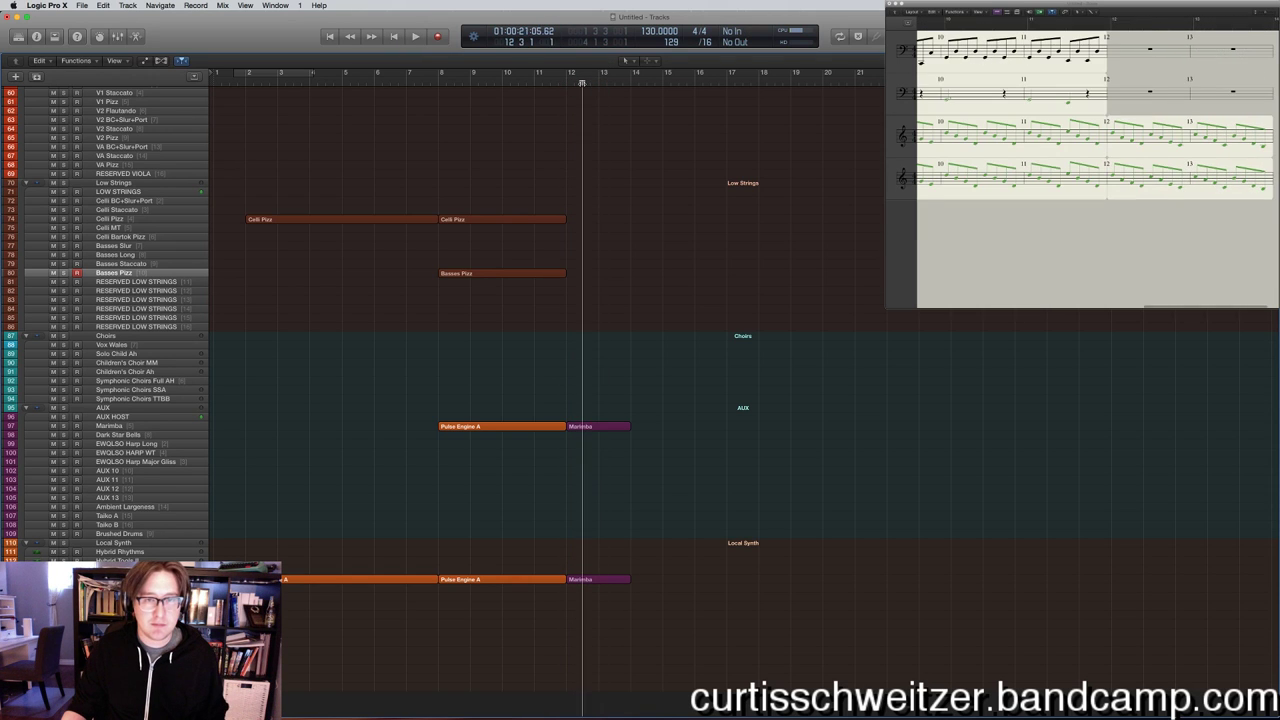
key("r")
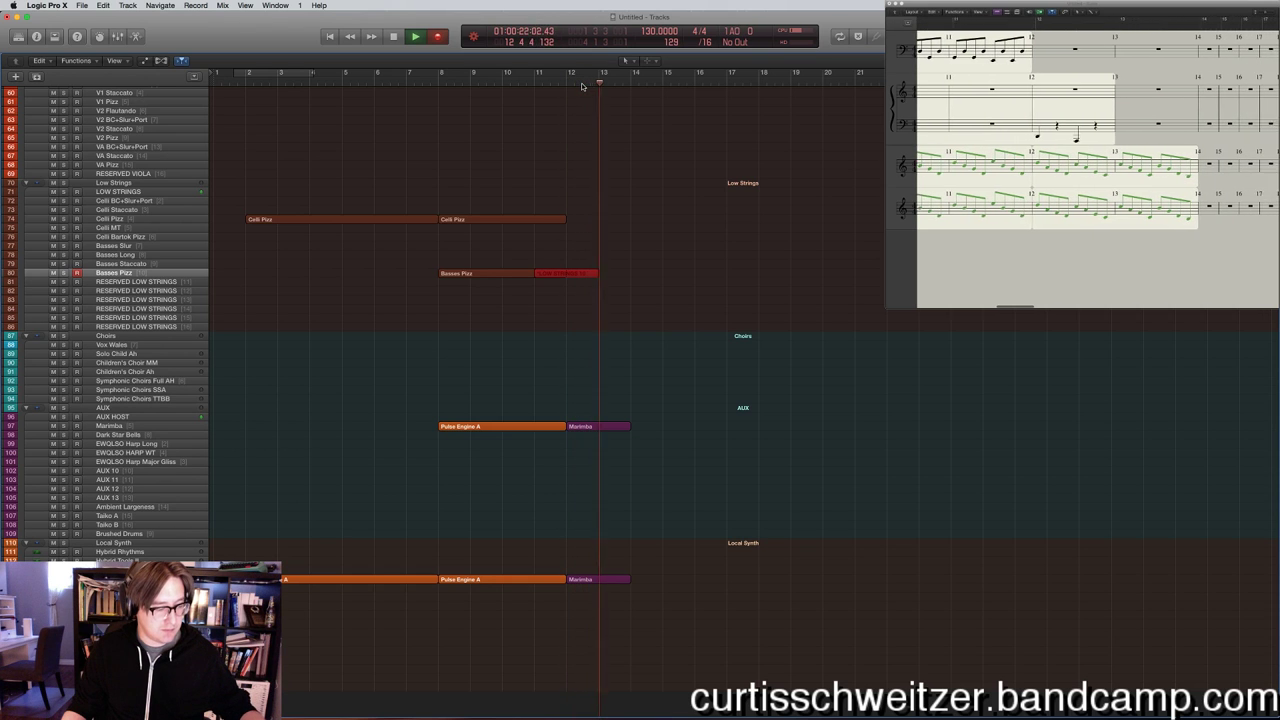
key("space")
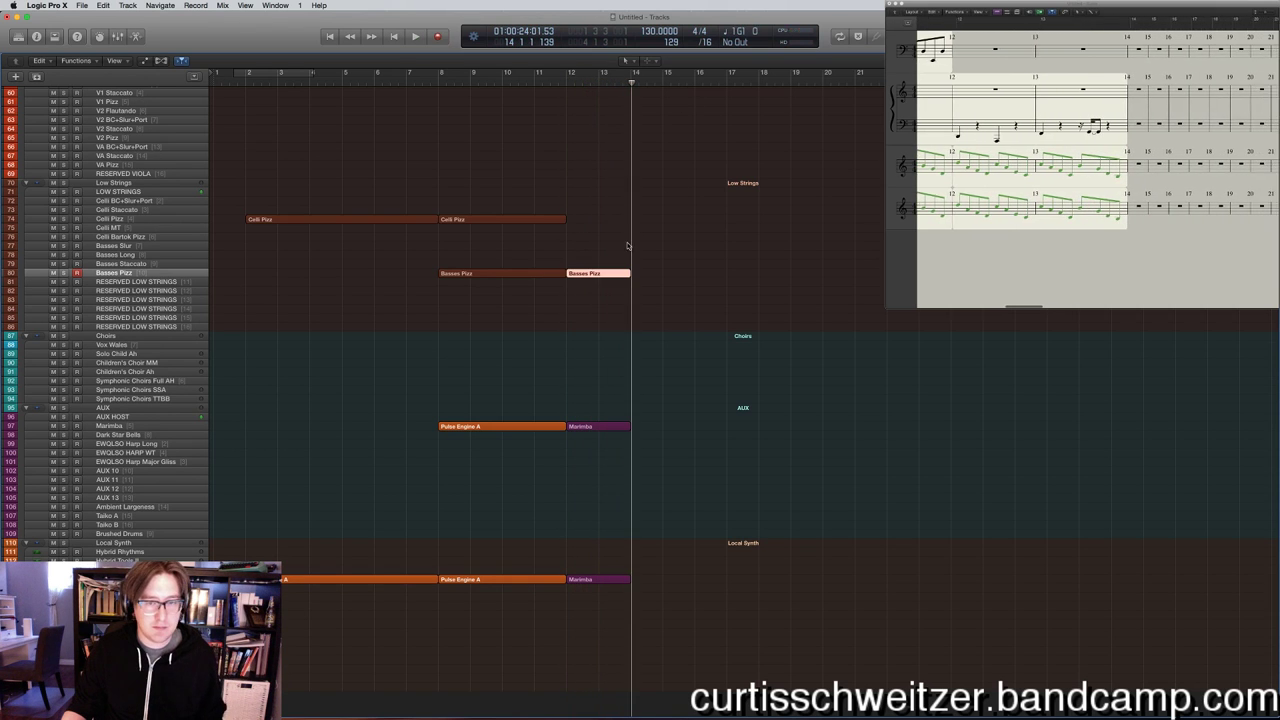
Align the last note of the new Basses Pizz region with beat 3 of bar 13 and close the piano roll.
double_click(600, 272)
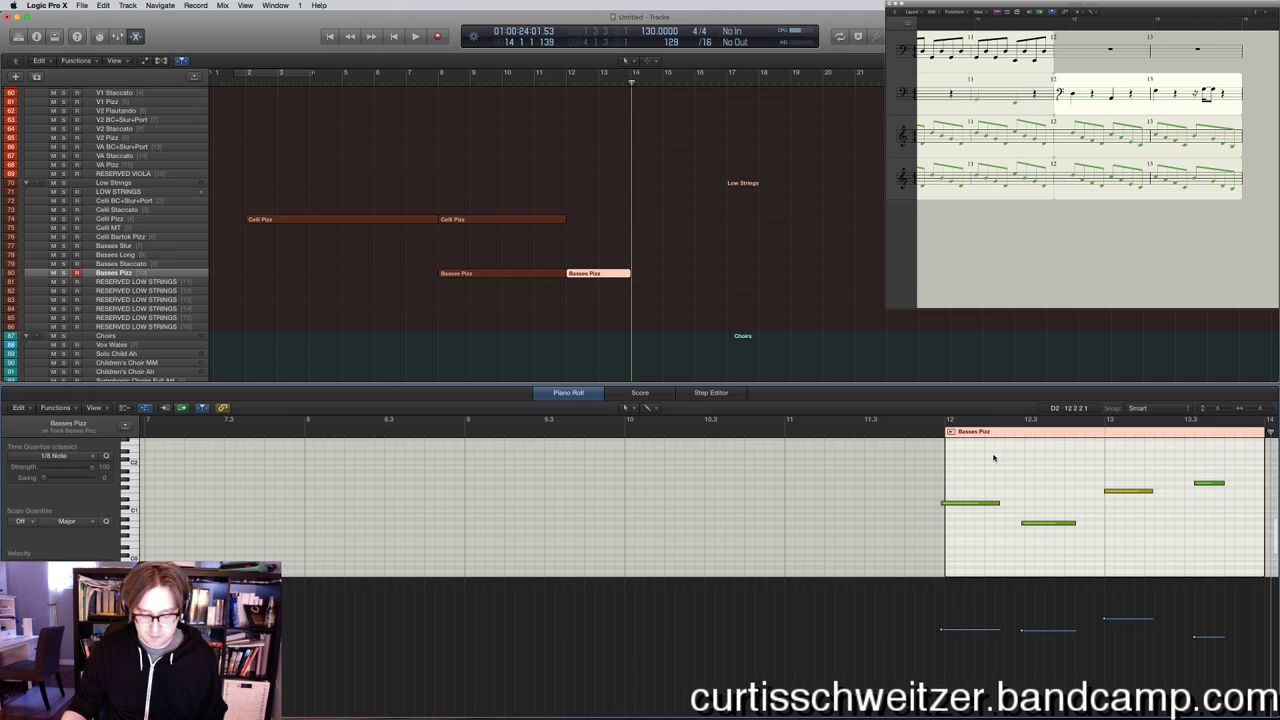
left_click_drag(1213, 483, 1197, 486)
left_click(253, 89)
key("p")
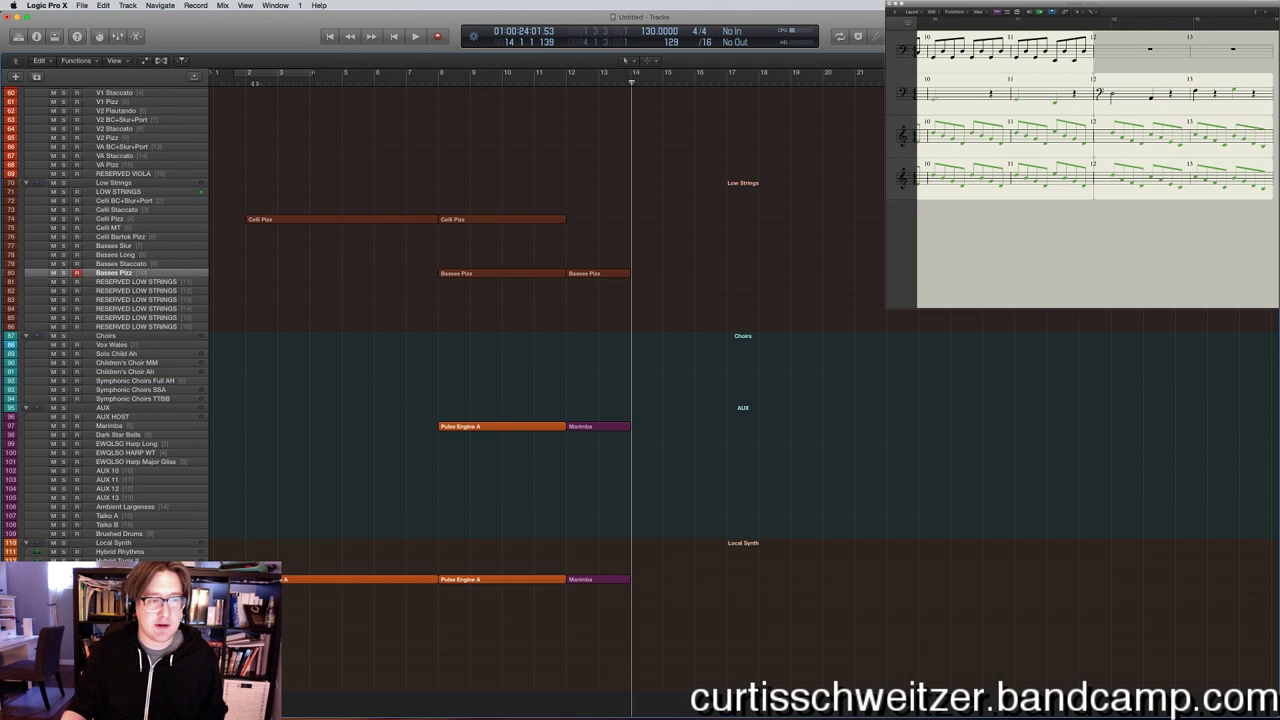
Record a Basses Pizz part from bar 2 to bar 4, and select the Celli Pizz track with the playhead at bar 12.
left_click(255, 83)
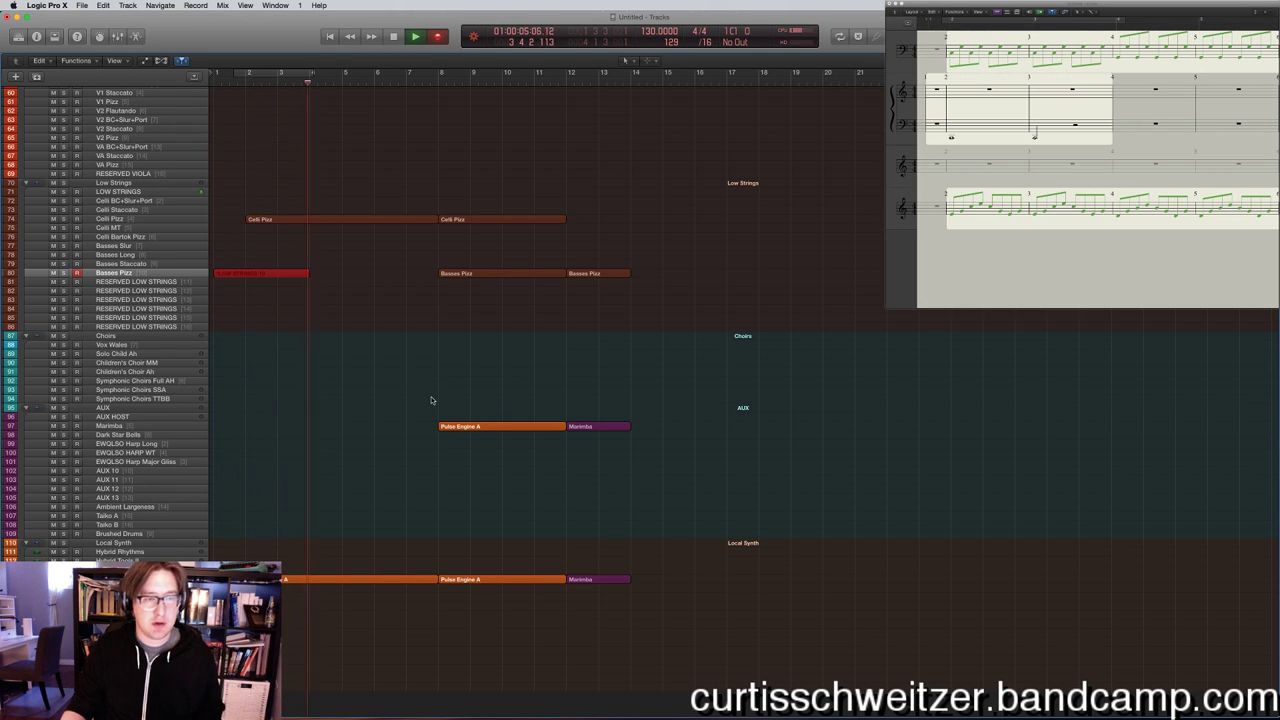
key("space")
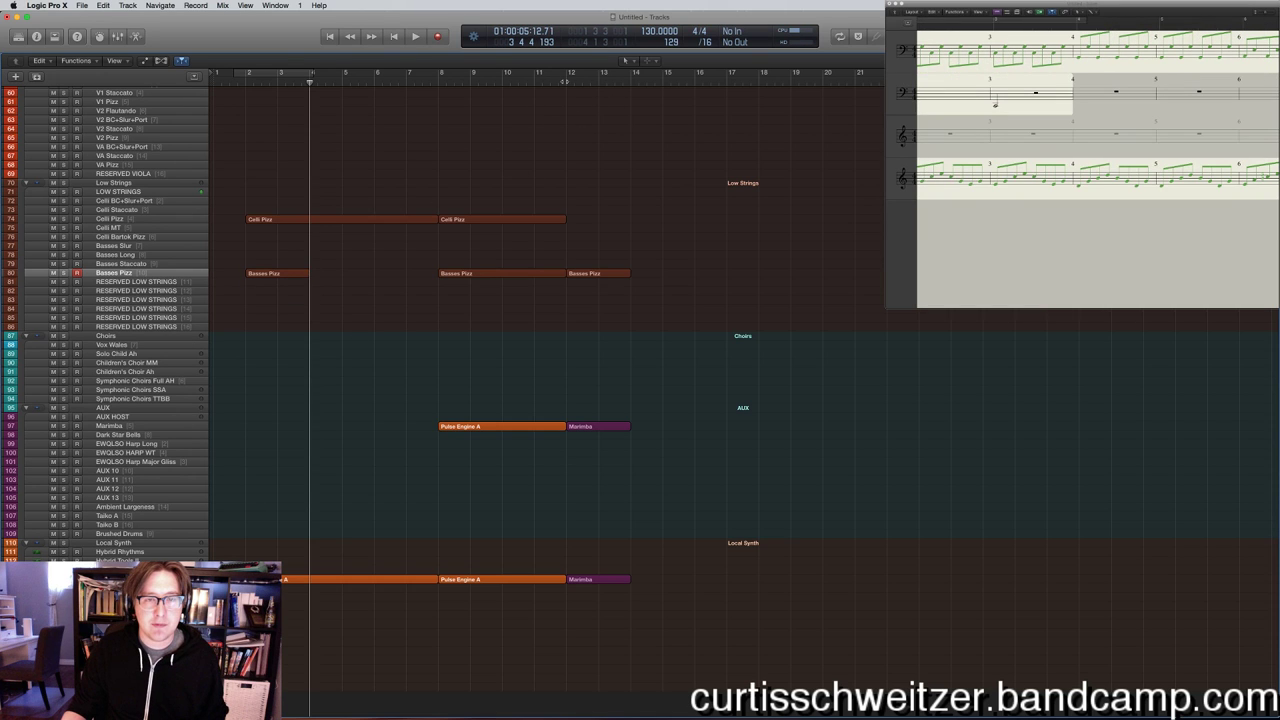
left_click(565, 81)
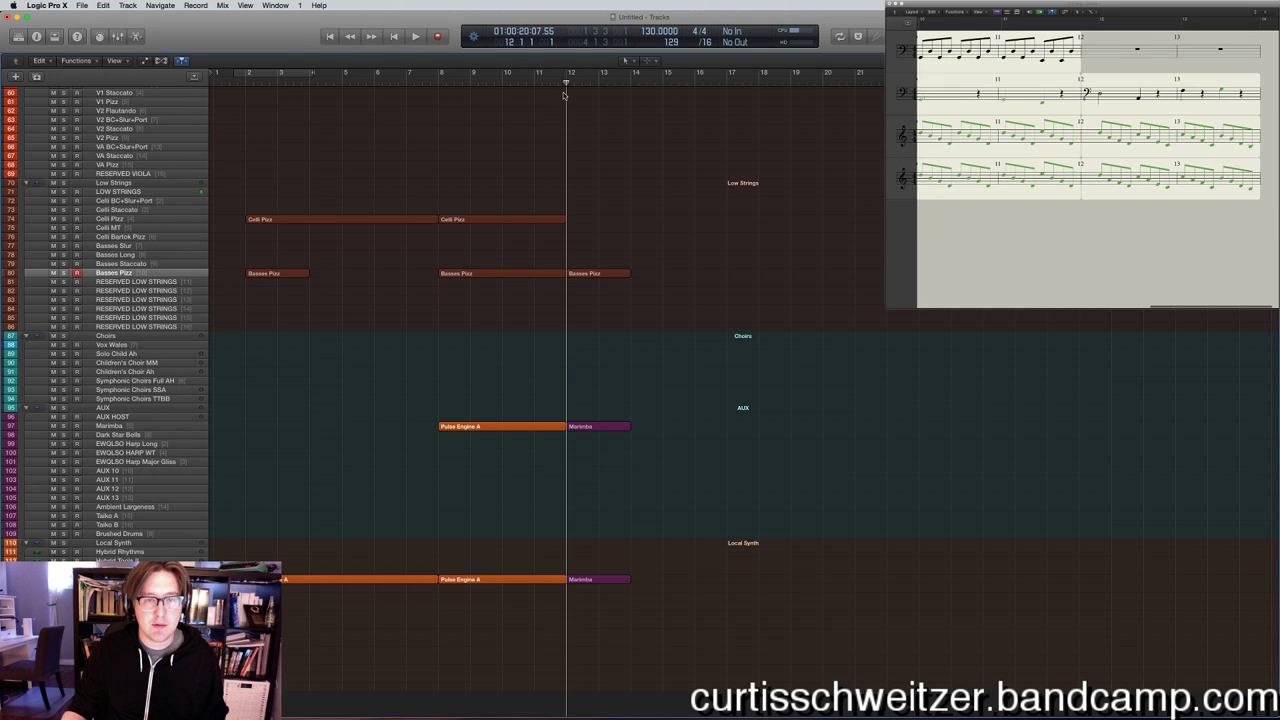
left_click(118, 218)
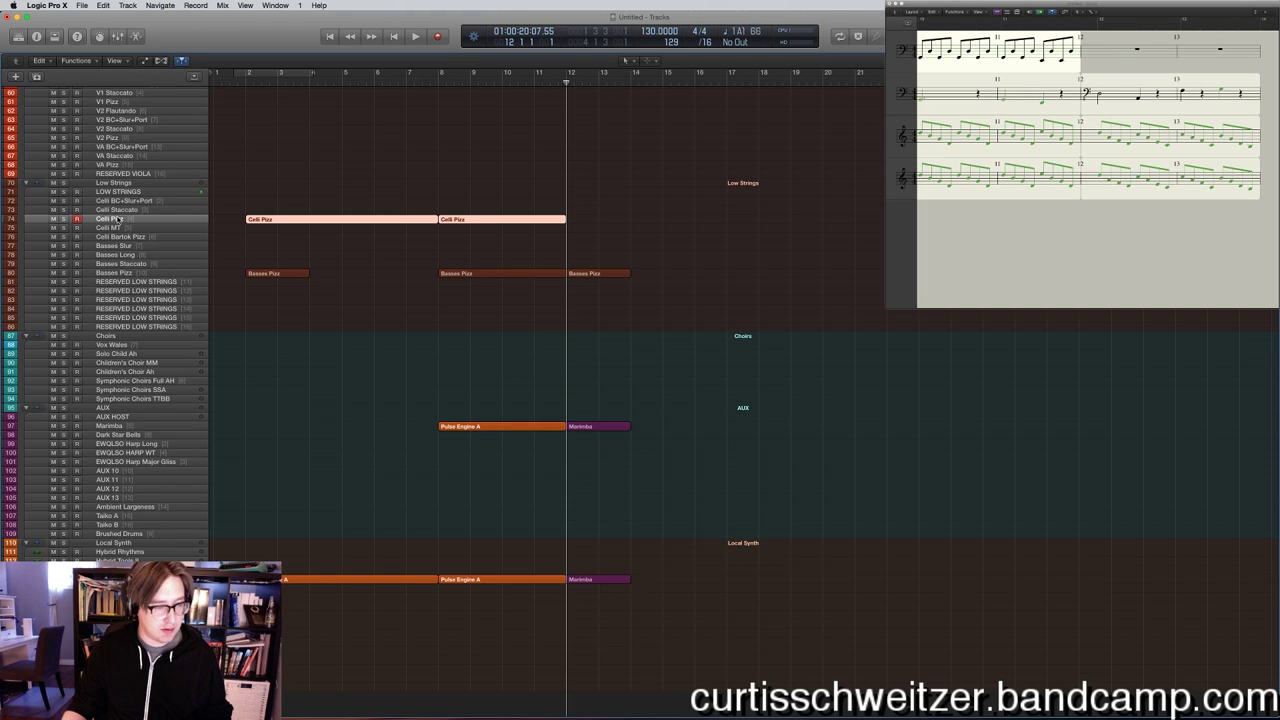
key("space")
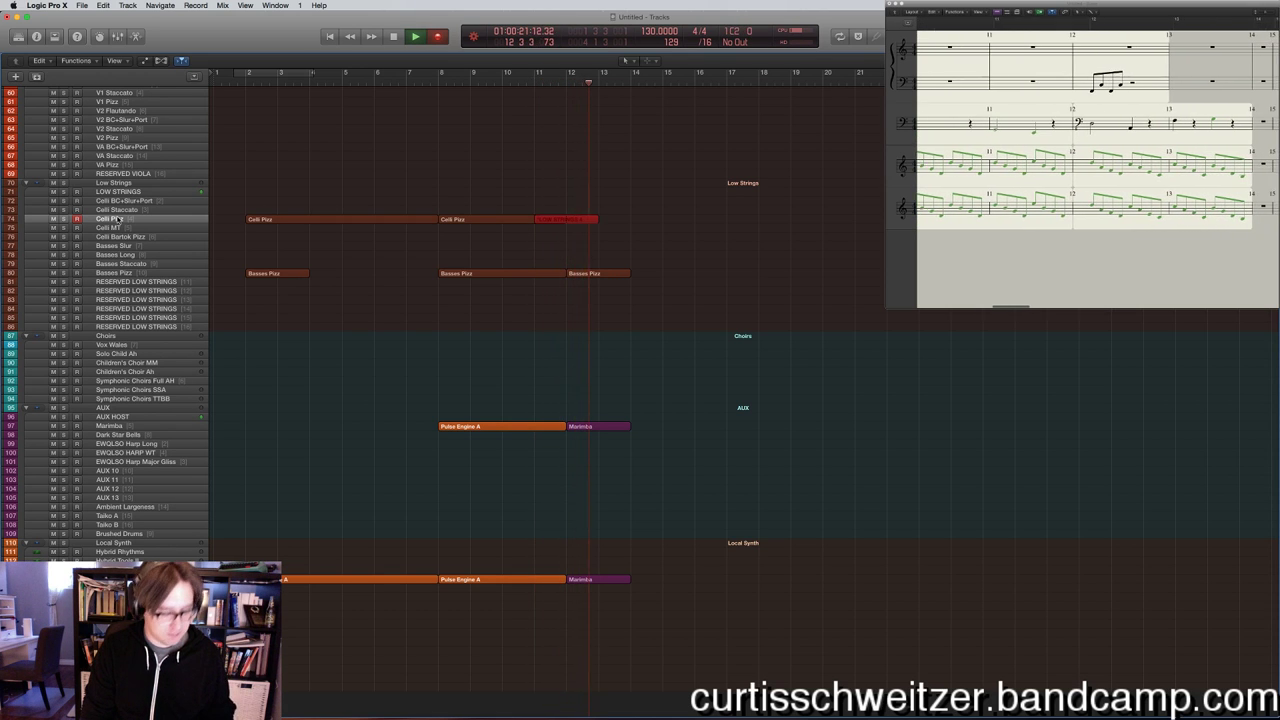
key("space")
key("Delete")
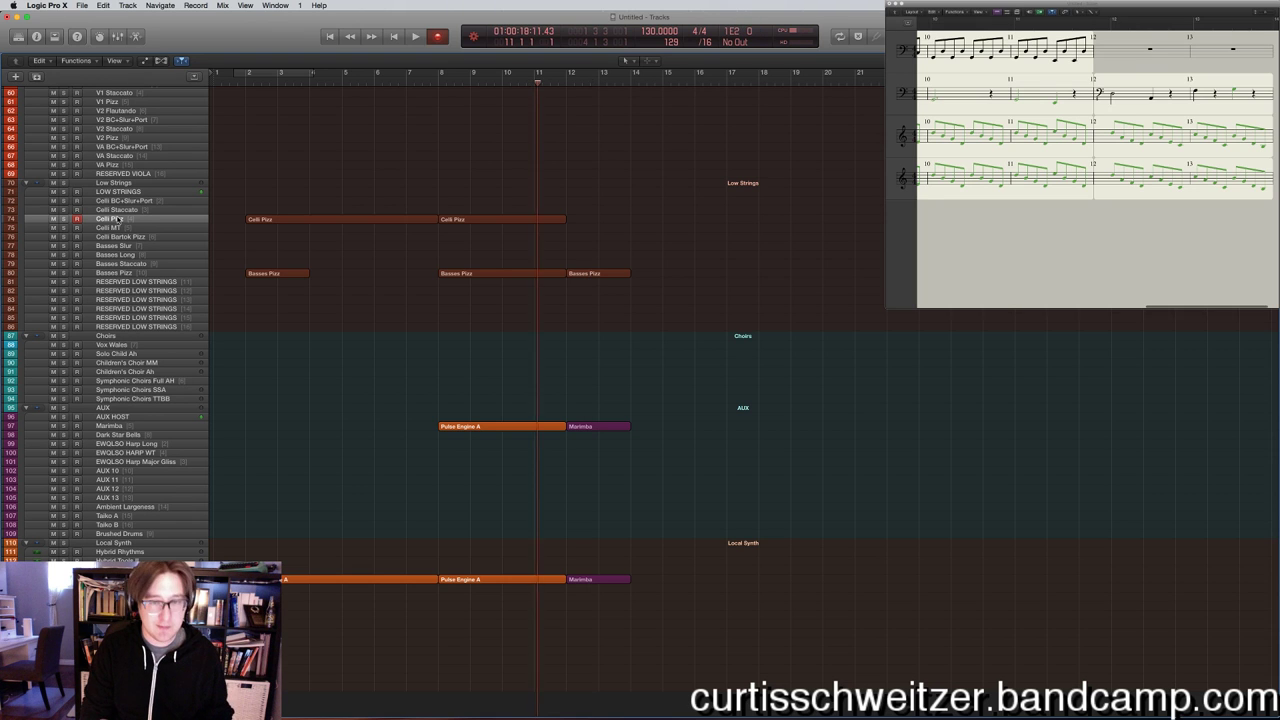
Record a Celli Pizz phrase from bar 12 to bar 14 and quantize its notes to 1/8 notes.
key("r")
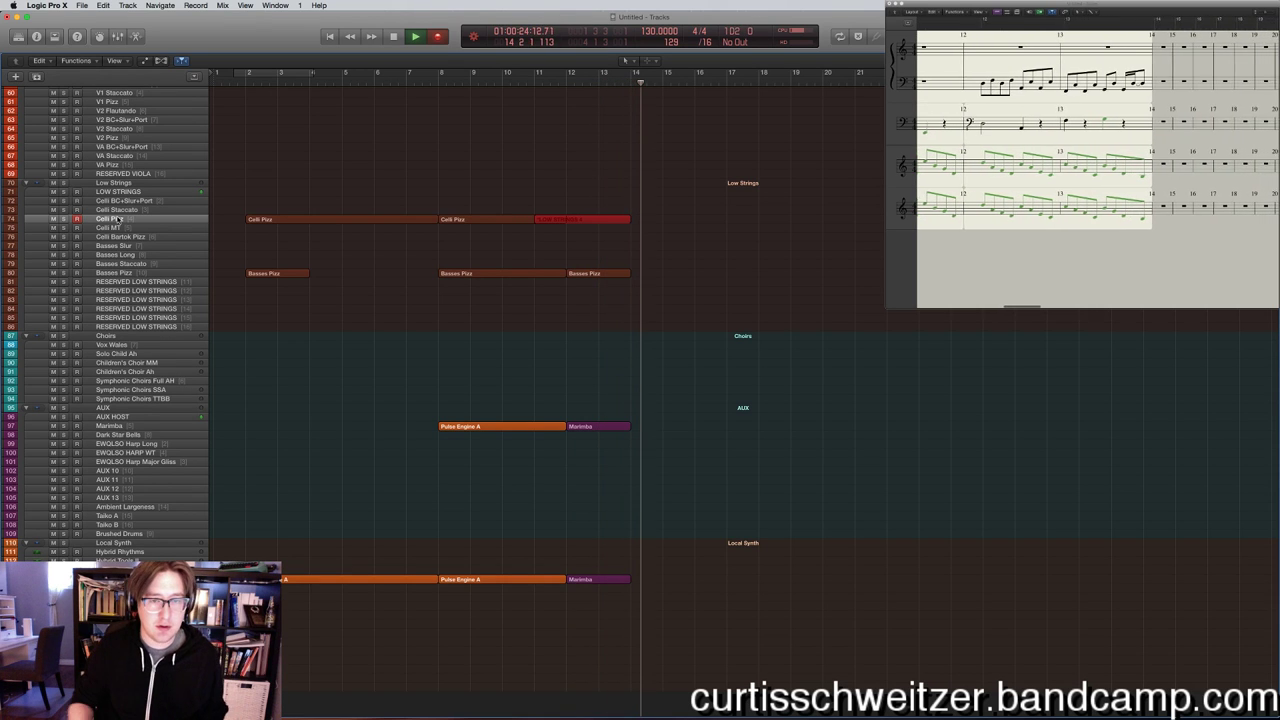
key("space")
double_click(611, 221)
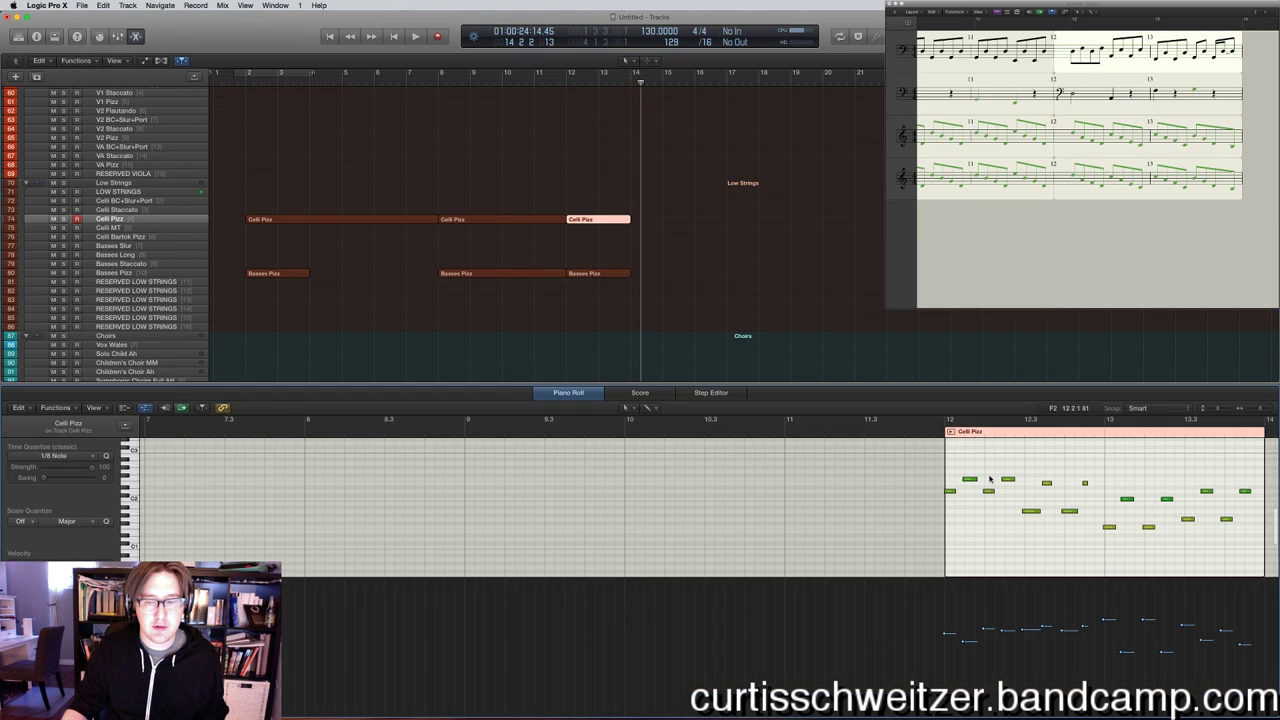
left_click(598, 170)
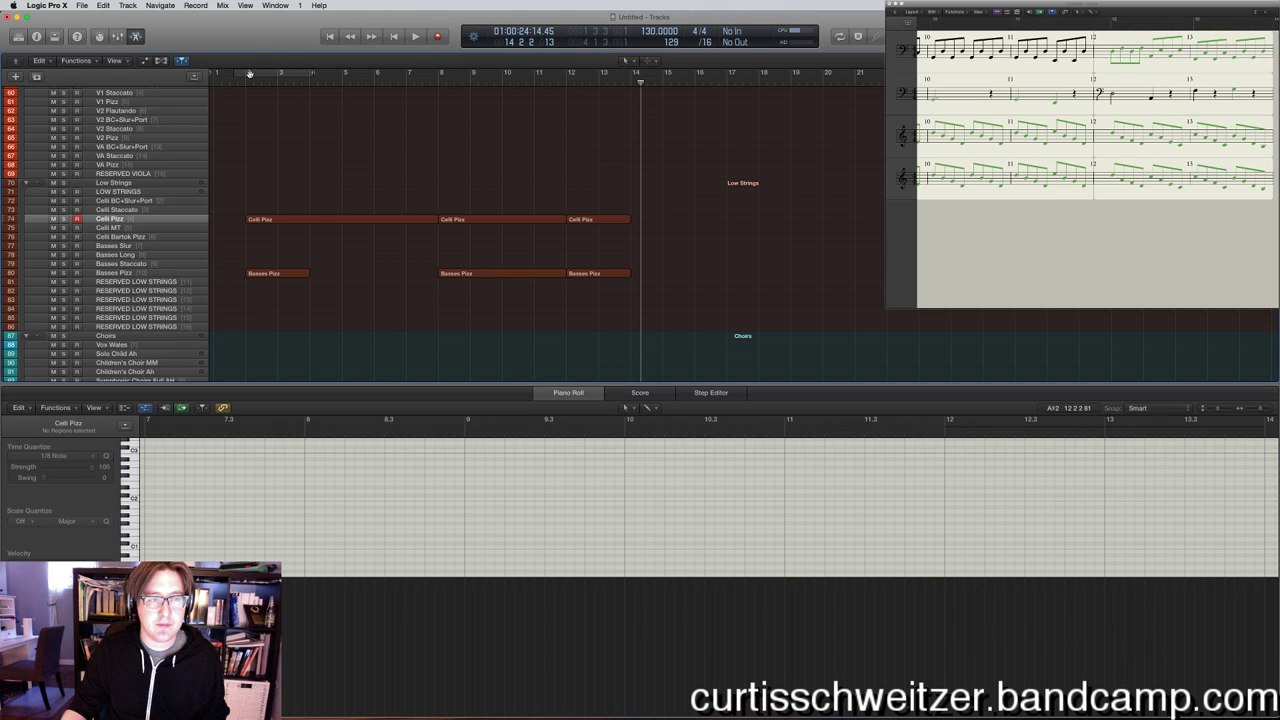
Set the cycle range from bar 2 to bar 14 and play back the whole arrangement.
left_click_drag(541, 66, 558, 70)
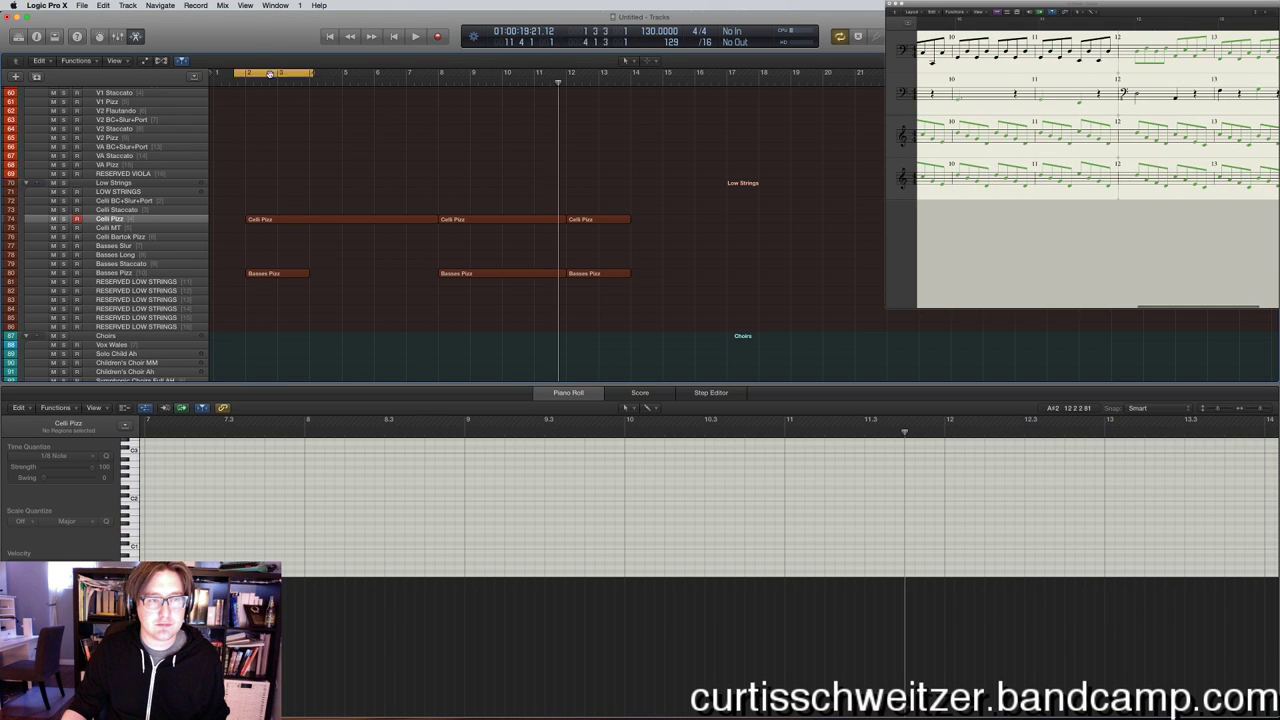
left_click_drag(269, 75, 632, 76)
key("space")
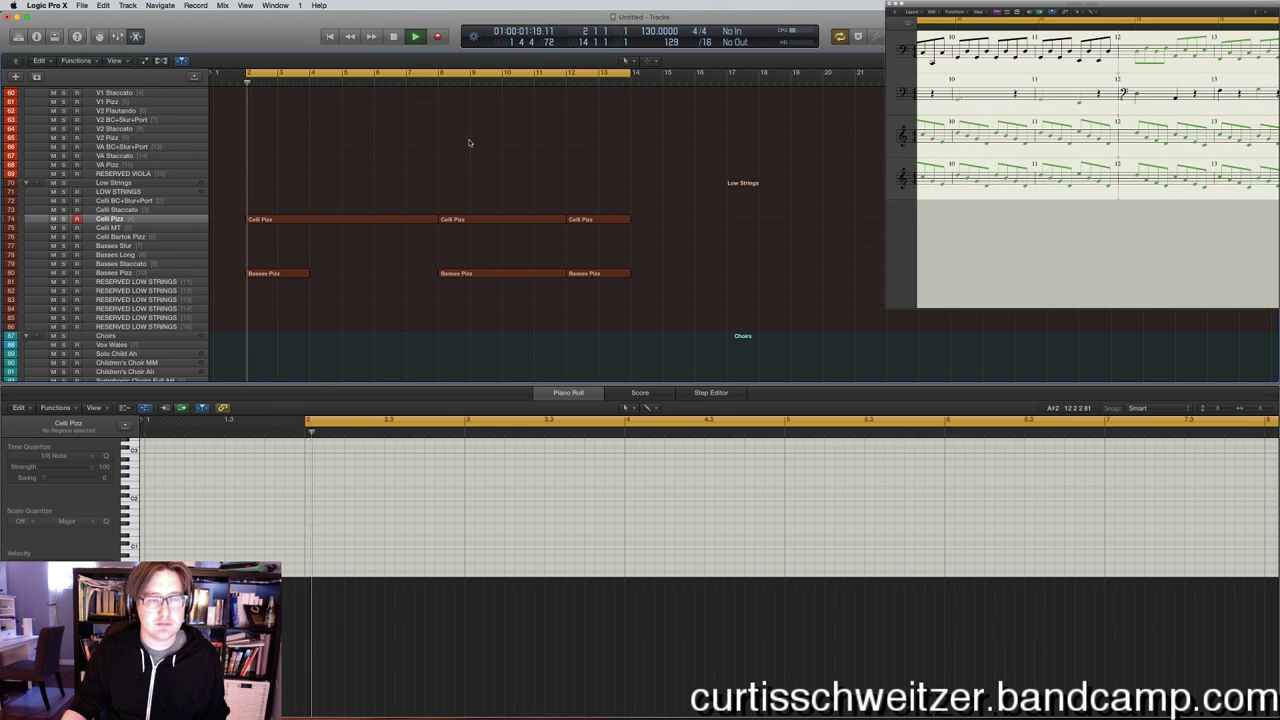
key("z")
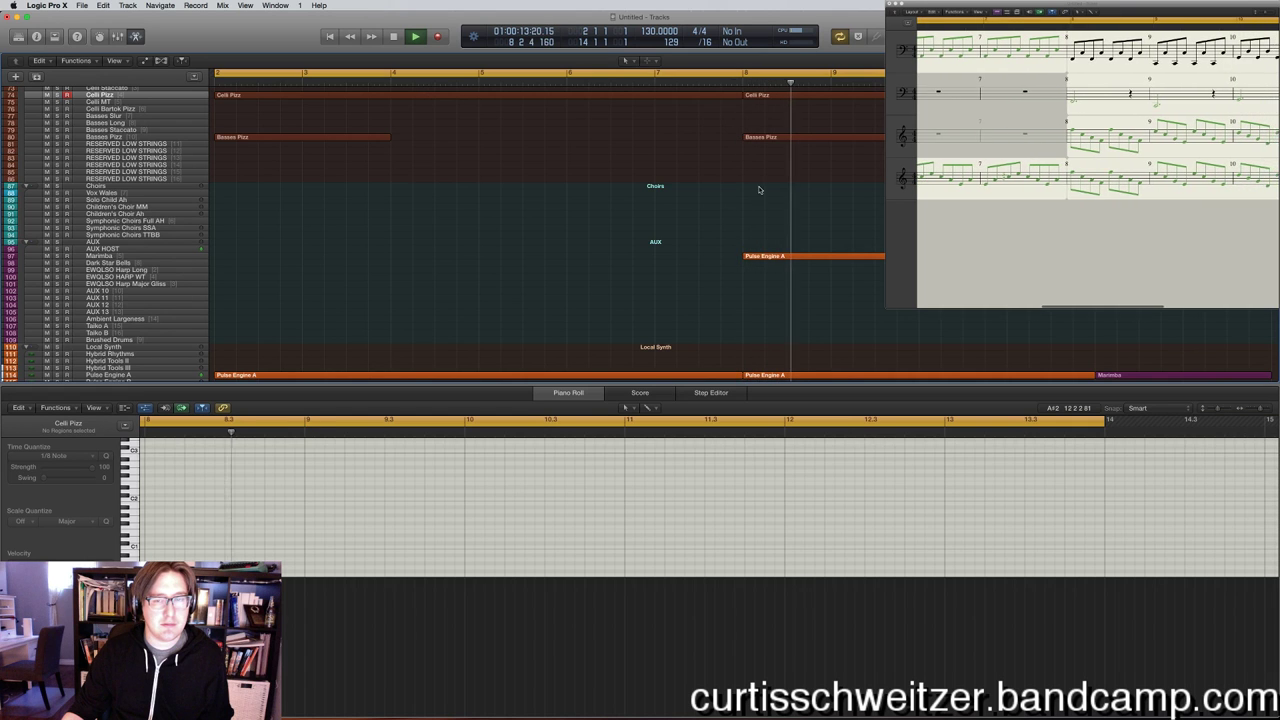
key("z")
scroll(753, 186, "up", 10)
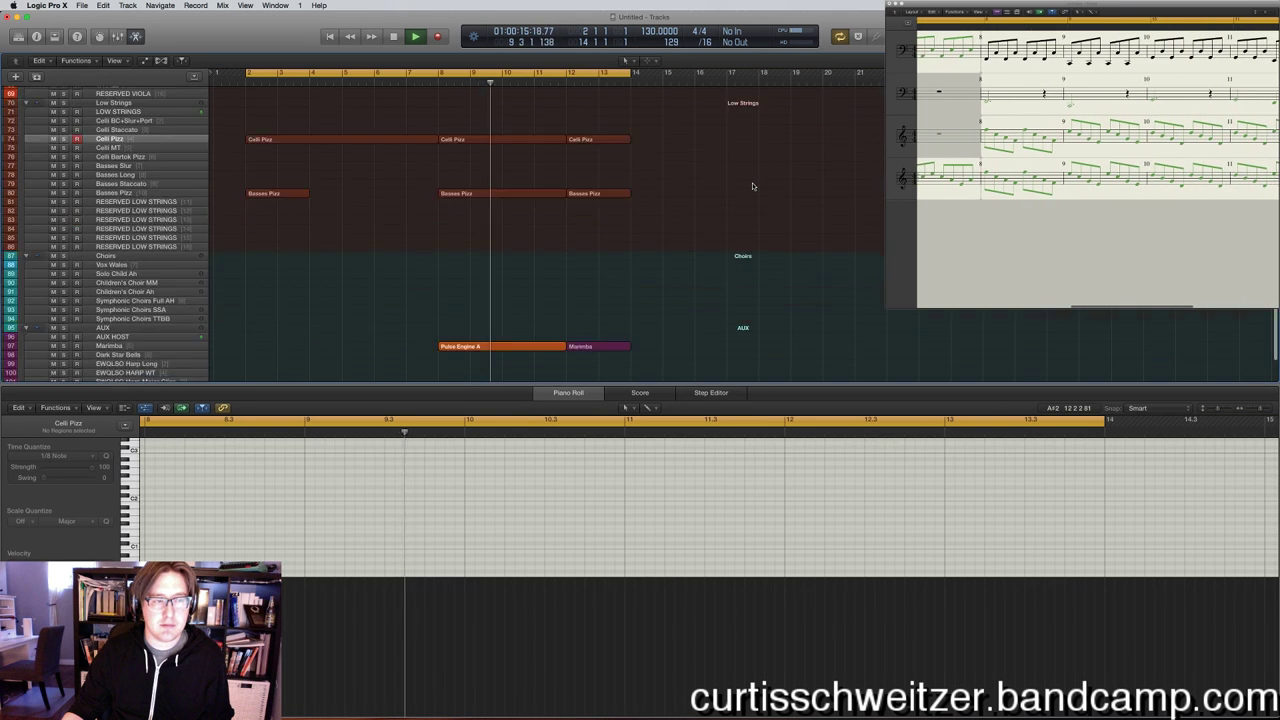
scroll(755, 188, "down", 15)
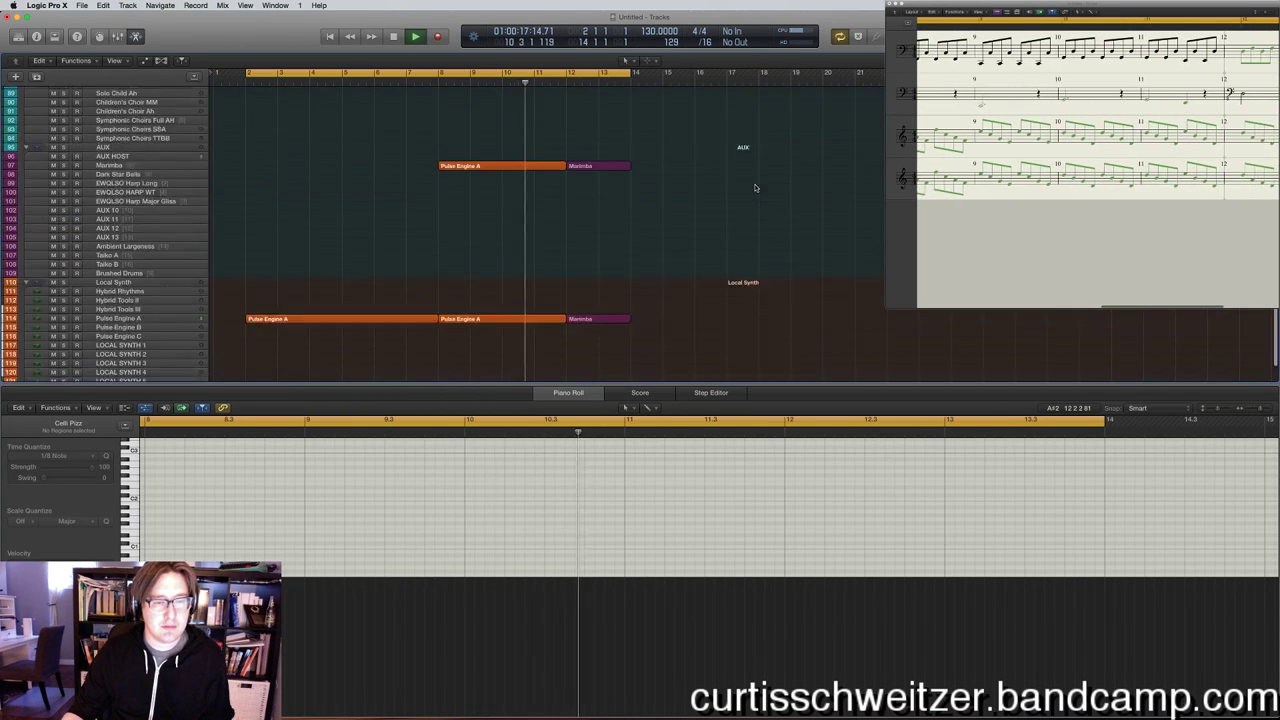
scroll(755, 188, "up", 2)
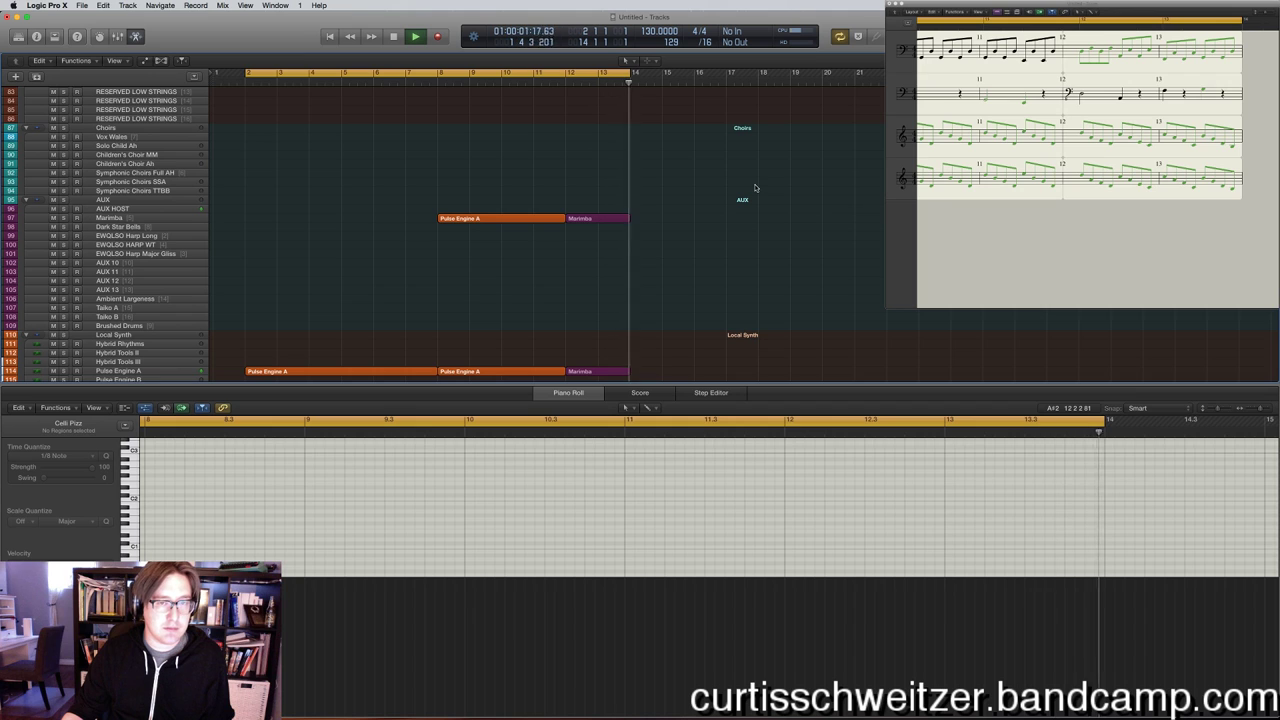
scroll(755, 190, "up", 6)
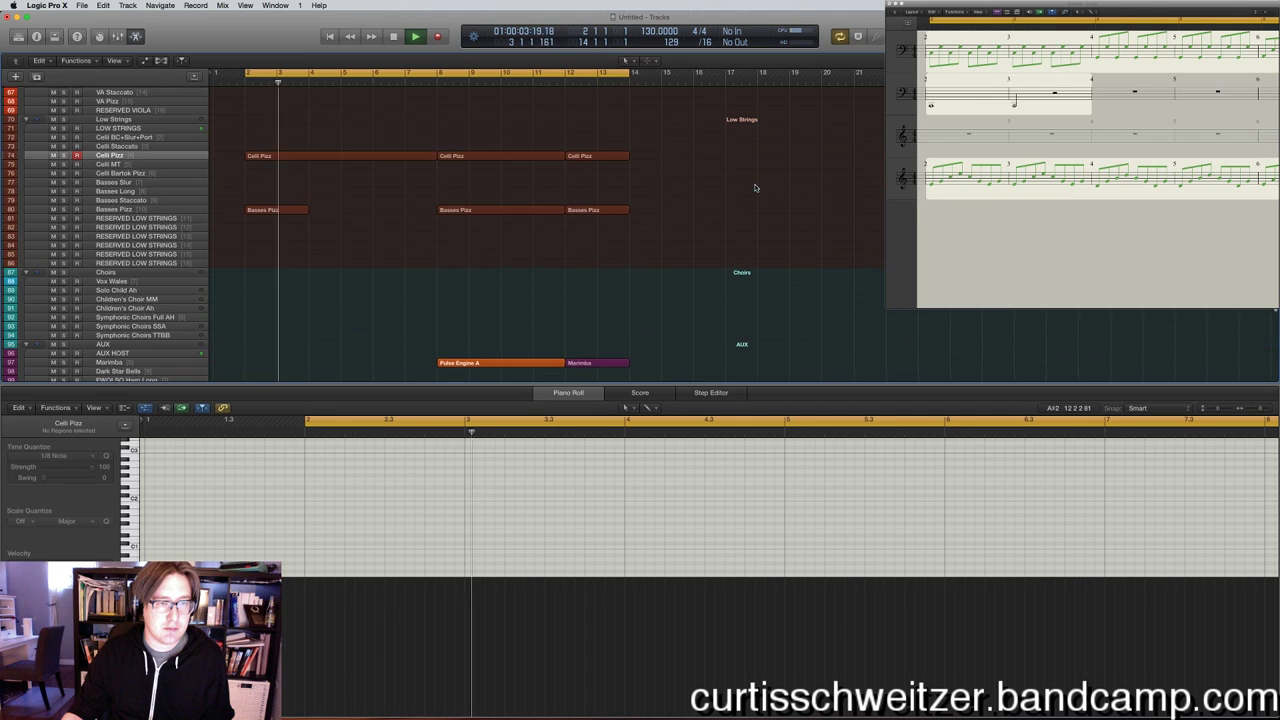
Quantize the first note of the opening Basses Pizz region to 1/8 notes, delete its second note and close the piano roll.
left_click(263, 211)
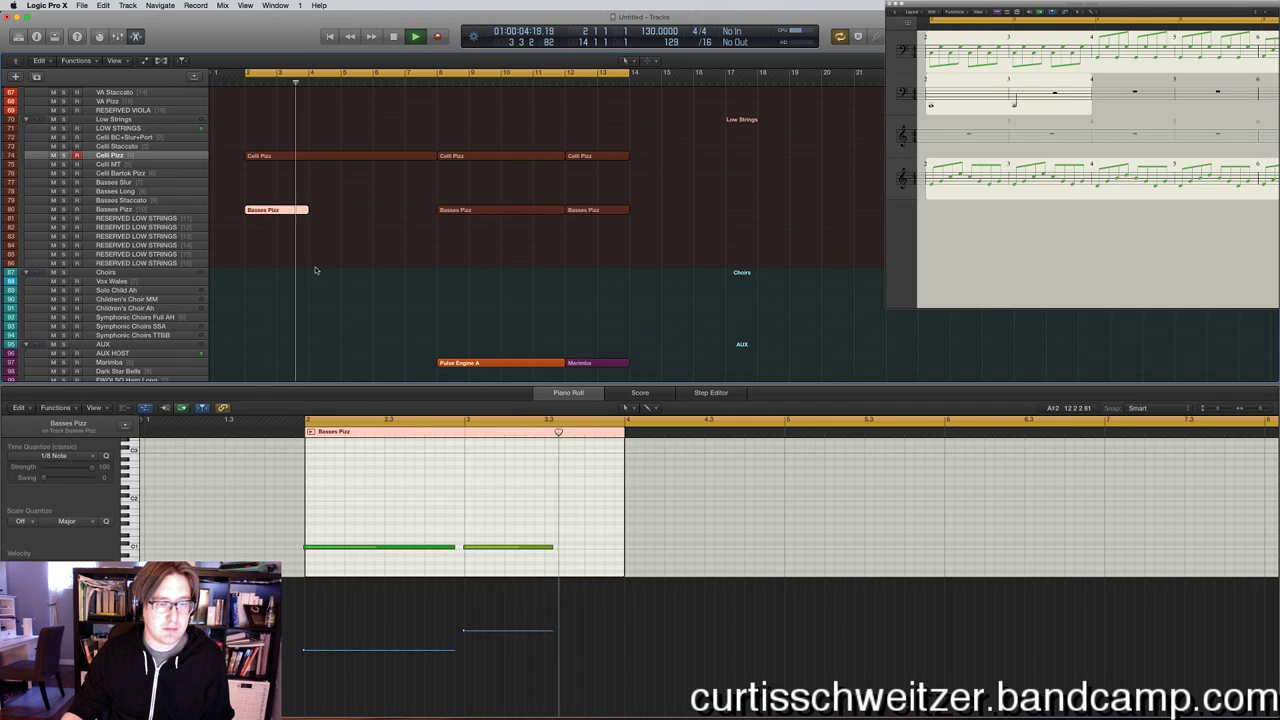
left_click(361, 548)
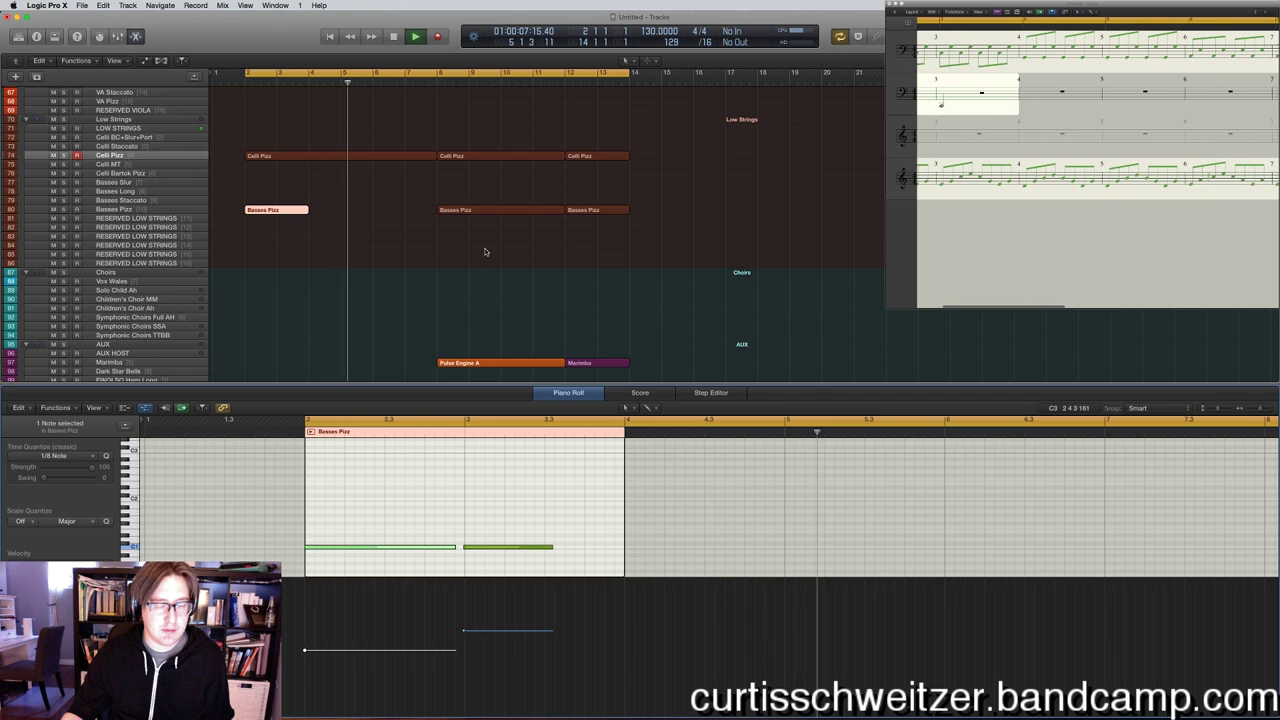
left_click(508, 547)
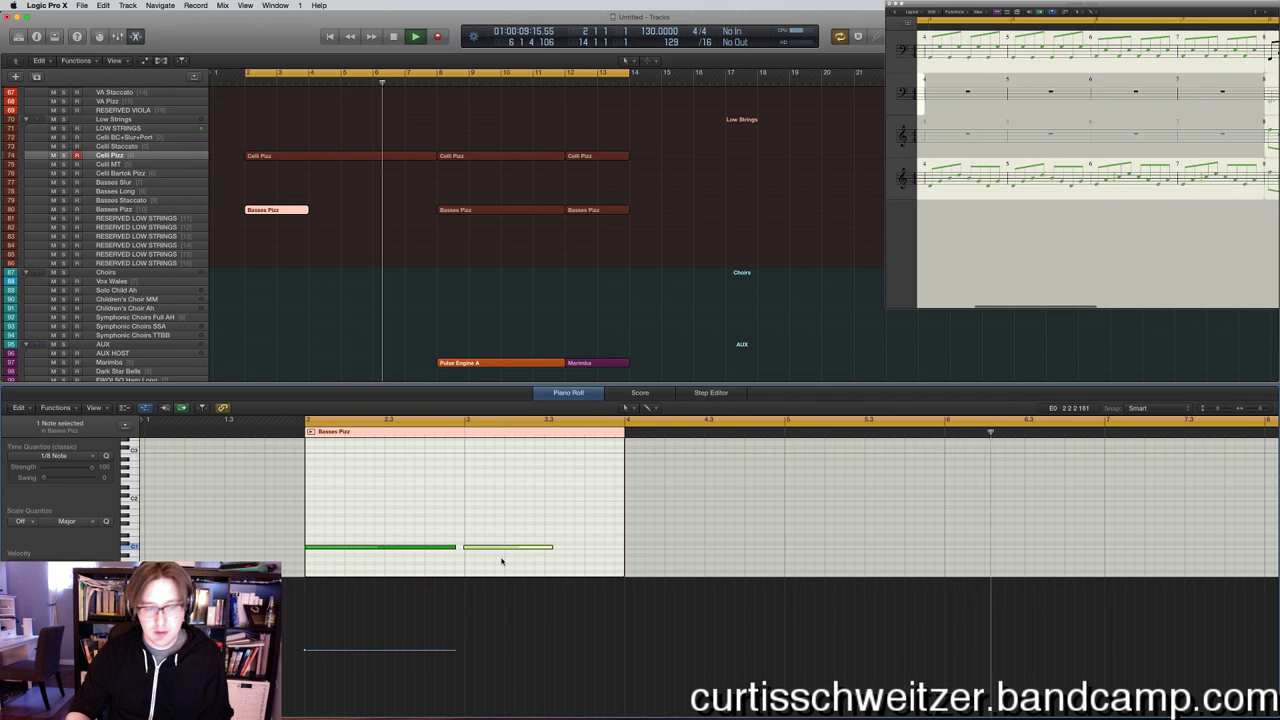
key("Delete")
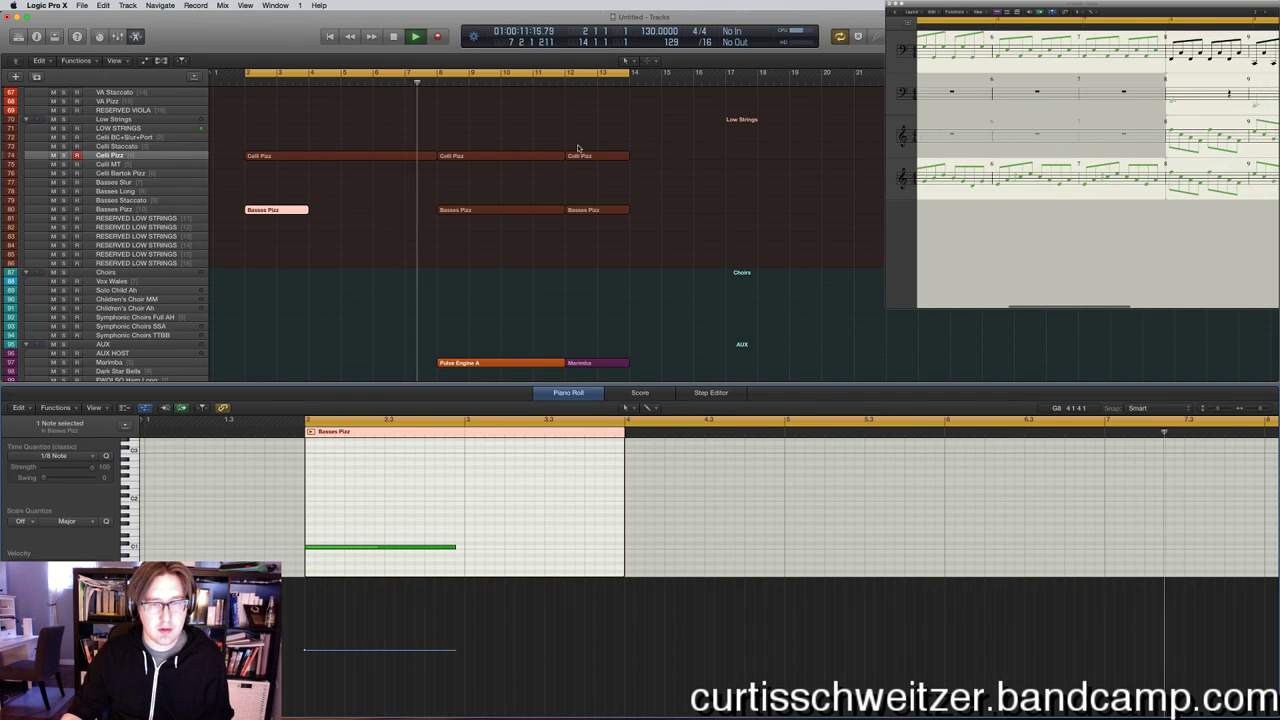
left_click(554, 166)
key("e")
Show the automation lanes, browse past the Marimba track to Pulse Engine A, select that track and hide the lanes again.
scroll(406, 309, "up", 3)
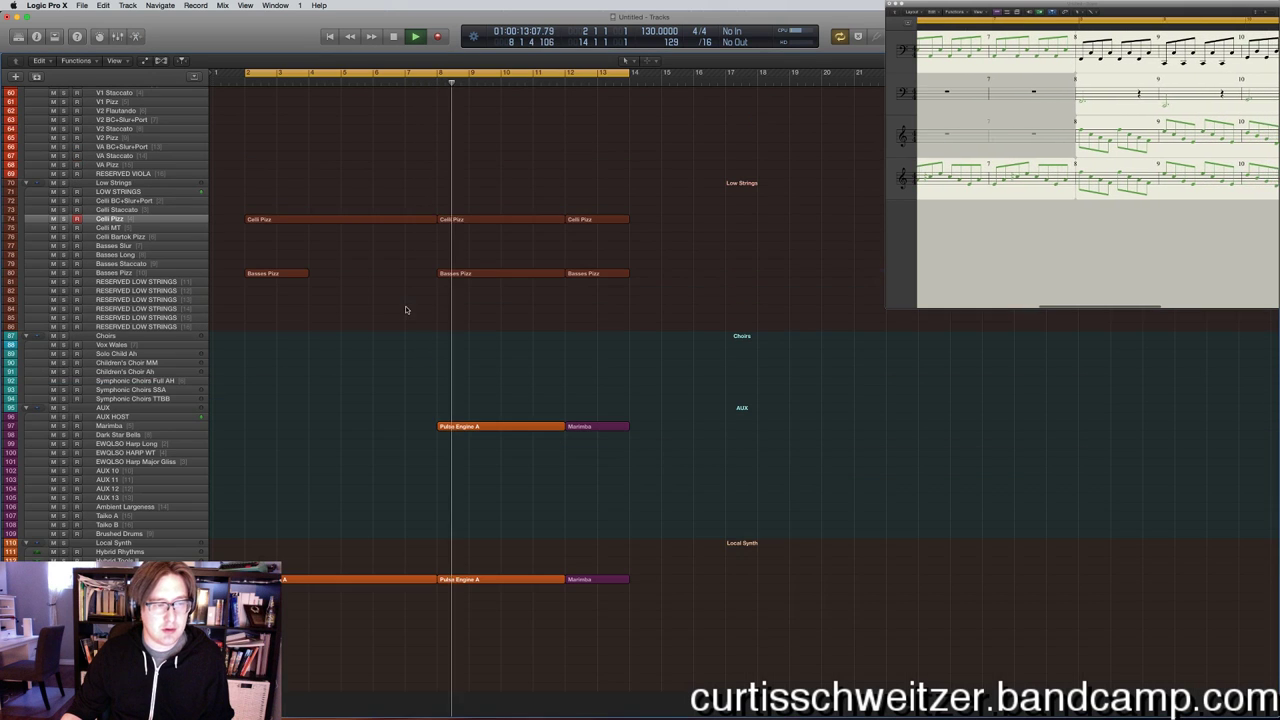
scroll(455, 309, "up", 2)
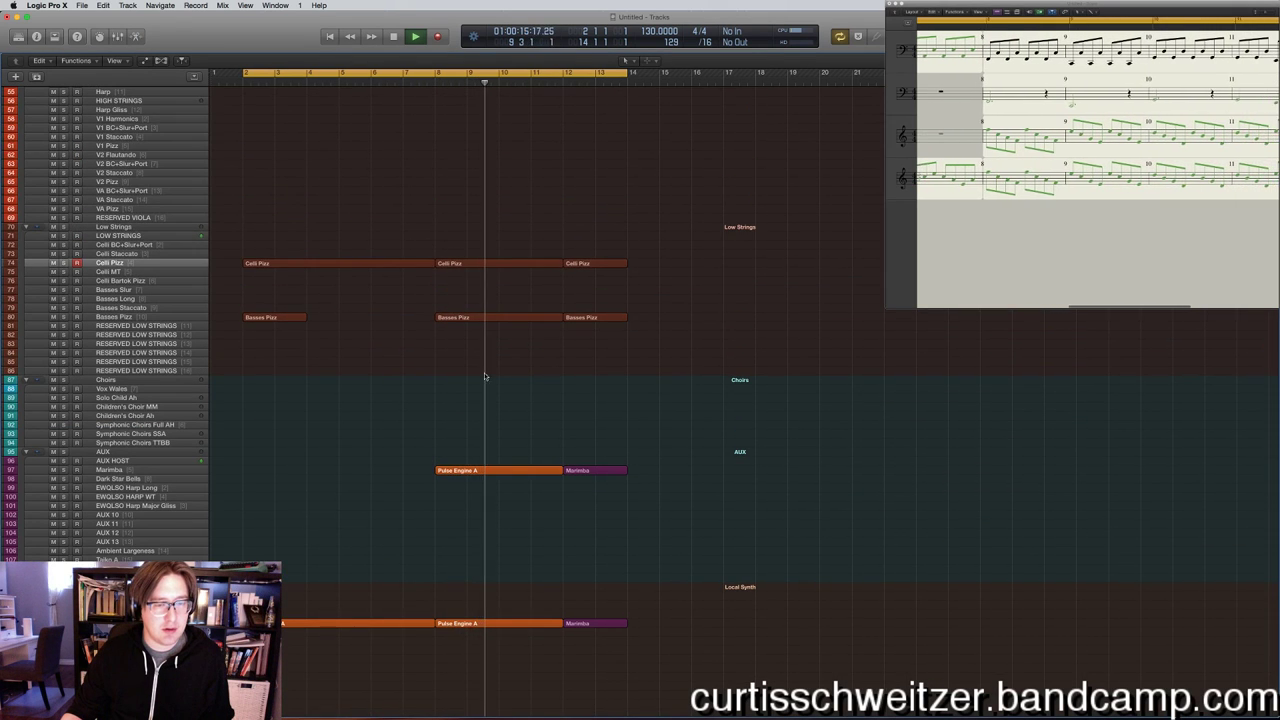
key("a")
scroll(501, 572, "down", 8)
scroll(500, 572, "down", 4)
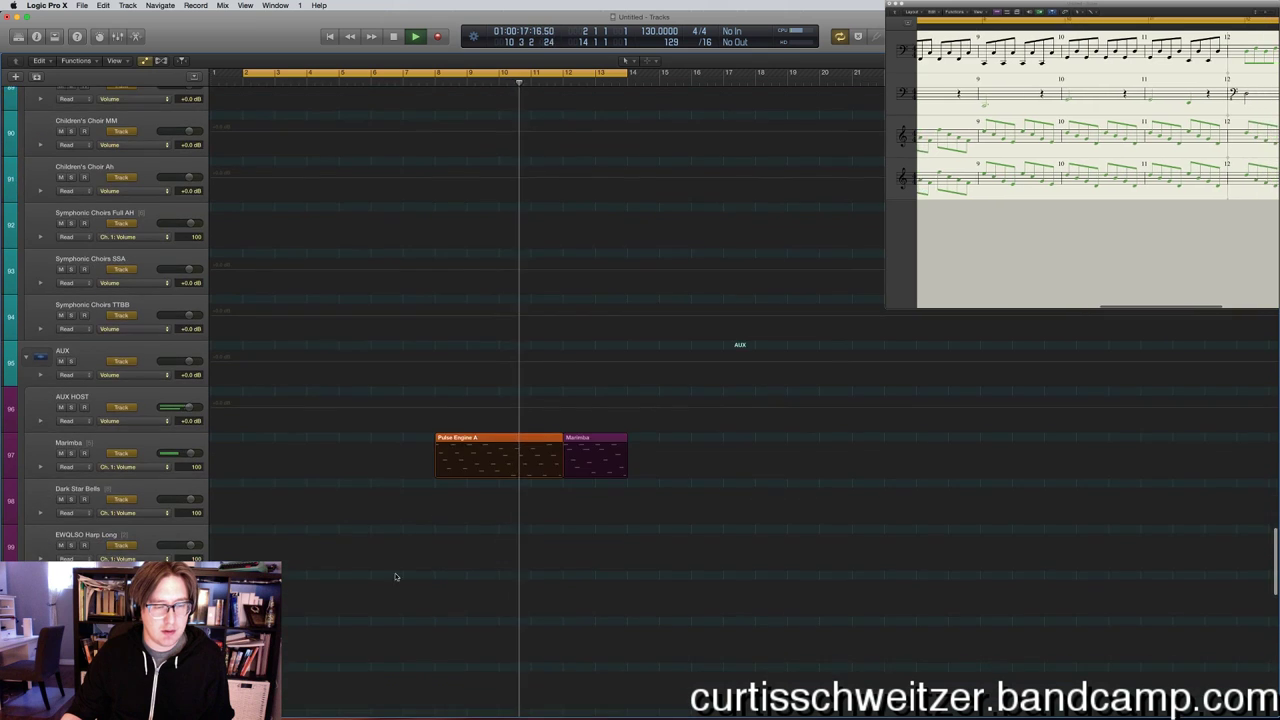
left_click(117, 436)
scroll(317, 478, "down", 4)
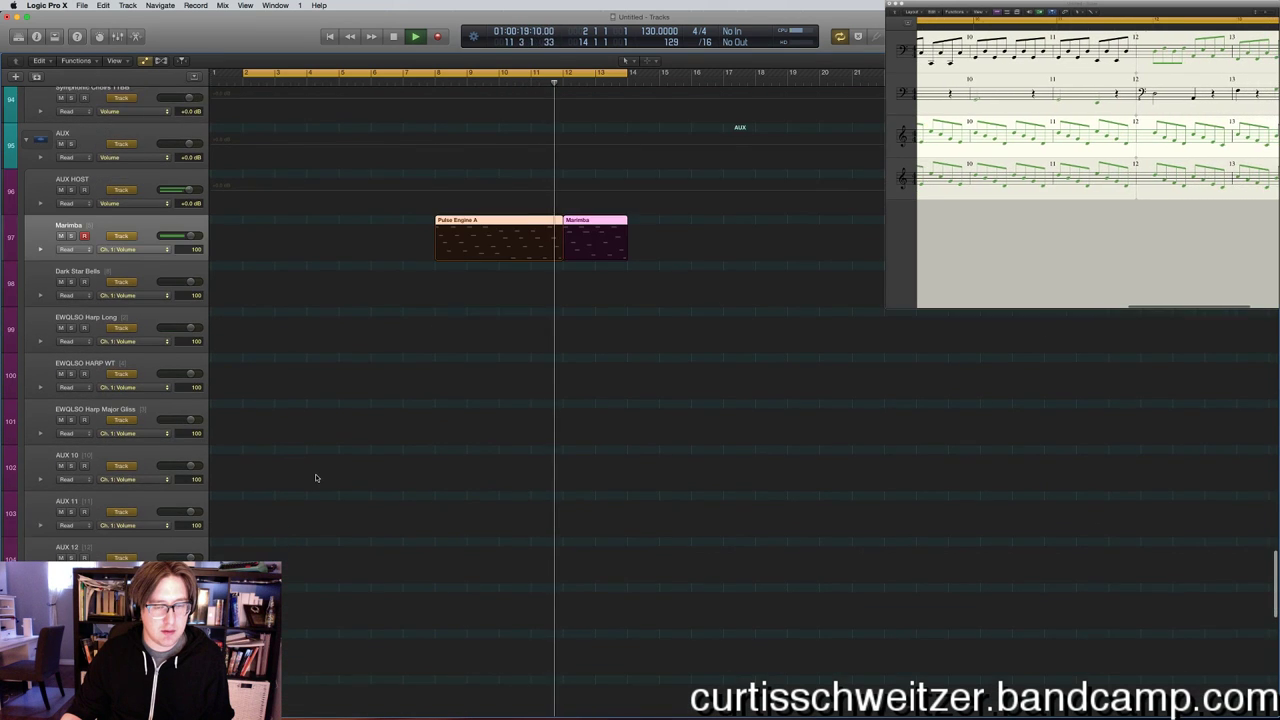
key("a")
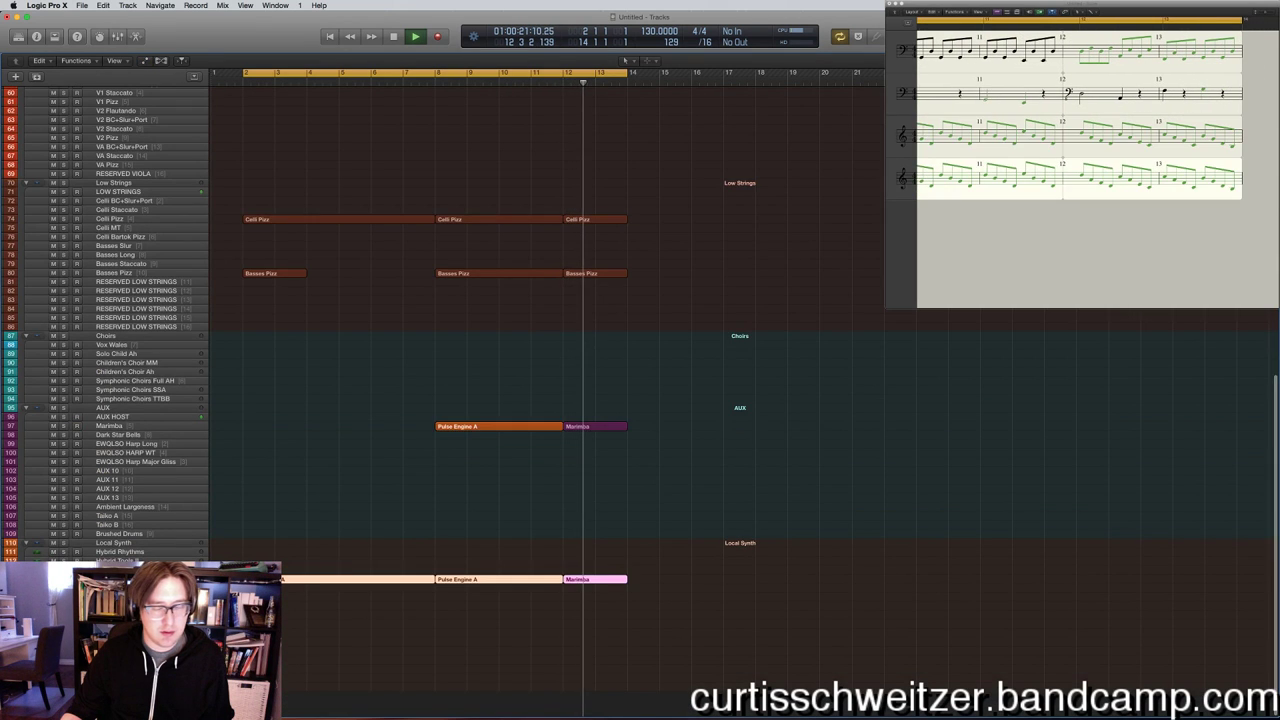
Open the Kontakt instrument on the Pulse Engine A channel, lower Signal's Open/Closed macro slider toward Closed and hide the plug-in window.
key("x")
mouse_move(1262, 442)
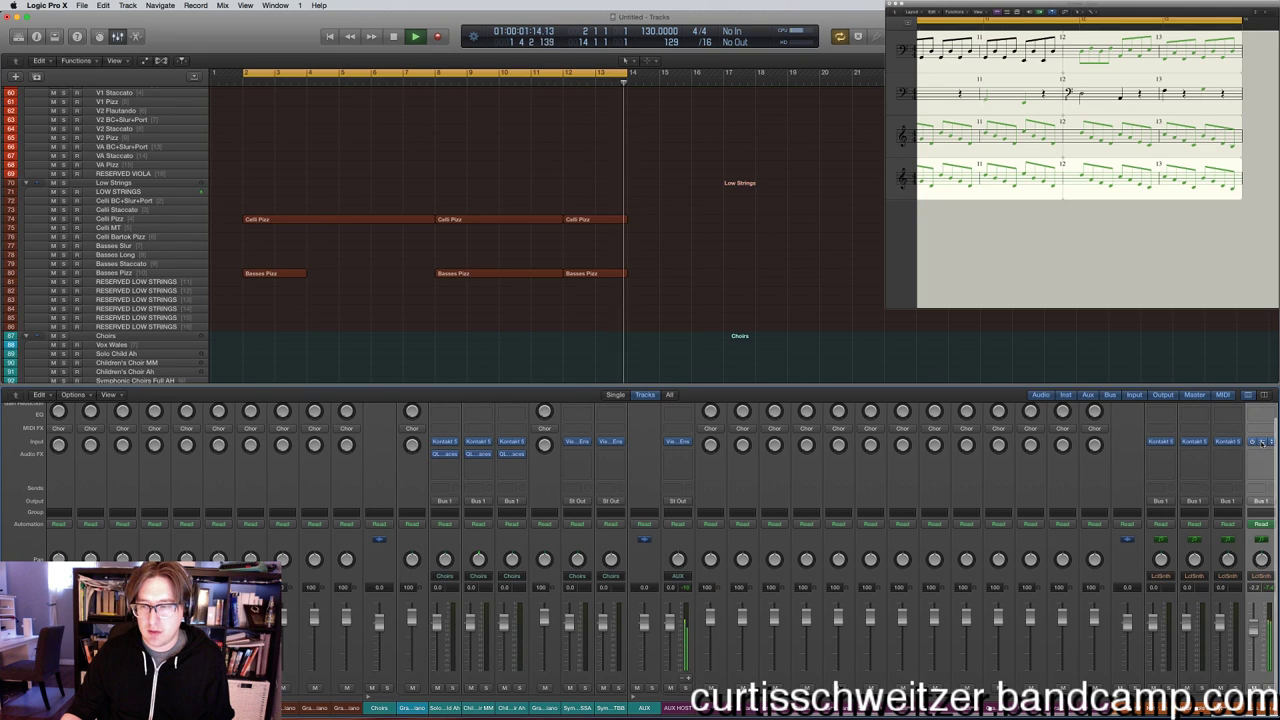
left_click(1160, 441)
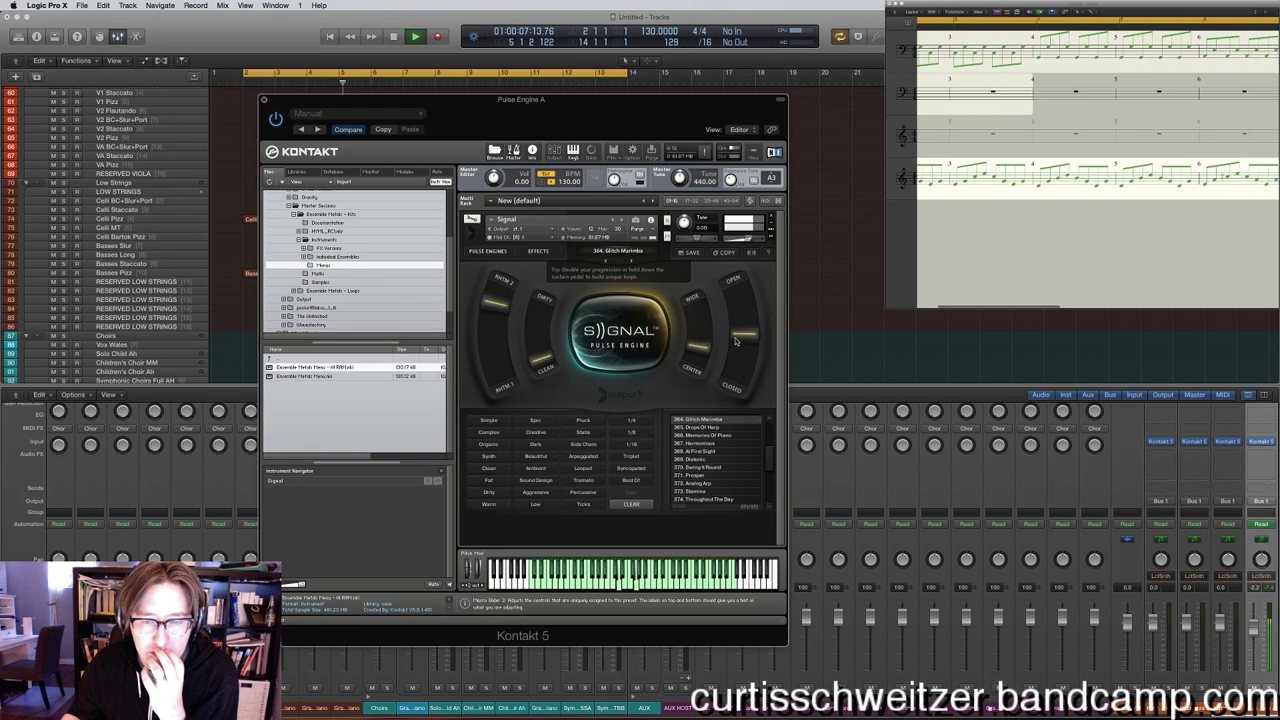
mouse_move(735, 341)
left_mouse_down()
mouse_move(737, 314)
mouse_move(742, 336)
left_mouse_up()
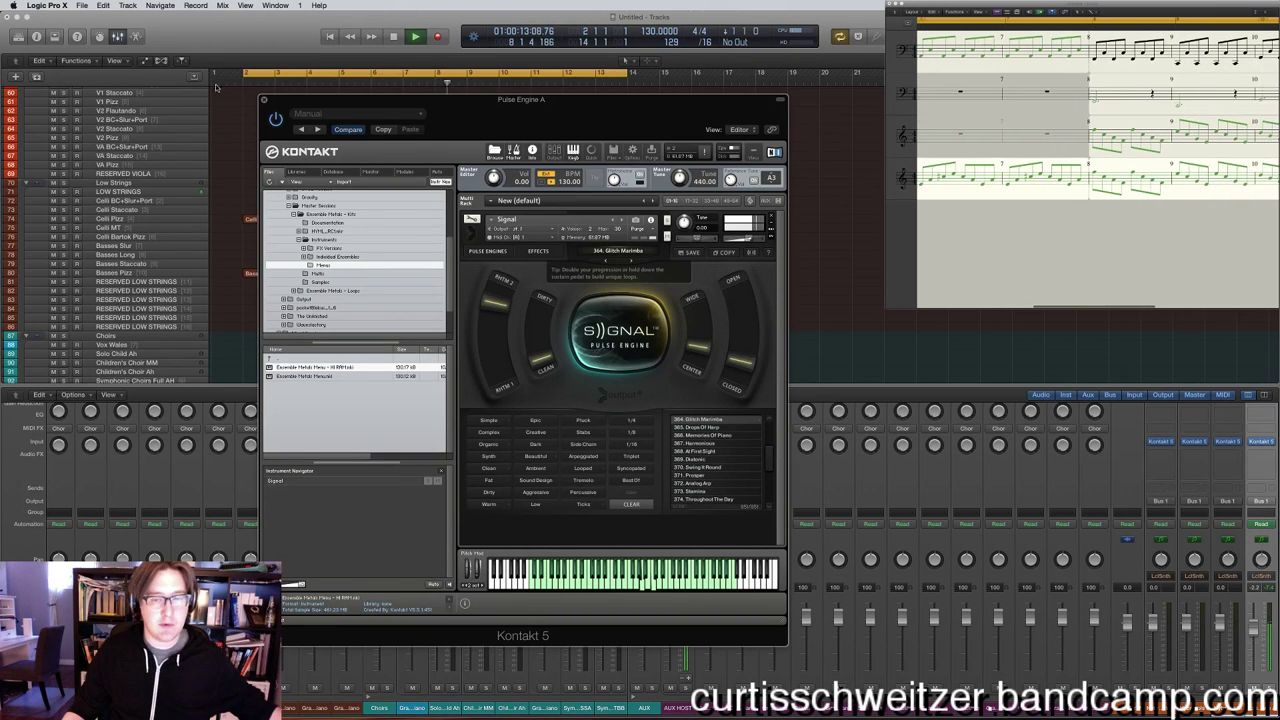
key("v")
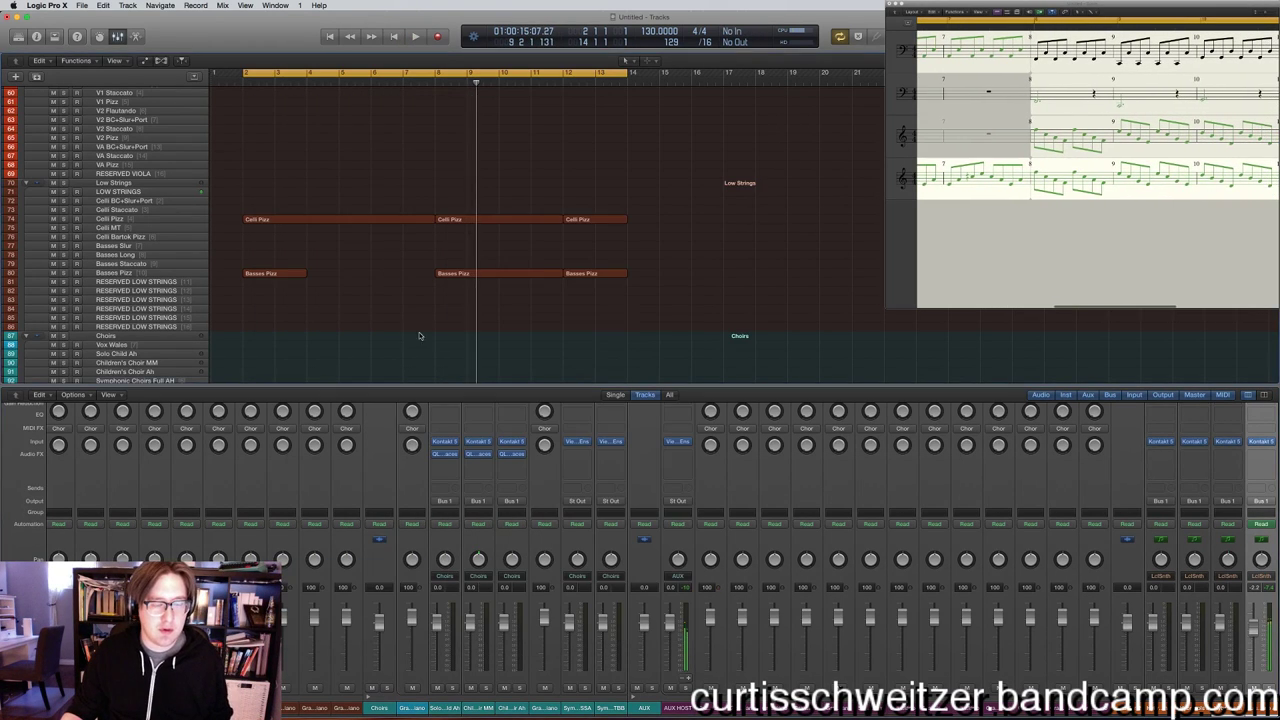
Join the Pulse Engine A track's regions from bar 2 to bar 14 into one and display its Modulation data in the piano roll.
scroll(416, 210, "down", 15)
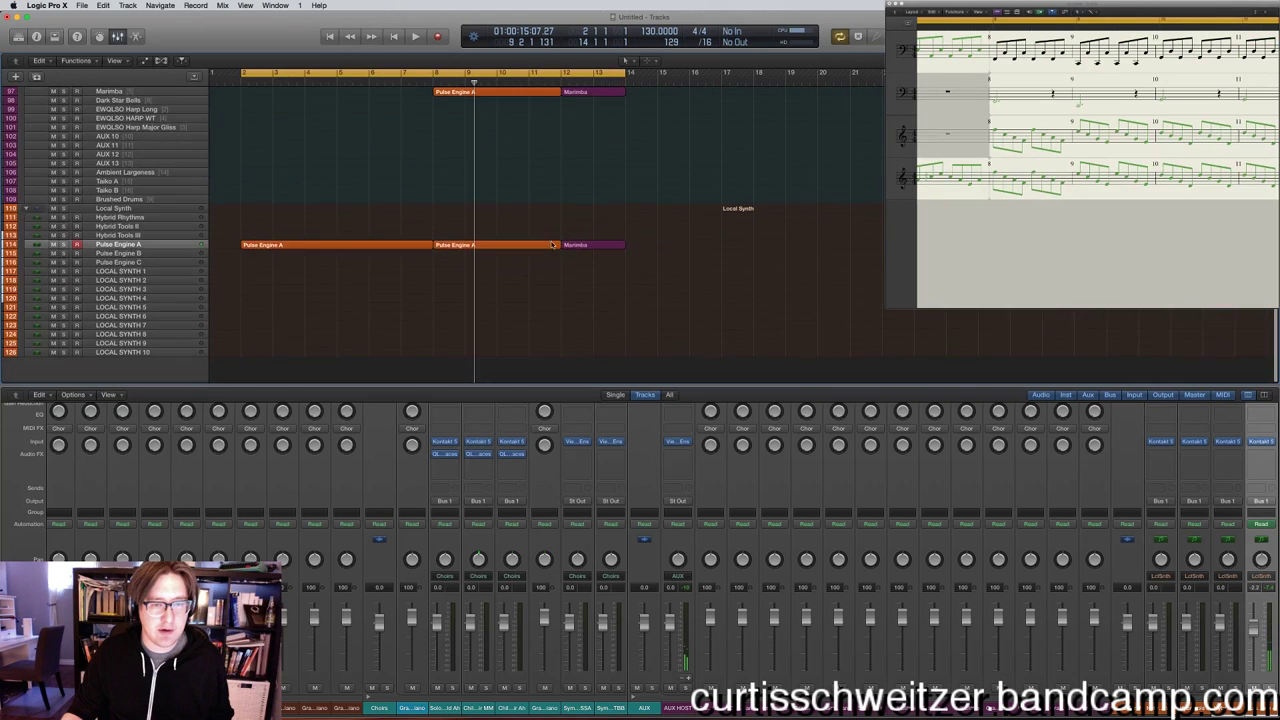
left_click_drag(606, 292, 338, 234)
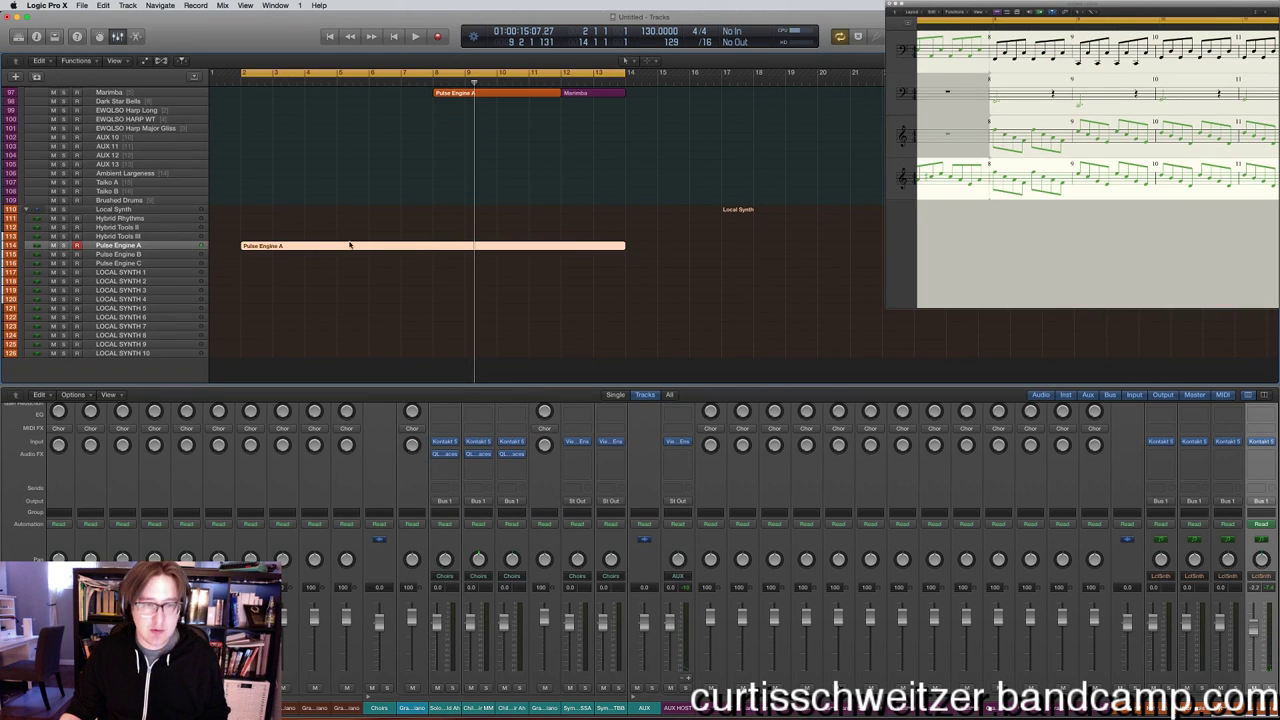
double_click(349, 245)
scroll(710, 530, "left", 1)
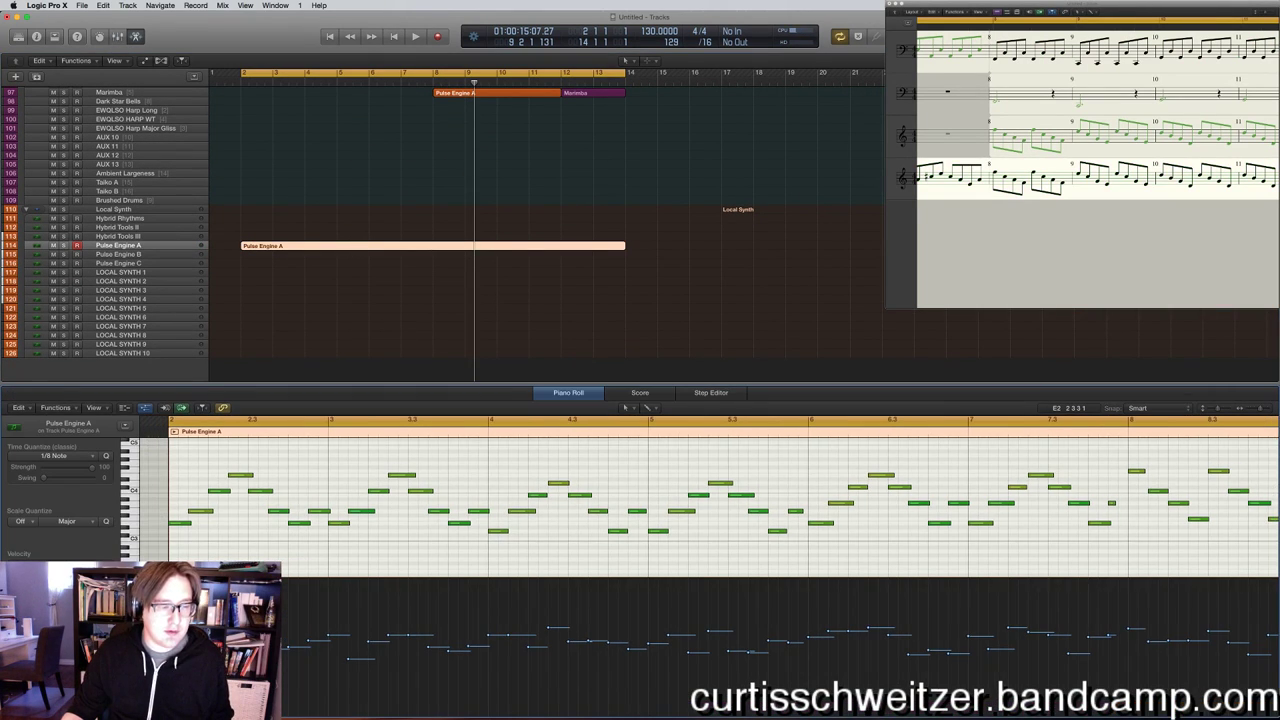
left_click(60, 590)
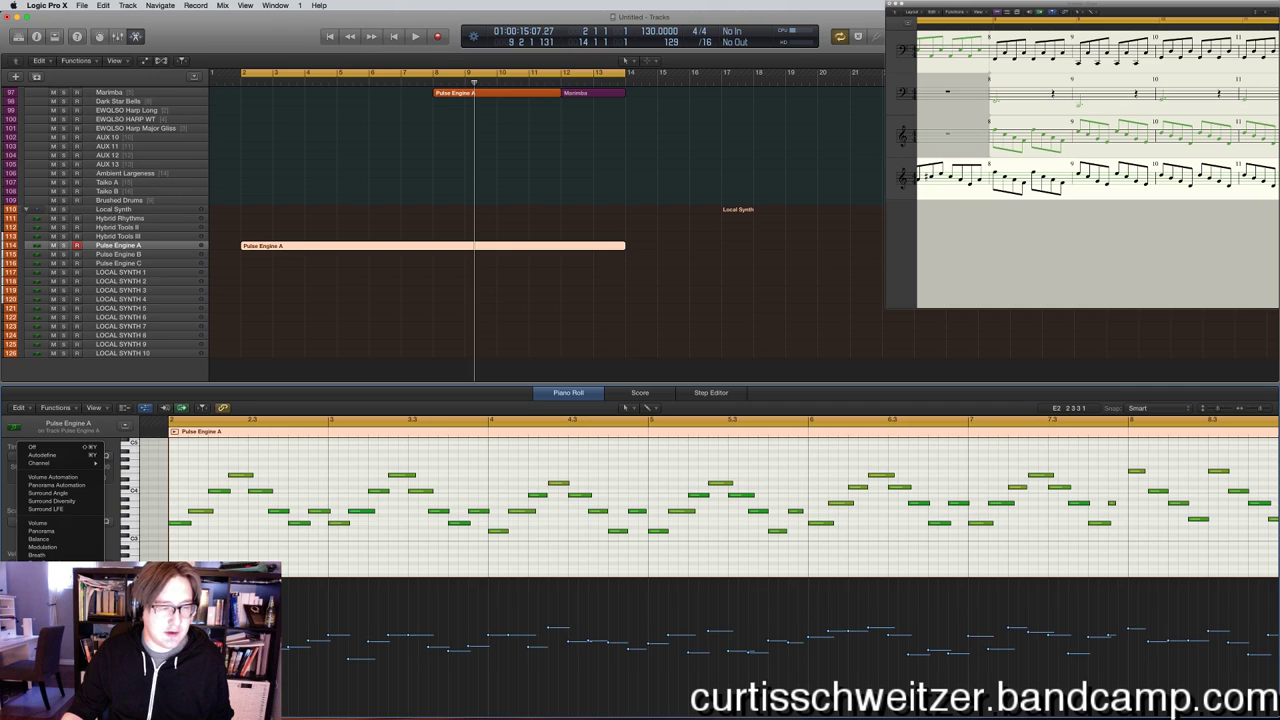
left_click(59, 547)
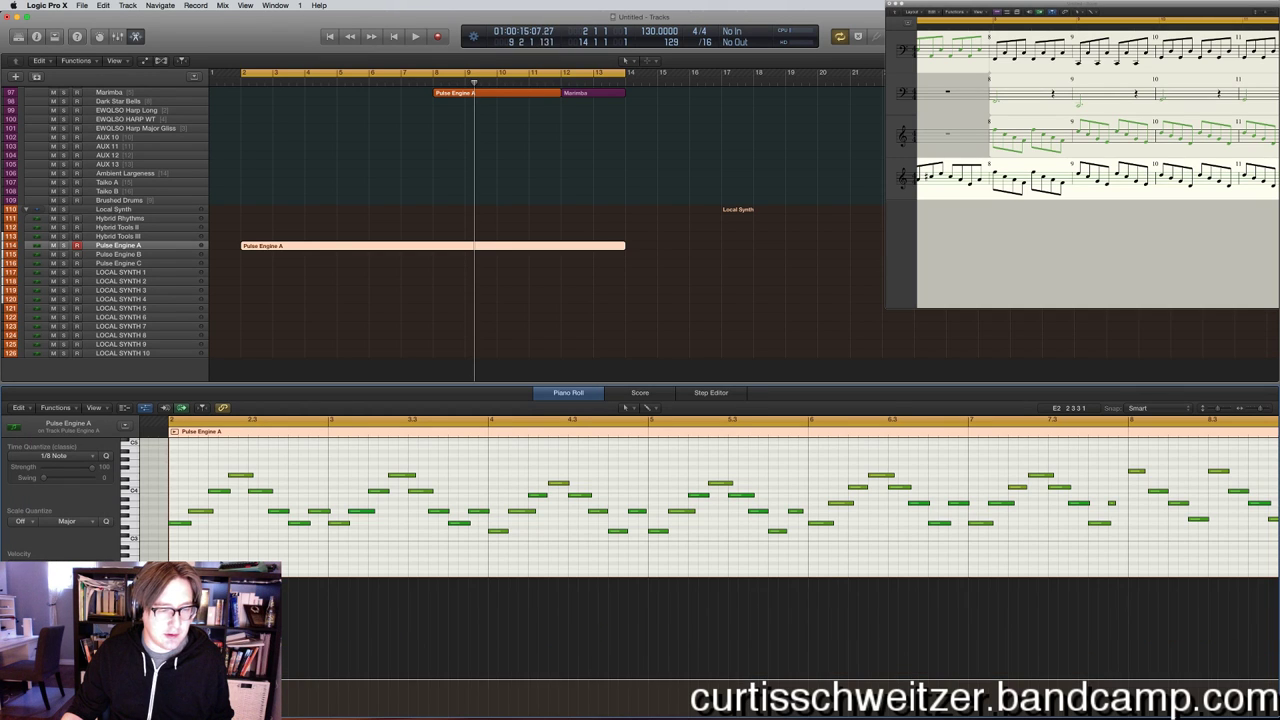
key("z")
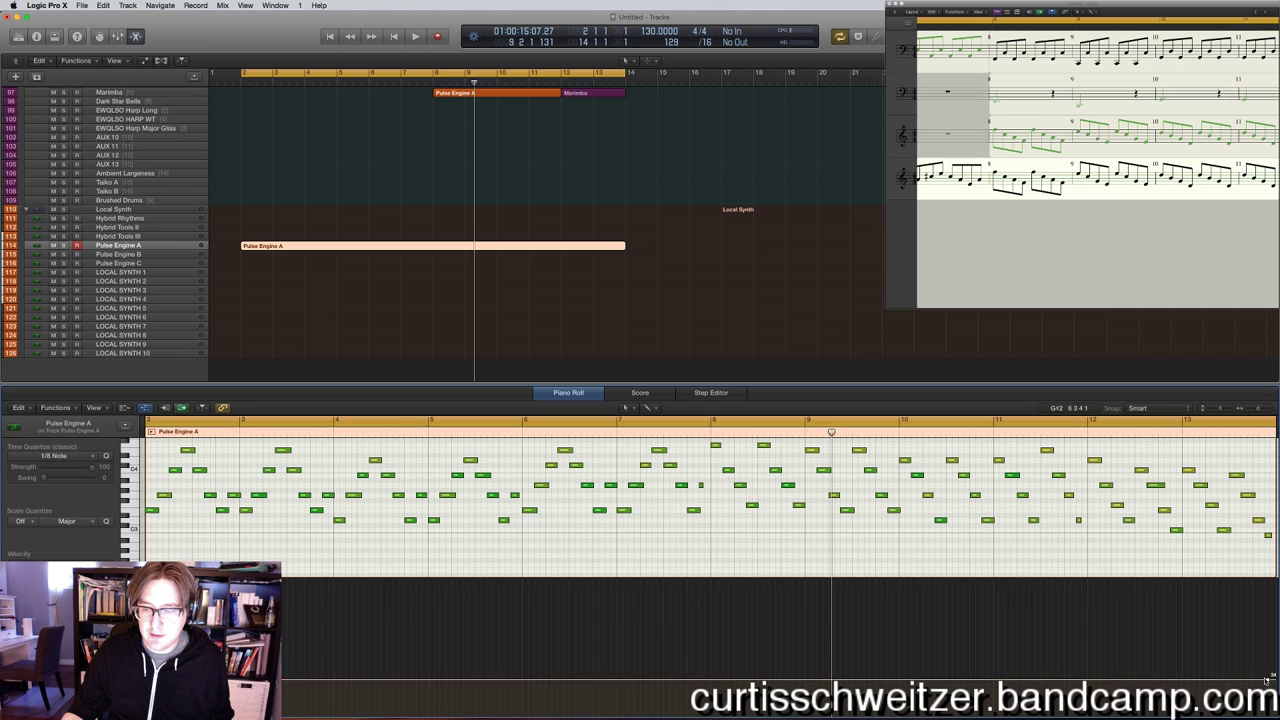
During playback, shape the modulation curve to reach 71 near bar 5, hold until bar 8 and peak at bar 11, and close the piano roll.
key("space")
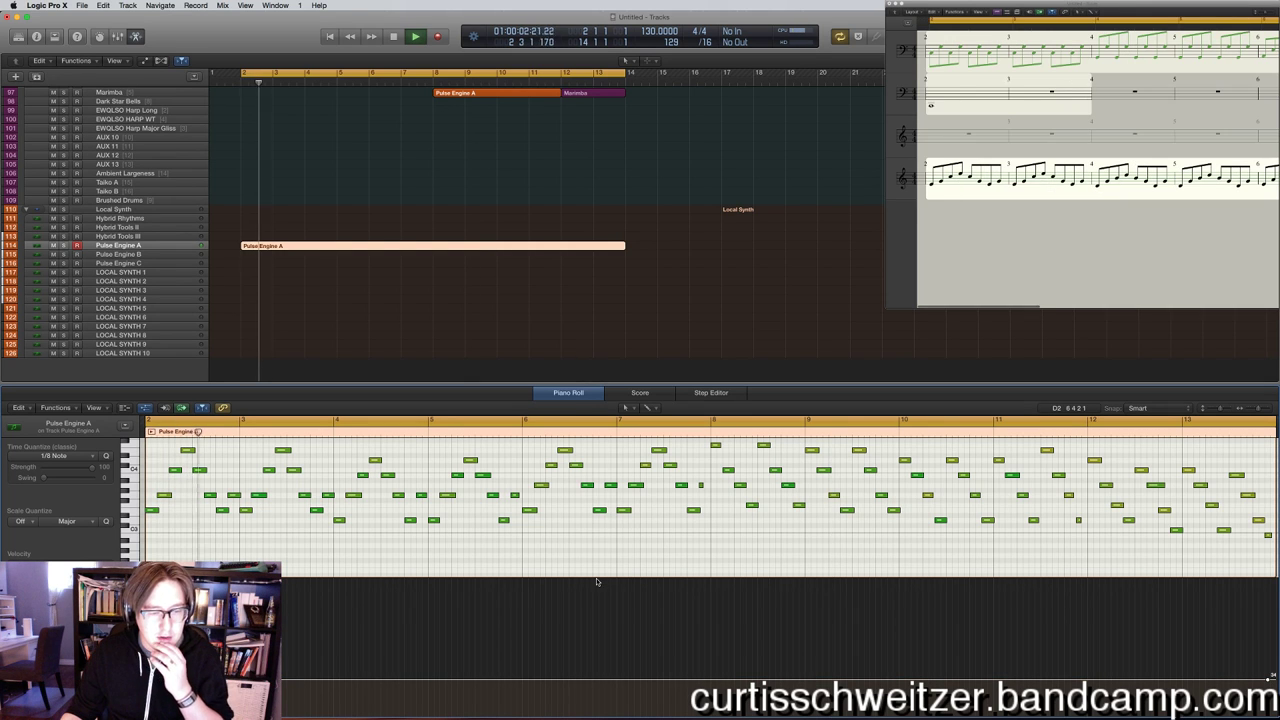
scroll(598, 578, "down", 1)
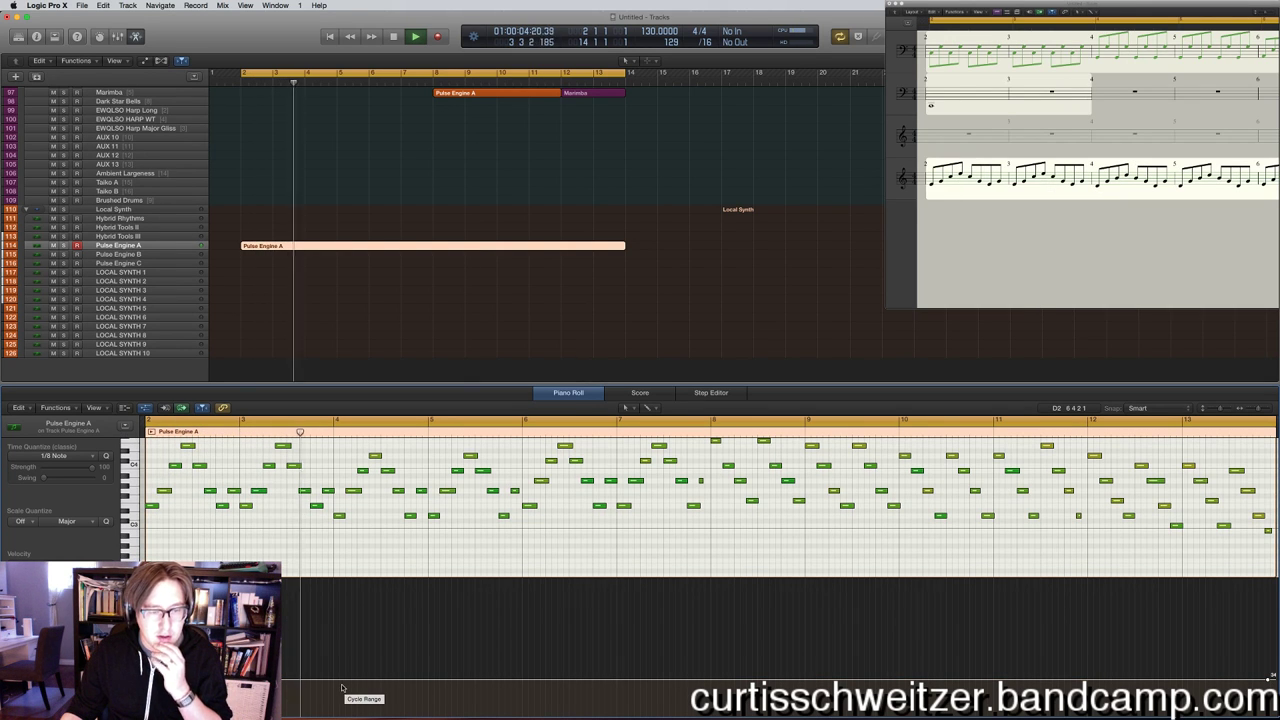
key("Return")
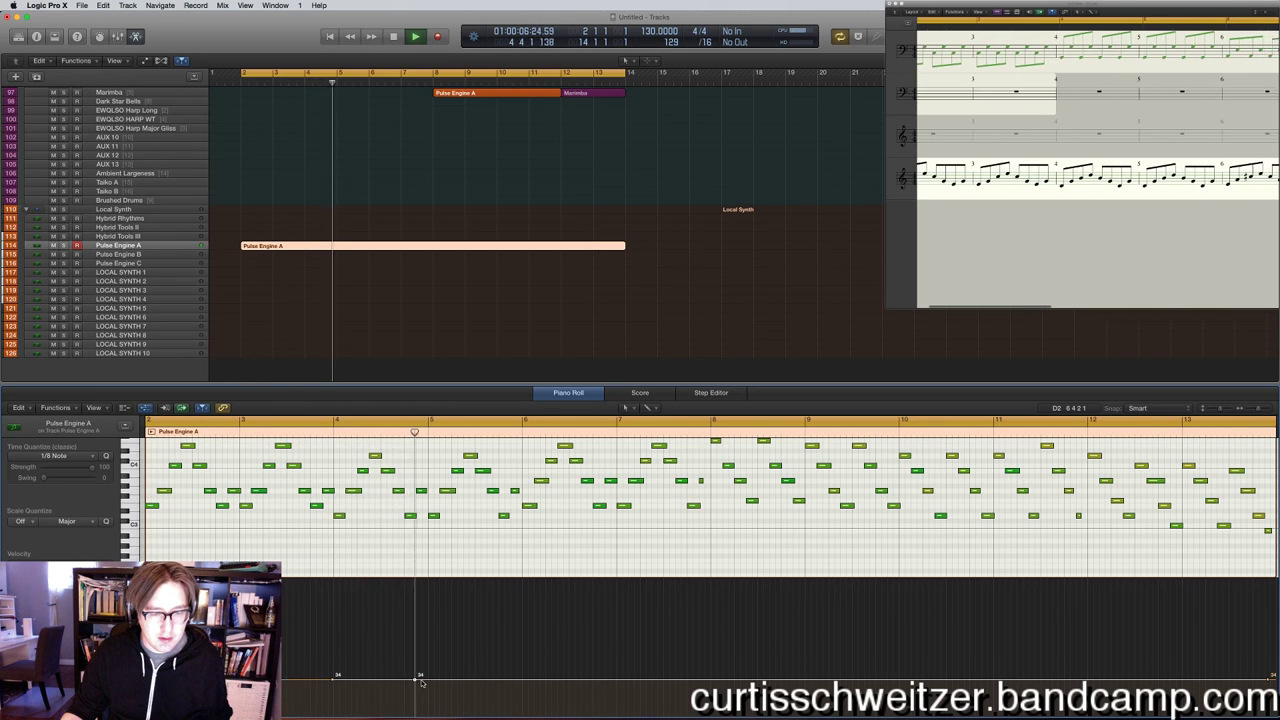
left_click(416, 680)
left_click(709, 680)
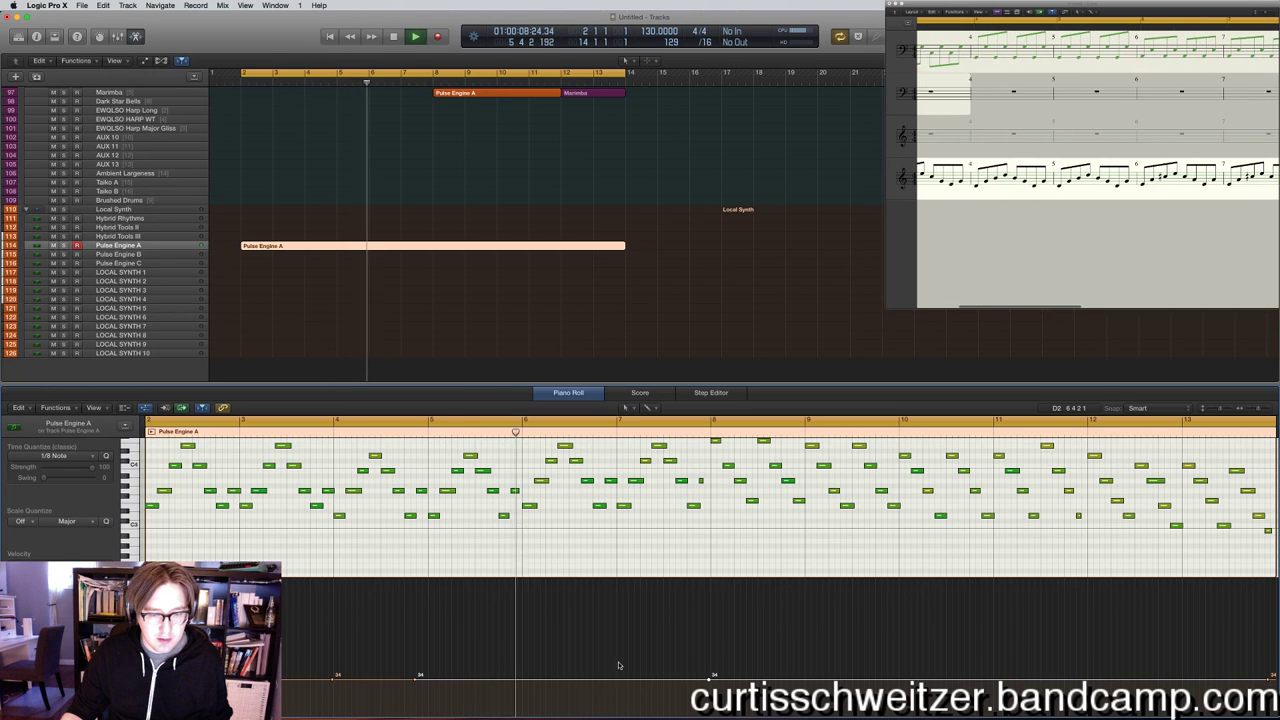
left_click_drag(621, 679, 631, 640)
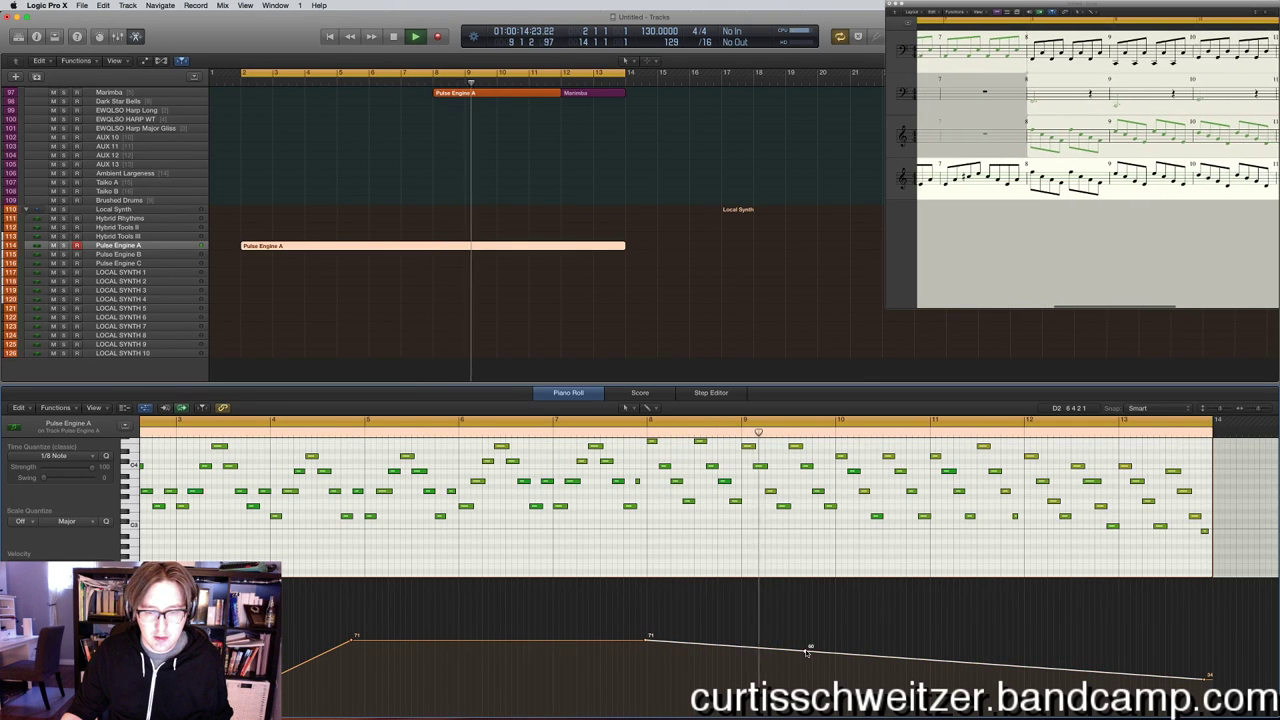
left_click_drag(808, 652, 922, 615)
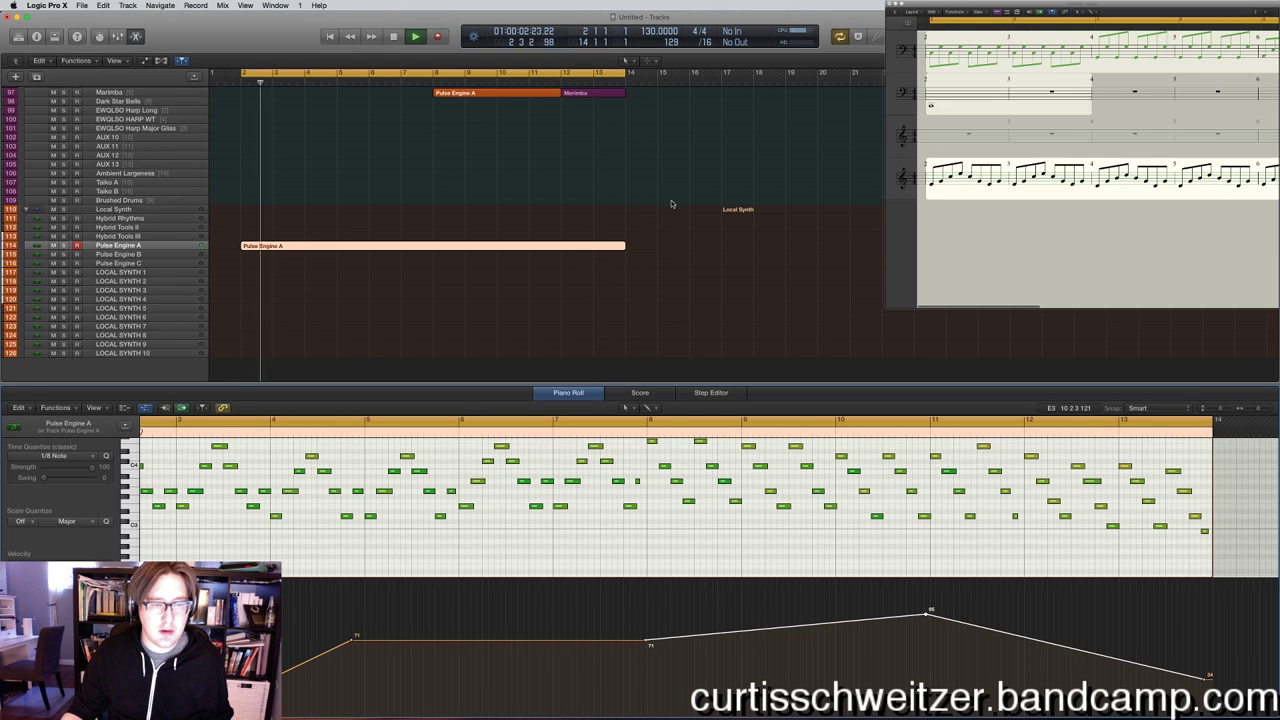
left_click(588, 179)
key("e")
Try the EWQLSO Harp Long, V2 Staccato and Bosendorfer tracks against the looping playback, ending with cycle mode off and playback stopped.
scroll(588, 179, "up", 10)
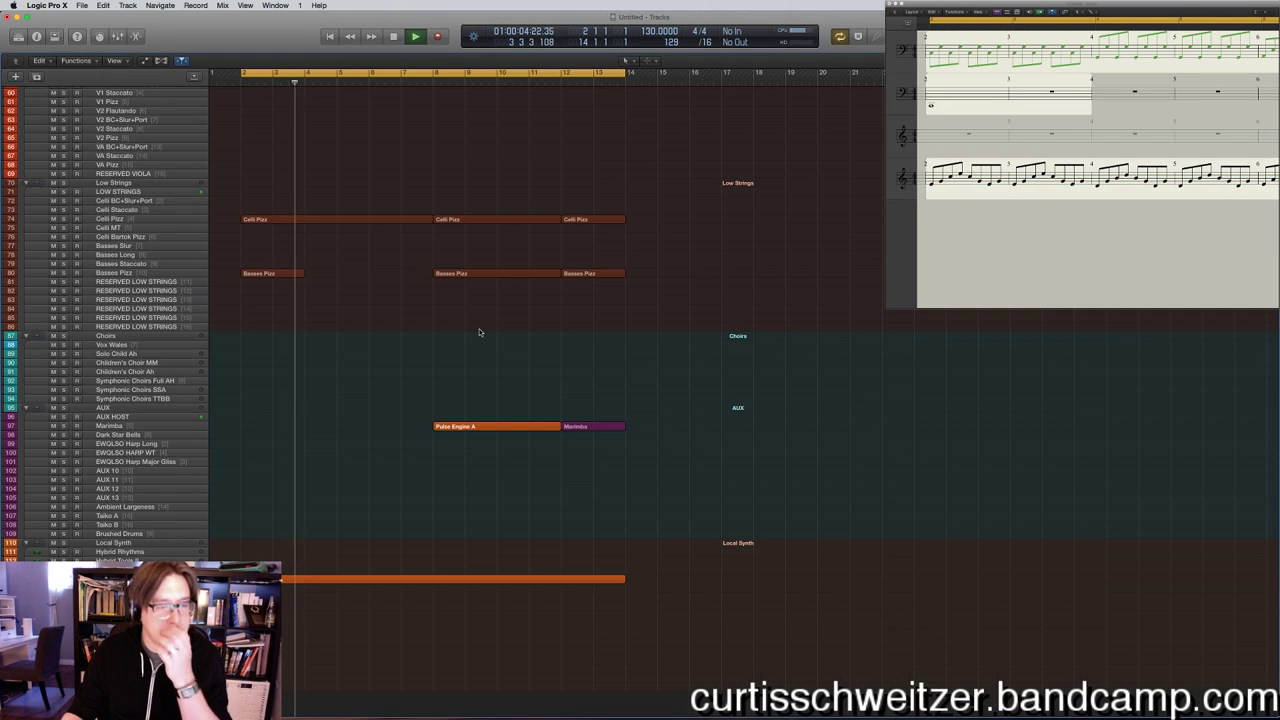
left_click(110, 446)
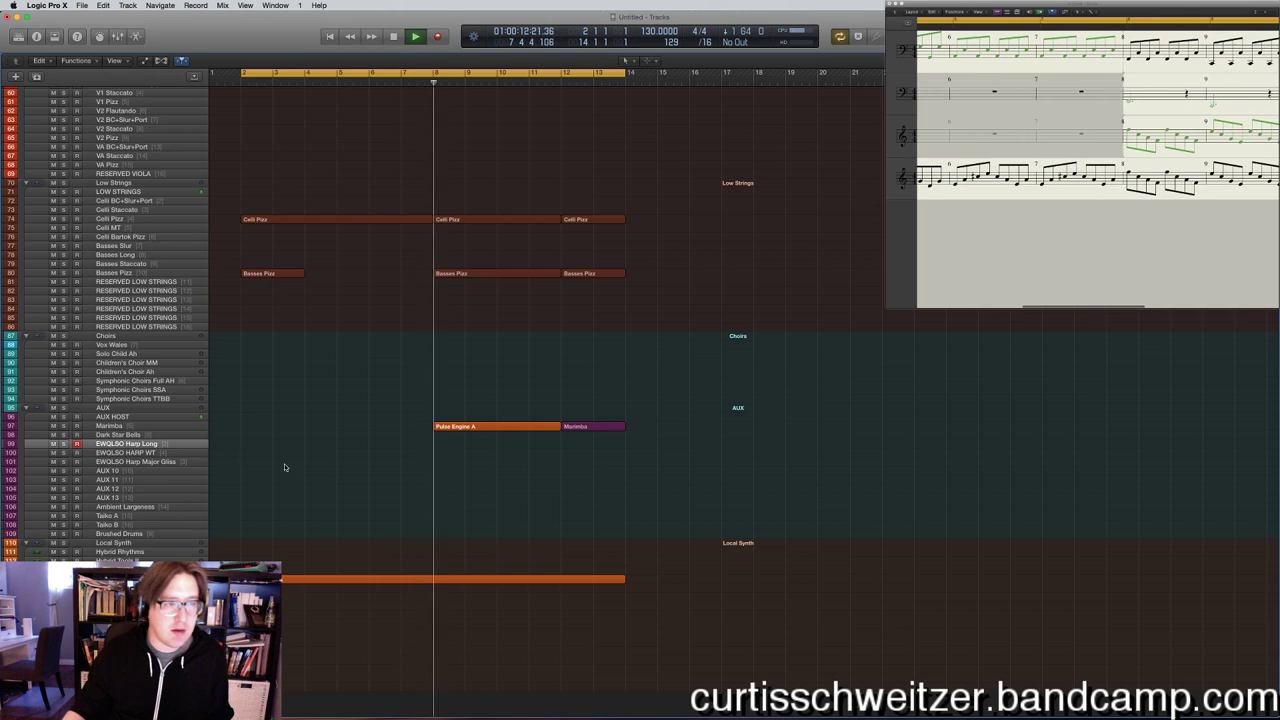
scroll(455, 472, "up", 10)
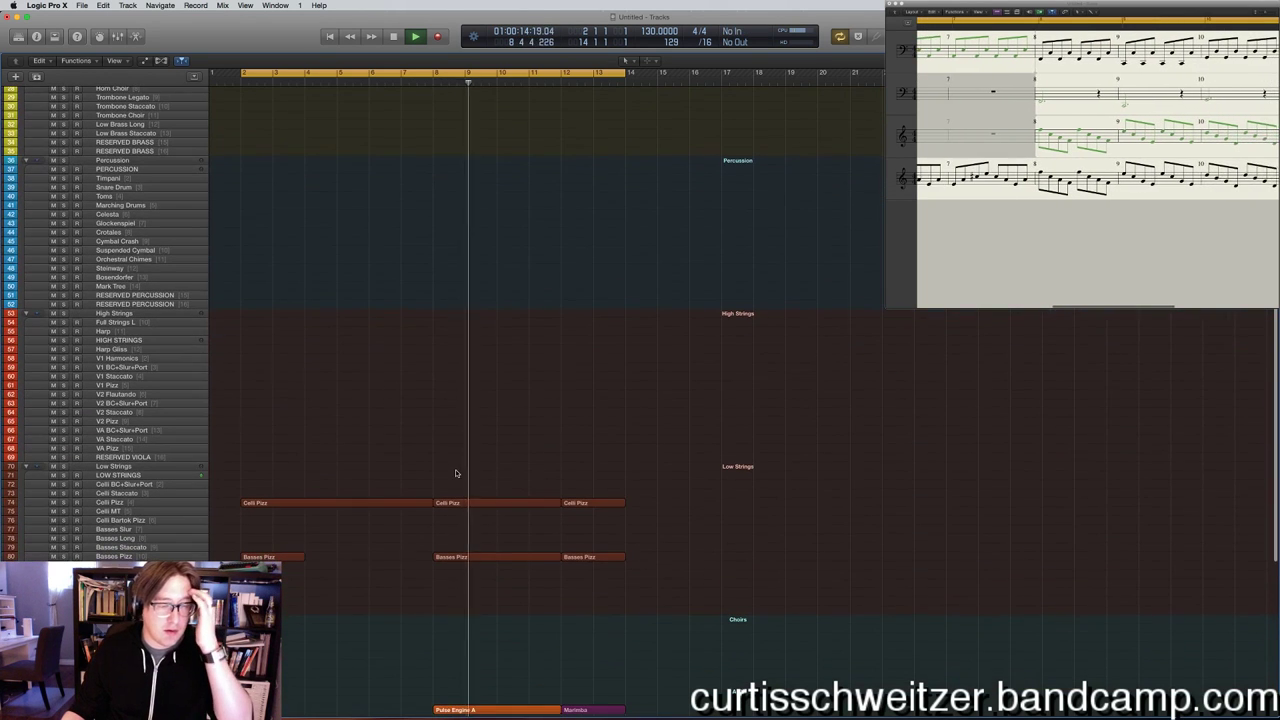
left_click(137, 413)
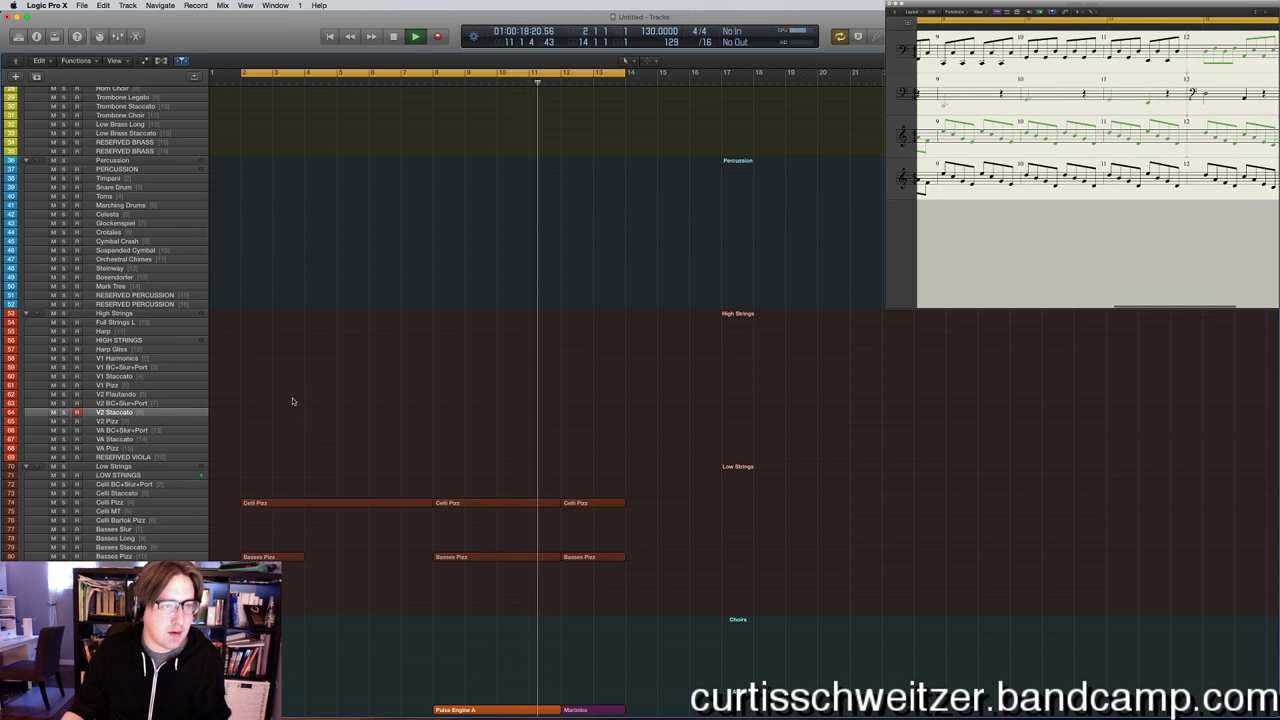
left_click(144, 277)
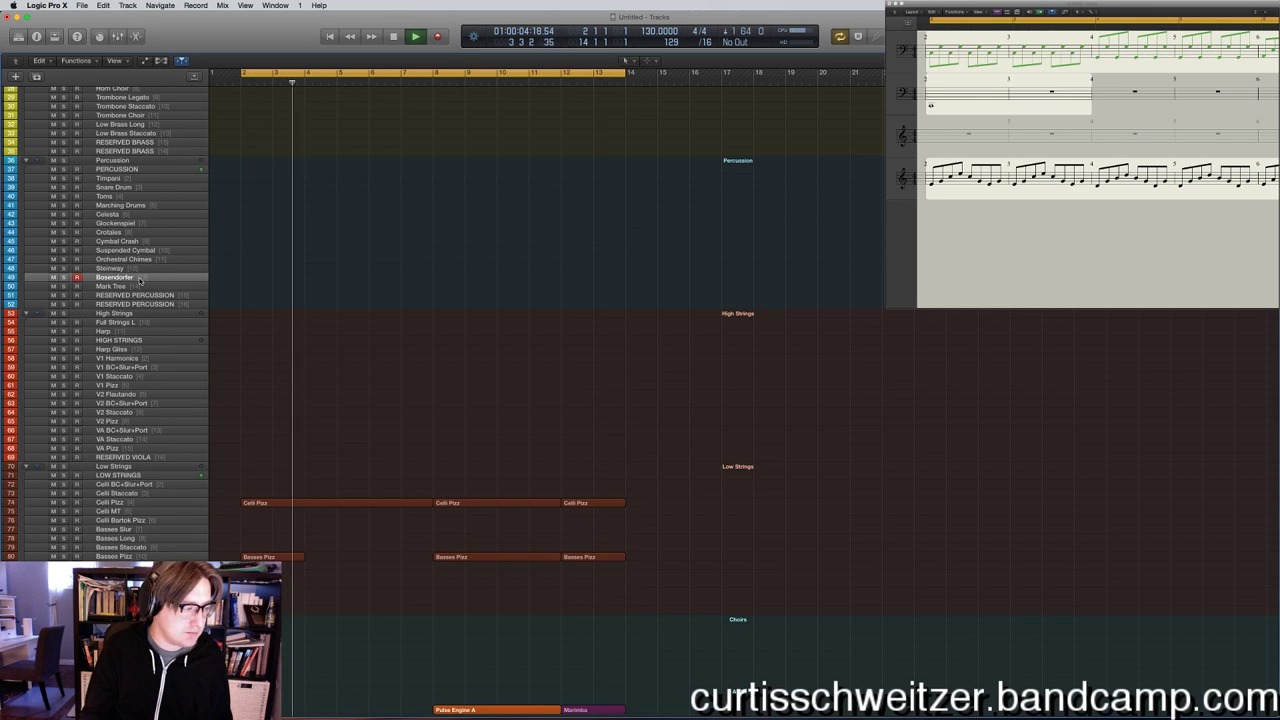
key("c")
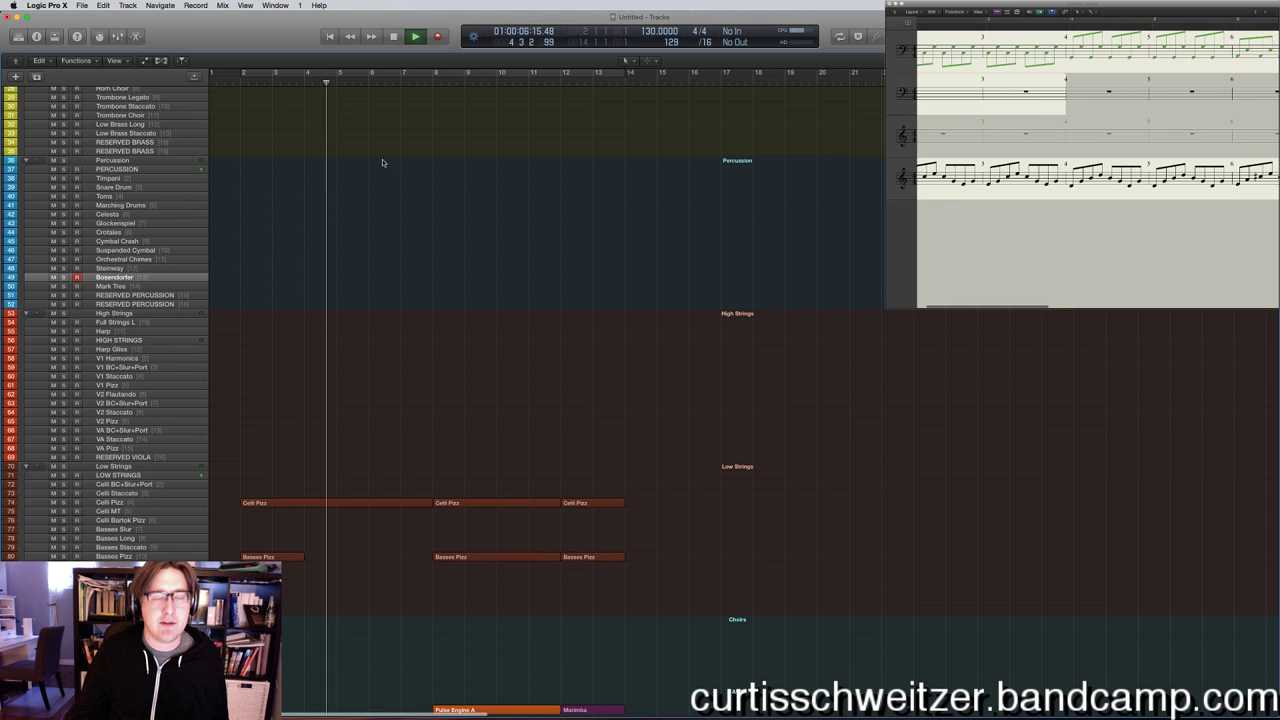
key("space")
Save the project under the name 111215A_Loops in the _WIP folder, organized as a folder.
left_click(82, 5)
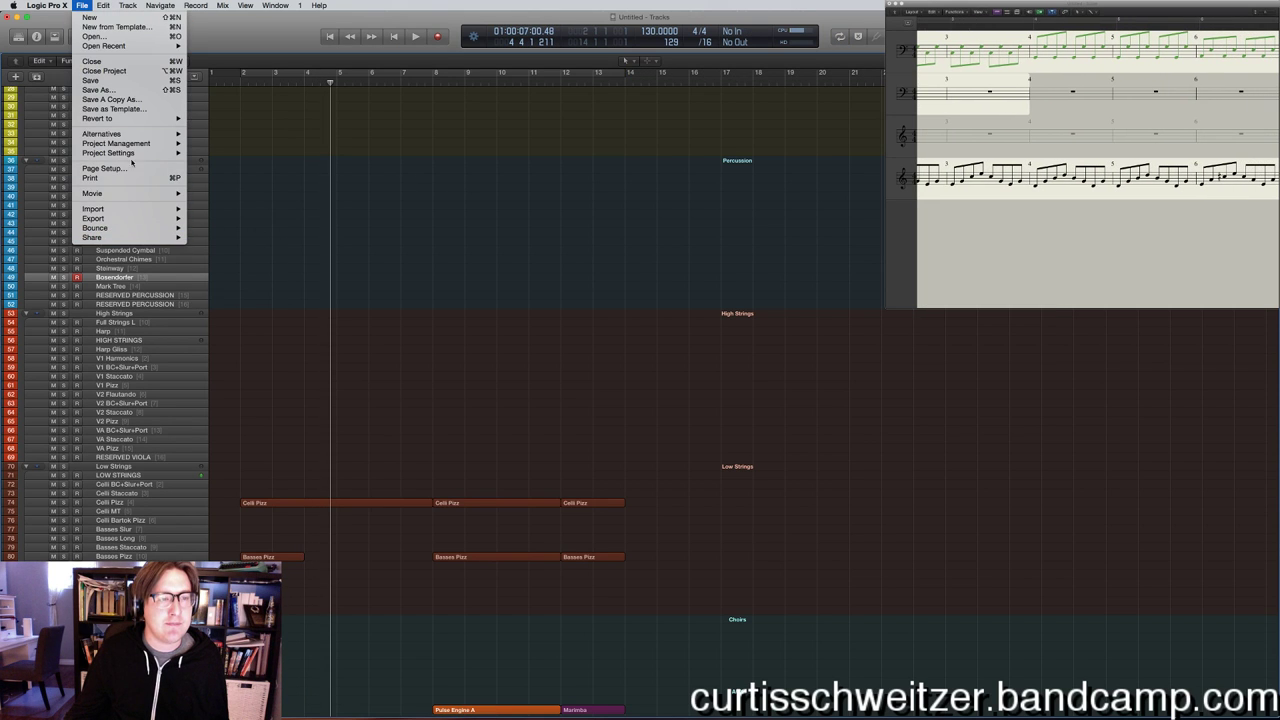
left_click(121, 91)
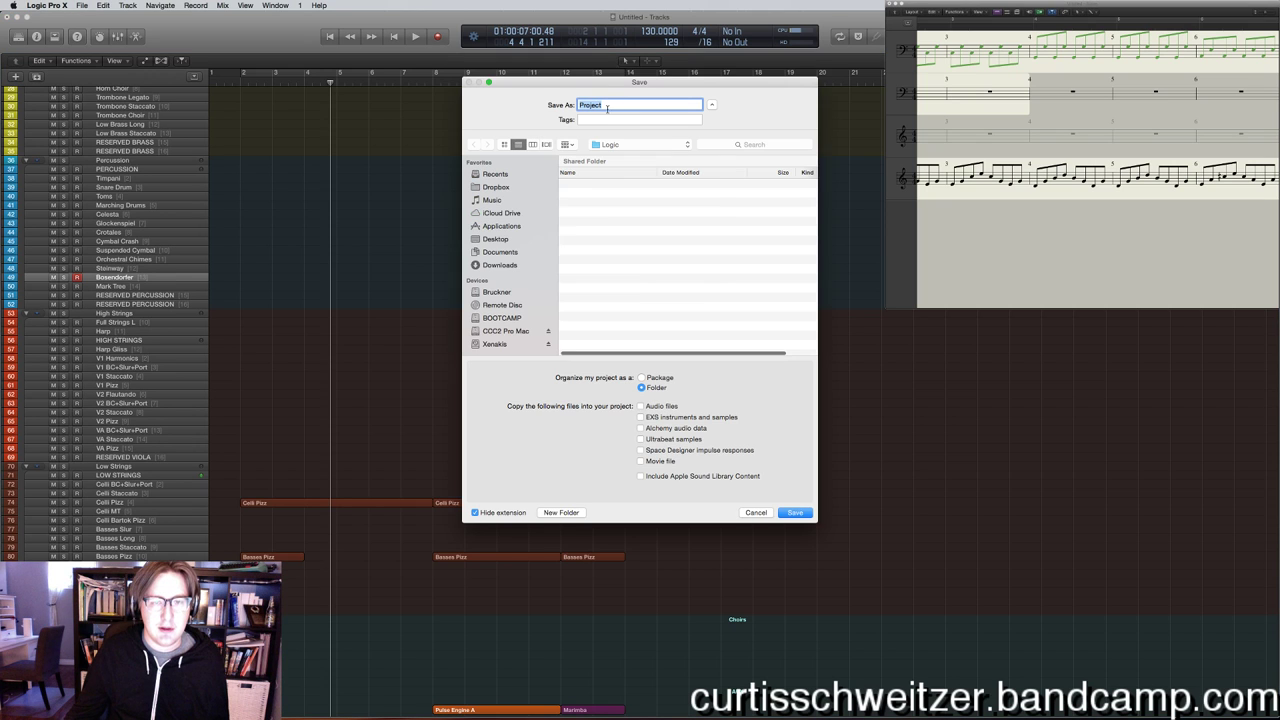
scroll(740, 214, "down", 5)
scroll(740, 214, "up", 3)
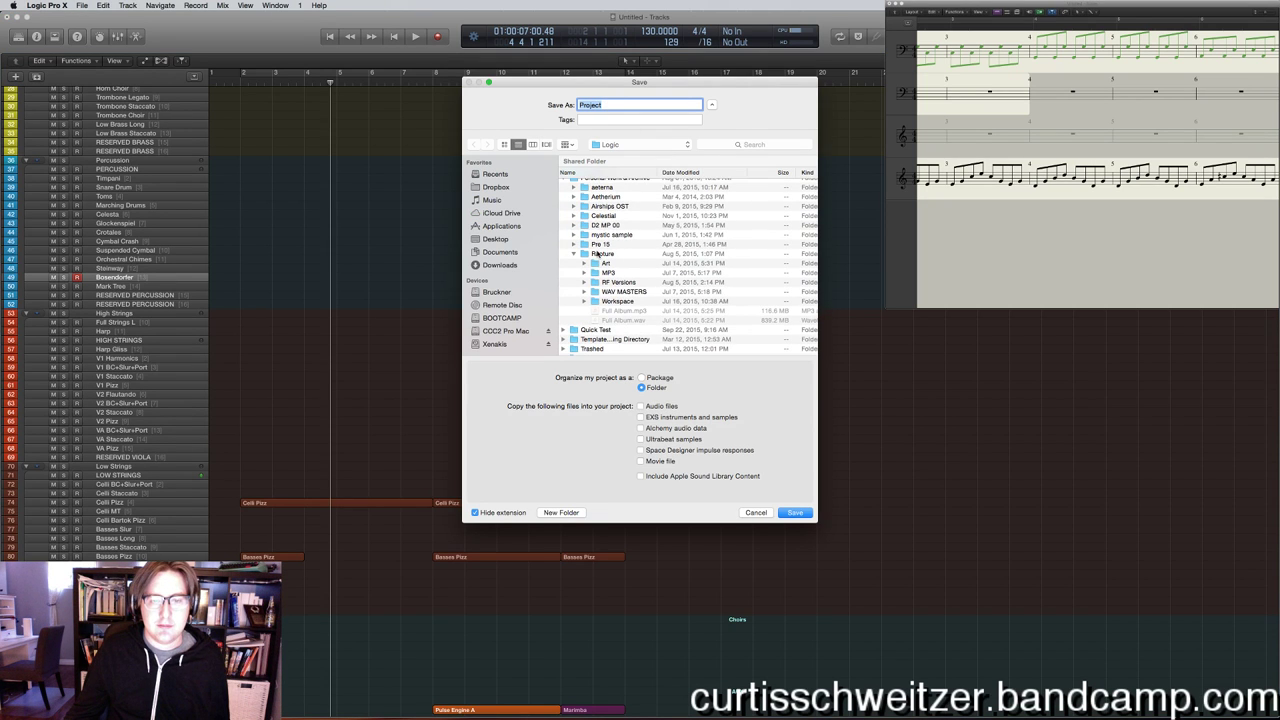
scroll(617, 258, "up", 4)
double_click(588, 232)
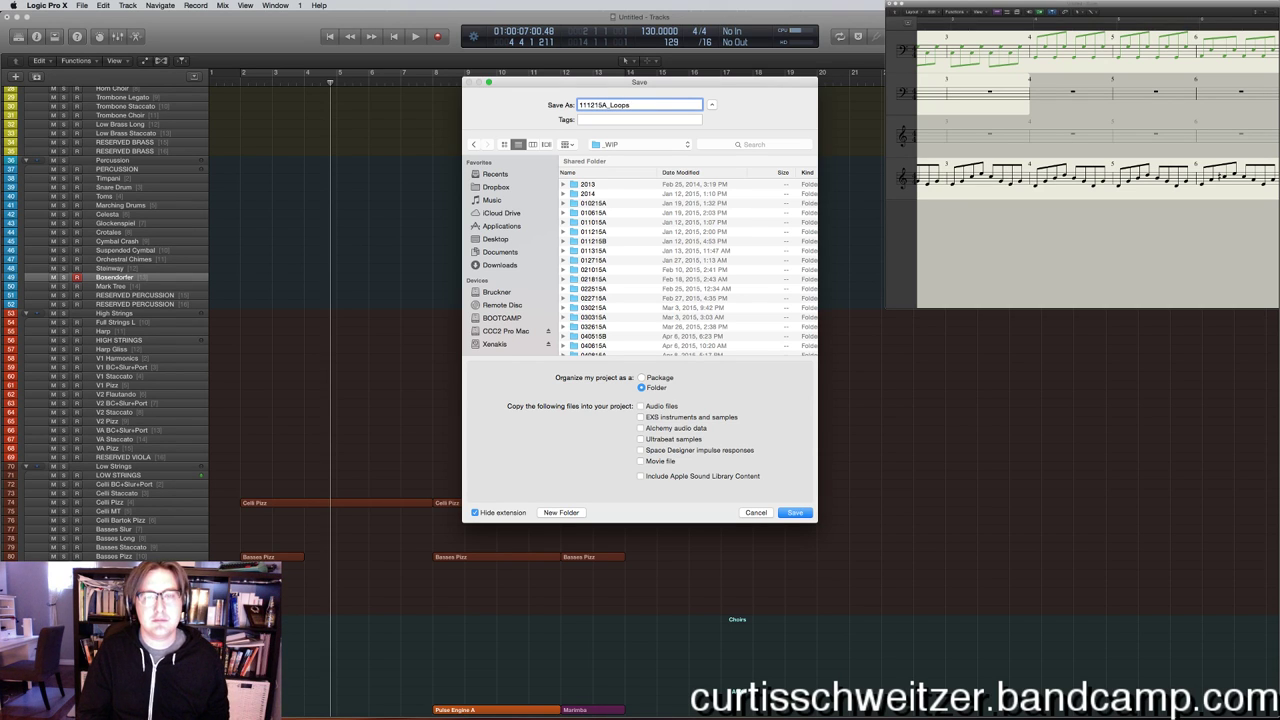
key("Return")
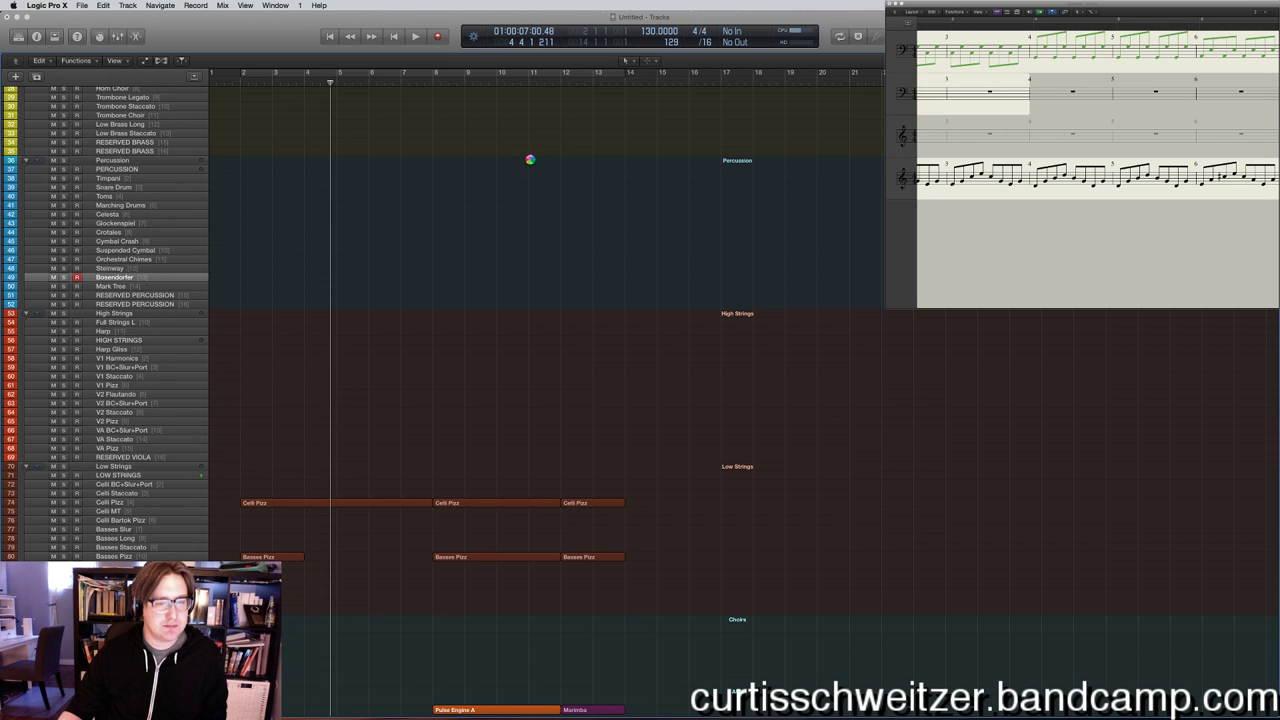
Select all regions on the Celli Pizz, Basses Pizz, Marimba and Pulse Engine A tracks.
scroll(531, 162, "down", 10)
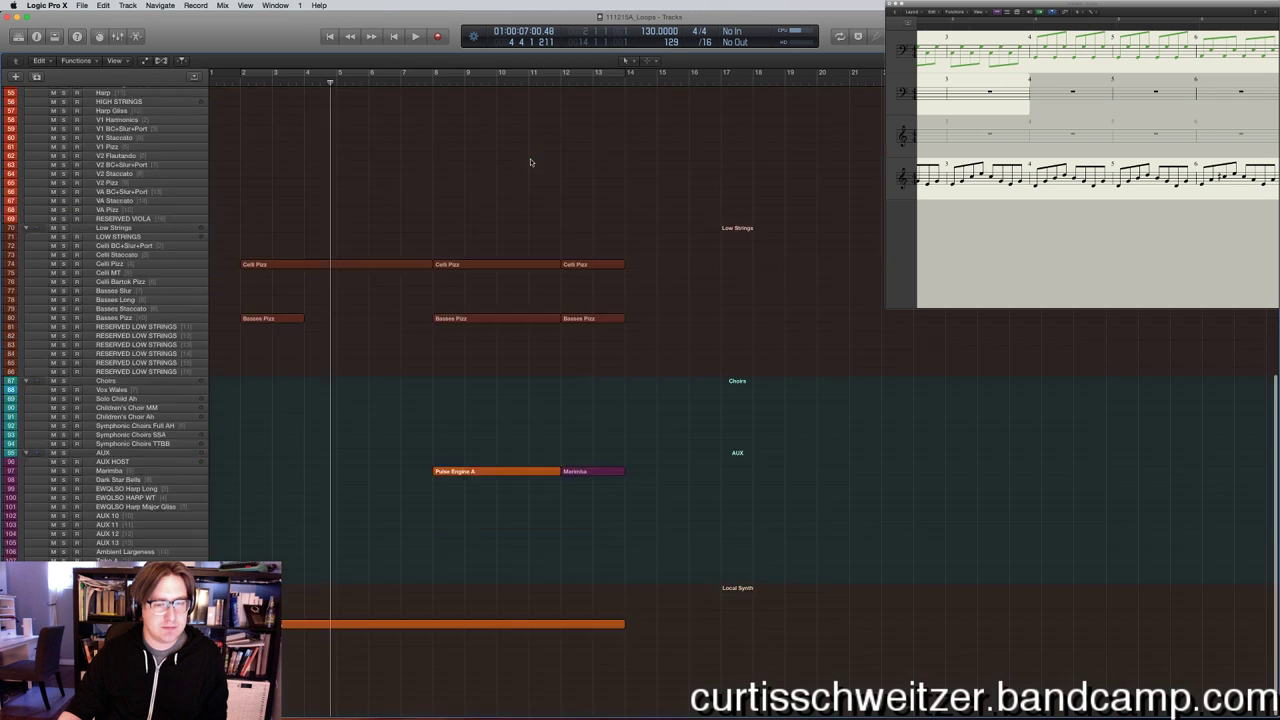
left_click_drag(714, 627, 296, 148)
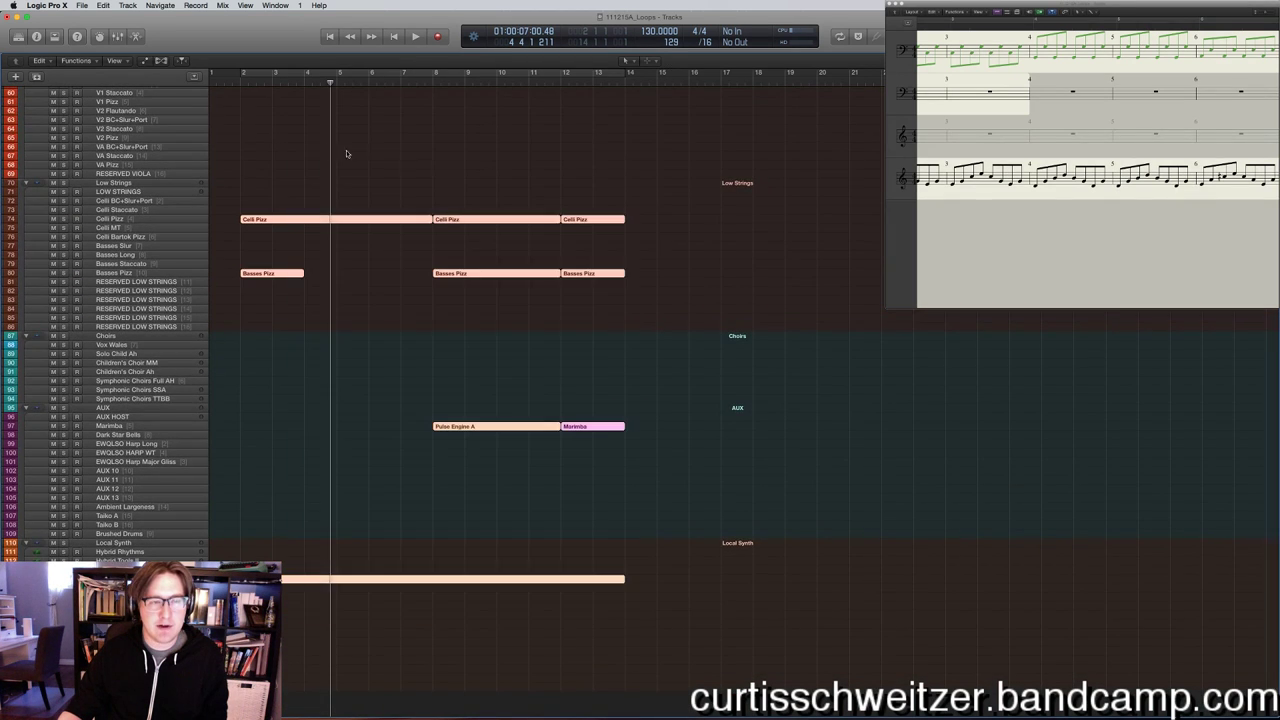
scroll(352, 151, "up", 4)
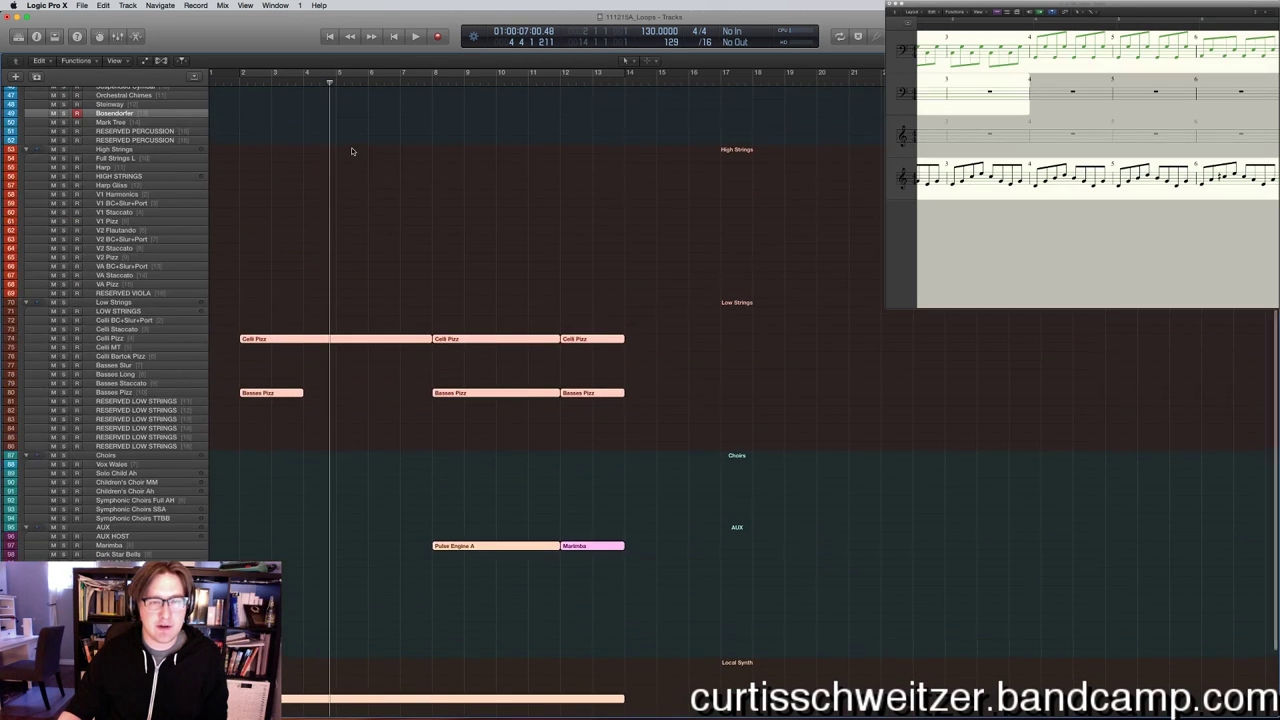
Paste the copied regions at bar 16 without the automation data and play back the pasted section.
left_click(689, 84)
key("super+v")
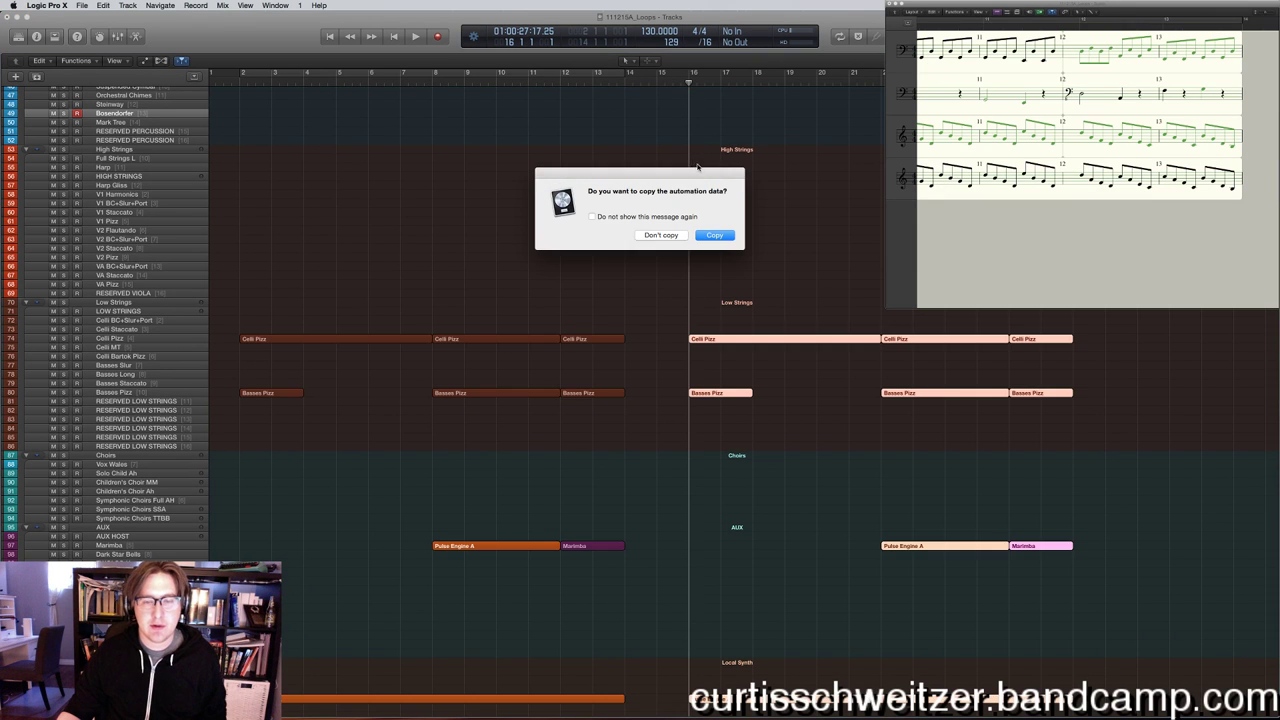
left_click(645, 237)
scroll(646, 226, "up", 2)
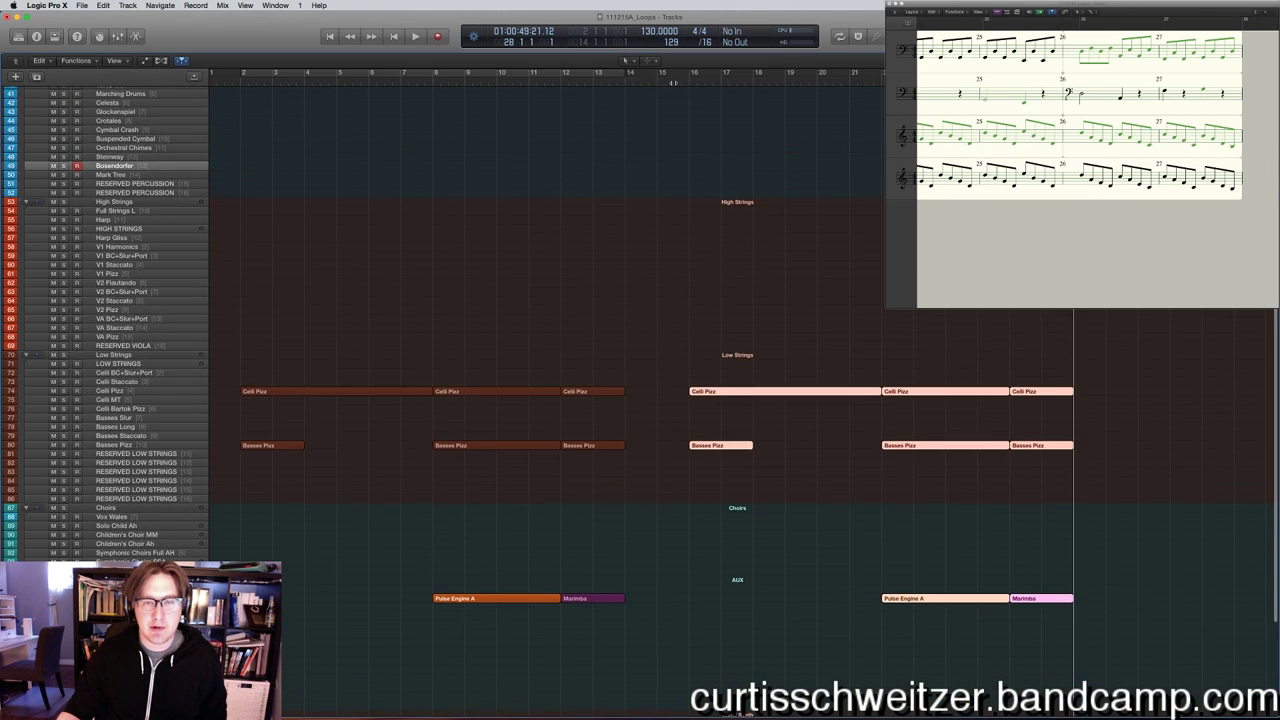
scroll(715, 191, "right", 5)
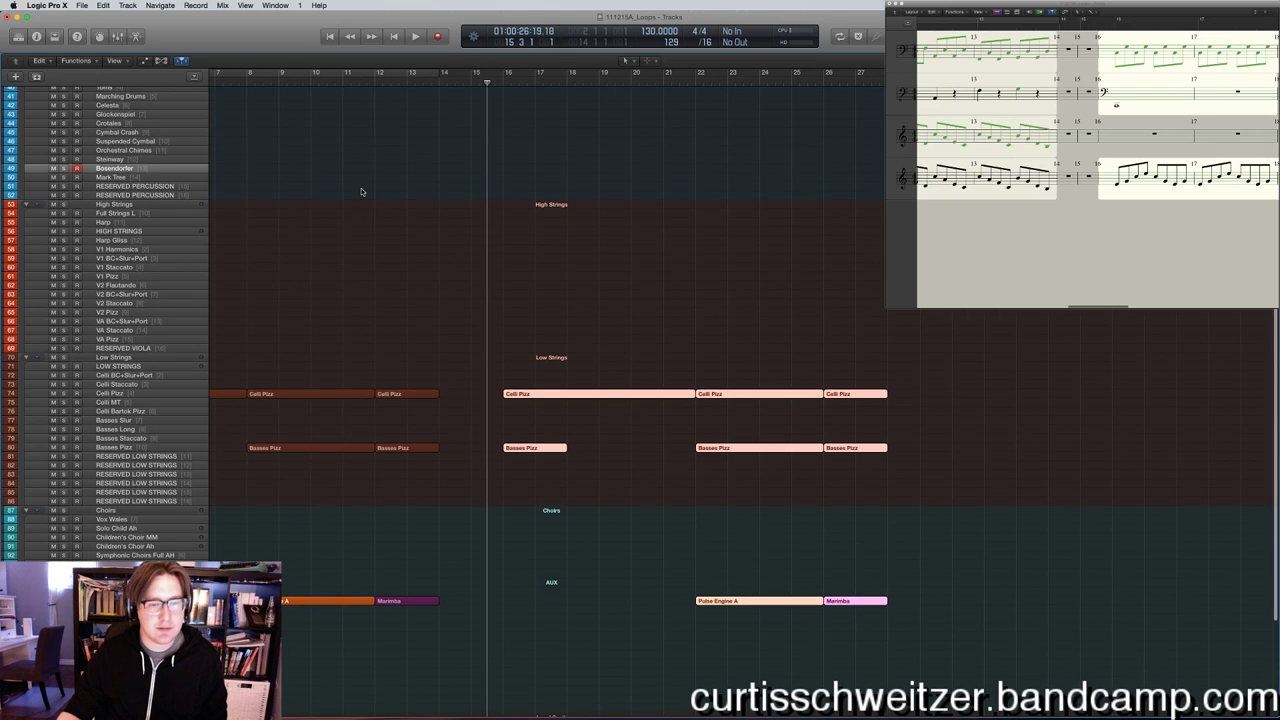
key("space")
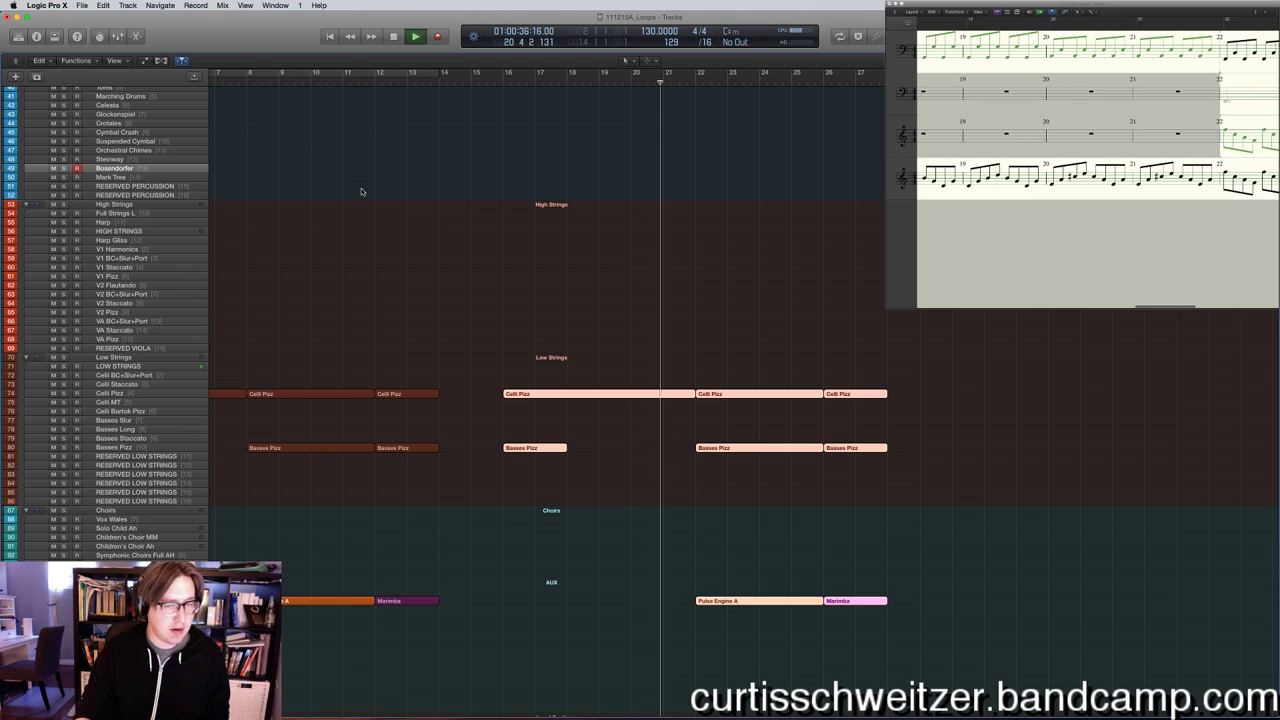
key("space")
Try recording a melody on the Bosendorfer track from bar 16 and discard the takes.
left_click(519, 79)
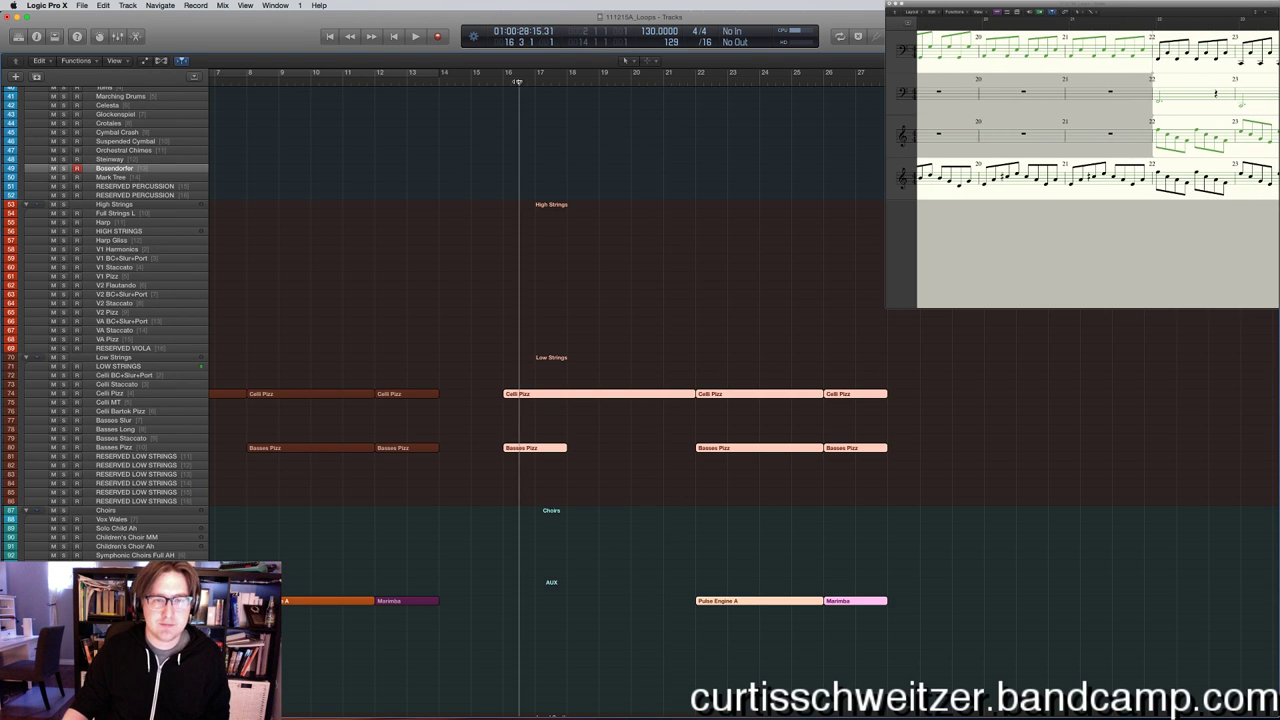
key("r")
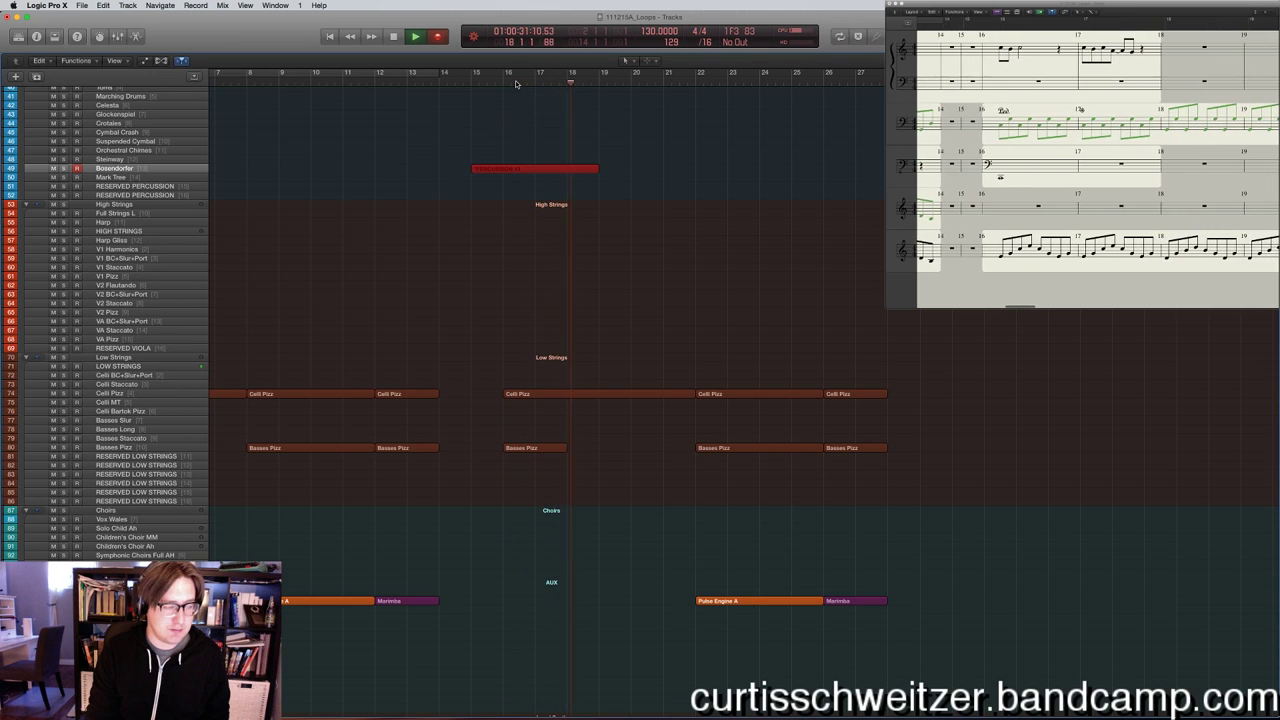
key("super+period")
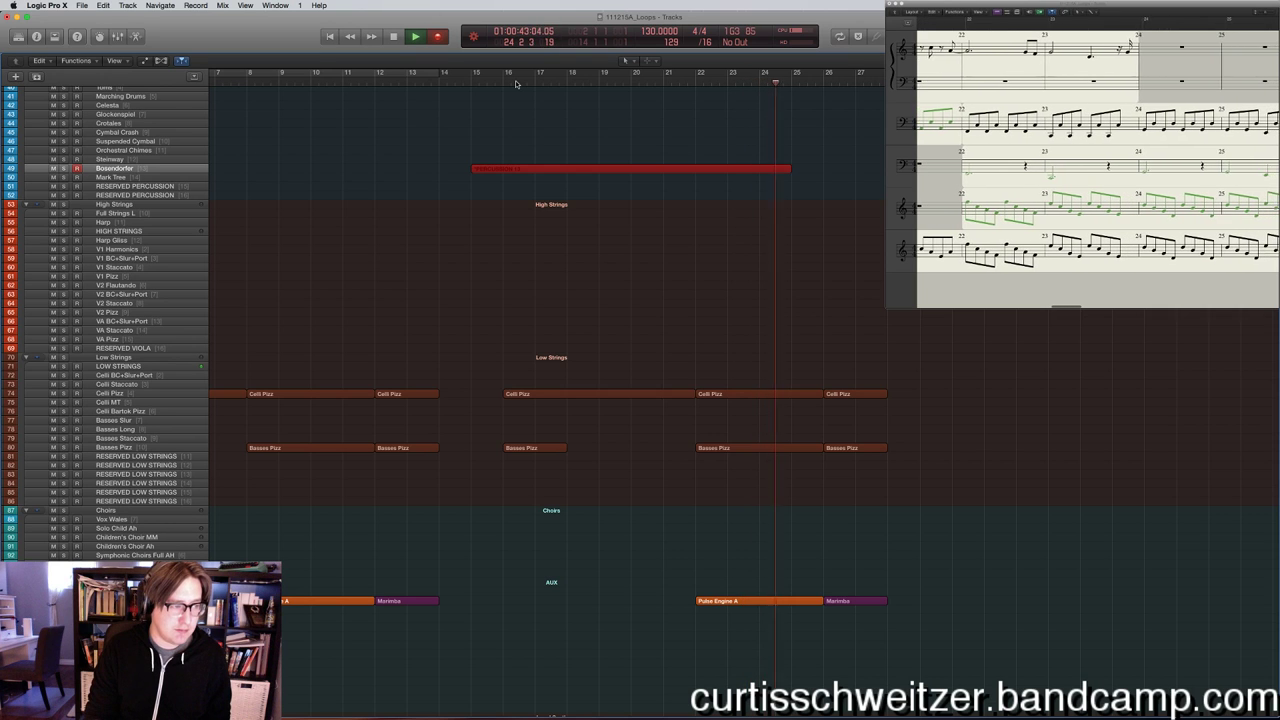
key("space")
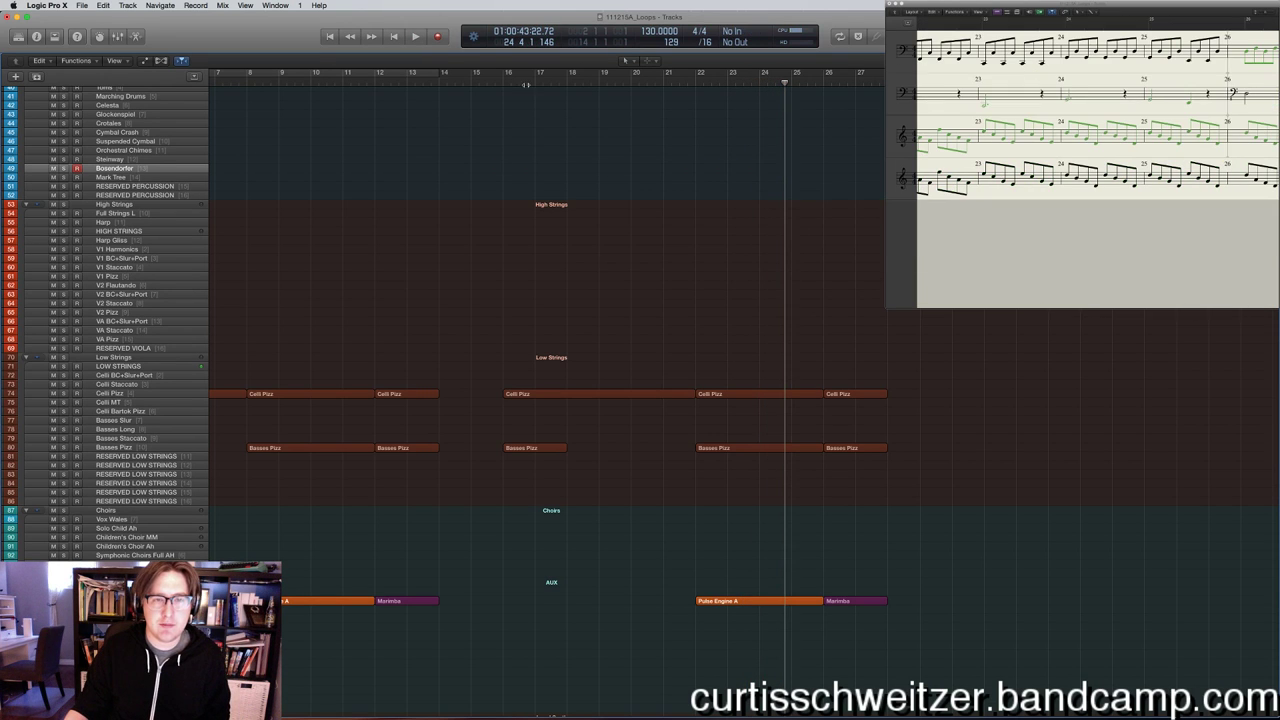
left_click(511, 80)
key("space")
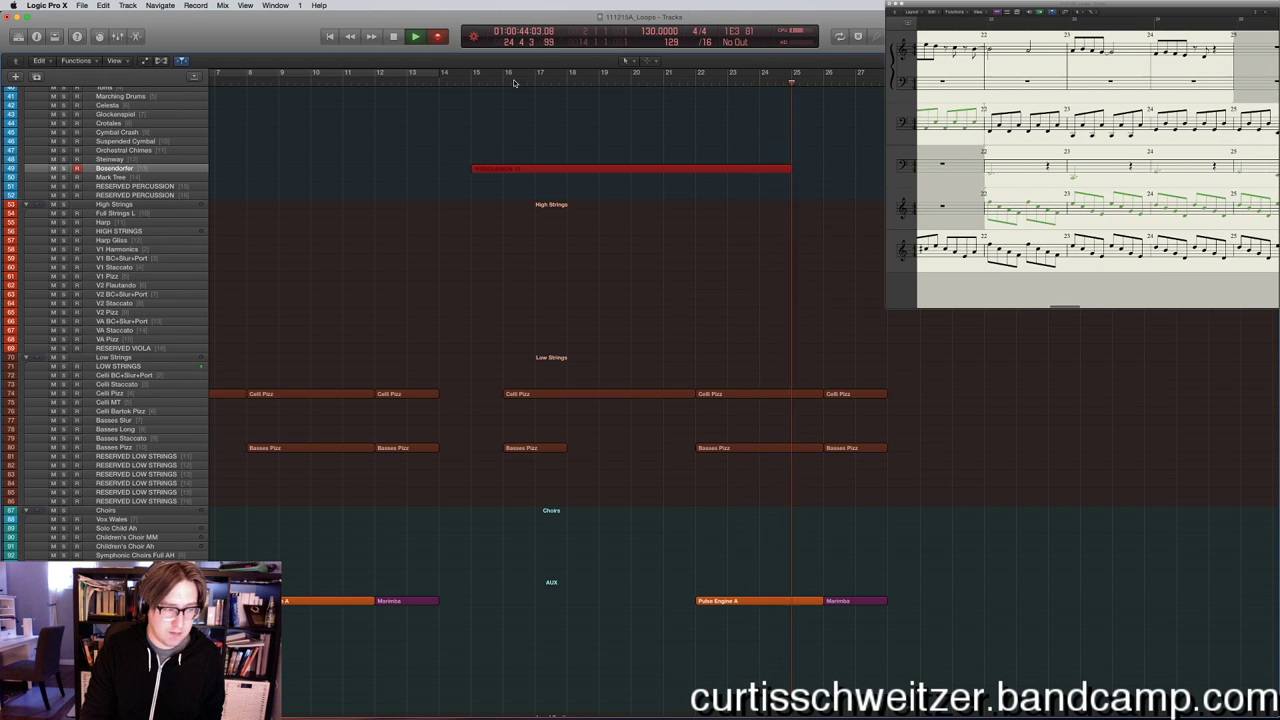
key("space")
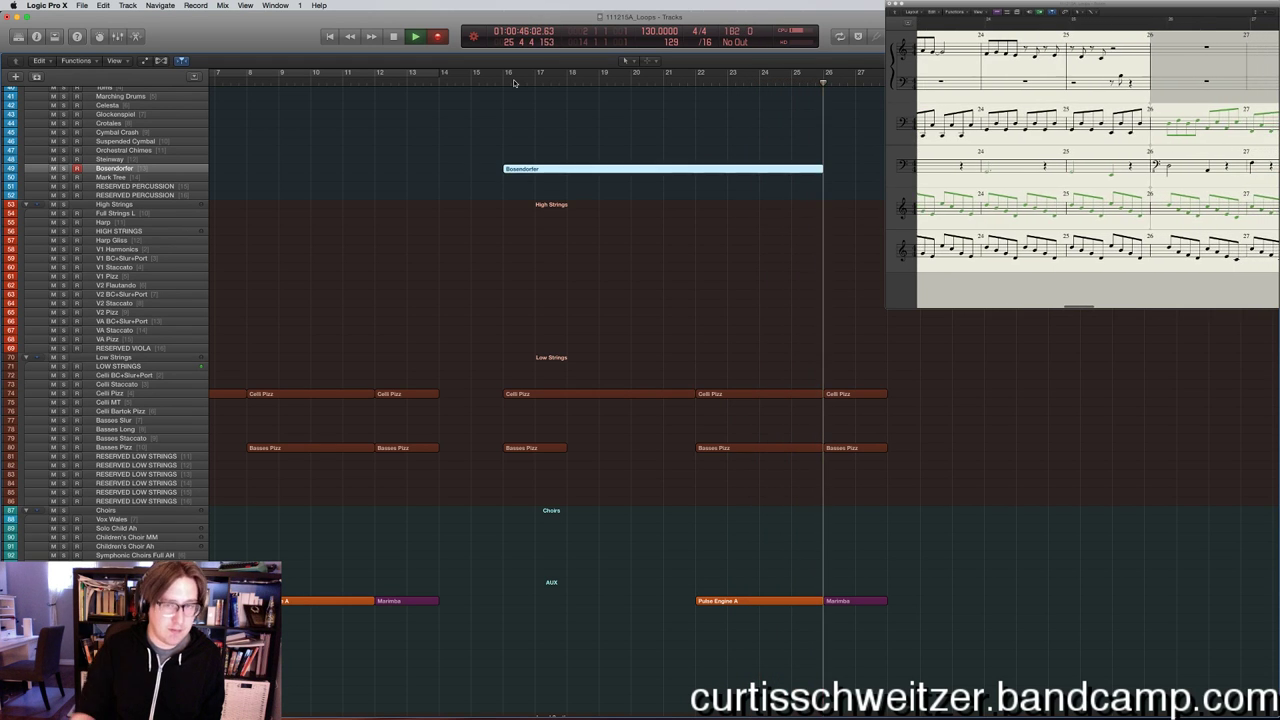
key("BackSpace")
Record a Bosendorfer melody from bar 16 to bar 28 and quantize all its notes to 1/8 notes.
left_click(505, 83)
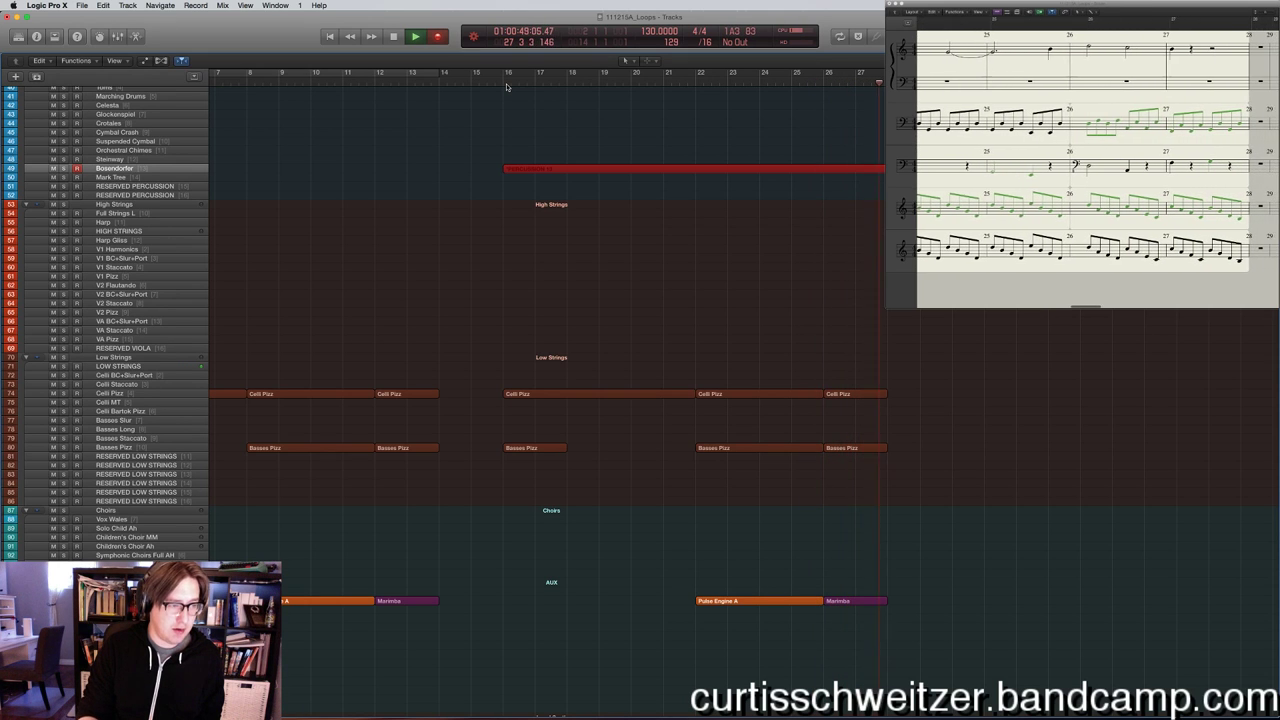
key("space")
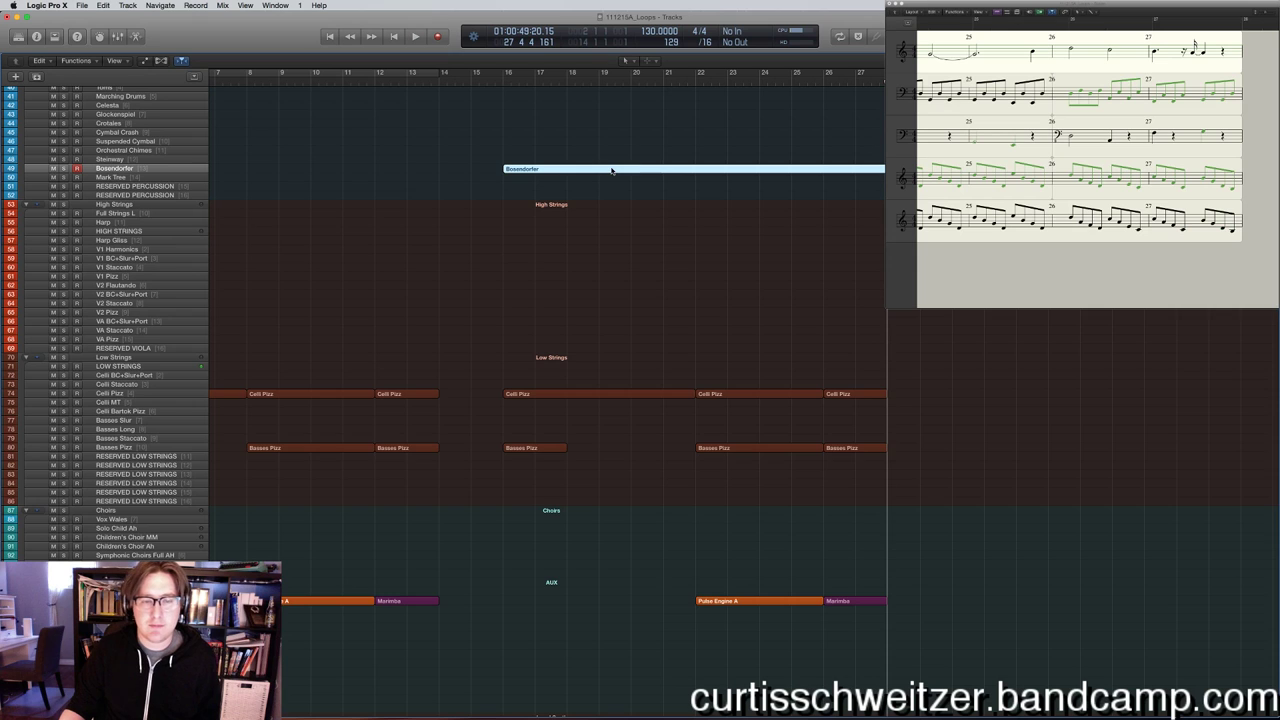
double_click(612, 170)
key("super+a")
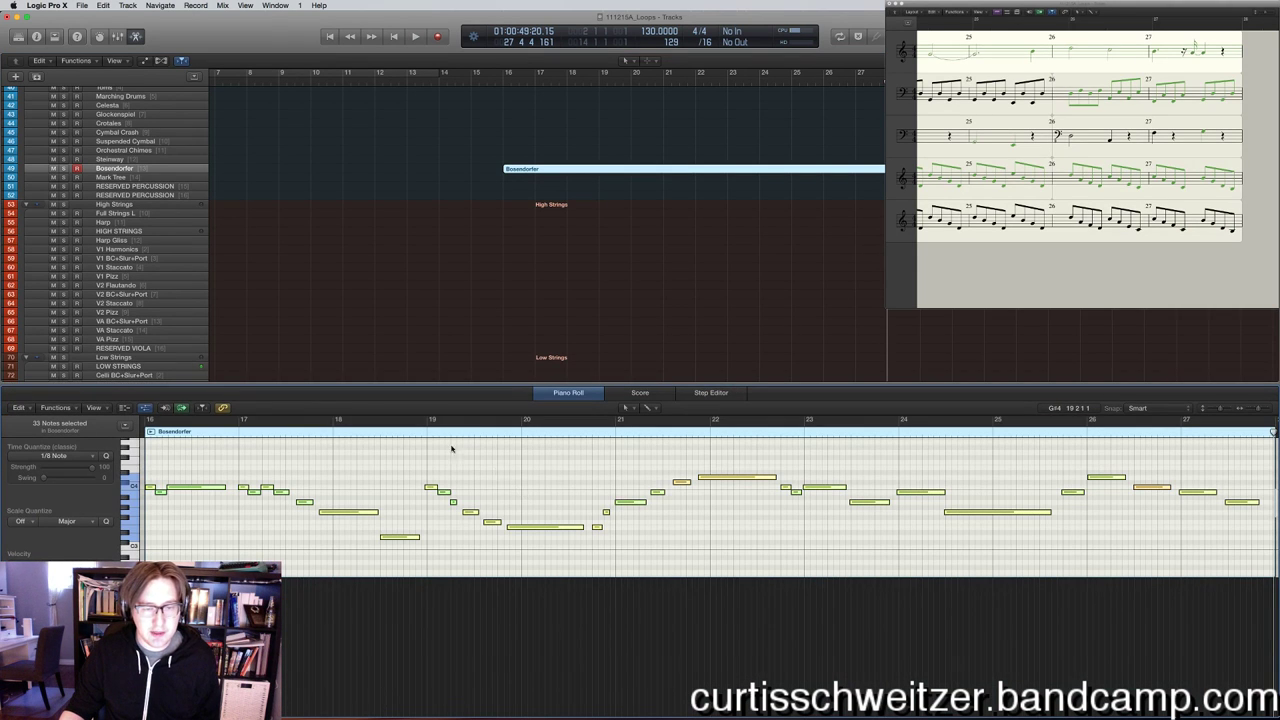
scroll(513, 456, "right", 4)
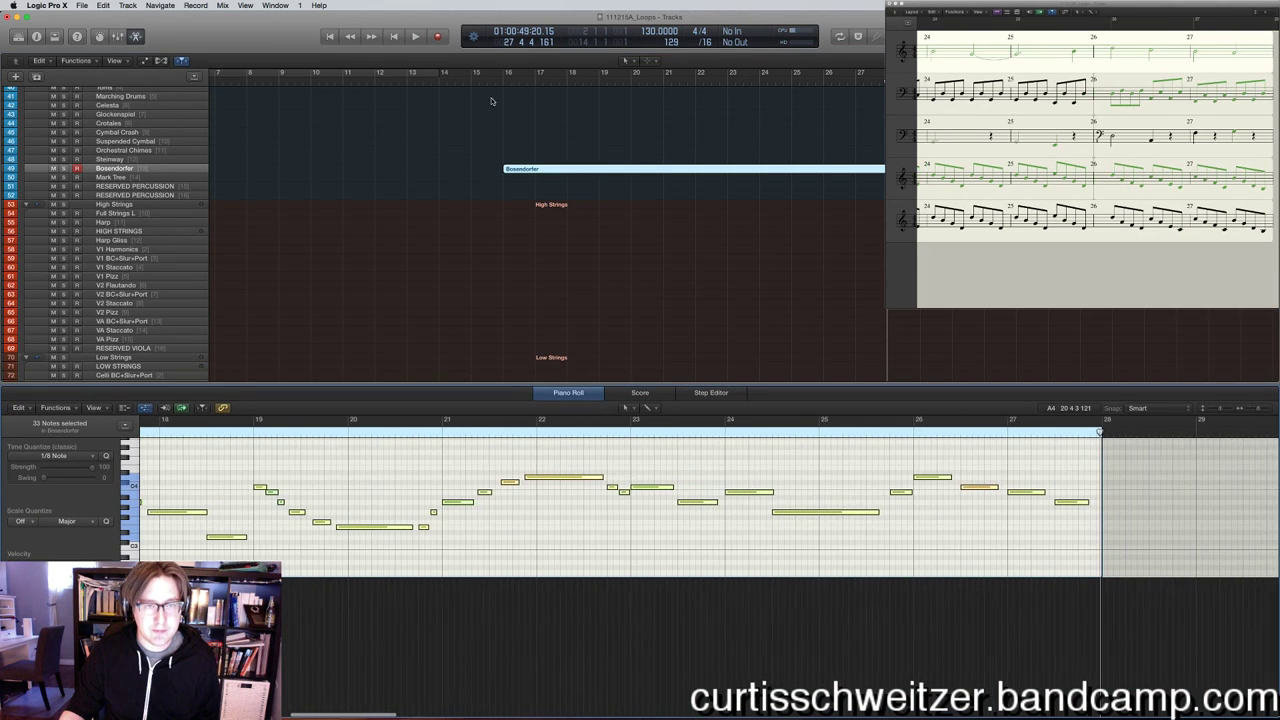
scroll(900, 428, "right", 1)
Audition the phrase from bar 26, then lower the first note of bar 27 to A3 and raise the last note to D4.
left_click(863, 443)
left_click(860, 431)
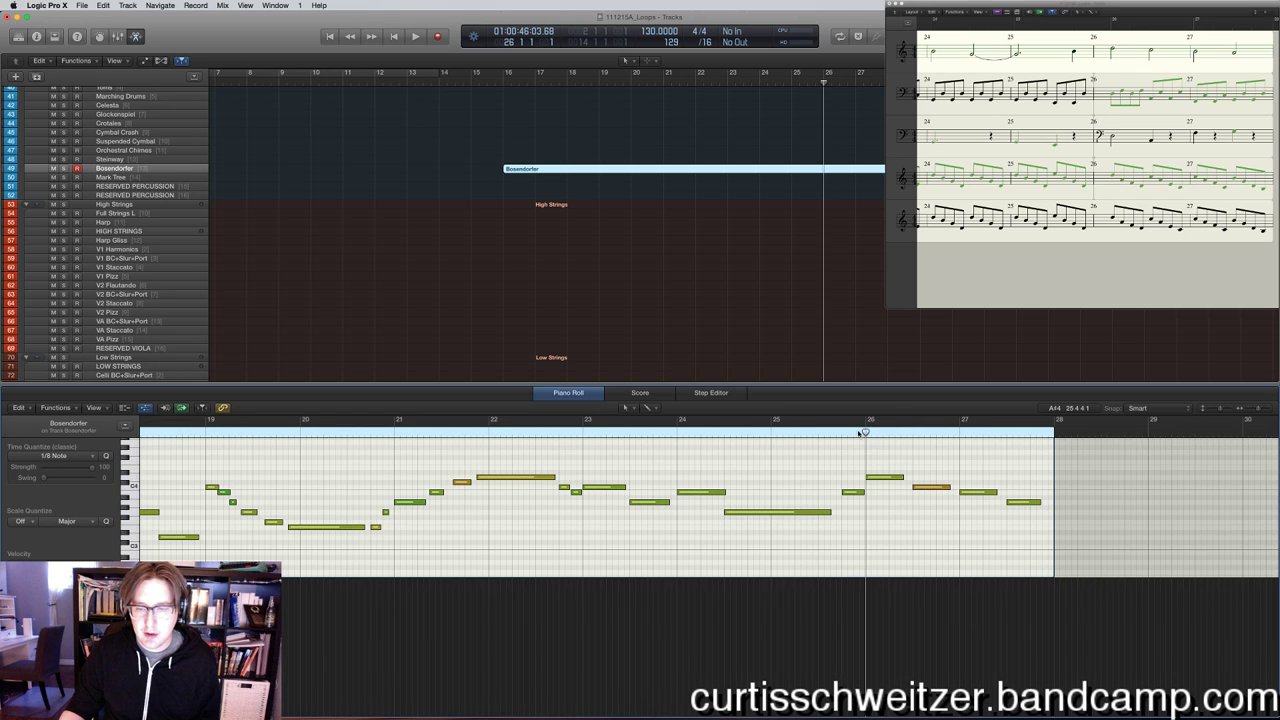
key("space")
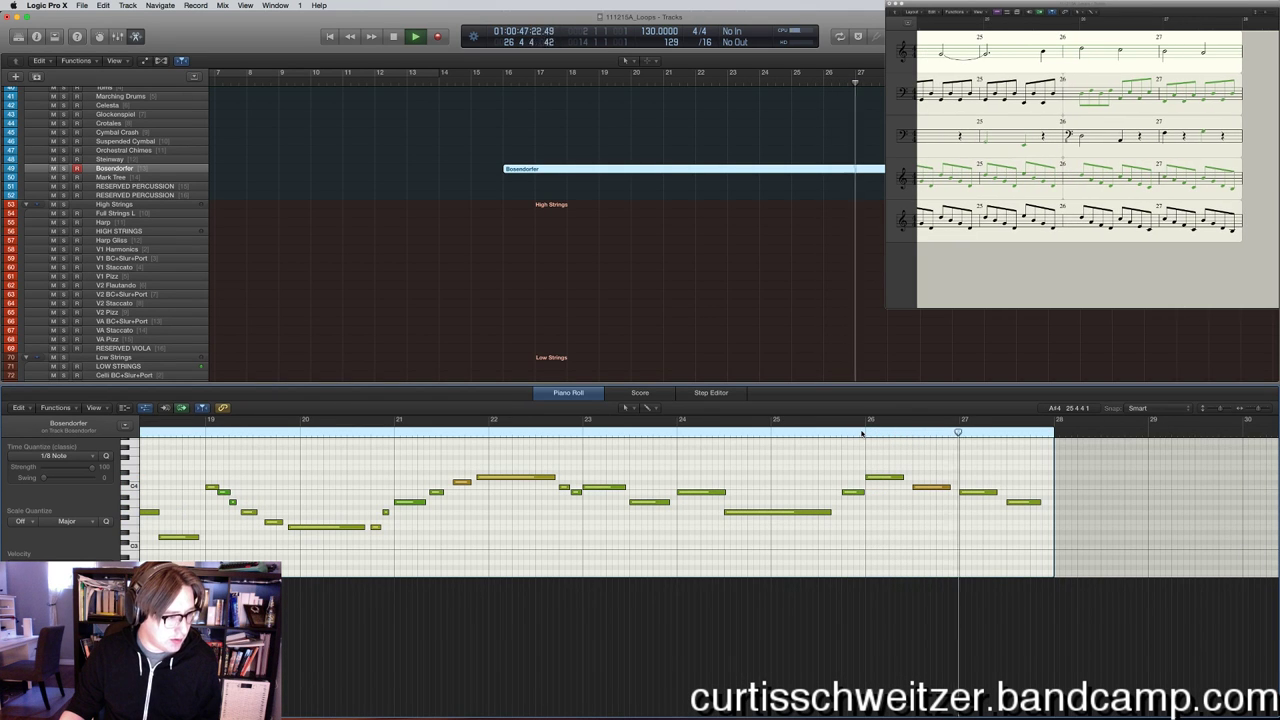
key("space")
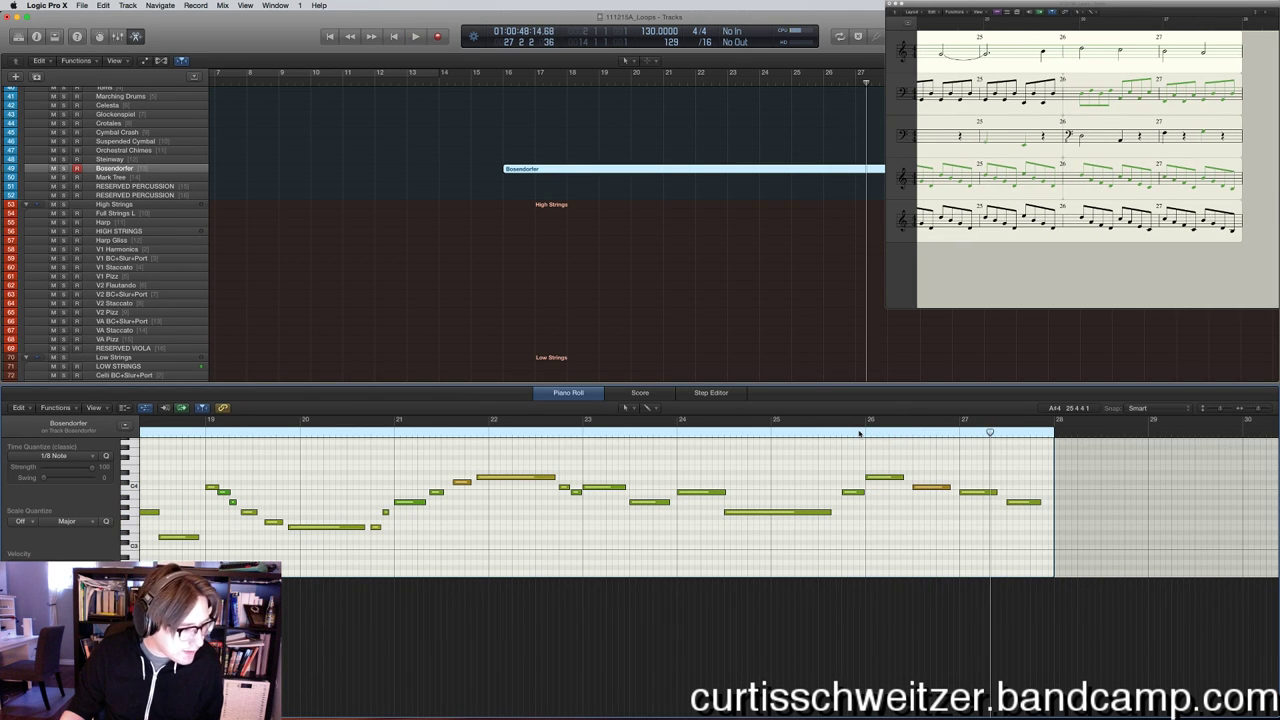
left_click(971, 494)
left_click_drag(971, 496, 1014, 477)
left_click(1011, 503)
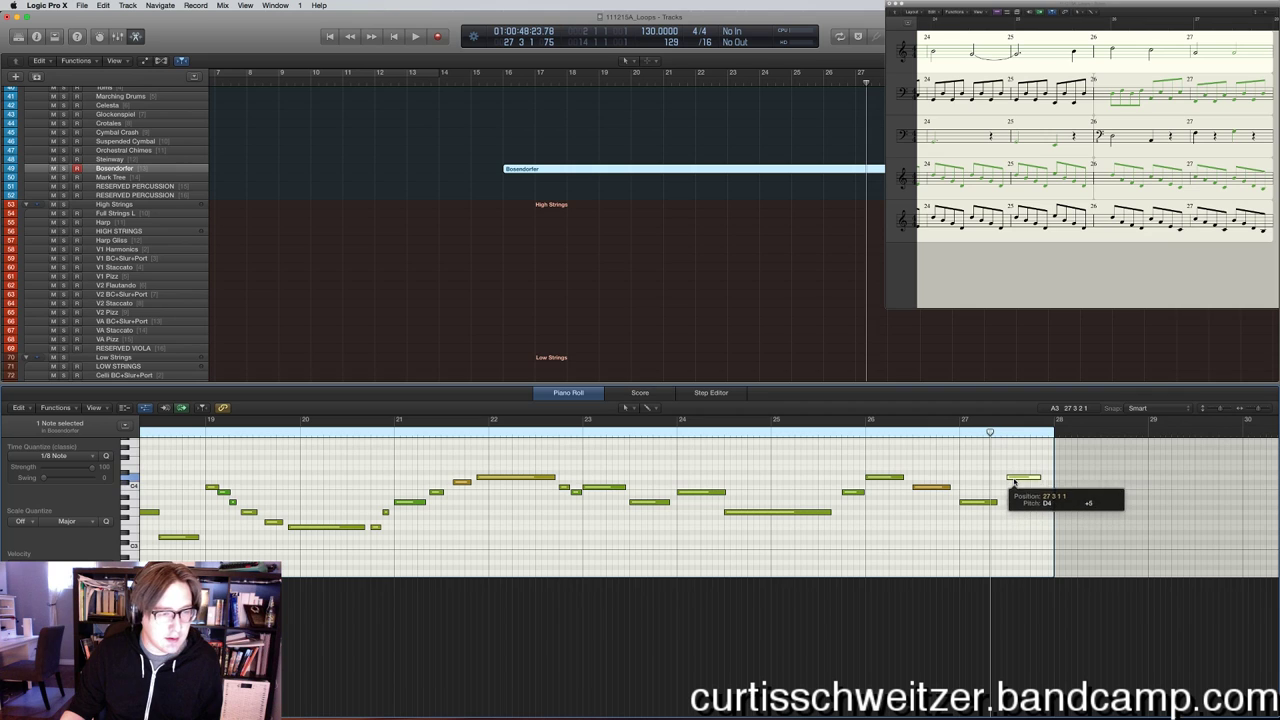
double_click(831, 435)
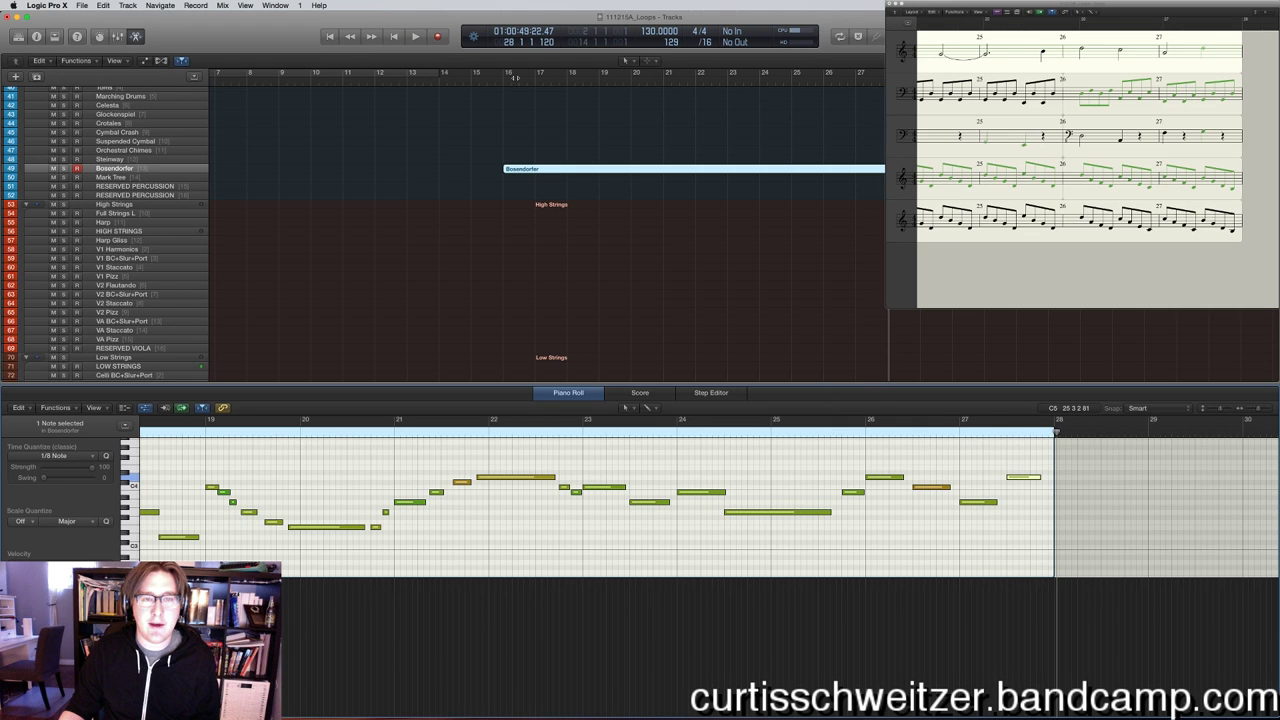
Loop playback over bars 16 to 28 and trim the start of the long Bosendorfer D4 note to bar 22.
left_click_drag(514, 78, 860, 80)
key("space")
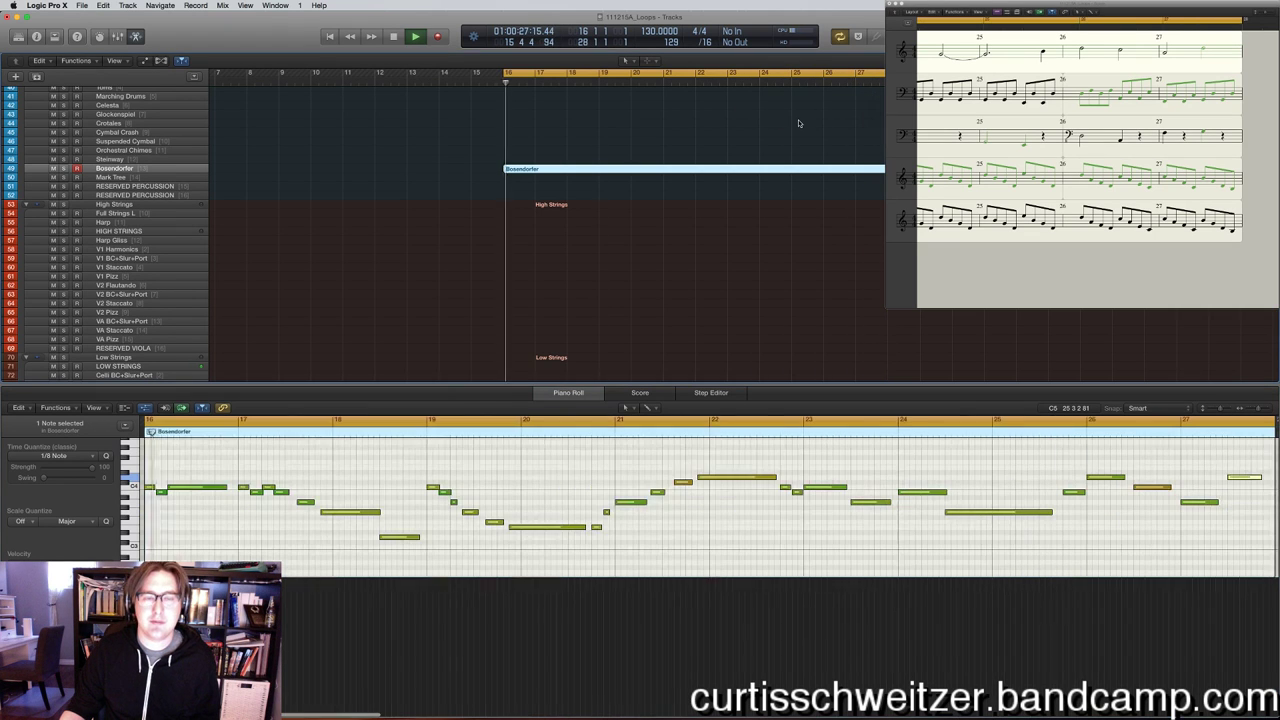
left_click(795, 121)
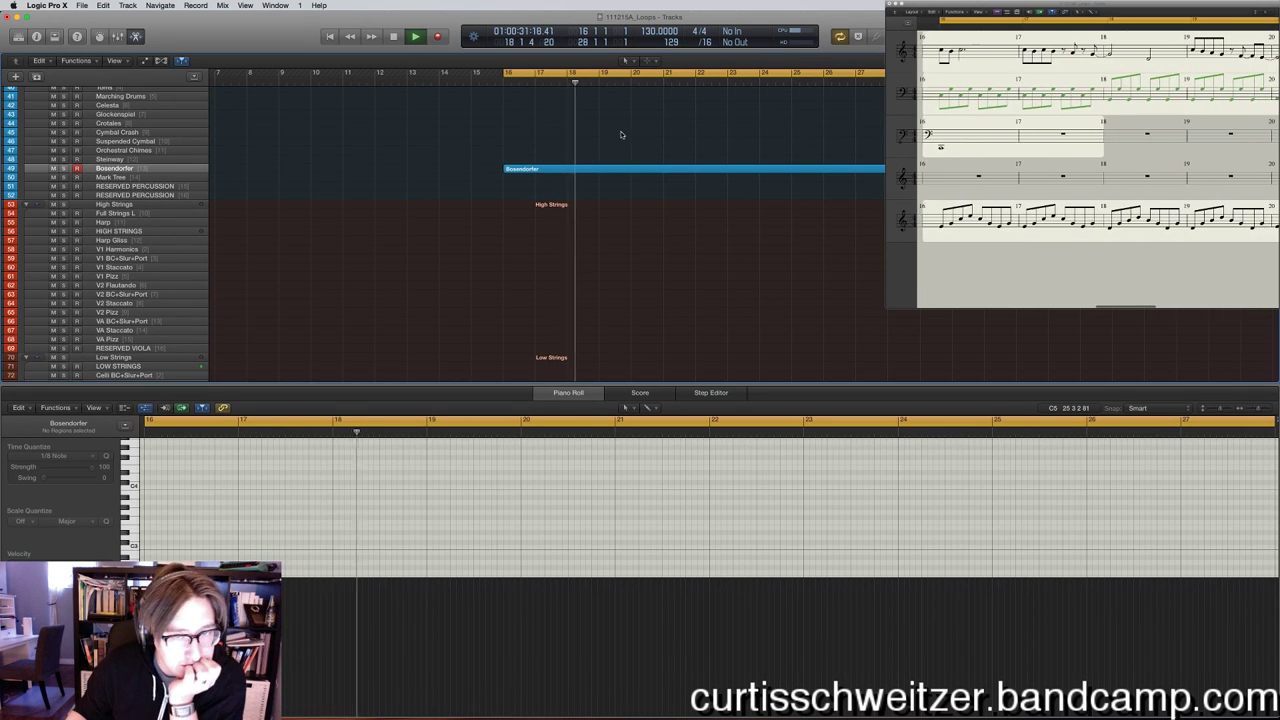
left_click(618, 170)
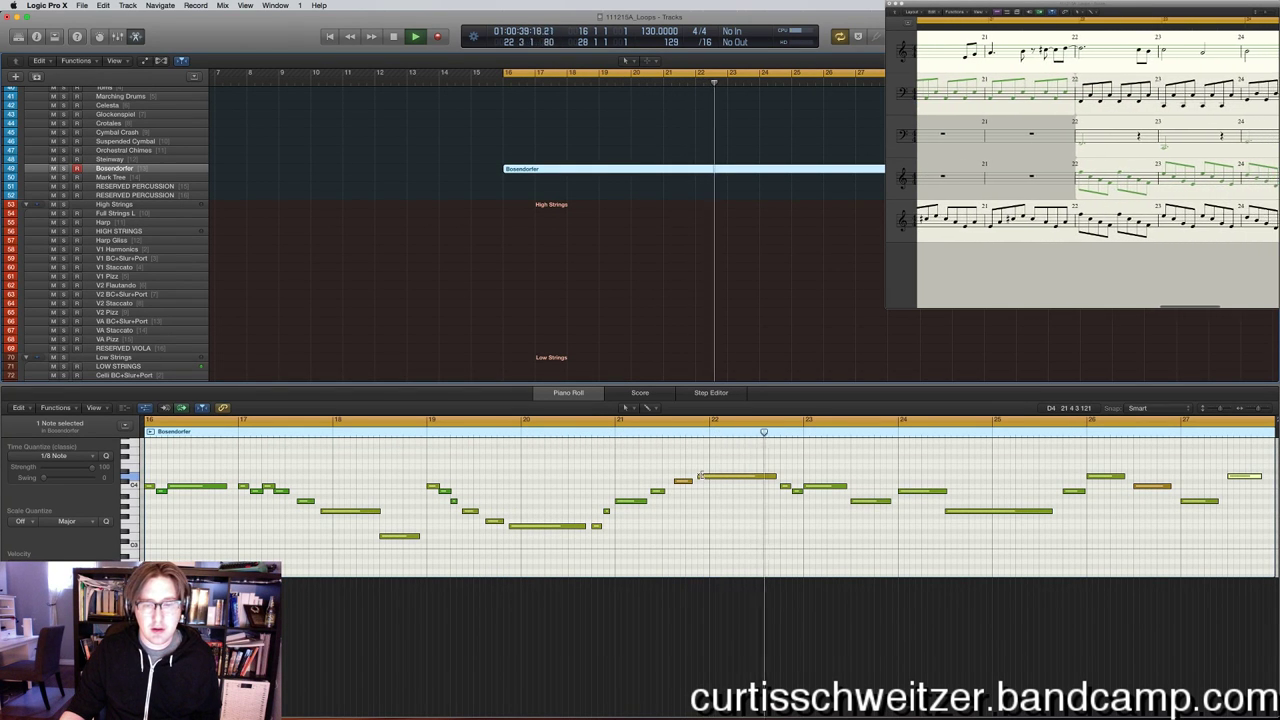
left_click_drag(700, 476, 708, 477)
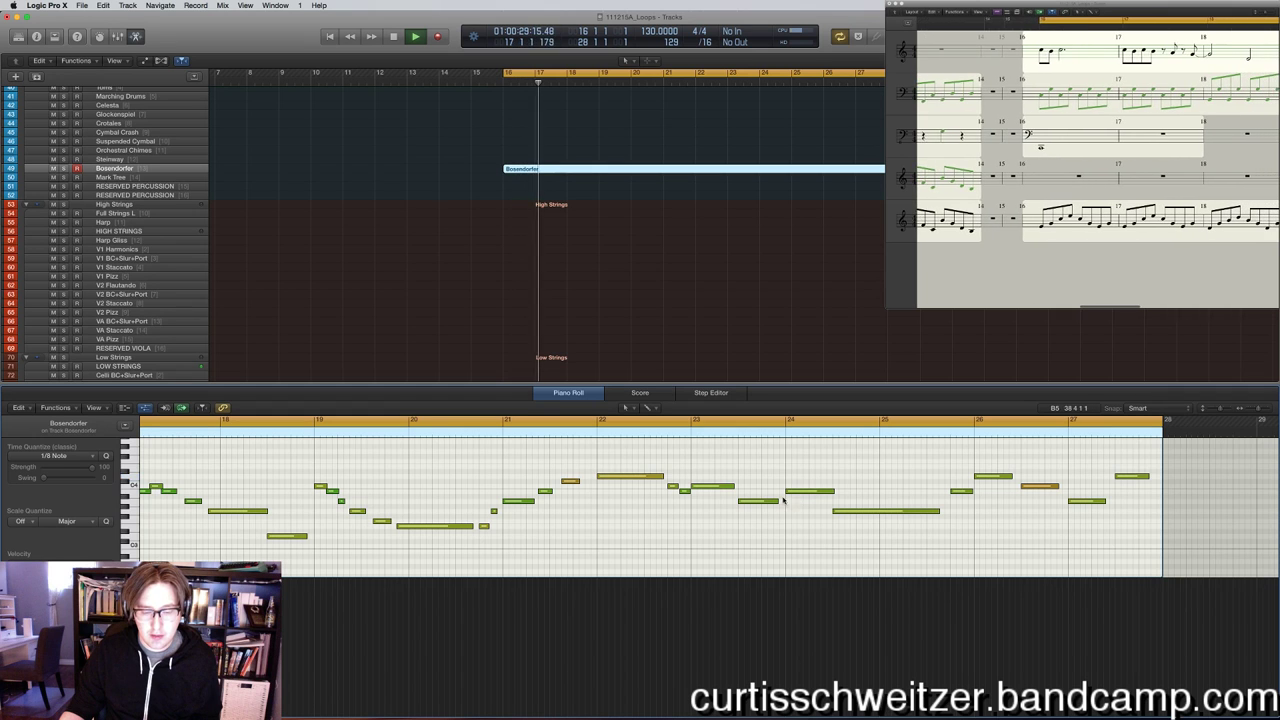
Transpose all notes of the Bosendorfer region up 12 semitones.
key("super+a")
right_click(791, 448)
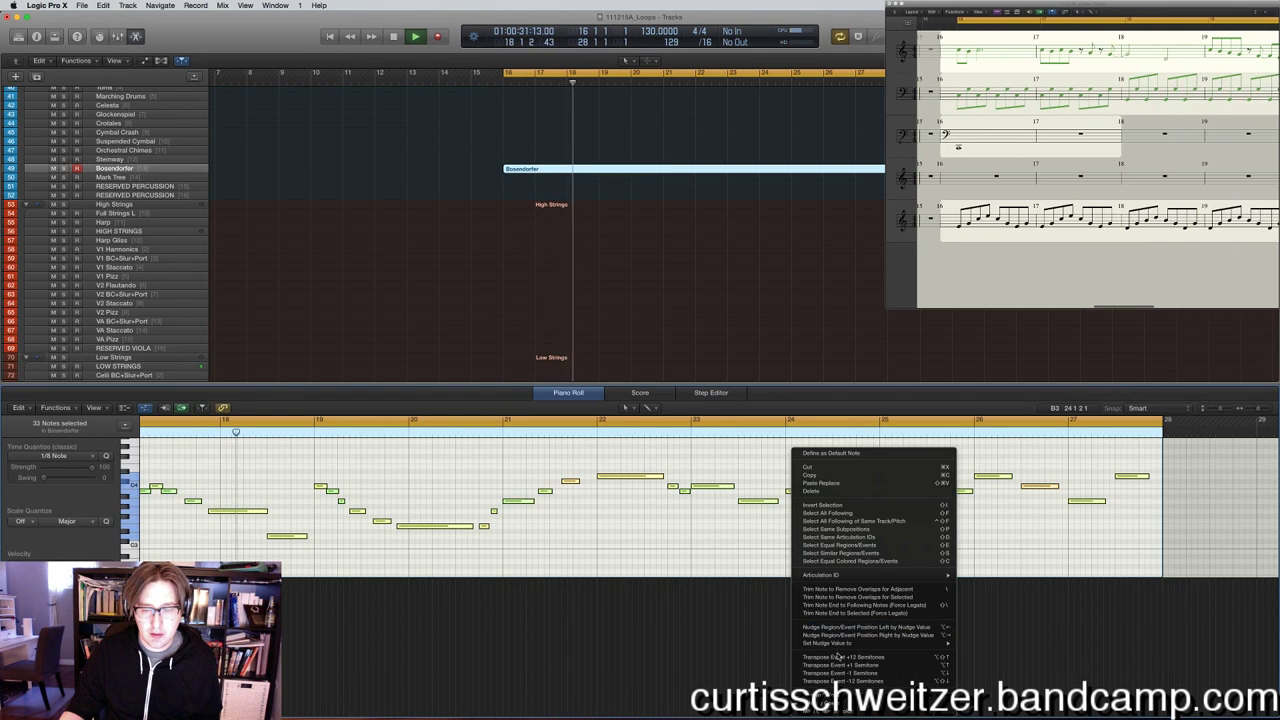
left_click(838, 657)
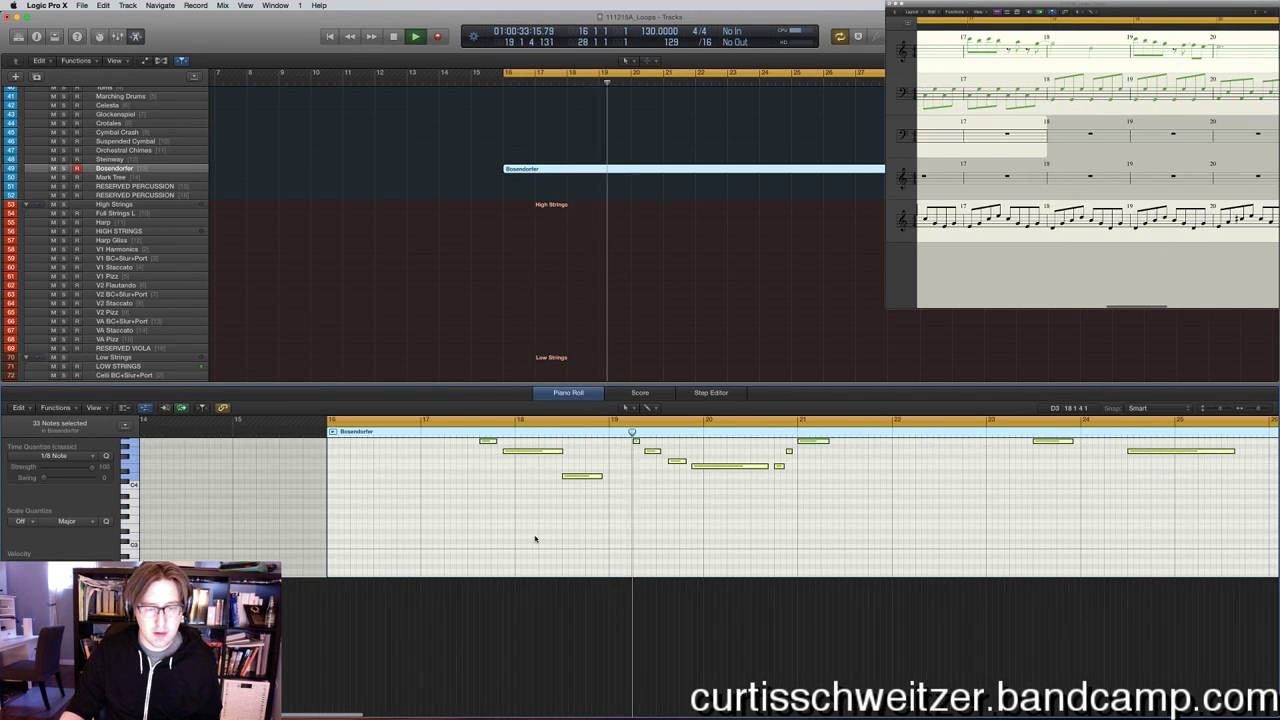
scroll(534, 538, "up", 3)
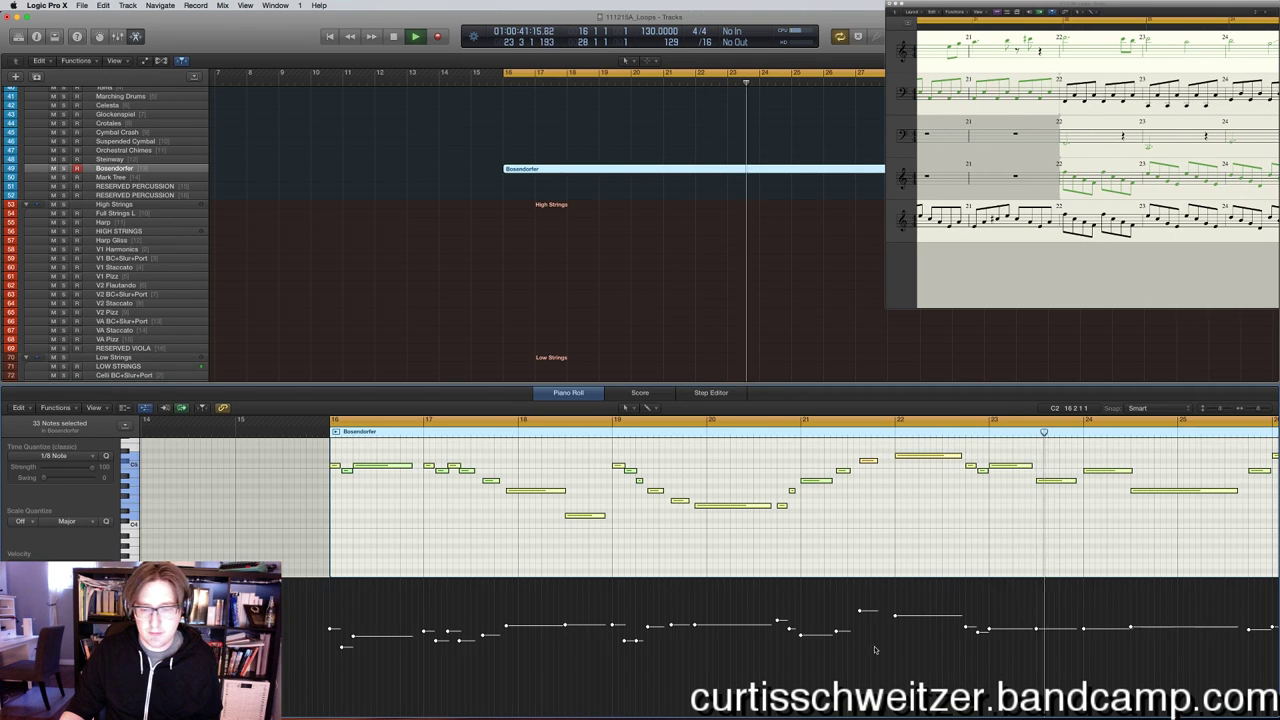
Lower the velocity of the loud Bosendorfer note in the middle of bar 26.
left_click_drag(932, 526, 859, 450)
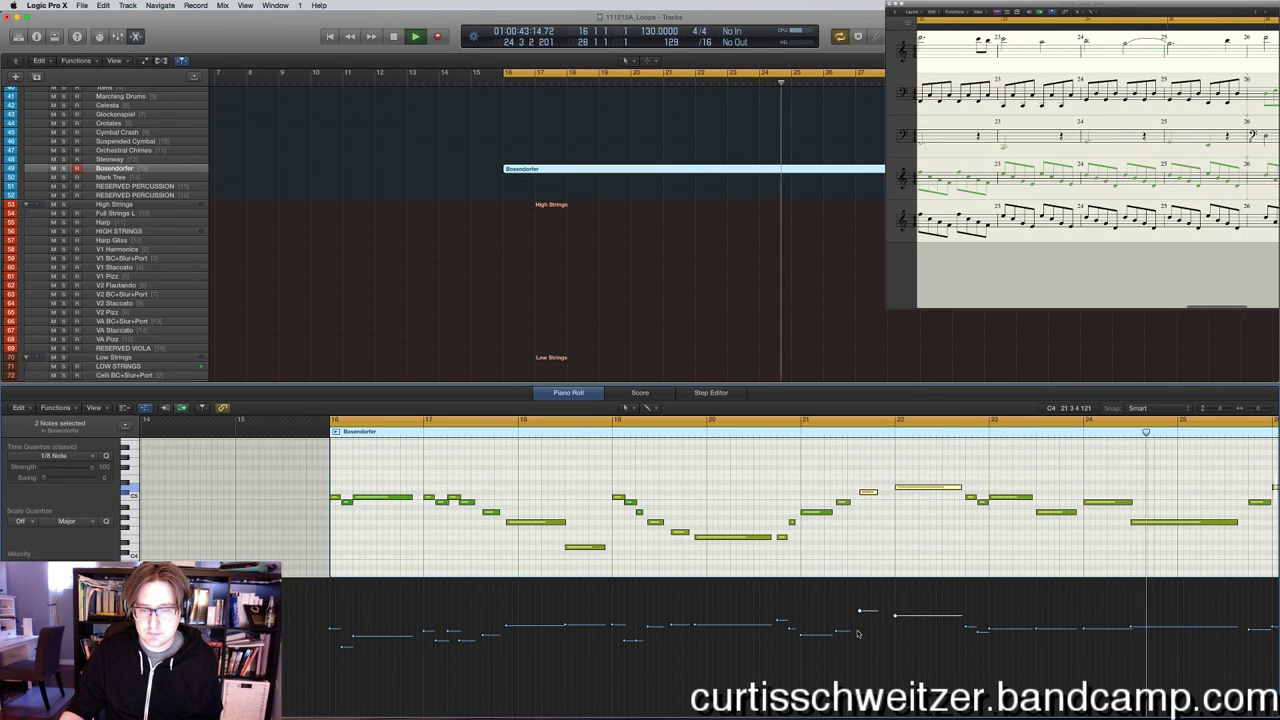
left_click(859, 617)
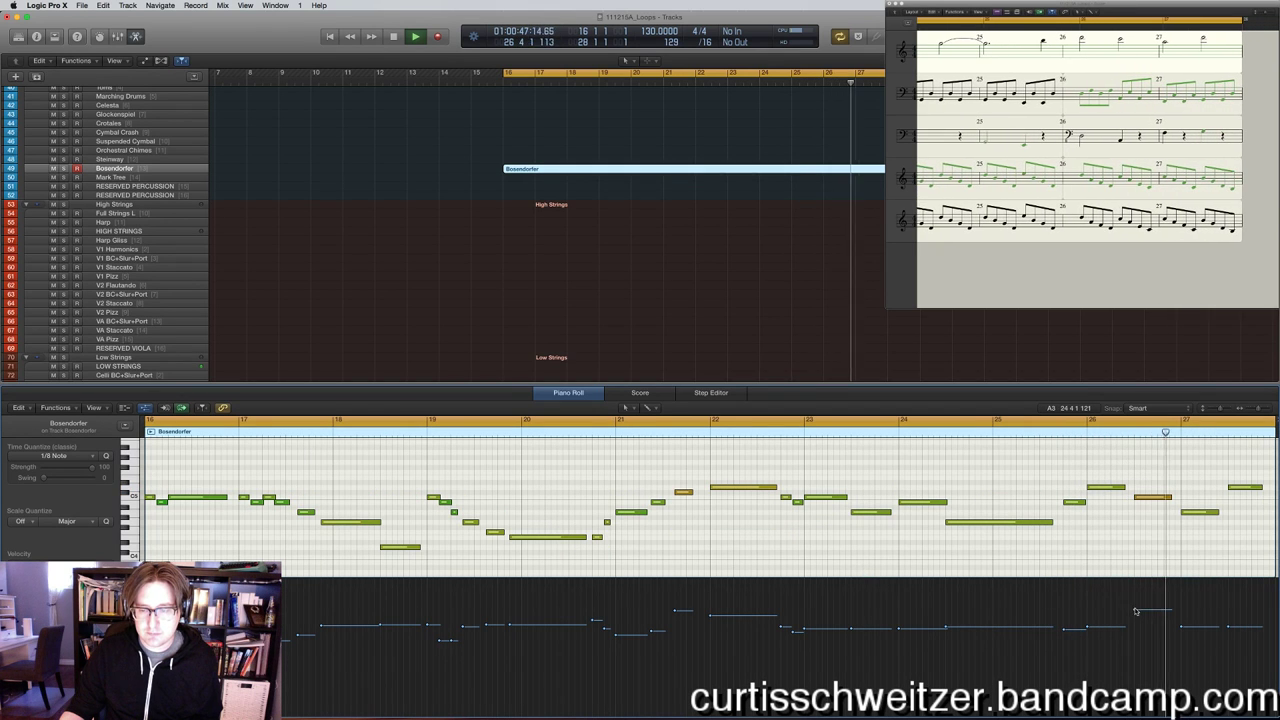
left_click_drag(1135, 609, 1134, 621)
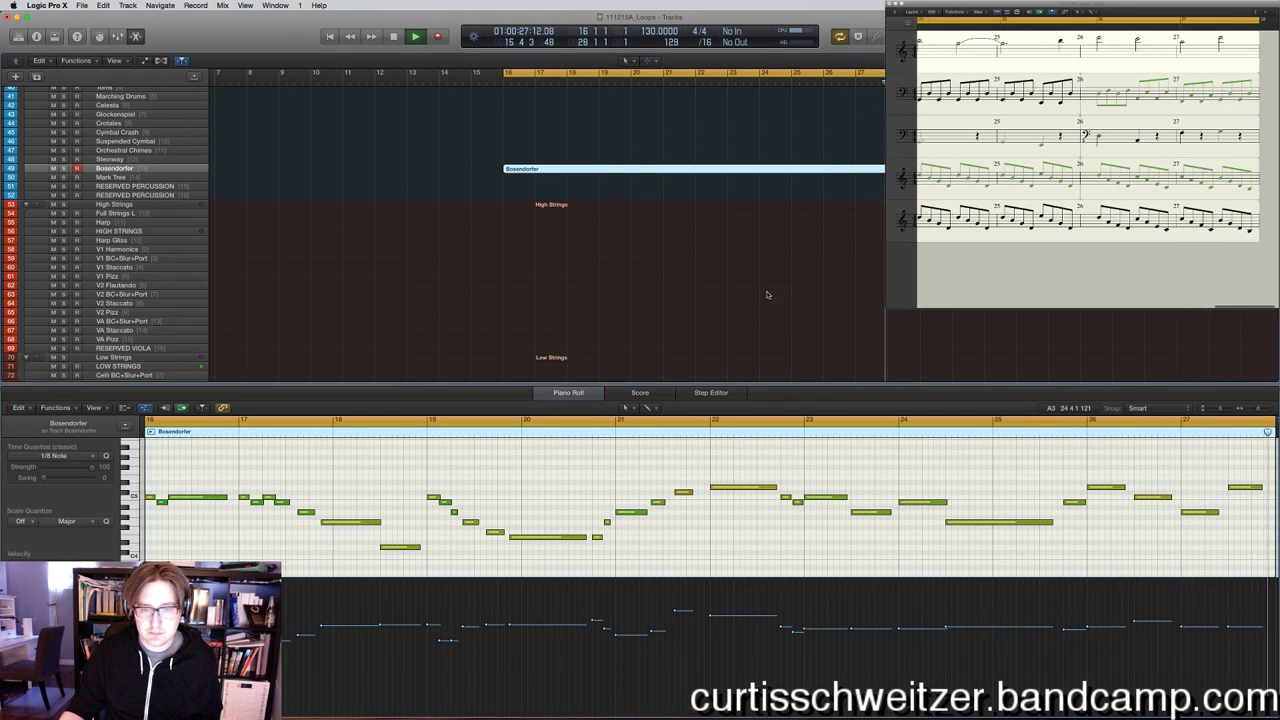
Duplicate all Bosendorfer notes from bar 16 and transpose one set down 12 semitones to double the melody in octaves.
scroll(566, 449, "left", 3)
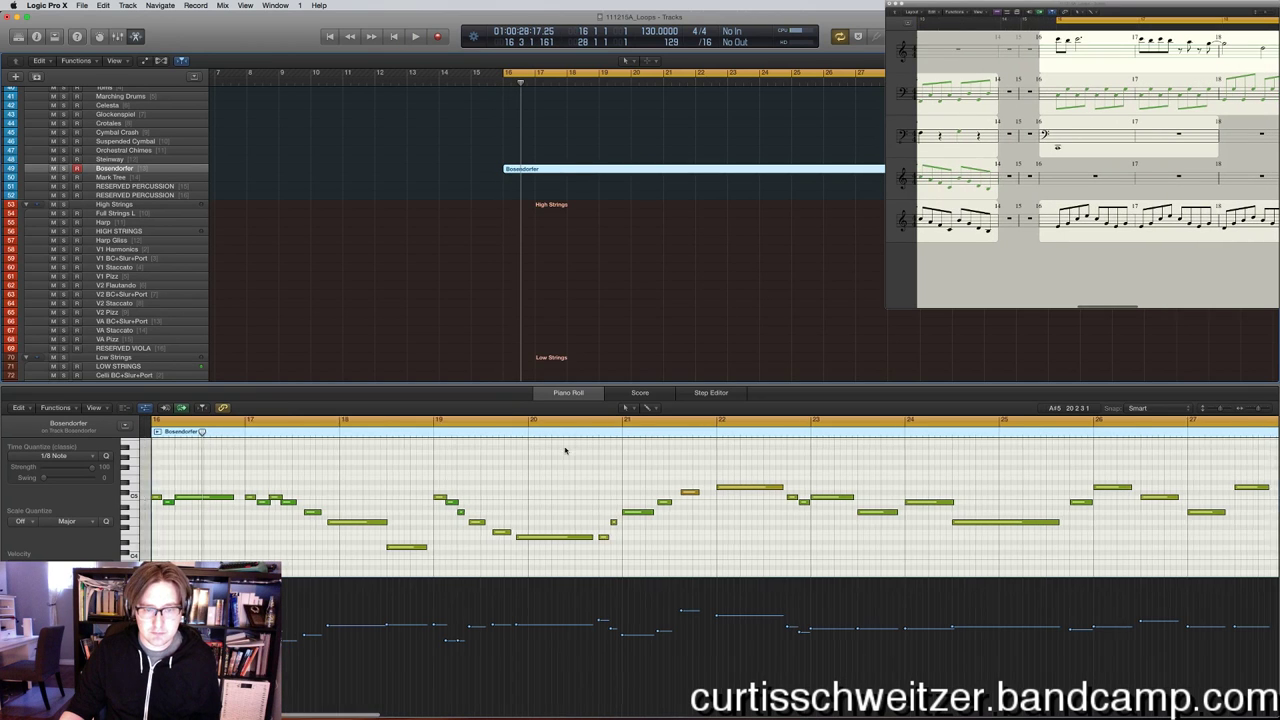
double_click(571, 451)
scroll(411, 443, "left", 1)
left_click(638, 170)
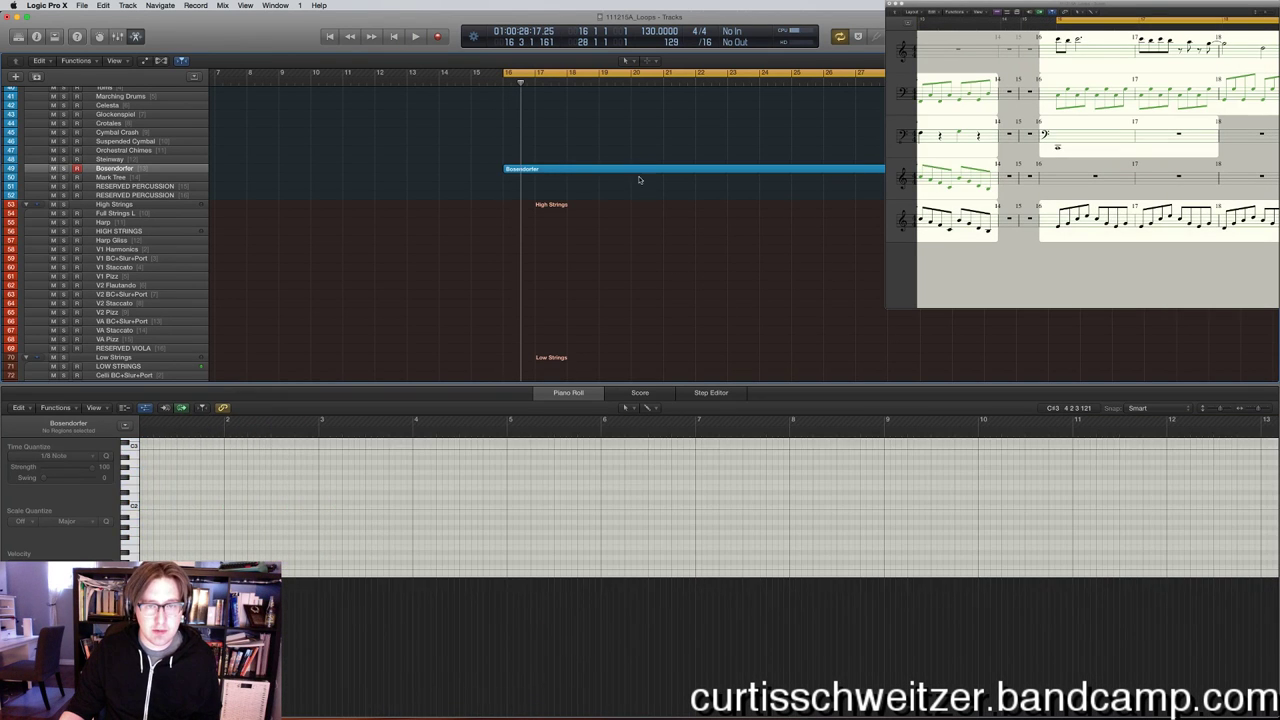
scroll(521, 473, "left", 3)
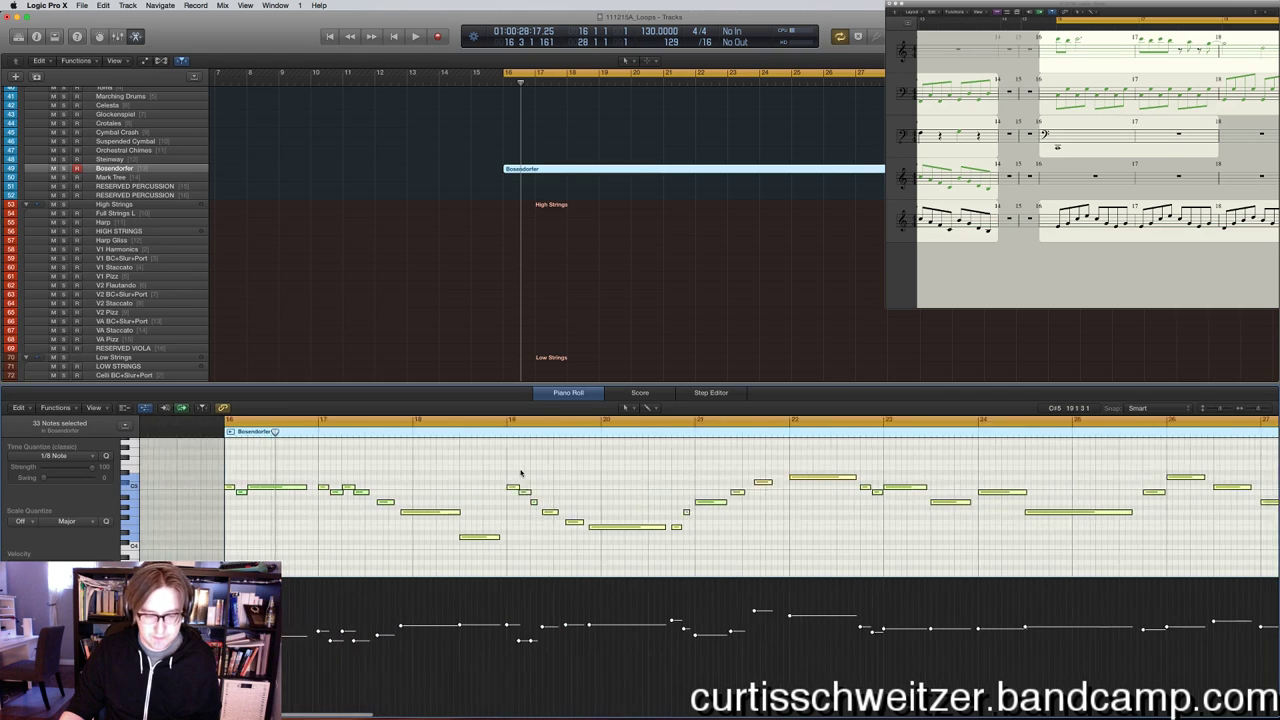
left_click(303, 430)
key("space")
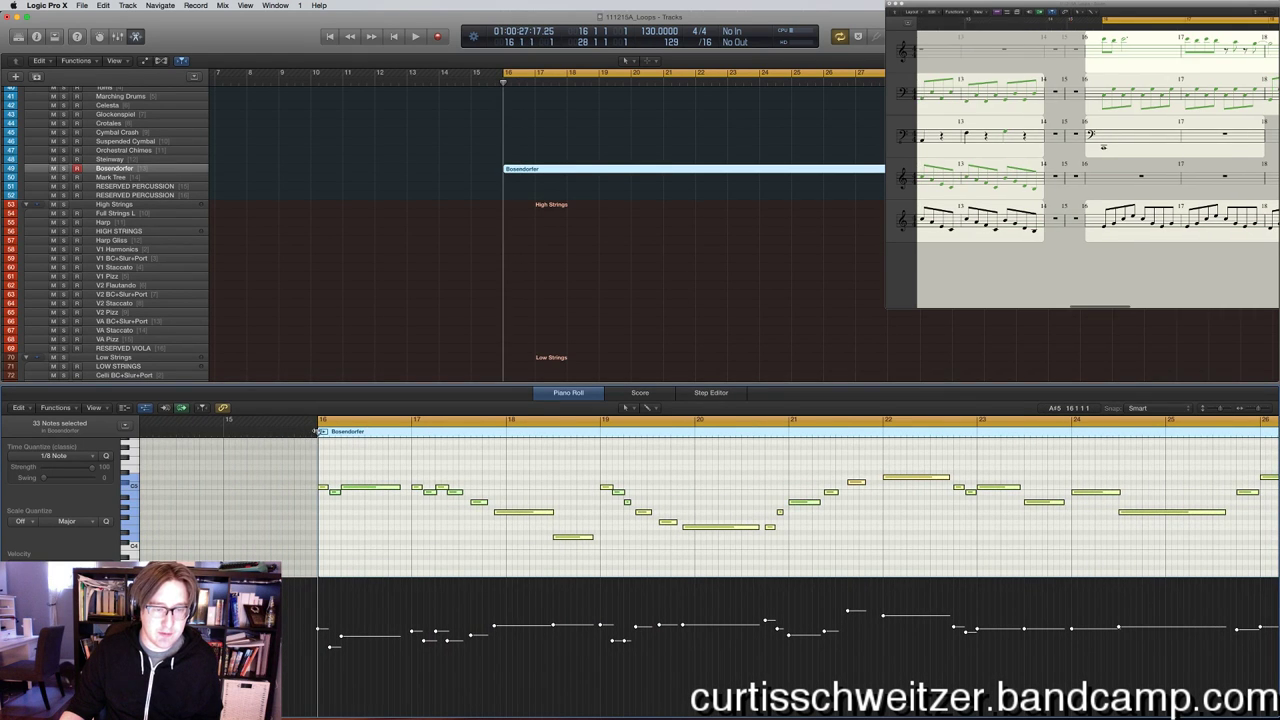
right_click(347, 493)
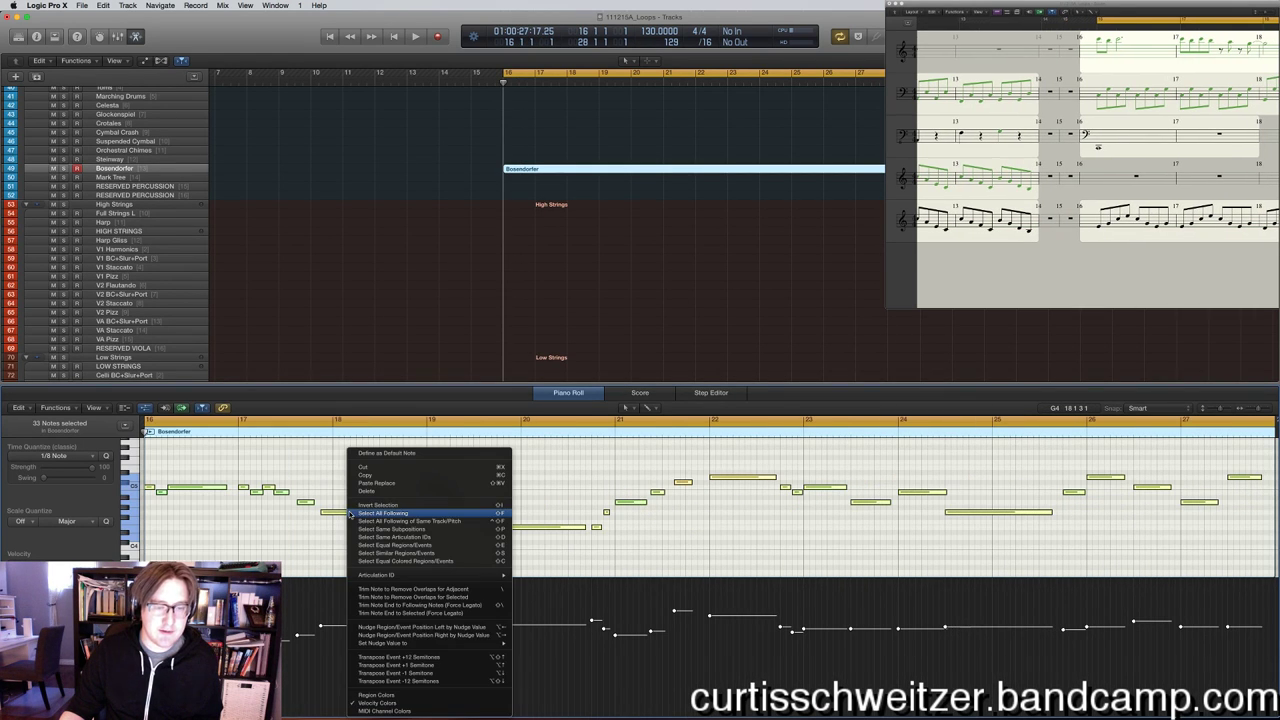
left_click(405, 681)
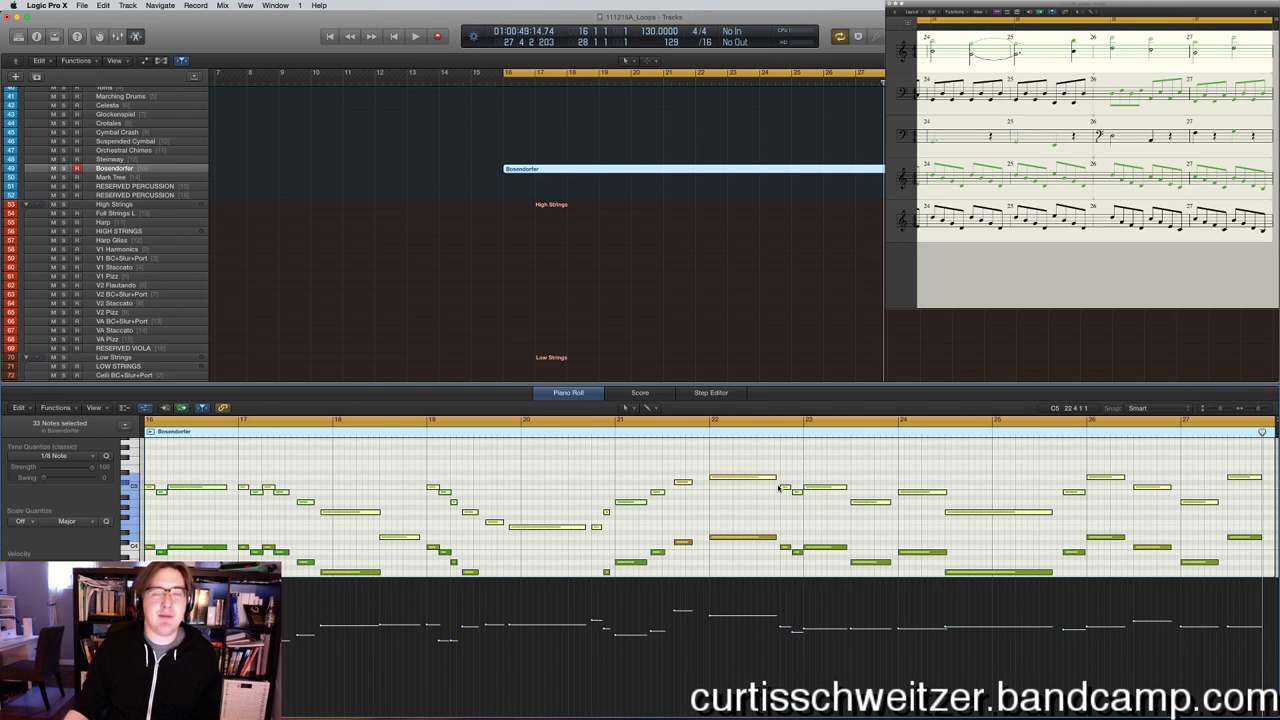
Audition the octave melody and draw a sustain pedal lift from 127 in the Bosendorfer region just before bar 18.
key("space")
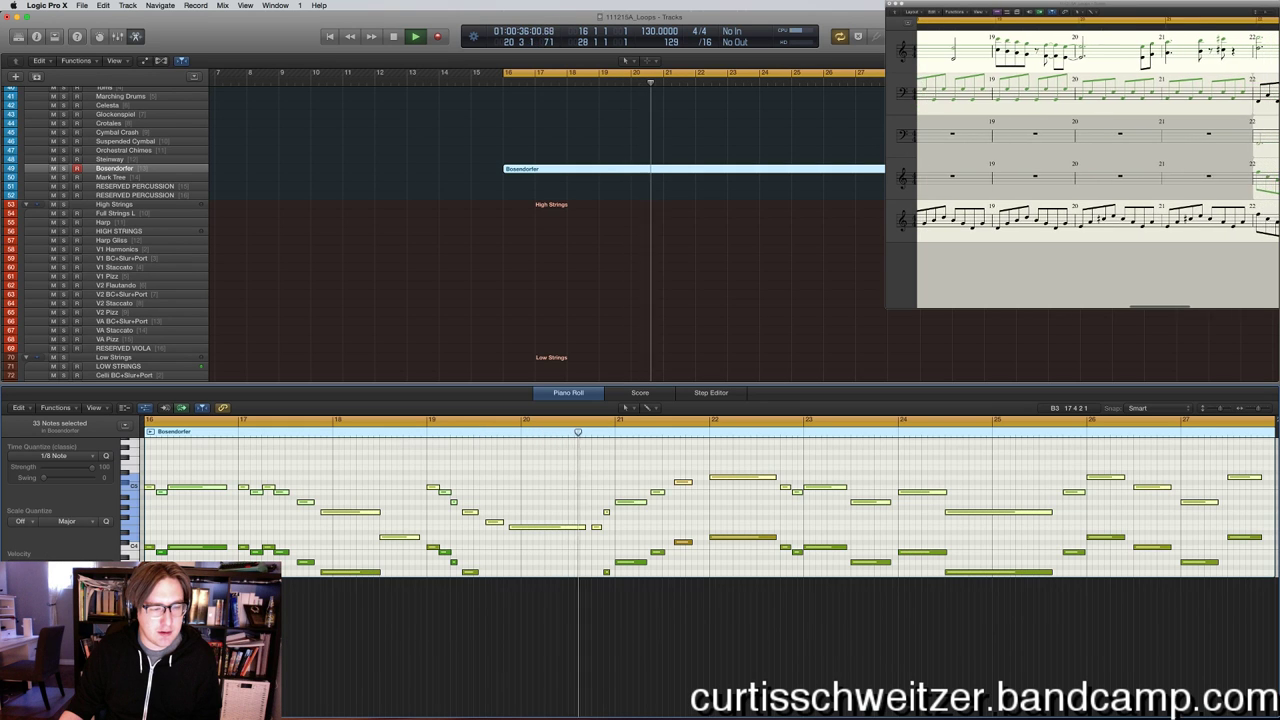
key("space")
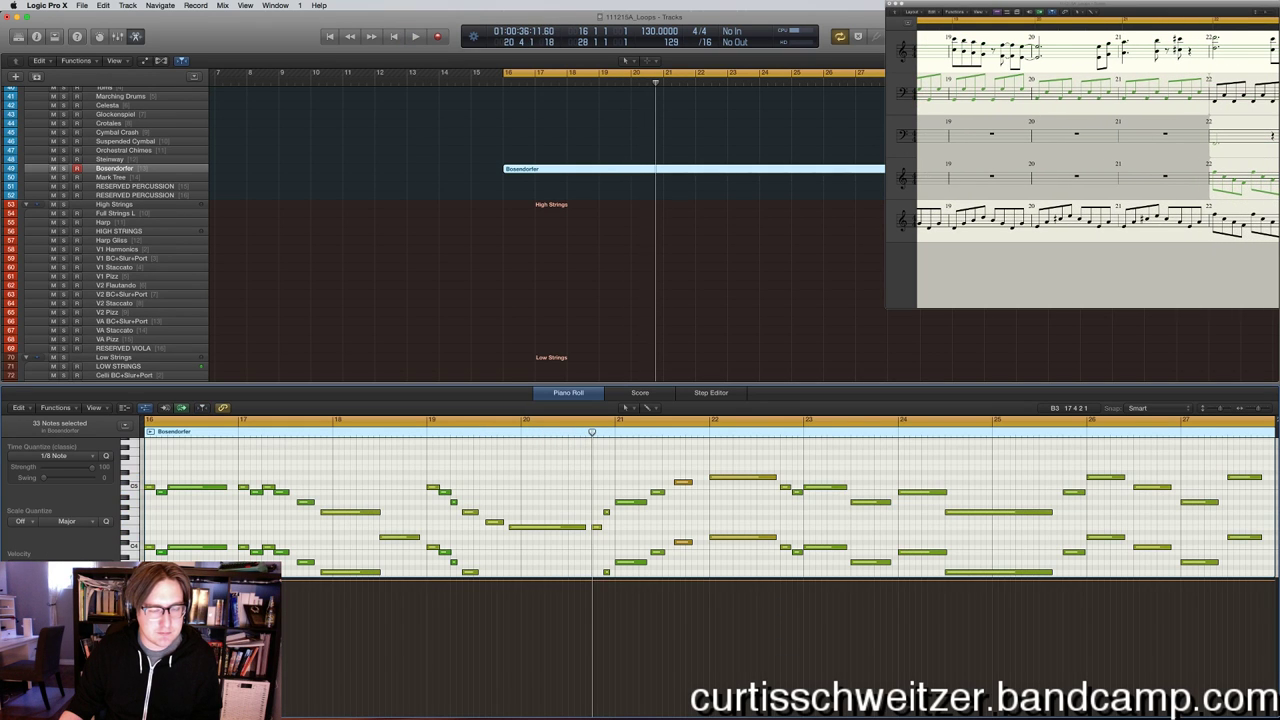
key("space")
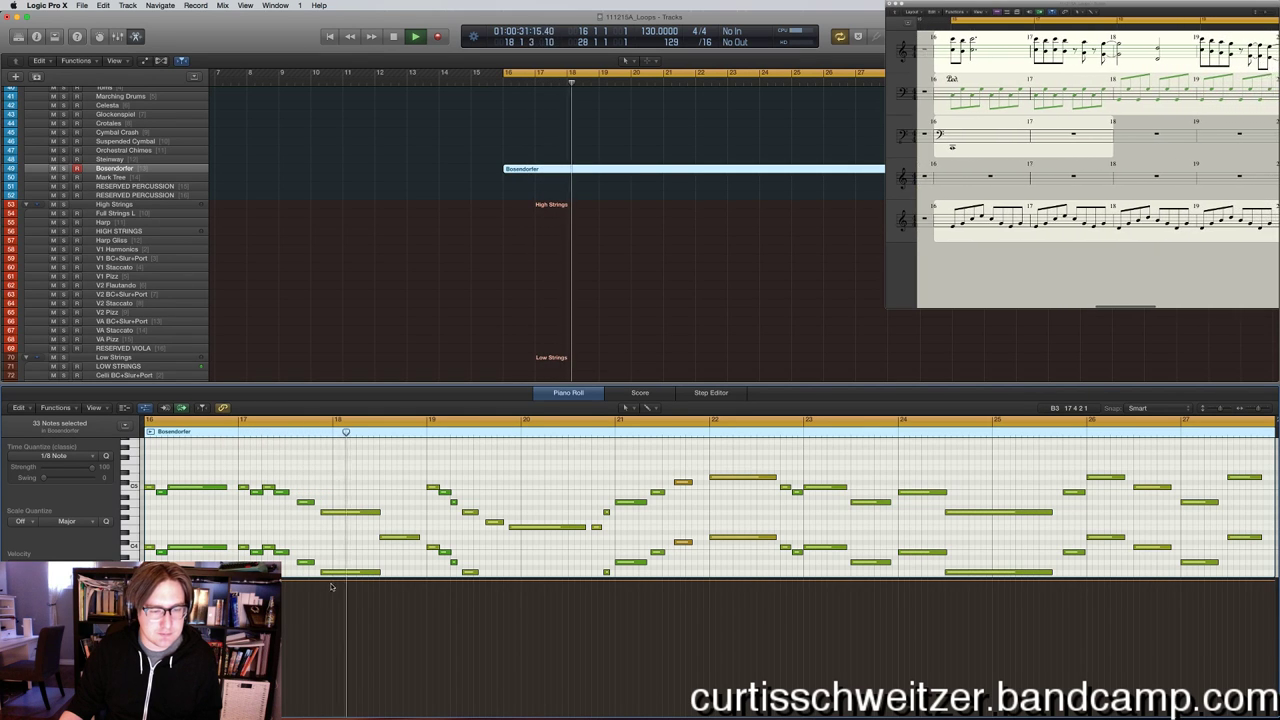
left_click(331, 581)
left_click(325, 581)
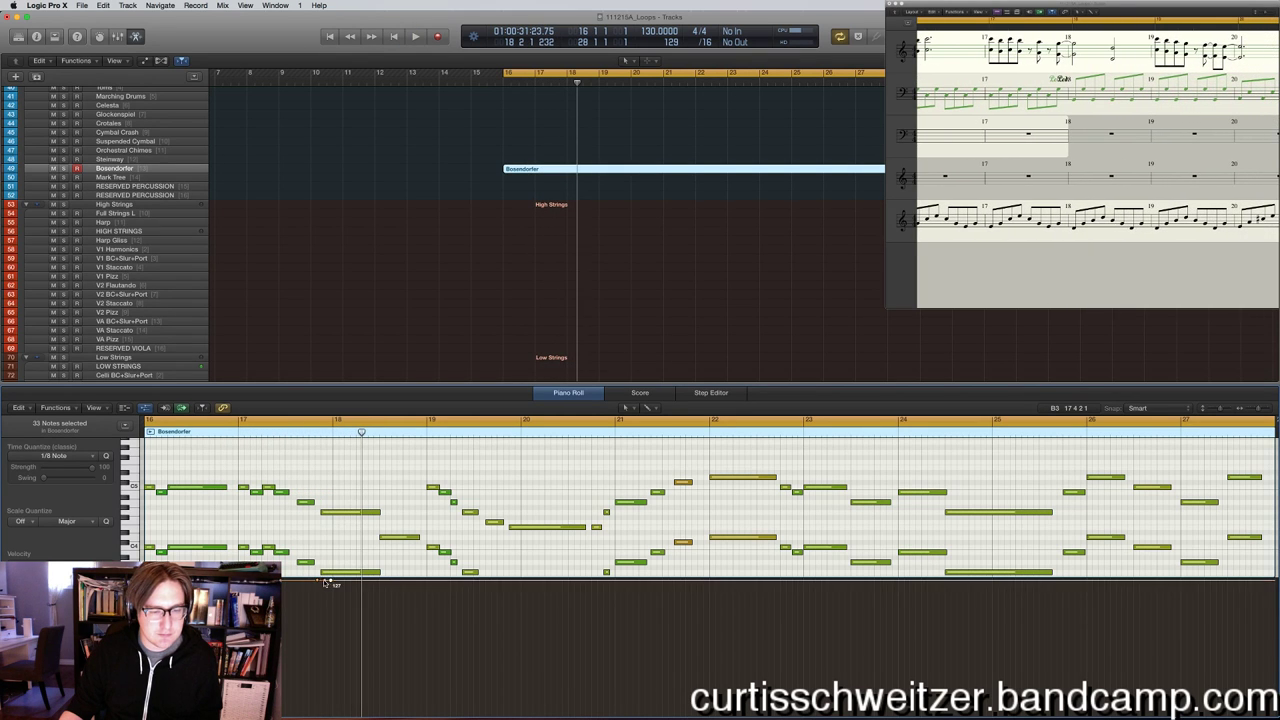
left_click_drag(325, 581, 324, 716)
Play back the opening bars and add sustain pedal lifts from 127 at the starts of bars 19 and 20.
key("space")
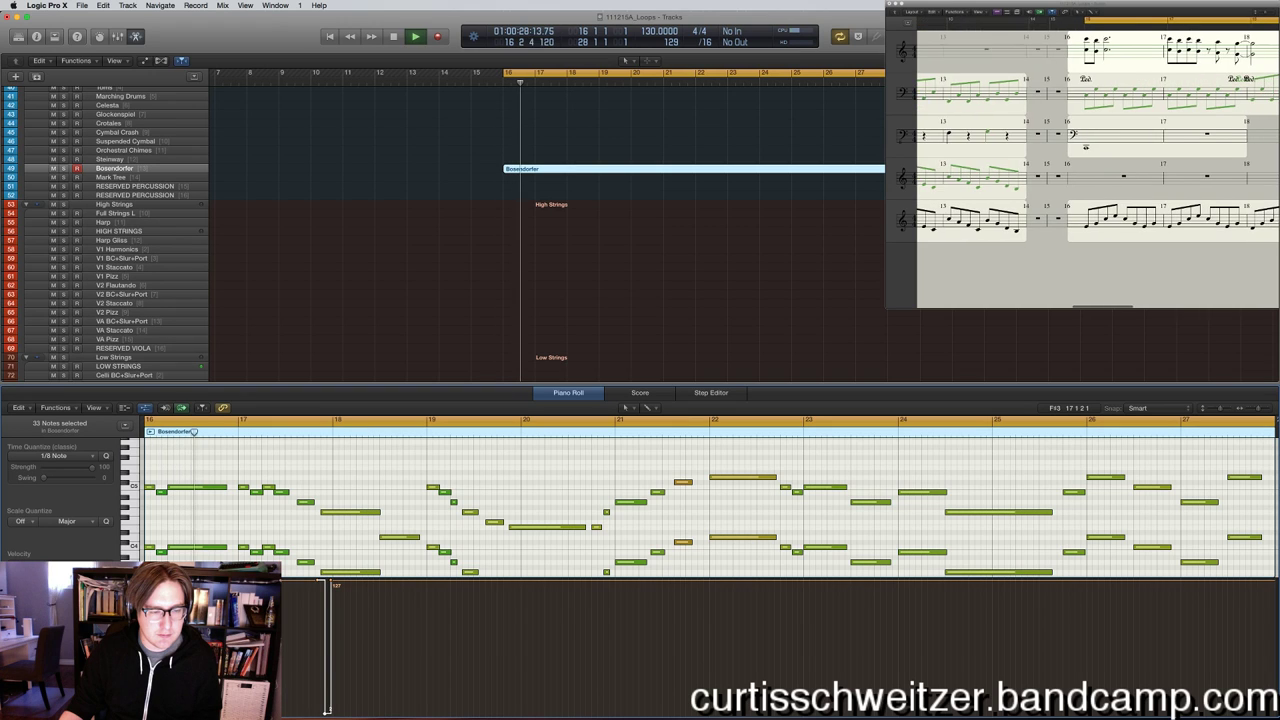
key("space")
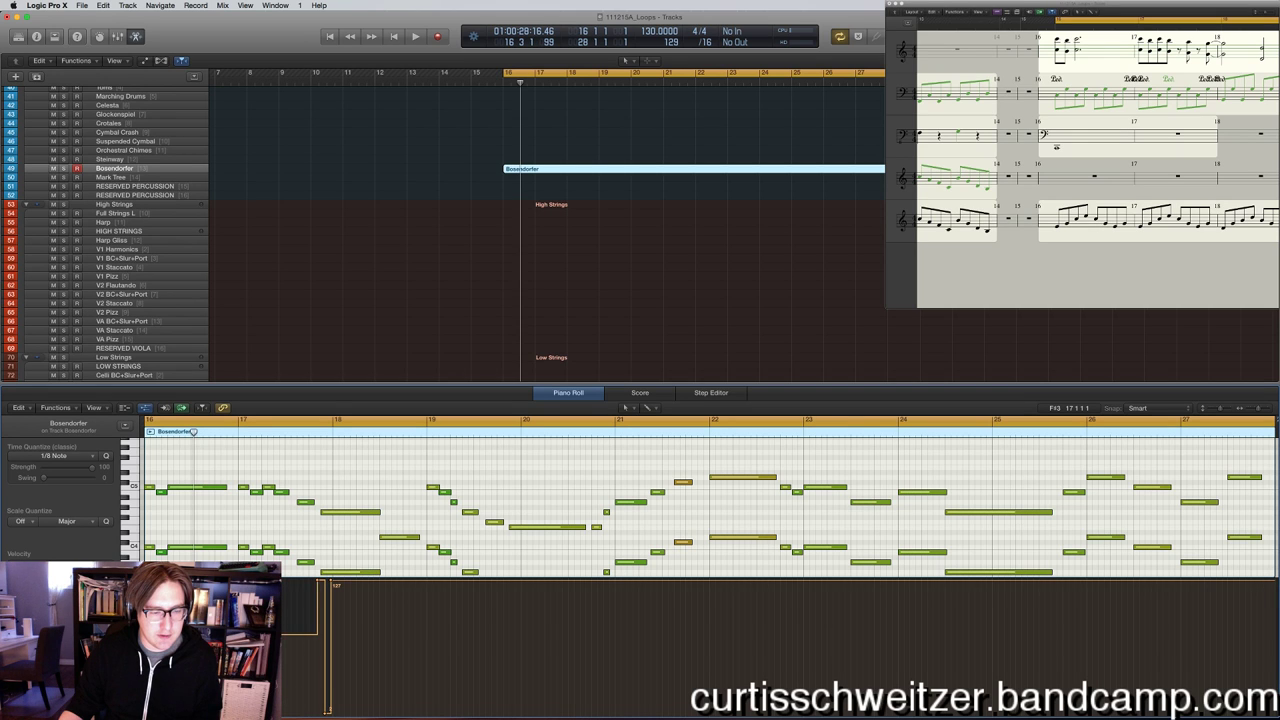
key("space")
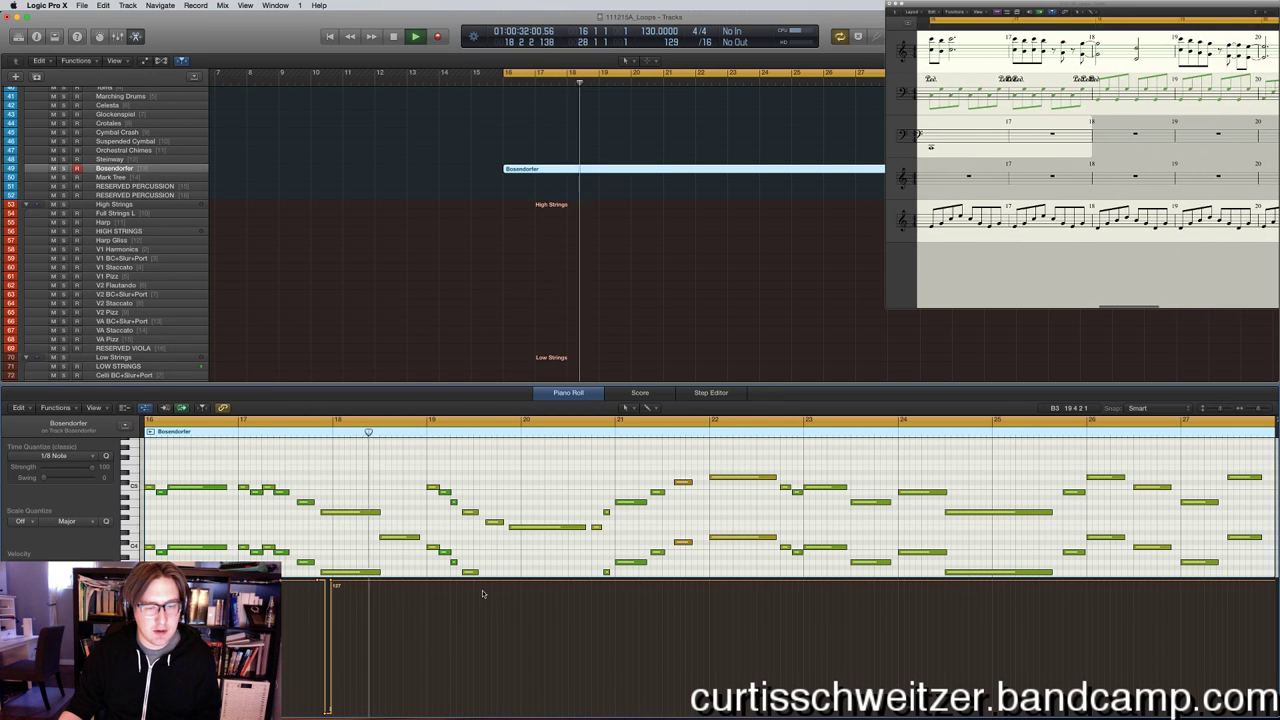
key("space")
left_click(431, 581)
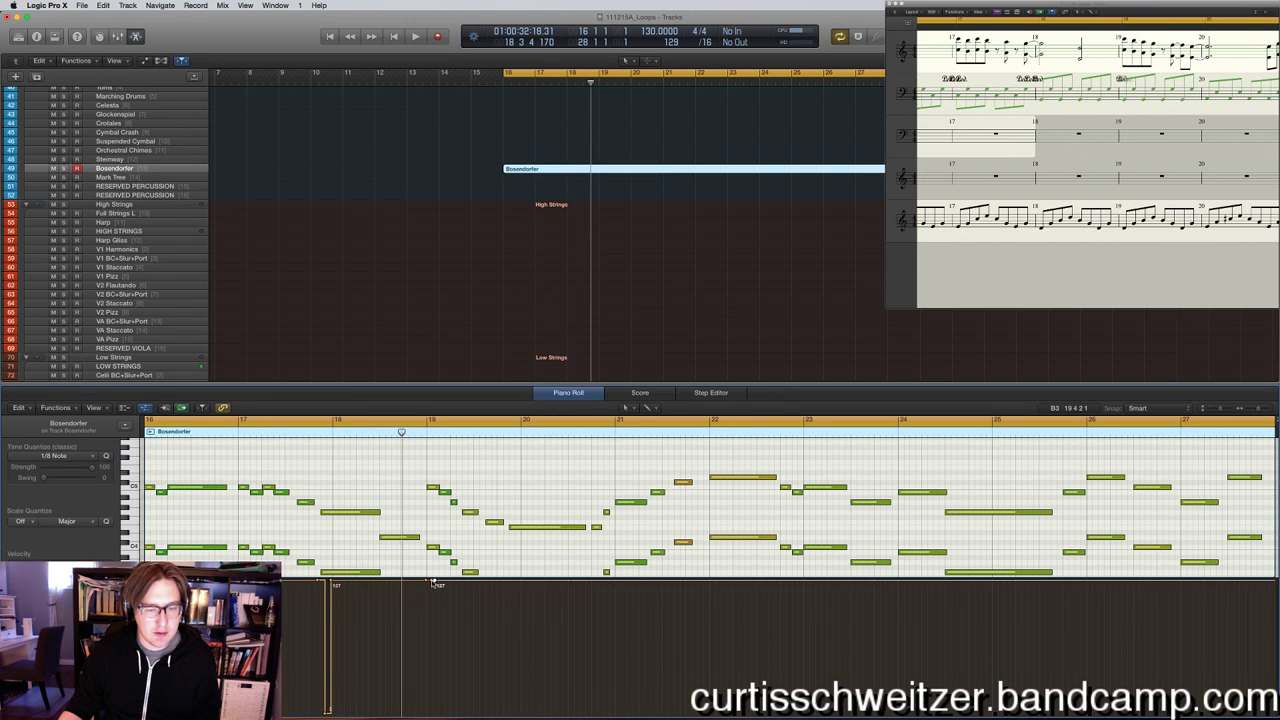
left_click_drag(432, 582, 432, 712)
left_click(520, 581)
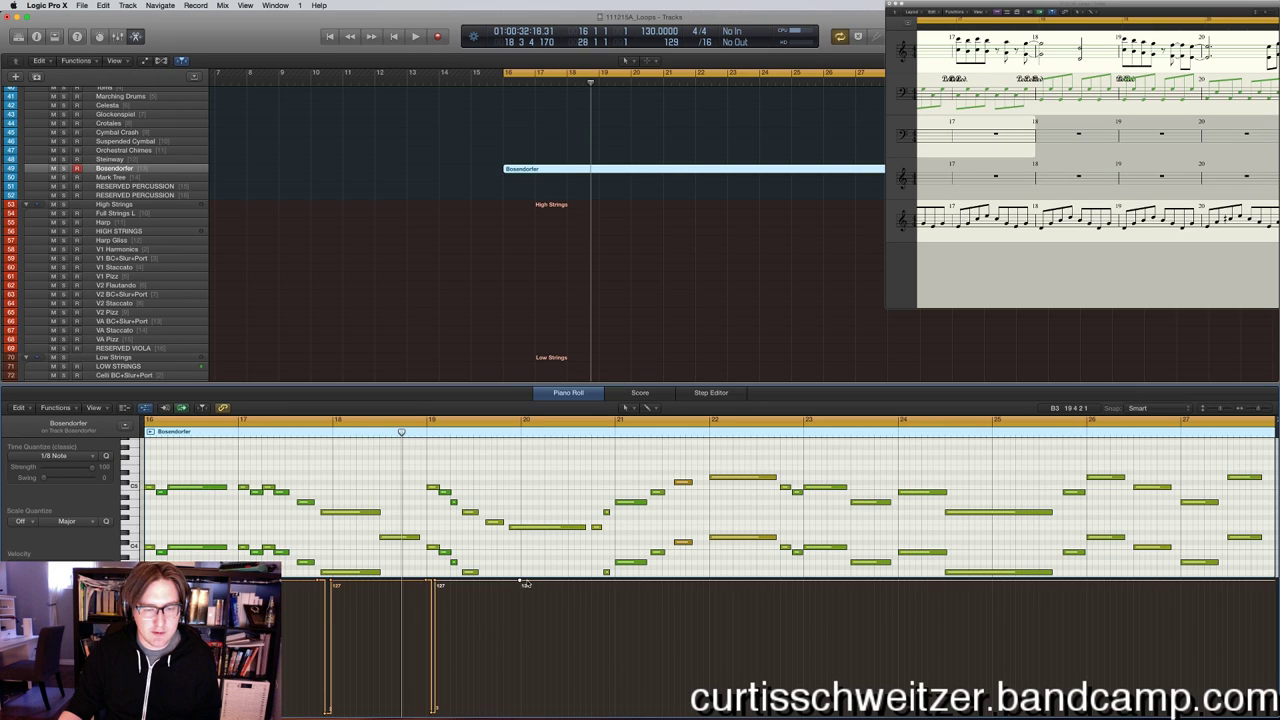
left_click_drag(524, 582, 527, 583)
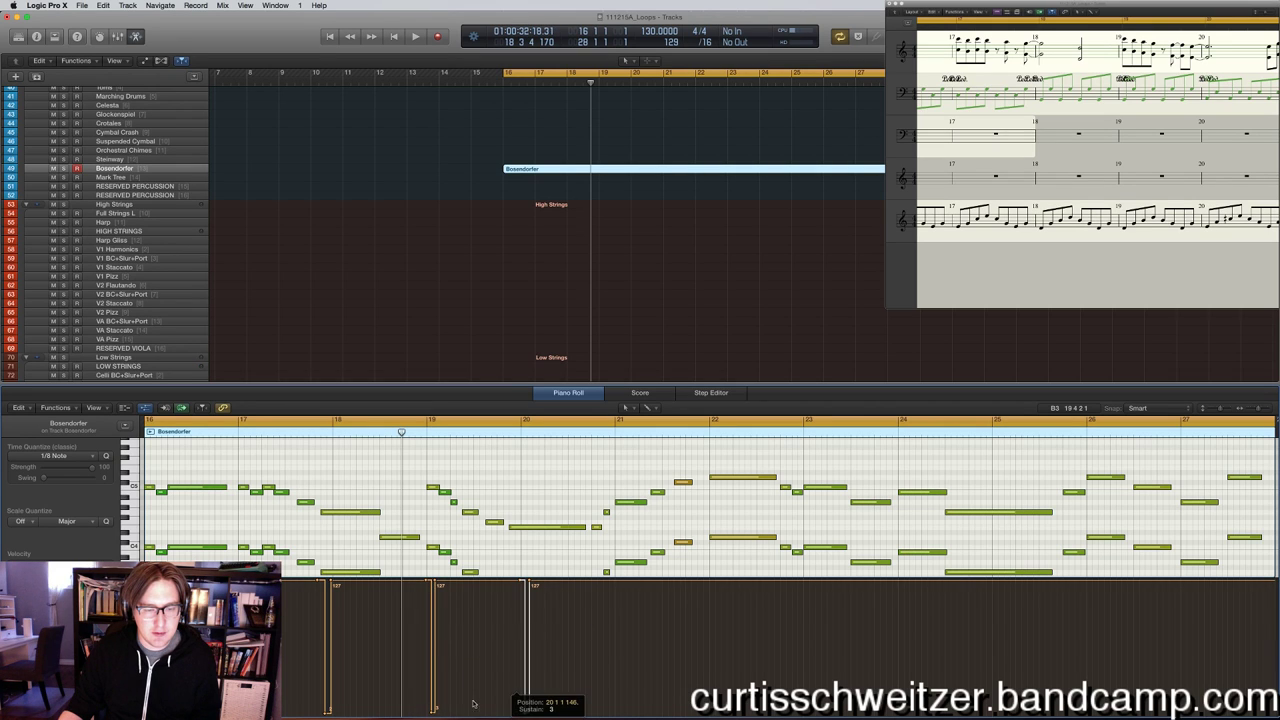
left_click_drag(431, 710, 432, 713)
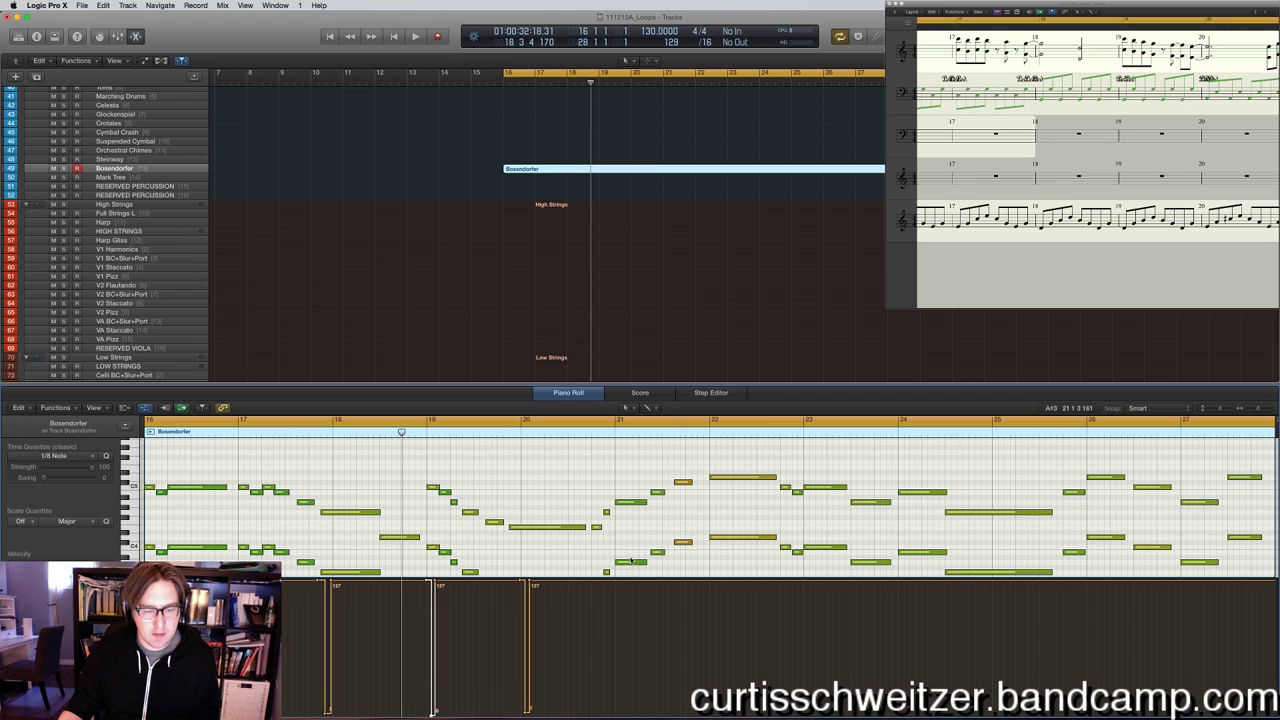
Add sustain pedal lifts from 127 at bars 21, 22 and 23, checking the passage by playback.
left_click(616, 582)
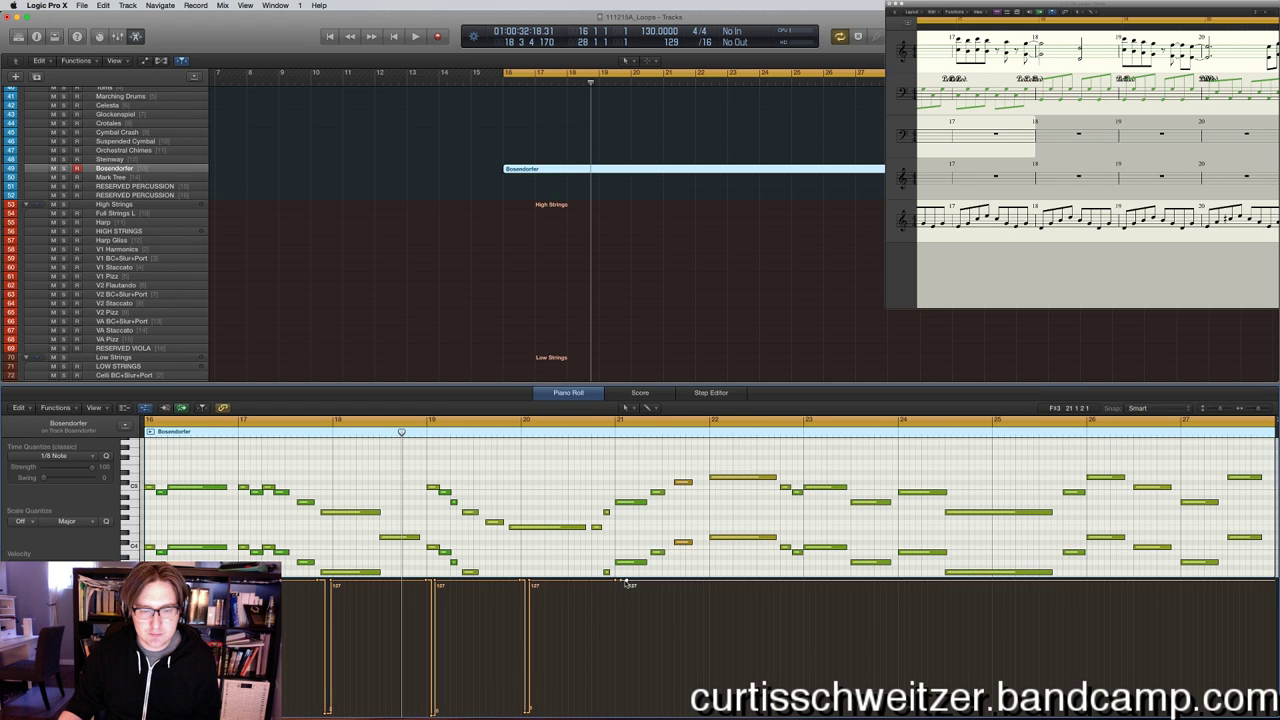
left_click_drag(622, 582, 615, 642)
key("space")
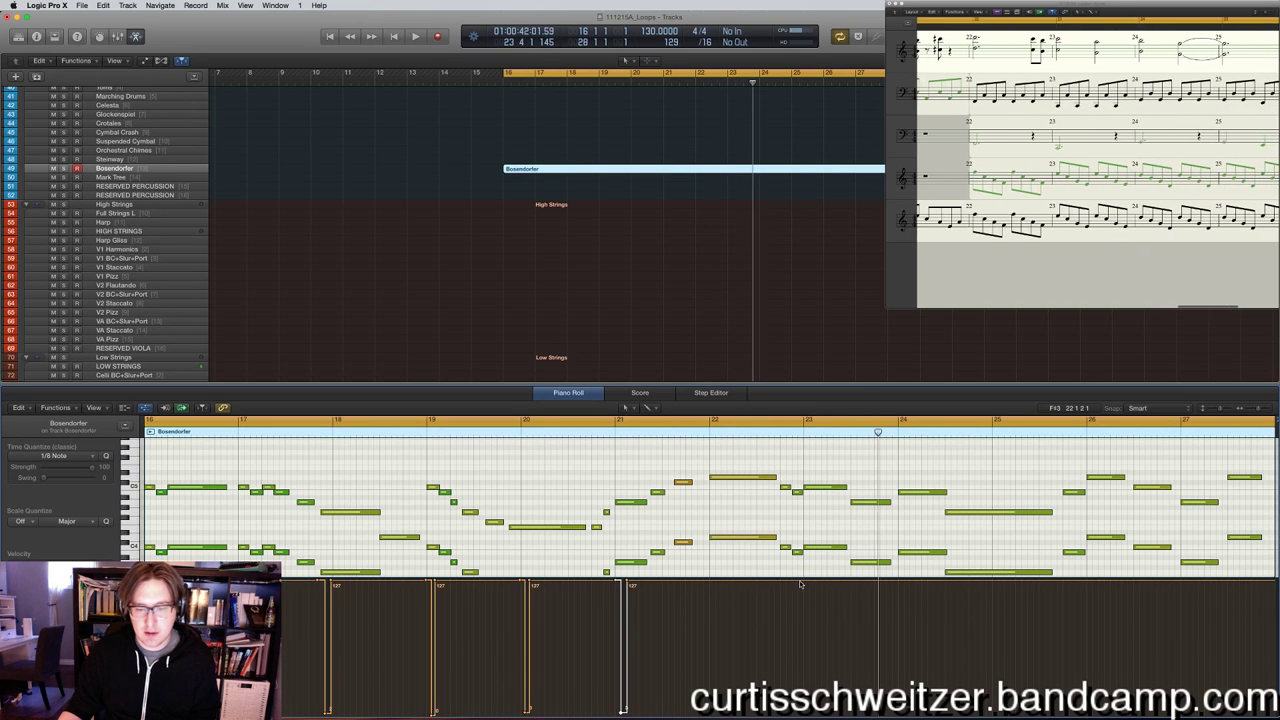
key("space")
left_click_drag(806, 581, 807, 713)
left_click(710, 581)
left_click(714, 583)
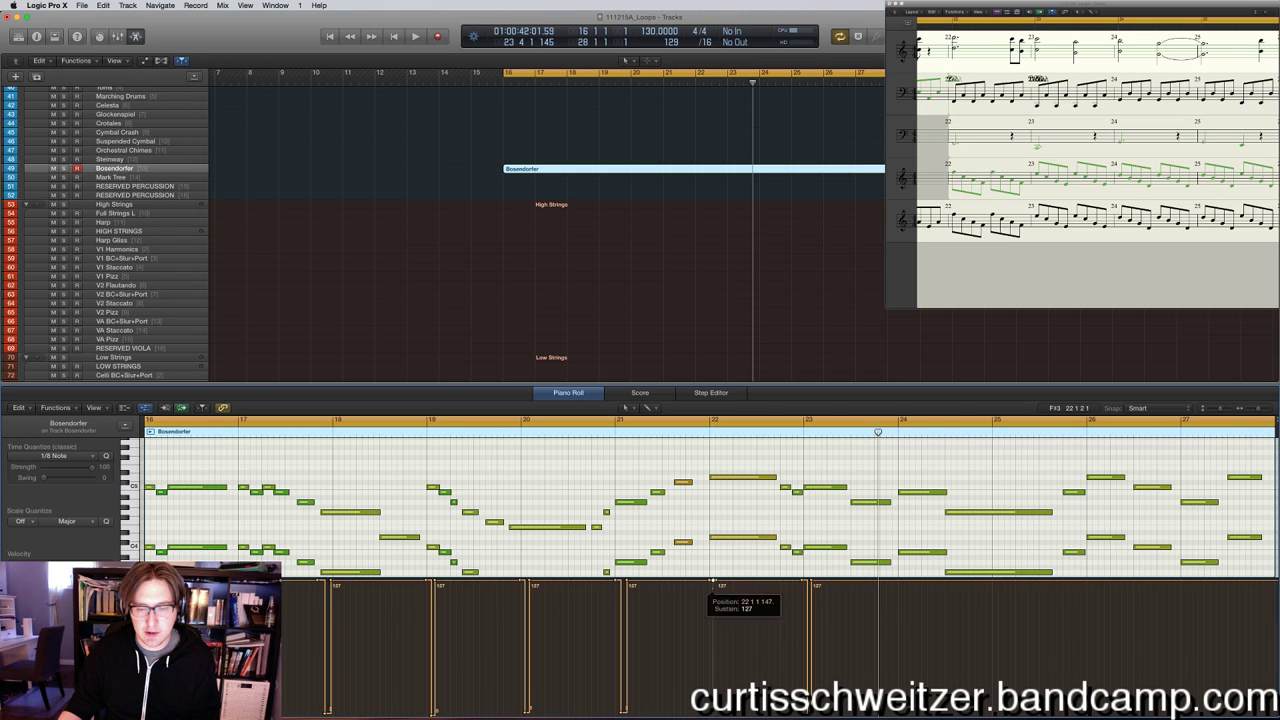
Continue the sustain pedal lifts from 127 at bars 24, 25, 26 and 27 of the Bosendorfer region.
left_click(903, 583)
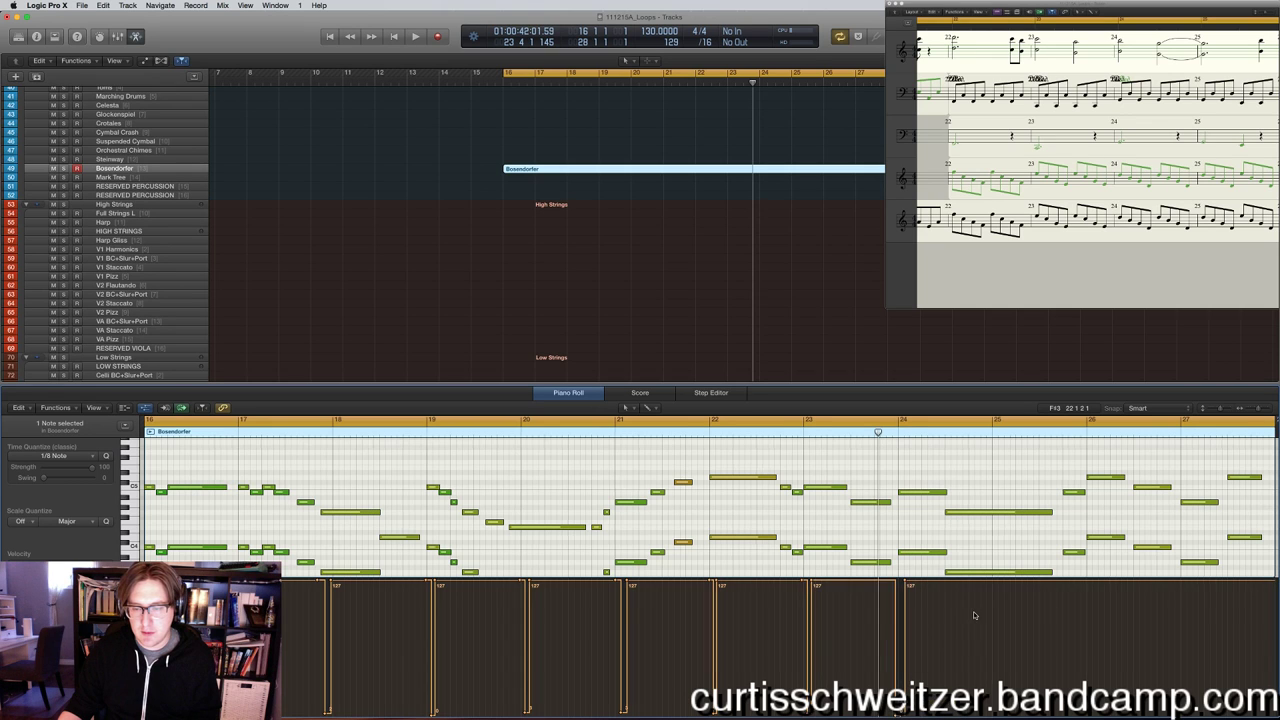
scroll(973, 611, "right", 2)
left_click(900, 585)
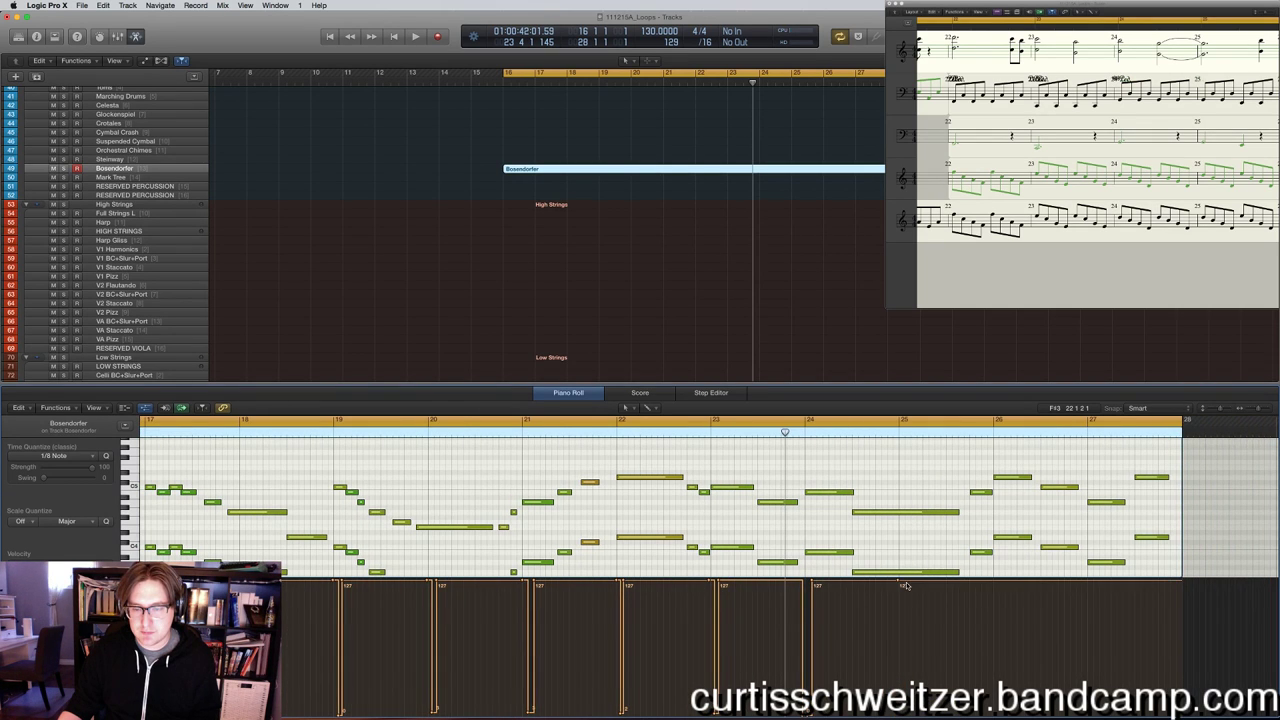
left_click(903, 584)
left_click_drag(904, 583, 903, 712)
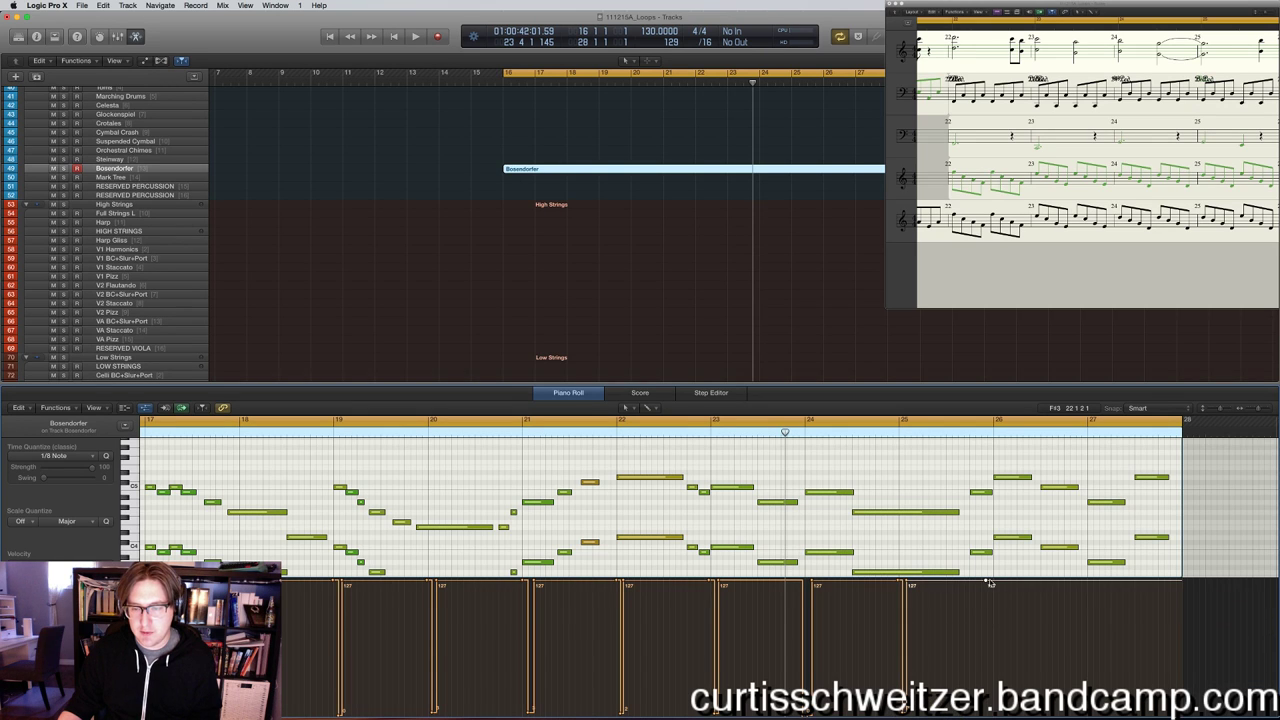
left_click_drag(990, 583, 989, 711)
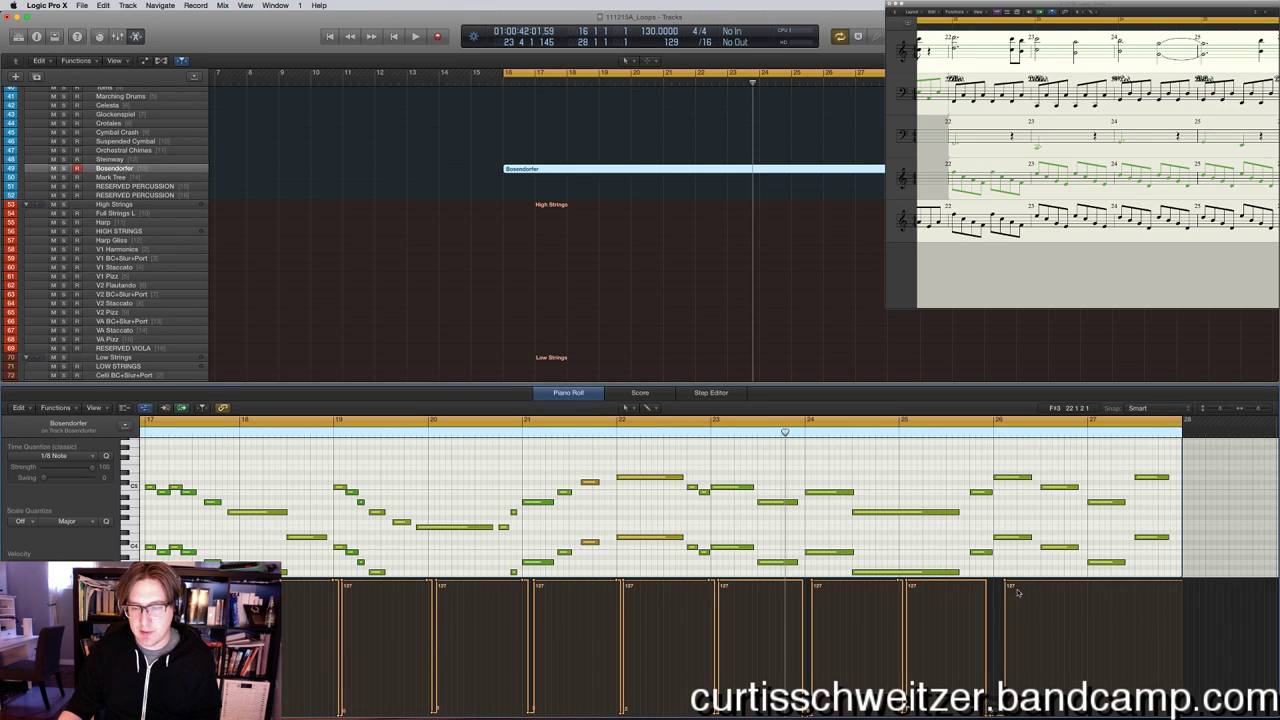
left_click_drag(1012, 585, 999, 585)
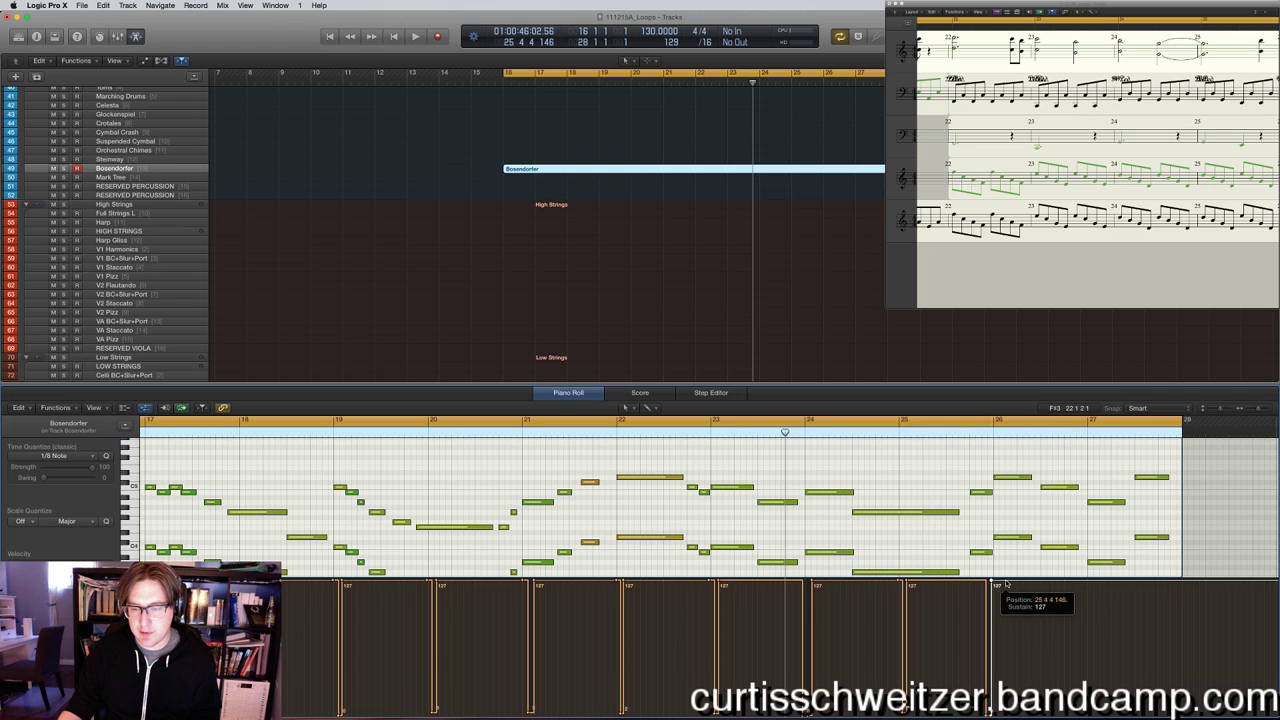
left_click(1090, 583)
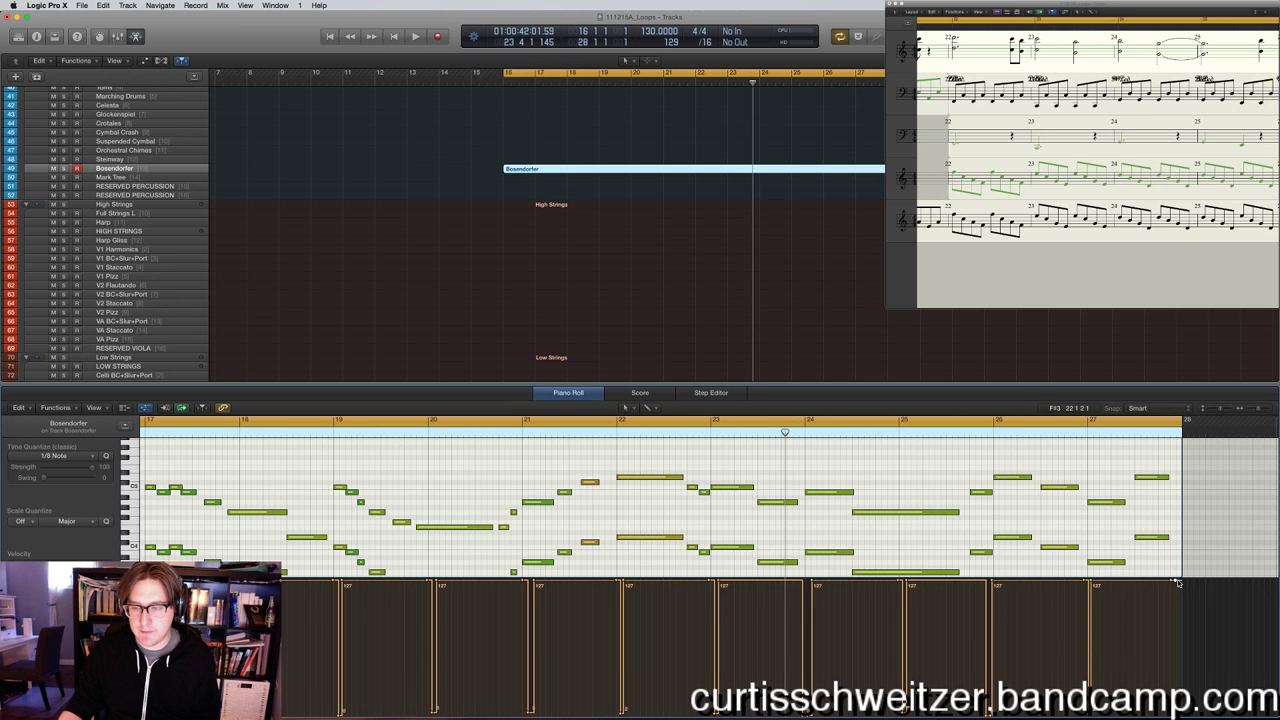
Play the loop from bar 16 with the pedalling, select the Harp Gliss track and close the Piano Roll.
key("space")
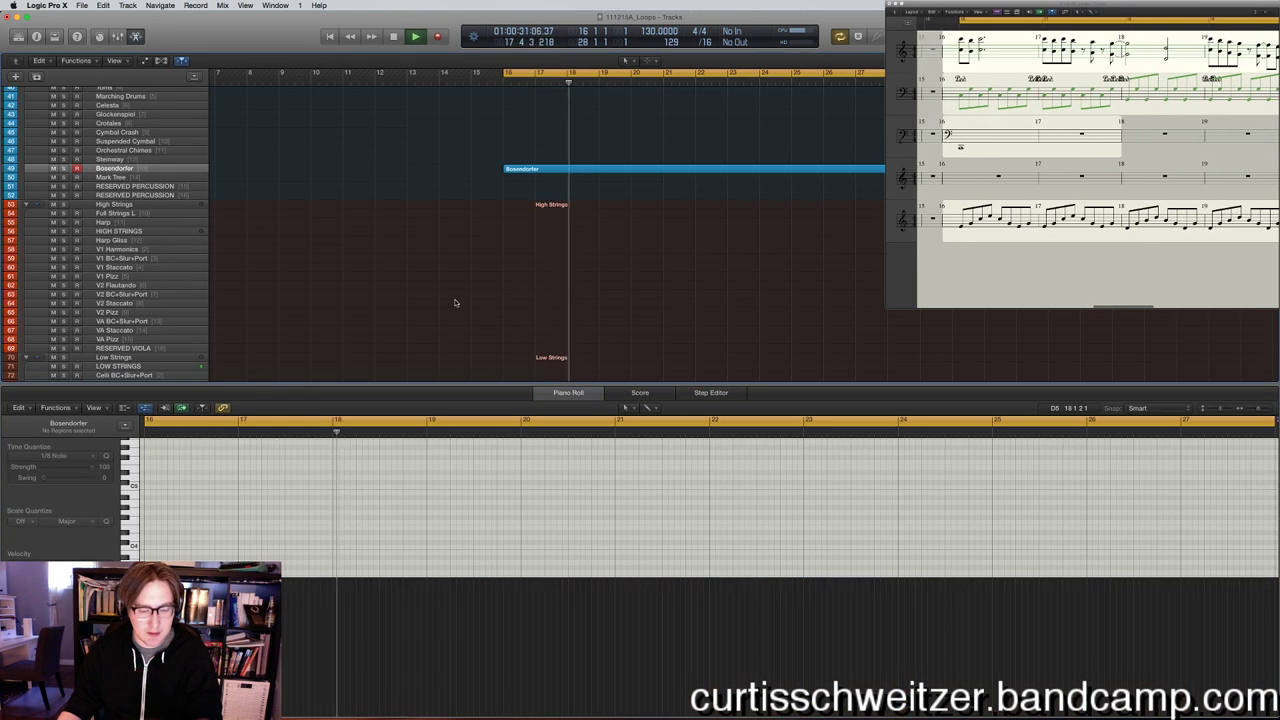
left_click(454, 303)
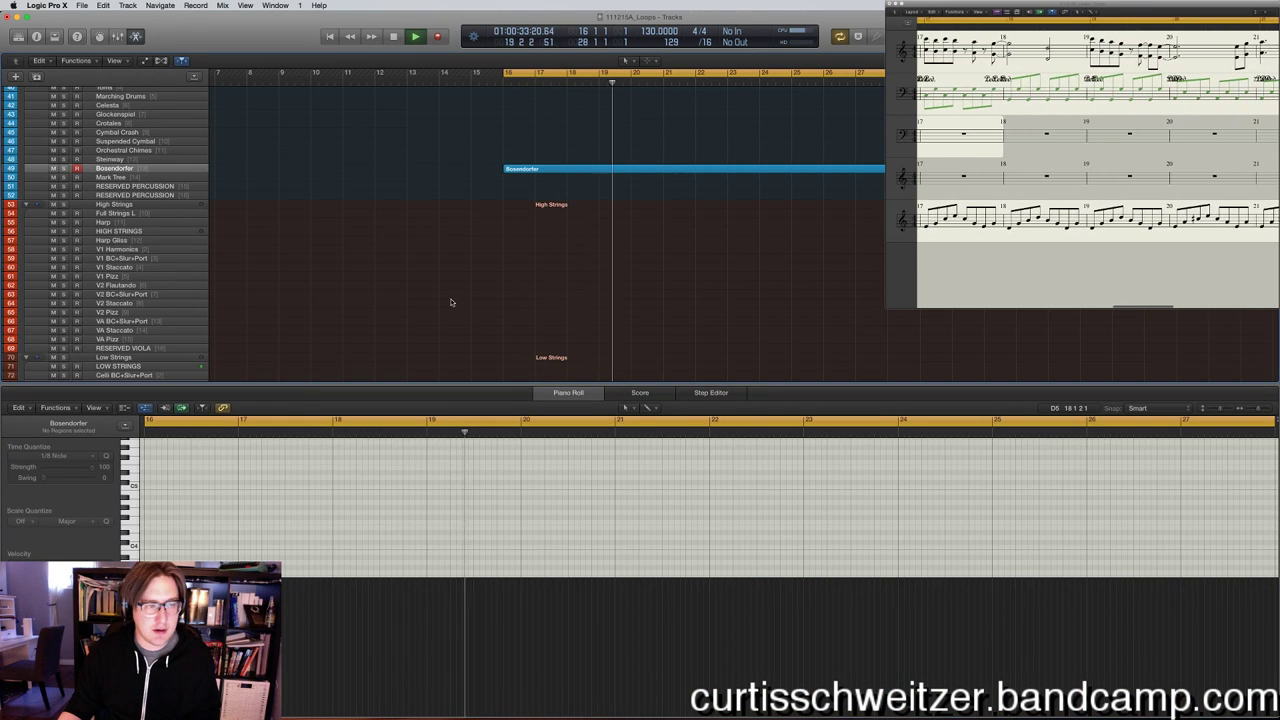
left_click(147, 242)
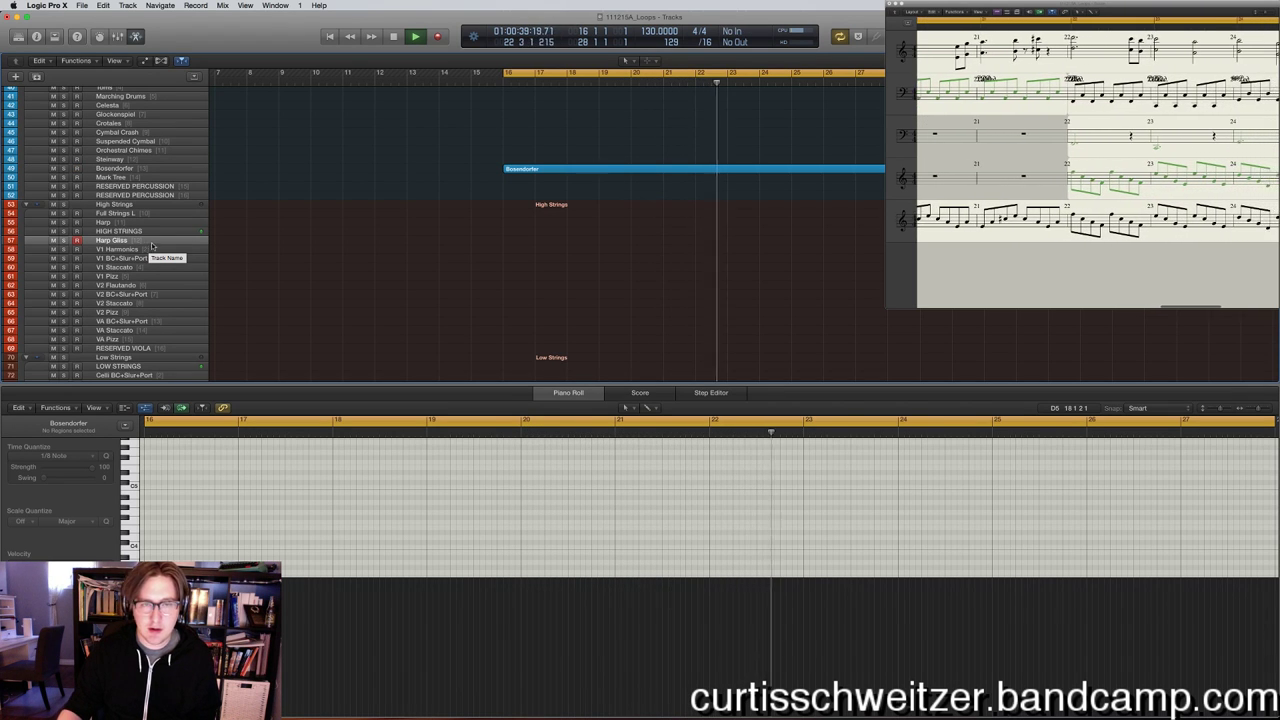
key("e")
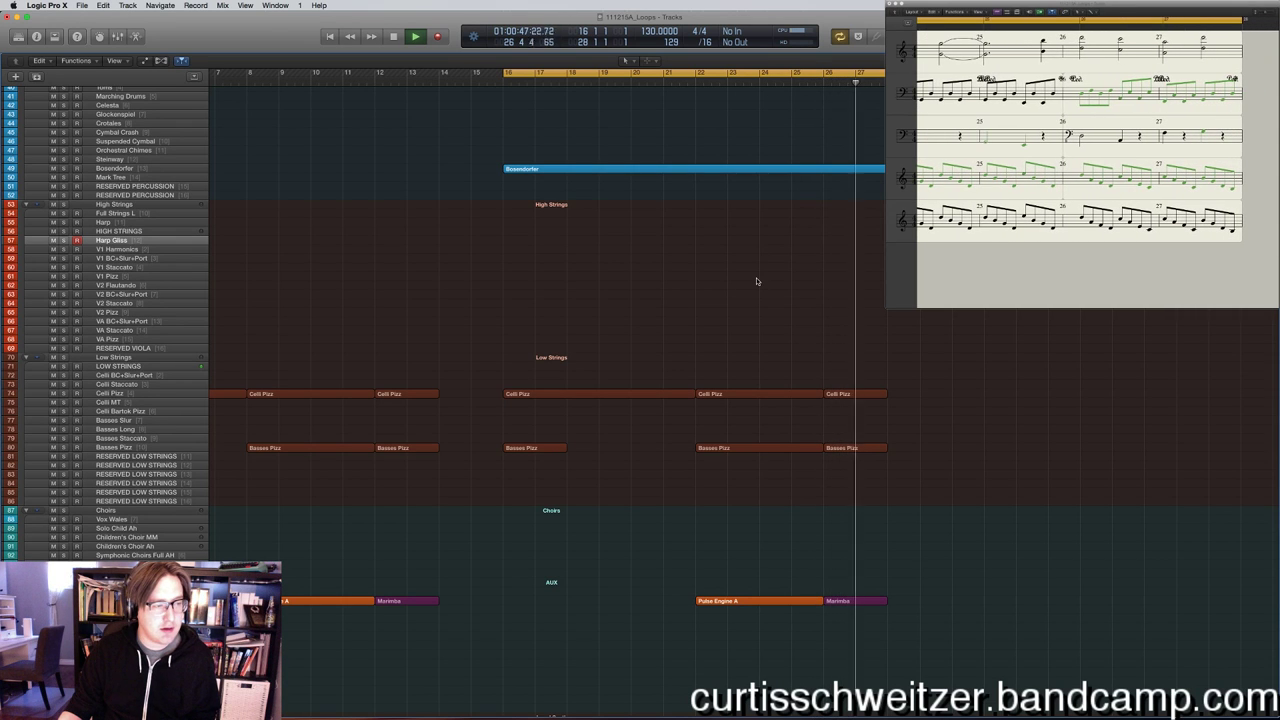
Copy the Bosendorfer region onto the Celesta track at its original position at bar 16.
left_click(648, 170)
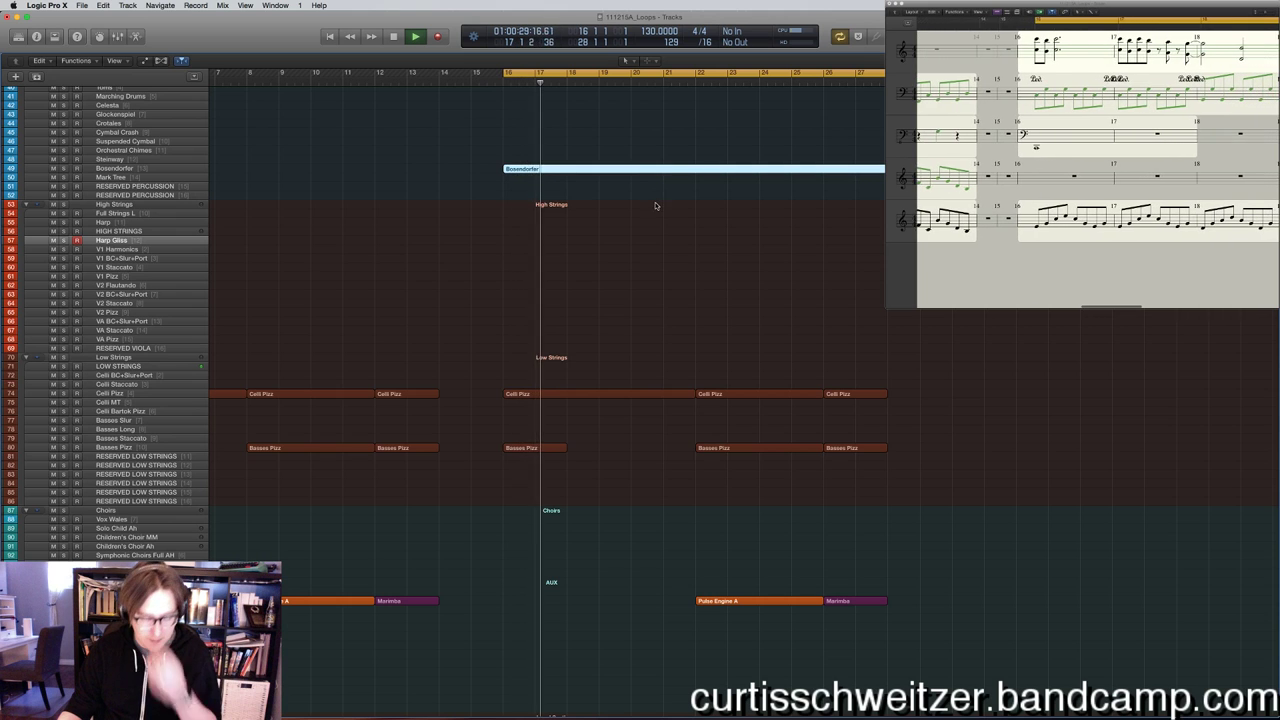
scroll(660, 206, "up", 6)
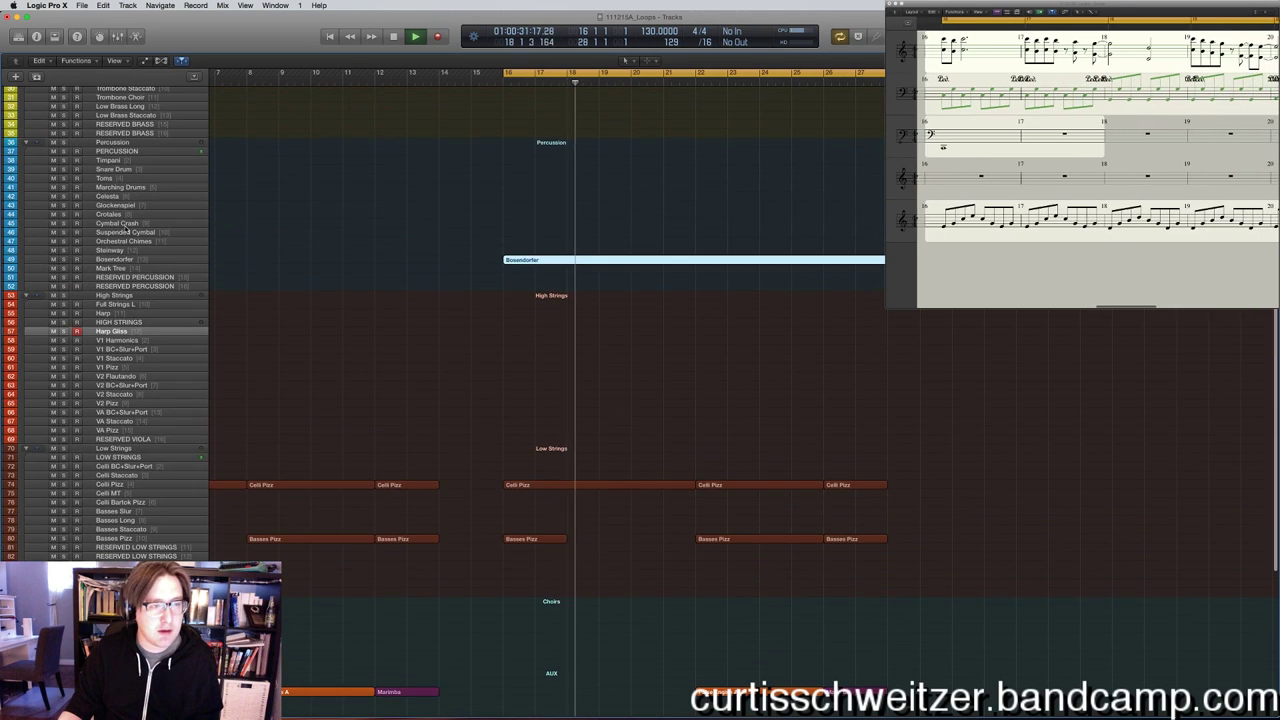
left_click(113, 197)
left_click(103, 5)
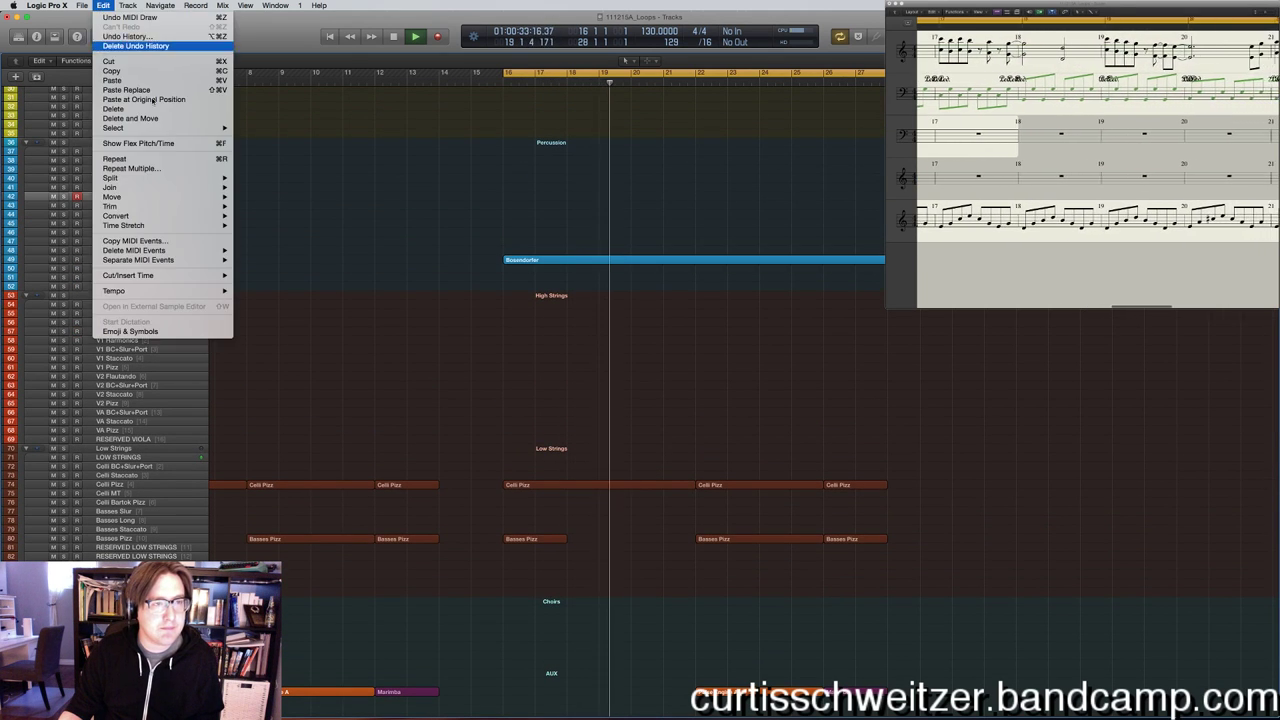
left_click(150, 99)
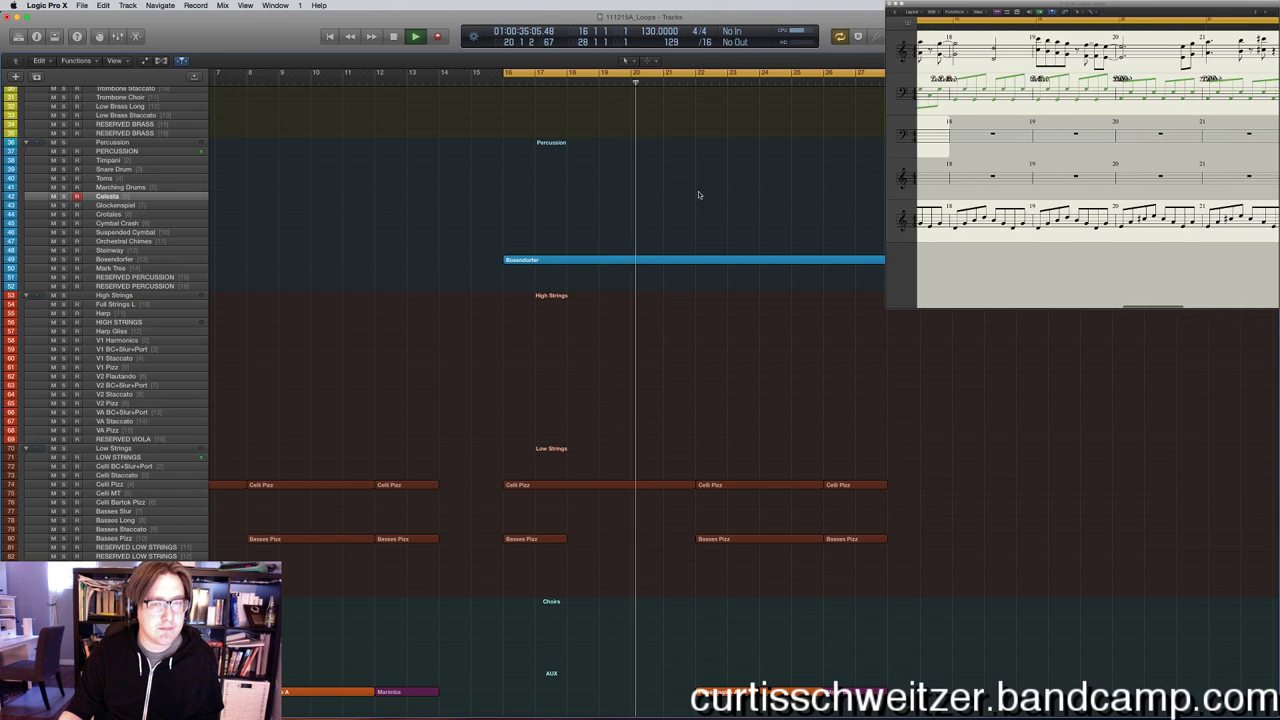
left_click(674, 303)
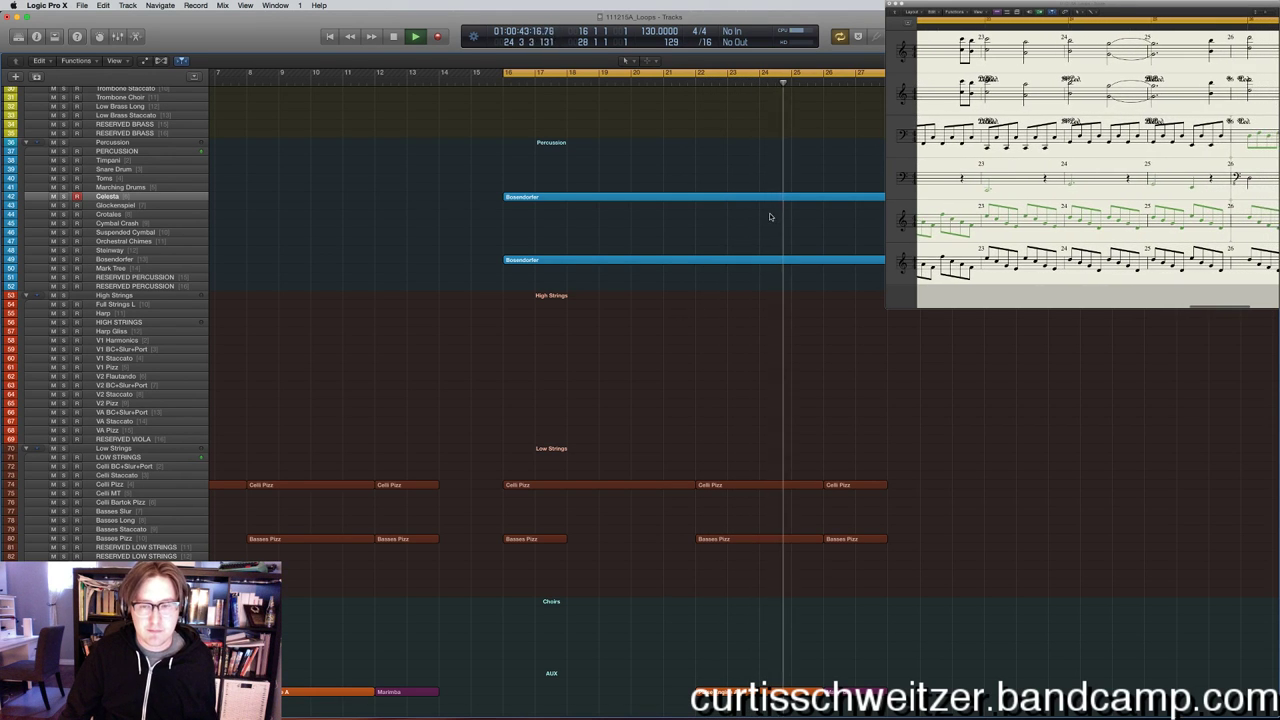
Stop playback, turn off cycling and place the playhead at bar 30 in the empty space after the regions.
scroll(765, 217, "down", 10)
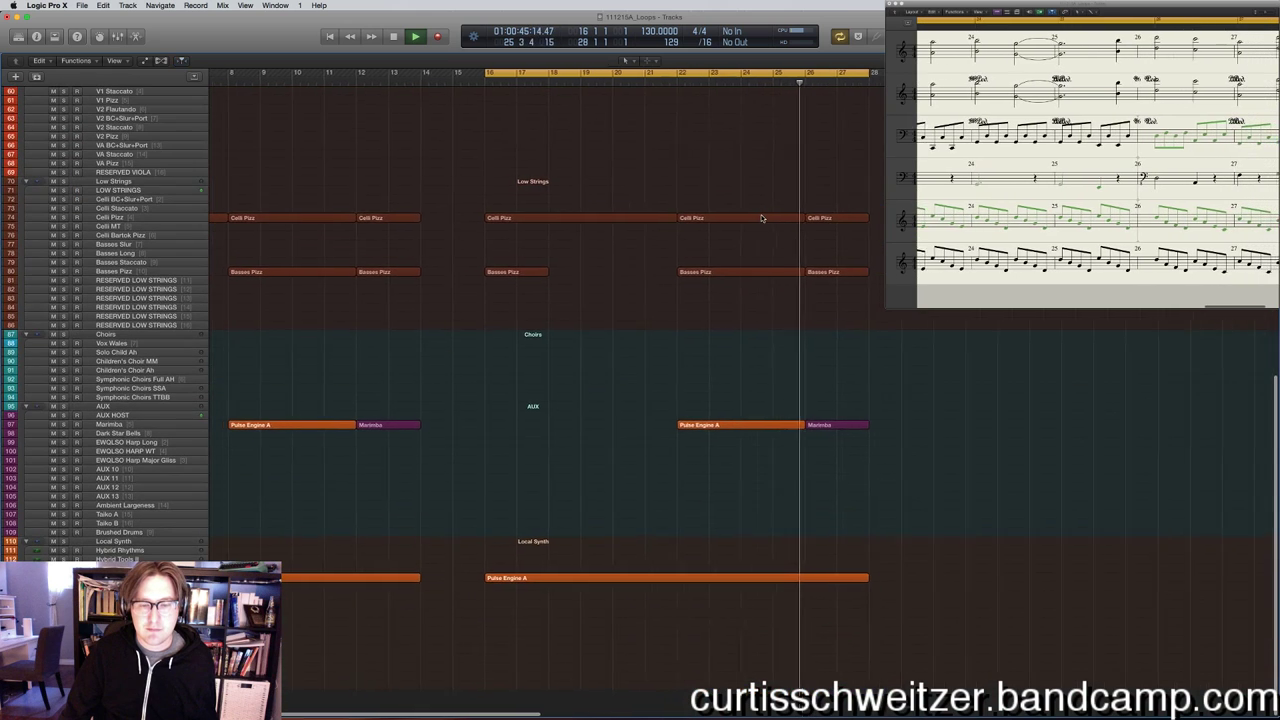
scroll(761, 218, "up", 8)
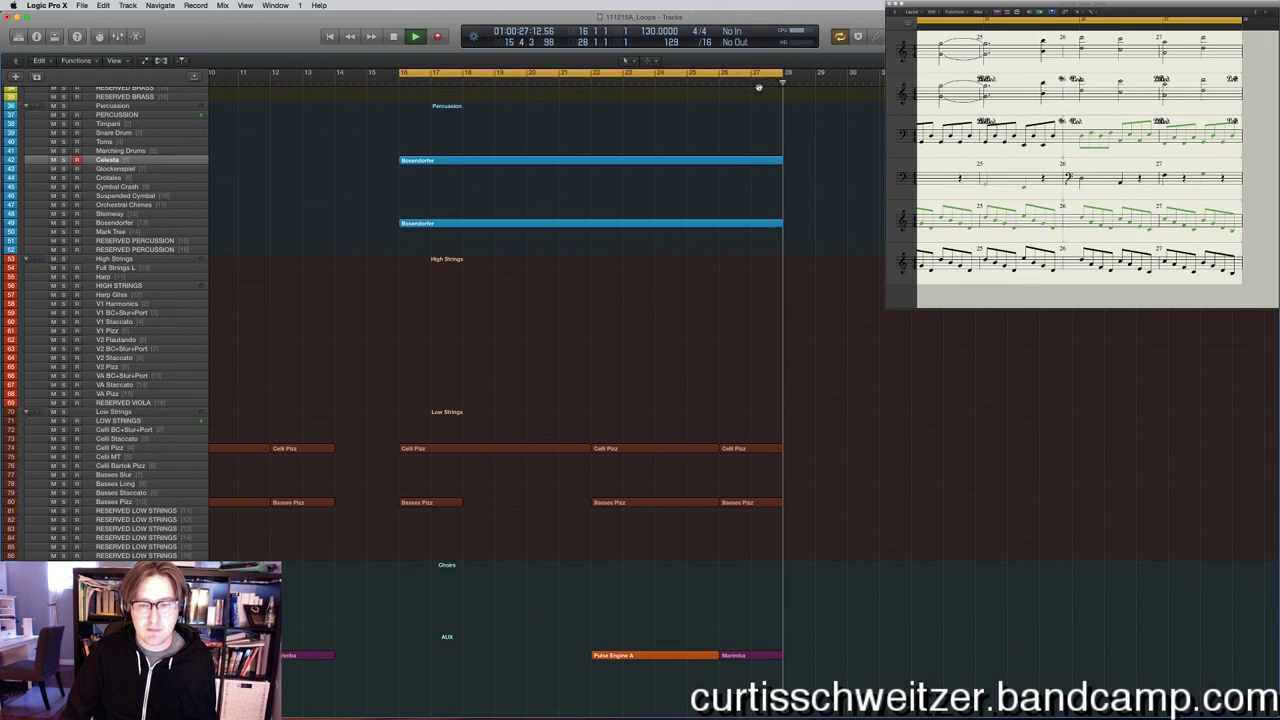
key("space")
key("c")
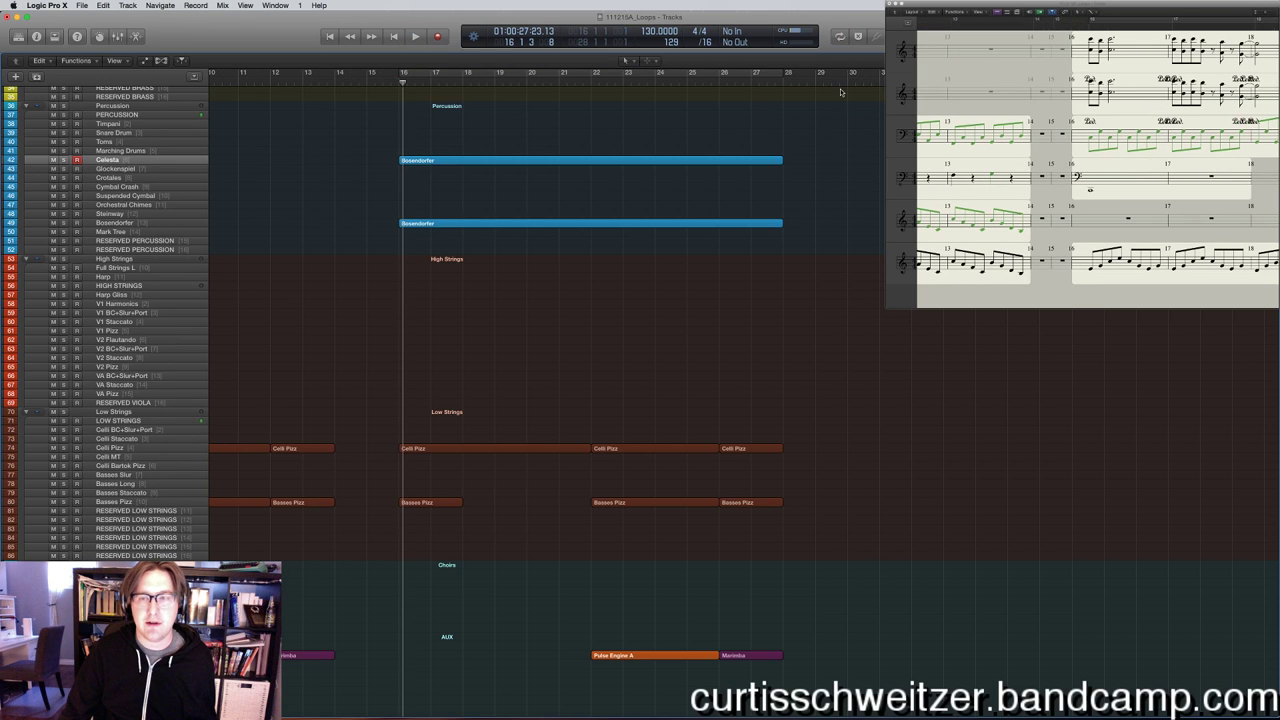
left_click_drag(840, 82, 879, 82)
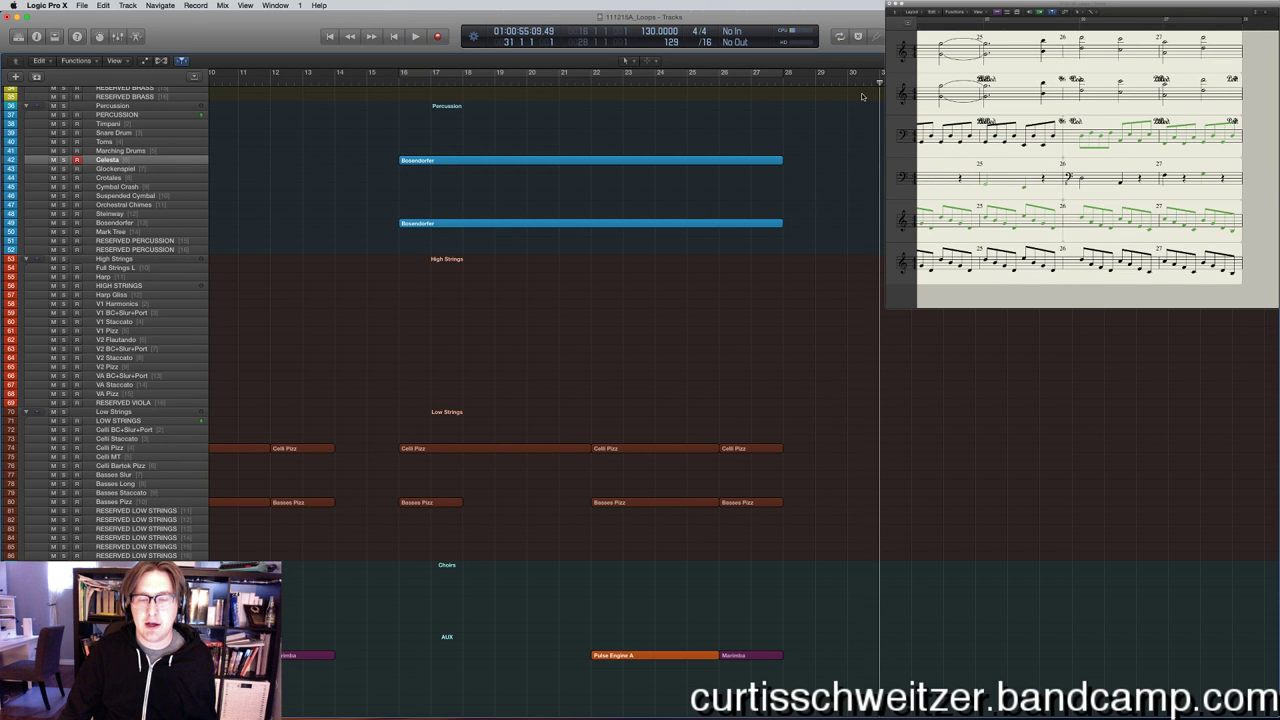
scroll(827, 155, "down", 3)
scroll(828, 152, "up", 7)
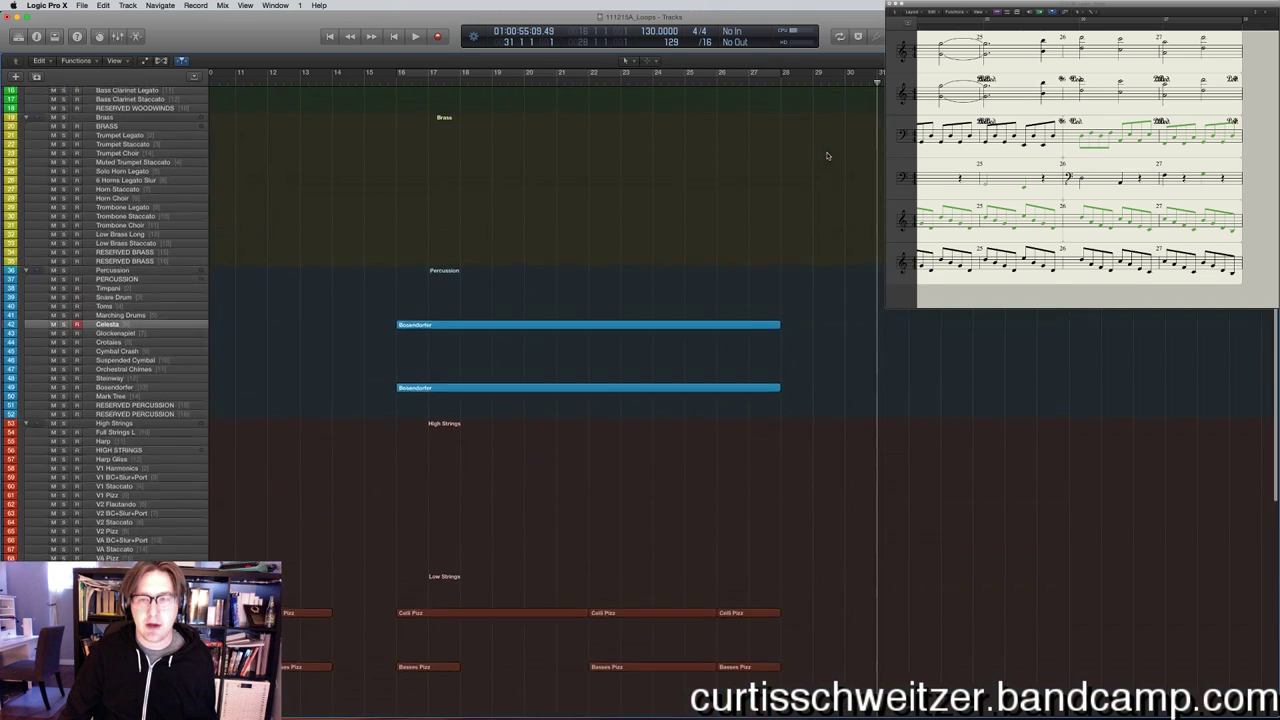
key("comma")
scroll(842, 396, "down", 10)
scroll(842, 396, "right", 5)
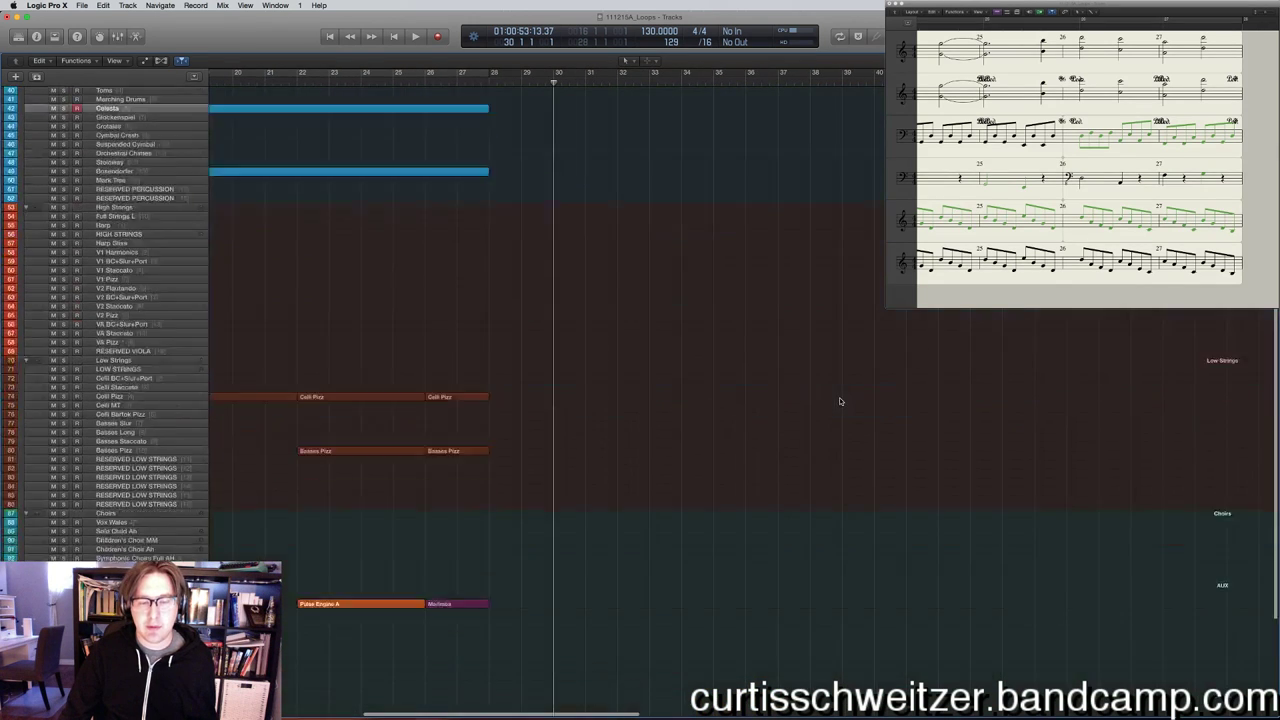
Try to record a new eighth-note pattern on the Pulse Engine A track from bar 30, discarding the takes.
left_click(384, 579)
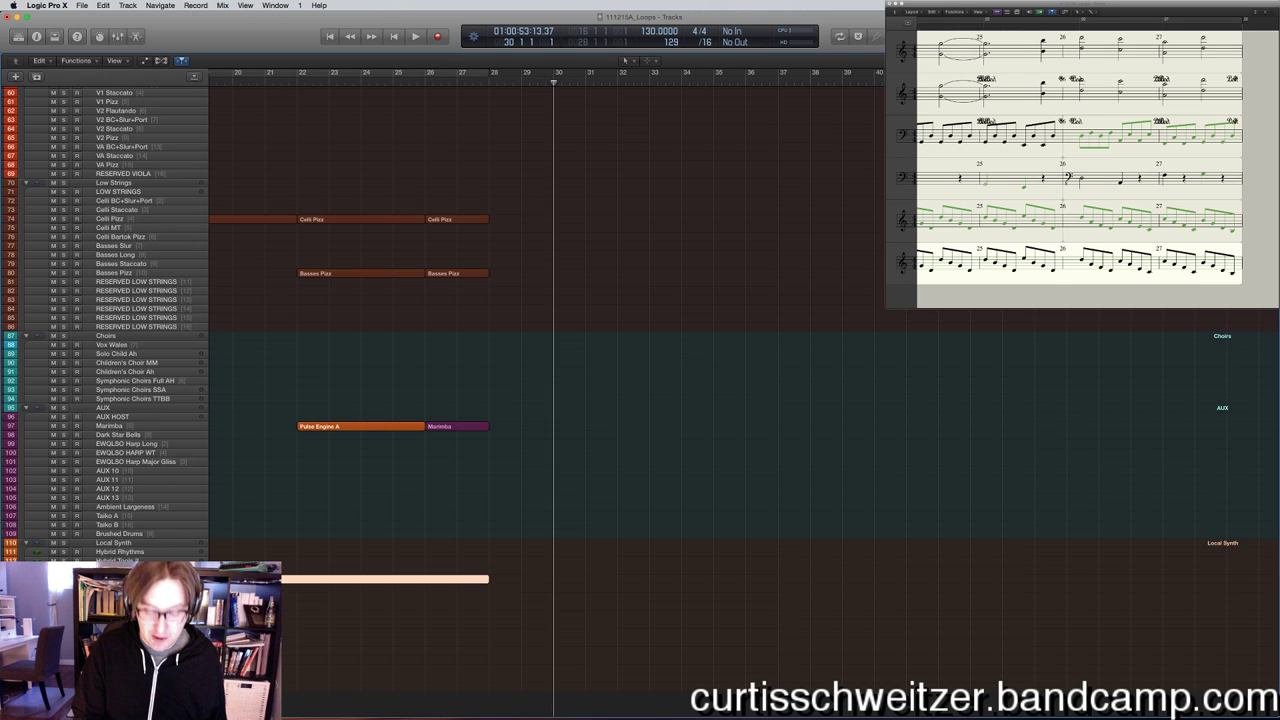
key("r")
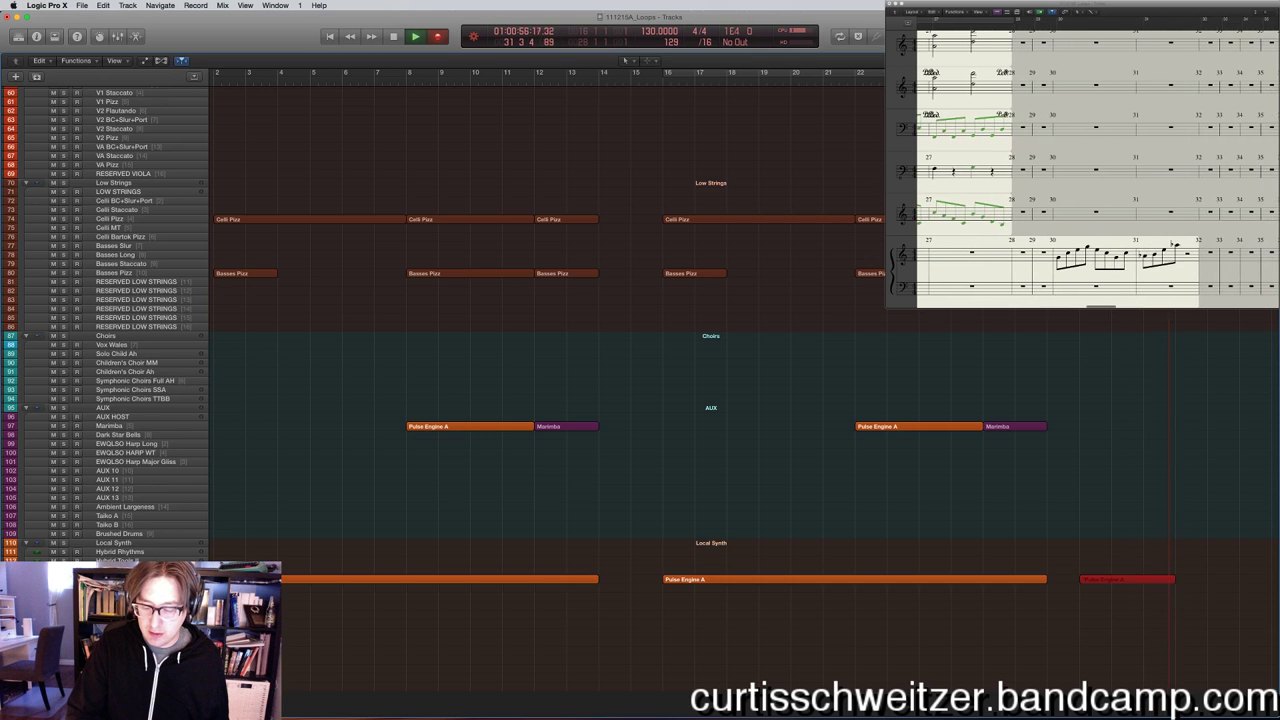
key("space")
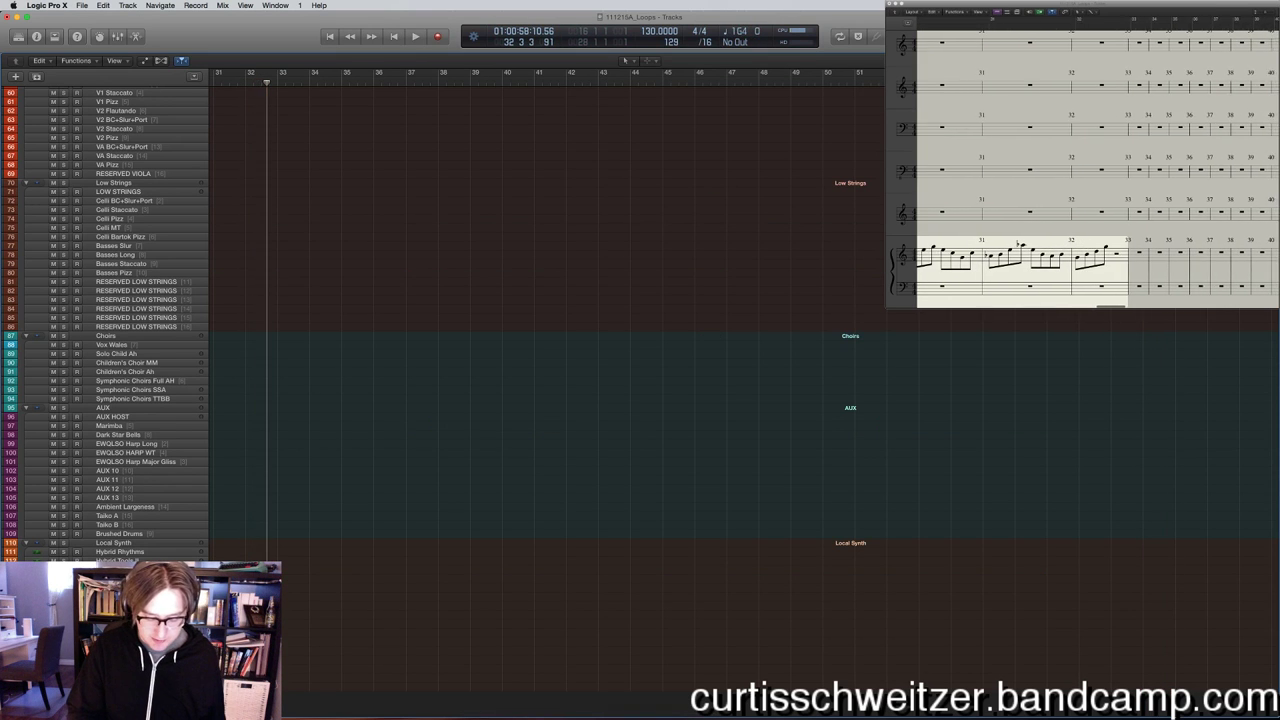
key("super+z")
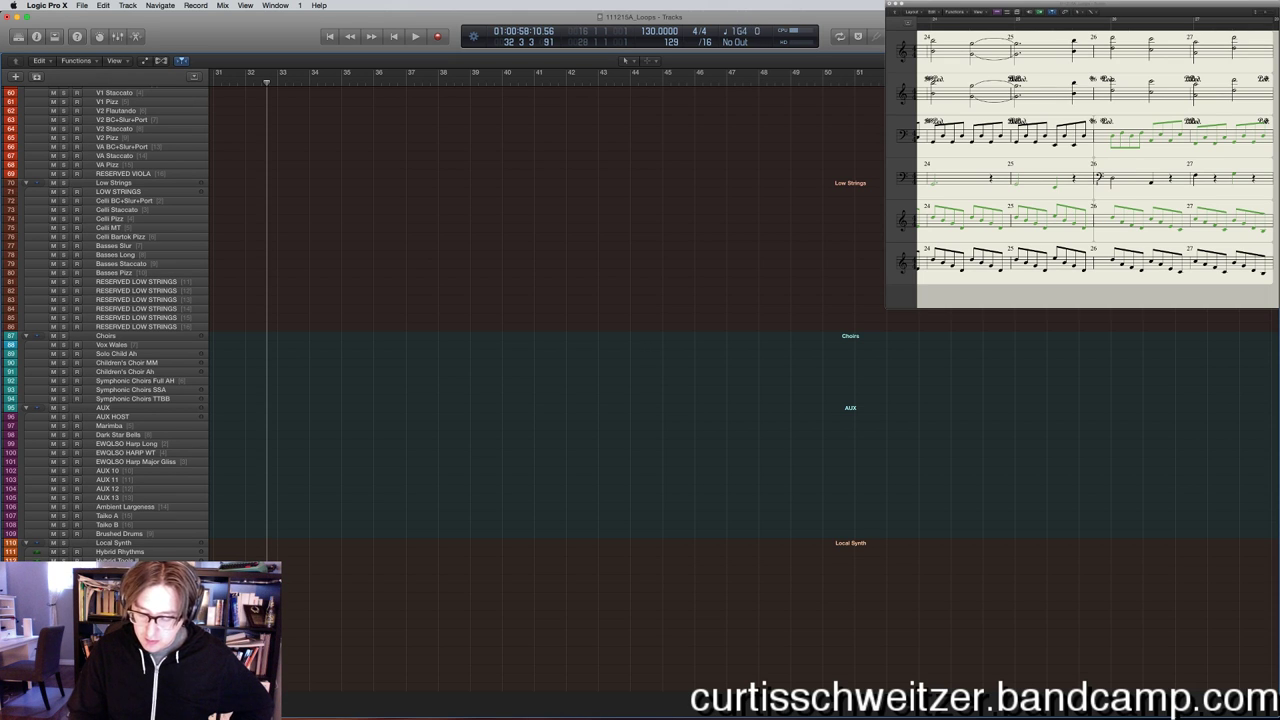
key("space")
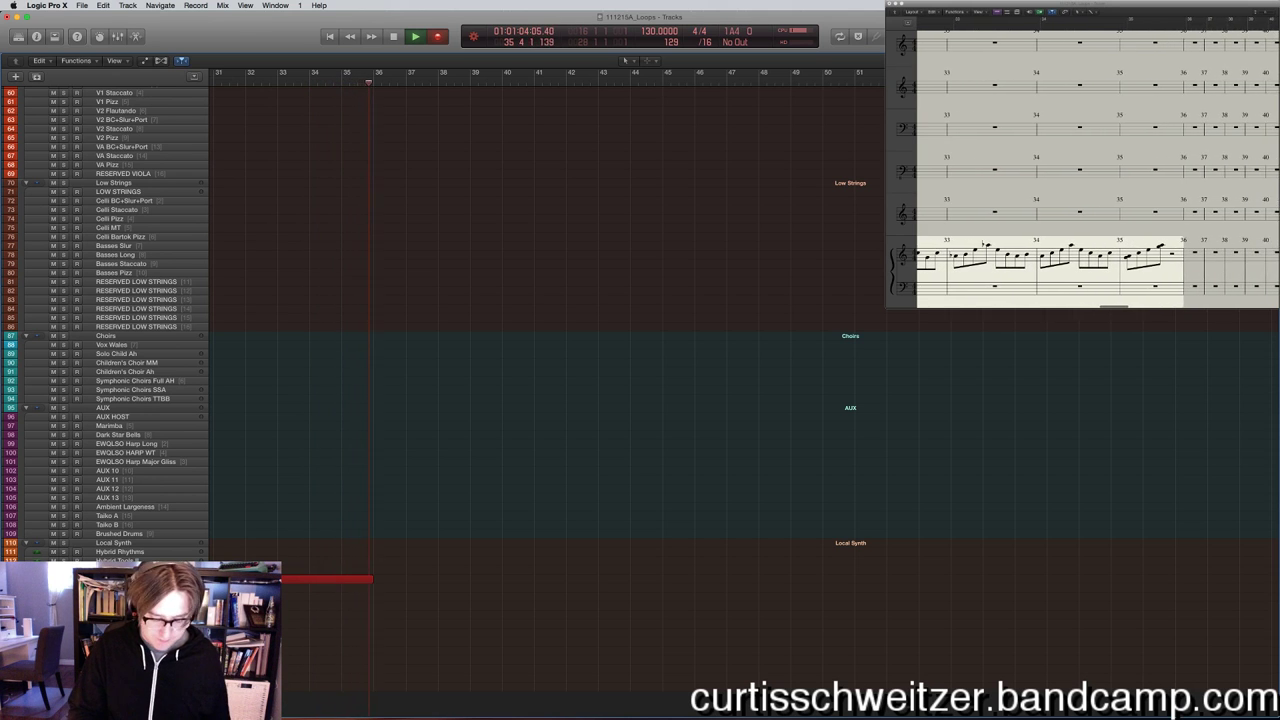
key("space")
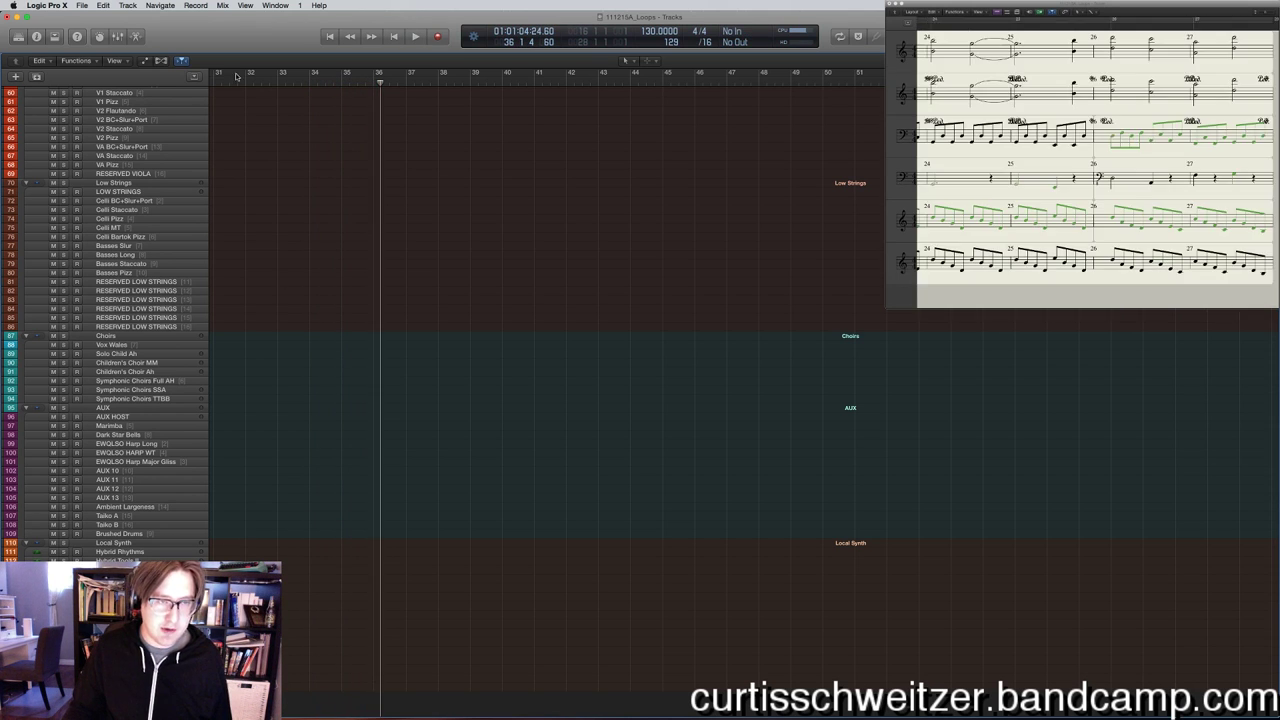
Record a new eighth-note pattern on the Pulse Engine A track from bar 32 to bar 38.
left_click(255, 85)
key("r")
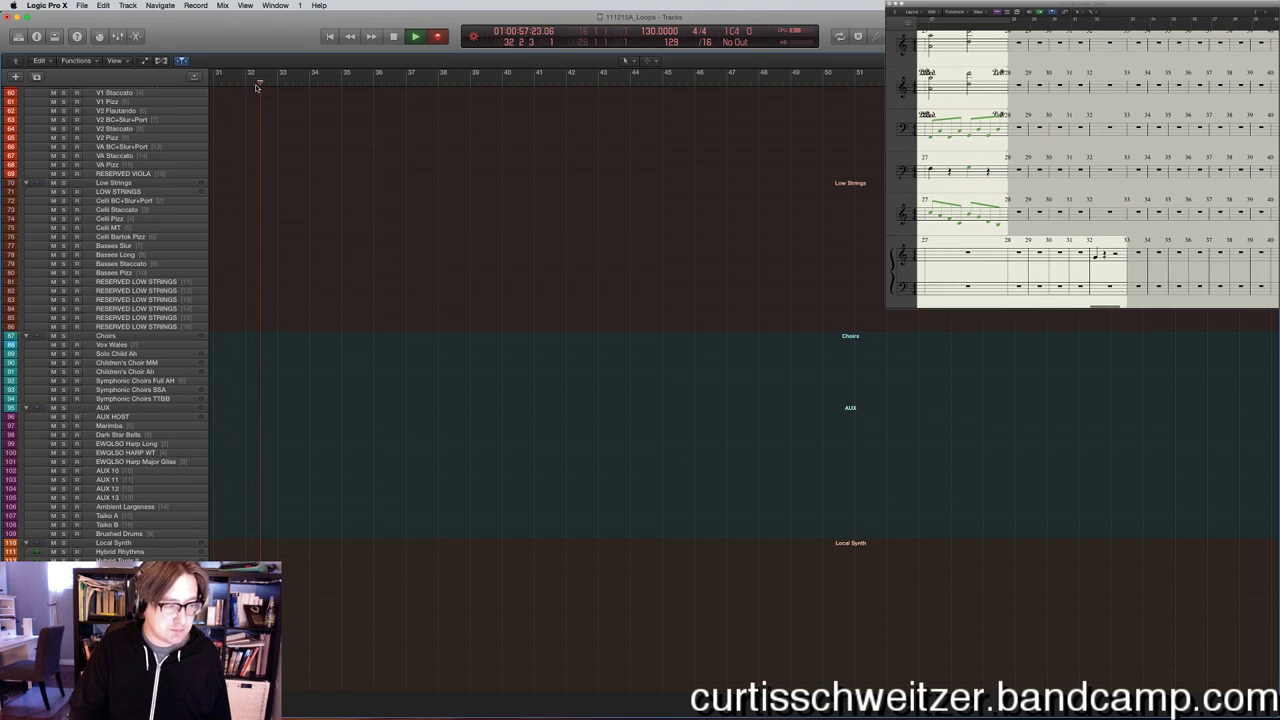
left_click(255, 88)
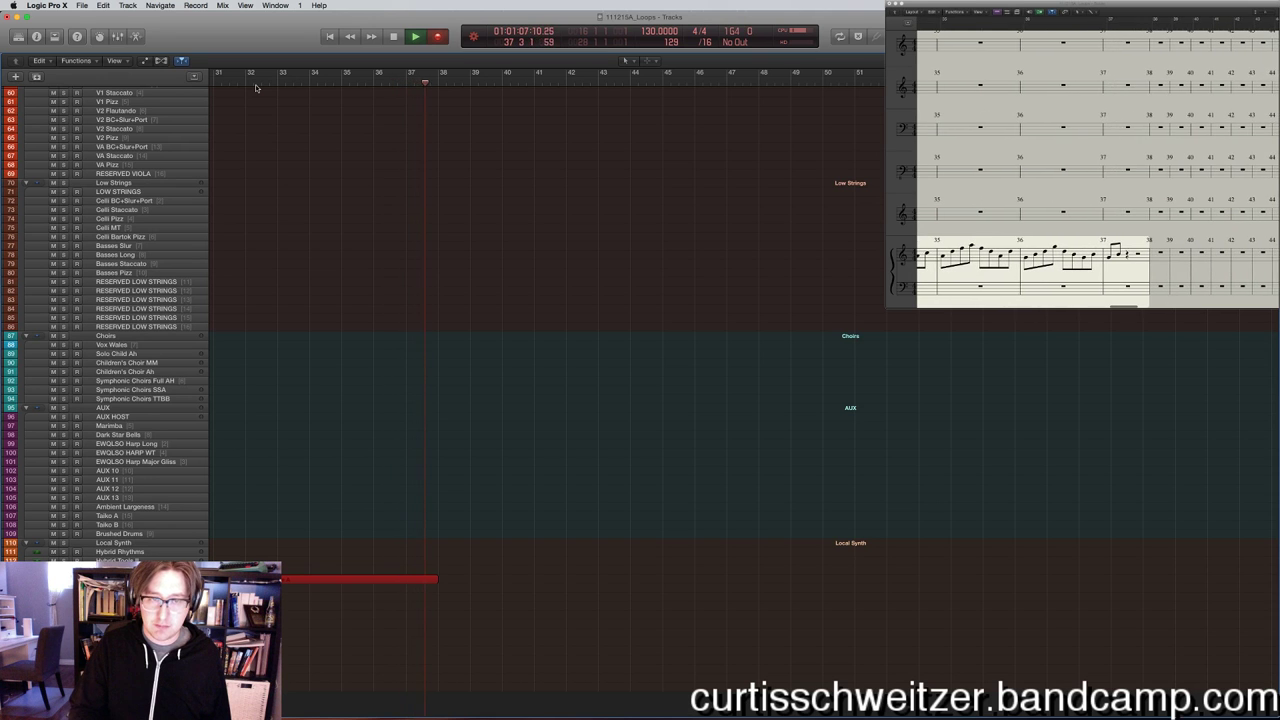
key("space")
Move the newly recorded Pulse Engine A region back to start at bar 30, without moving the track automation data.
scroll(351, 343, "left", 5)
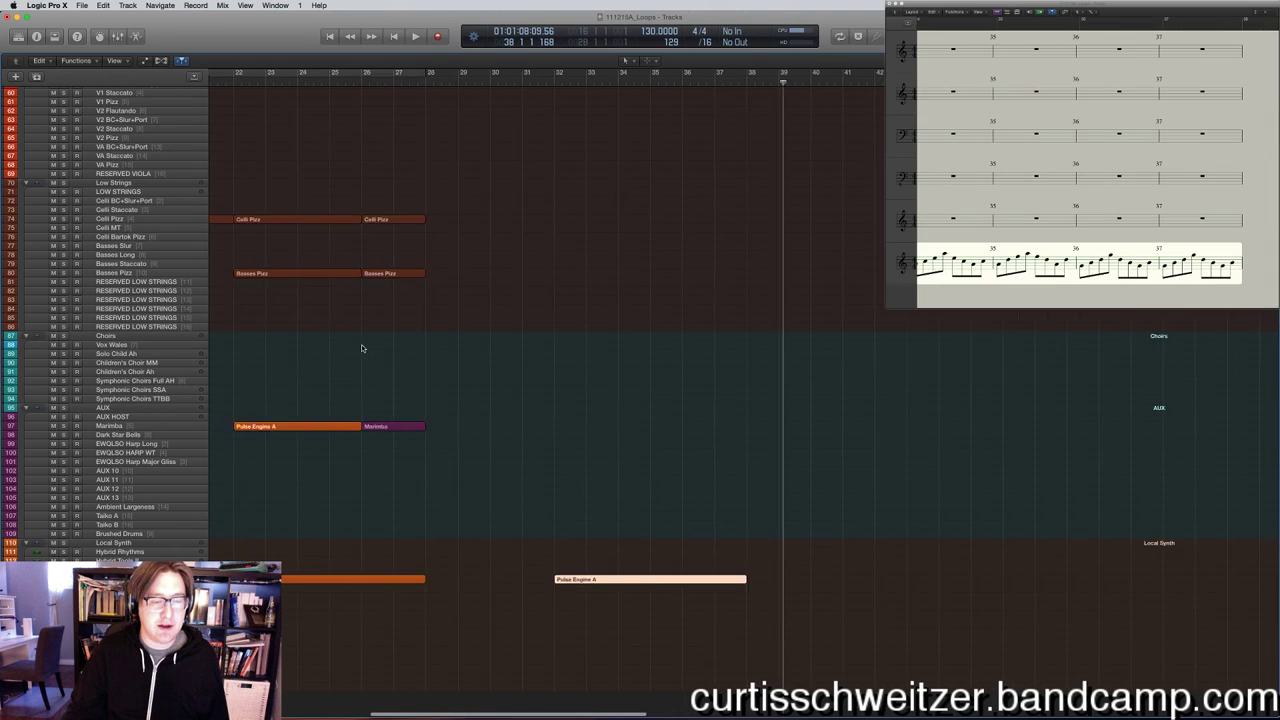
scroll(361, 344, "left", 2)
left_click(746, 574)
left_click_drag(703, 578, 663, 581)
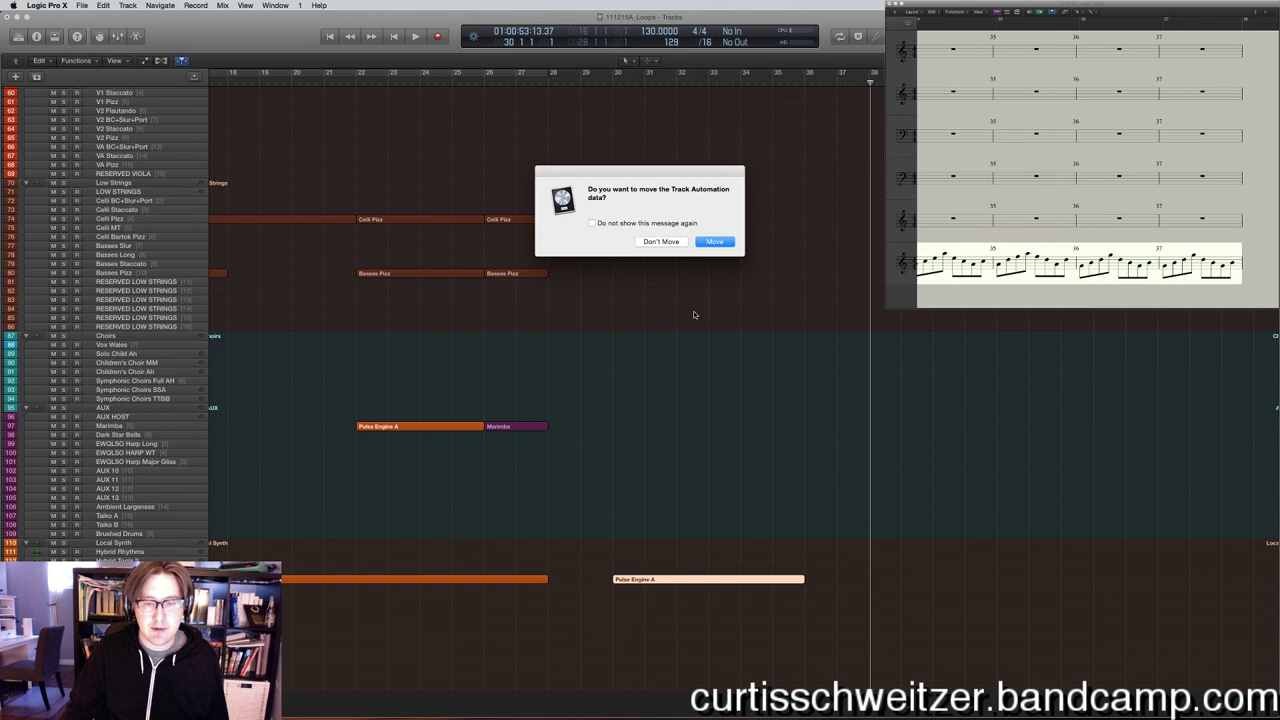
left_click(661, 242)
Show the modulation data of the bar 30 Pulse Engine A region in the Piano Roll and add a starting value of 71.
key("e")
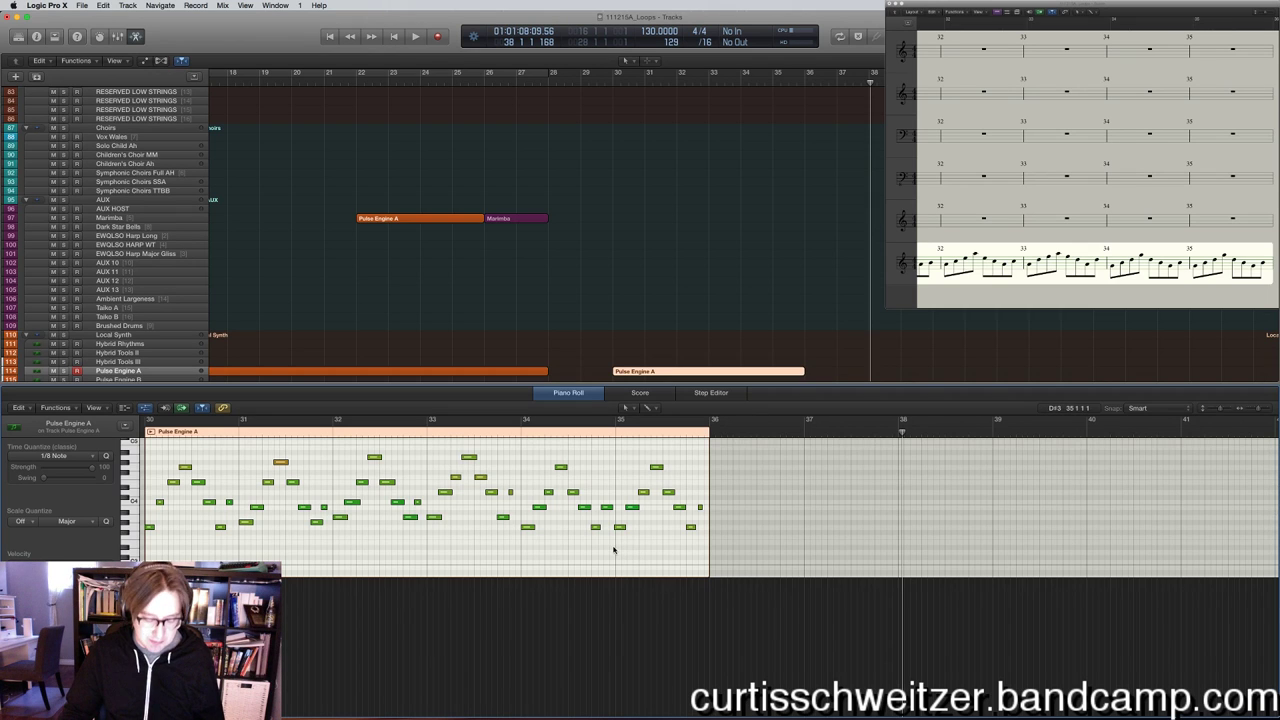
key("super+a")
left_click(56, 590)
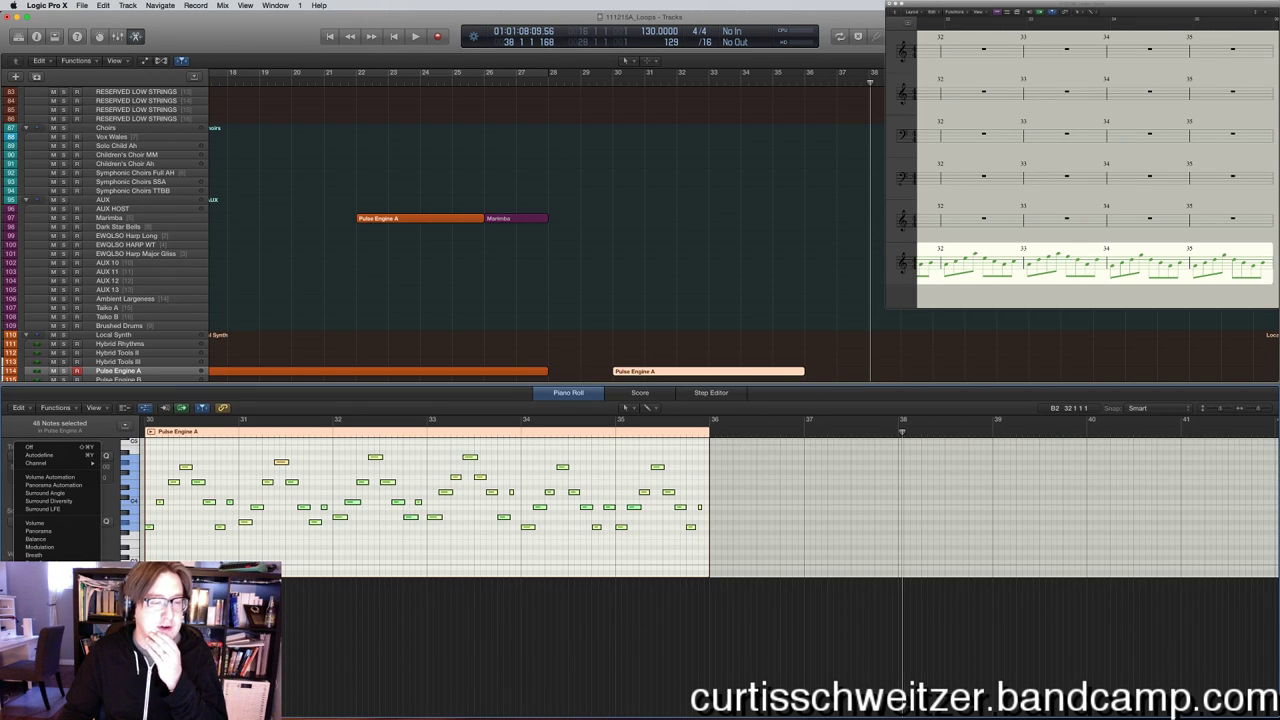
left_click(40, 547)
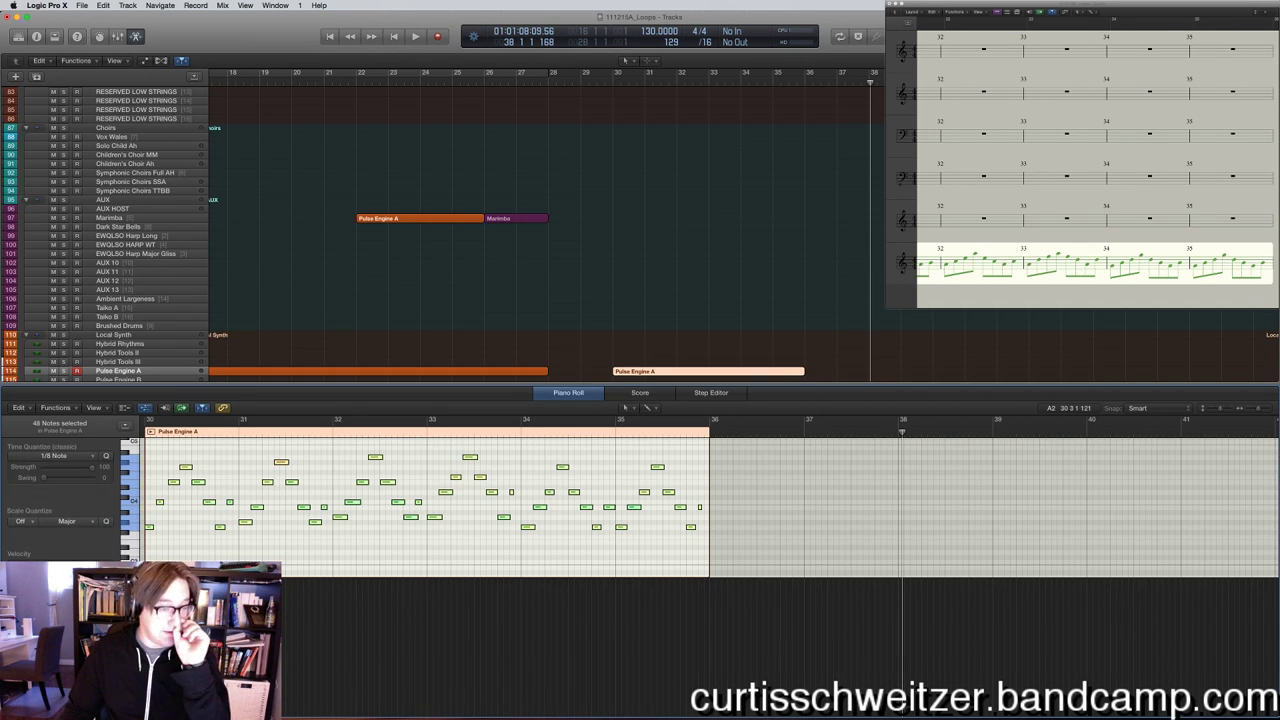
scroll(630, 500, "left", 4)
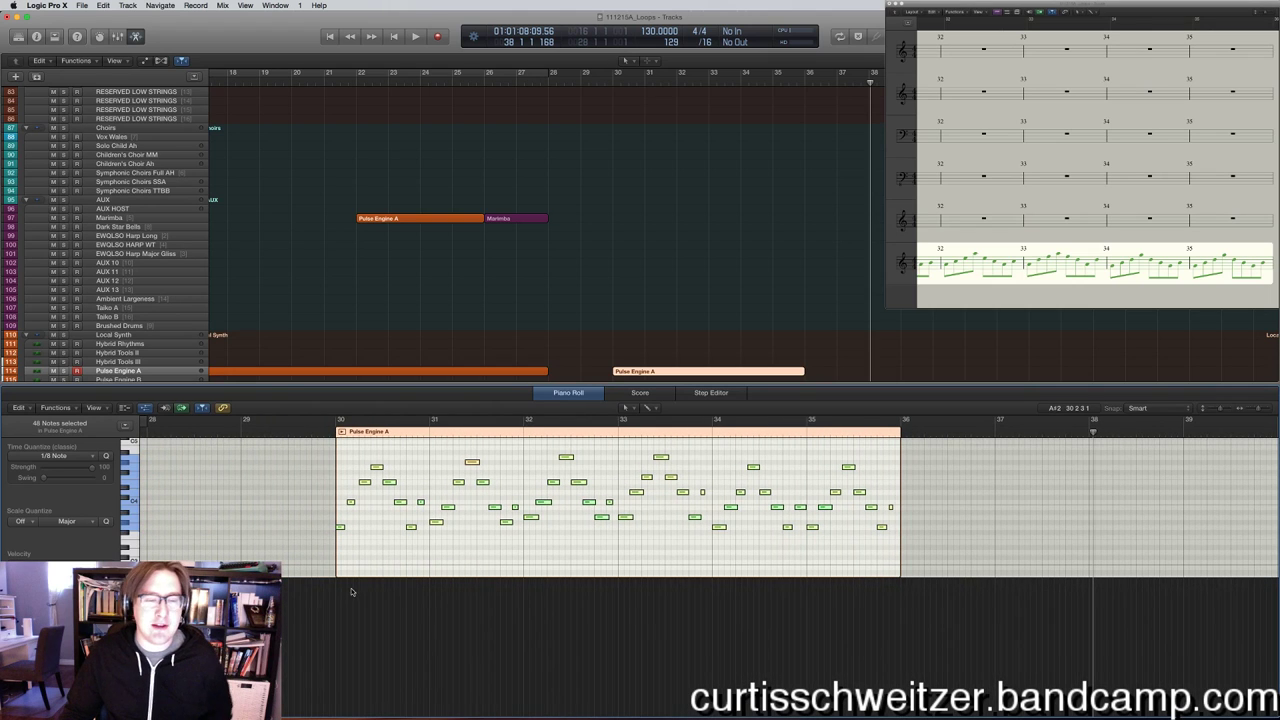
left_click_drag(337, 624, 337, 640)
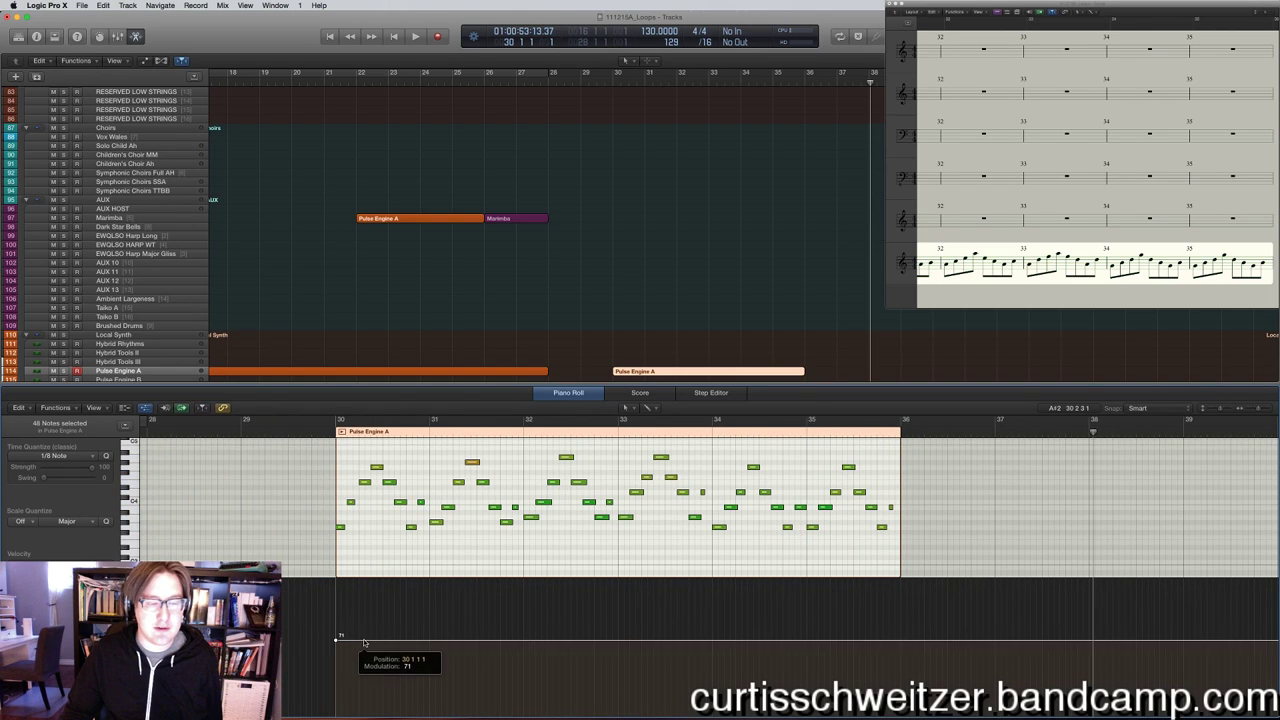
During playback, add two modulation points between bars 32 and 34 and raise the line between them to 92.
left_click(316, 425)
key("space")
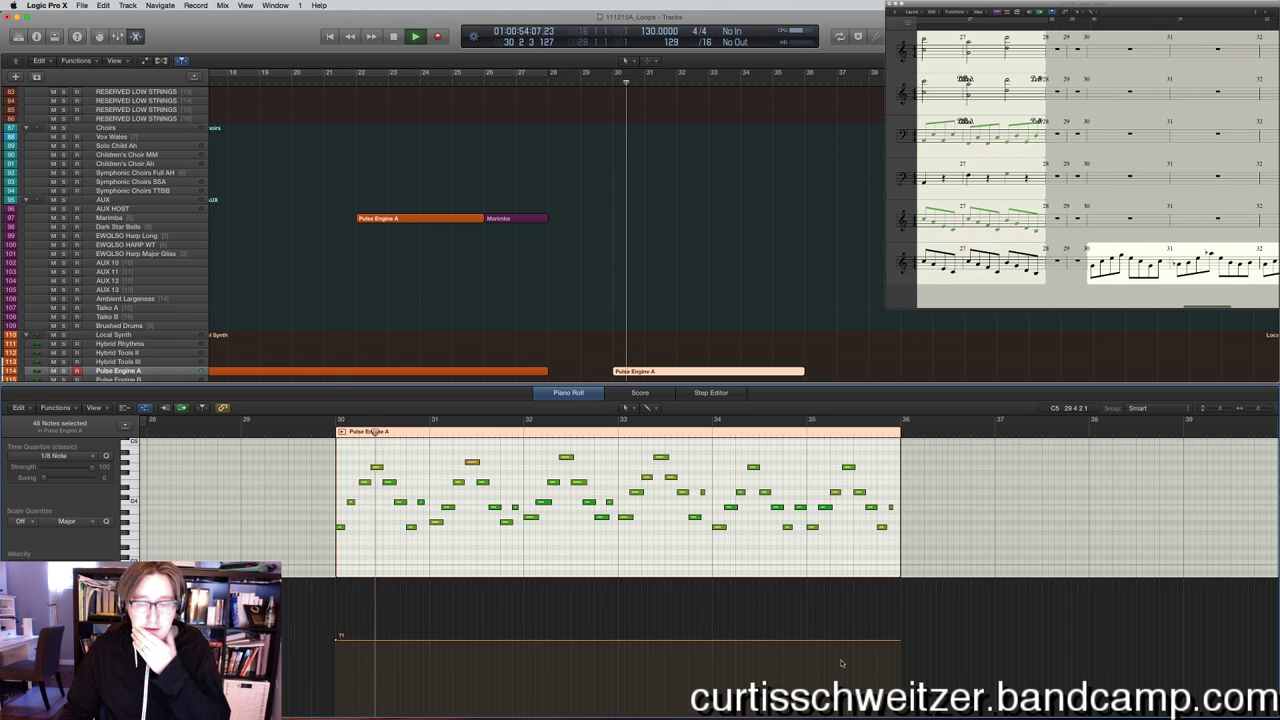
left_click(659, 640)
left_click(590, 640)
left_click_drag(638, 641, 631, 617)
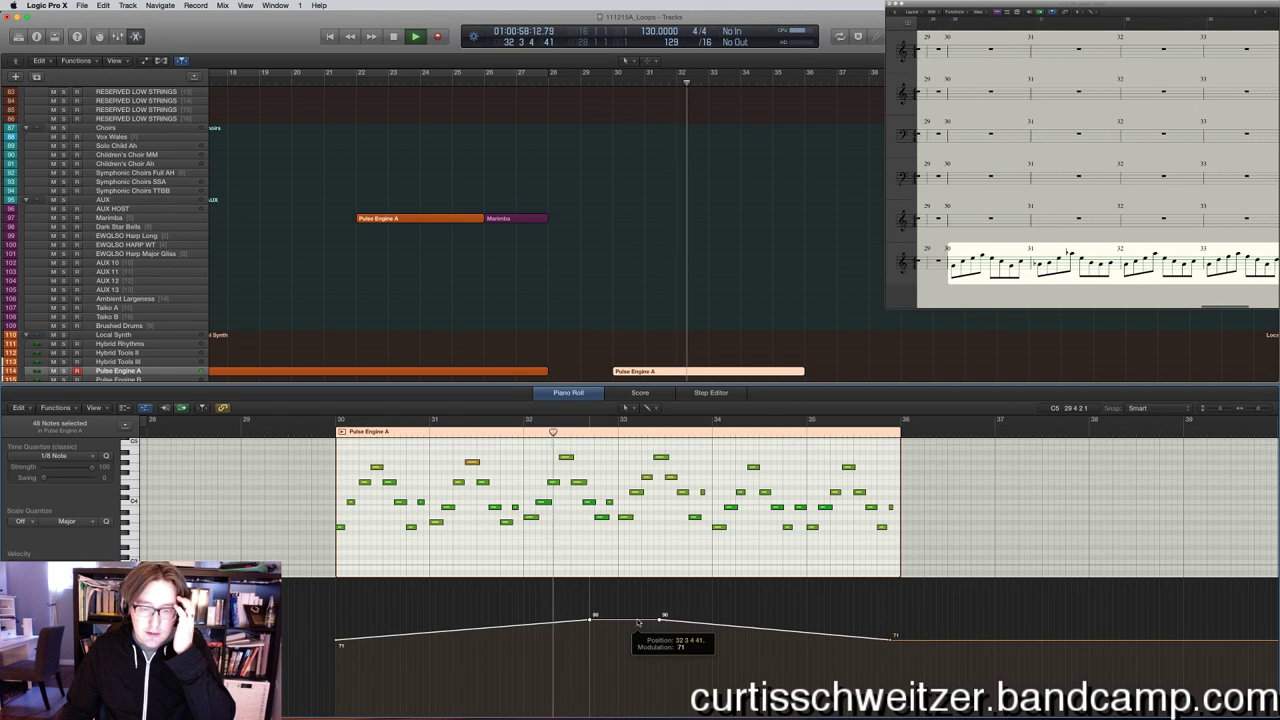
Stop playback and lower the modulation at both ends of the bar 30 Pulse Engine A region, with the end point at 34.
left_click(508, 372)
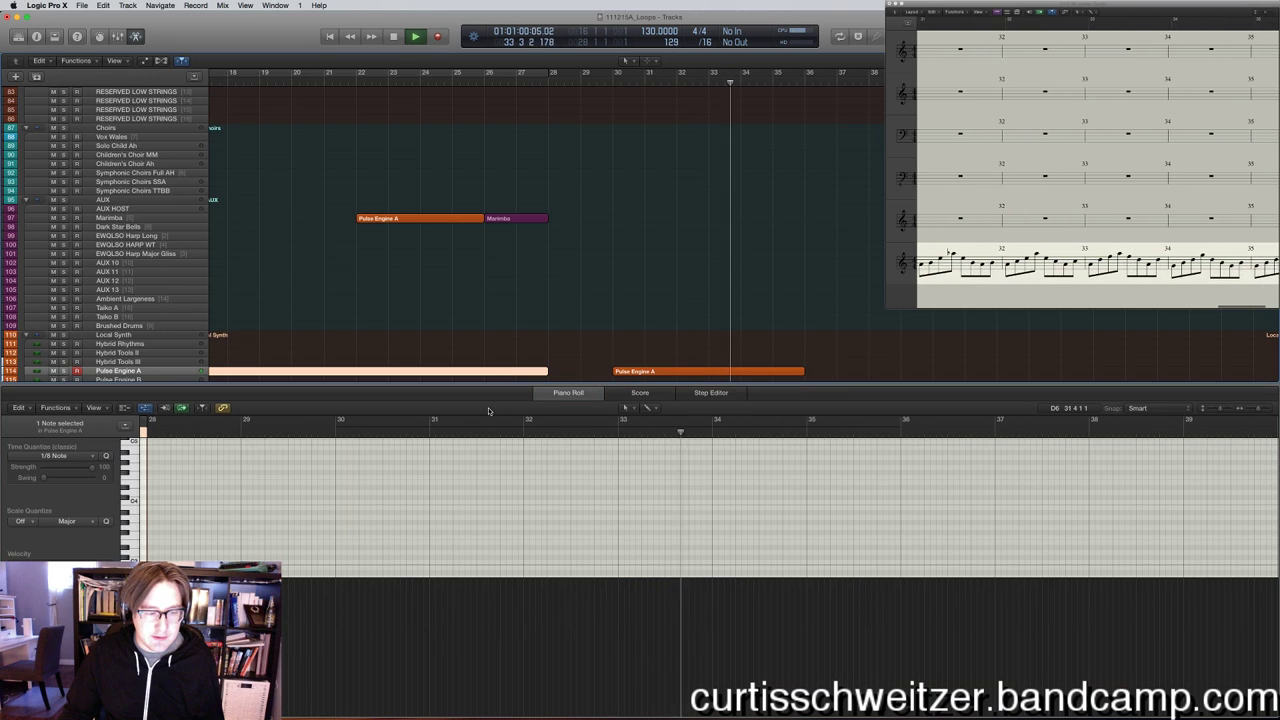
left_click(683, 371)
key("space")
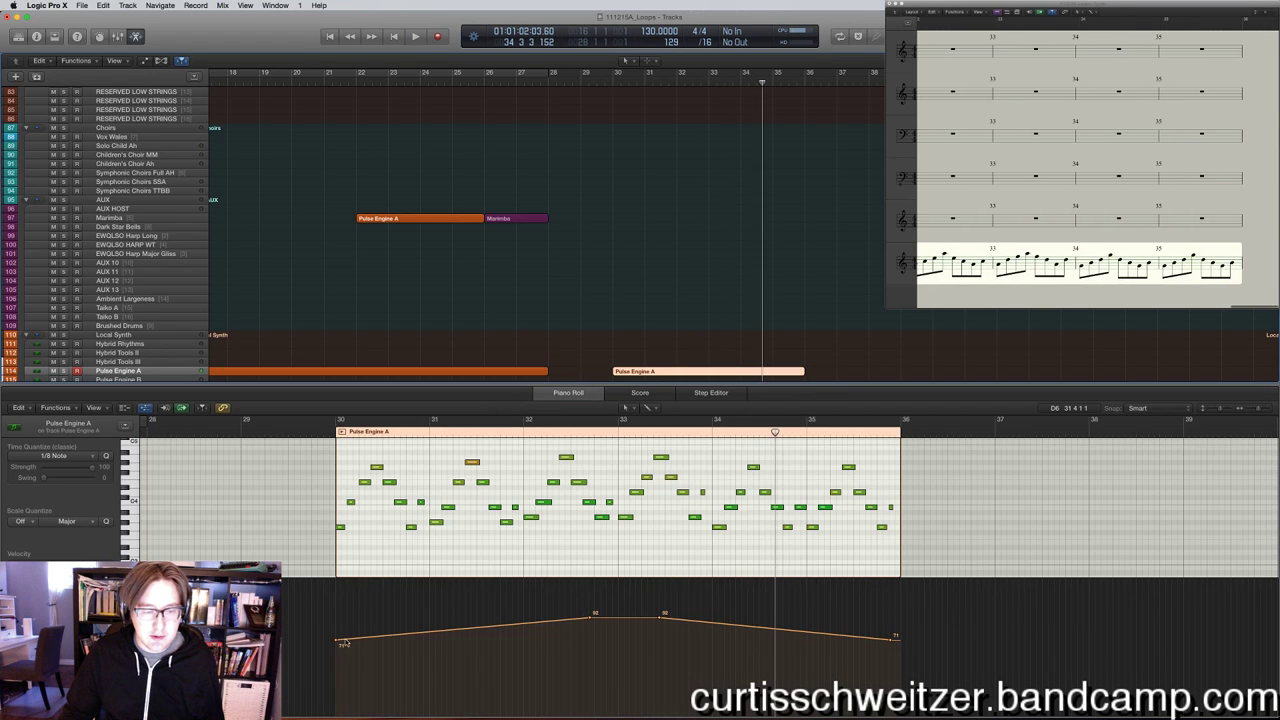
left_click_drag(338, 644, 337, 678)
left_click(510, 378)
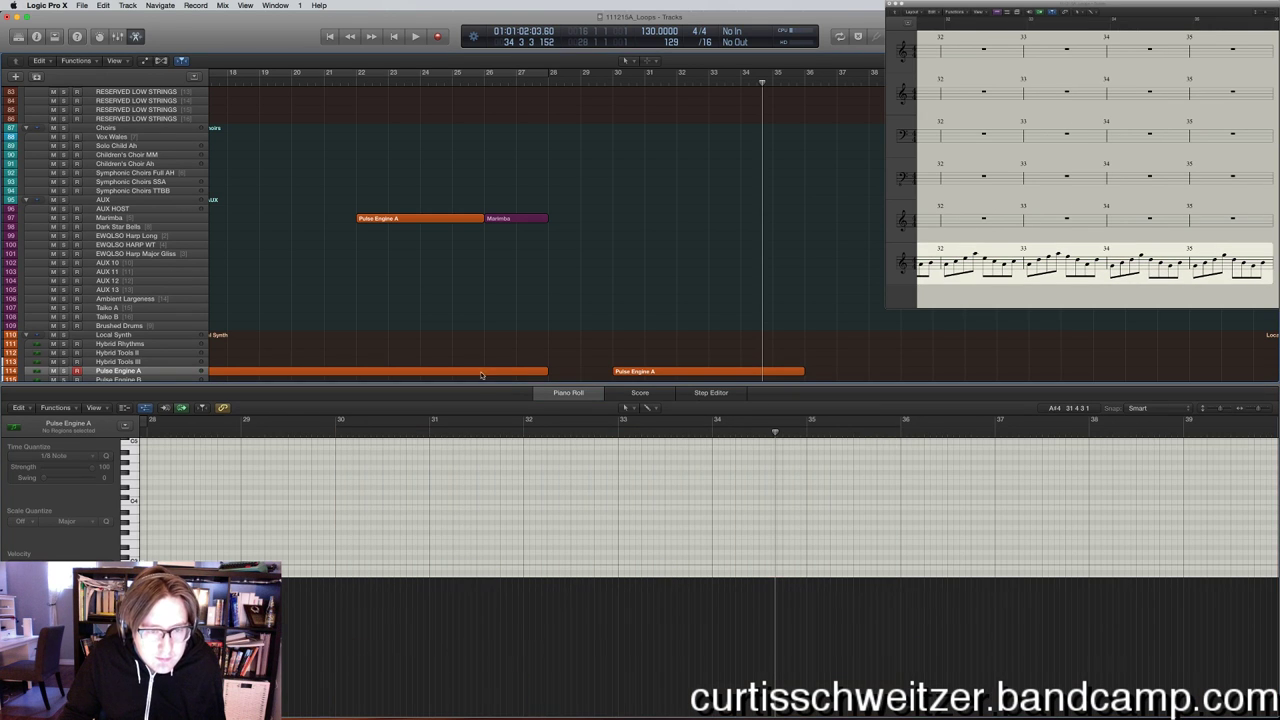
left_click(481, 373)
left_click(724, 343)
left_click(710, 371)
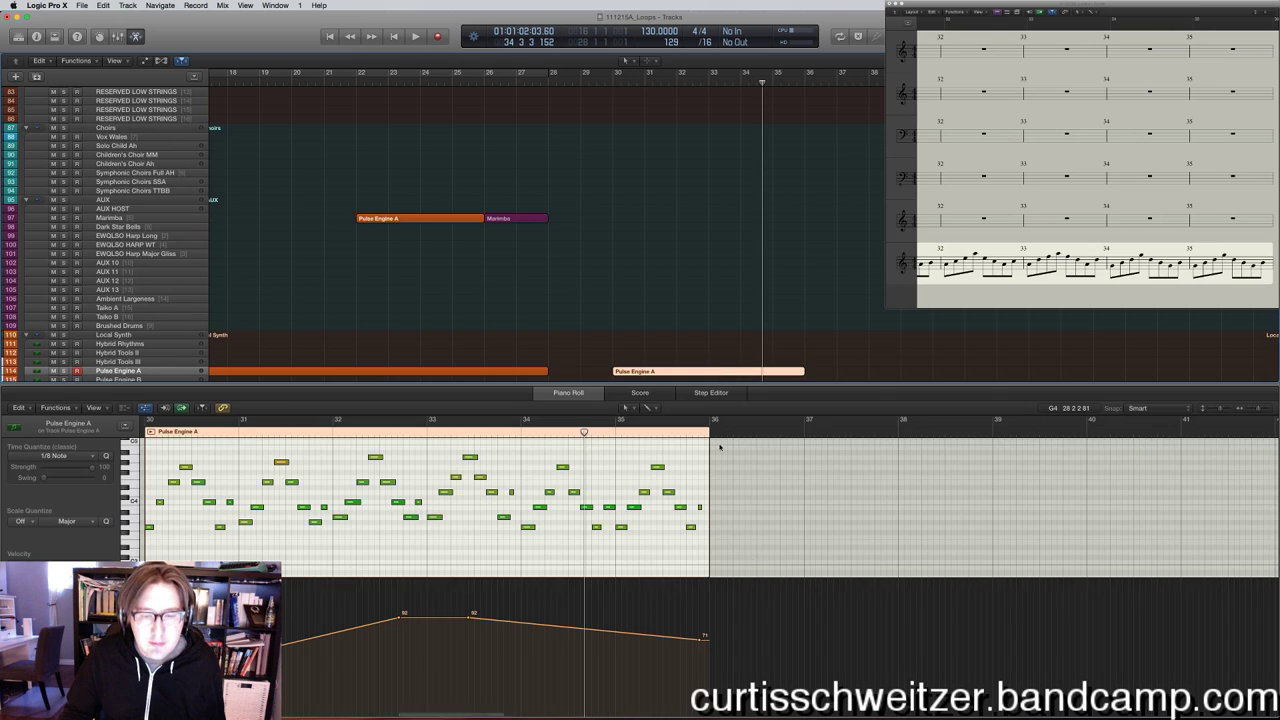
left_click_drag(705, 640, 710, 683)
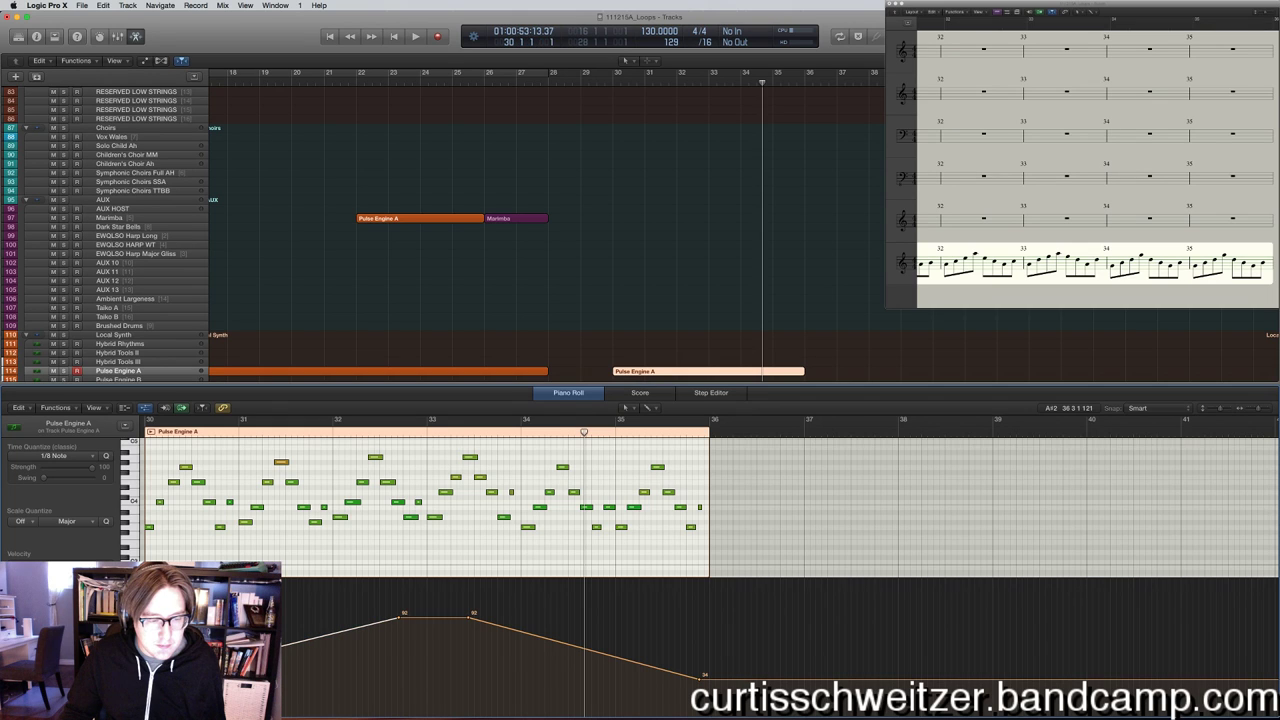
Widen the modulation plateau to span bars 31 to 35, raise its level and play the region to hear it.
left_click_drag(399, 619, 234, 618)
left_click_drag(472, 618, 616, 617)
left_click_drag(375, 620, 287, 606)
key("space")
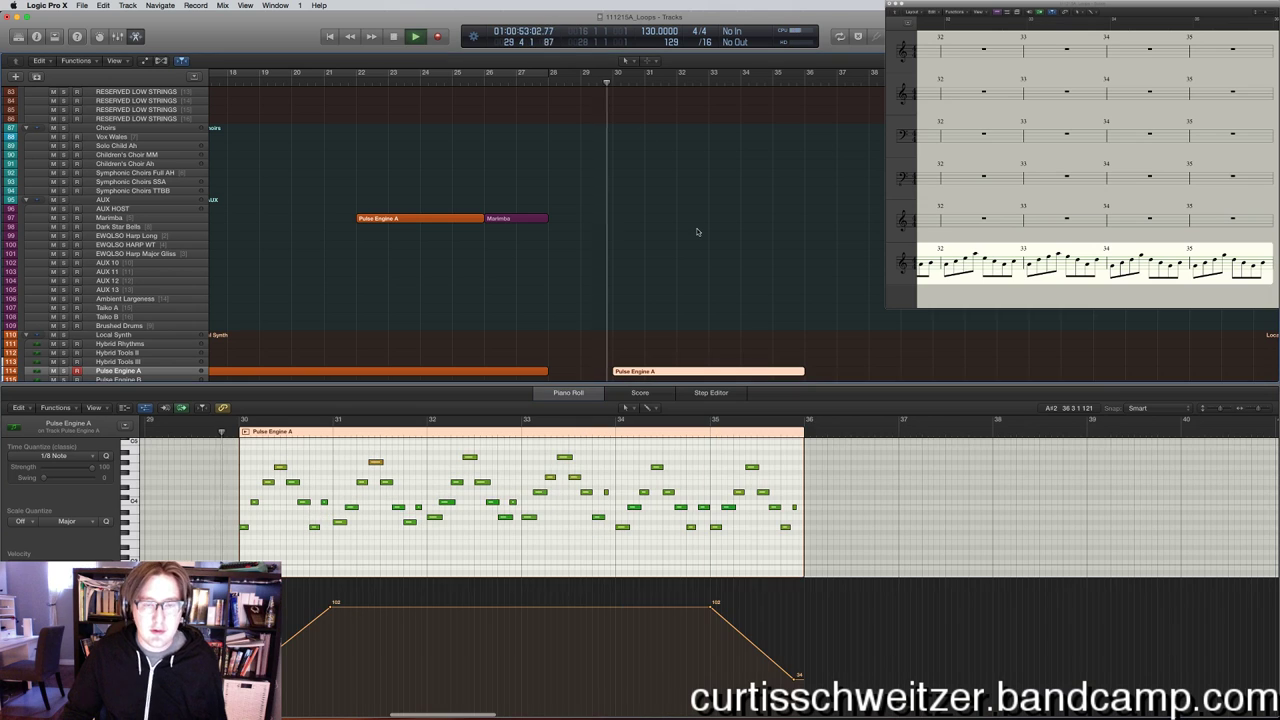
left_click(695, 233)
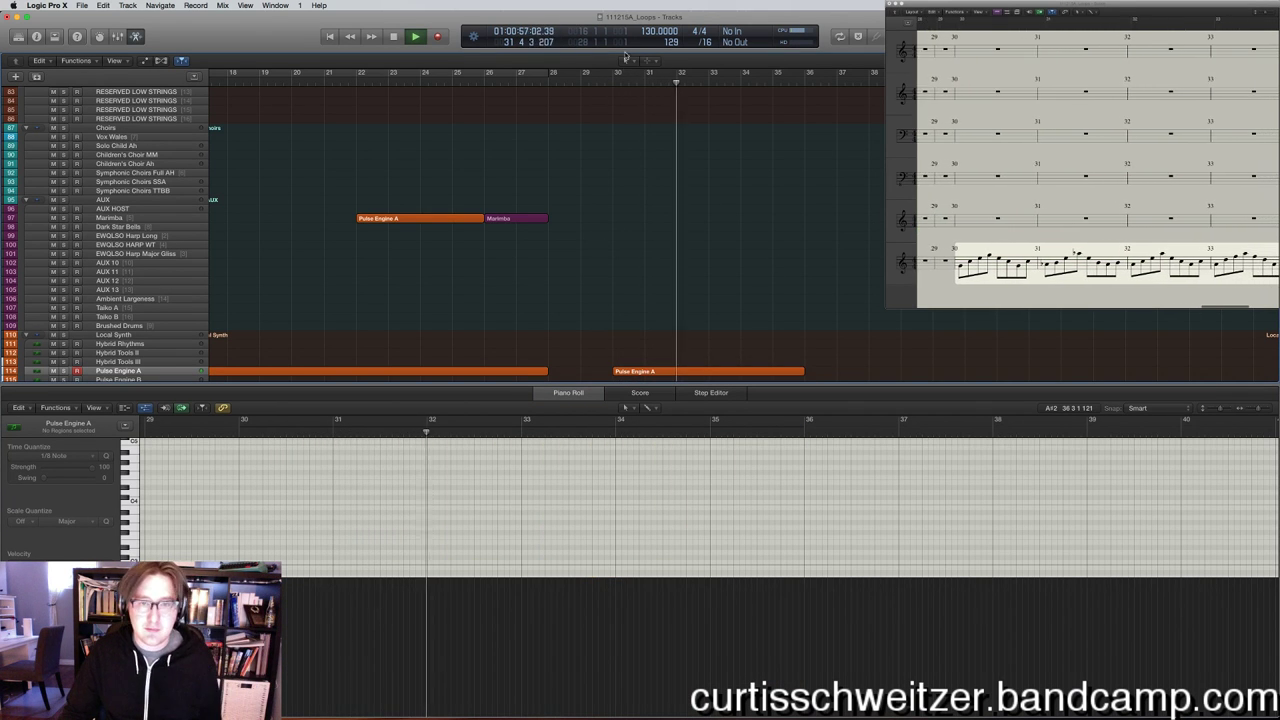
key("space")
Select the Bosendorfer track for recording.
scroll(522, 240, "up", 5)
scroll(383, 179, "right", 2)
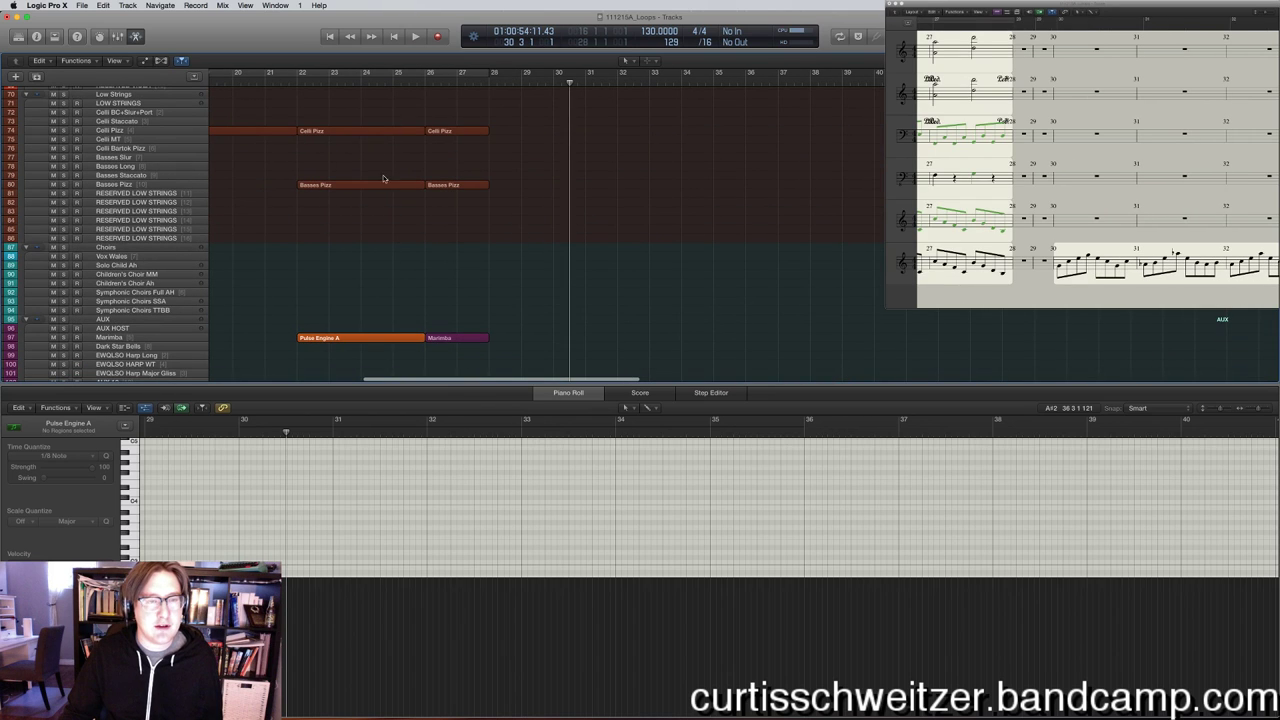
scroll(208, 193, "up", 3)
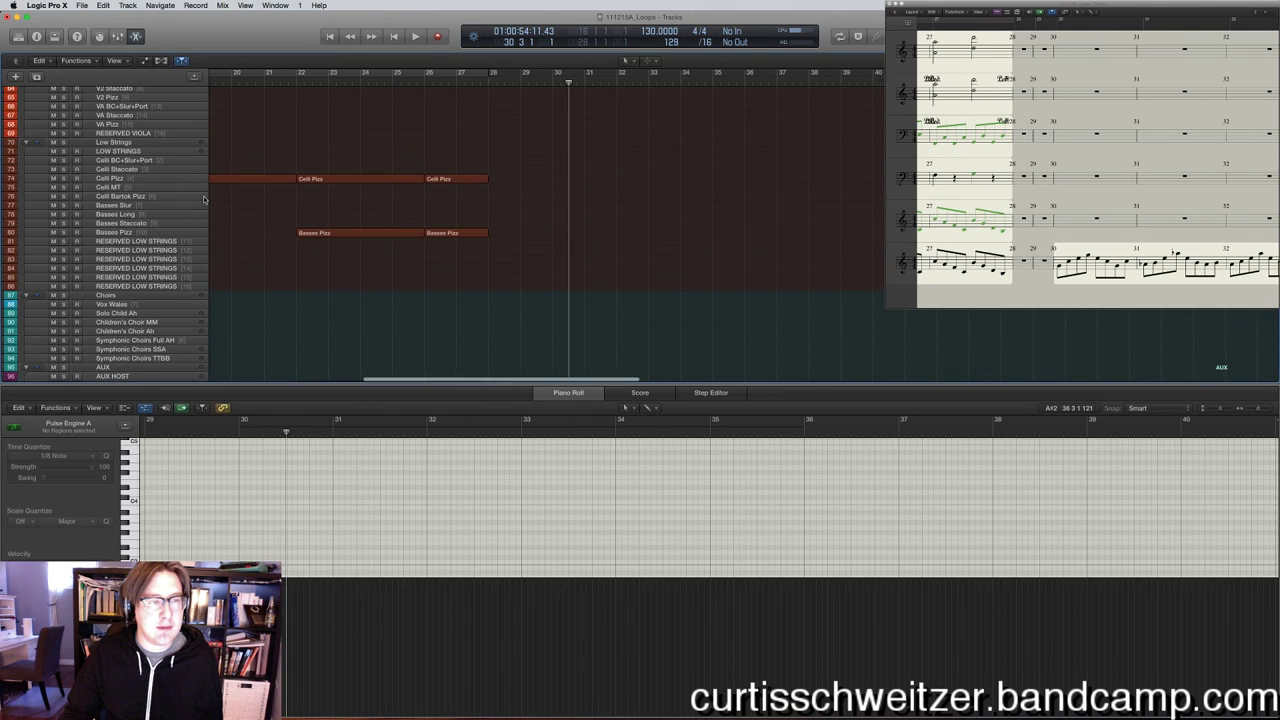
scroll(188, 200, "up", 6)
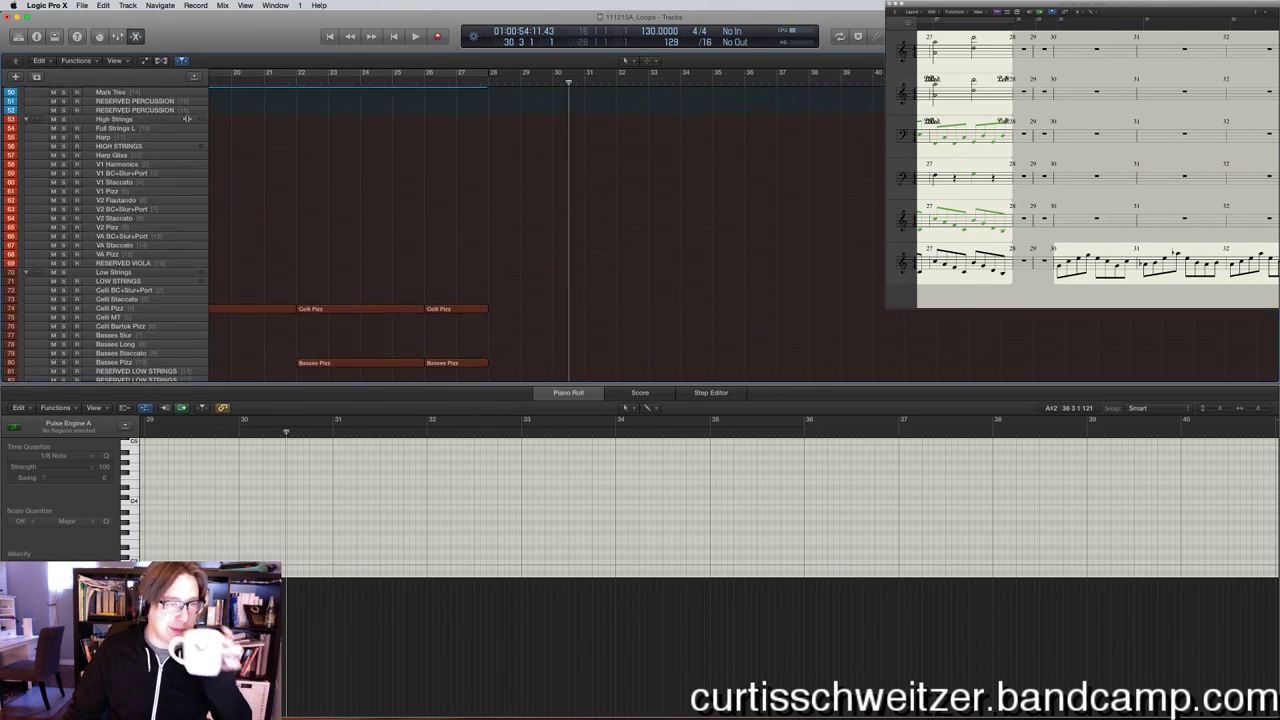
left_click(154, 89)
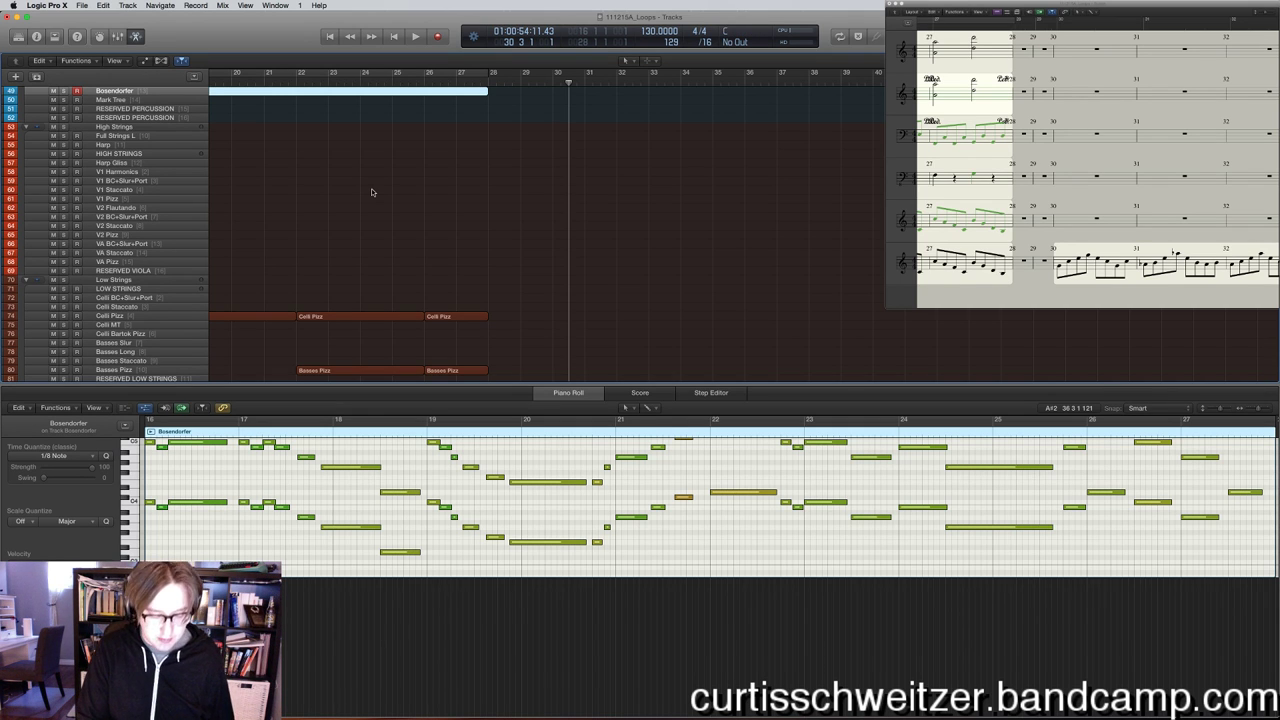
Try to record a Bosendorfer chord part over the new Pulse Engine A pattern and discard the take.
key("r")
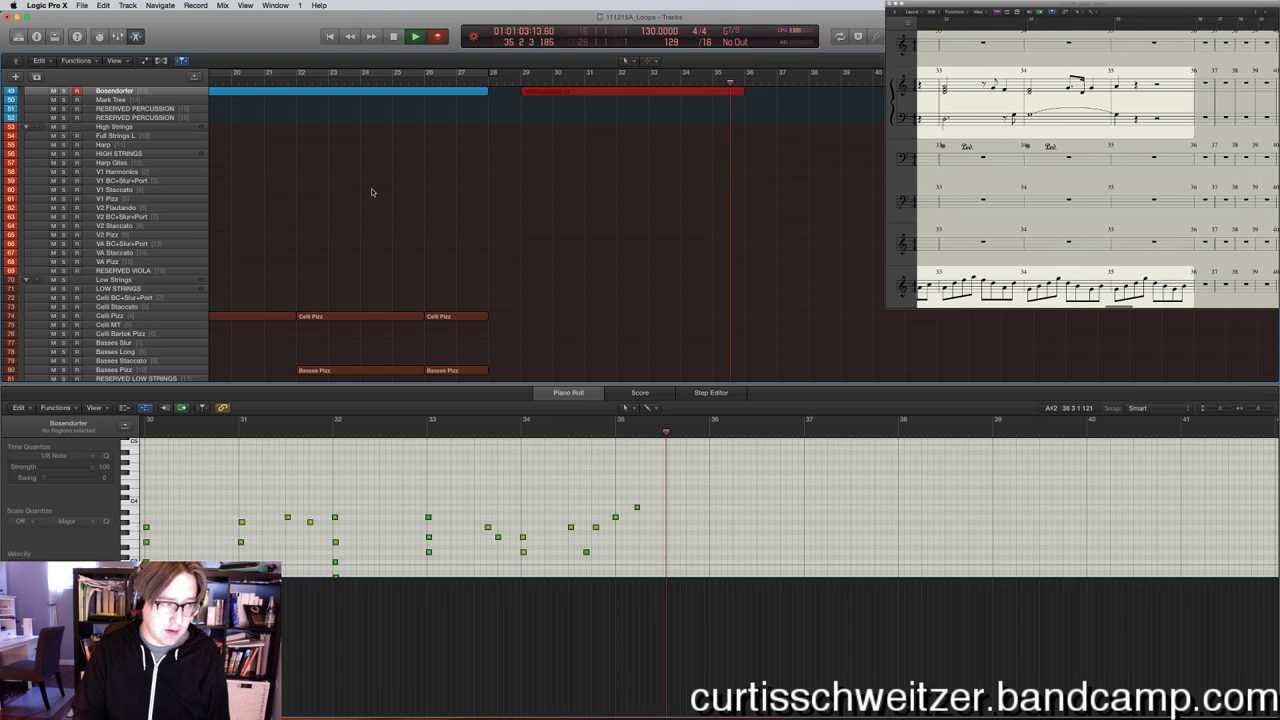
key("space")
key("Delete")
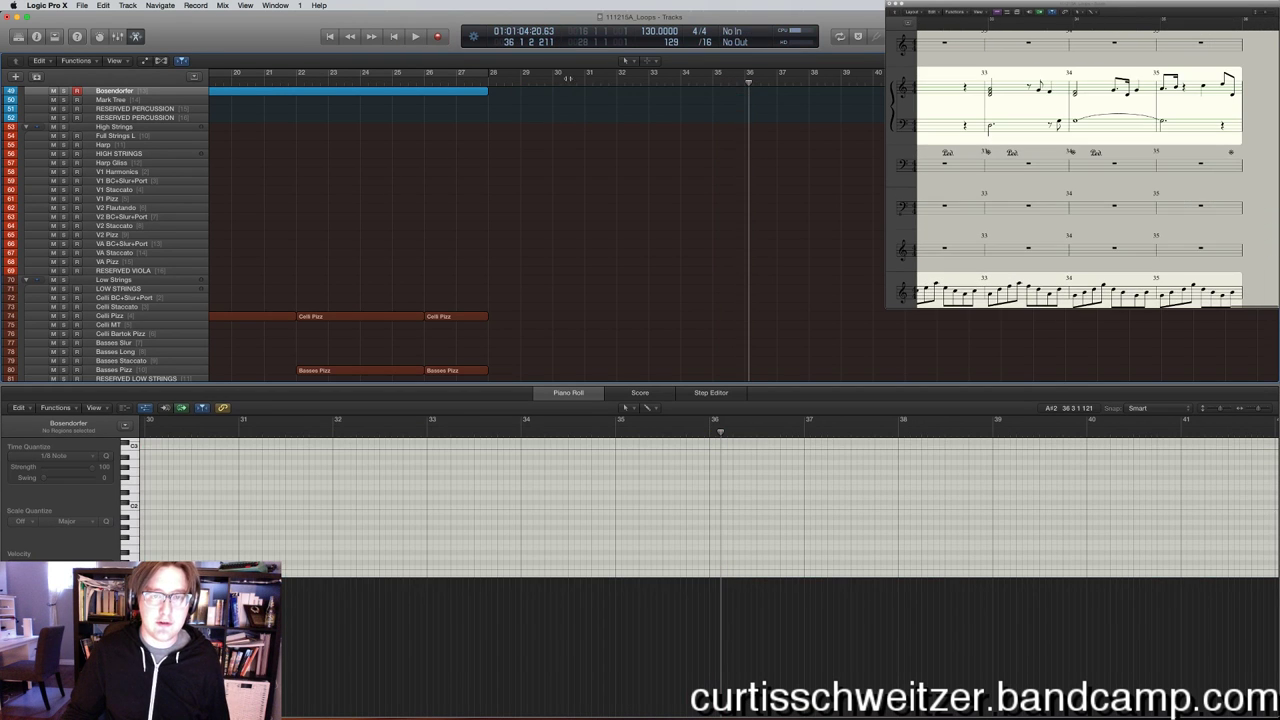
Record a Bosendorfer chord and bass part from bar 30 to bar 36.
left_click(566, 82)
key("r")
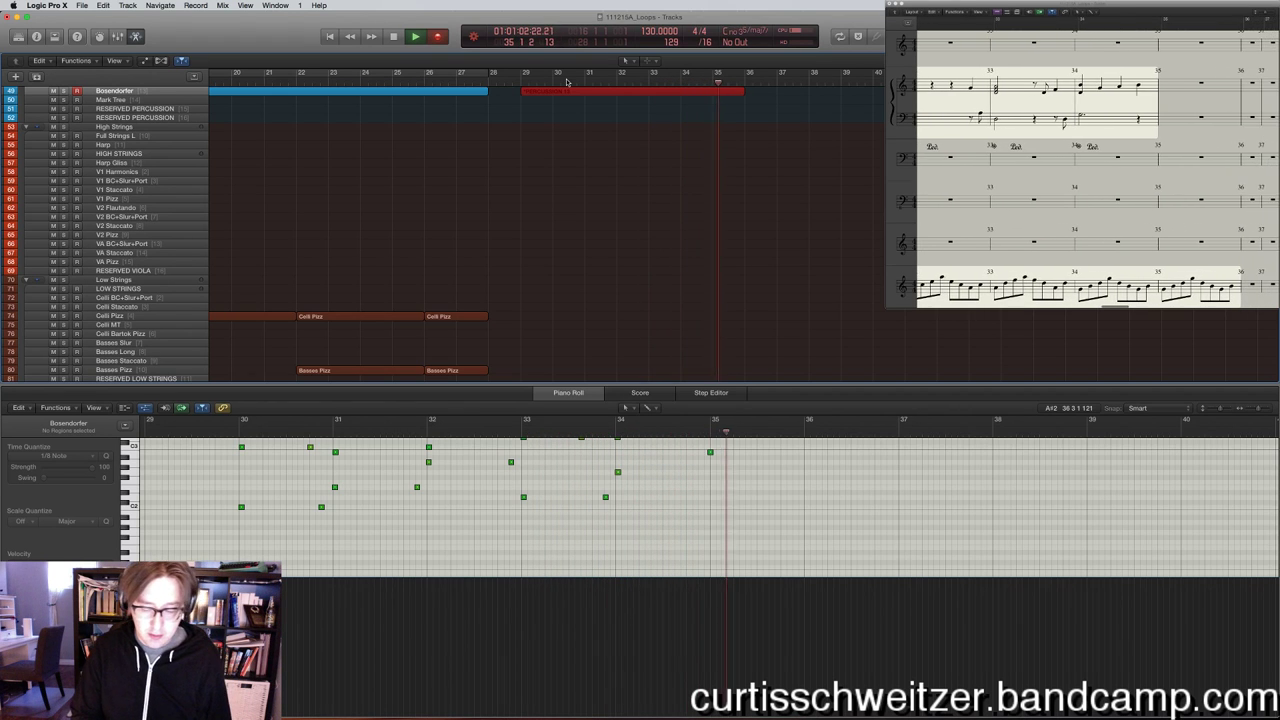
key("space")
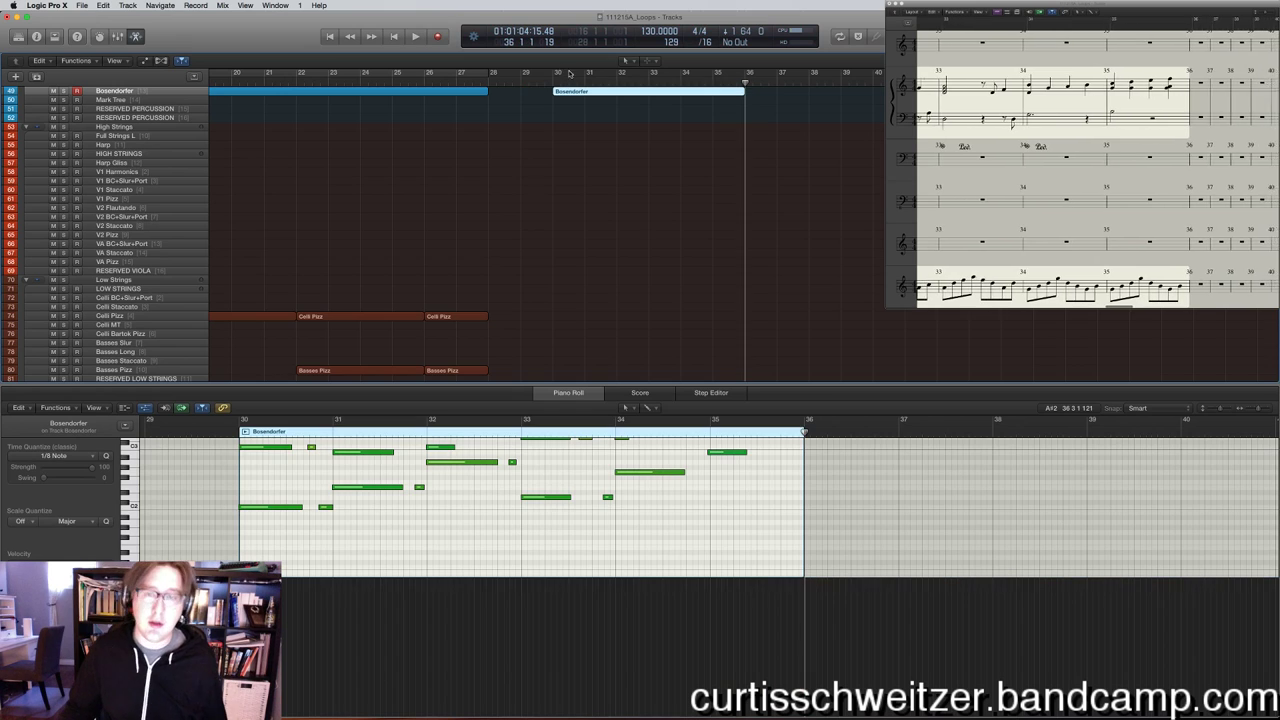
Delete the stray lower note on beat four of bar 35 in the Bosendorfer part.
scroll(714, 514, "up", 3)
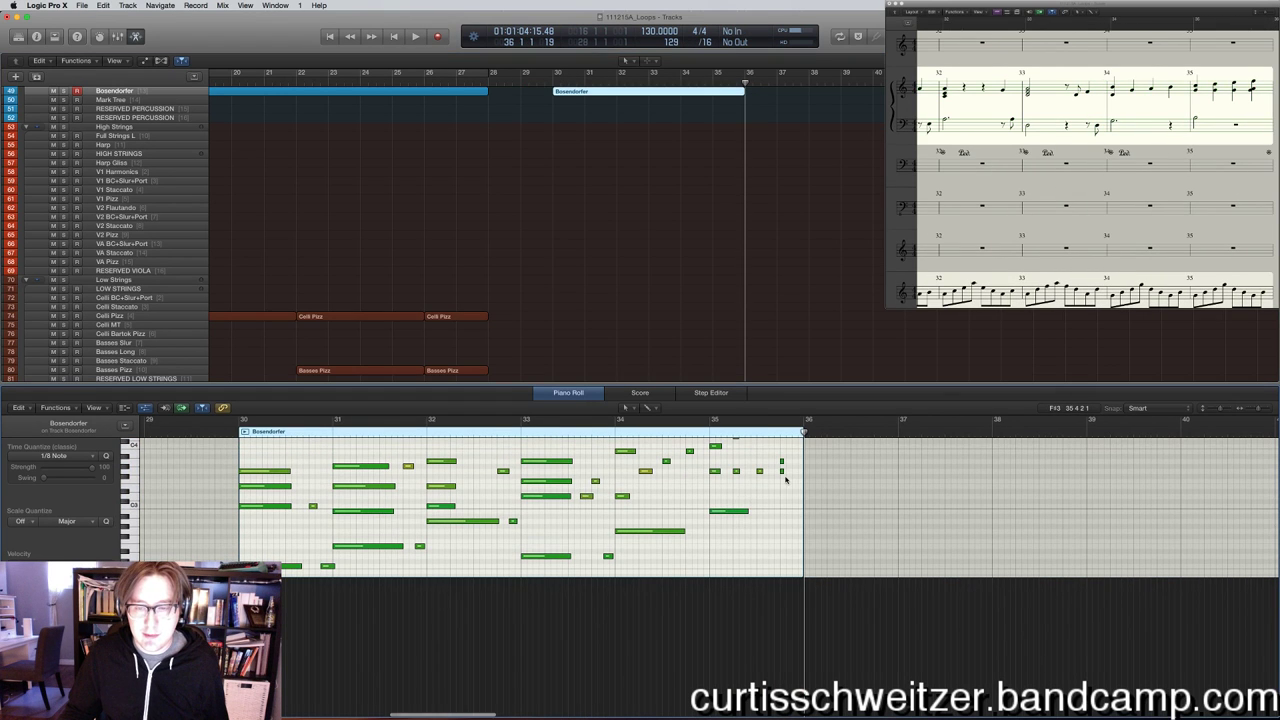
left_click(789, 462)
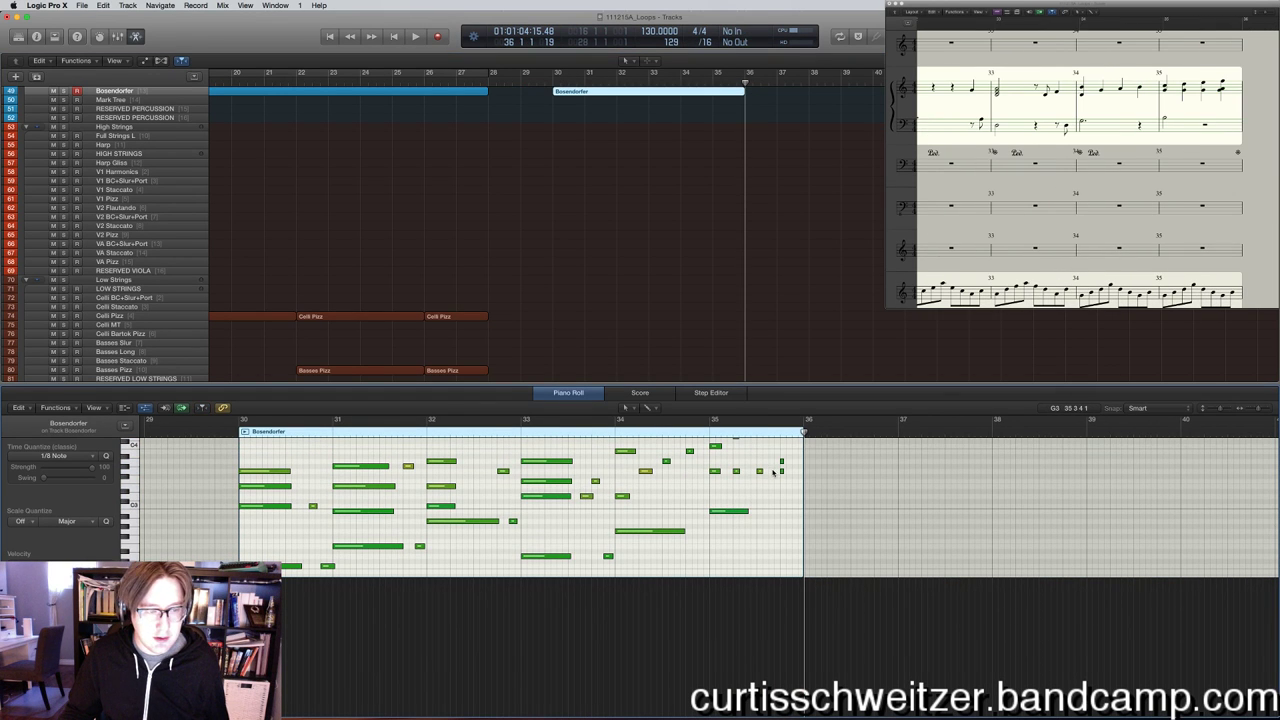
key("space")
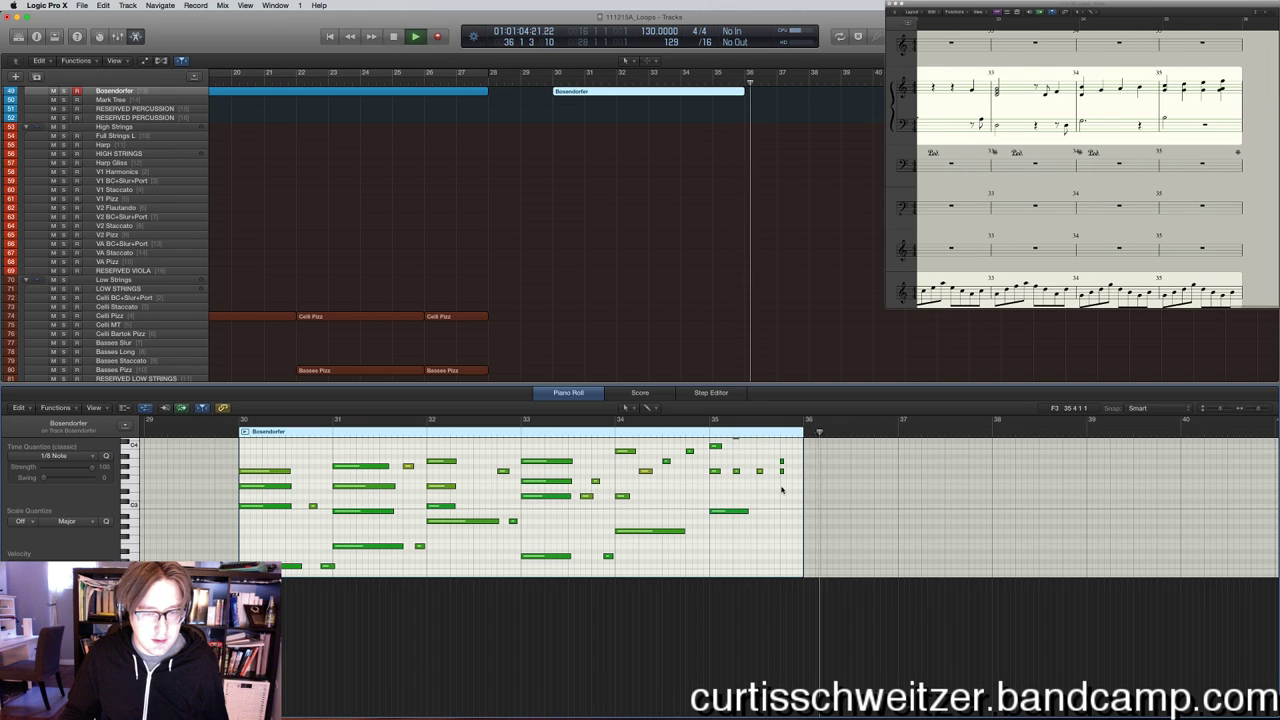
left_click(782, 464)
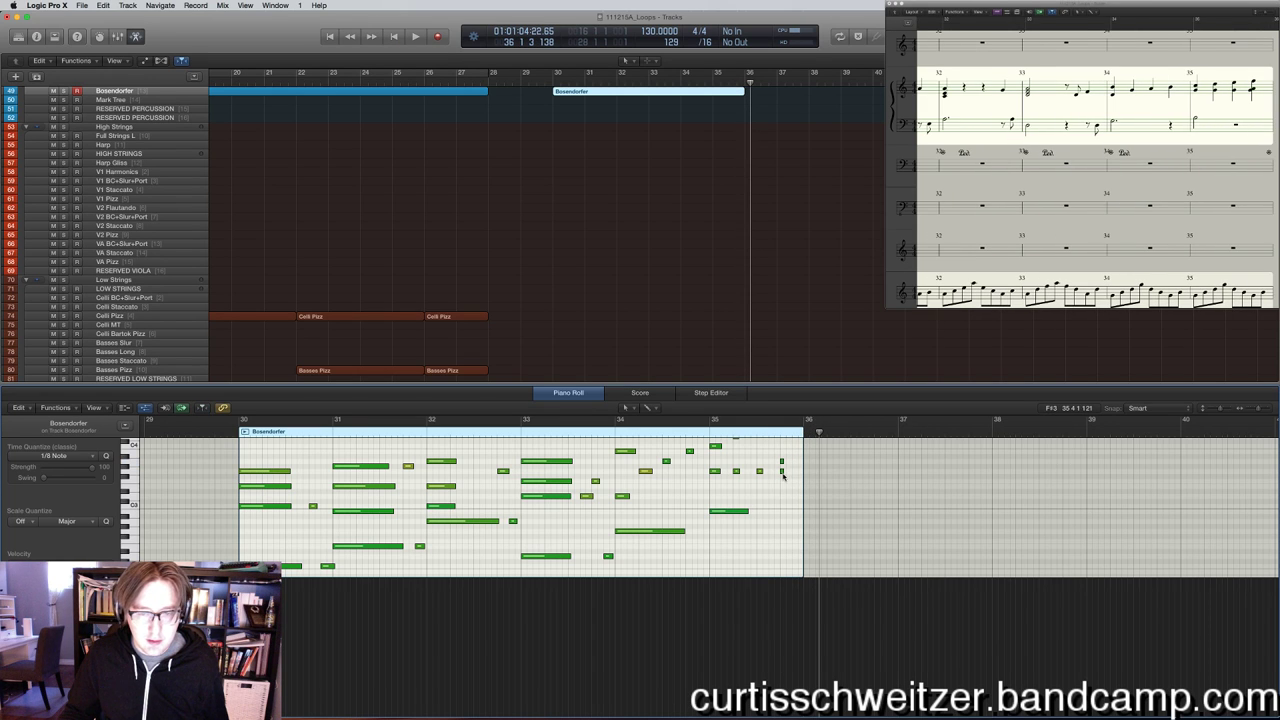
left_click(782, 464)
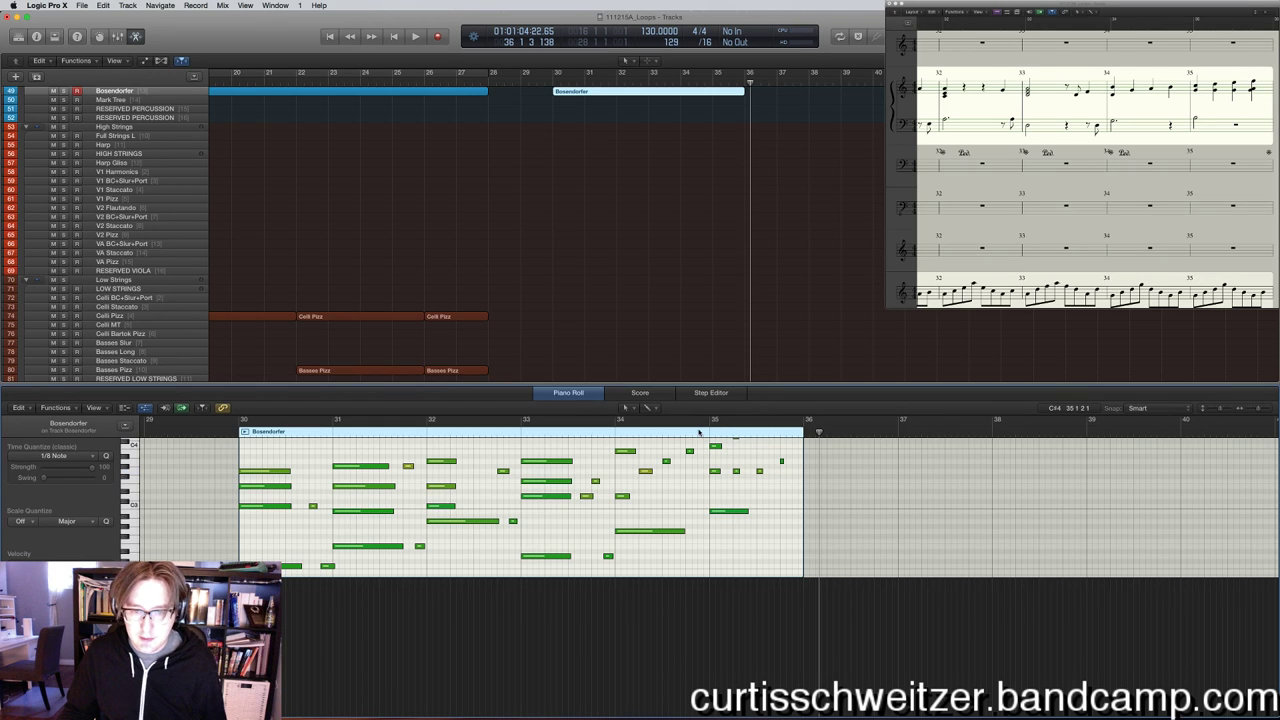
Play the last bars of the Bosendorfer part to check the ending and close the note editor.
double_click(699, 432)
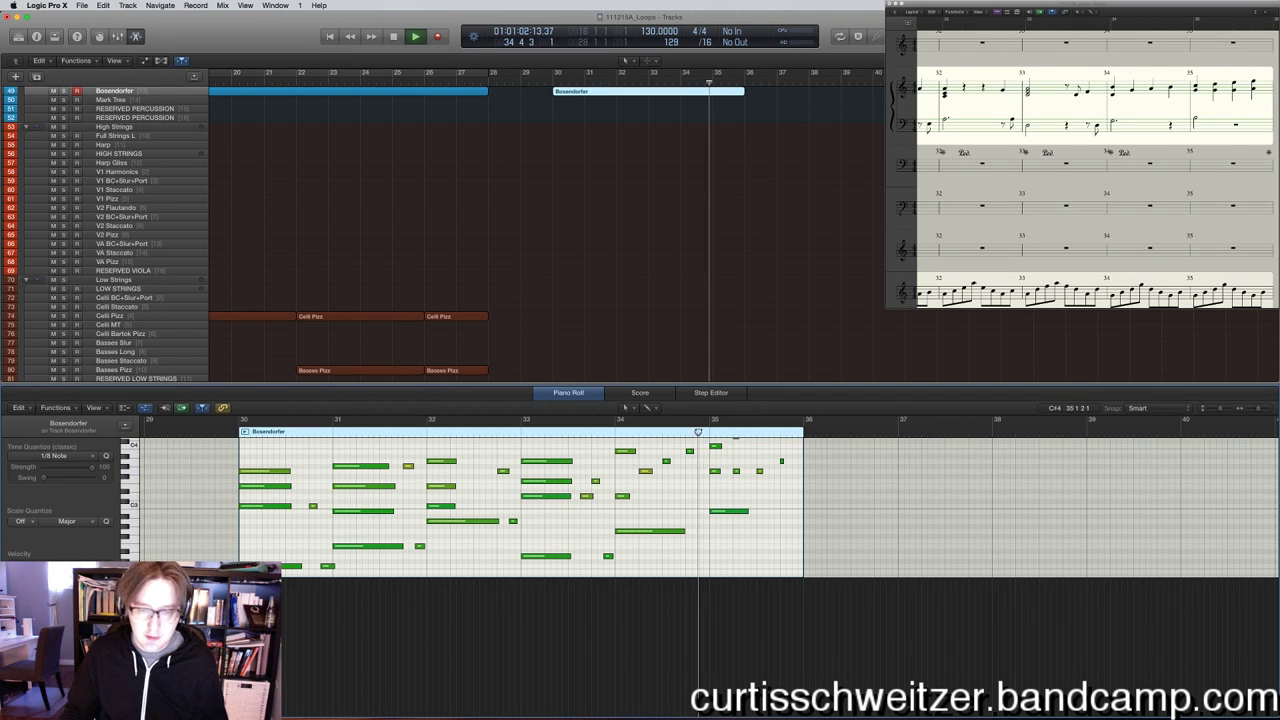
key("p")
left_click(687, 314)
key("space")
Play back the arrangement around bar 16 and the new section from bar 30 while looking through the tracks for another instrument.
scroll(495, 147, "left", 4)
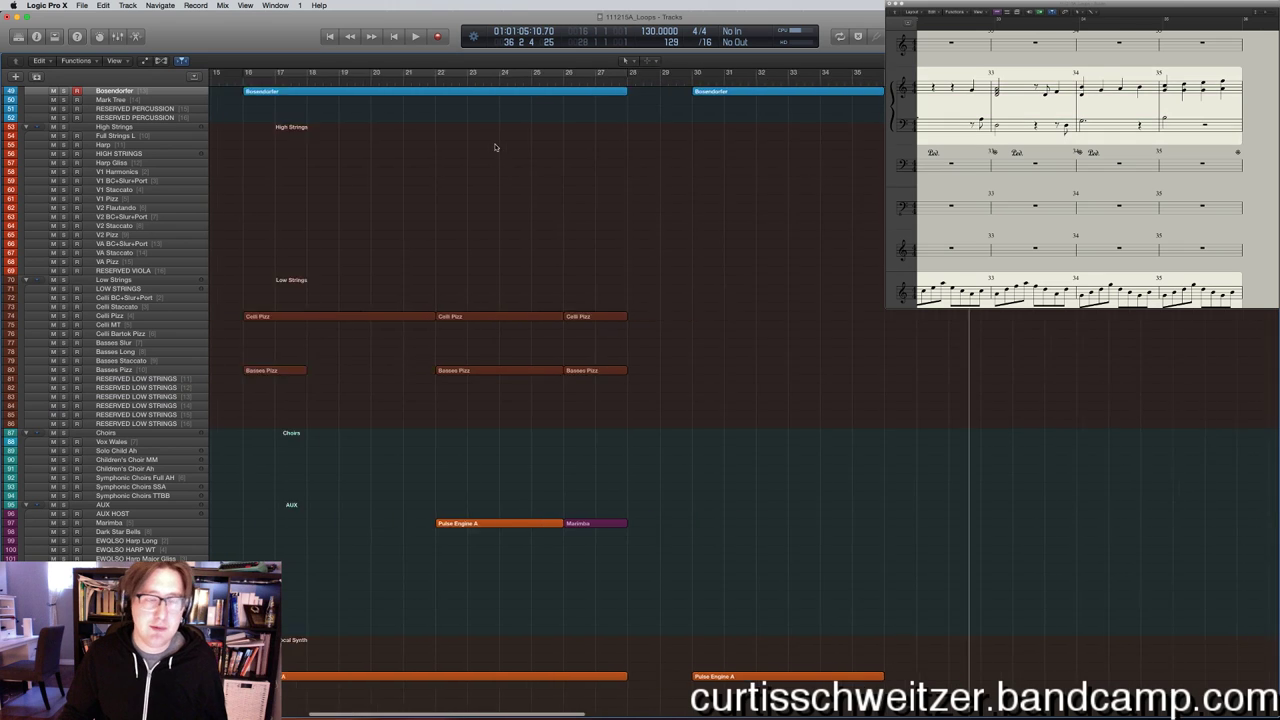
scroll(494, 147, "left", 10)
double_click(552, 82)
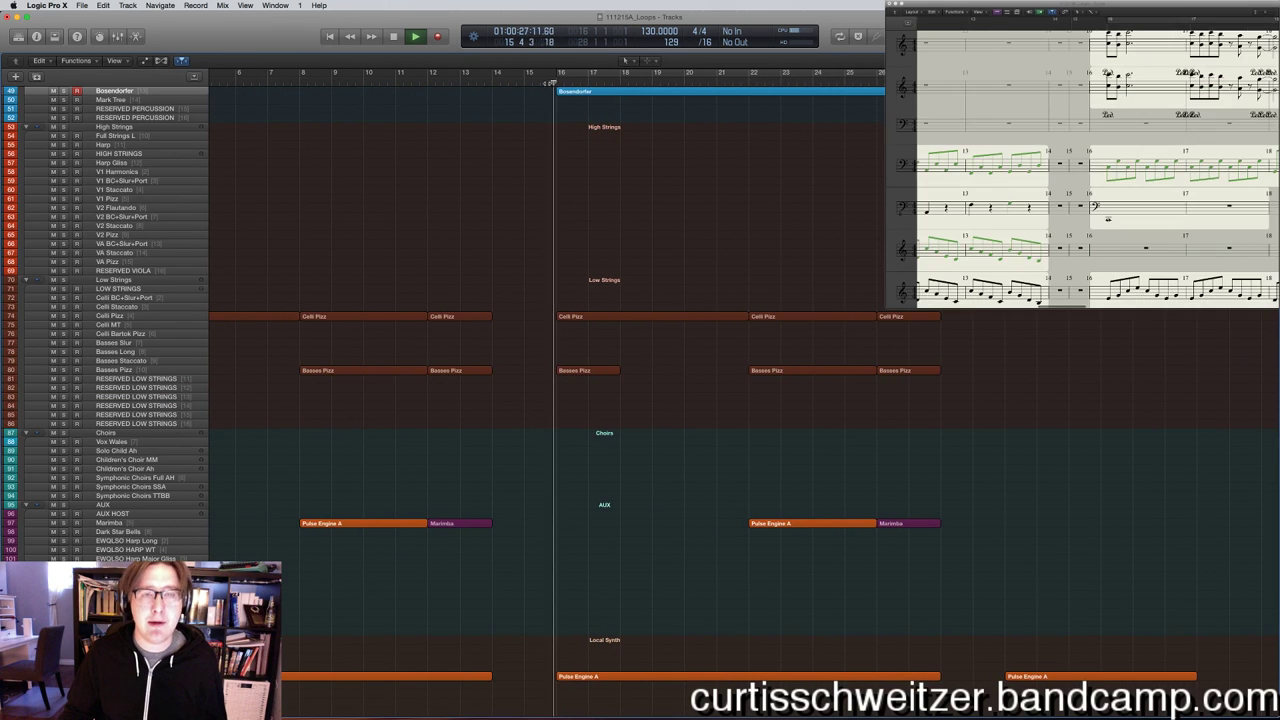
scroll(668, 170, "right", 10)
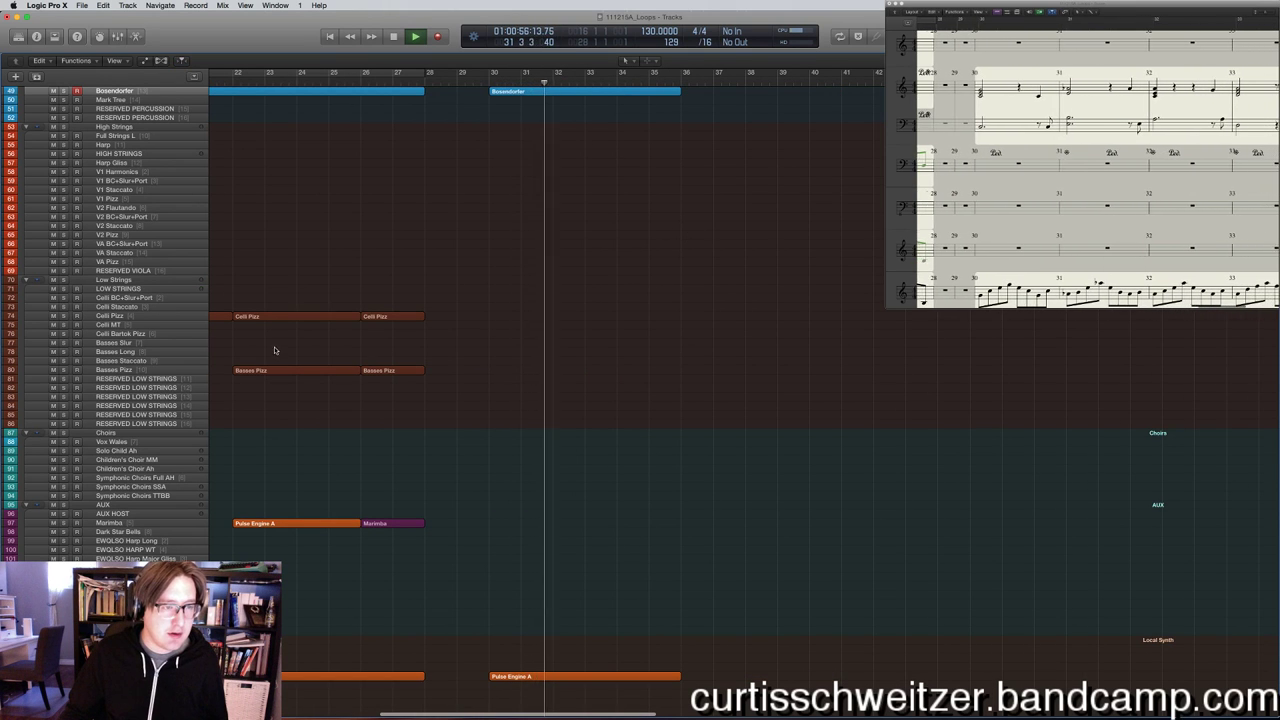
scroll(440, 332, "up", 15)
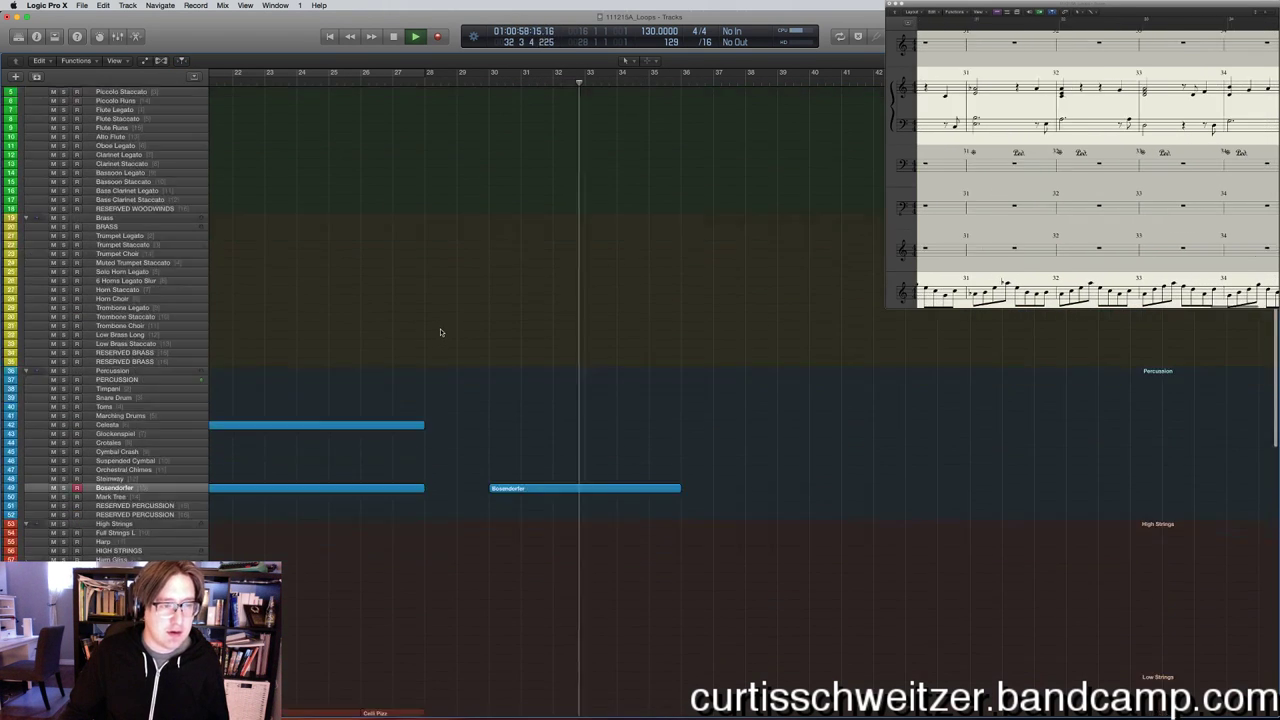
scroll(440, 332, "down", 1)
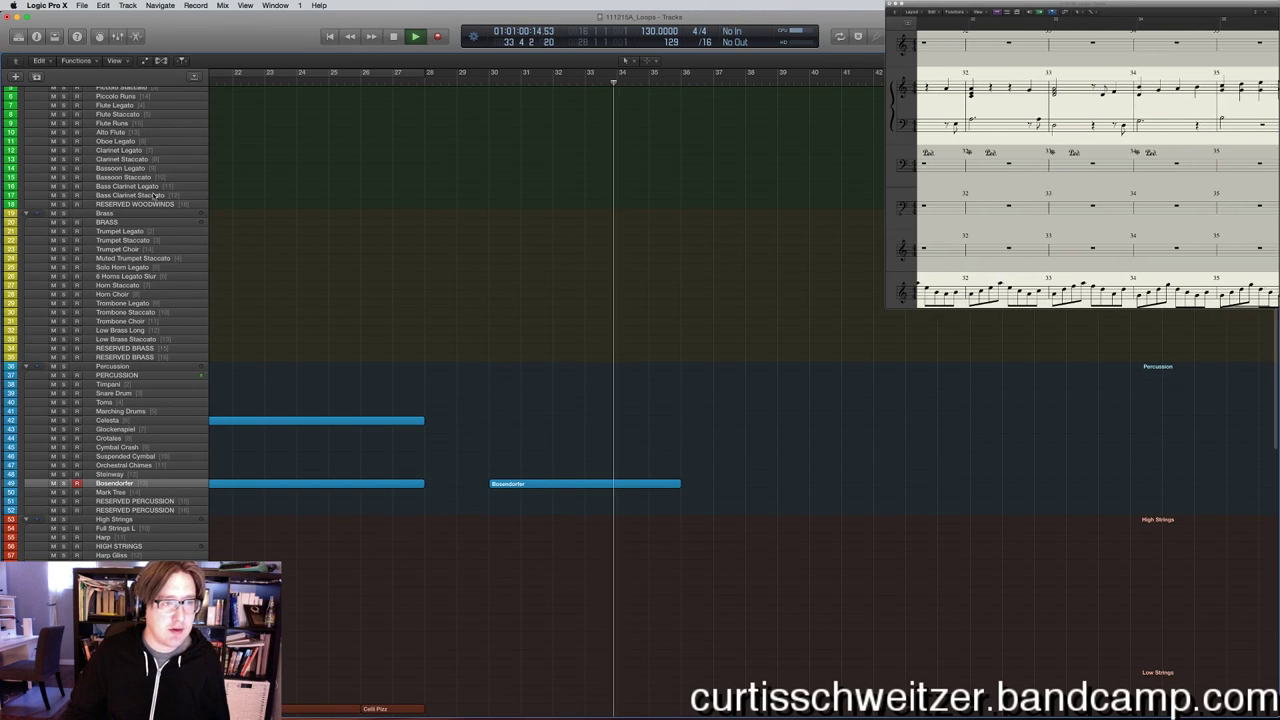
key("space")
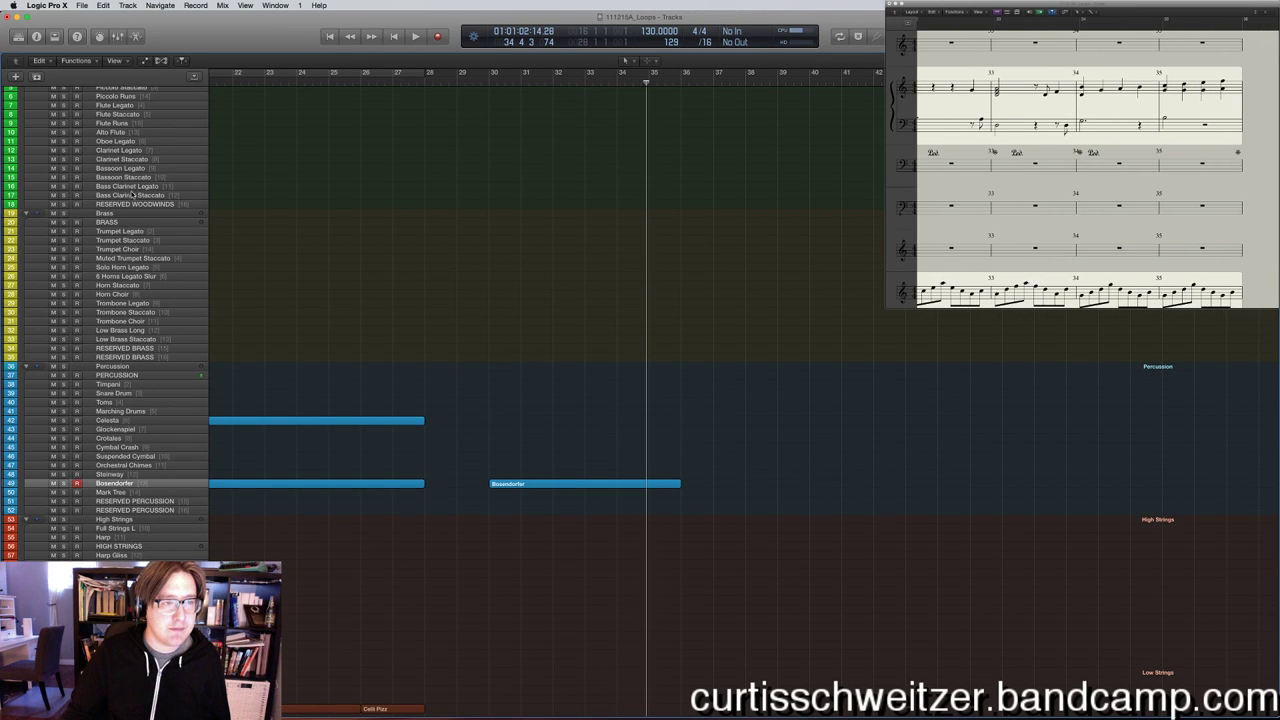
Try to record a Bass Clarinet Staccato part over the section from bar 30 and discard the take.
left_click(131, 194)
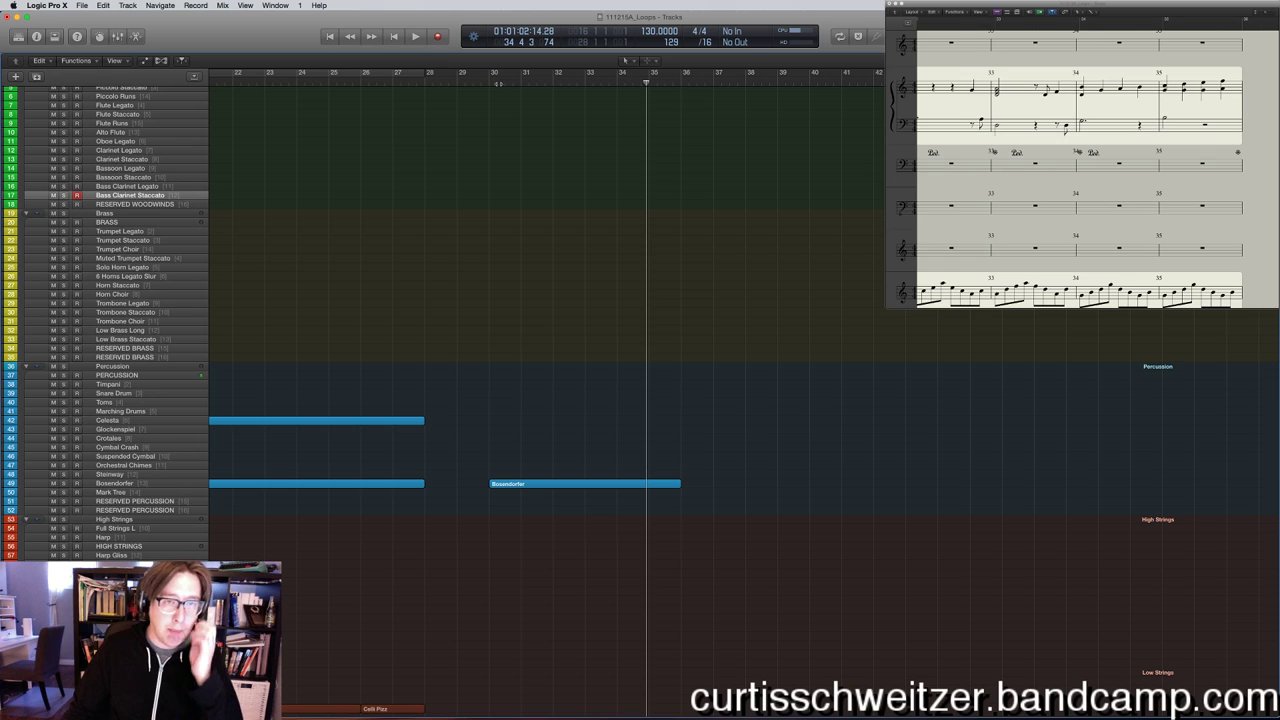
left_click(498, 83)
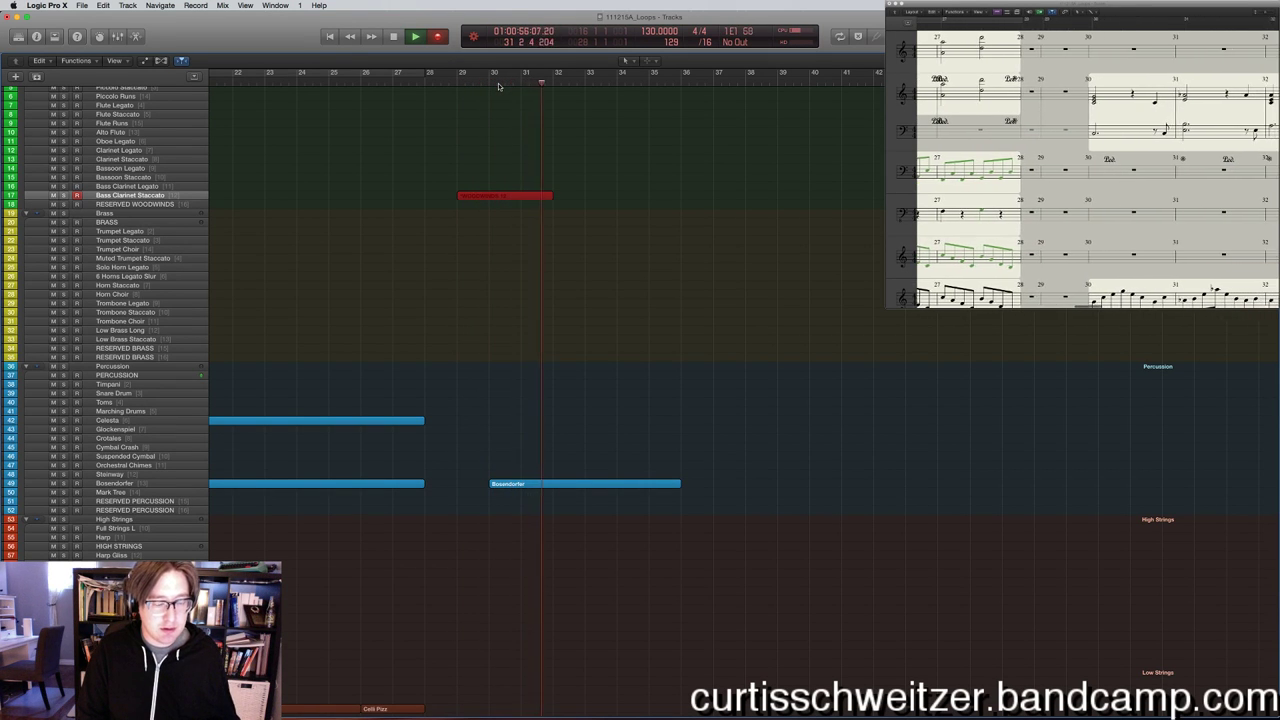
key("space")
key("BackSpace")
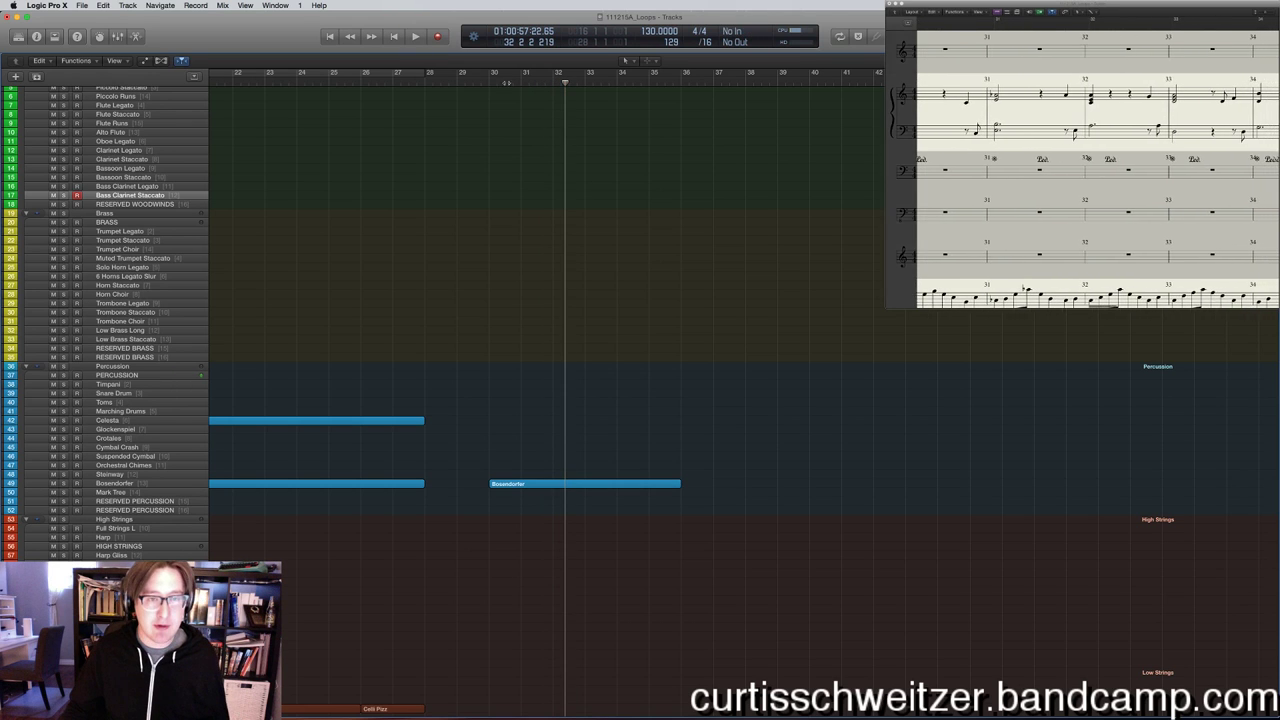
Record a sustained Bass Clarinet Legato line from bar 30 to bar 36, discarding the first short take.
left_click(498, 82)
left_click(128, 187)
key("r")
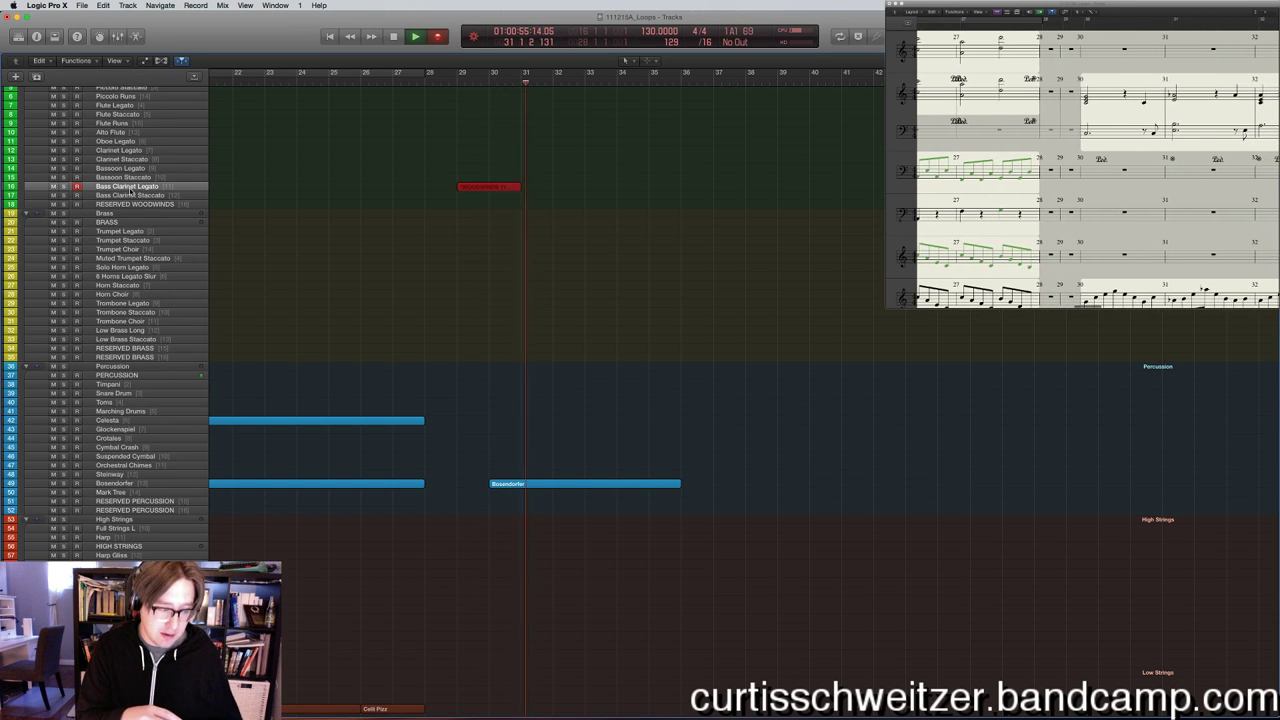
key("space")
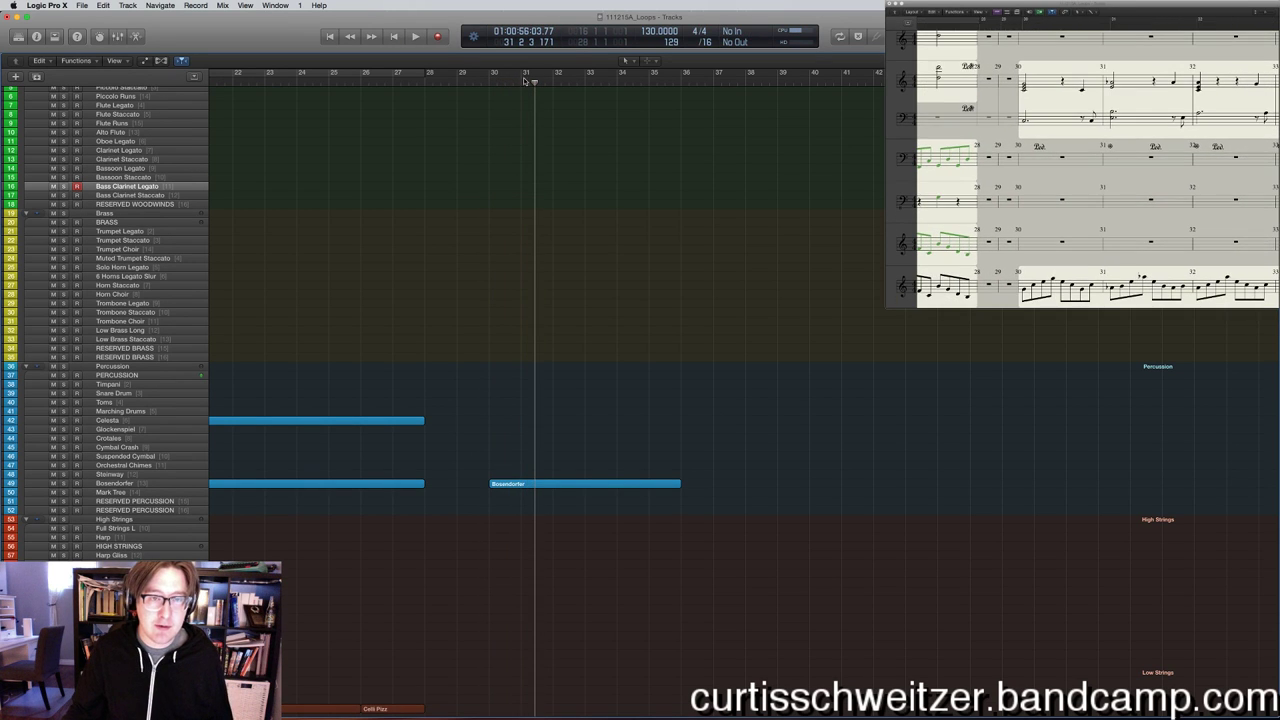
left_click(496, 80)
key("r")
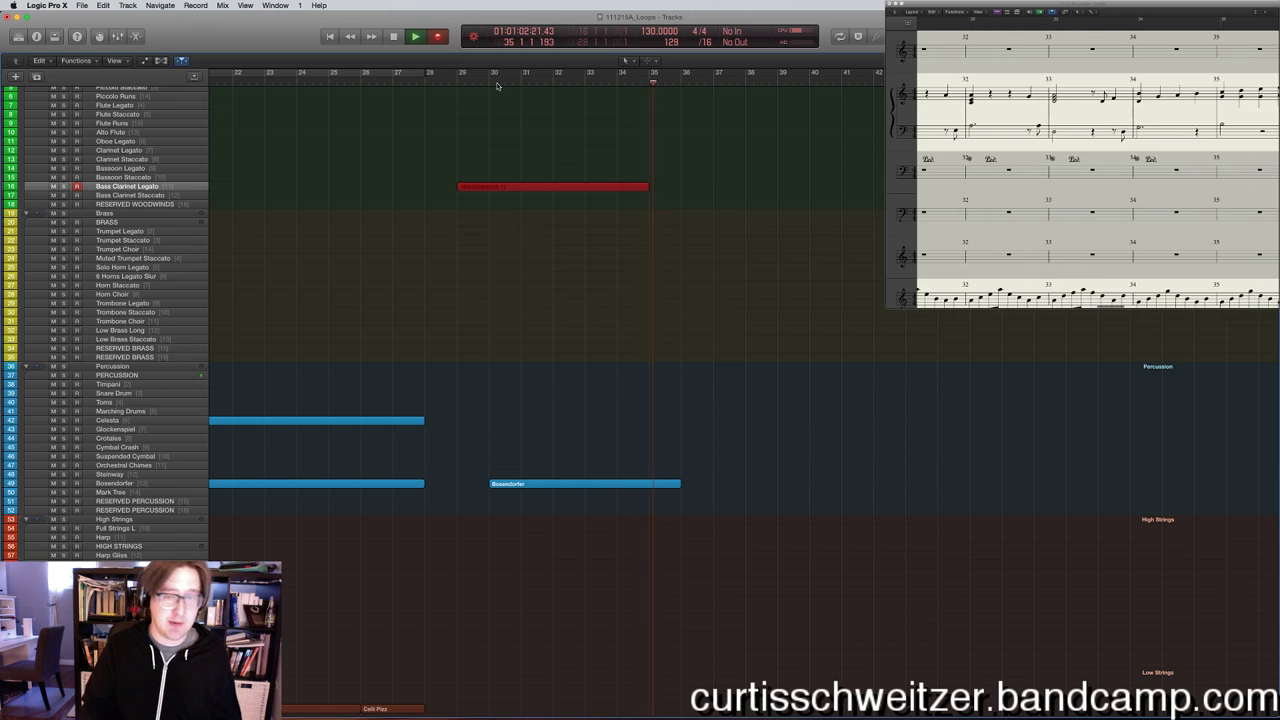
Align the first Bass Clarinet Legato note with the start of bar 30 and set the region's expression level to about 48.
double_click(523, 188)
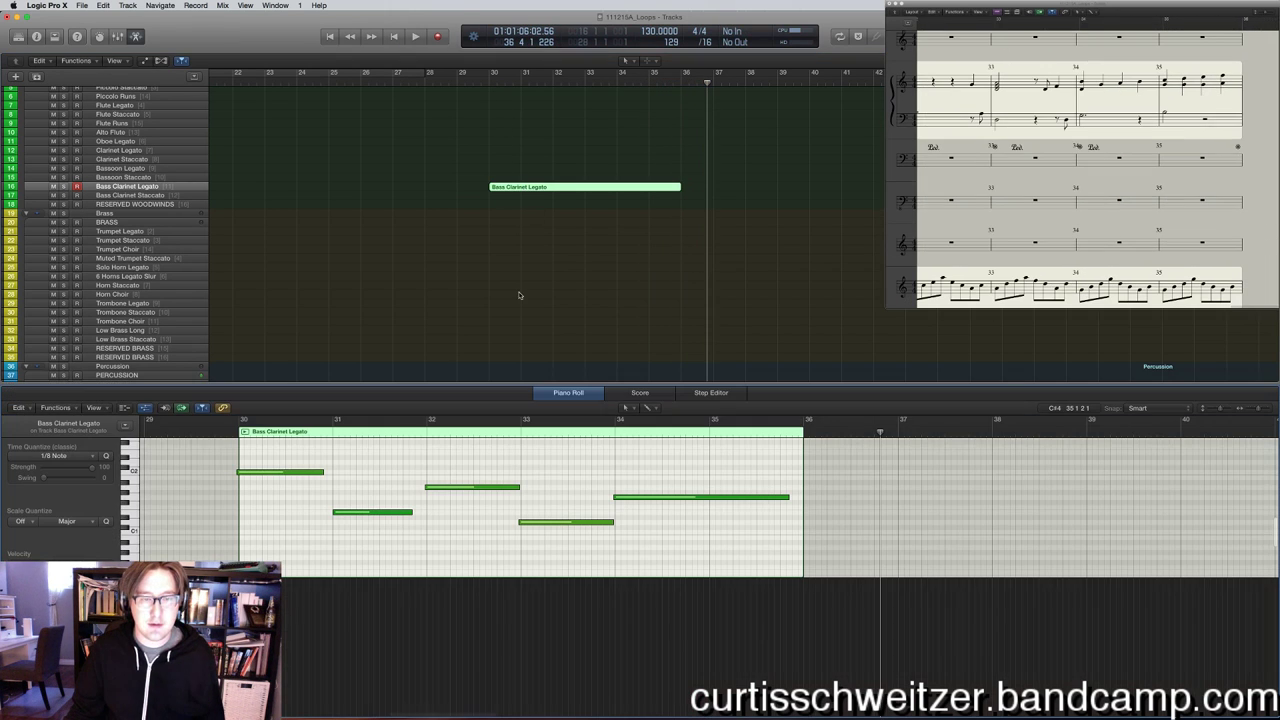
left_click_drag(694, 537, 384, 484)
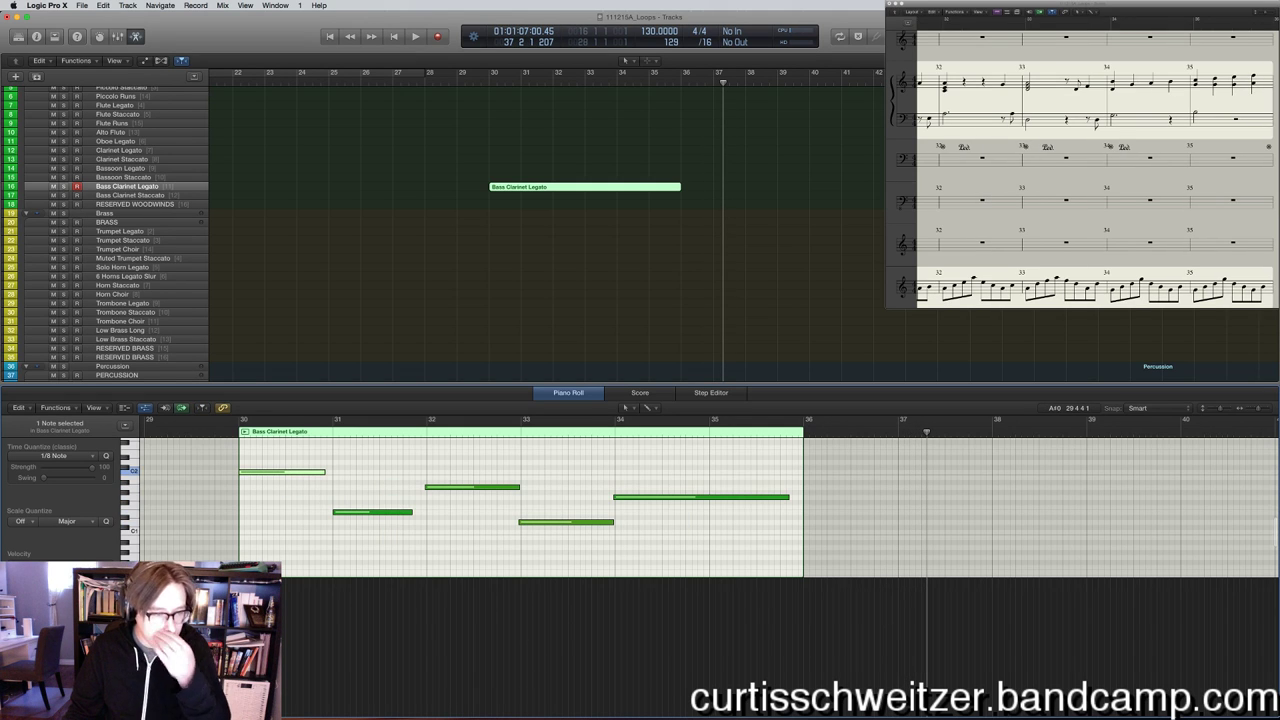
left_click(240, 678)
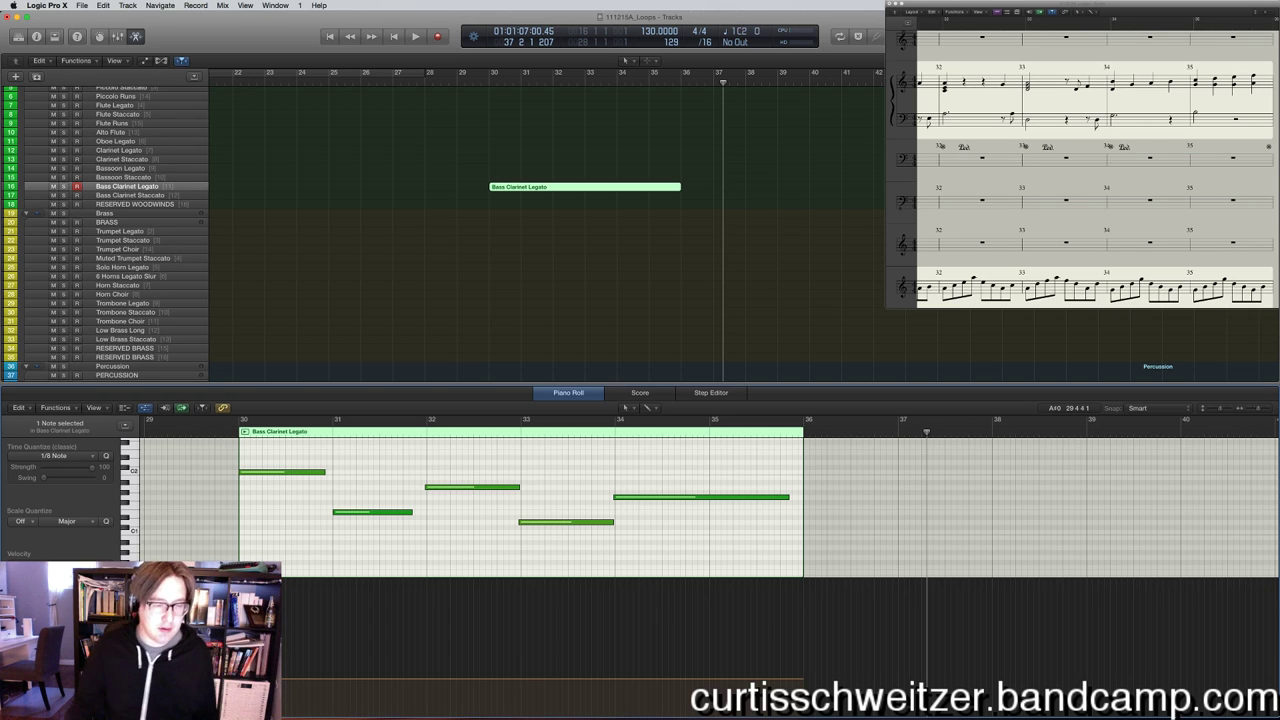
left_click_drag(240, 679, 240, 716)
left_click(55, 590)
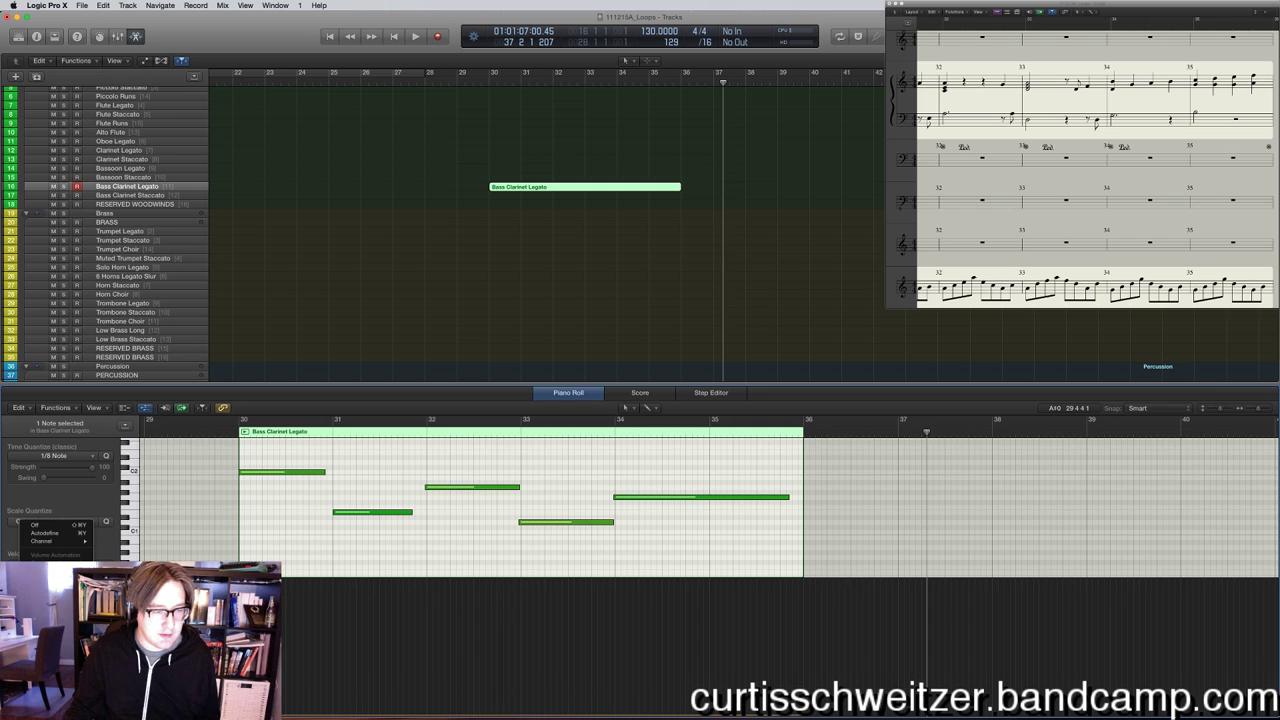
left_click(55, 590)
key("shift+space")
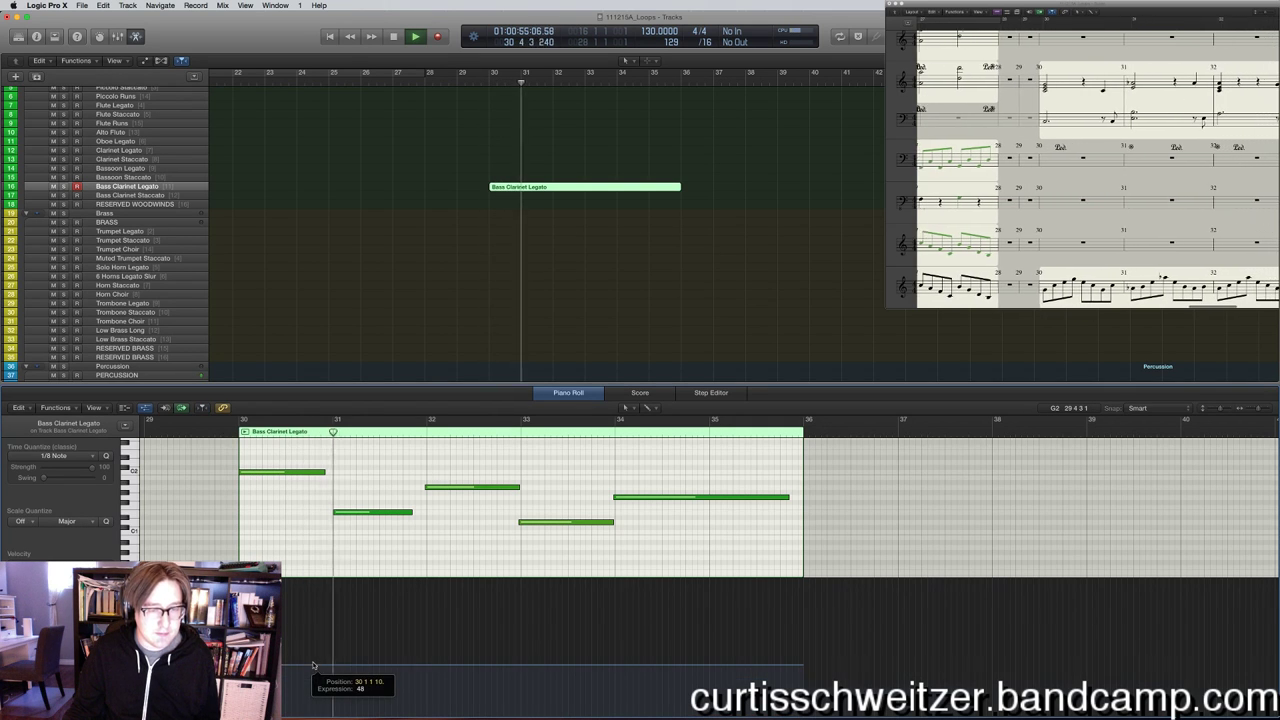
Raise the Bass Clarinet Legato region's expression further during playback, close the note editor and stop.
left_click(586, 277)
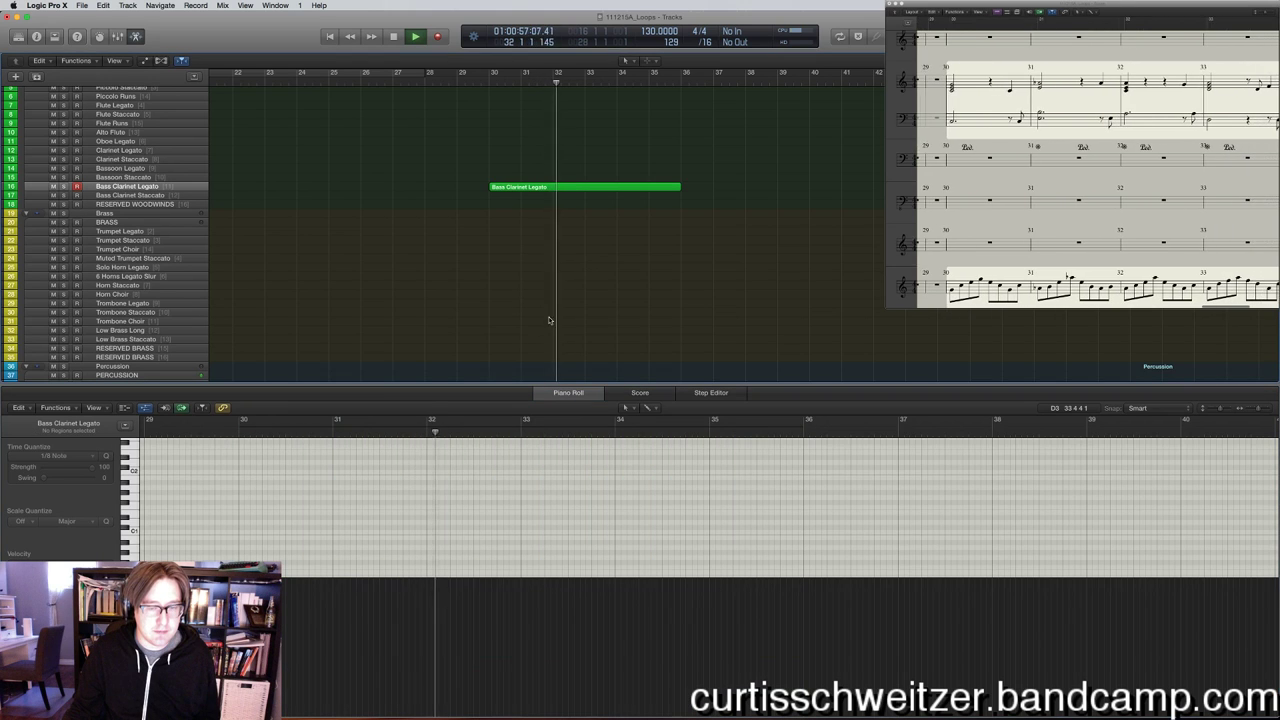
left_click(553, 188)
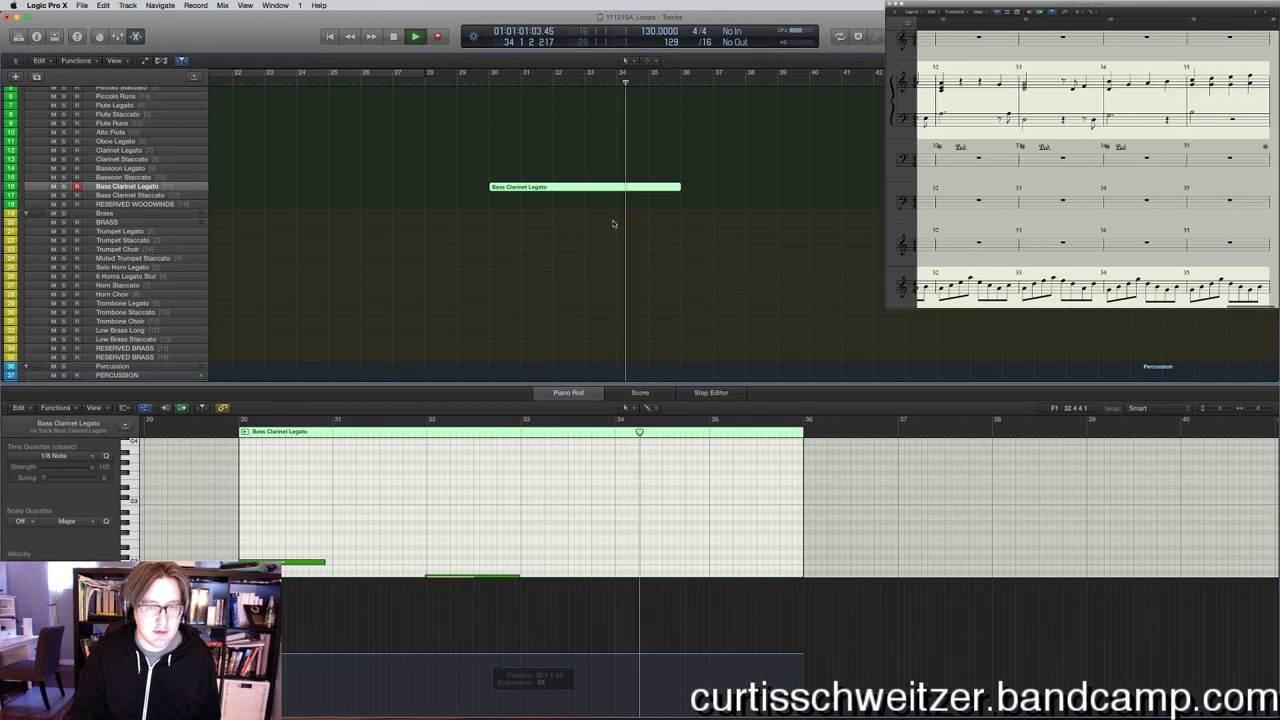
left_click(608, 251)
key("p")
key("space")
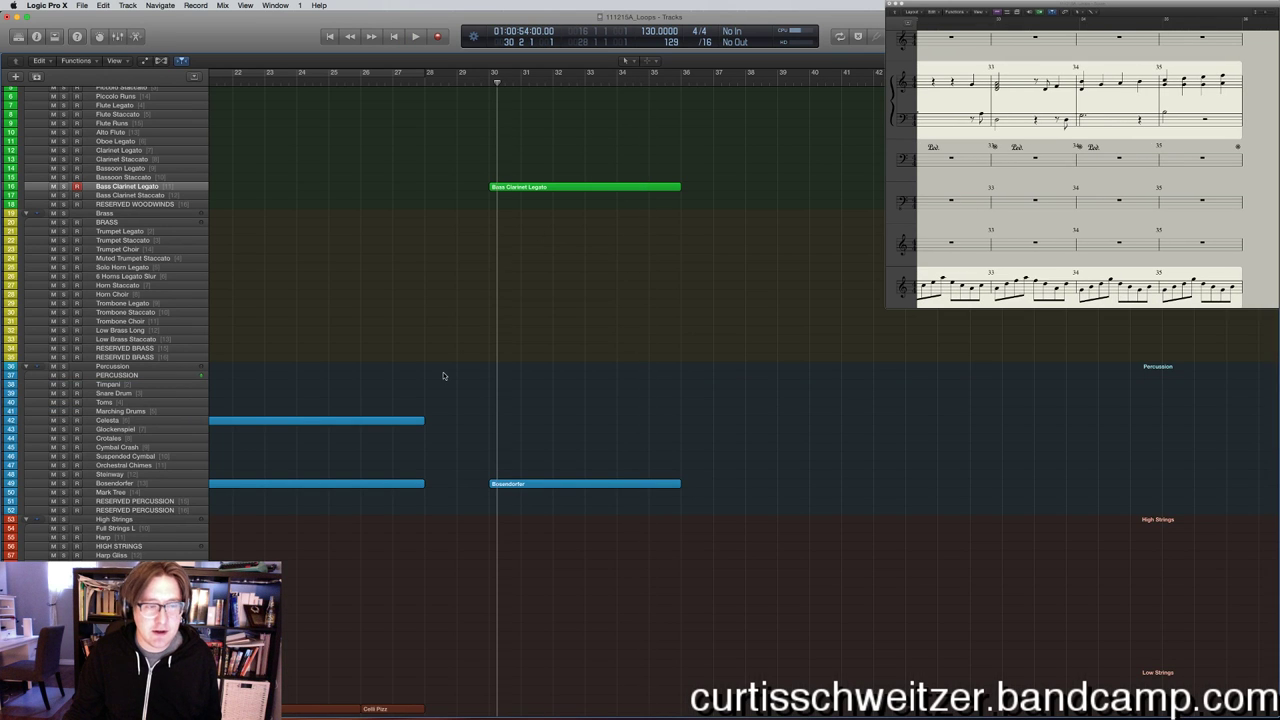
Record a plucked viola part on the VA Pizz track from bar 30 to bar 36.
scroll(371, 380, "down", 10)
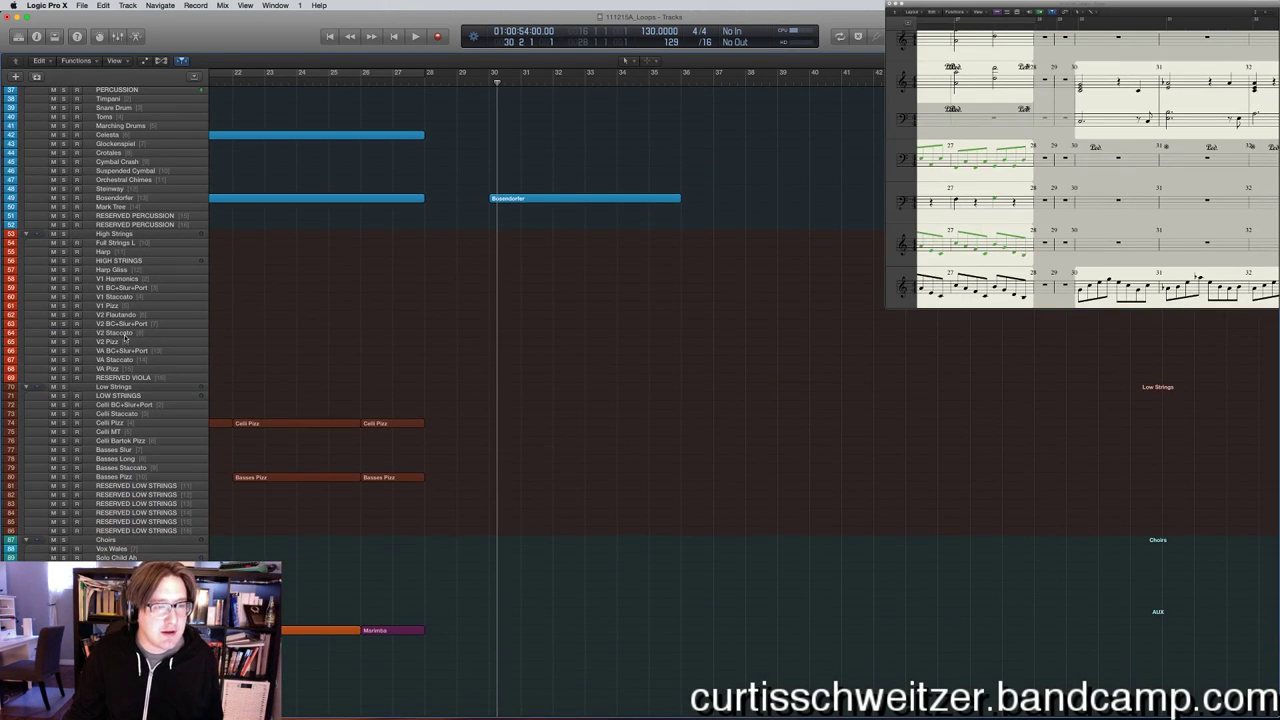
left_click(118, 360)
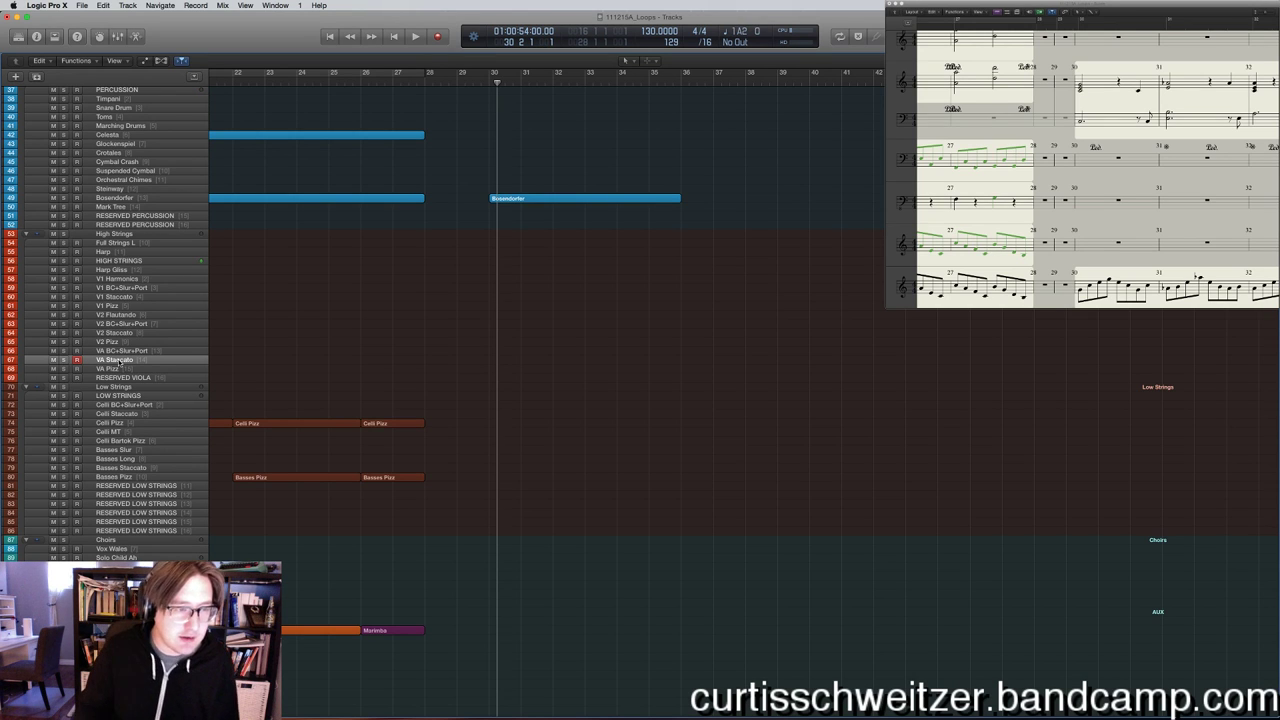
left_click(110, 369)
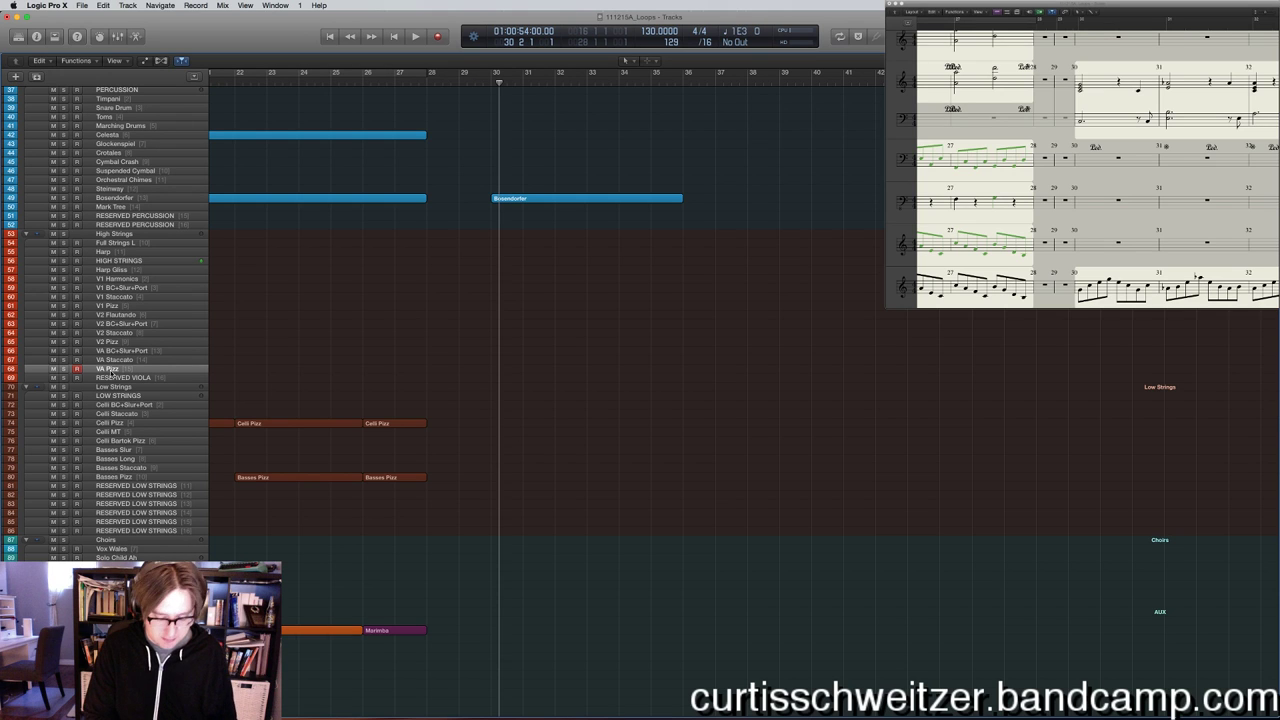
key("r")
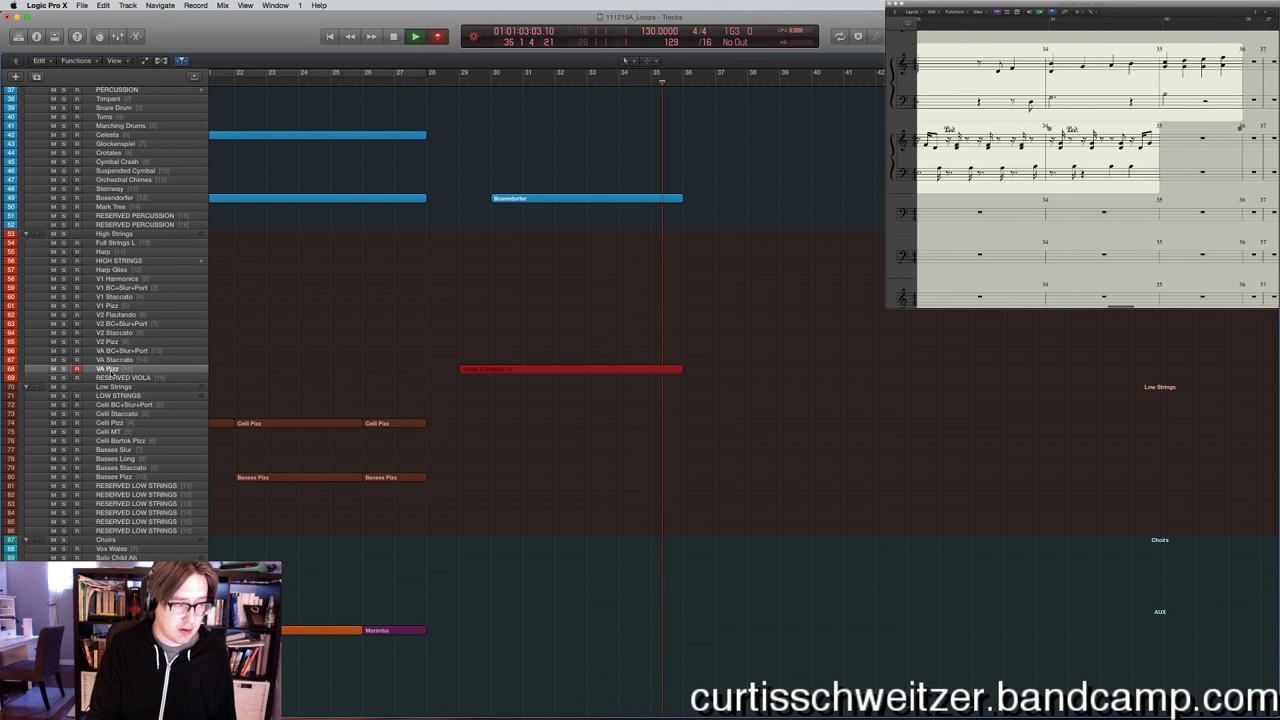
key("space")
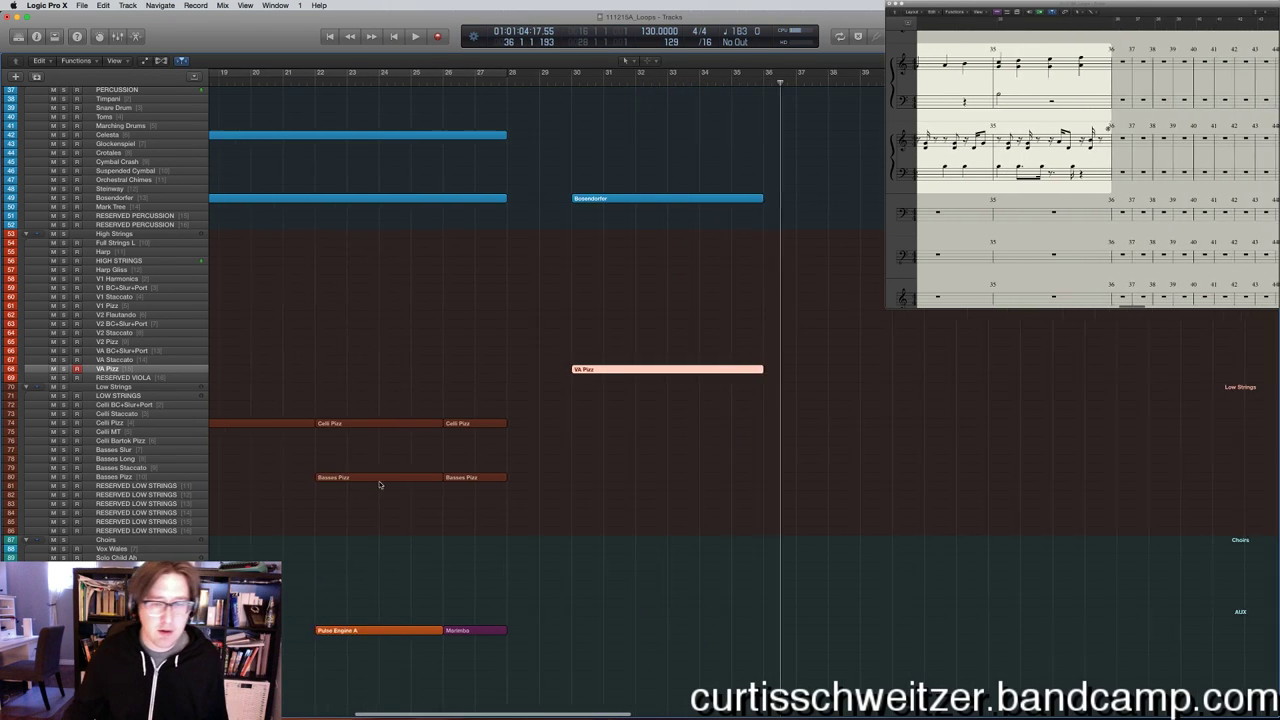
Quantize all VA Pizz notes to the 1/8 grid, play the section from bar 30 and close the note editor.
key("p")
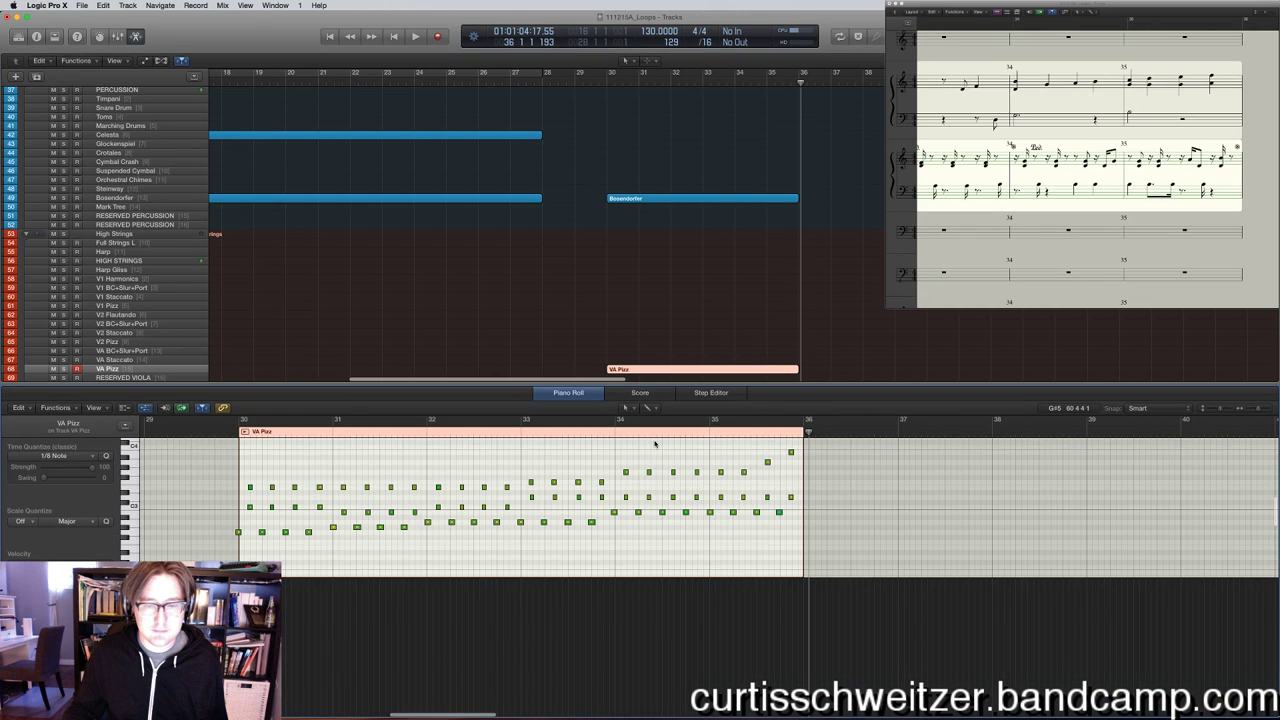
key("super+a")
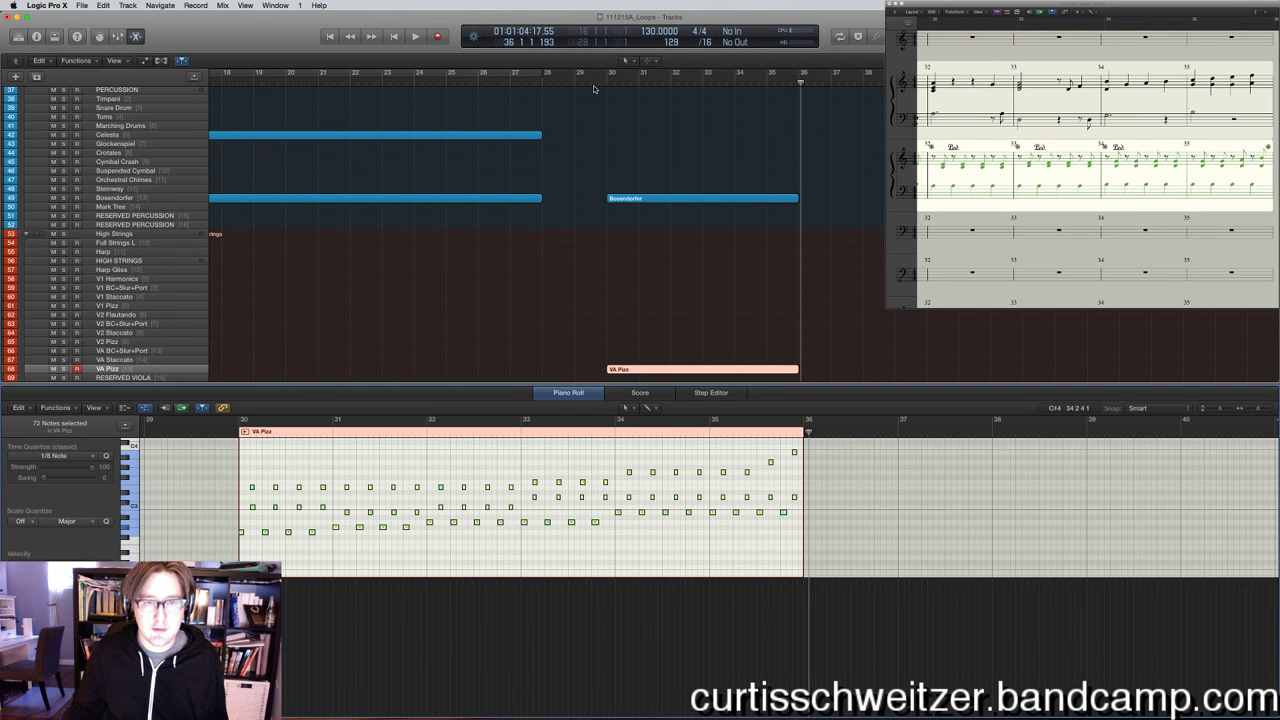
left_click(596, 82)
key("space")
left_click(650, 167)
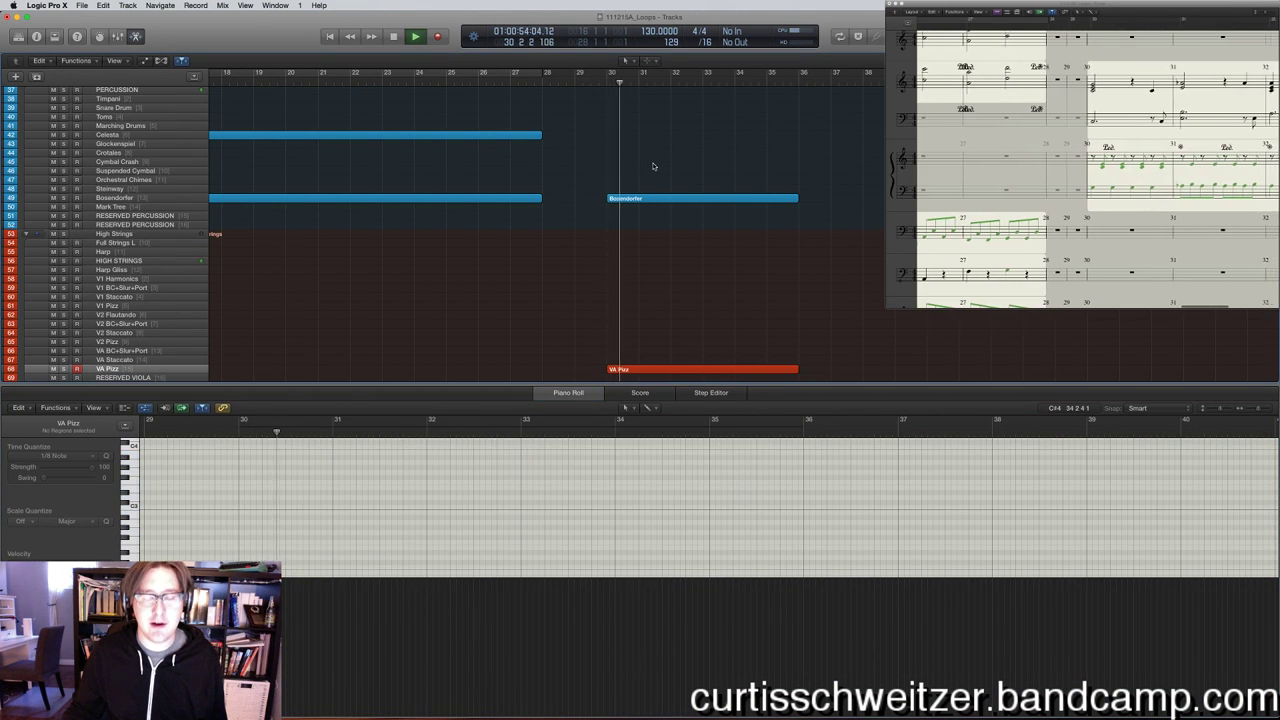
key("p")
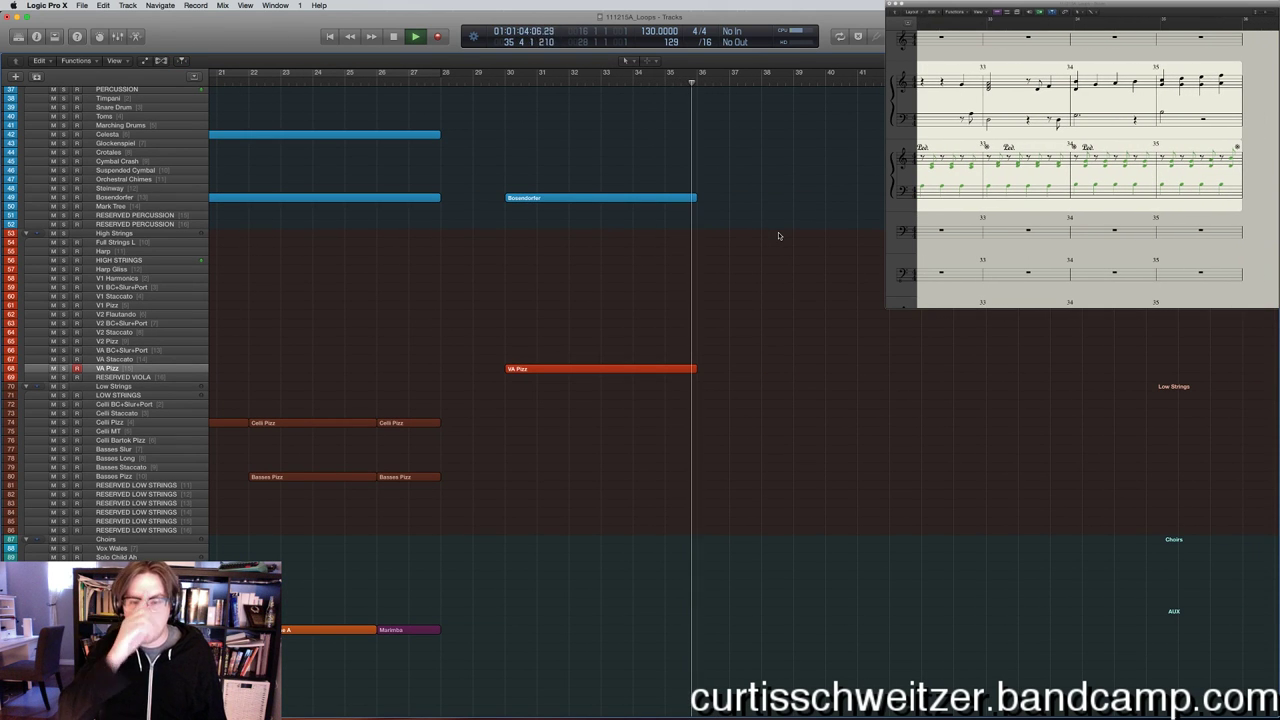
Play back the earlier sketches from bar 16 and from bar 2 to compare them with the new section.
key("space")
scroll(743, 116, "left", 3)
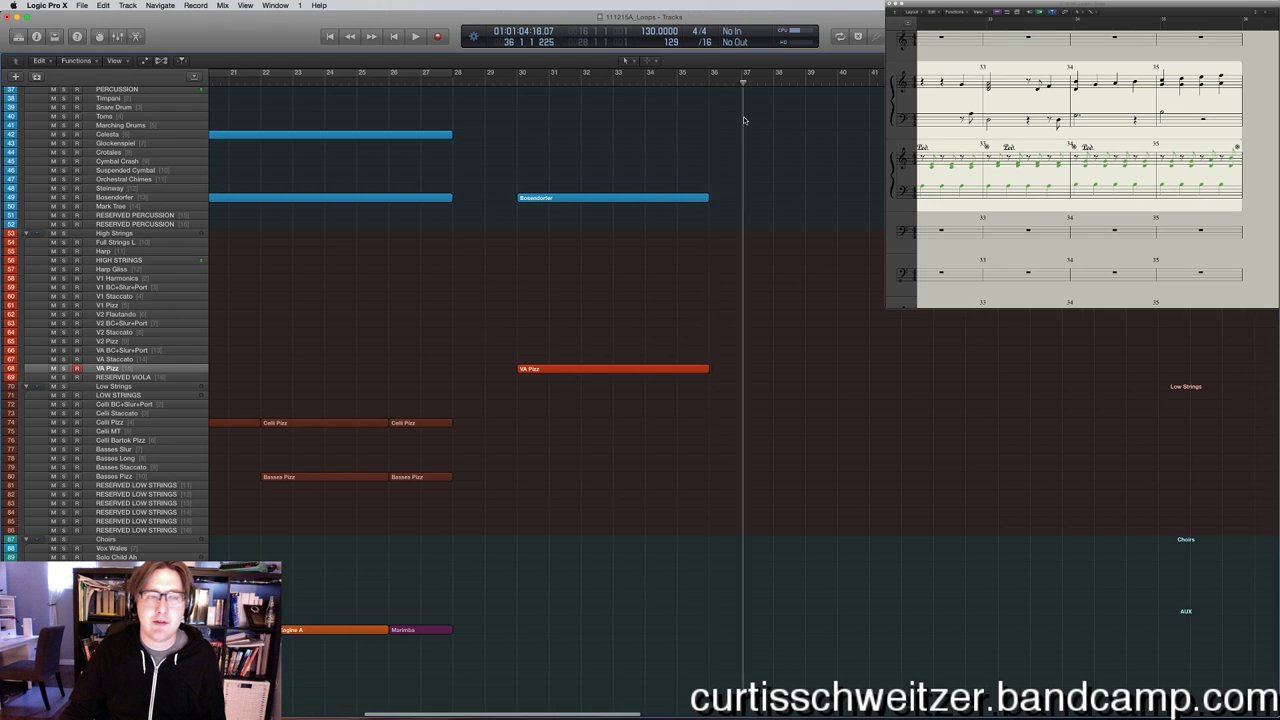
scroll(743, 116, "right", 10)
left_click(478, 80)
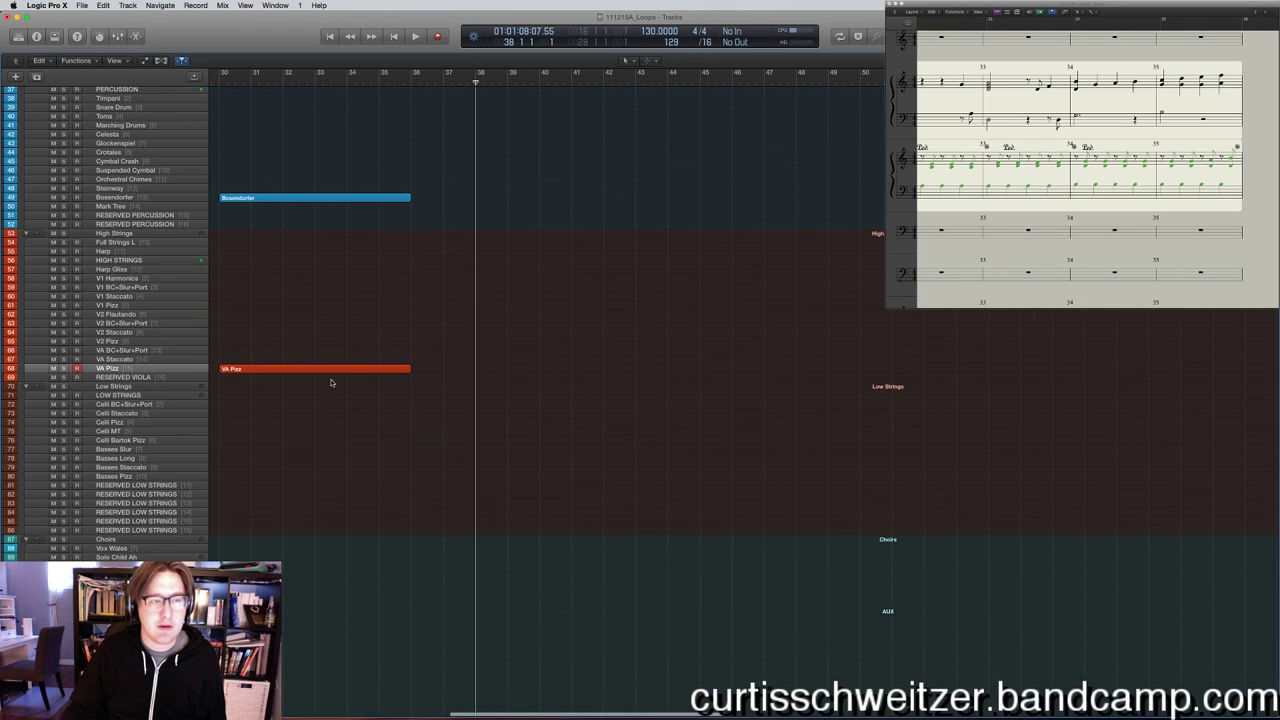
scroll(494, 314, "left", 10)
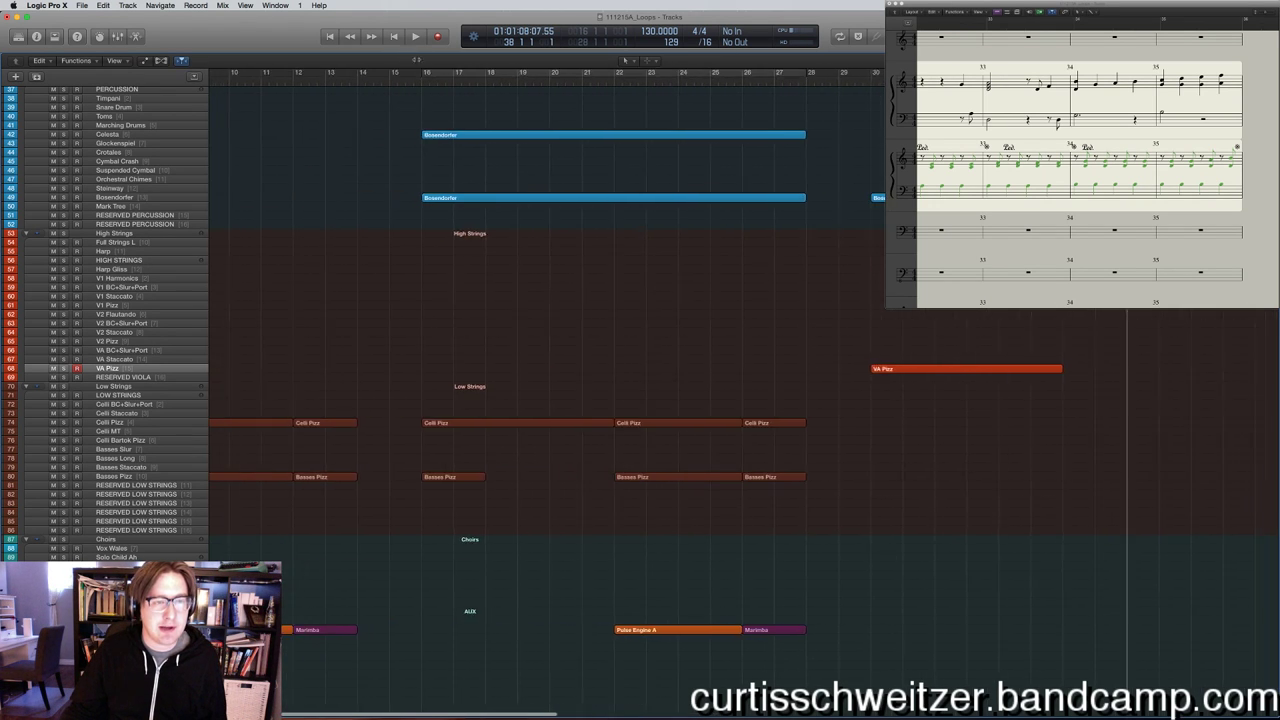
left_click(447, 82)
key("space")
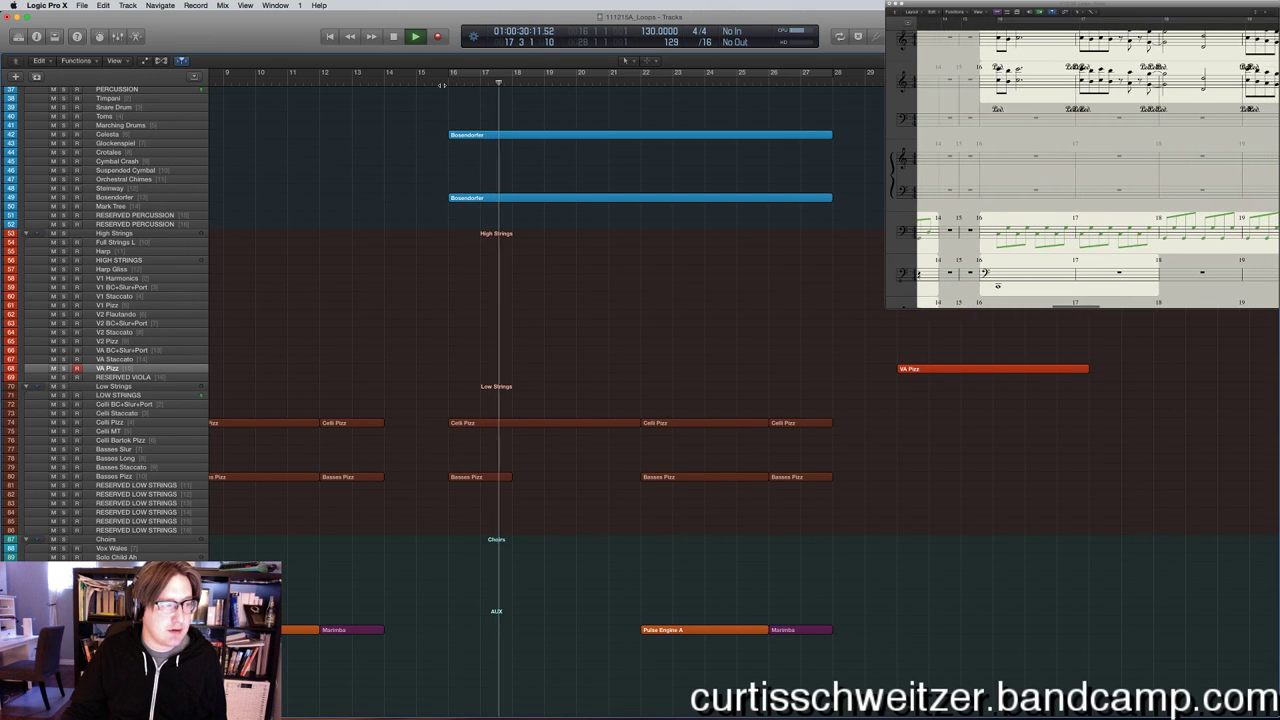
scroll(669, 138, "right", 1)
scroll(670, 138, "left", 8)
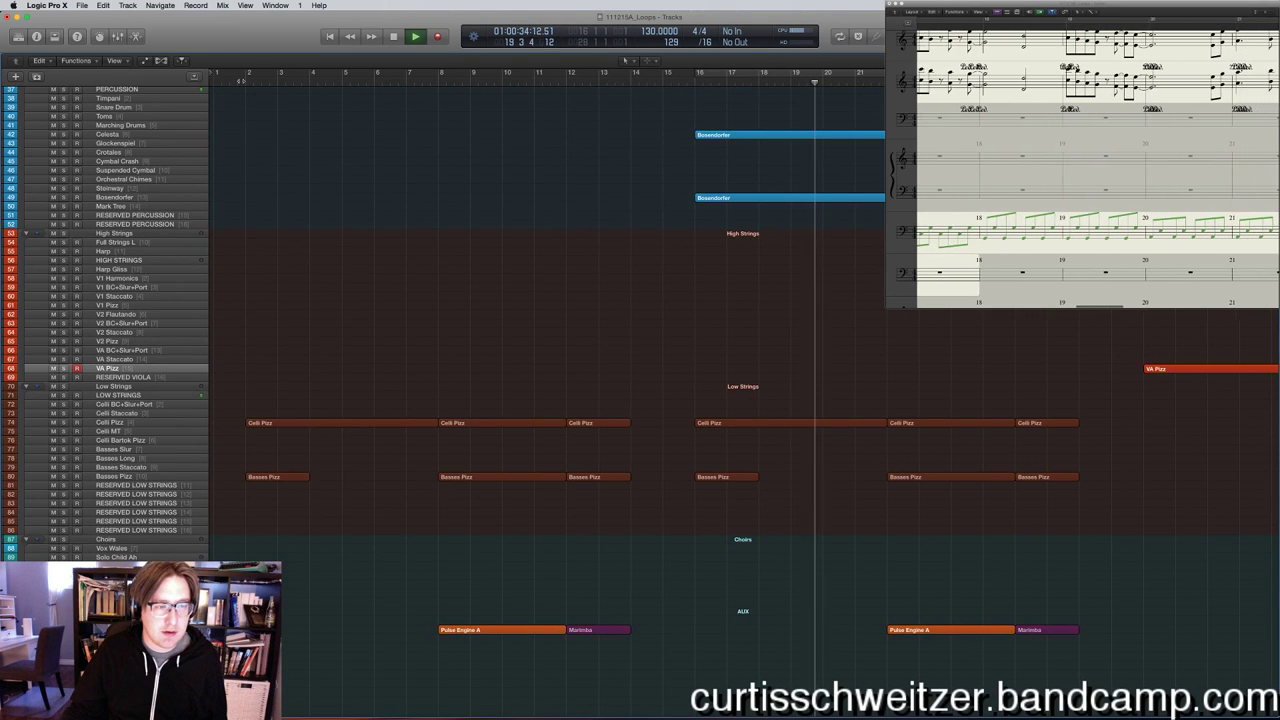
scroll(489, 137, "right", 4)
scroll(489, 137, "left", 4)
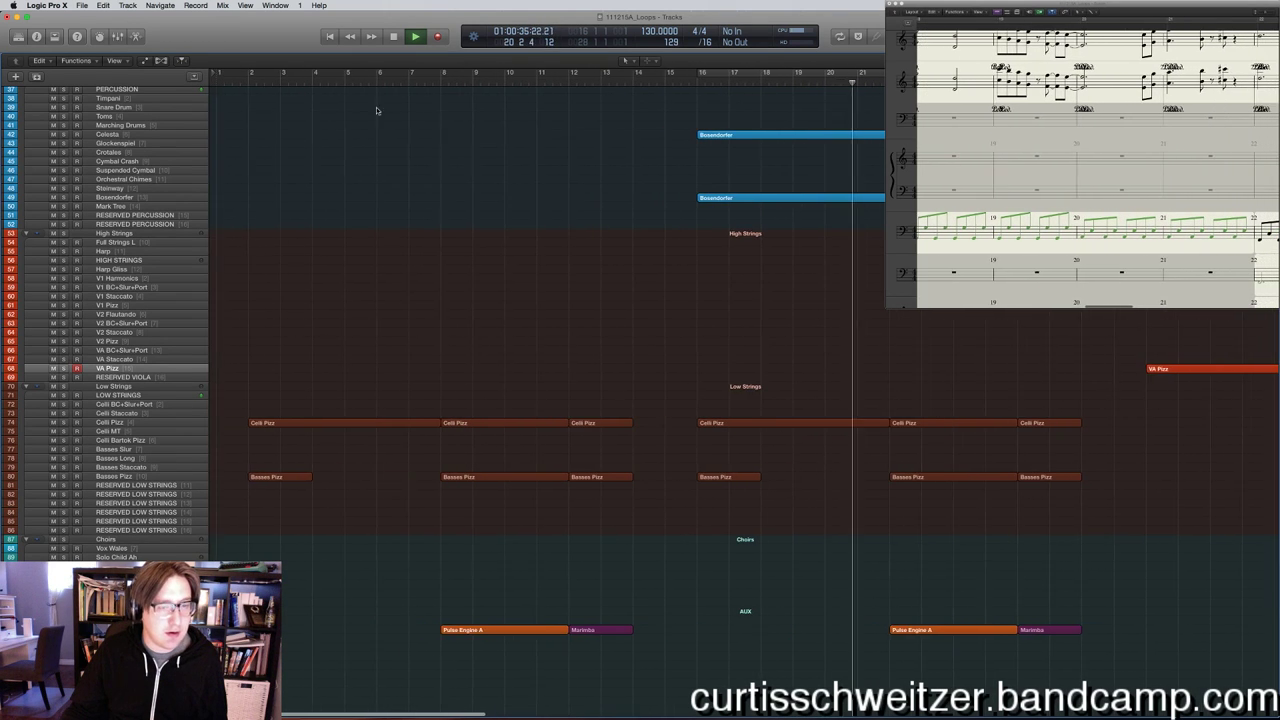
left_click(240, 78)
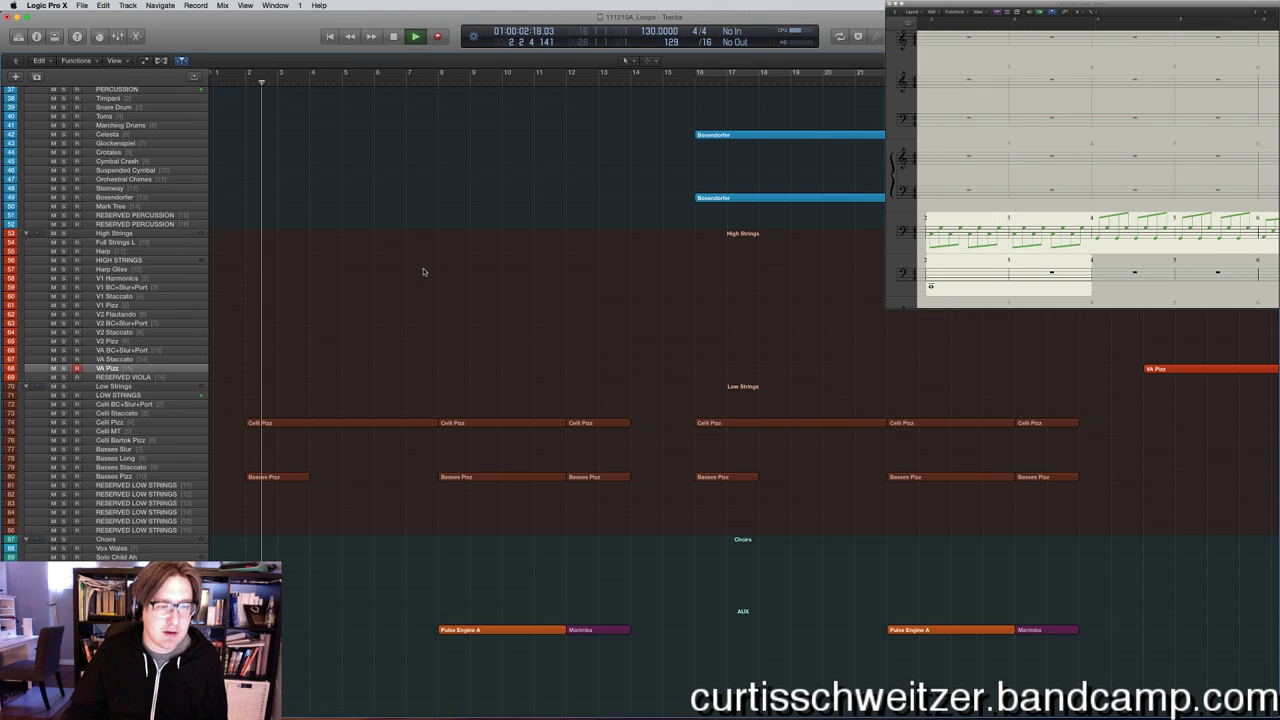
Stop playback and place the playhead at bar 38.
scroll(446, 270, "right", 12)
scroll(447, 265, "right", 17)
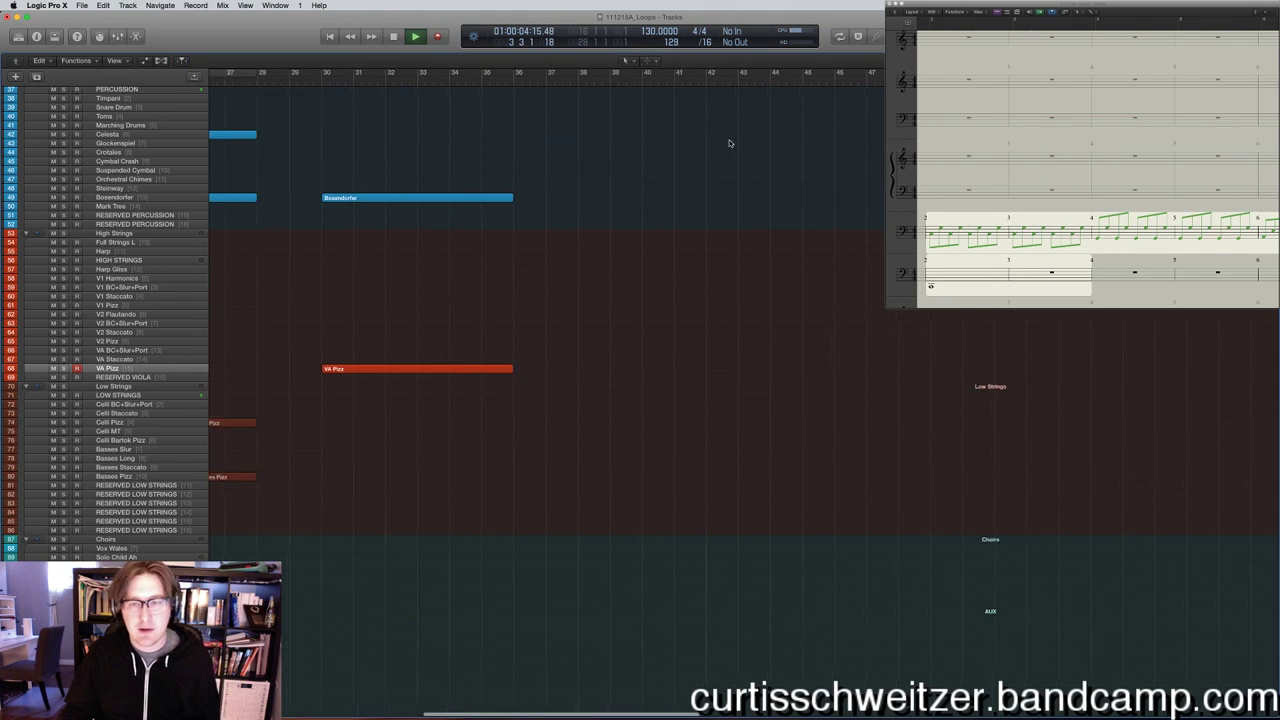
key("space")
left_click(449, 80)
key("space")
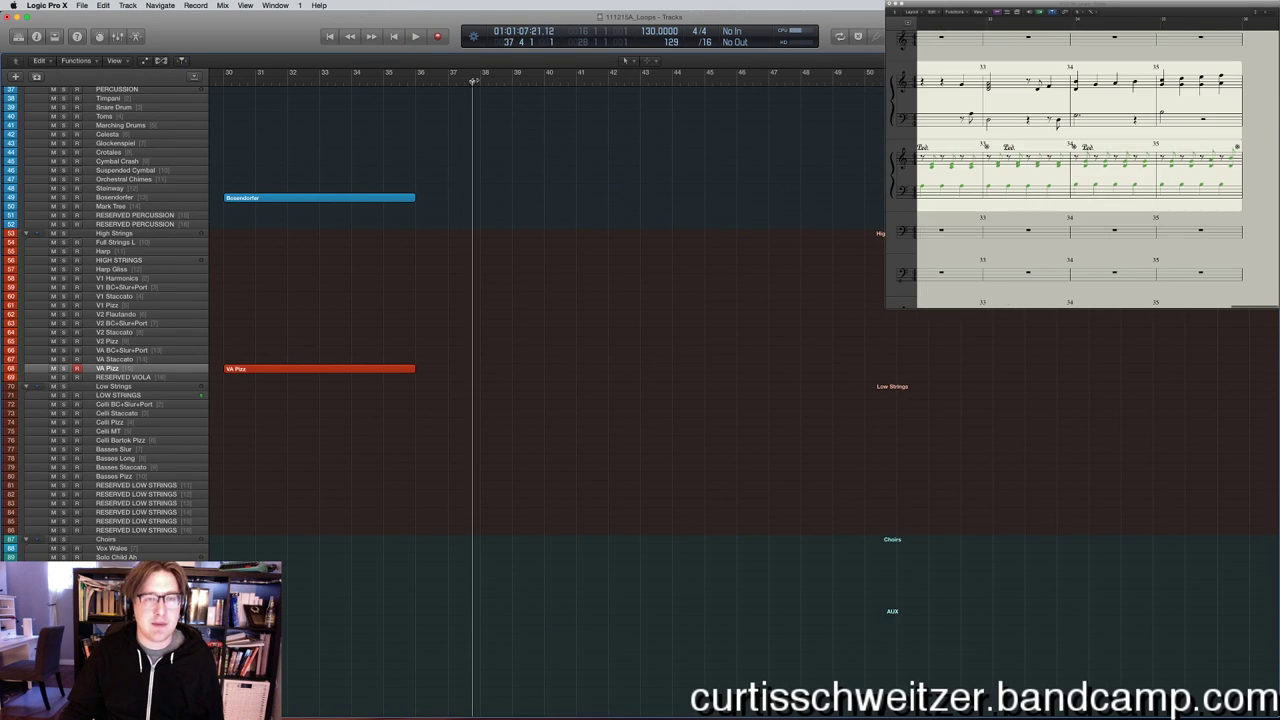
Copy the 12-bar Pulse Engine A region from bar 16 and paste it at bar 38 without its automation data.
scroll(471, 288, "left", 2)
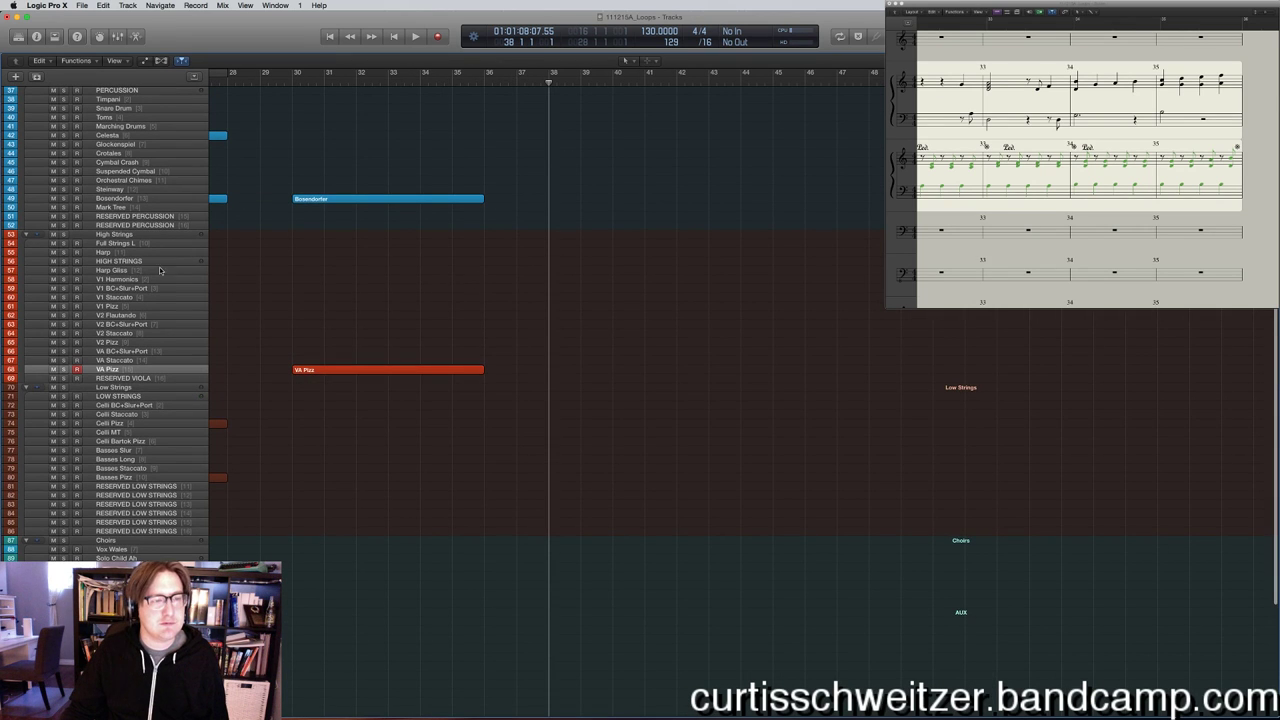
scroll(360, 298, "up", 3)
scroll(363, 309, "down", 10)
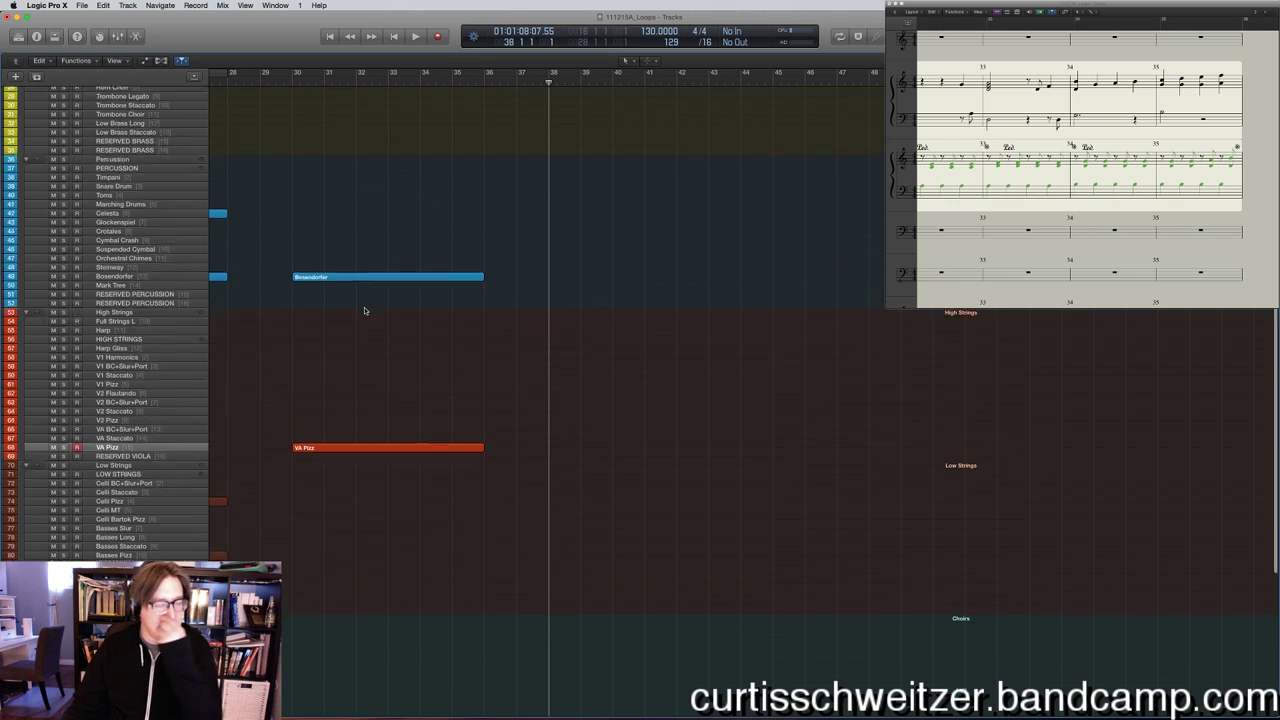
scroll(358, 312, "up", 1)
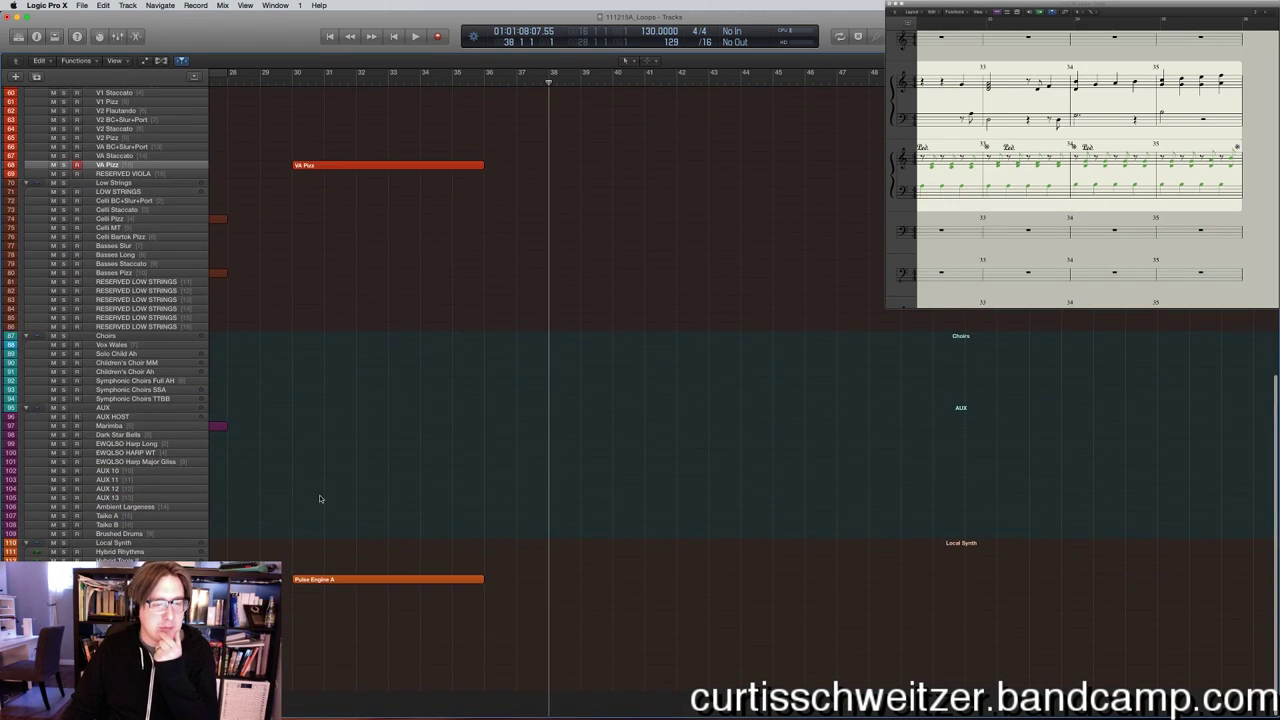
scroll(340, 530, "left", 10)
scroll(337, 600, "up", 4)
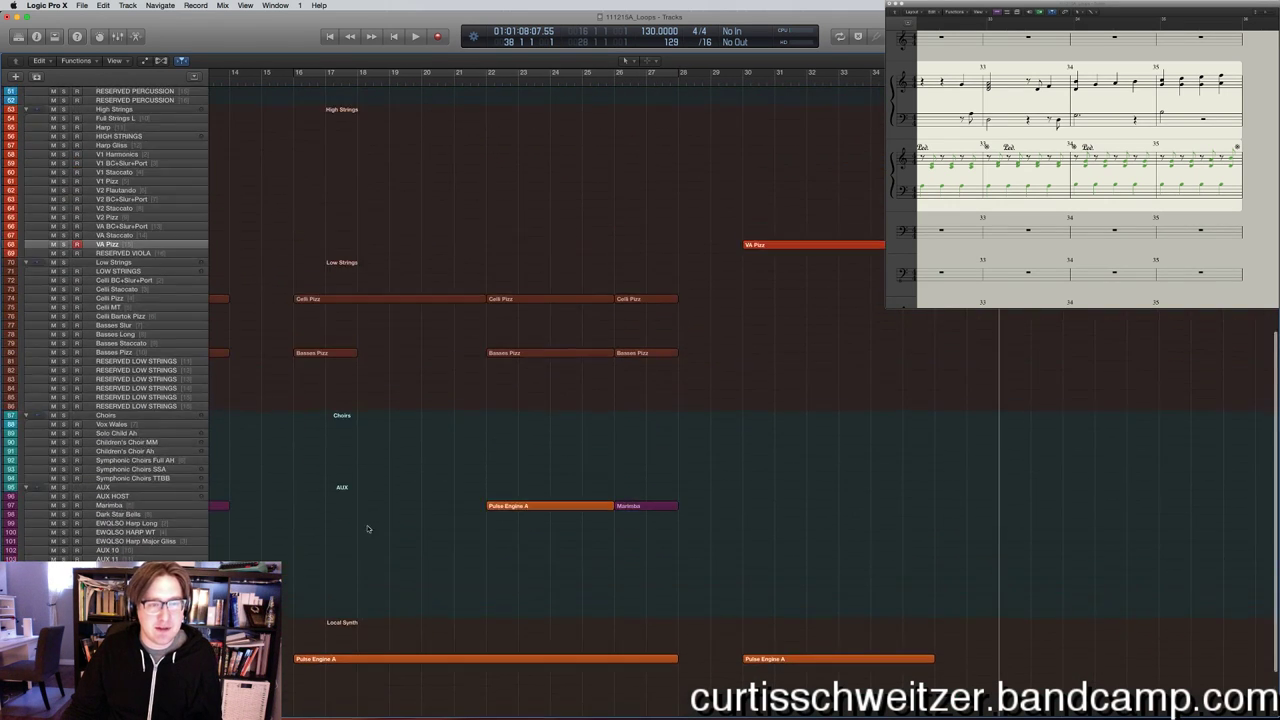
scroll(360, 600, "down", 3)
left_click(375, 599)
scroll(530, 524, "right", 10)
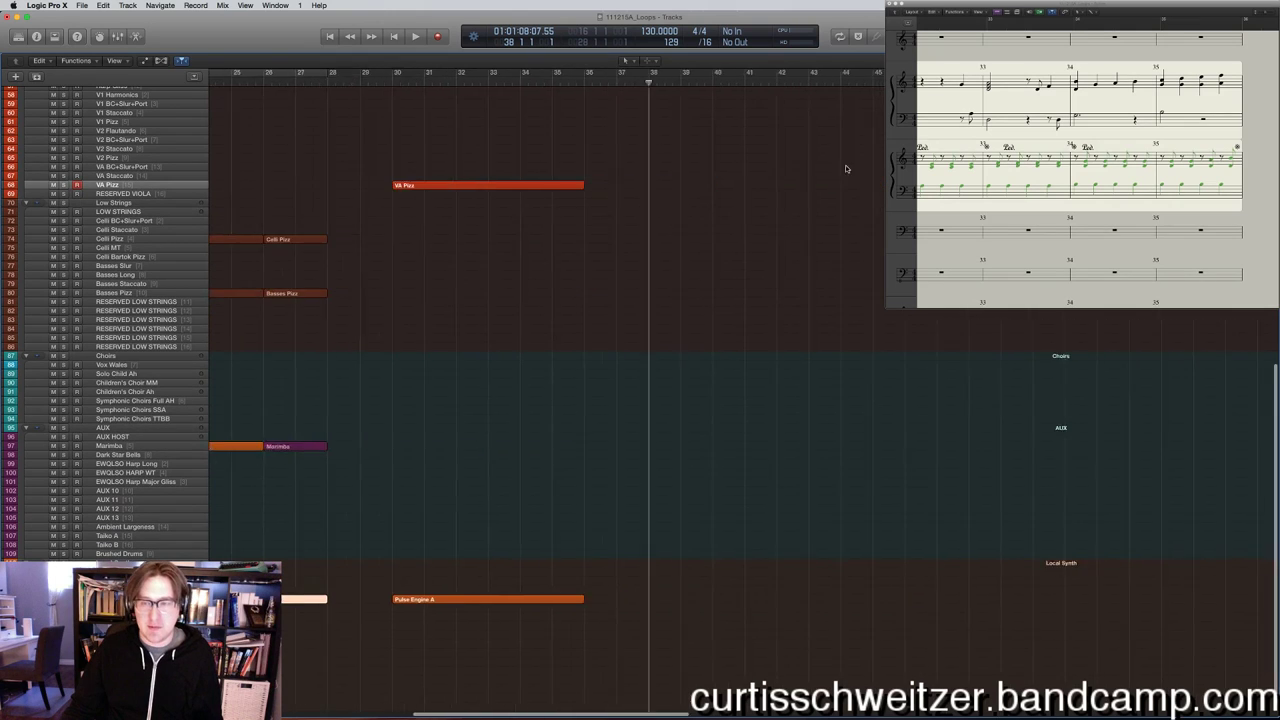
key("super+v")
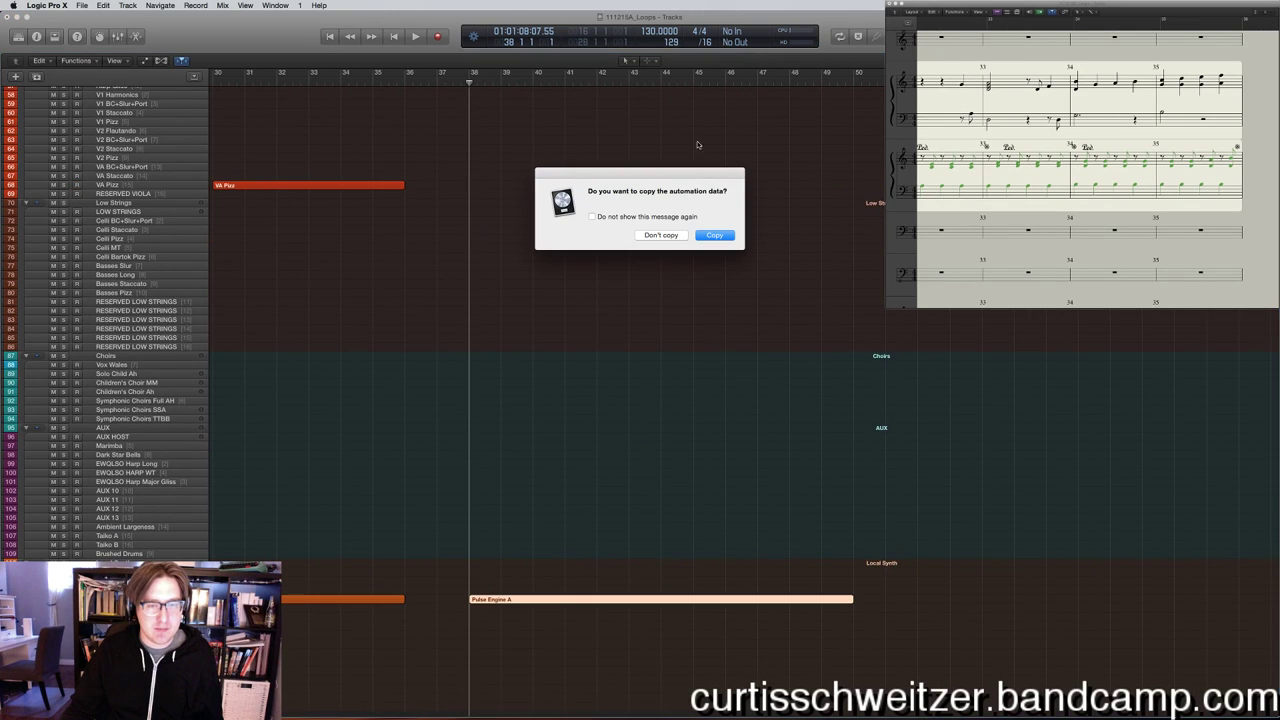
left_click(660, 236)
Play the pasted Pulse Engine A region from bar 38, select the Celesta track for recording and stop.
key("space")
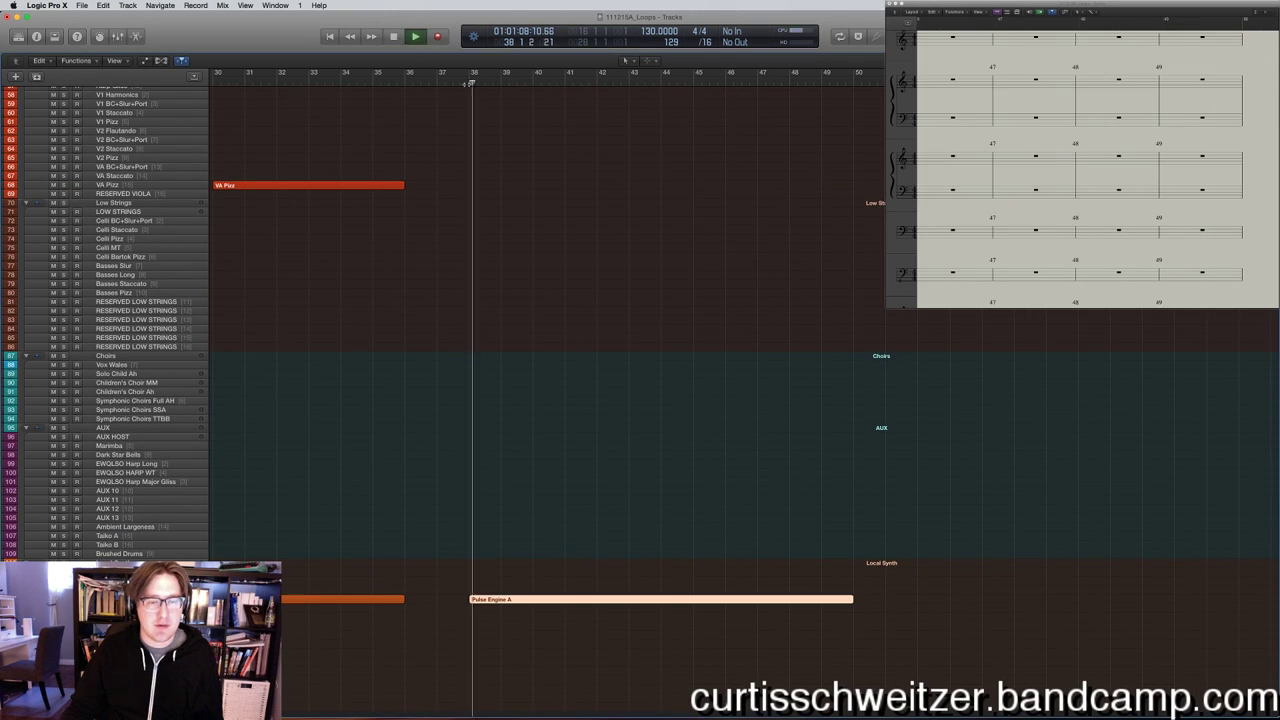
left_click(608, 517)
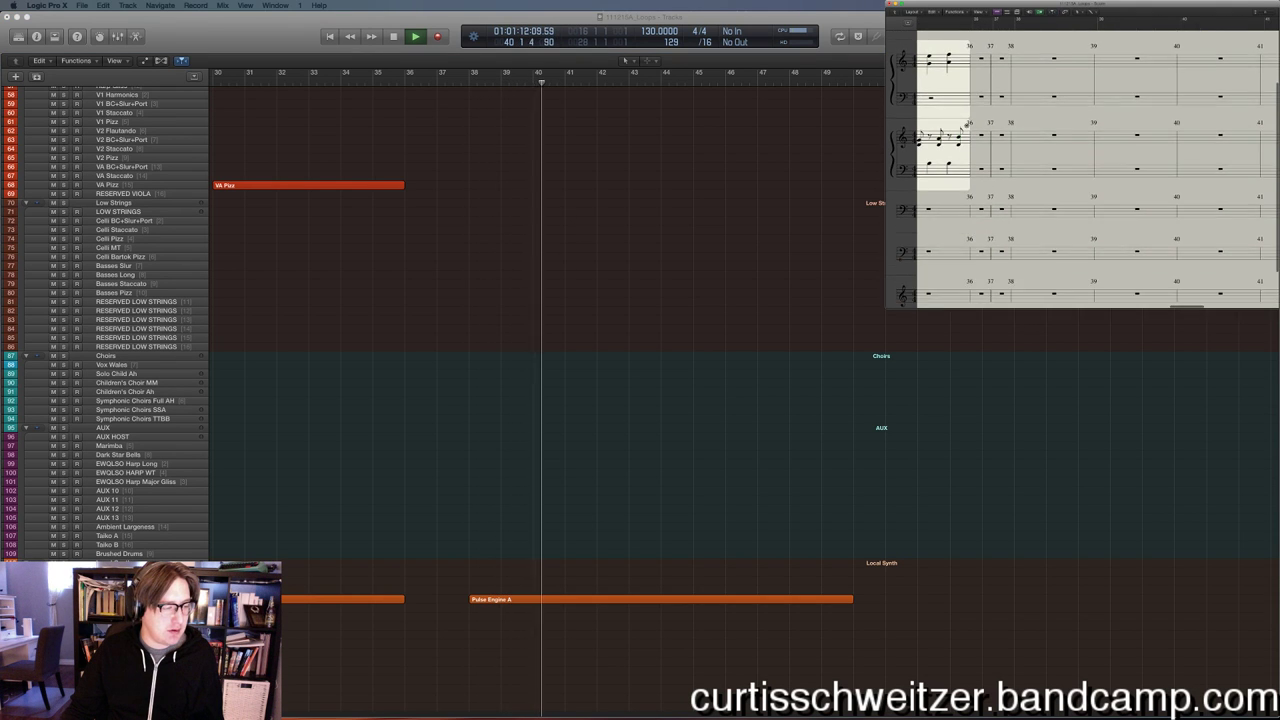
scroll(484, 428, "right", 5)
scroll(484, 428, "up", 5)
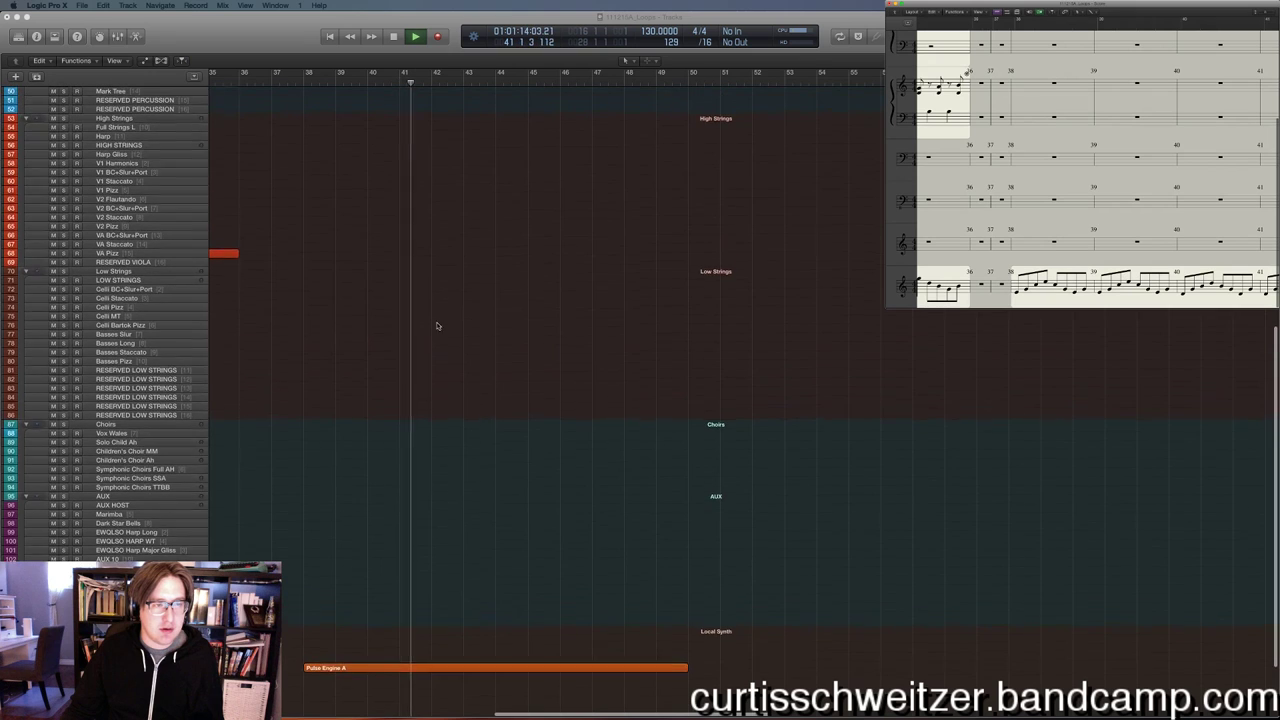
scroll(398, 290, "up", 5)
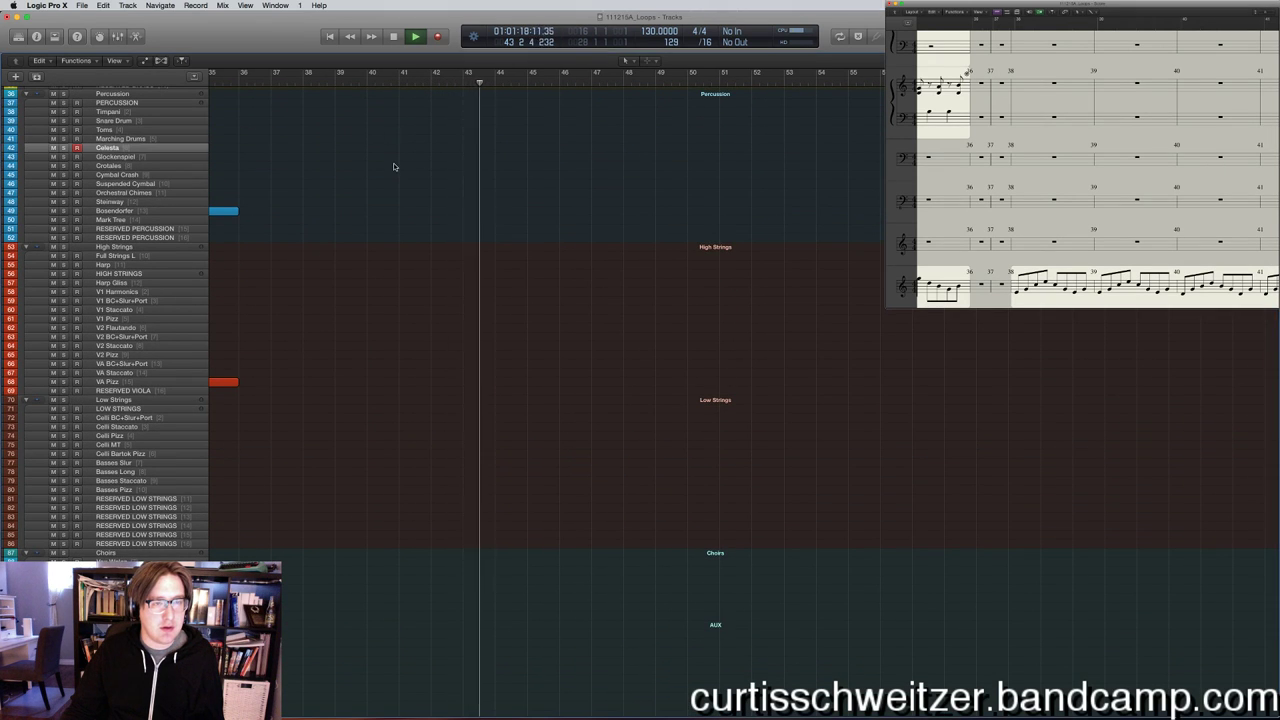
scroll(395, 164, "down", 5)
key("space")
Rehearse a Celesta part over the pulse from just before bar 38, then stop playback.
left_click(309, 84)
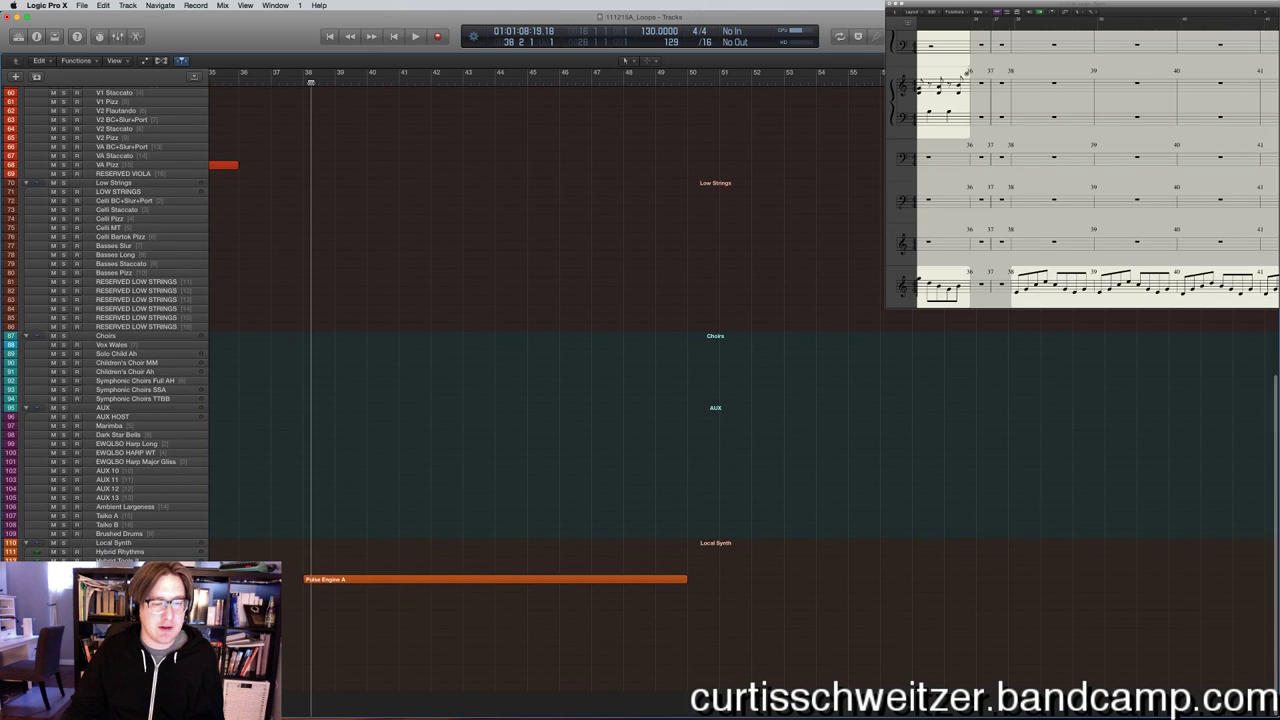
left_click(294, 83)
key("space")
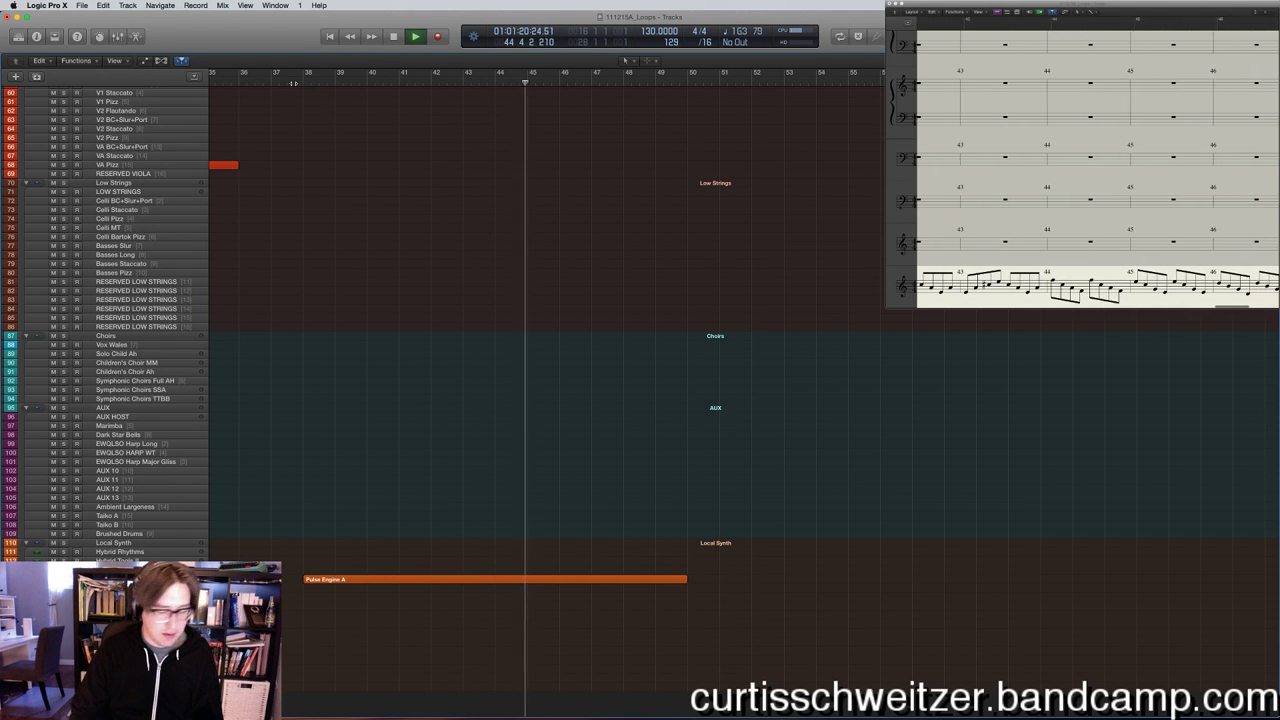
key("space")
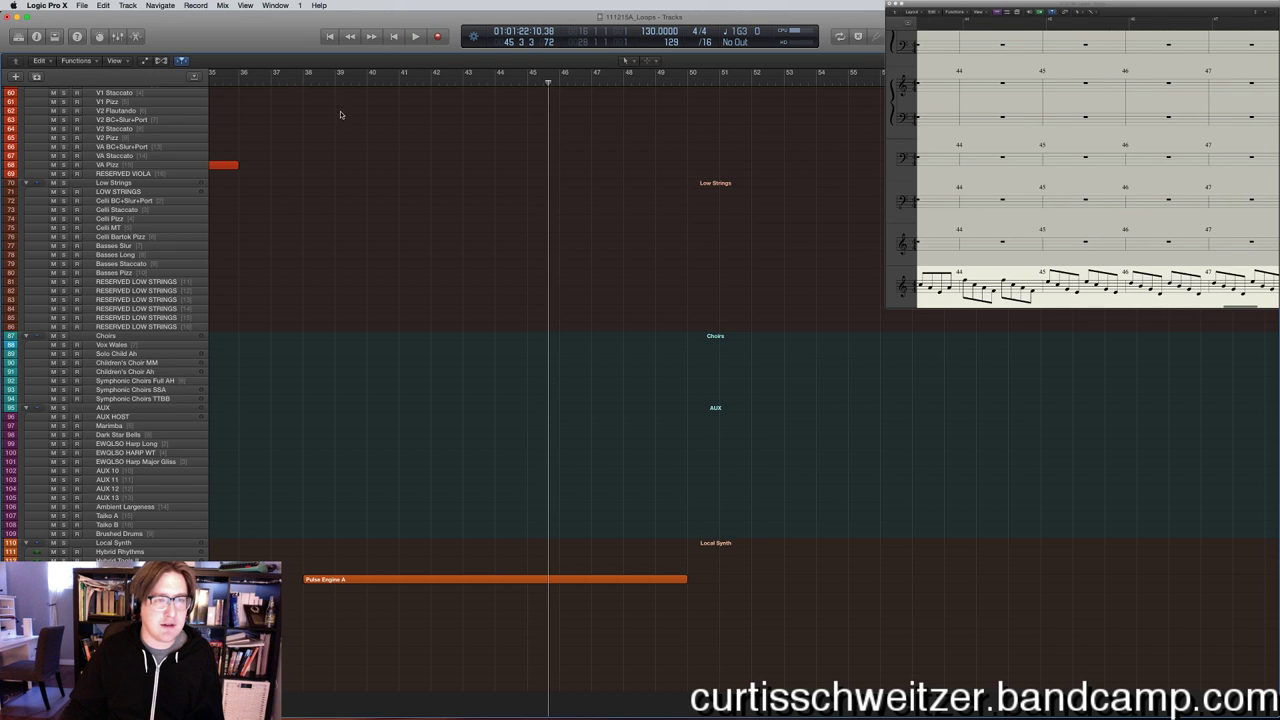
Start recording a Celesta part at bar 38 over the pasted pulse.
left_click(313, 79)
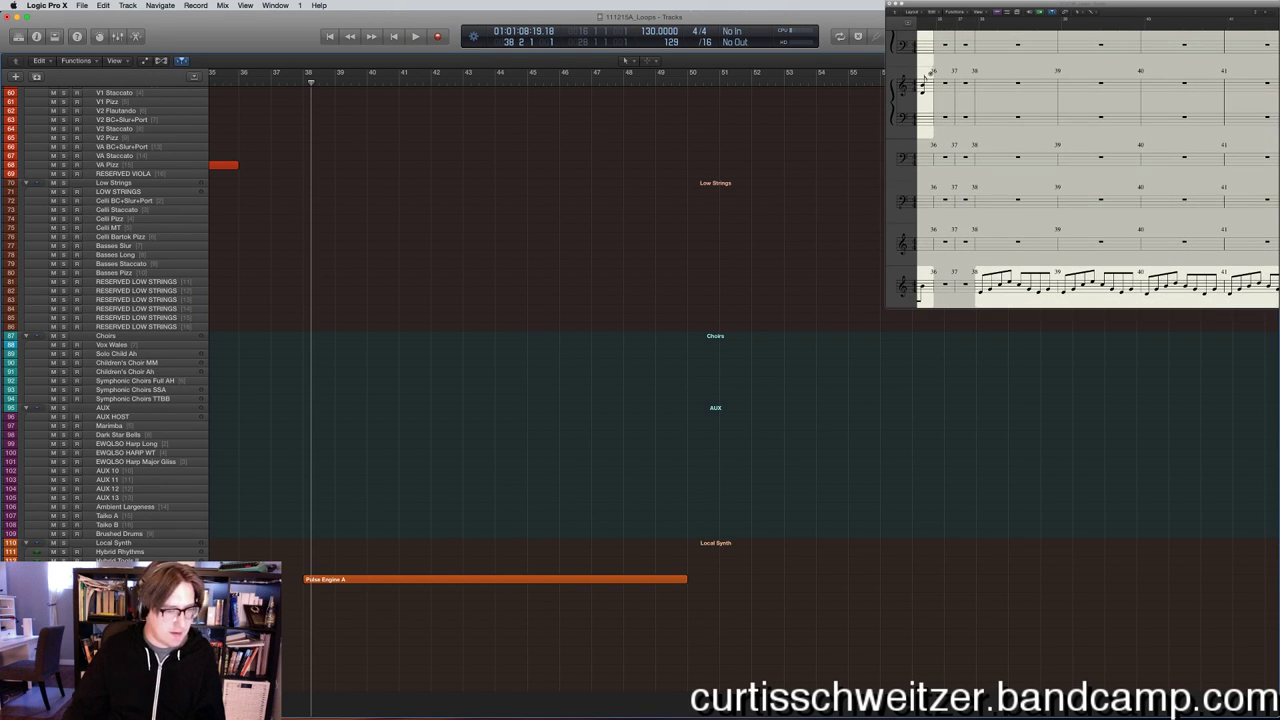
scroll(545, 380, "left", 6)
key("r")
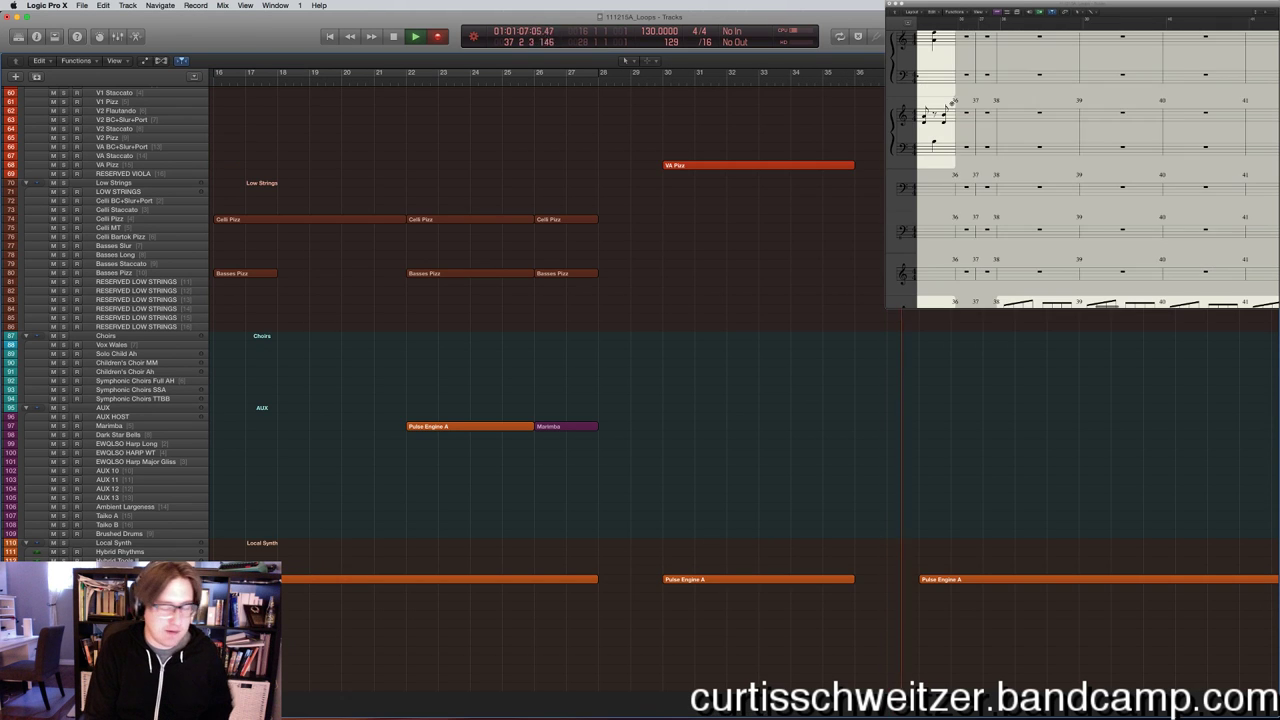
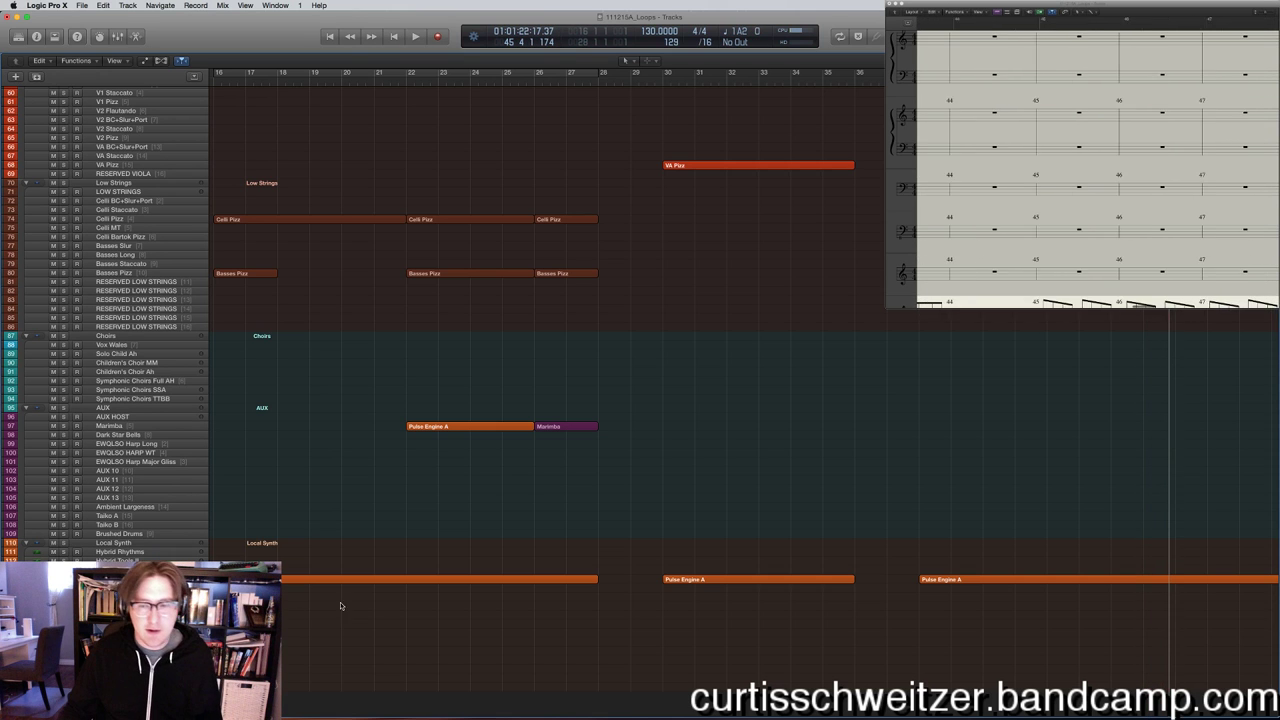
Open the notes of the Pulse Engine A region at bar 38 as notation in the Score editor.
left_click(957, 578)
key("e")
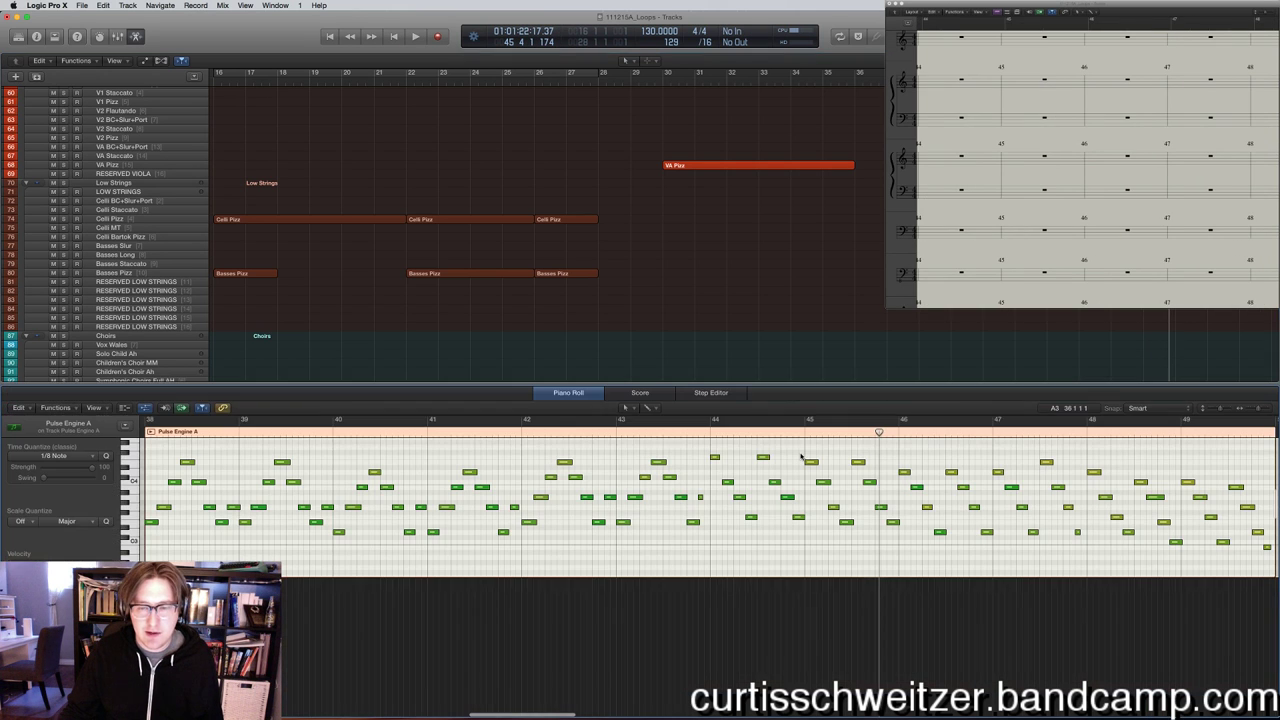
key("n")
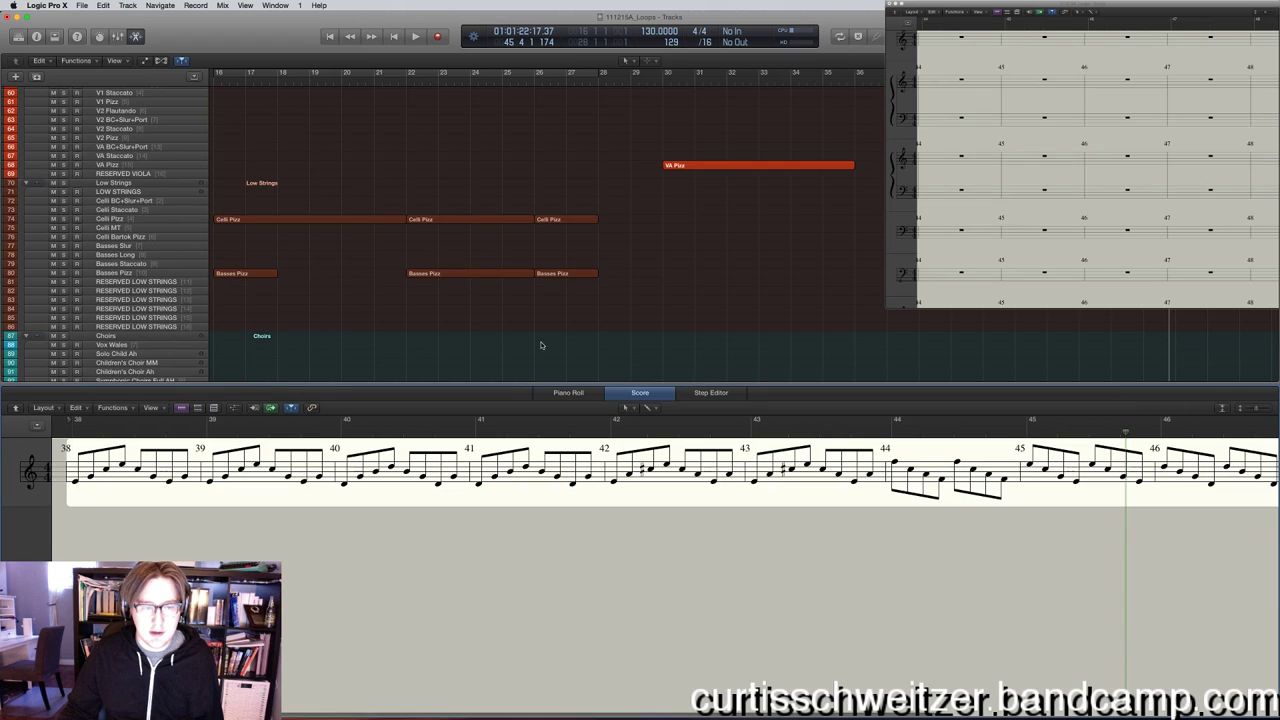
scroll(546, 230, "down", 10)
scroll(546, 230, "right", 8)
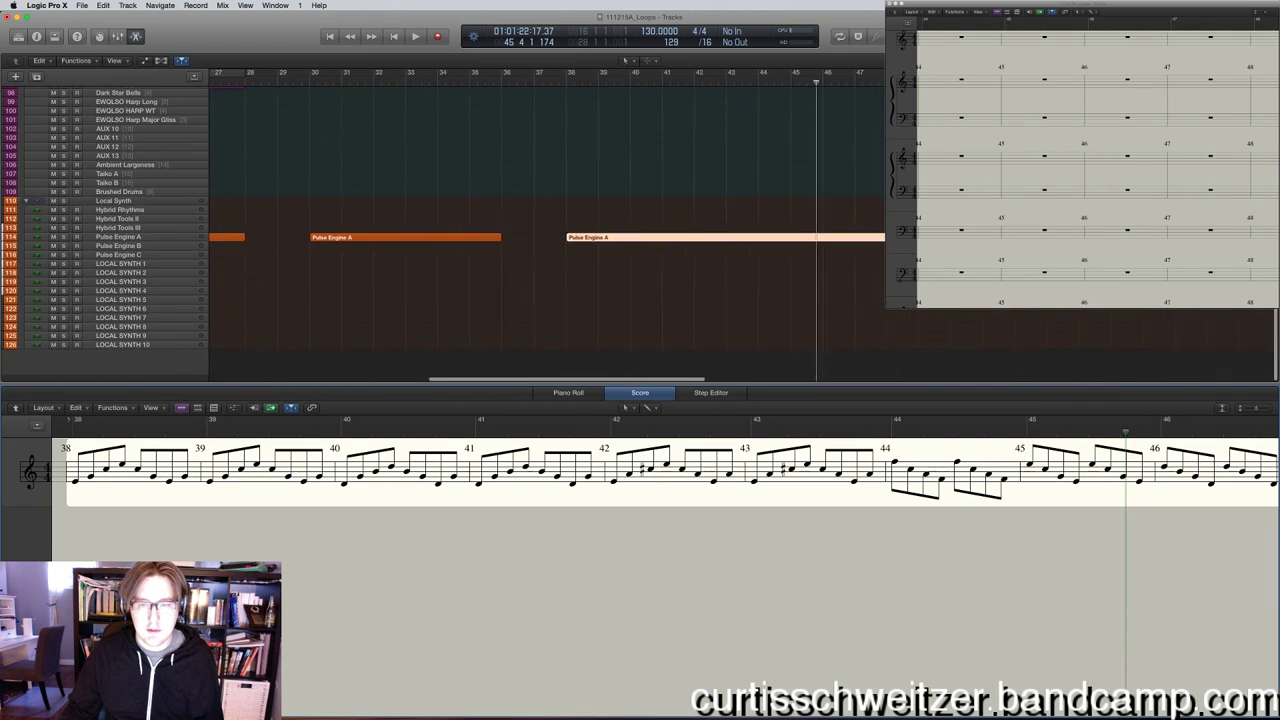
Record the Celesta part over the pulse from bar 38, redoing the first take and stopping at bar 45.
left_click(523, 82)
key("r")
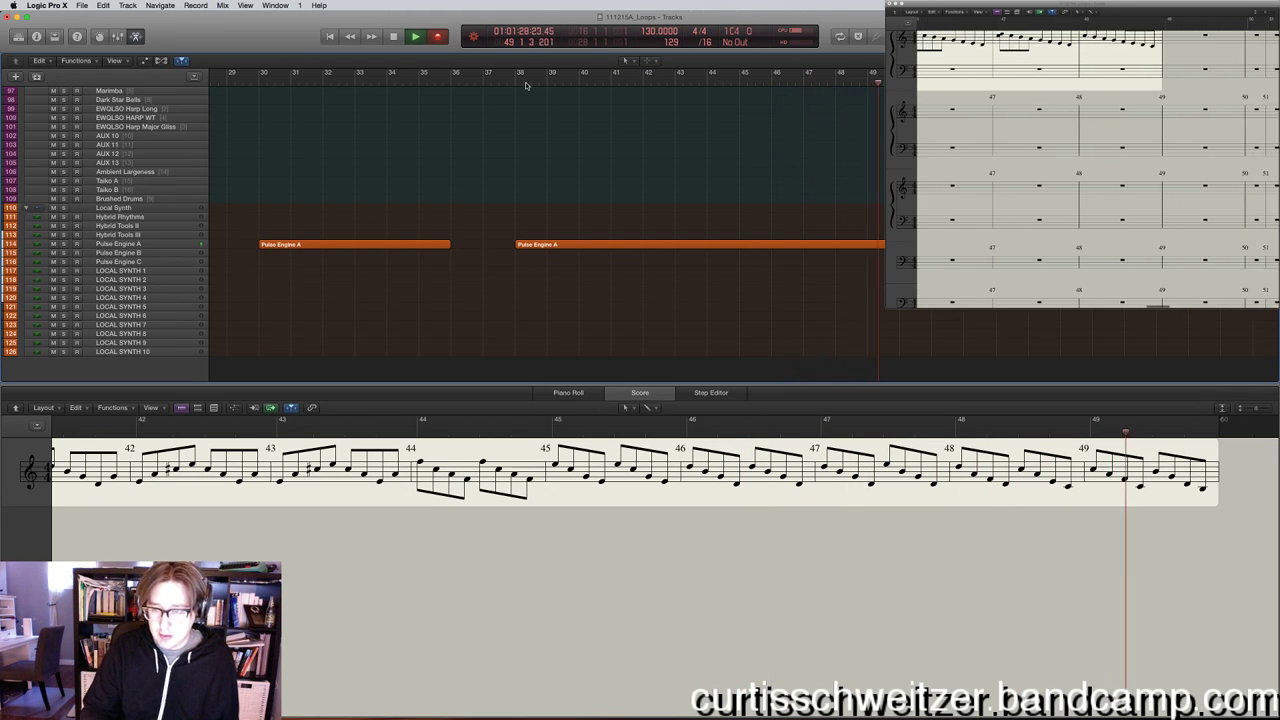
key("space")
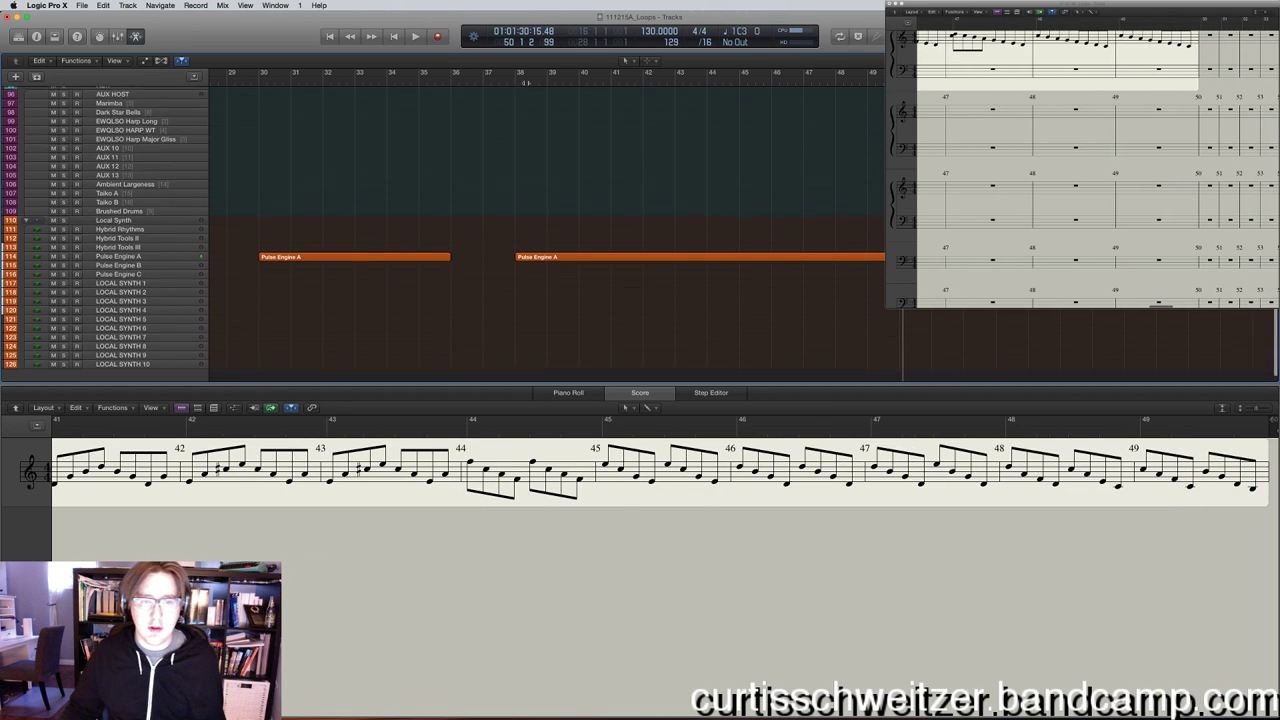
key("space")
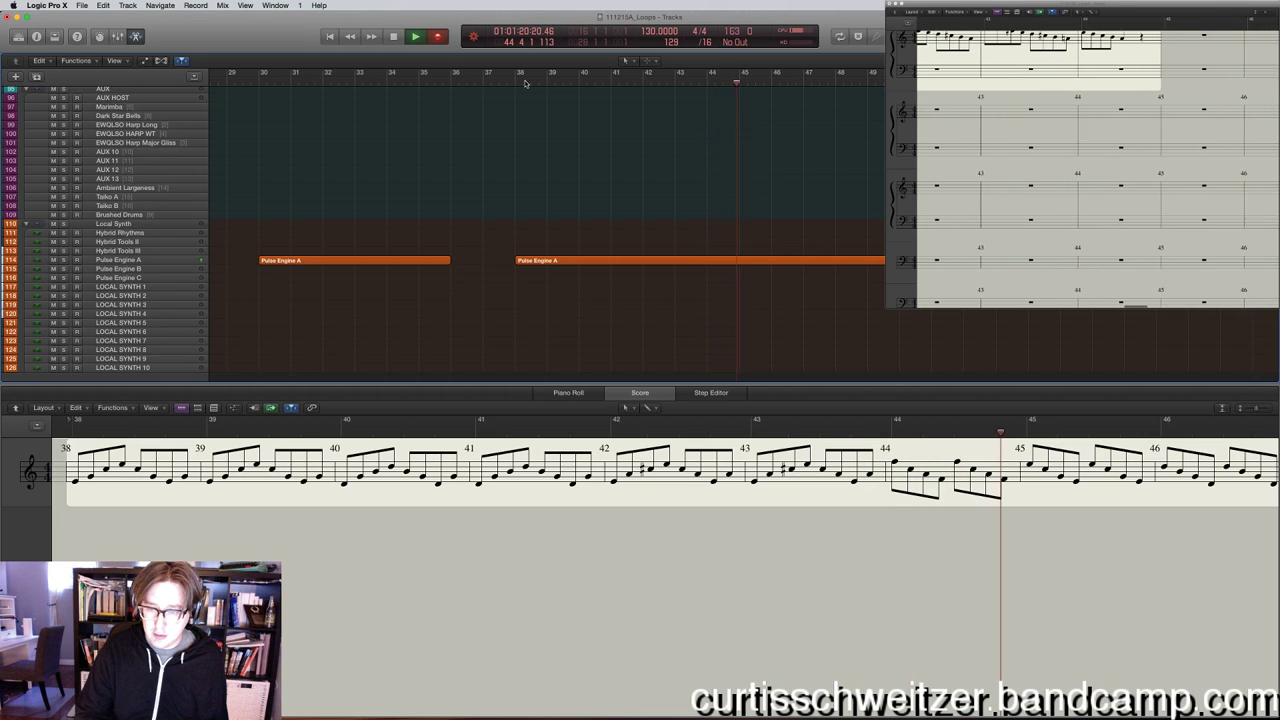
key("space")
Open the new Celesta region in the Piano Roll and raise the second note of bar 42 by a semitone.
scroll(674, 157, "up", 15)
left_click(656, 128)
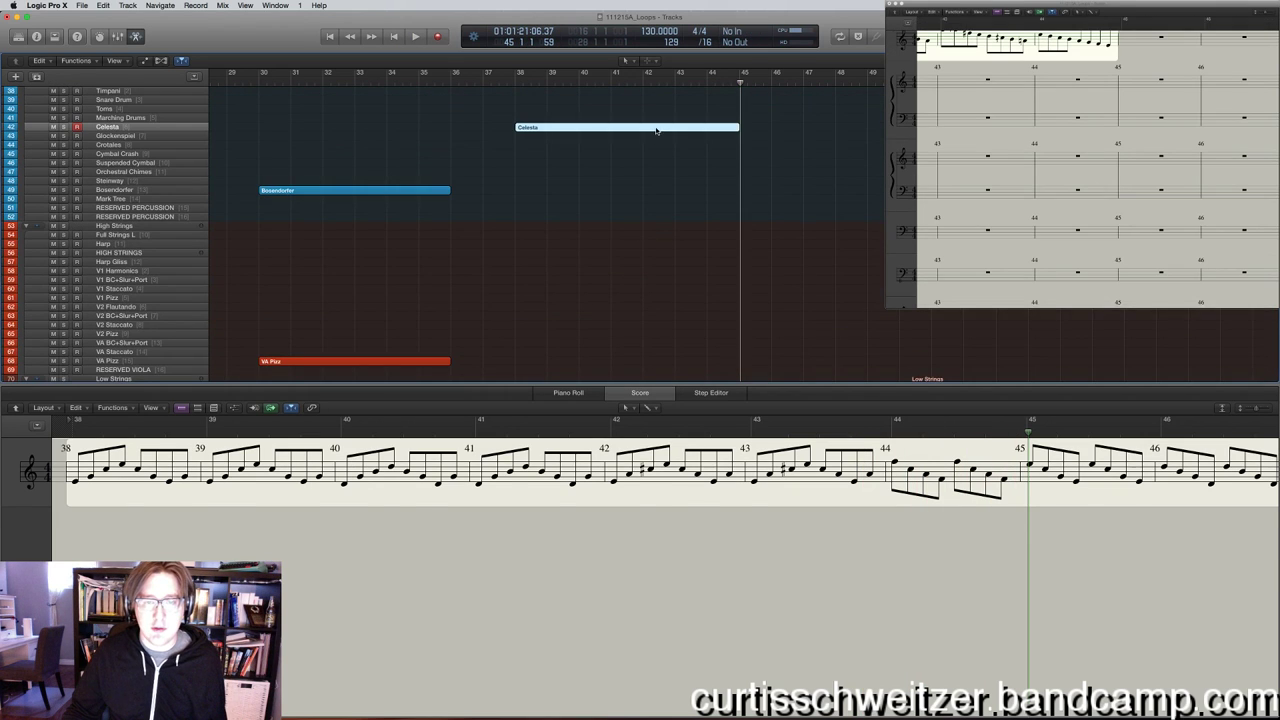
key("p")
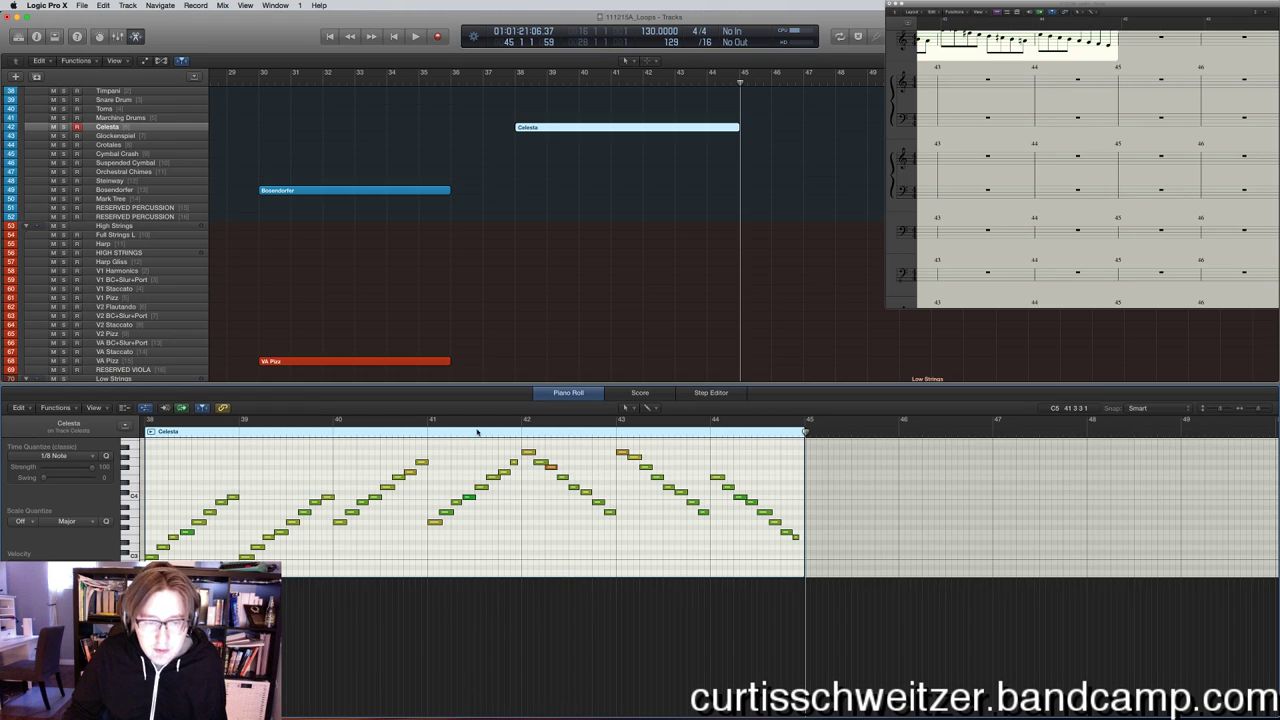
left_click(541, 463)
left_click_drag(539, 464, 541, 459)
Play back the corrected Celesta part from just before bar 41 to the end of the region.
left_click(420, 434)
key("space")
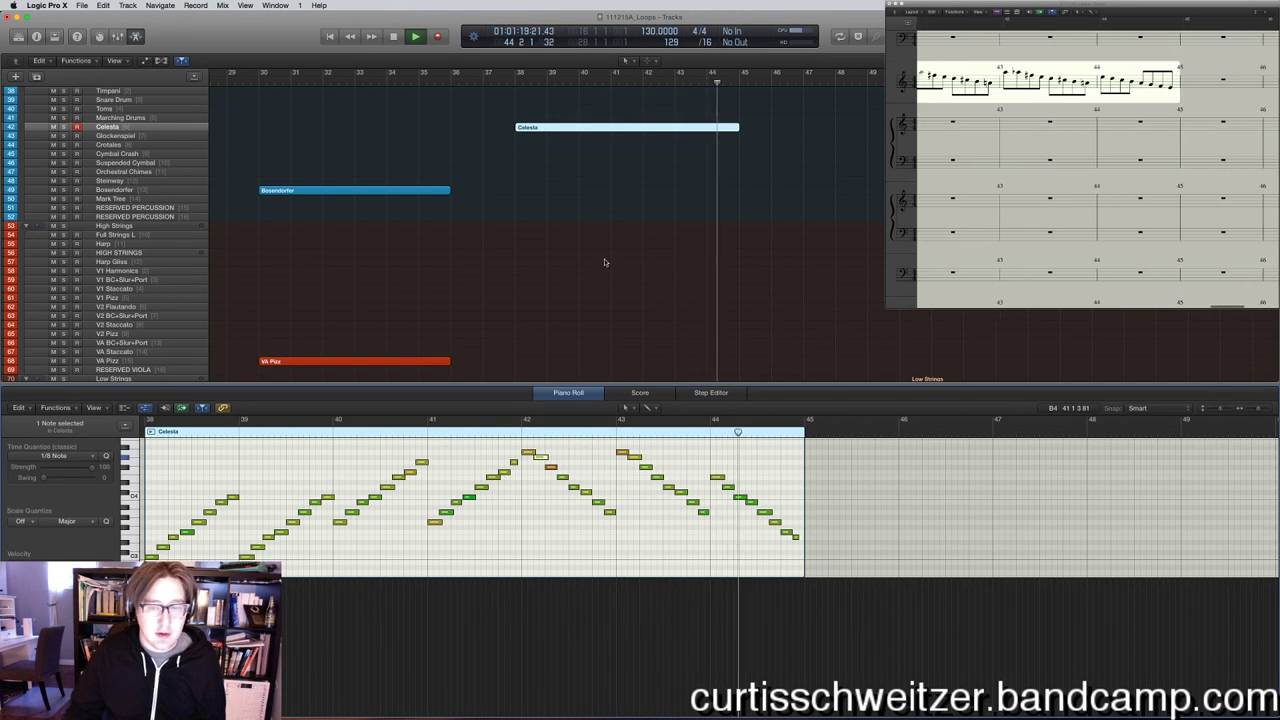
key("space")
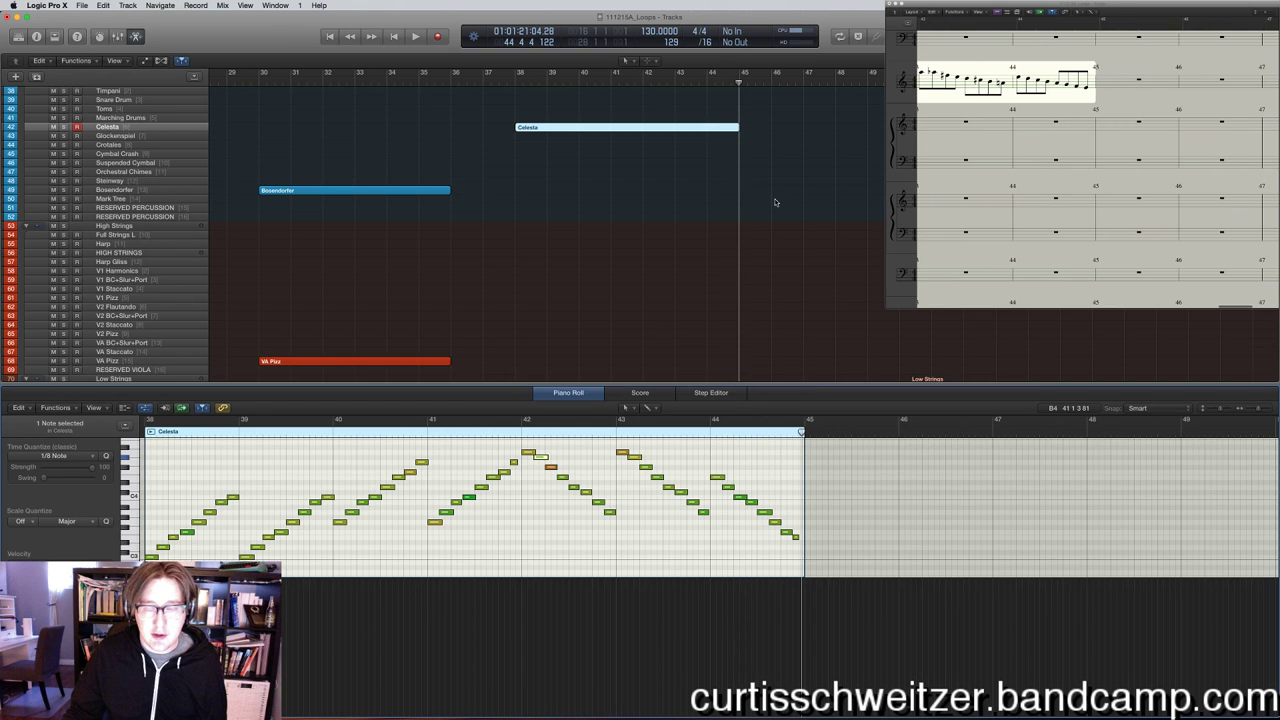
Close the Celesta notes and bring up the bar 38 Pulse Engine A region as notation in the Score editor again.
key("e")
scroll(735, 560, "down", 10)
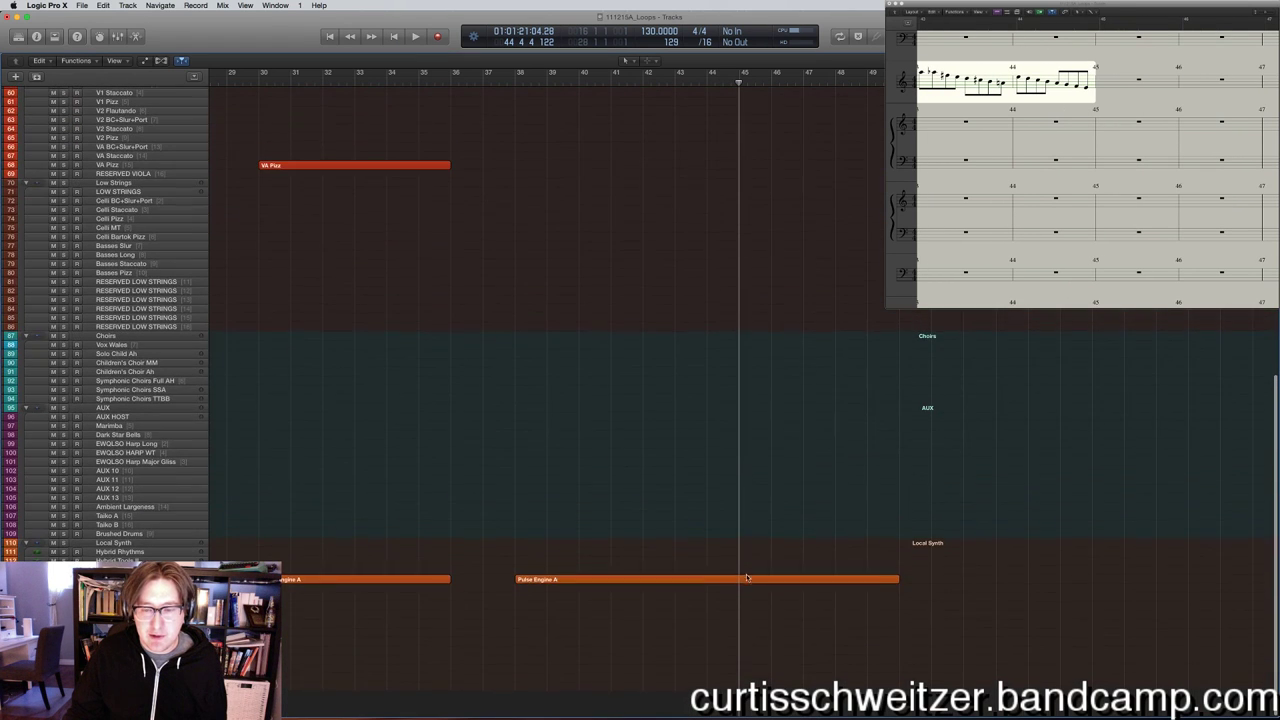
left_click(740, 579)
scroll(596, 455, "left", 10)
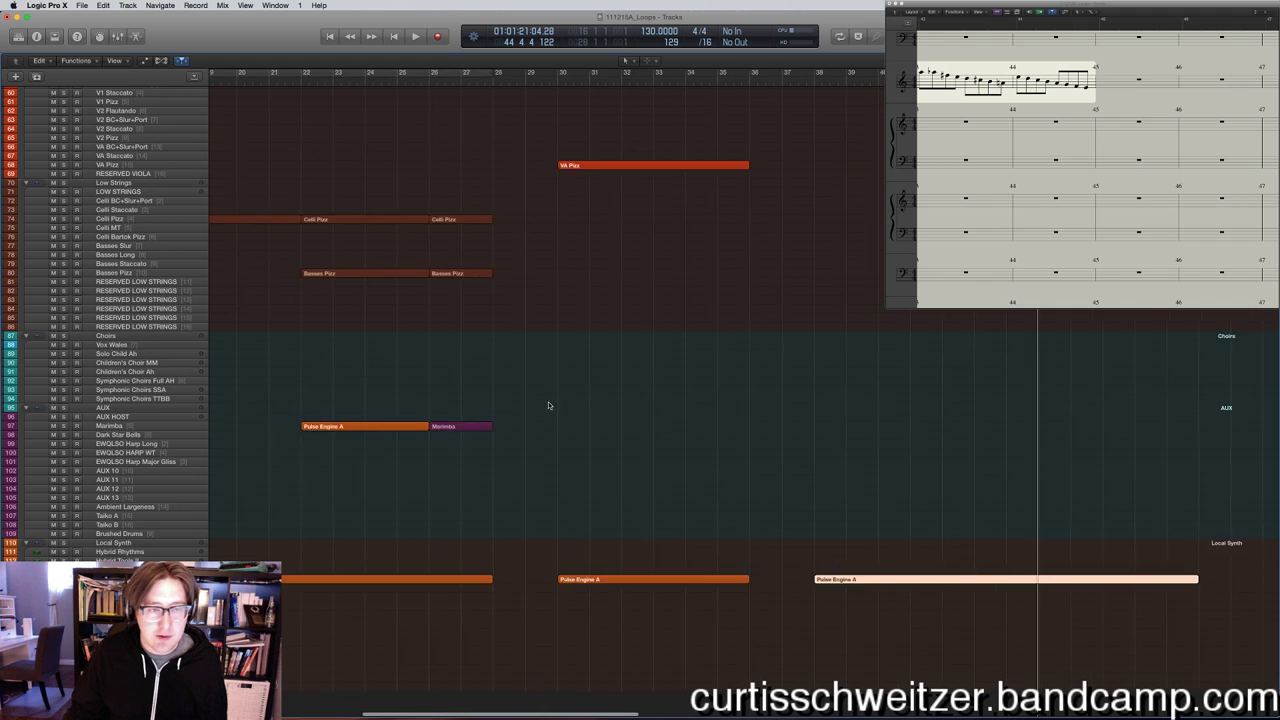
scroll(567, 337, "left", 6)
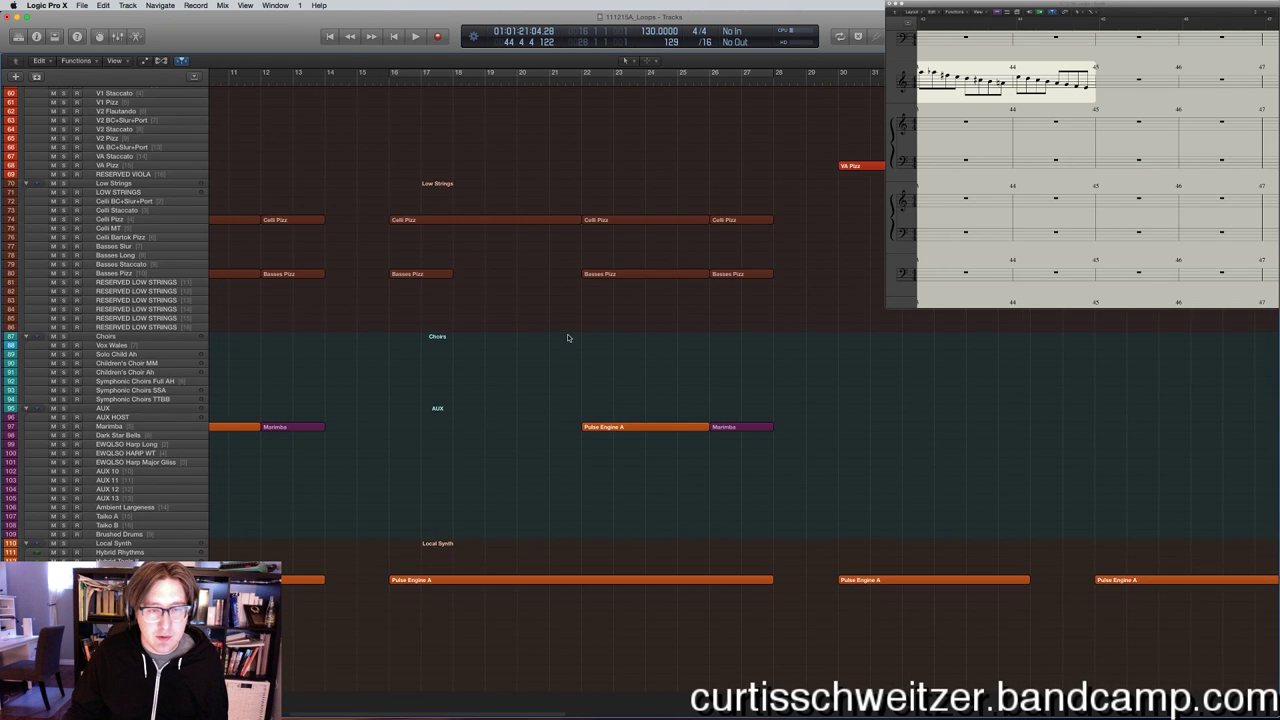
scroll(567, 337, "up", 3)
scroll(567, 337, "right", 15)
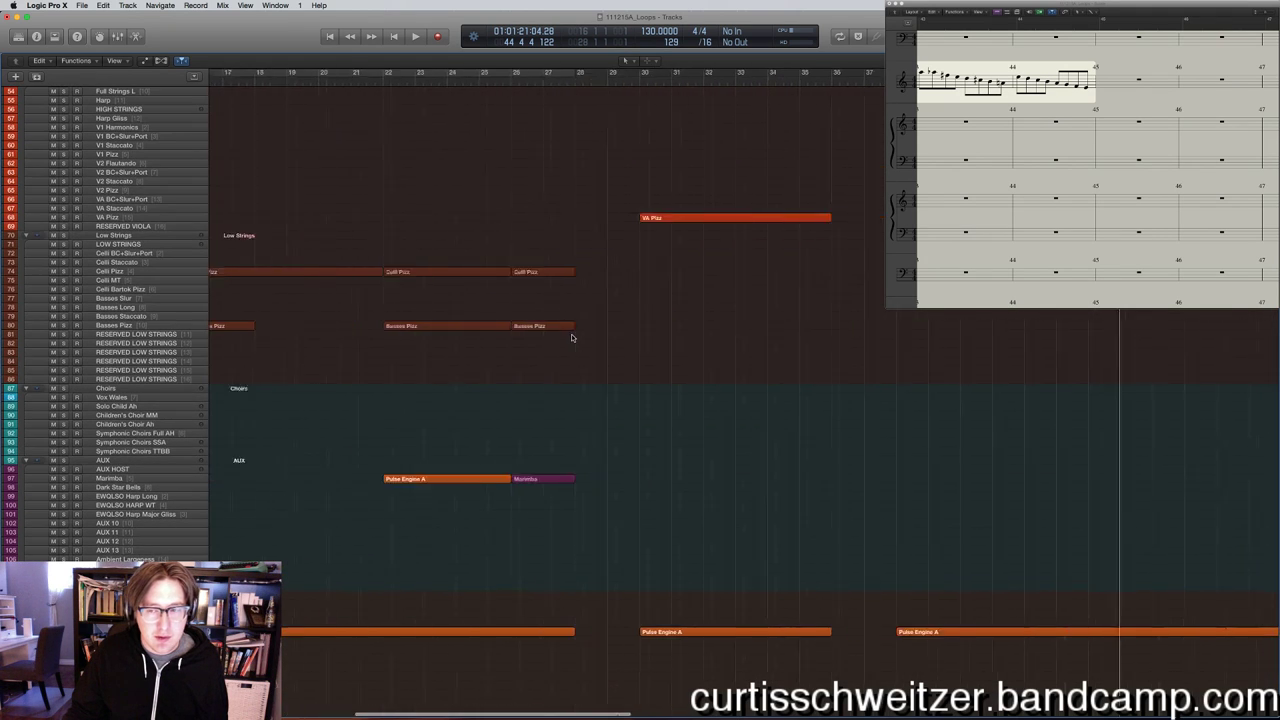
scroll(575, 339, "up", 2)
scroll(581, 340, "up", 5)
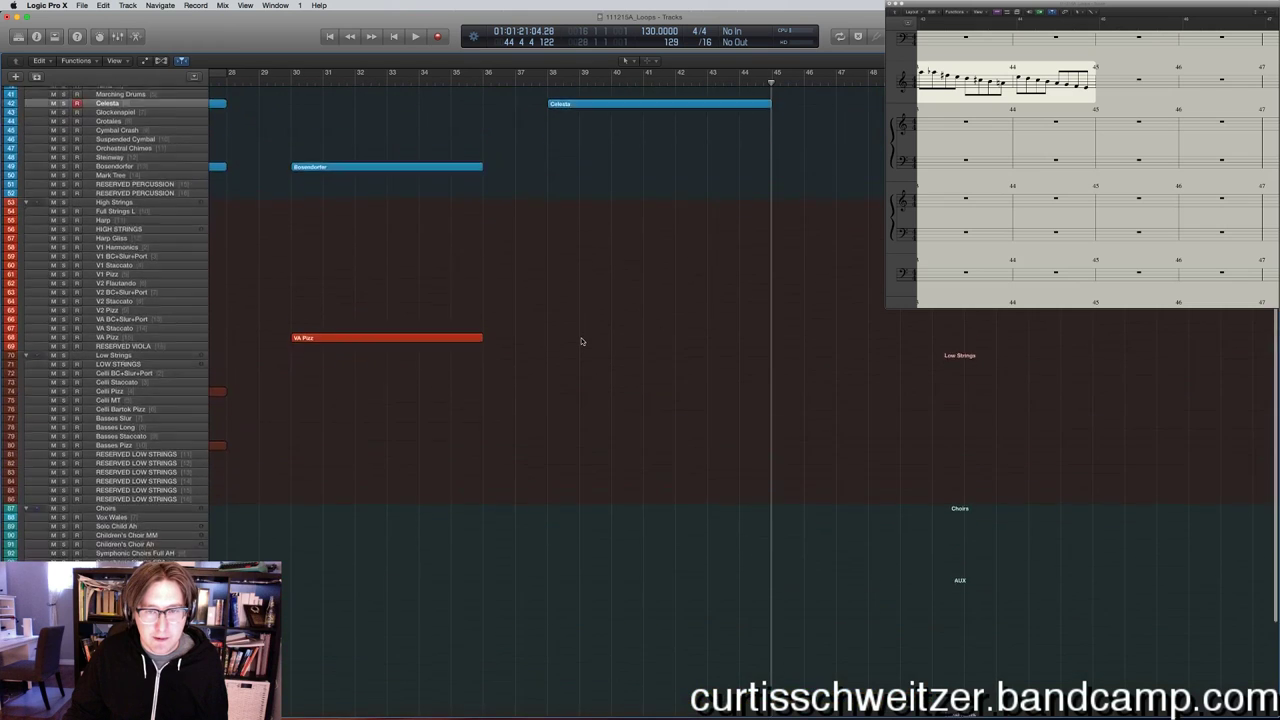
scroll(820, 640, "down", 6)
left_click(813, 645)
key("e")
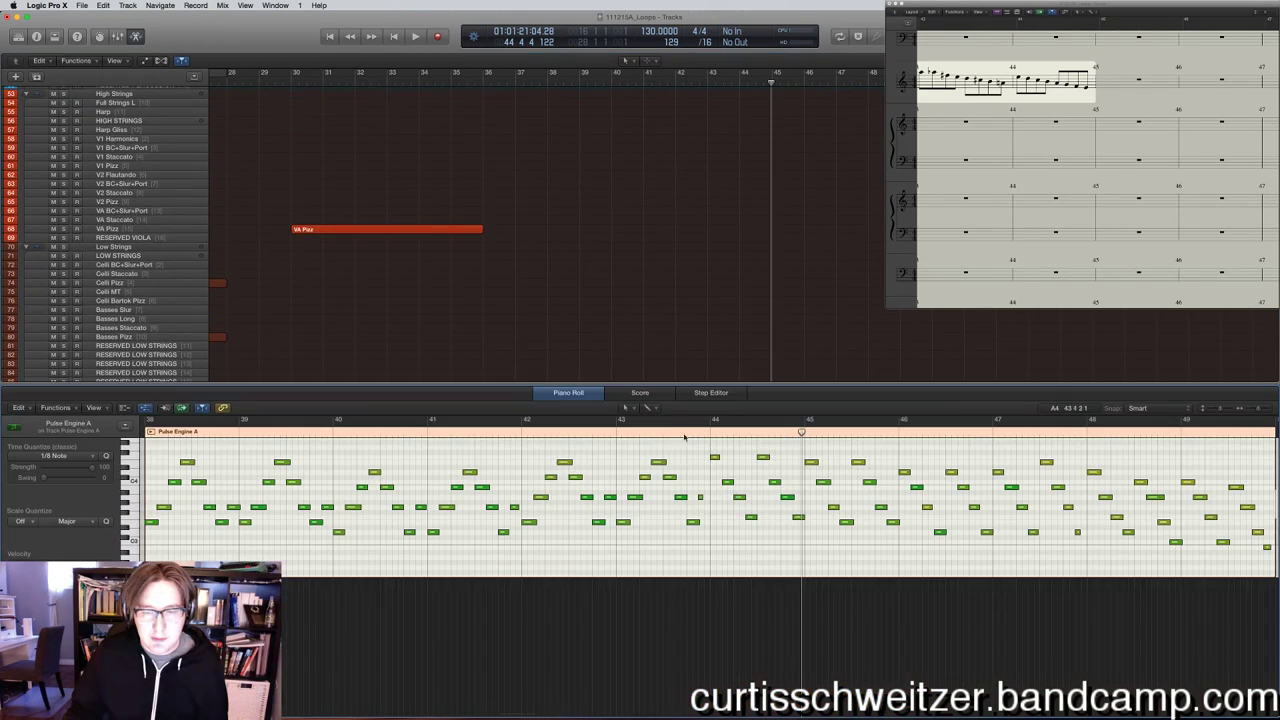
left_click(640, 392)
scroll(775, 312, "down", 4)
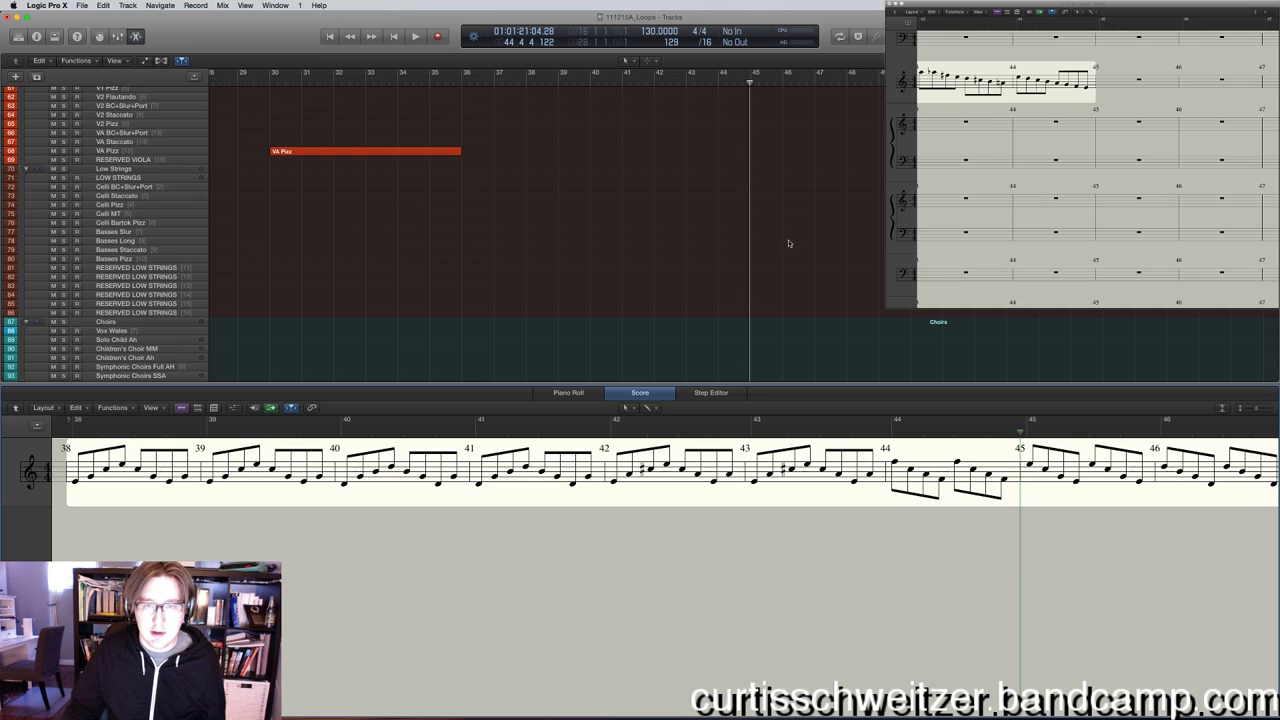
Play the pulse and Celesta from within bar 42 while following the Celesta region, stopping at bar 46.
left_click(679, 82)
key("space")
scroll(779, 172, "up", 3)
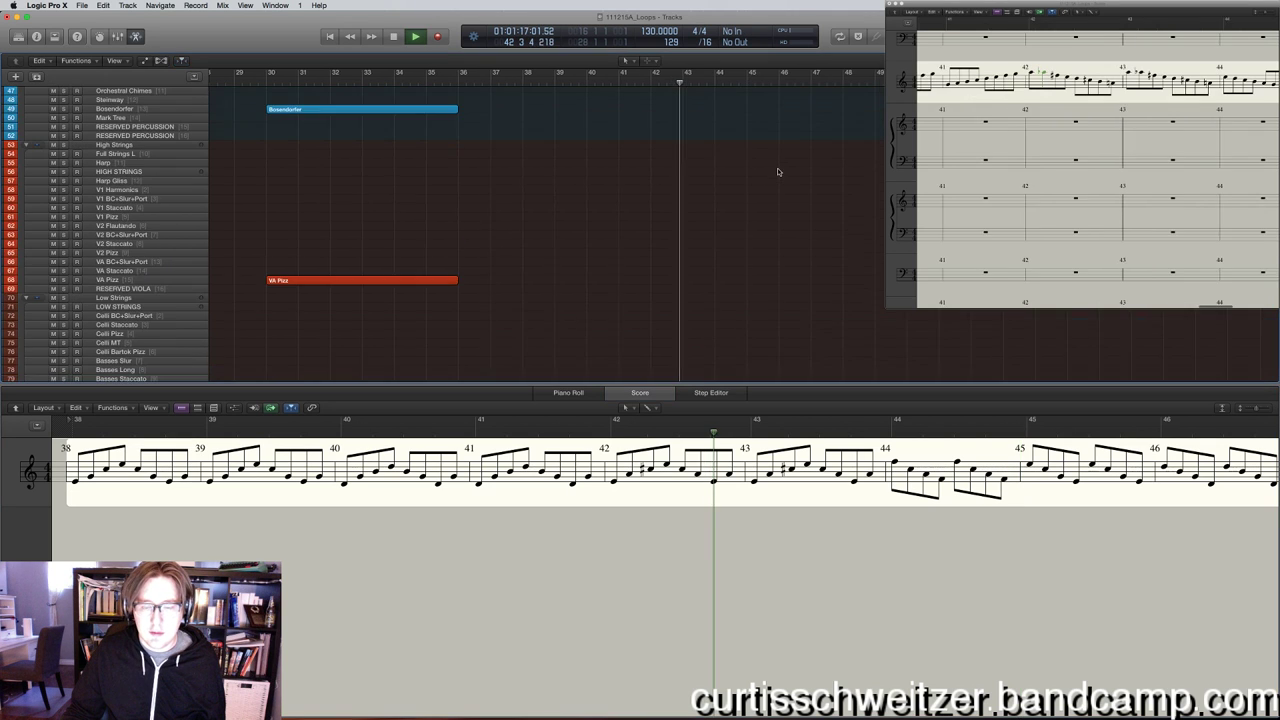
scroll(779, 172, "right", 2)
scroll(779, 172, "down", 2)
scroll(779, 172, "up", 10)
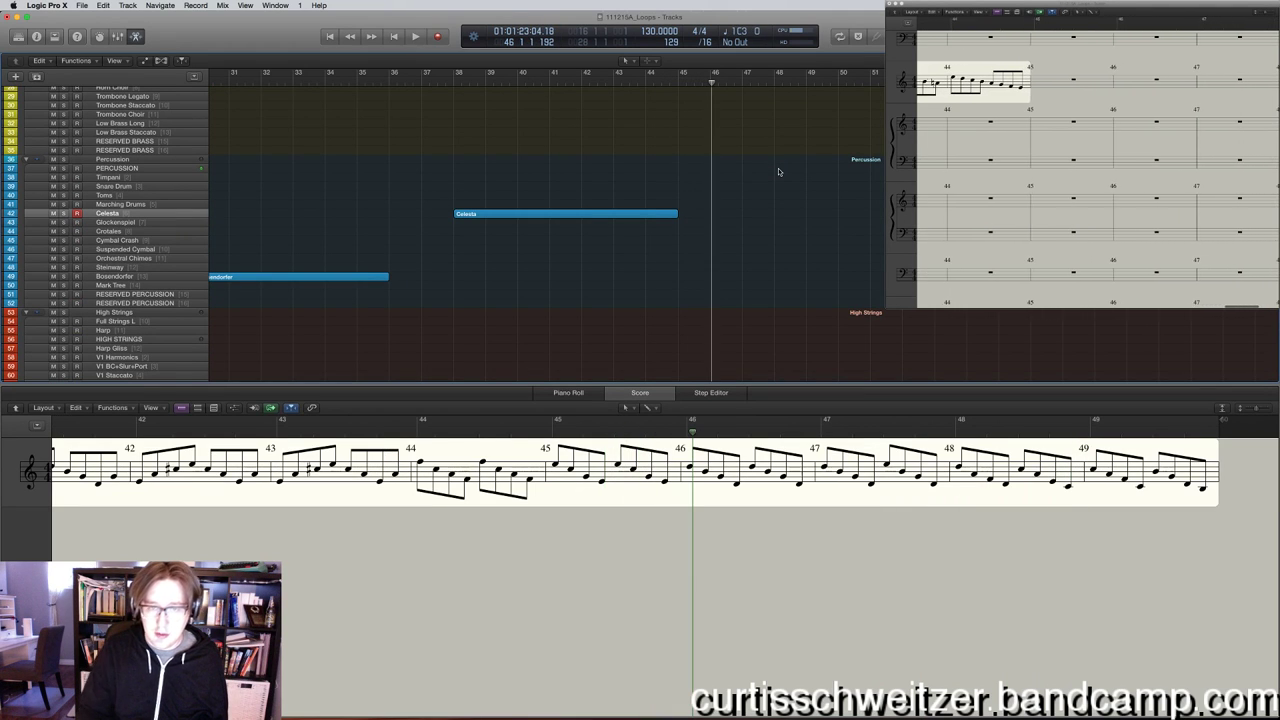
Record the Celesta continuation from bar 45 through bar 49 and open the new region's notes in the Piano Roll.
left_click(694, 81)
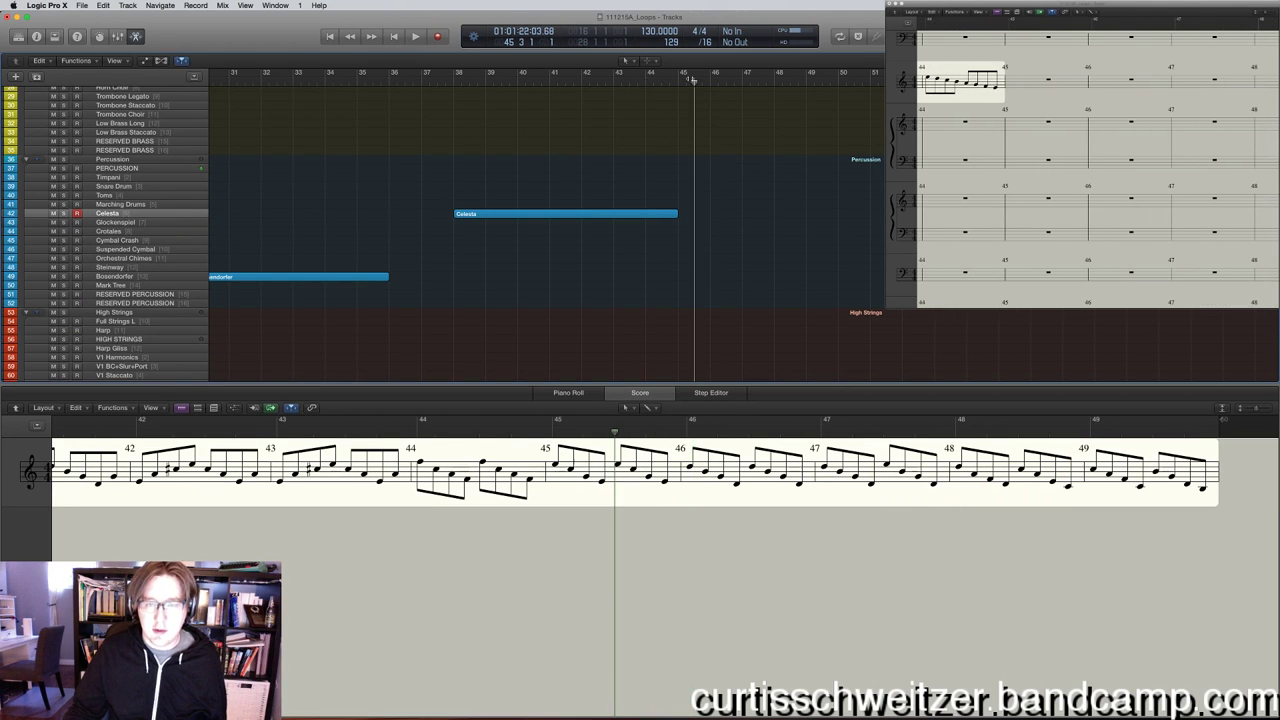
key("r")
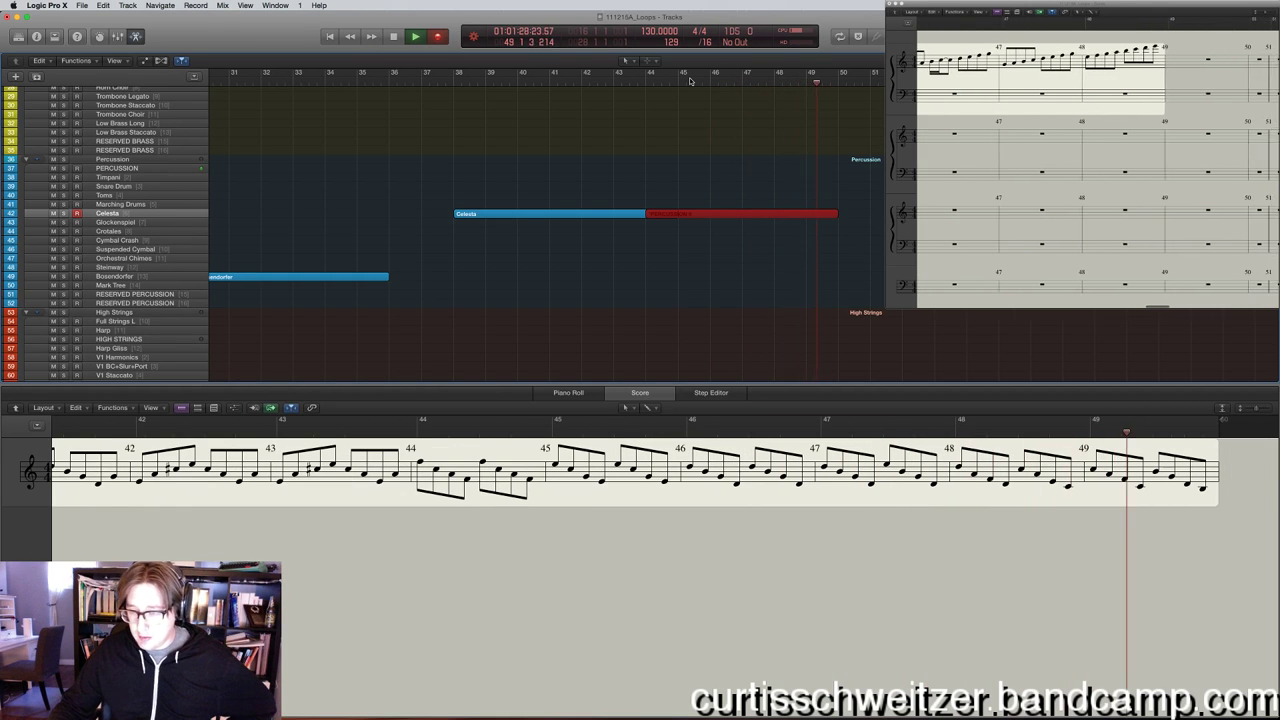
key("space")
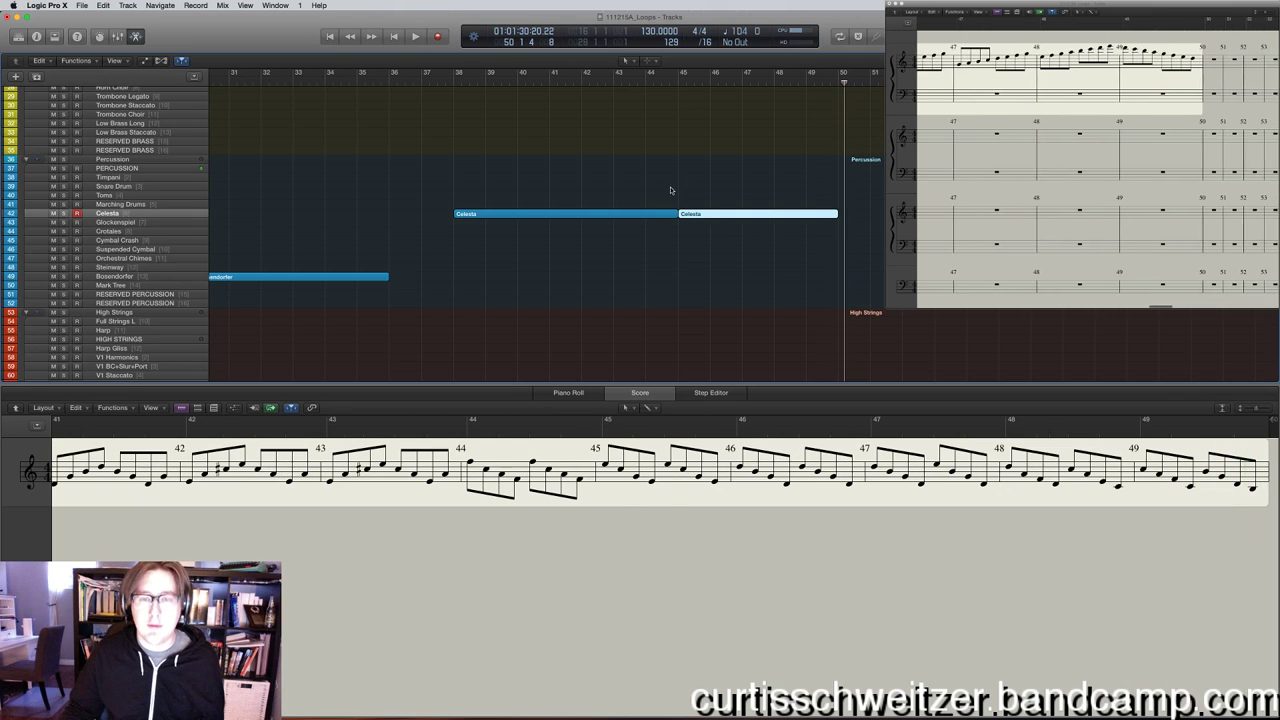
double_click(687, 214)
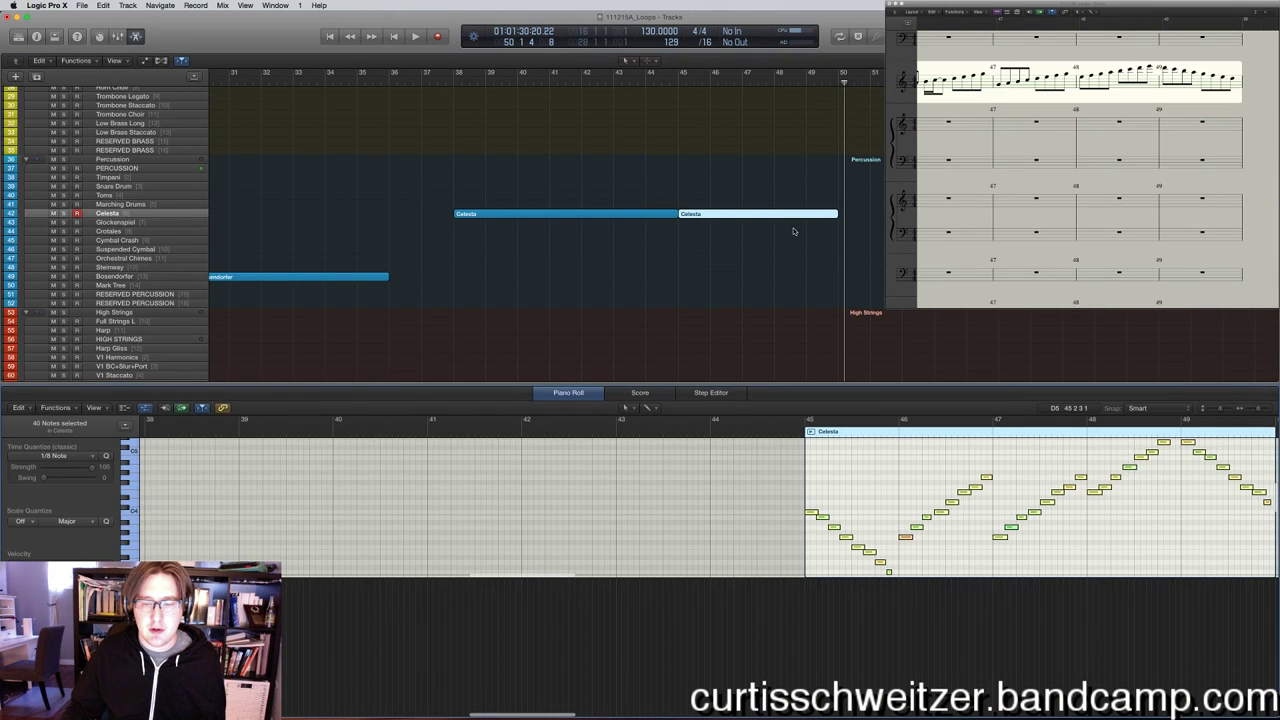
Play the Celesta part from bar 38, close the note editor, select the Glockenspiel track for recording and stop.
key("space")
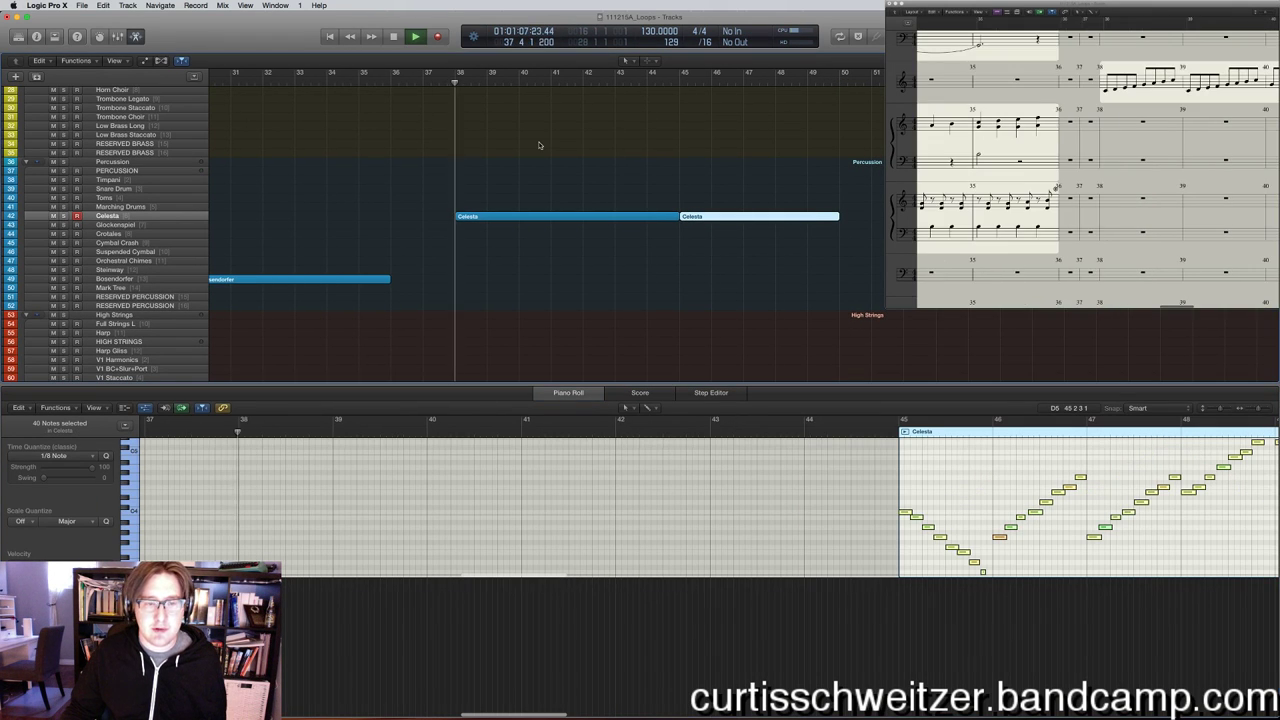
scroll(538, 146, "up", 3)
key("p")
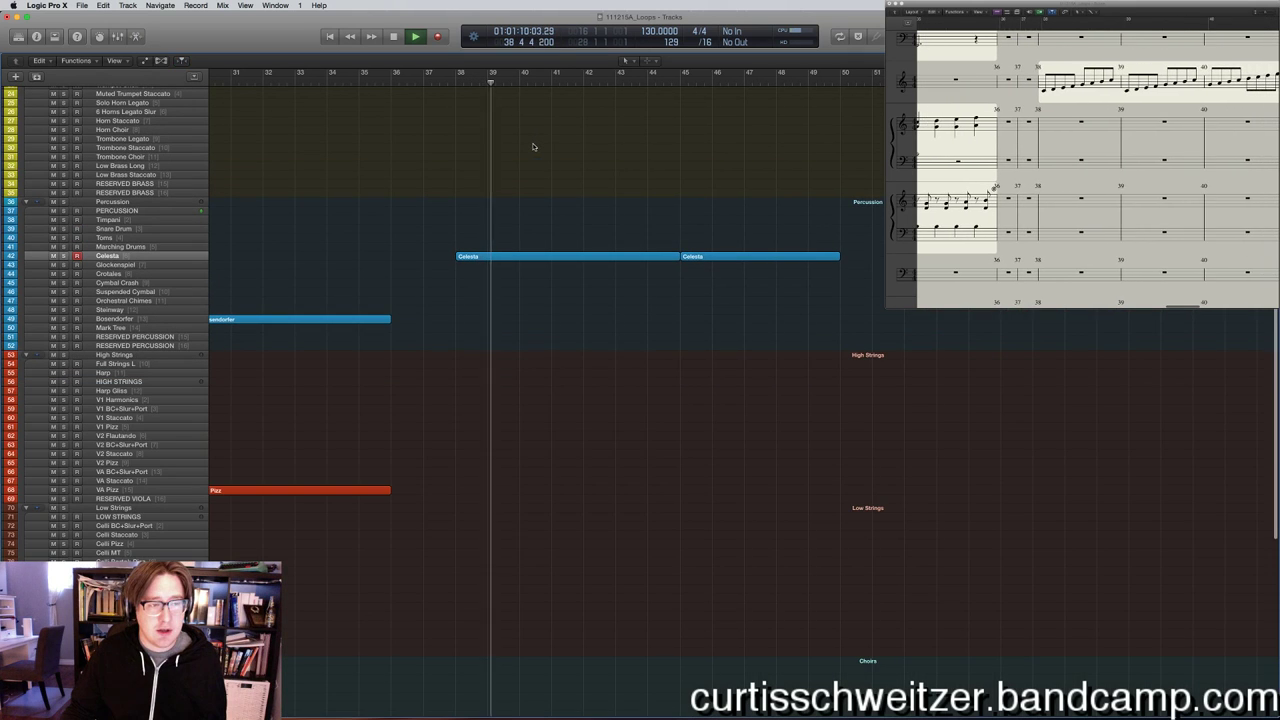
key("p")
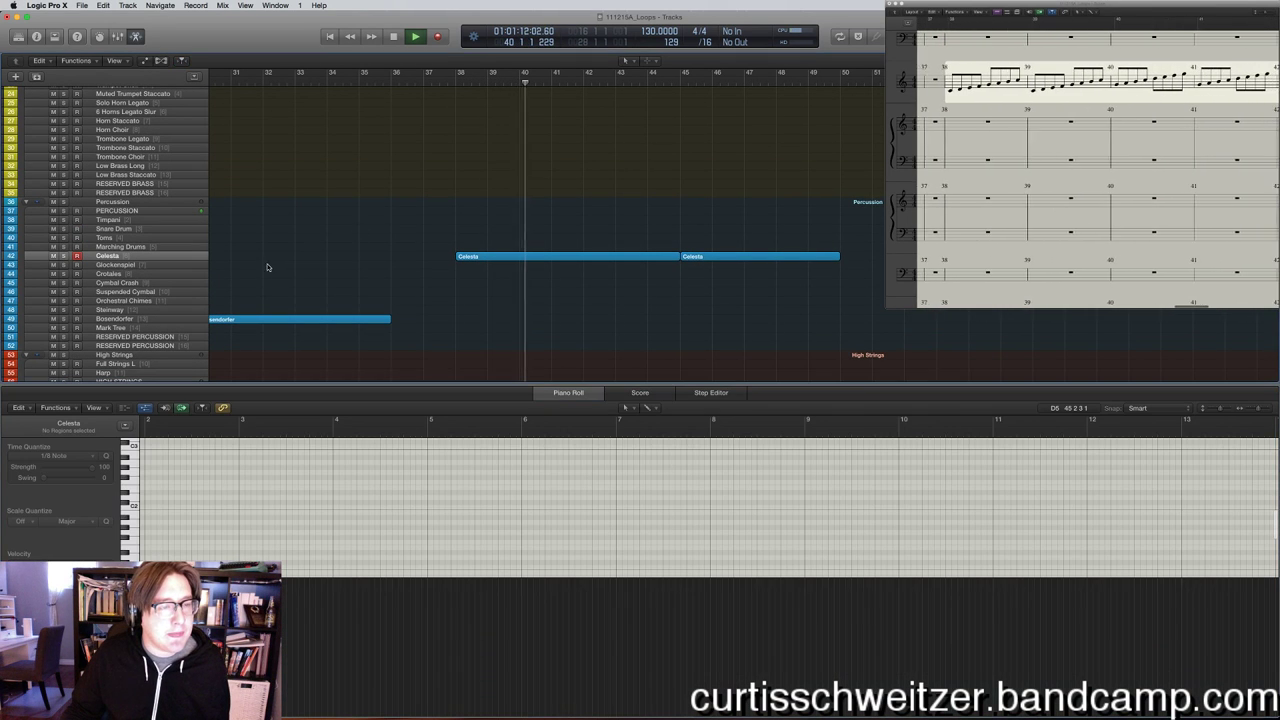
key("e")
left_click(118, 265)
key("space")
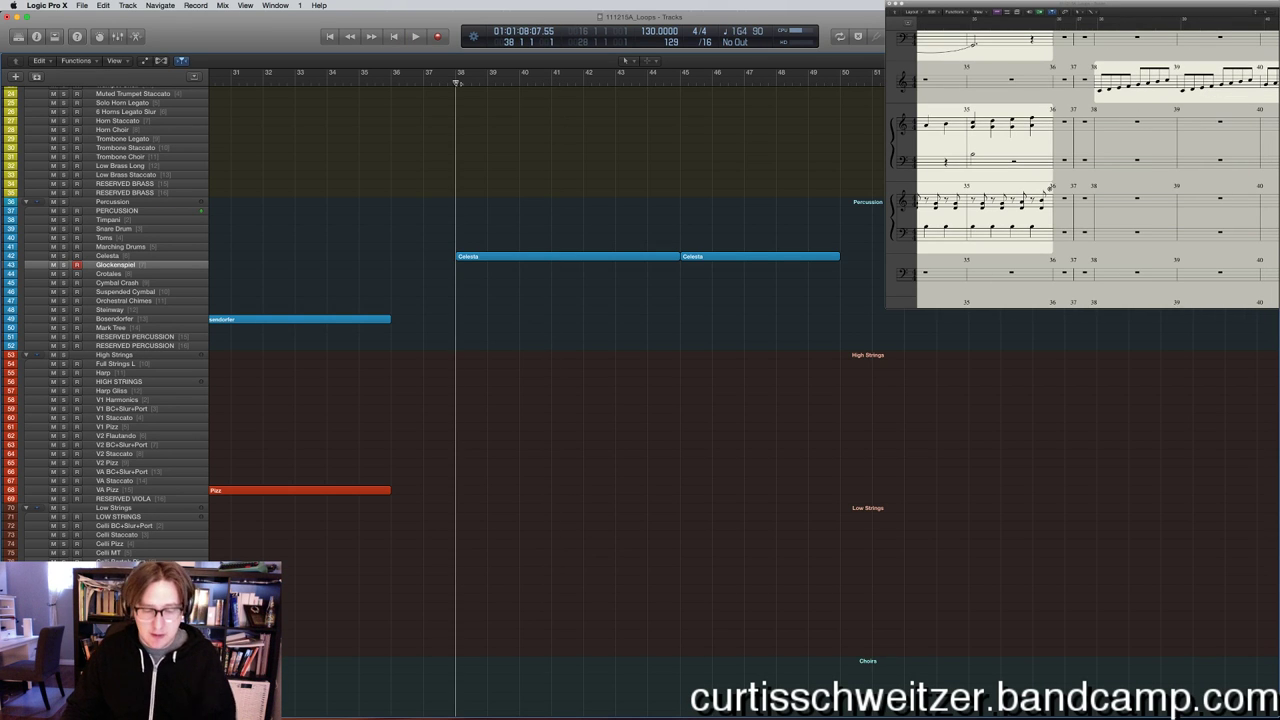
Try two Glockenspiel takes over the Celesta and pulse from bar 38, discarding both.
key("r")
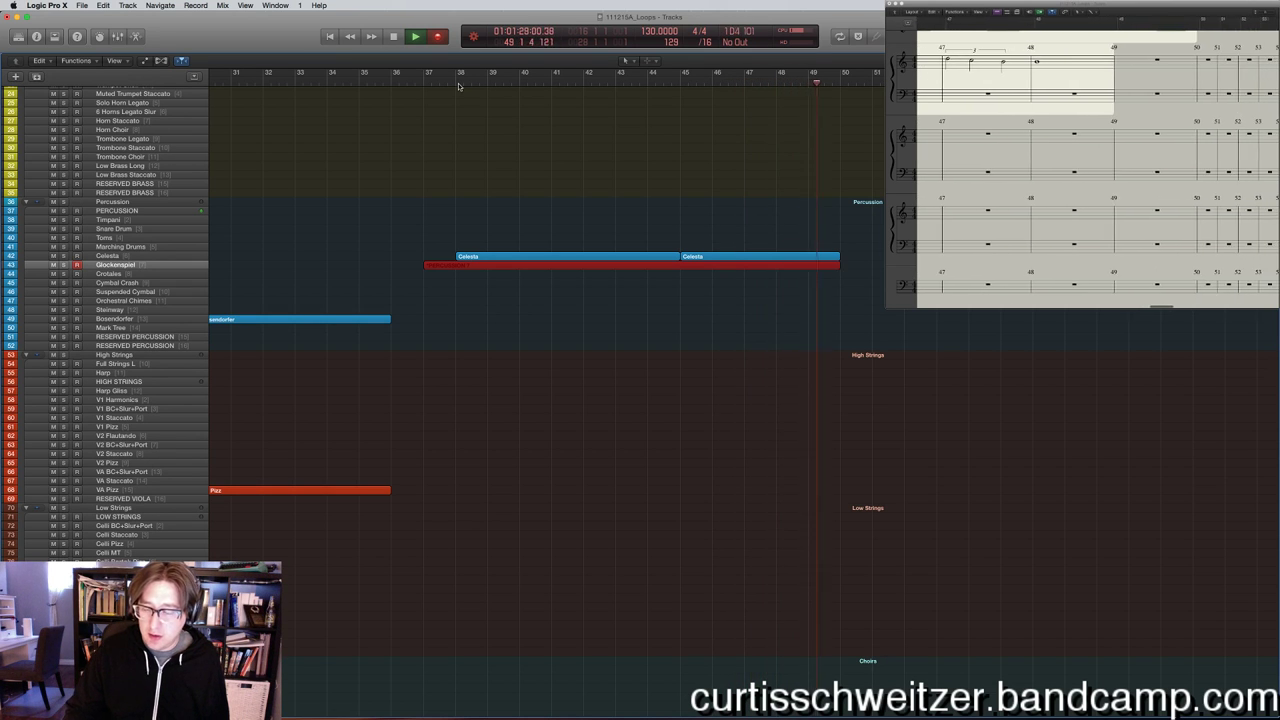
key("space")
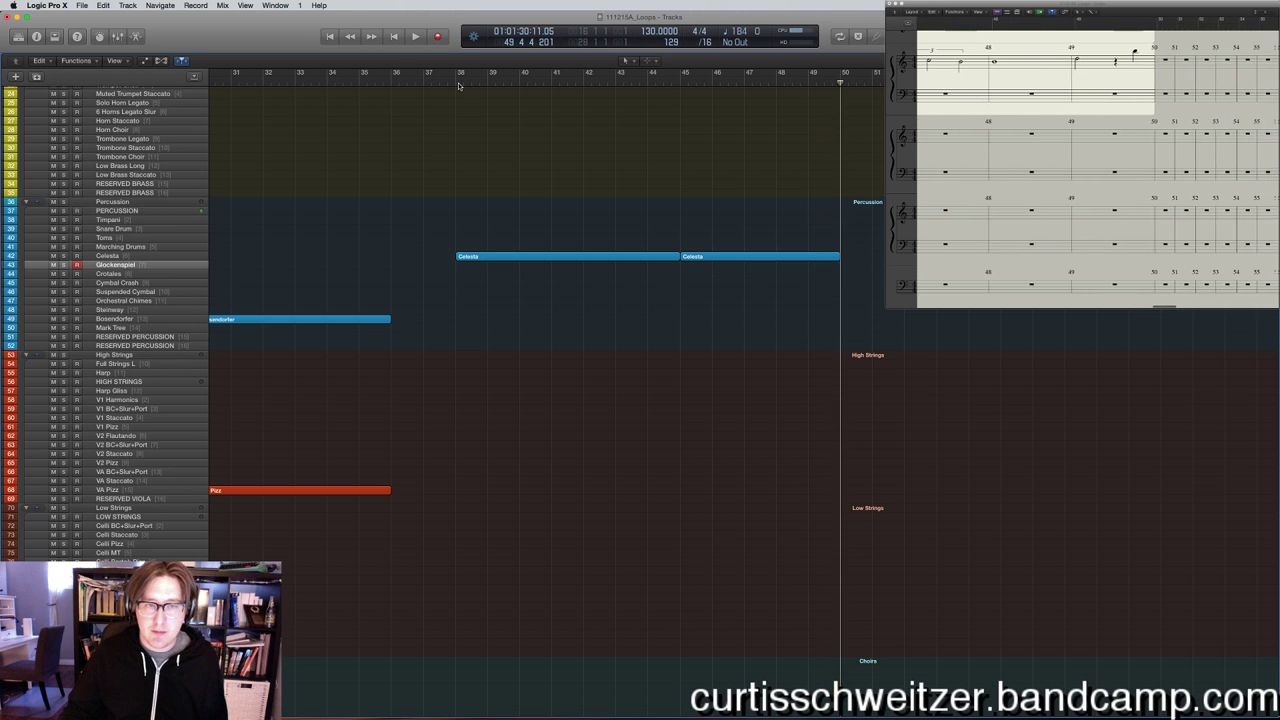
left_click(456, 82)
key("r")
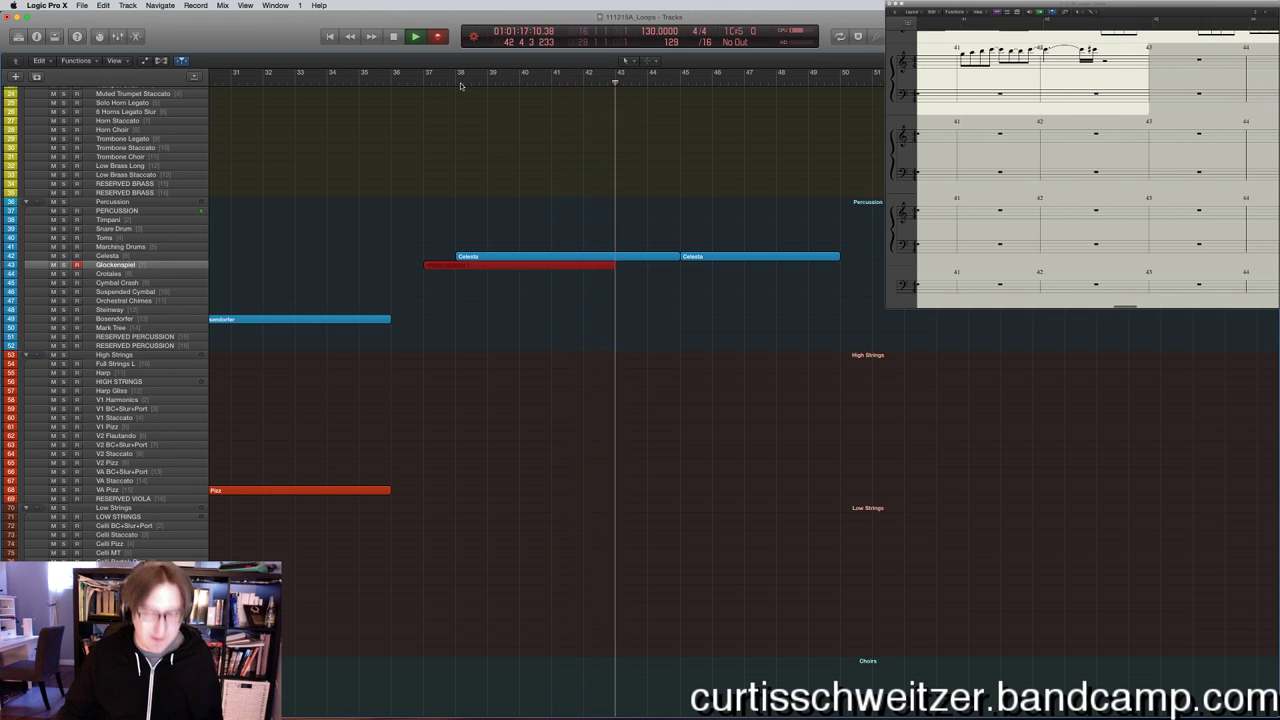
key("space")
key("super+z")
Try a third Glockenspiel take from bar 38 and stop recording in bar 45.
left_click(470, 82)
key("r")
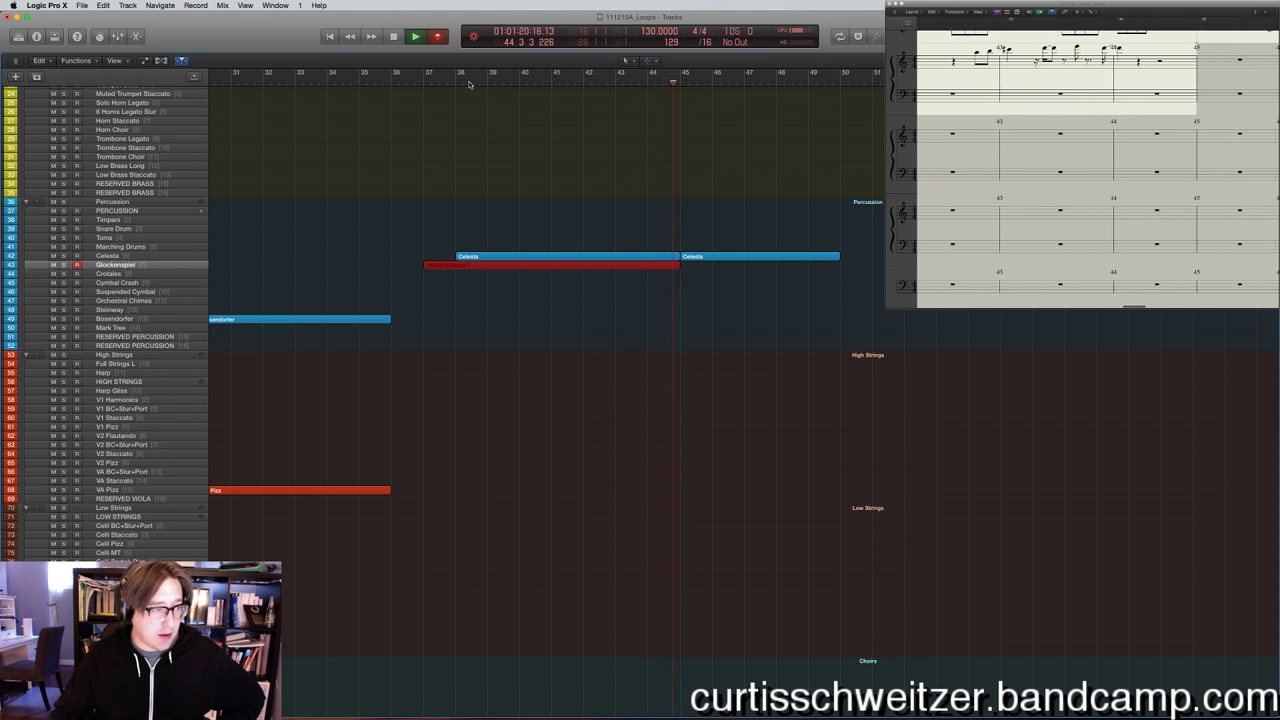
key("space")
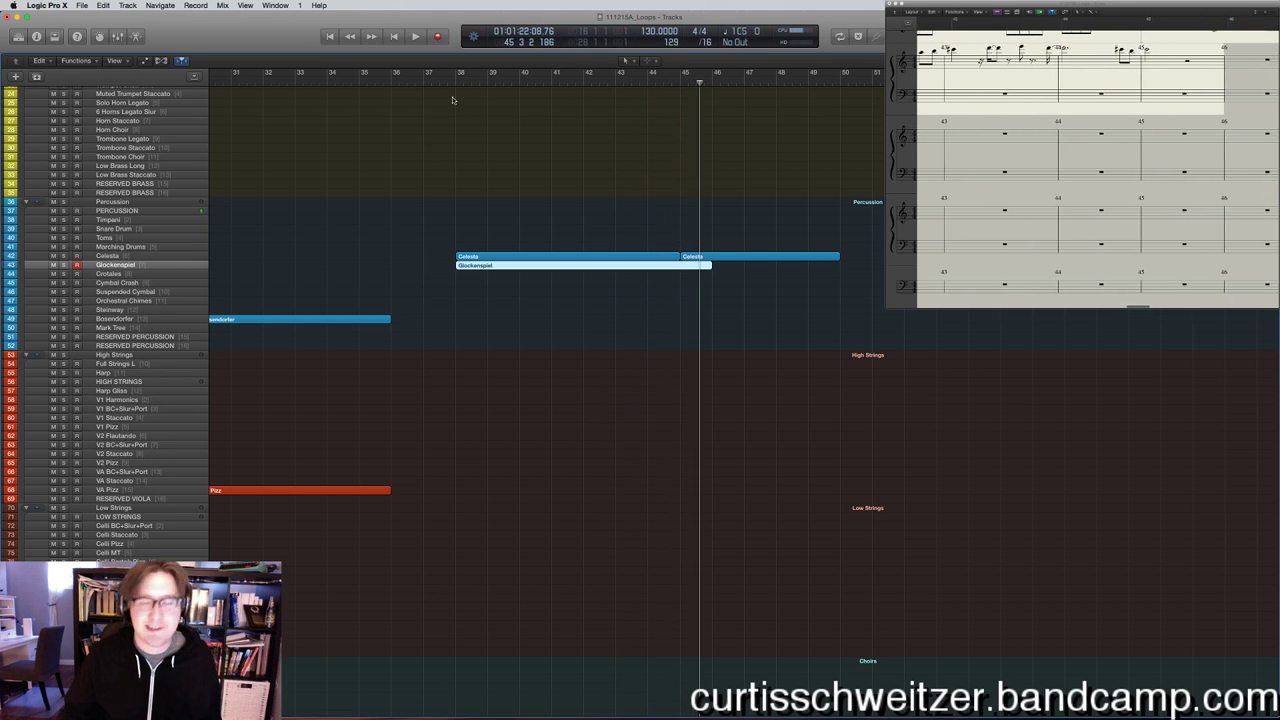
Join the two adjoining Celesta regions between bars 38 and 50 into one region.
left_click_drag(803, 234, 654, 262)
right_click(653, 259)
left_click(662, 264)
Try another Glockenspiel take from bar 38 and break it off within the same bar.
left_click(480, 89)
left_click(462, 80)
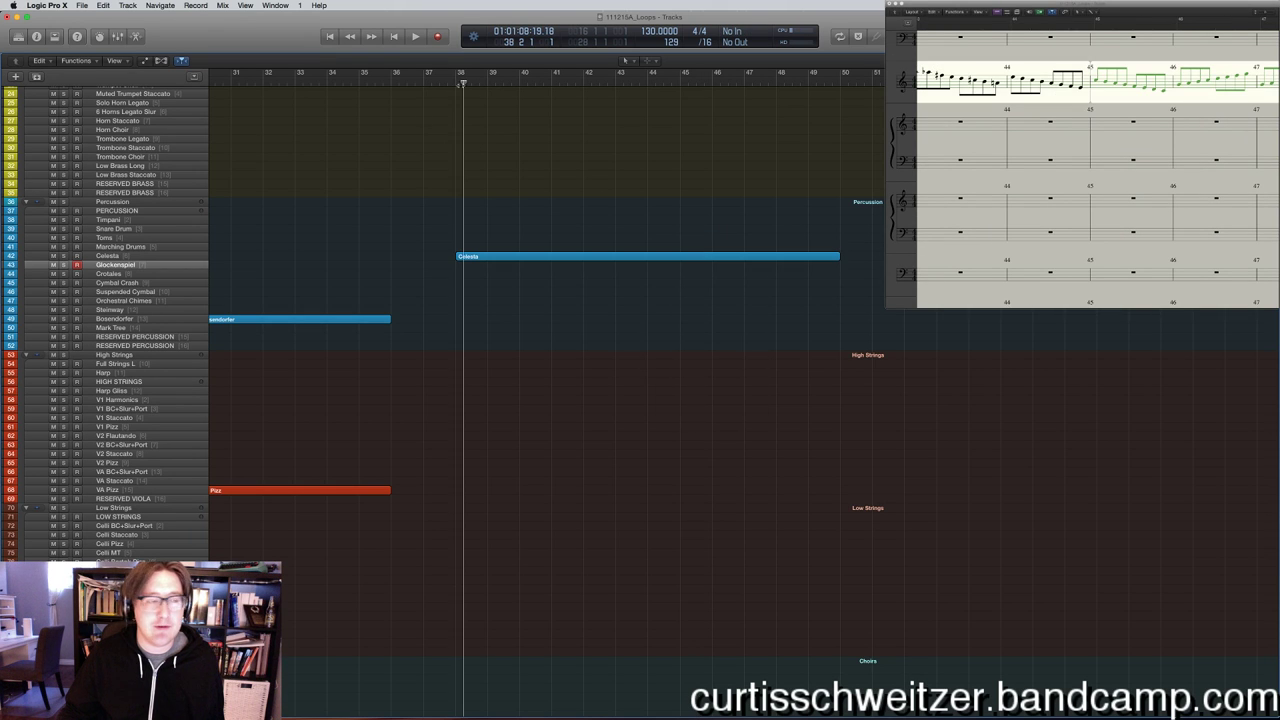
key("r")
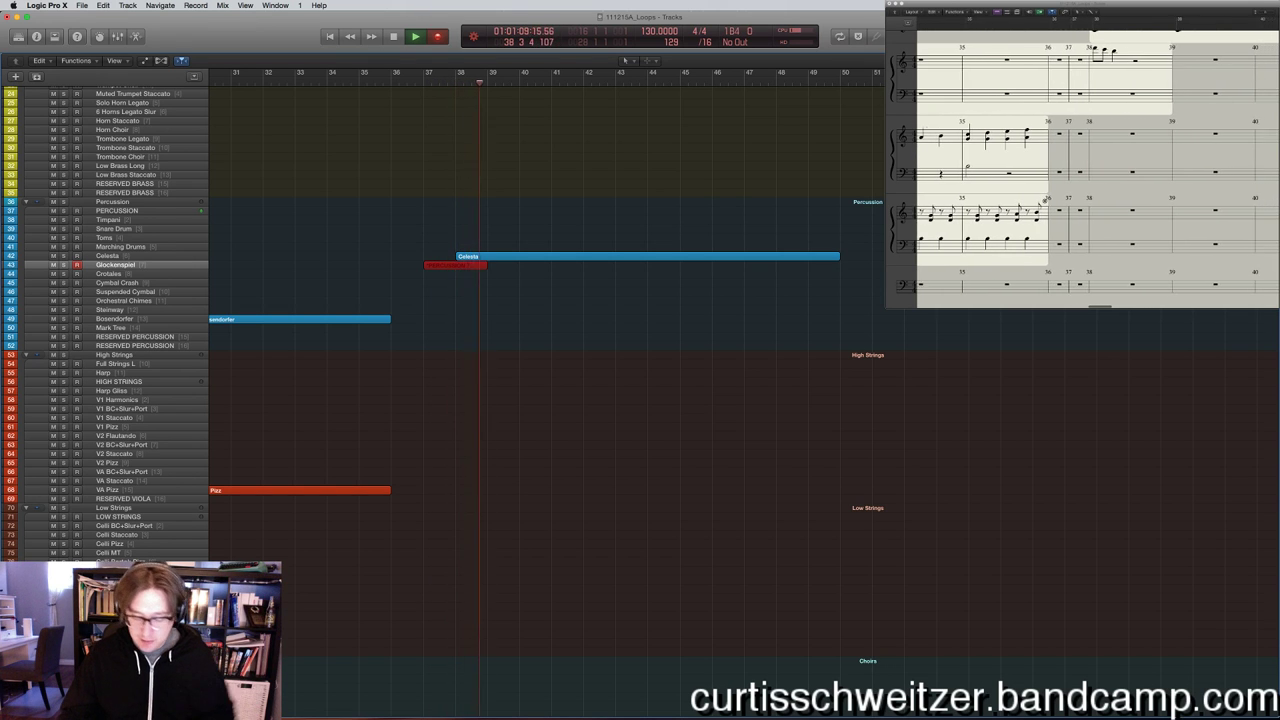
key("space")
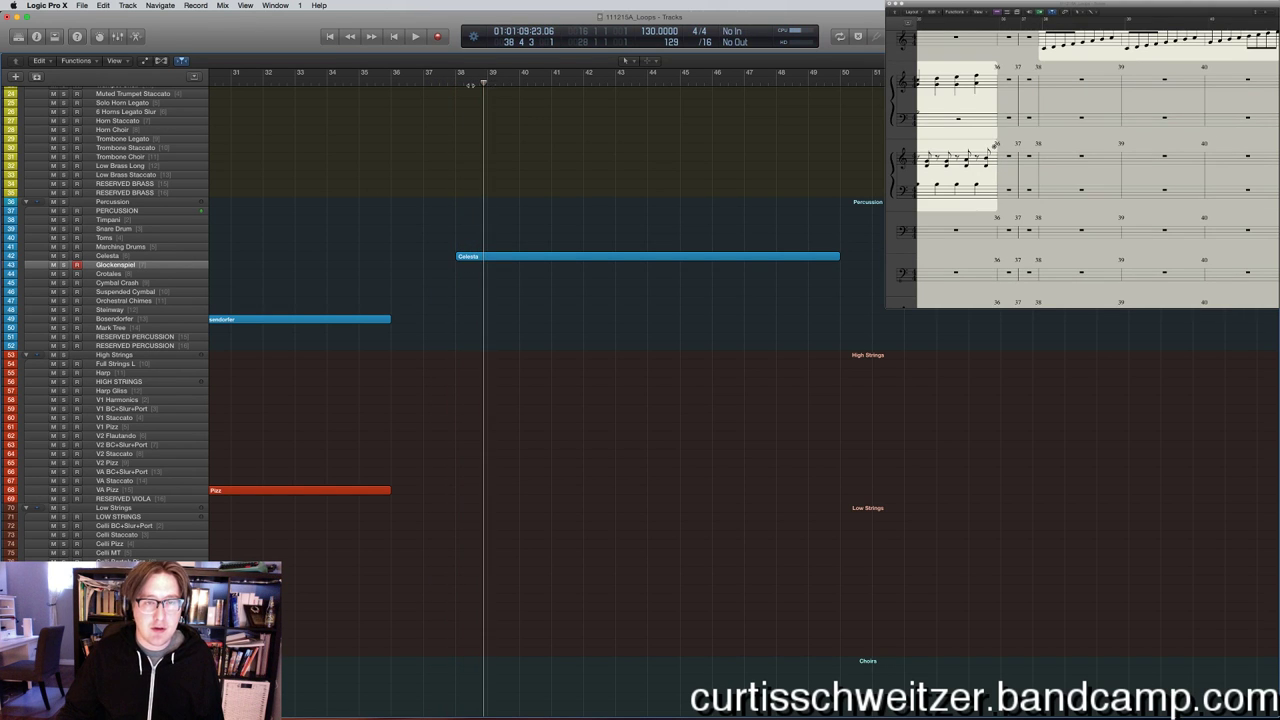
Try a full Glockenspiel take over the Celesta and pulse up to bar 49 and discard it.
key("r")
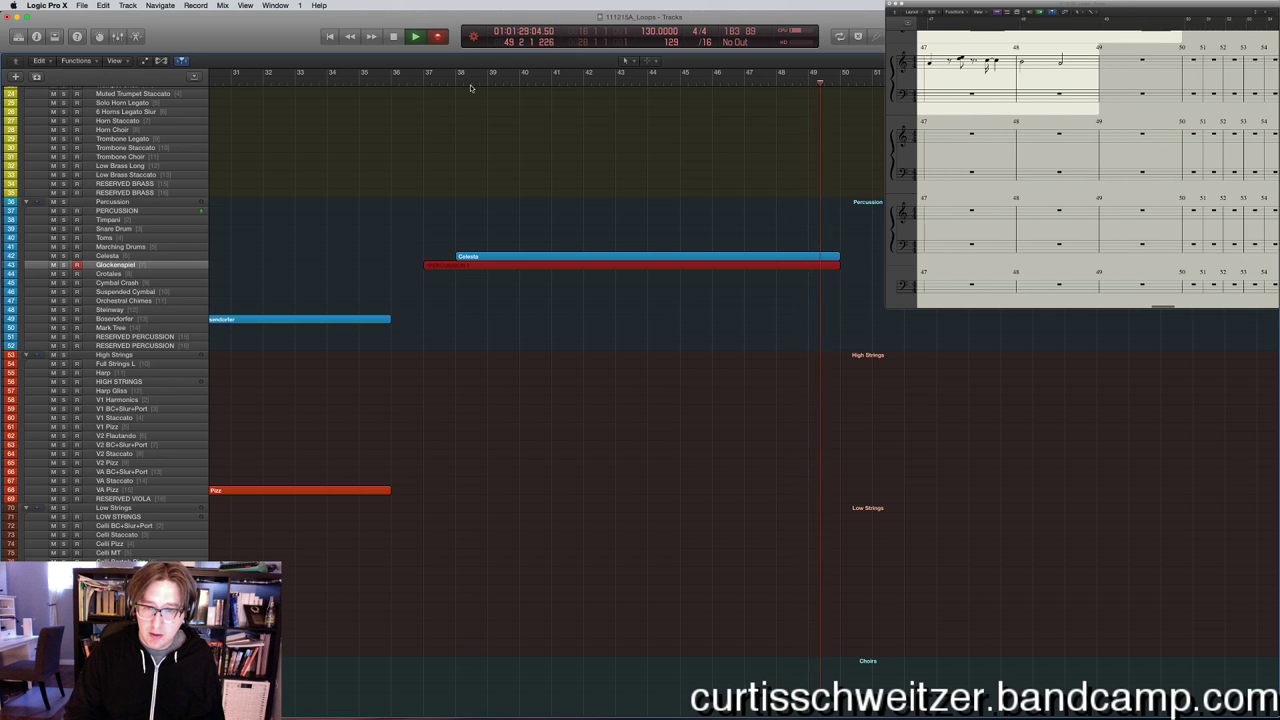
key("space")
key("BackSpace")
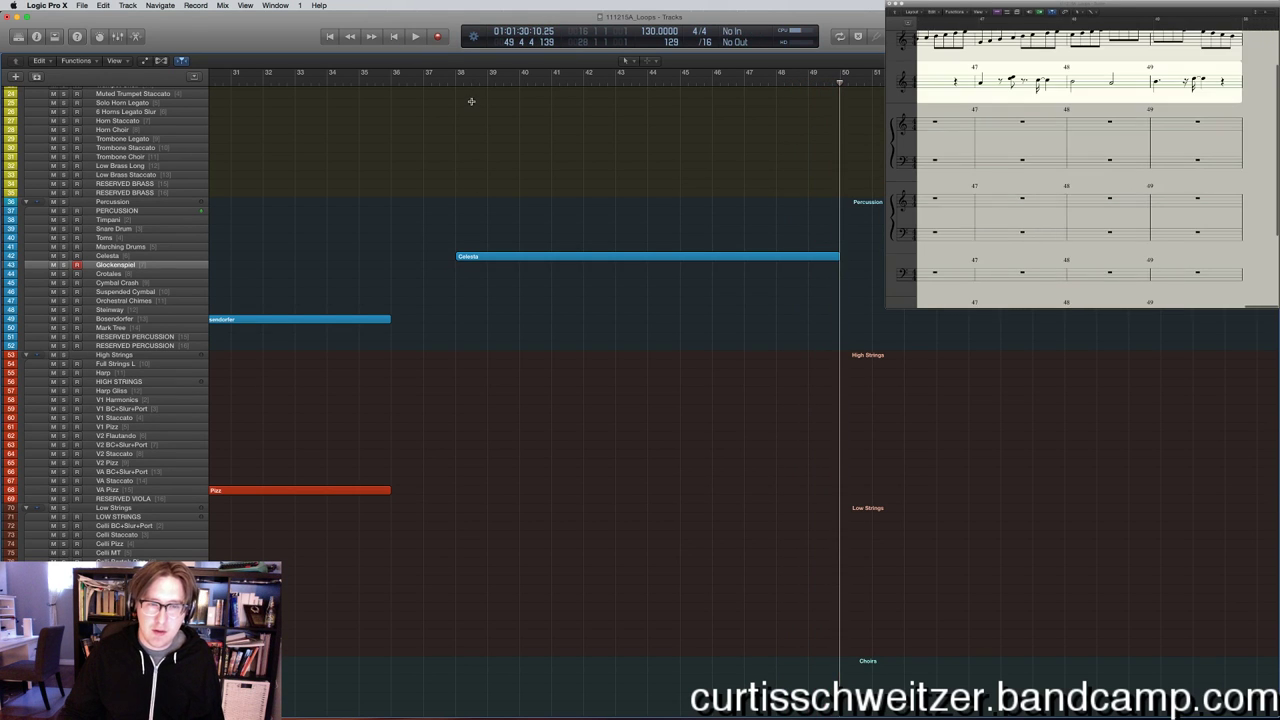
Copy the Celesta track's region that ends at bar 28 onto the Bosendorfer track at bar 38 and audition it.
left_click(464, 82)
scroll(280, 214, "left", 10)
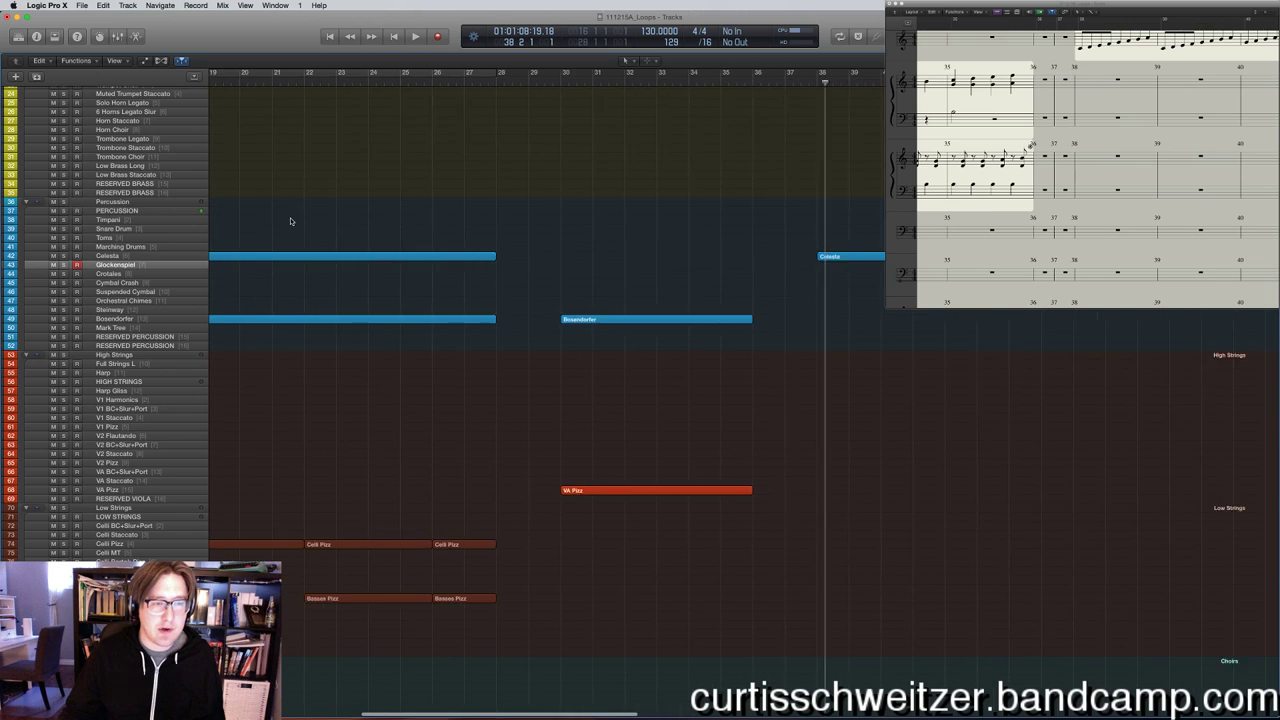
left_click(298, 256)
scroll(496, 90, "right", 8)
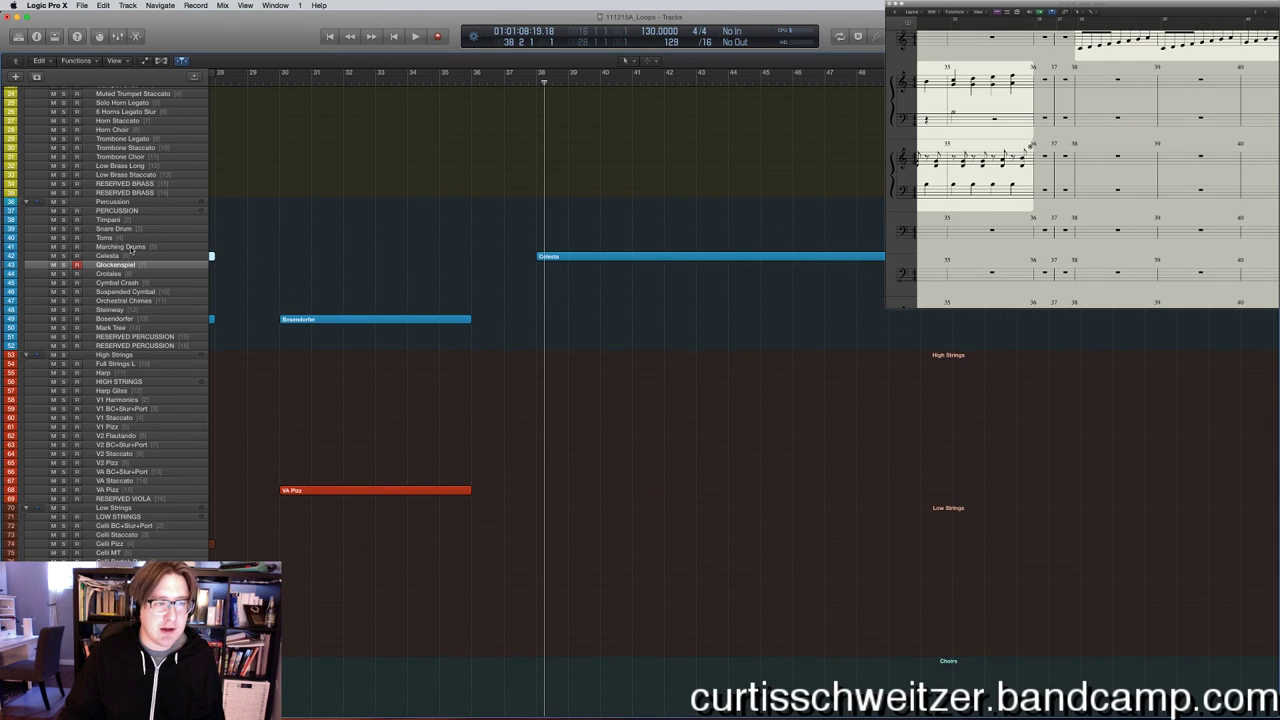
left_click(124, 318)
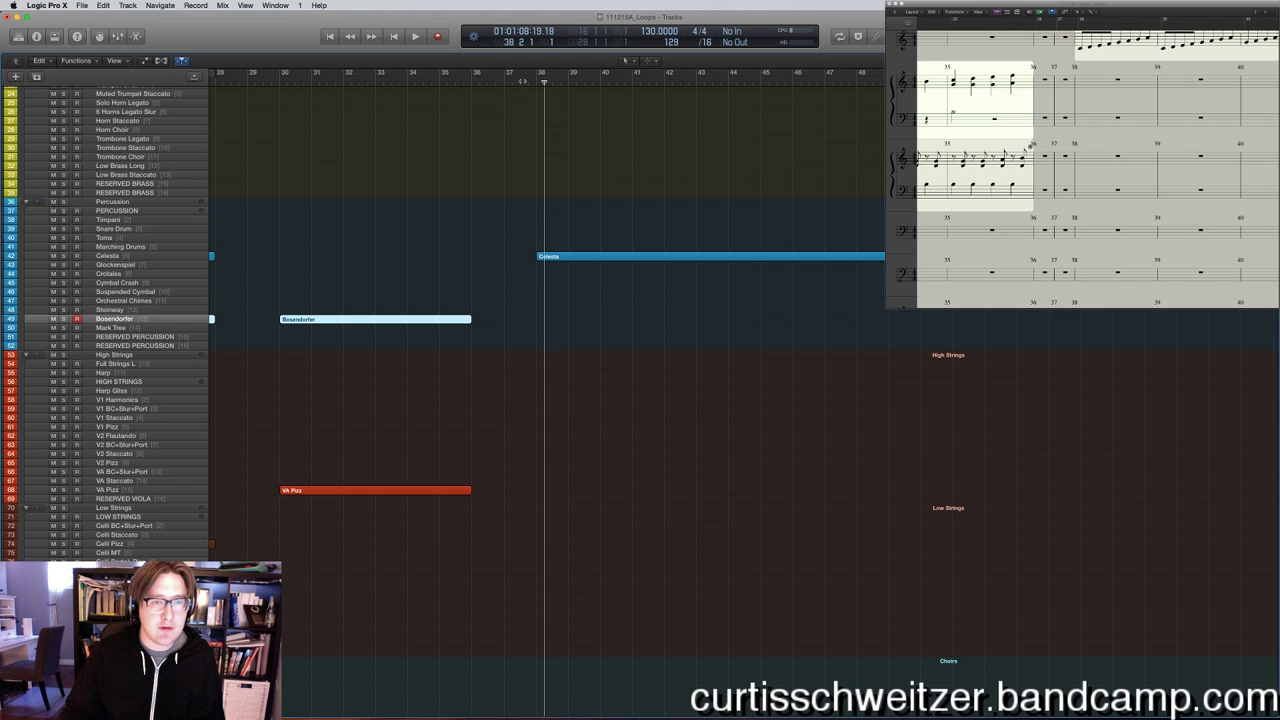
left_click(535, 81)
key("super+v")
left_click(519, 81)
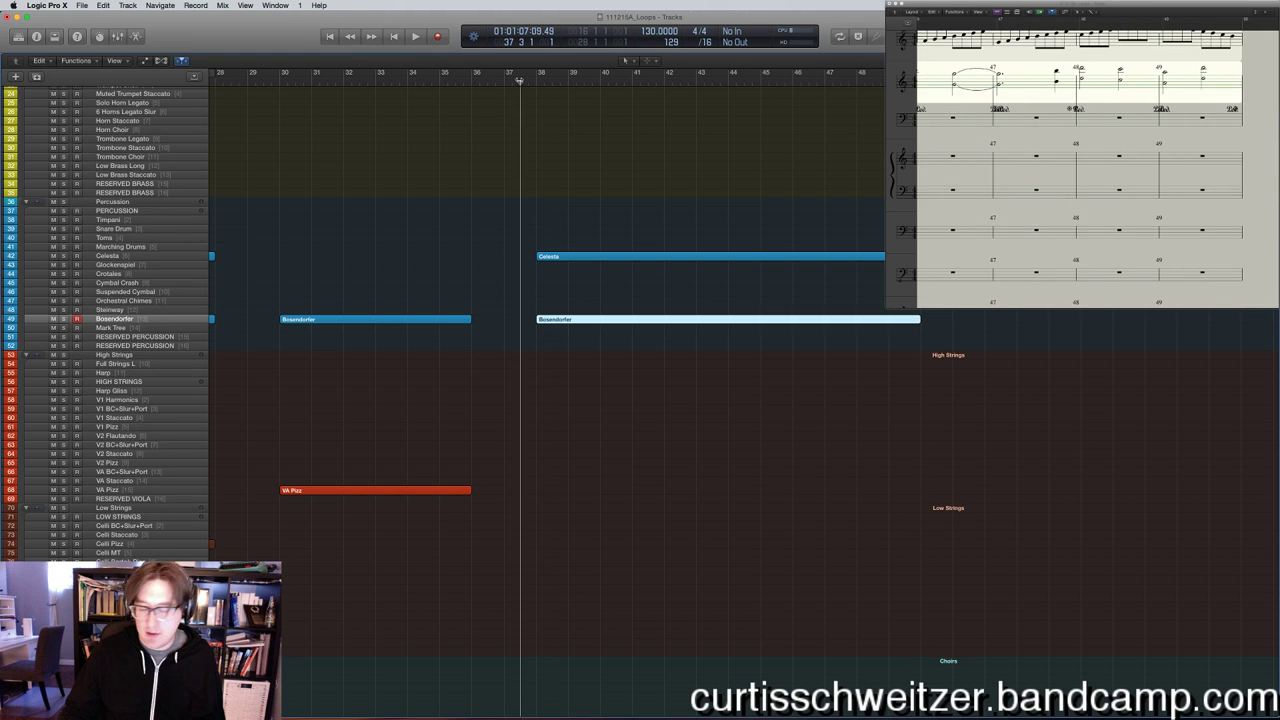
key("space")
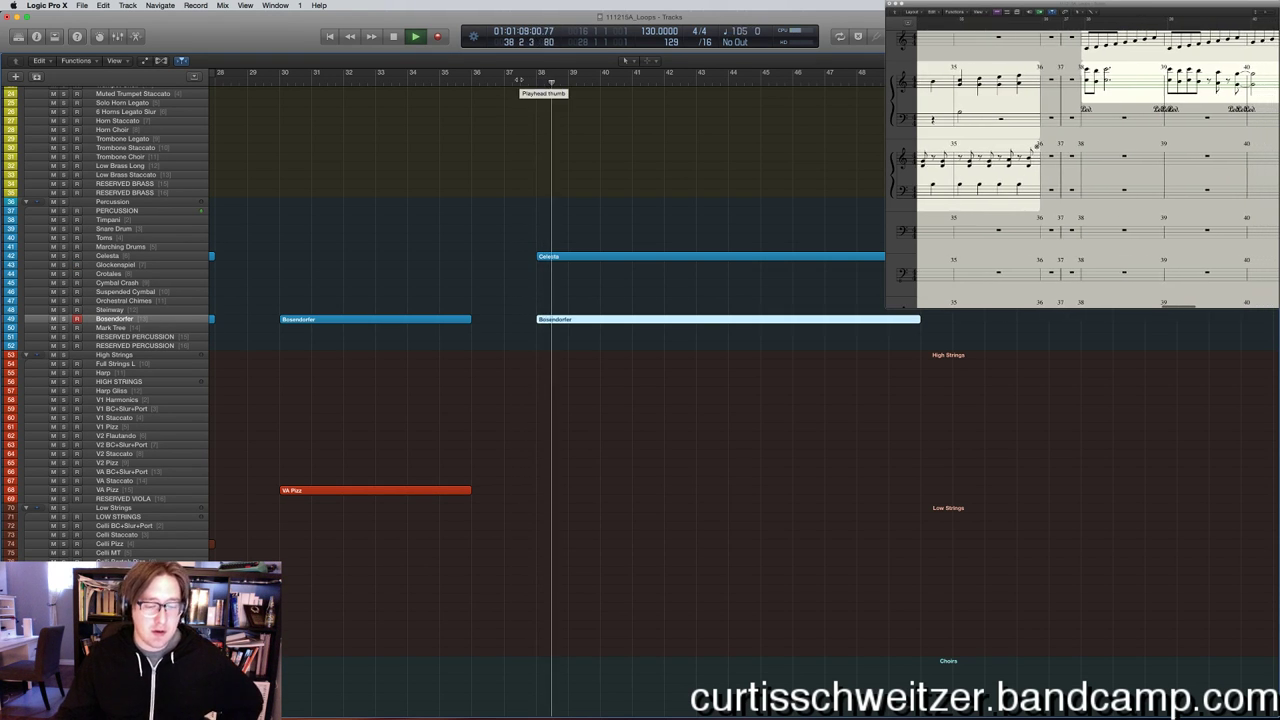
Try two Glockenspiel takes from bar 38 over the Celesta and the new Bosendorfer part, stopping in bars 46 and 48.
left_click(104, 265)
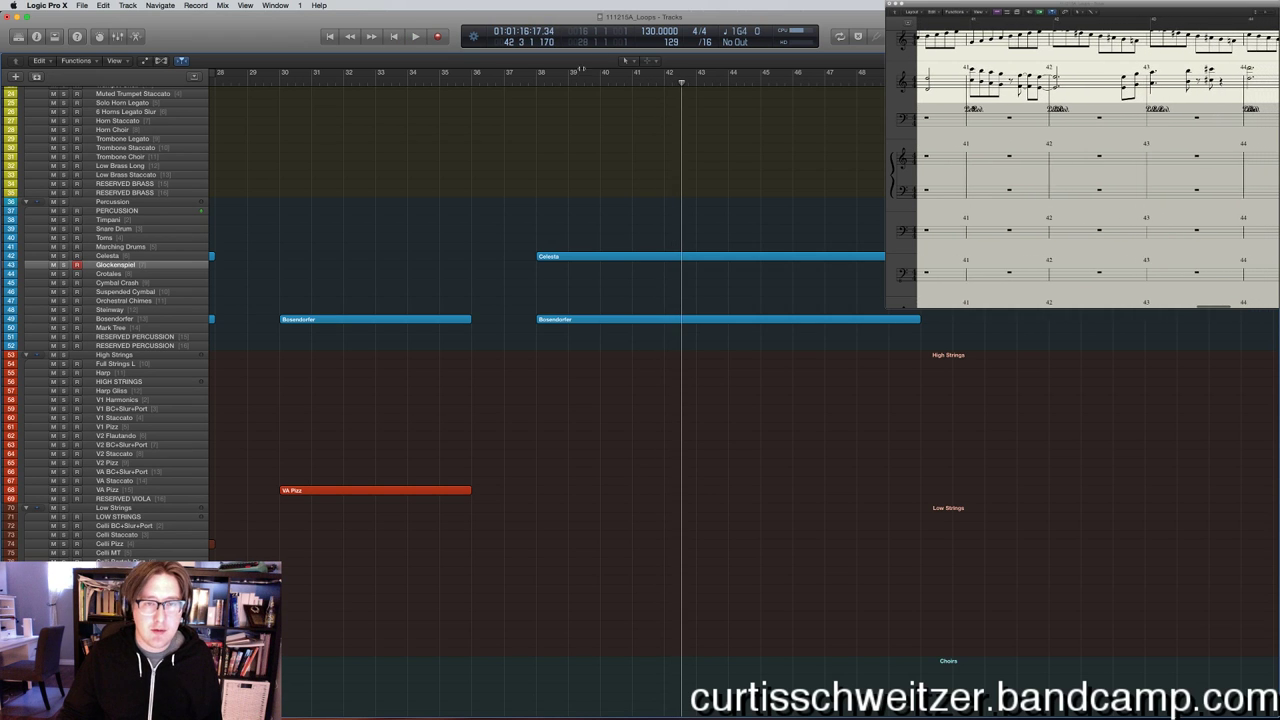
left_click(552, 82)
key("r")
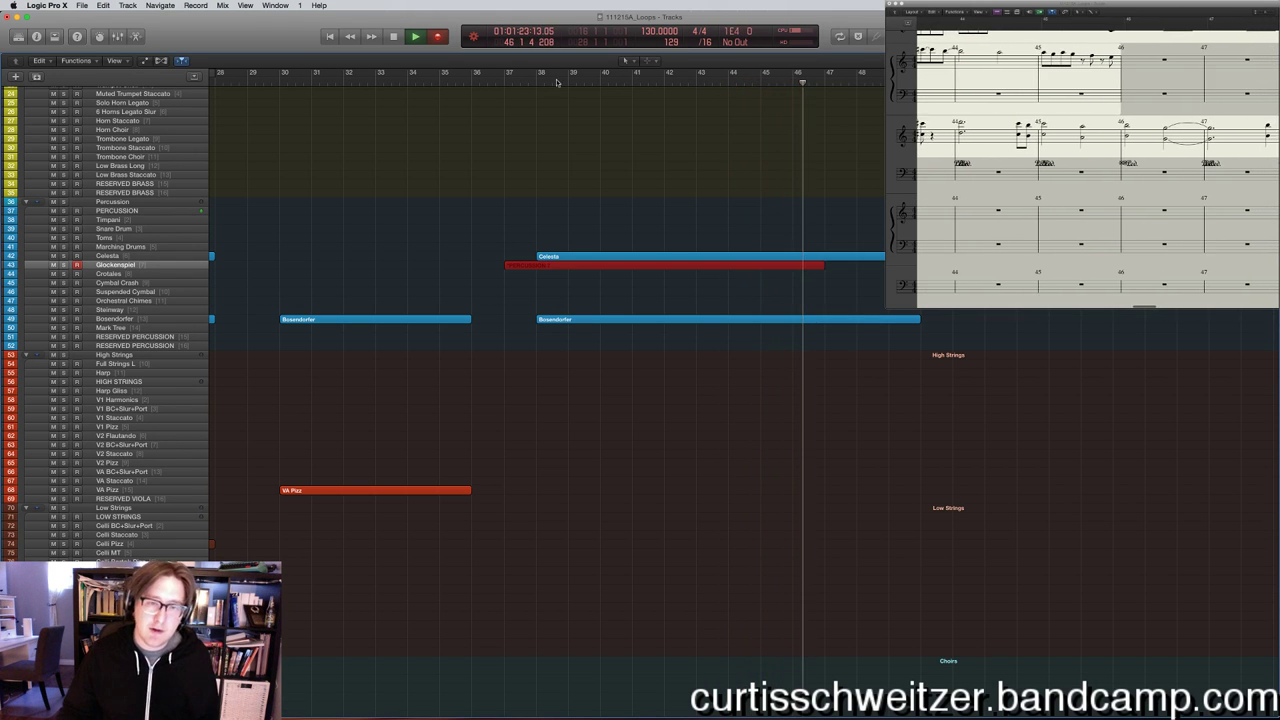
key("space")
key("BackSpace")
left_click(545, 82)
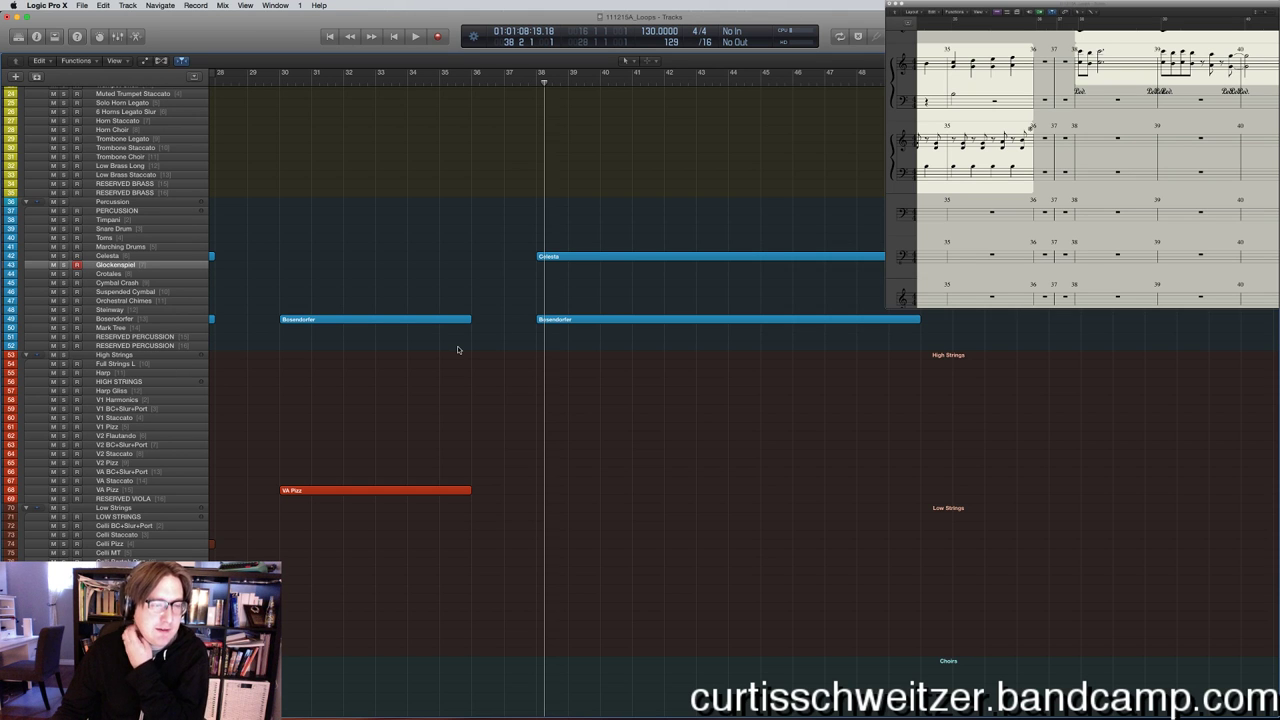
key("r")
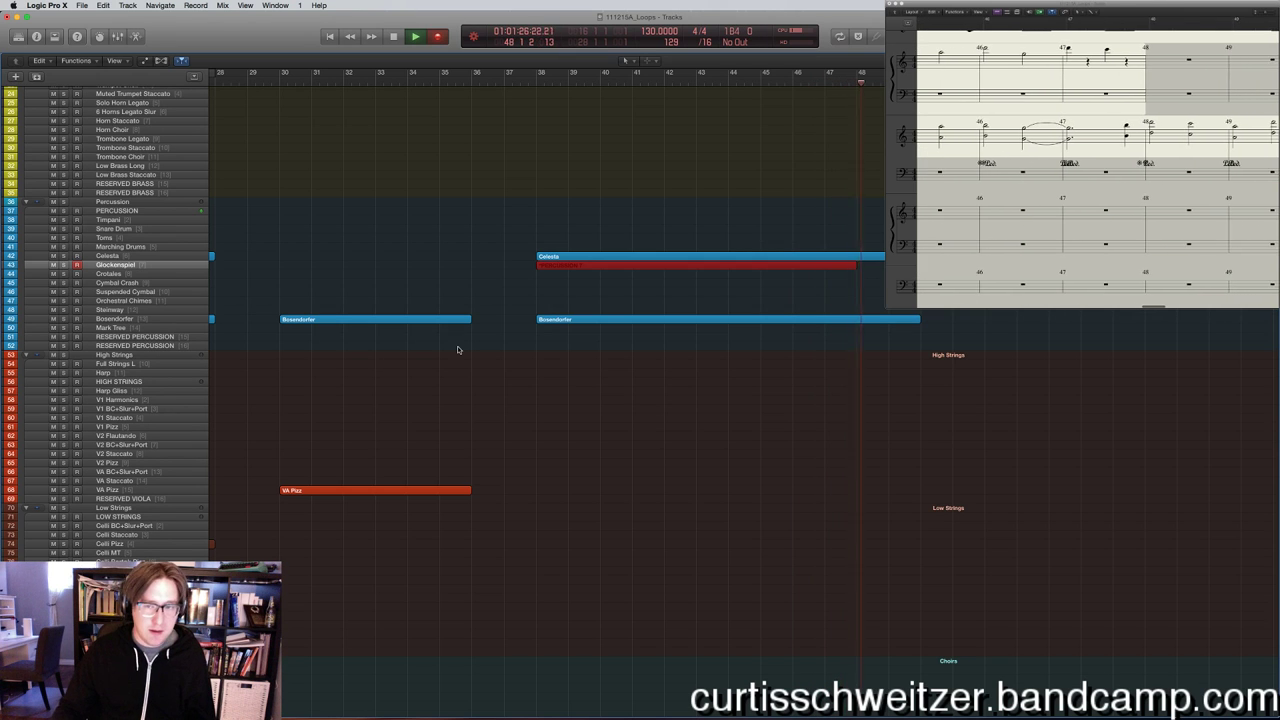
key("space")
Show the notation of the Pulse Engine A region at bar 38 in the Score editor beneath the Glockenspiel track.
scroll(619, 393, "down", 10)
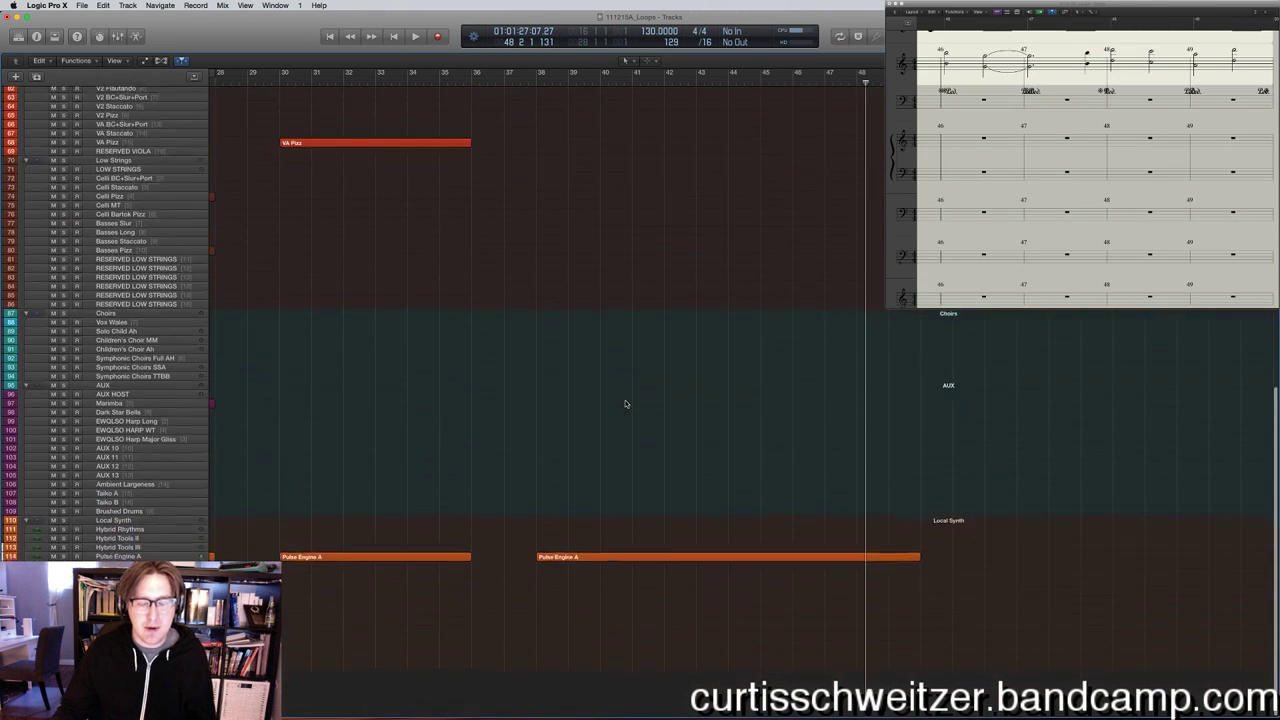
left_click(740, 579)
key("p")
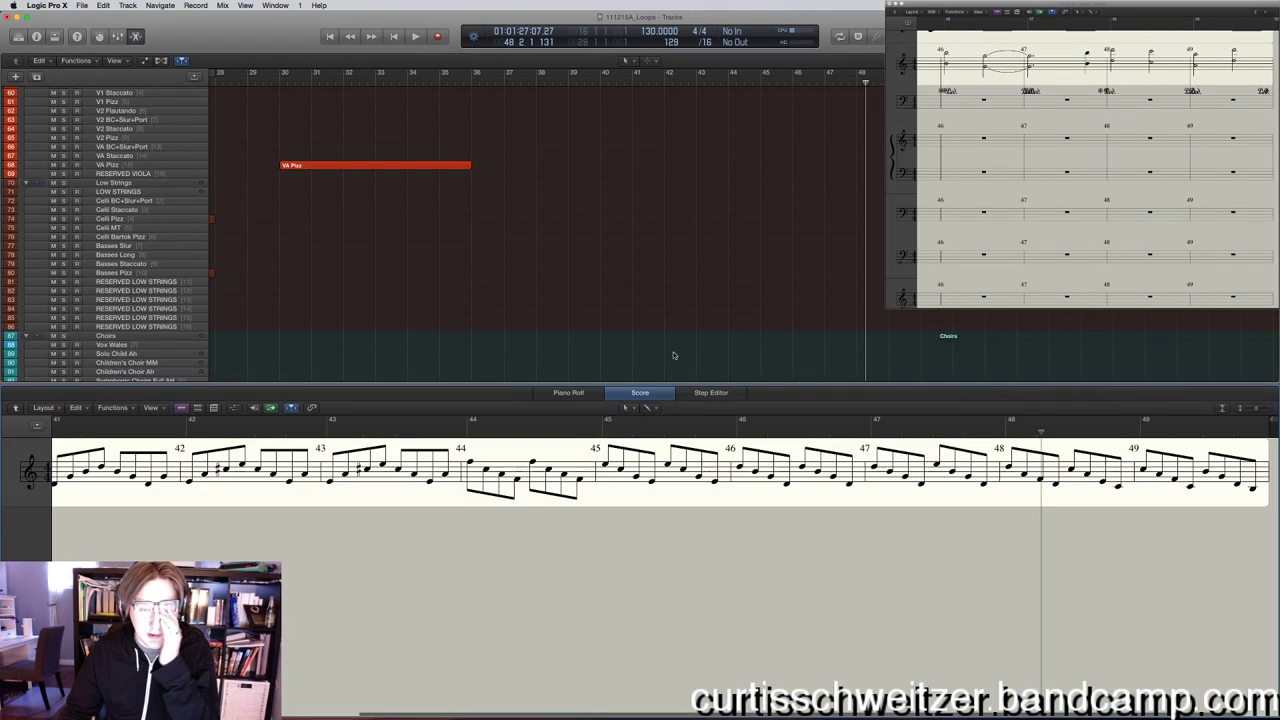
scroll(716, 293, "down", 10)
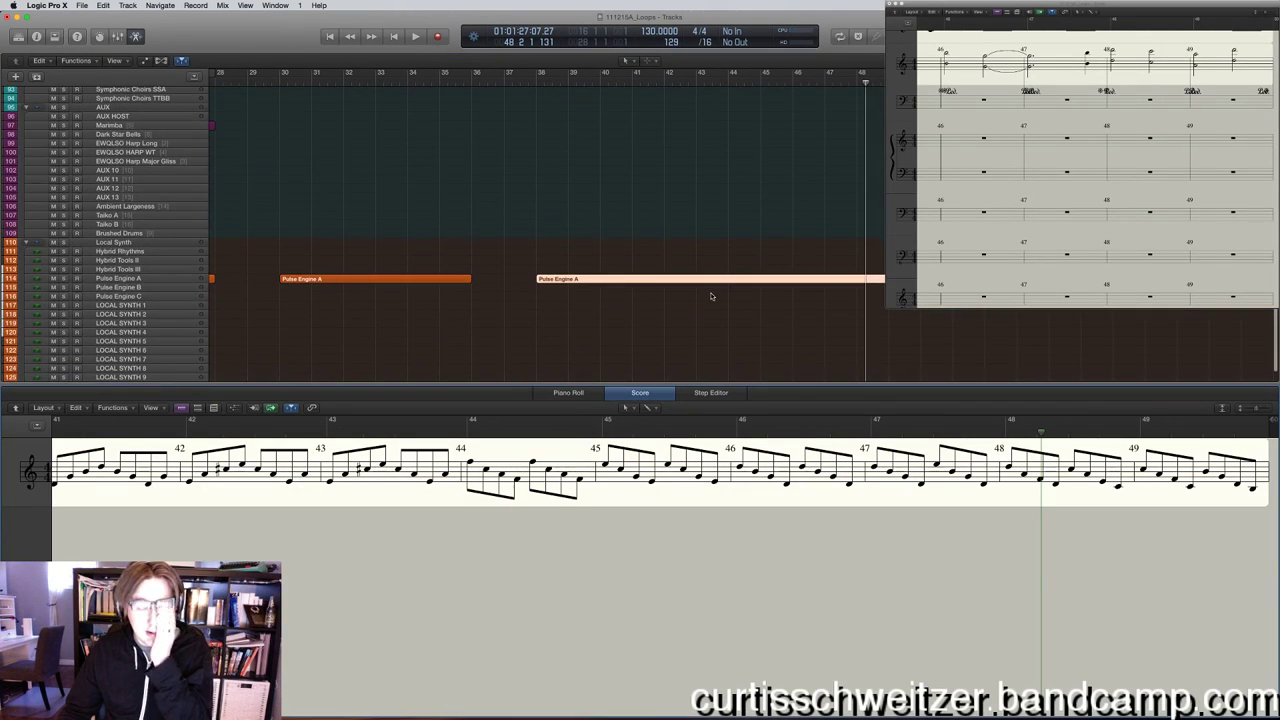
scroll(714, 293, "up", 15)
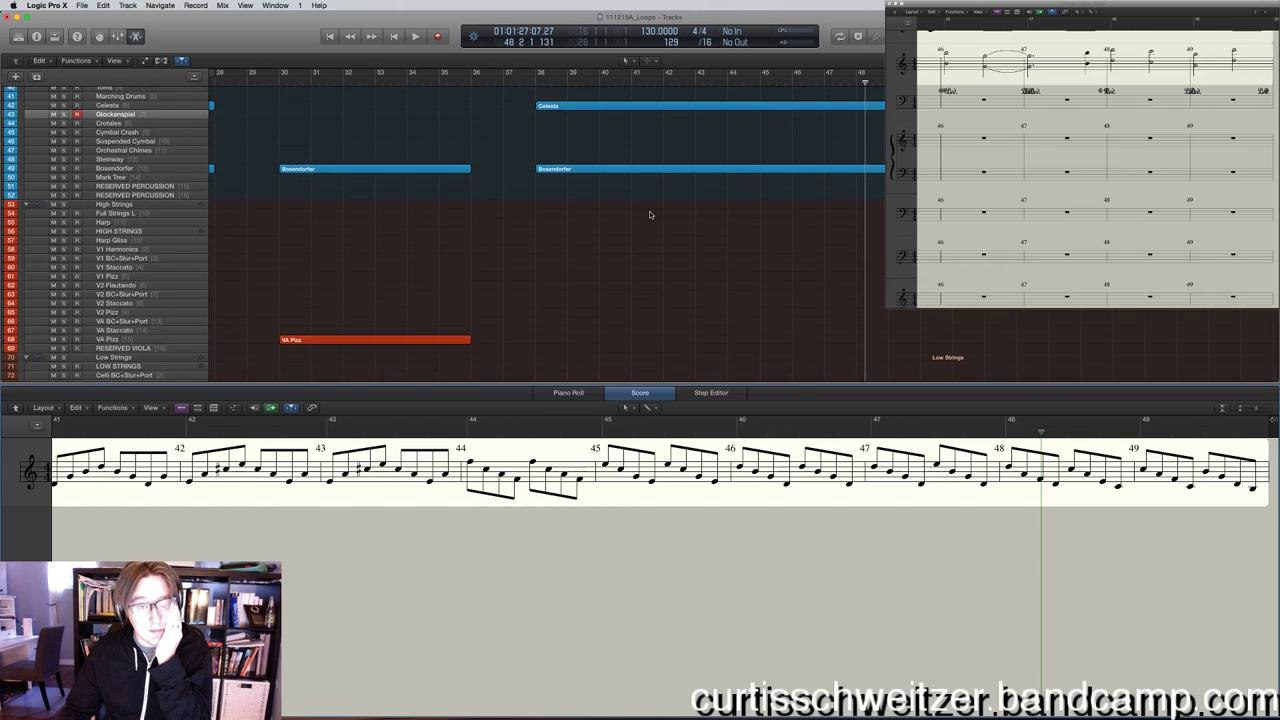
scroll(649, 214, "up", 1)
Record a Glockenspiel part from bar 38 to bar 44 while following the pulse notation.
left_click(543, 84)
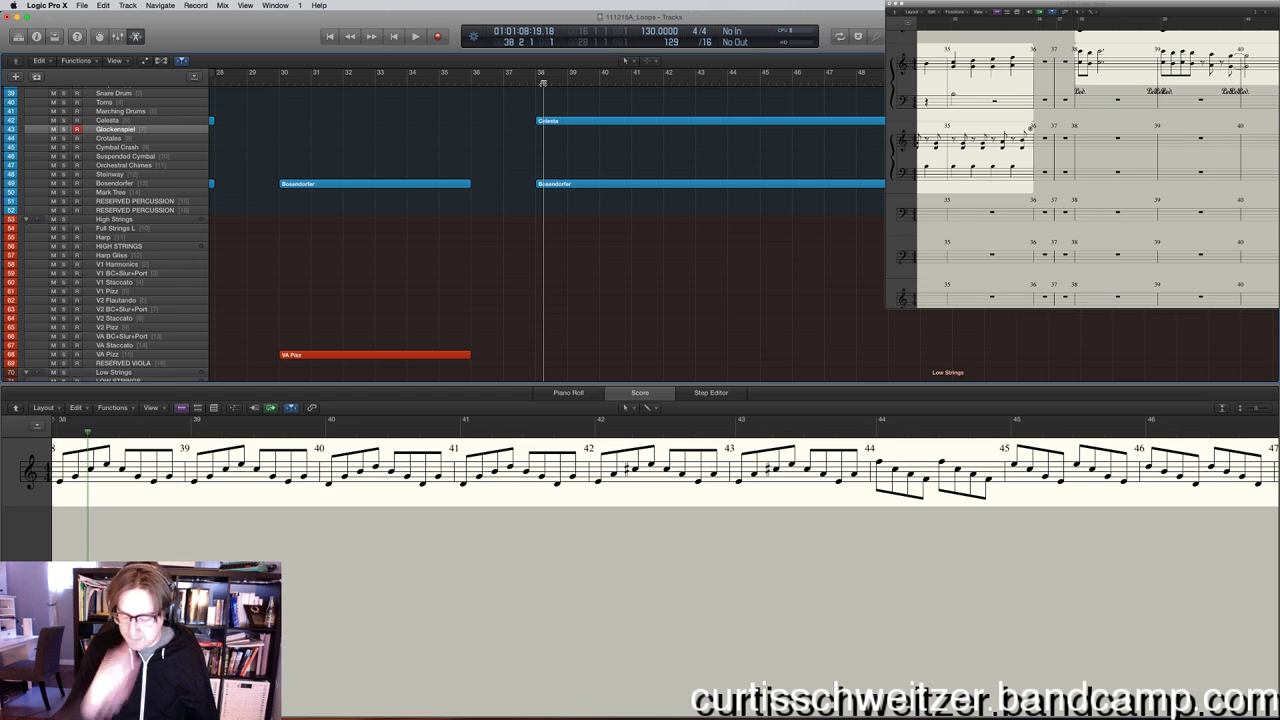
key("r")
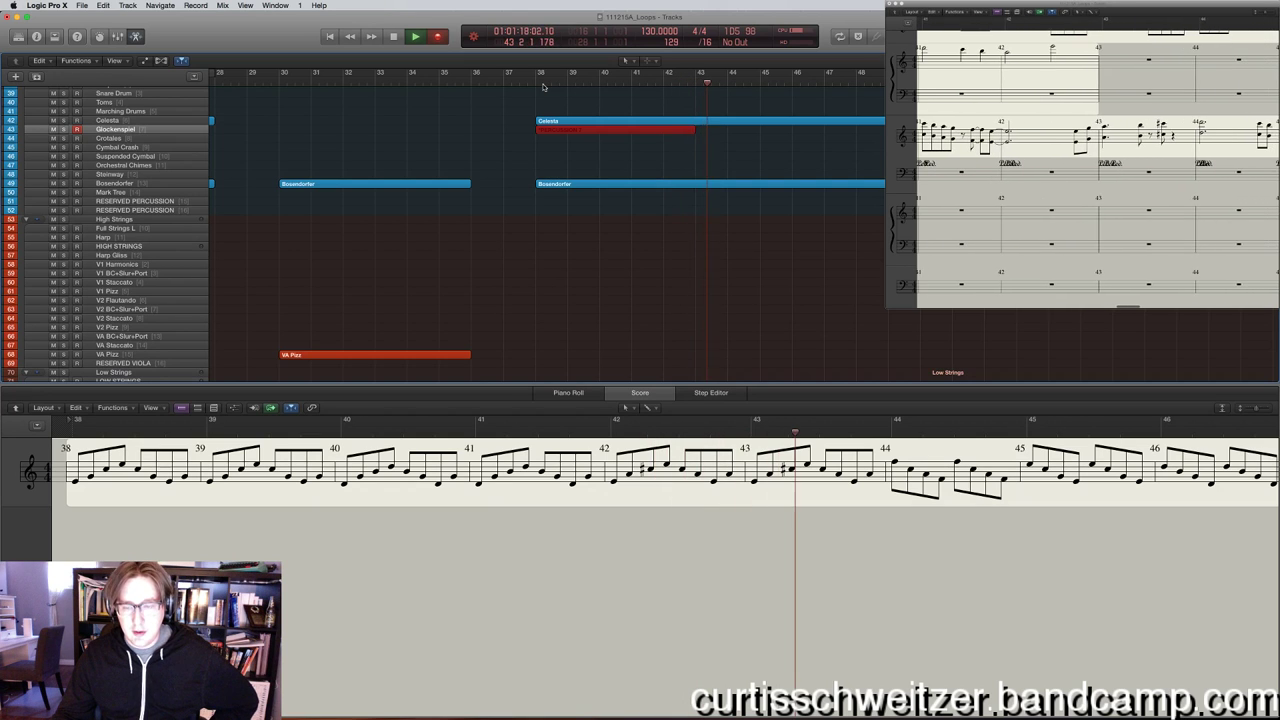
key("space")
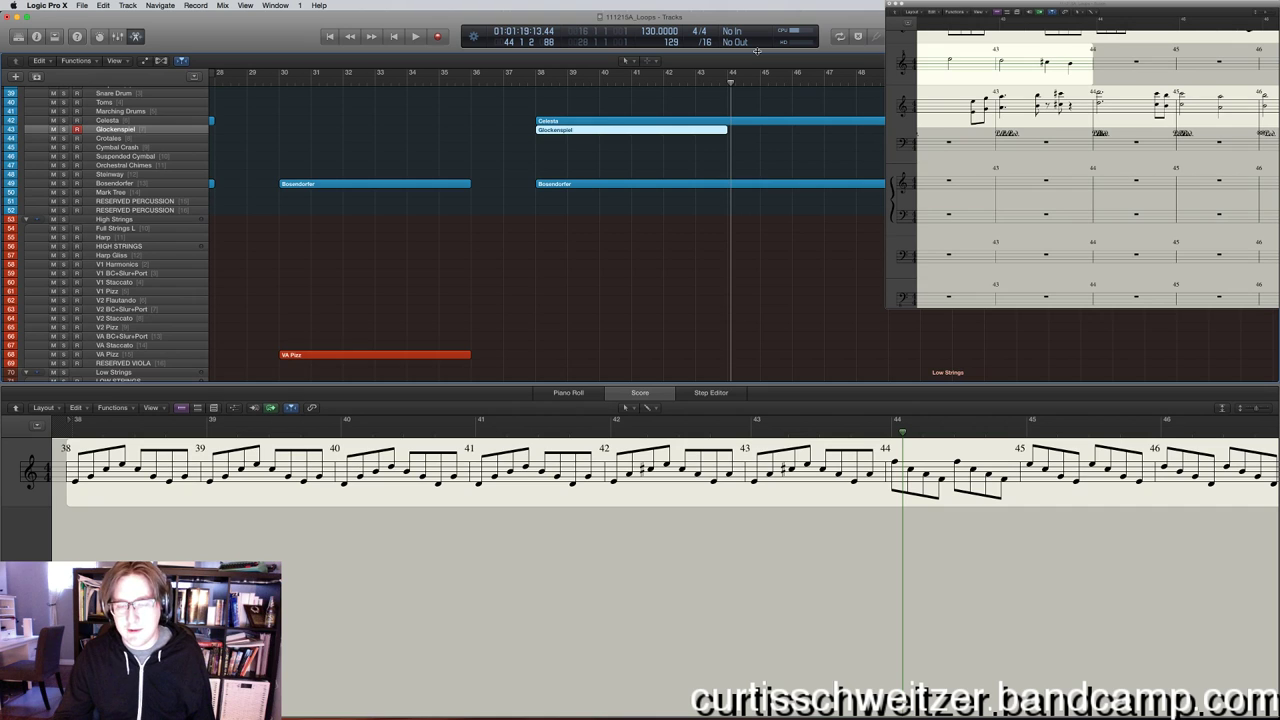
Record the Glockenspiel continuation from bar 44 to the end of bar 49, discarding the first attempt.
key("r")
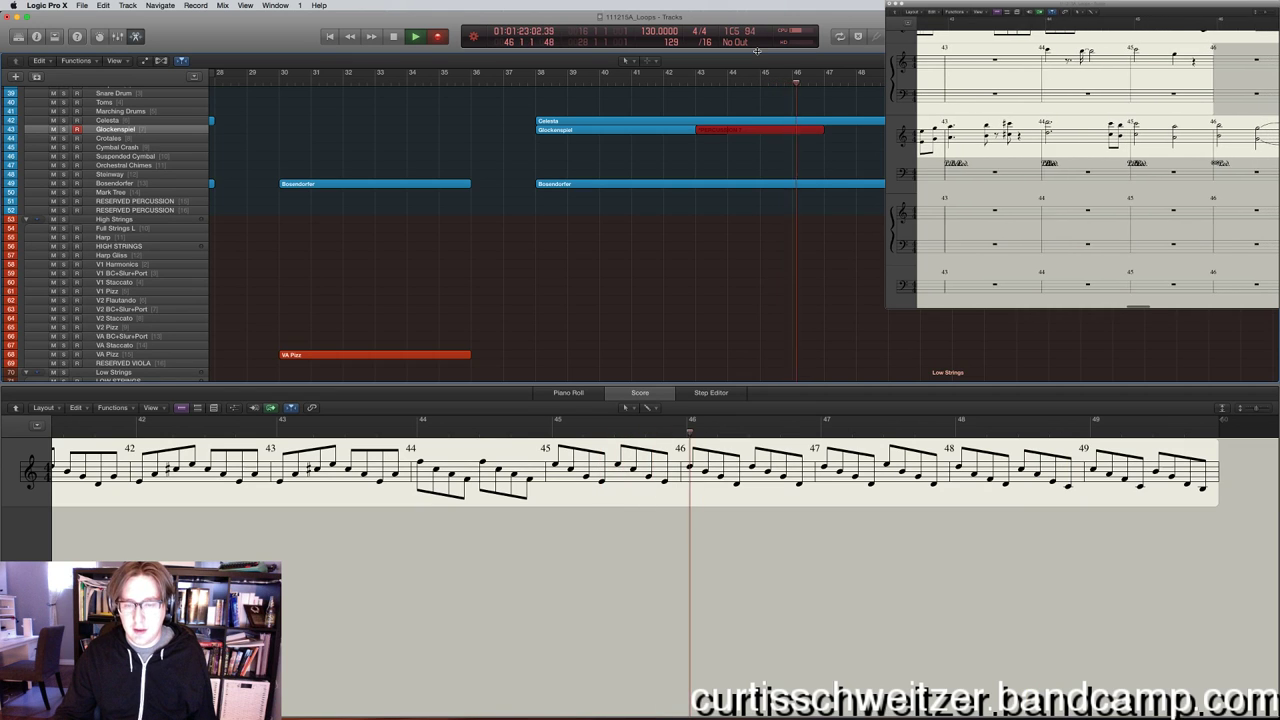
key("space")
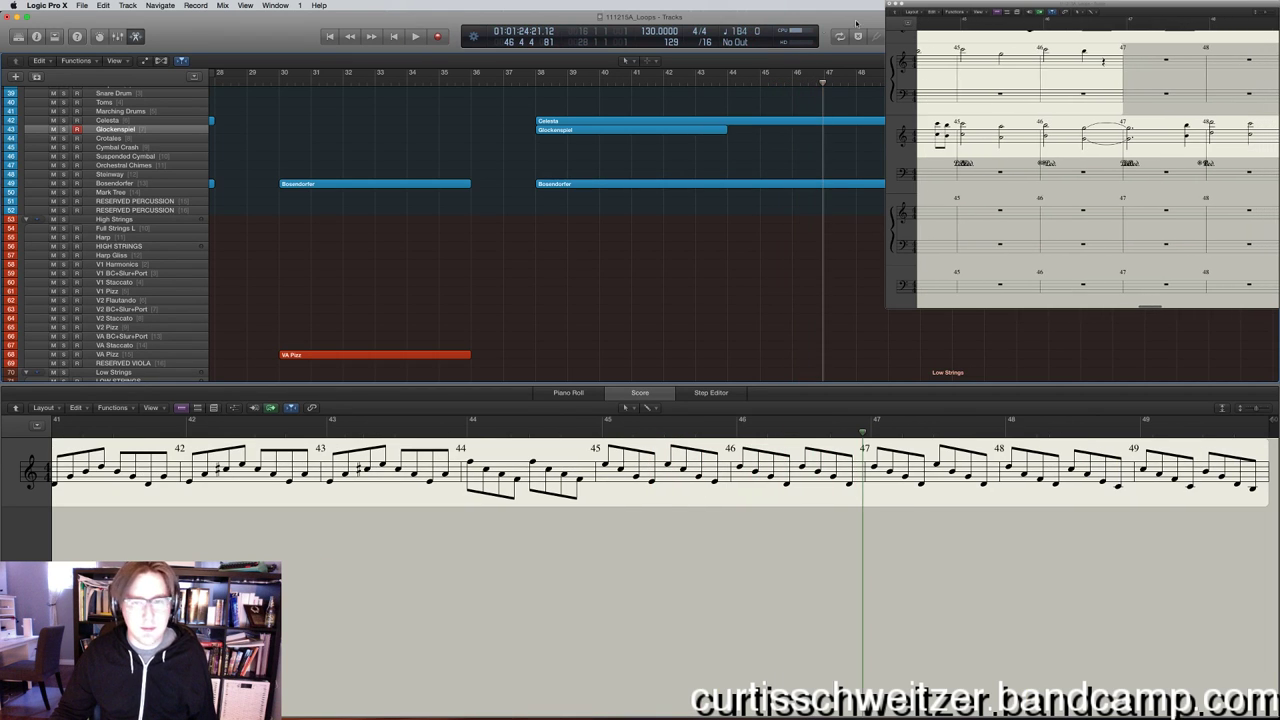
left_click(743, 79)
key("r")
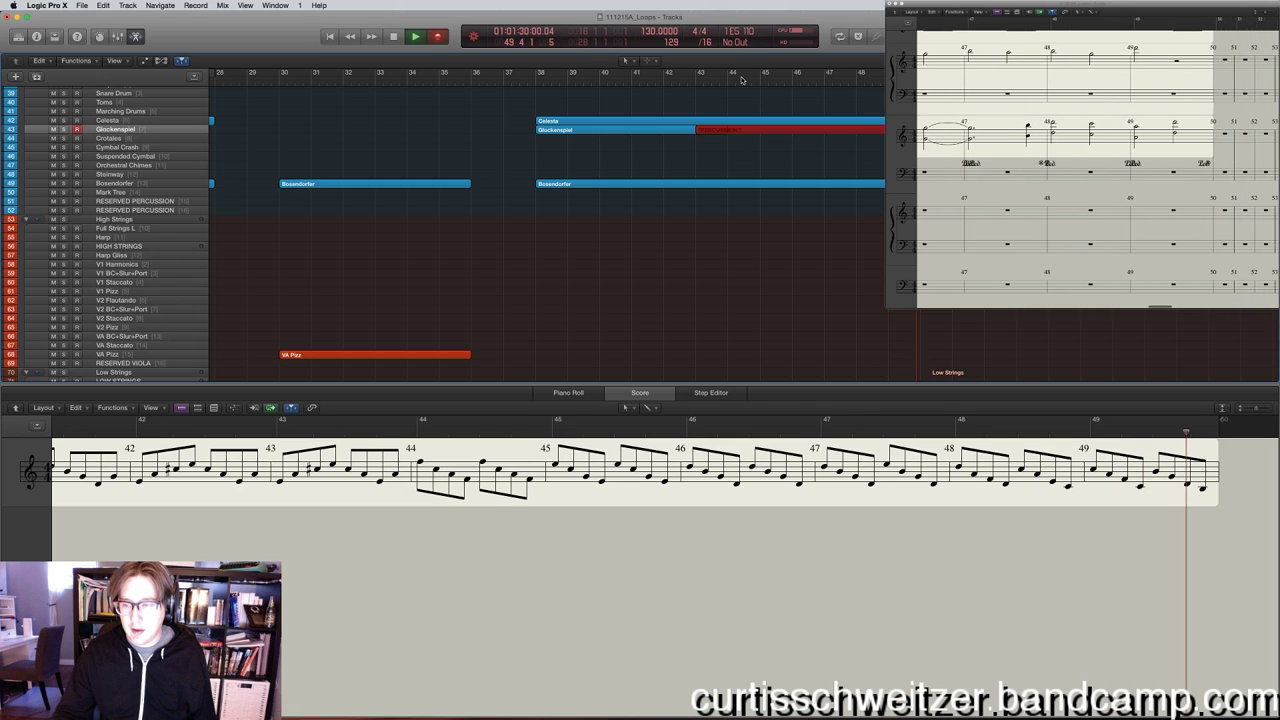
key("space")
Join the two Glockenspiel regions between bars 38 and 50 and show the joined notes in the Piano Roll.
right_click(713, 137)
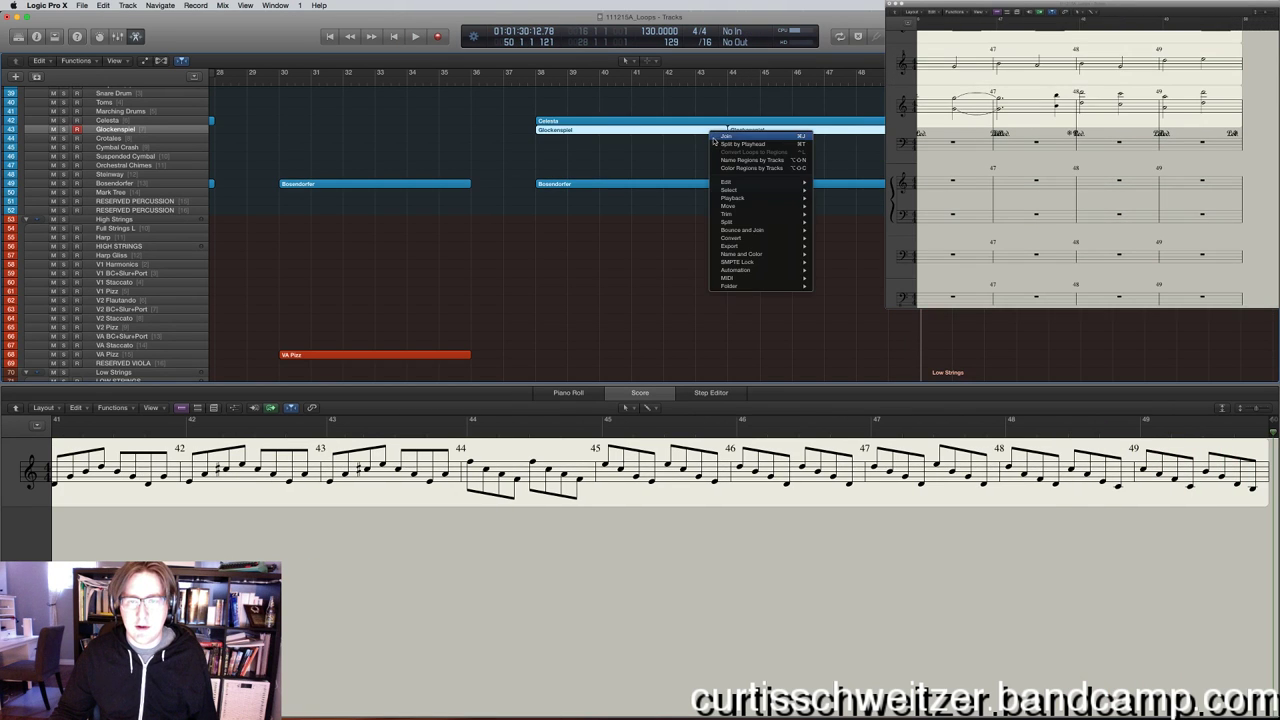
left_click(713, 138)
left_click(572, 393)
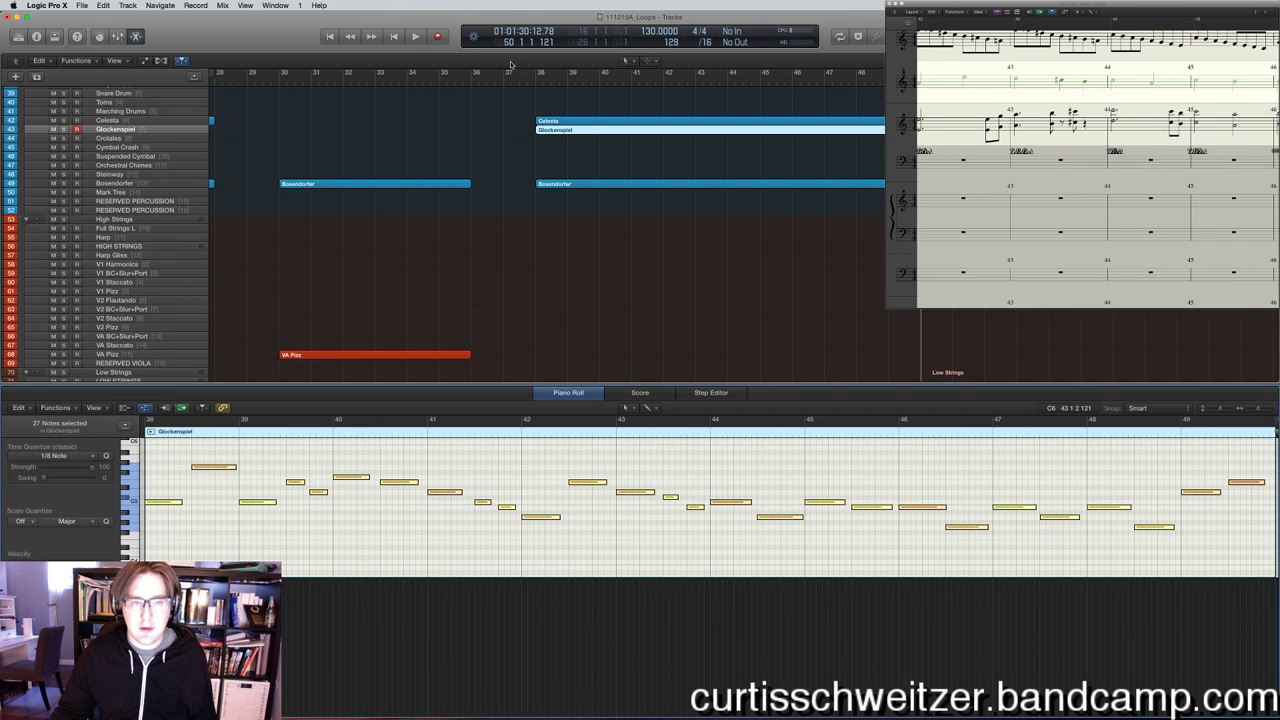
Play the layered section from bar 38, zoom the arrangement out and close the Piano Roll.
key("space")
left_click(613, 239)
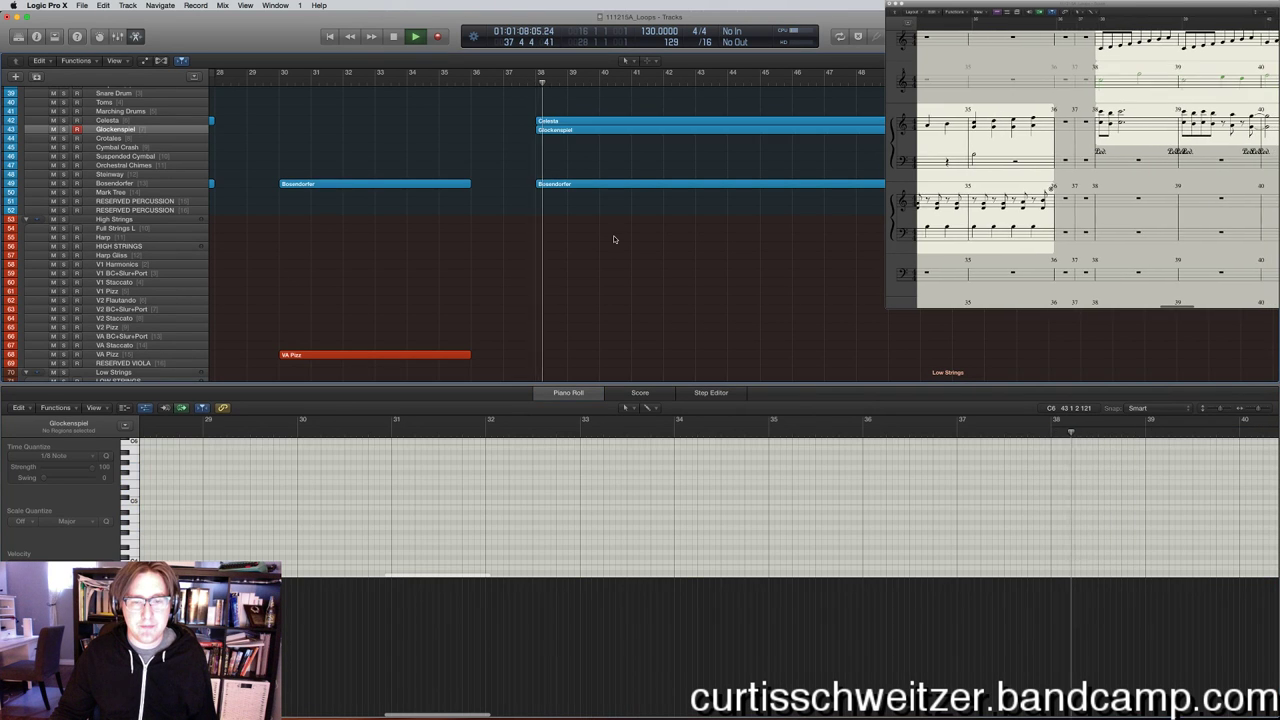
key("z")
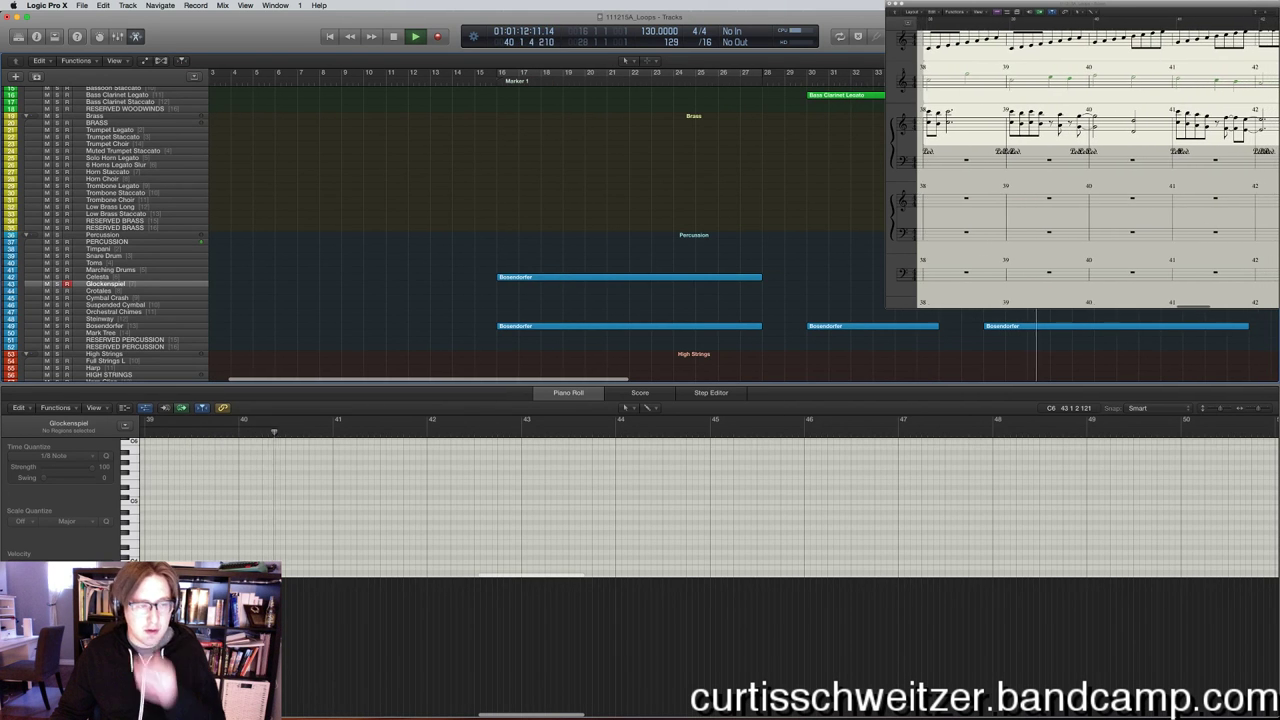
key("e")
Copy the Pulse Engine A region at bar 38 onto the Clarinet Staccato track at its original position.
scroll(811, 338, "right", 8)
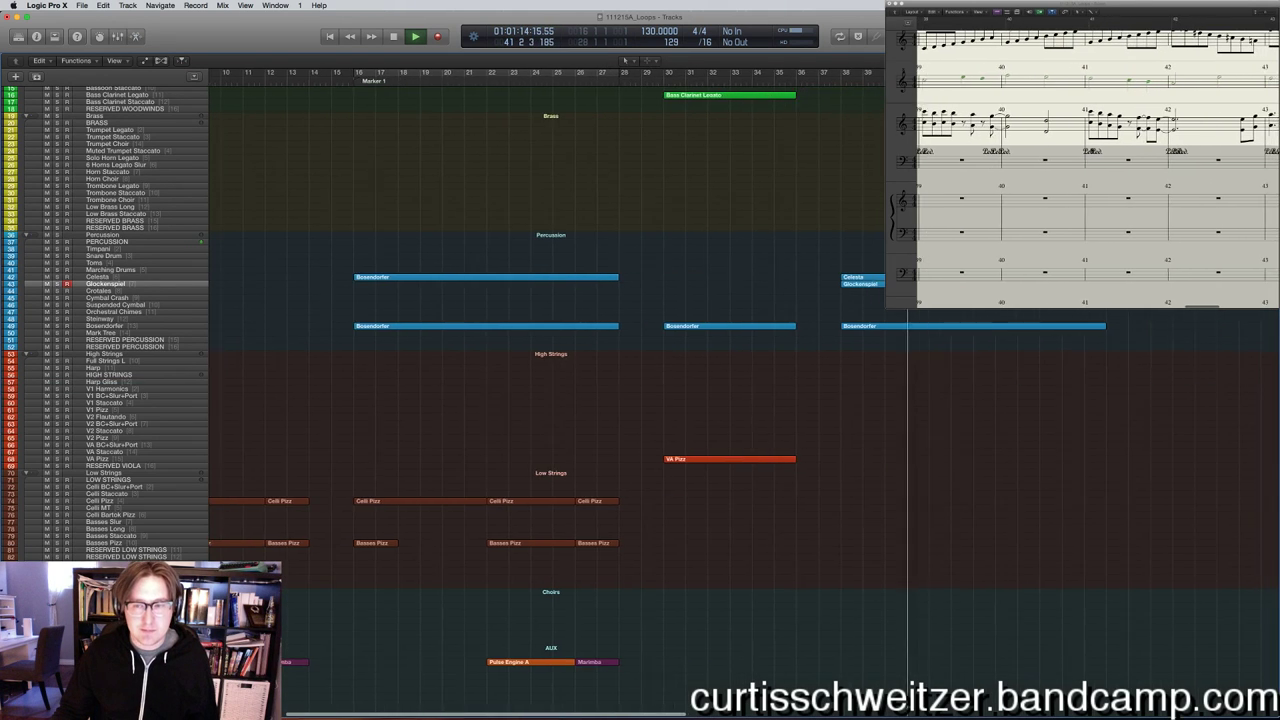
scroll(811, 338, "down", 5)
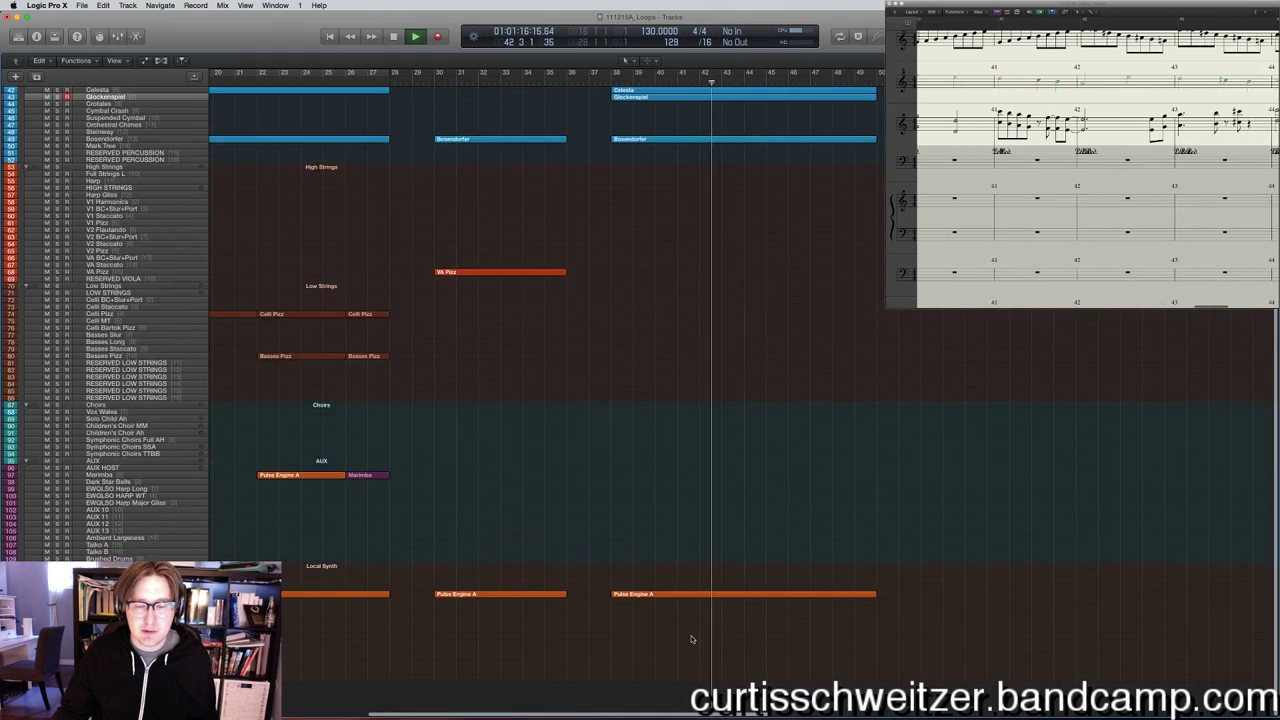
left_click(695, 603)
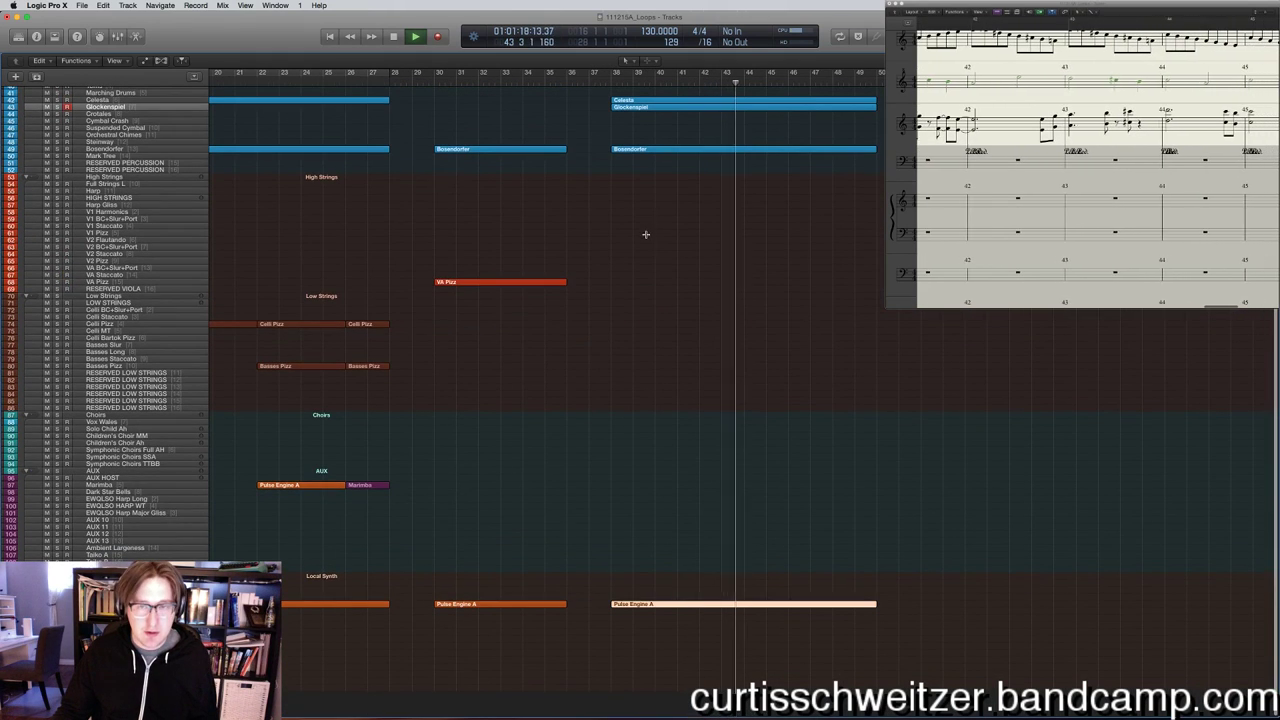
scroll(646, 234, "up", 10)
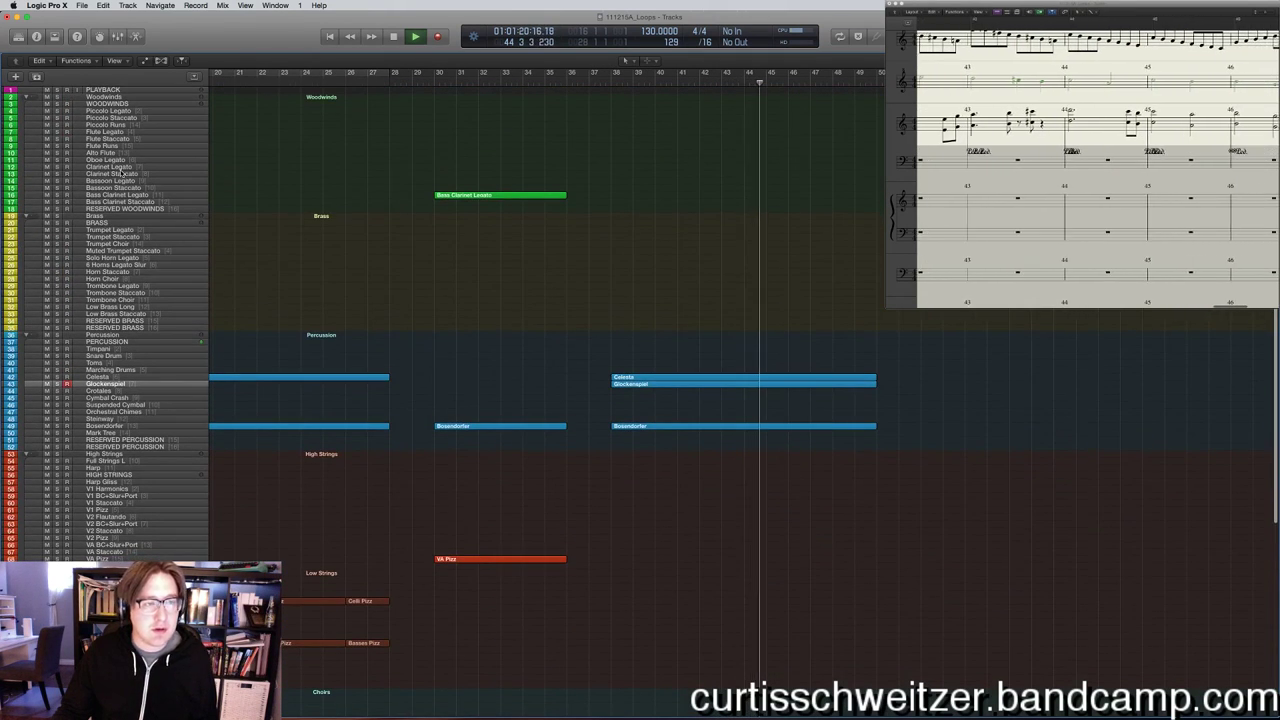
left_click(118, 173)
left_click(103, 5)
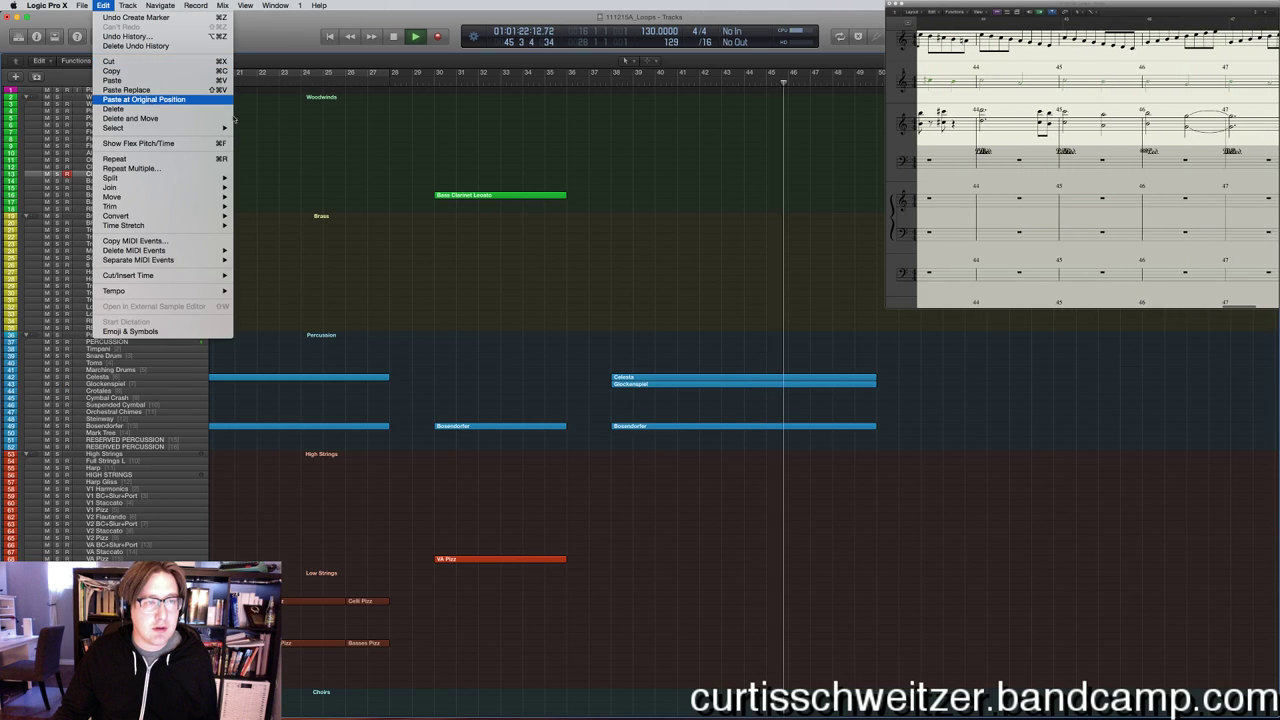
left_click(146, 99)
left_click(712, 235)
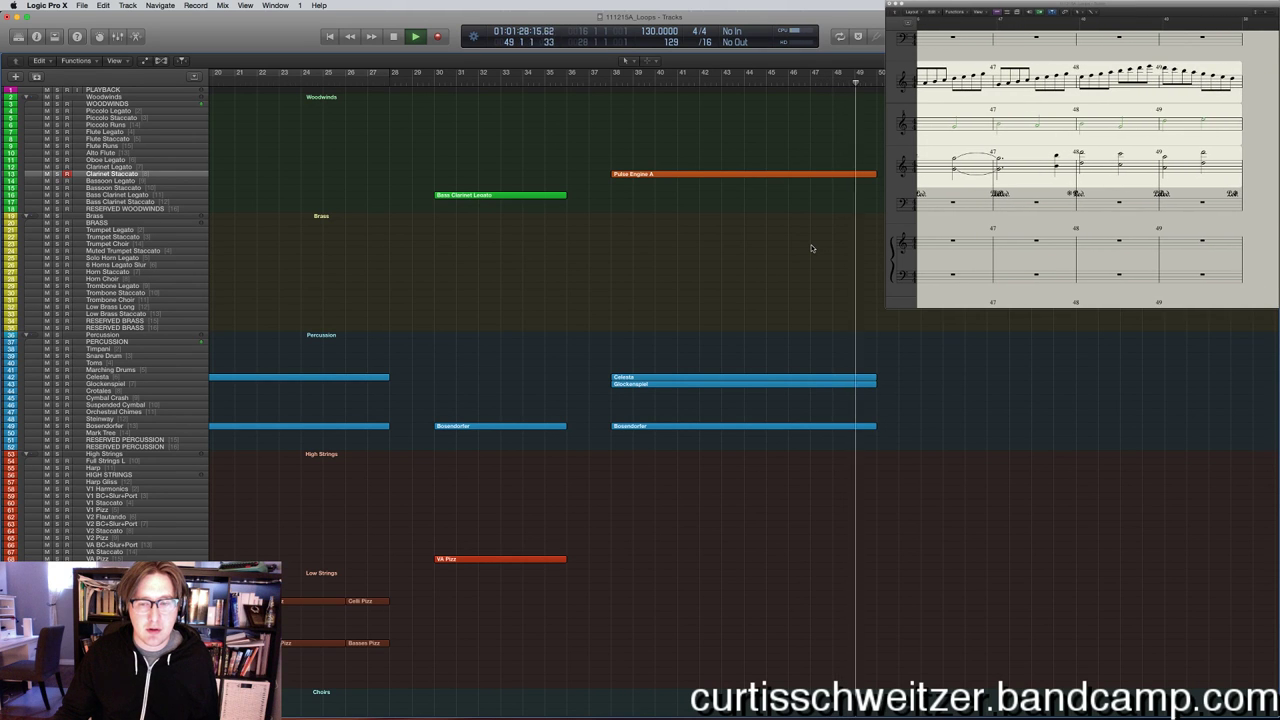
Loop bars 38 to 50 and set the starting expression of the Clarinet Staccato track's pulse region to 76.
left_click(621, 73)
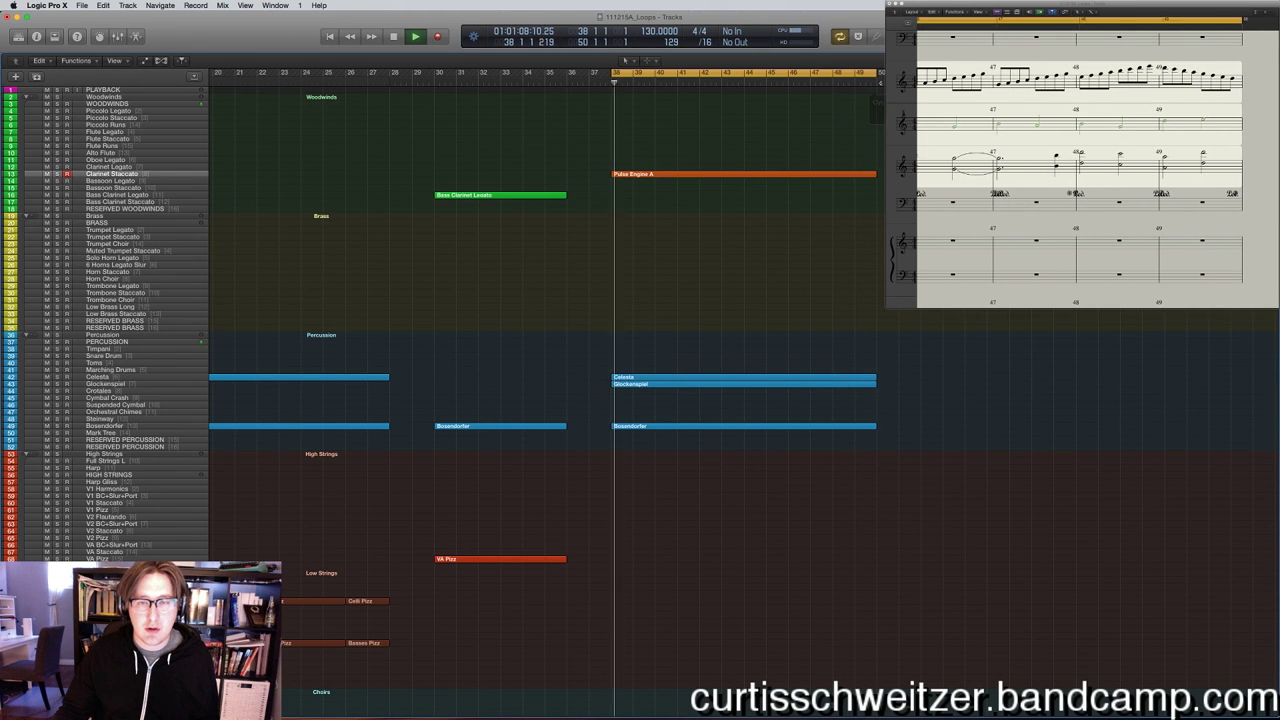
double_click(729, 174)
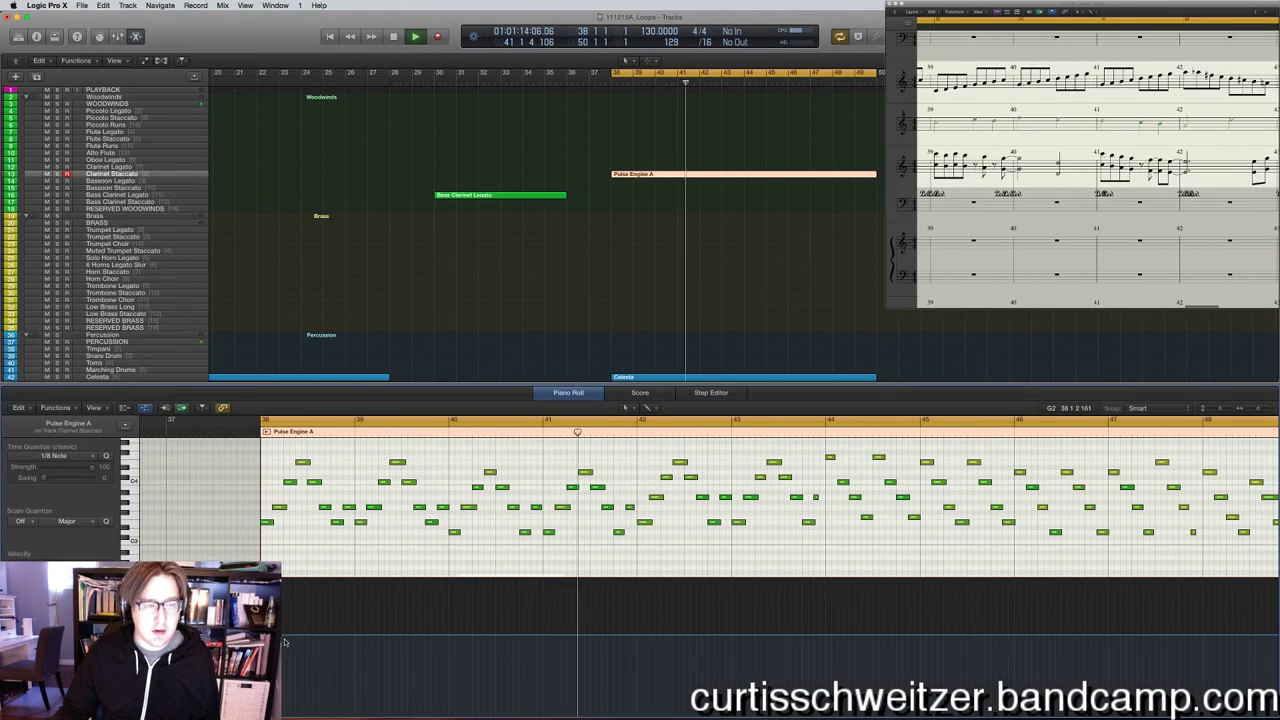
key("p")
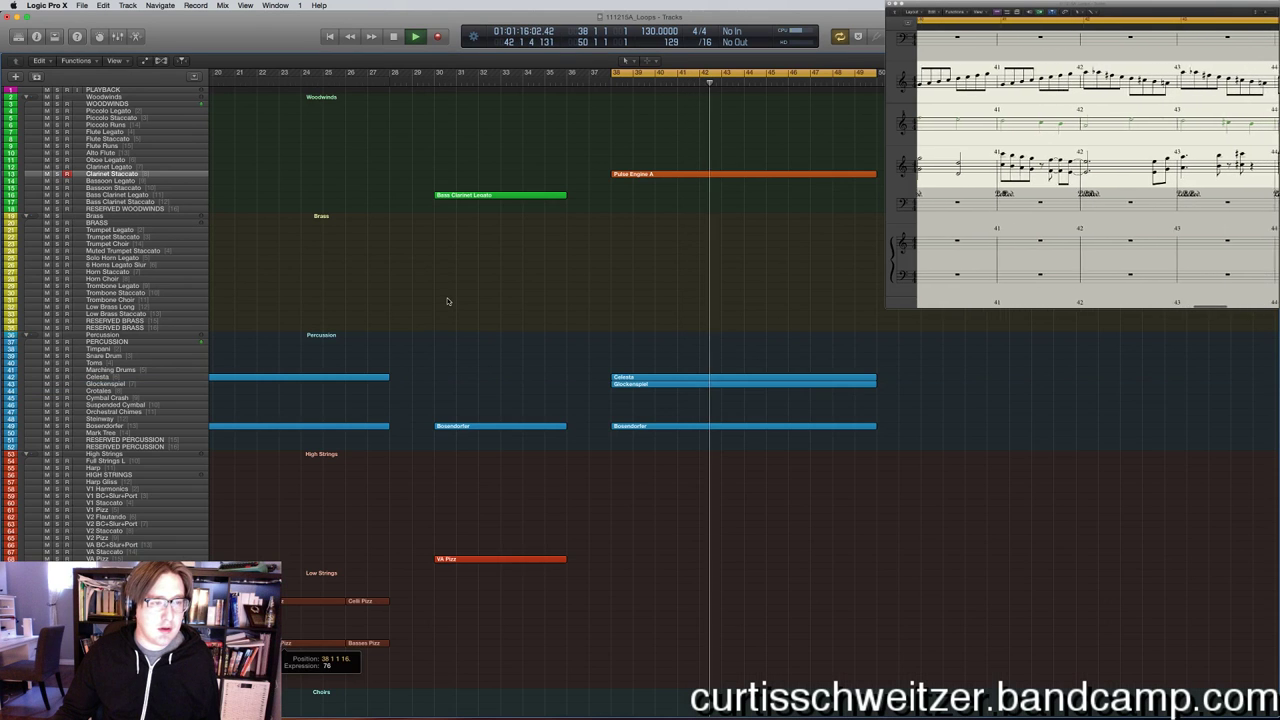
Record a sustained part on the V2 BC+Slur+Port track across looped bars 38 to 50.
scroll(424, 365, "down", 1)
scroll(424, 365, "down", 5)
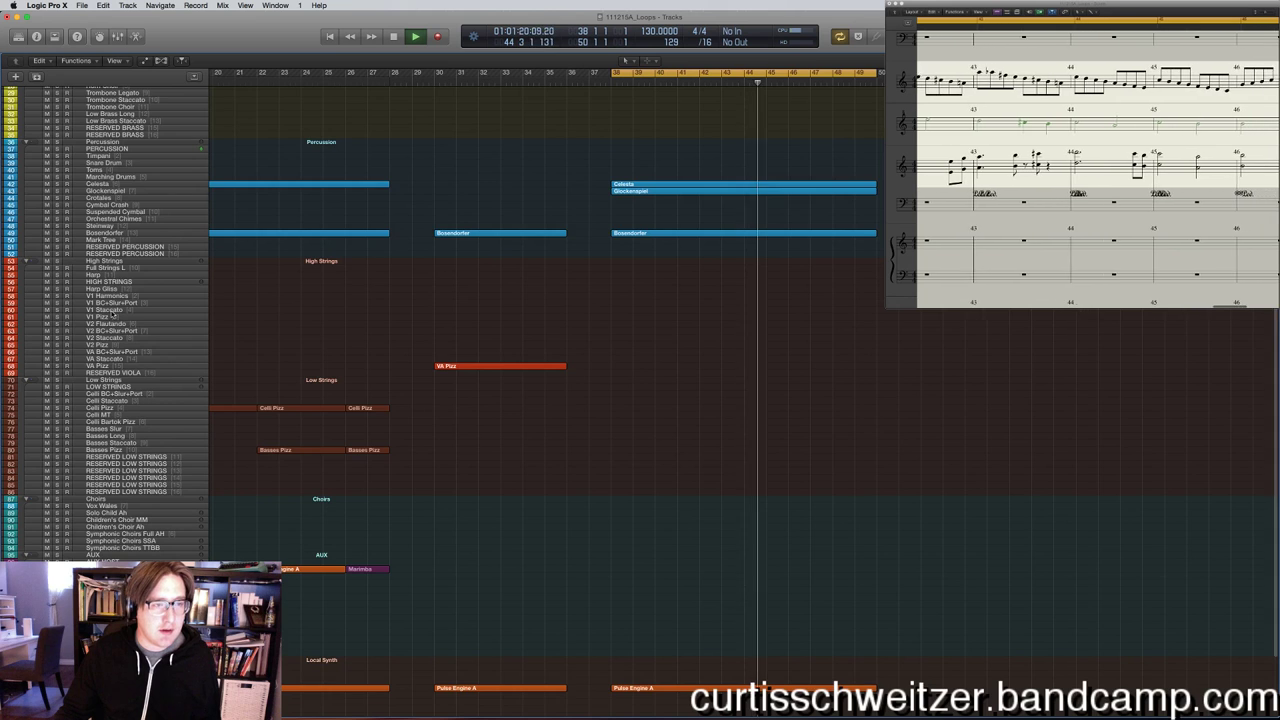
scroll(320, 357, "up", 2)
scroll(320, 357, "down", 4)
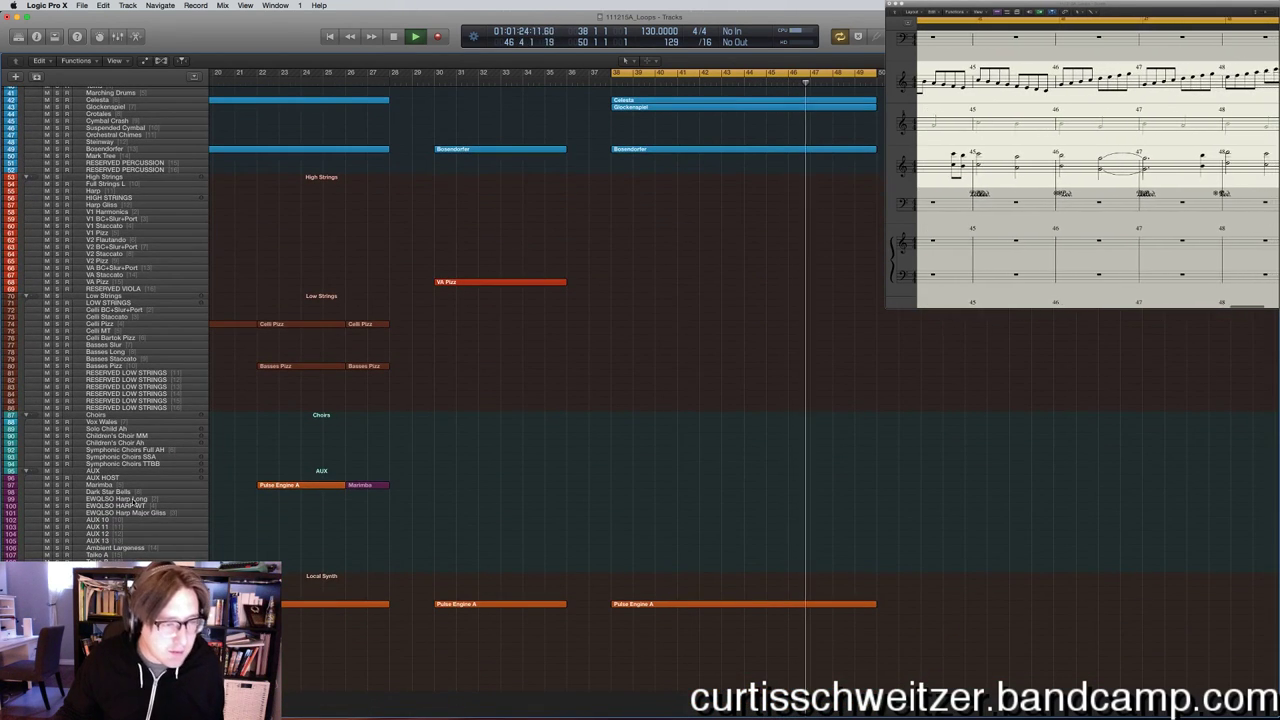
scroll(375, 485, "up", 1)
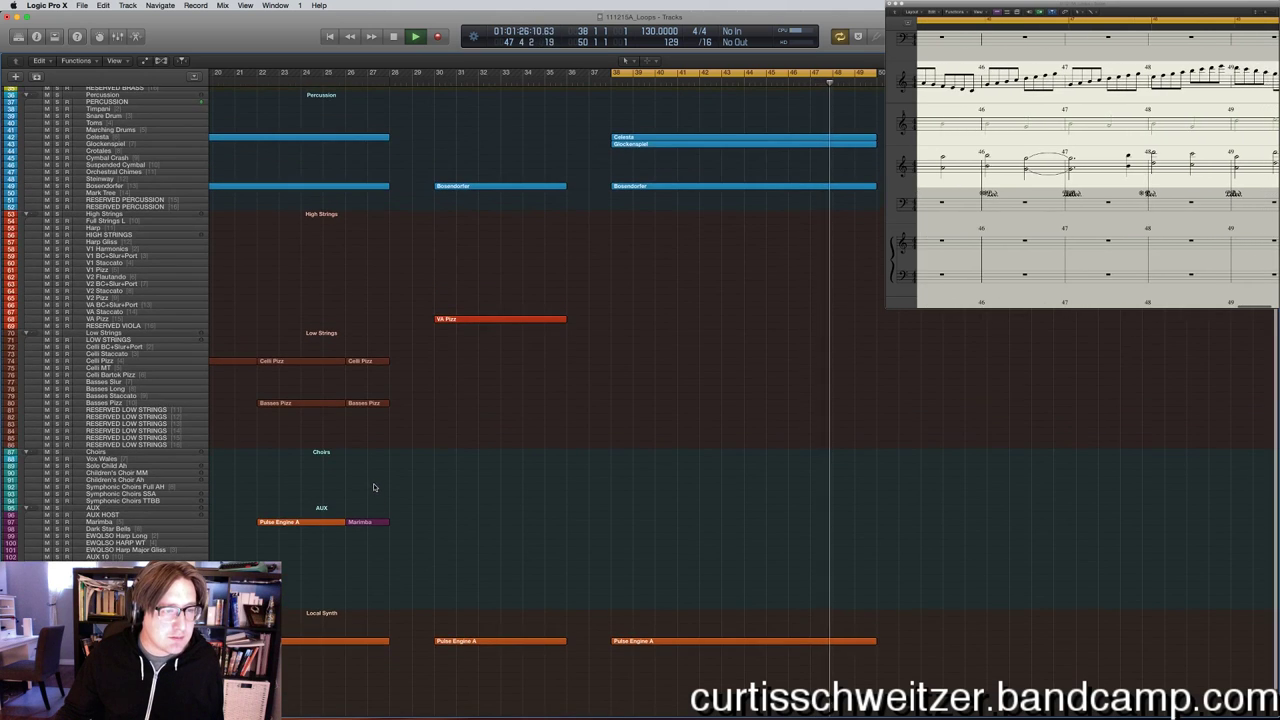
scroll(113, 370, "up", 3)
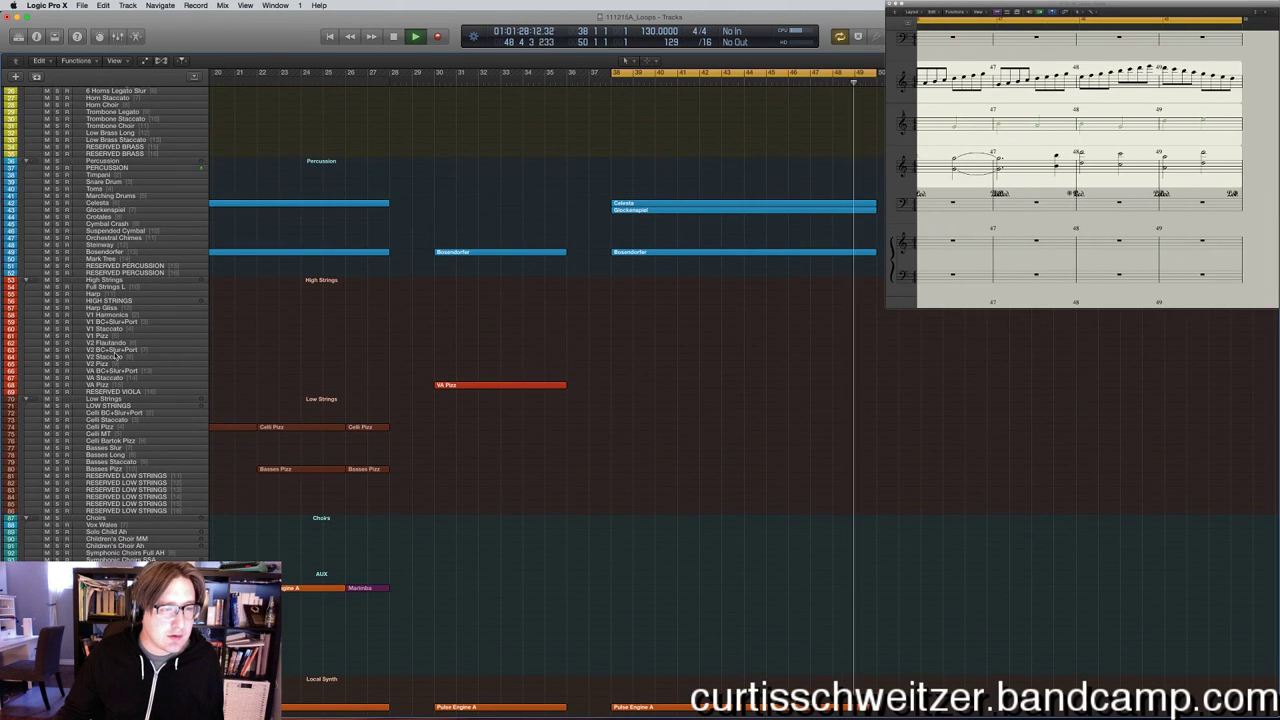
left_click(114, 351)
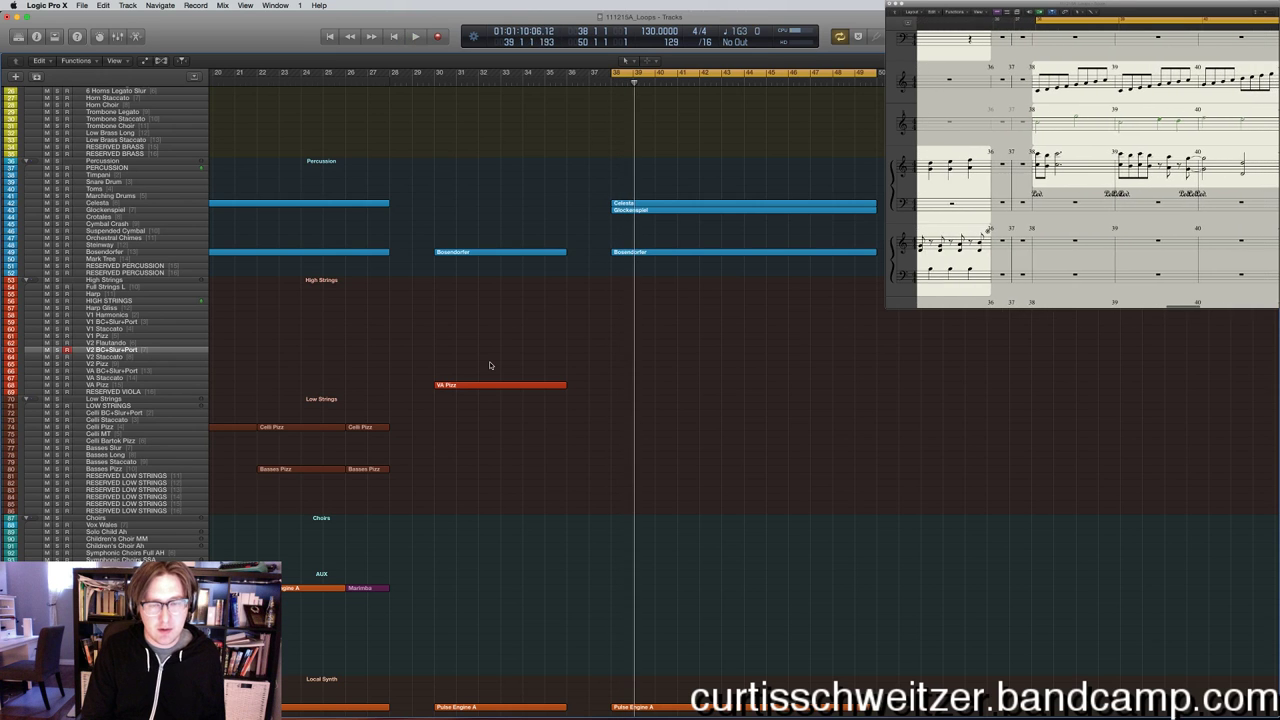
key("r")
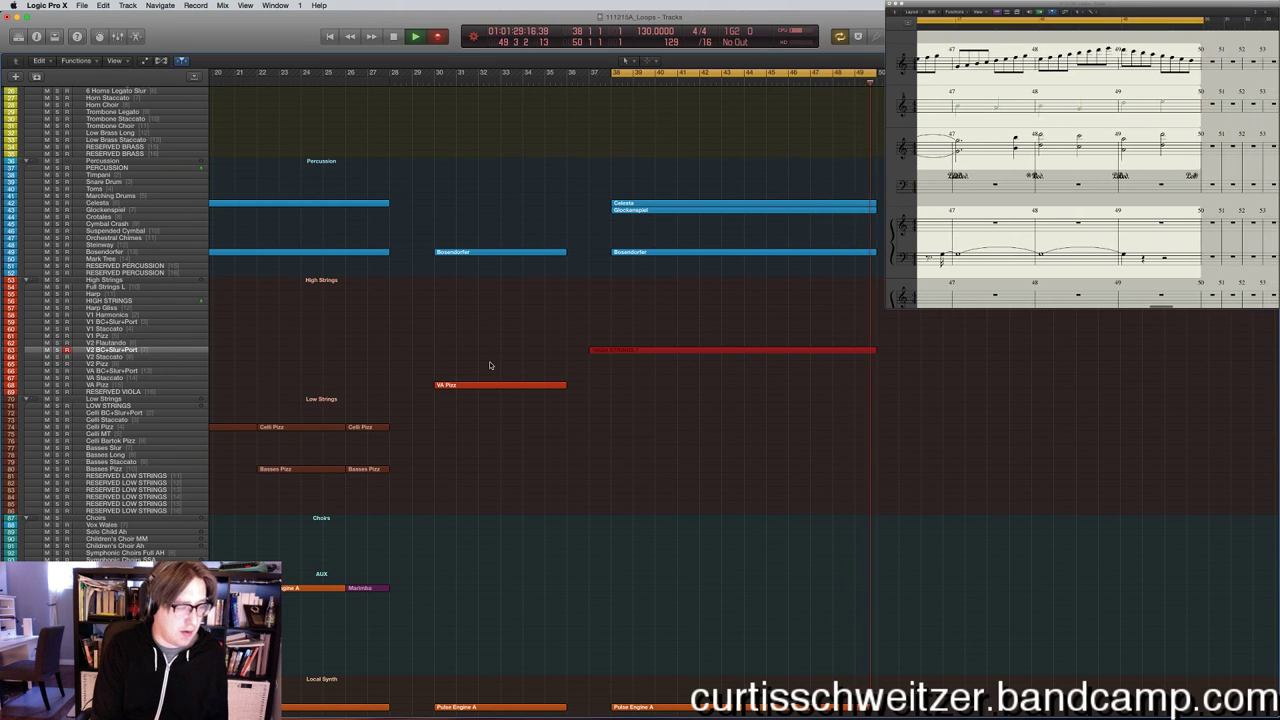
key("space")
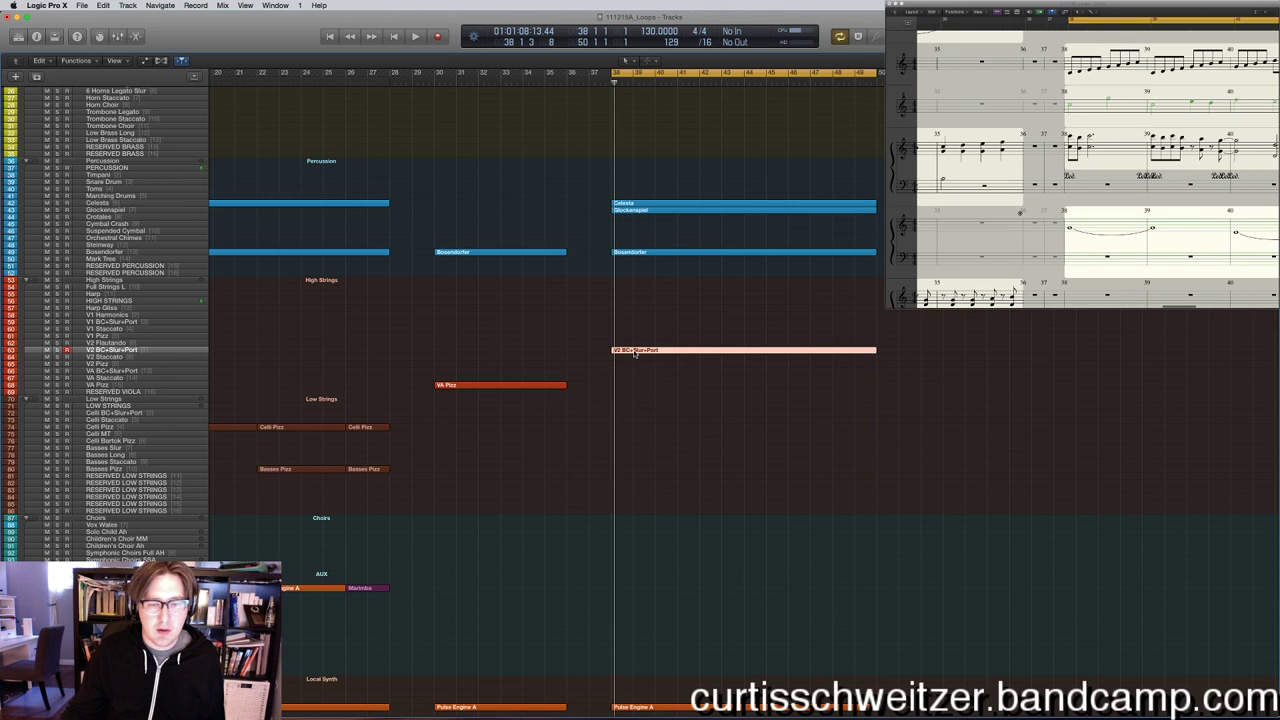
Show the new V2 BC+Slur+Port region in the Piano Roll and shape an expression swell reaching 38 in bar 44.
double_click(634, 351)
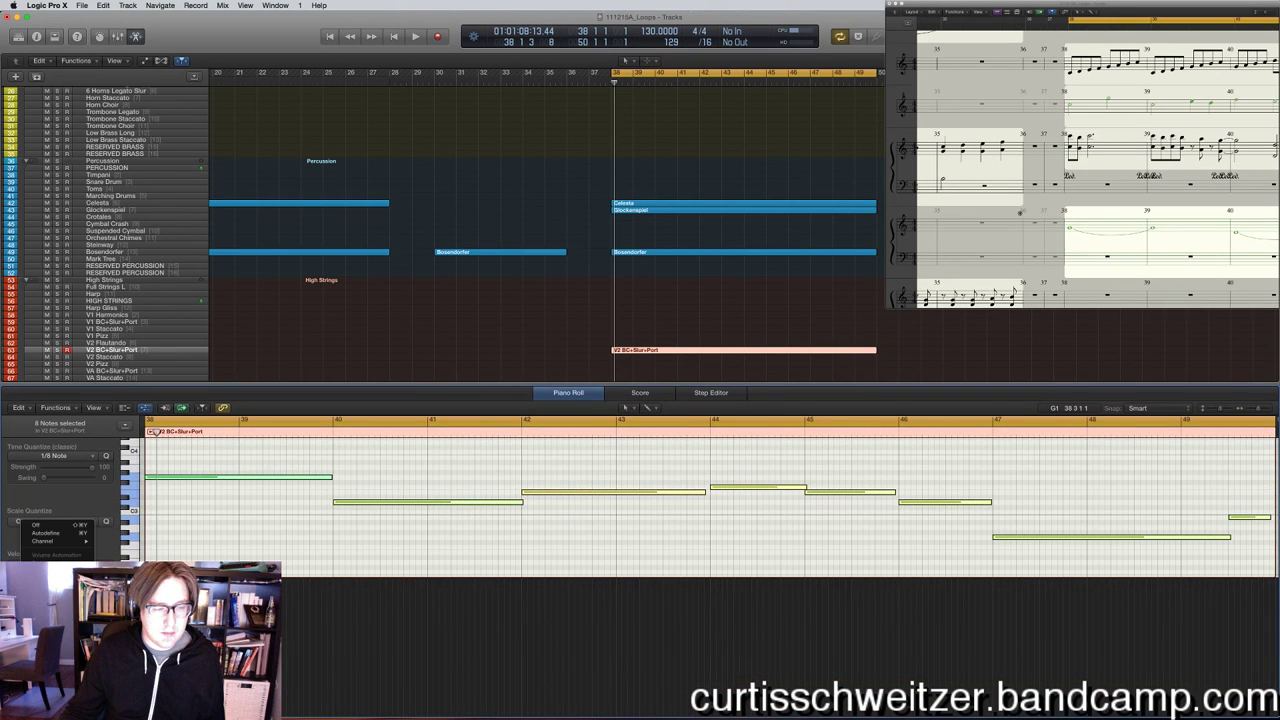
key("Return")
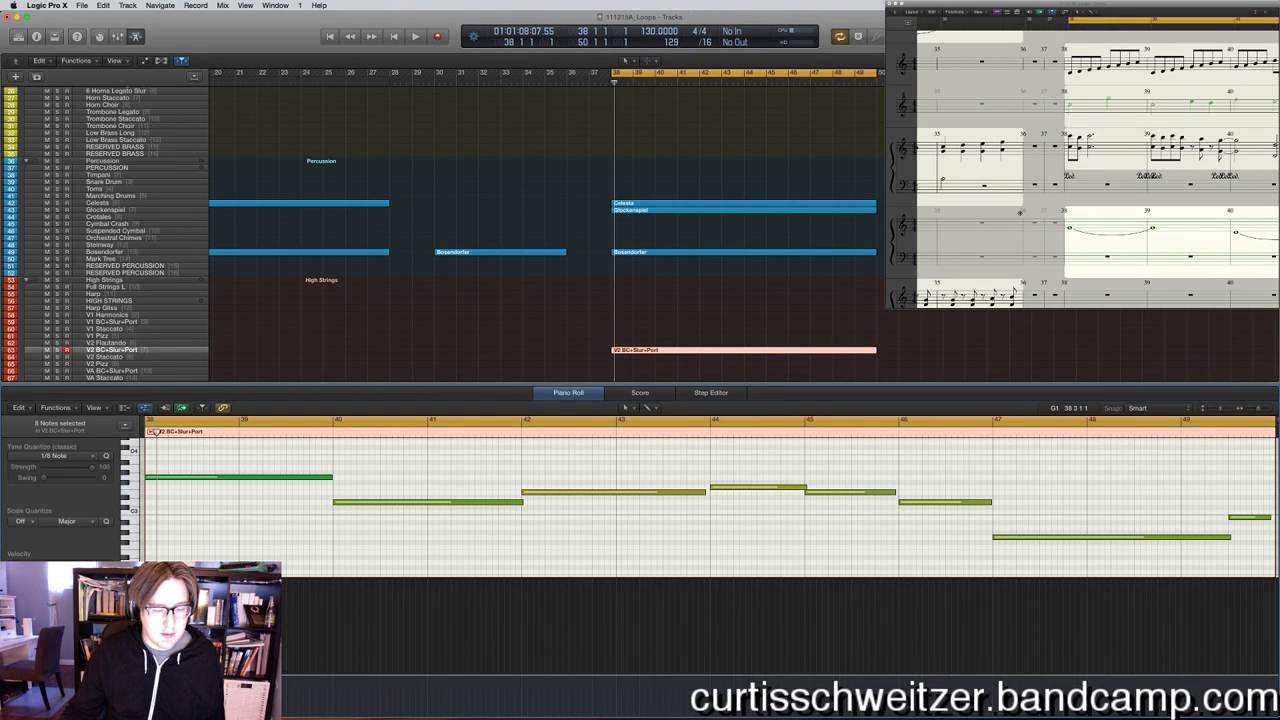
scroll(963, 643, "right", 5)
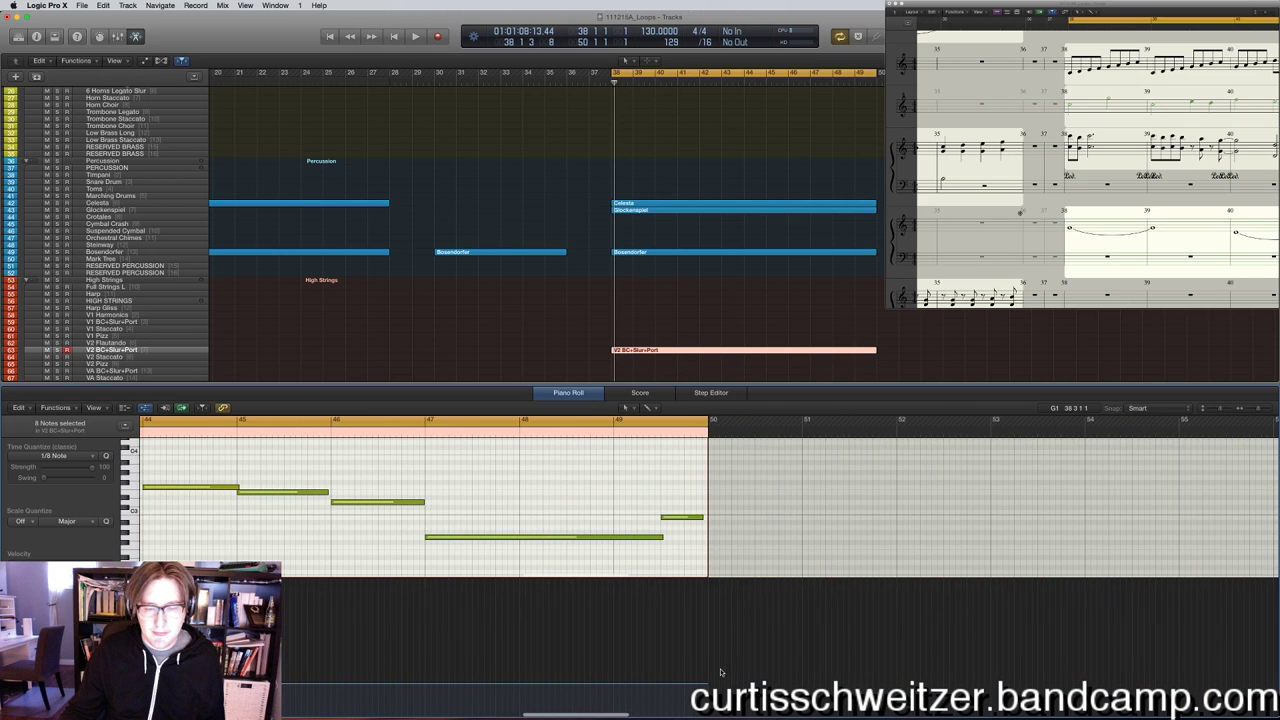
scroll(683, 683, "left", 5)
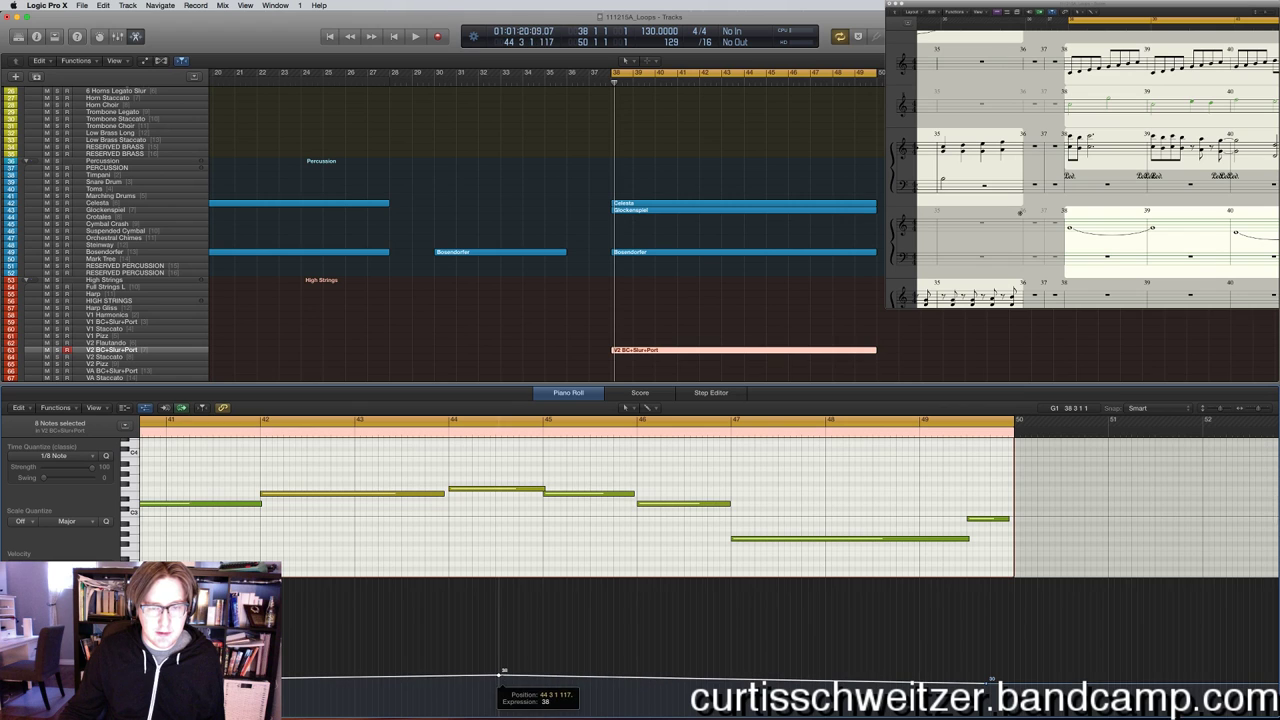
Play the loop and raise the V2 BC+Slur+Port region's whole expression curve so it starts at 44.
key("space")
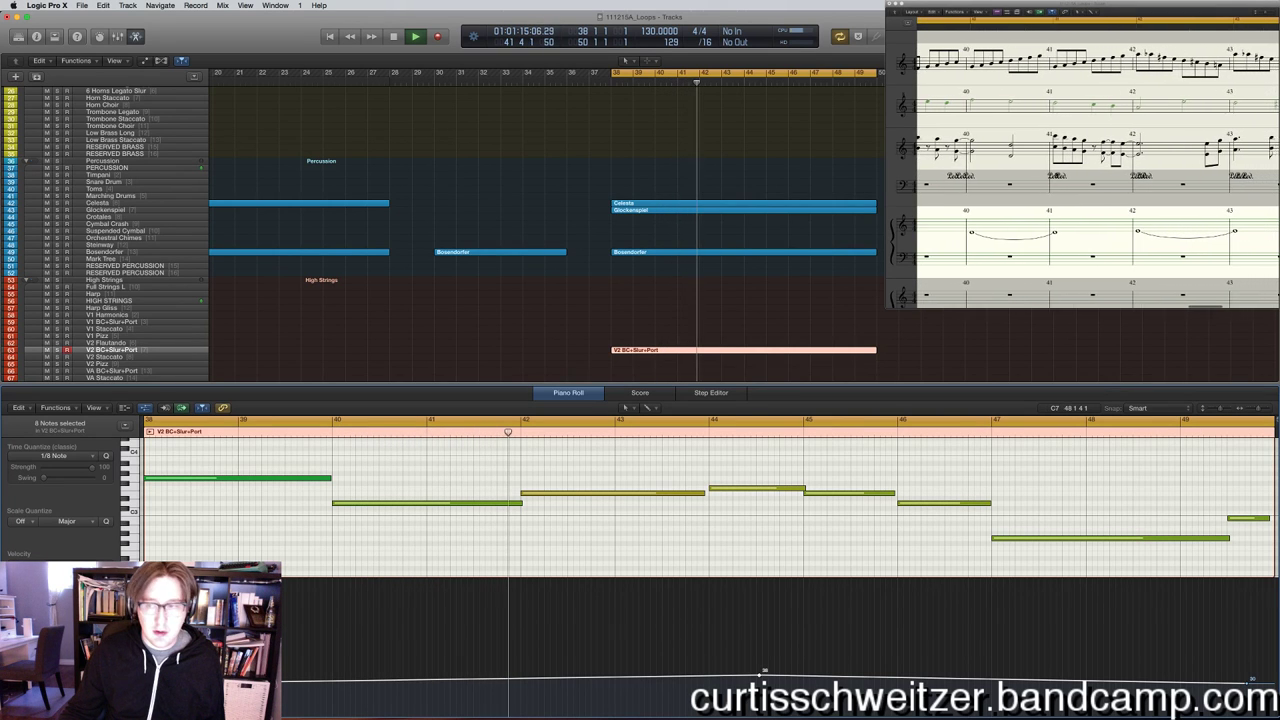
key("f")
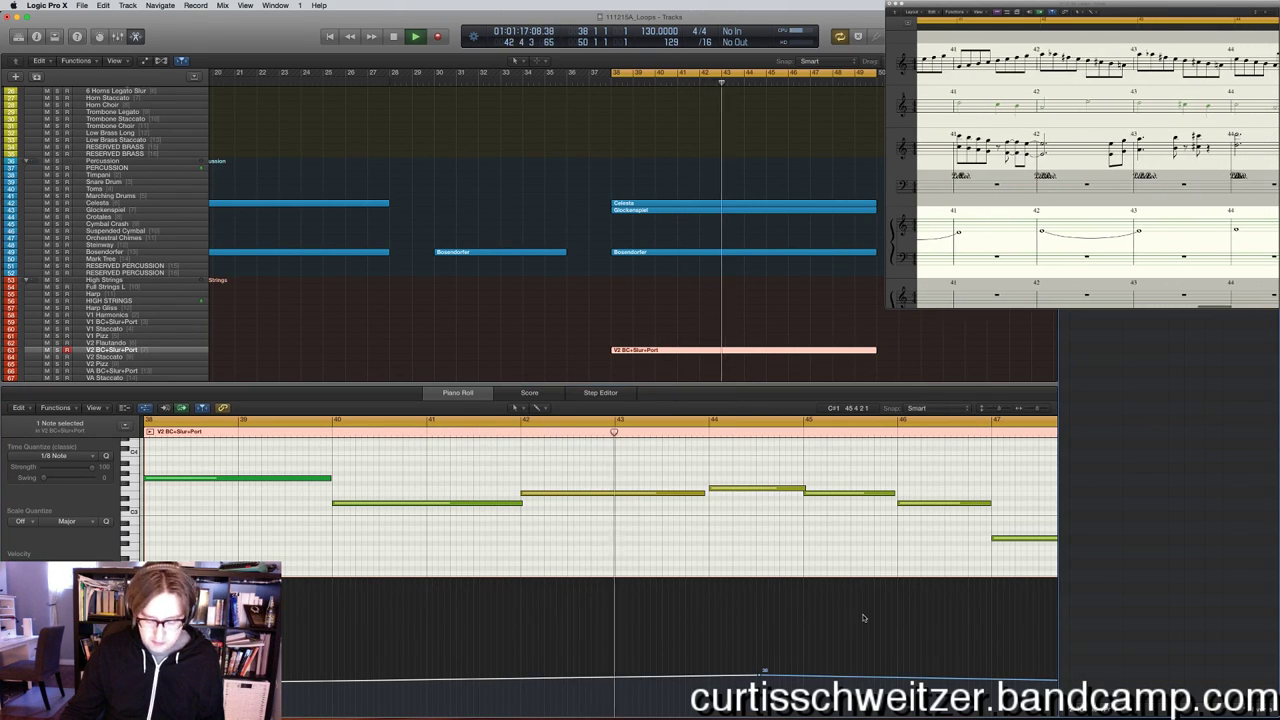
left_click_drag(782, 673, 784, 663)
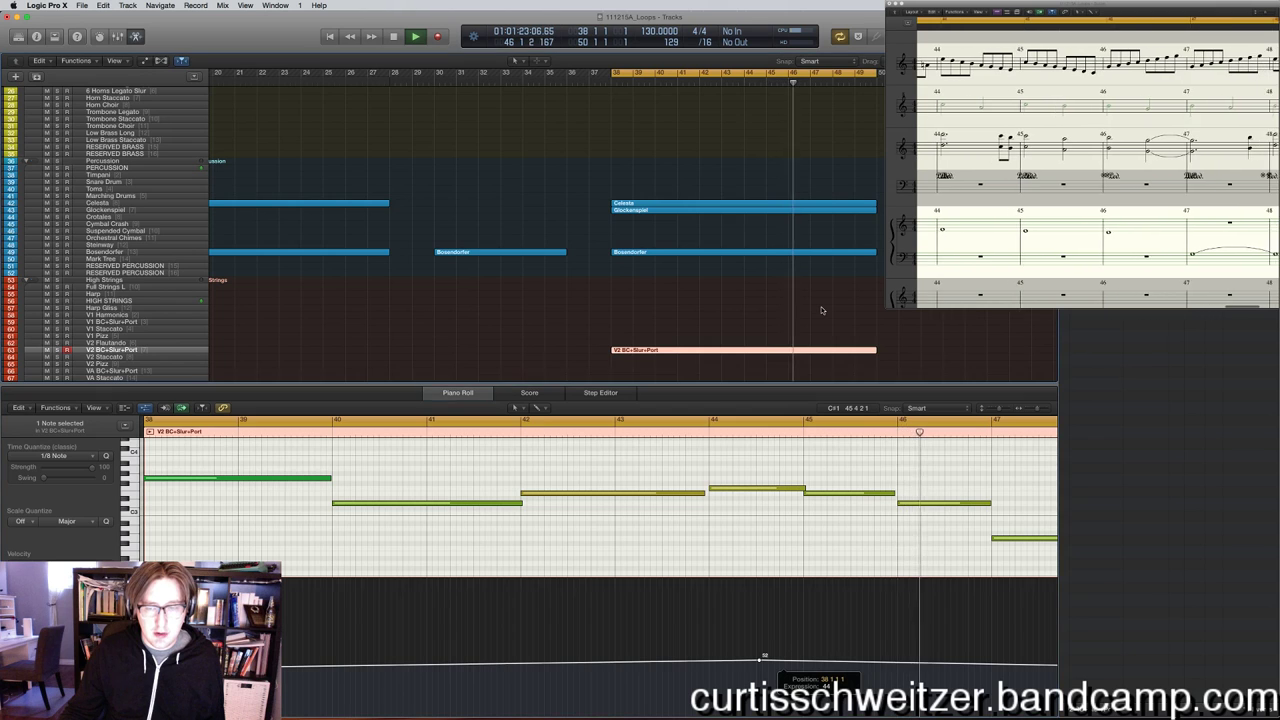
Deselect the V2 BC+Slur+Port region and close the Piano Roll during playback.
left_click(822, 310)
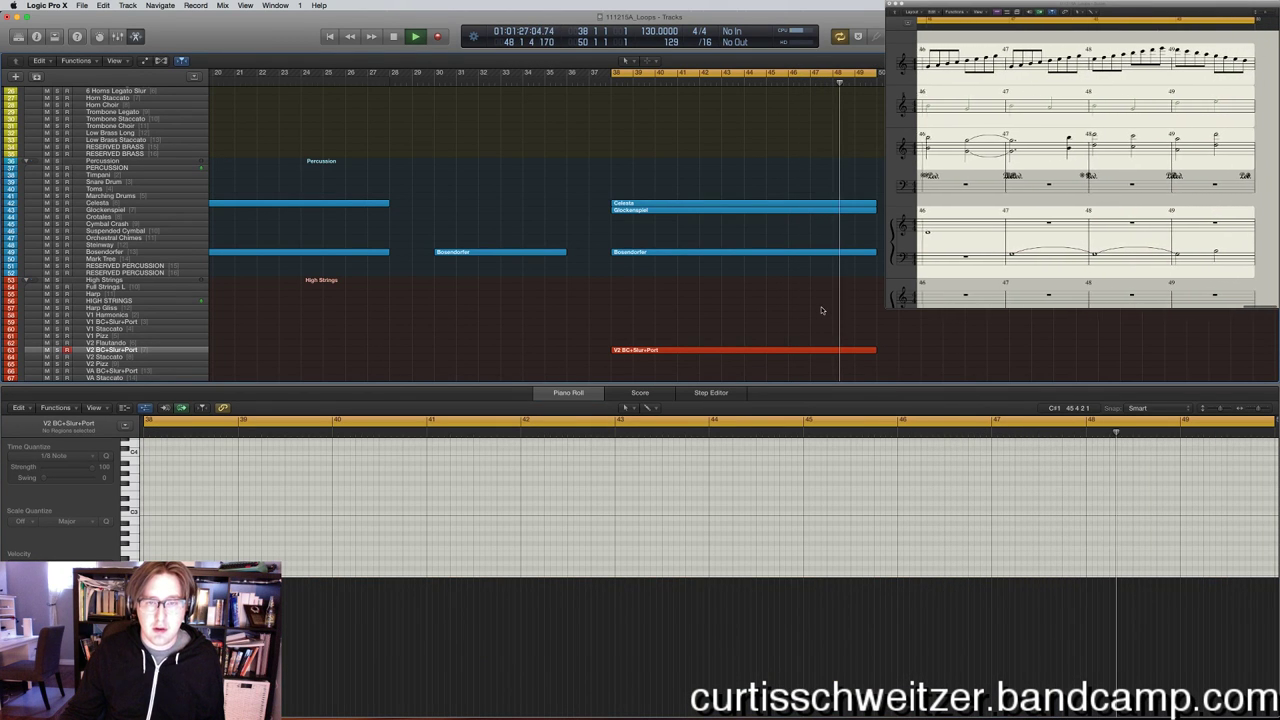
key("p")
key("p")
key("o")
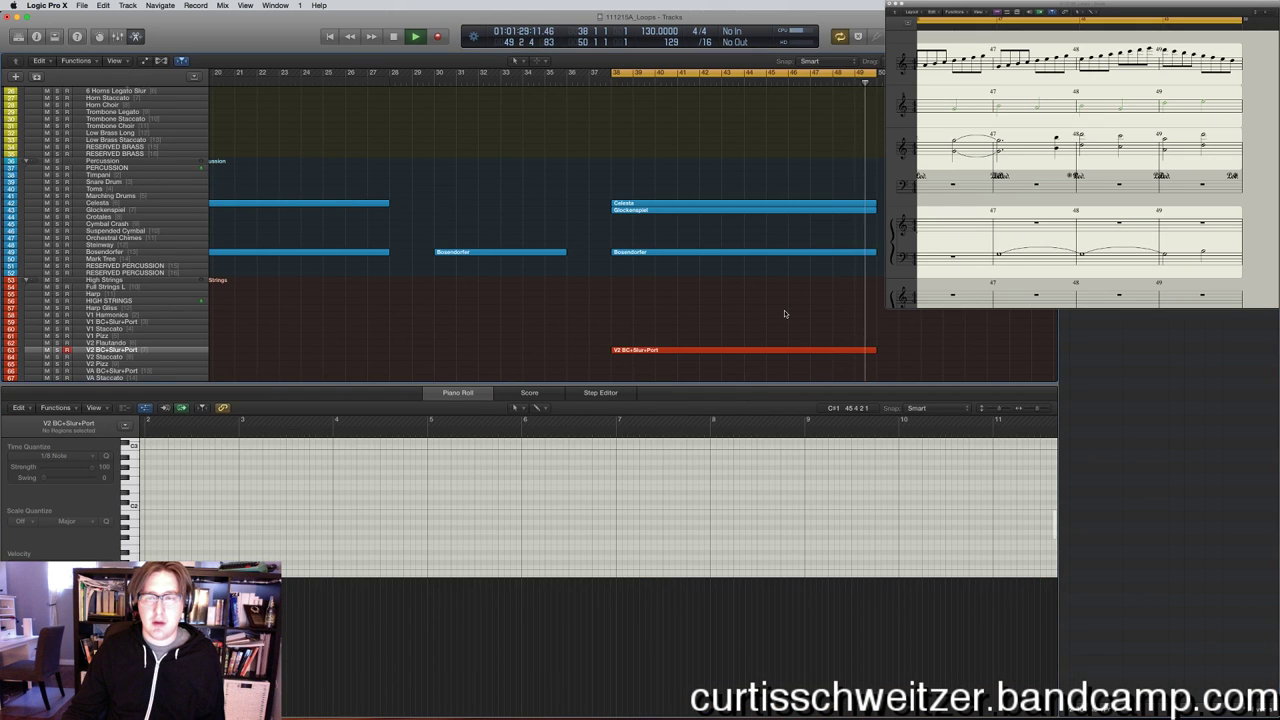
key("p")
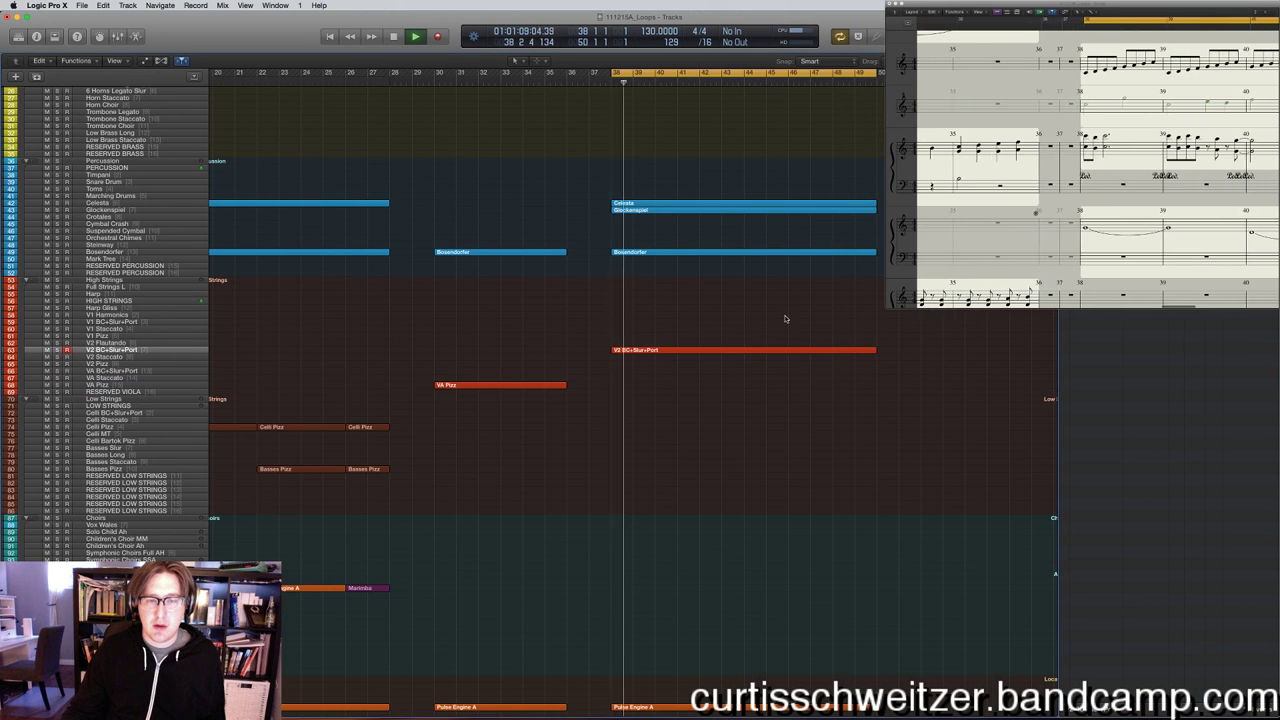
Review the earlier sketches and the layered section at bar 38 across the arrangement while the loop plays.
scroll(760, 234, "left", 3)
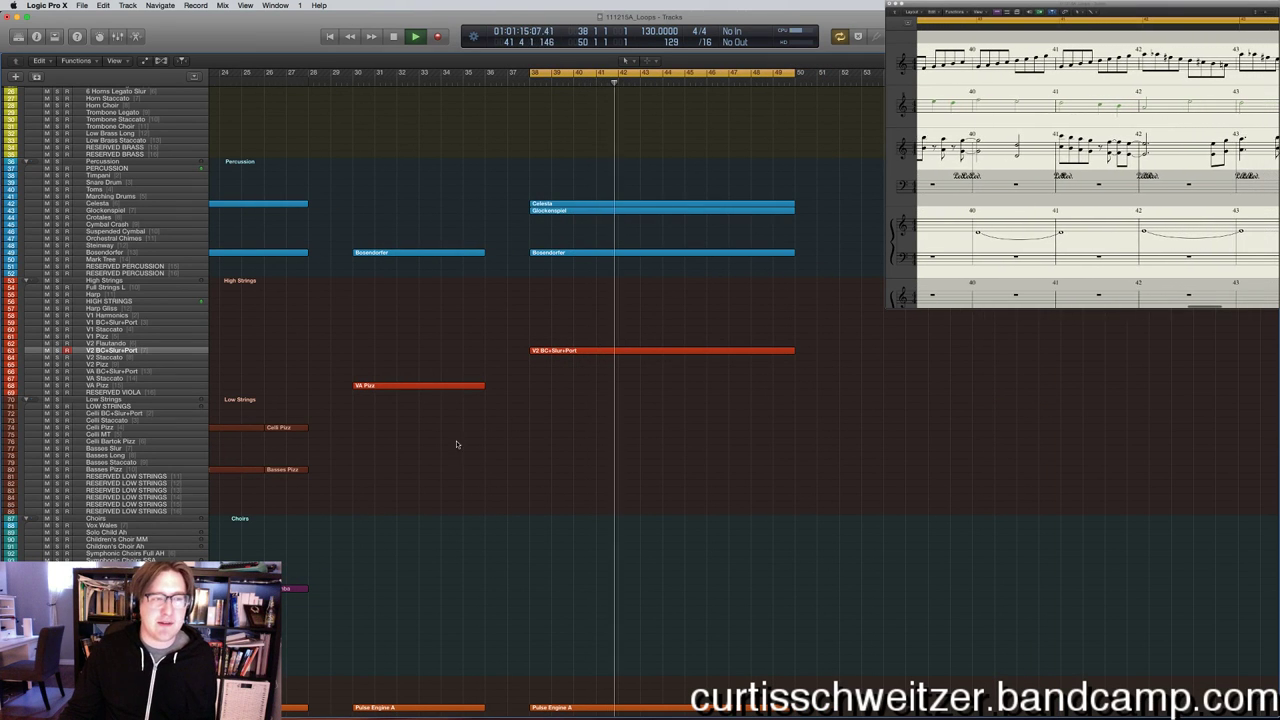
scroll(429, 454, "down", 3)
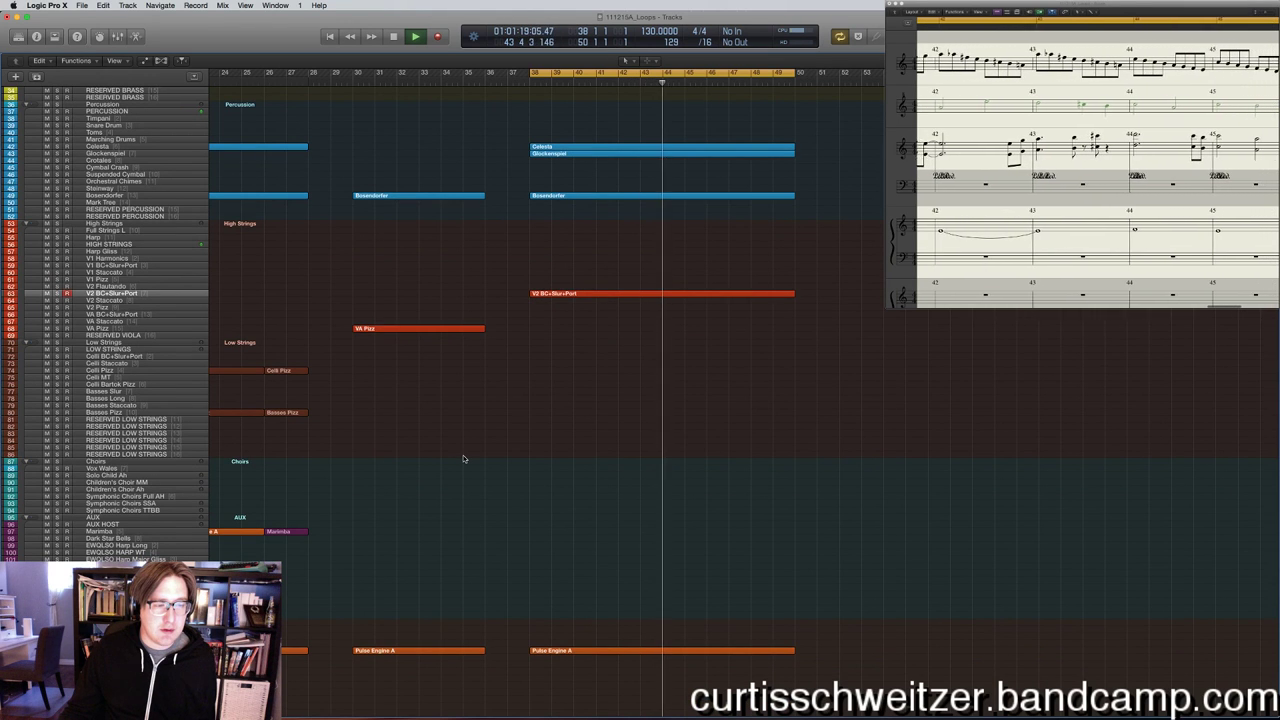
scroll(560, 463, "left", 10)
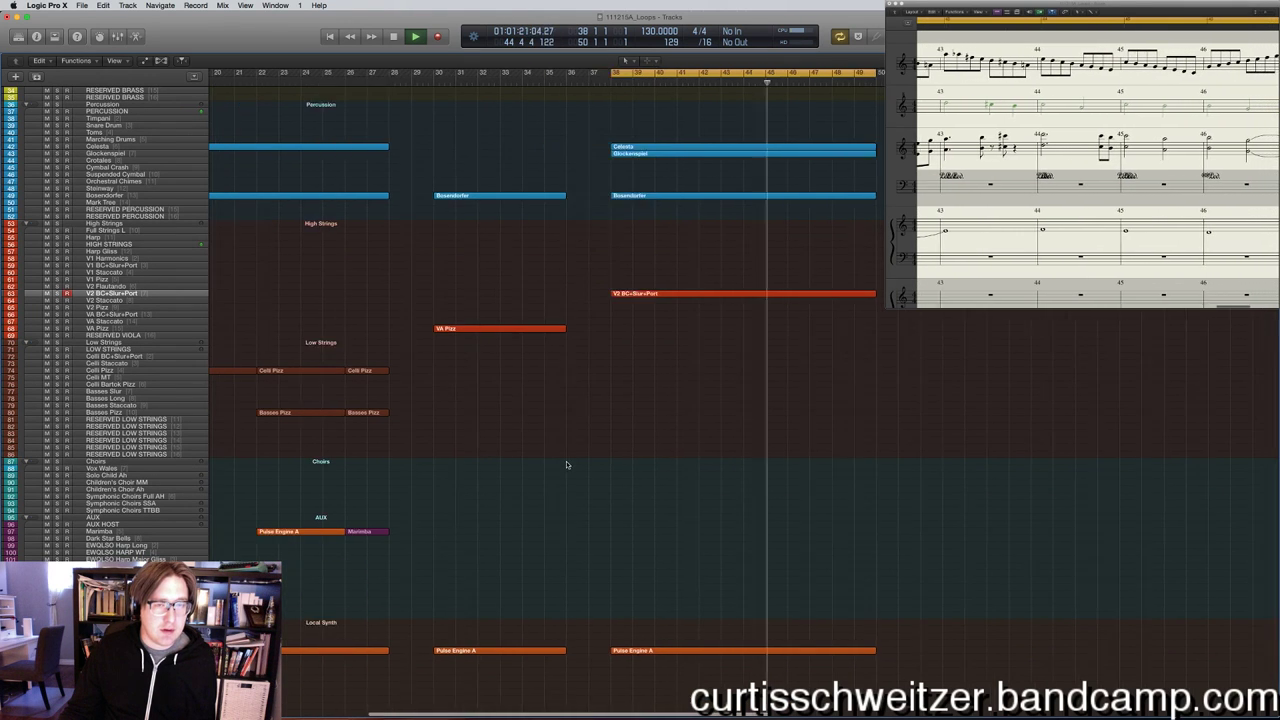
scroll(575, 463, "left", 5)
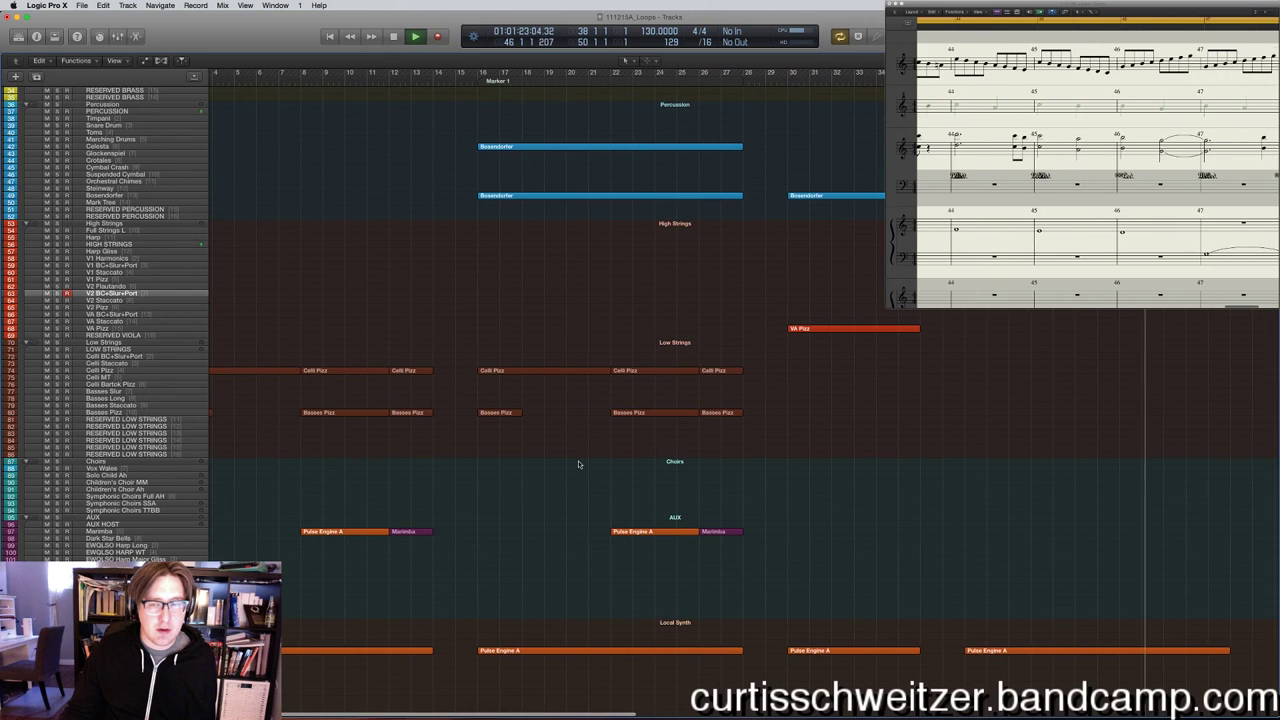
scroll(578, 463, "right", 10)
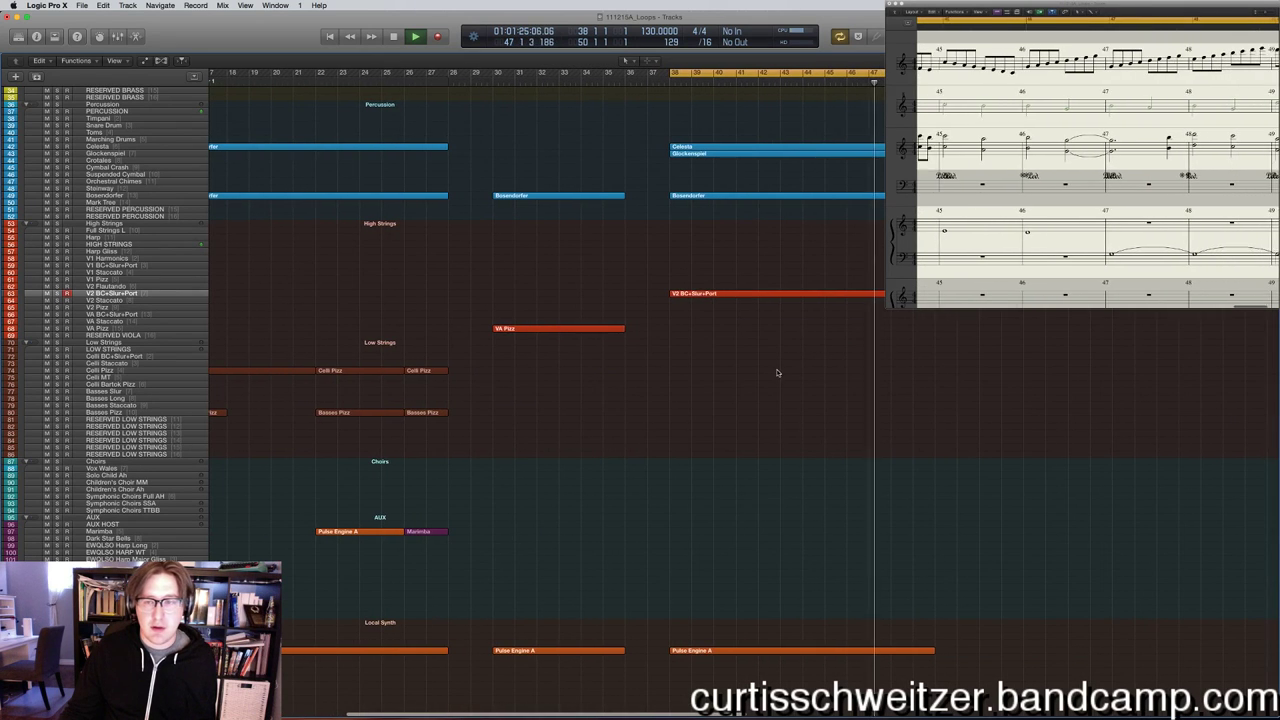
scroll(776, 376, "right", 7)
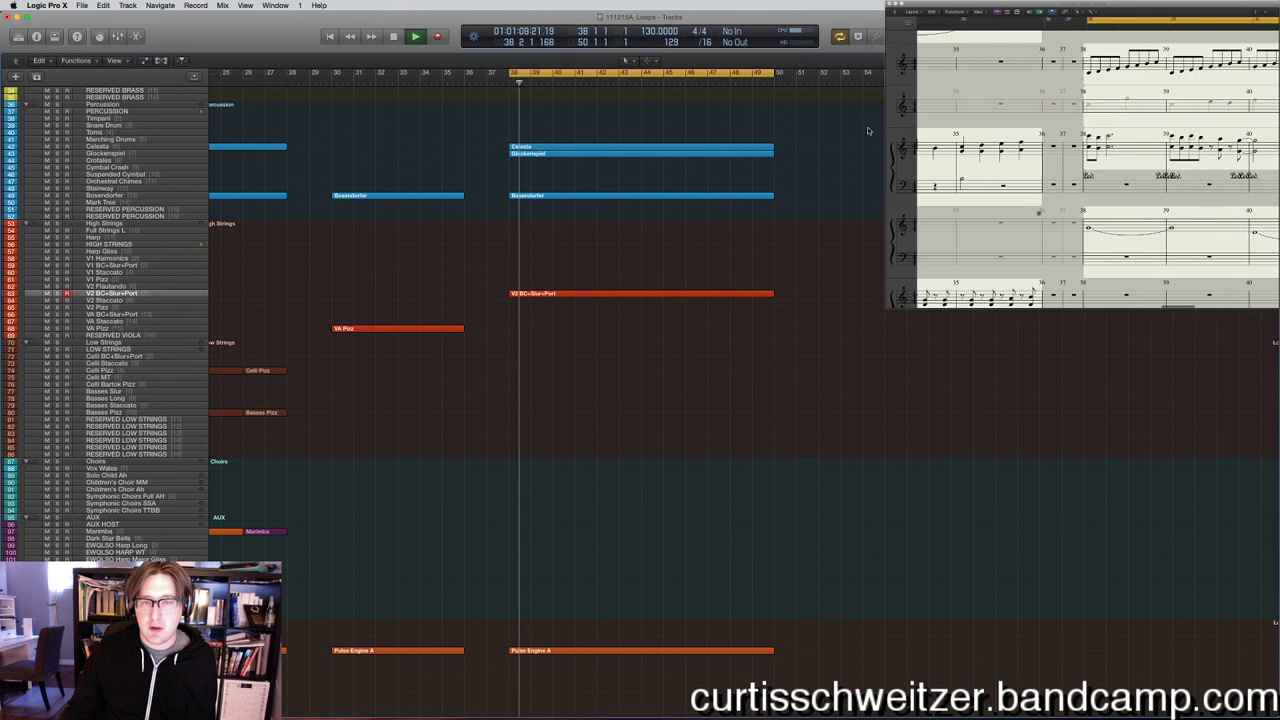
scroll(829, 177, "up", 6)
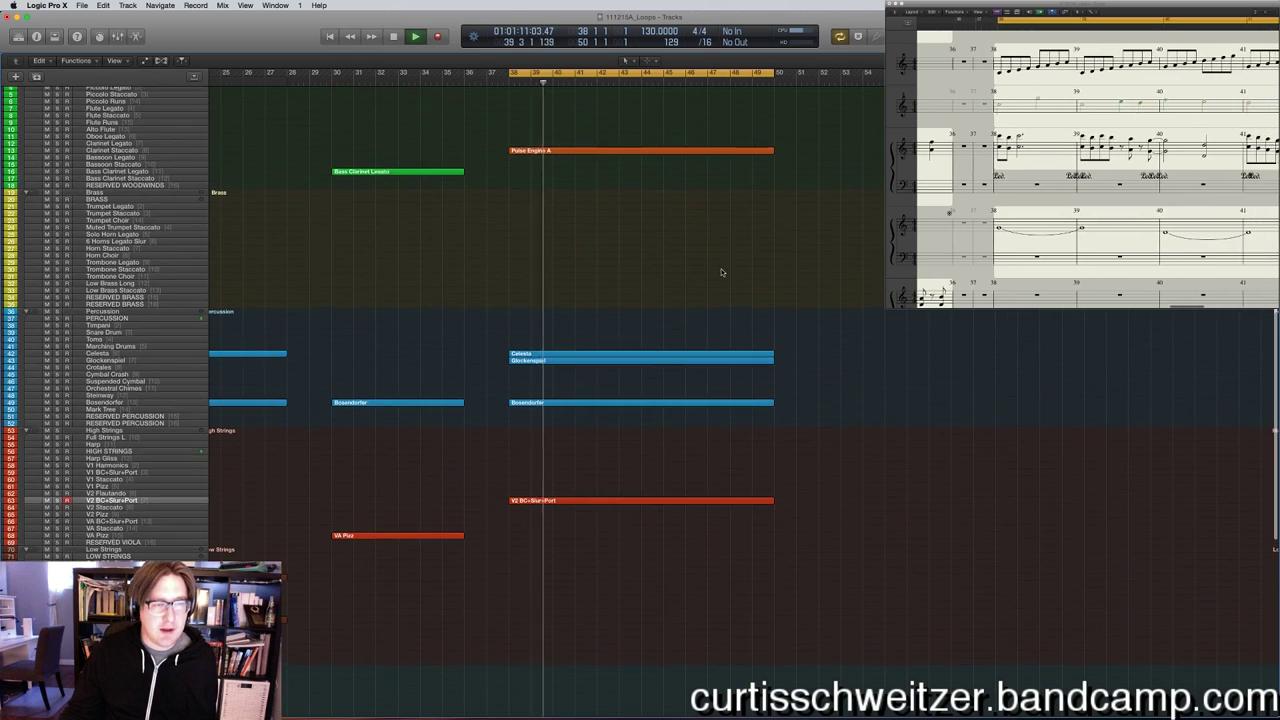
Select the AUX 10 track and switch to the AUX instance in Vienna Ensemble Pro.
scroll(717, 277, "down", 8)
scroll(469, 453, "up", 1)
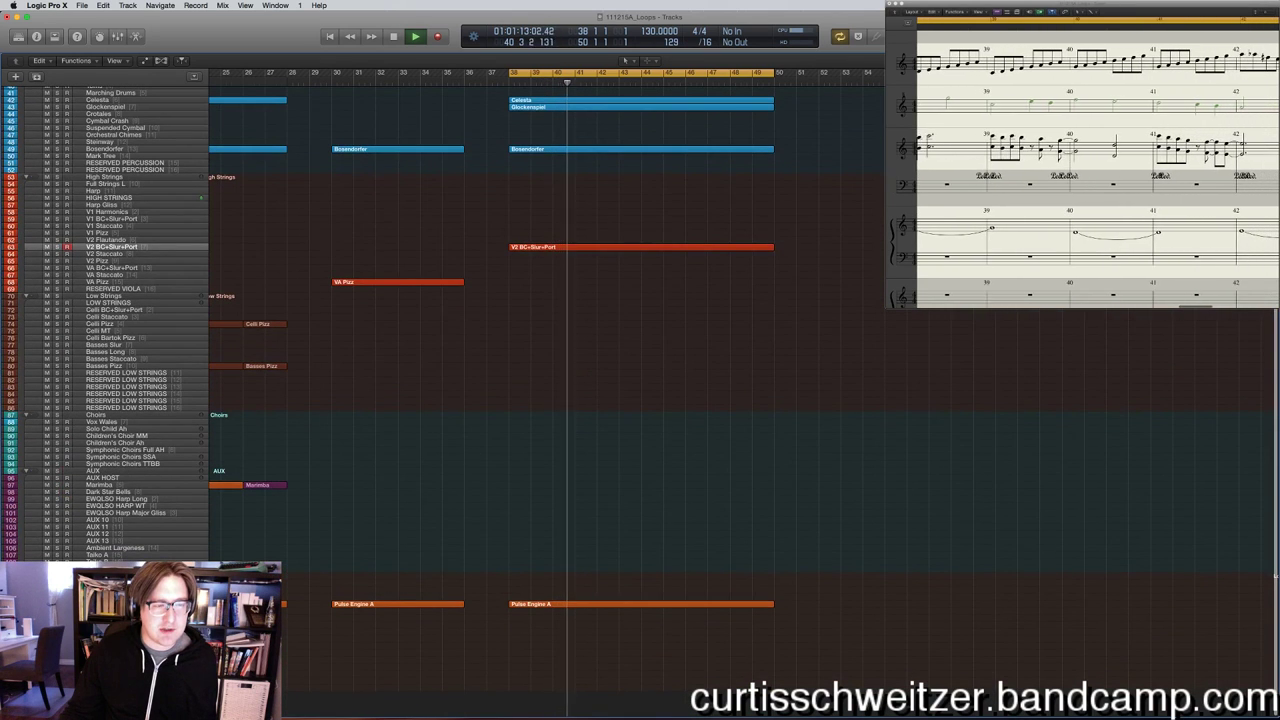
left_click(97, 520)
key("ctrl+Up")
left_click(911, 269)
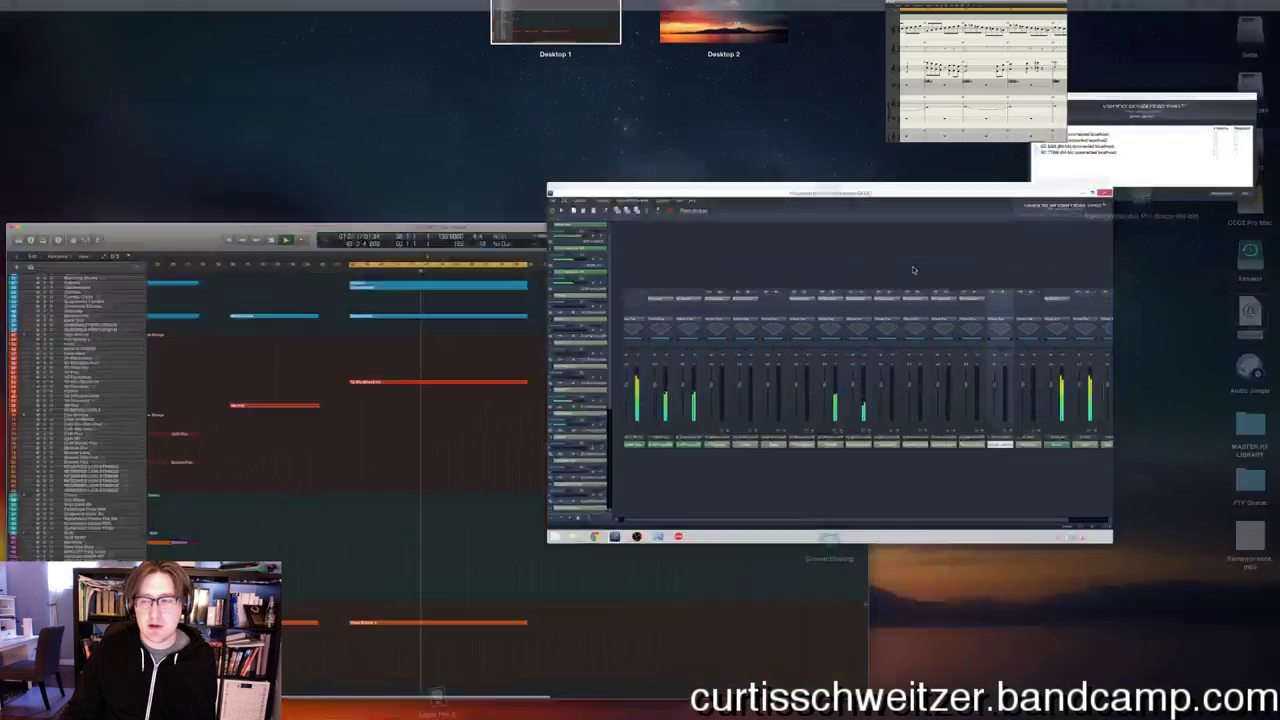
key("ctrl+Up")
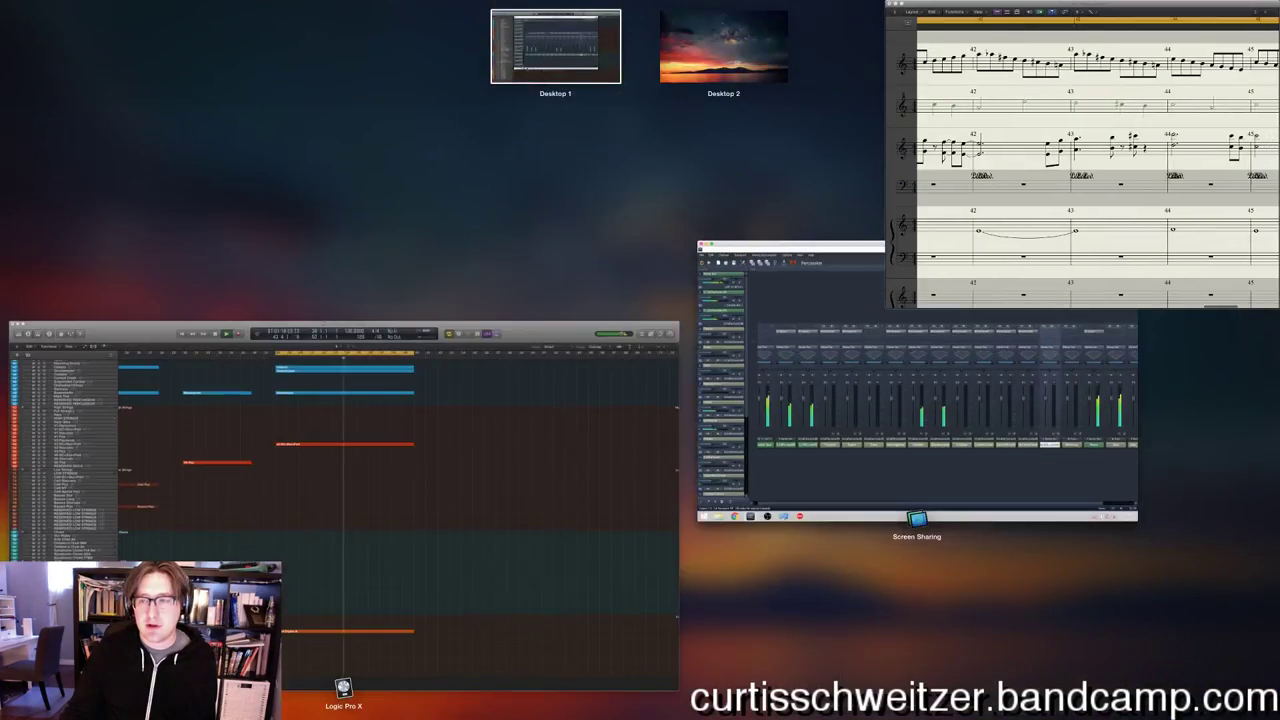
left_click(1214, 154)
double_click(975, 73)
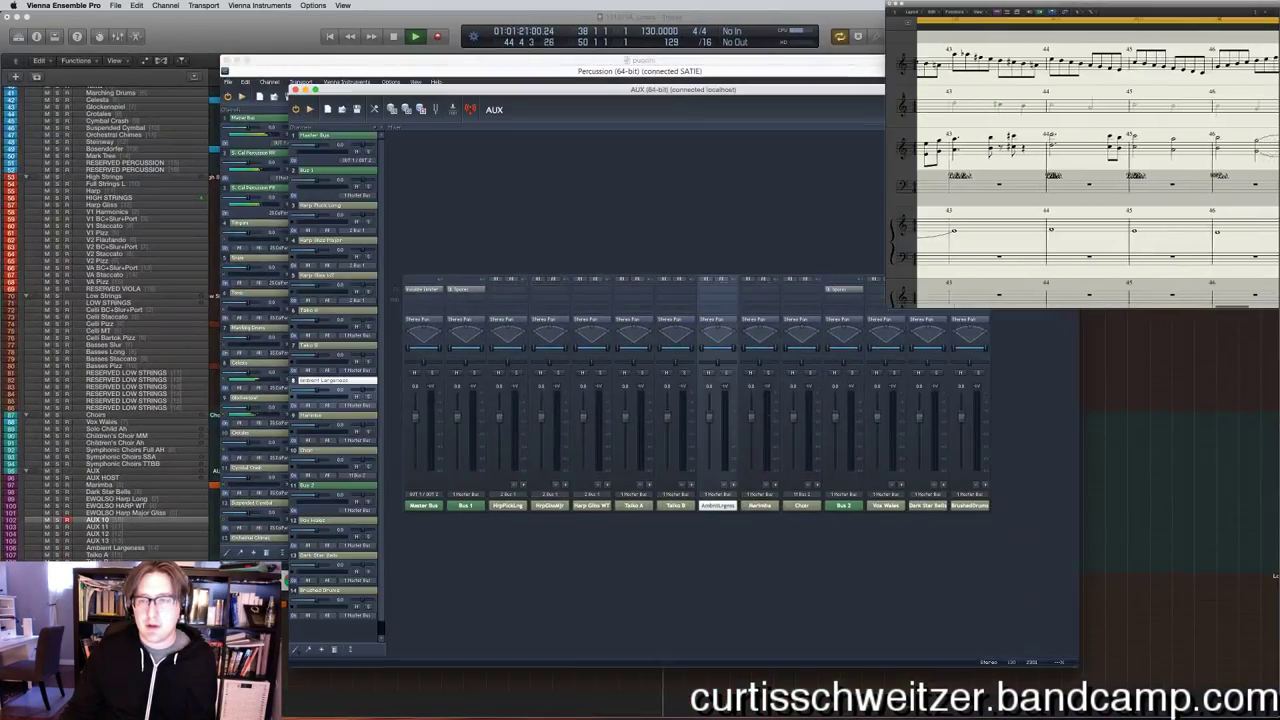
Add a stereo East West Play plugin channel to the AUX mixer.
right_click(824, 532)
mouse_move(905, 535)
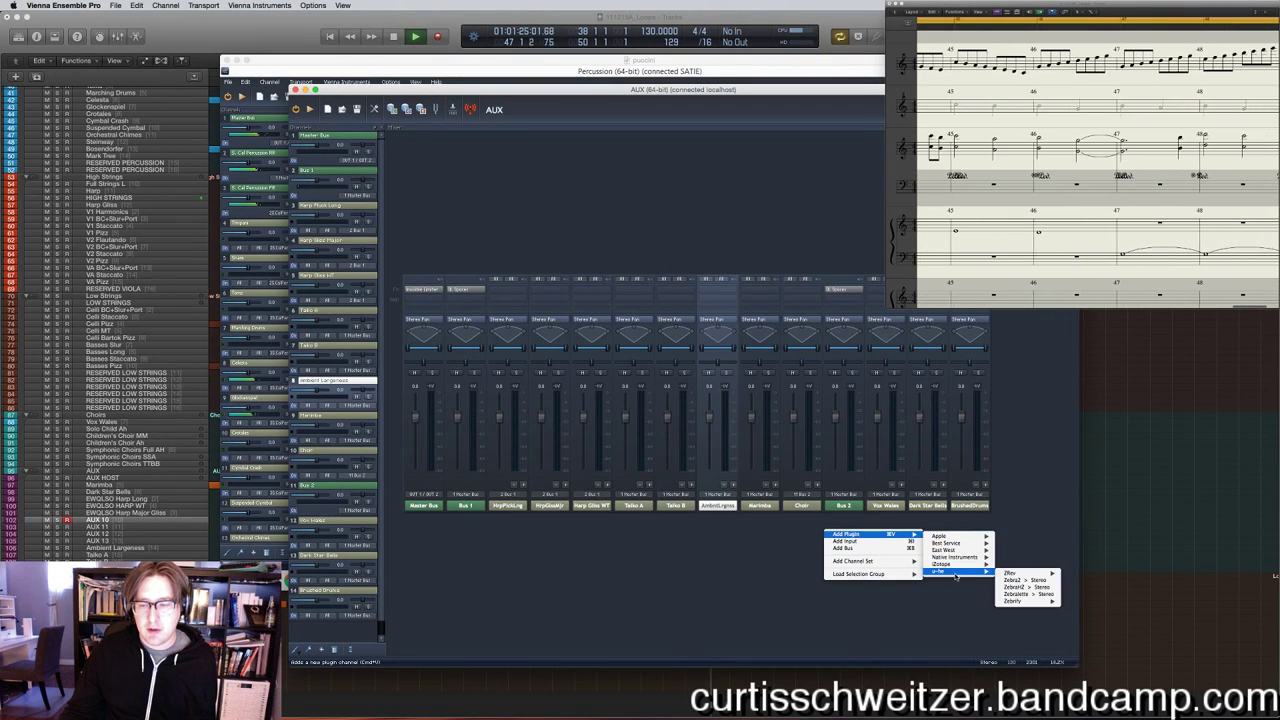
mouse_move(950, 548)
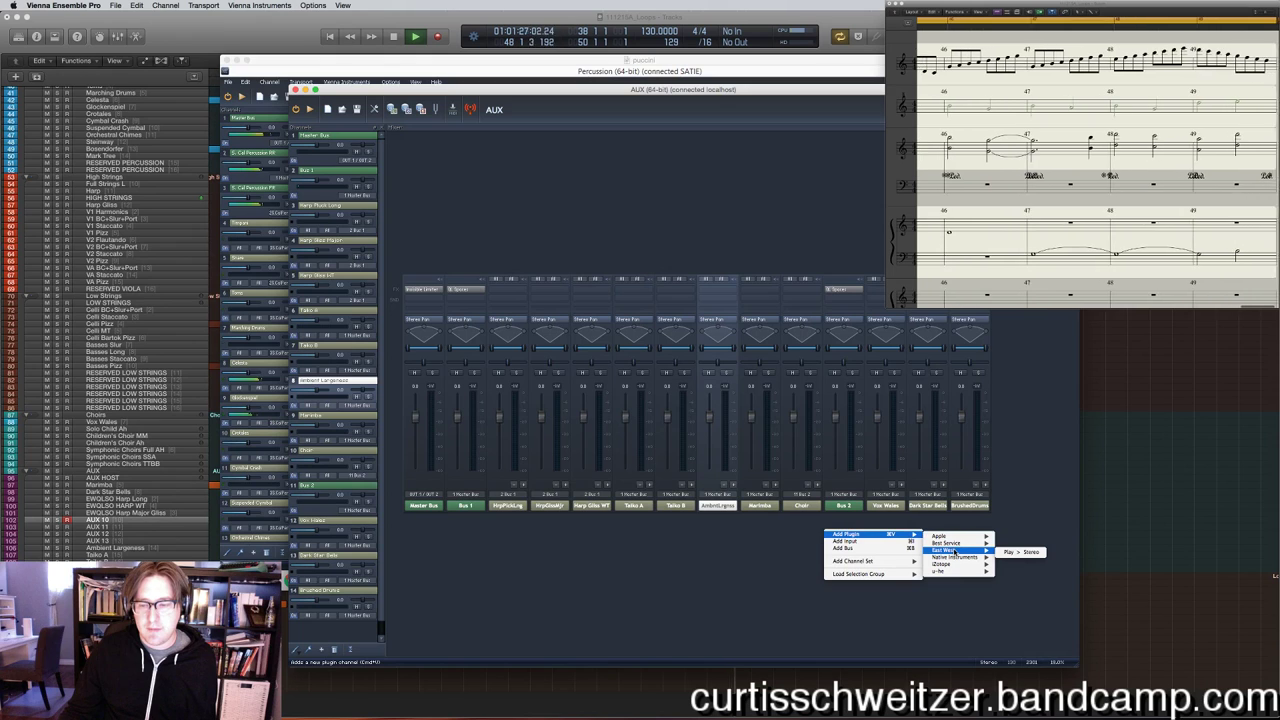
left_click(1027, 553)
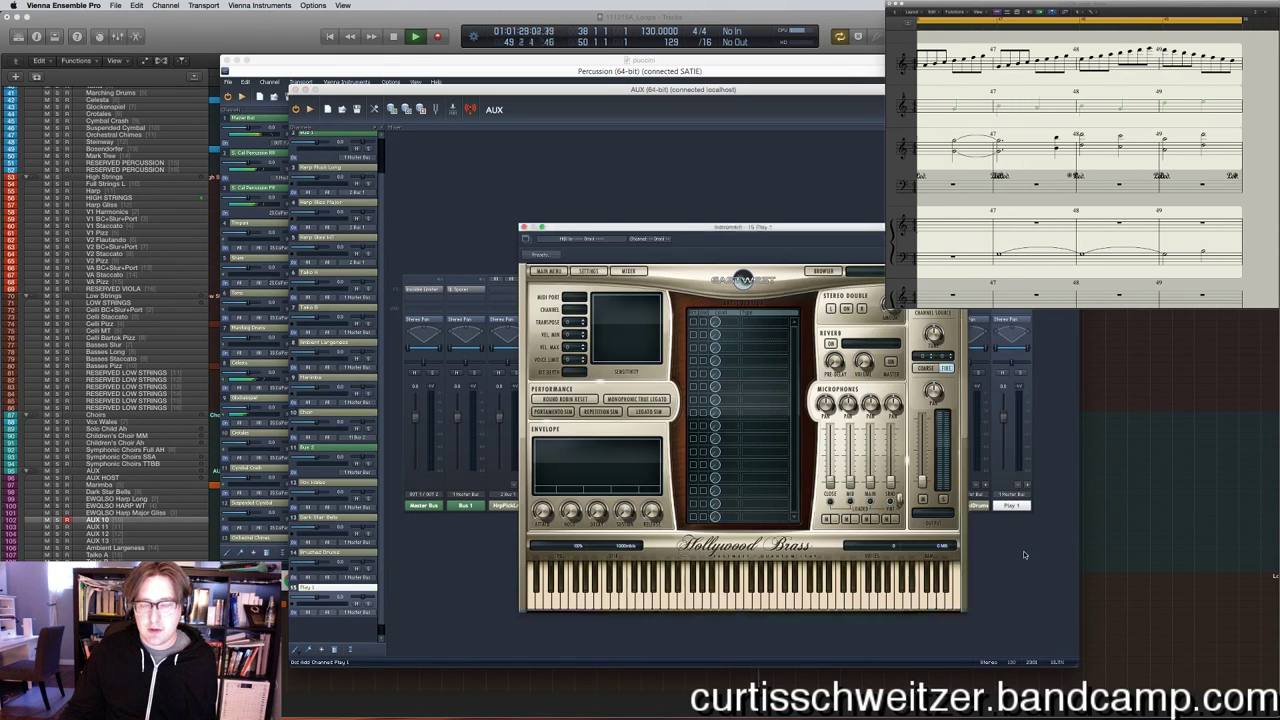
Load Sioux Rattle.ewi from the Shakers folder of EW Stormdrum 3 into the new Play instrument.
left_click(818, 271)
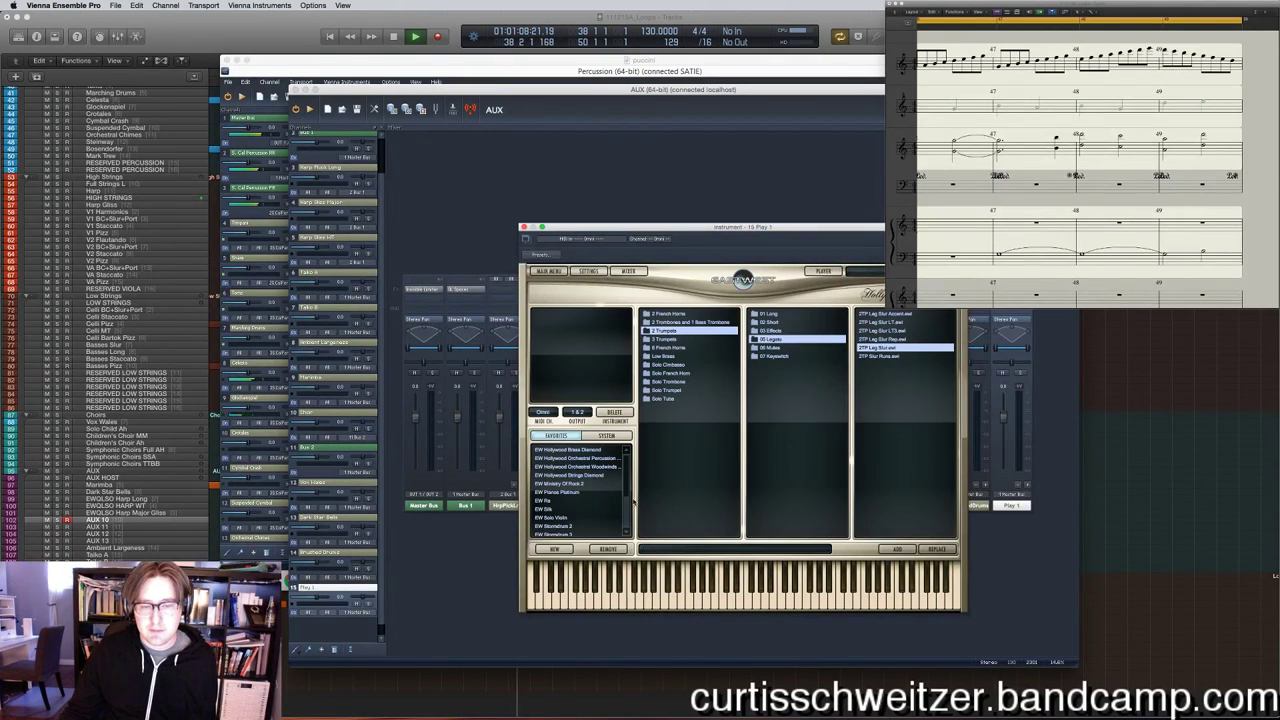
left_click(576, 532)
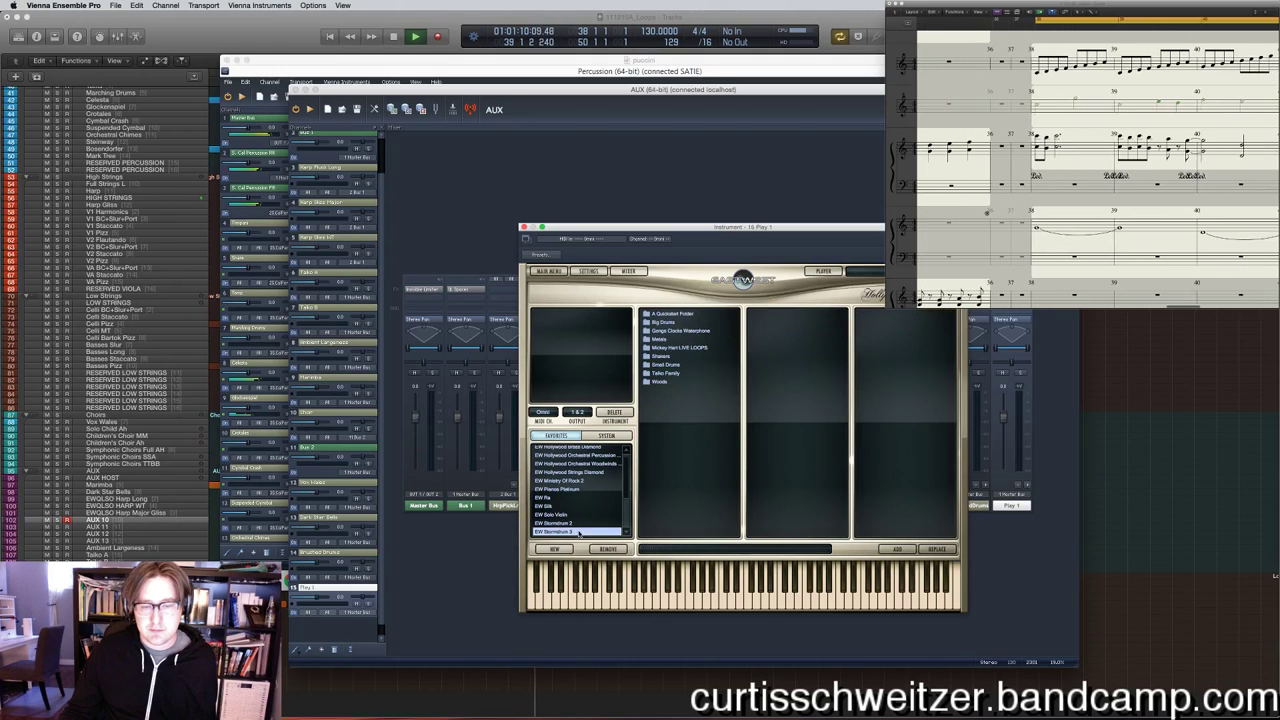
left_click(681, 357)
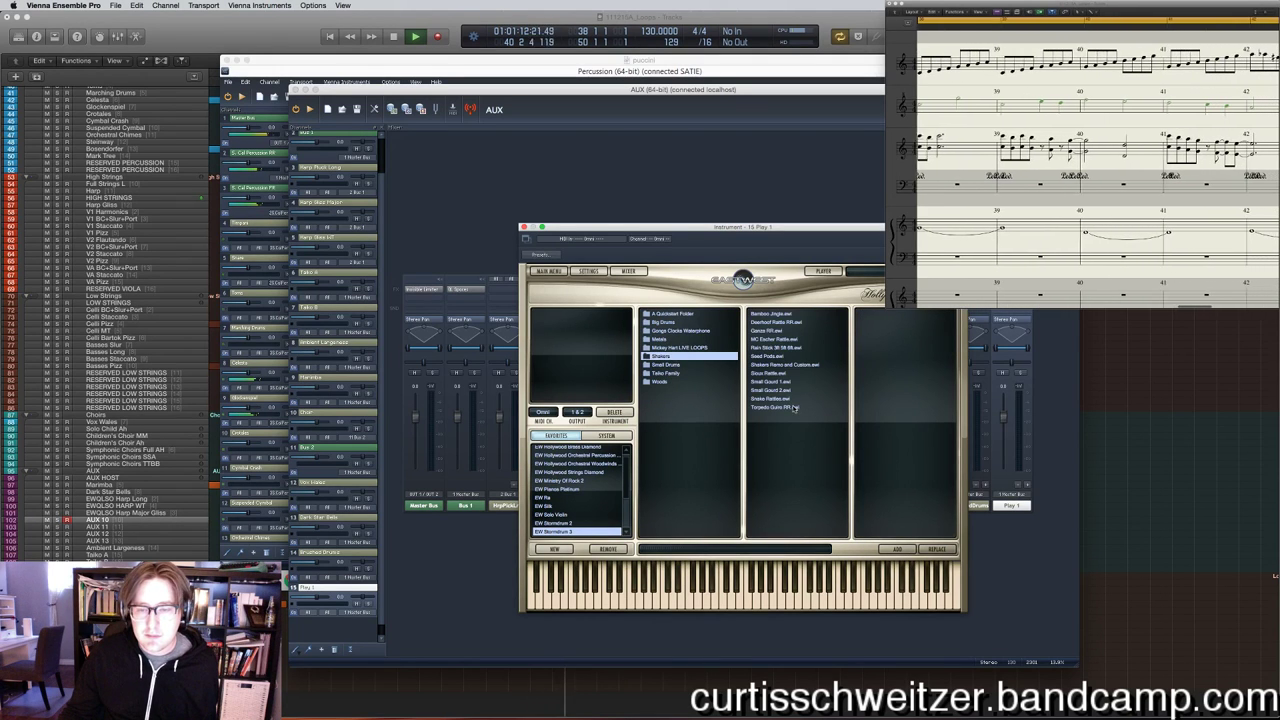
double_click(772, 372)
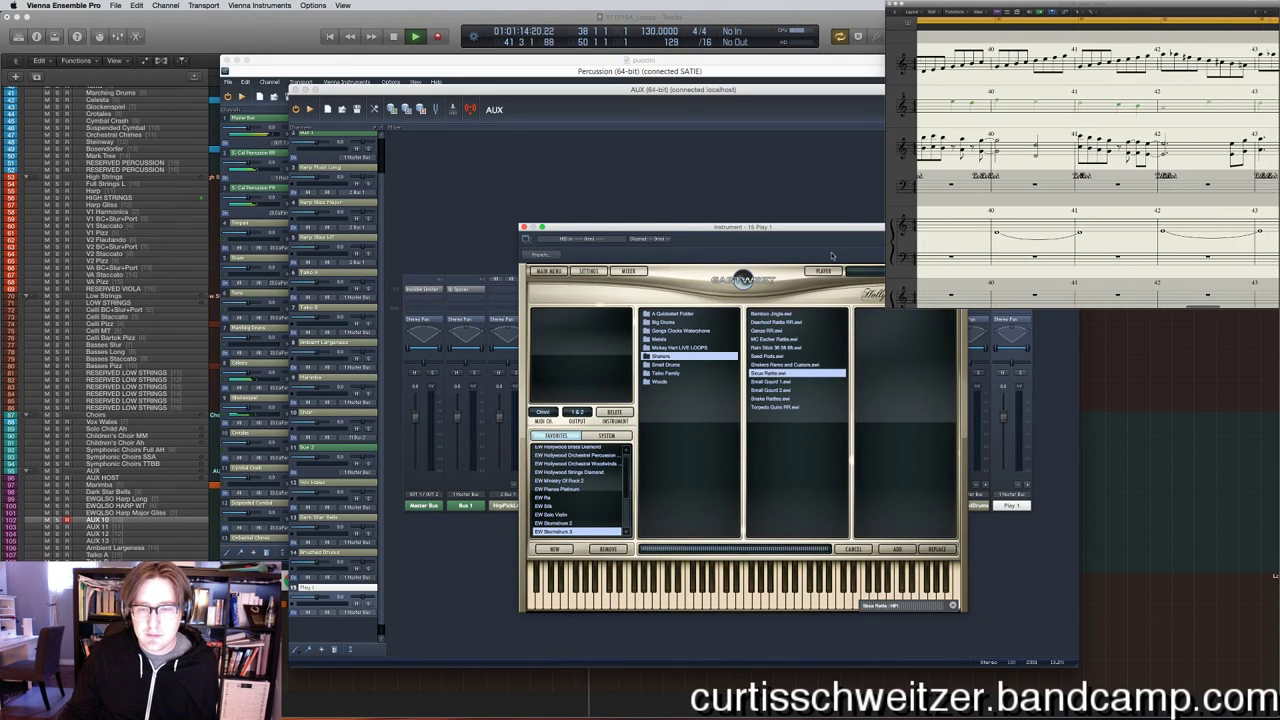
Set the Sioux Rattle instrument's MIDI channel to 10 in the player view.
left_click(630, 273)
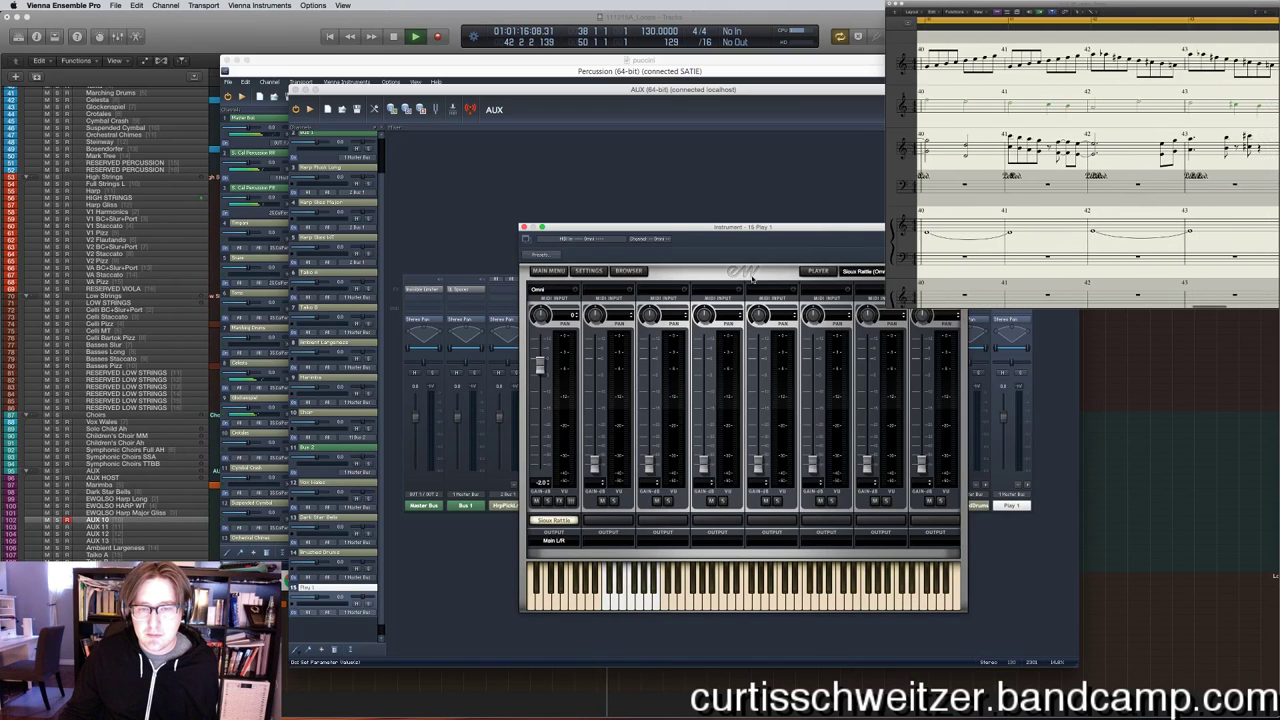
left_click(818, 270)
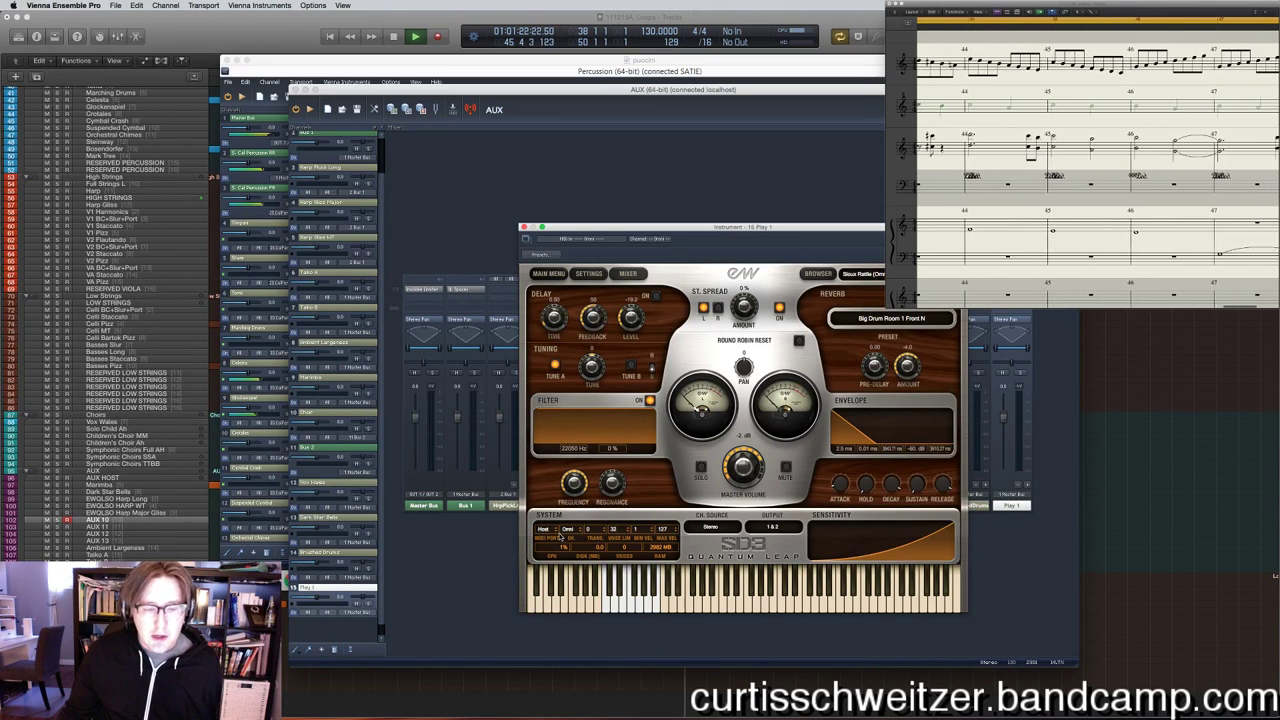
left_click(567, 529)
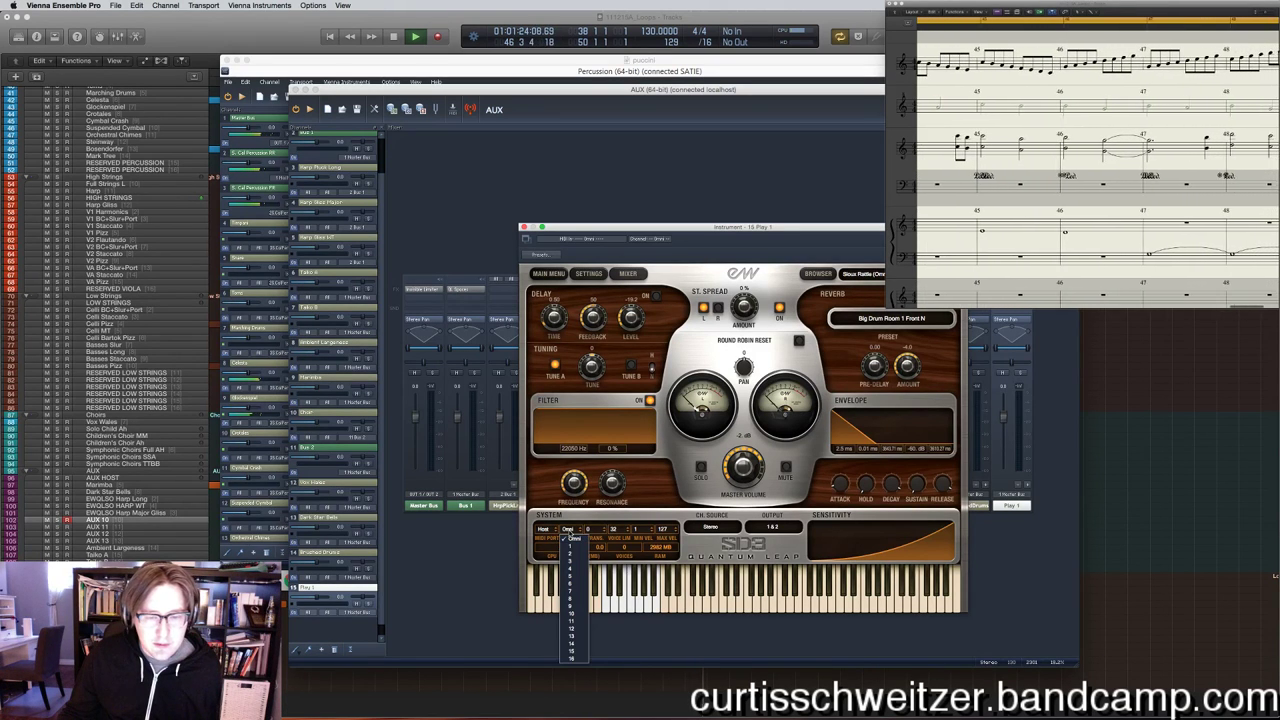
left_click(579, 615)
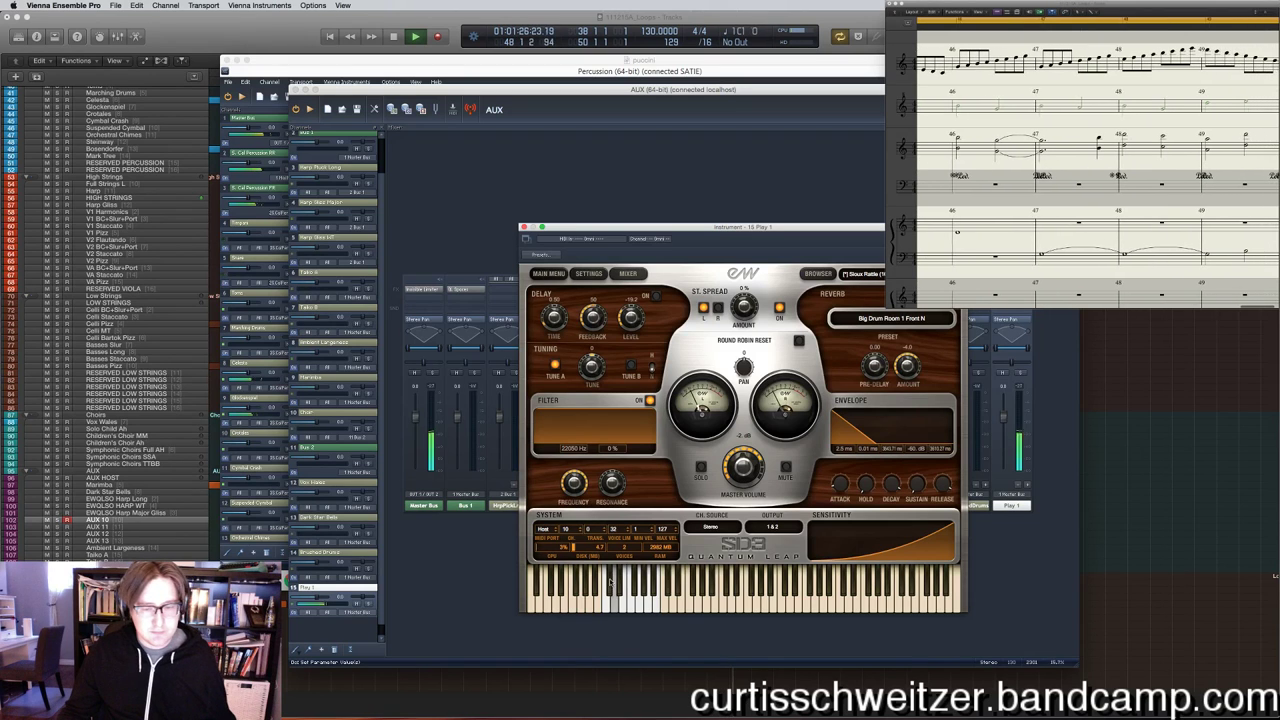
Replace Sioux Rattle with Bamboo Jingle.ewi, discarding the unsaved changes, and bring the Logic arrangement forward behind the Play instrument.
left_click(818, 274)
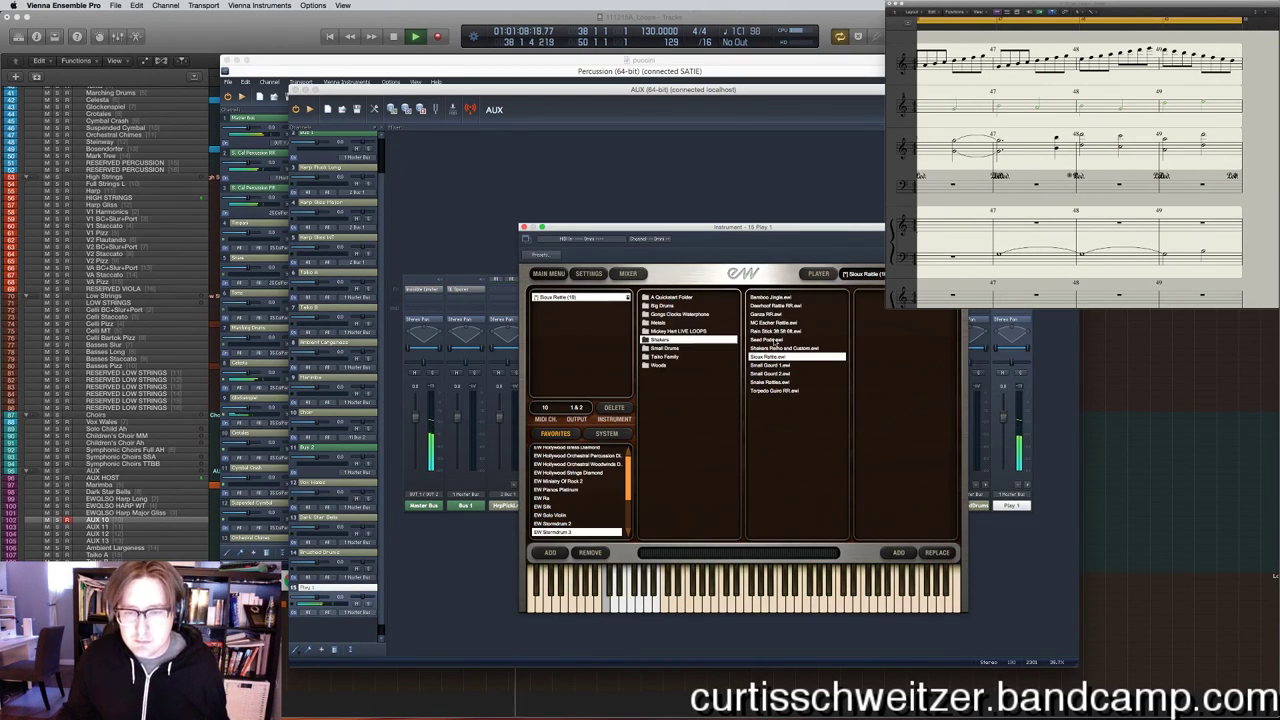
double_click(776, 298)
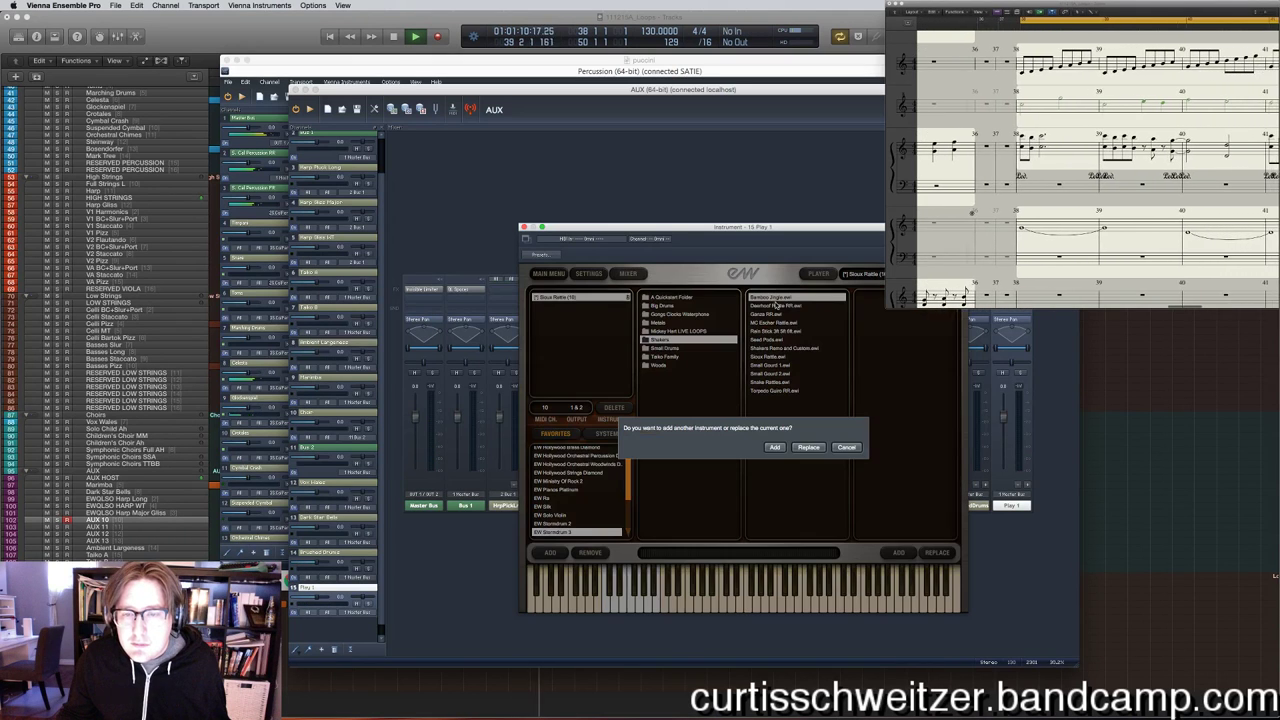
left_click(798, 447)
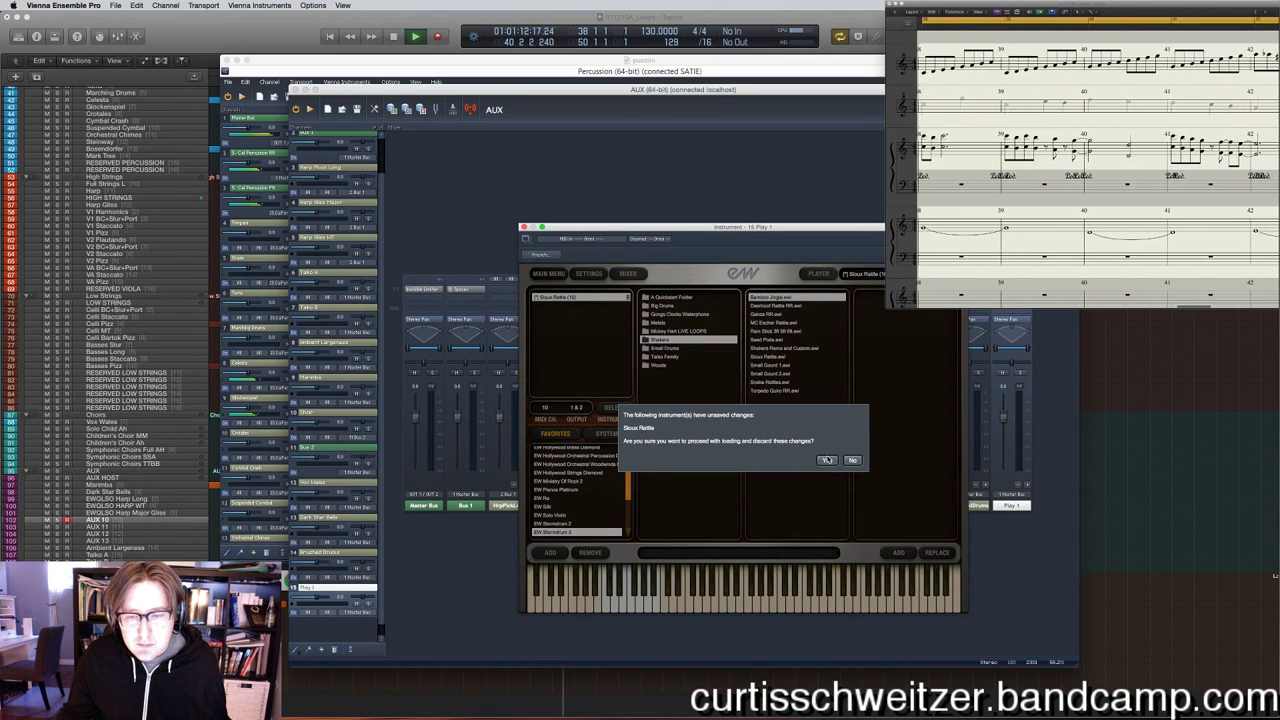
left_click(826, 459)
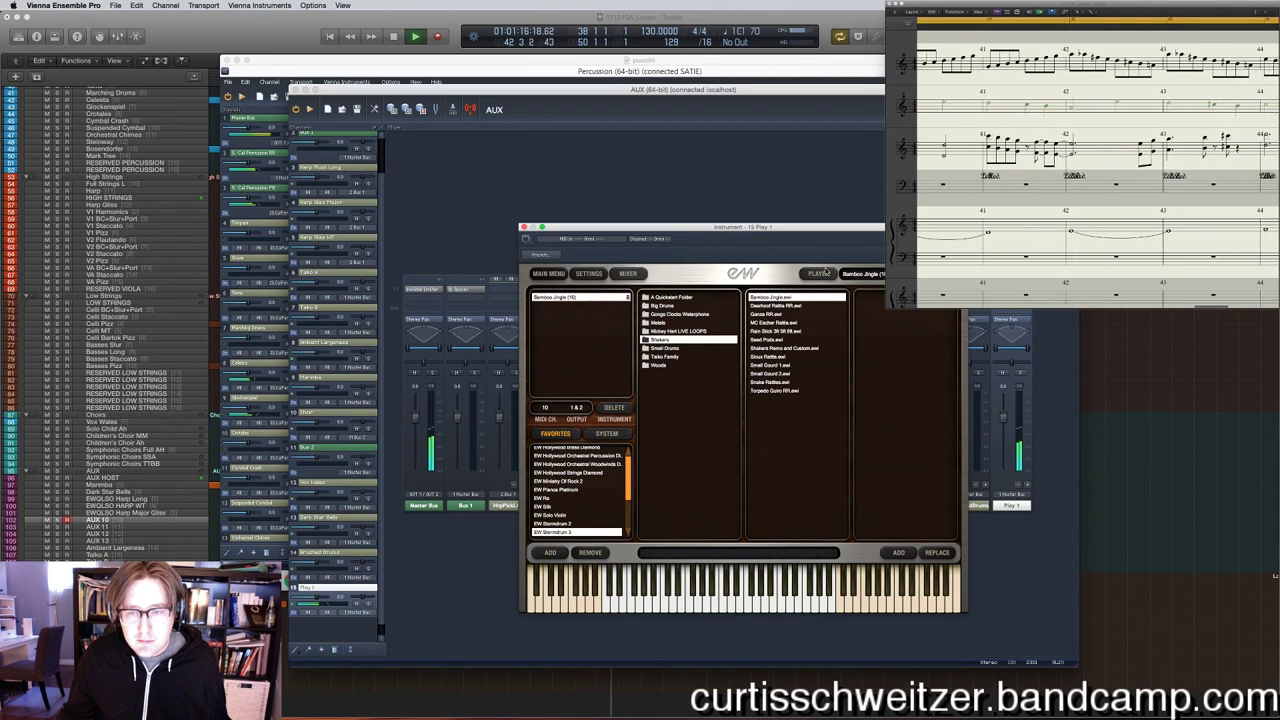
left_click(824, 273)
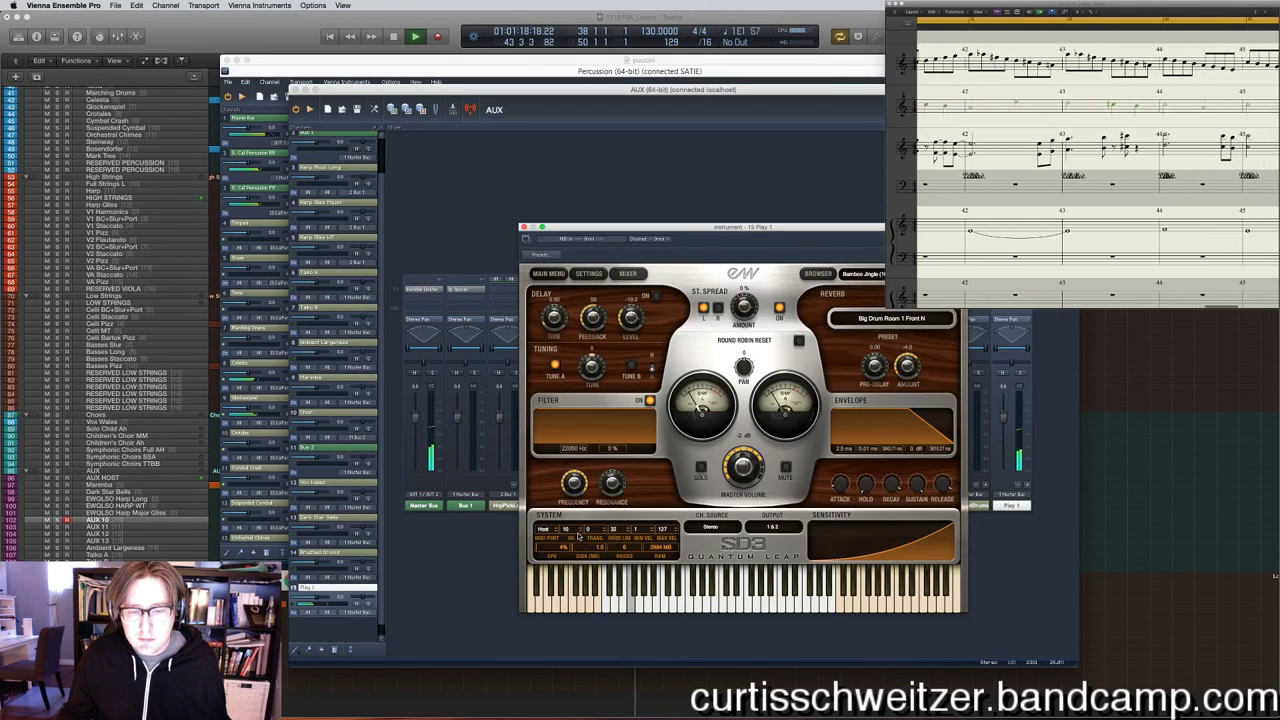
left_click(339, 16)
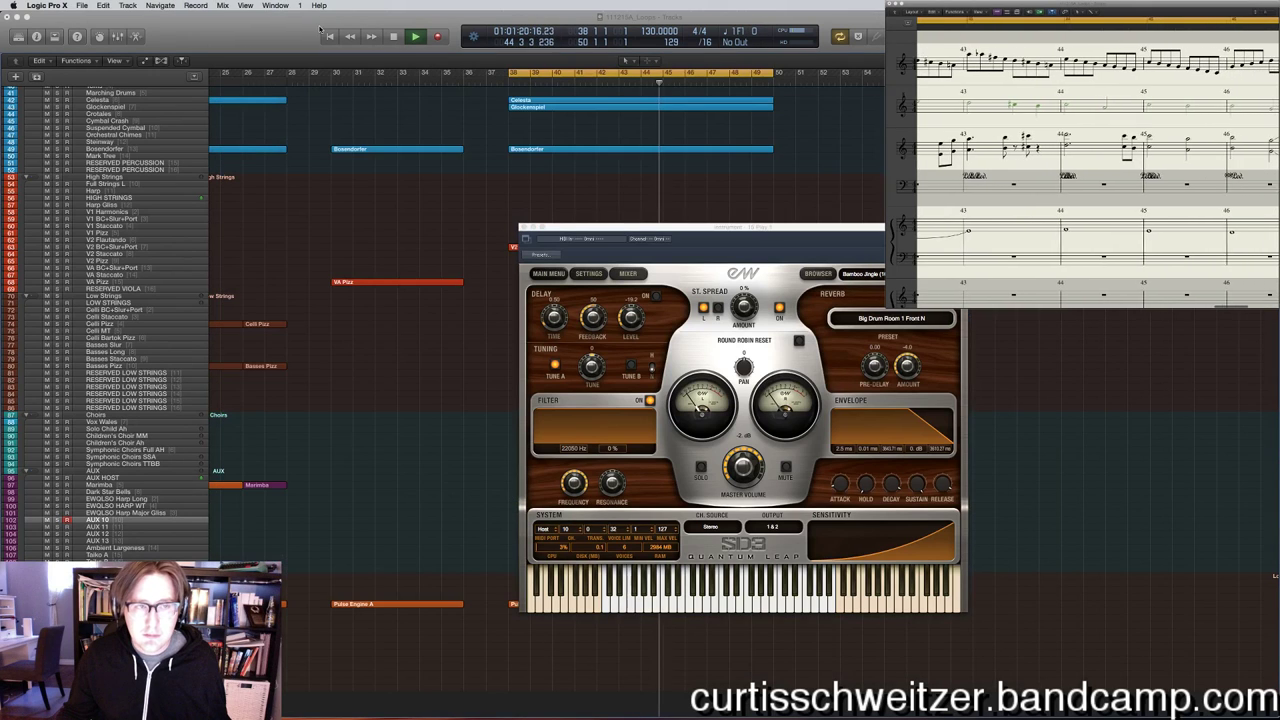
Audition Deerhoof Rattle RR.ewi and Small Gourd 1.ewi from the Shakers folder, each replacing the currently loaded instrument.
left_click(818, 273)
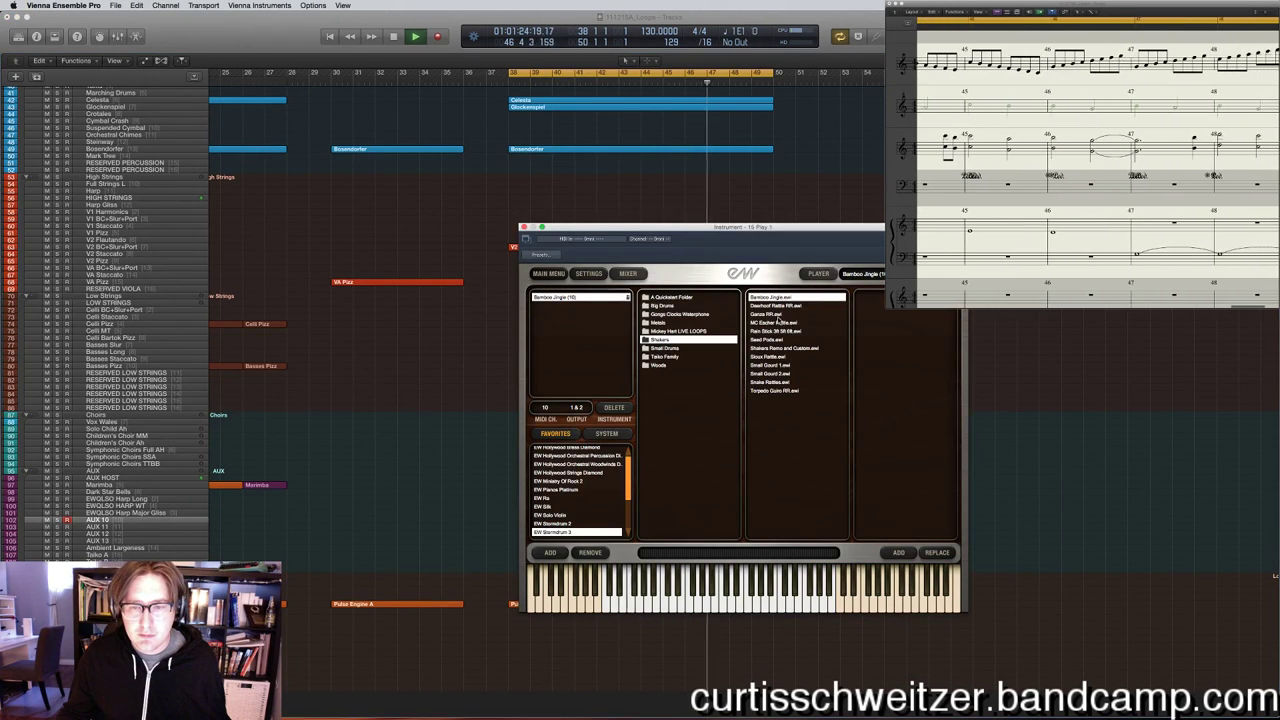
double_click(780, 305)
left_click(808, 447)
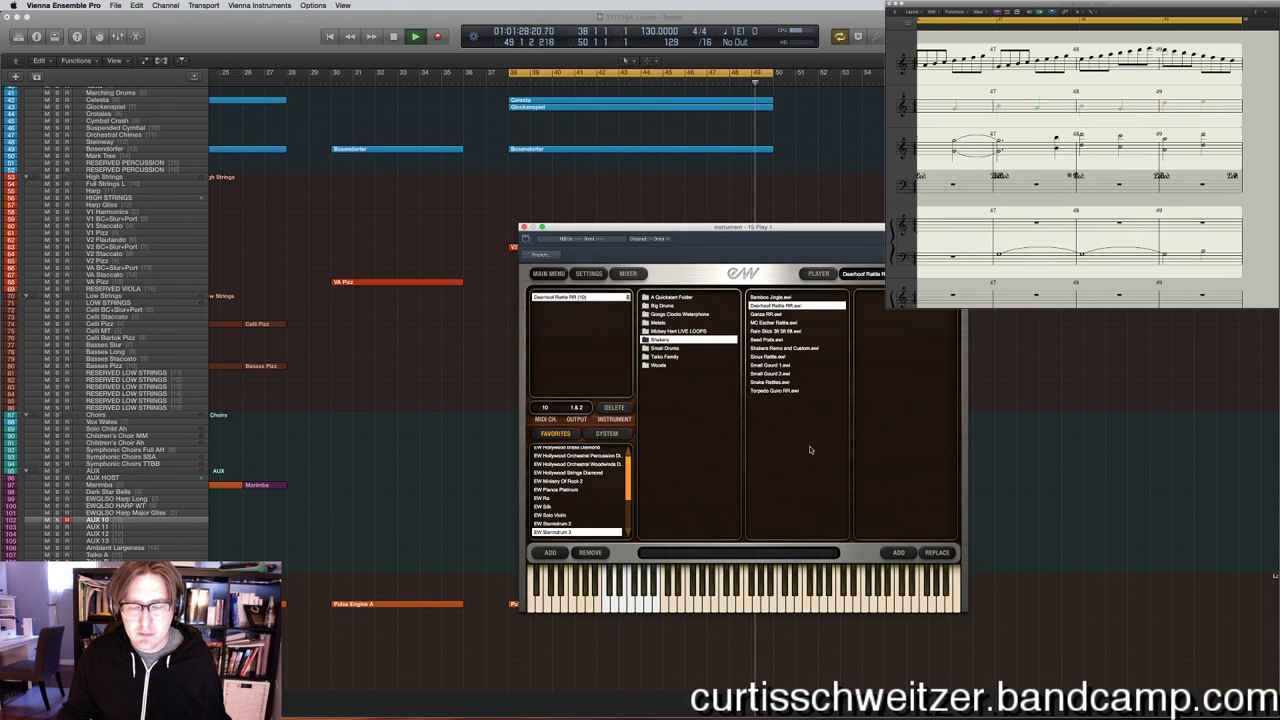
left_click(783, 366)
double_click(783, 366)
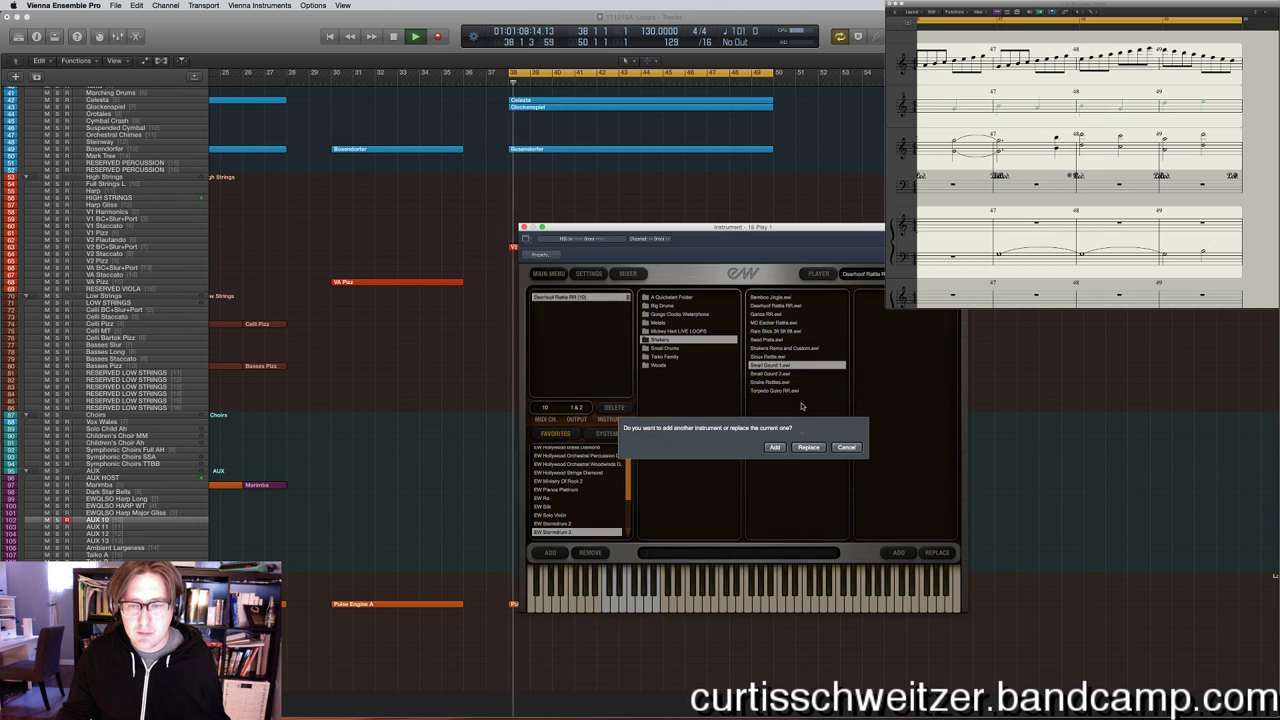
left_click(804, 442)
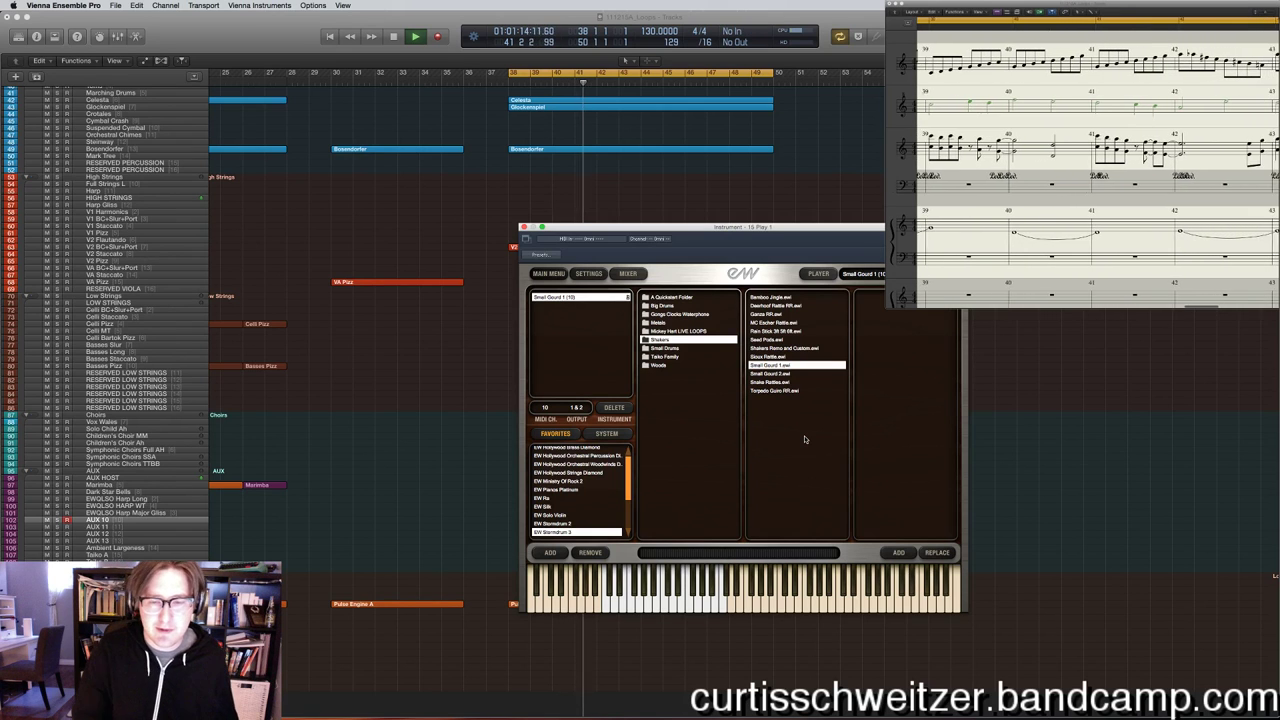
left_click(677, 323)
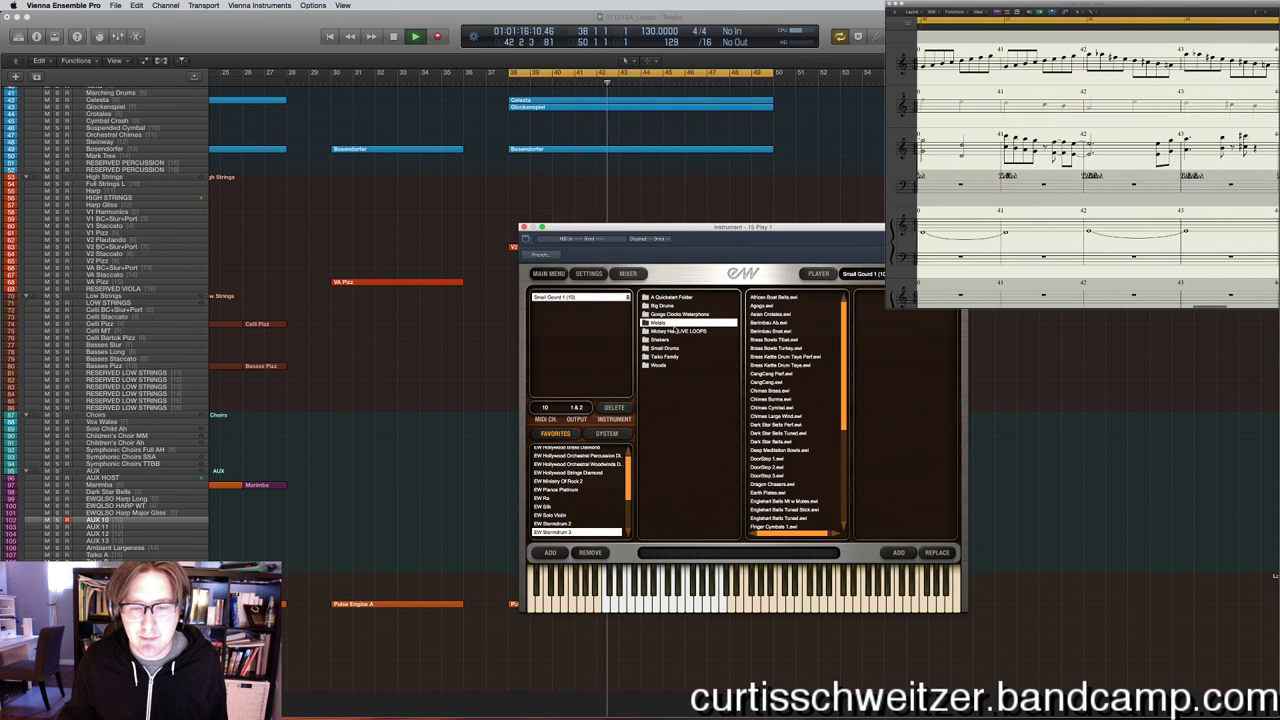
double_click(786, 323)
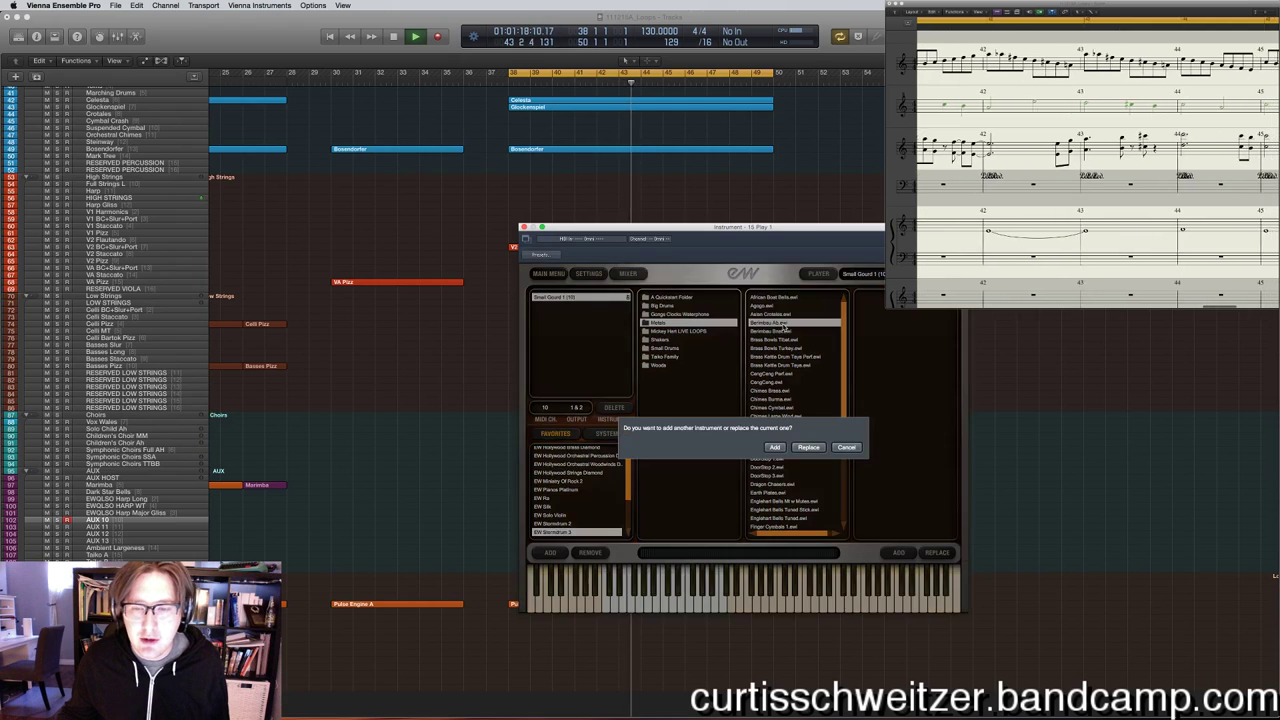
left_click(843, 448)
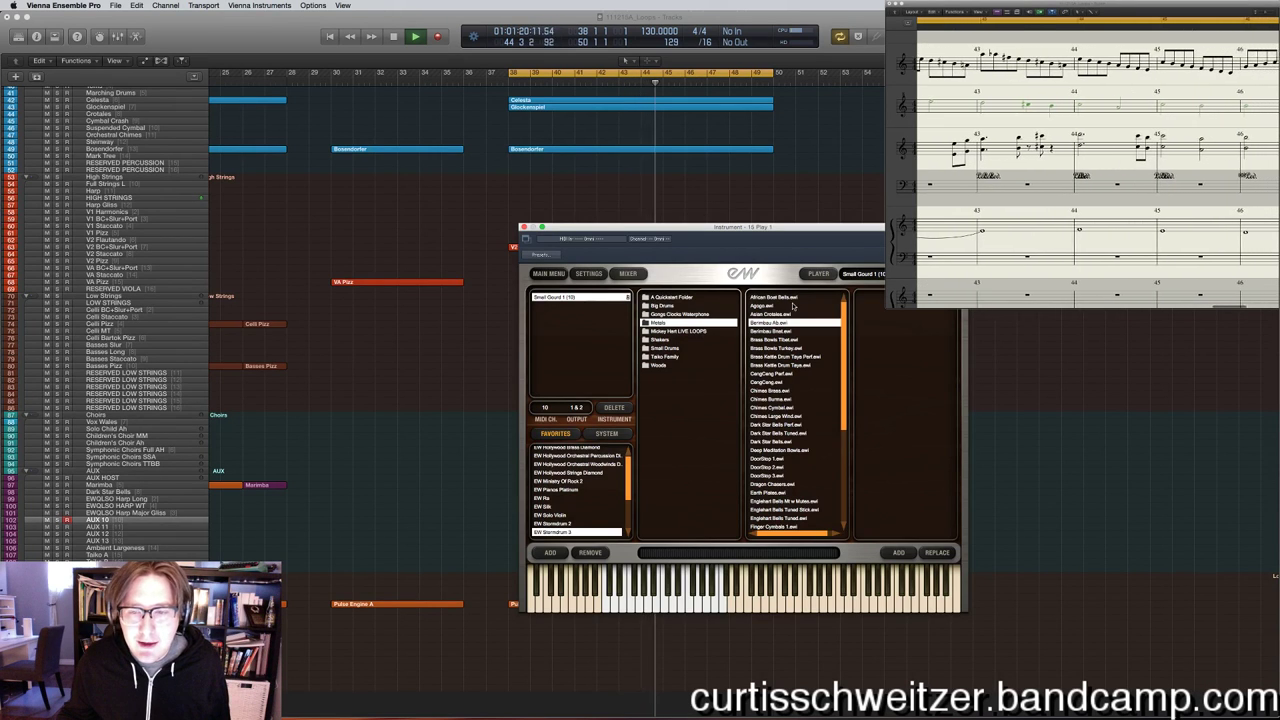
left_click(680, 341)
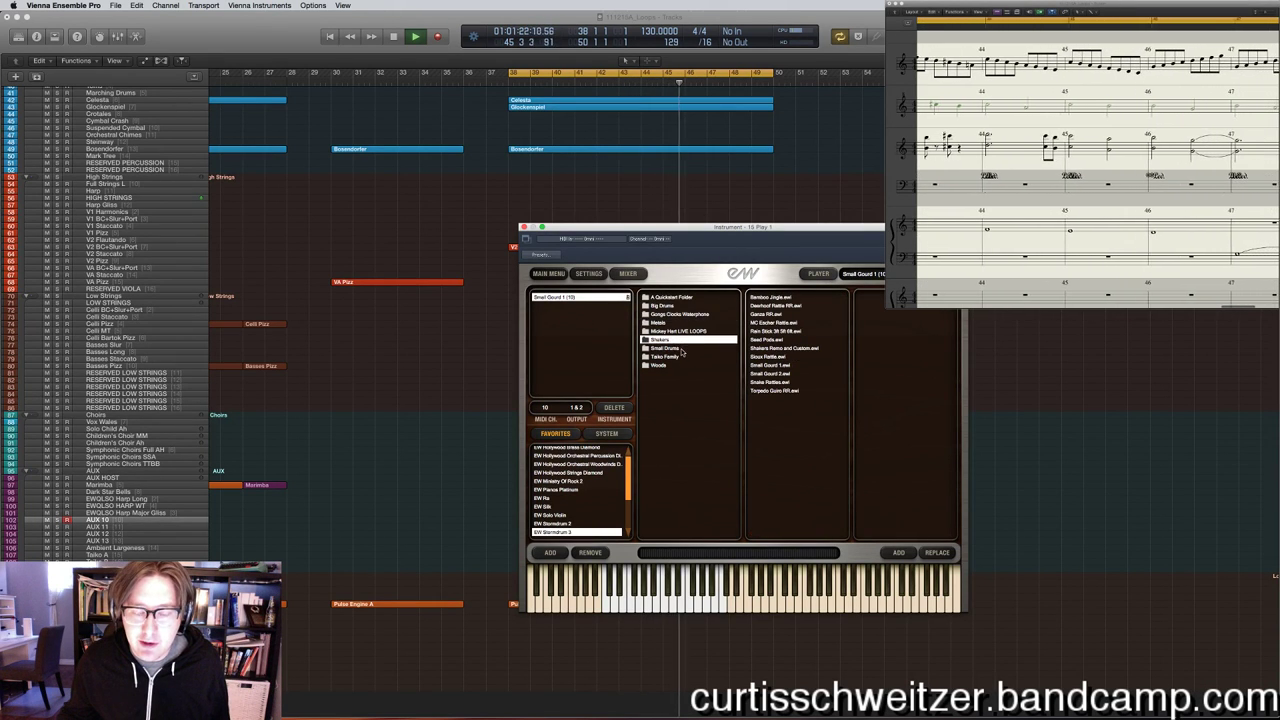
Look through the Small Drums folder and replace the loaded instrument with Gourd Marimba.ewi from the Woods folder.
left_click(666, 348)
scroll(779, 420, "down", 2)
scroll(783, 417, "down", 1)
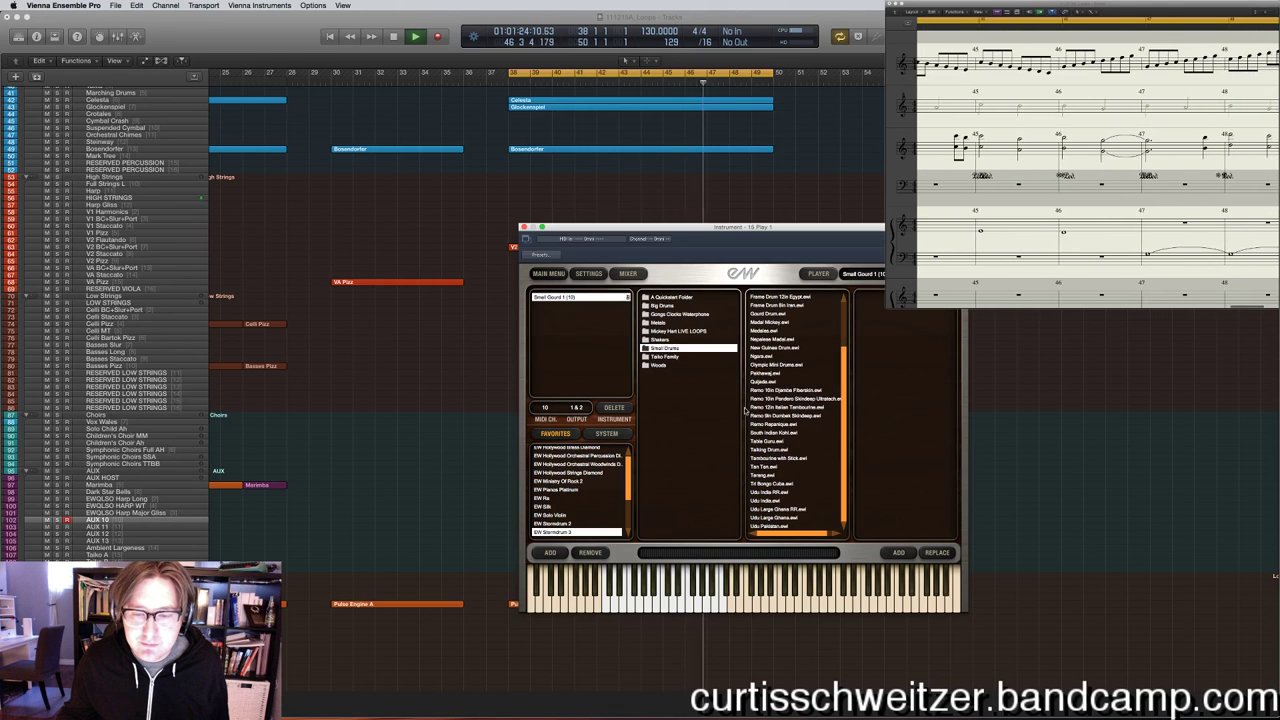
left_click(660, 365)
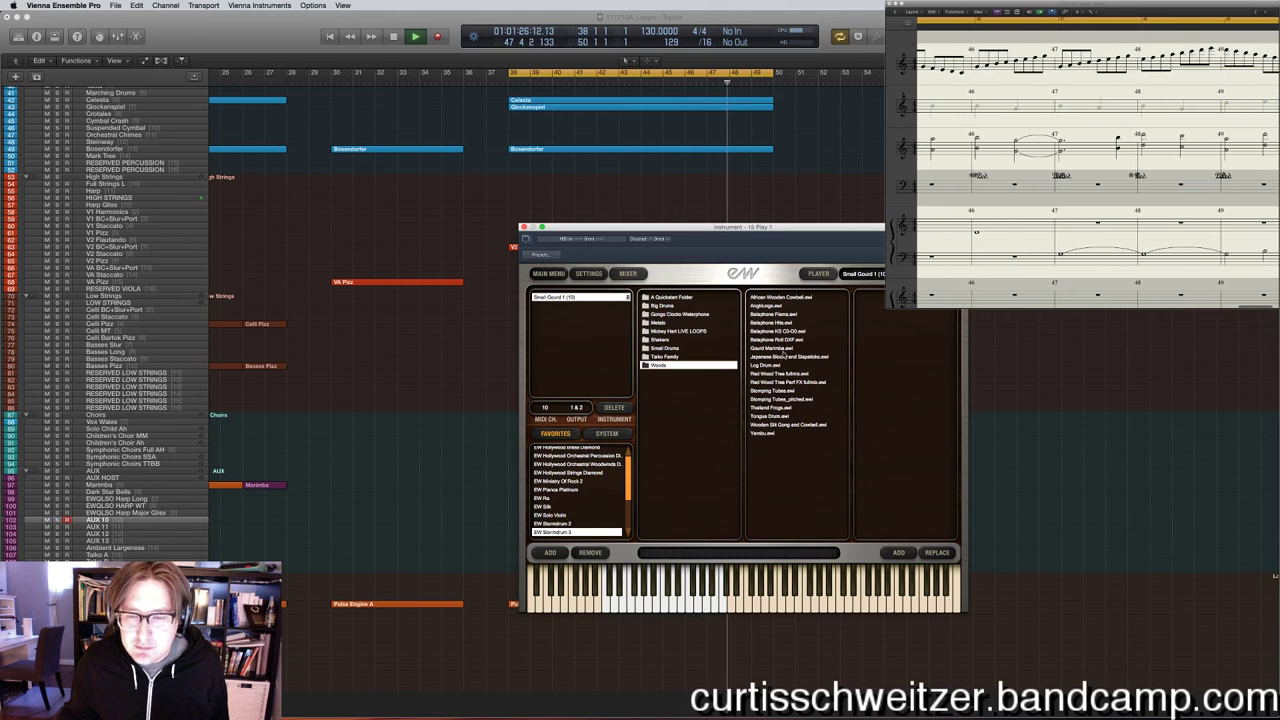
double_click(775, 348)
left_click(809, 448)
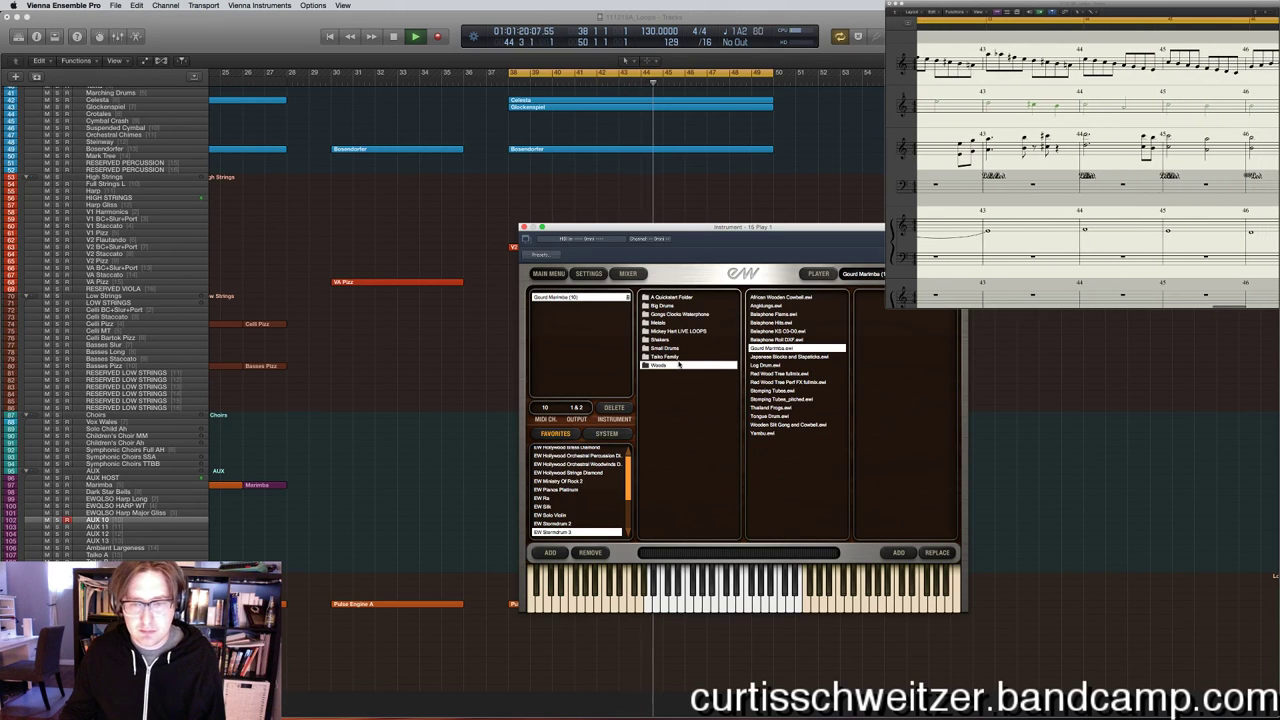
Try Cuica.ewi from the Small Drums folder, and replace it with Olympic Mini Drums.ewi.
left_click(662, 340)
left_click(665, 348)
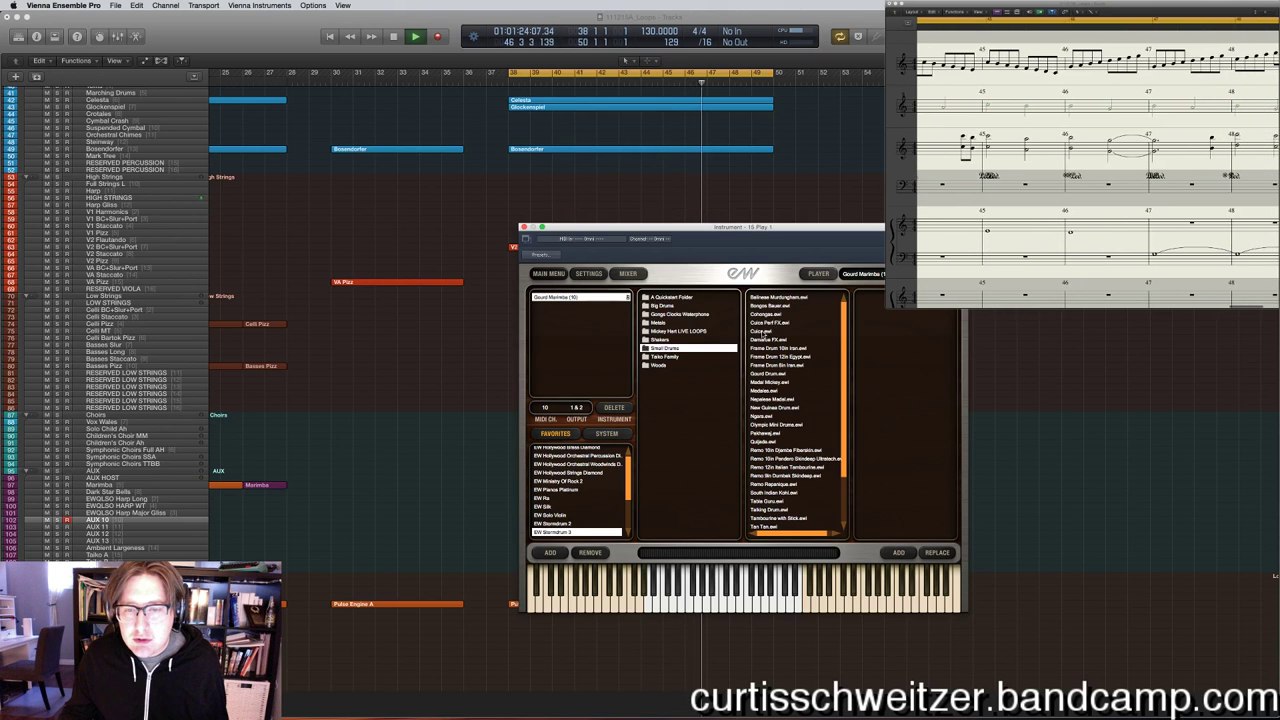
double_click(760, 334)
left_click(818, 450)
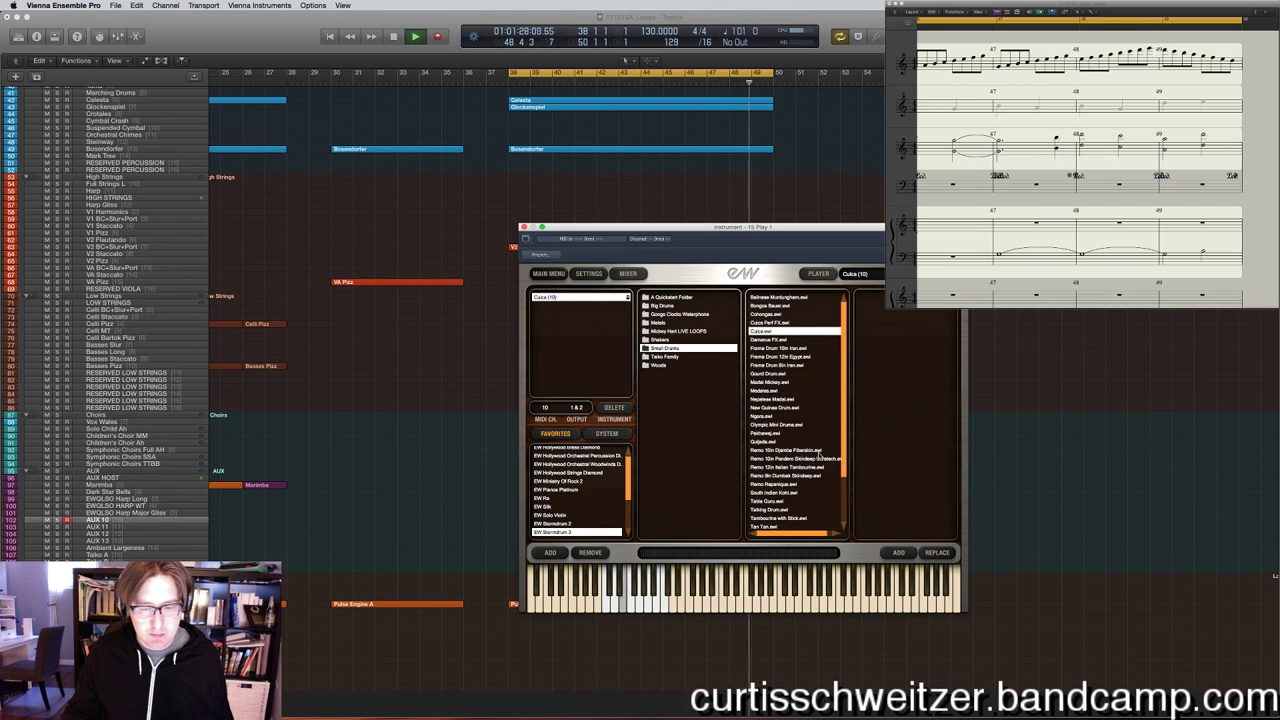
double_click(787, 432)
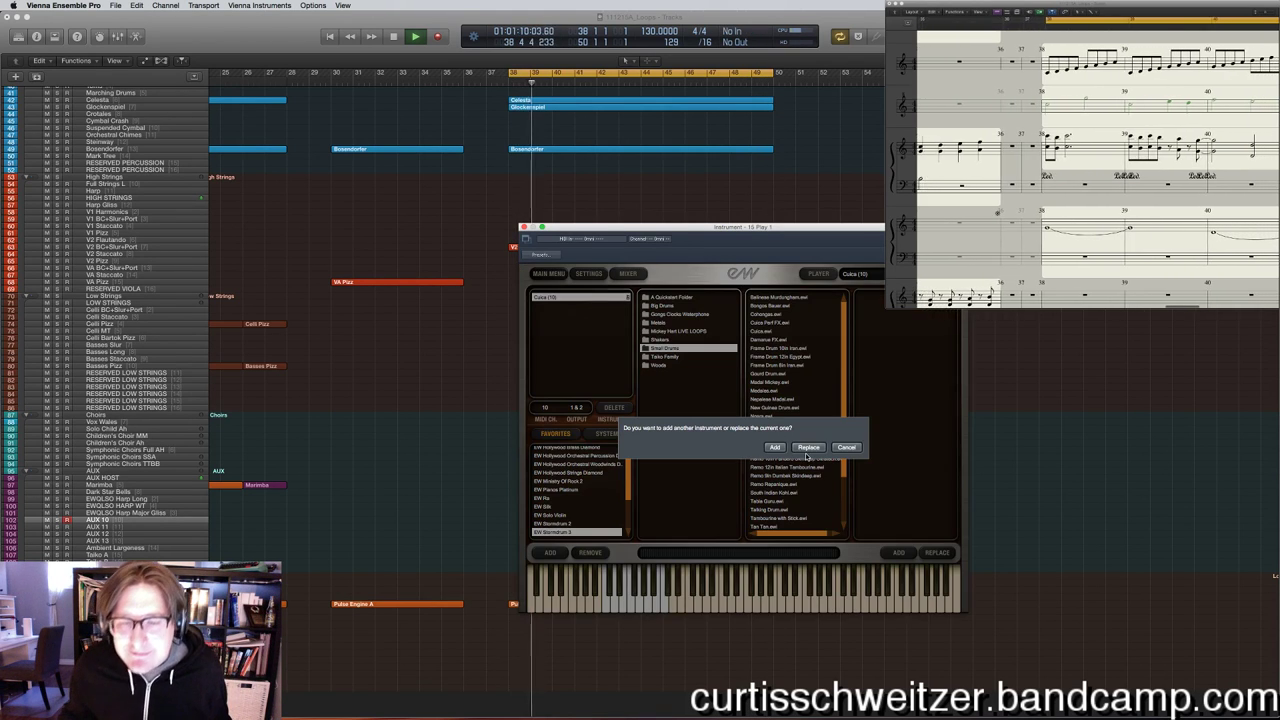
left_click(806, 450)
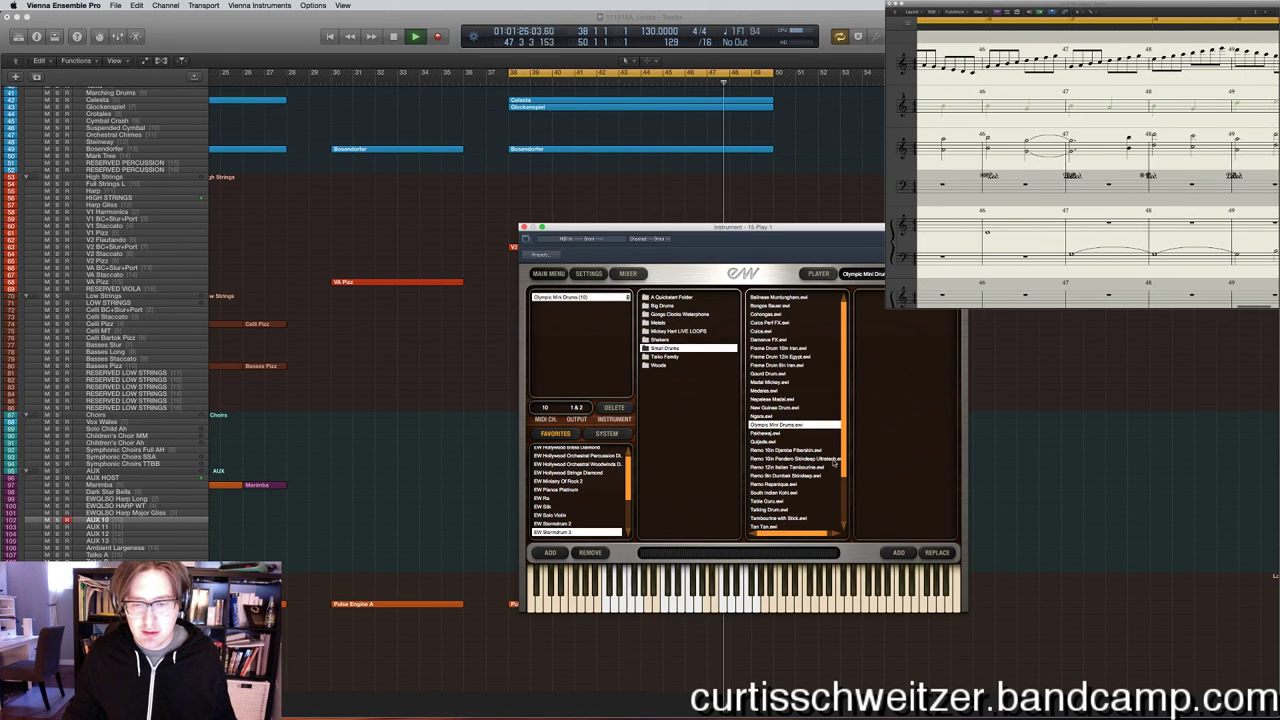
Close the Play instrument and the AUX mixer window and return to the Logic arrangement.
left_click(522, 228)
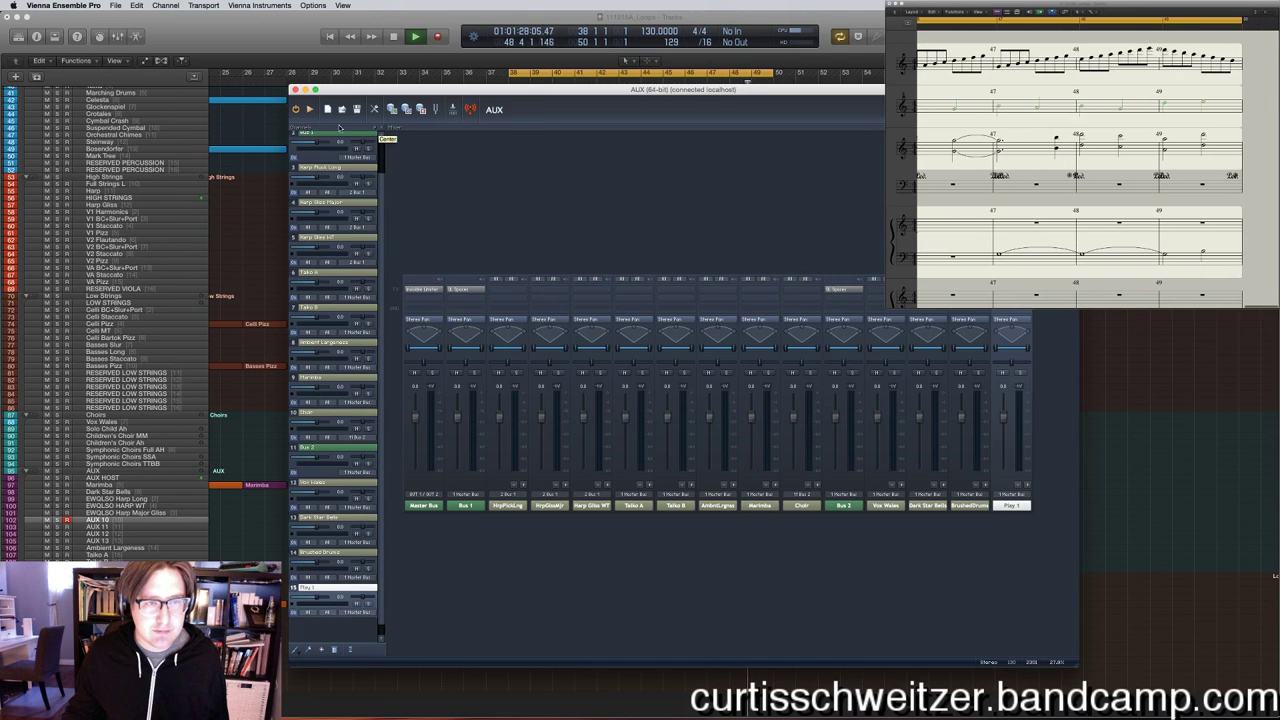
left_click(295, 90)
left_click(154, 600)
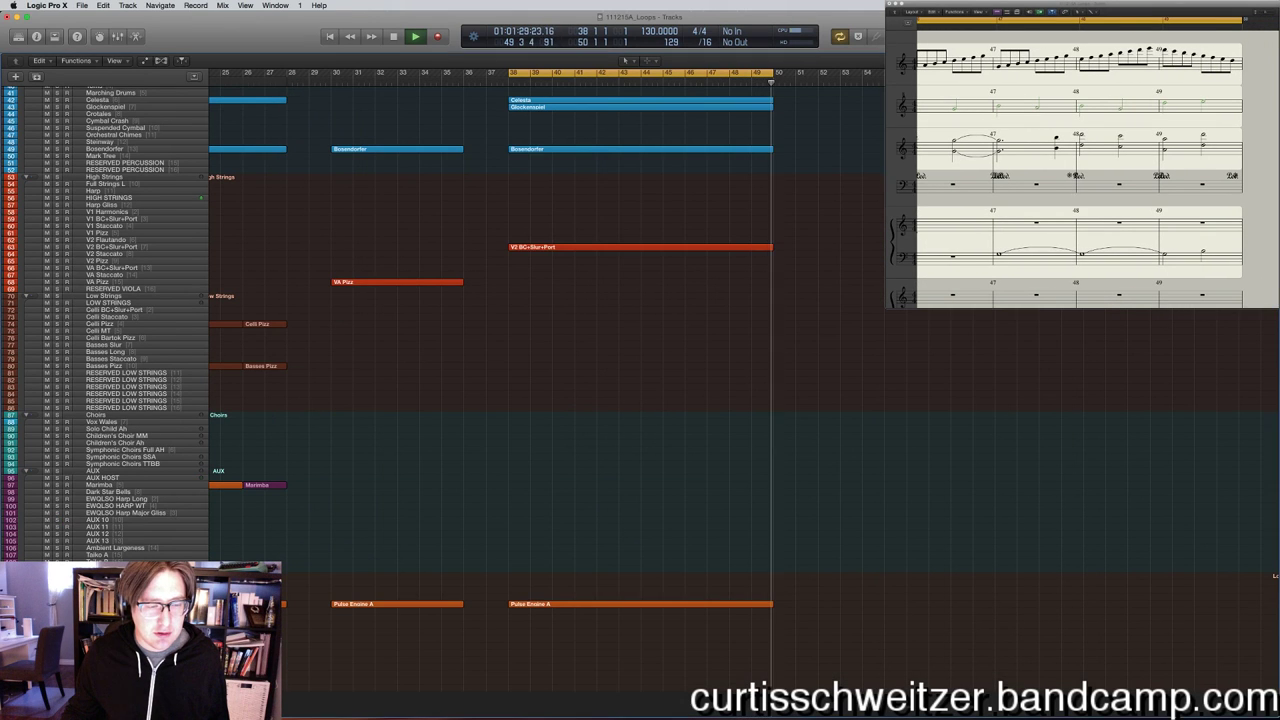
Show the mixer and load a stereo Kontakt 5 instrument on the empty Local Synth 2 channel strip.
key("x")
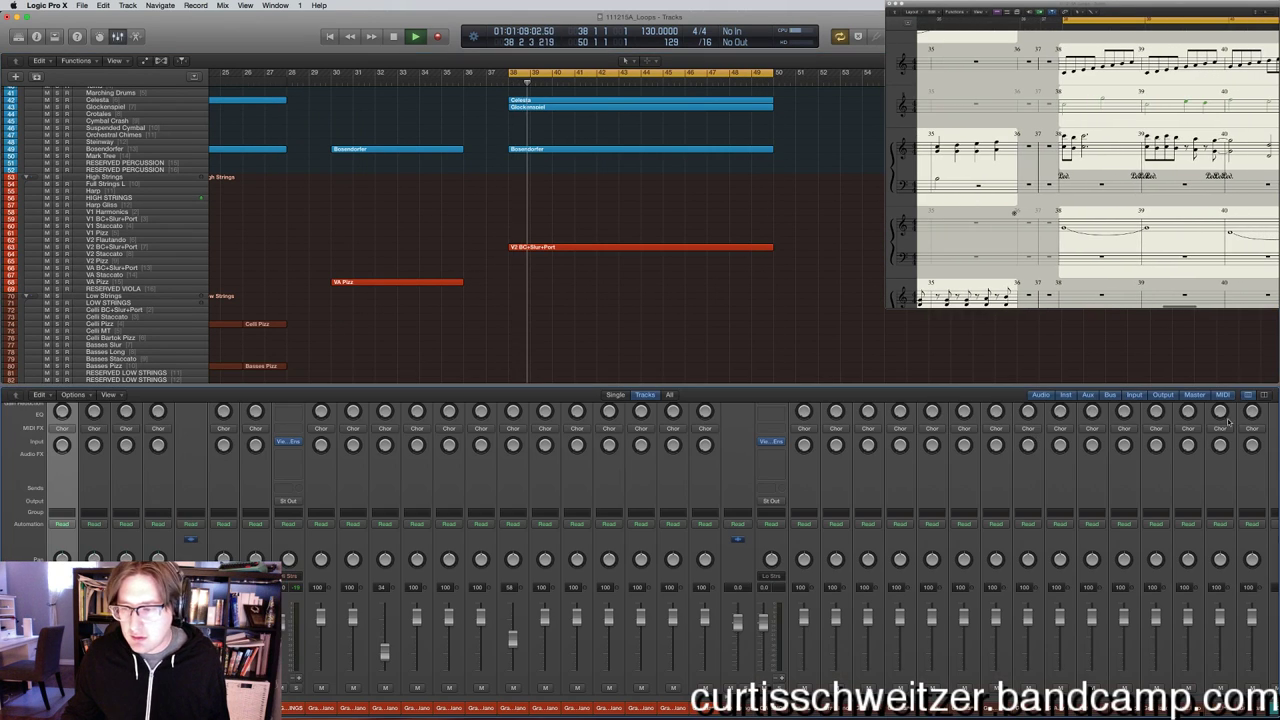
left_click(1194, 503)
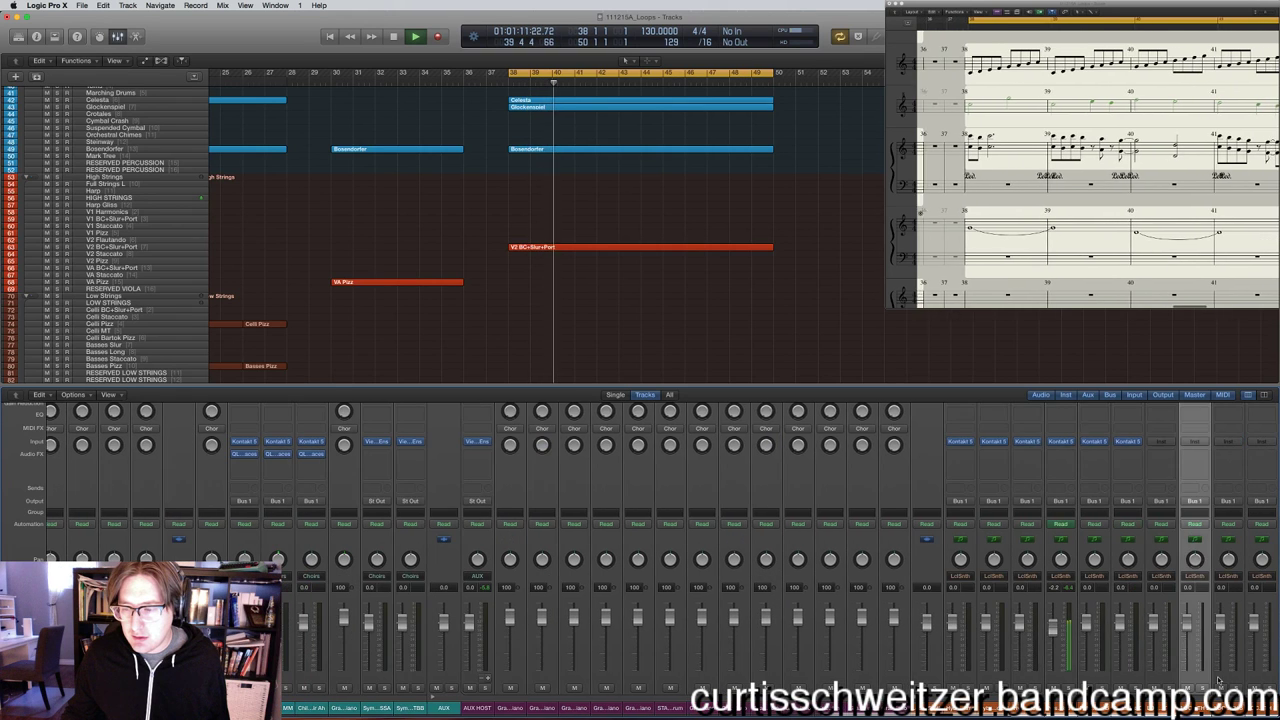
scroll(1204, 503, "right", 5)
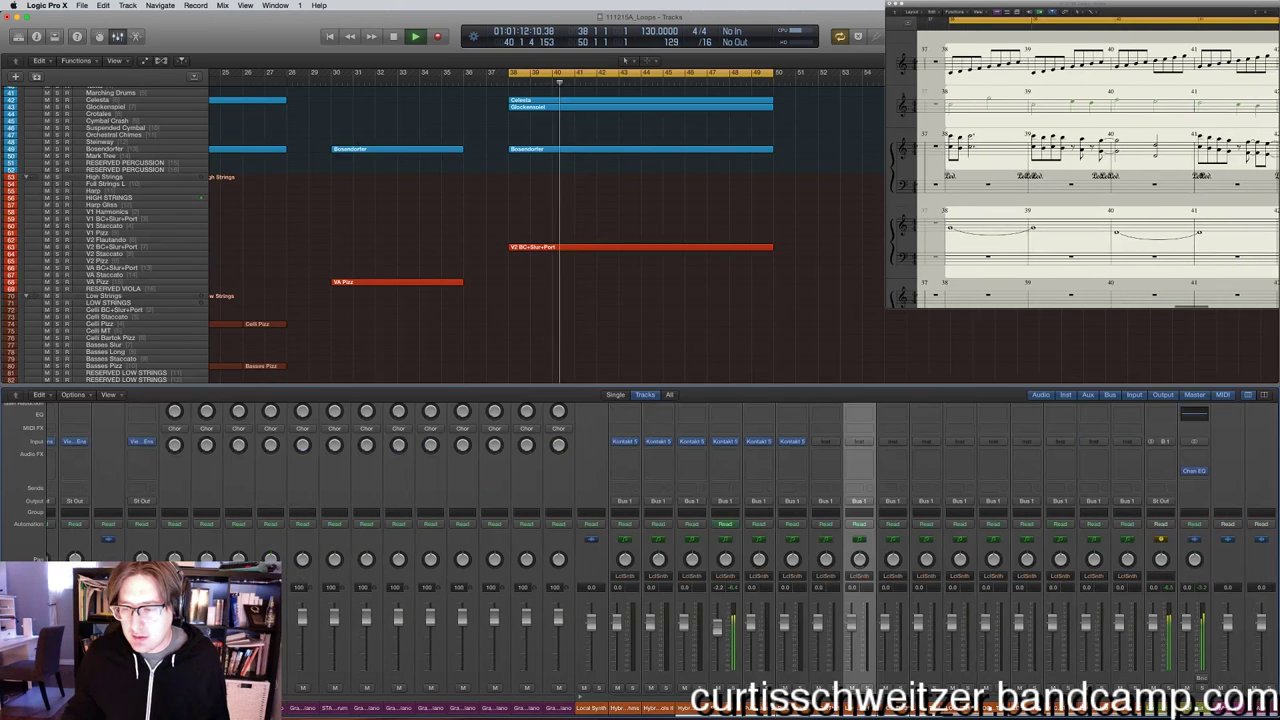
left_click(863, 443)
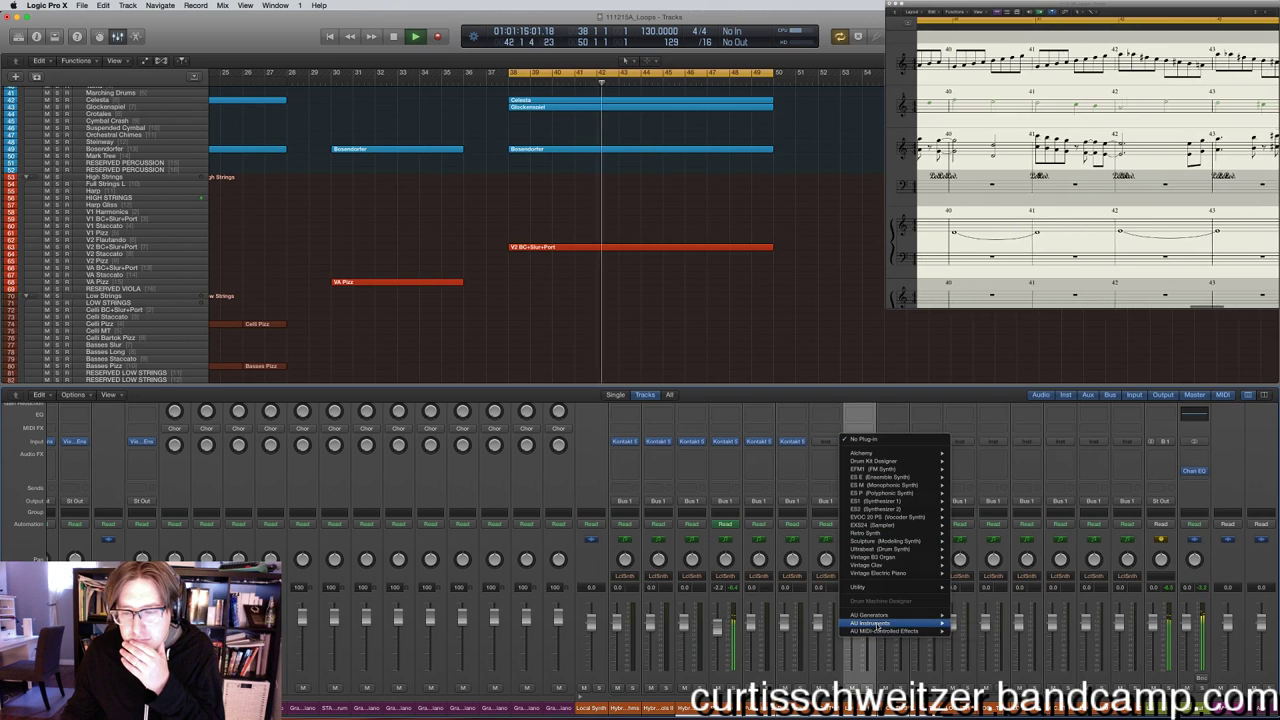
mouse_move(935, 623)
mouse_move(1010, 655)
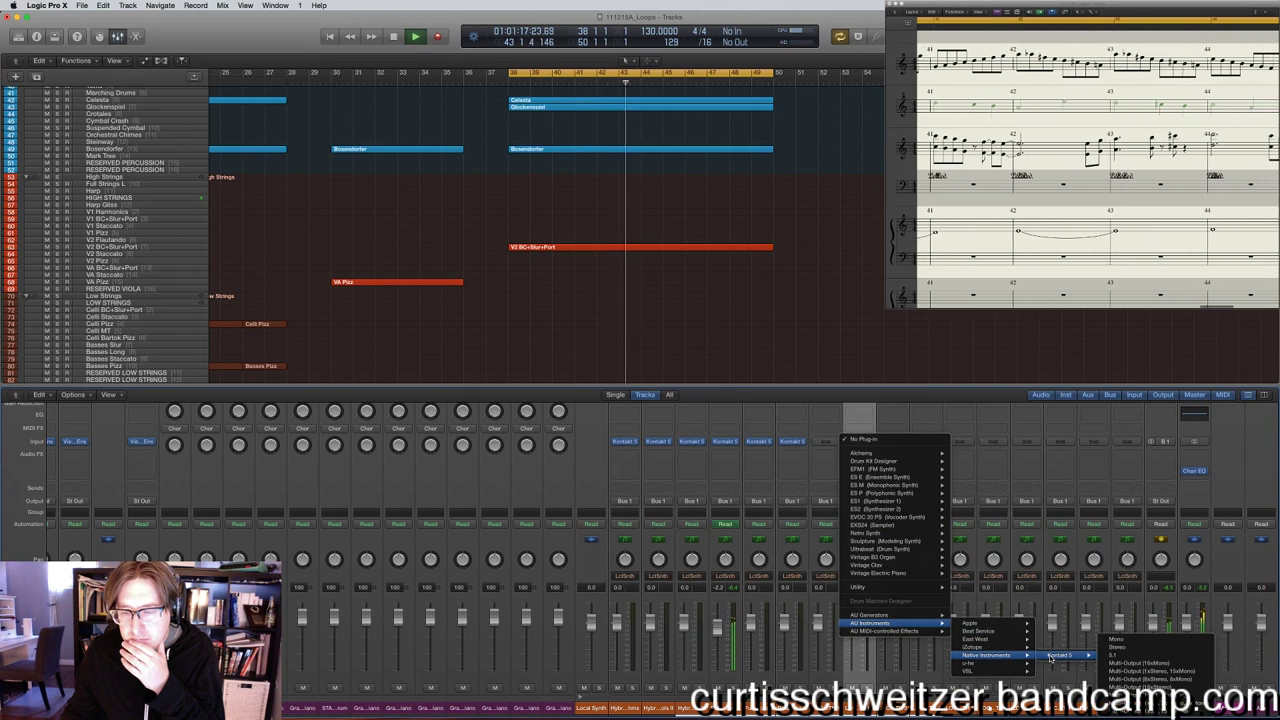
left_click(1115, 652)
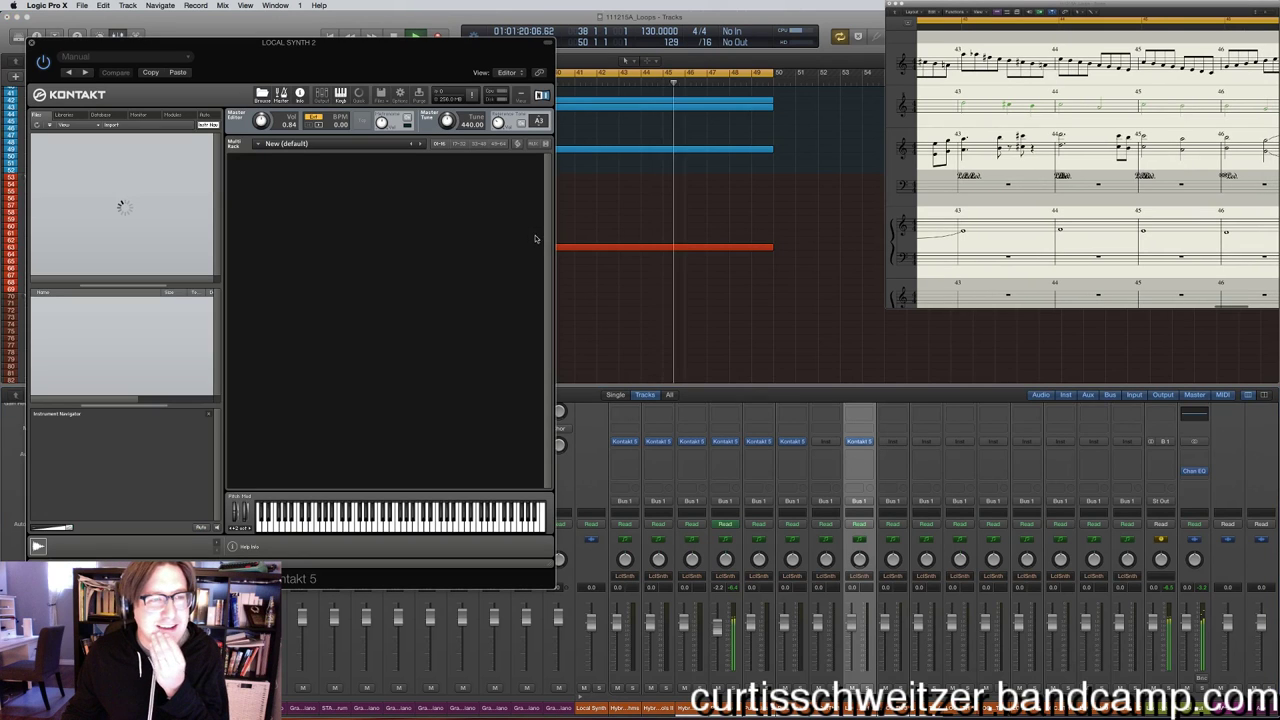
Load REV X-LOOPS from the Kontakt libraries and choose its Sticks & Ticks presets.
left_click_drag(340, 64, 555, 134)
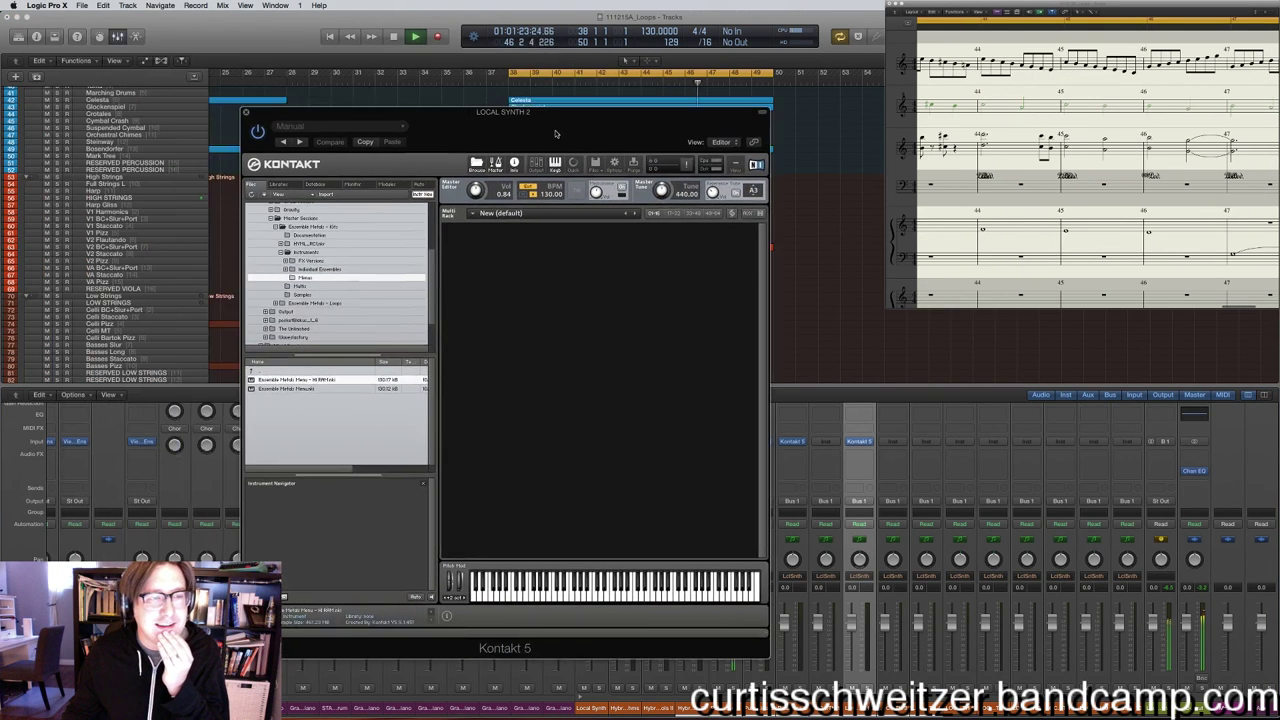
left_click(281, 186)
scroll(358, 282, "down", 2)
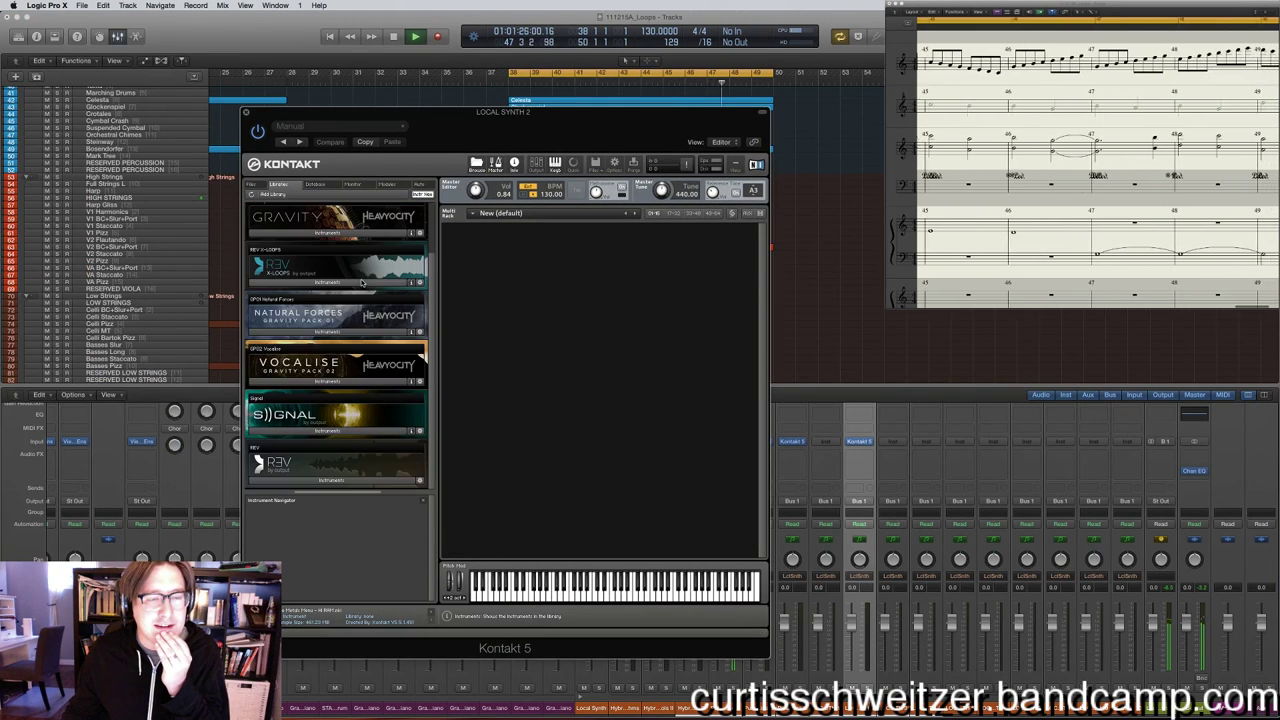
left_click(303, 283)
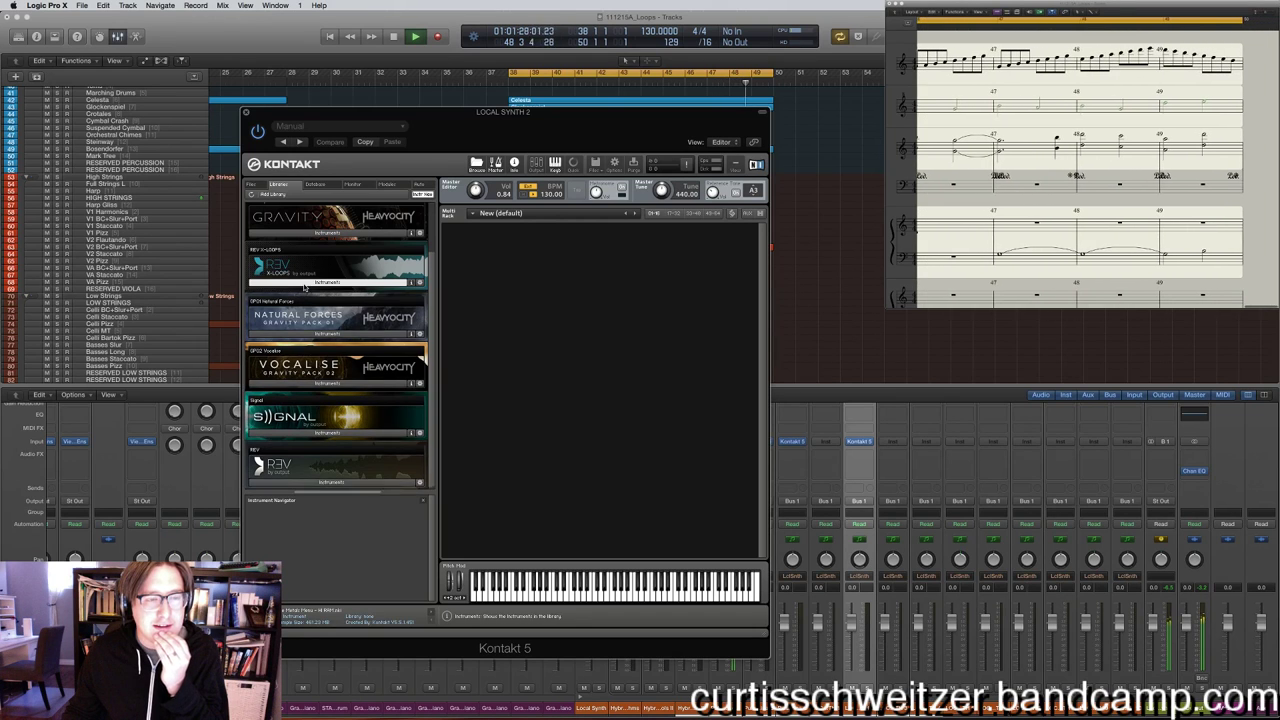
left_click_drag(305, 295, 488, 290)
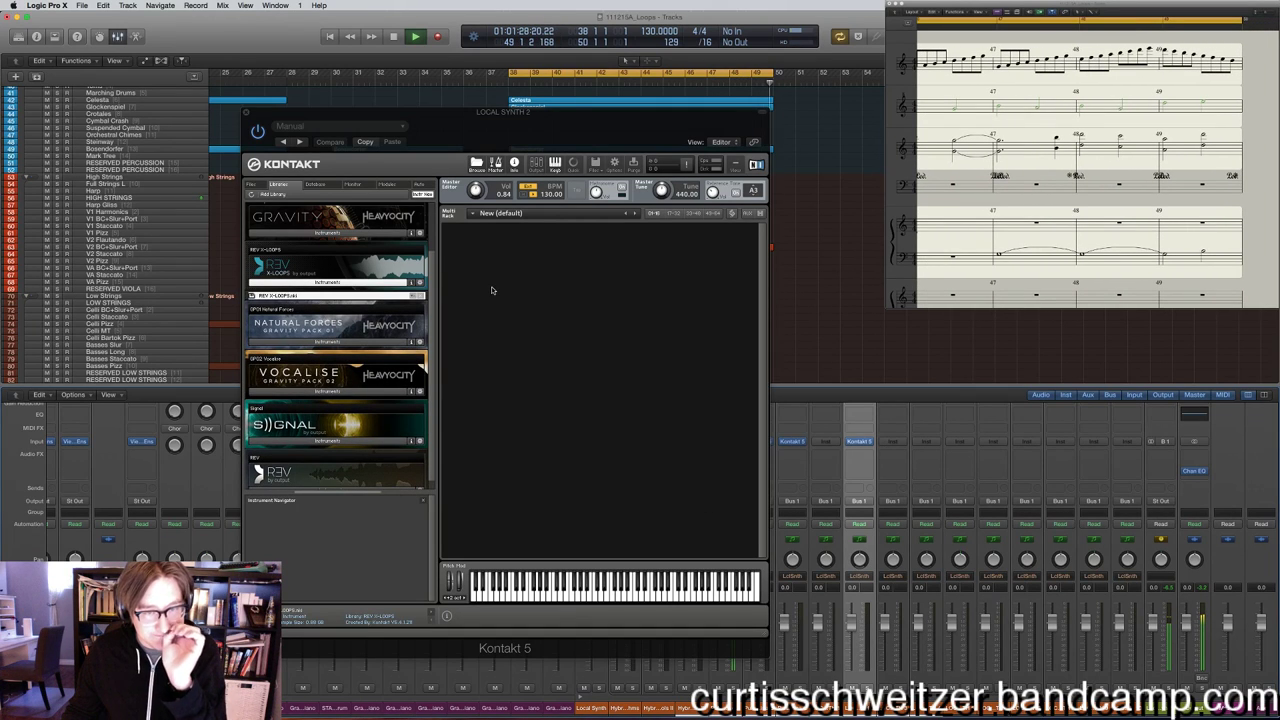
left_click(512, 275)
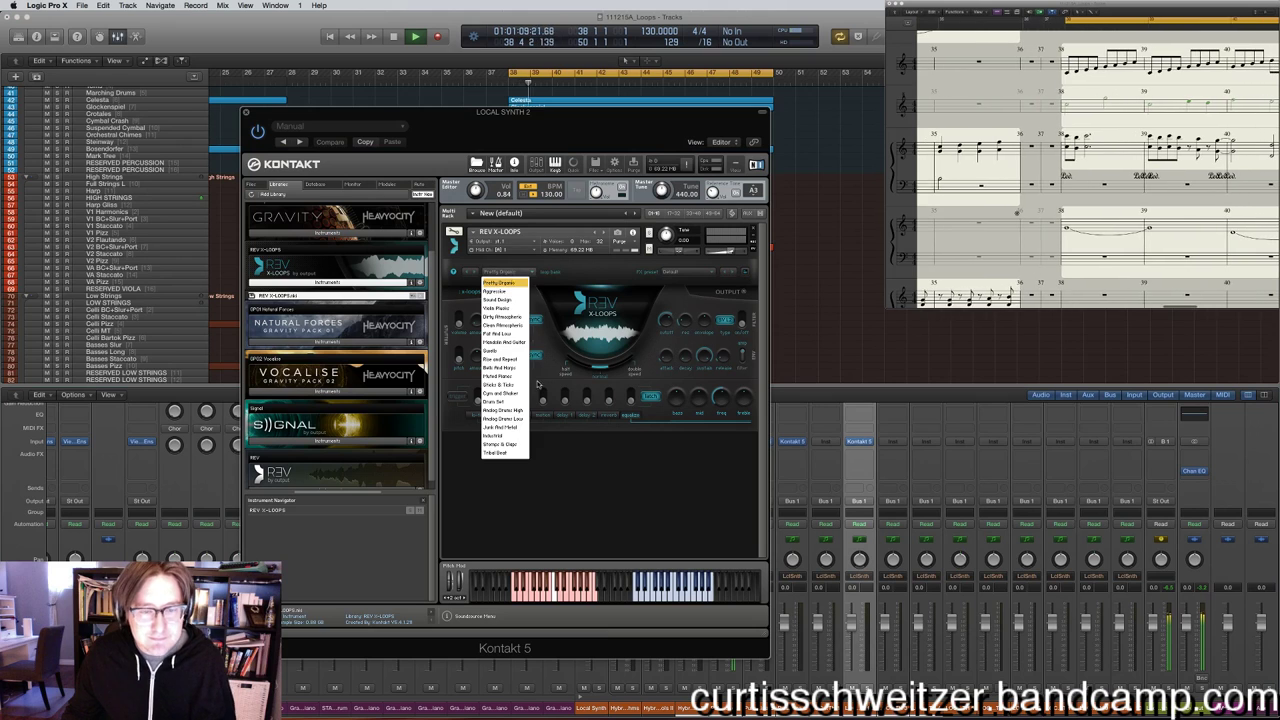
left_click(518, 385)
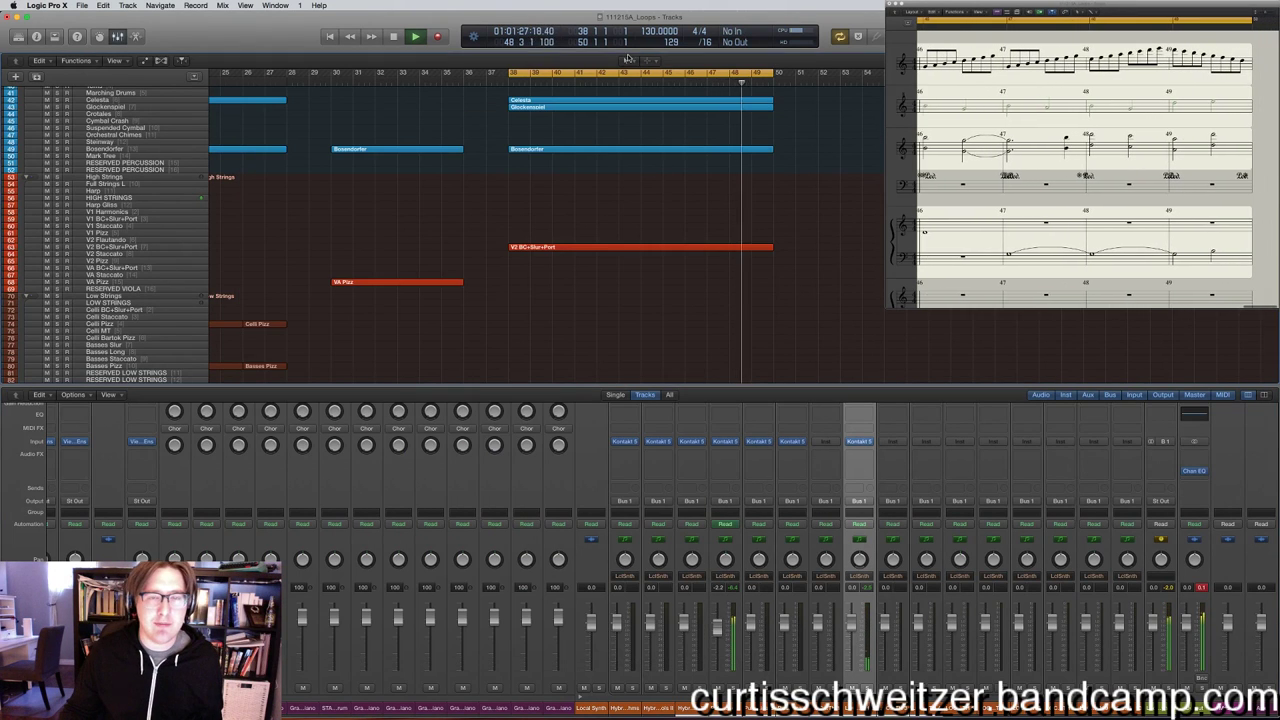
Return to the full arrangement by hiding the mixer, switch off cycle mode and stop playback.
key("p")
key("c")
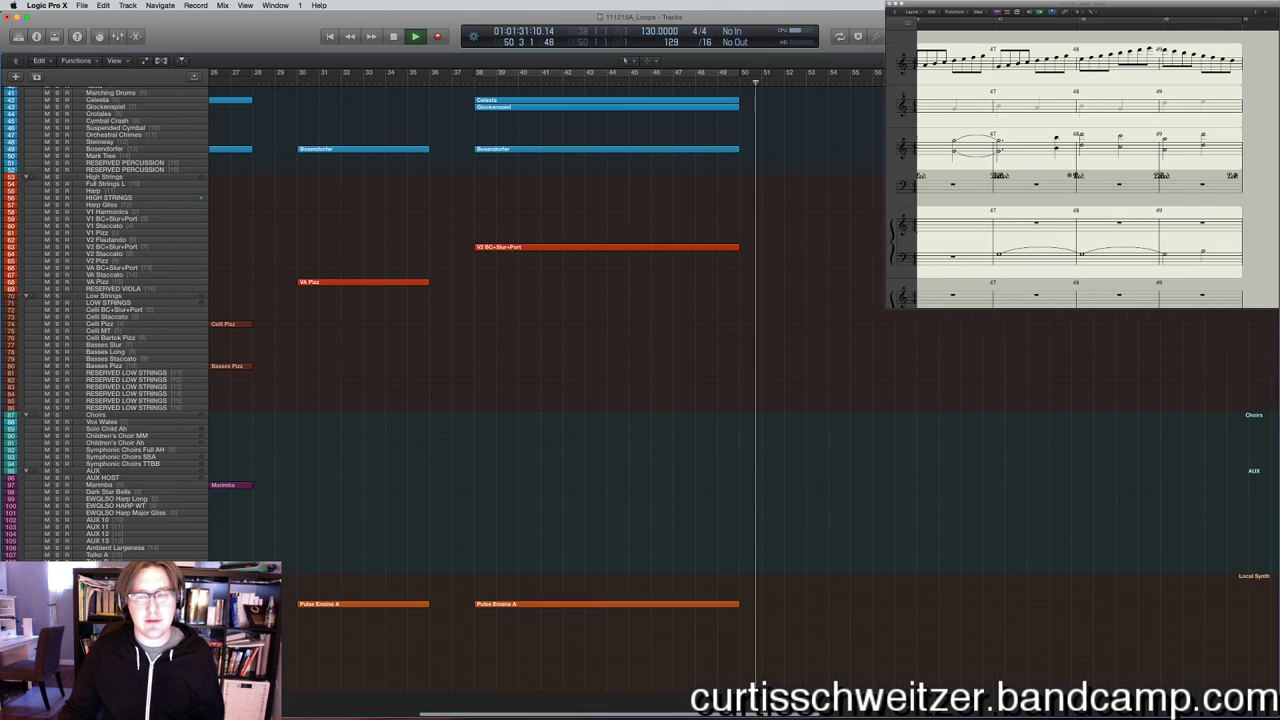
key("p")
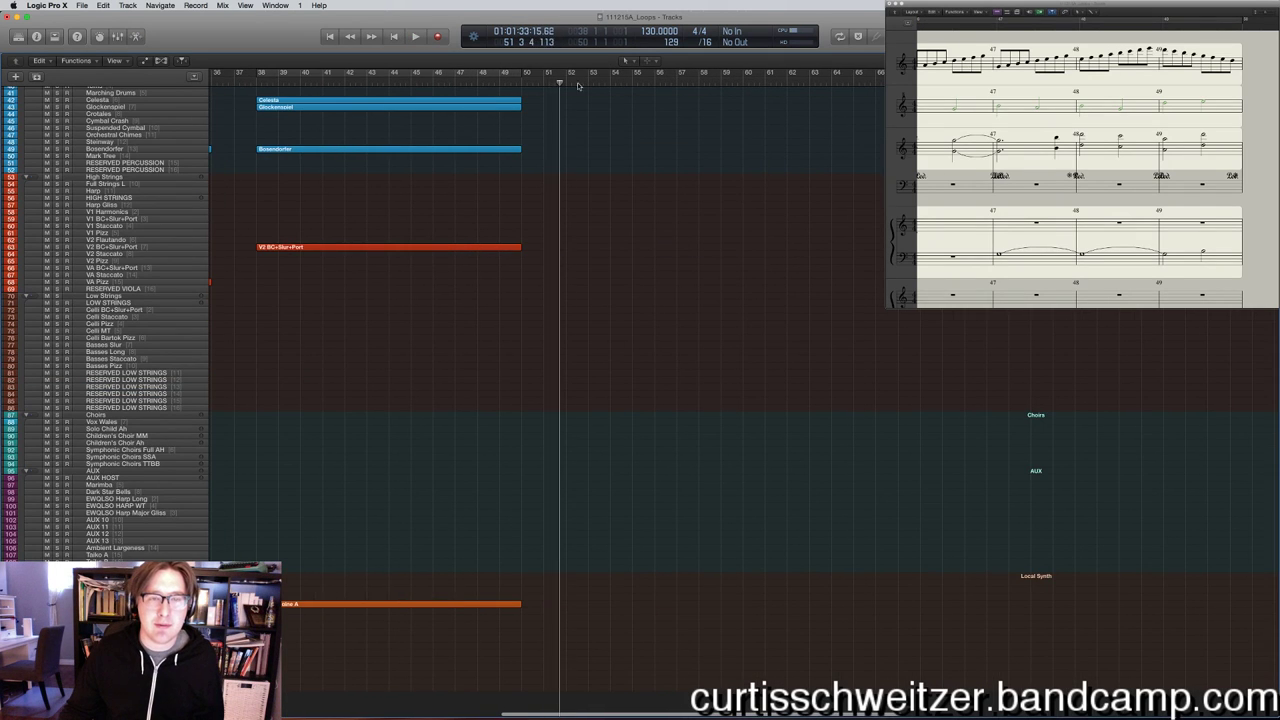
key("space")
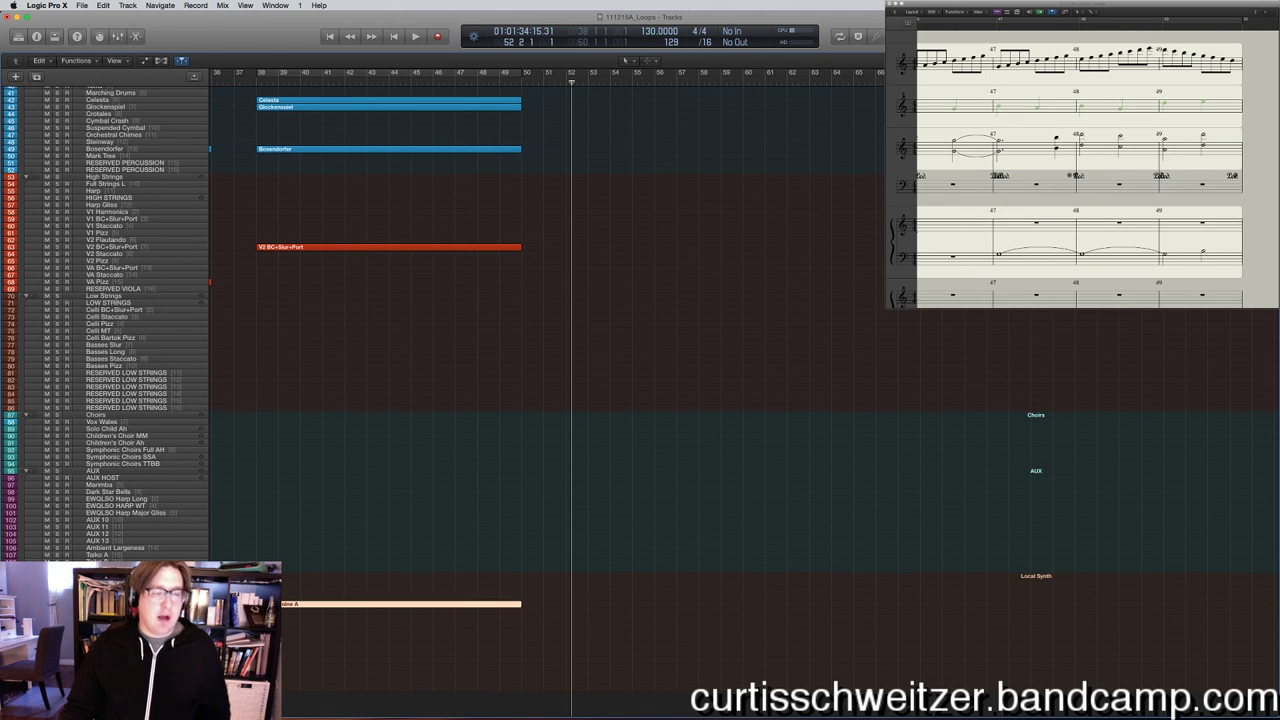
Look over the sketches in the arrangement from bar 1 to the empty space at bar 52.
scroll(474, 434, "left", 2)
scroll(483, 434, "down", 5)
scroll(486, 434, "up", 1)
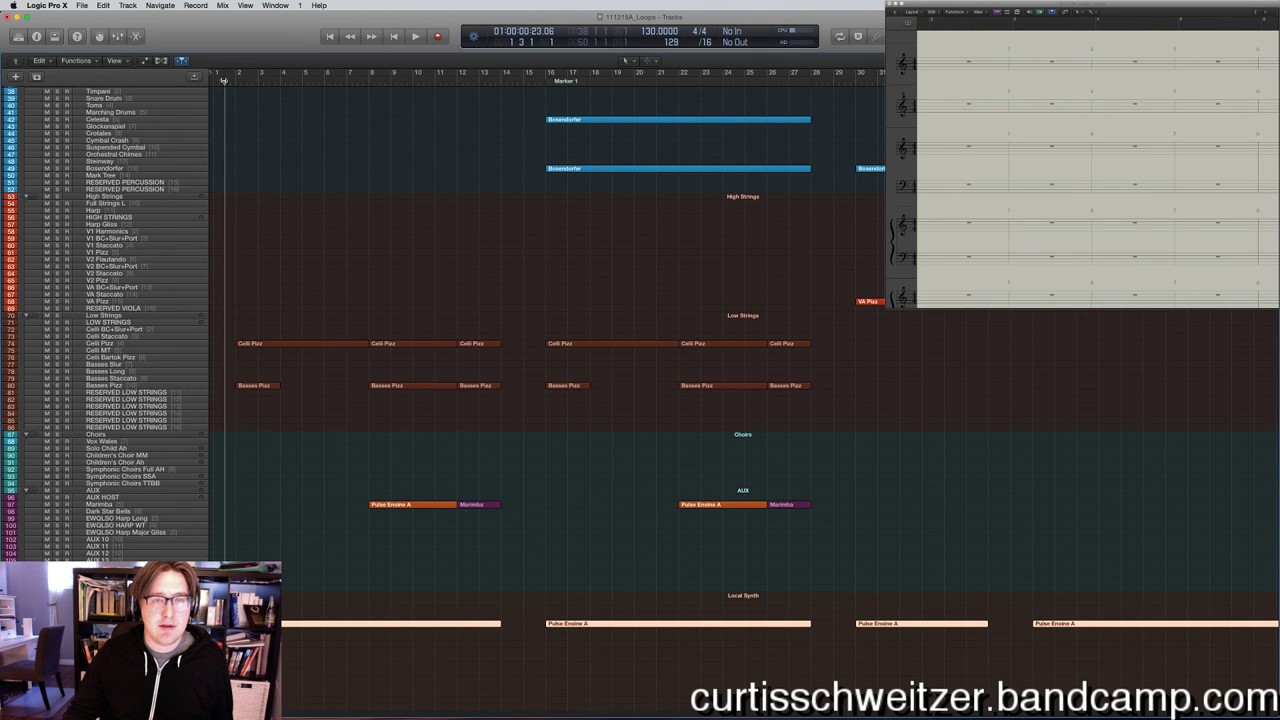
scroll(446, 139, "right", 3)
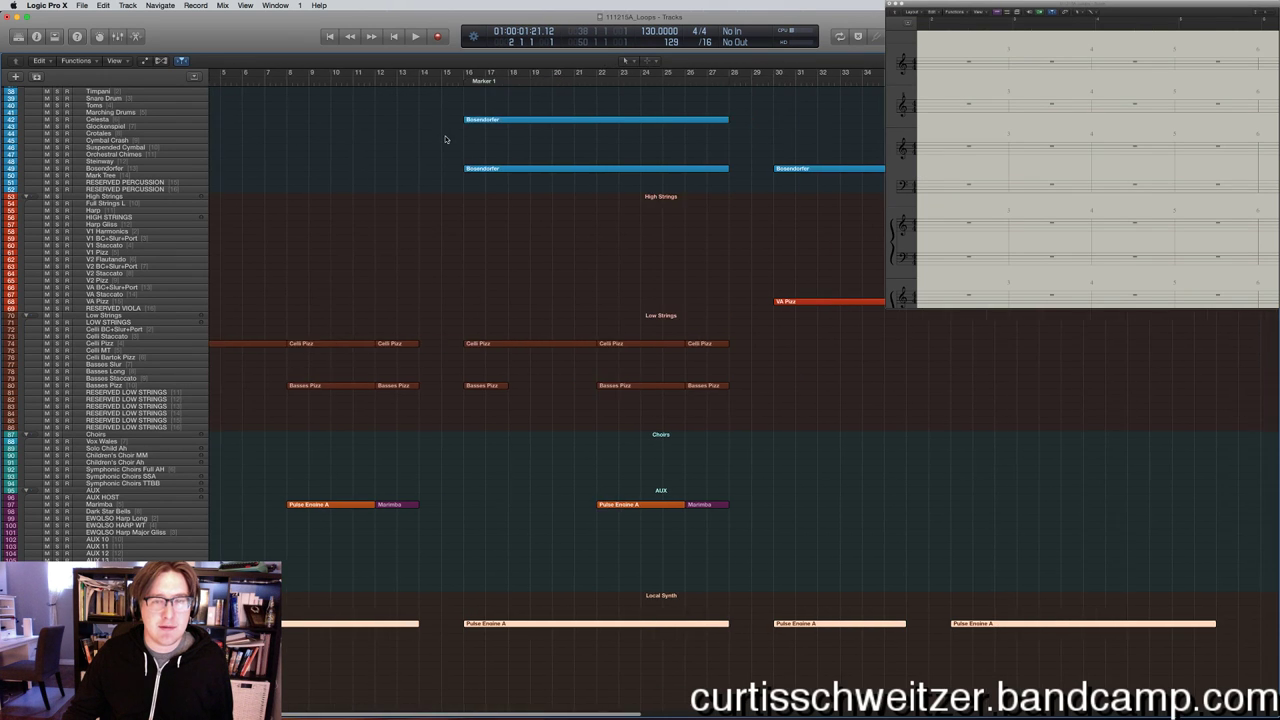
key("period")
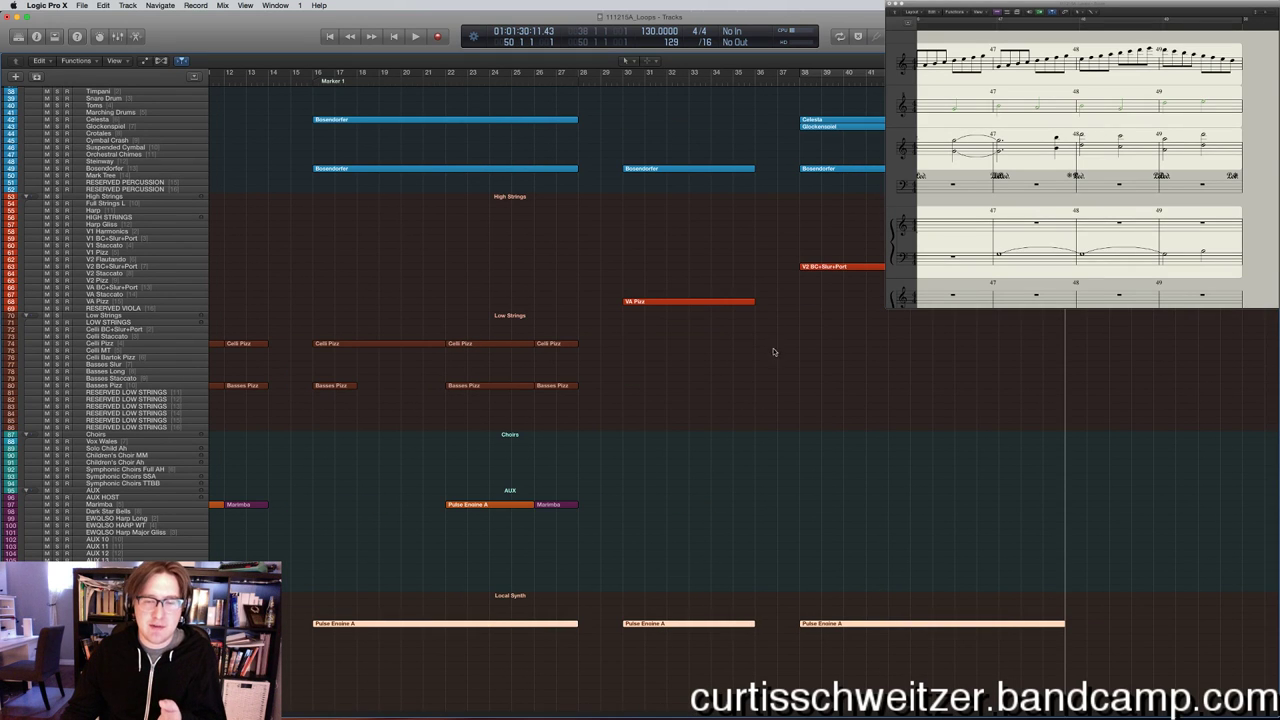
scroll(587, 365, "left", 8)
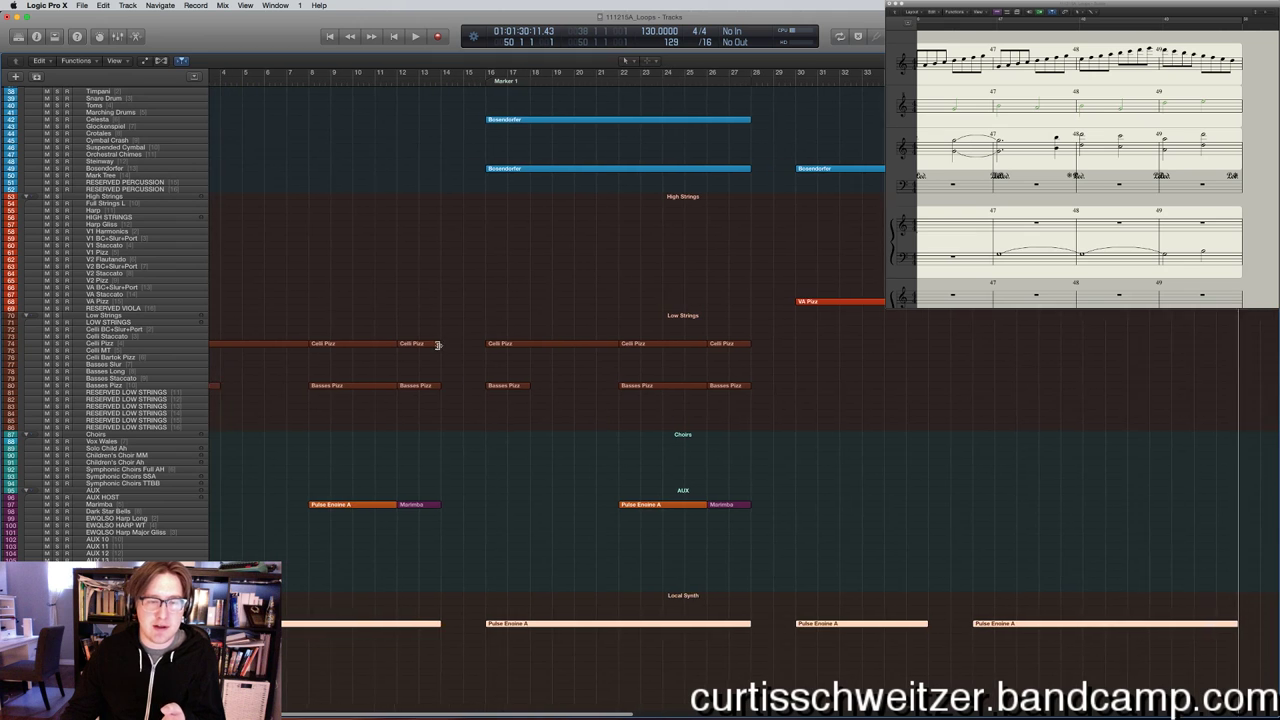
scroll(507, 355, "right", 20)
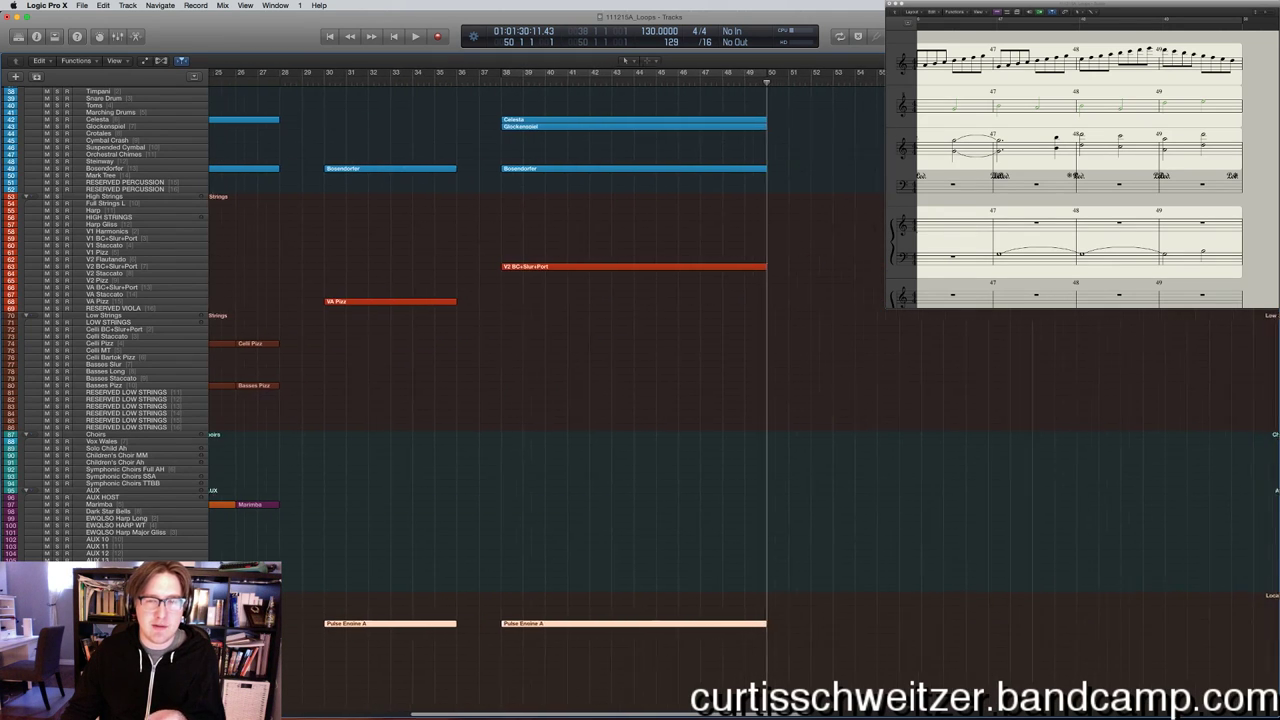
left_click(797, 80)
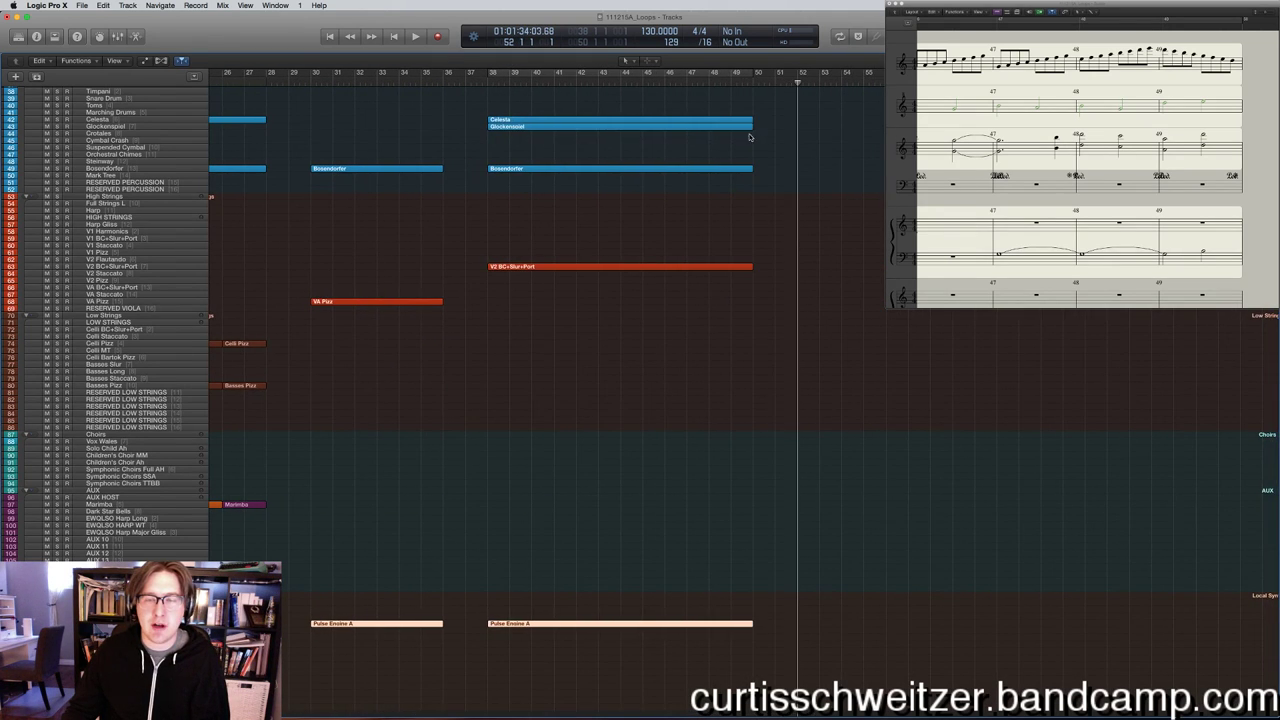
scroll(758, 130, "right", 7)
scroll(766, 123, "up", 4)
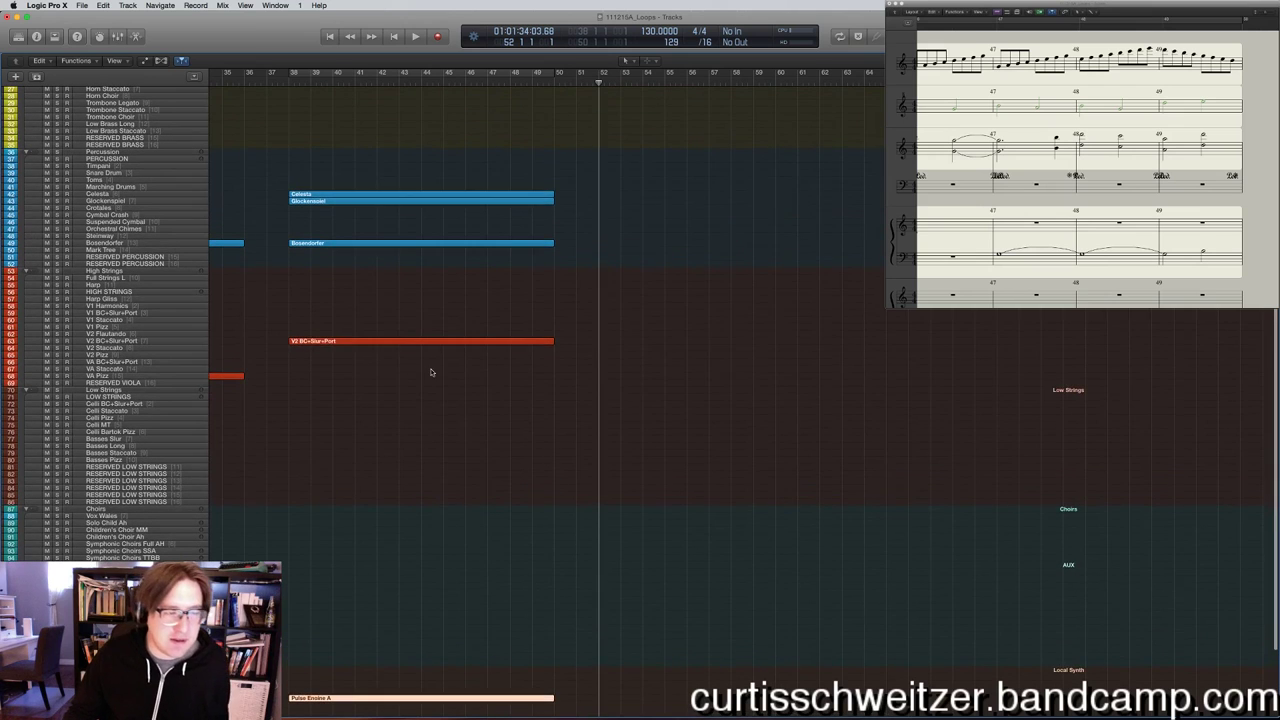
Play the bar 30 sketch from bar 29 and stop playback.
scroll(431, 372, "left", 12)
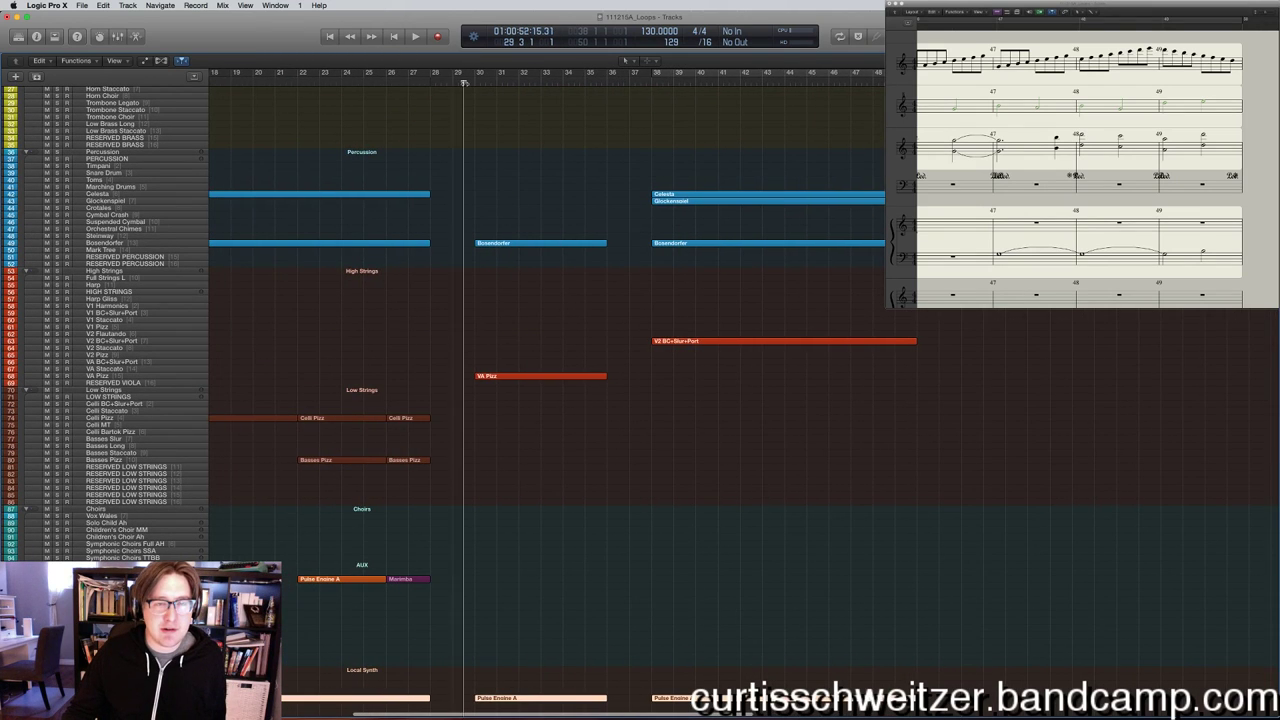
key("space")
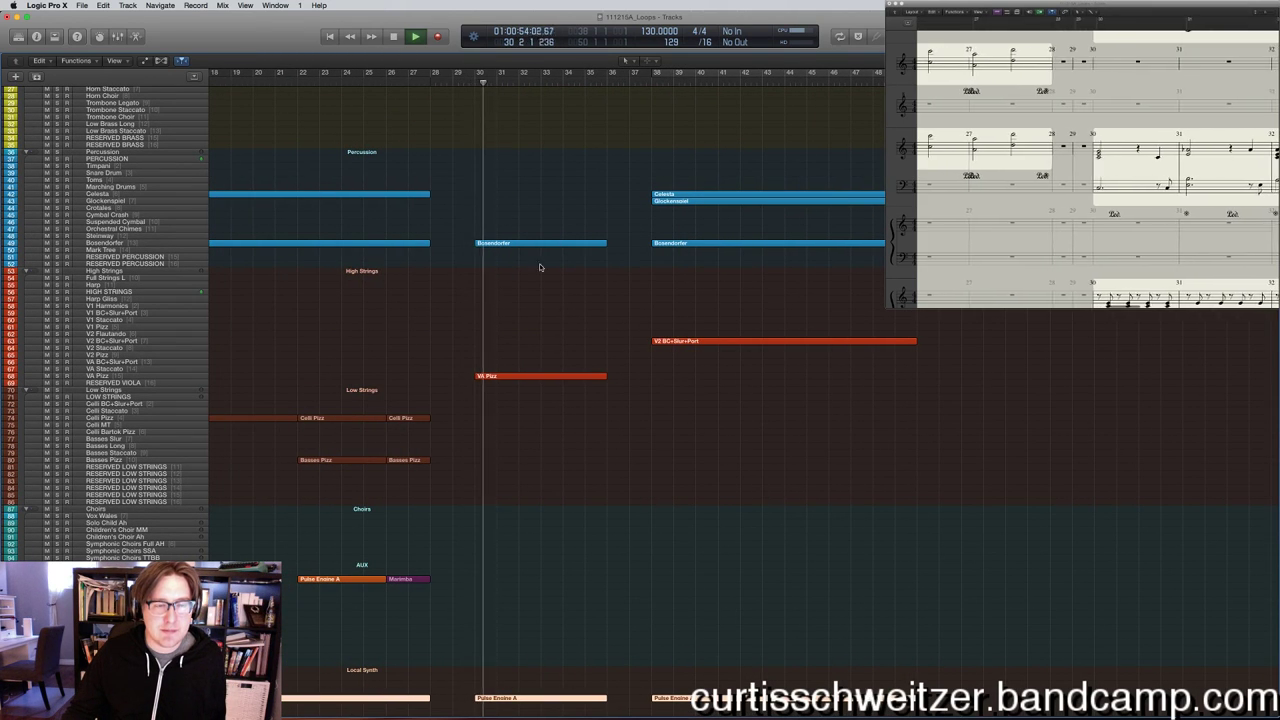
scroll(553, 351, "right", 7)
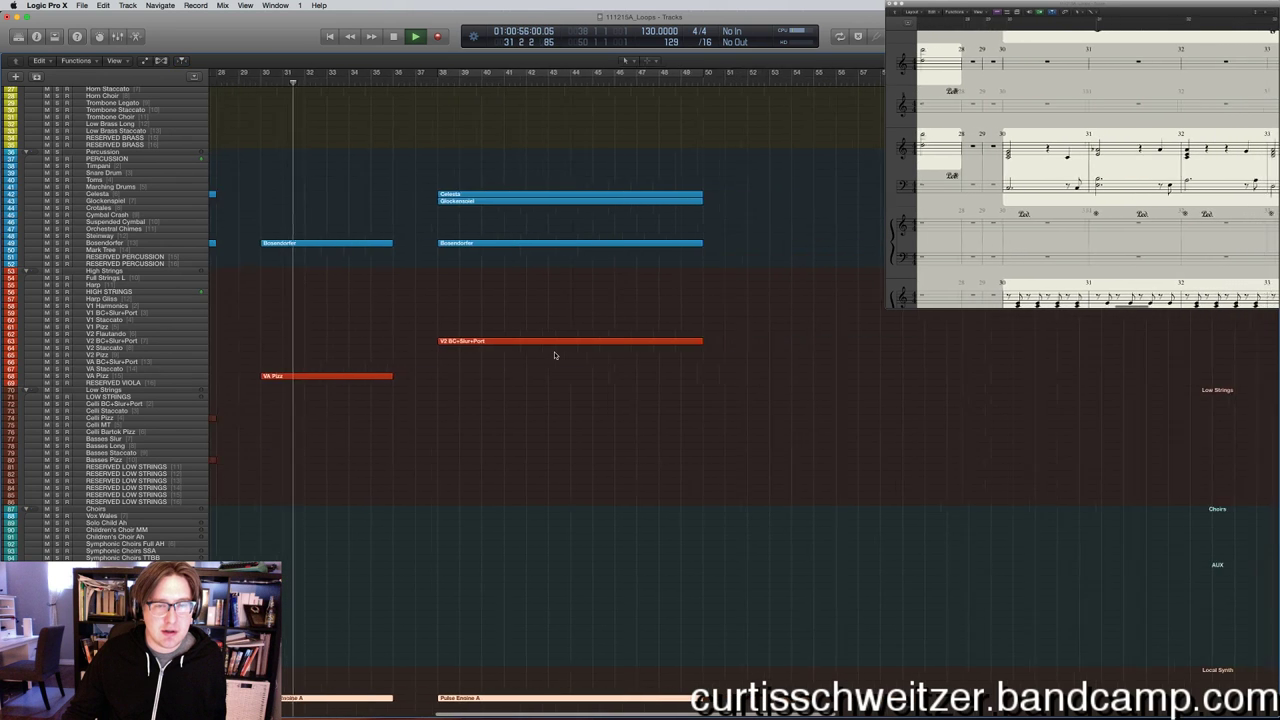
scroll(551, 357, "down", 5)
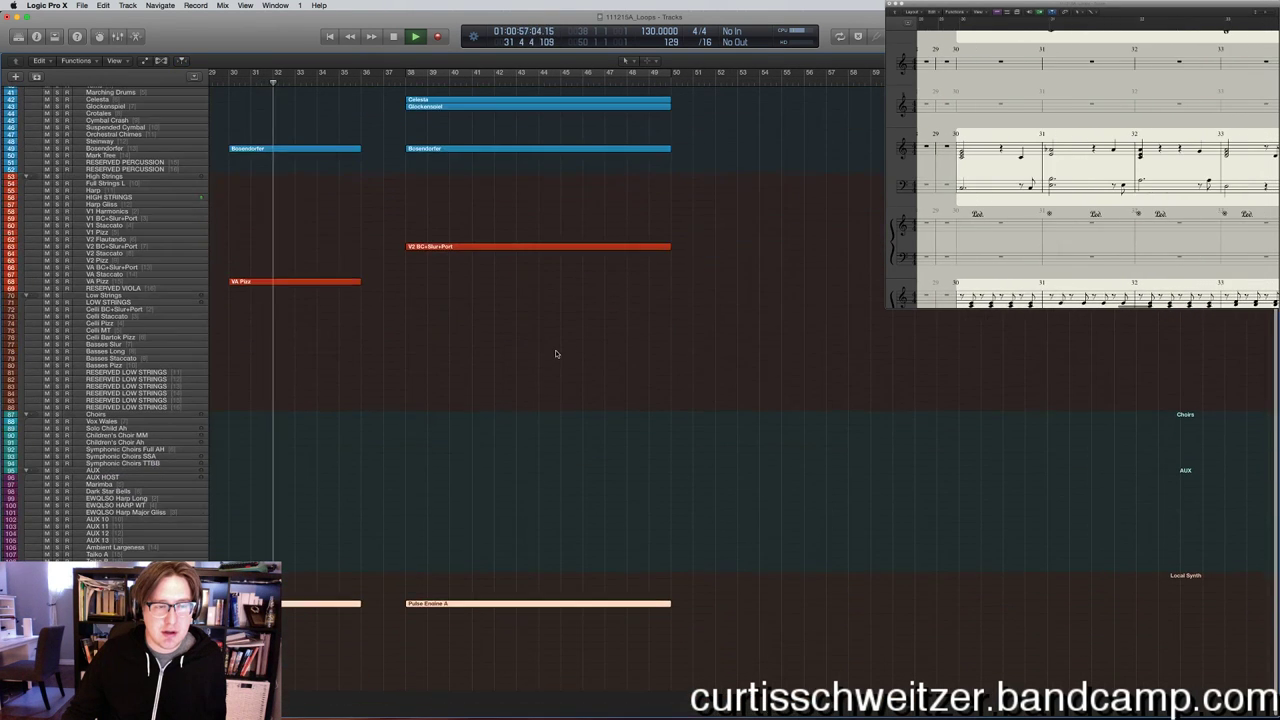
left_click(362, 496)
key("space")
Copy the bar 30 Bosendorfer, VA Pizz and Pulse Engine A regions to bar 52 without their automation data.
left_click_drag(334, 628, 315, 150)
left_click_drag(719, 78, 738, 80)
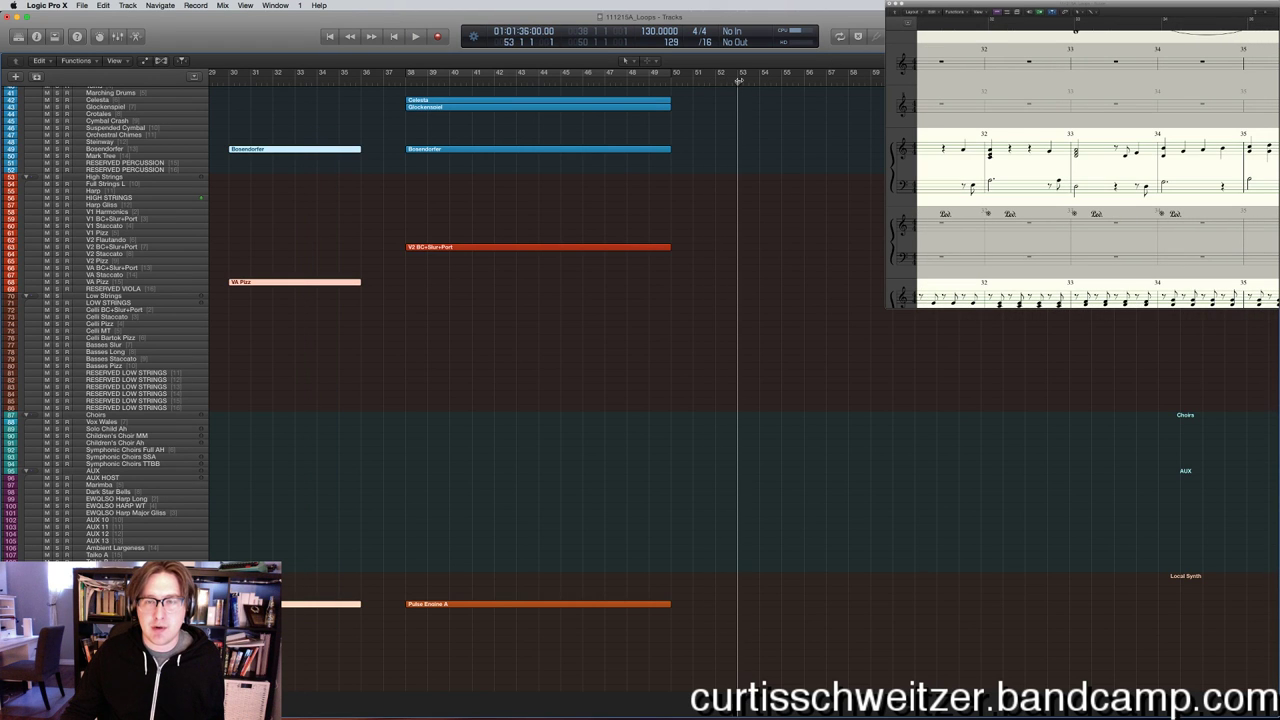
key("super+v")
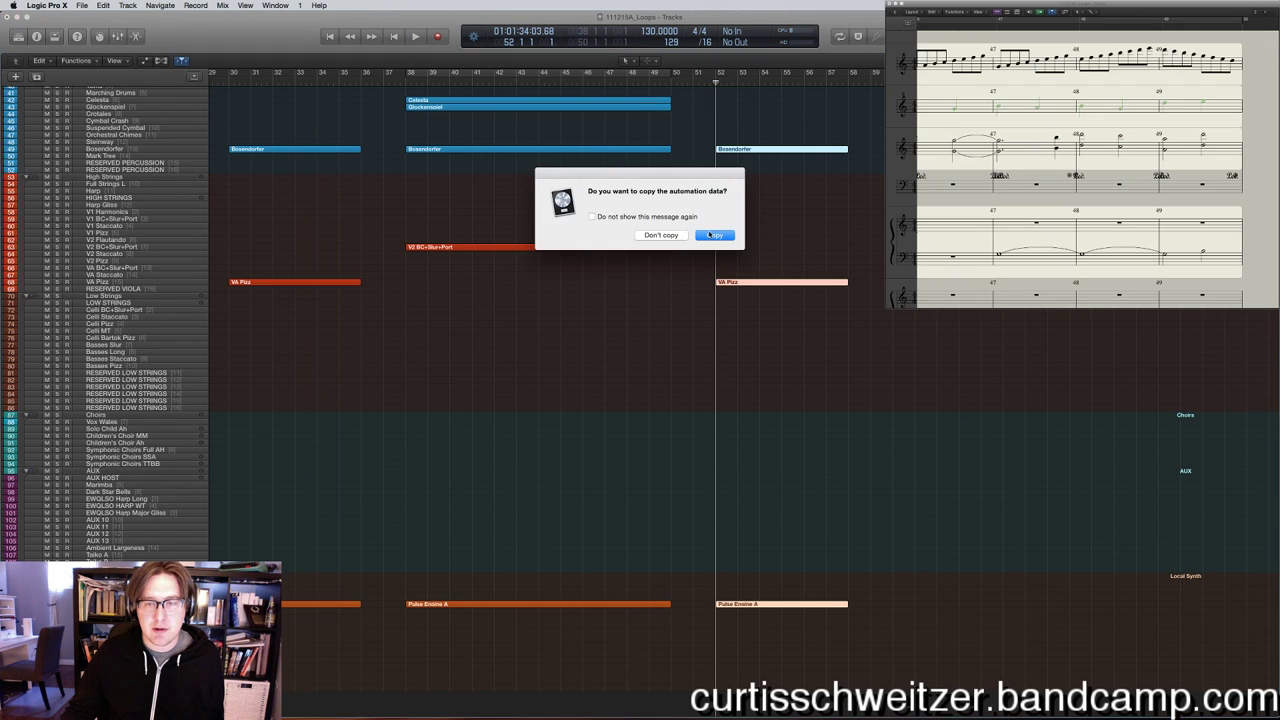
left_click(664, 235)
scroll(783, 229, "up", 5)
left_click(777, 373)
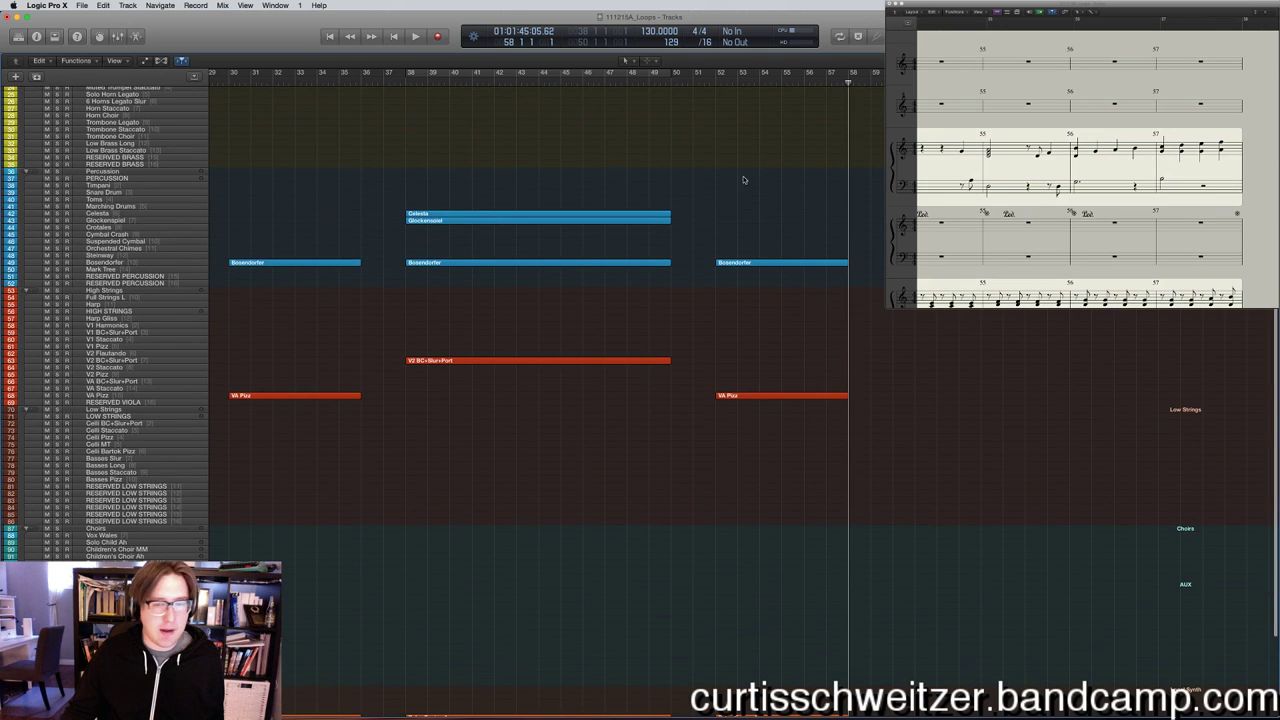
Play the copied regions from just before bar 52 and stop playback.
left_click(703, 82)
key("space")
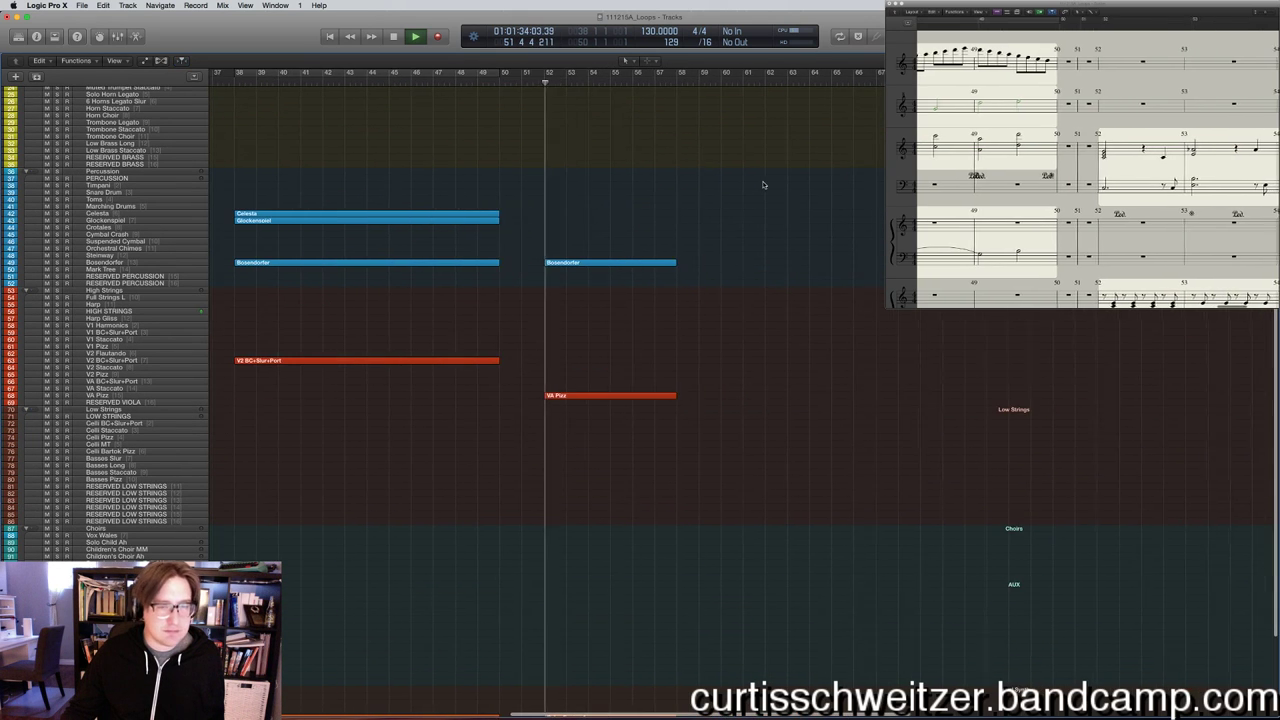
scroll(563, 251, "up", 8)
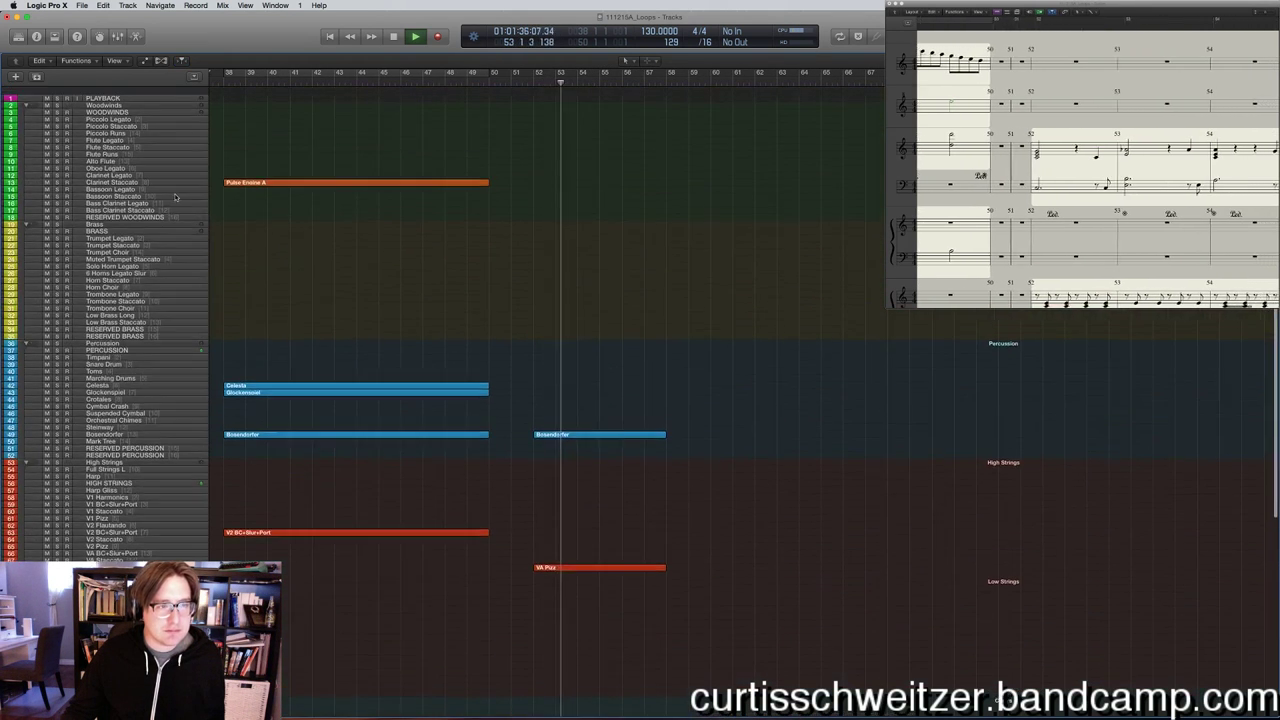
key("space")
Copy the bar 52 VA Pizz region to the Clarinet Staccato track at its original position.
left_click(583, 558)
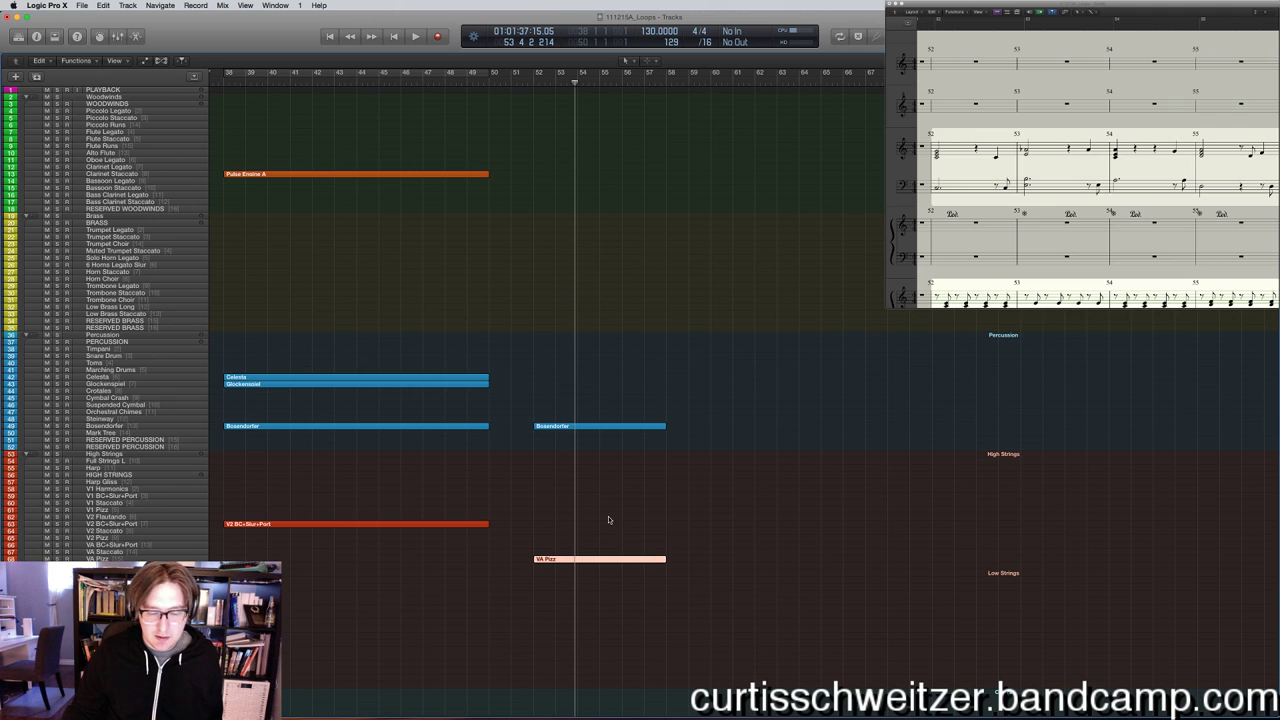
left_click(597, 559)
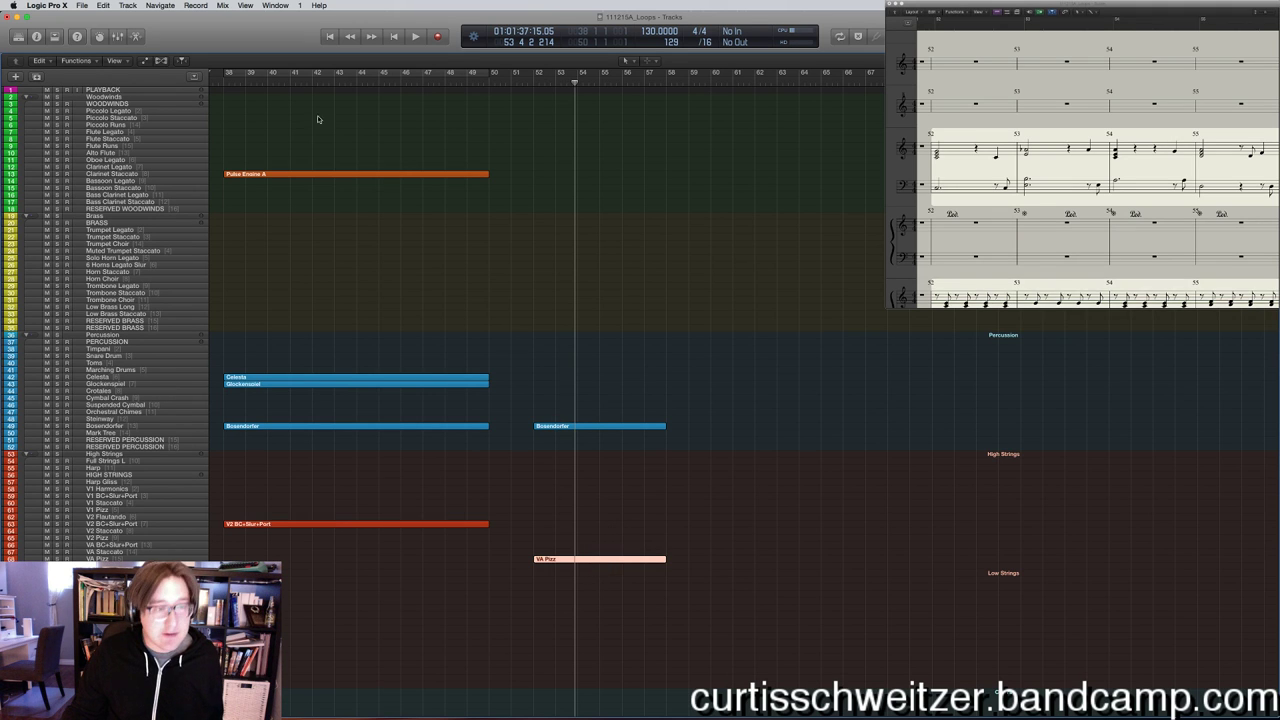
left_click(124, 174)
left_click(106, 5)
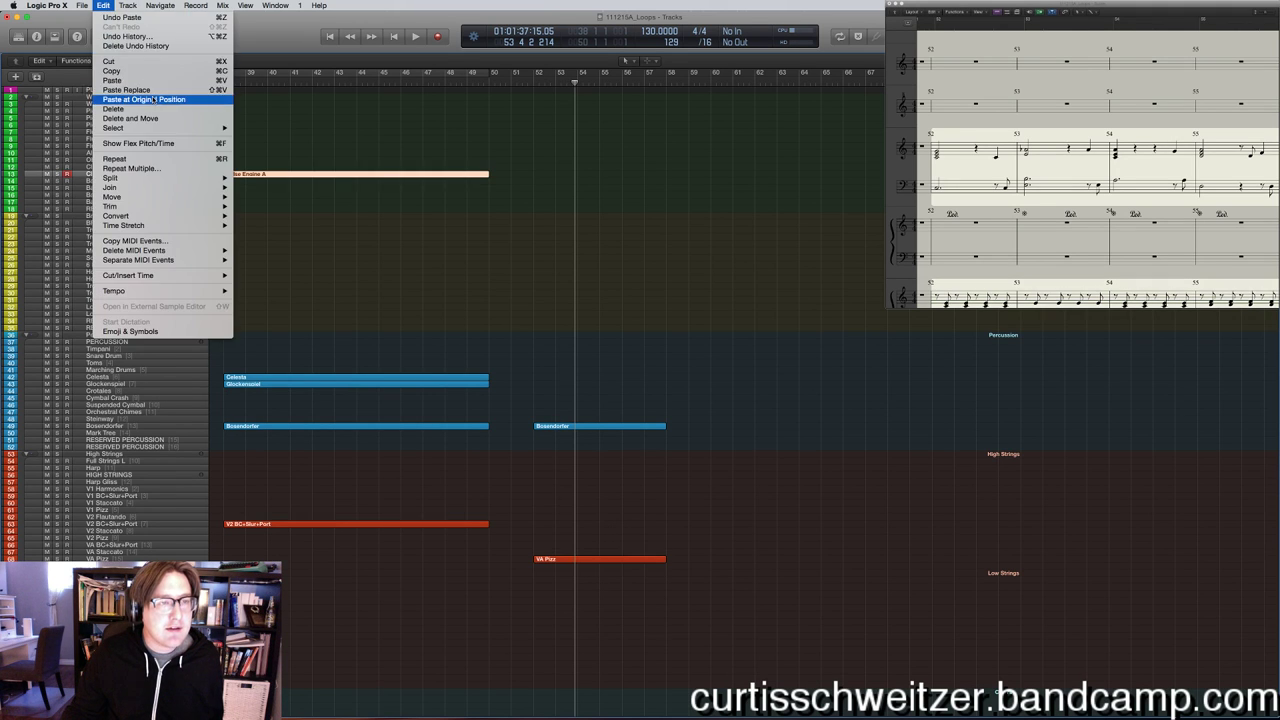
left_click(136, 100)
Play the bar 52 section to hear the Clarinet Staccato doubling, checking its tracks, and stop playback.
left_click(532, 82)
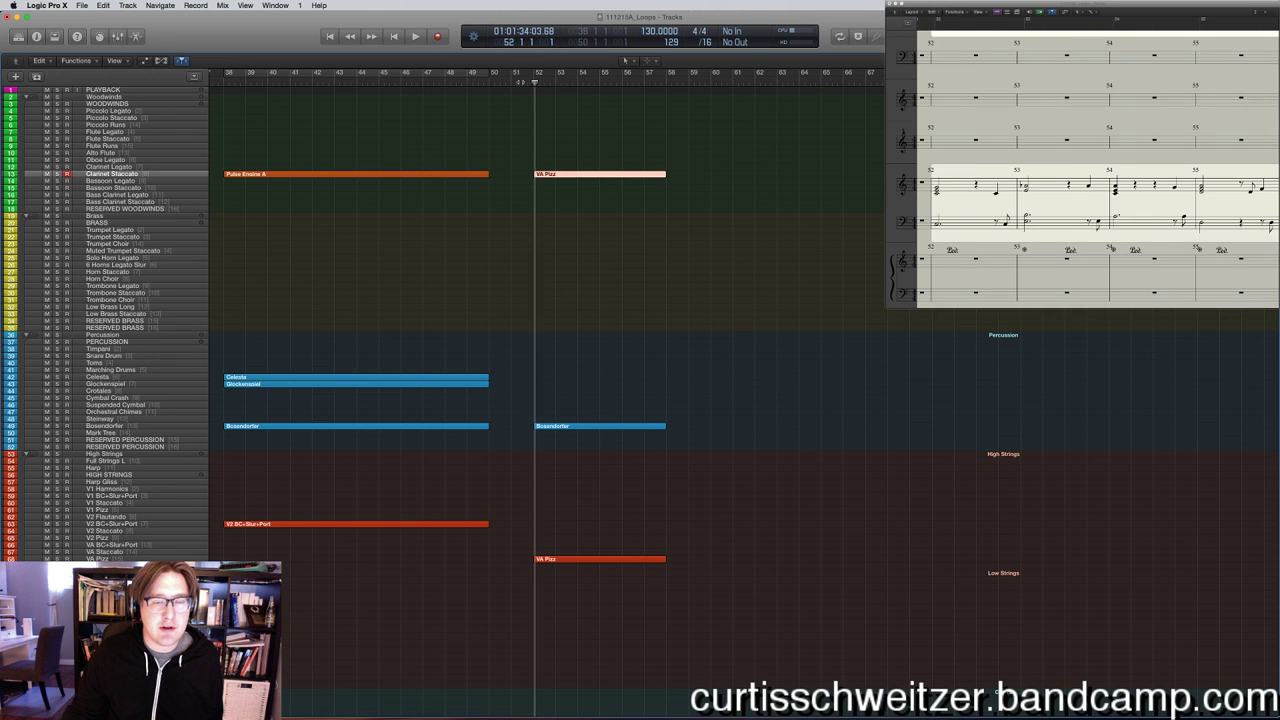
key("space")
left_click(719, 453)
scroll(719, 453, "down", 3)
scroll(718, 453, "down", 3)
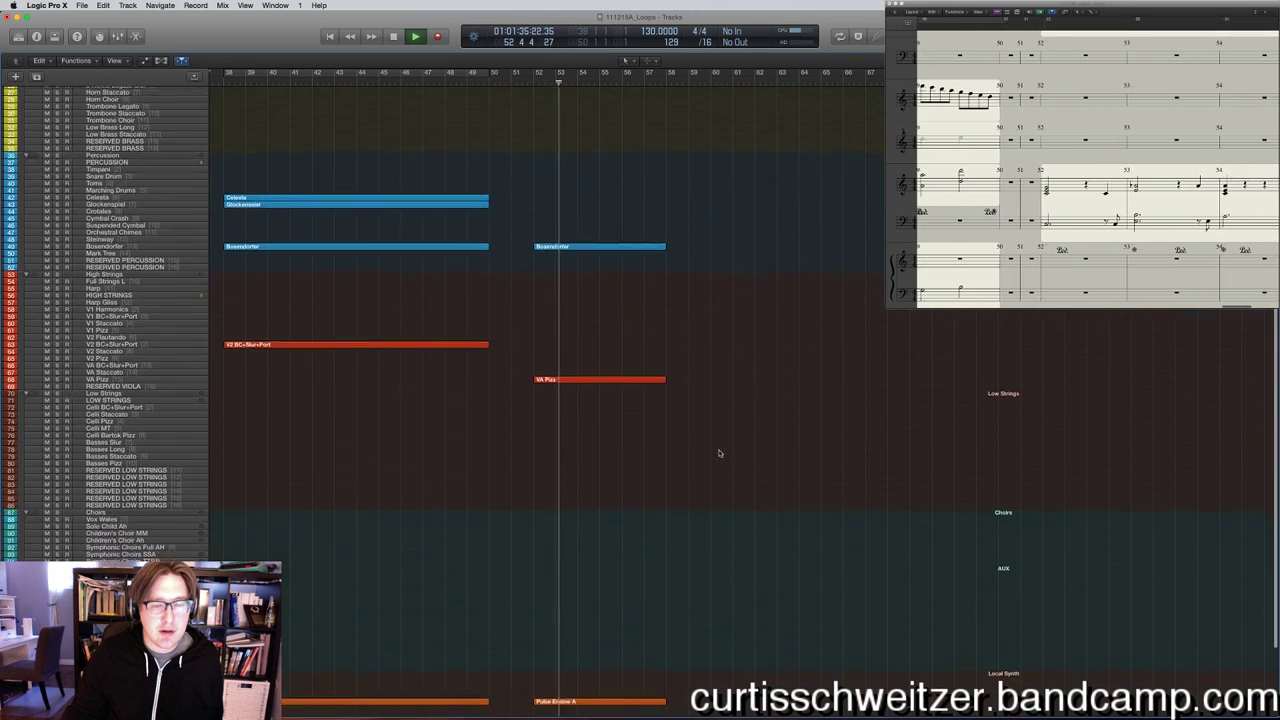
scroll(718, 453, "up", 3)
scroll(718, 453, "up", 3)
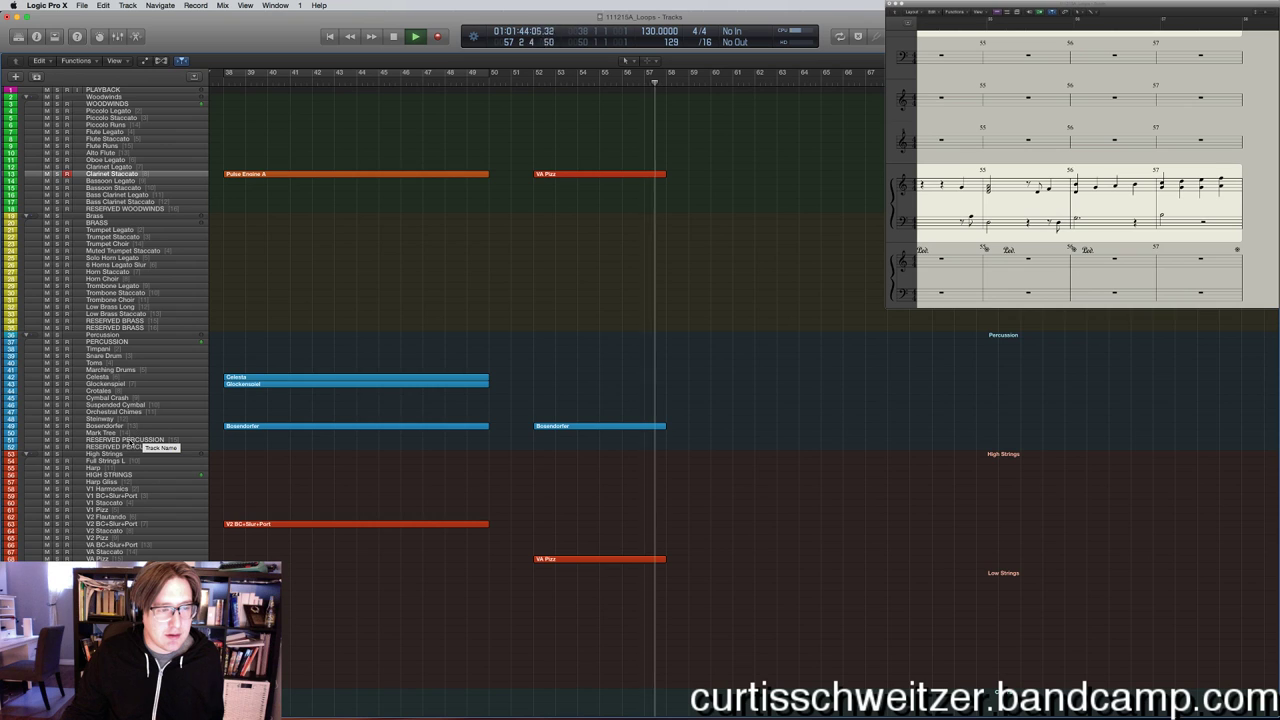
key("space")
Pick the Glockenspiel track for a new part and start playback from bar 51 to try it out.
left_click(120, 372)
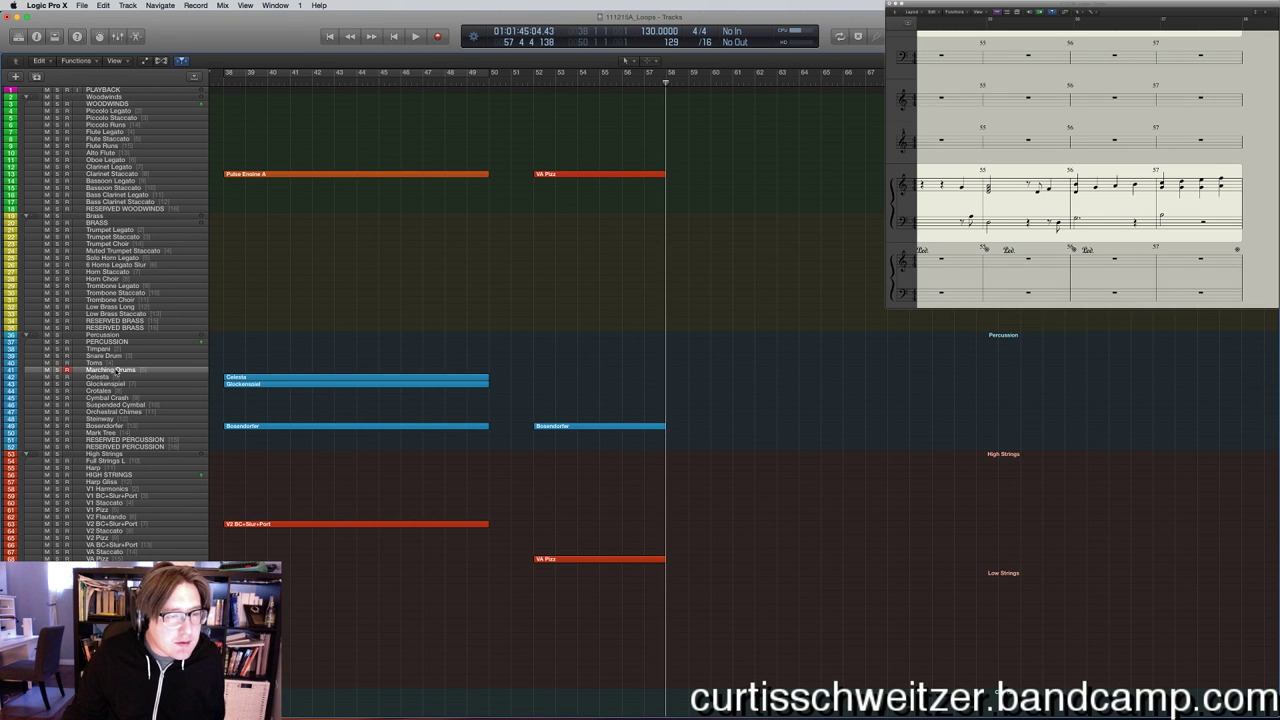
left_click(101, 469)
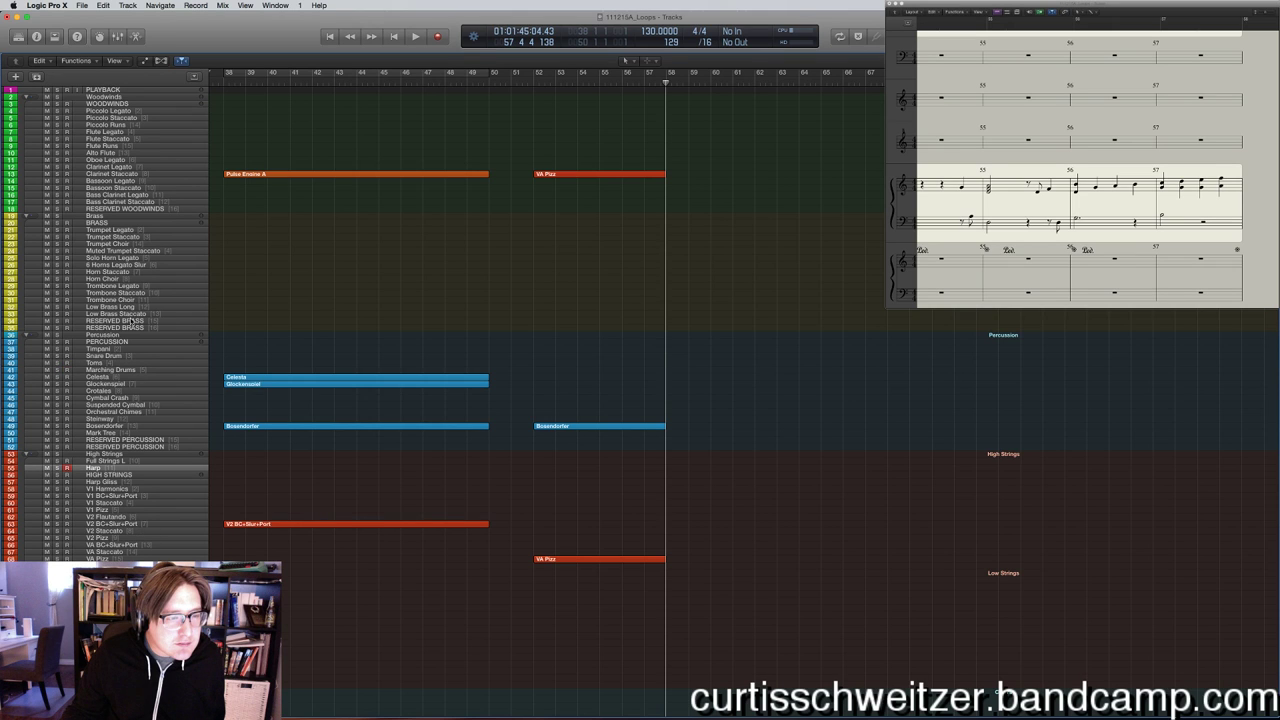
left_click(115, 383)
left_click(513, 80)
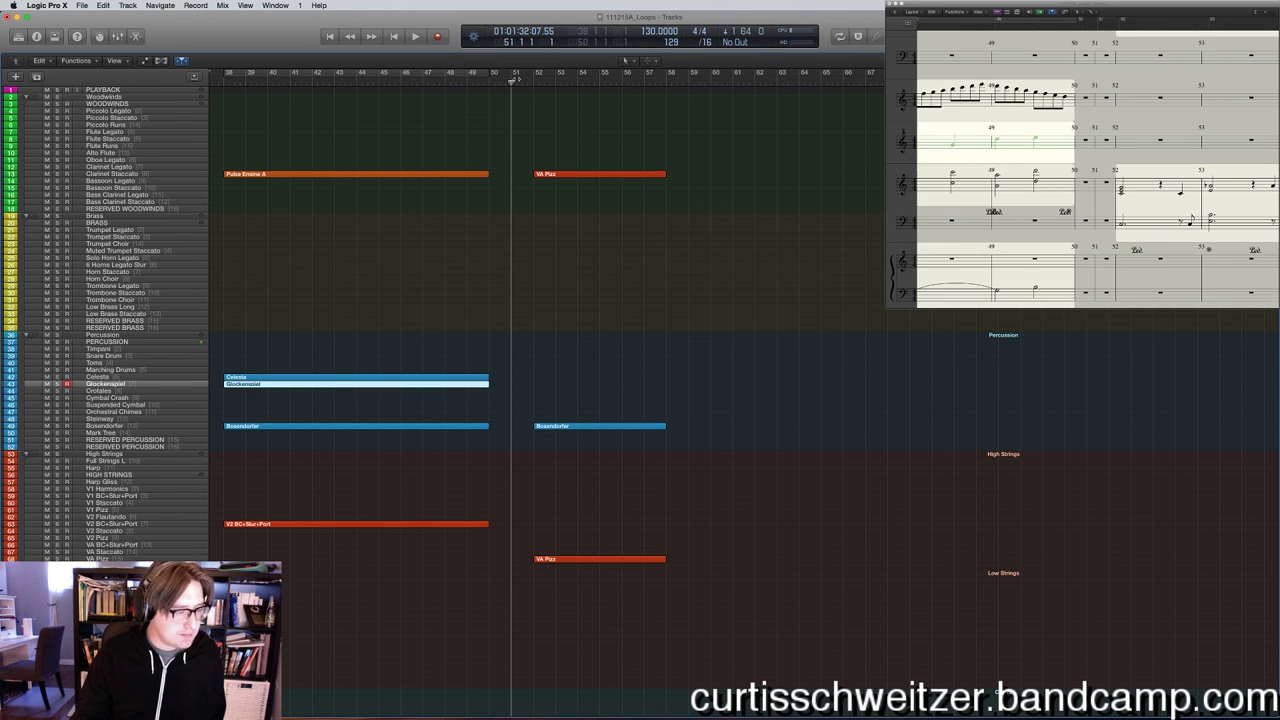
key("space")
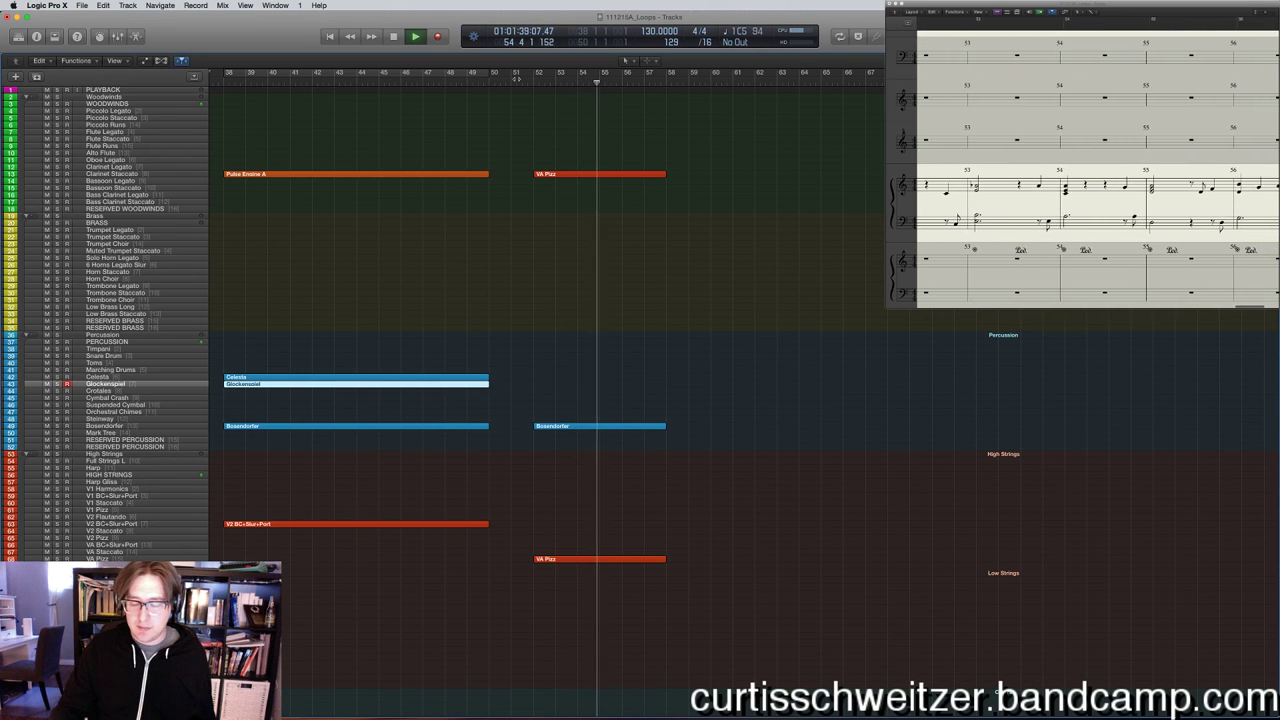
Stop playback and record a Glockenspiel part from bar 52 through bar 57.
key("space")
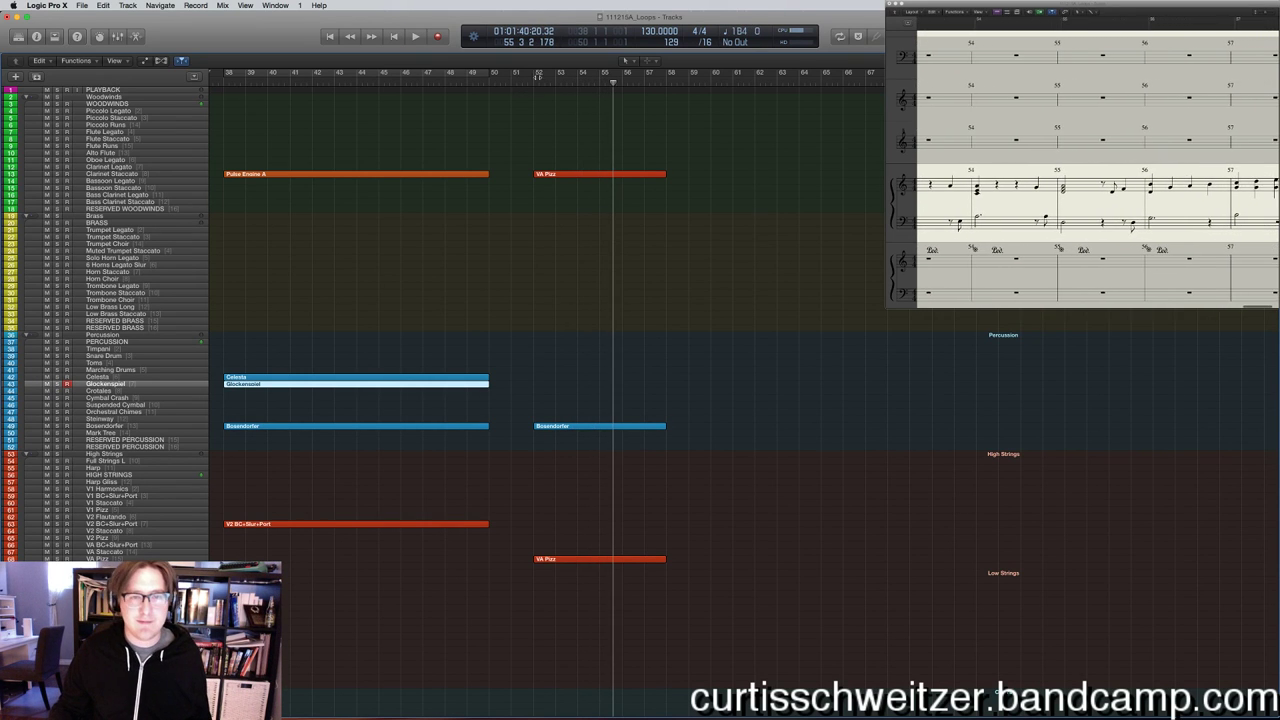
left_click(536, 82)
key("r")
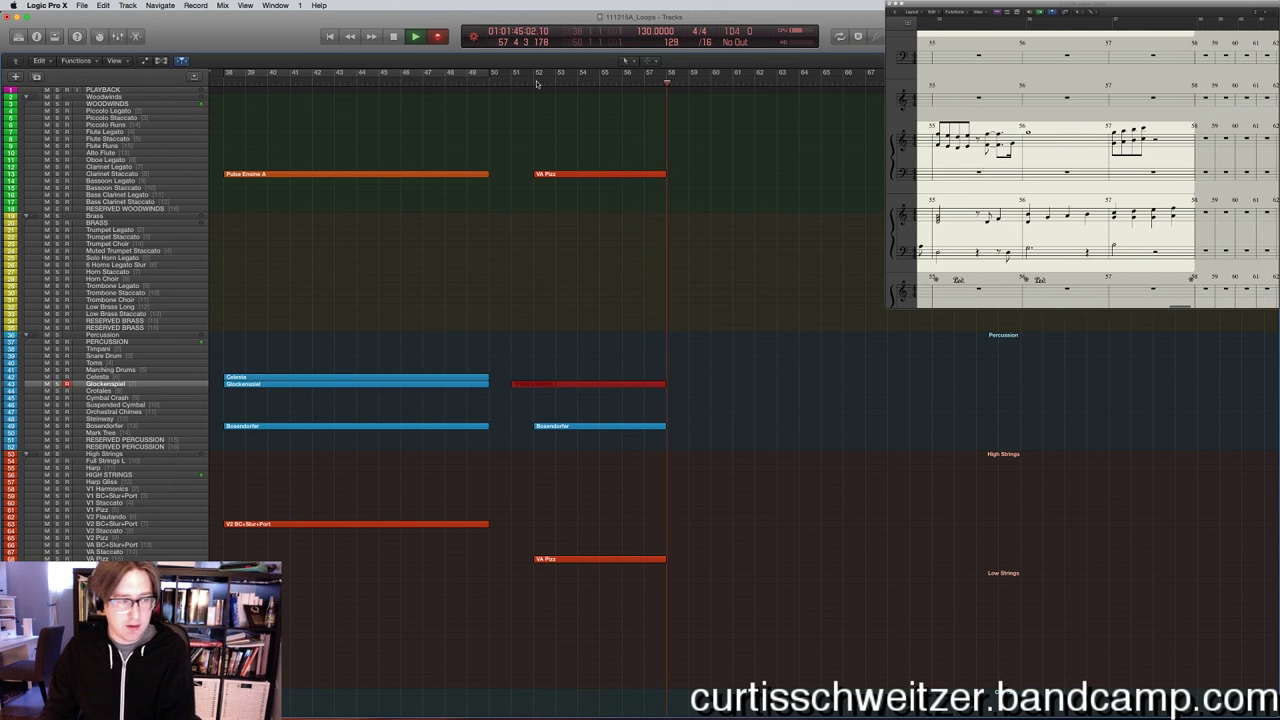
key("space")
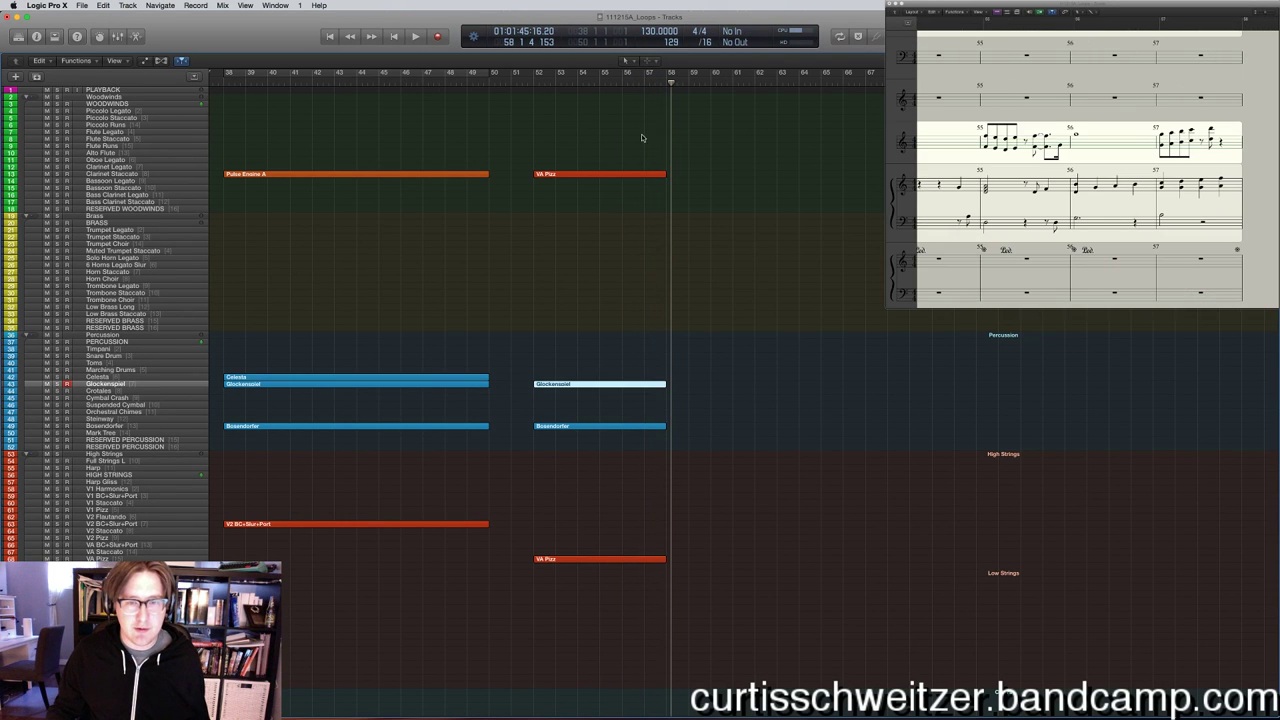
Split the new Glockenspiel region at bar 57 and delete the last one-bar piece.
left_click_drag(617, 77, 643, 82)
double_click(610, 386)
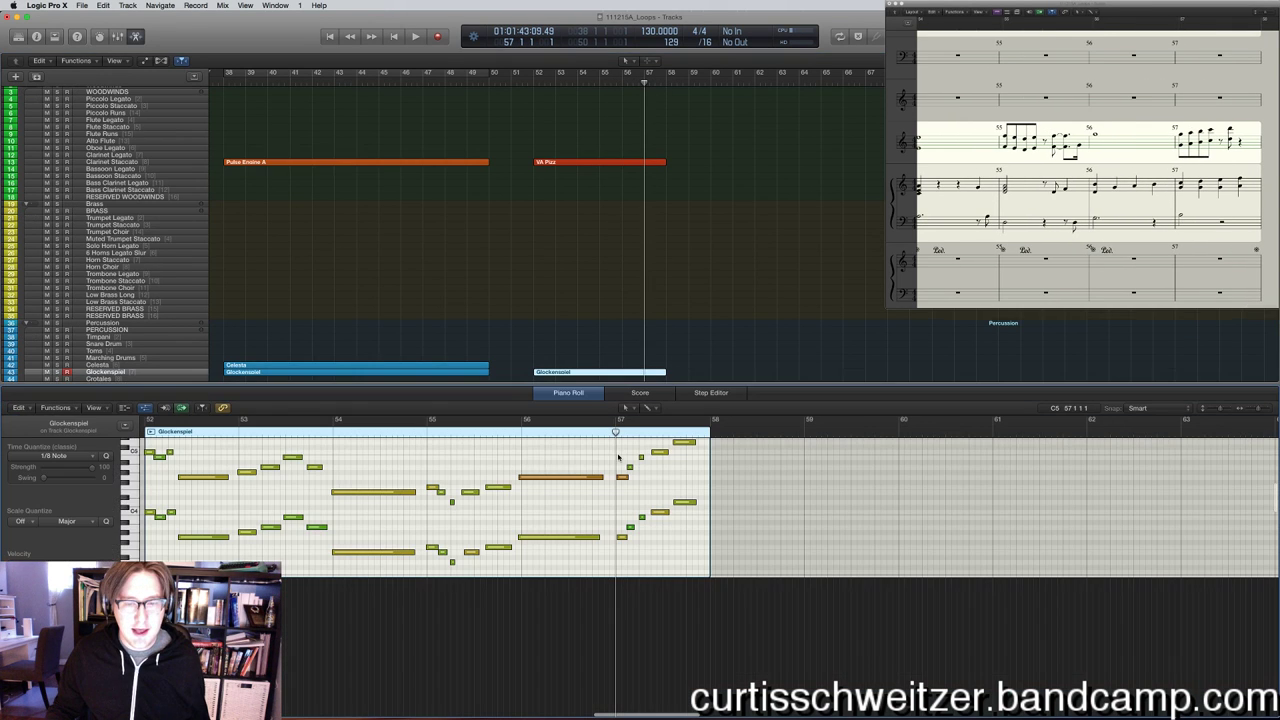
left_click(651, 361)
double_click(650, 372)
right_click(651, 371)
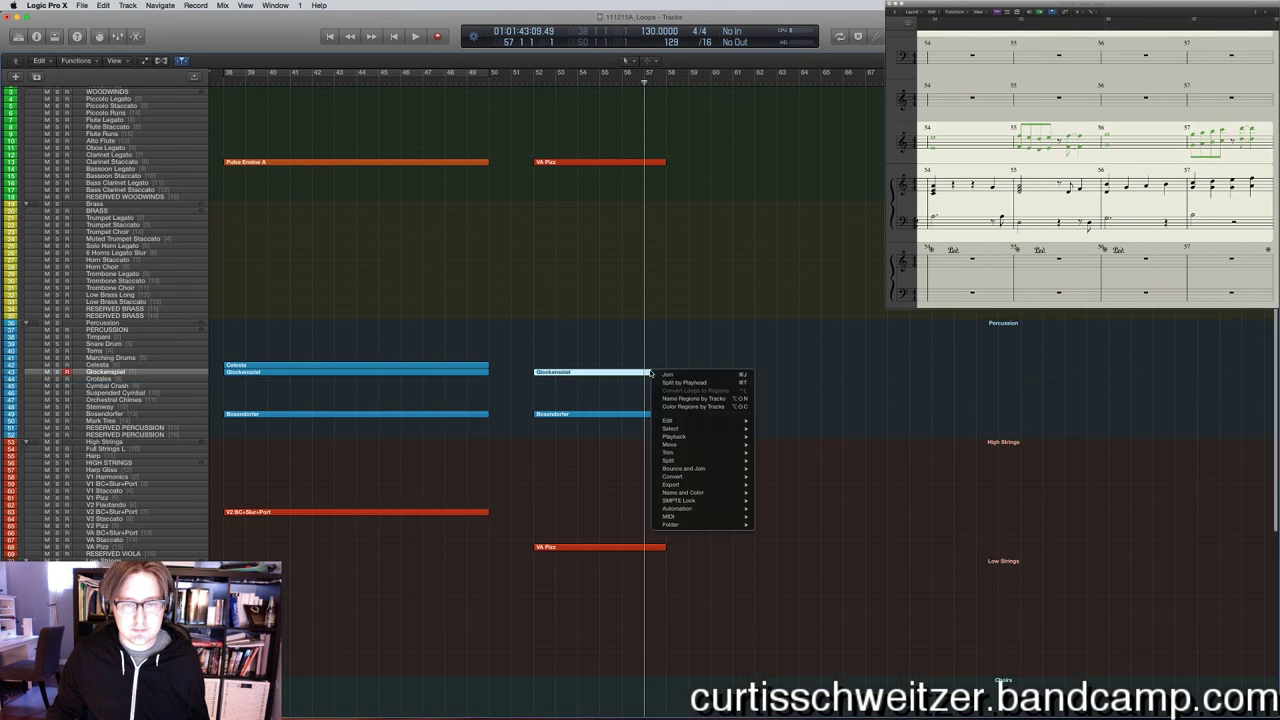
left_click(659, 383)
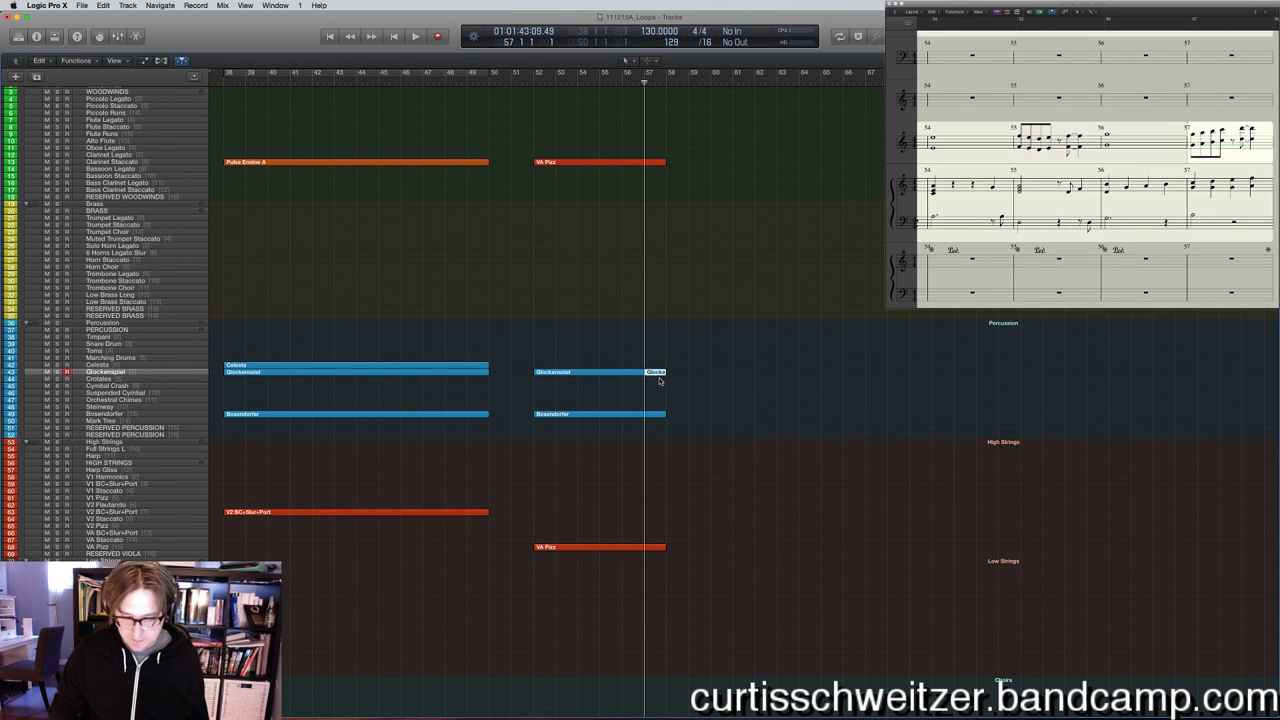
key("Delete")
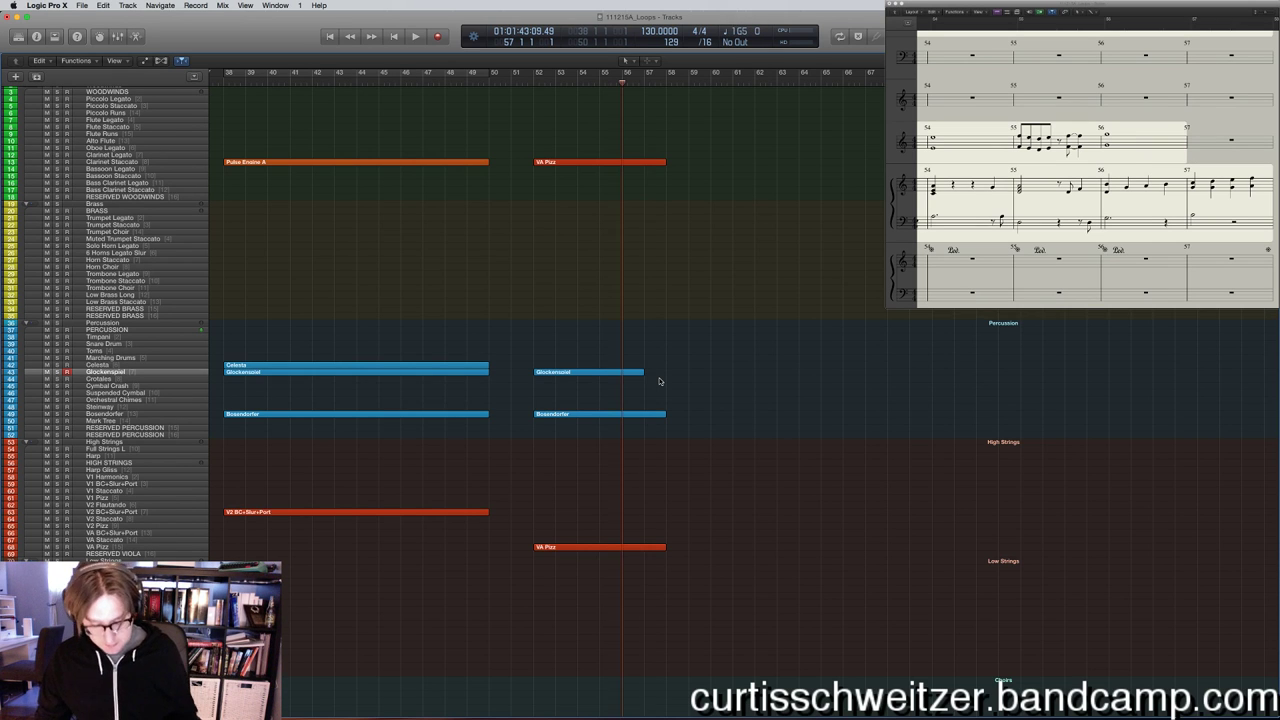
Record a replacement Glockenspiel ending in bar 57 and join it to the preceding region.
key("r")
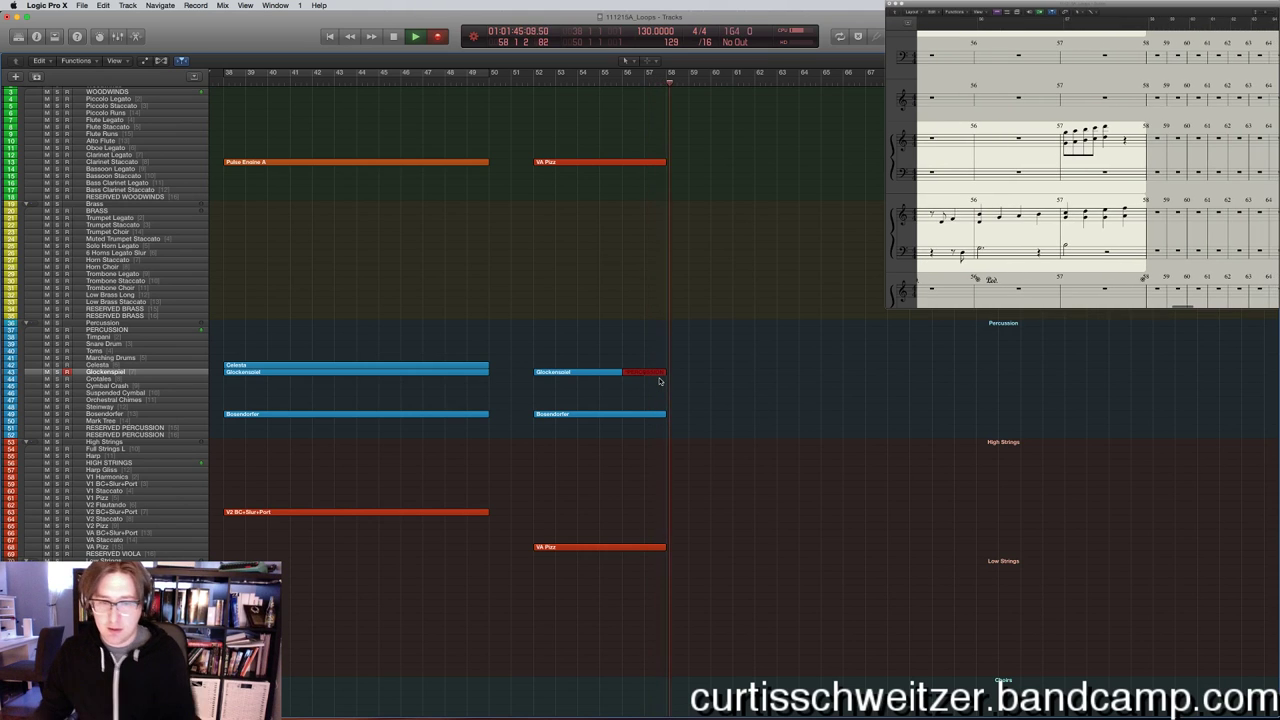
key("space")
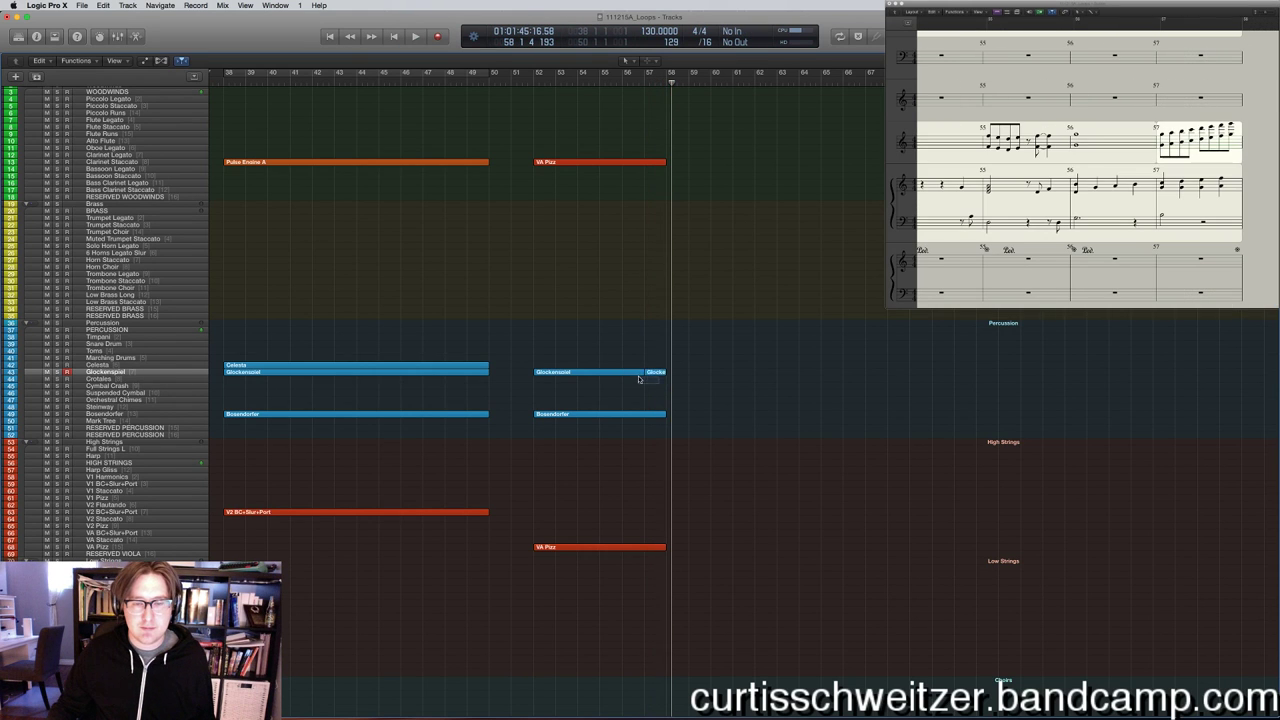
right_click(637, 377)
left_click(620, 318)
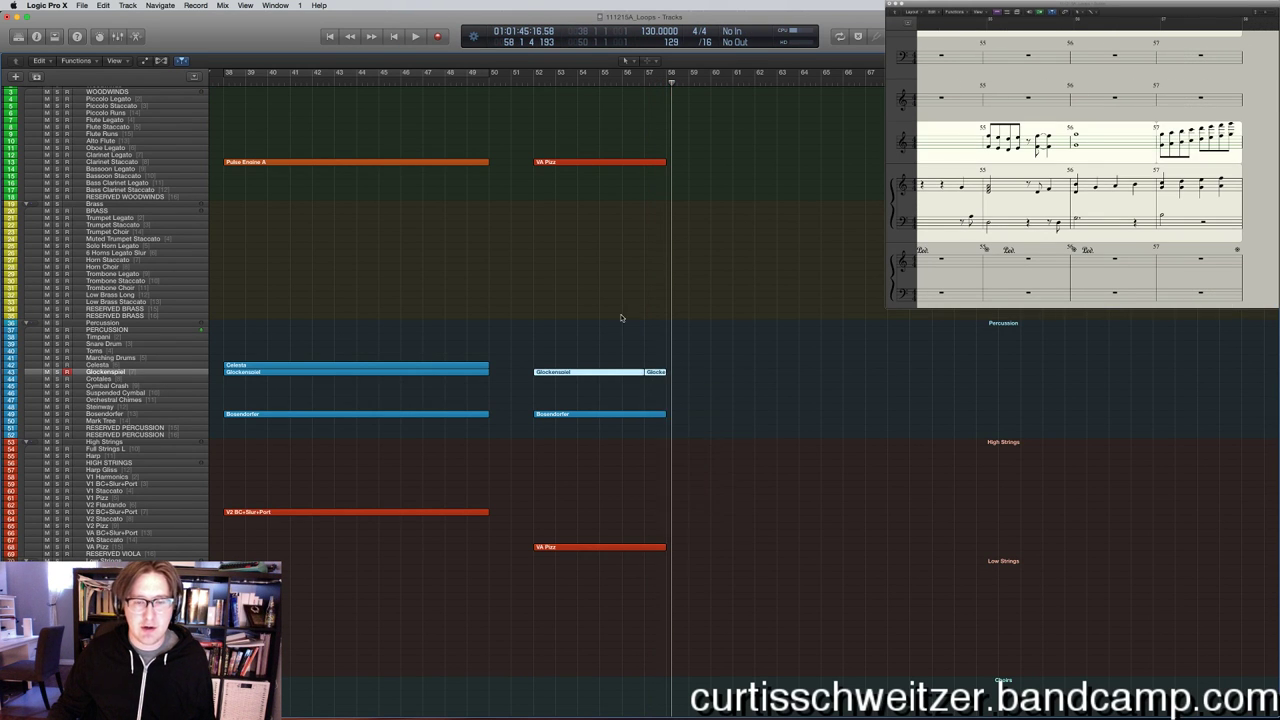
Play the section from bar 52 to hear the finished Glockenspiel part with the other tracks, and stop playback.
scroll(616, 316, "down", 10)
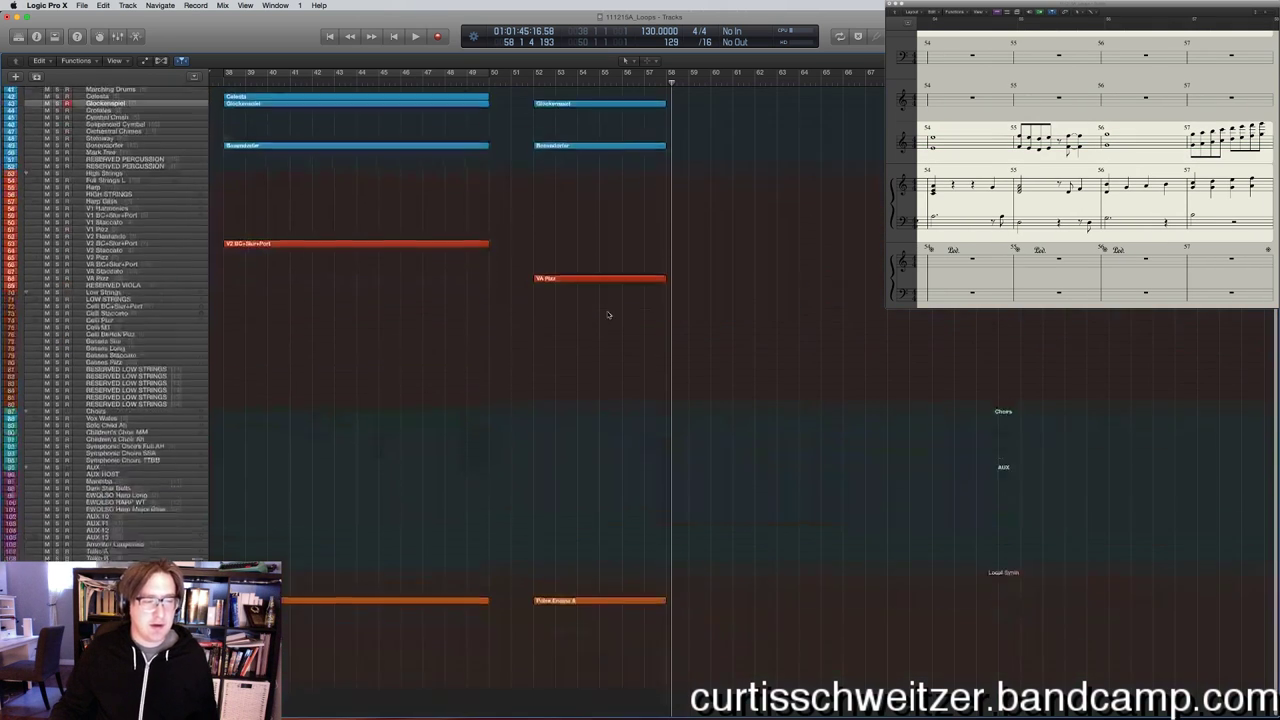
scroll(612, 315, "left", 6)
scroll(612, 315, "up", 4)
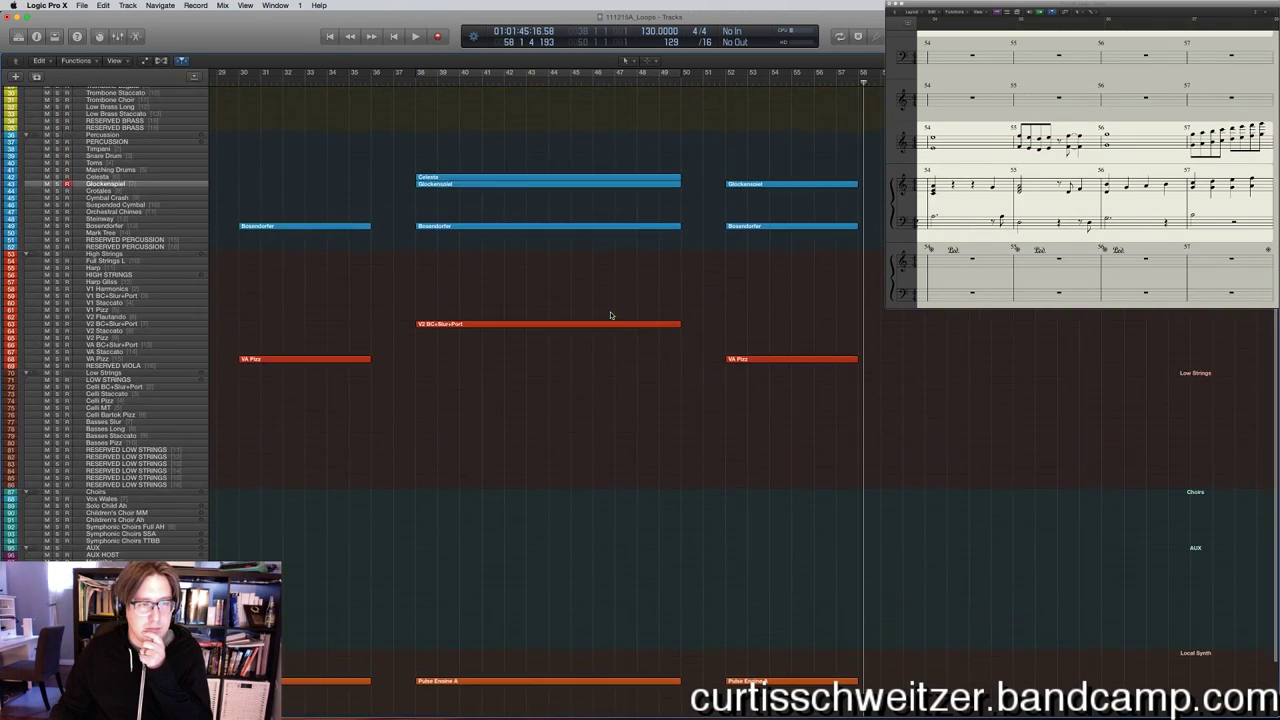
scroll(610, 315, "right", 7)
scroll(610, 315, "up", 8)
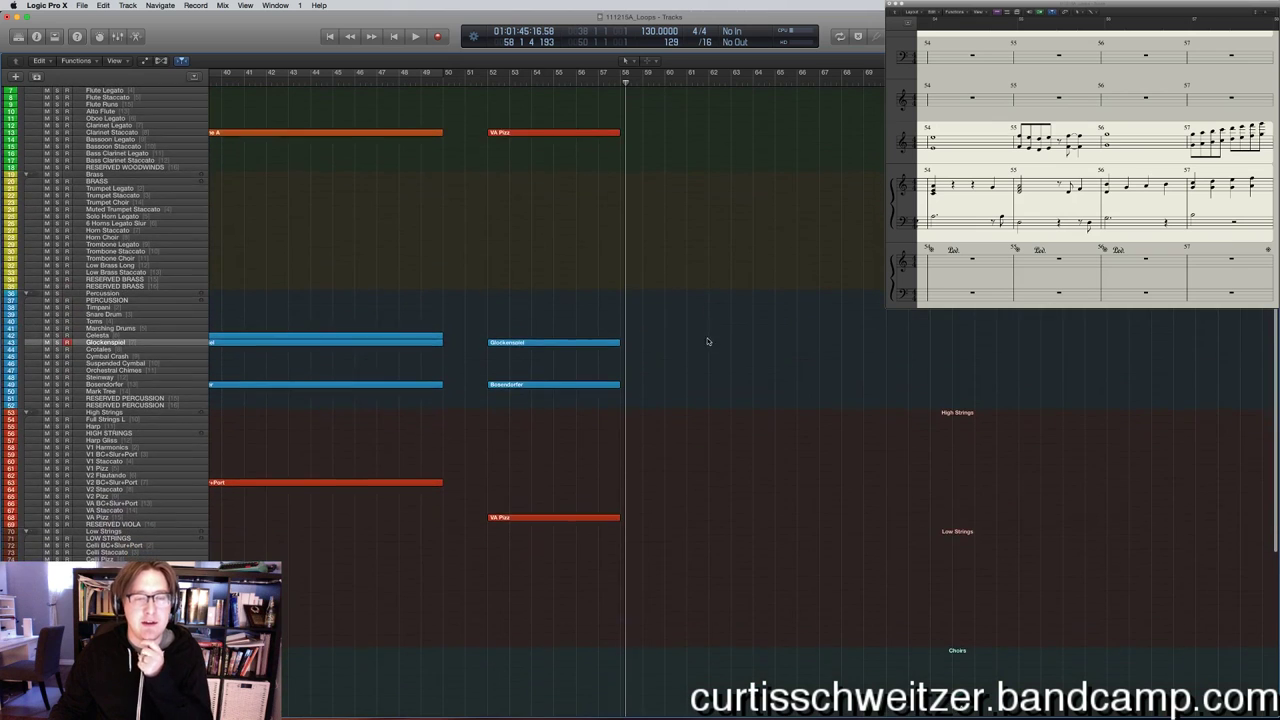
left_click(487, 74)
key("space")
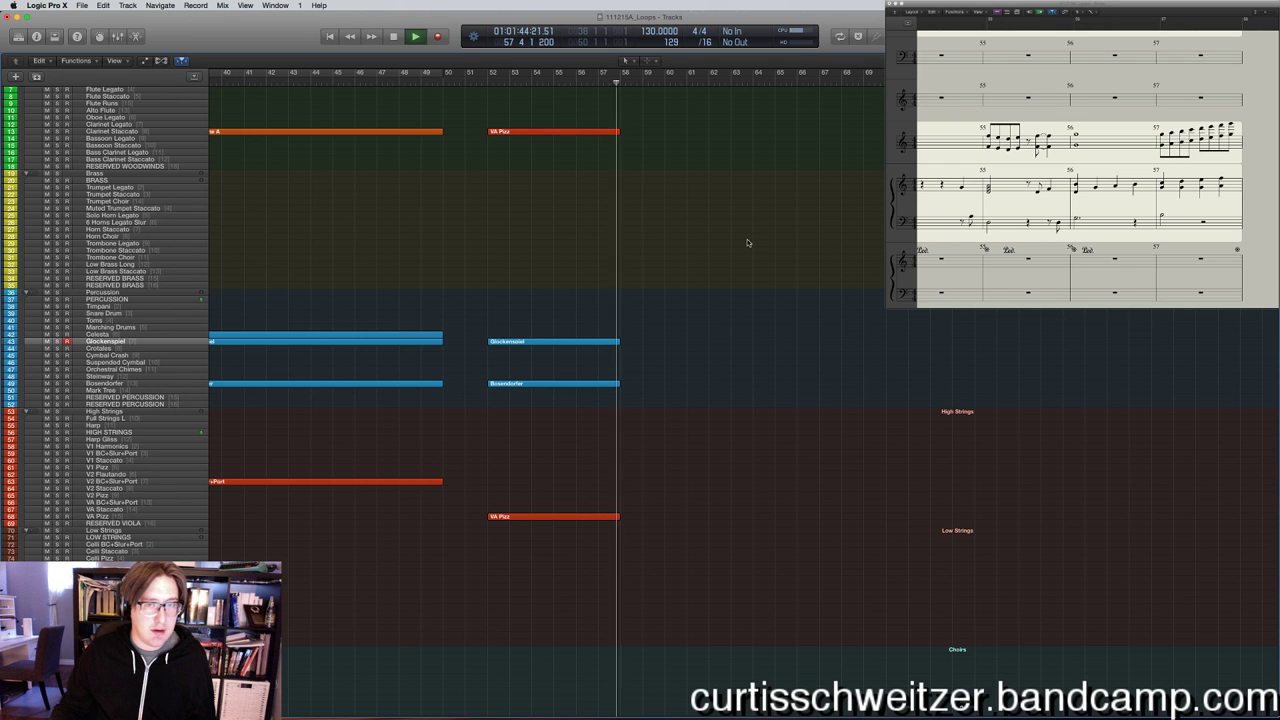
key("space")
Record a new pattern on the Pulse Engine A track at bar 60 and trim its region to five bars.
left_click(683, 84)
scroll(672, 215, "down", 10)
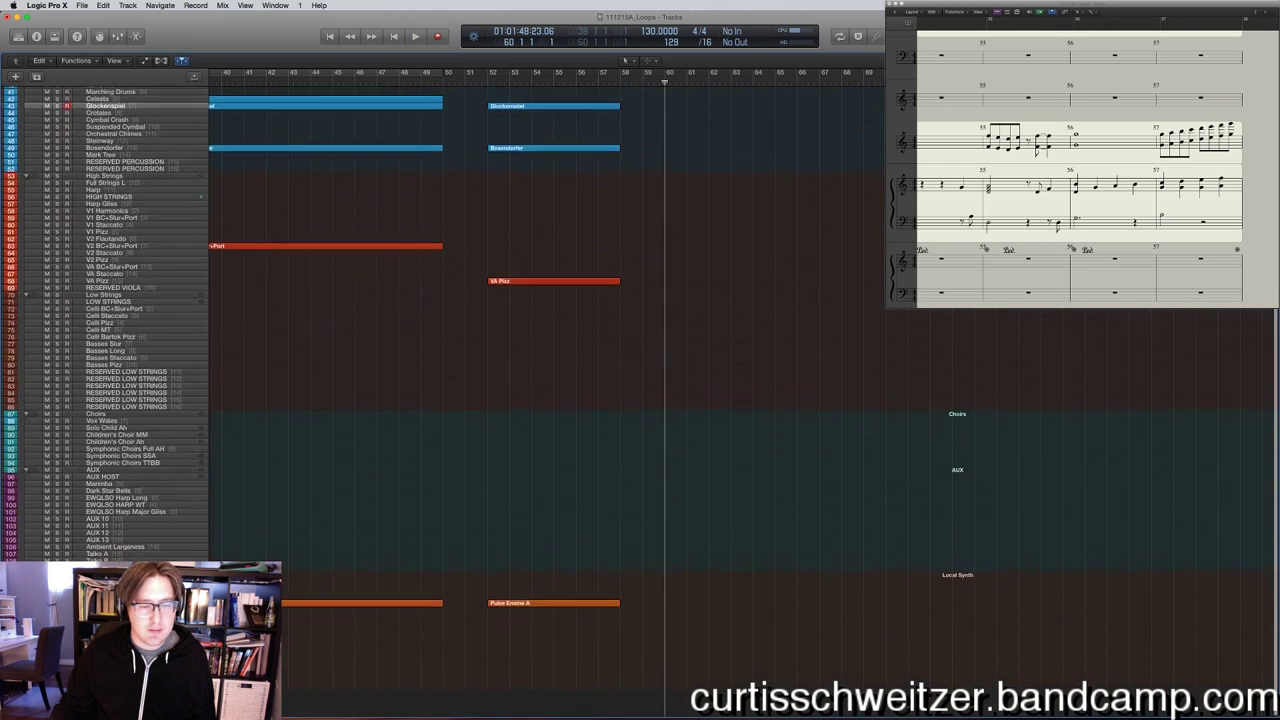
left_click(130, 604)
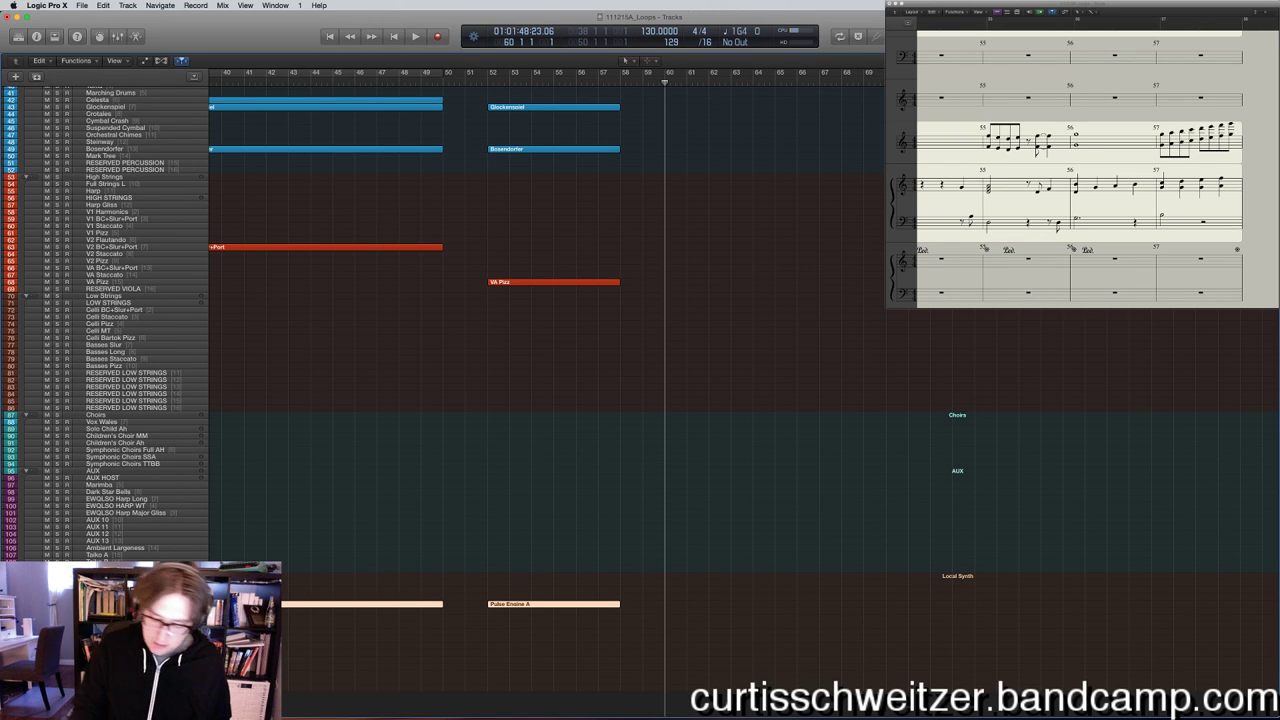
key("r")
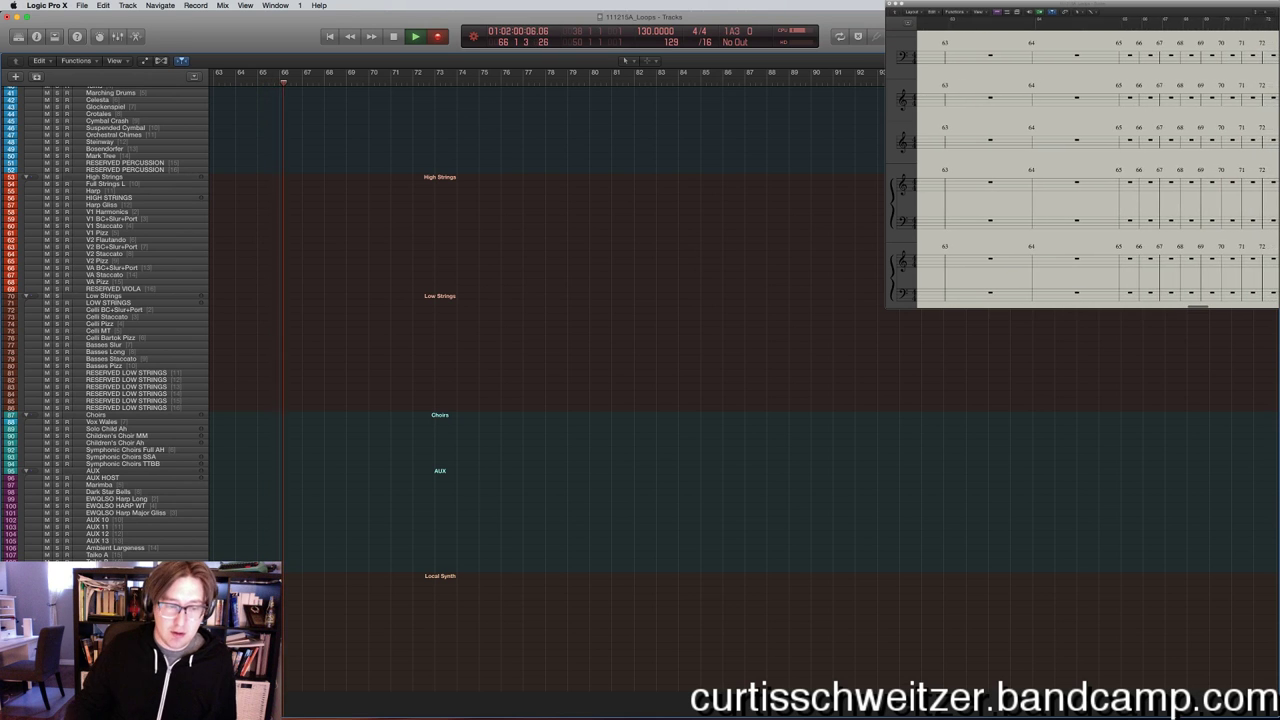
key("space")
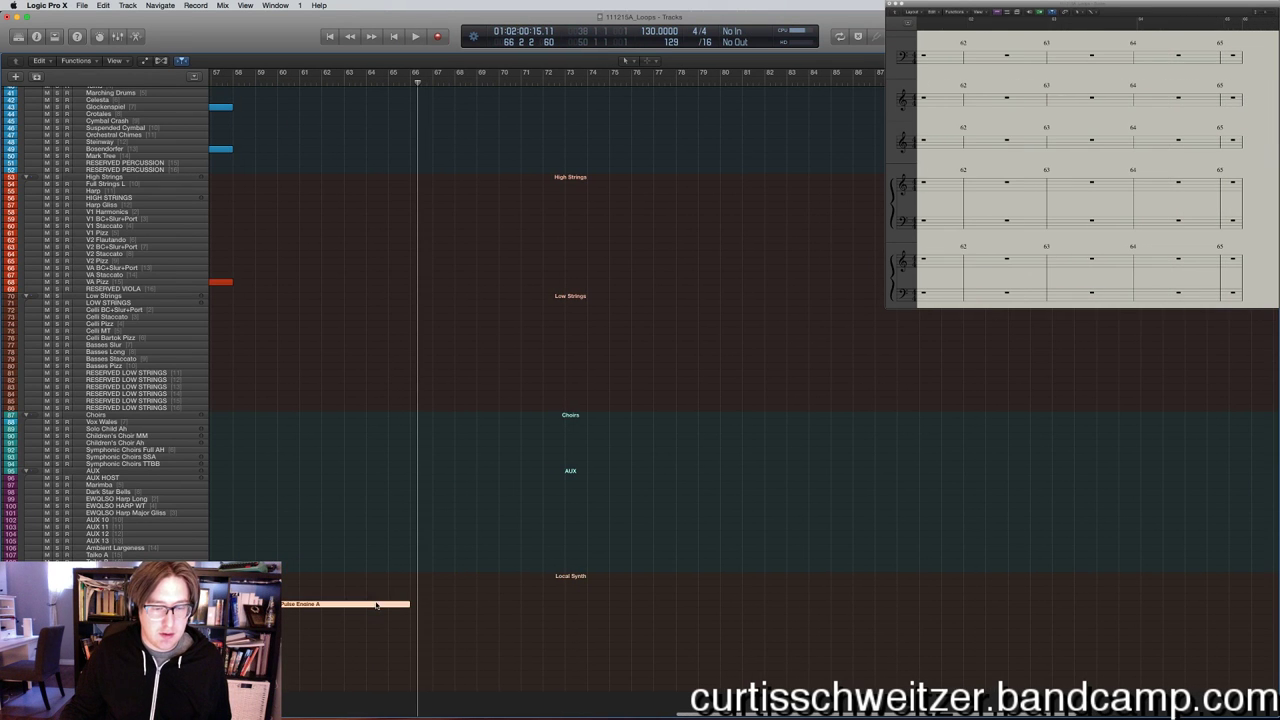
double_click(376, 606)
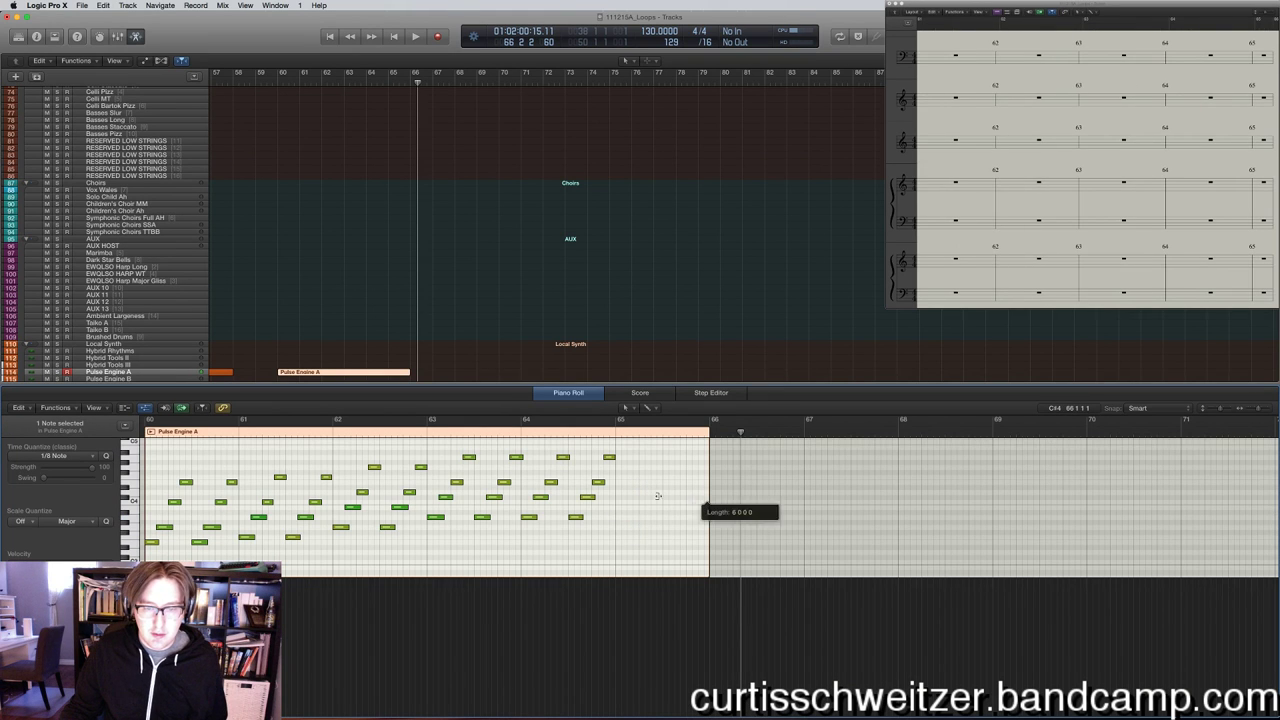
left_click_drag(658, 496, 613, 497)
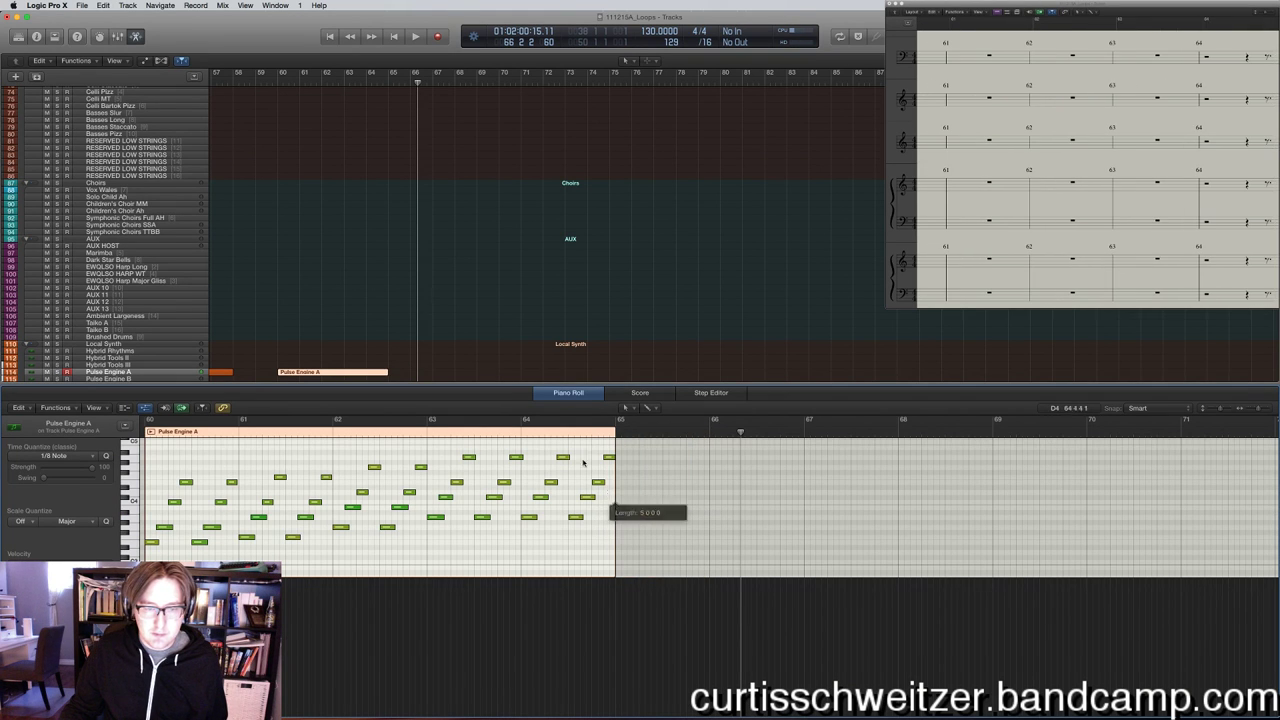
Examine the earlier Pulse Engine A regions at bars 52 and 38 in the Piano Roll.
scroll(391, 286, "left", 5)
left_click(368, 372)
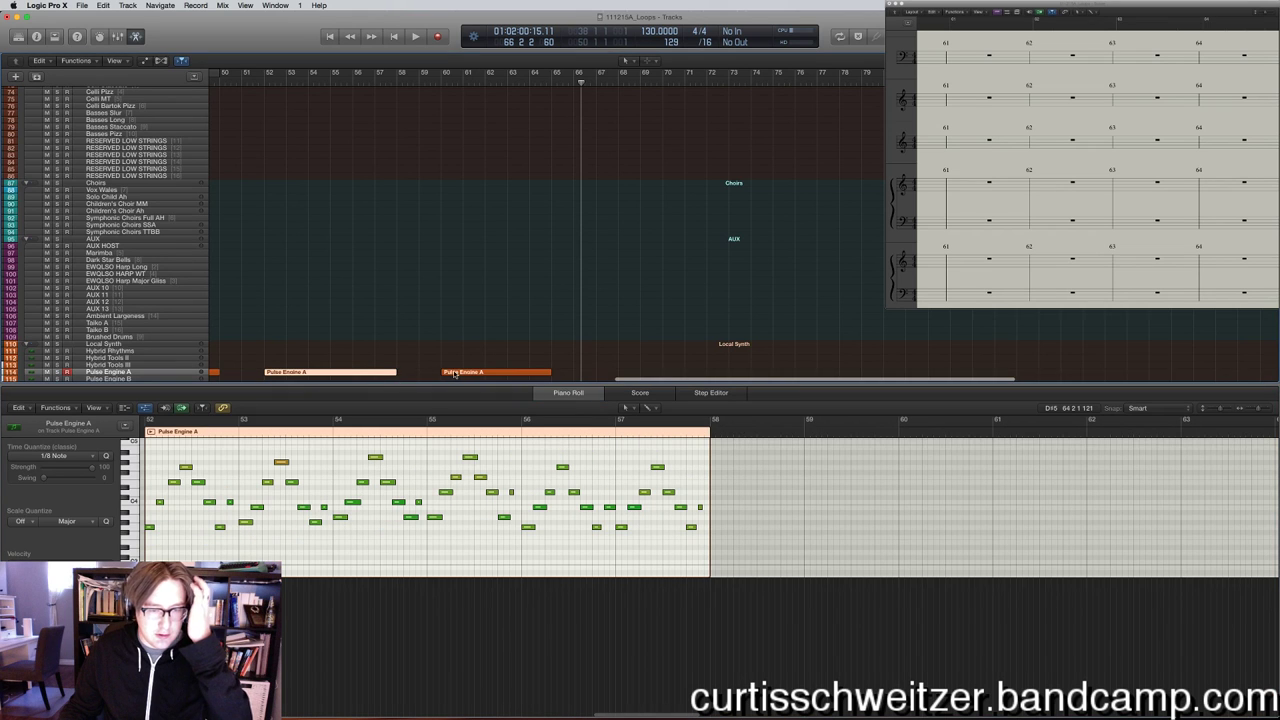
scroll(403, 297, "left", 5)
scroll(400, 297, "down", 4)
left_click(406, 268)
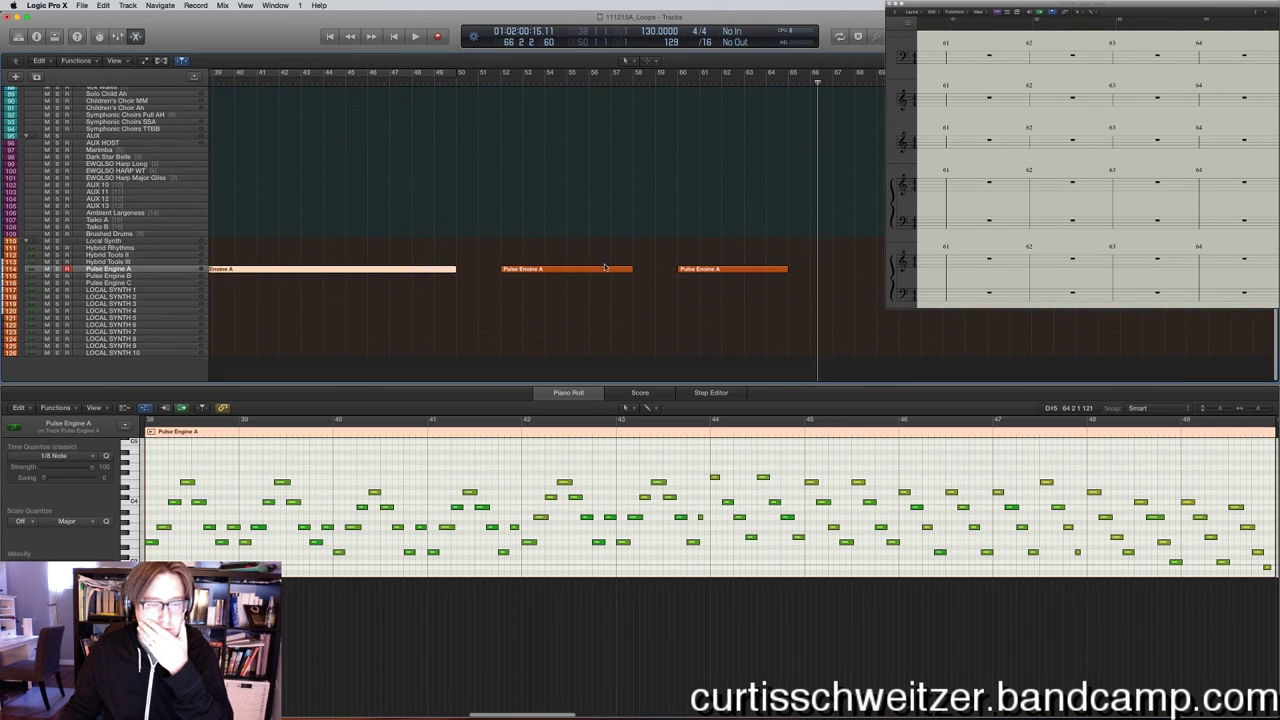
scroll(500, 270, "left", 10)
left_click(415, 275)
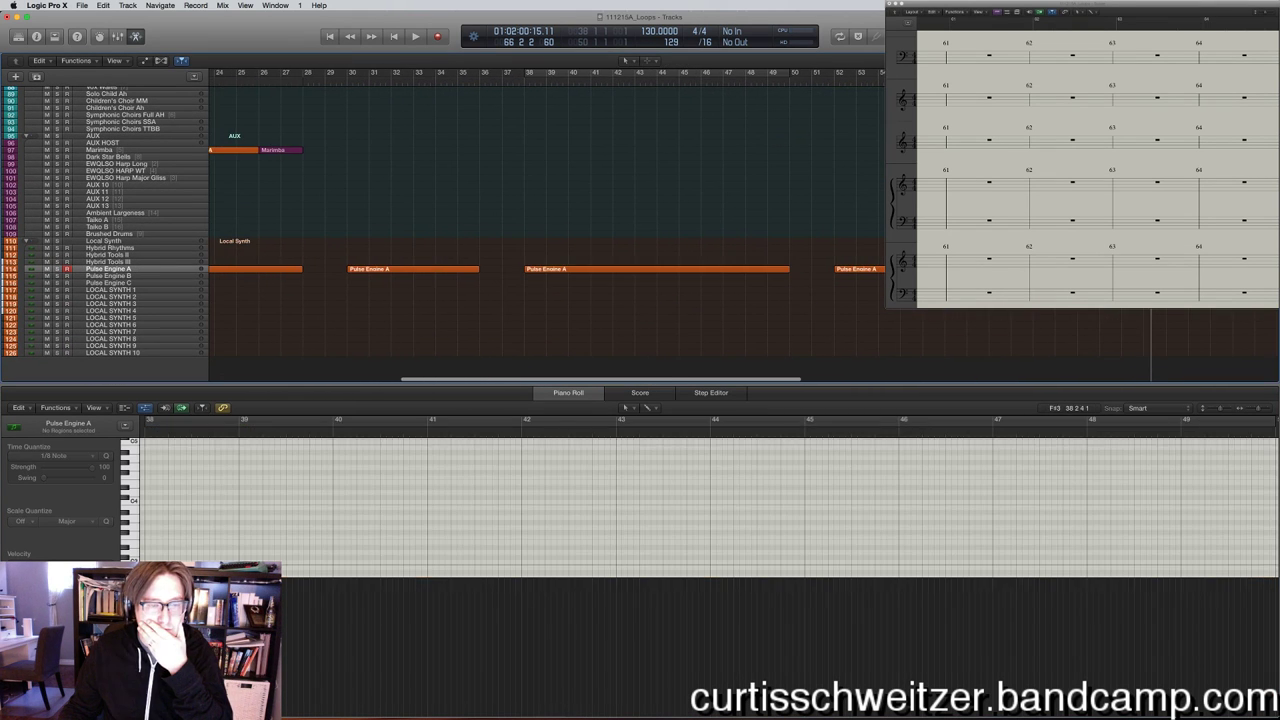
Display the Modulation data of the bar 30 Pulse Engine A region below its notes.
left_click(18, 553)
left_click(326, 360)
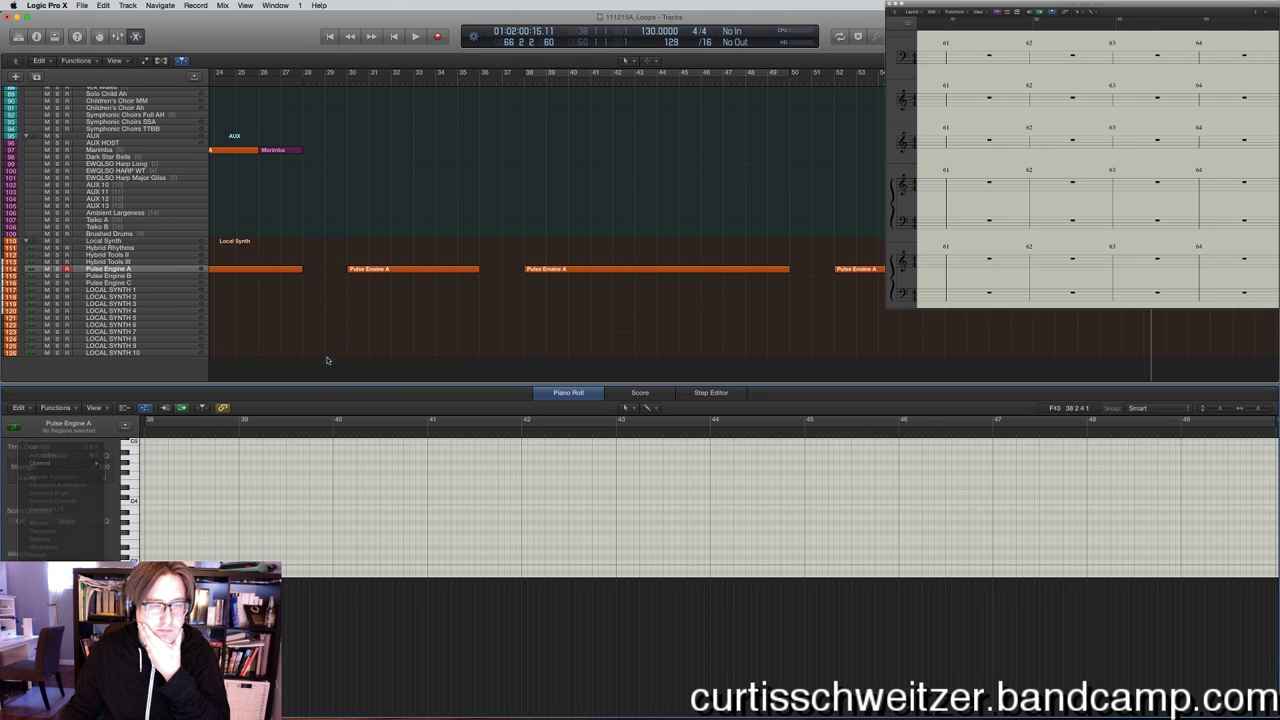
left_click(362, 268)
left_click(18, 553)
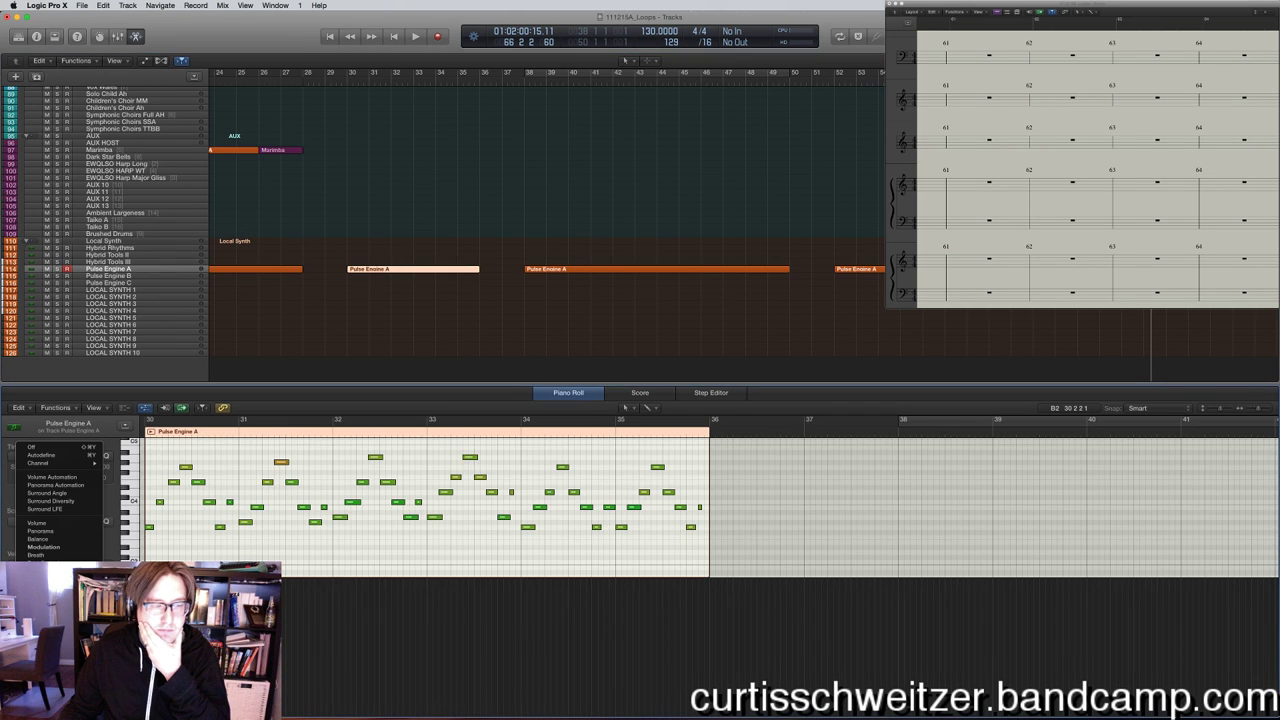
left_click(73, 547)
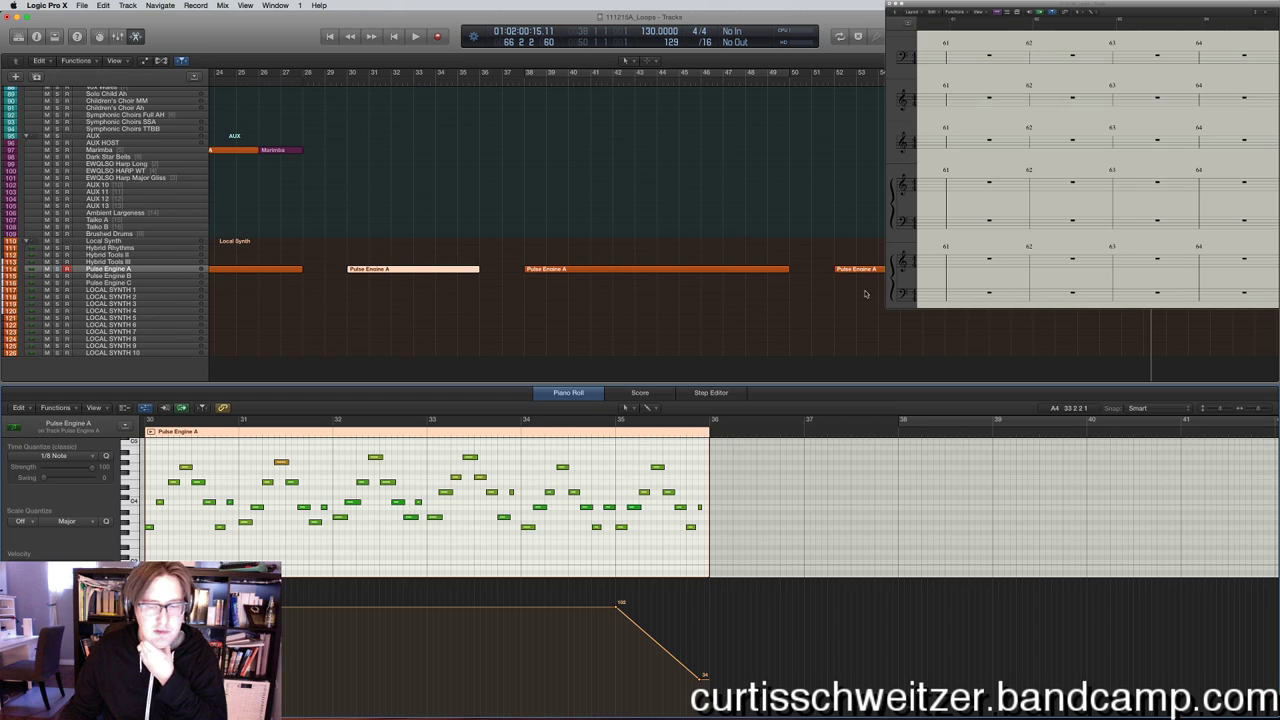
Draw a modulation ramp across the bar 60 Pulse Engine A region, rising to 127 at its end.
left_click(1070, 269)
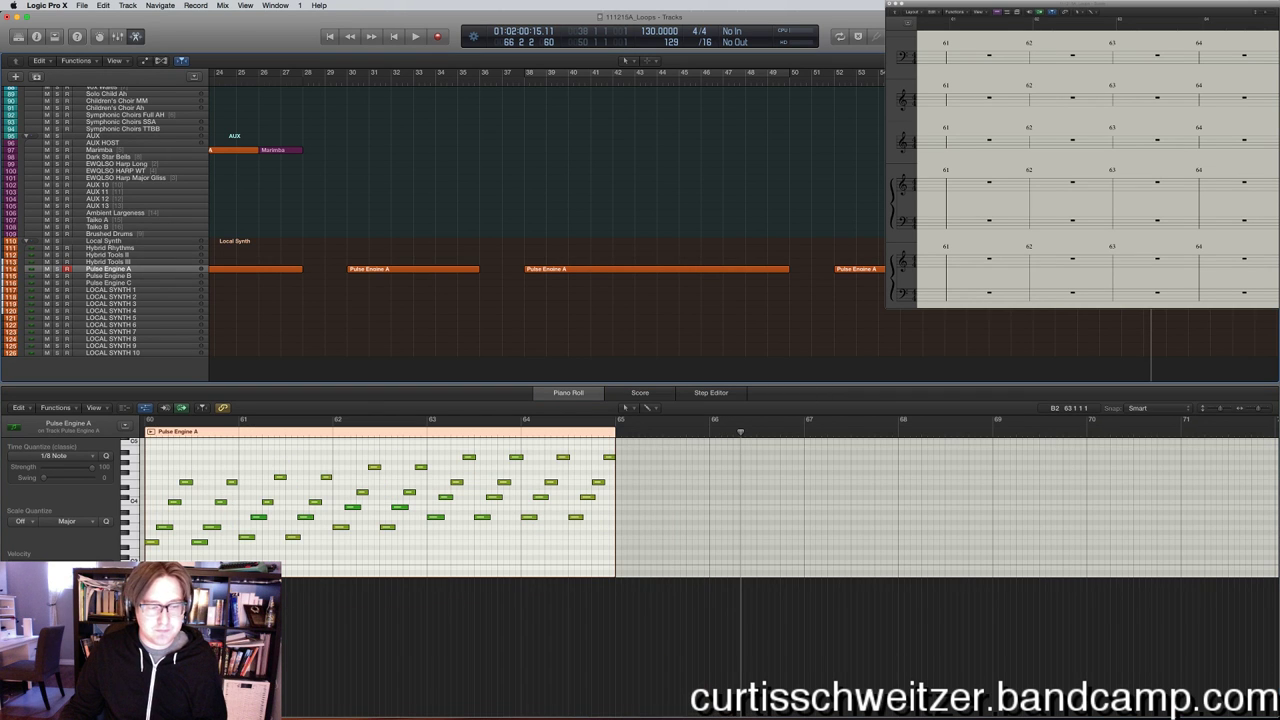
key("Tab")
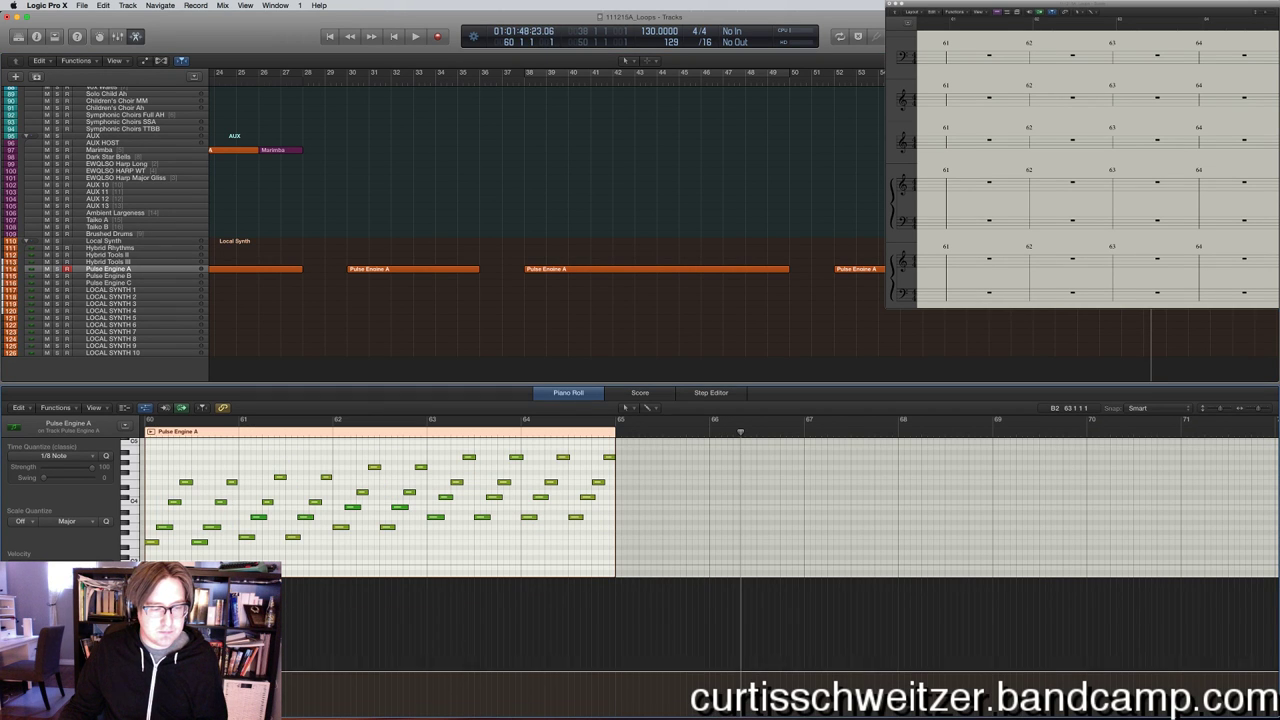
left_click(614, 681)
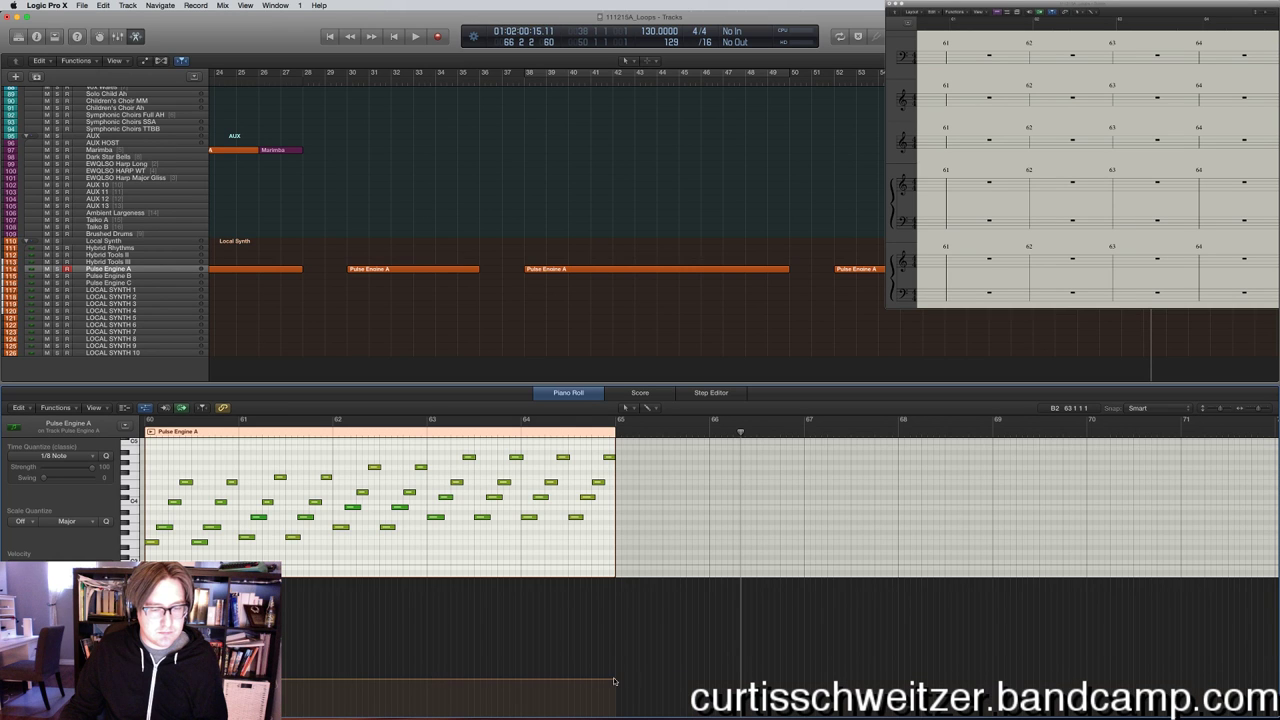
left_click_drag(611, 679, 611, 582)
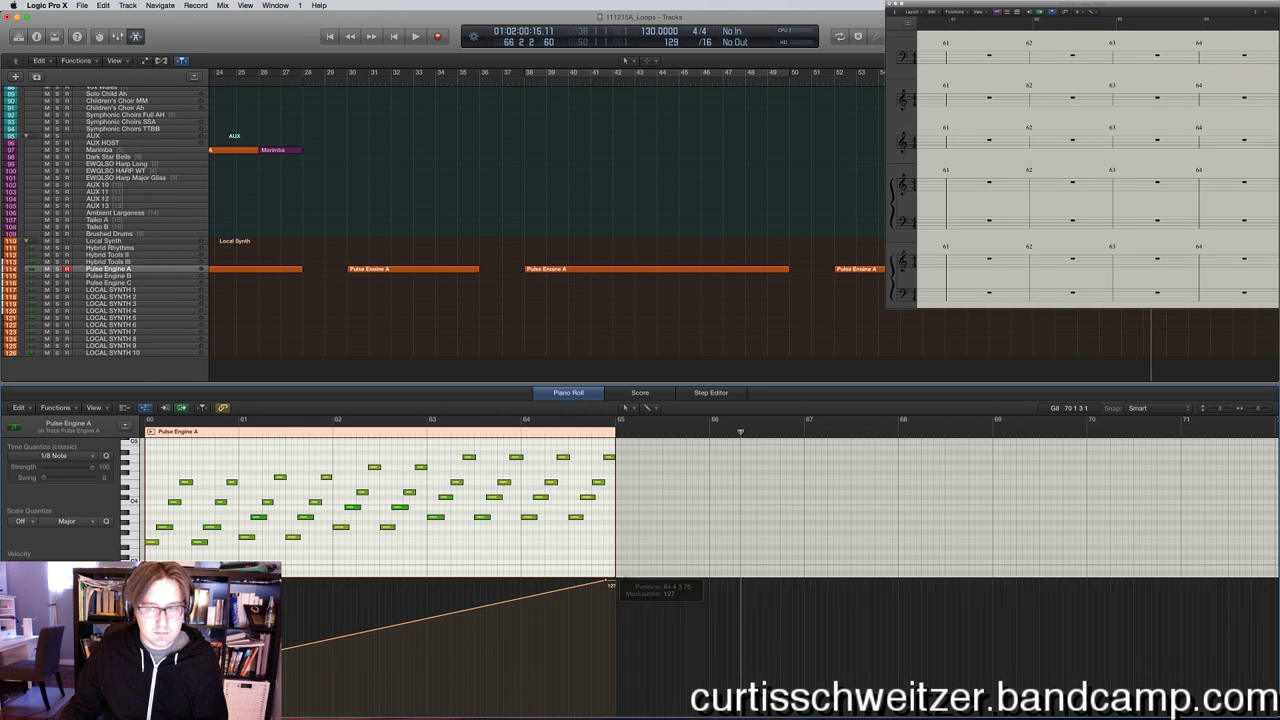
Close the Piano Roll and play from bar 59 to hear the bar 60 Pulse Engine A pattern with its modulation.
key("shift+comma")
key("space")
key("p")
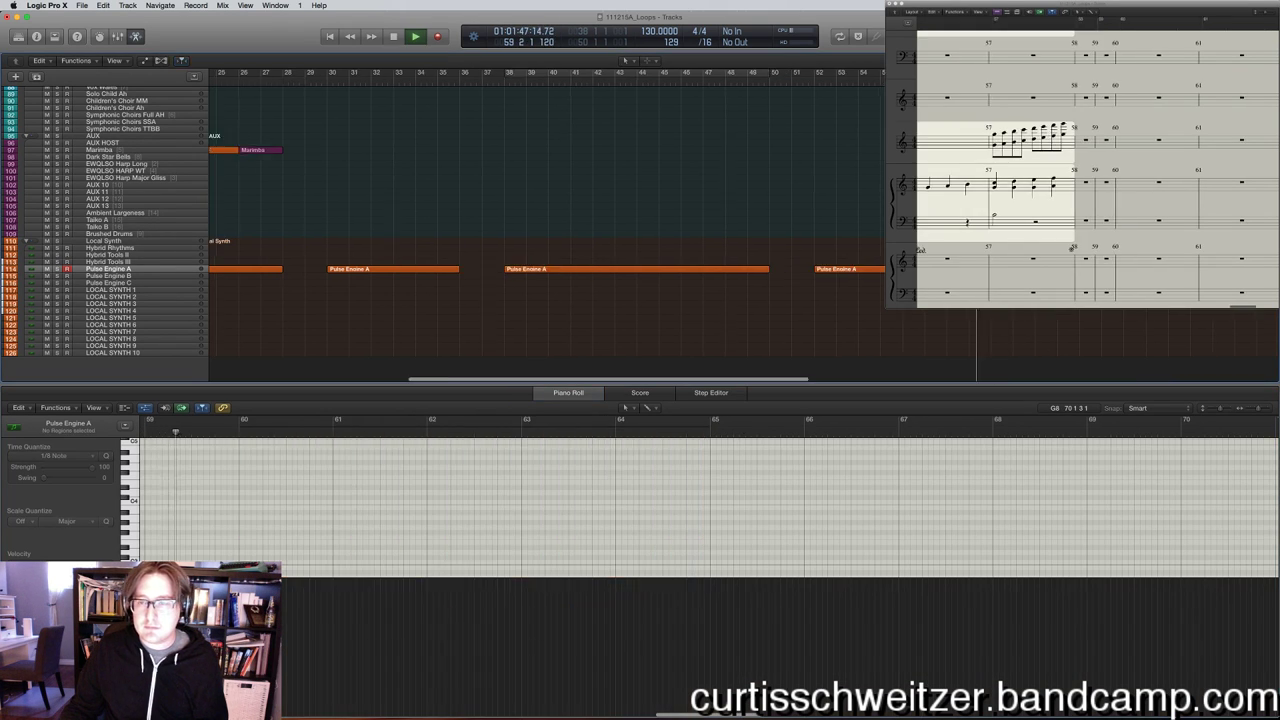
scroll(545, 390, "up", 3)
scroll(545, 390, "right", 1)
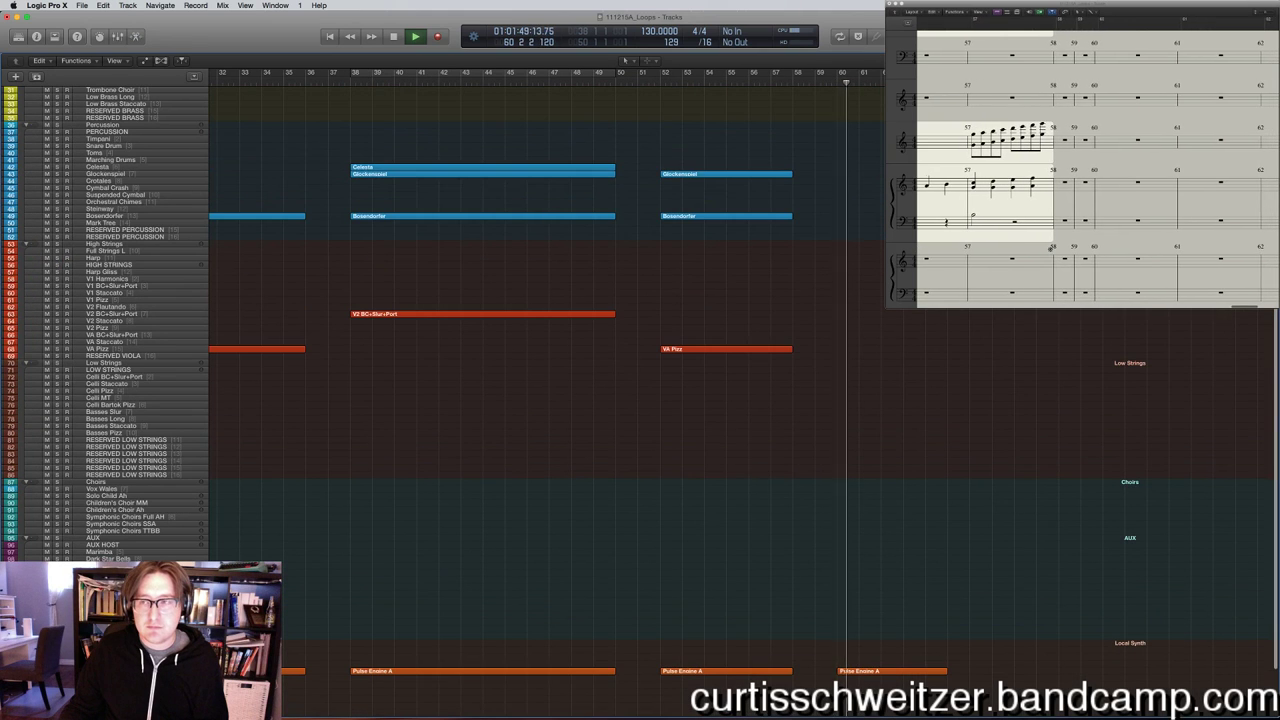
scroll(545, 390, "right", 2)
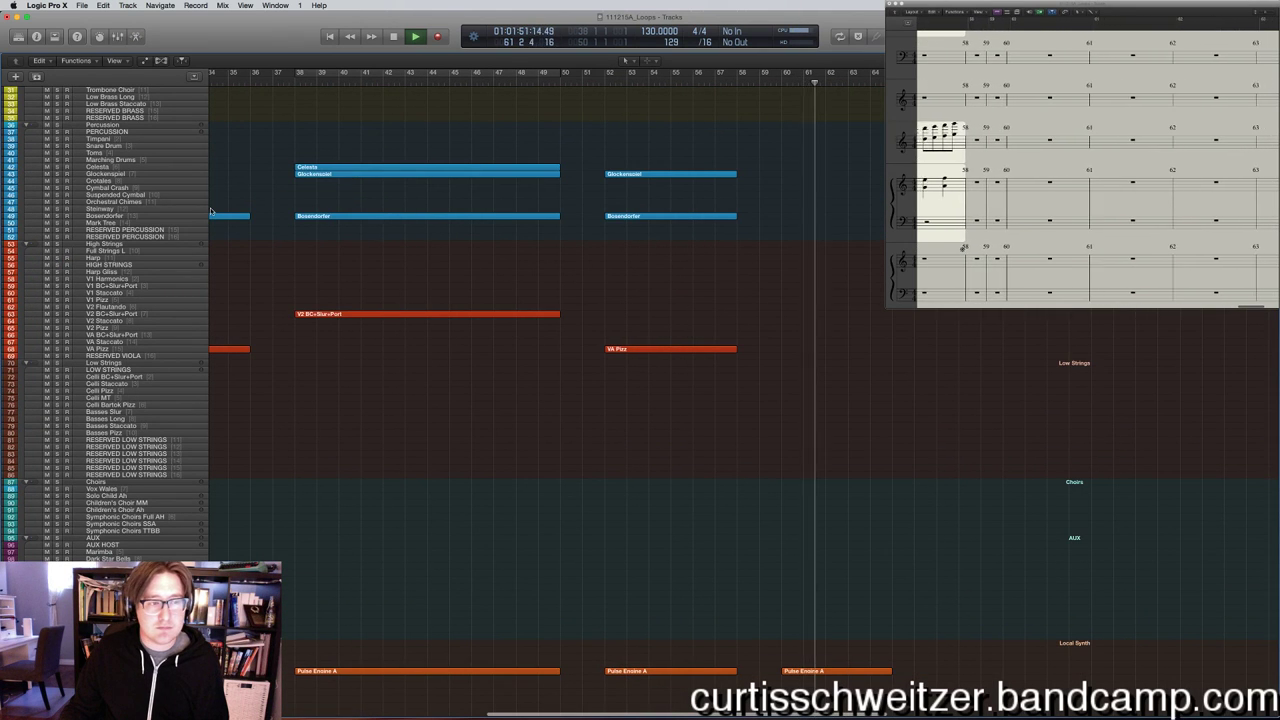
Copy the bar 60 Pulse Engine A region onto the Bosendorfer track without its automation data.
left_click(152, 217)
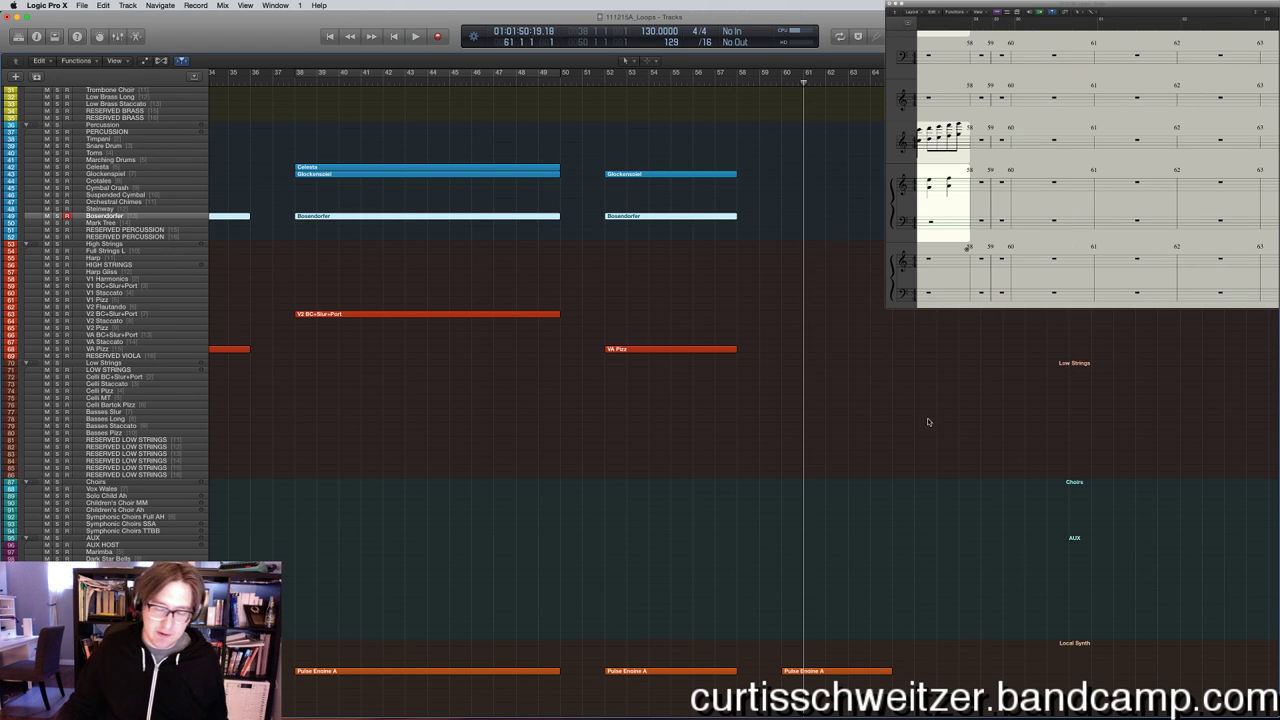
left_click(842, 672)
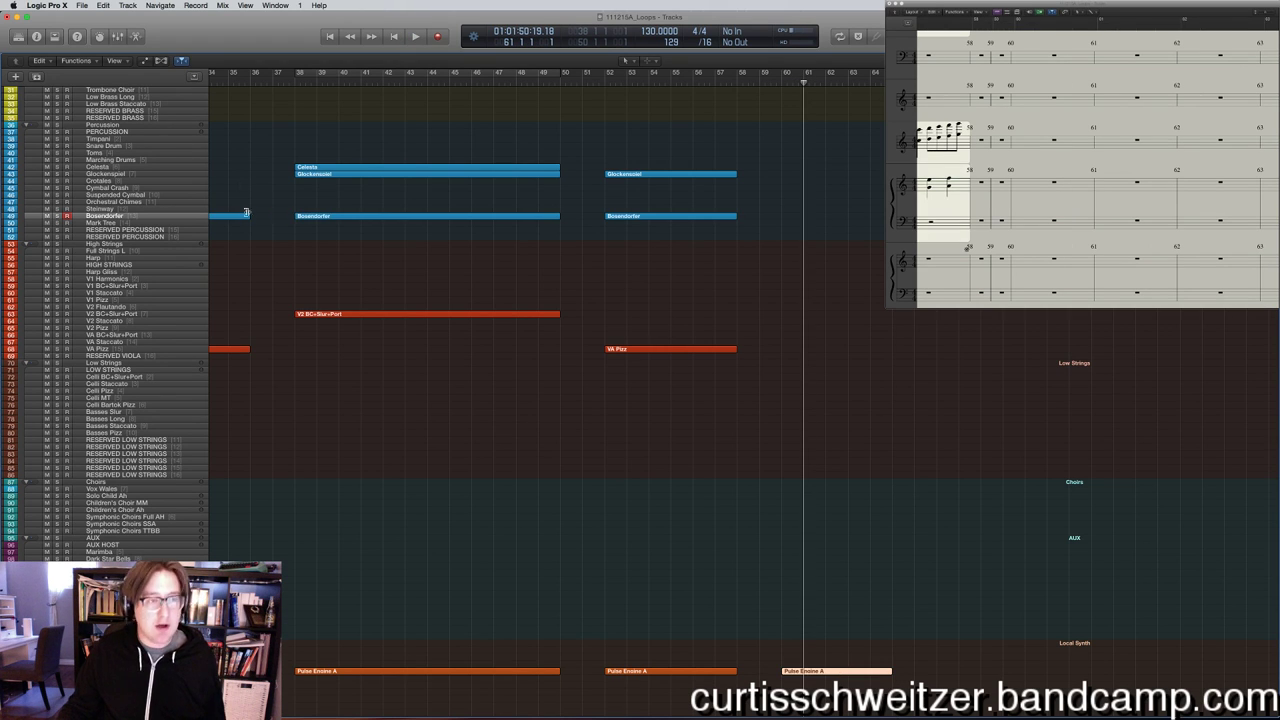
left_click(127, 7)
left_click(122, 102)
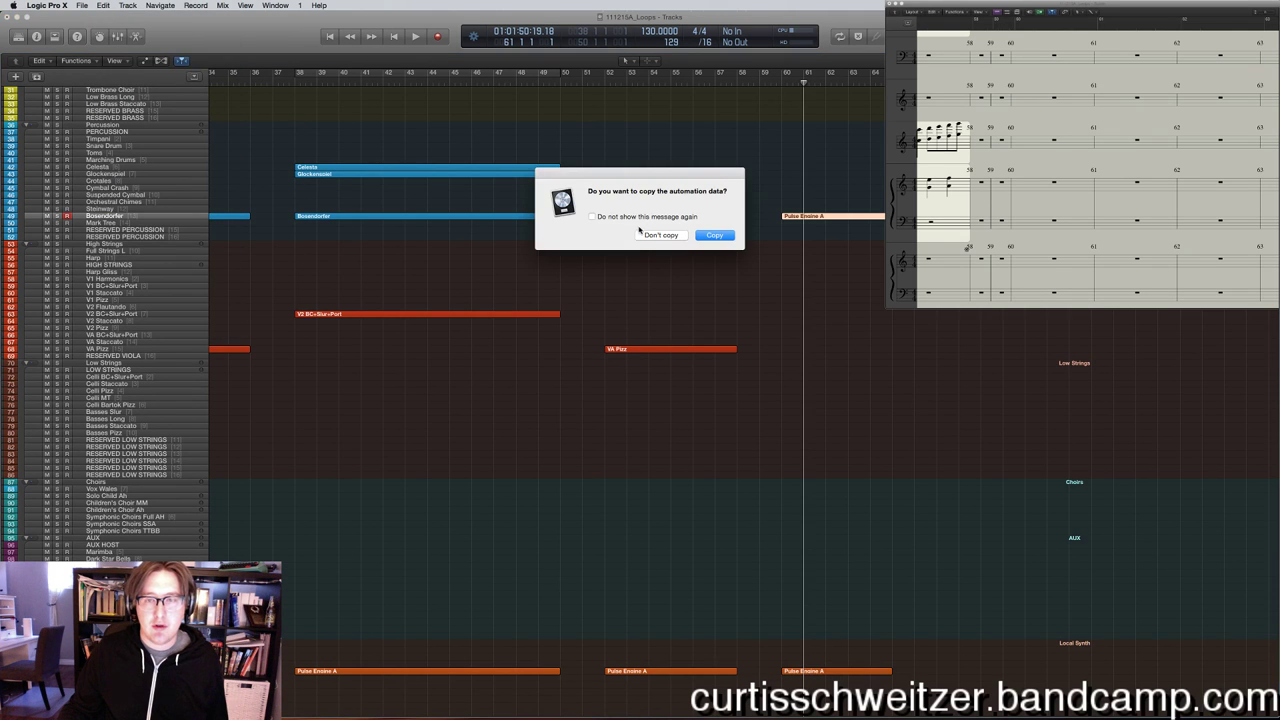
left_click(655, 236)
Play from bar 60 to hear the copied pulse pattern on the Bosendorfer track.
left_click(783, 77)
key("space")
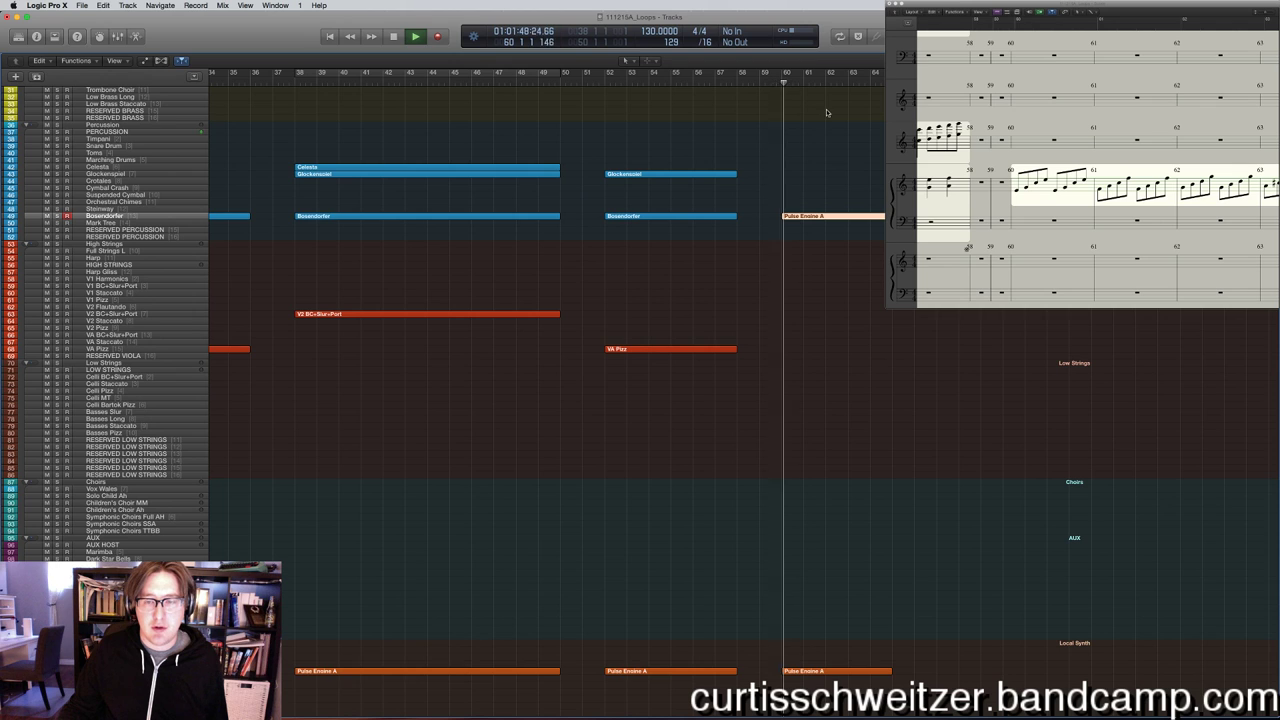
left_click(866, 241)
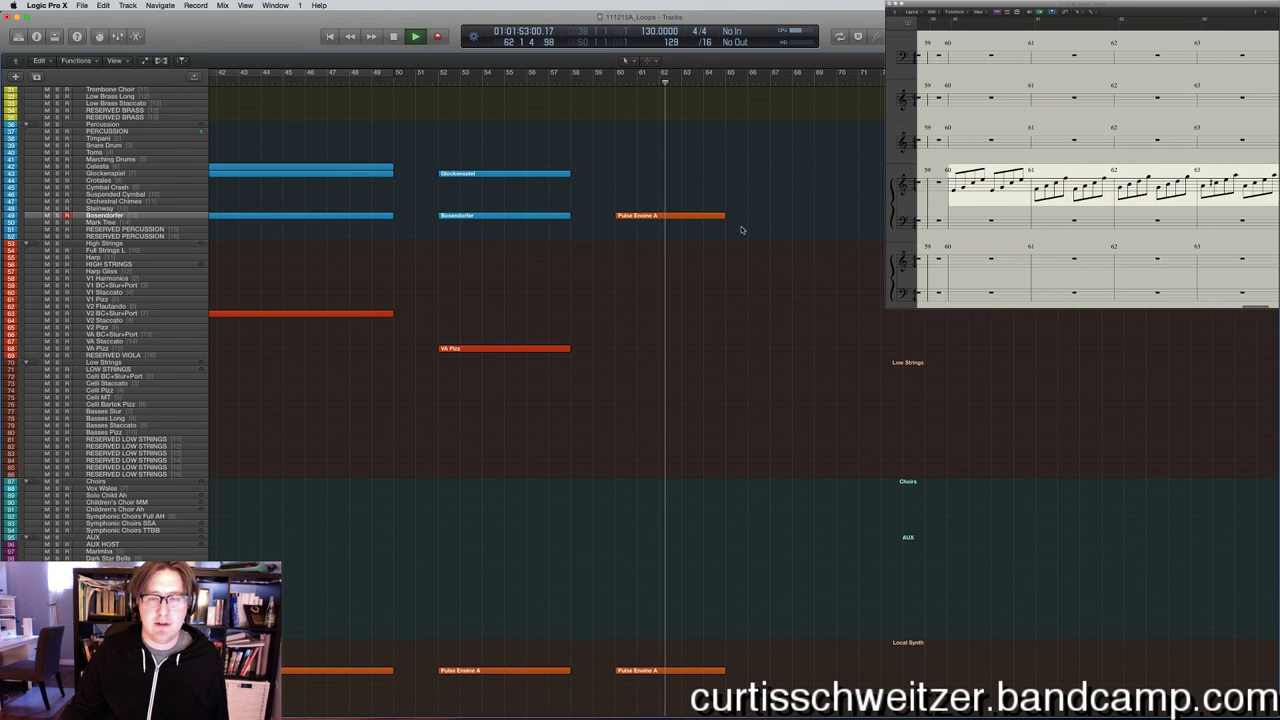
key("space")
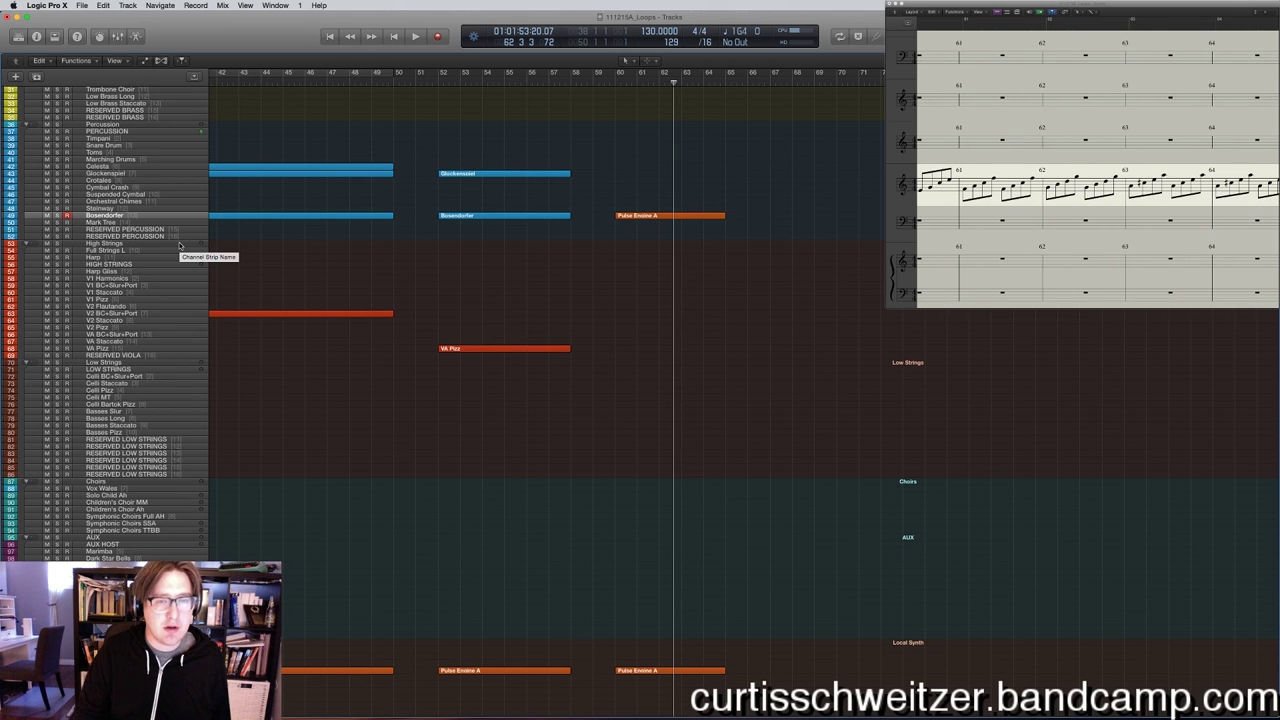
Lengthen all notes of the copied Bosendorfer region in the Piano Roll and trim the final notes to the region's end.
double_click(640, 217)
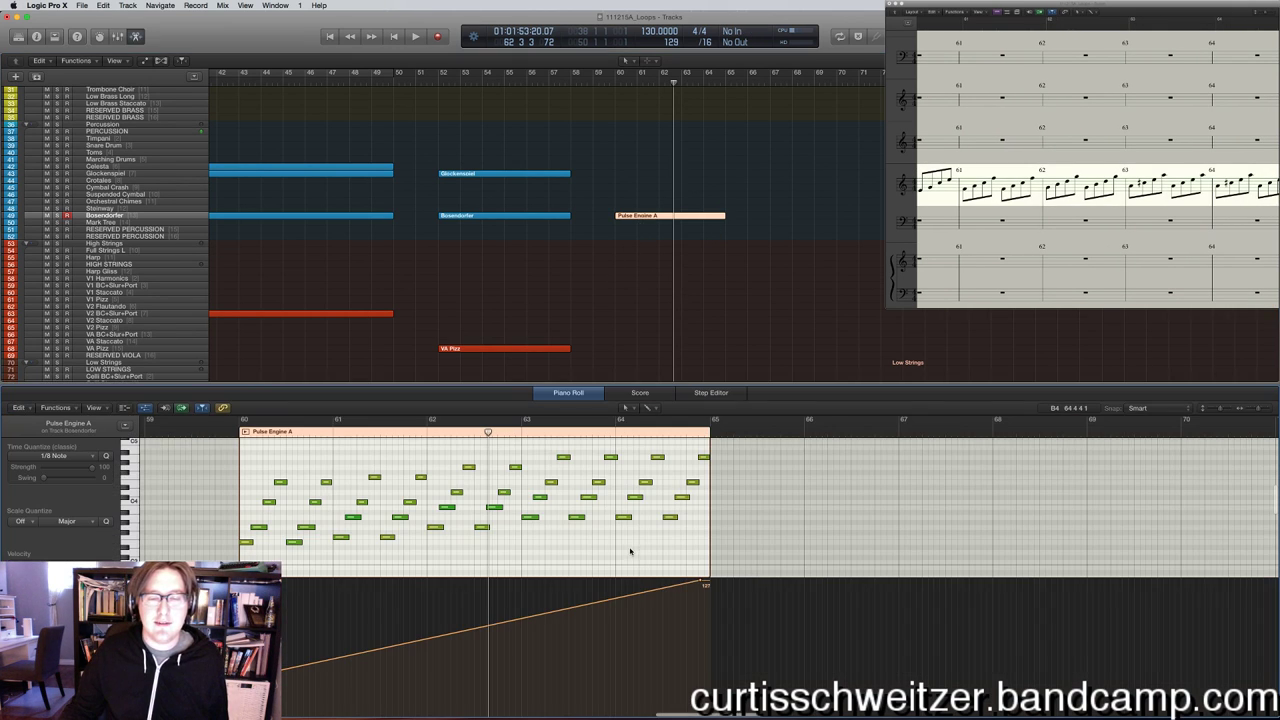
key("super+a")
left_click_drag(675, 518, 688, 518)
left_click(737, 457)
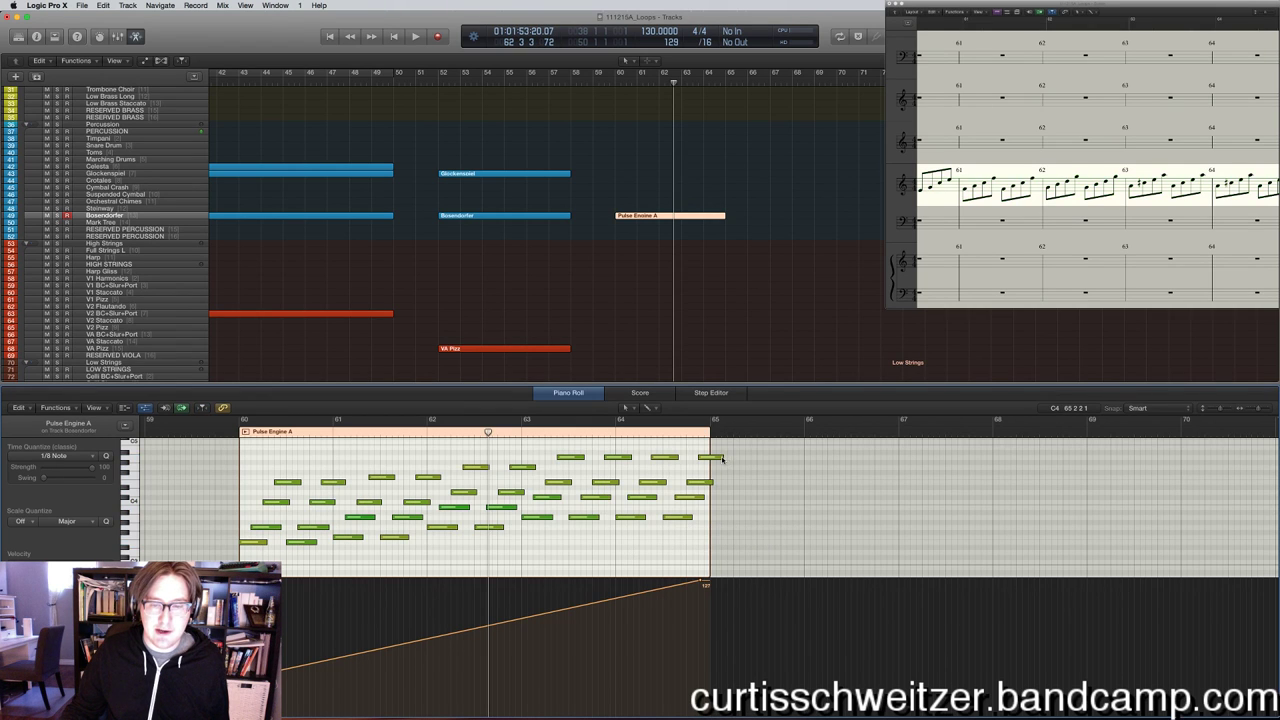
left_click(722, 458)
mouse_move(729, 489)
left_mouse_down()
mouse_move(700, 451)
mouse_move(719, 463)
mouse_move(704, 458)
mouse_move(707, 488)
left_mouse_up()
left_click(697, 485)
Add a constant sustain pedal line across the copied Bosendorfer region and play from bar 60 to hear it.
left_click(723, 277)
key("space")
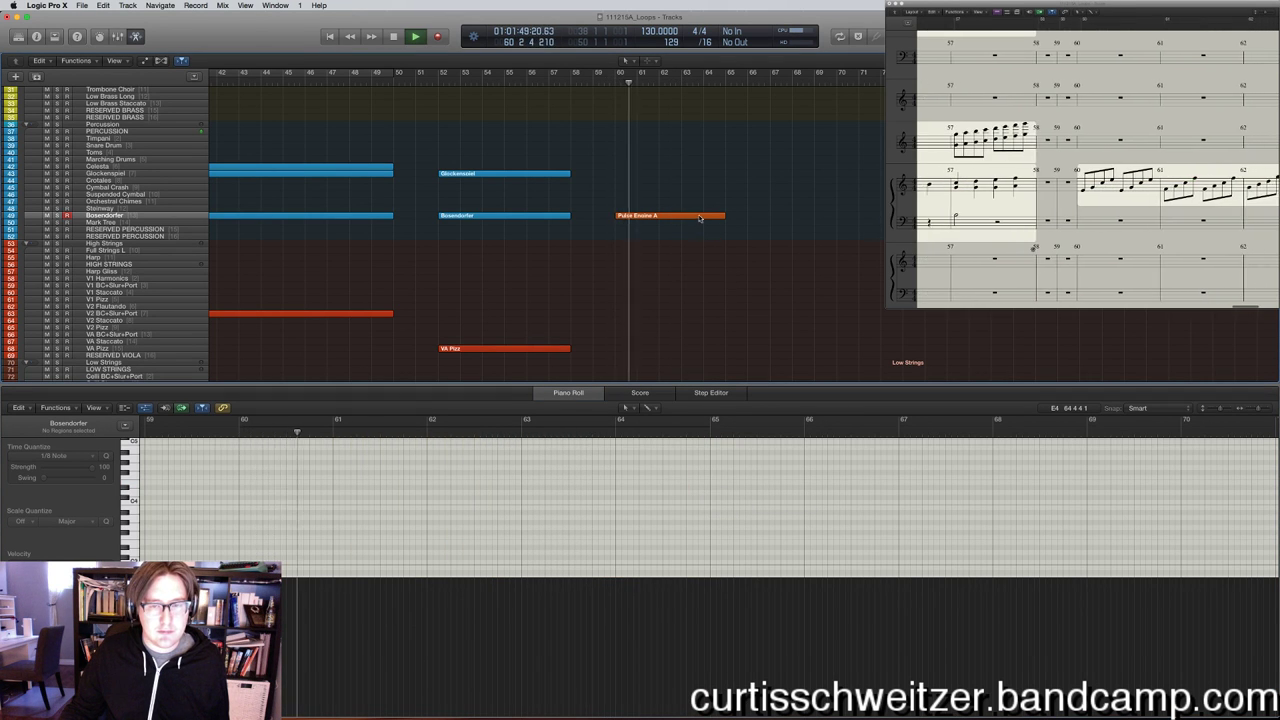
left_click(700, 216)
left_click(21, 521)
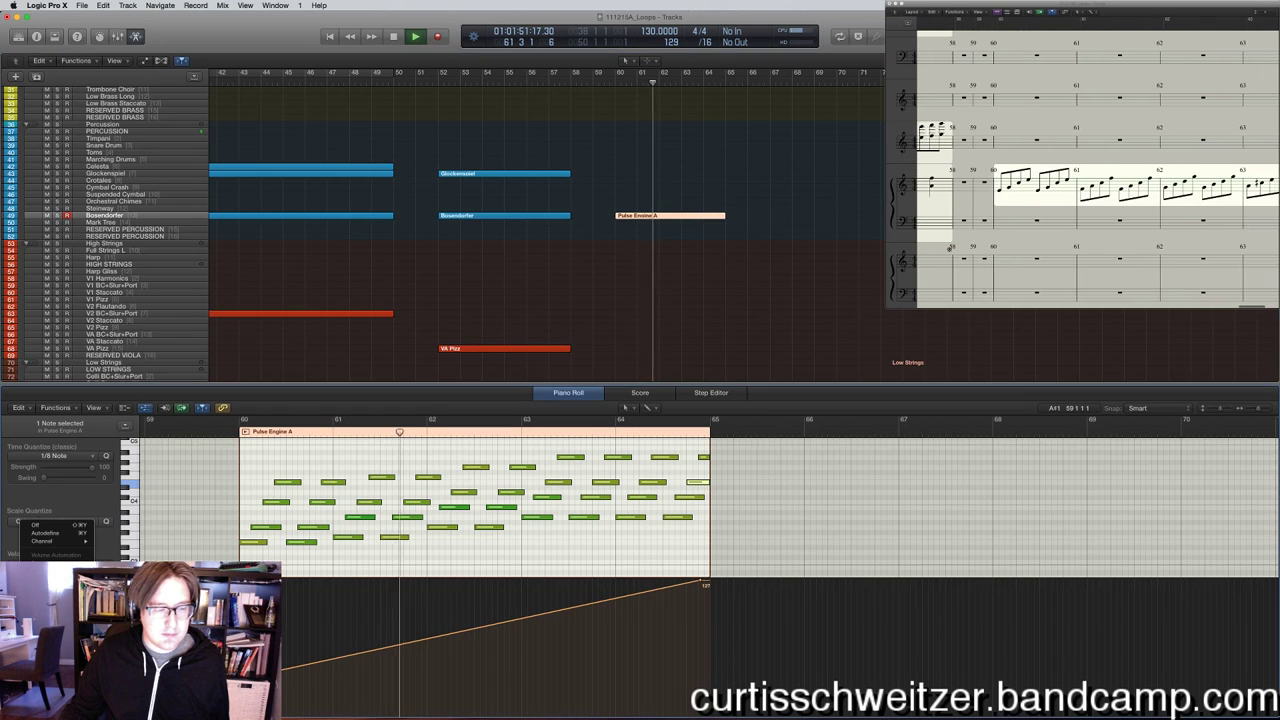
left_click(36, 525)
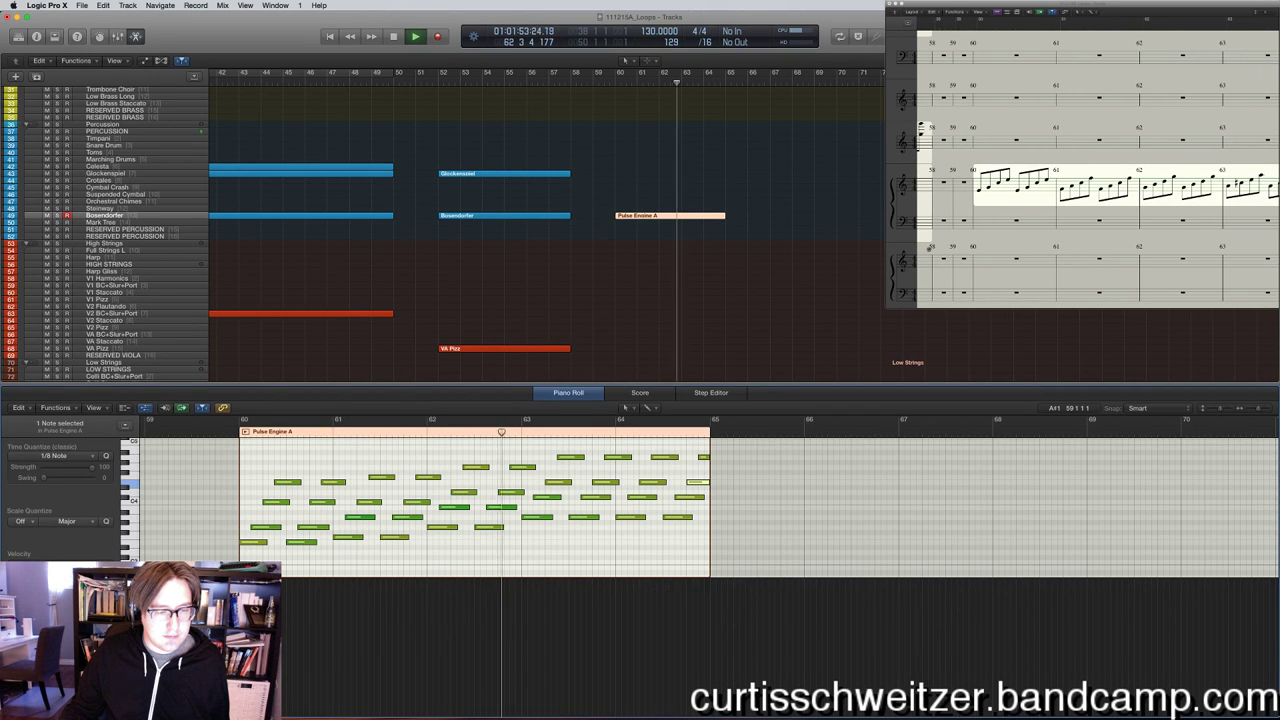
key("space")
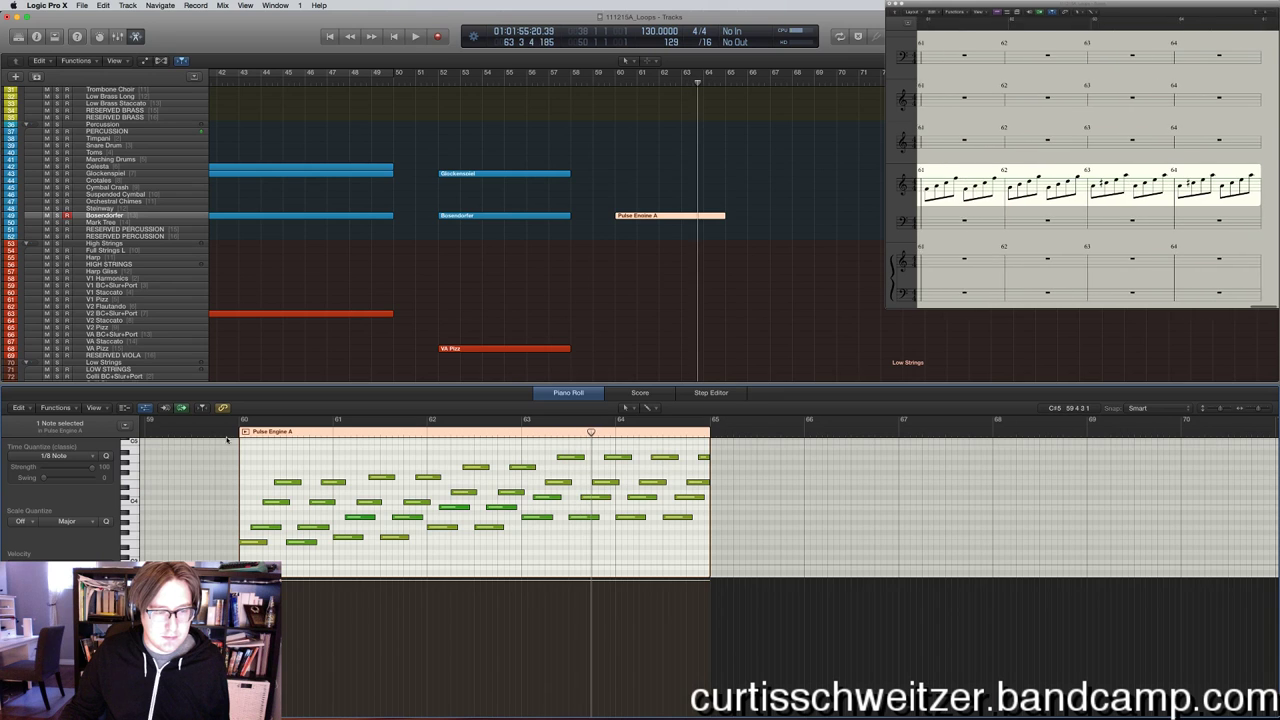
left_click(228, 432)
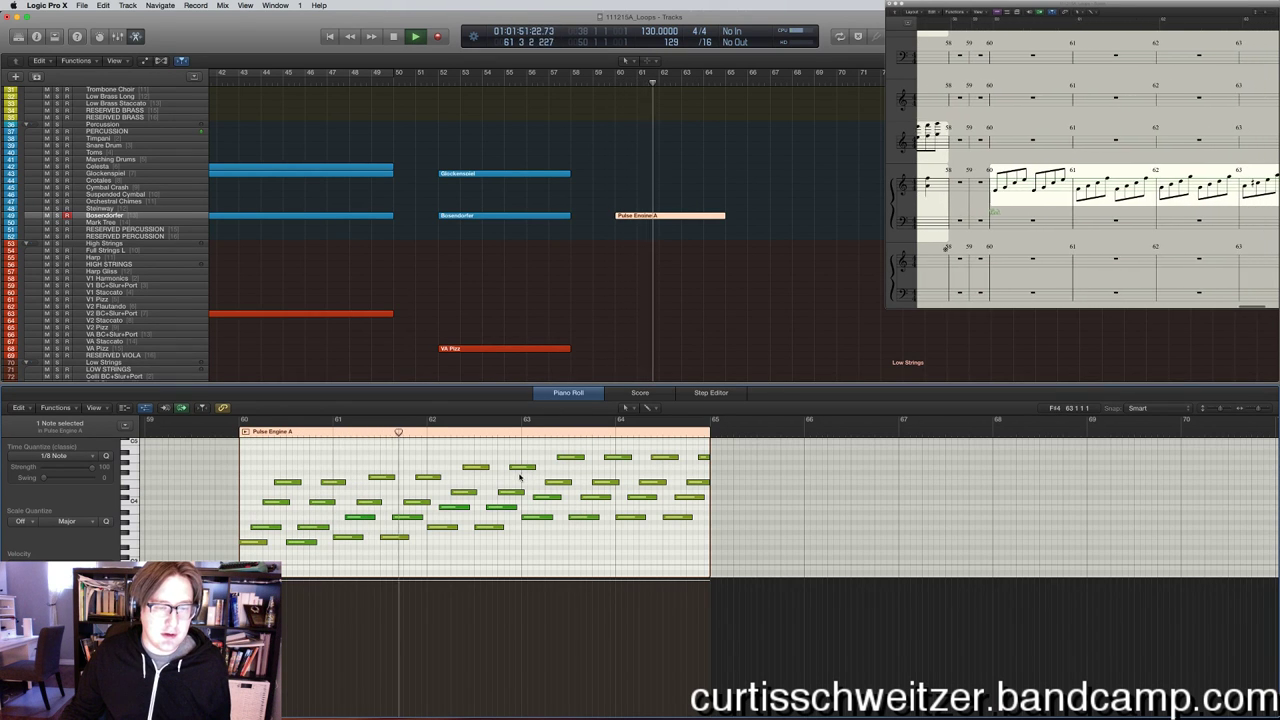
left_click(522, 535)
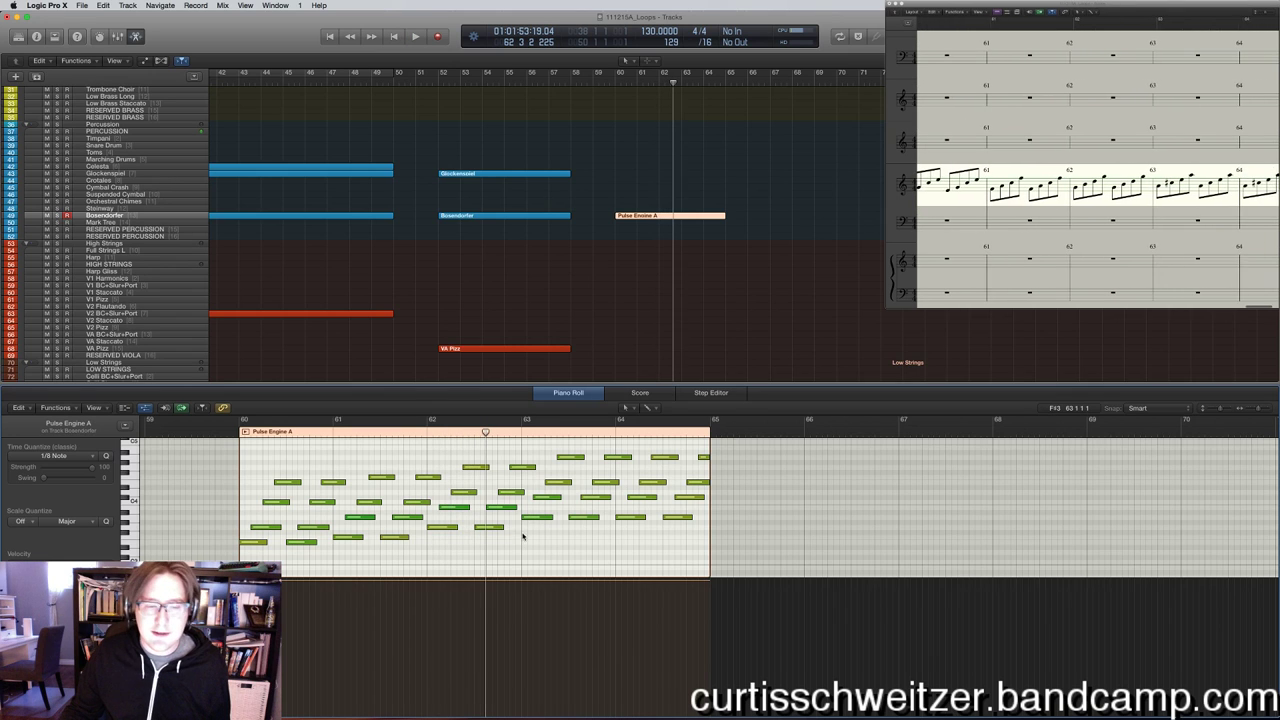
Delete the copied Pulse Engine A region from the Bosendorfer track at bar 60.
left_click(697, 222)
key("super+BackSpace")
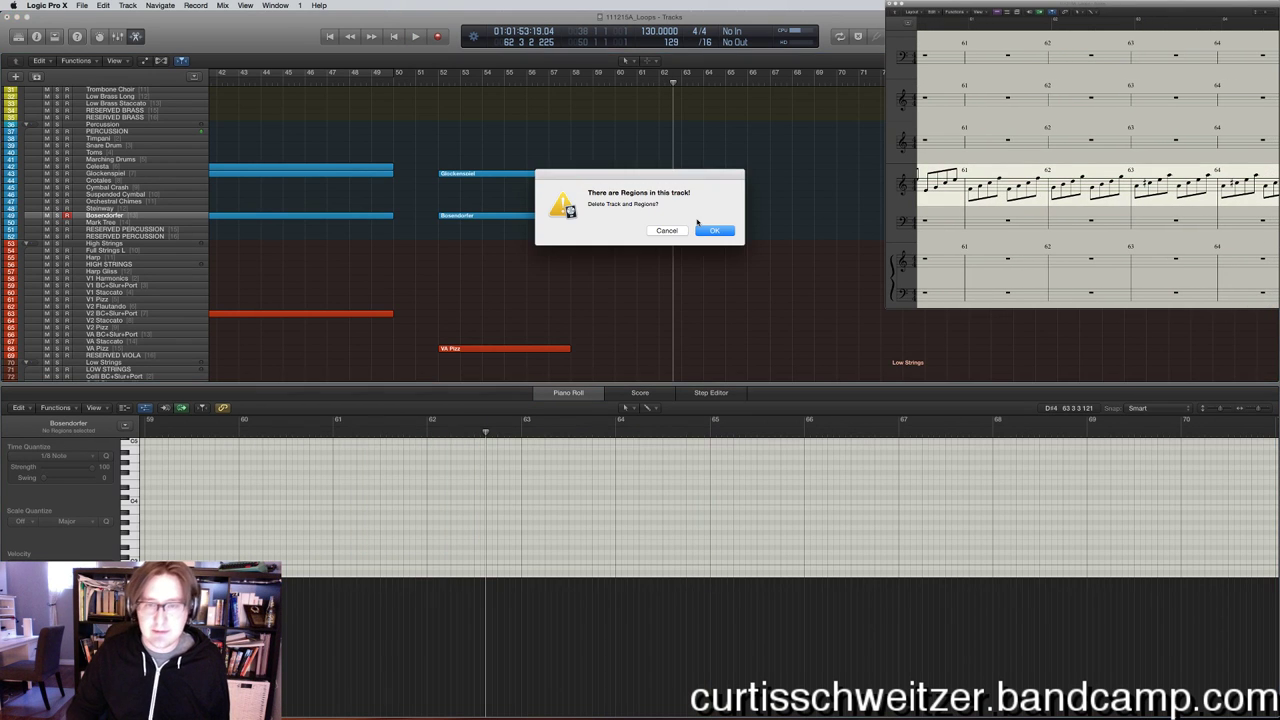
left_click(658, 230)
left_click(653, 219)
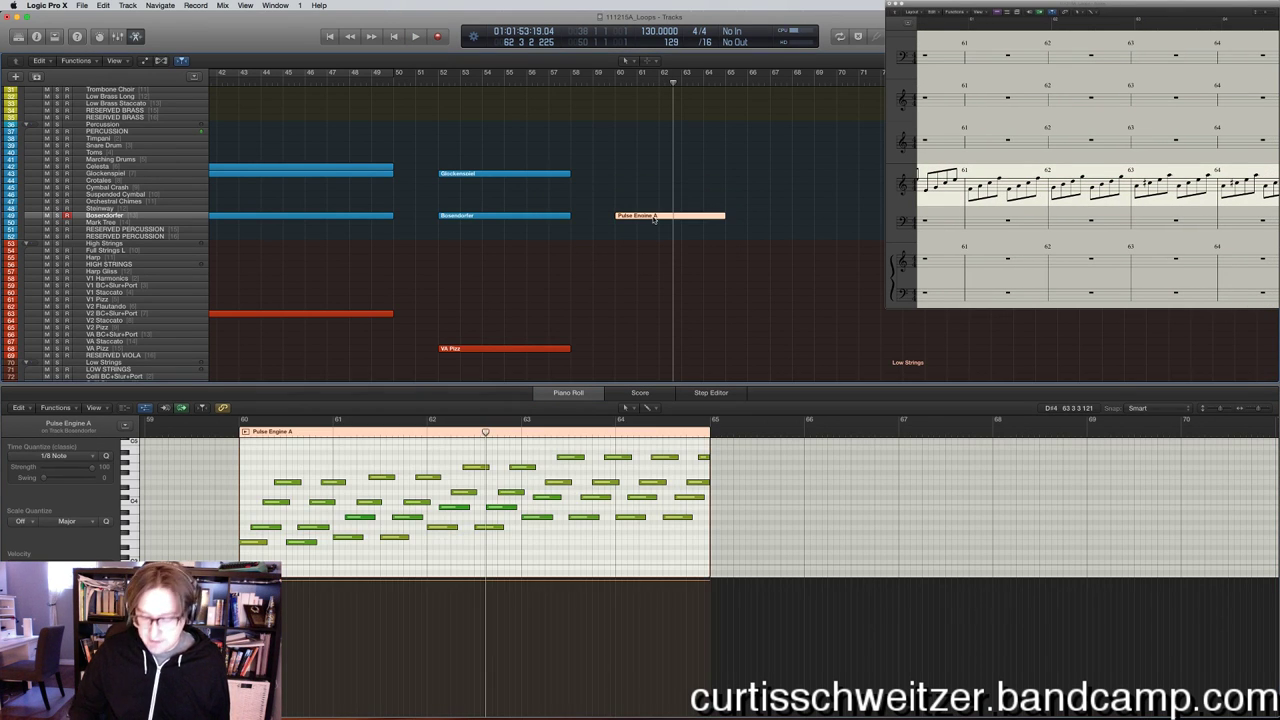
key("BackSpace")
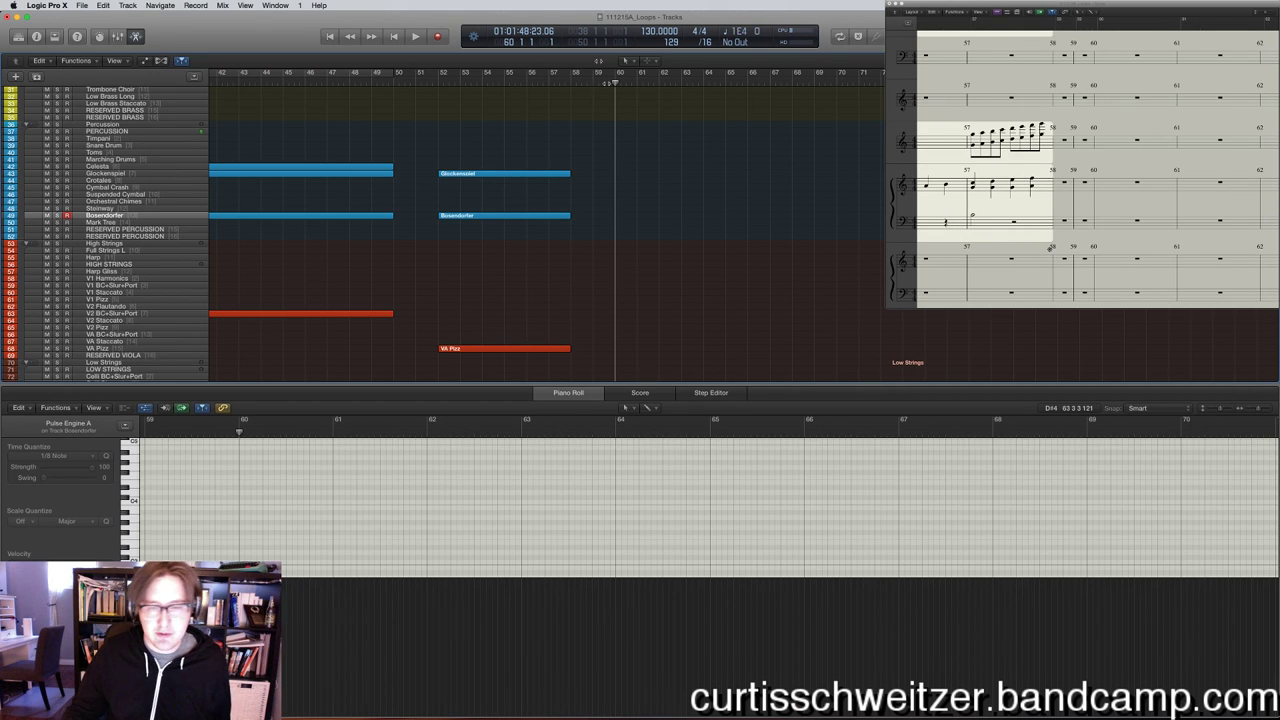
Record a new Bosendorfer part from bar 60 and quantize all its notes to 1/8 Note in the Piano Roll.
key("e")
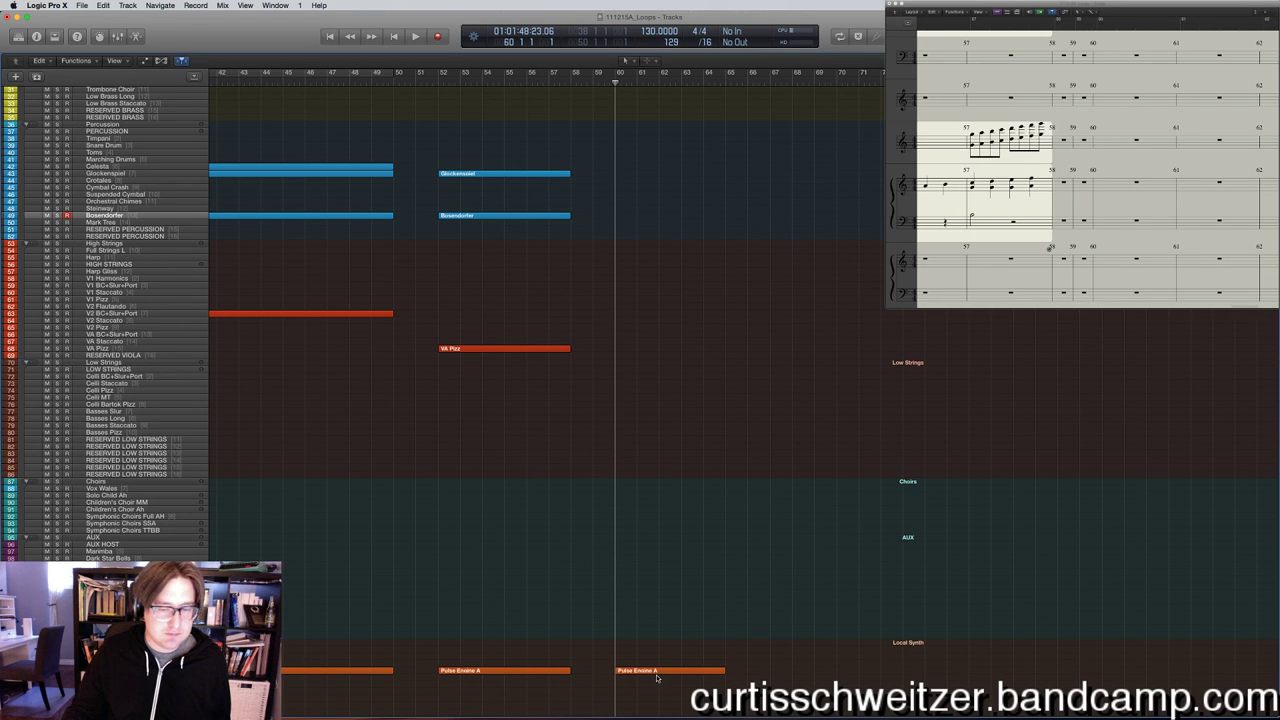
key("r")
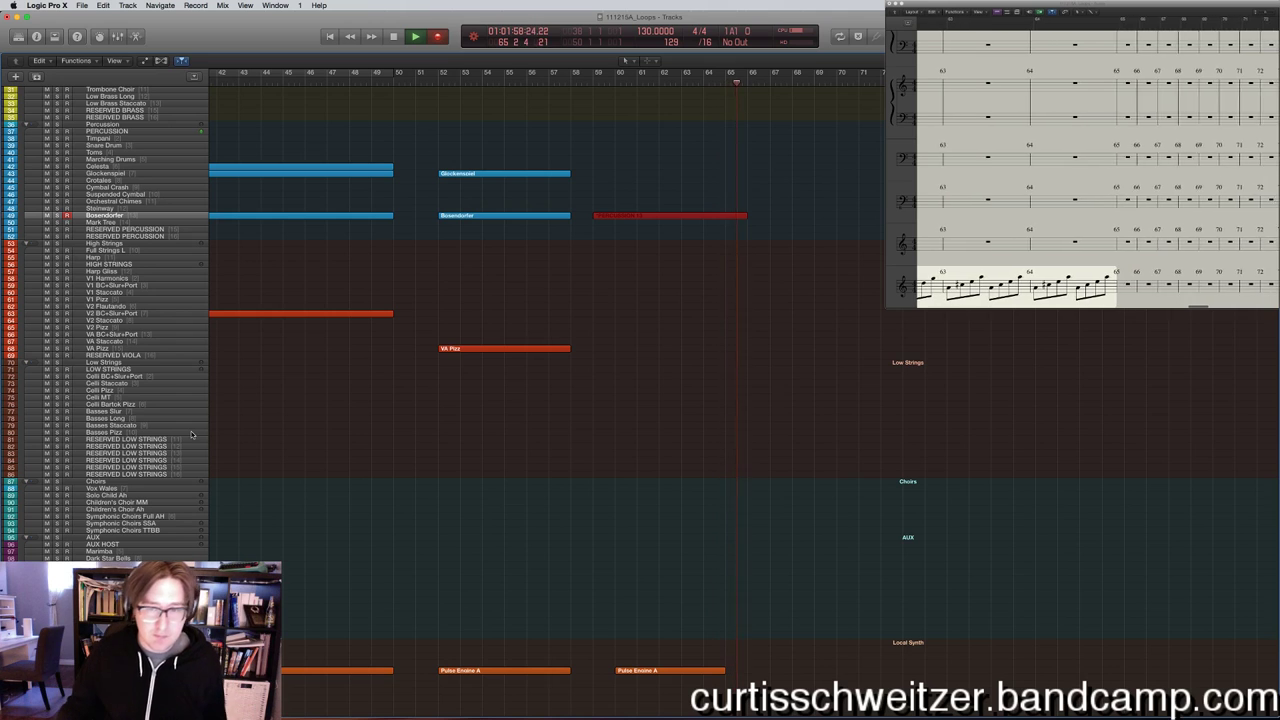
key("space")
left_click(695, 219)
double_click(696, 216)
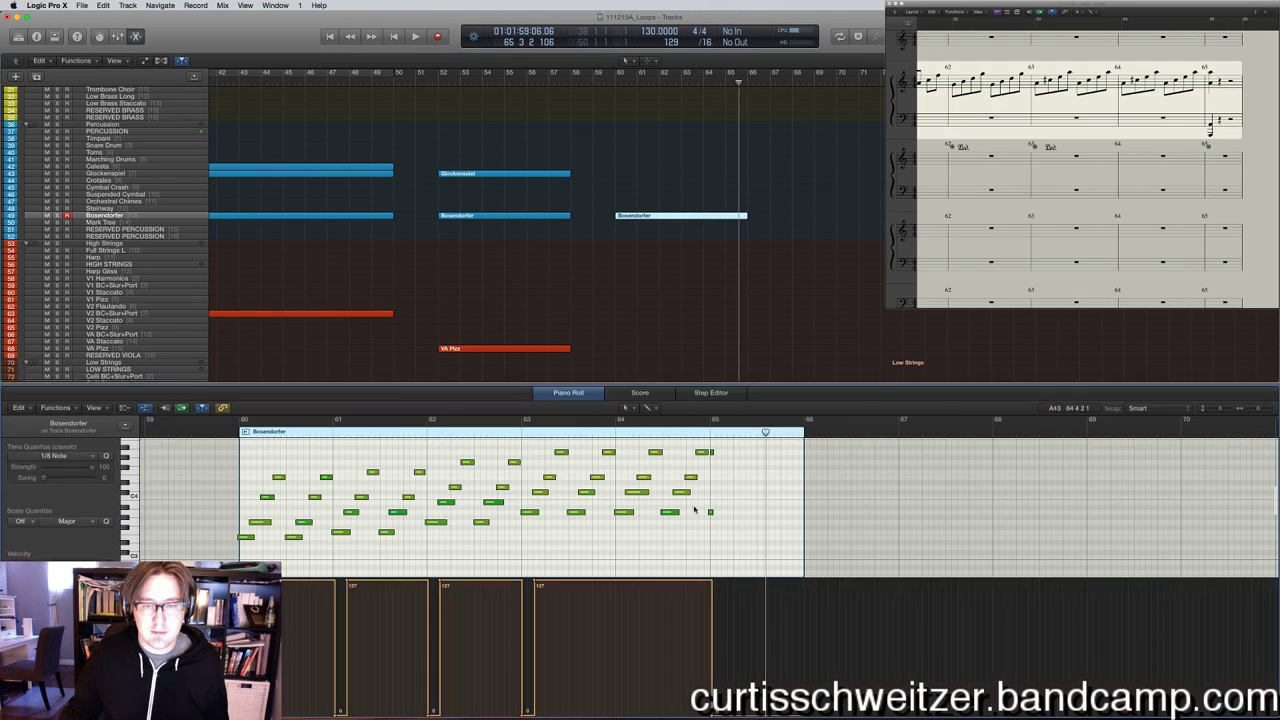
key("p")
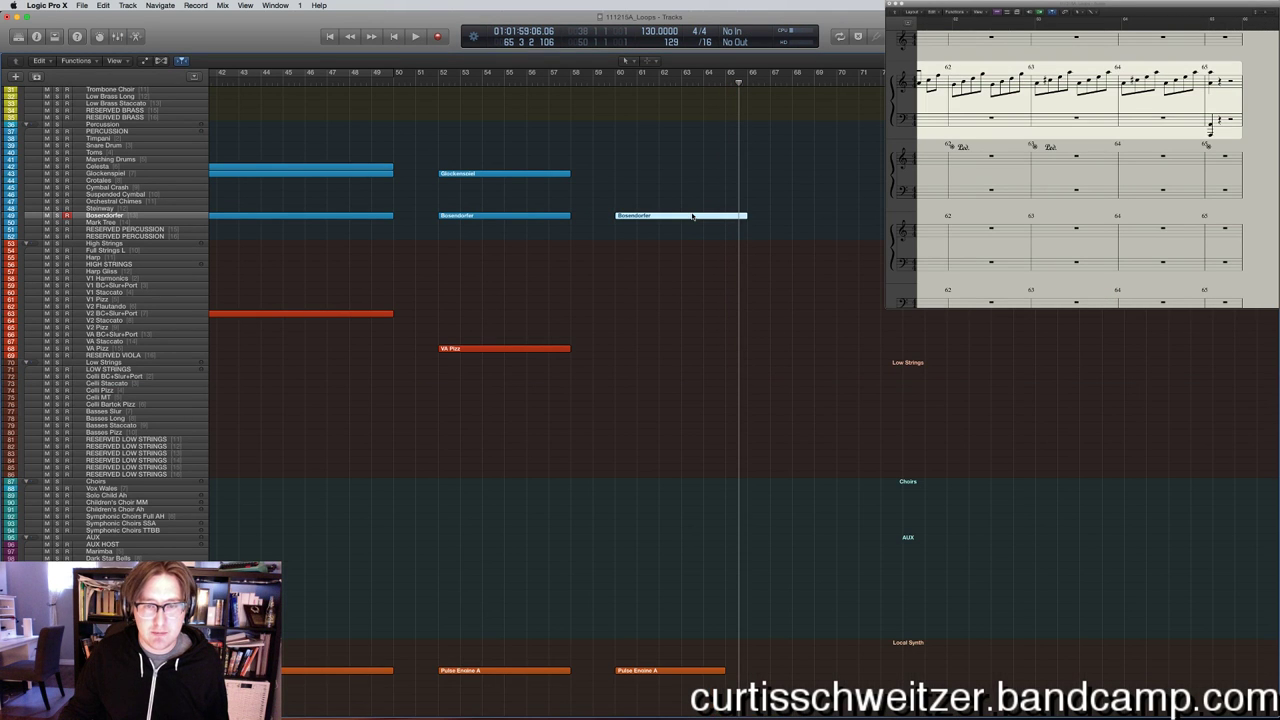
key("e")
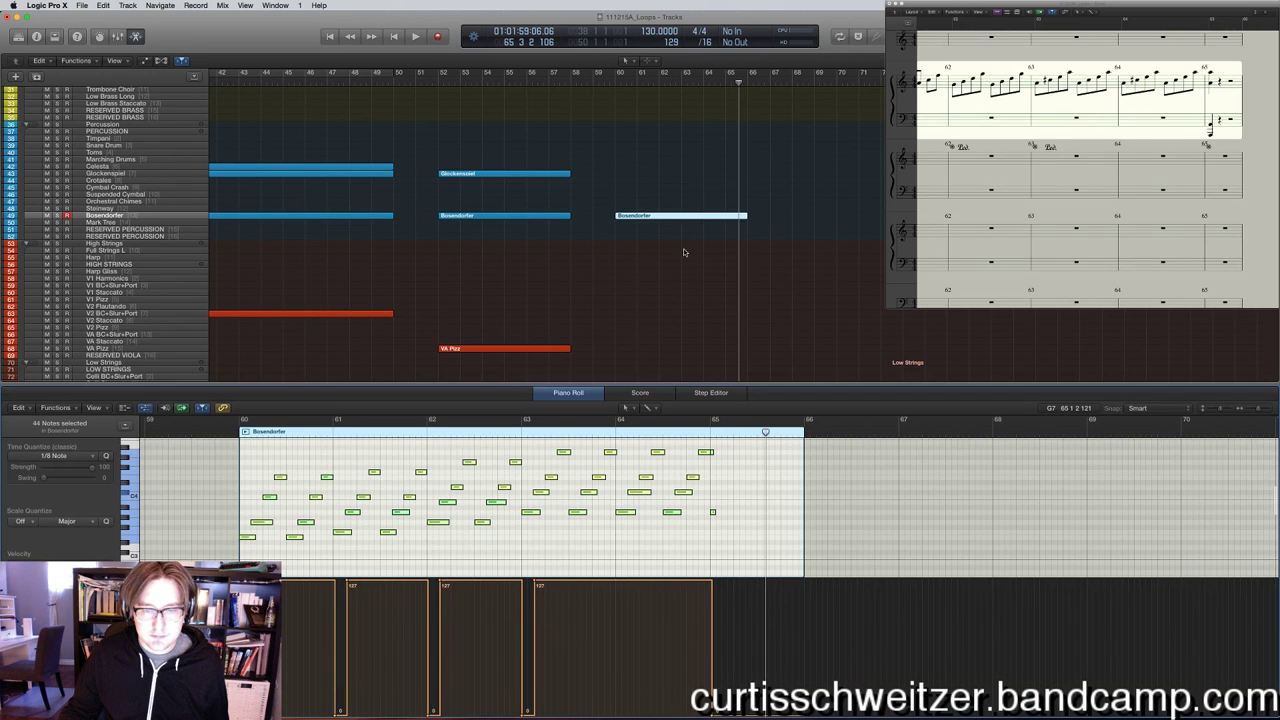
Close the Piano Roll and play from bar 63 to hear the end of the quantized Bosendorfer part.
left_click(683, 252)
left_click(693, 78)
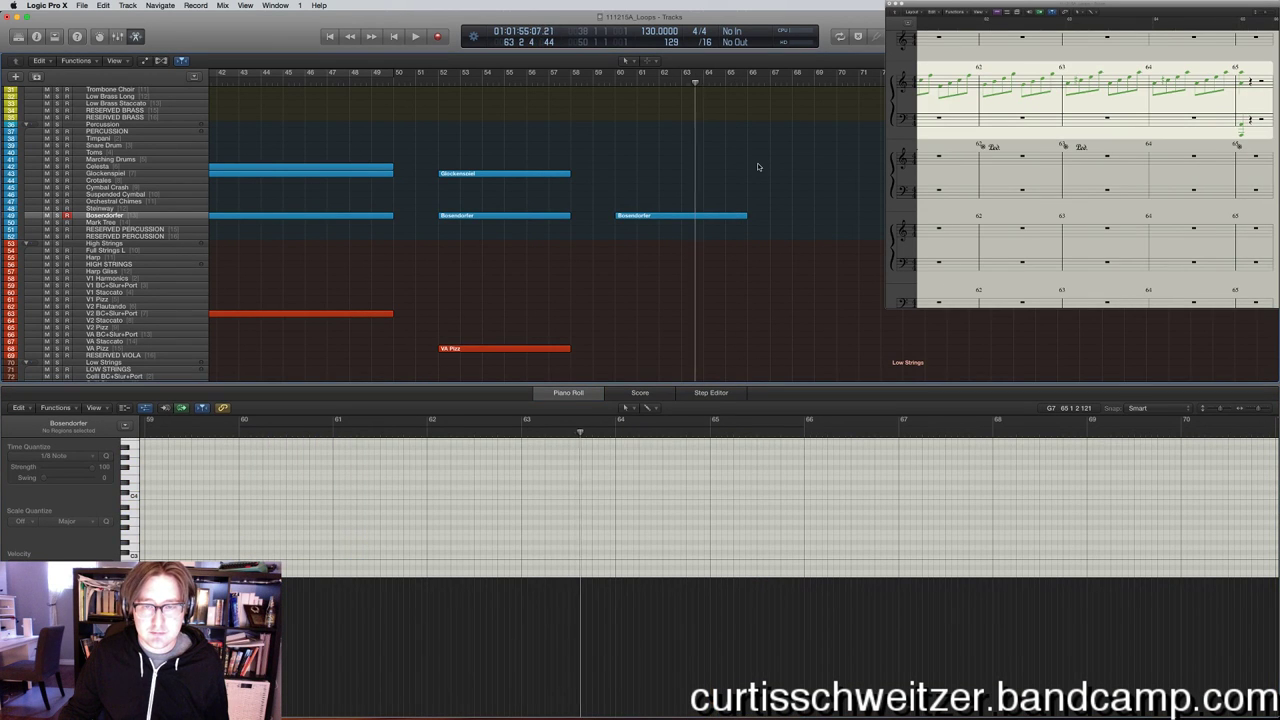
key("space")
key("e")
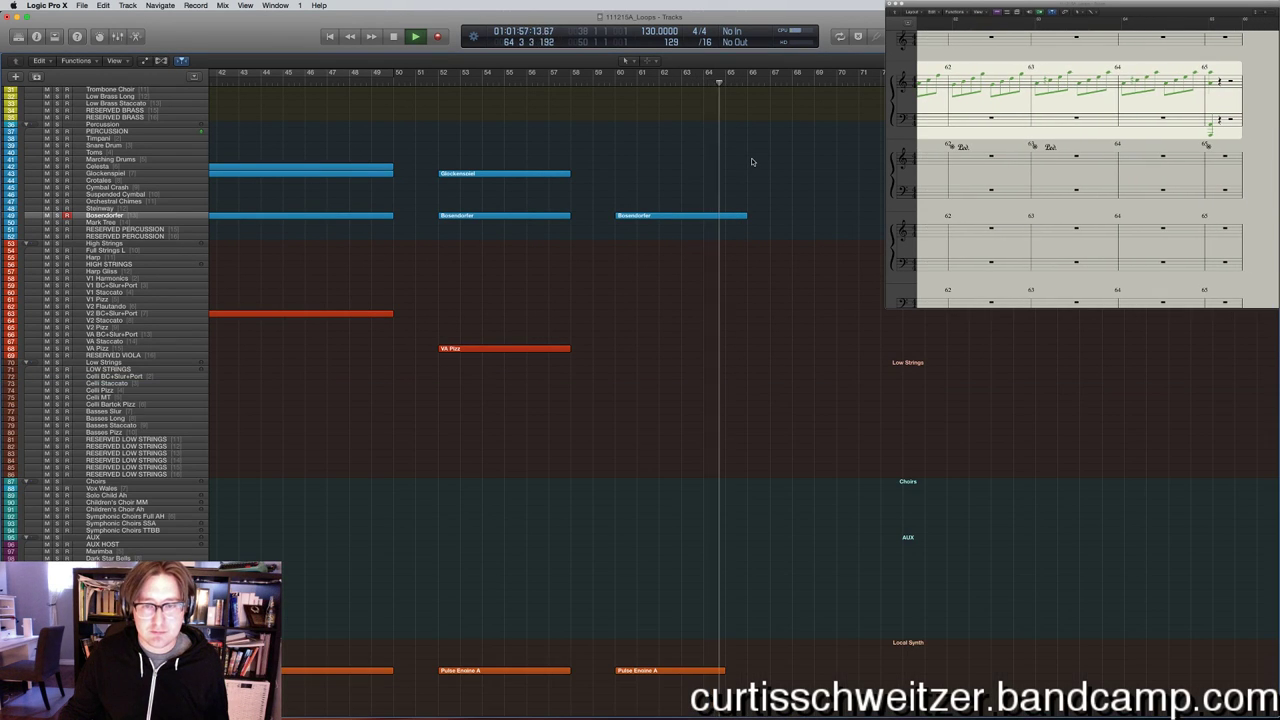
key("space")
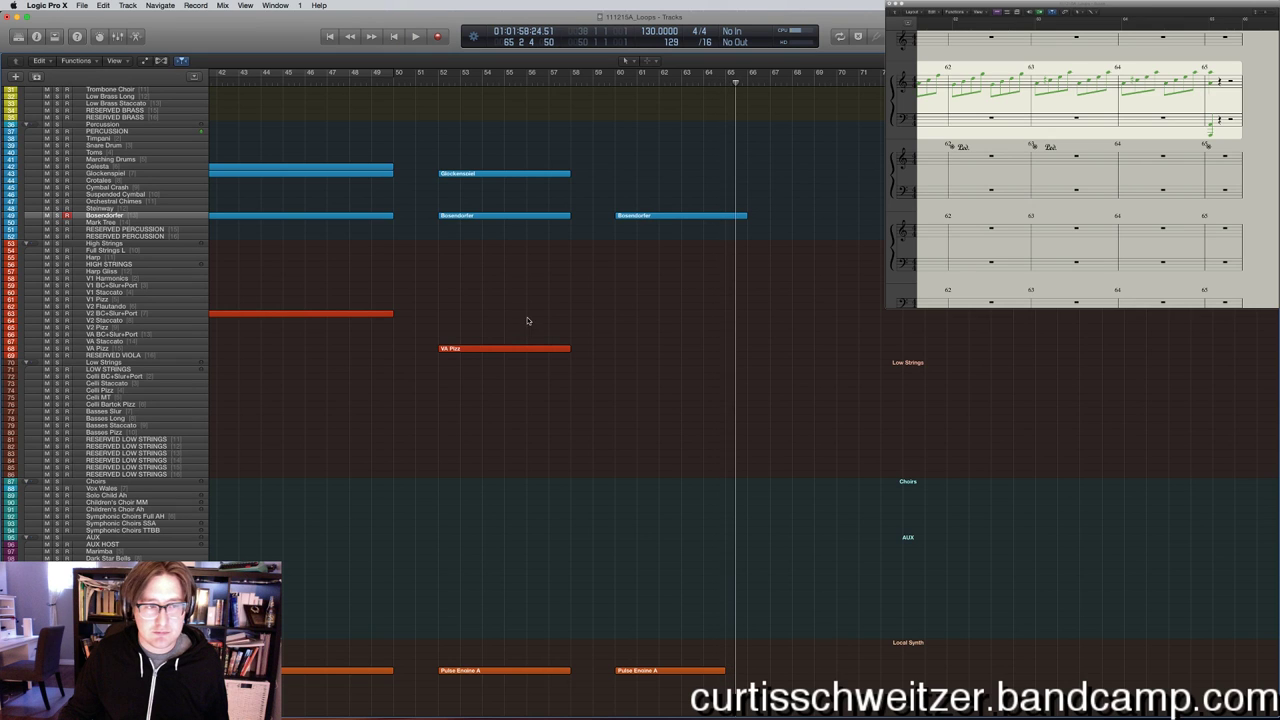
Delete the stray notes at bar 65 from the recorded Bosendorfer region and close the Piano Roll.
double_click(675, 217)
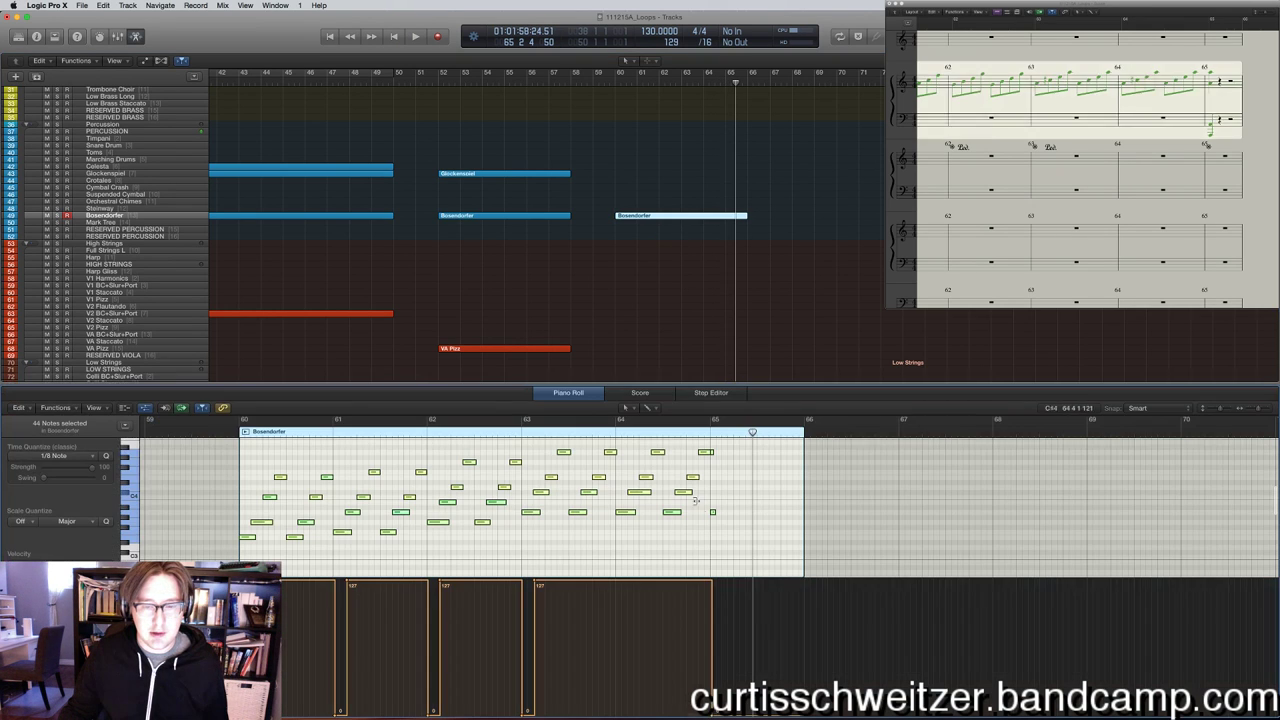
left_click_drag(733, 566, 712, 494)
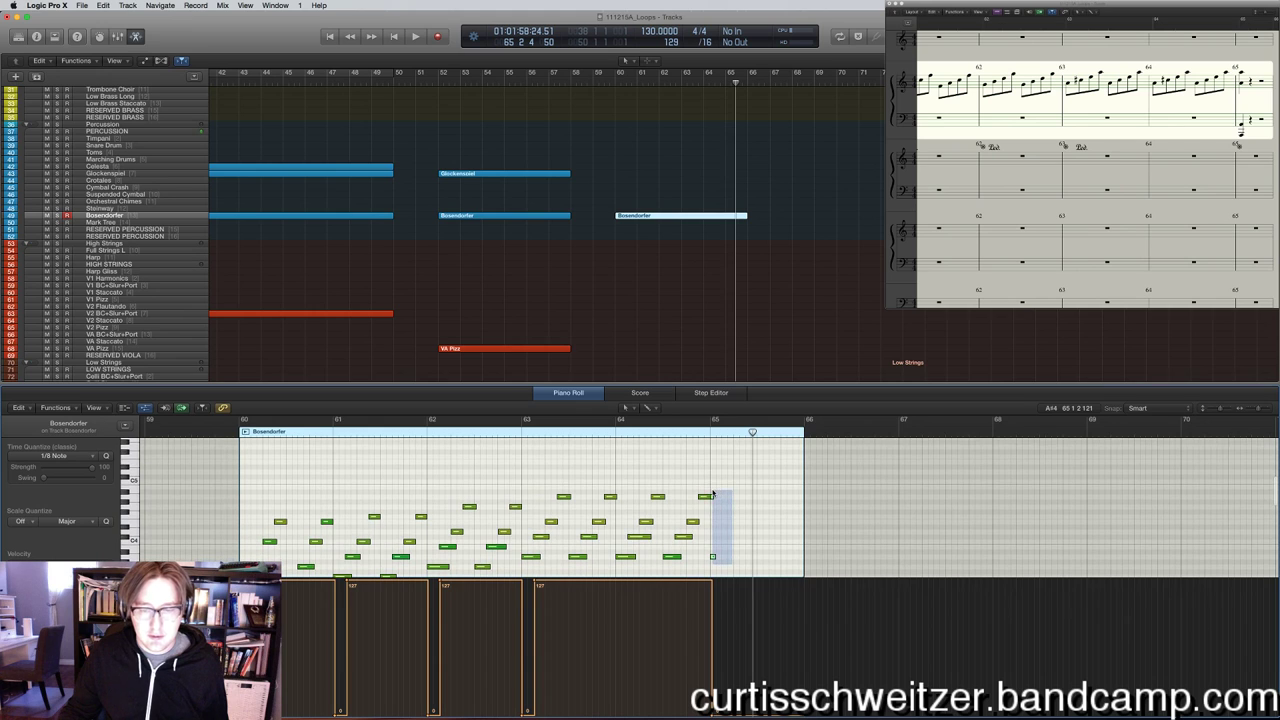
key("BackSpace")
scroll(716, 491, "down", 6)
left_click_drag(743, 565, 701, 479)
left_click(761, 277)
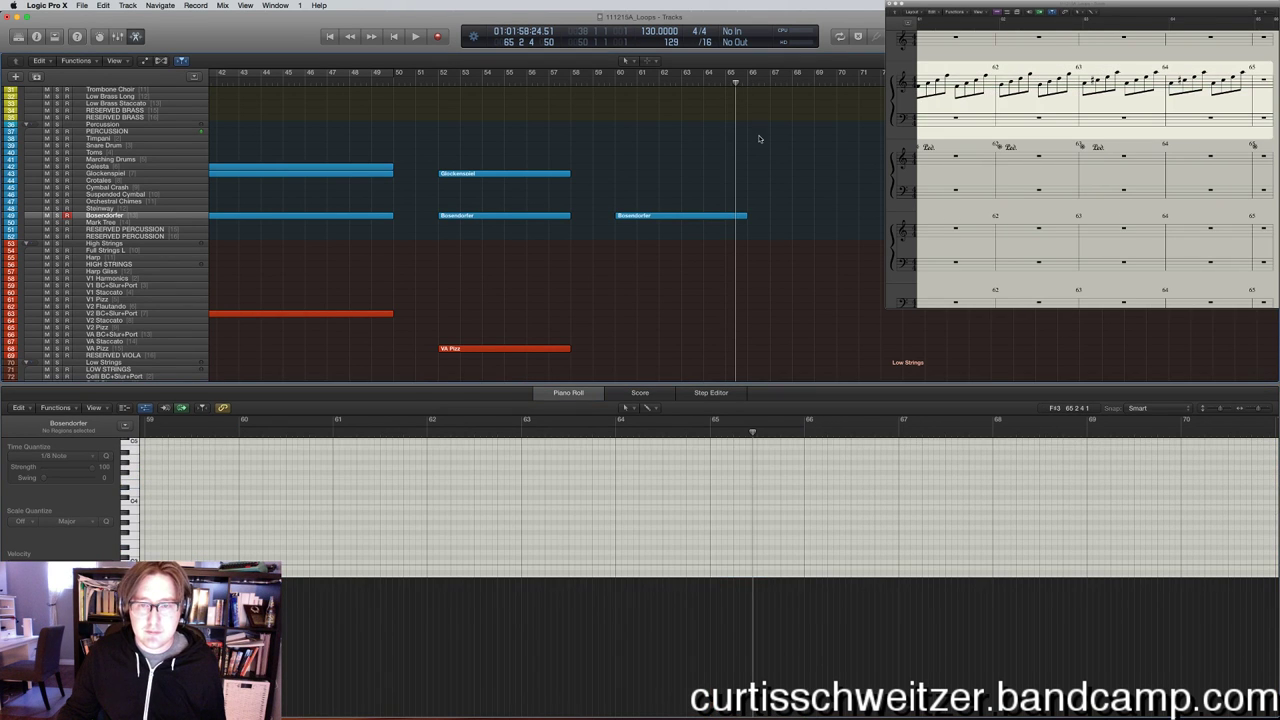
key("e")
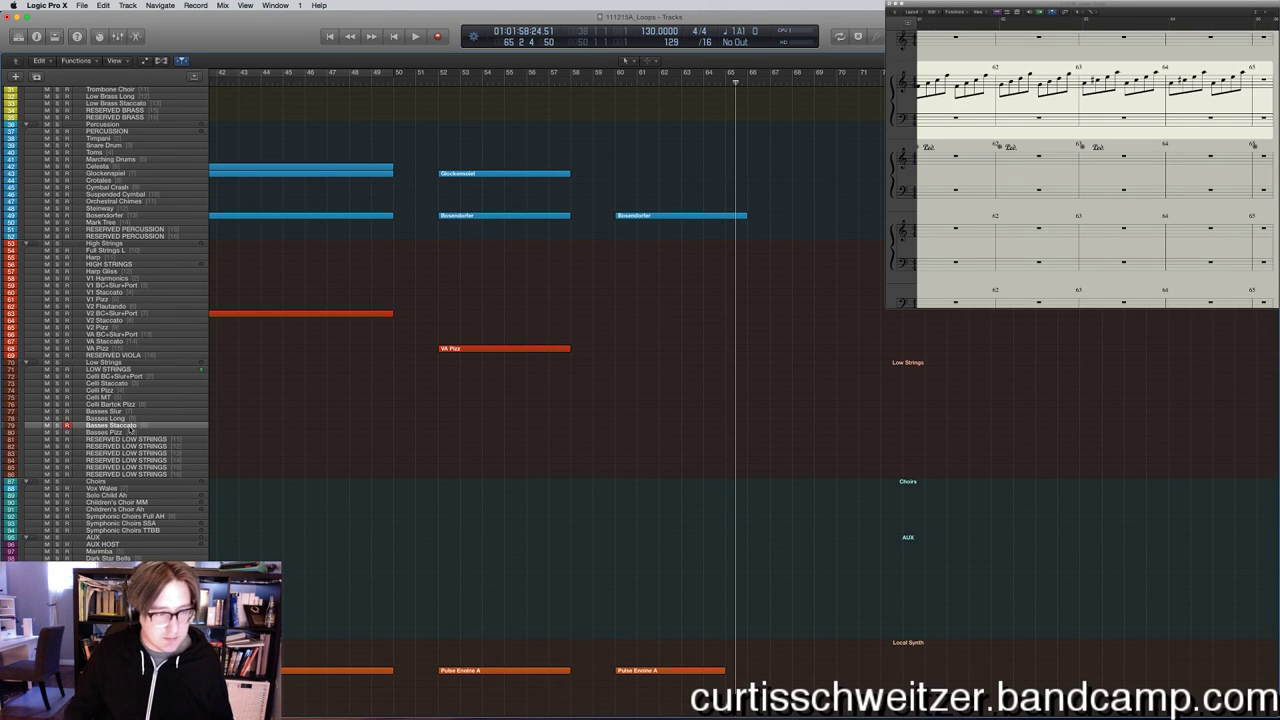
Record short parts on the Basses Pizz and Celli Pizz tracks at bar 65 and return the playhead to bar 65.
key("r")
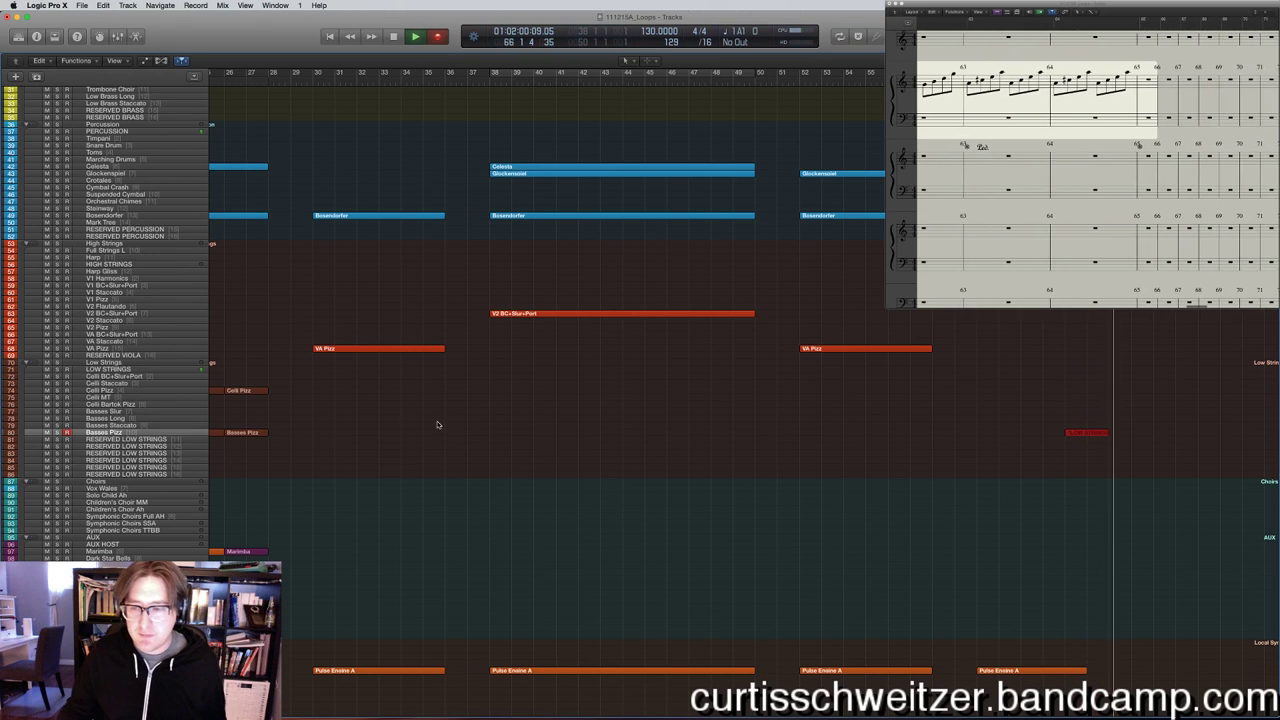
key("space")
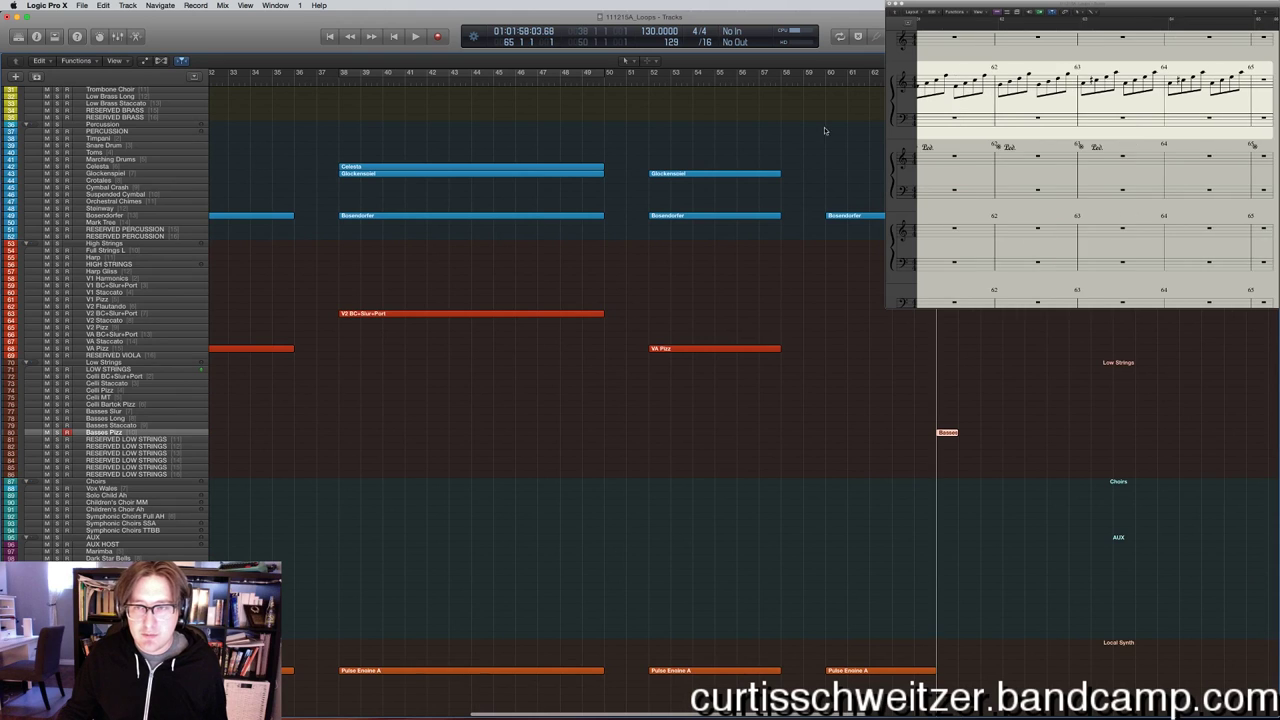
left_click(112, 392)
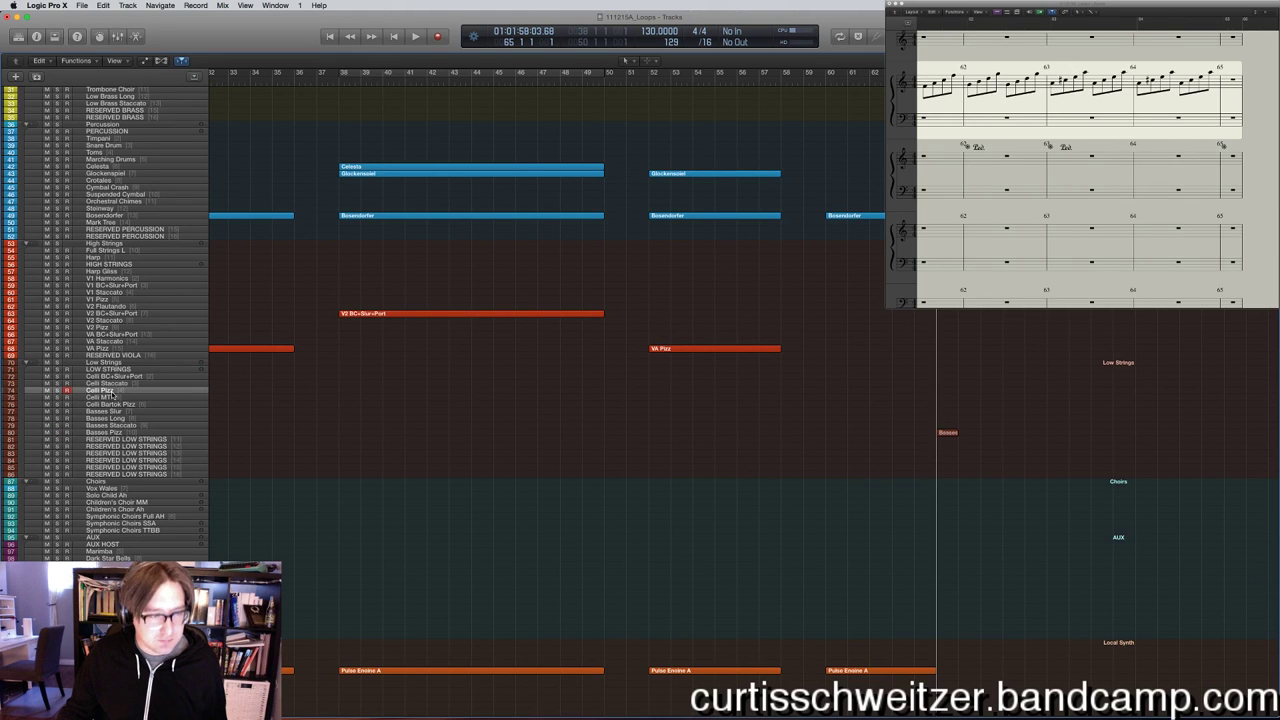
key("r")
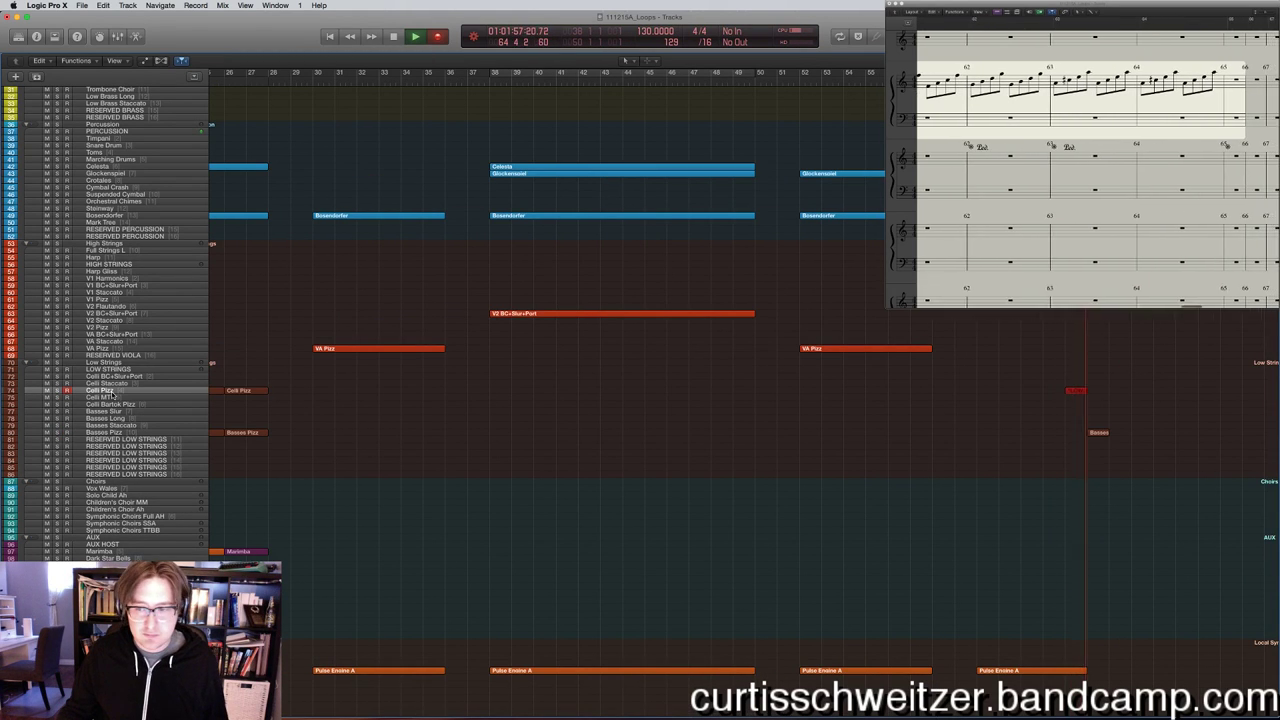
key("space")
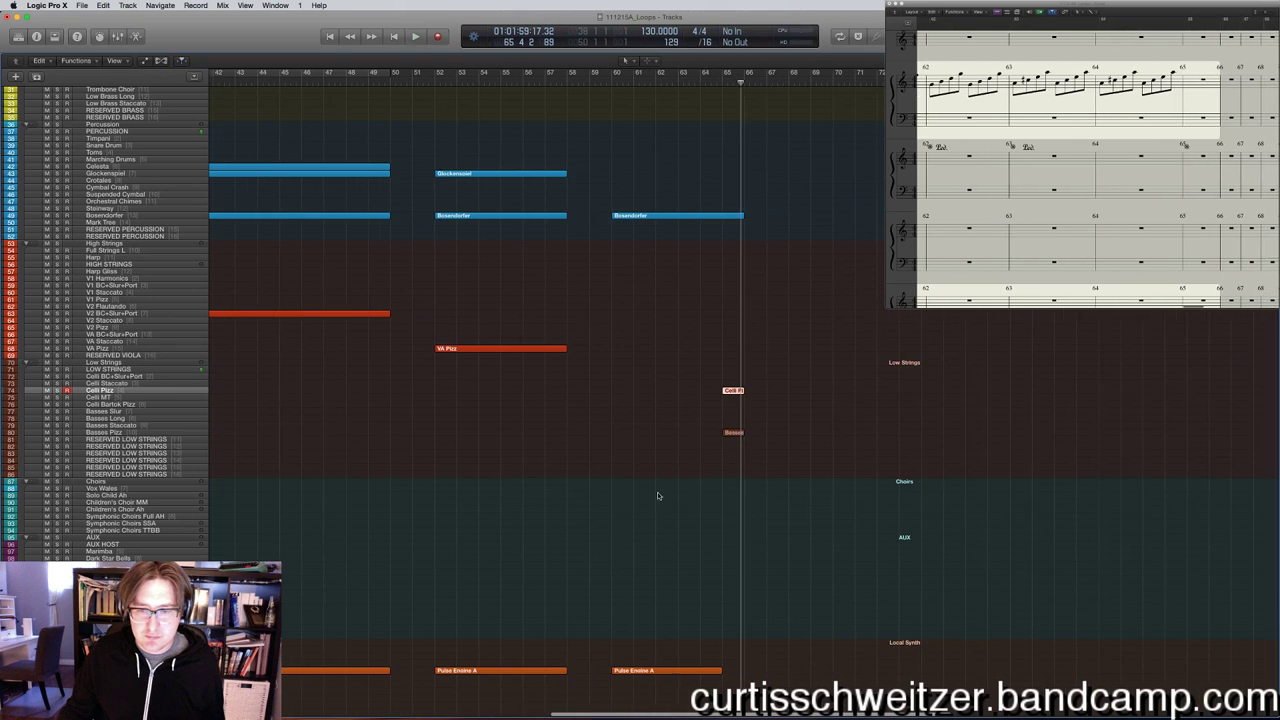
left_click(713, 78)
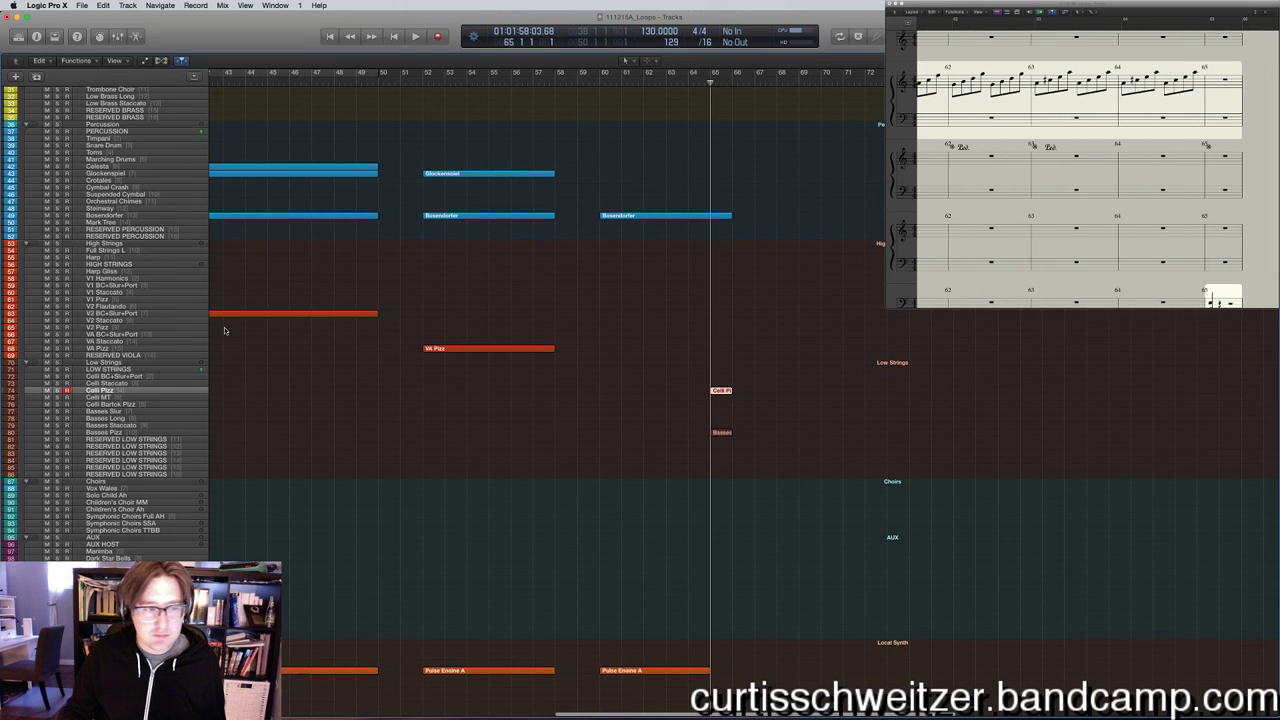
Record a short part on the VA Pizz track at bar 65.
left_click(115, 347)
key("r")
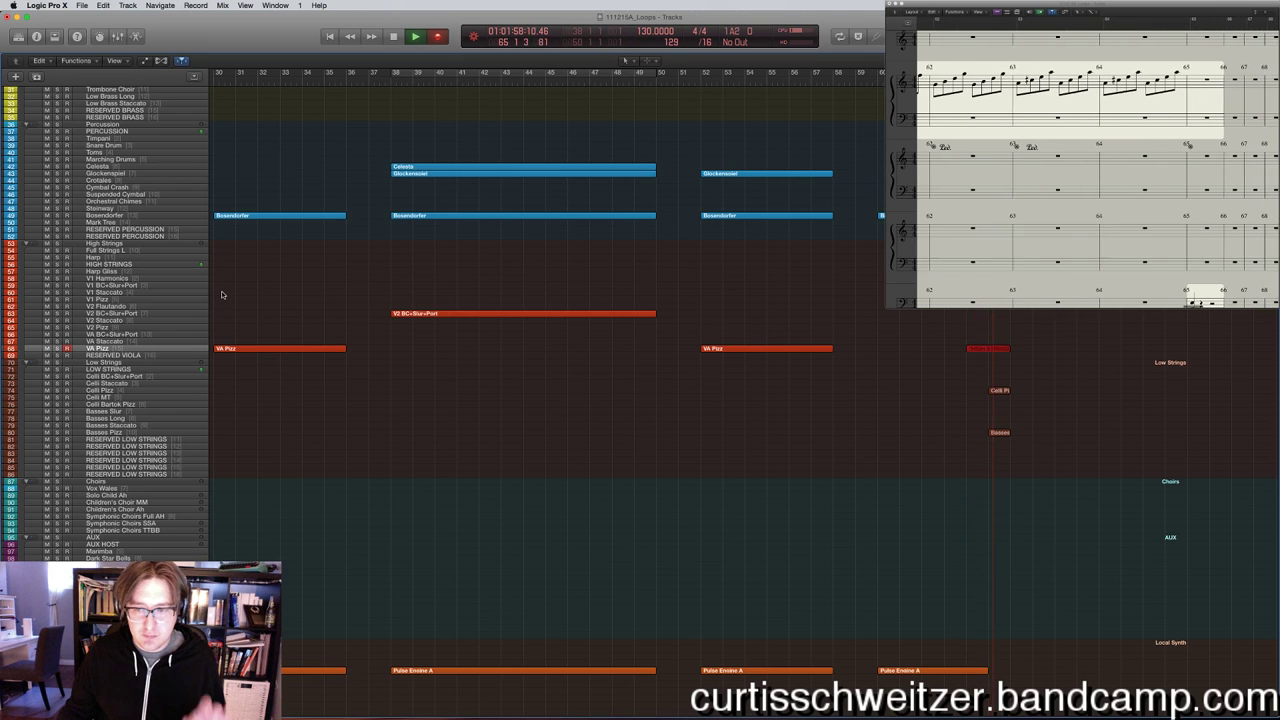
key("space")
Record a short Bass Clarinet Staccato part at bar 65 and undo the take.
scroll(1071, 343, "up", 10)
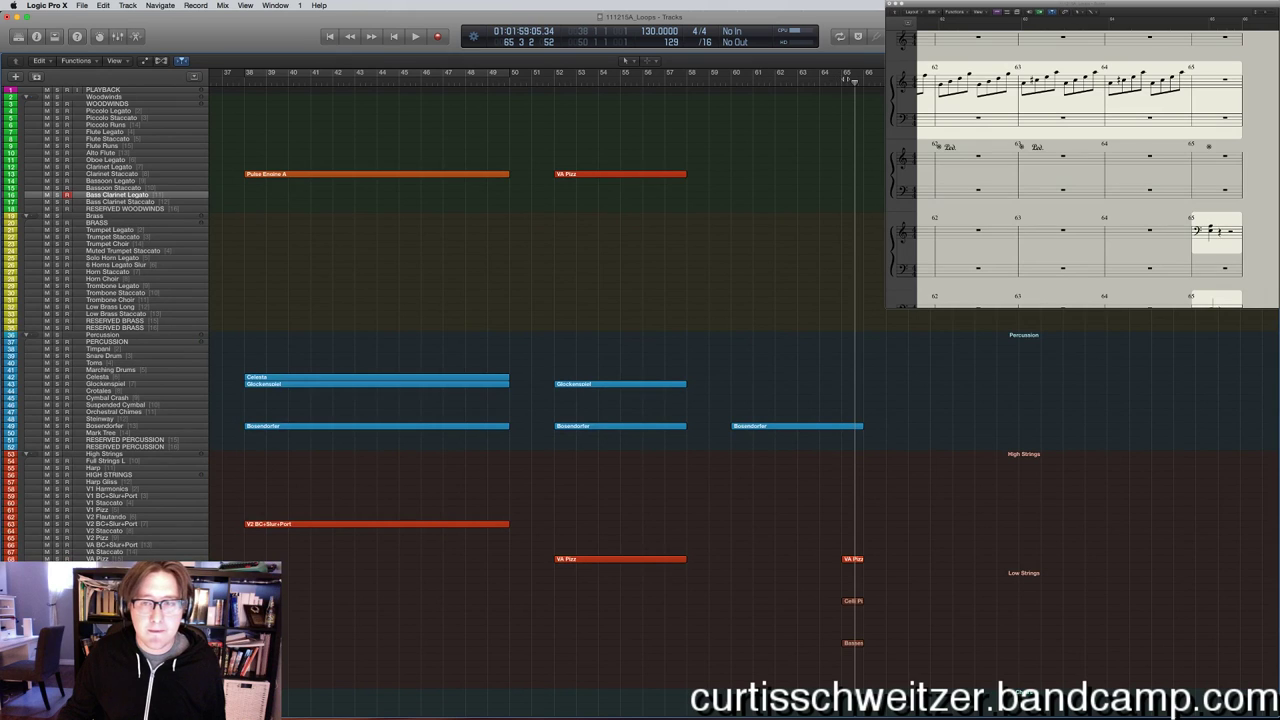
left_click(131, 202)
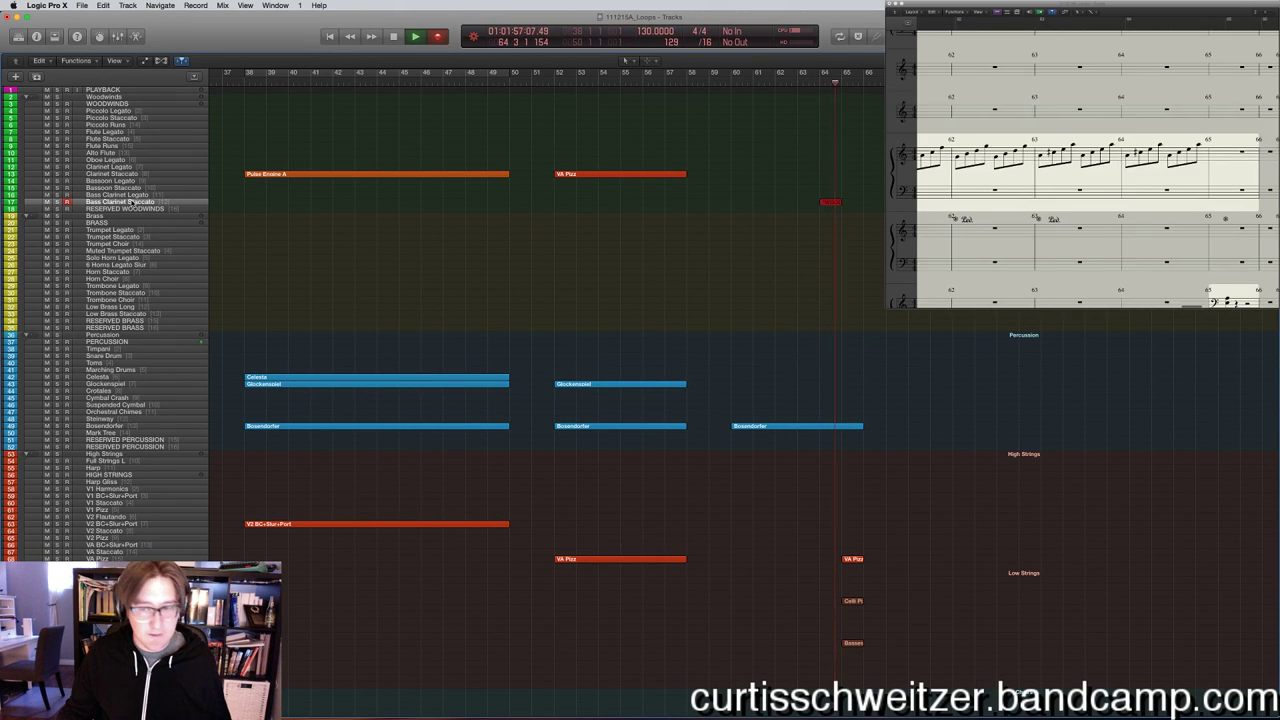
key("space")
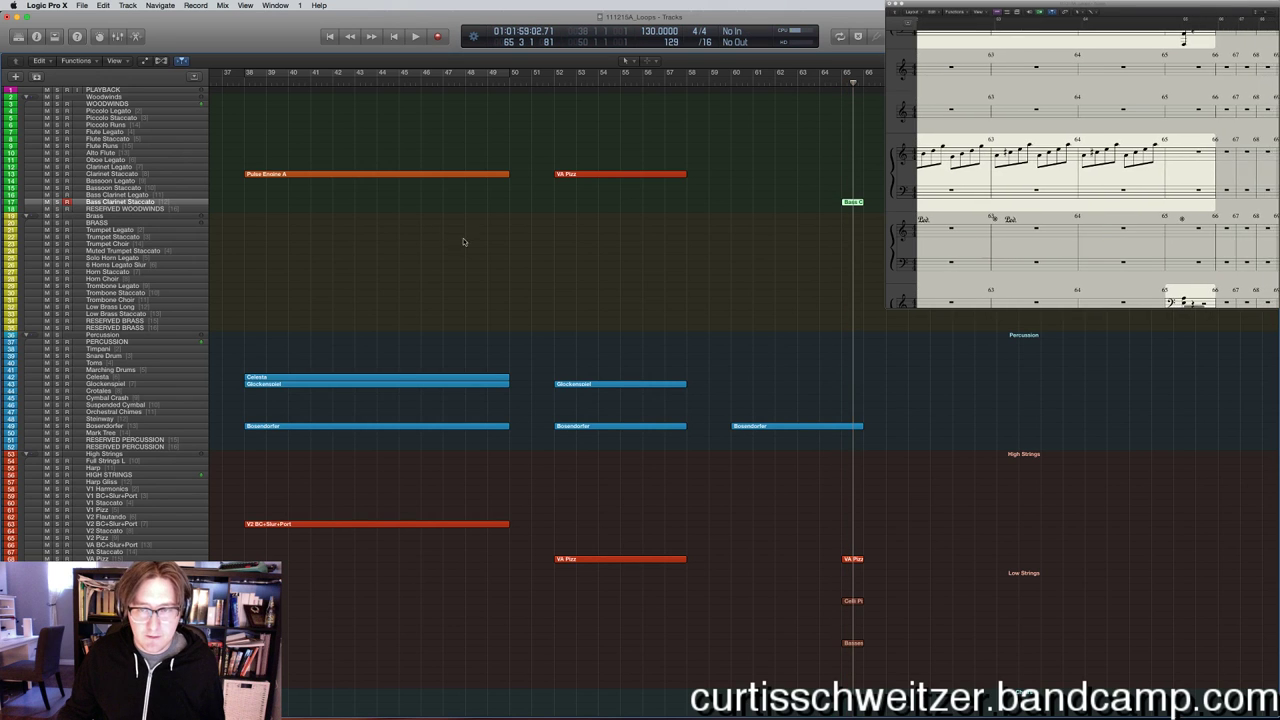
key("super+z")
Record the Bass Clarinet Staccato part again from bar 64 into bar 65, replacing the first attempt with a second take.
key("comma")
key("comma")
key("r")
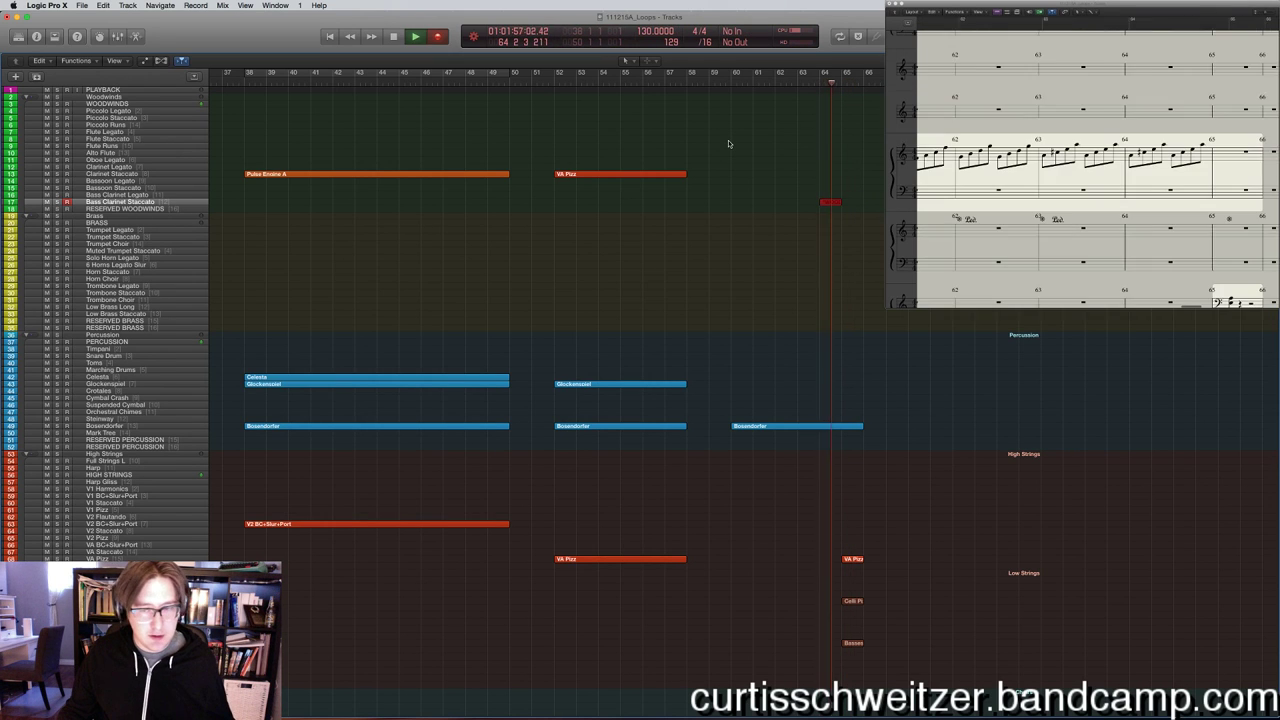
key("space")
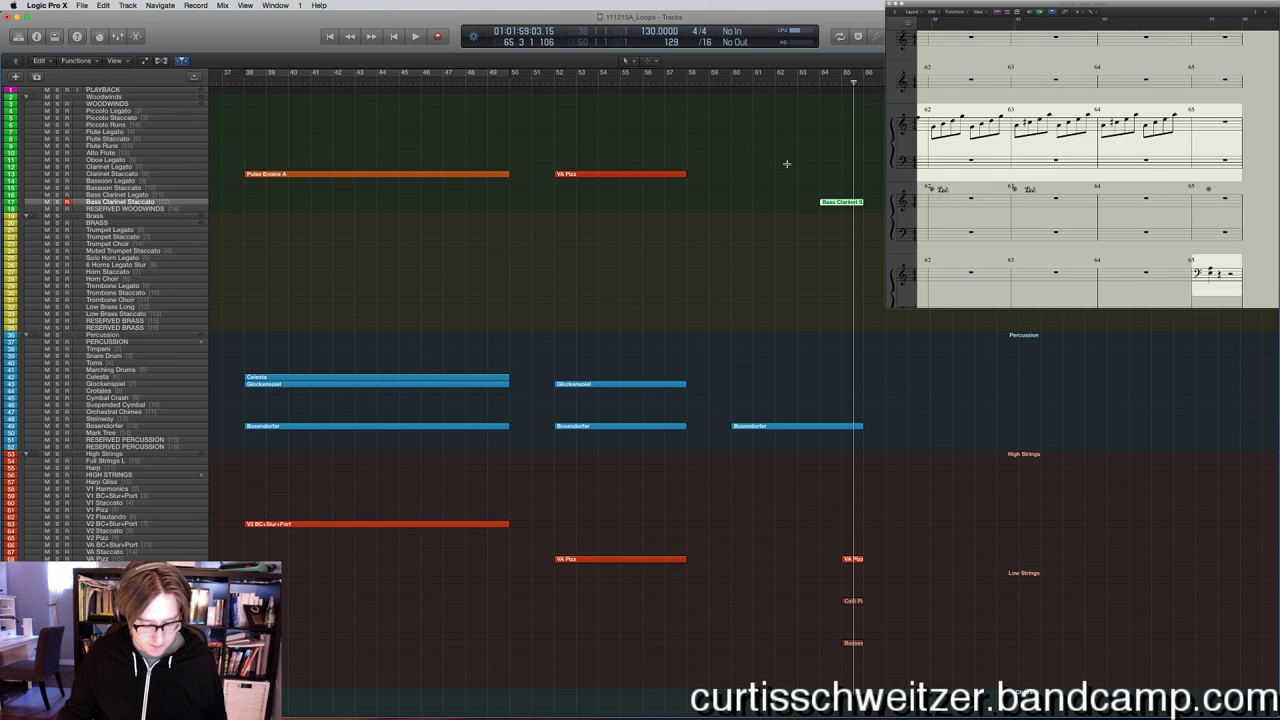
key("r")
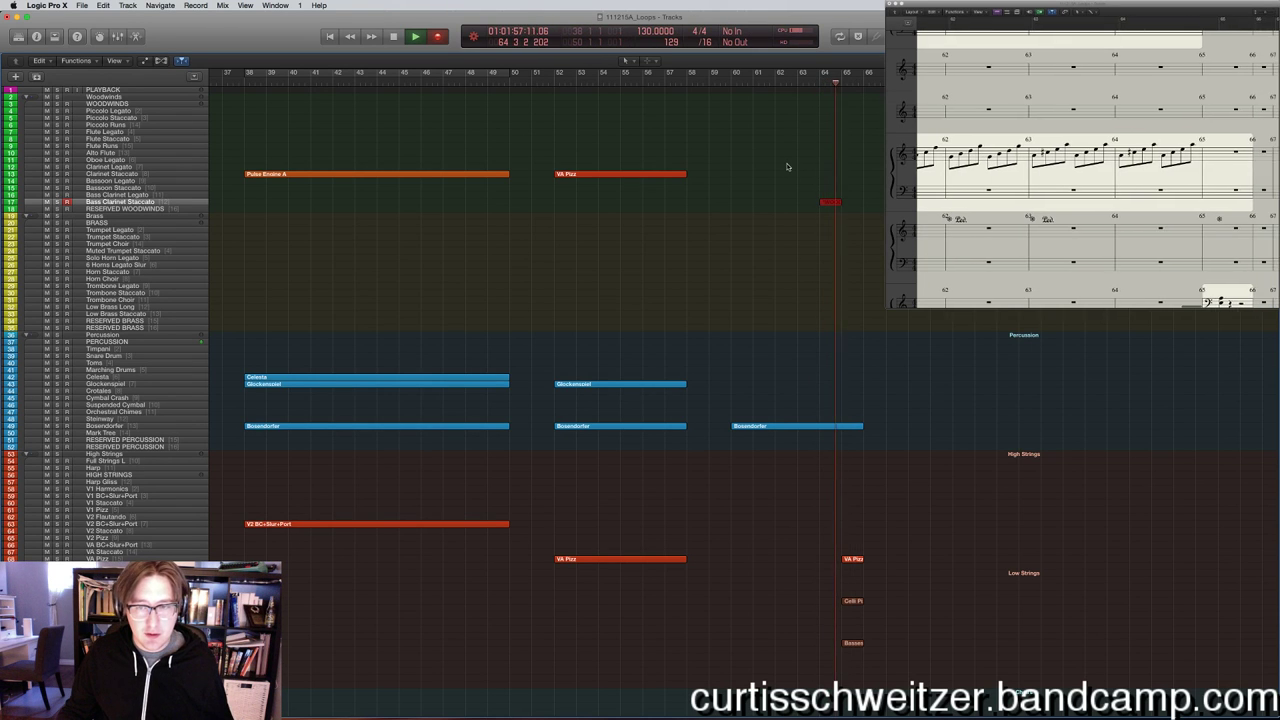
key("space")
Record a short part on the Clarinet Staccato track from bar 64 into bar 65.
scroll(790, 180, "right", 10)
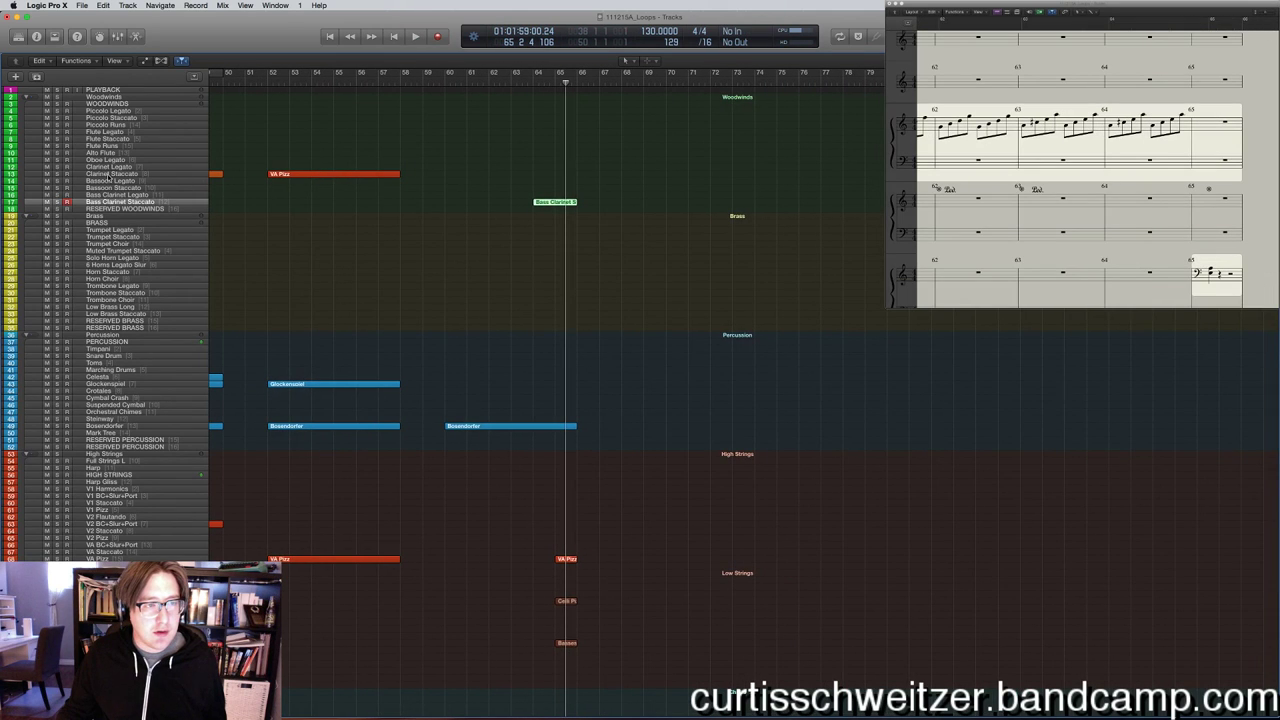
left_click(108, 174)
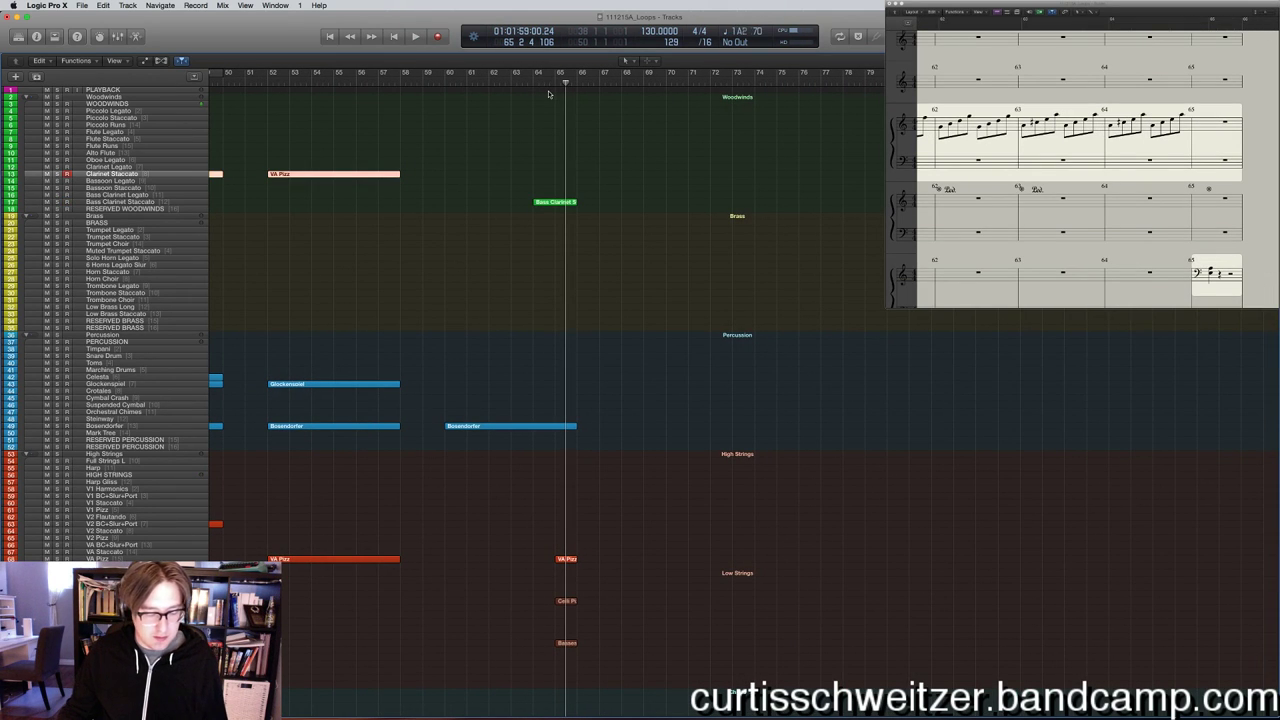
key("r")
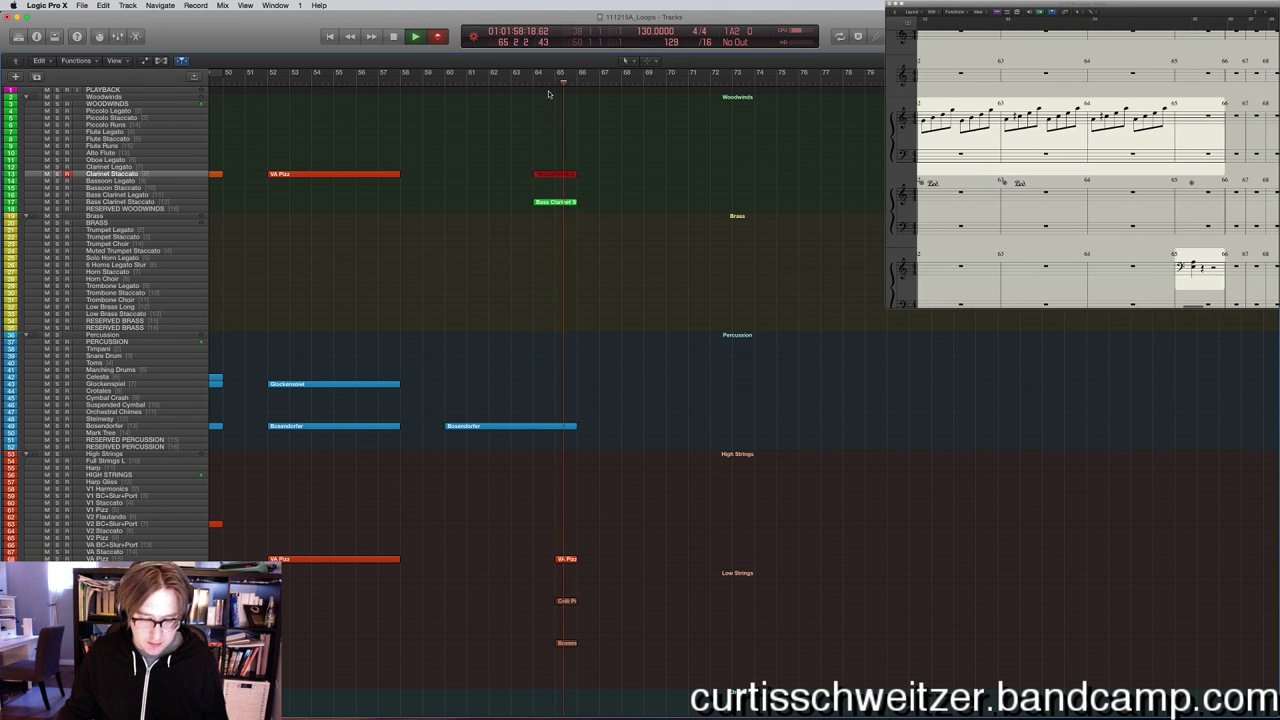
key("space")
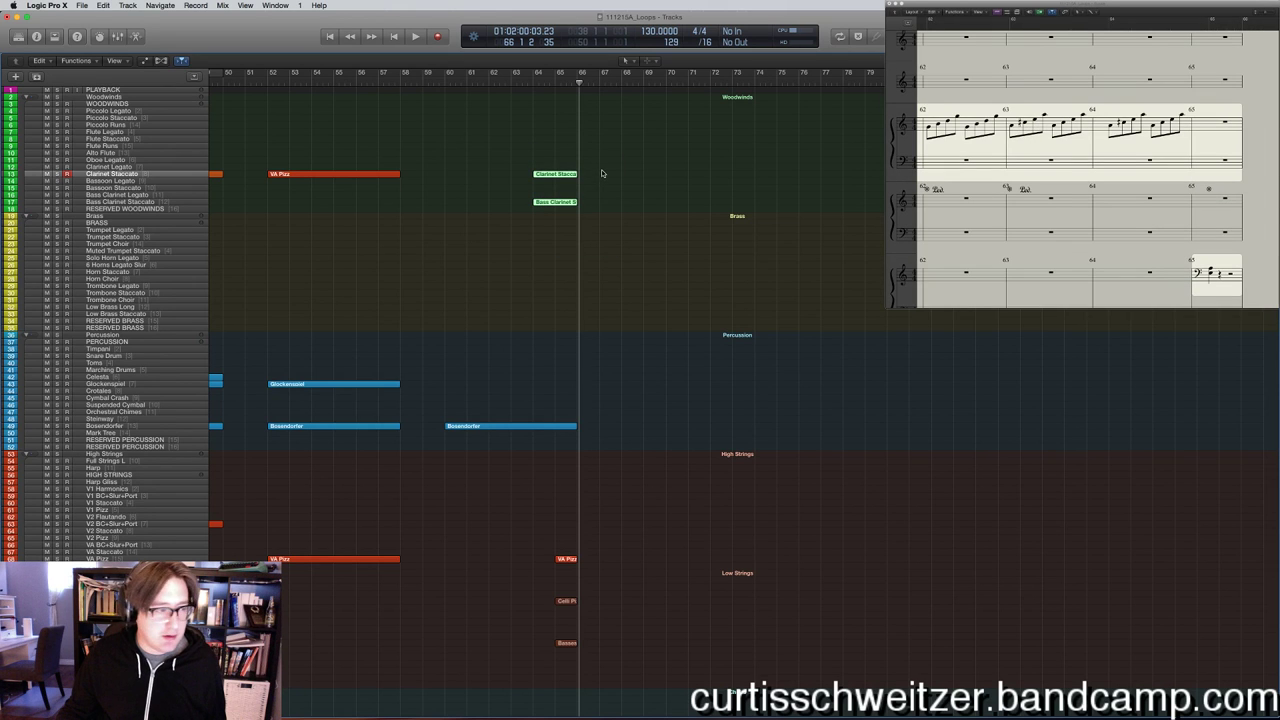
Examine the bar 65 notes of the new staccato clarinet, bass clarinet and pizzicato string regions in the Piano Roll.
double_click(568, 174)
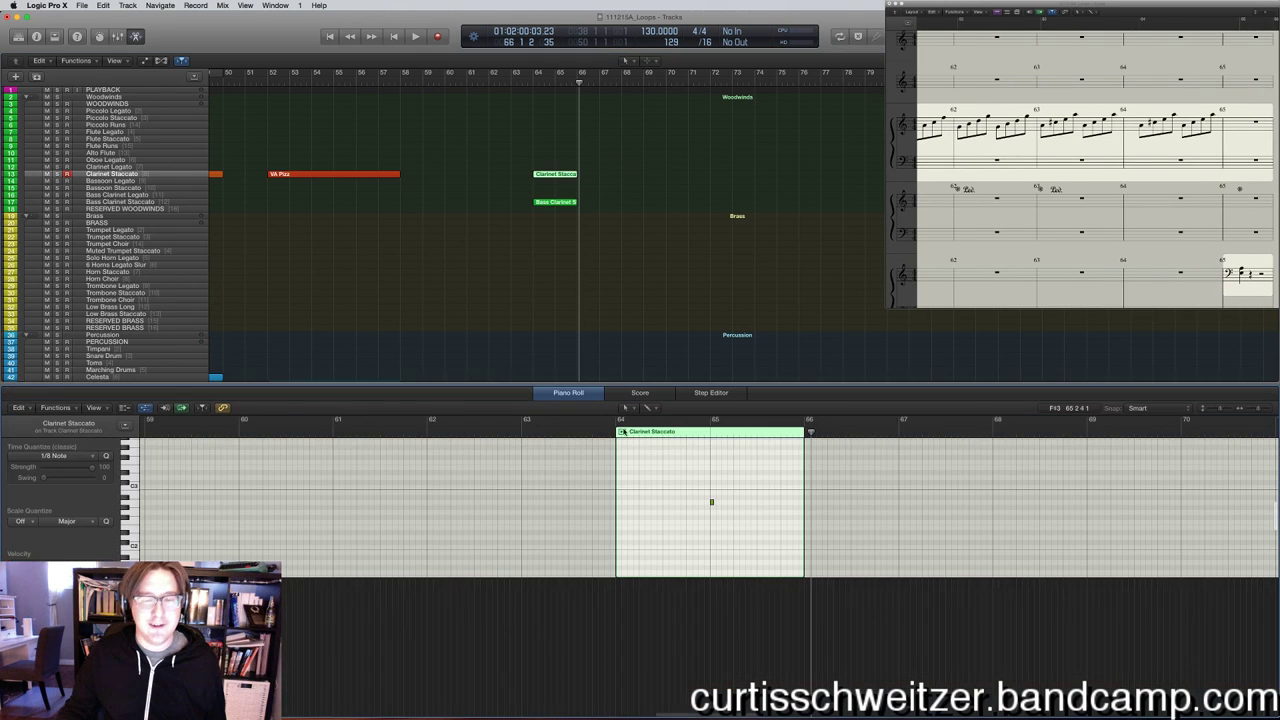
left_click(555, 202)
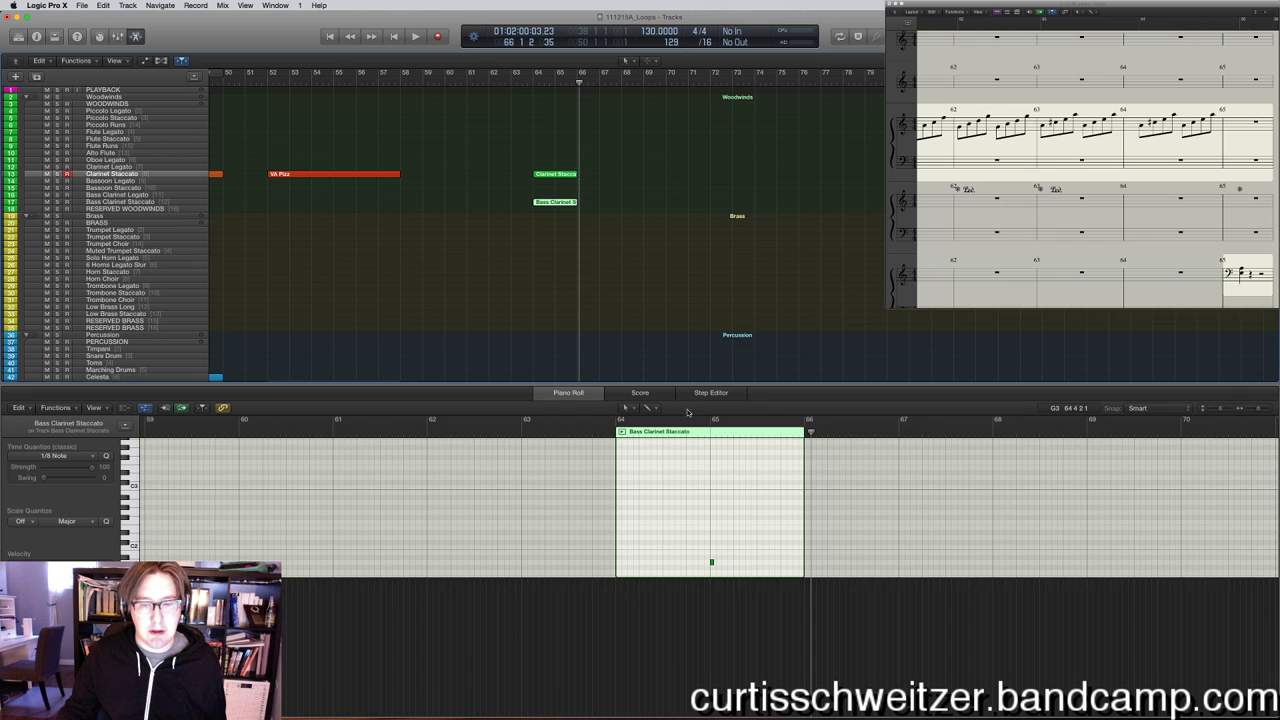
left_click(653, 263)
scroll(640, 275, "down", 10)
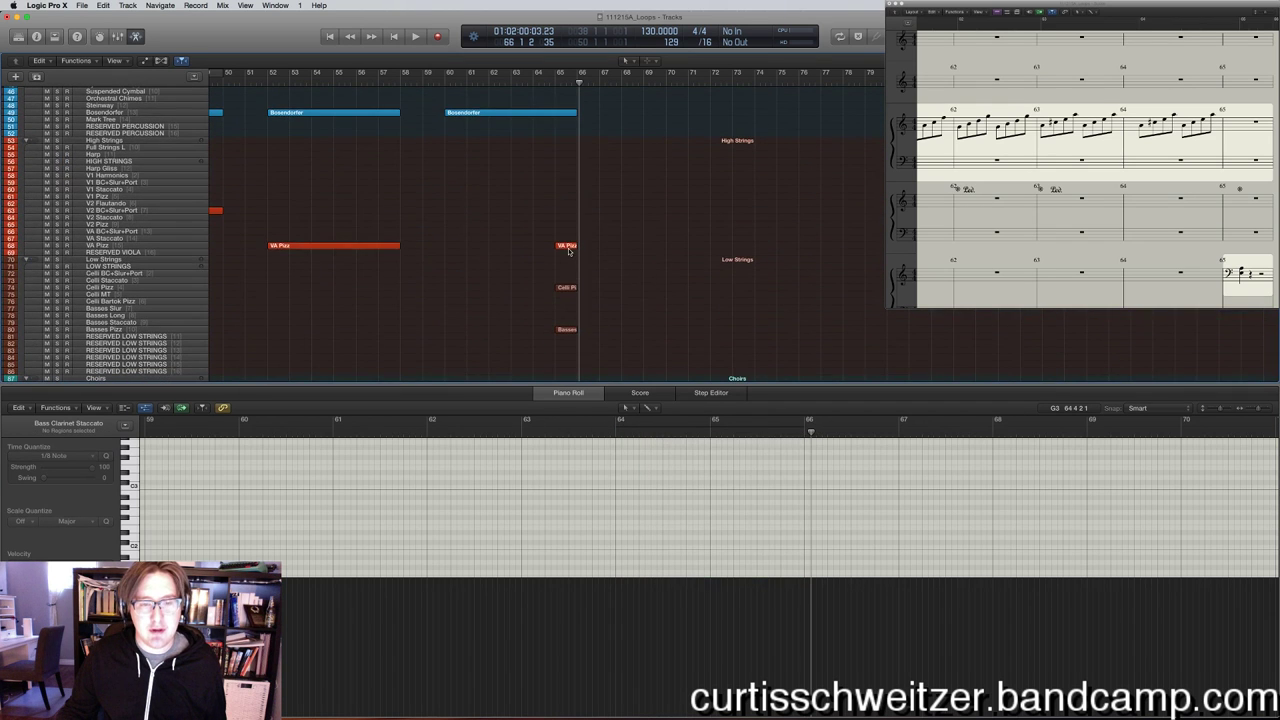
double_click(568, 249)
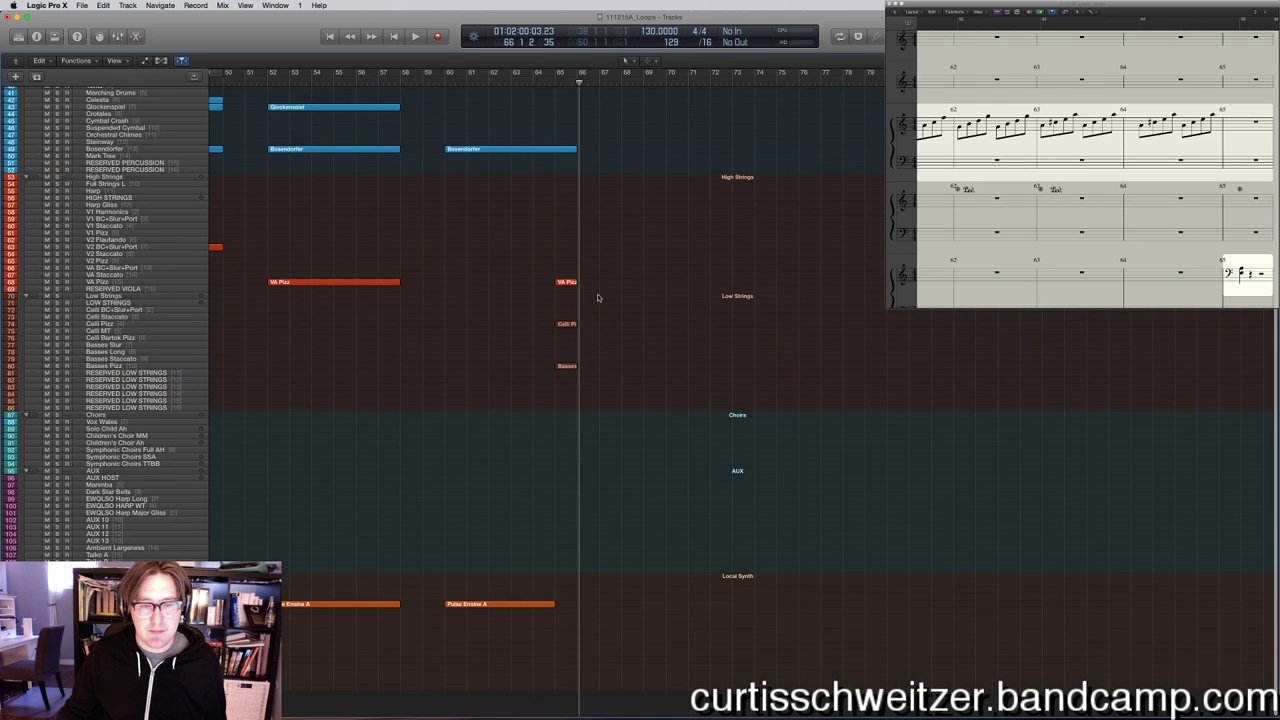
key("e")
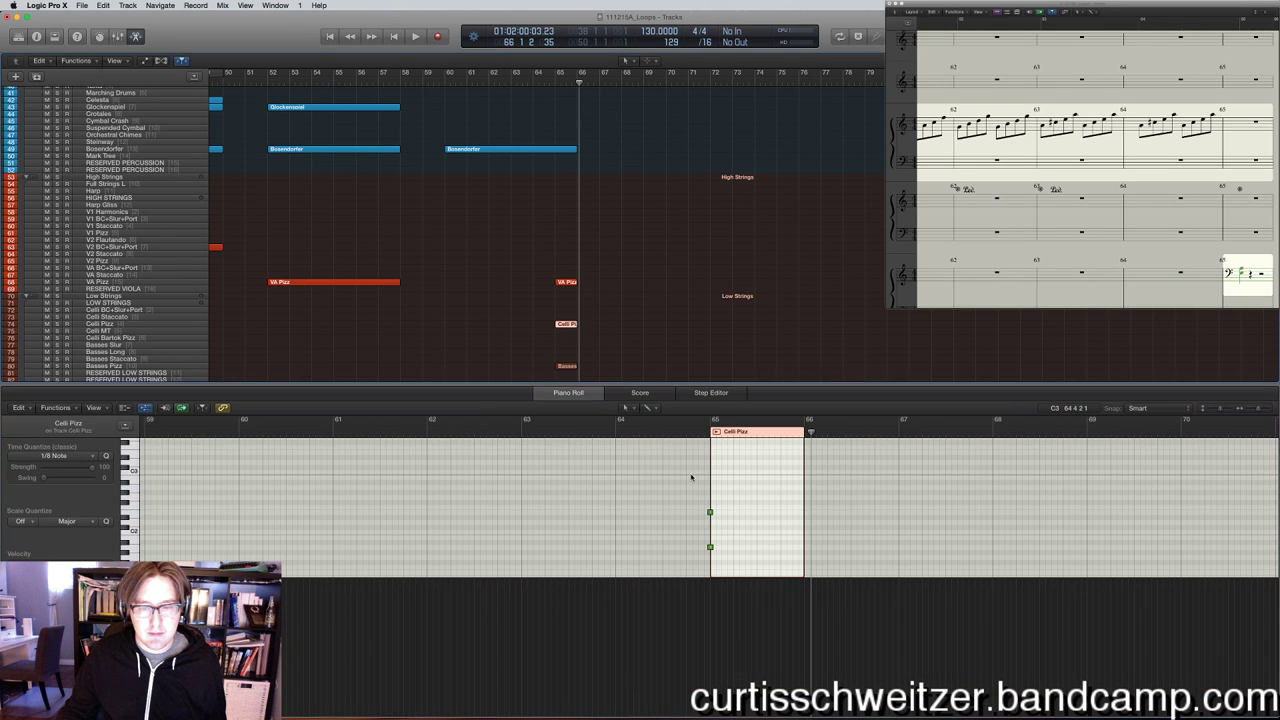
left_click(565, 366)
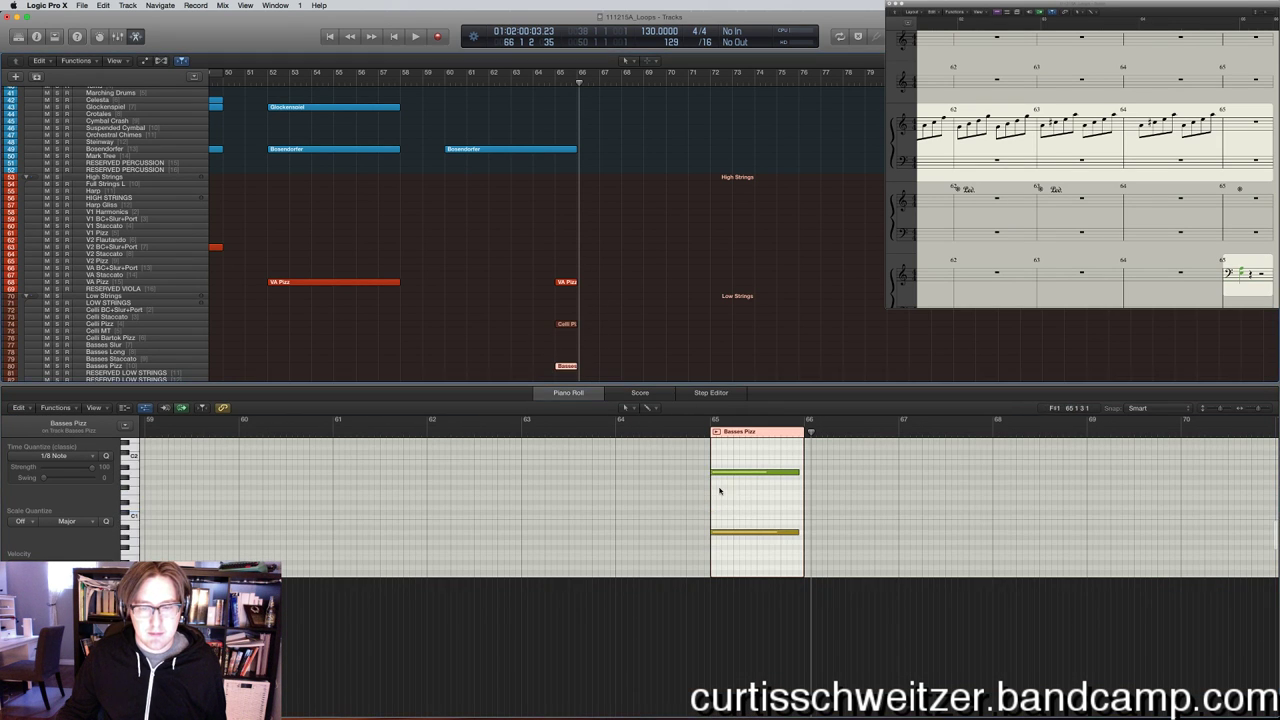
left_click(594, 163)
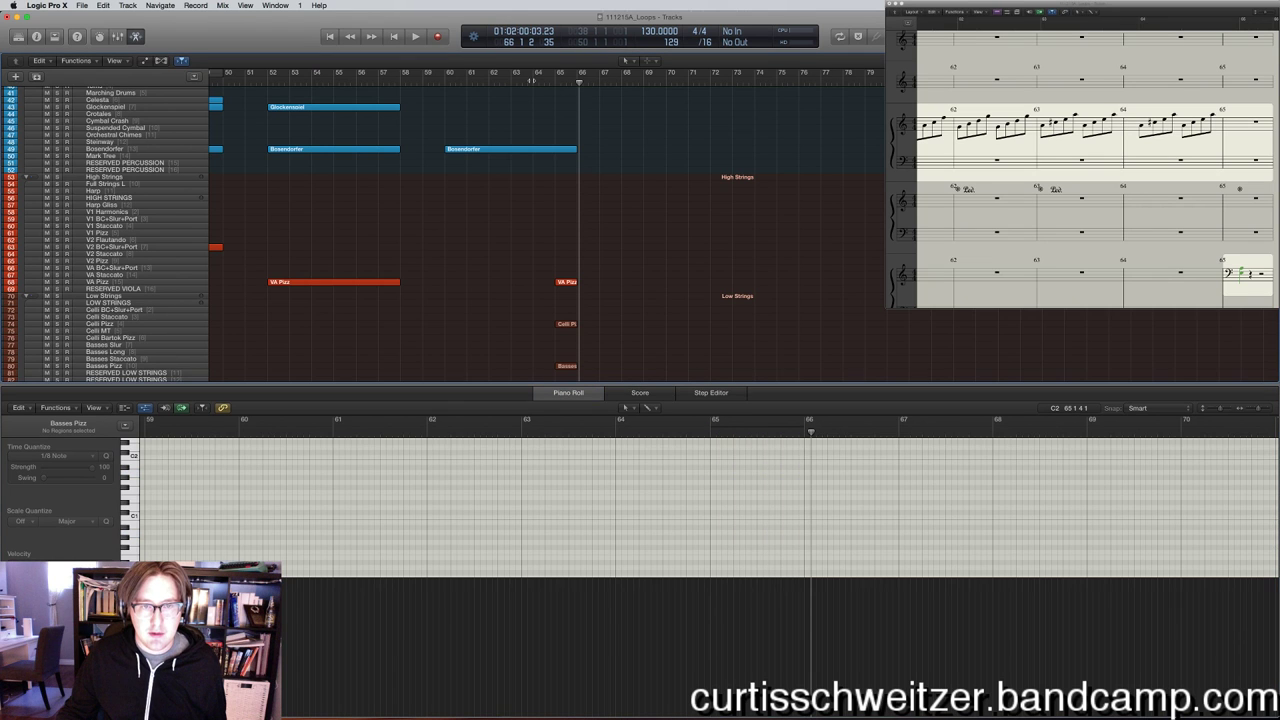
Close the Piano Roll and play from bar 64 to hear the layered hit at bar 65.
key("space")
key("e")
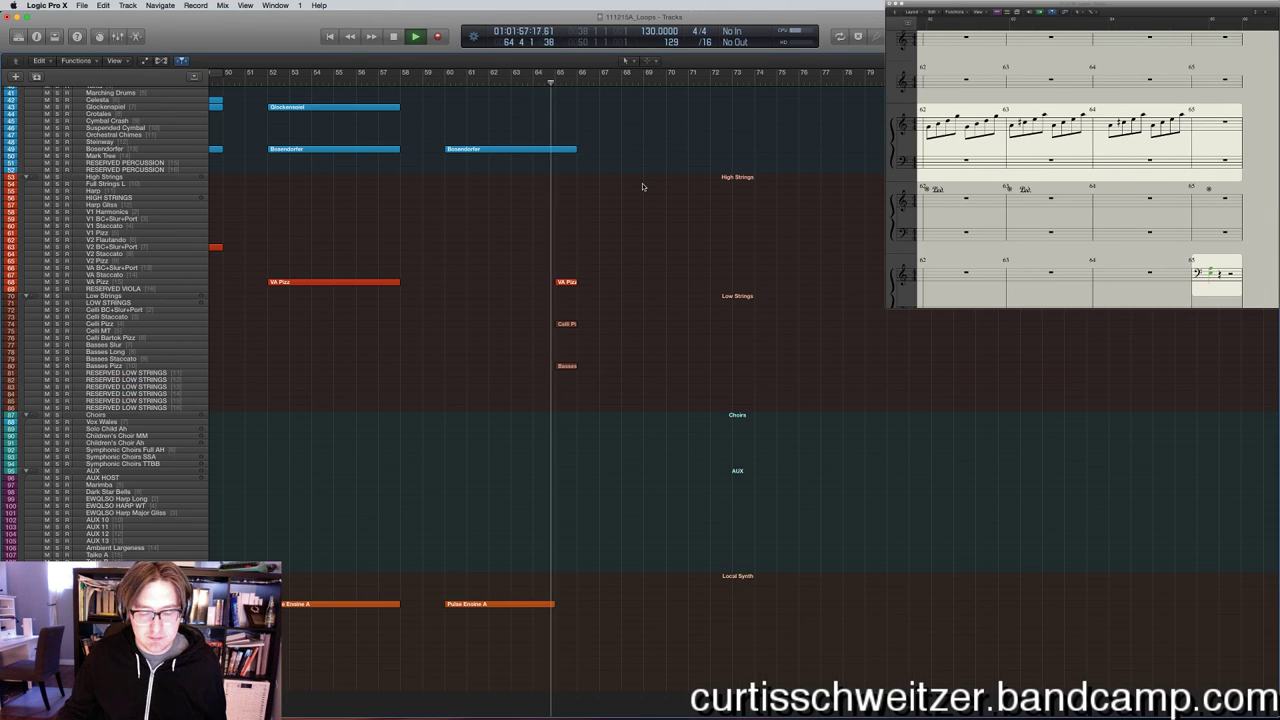
scroll(643, 190, "up", 5)
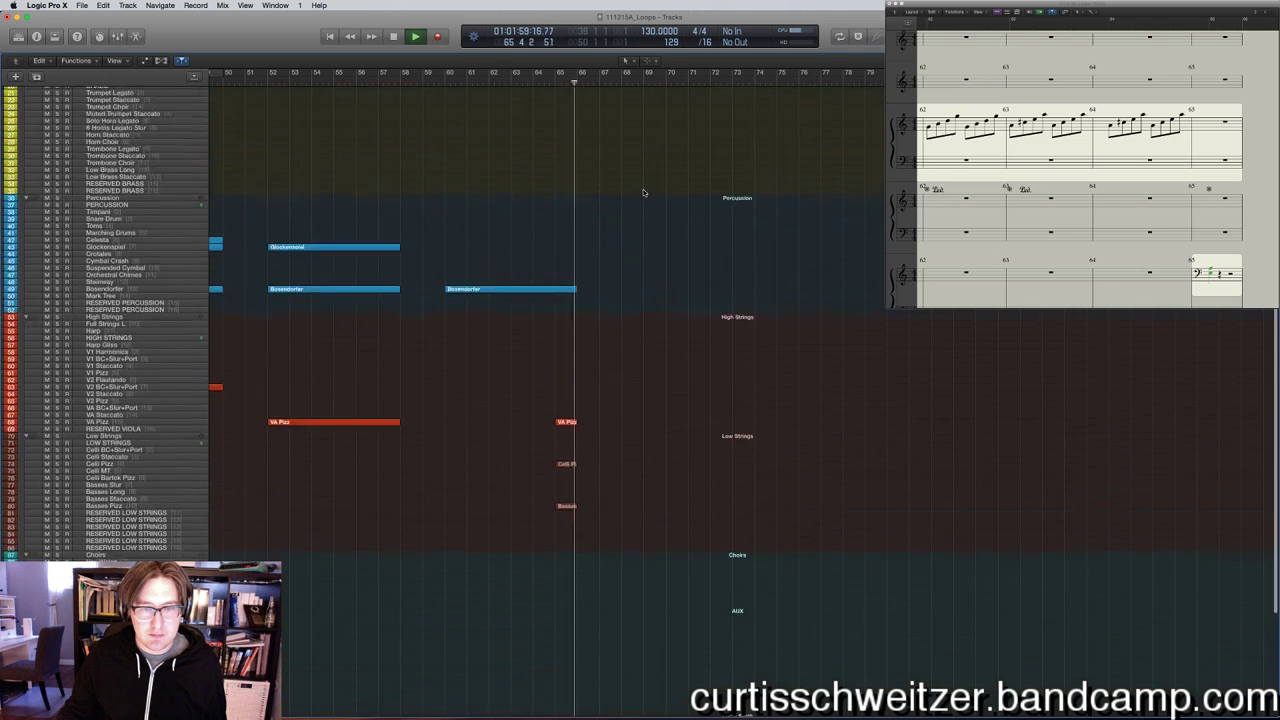
scroll(648, 317, "down", 5)
key("space")
Shorten the Basses Pizz notes at bar 65 in the Piano Roll, play back the ending and close the editor.
double_click(566, 367)
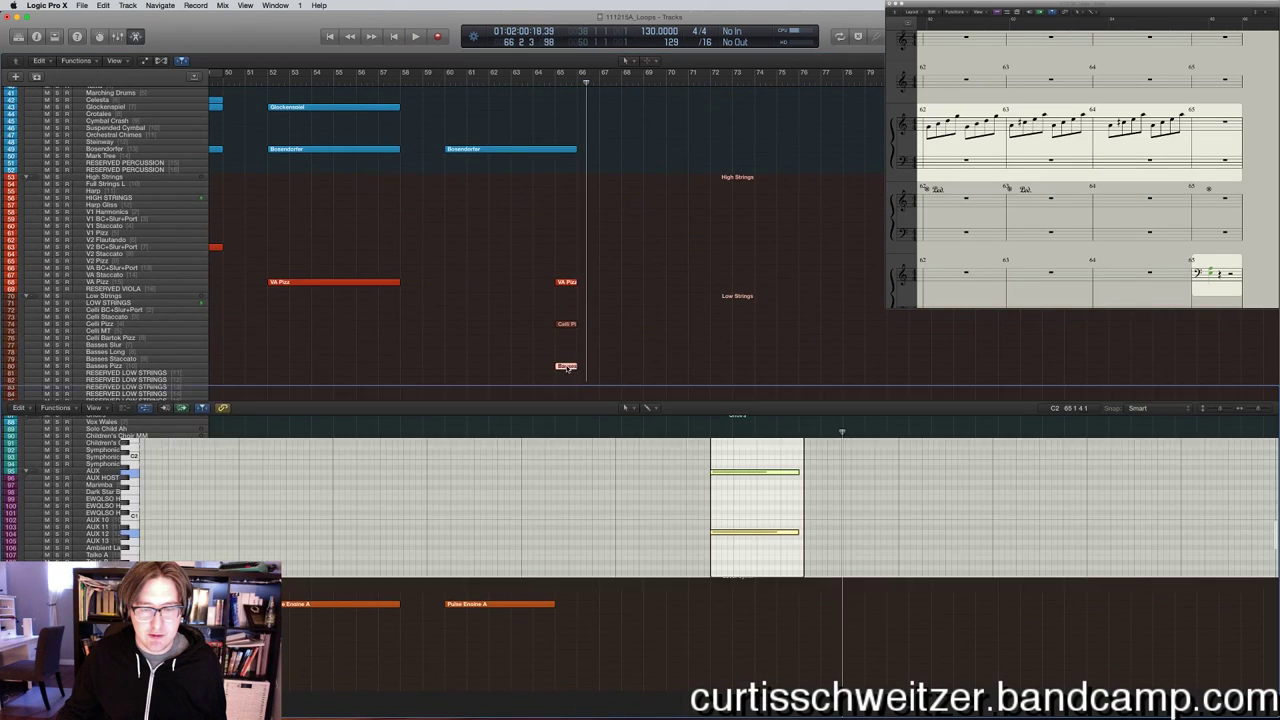
left_click_drag(796, 472, 733, 472)
left_click(686, 430)
key("space")
left_click(710, 282)
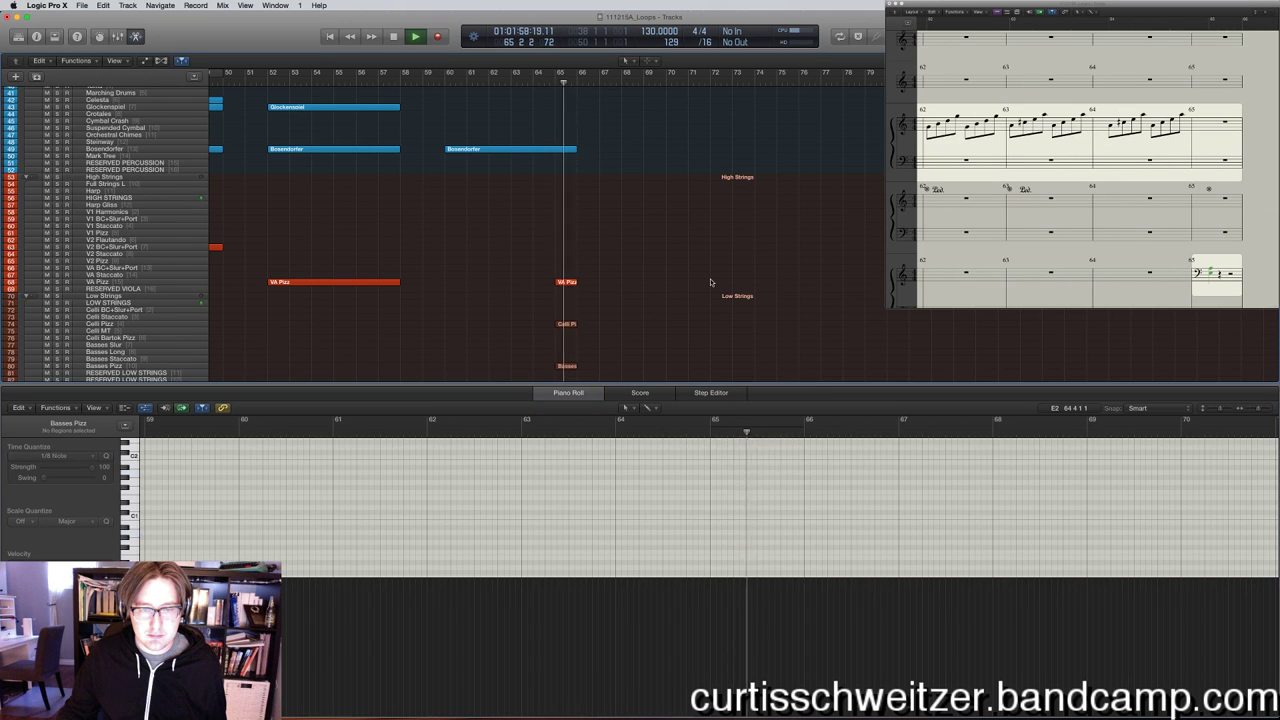
key("p")
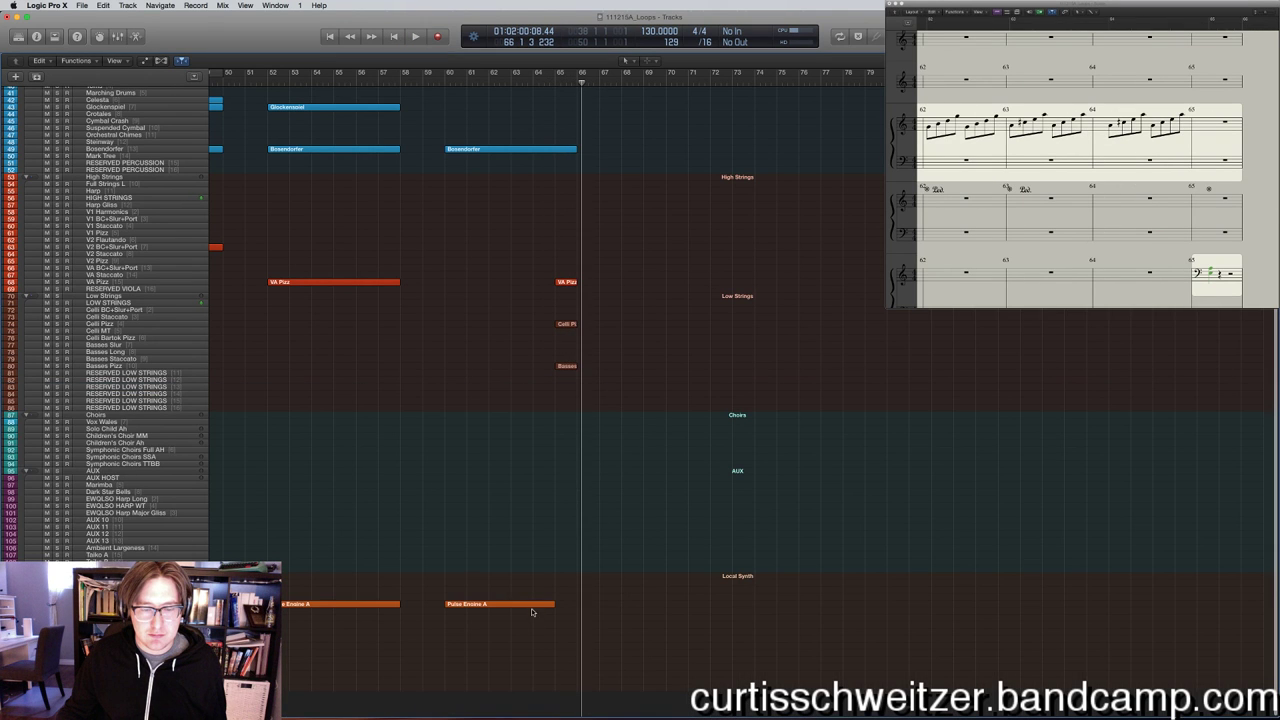
Show track automation and draw a Pulse Engine A volume fade from about bar 64 down to silence at bar 65.
key("a")
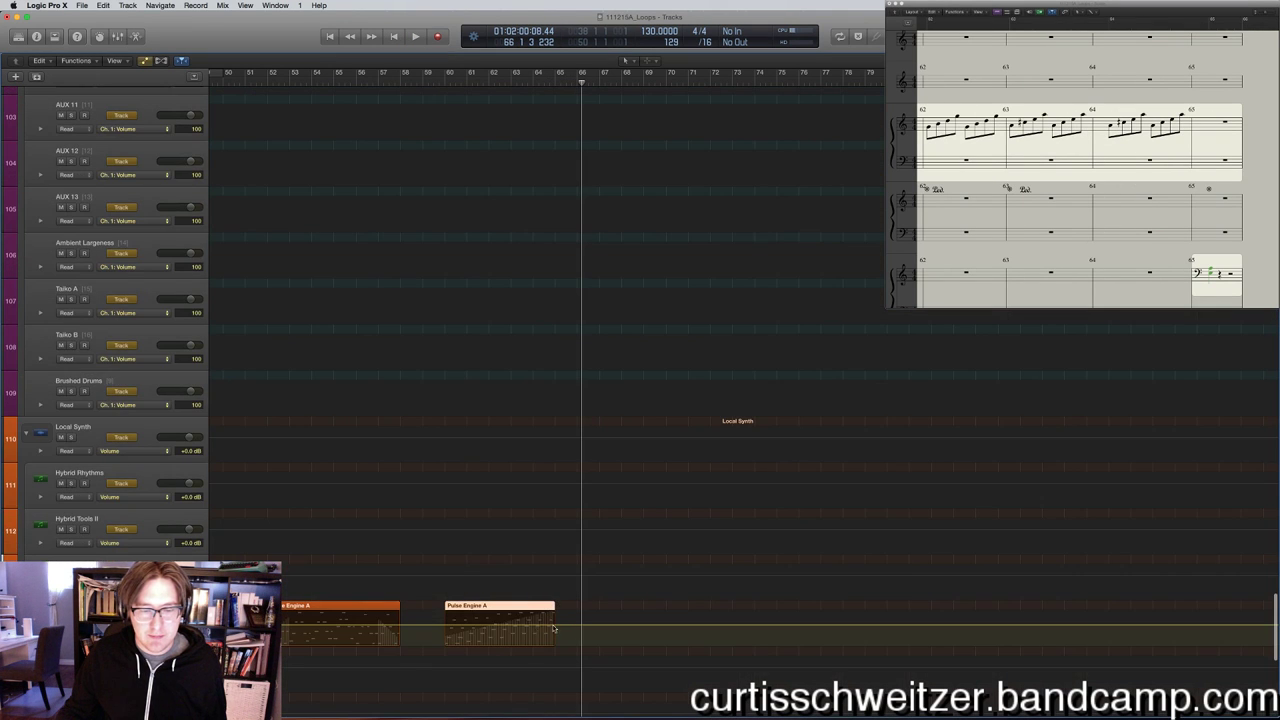
left_click(554, 627)
left_click_drag(561, 628, 560, 643)
right_click(535, 112)
left_click(552, 212)
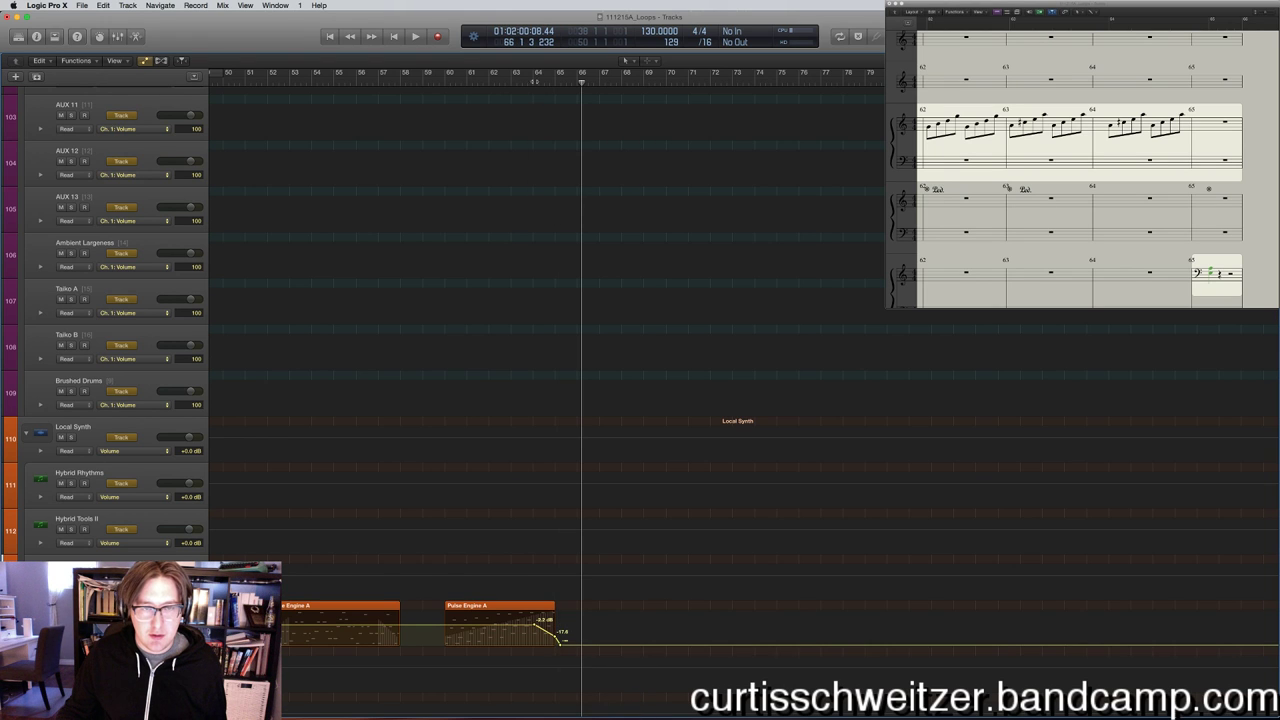
Hide the automation and play from bar 63 to hear the faded Pulse Engine A ending.
left_click(504, 83)
key("space")
key("a")
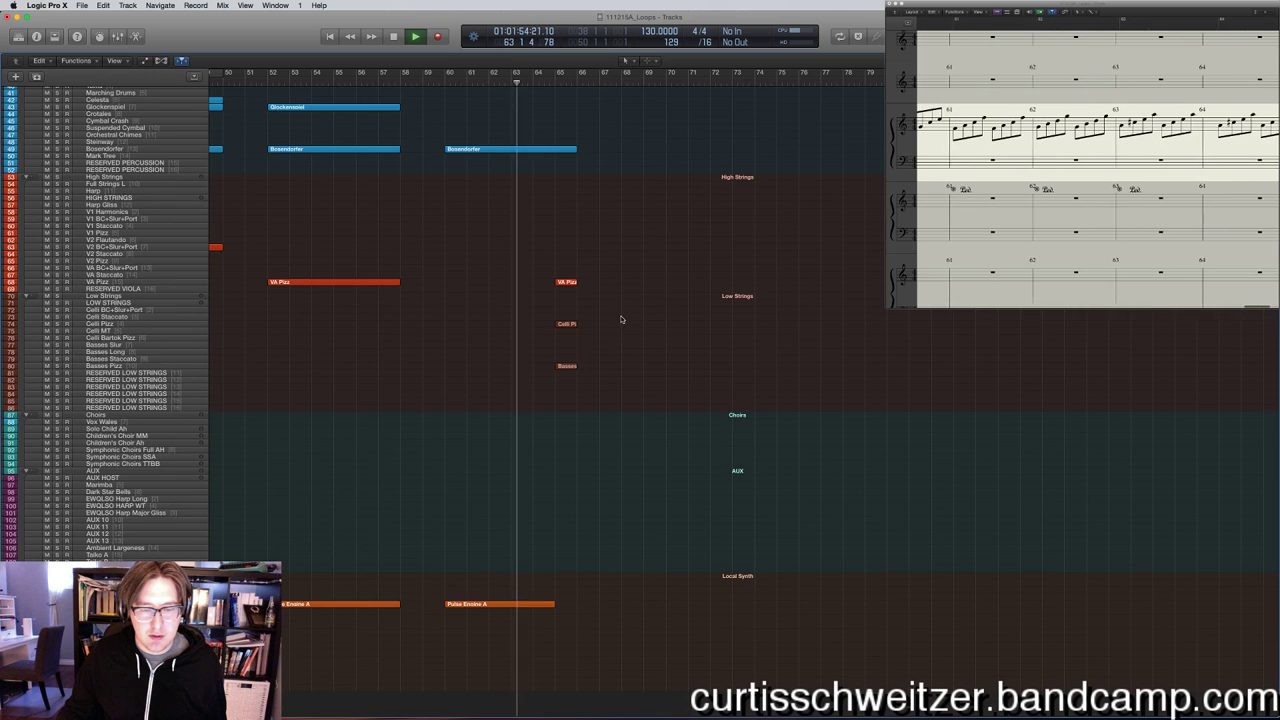
scroll(615, 300, "up", 3)
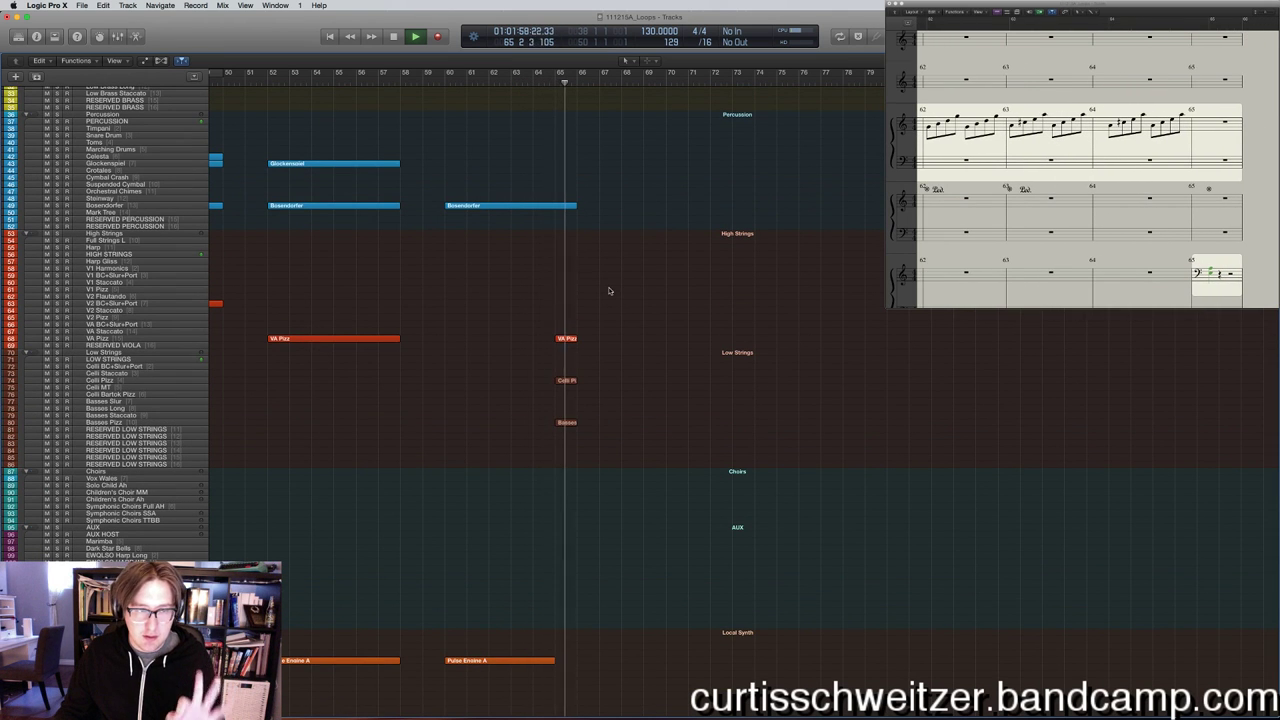
scroll(640, 291, "left", 5)
key("space")
Play the sketch from bar 60 to review the combined parts up to bar 64.
left_click(720, 82)
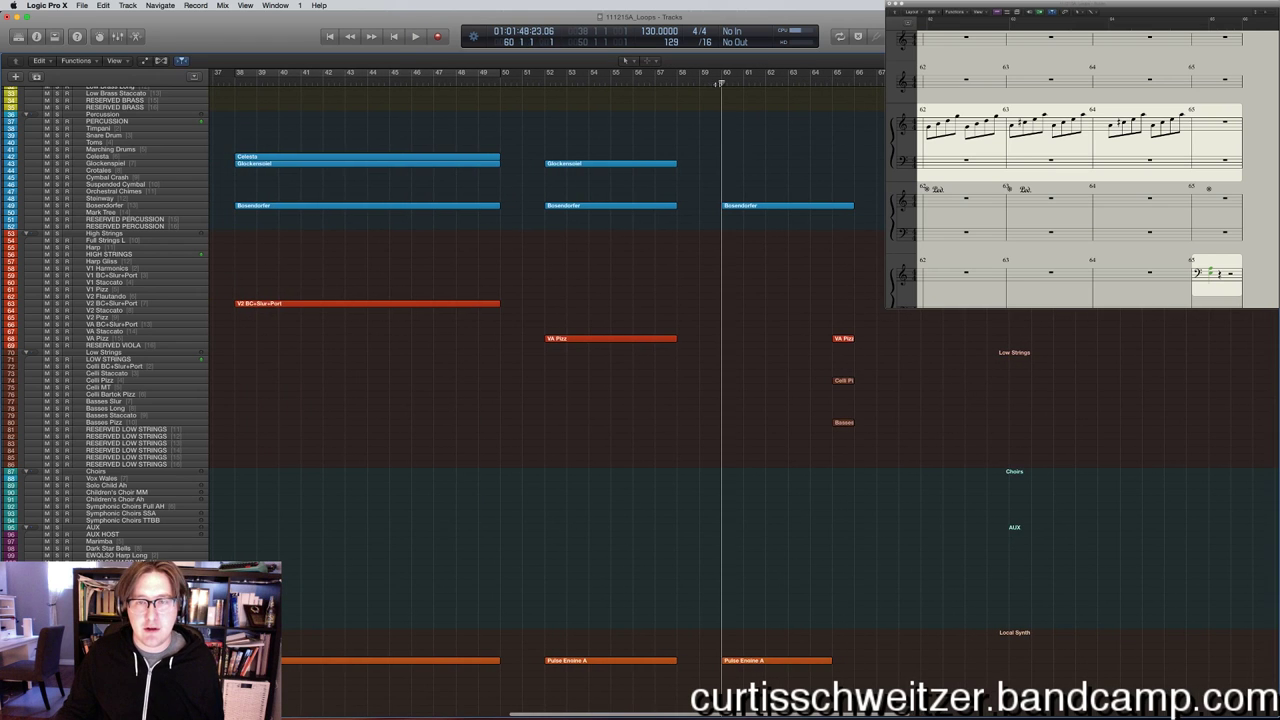
key("space")
scroll(809, 149, "right", 1)
scroll(808, 149, "right", 10)
scroll(808, 149, "up", 3)
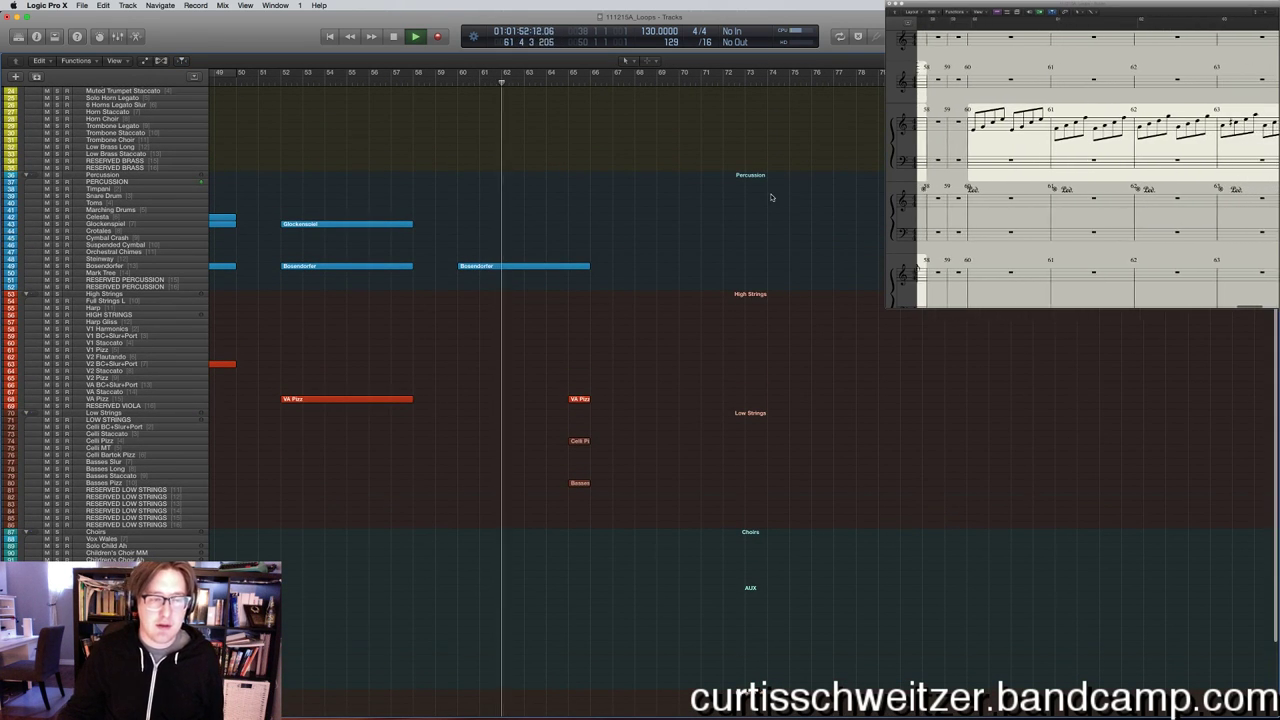
scroll(740, 194, "down", 5)
scroll(731, 194, "up", 1)
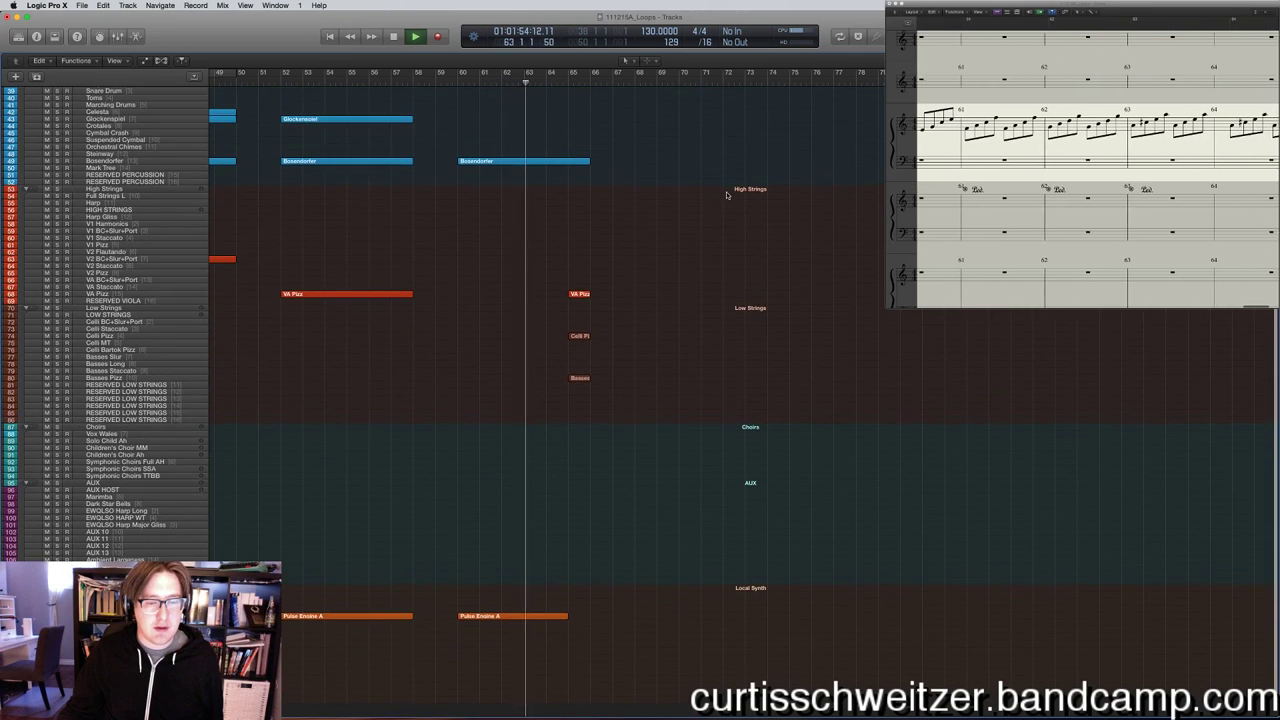
scroll(620, 226, "left", 4)
scroll(594, 197, "up", 1)
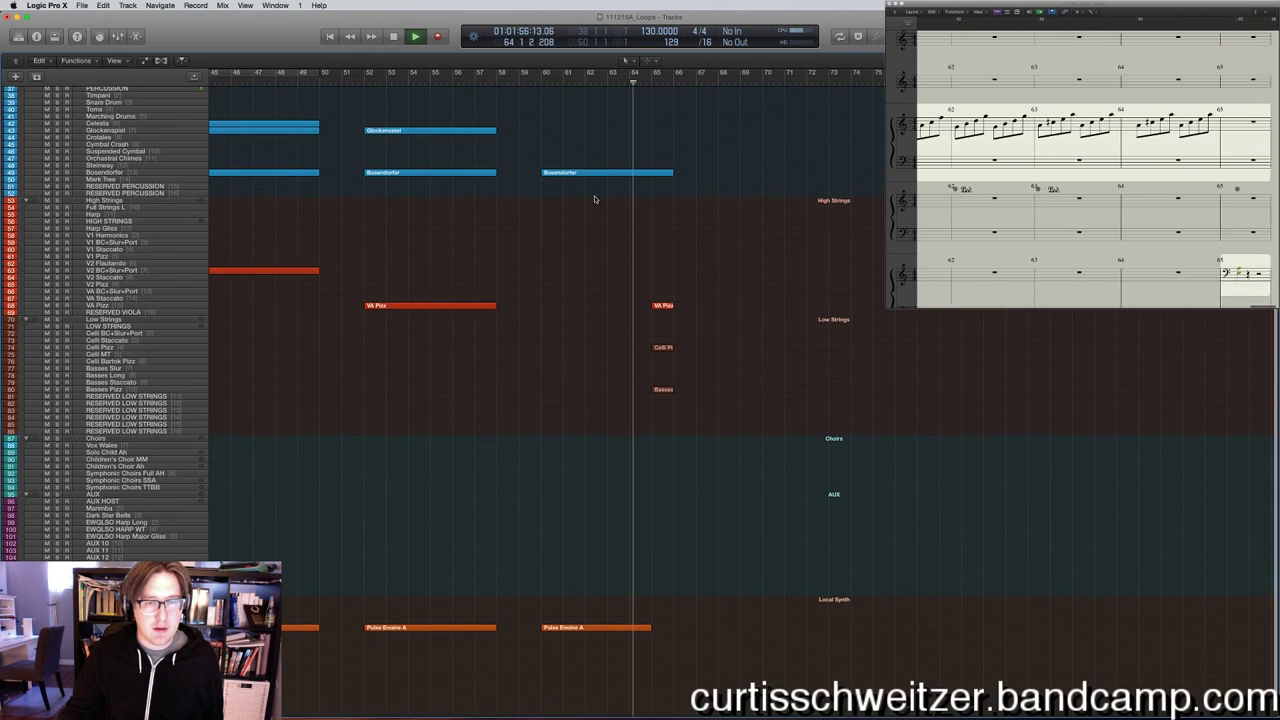
key("space")
Try to record a VA Pizz part from bar 60.
left_click(548, 85)
left_click(144, 308)
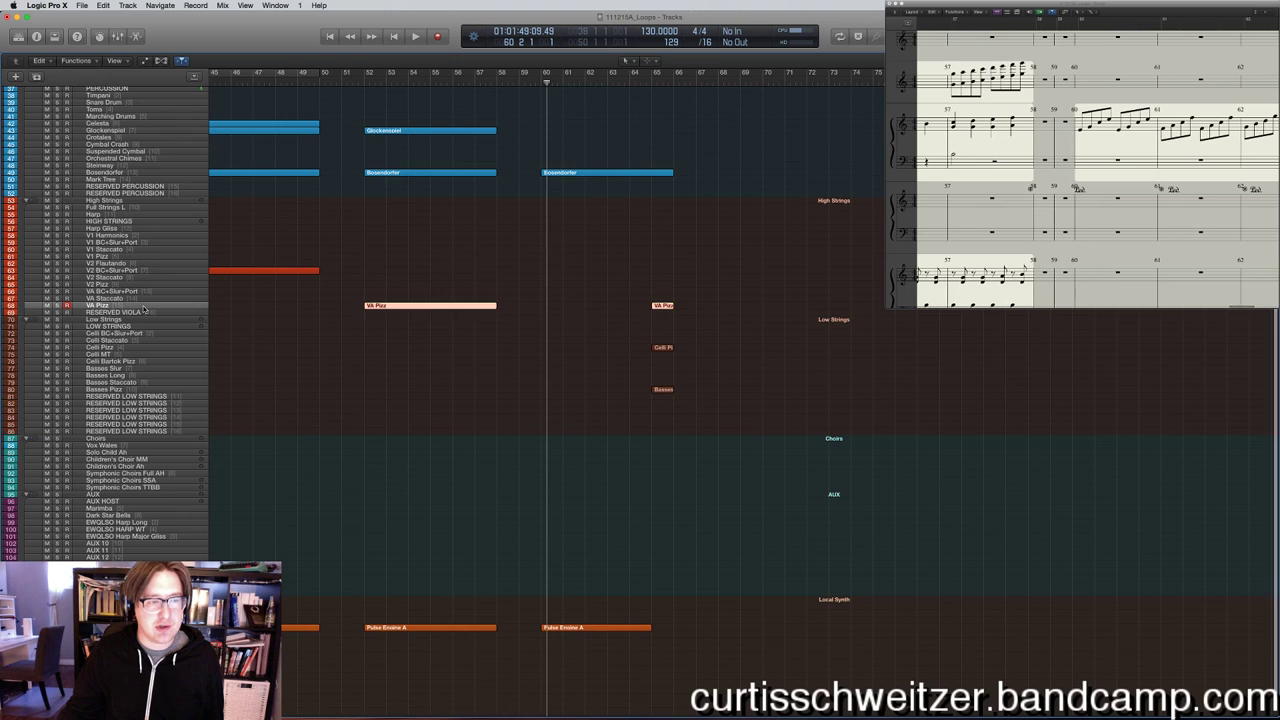
key("r")
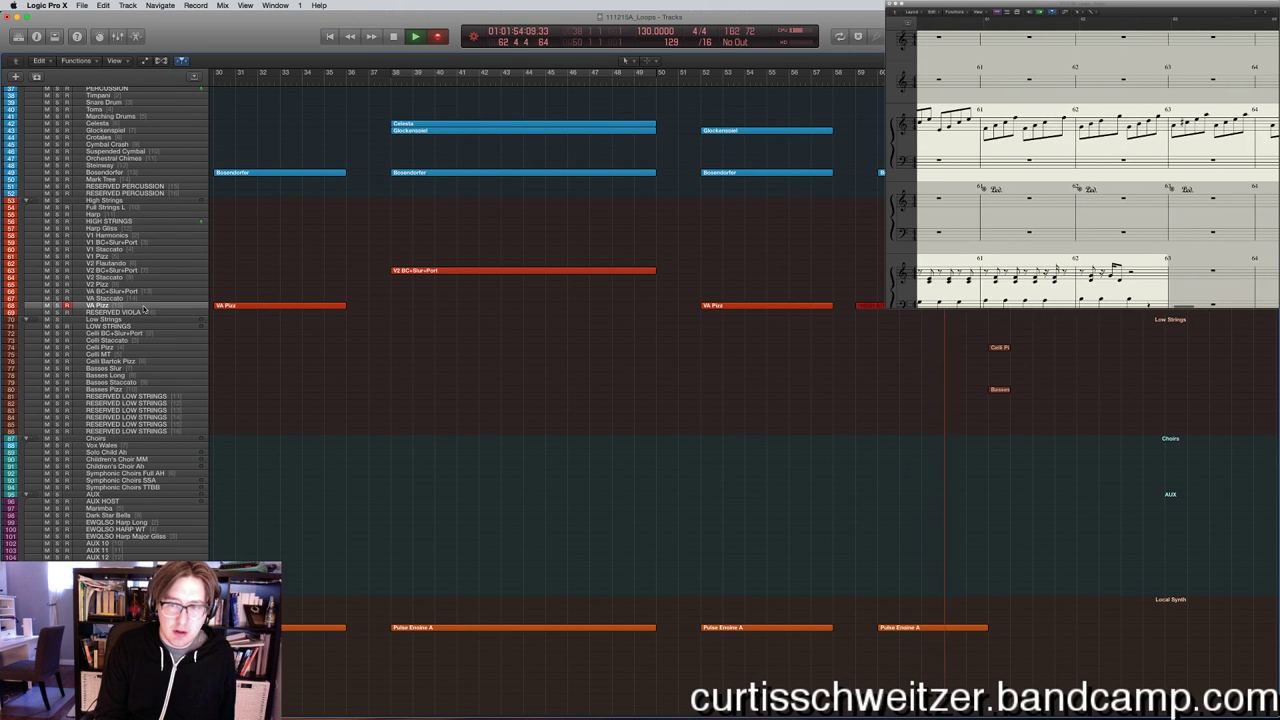
key("space")
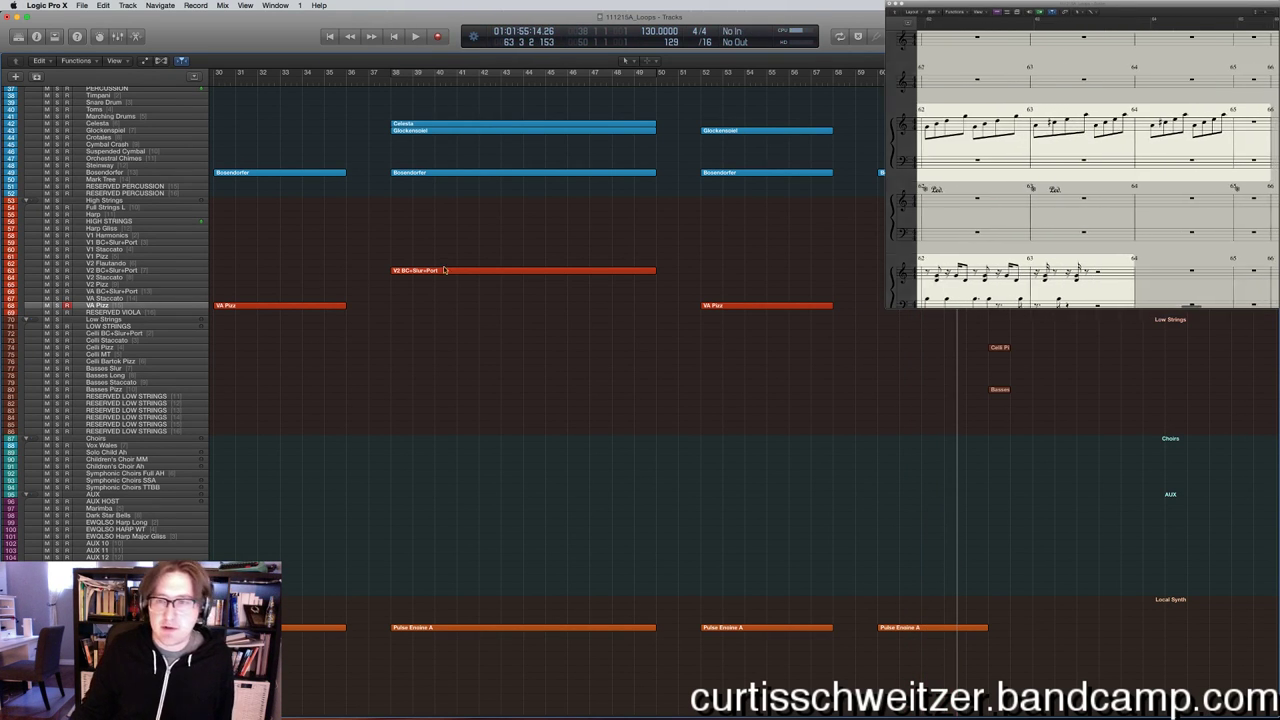
Return to bar 60 and record a new take on the VA Pizz track.
left_click(883, 83)
key("r")
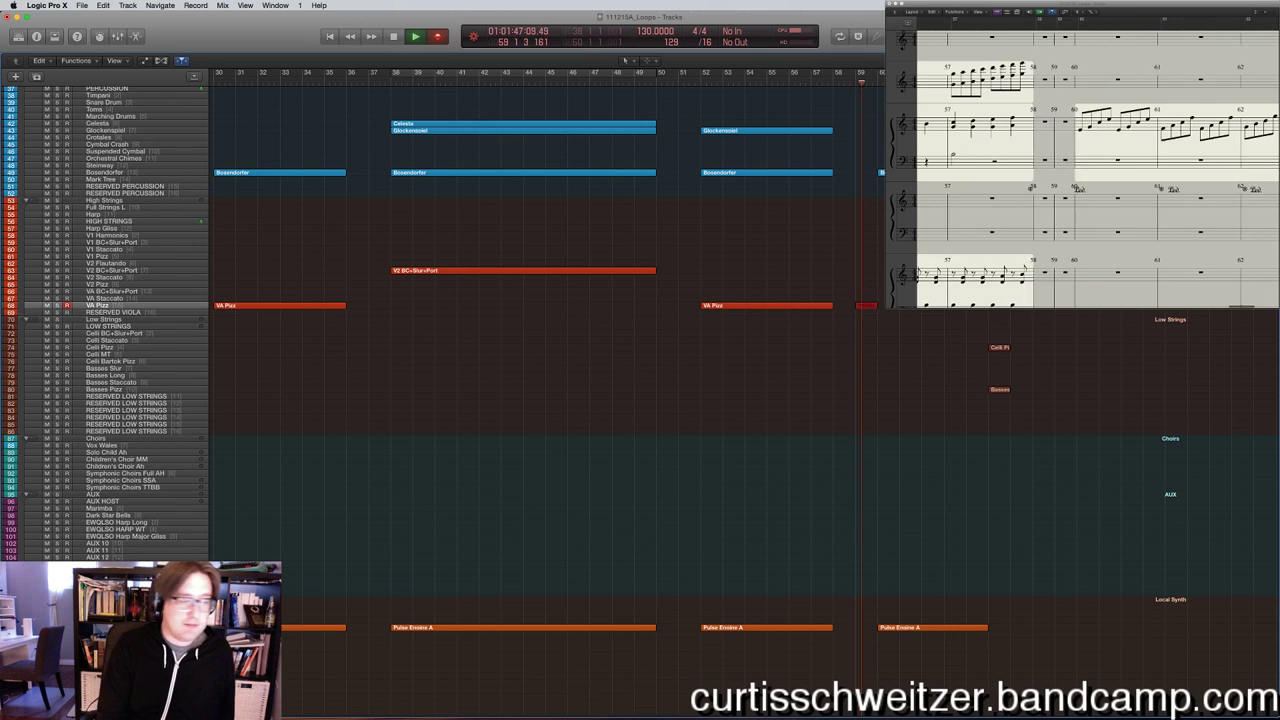
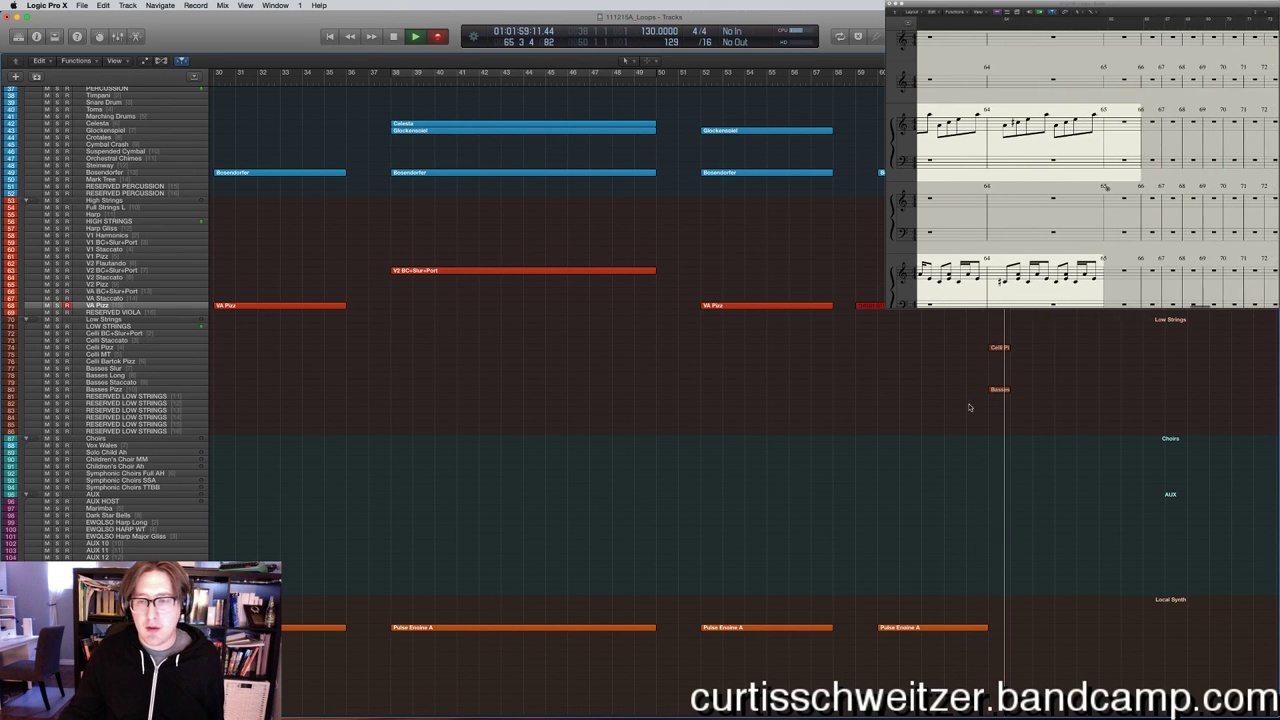
Stop recording and quantize the new VA Pizz notes to 1/8 notes.
key("space")
key("e")
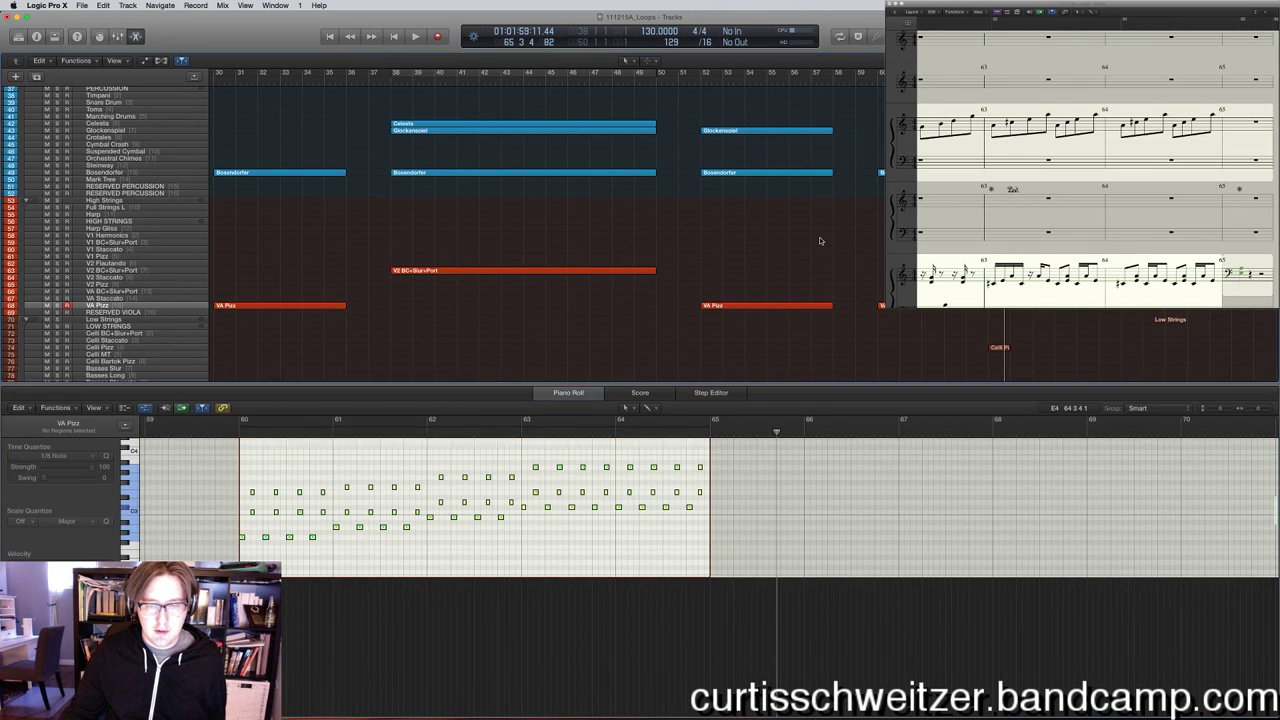
key("e")
Copy the VA Pizz region at bar 60 and paste it at its original position on the Bassoon Staccato track.
scroll(830, 308, "right", 3)
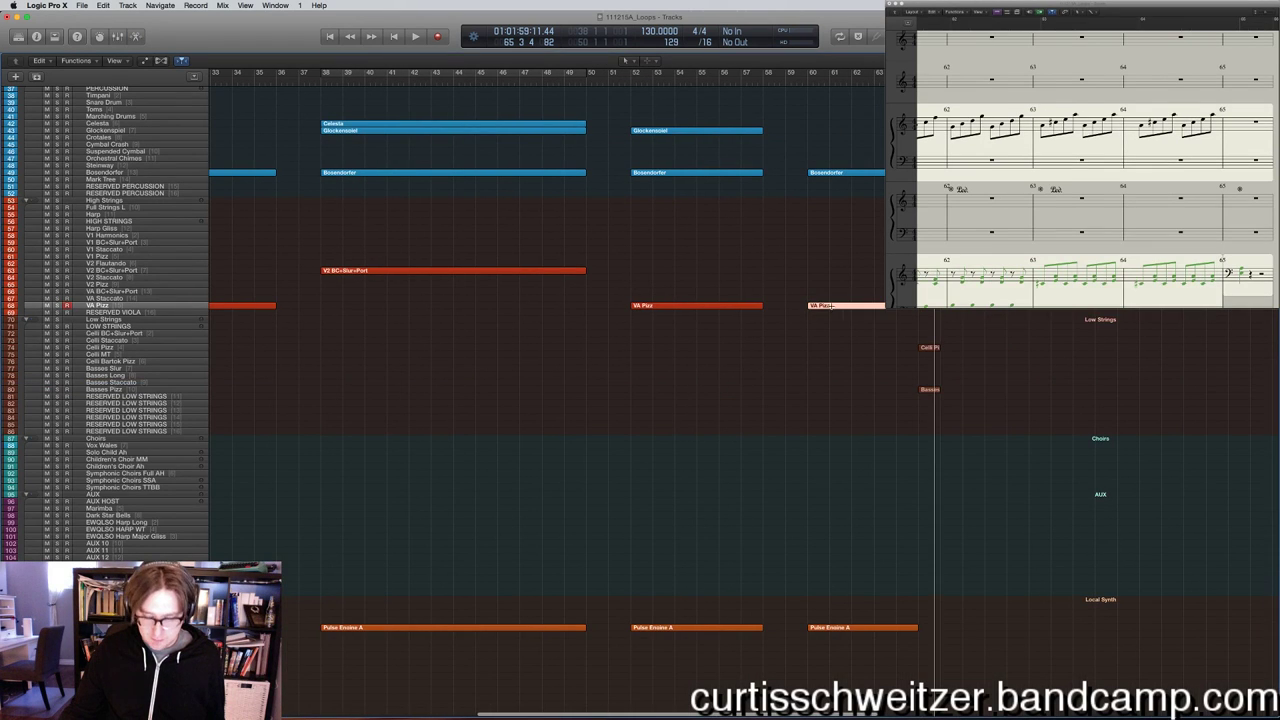
scroll(711, 260, "up", 10)
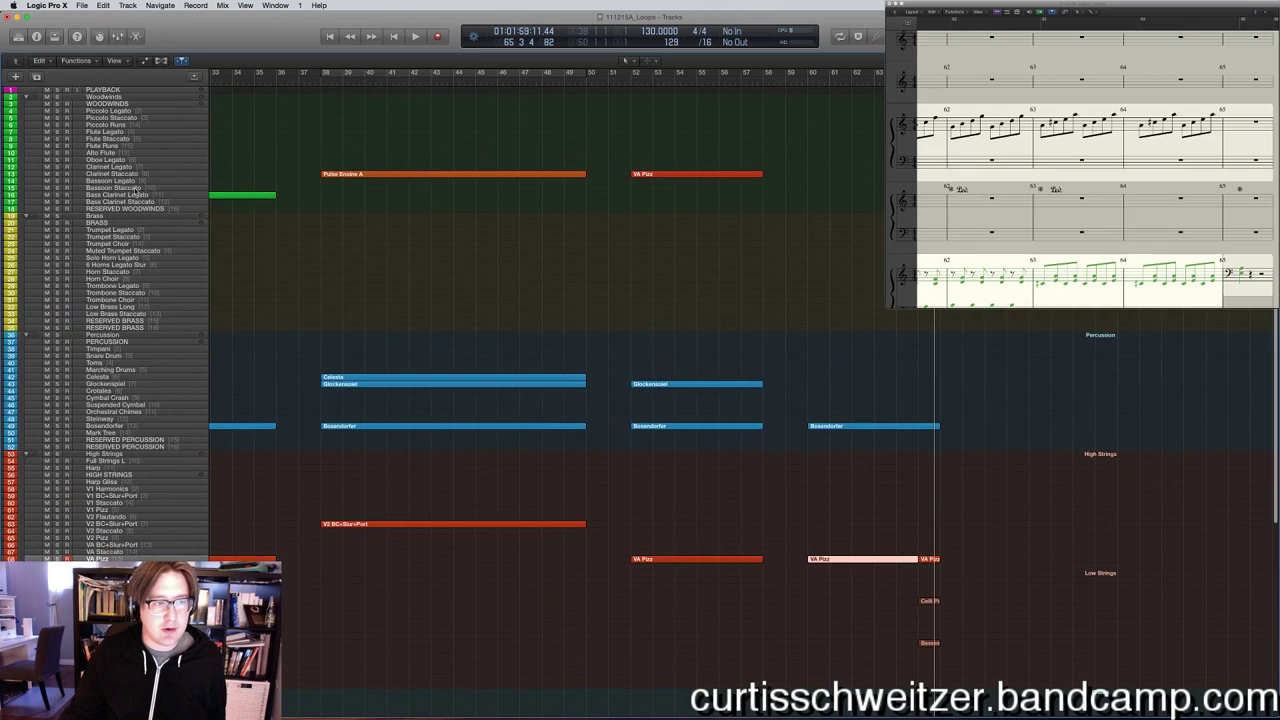
left_click(137, 188)
left_click(113, 5)
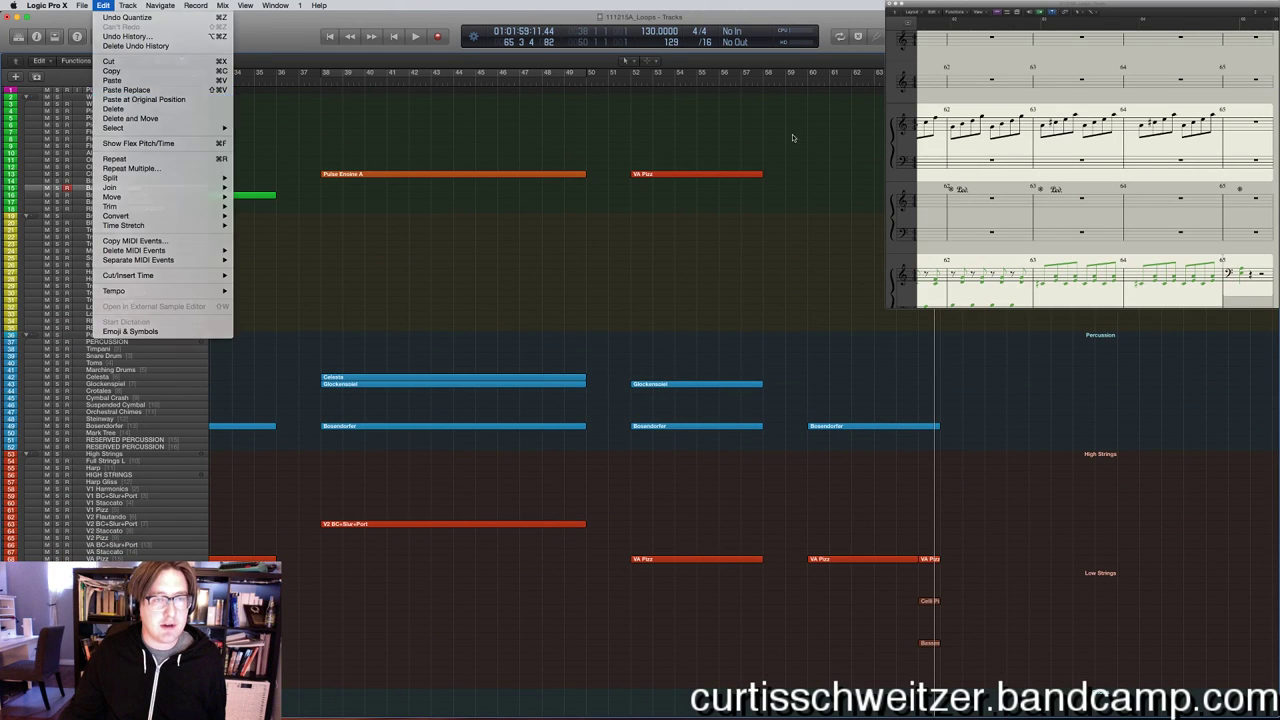
left_click(120, 89)
Record a new part on the Glockenspiel track from bar 60 to bar 66.
key("space")
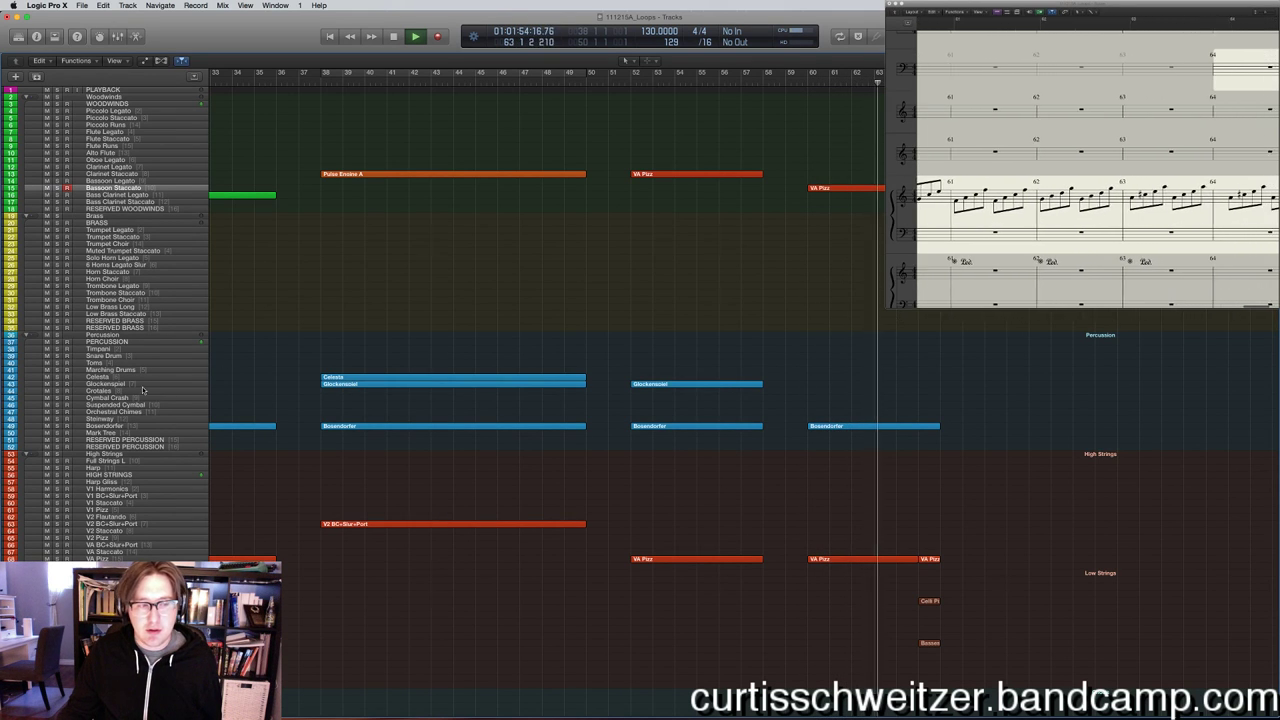
left_click(108, 384)
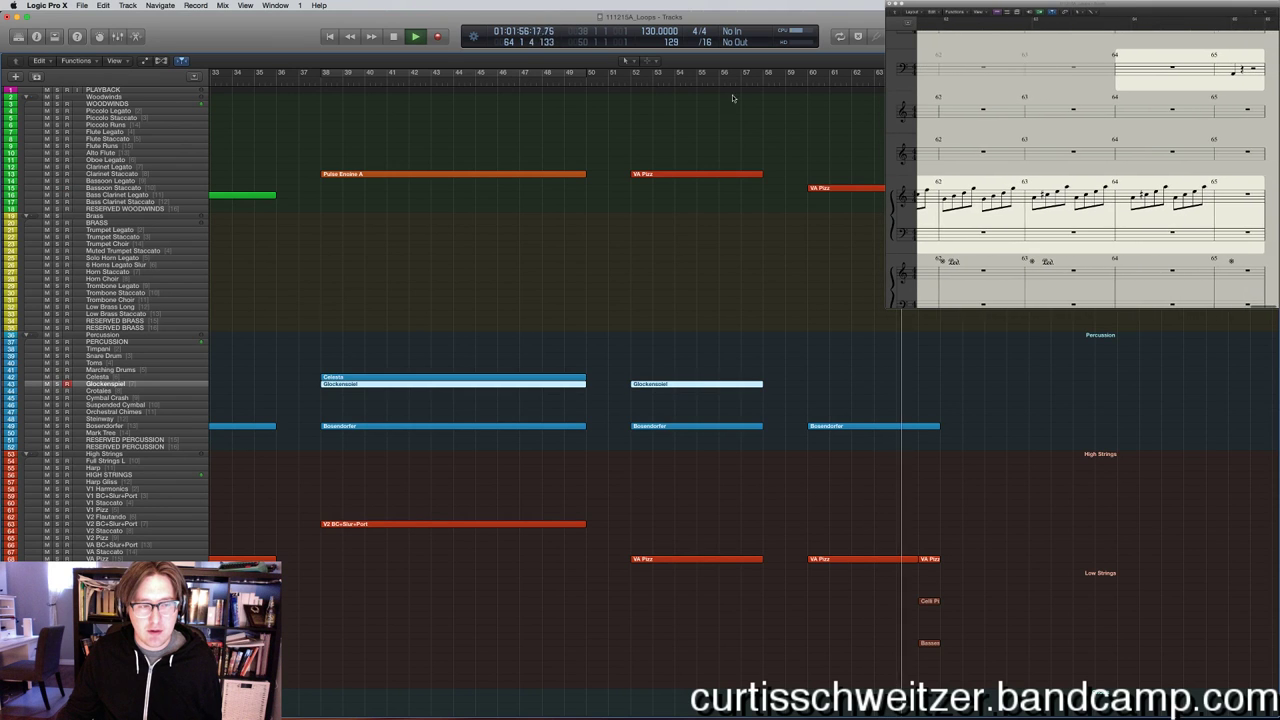
key("space")
left_click(817, 80)
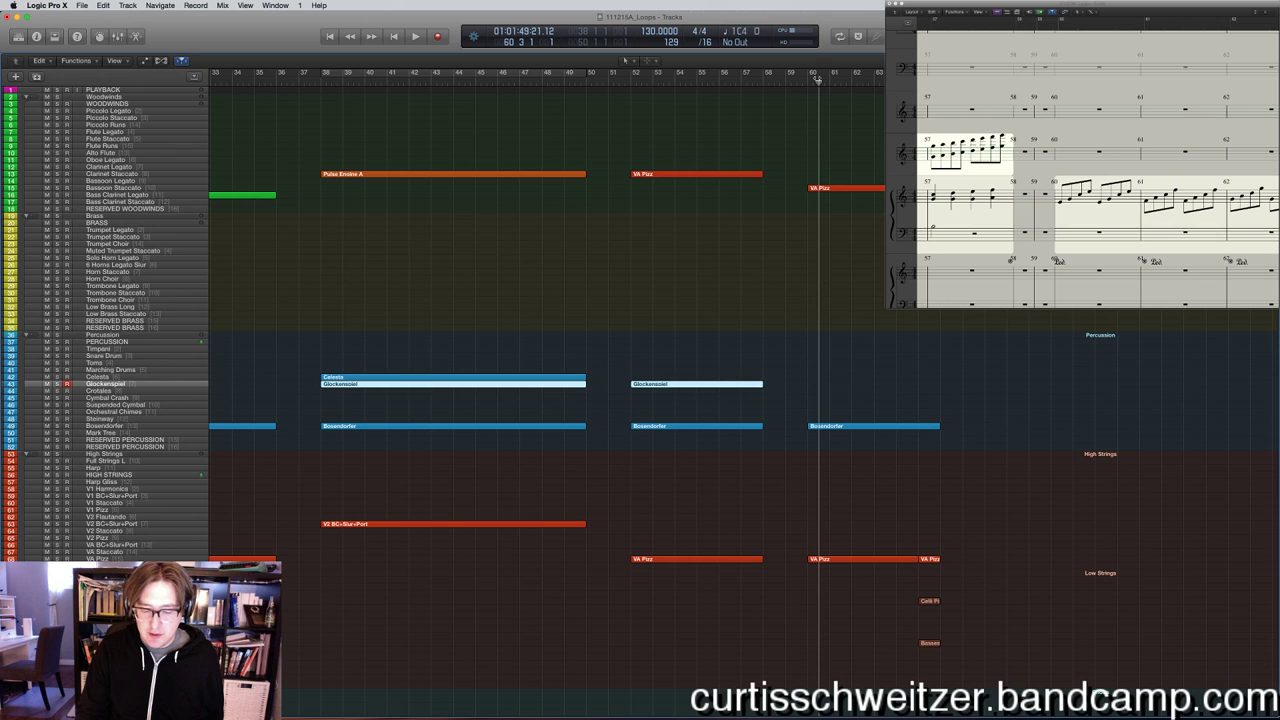
key("r")
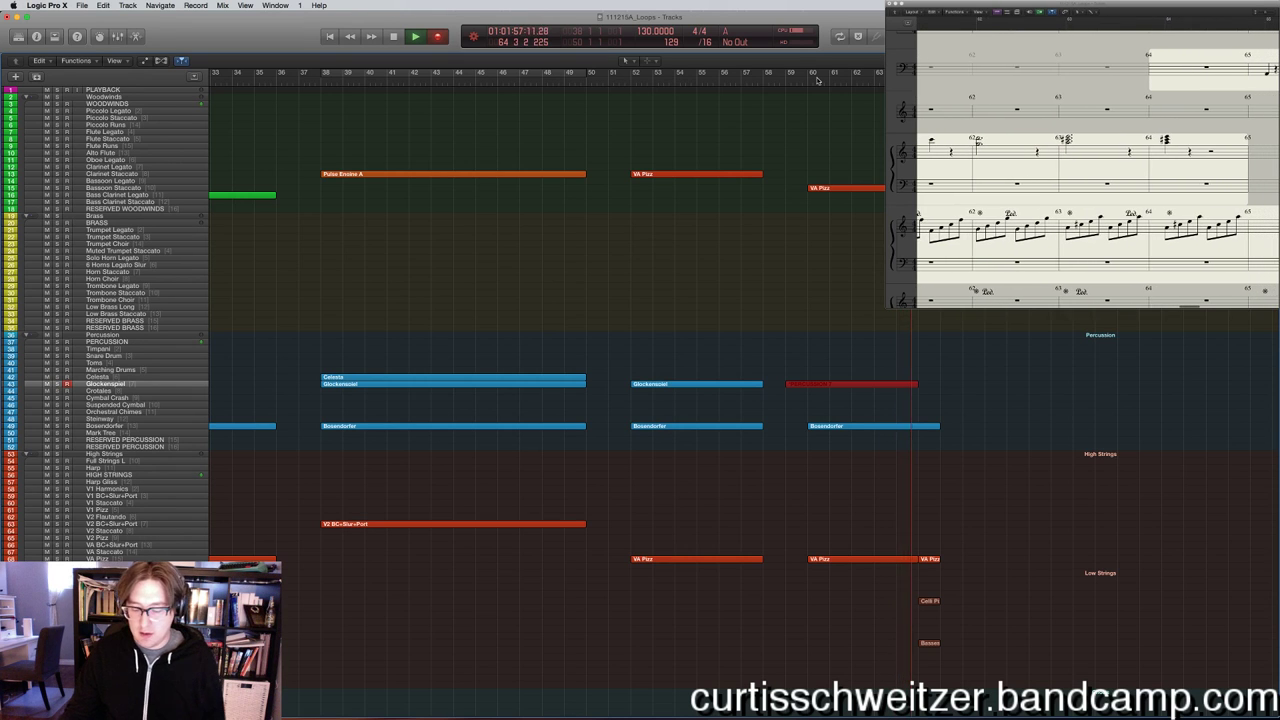
key("space")
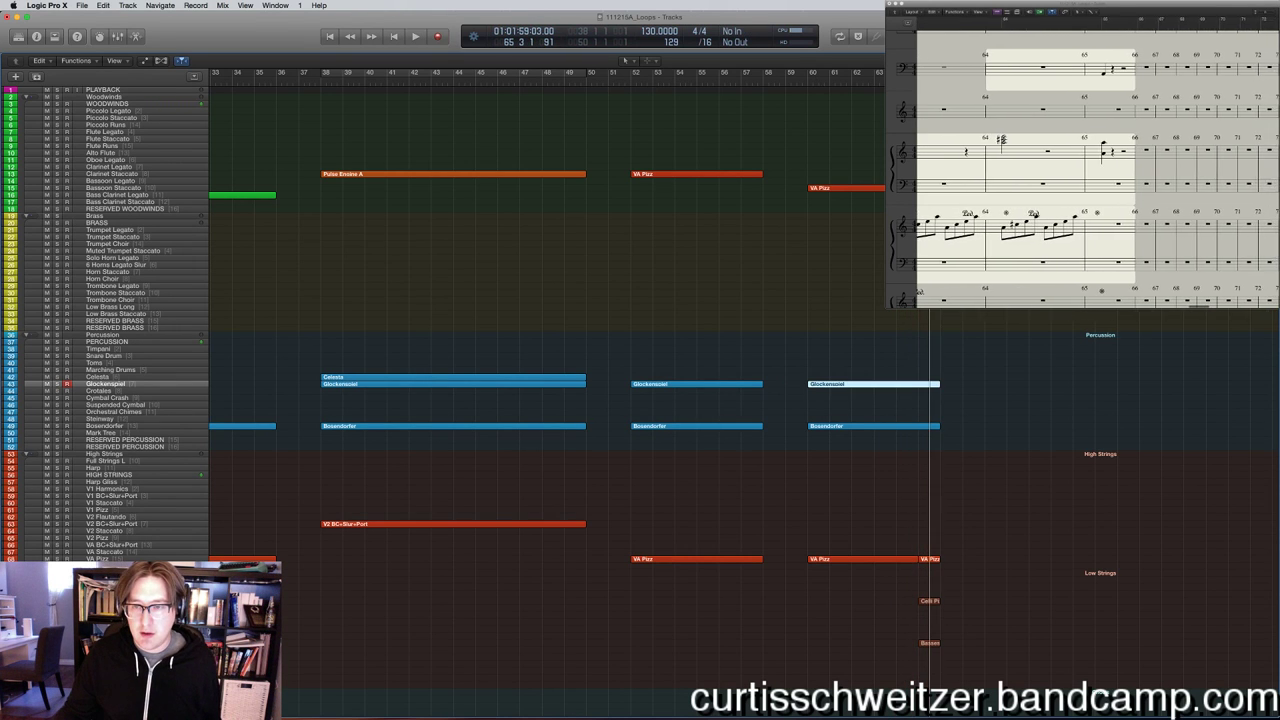
Delete all notes in the new Glockenspiel region and play the passage back from bar 60.
double_click(906, 384)
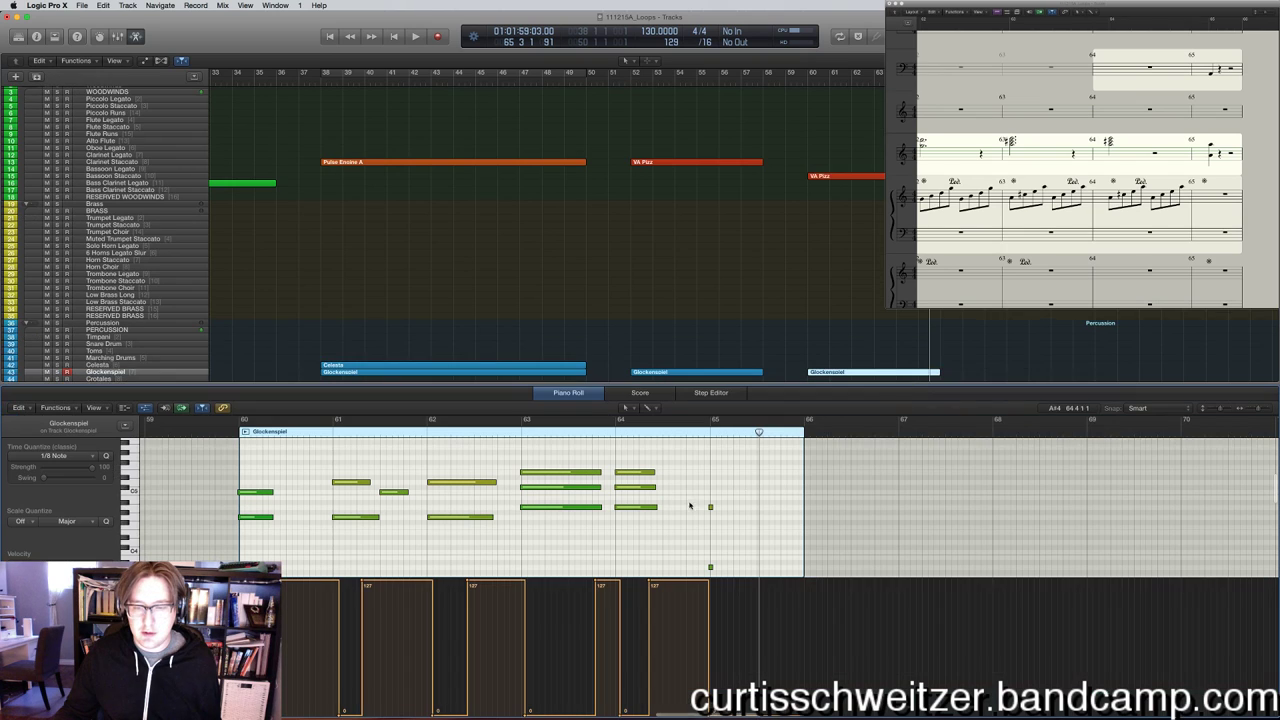
left_click_drag(722, 486, 693, 574)
key("super+a")
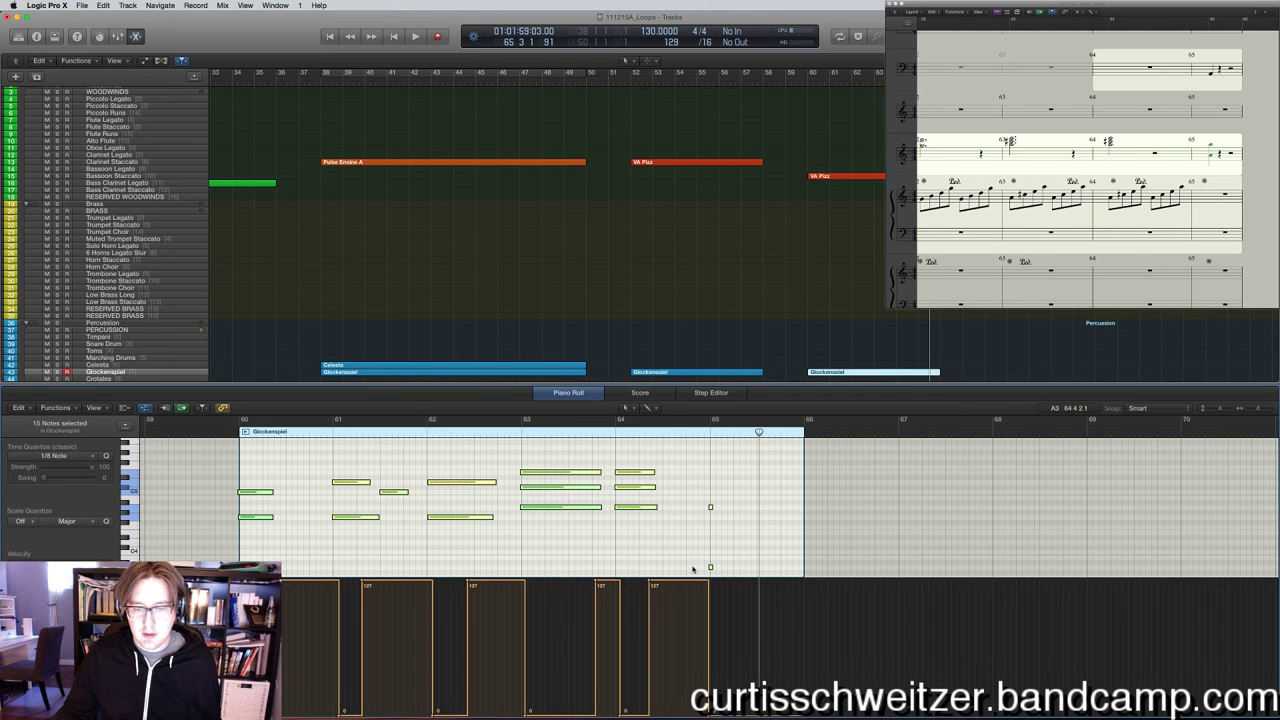
key("Delete")
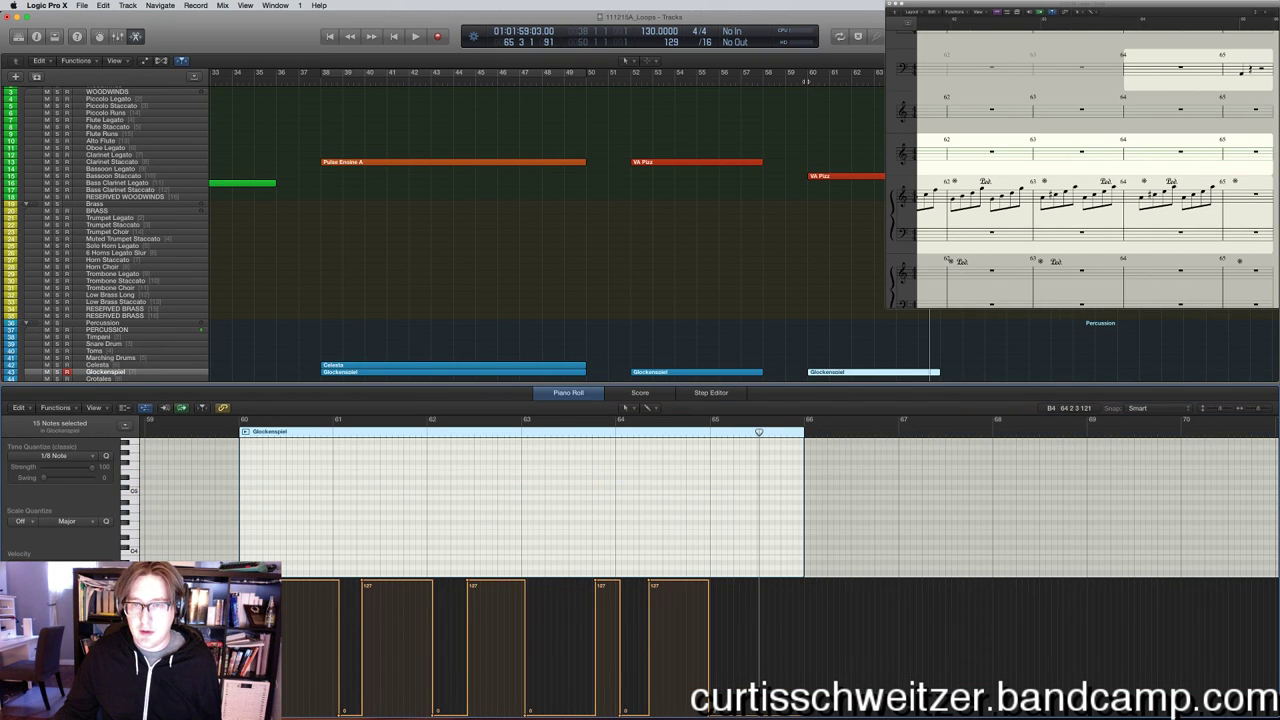
key("space")
left_click(880, 308)
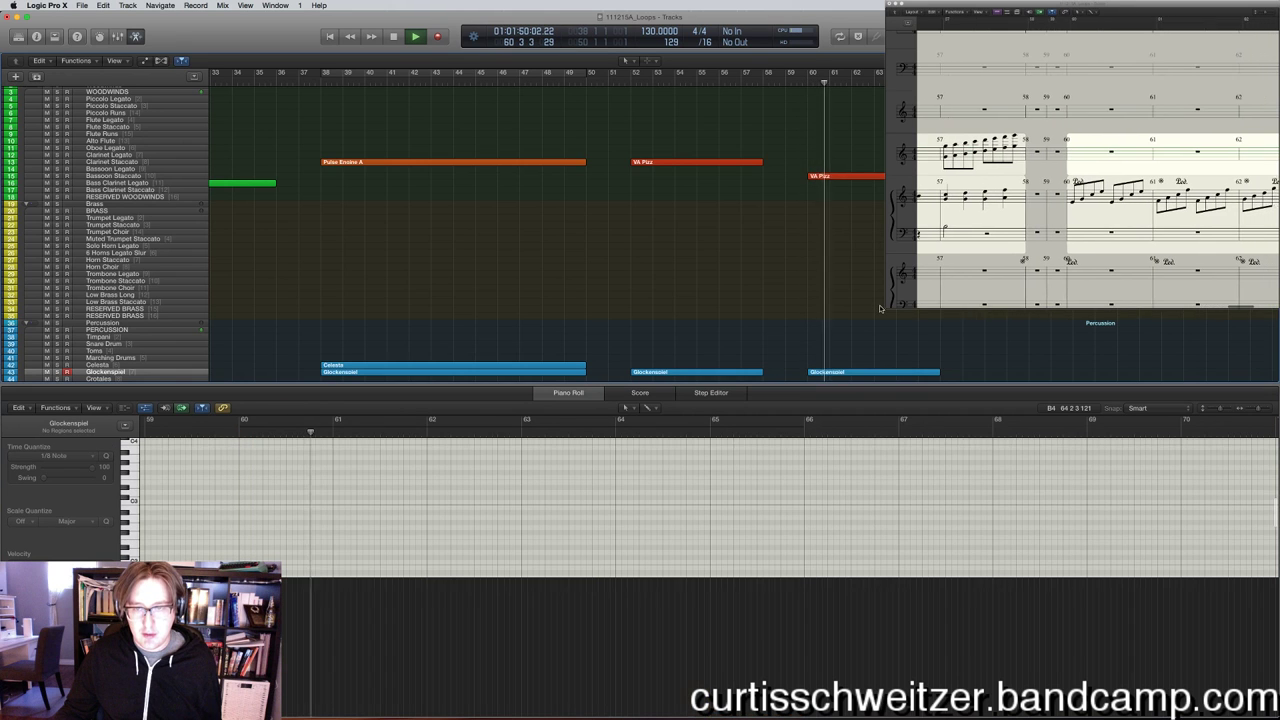
key("e")
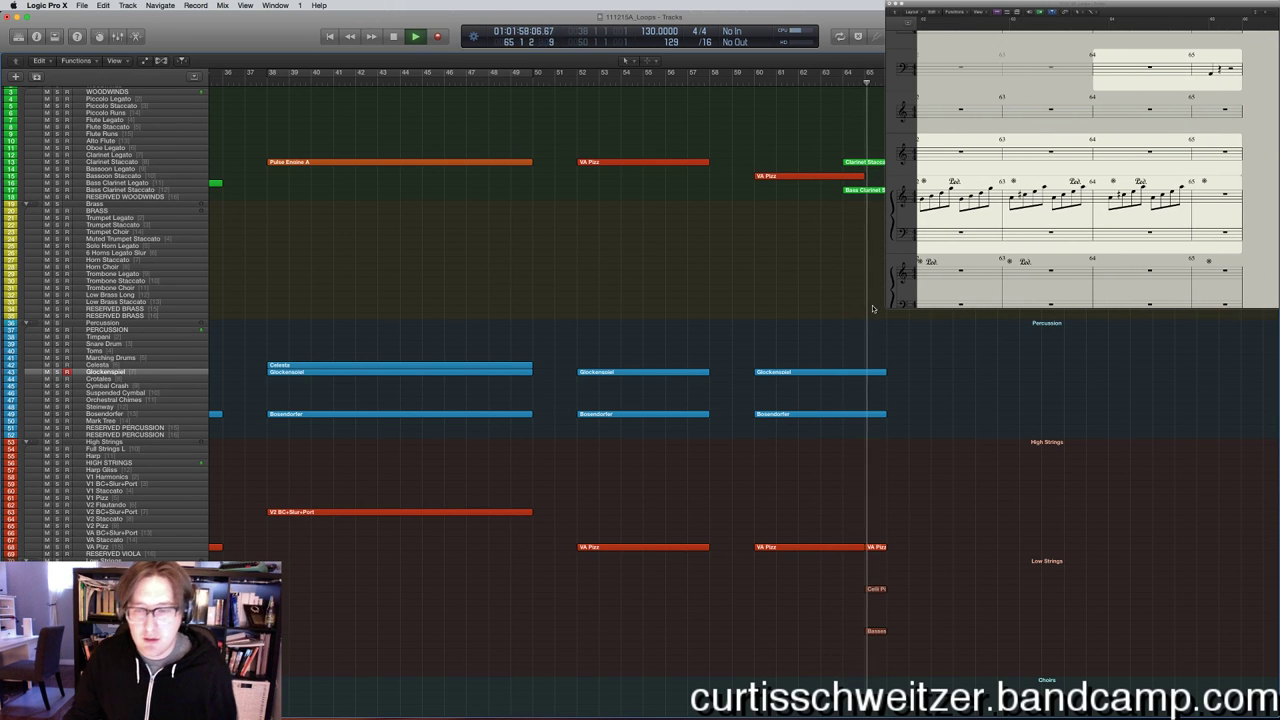
Stop playback, reopen the Glockenspiel region at bar 60 and undo the deletion of its notes.
key("space")
double_click(806, 372)
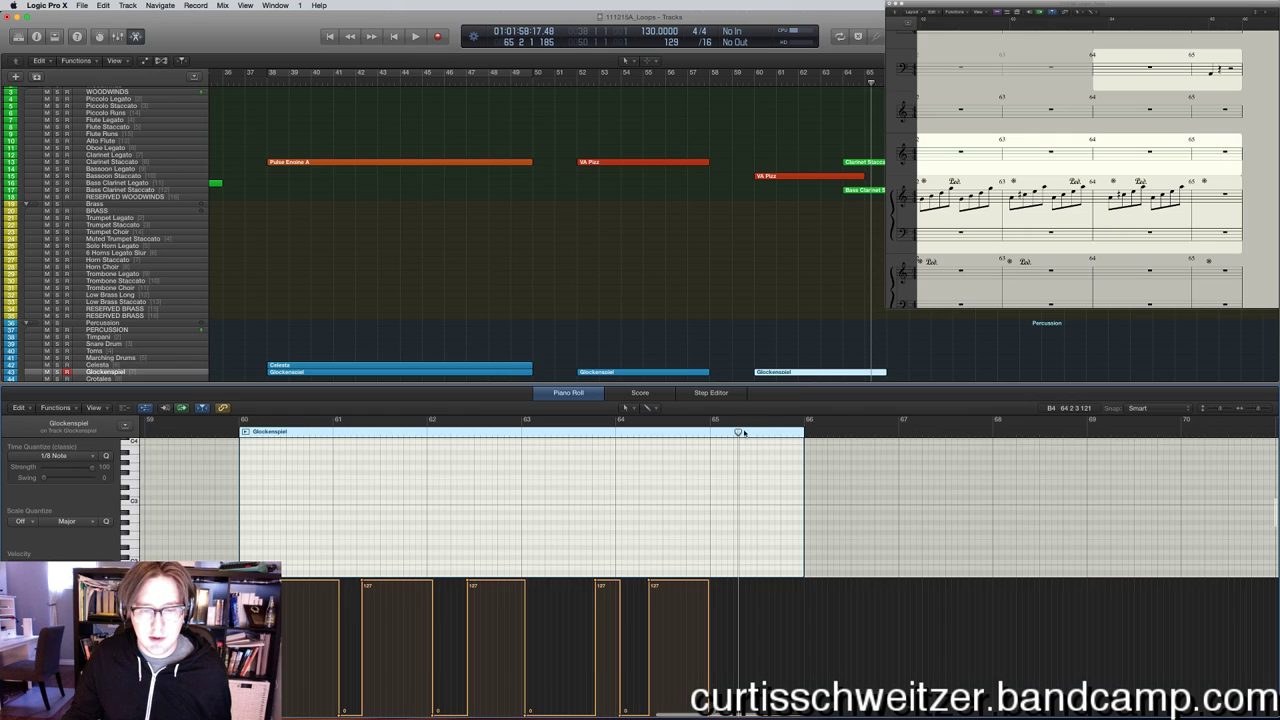
scroll(745, 445, "up", 5)
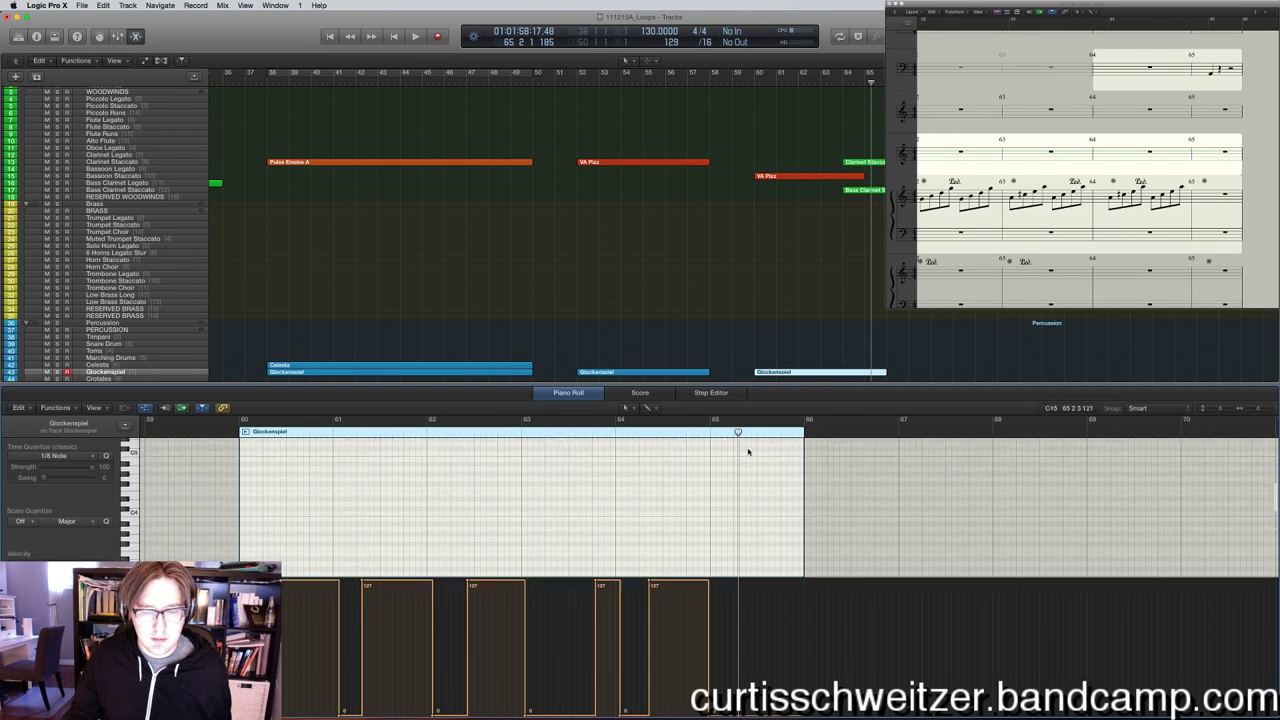
scroll(748, 452, "up", 5)
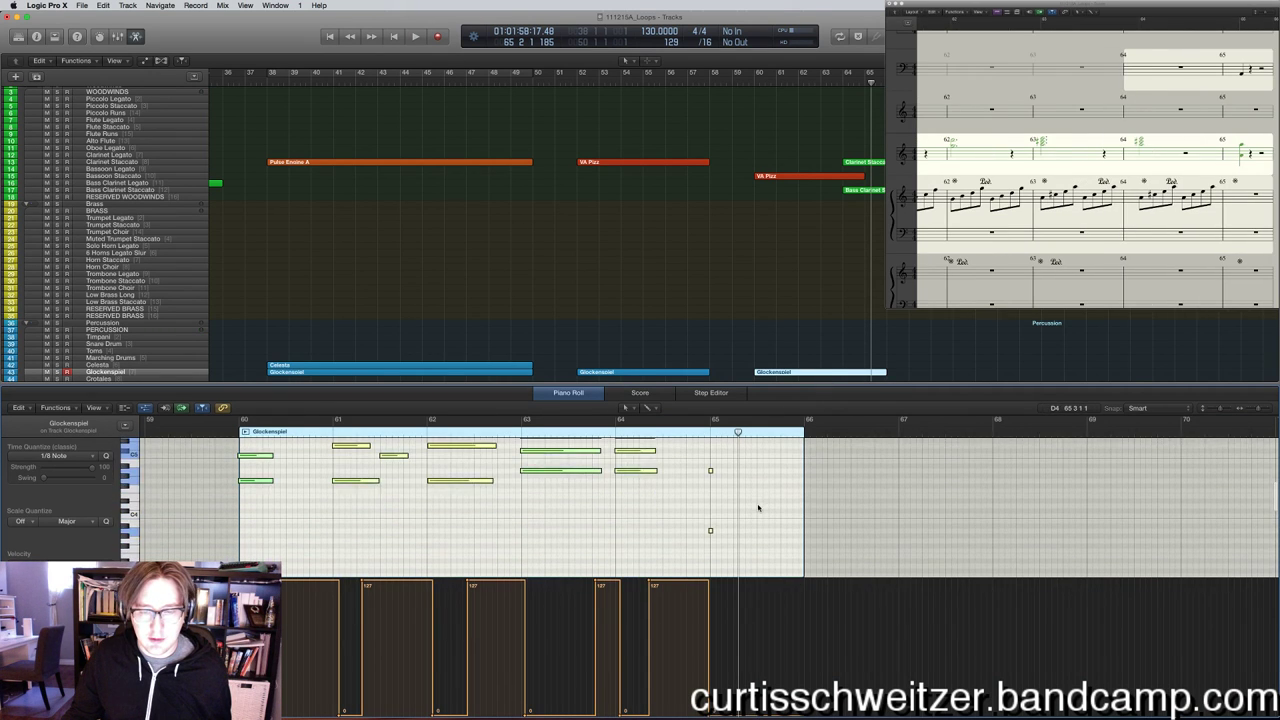
Remove the two short notes at bar 65 from the Glockenspiel region and quantize the remaining notes to 1/8 notes.
left_click(758, 508)
scroll(708, 470, "down", 1)
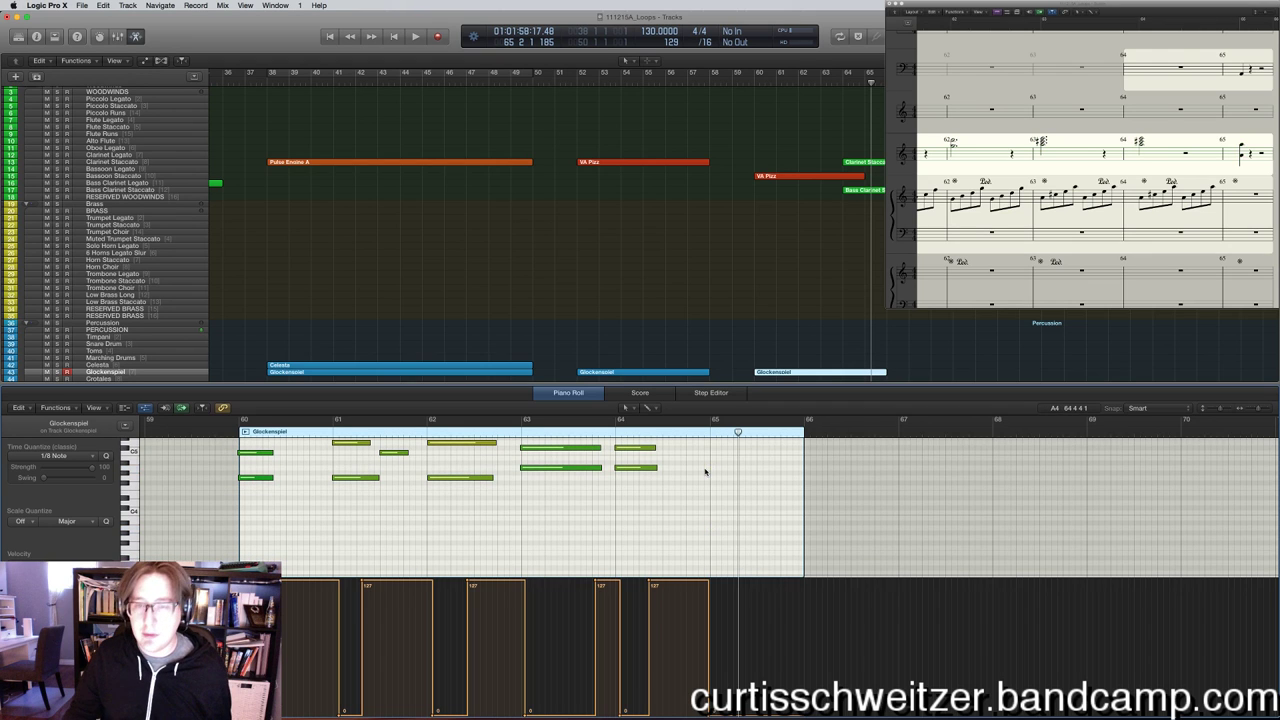
key("super+a")
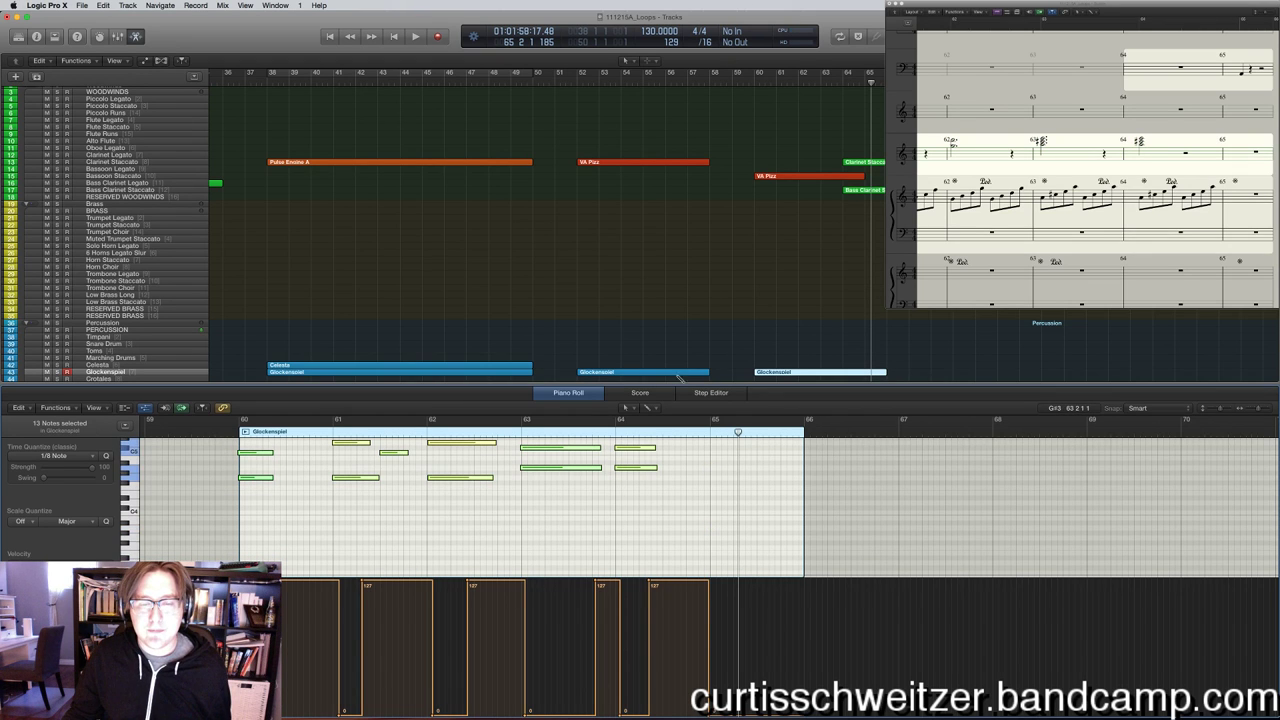
Play the passage back from bar 60 and close the note editor.
left_click(755, 70)
key("space")
left_click(811, 268)
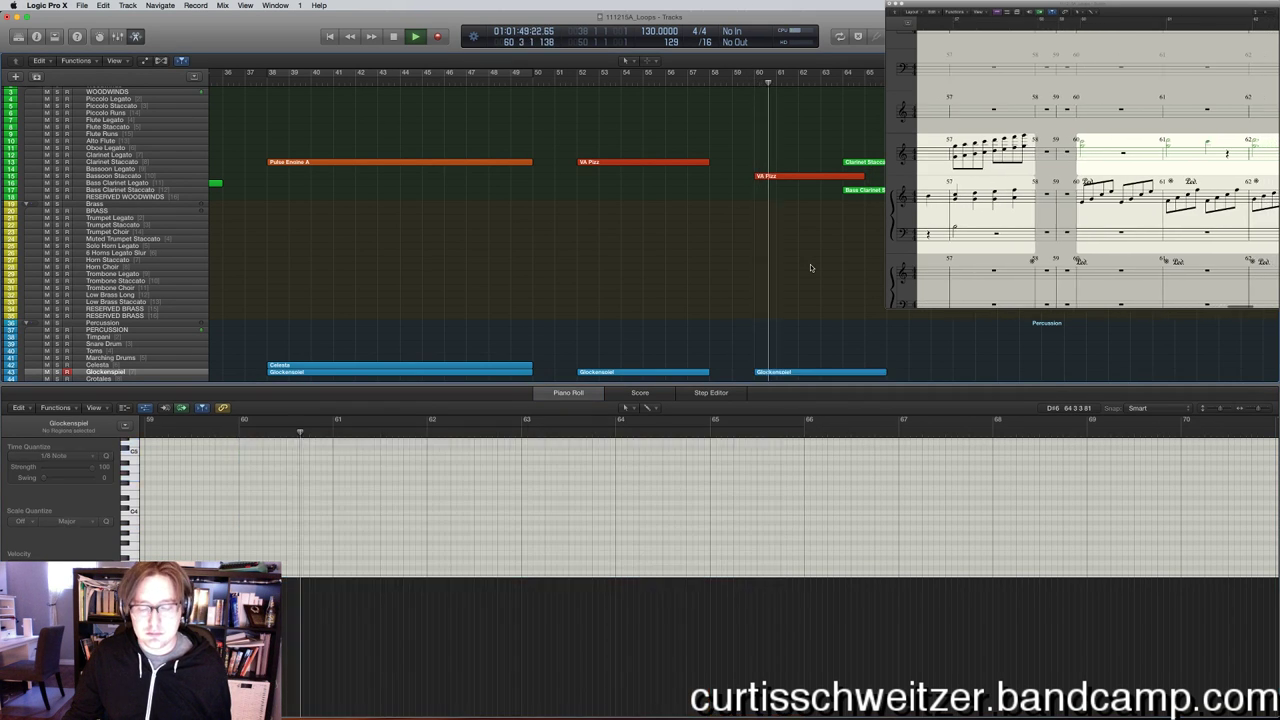
key("e")
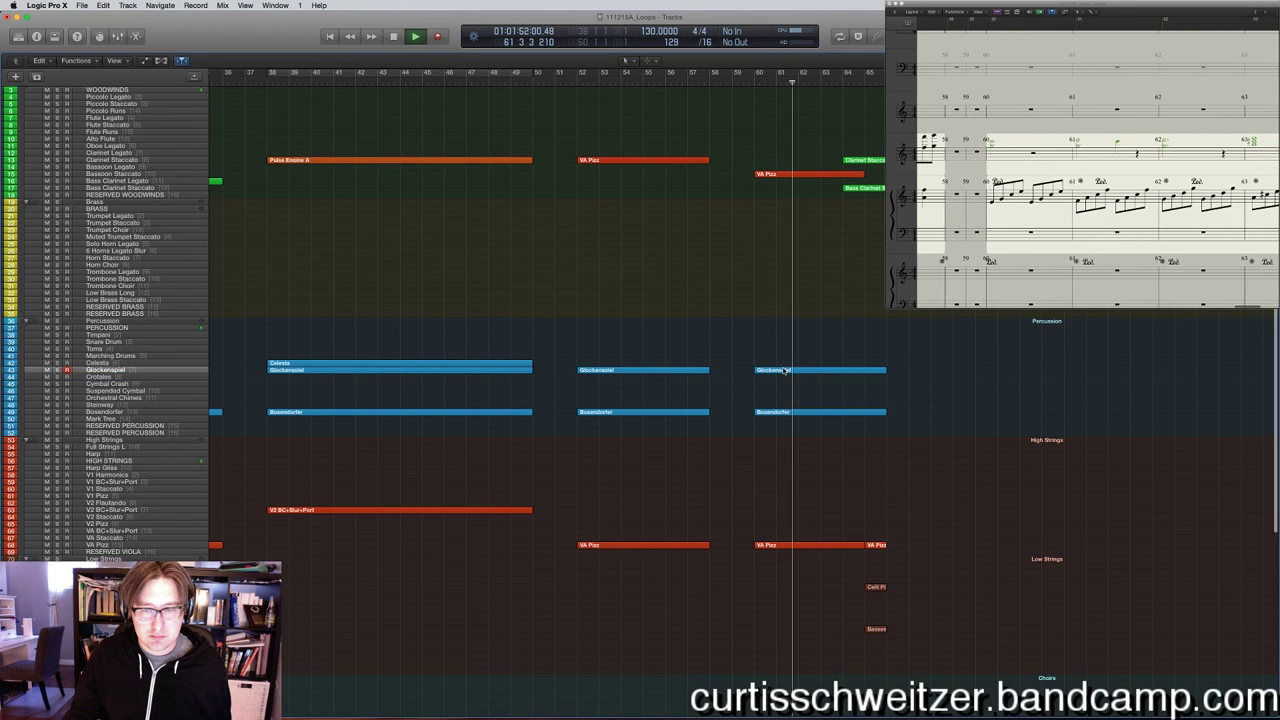
Copy the Bosendorfer region at bar 60 to its original position on the Celesta track and listen to the passage.
left_click(788, 411)
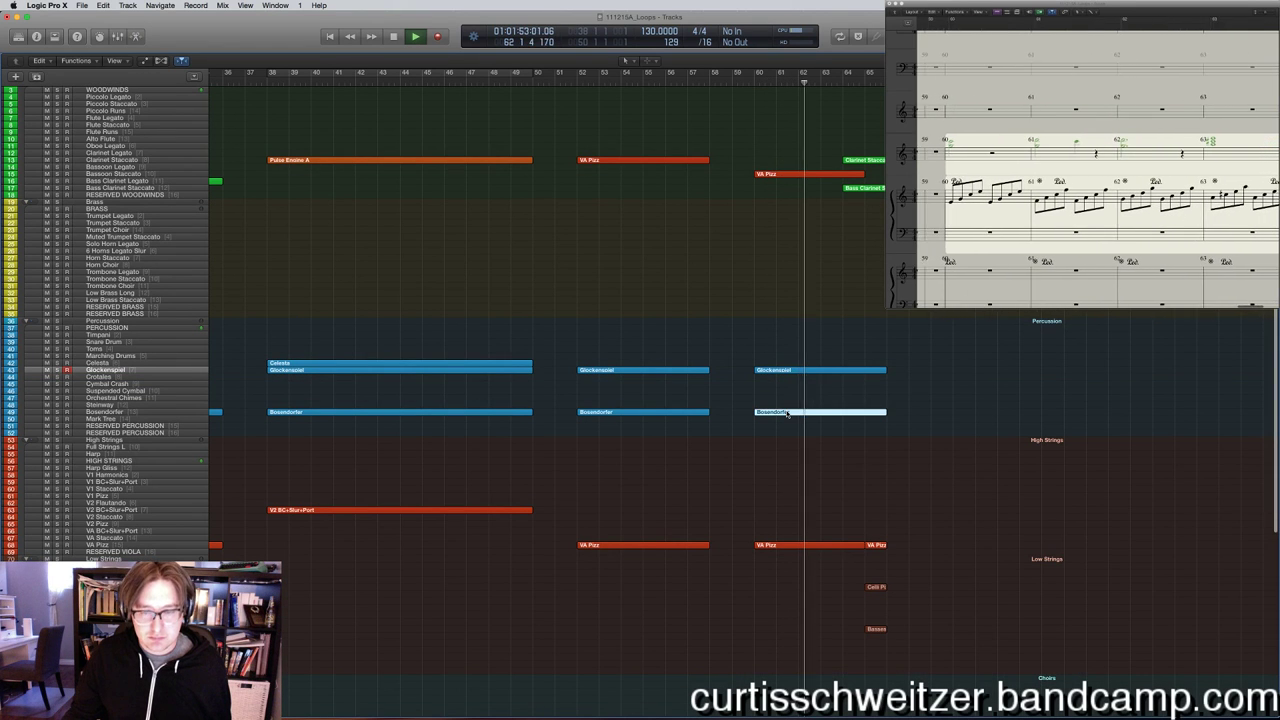
left_click(105, 362)
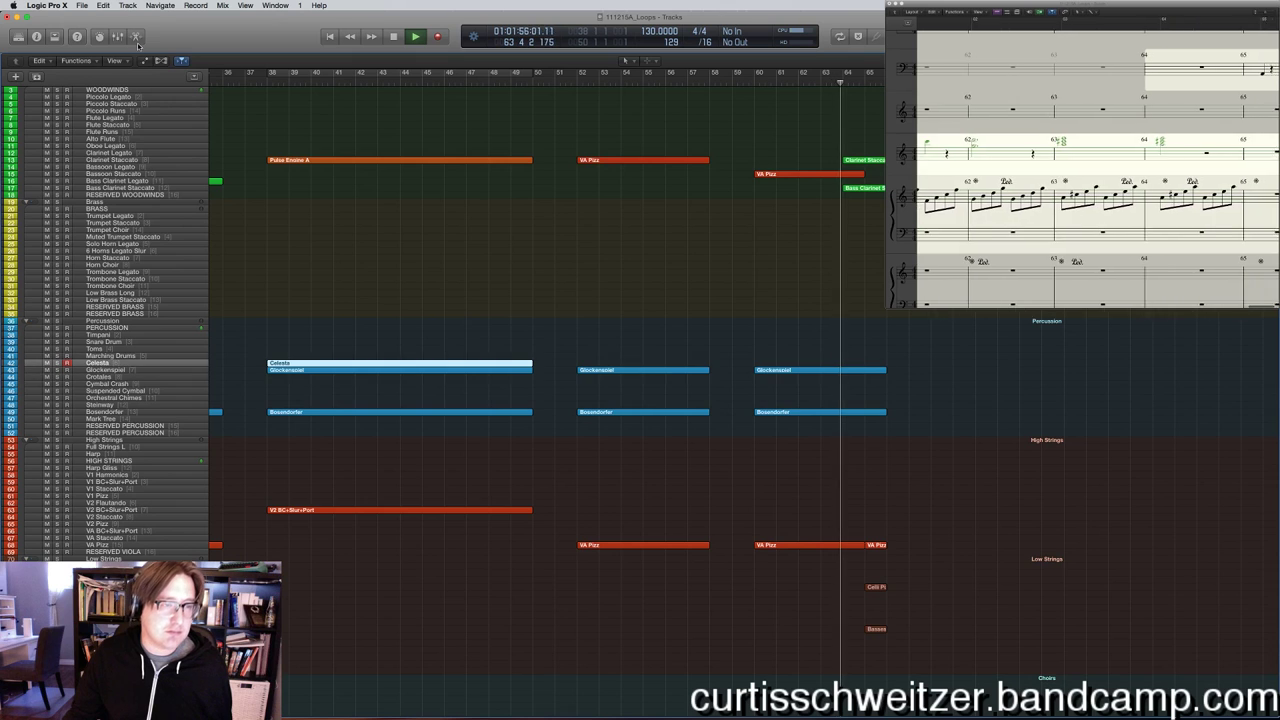
left_click(103, 5)
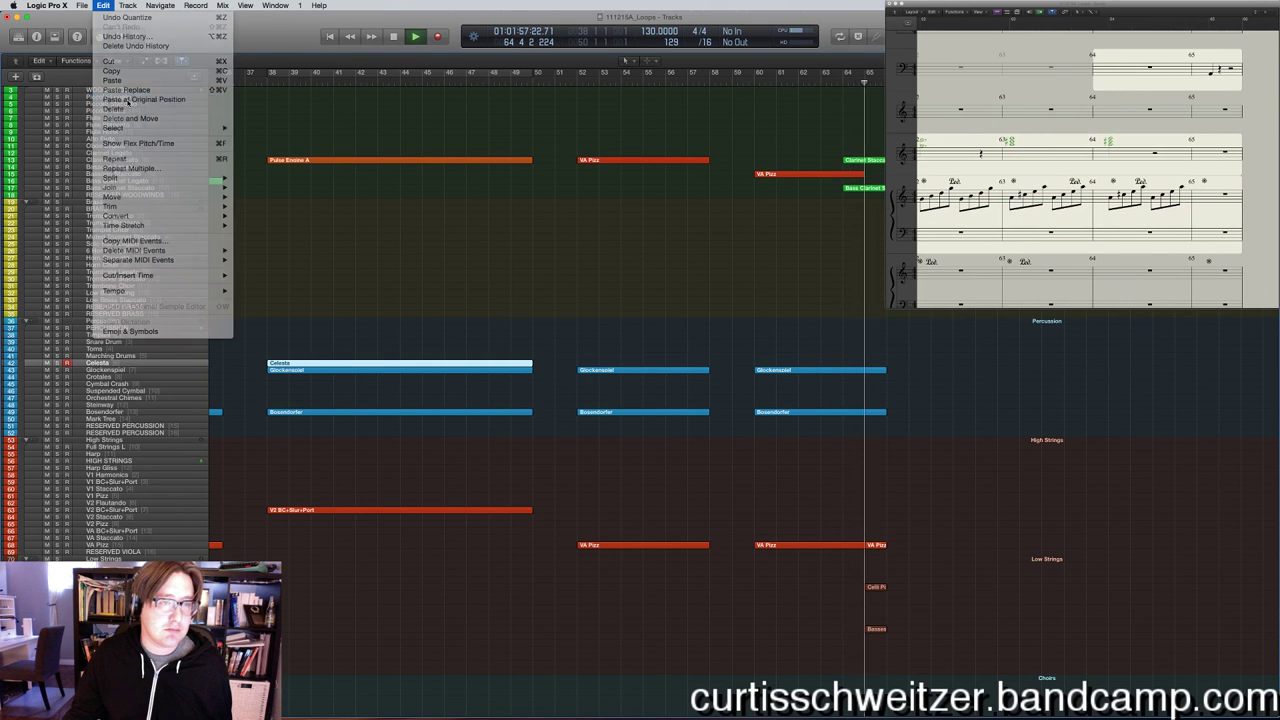
left_click(127, 101)
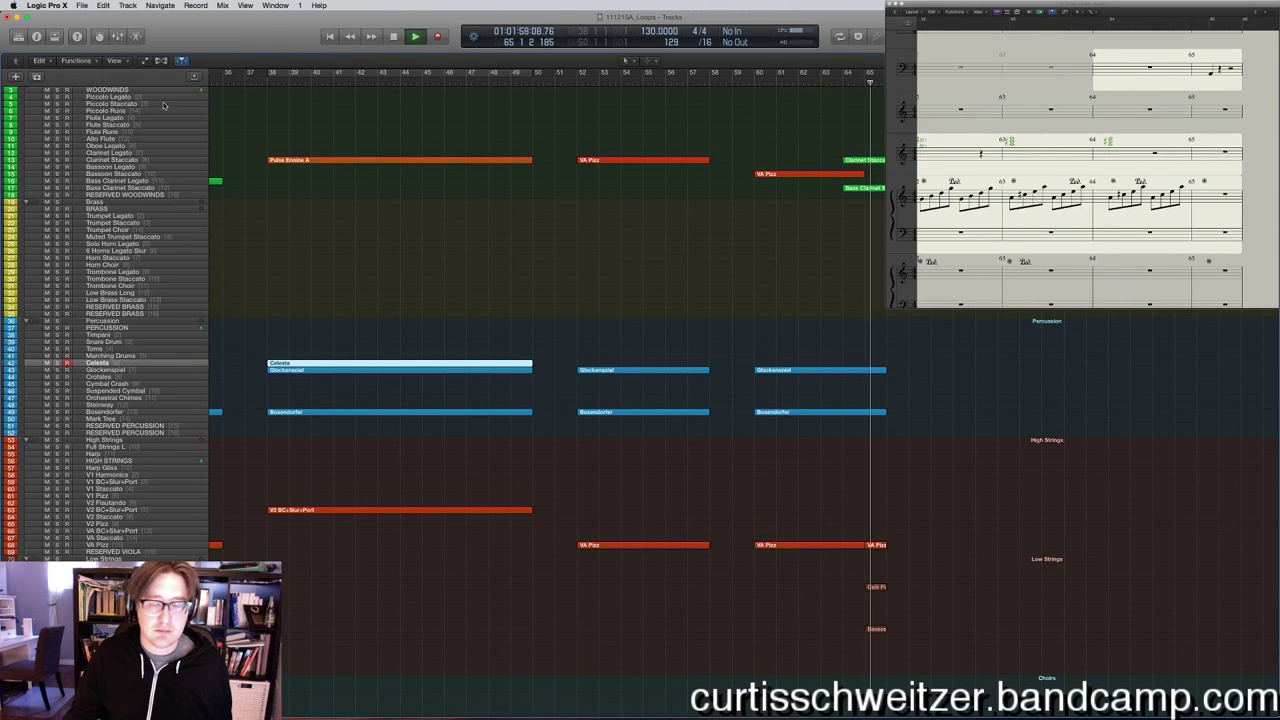
left_click(852, 337)
key("e")
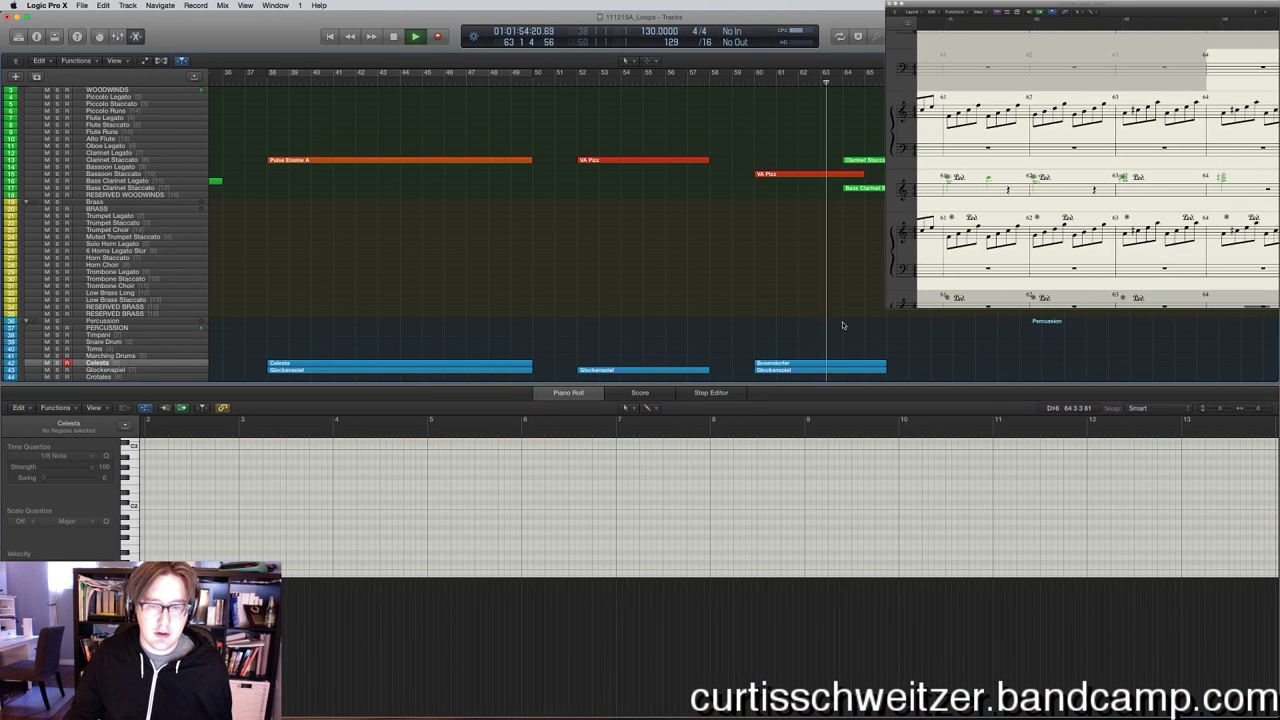
key("e")
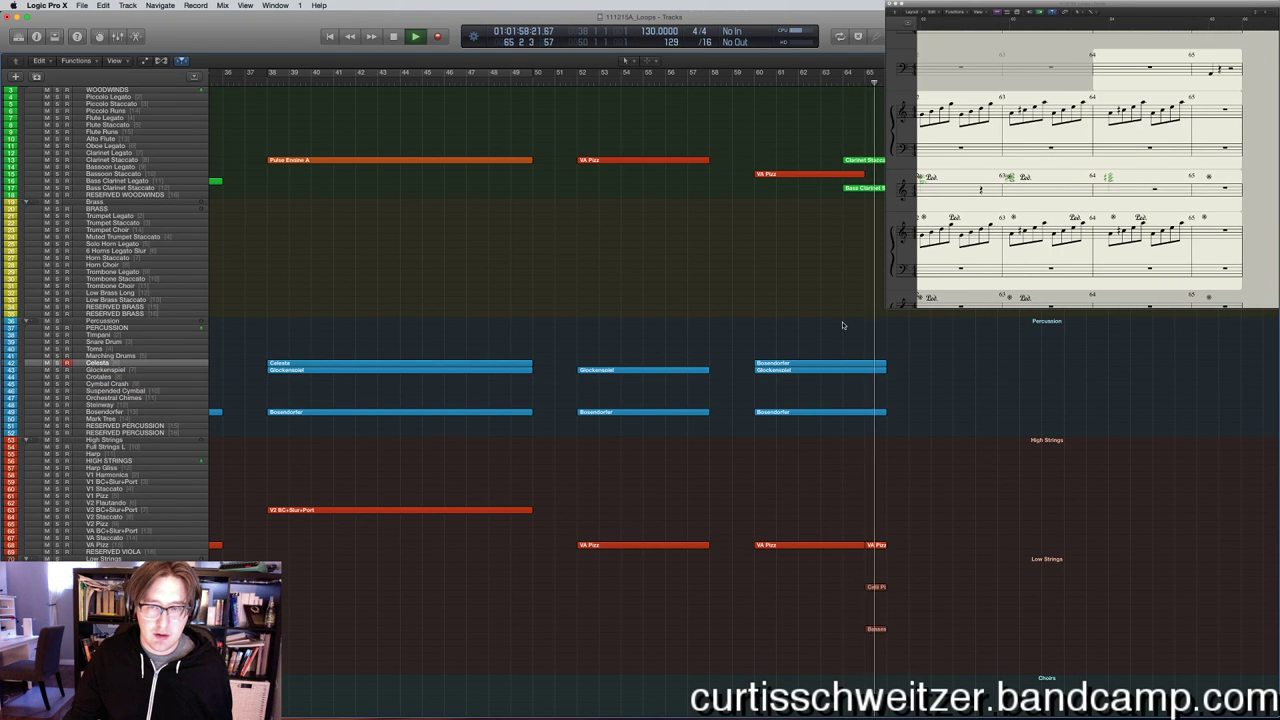
Stop playback, show the global tracks and delete Marker 1 at bar 16.
scroll(843, 325, "left", 15)
key("space")
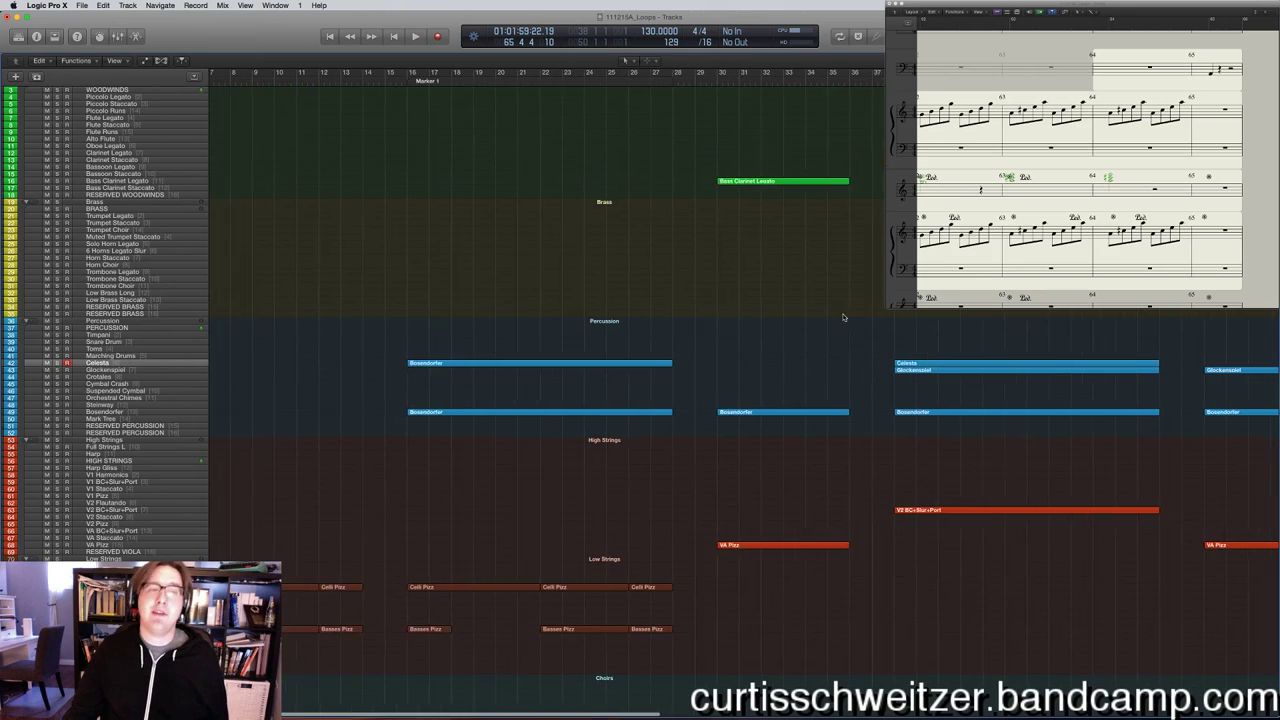
scroll(843, 318, "left", 4)
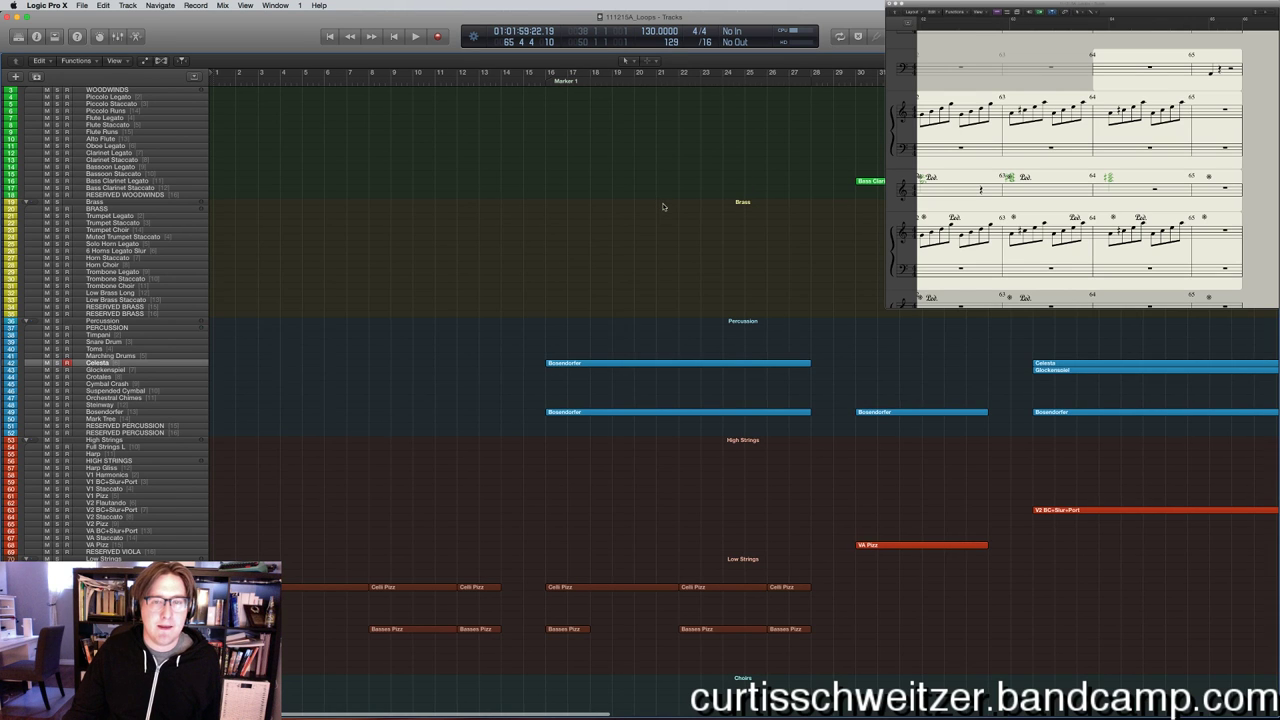
key("g")
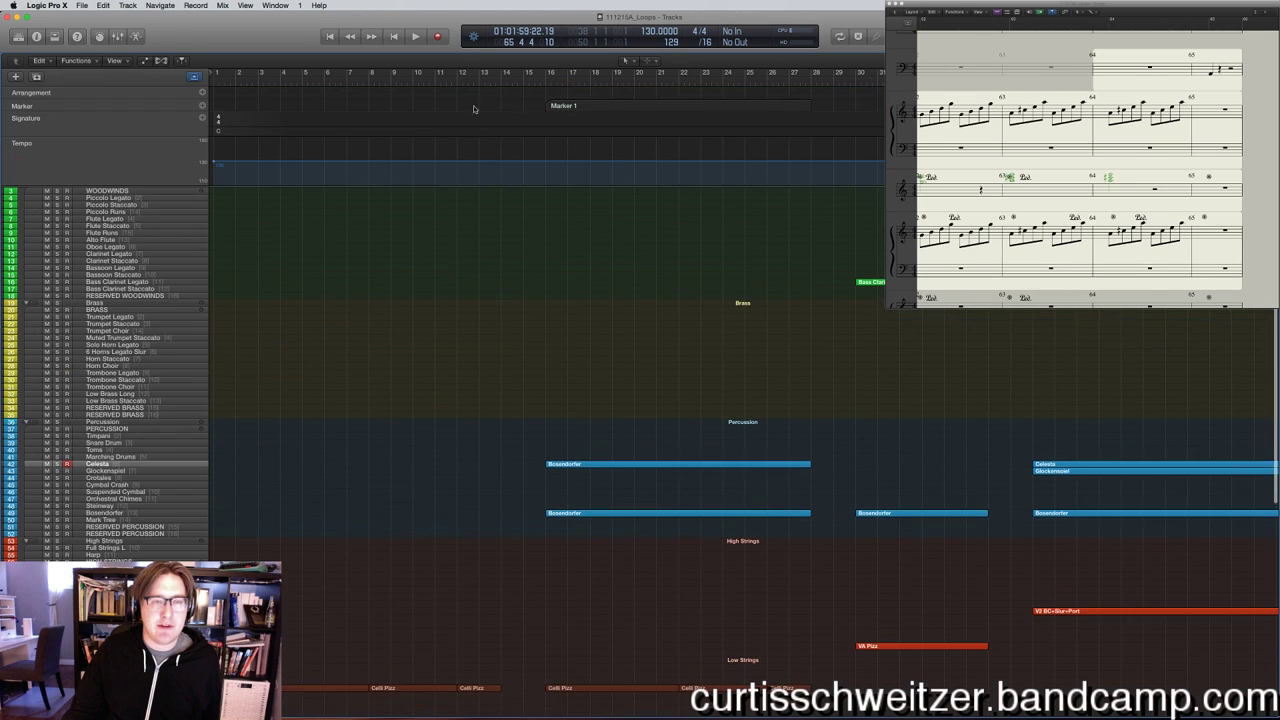
left_click(652, 105)
key("BackSpace")
Set the cycle range from bar 2 to bar 14 and play it.
scroll(652, 105, "right", 1)
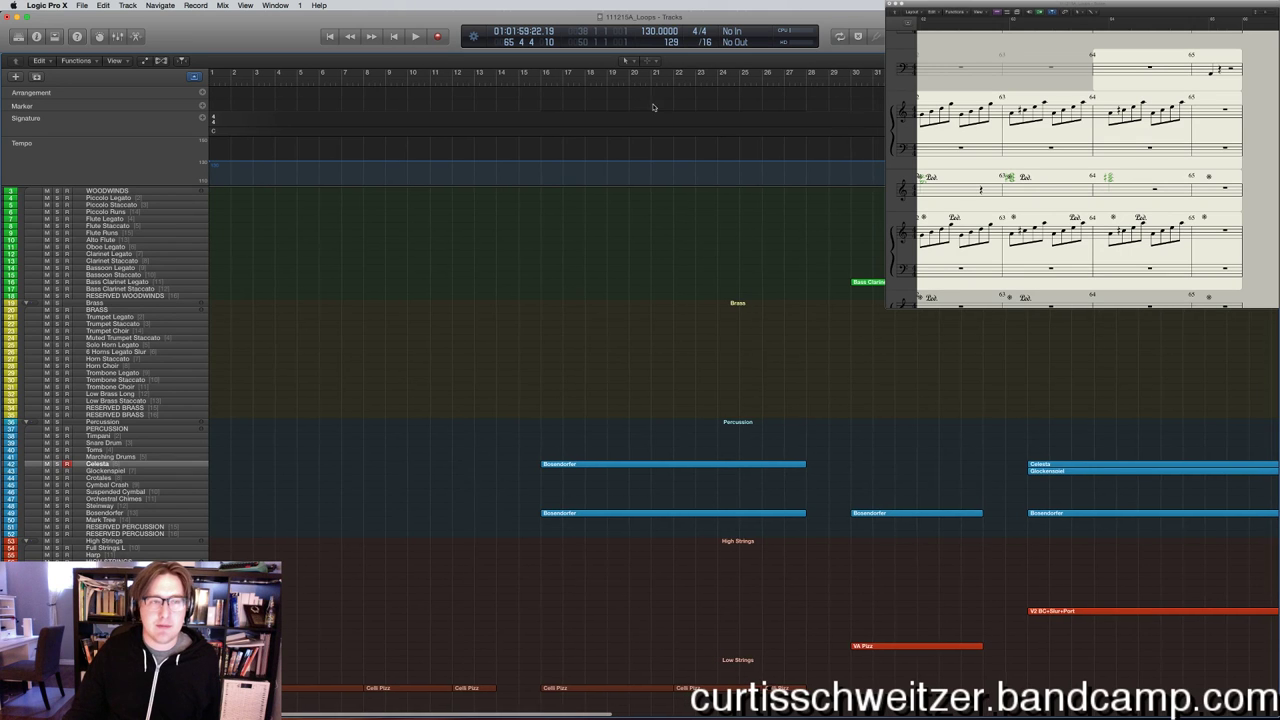
scroll(339, 90, "down", 5)
left_click_drag(236, 74, 496, 101)
key("space")
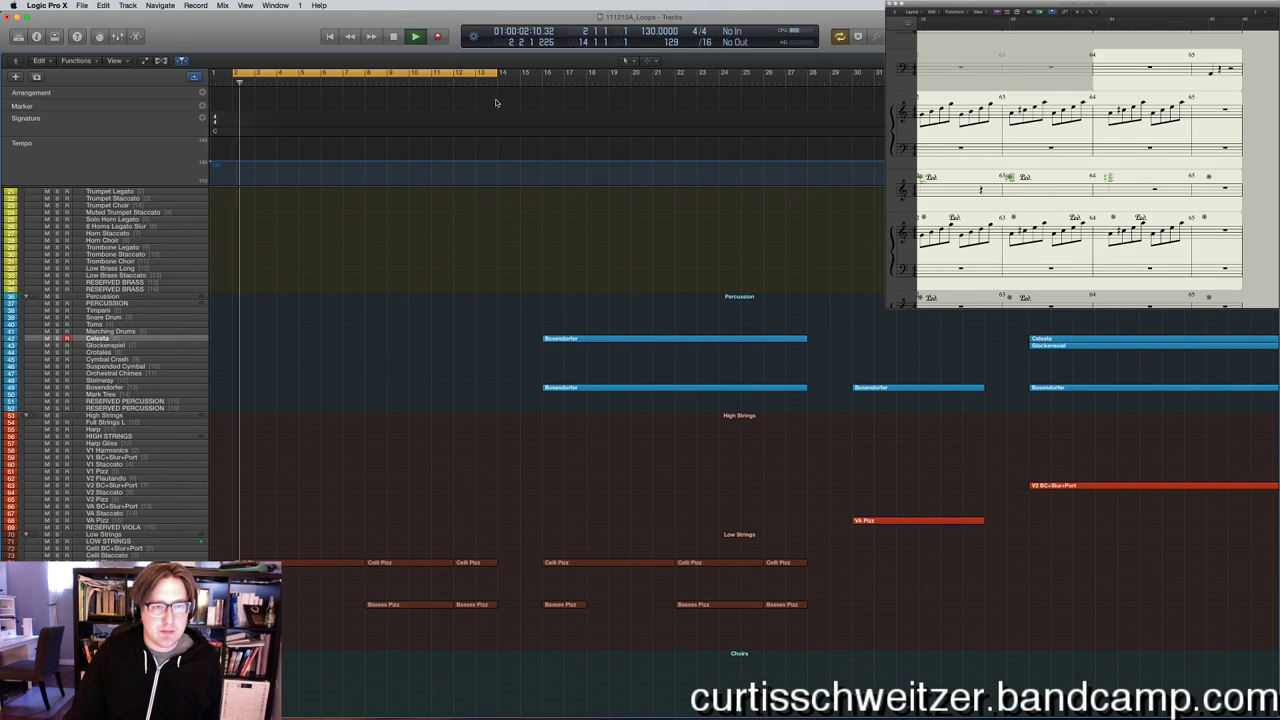
Configure a bounce of bars 2 to 14 with a 48000 sample rate and accept the settings.
scroll(428, 412, "down", 10)
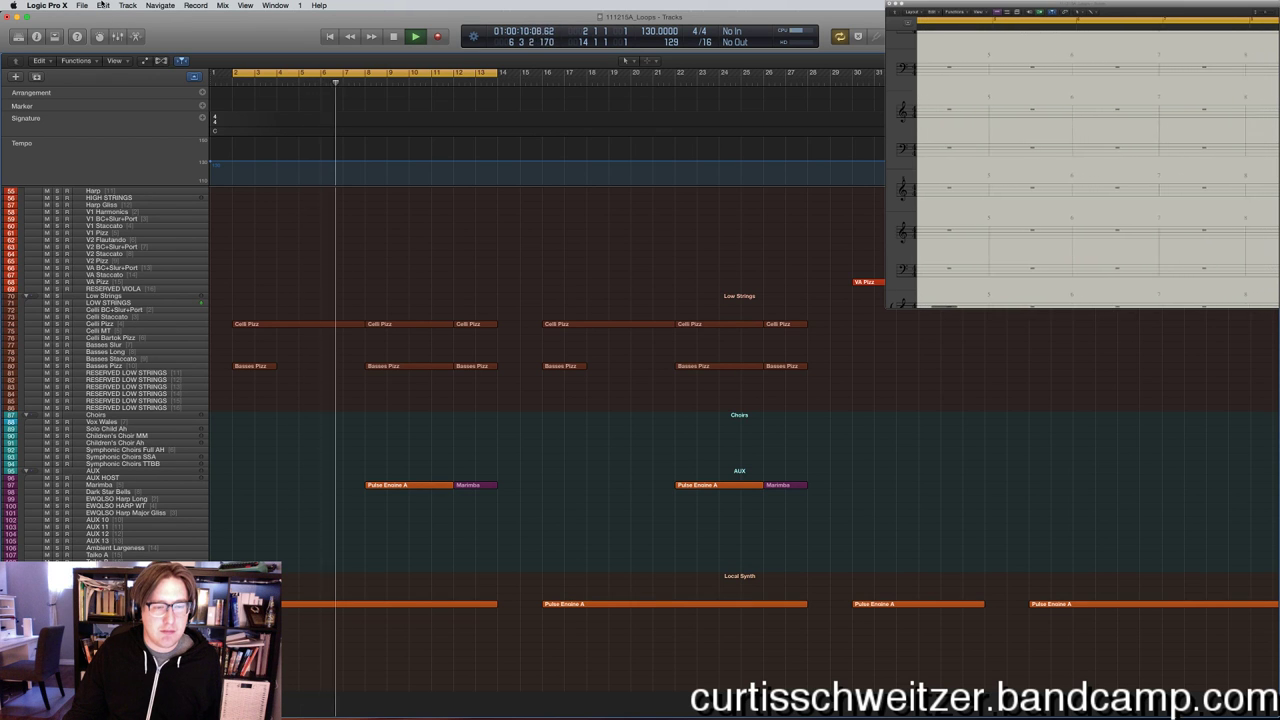
left_click(82, 5)
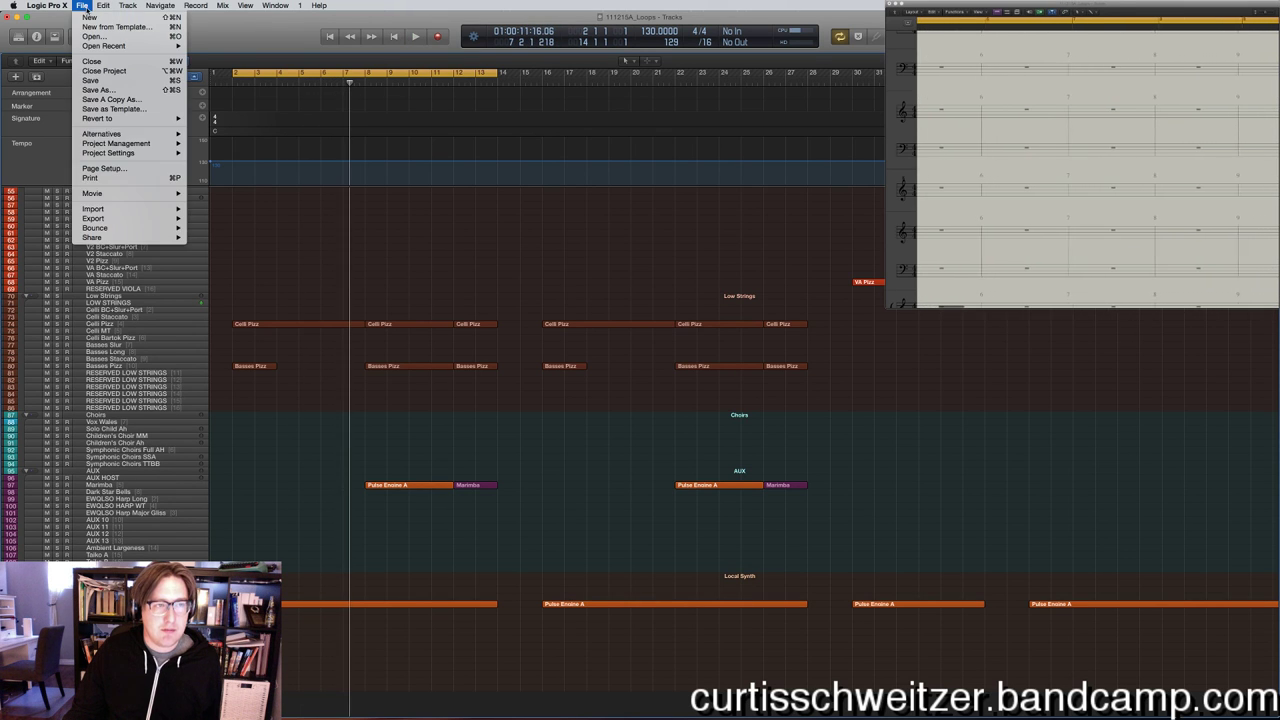
mouse_move(145, 231)
left_click(230, 262)
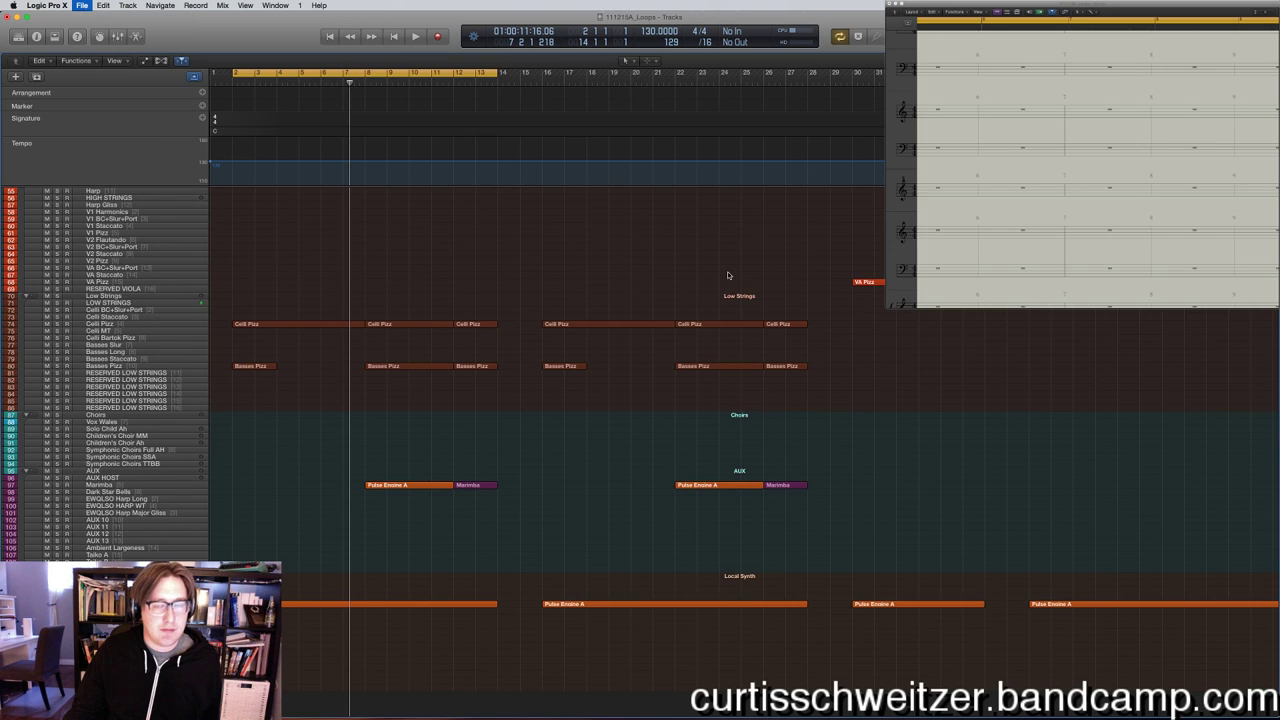
left_click(740, 187)
left_click(740, 194)
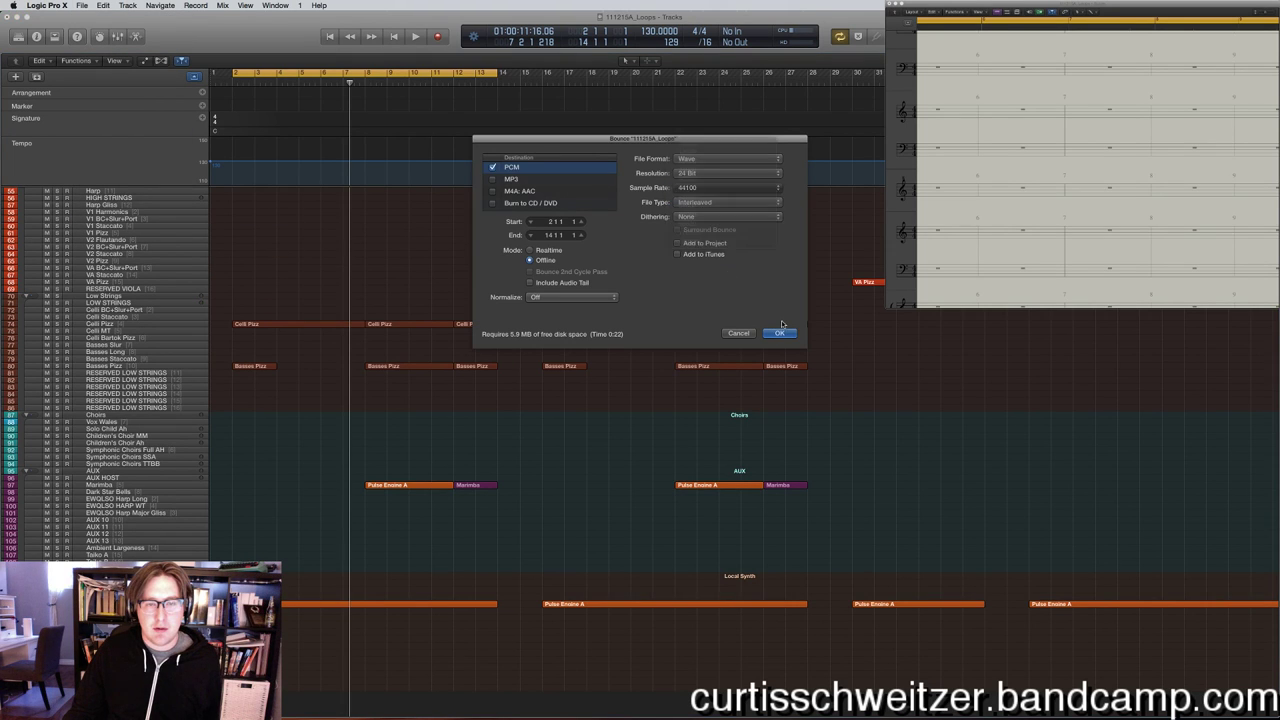
left_click(779, 333)
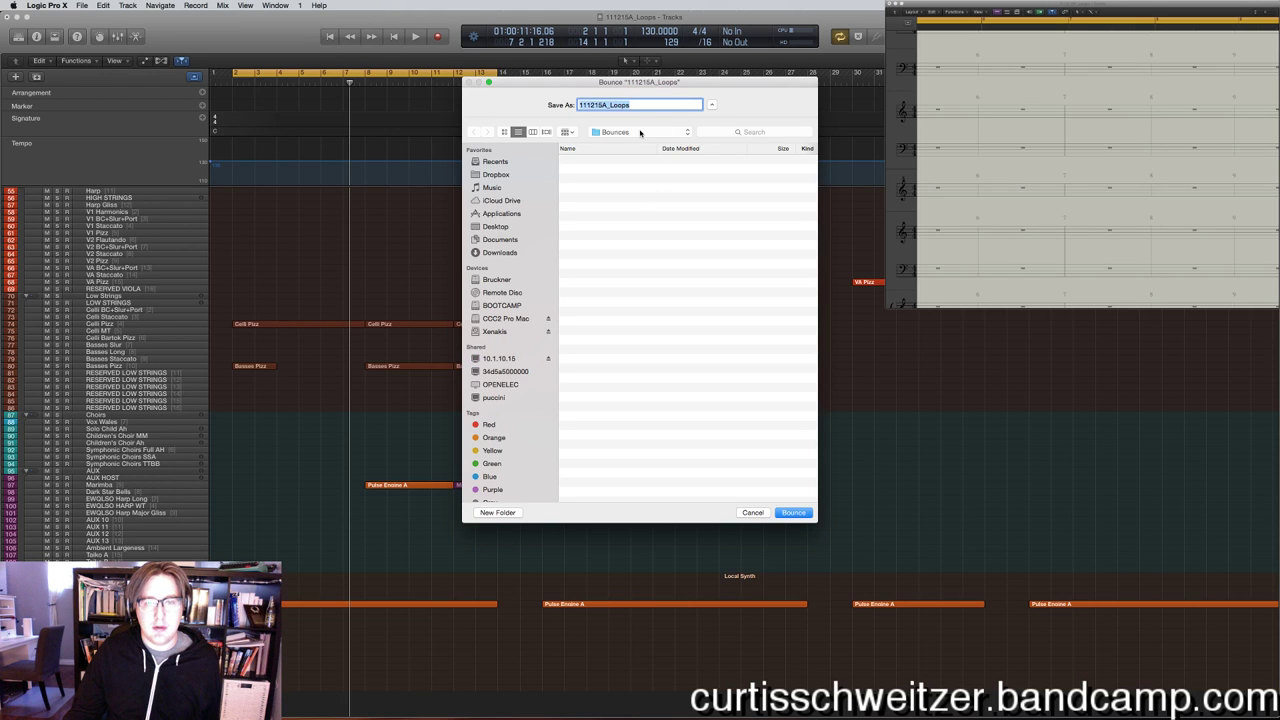
Create a Menu folder inside Bounces and bounce the section into it as Menu Intro.
left_click(514, 514)
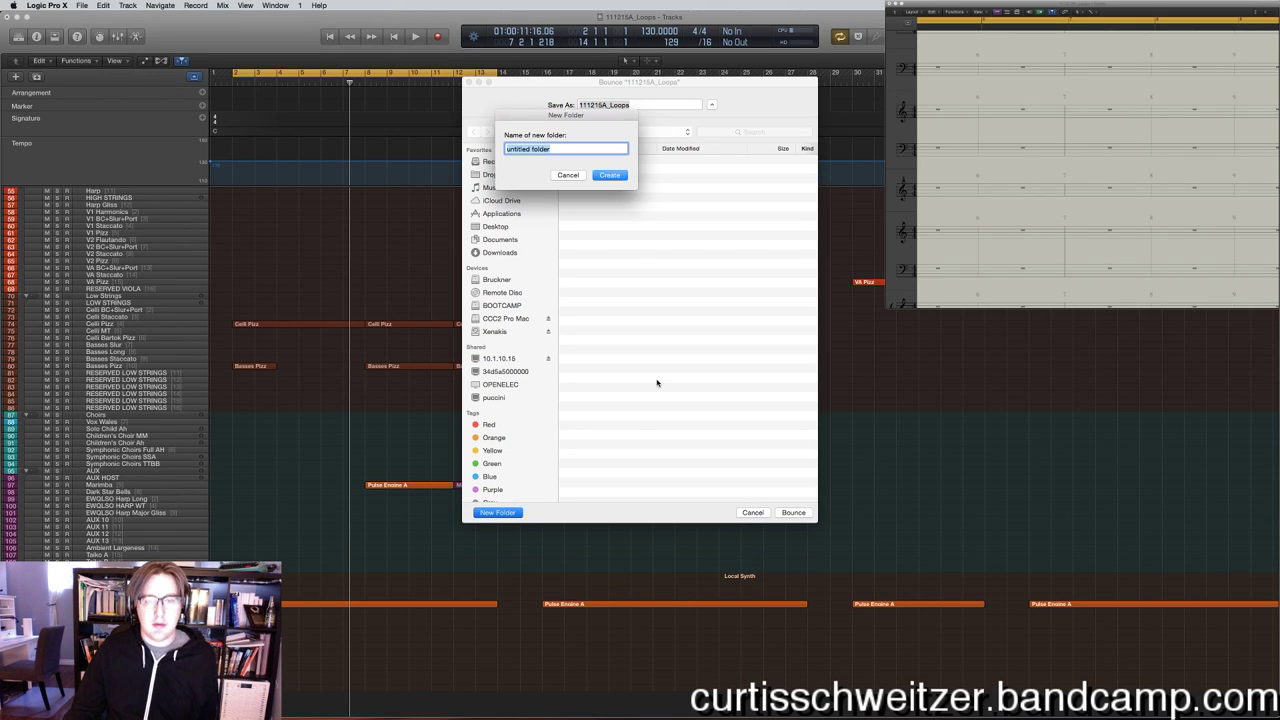
key("Return")
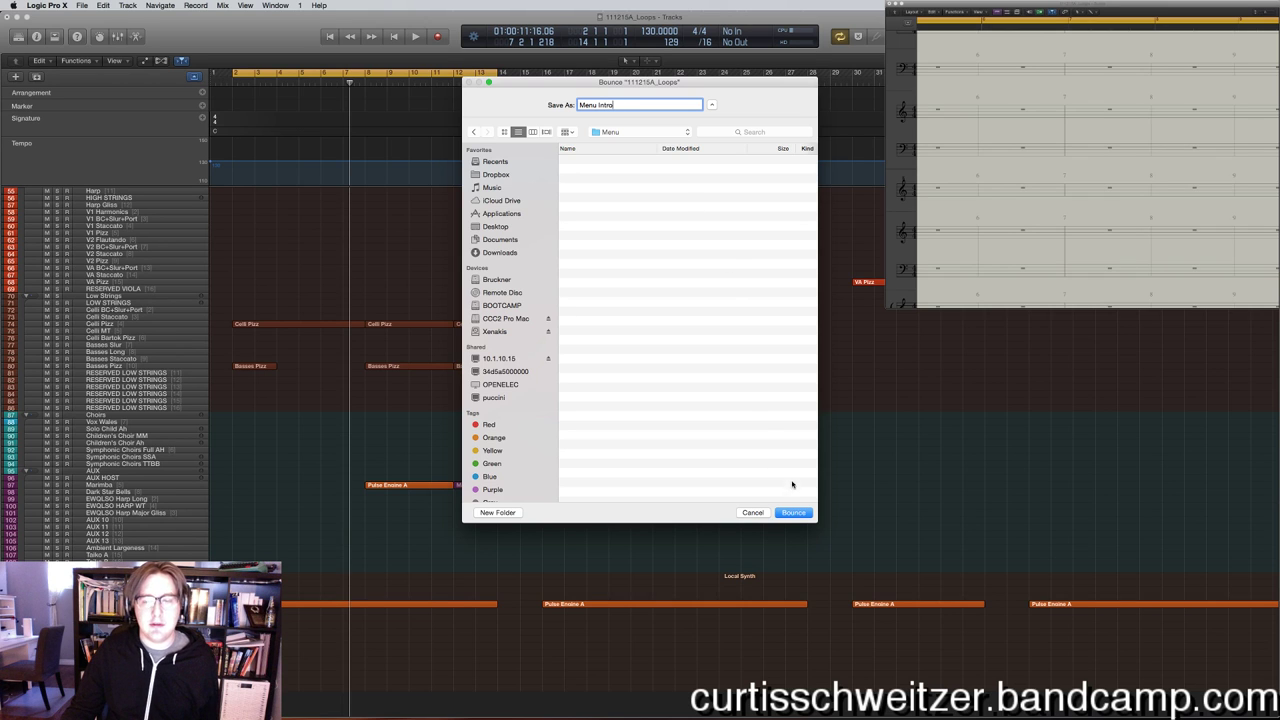
left_click(795, 513)
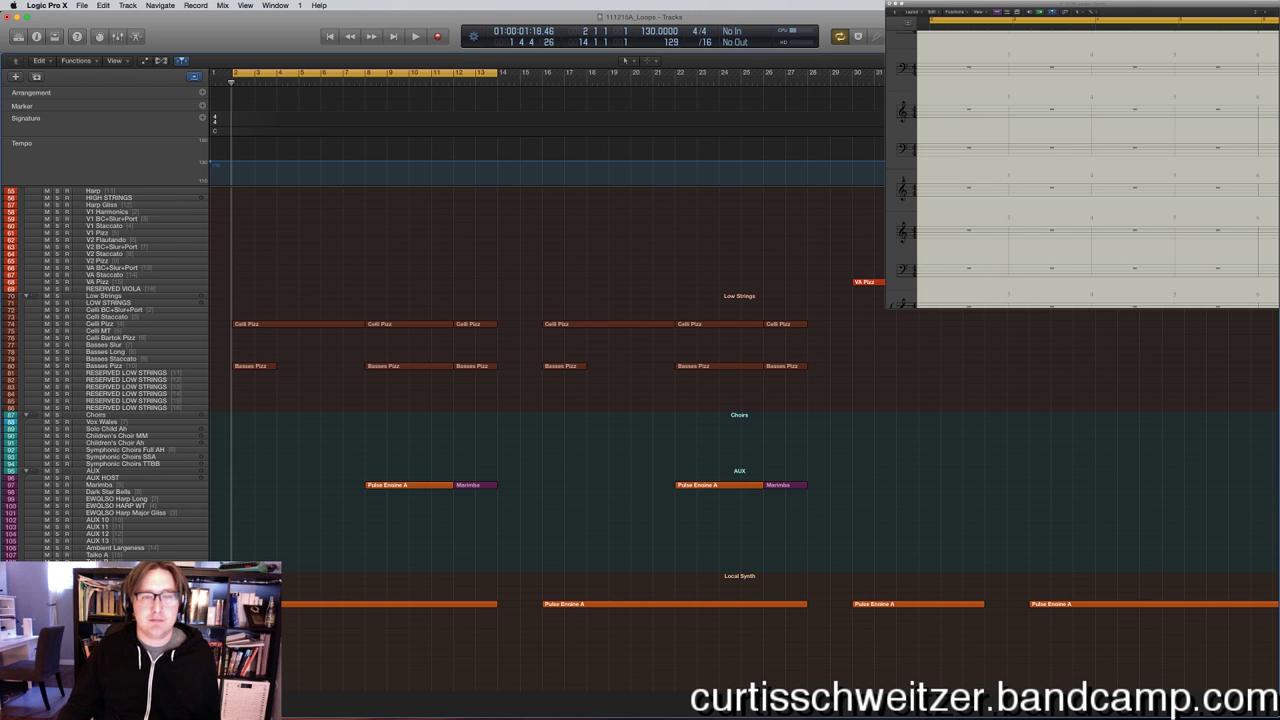
Set the cycle range from bar 16 to bar 28 and try to bounce it with a 48000 sample rate.
left_click_drag(548, 75, 808, 75)
left_click(82, 5)
mouse_move(127, 228)
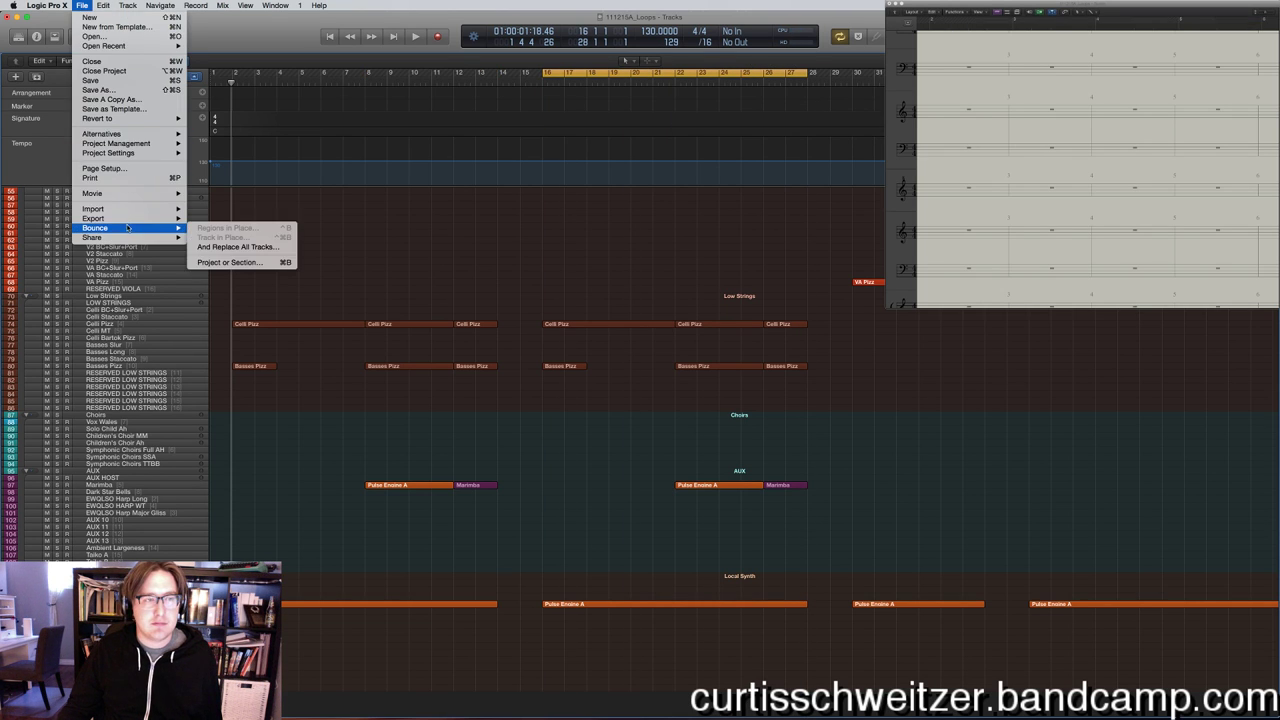
left_click(228, 262)
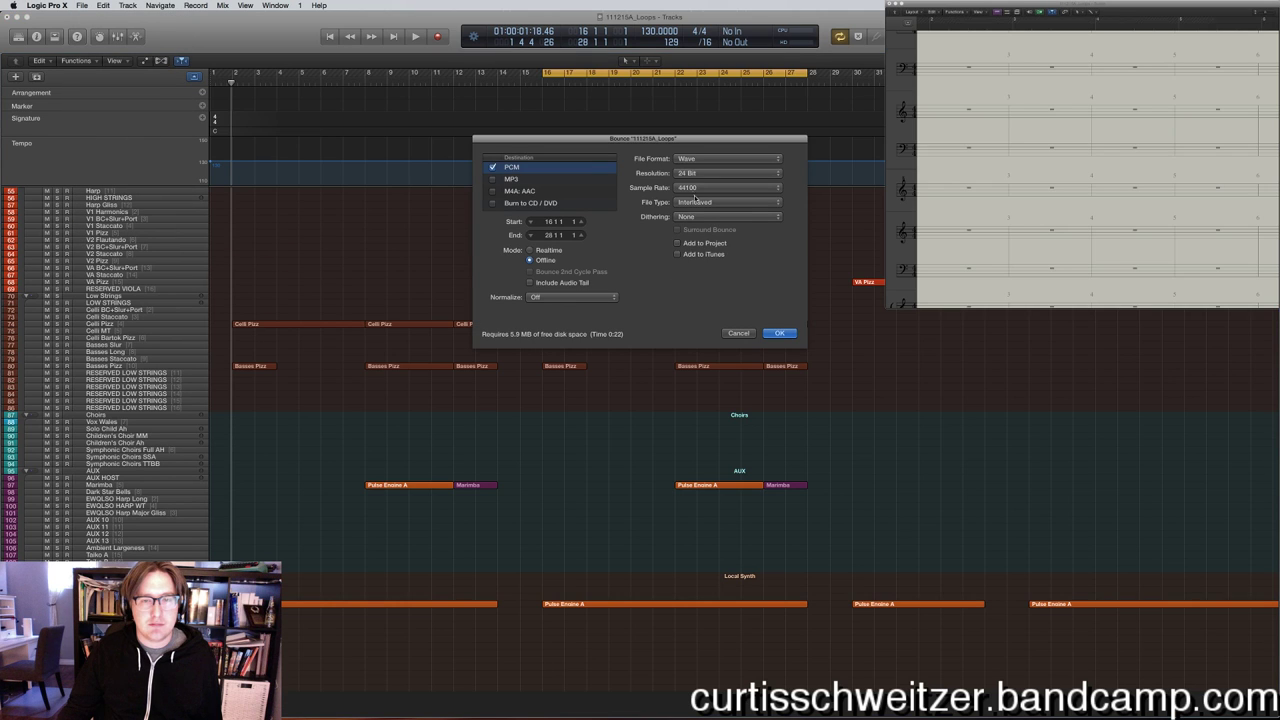
left_click(695, 189)
left_click(697, 200)
left_click(778, 336)
scroll(788, 343, "up", 5)
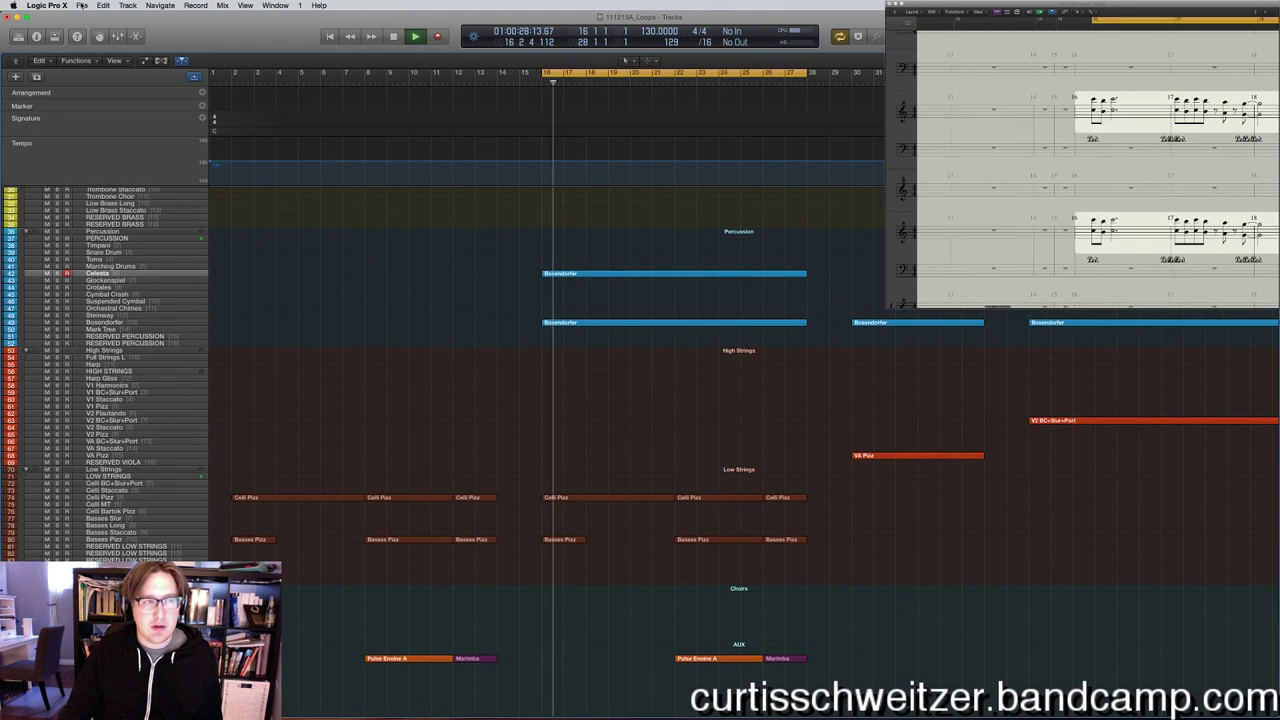
Configure a bounce of bars 16 to 28 with a 48000 sample rate and accept the settings.
left_click(82, 5)
mouse_move(135, 232)
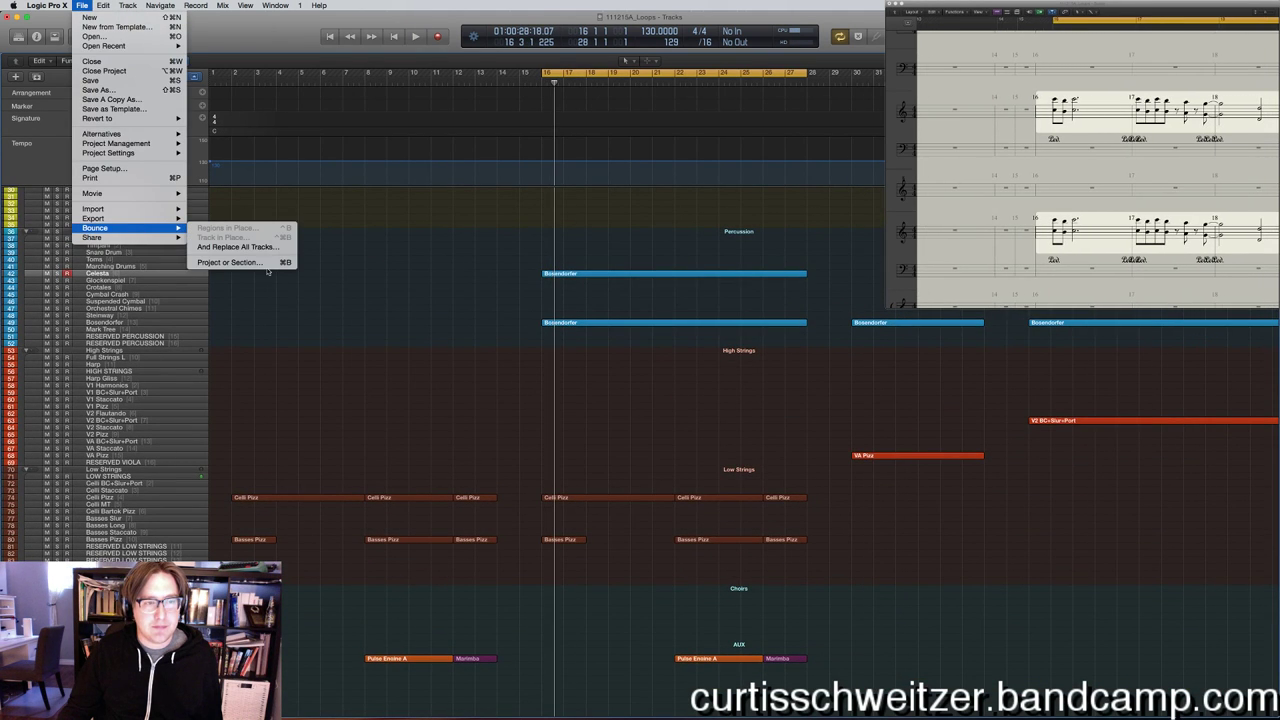
left_click(245, 262)
left_click(715, 187)
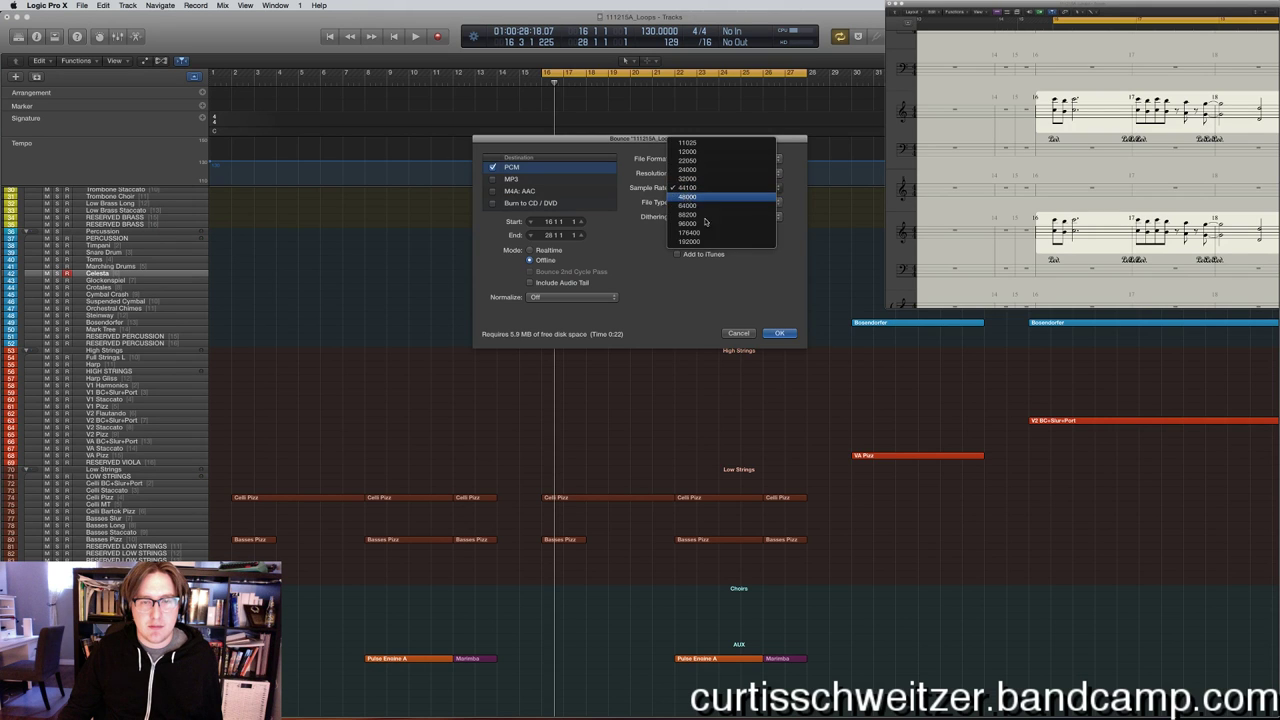
left_click(705, 221)
left_click(779, 333)
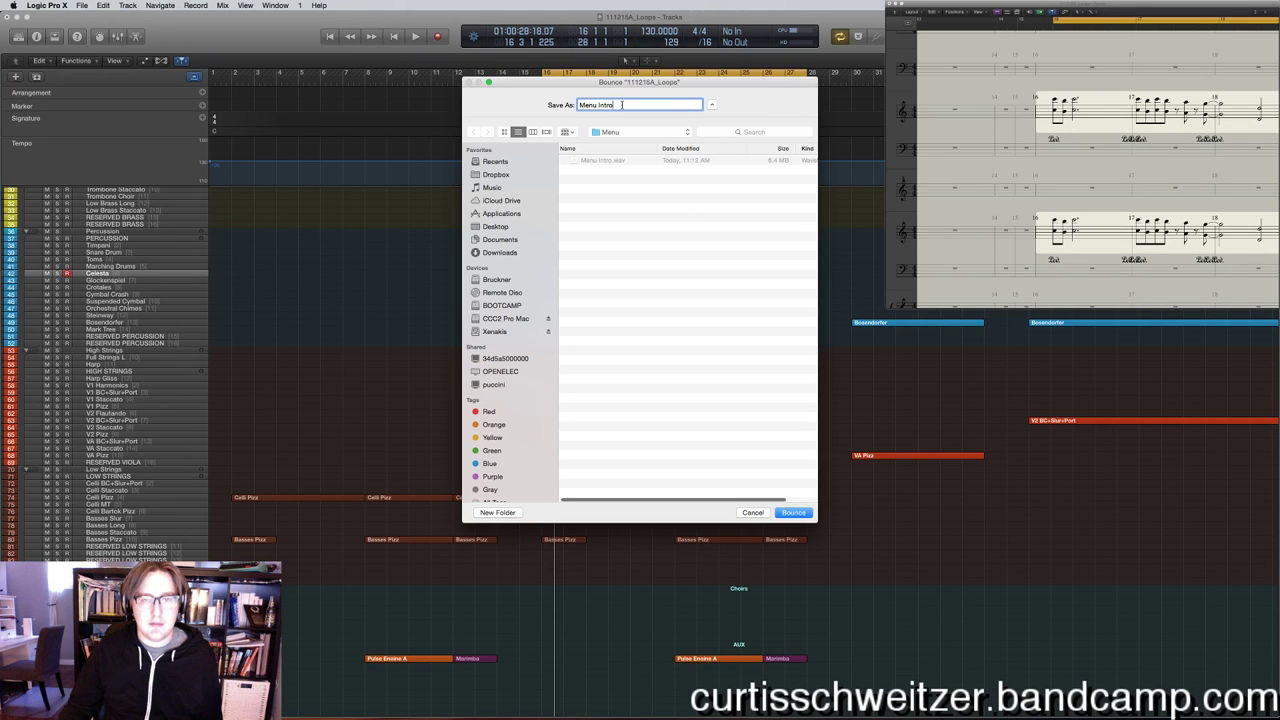
Name the bounce file Menu Melody A and bounce it into the Menu folder.
key("BackSpace")
key("BackSpace")
key("BackSpace")
key("BackSpace")
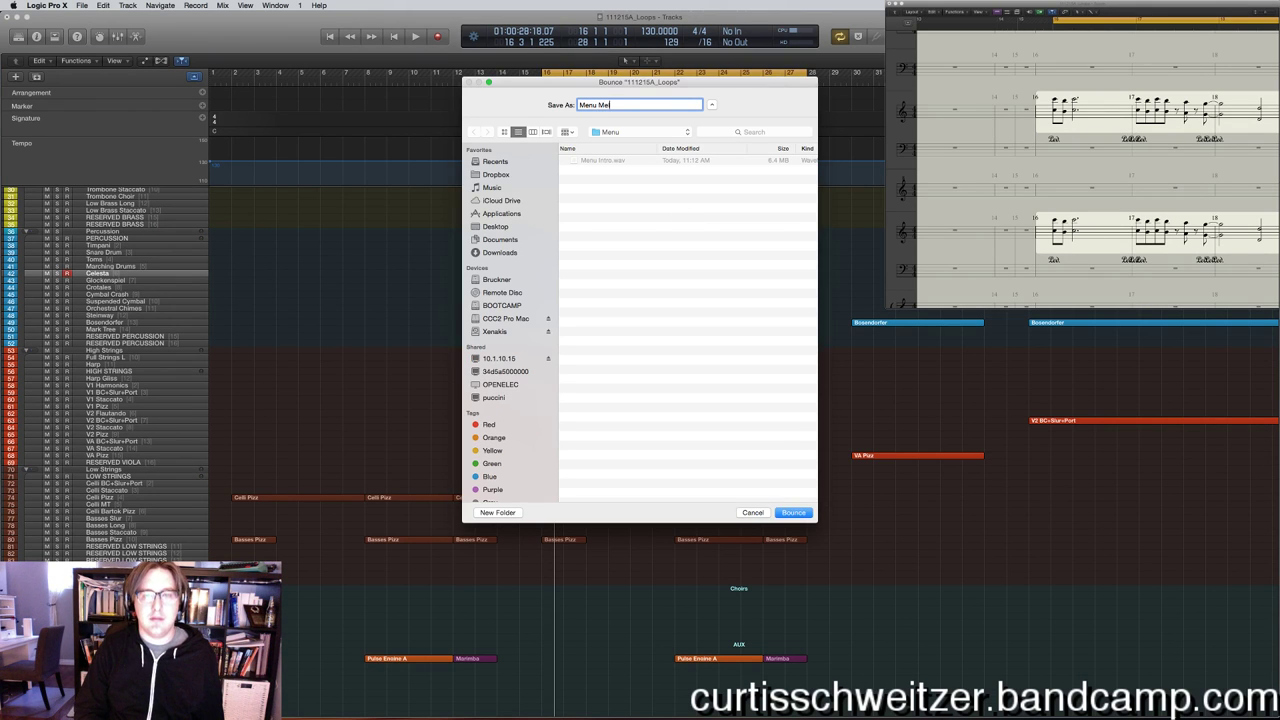
type("Melody A")
key("Return")
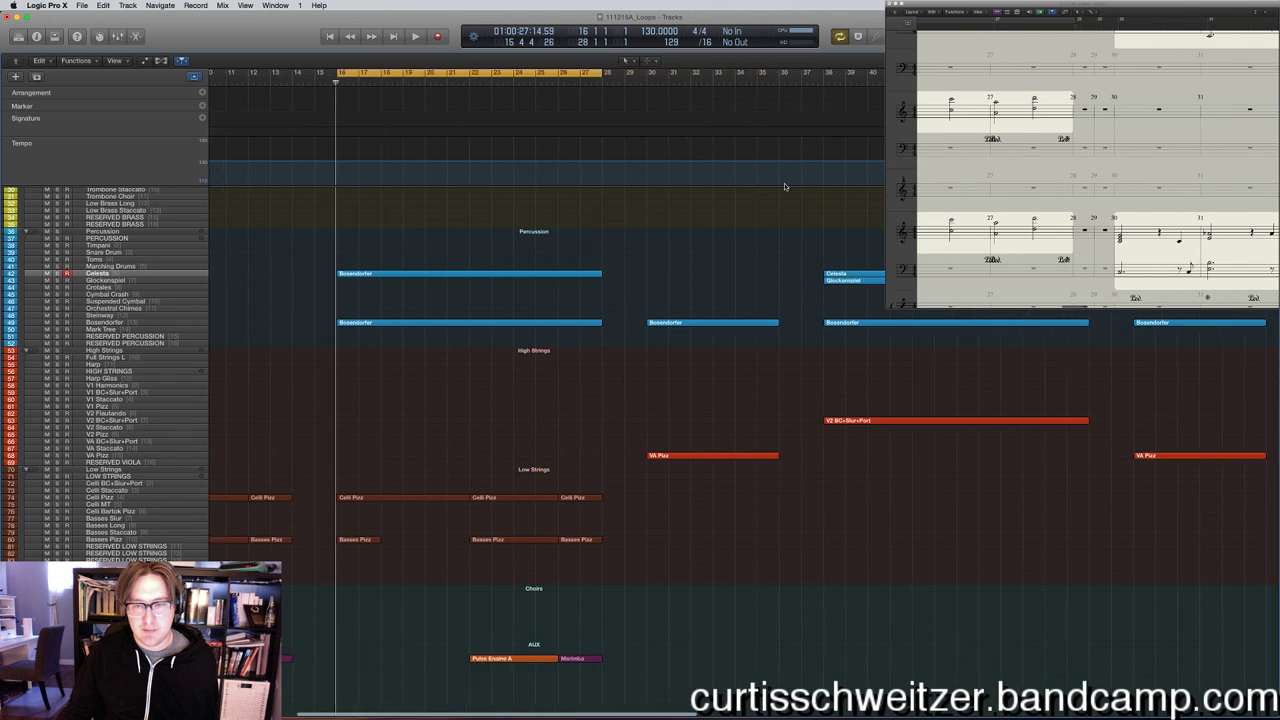
Set the cycle range from bar 38 to bar 50 and bounce it at a 48000 sample rate as Menu Melody B.
left_click_drag(785, 73, 1037, 73)
left_click(83, 6)
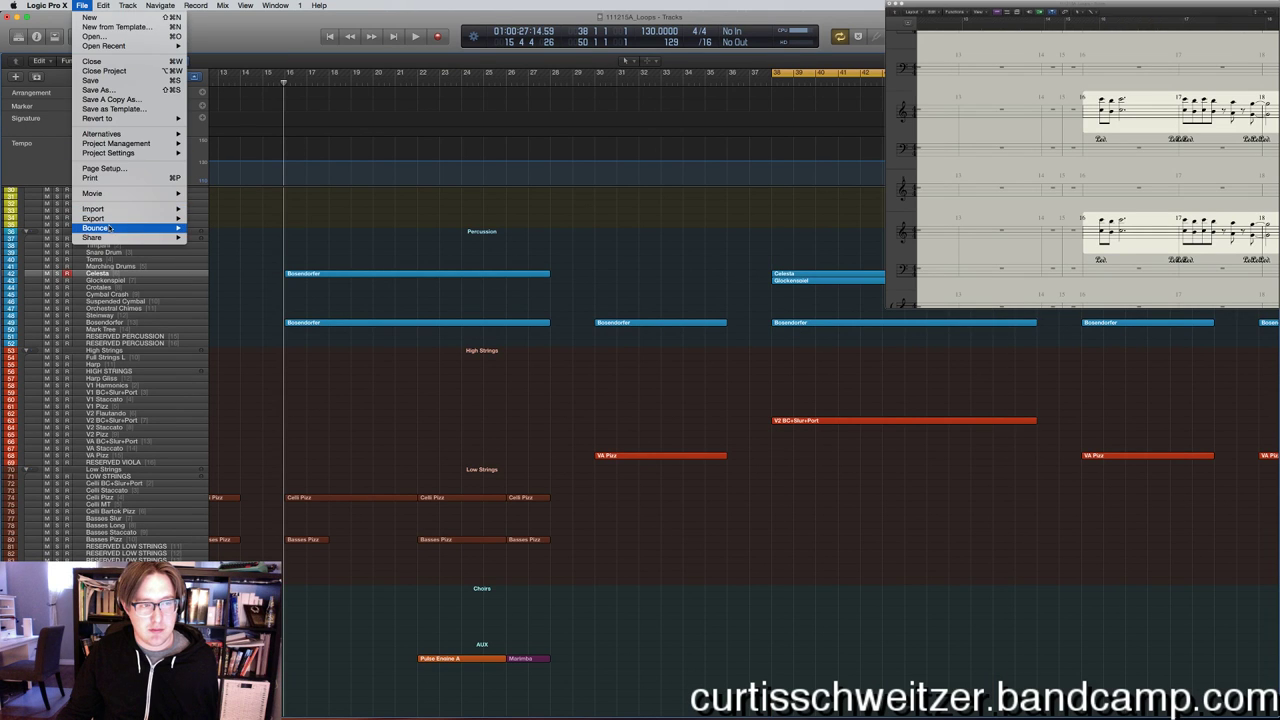
mouse_move(130, 228)
left_click(238, 264)
left_click(690, 189)
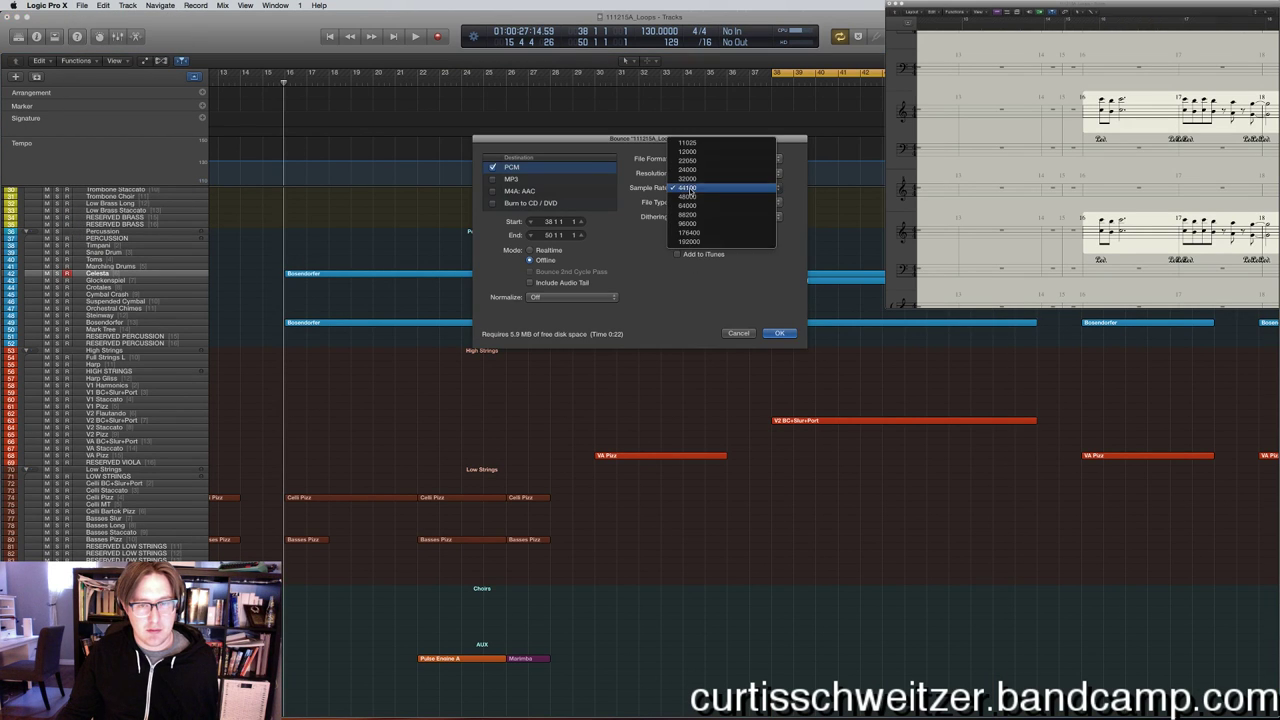
left_click(689, 197)
left_click(784, 334)
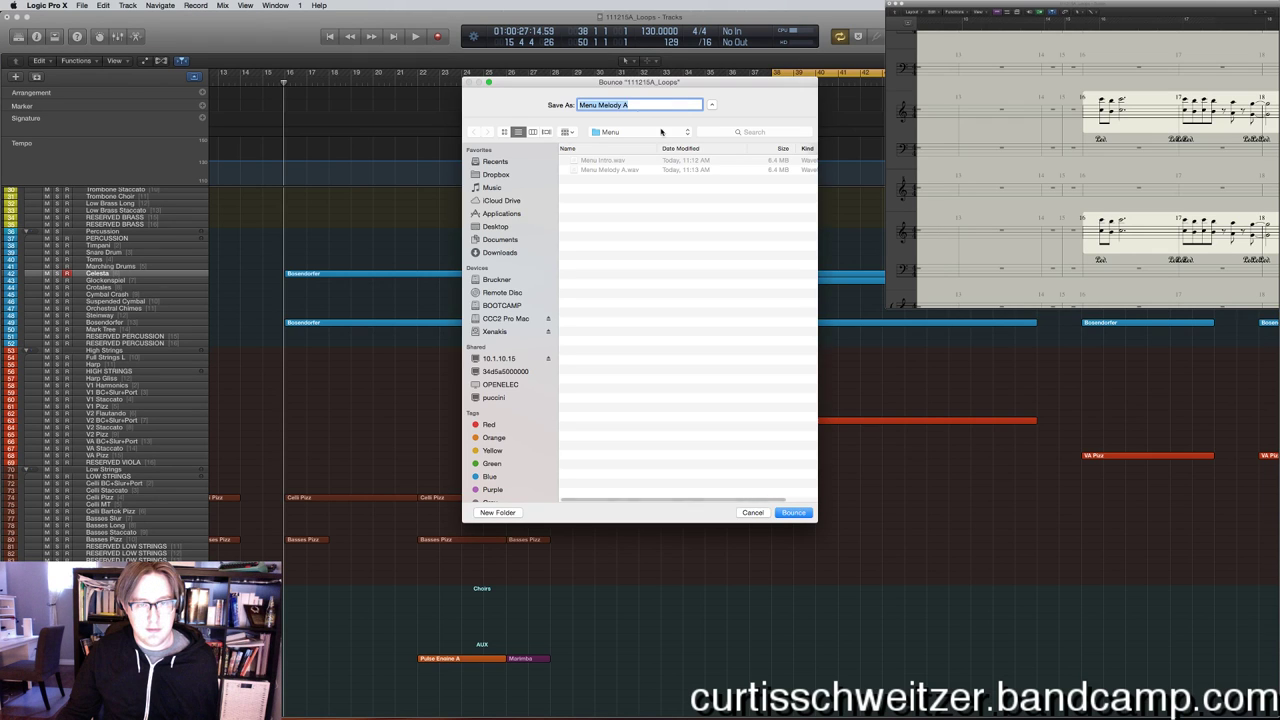
left_click(637, 104)
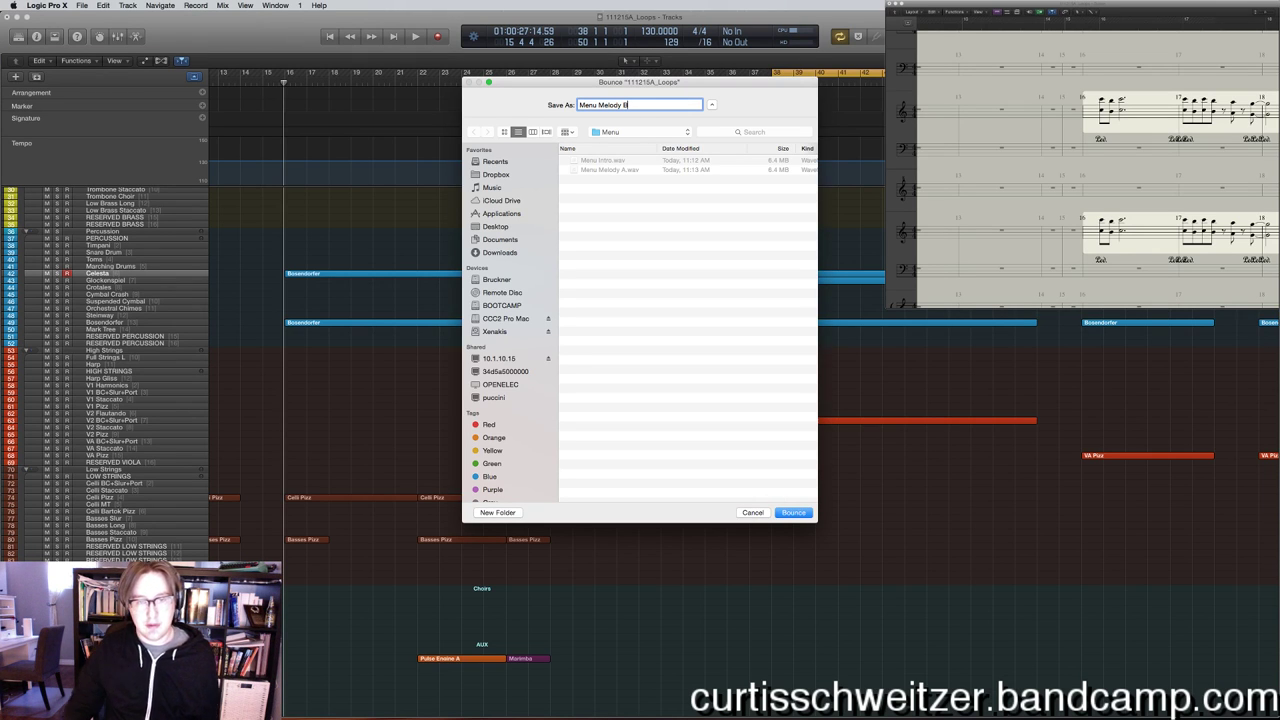
left_click(793, 513)
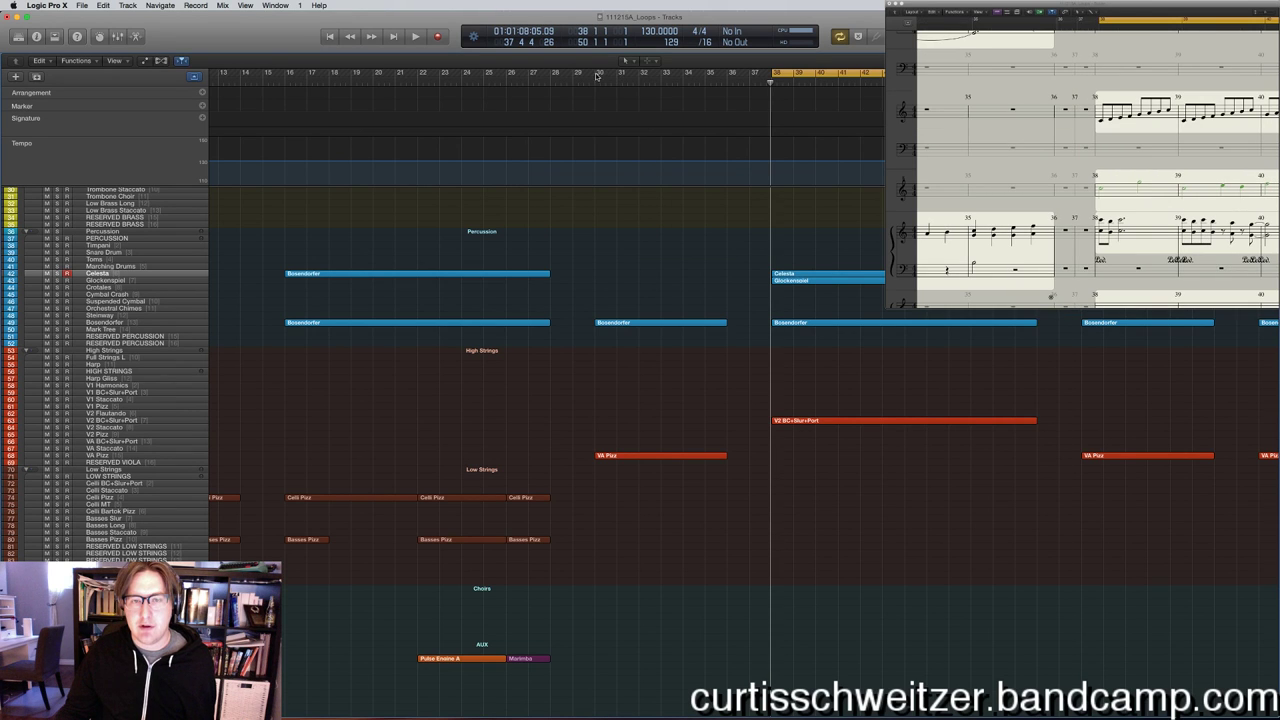
Set the cycle range from bar 30 to bar 36 and configure its bounce with a 48000 sample rate.
left_click_drag(597, 75, 726, 75)
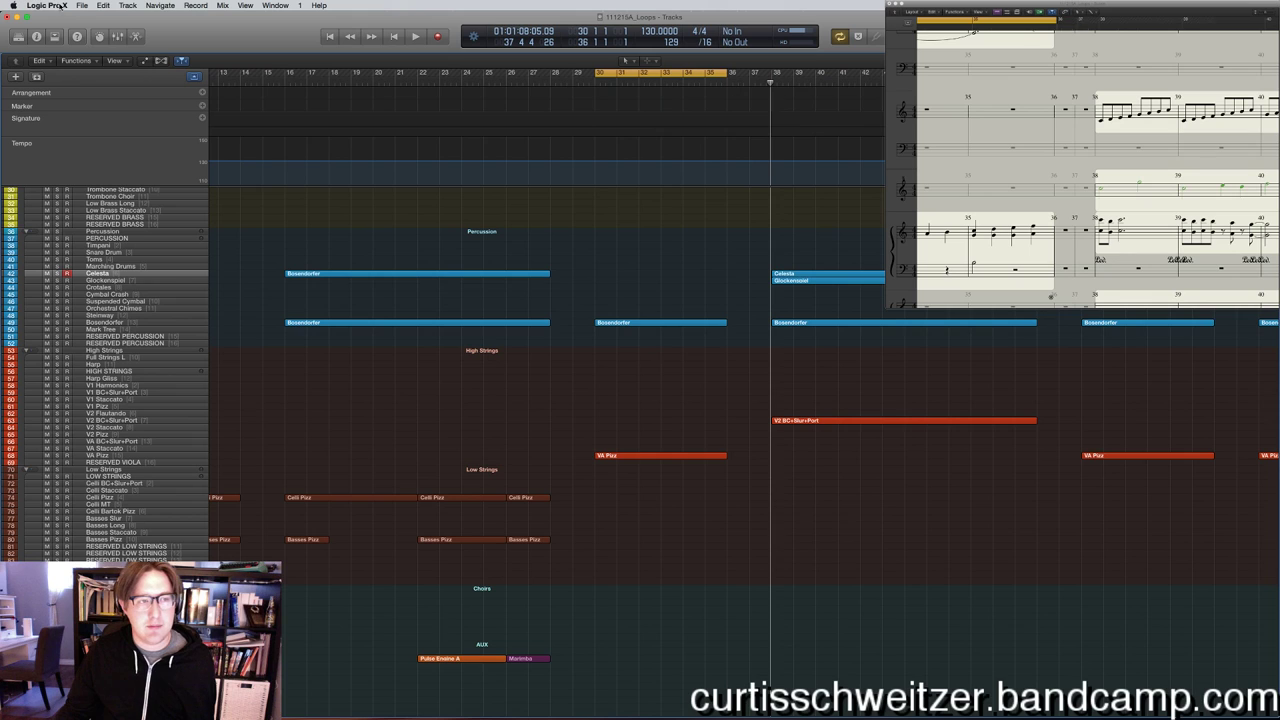
left_click(62, 5)
mouse_move(146, 229)
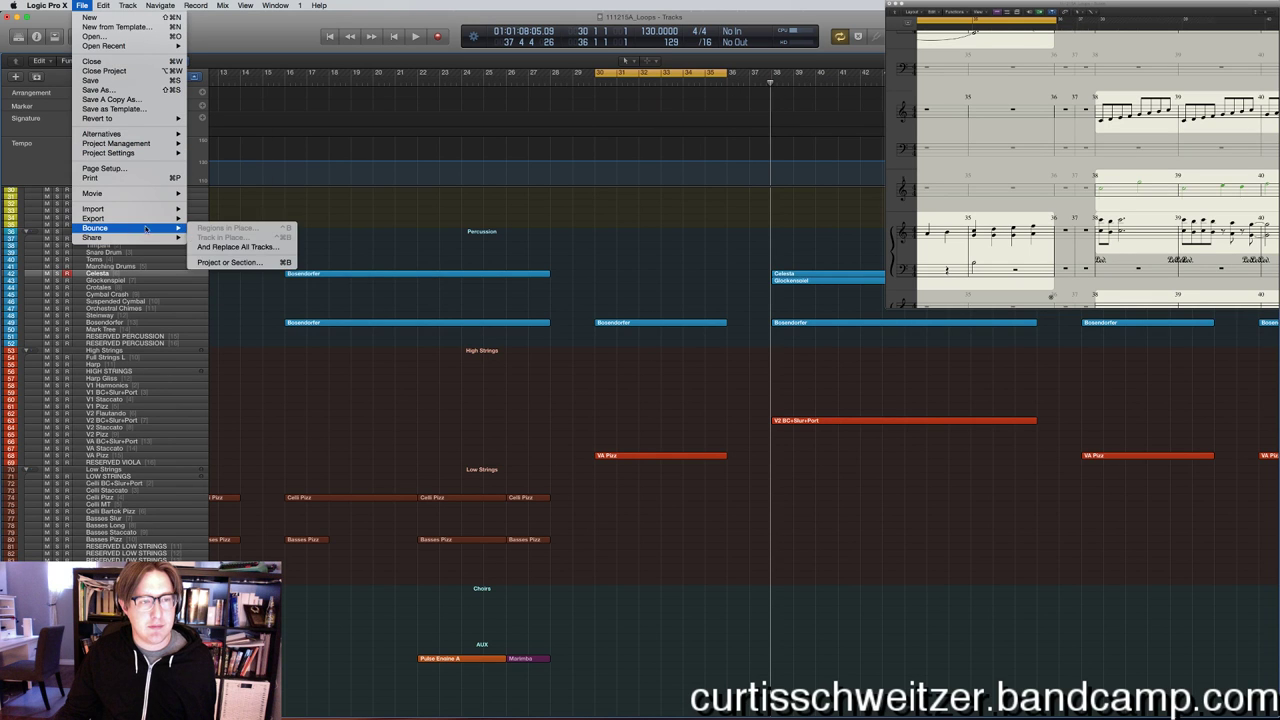
left_click(233, 263)
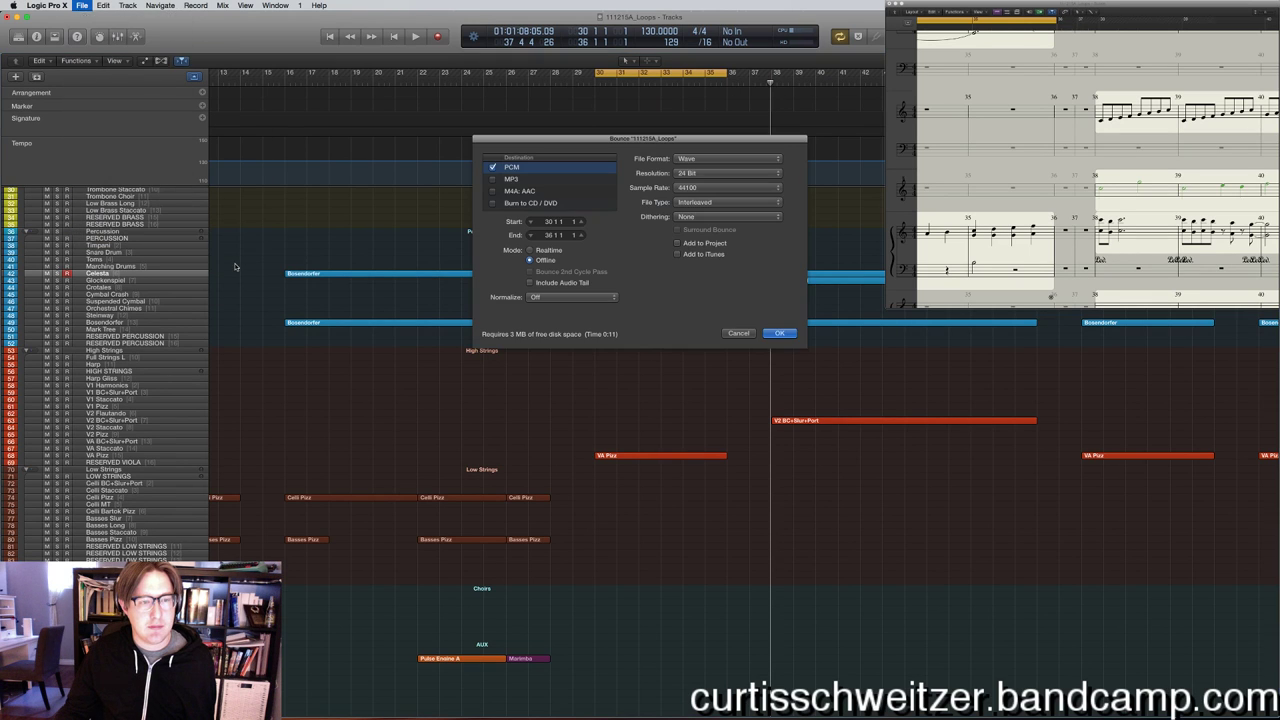
left_click(693, 188)
left_click(720, 199)
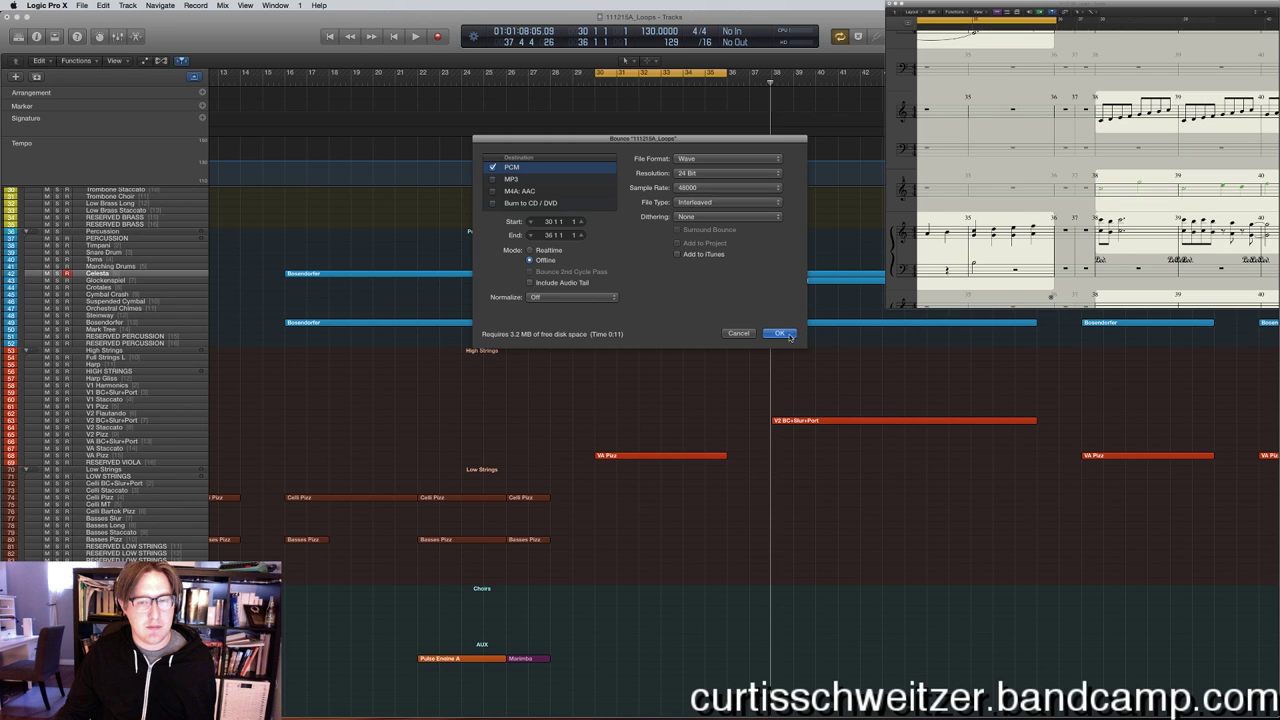
left_click(781, 334)
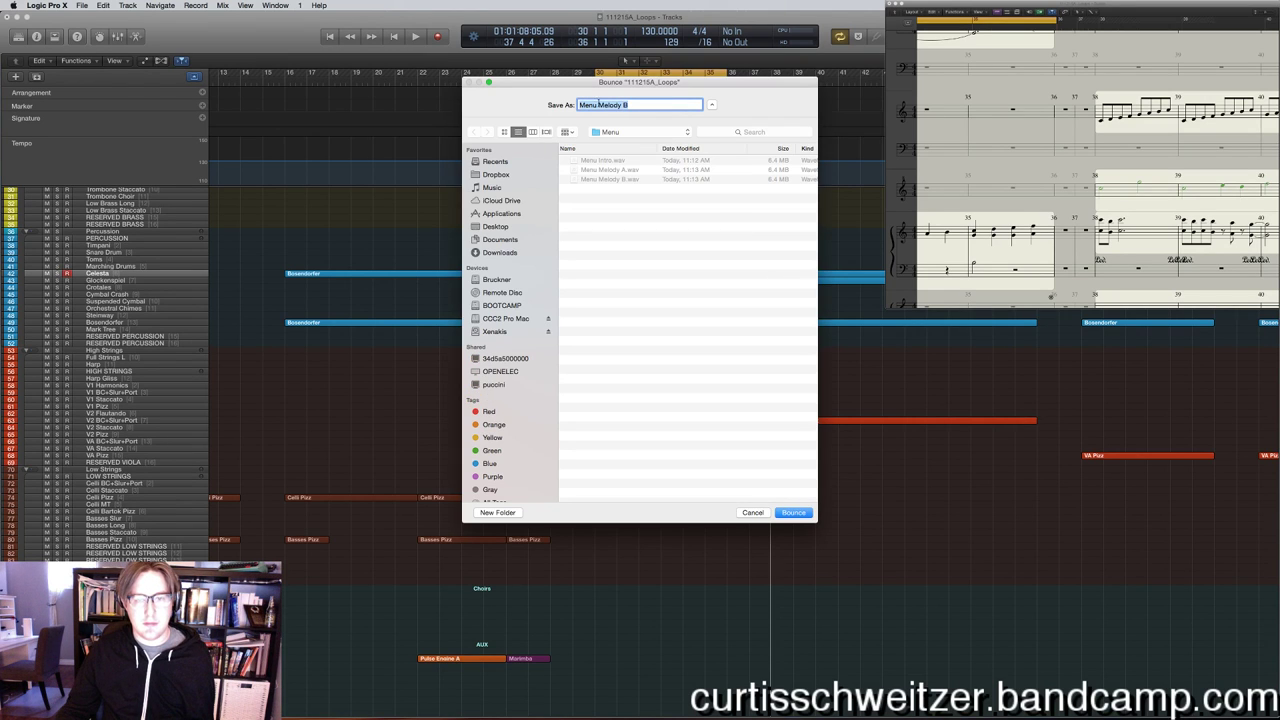
Name the bounce file Menu Transition A and bounce it into the Menu folder.
left_click(598, 104)
type("Transition (M")
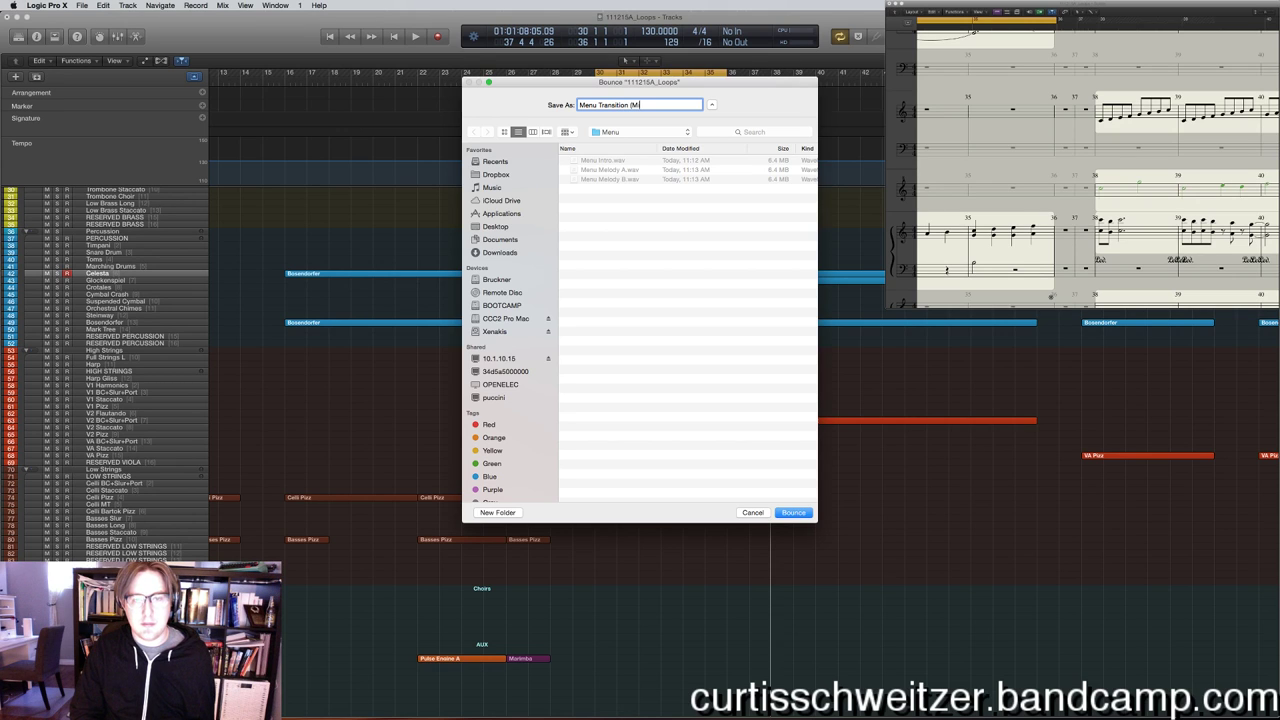
type("ild)")
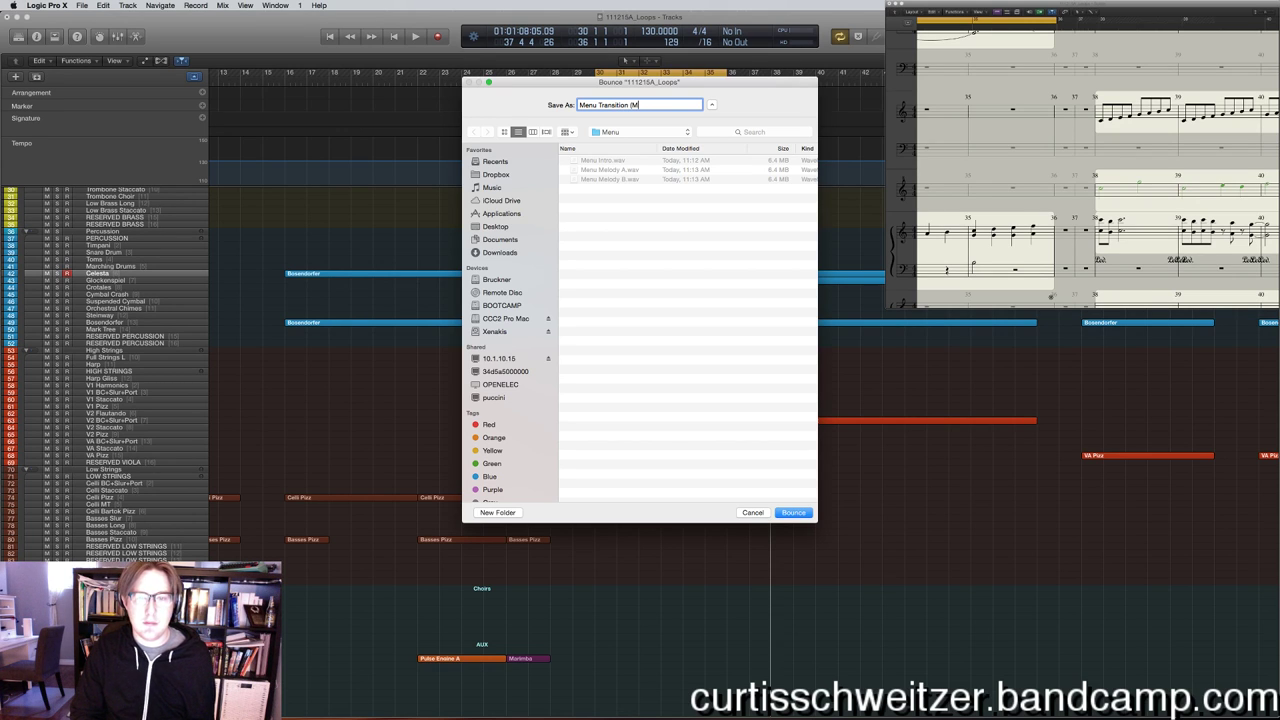
key("BackSpace")
key("BackSpace")
key("BackSpace")
key("BackSpace")
key("BackSpace")
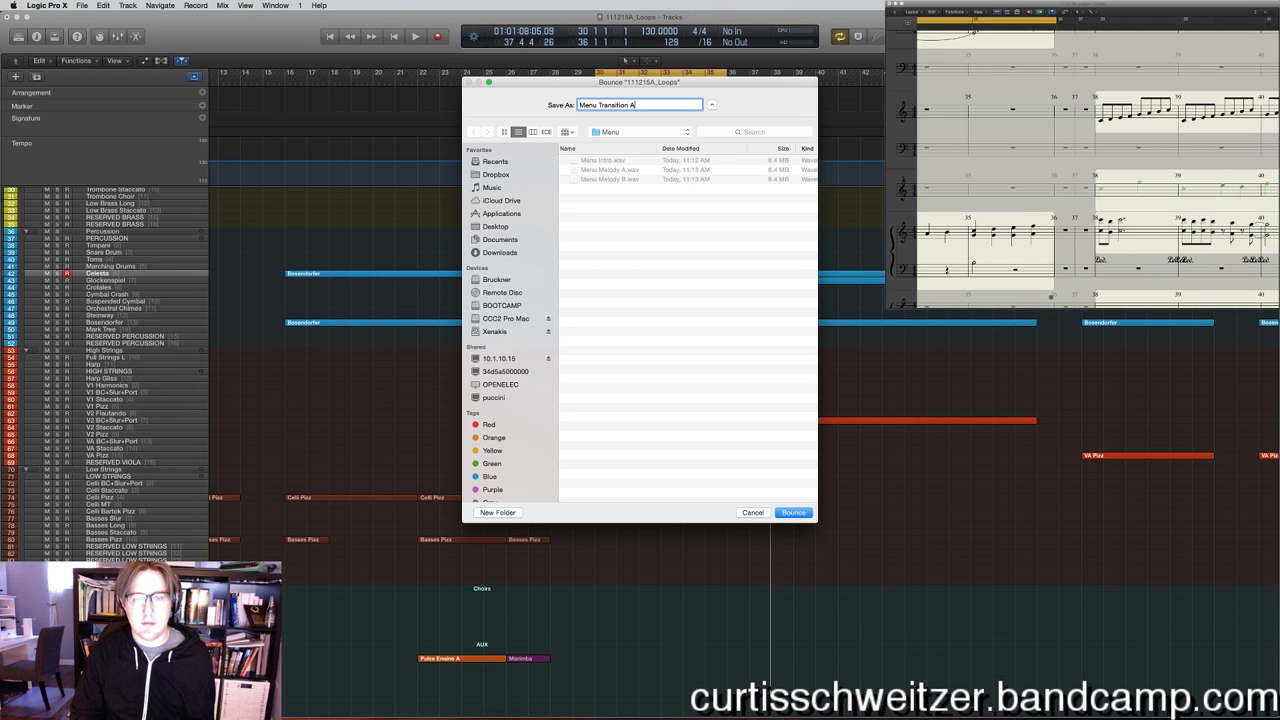
key("Return")
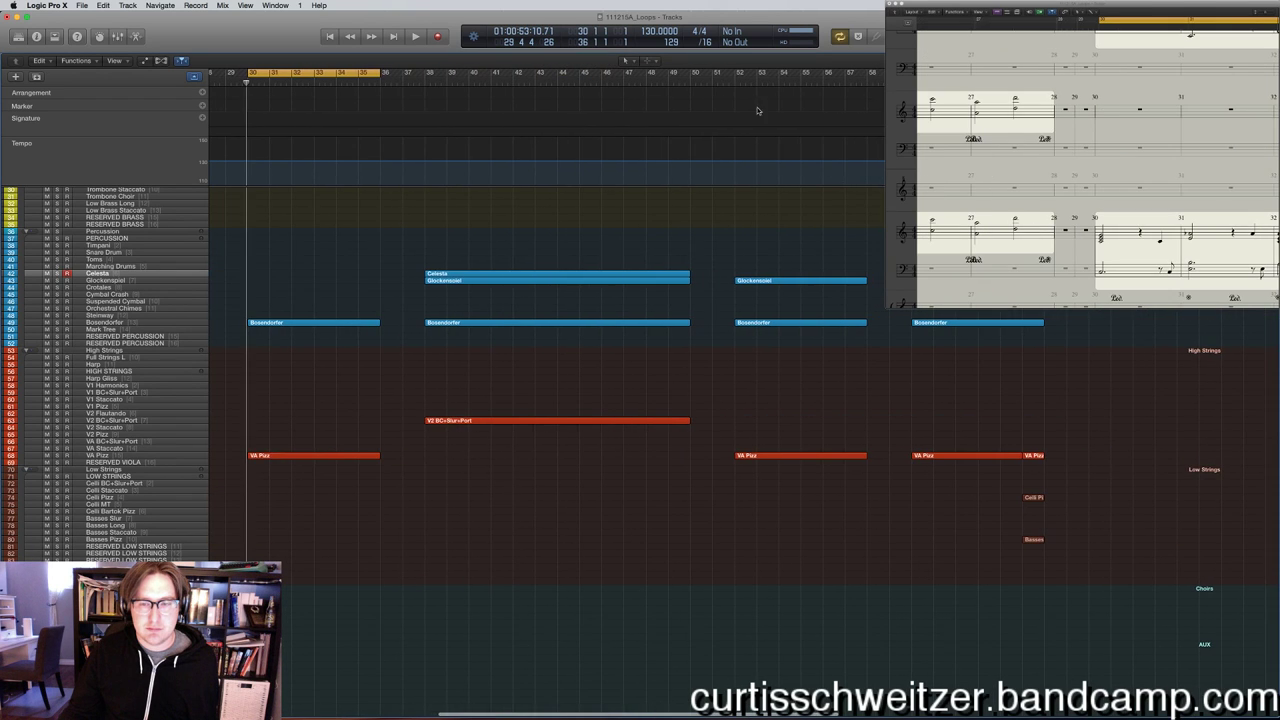
Play the passage from bar 52 and set the cycle range from bar 52 to bar 58.
key("space")
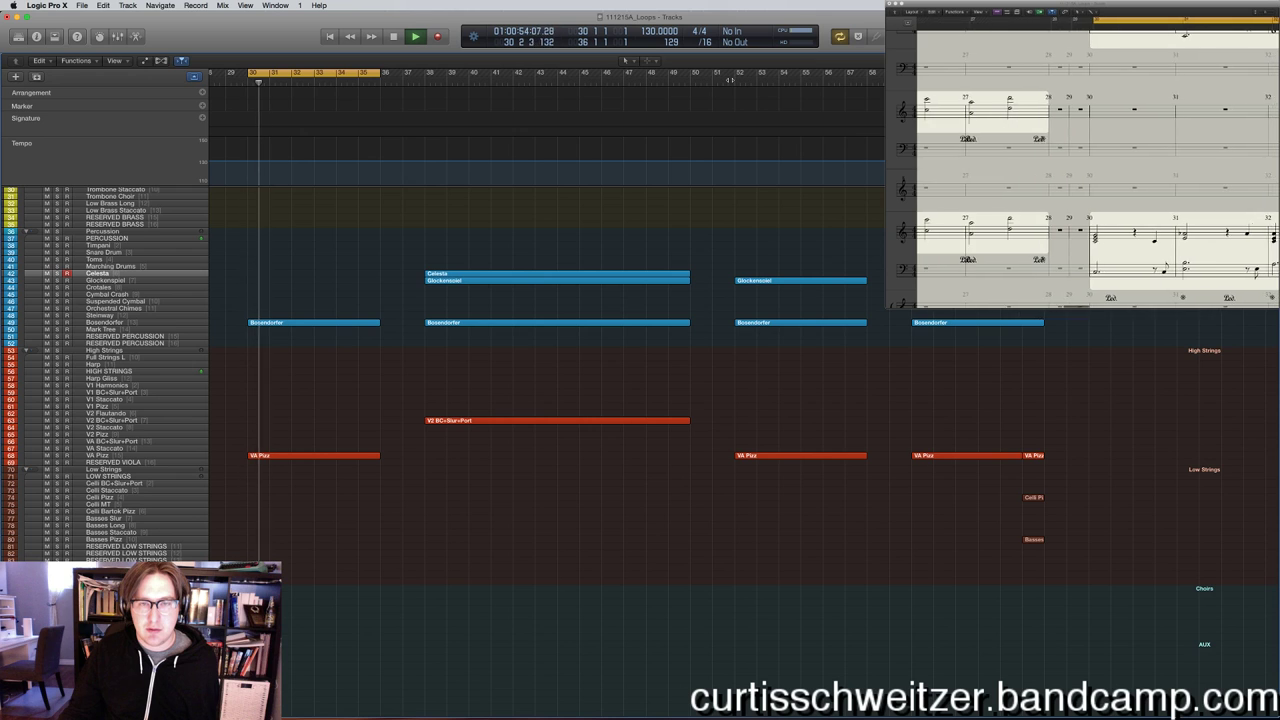
key("c")
left_click(735, 78)
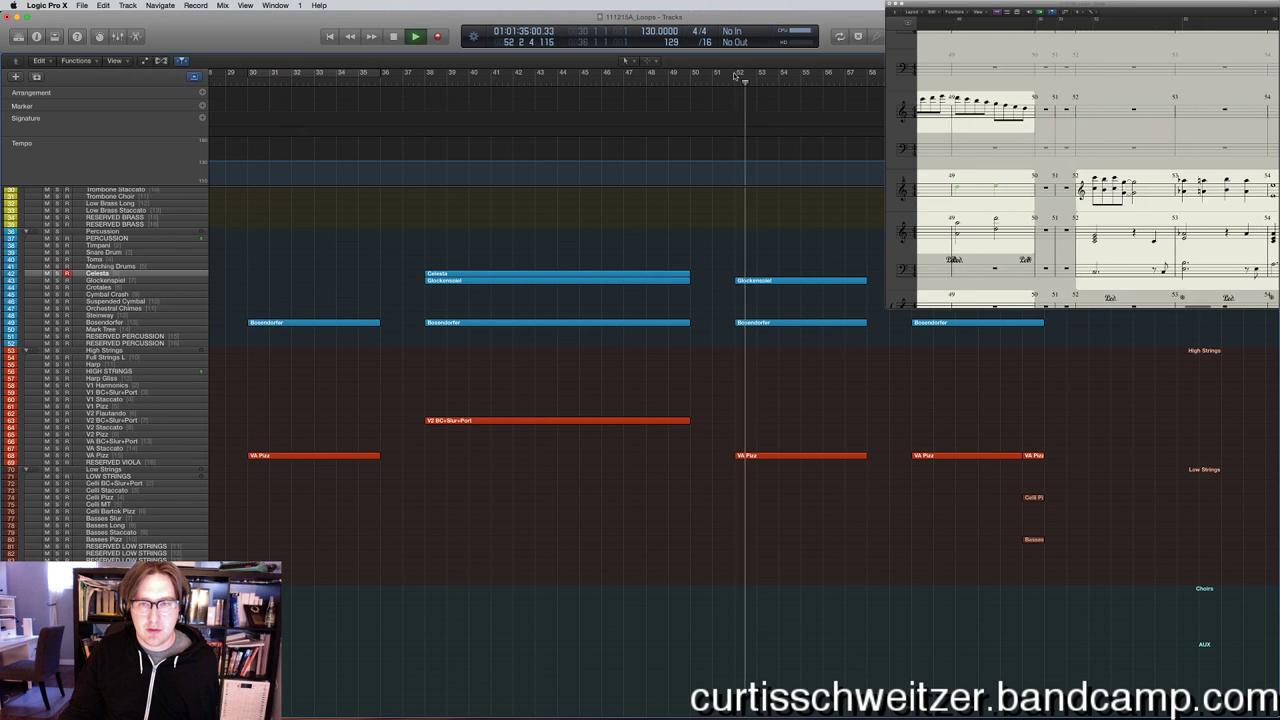
left_click_drag(737, 77, 870, 82)
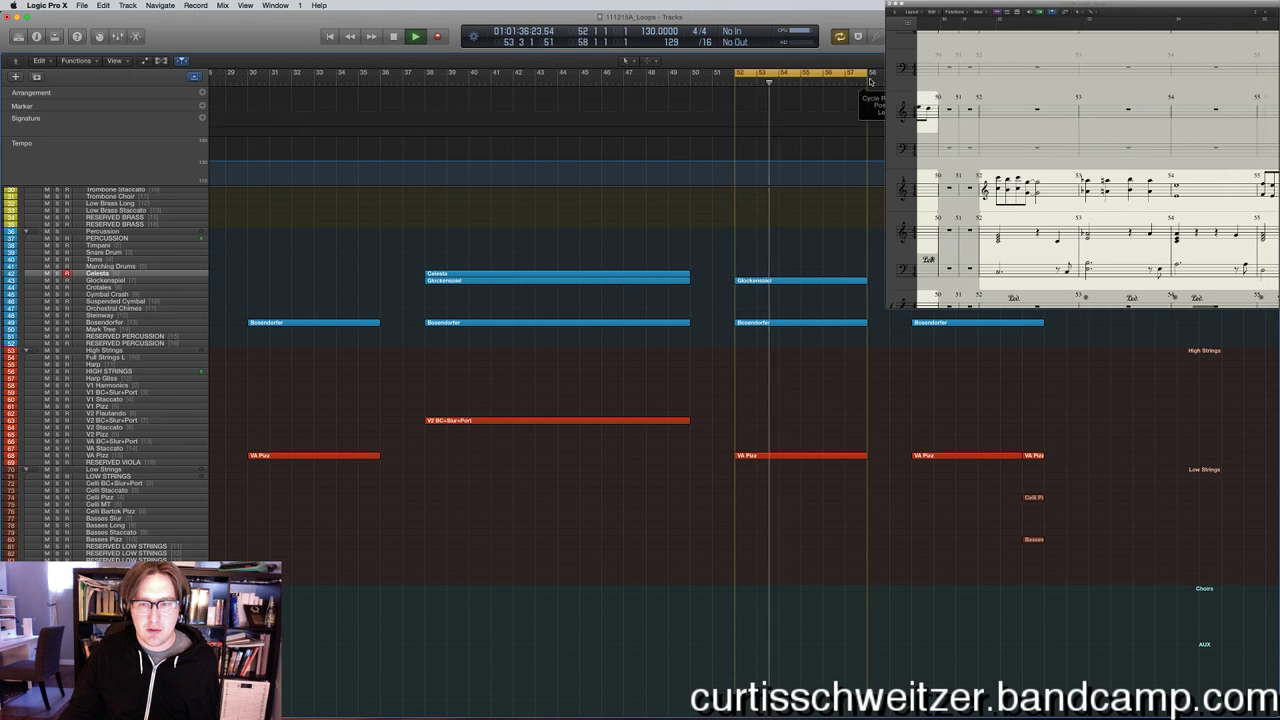
Bounce the cycle range from bar 52 to bar 58 at a 48000 sample rate into the Menu folder as Menu Transition B.
scroll(778, 223, "down", 1)
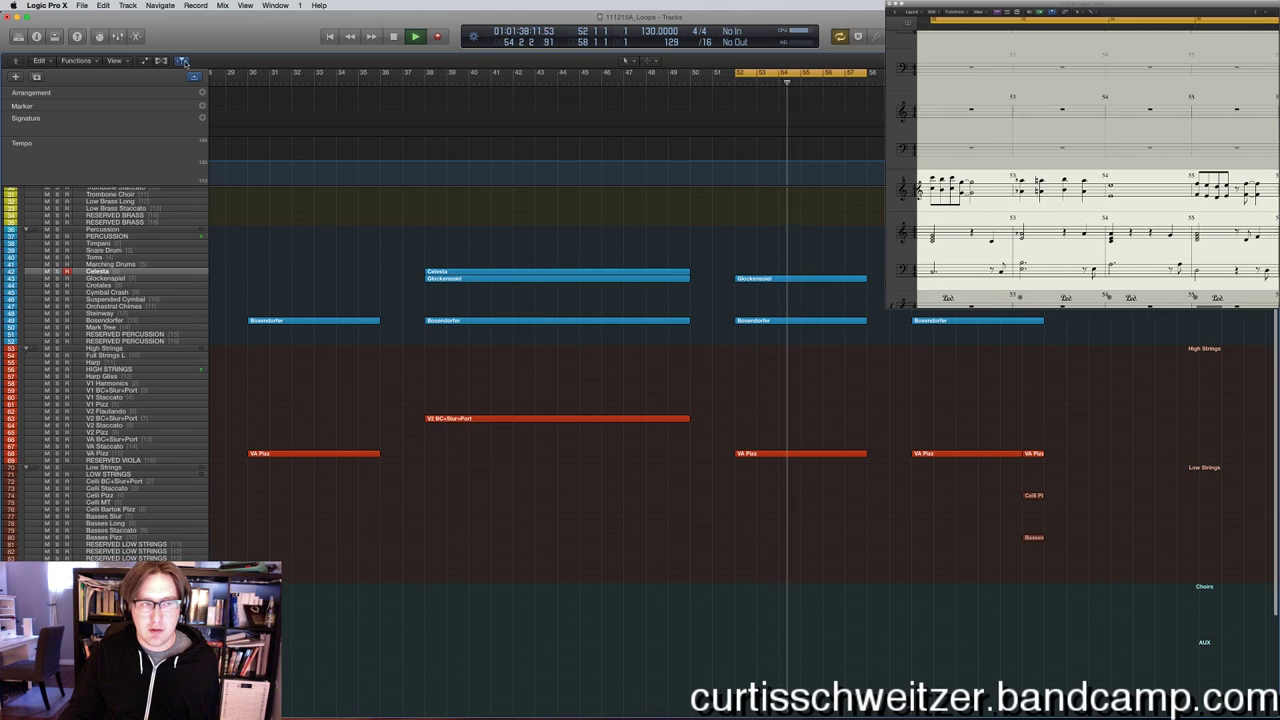
left_click(82, 6)
mouse_move(120, 221)
left_click(240, 262)
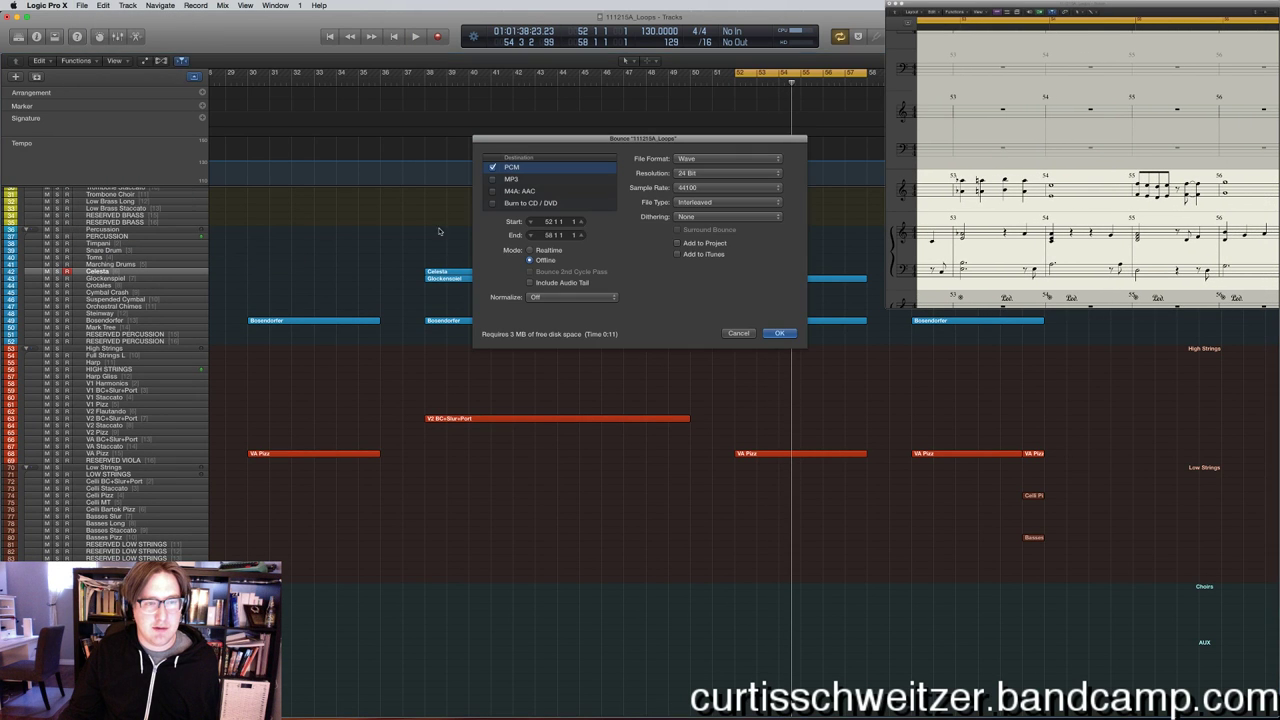
left_click(727, 187)
left_click(708, 198)
left_click(779, 333)
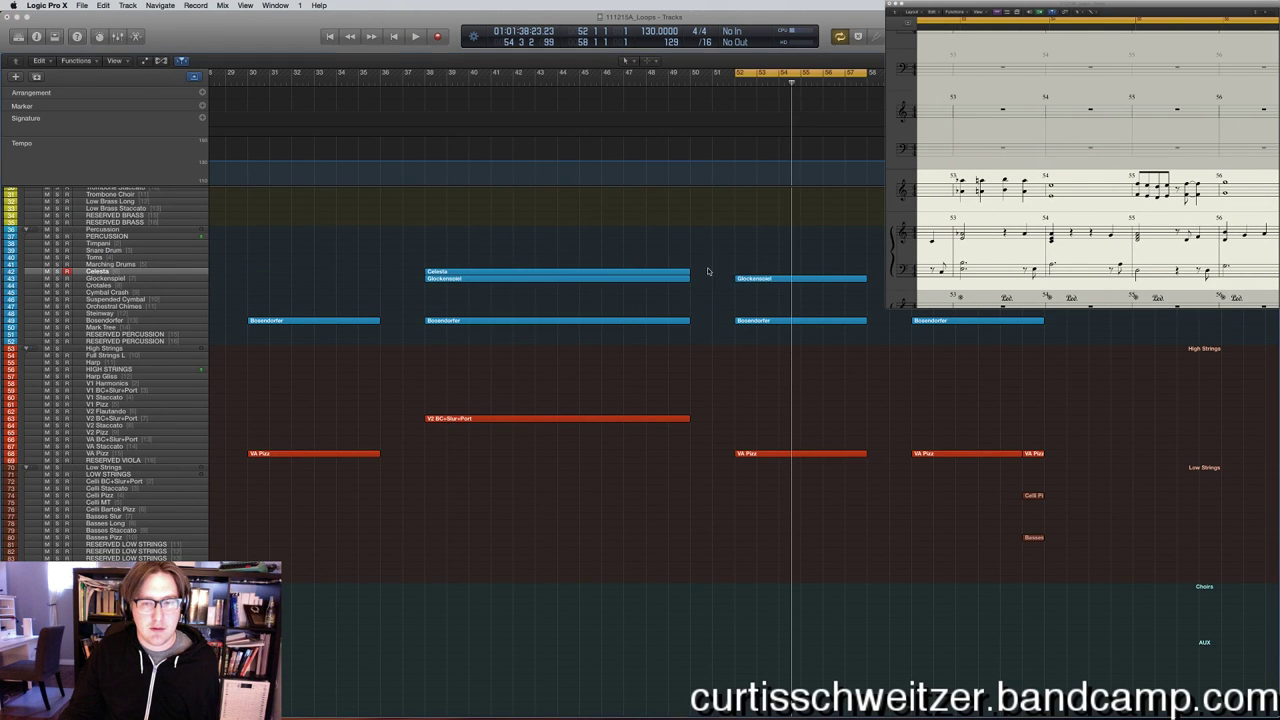
left_click(637, 105)
key("BackSpace")
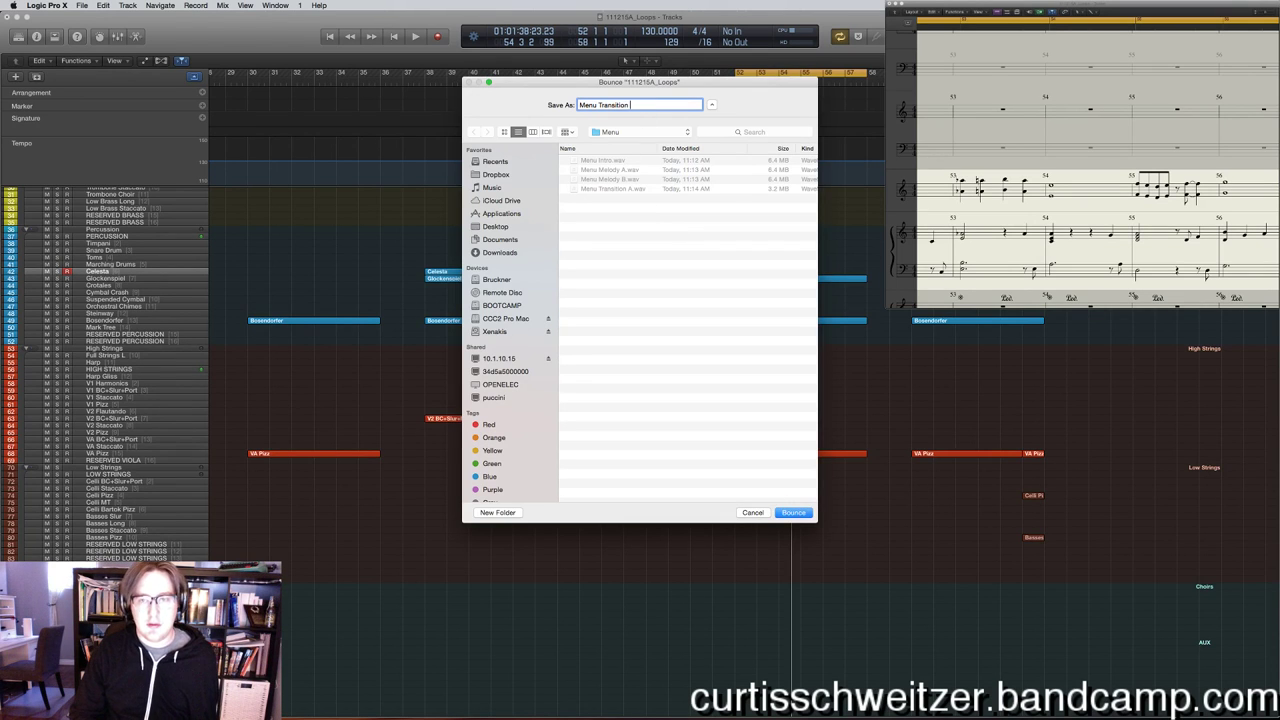
key("Return")
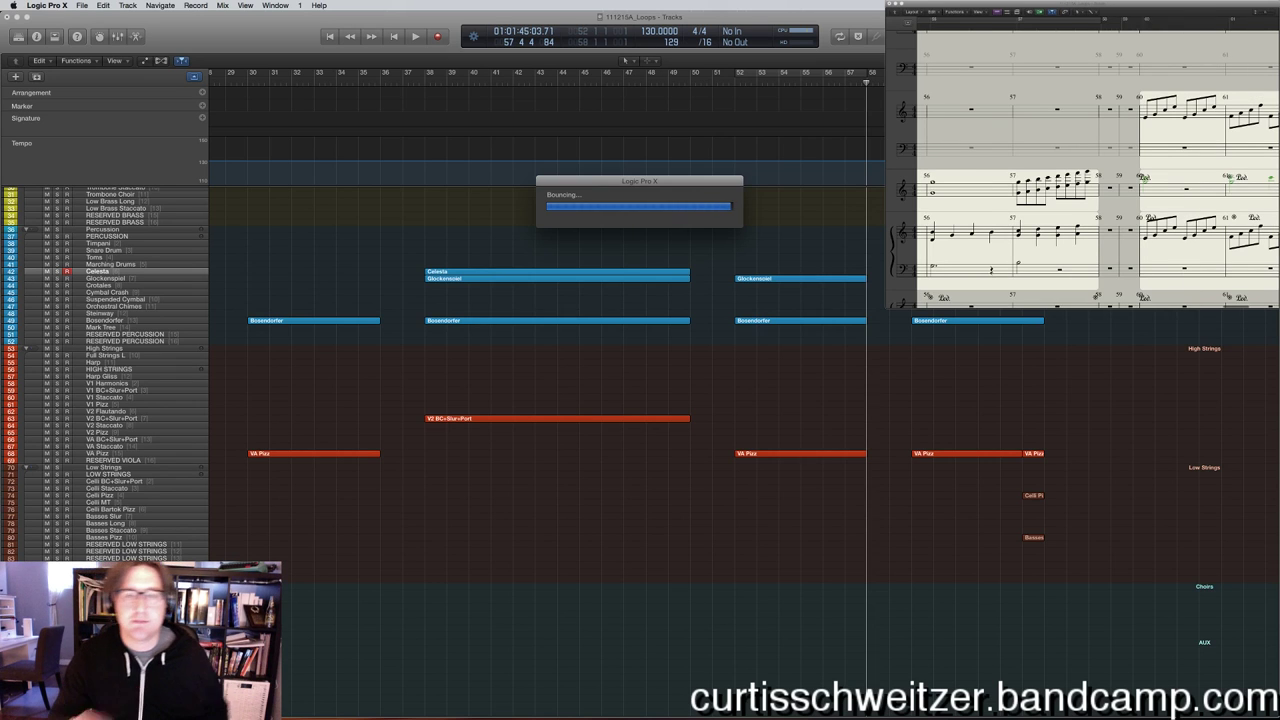
Move the cycle range to bars 60 to 66 and bounce it at a 48000 sample rate as Menu Ending.
left_click_drag(800, 73, 977, 73)
left_click(80, 5)
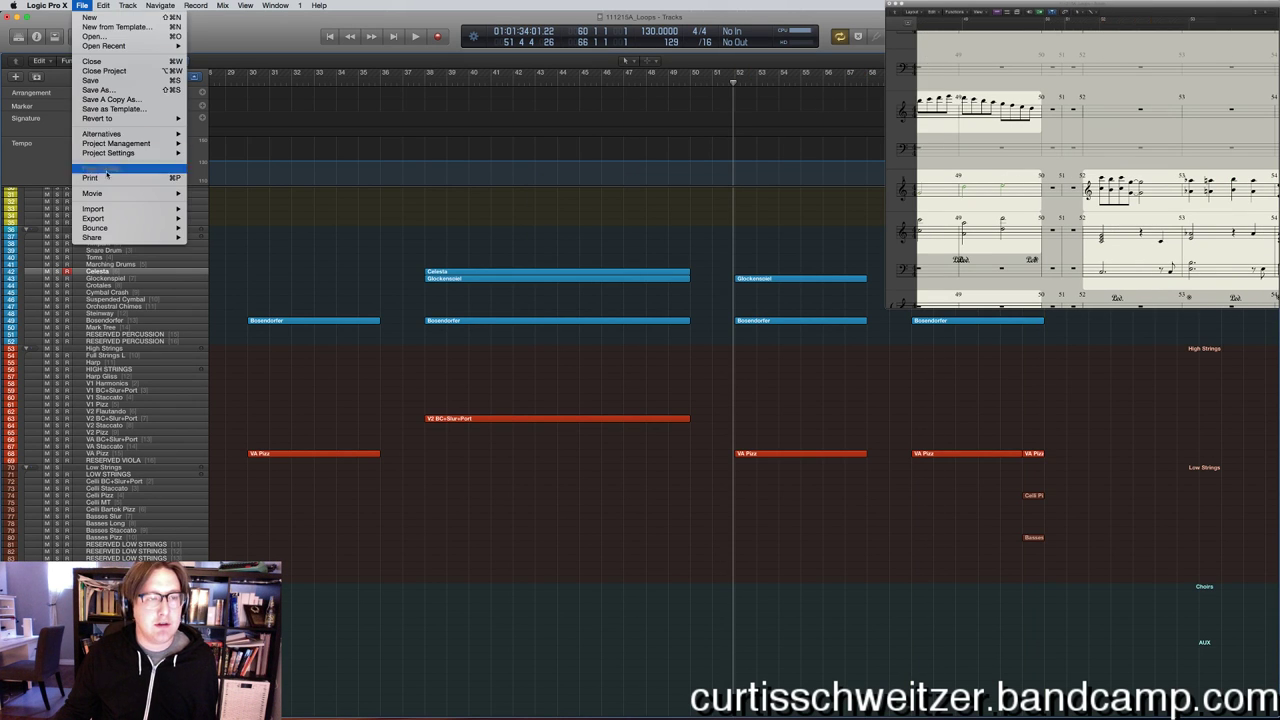
mouse_move(138, 228)
left_click(230, 262)
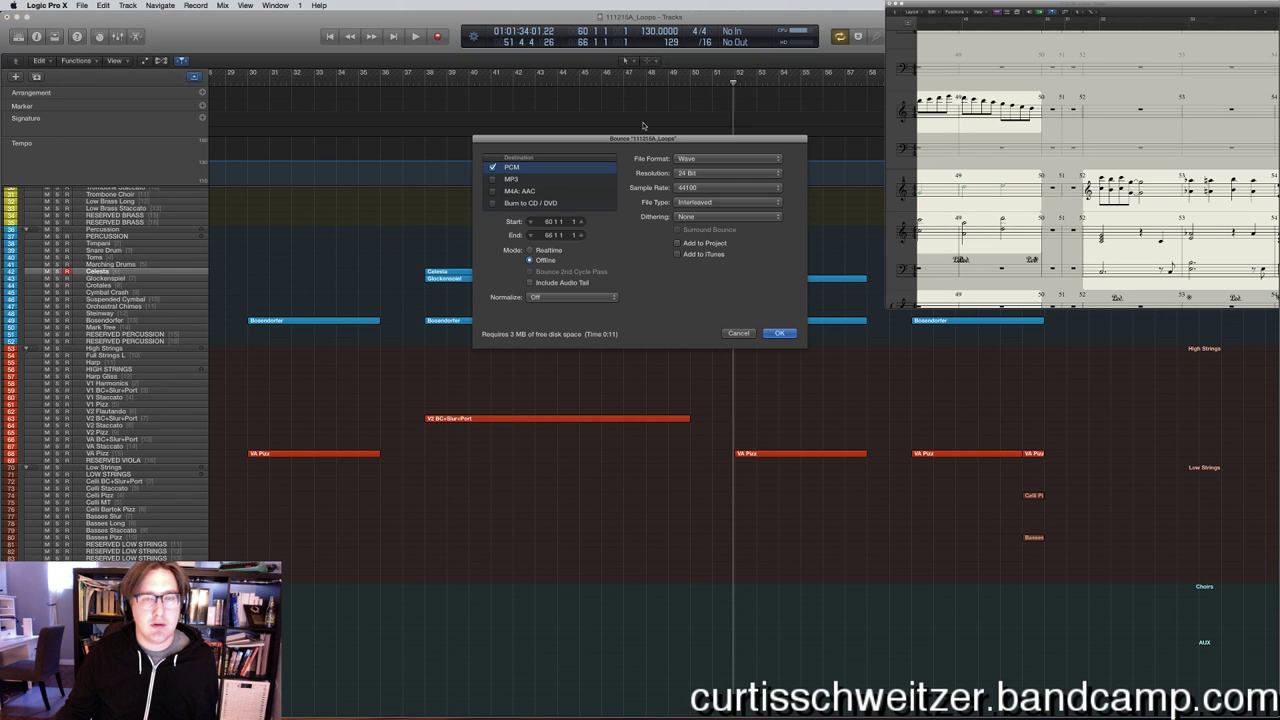
left_click(696, 187)
left_click(700, 200)
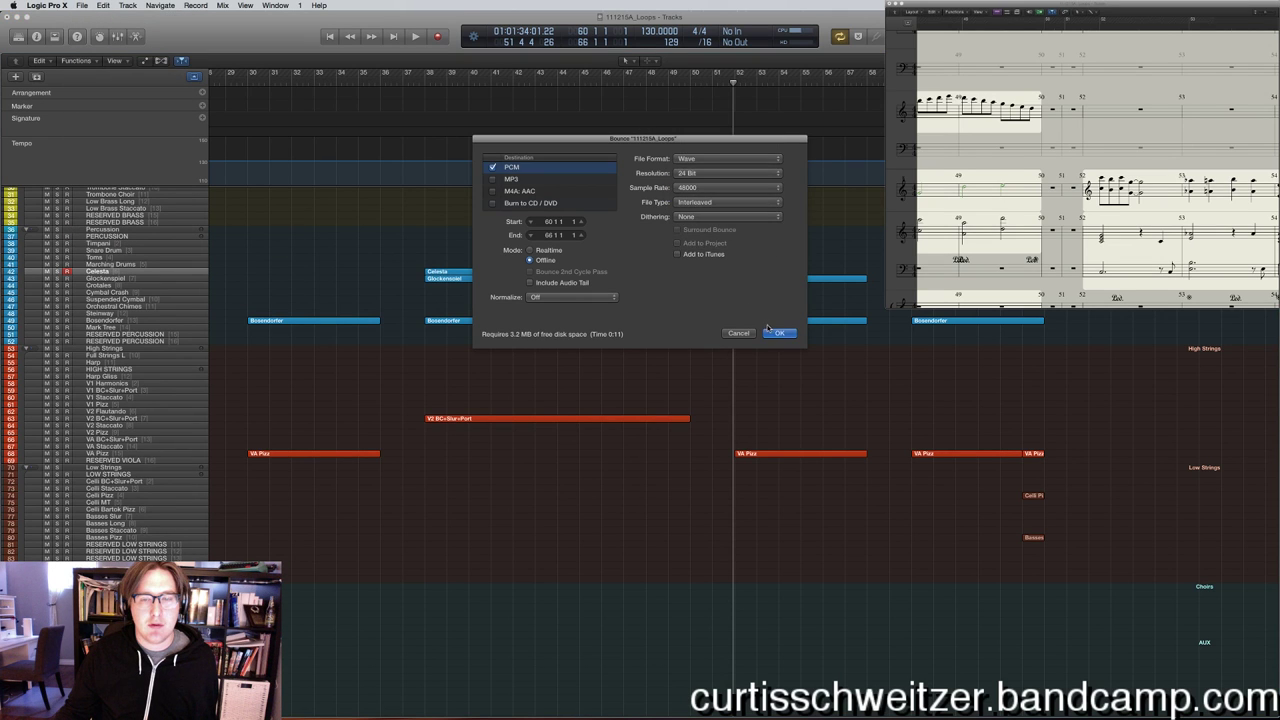
left_click(781, 334)
double_click(656, 104)
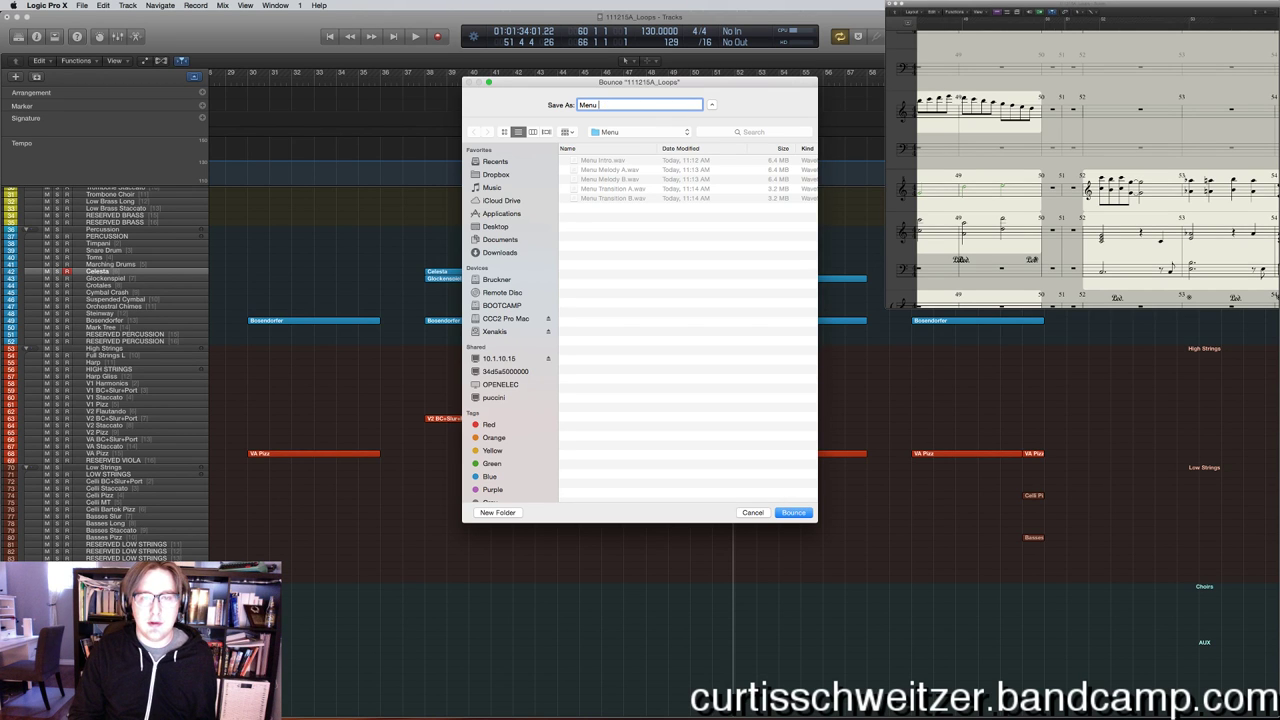
key("Return")
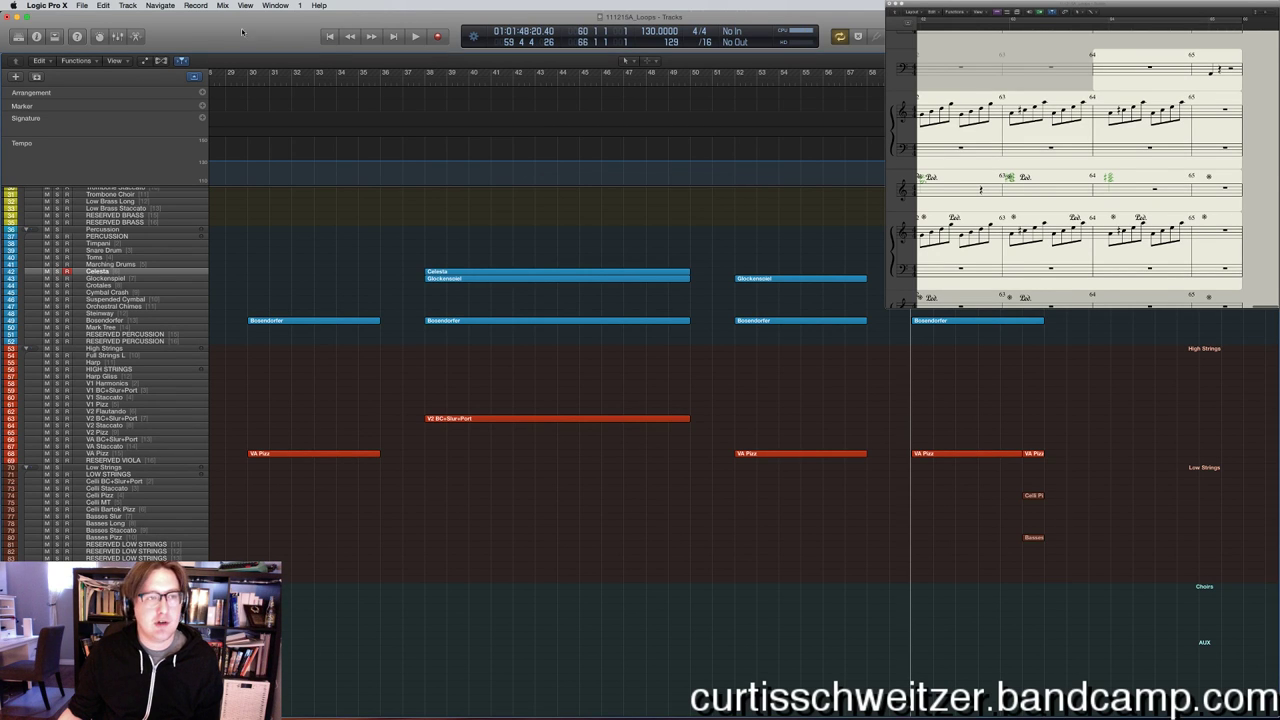
Turn off cycle mode, then save and close the loops project.
key("c")
left_click(88, 7)
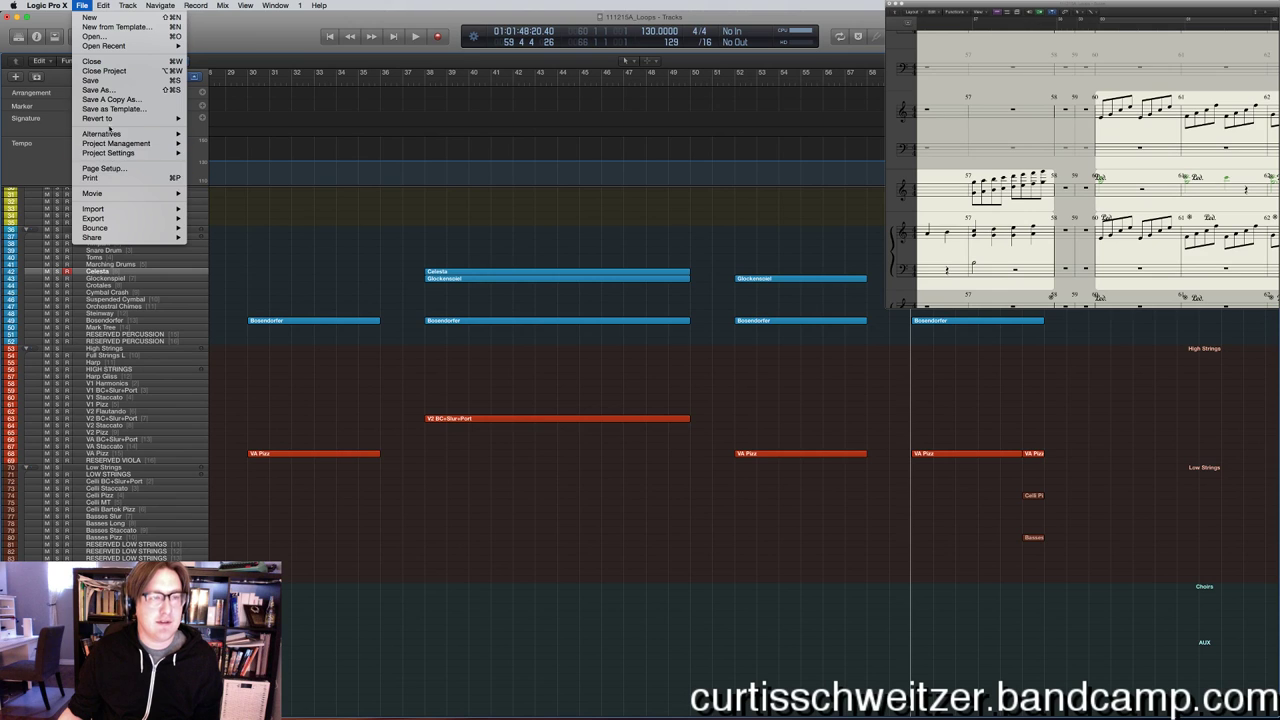
left_click(111, 86)
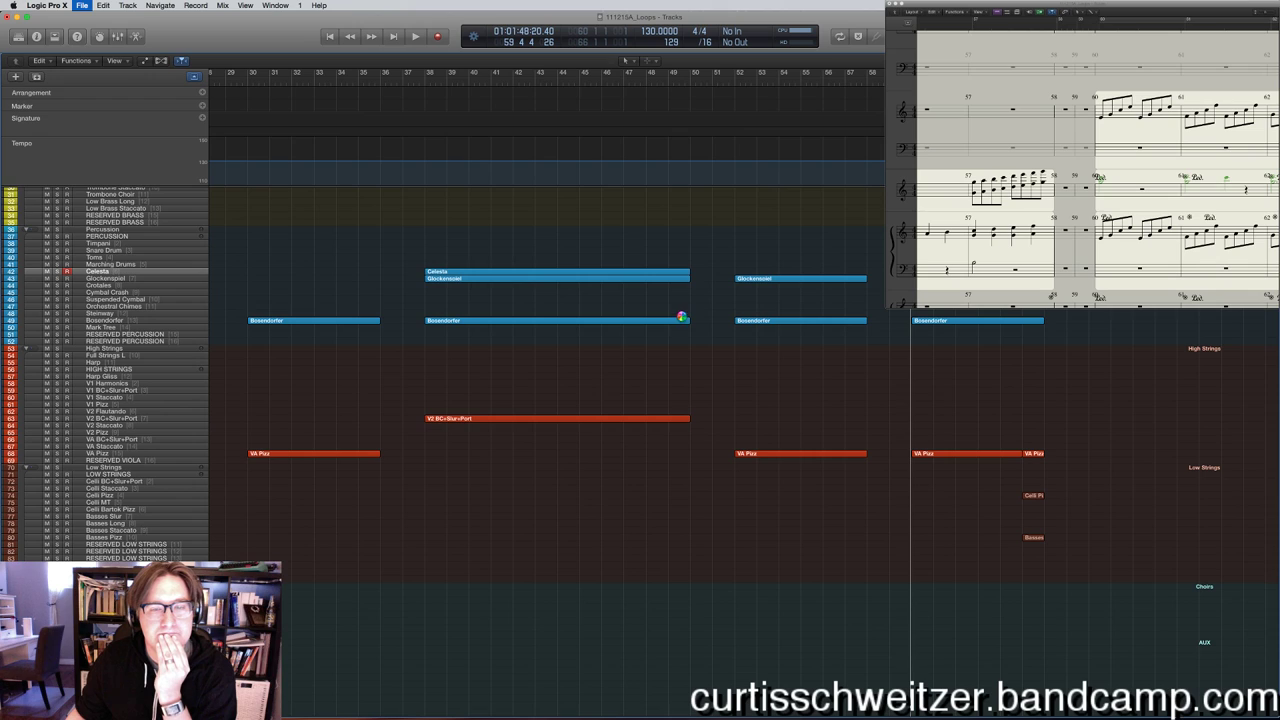
key("F11")
left_click(82, 5)
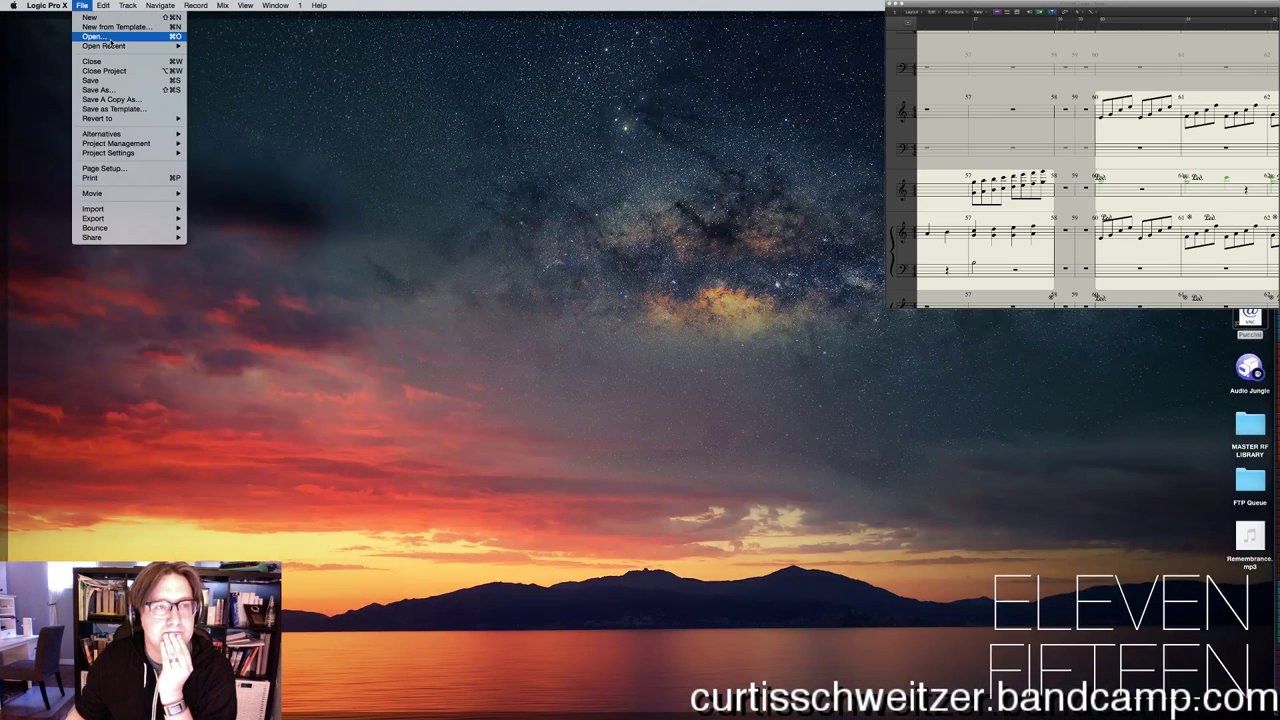
left_click(87, 72)
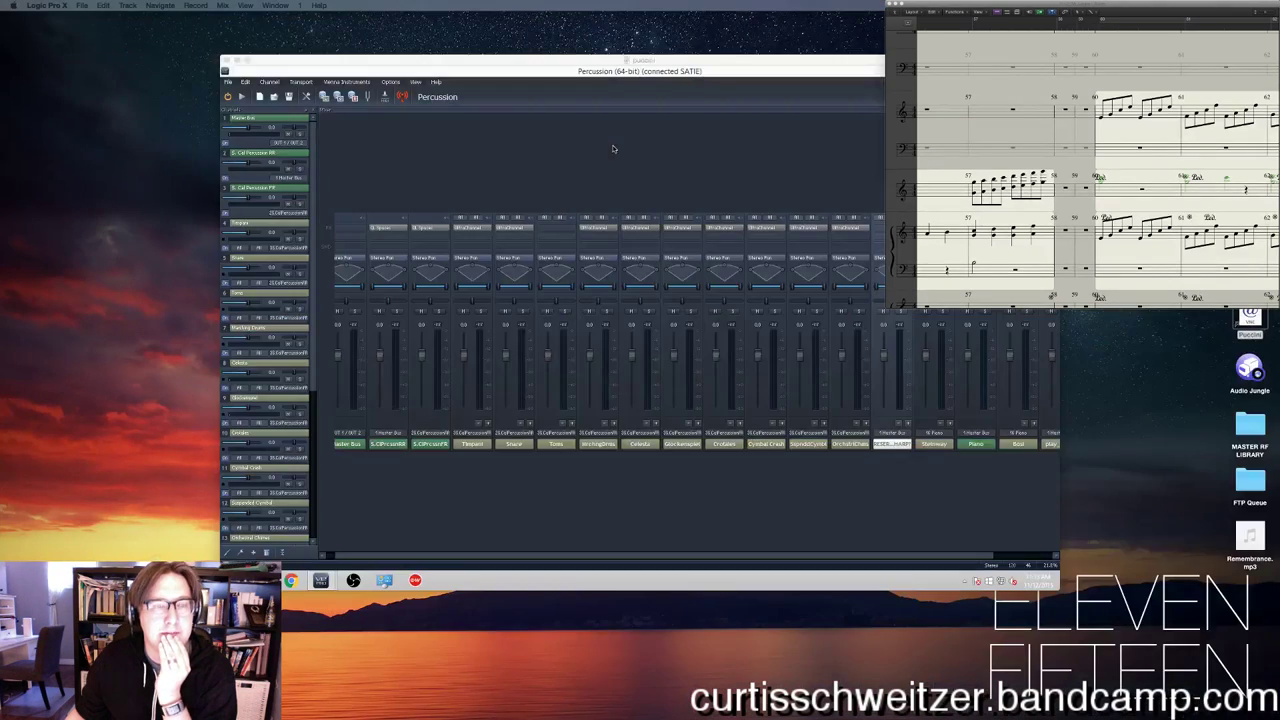
Create a new project with one audio track.
left_click(82, 5)
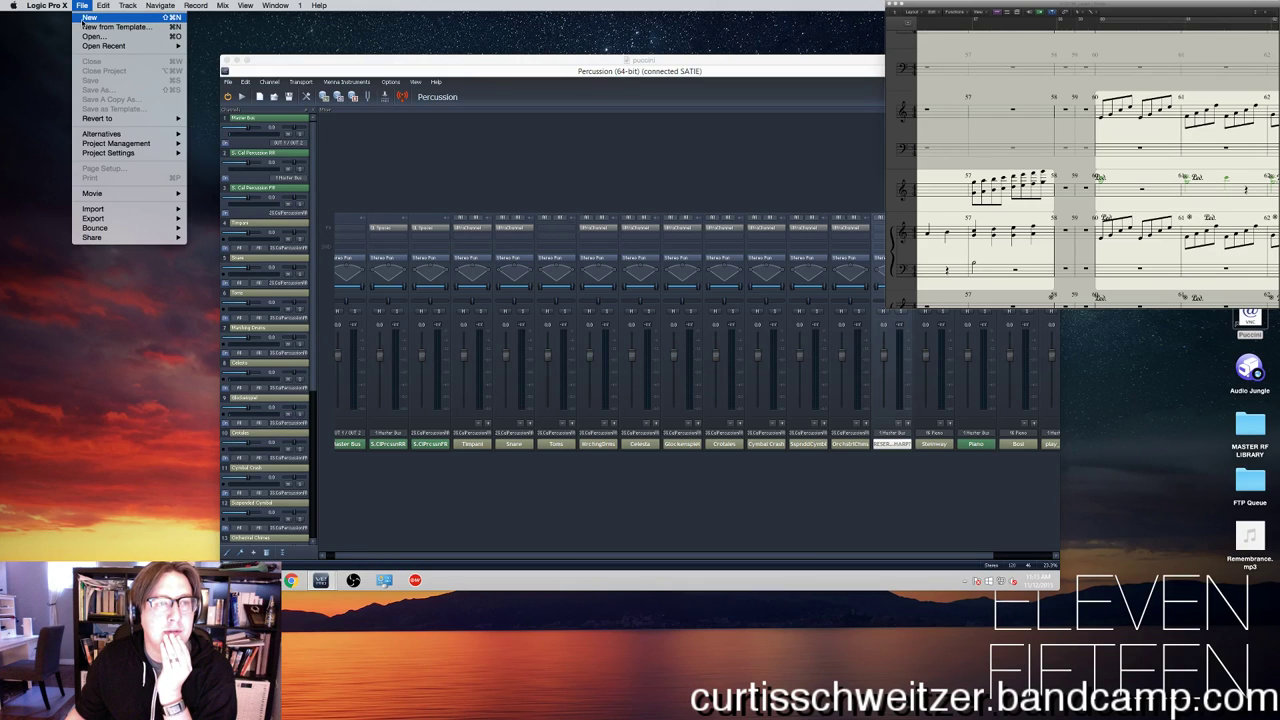
left_click(91, 17)
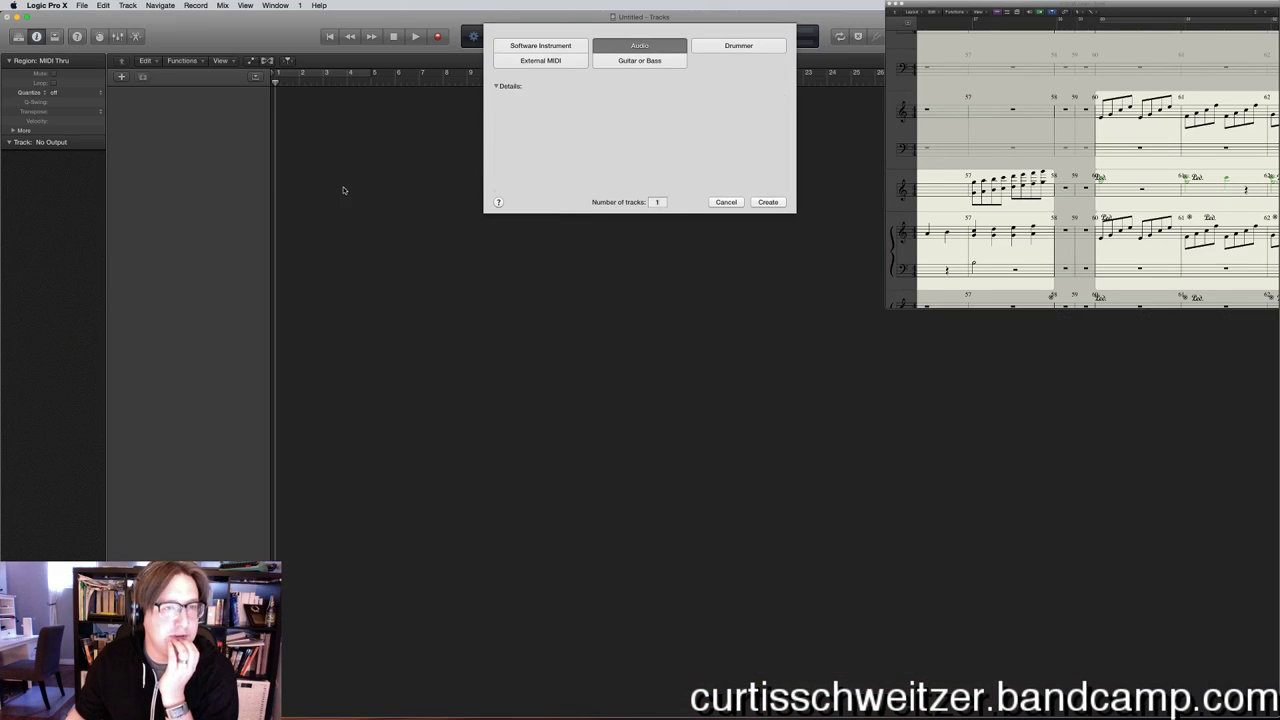
left_click(766, 202)
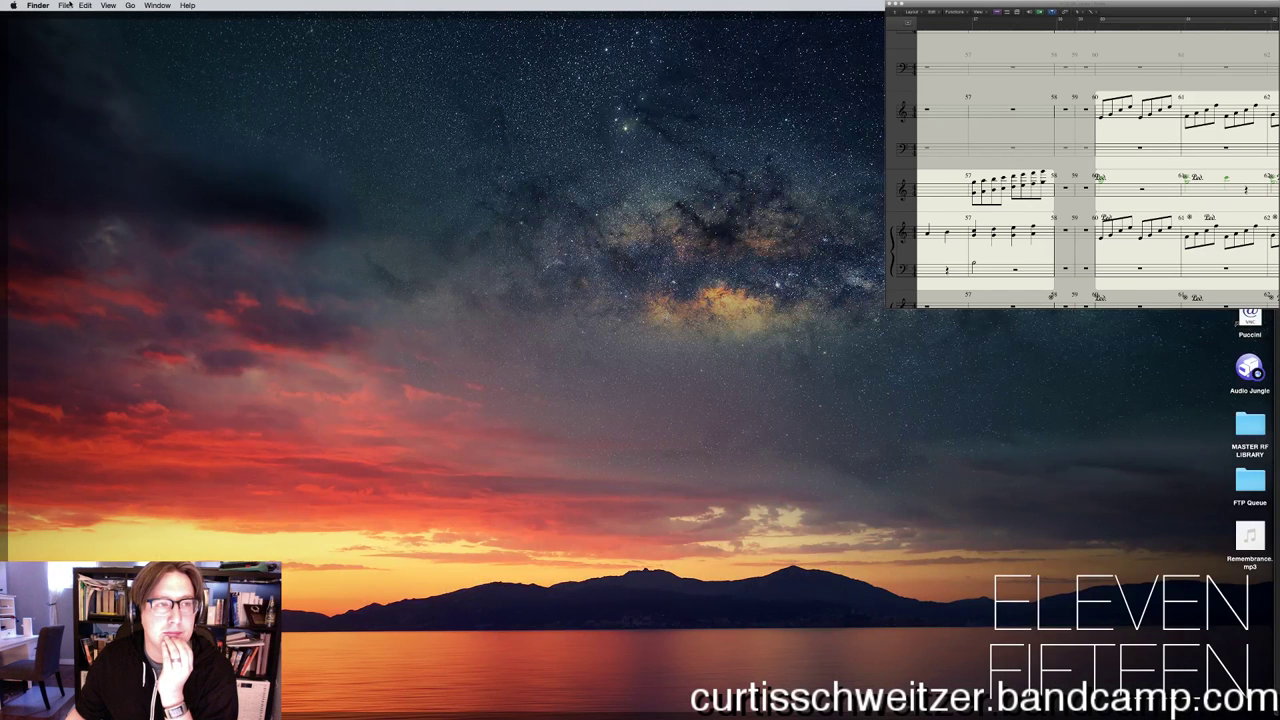
Switch to Finder and open the Menu folder inside Music, Logic, _WIP, 111215A_Loops, Bounces.
left_click(66, 5)
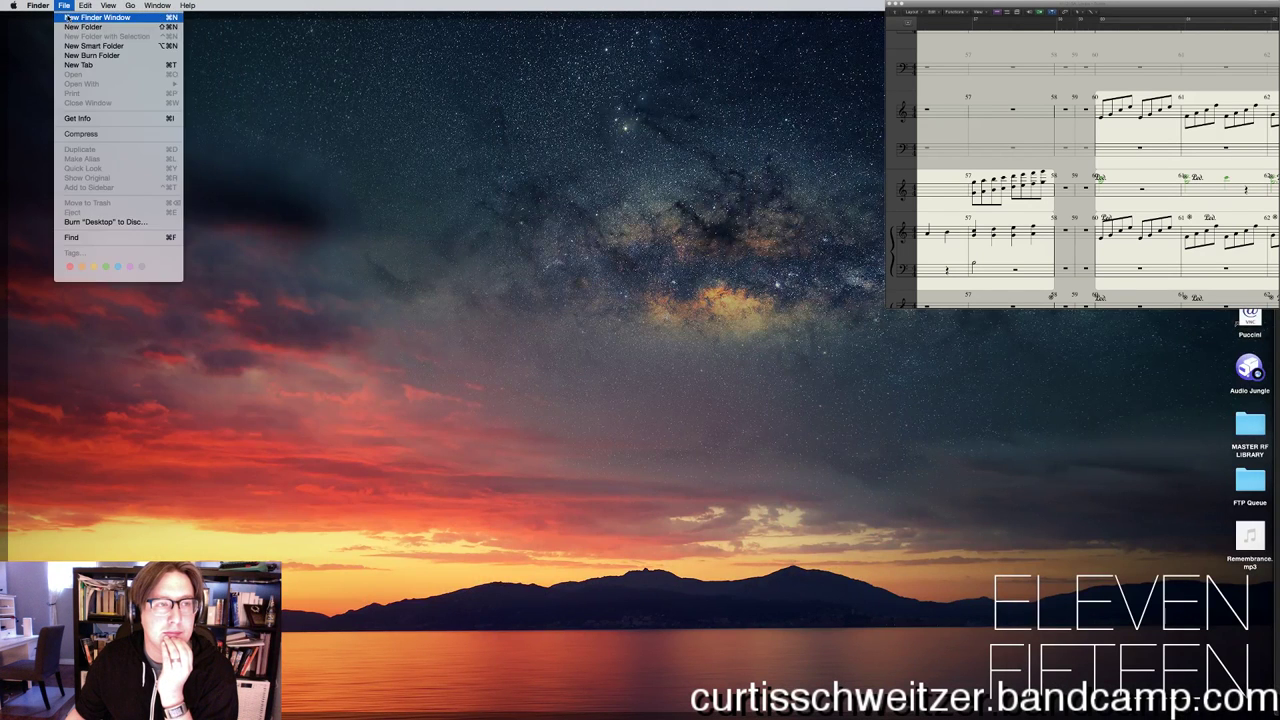
left_click(68, 18)
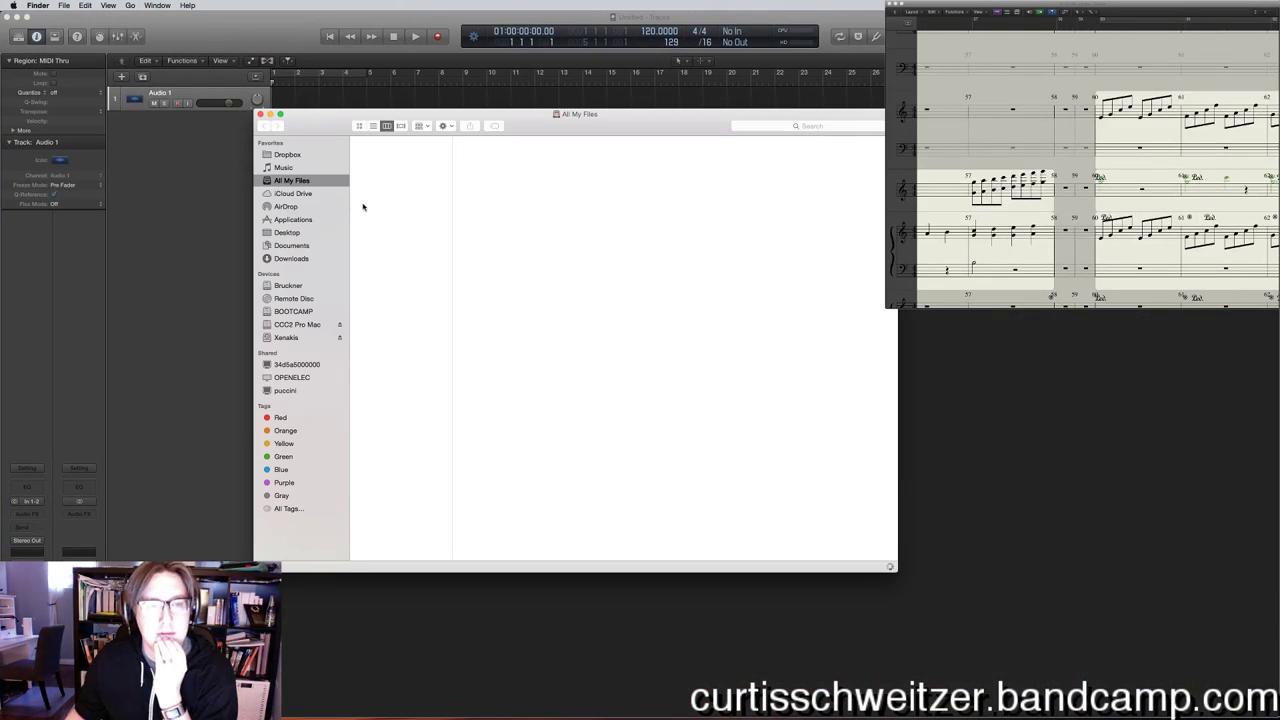
left_click(300, 168)
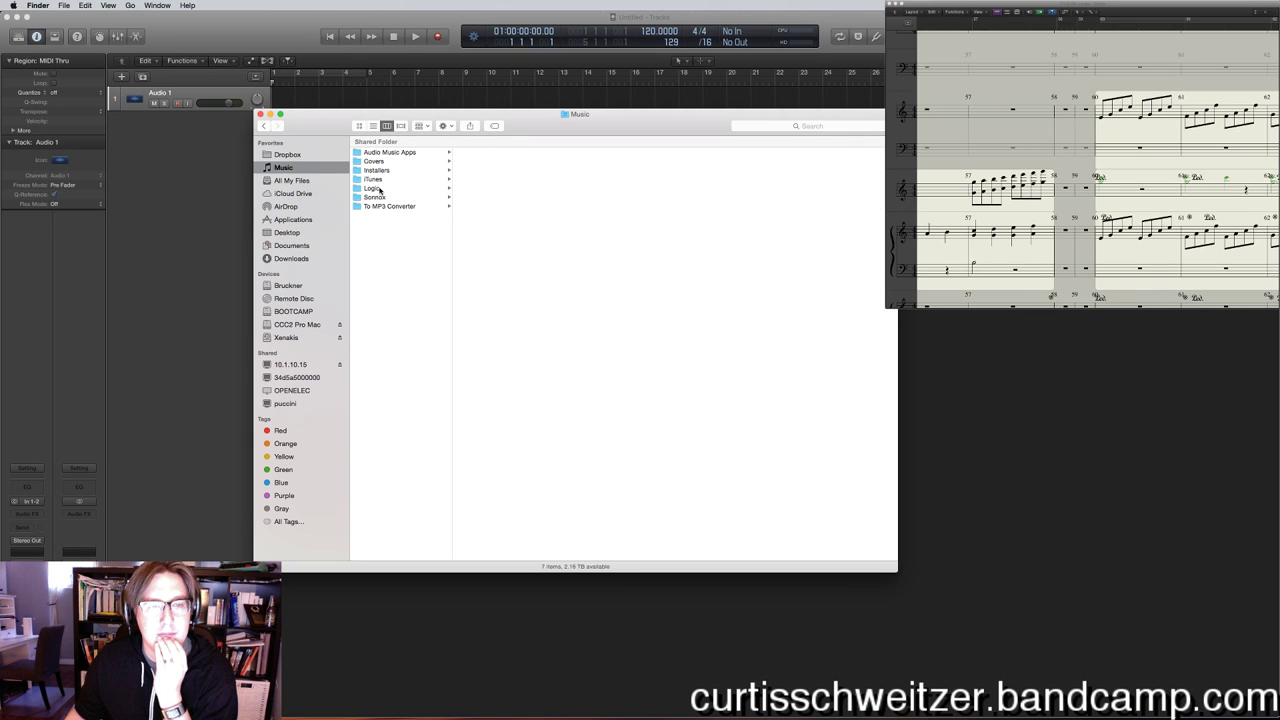
left_click(378, 189)
left_click(481, 198)
scroll(608, 480, "down", 10)
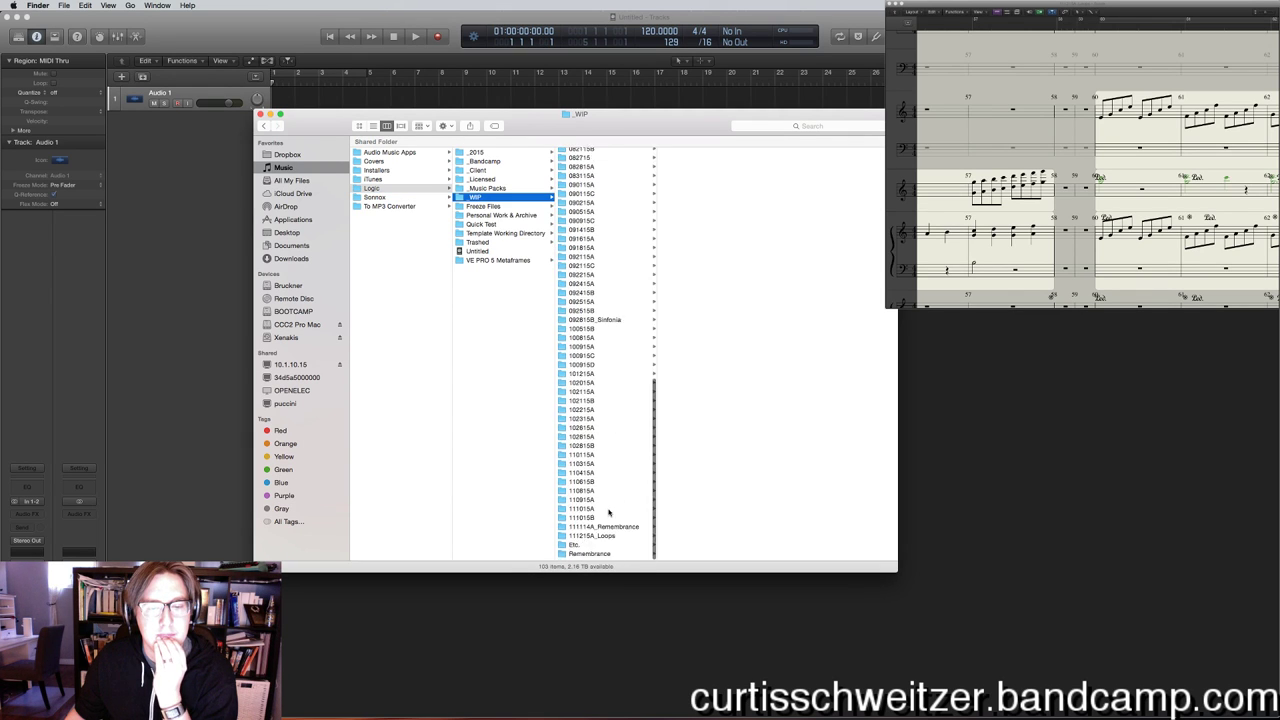
left_click(588, 520)
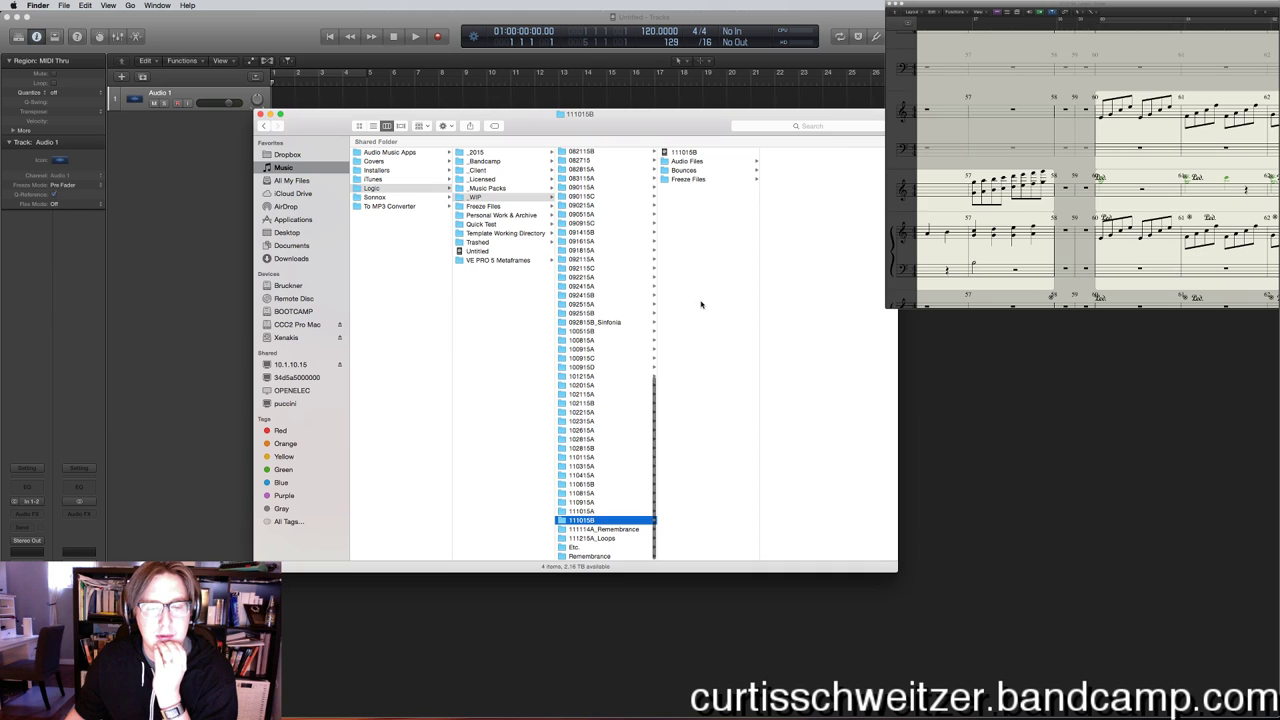
left_click(603, 538)
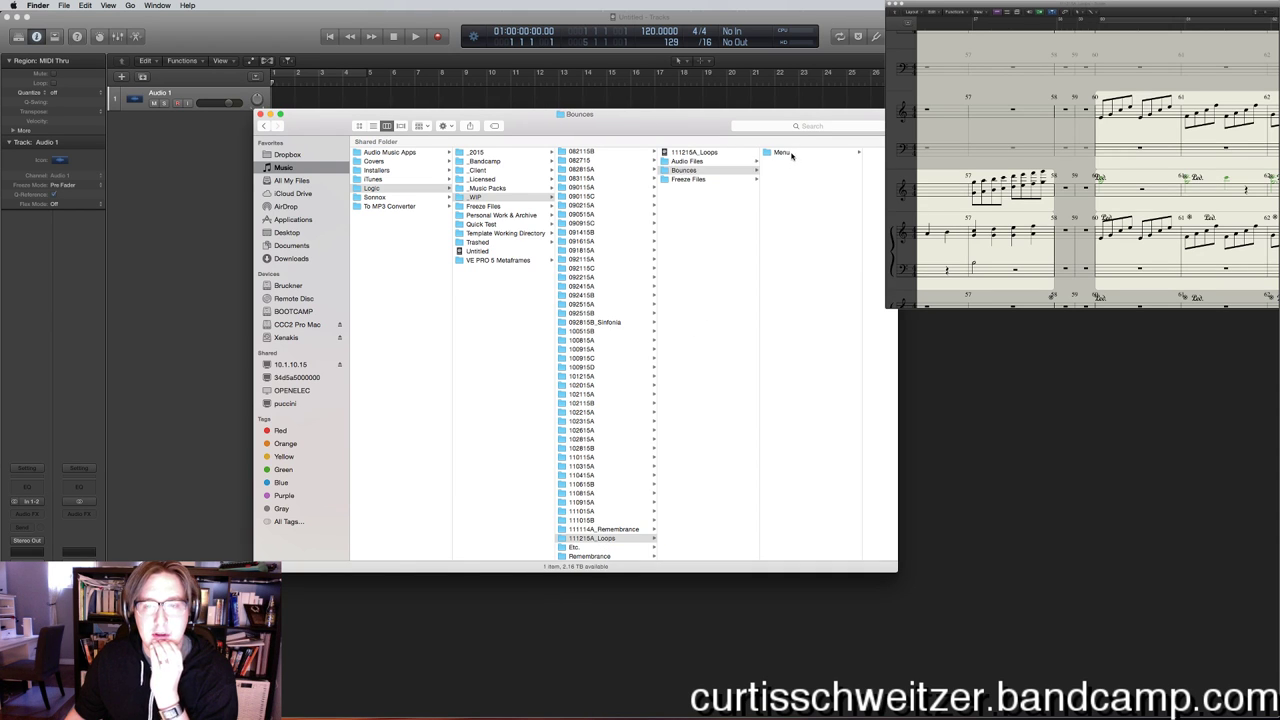
left_click(791, 153)
Add the bounced menu files to the single audio track from bar 12, changing the project to 48 kHz and importing the tempo information.
left_click_drag(836, 232, 537, 97)
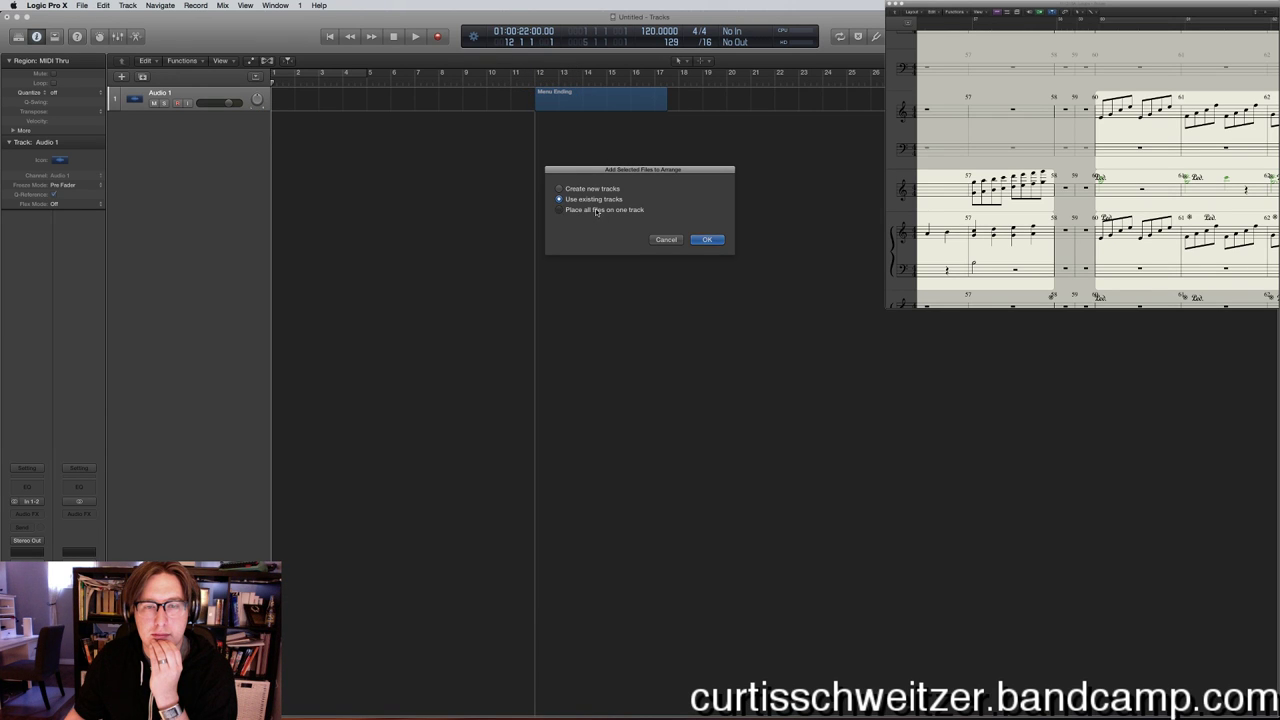
left_click(708, 240)
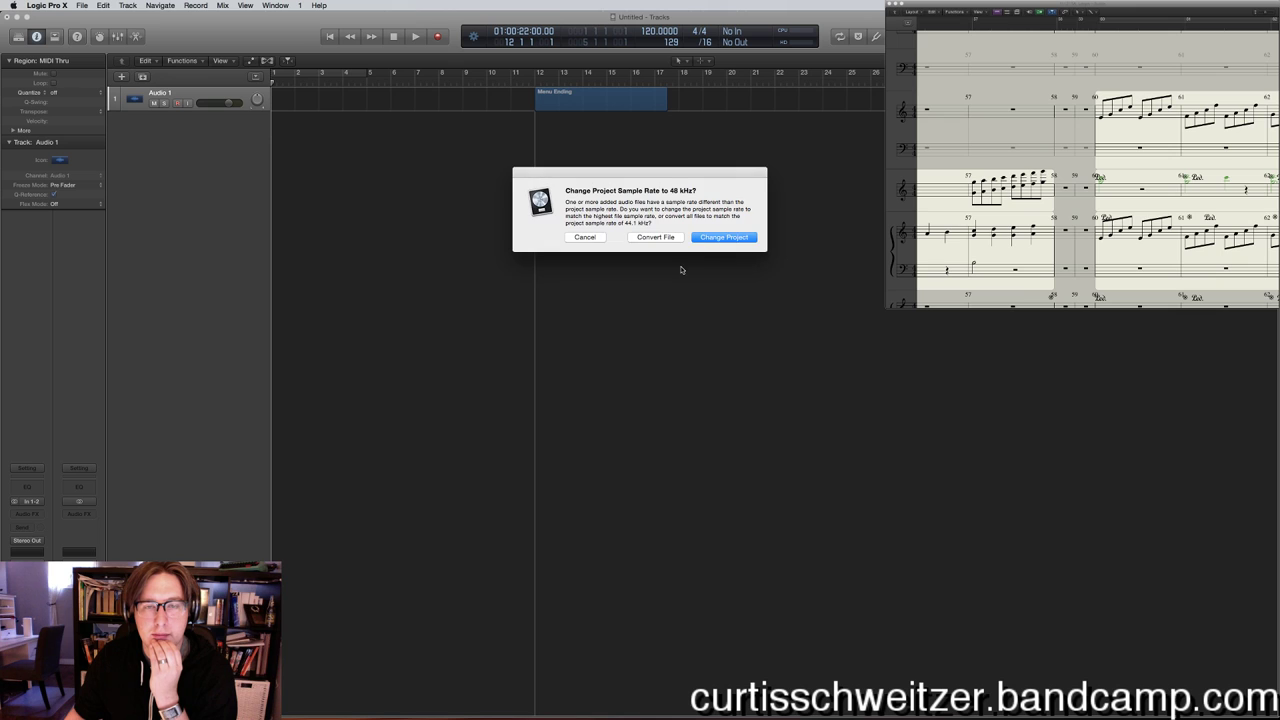
left_click(722, 238)
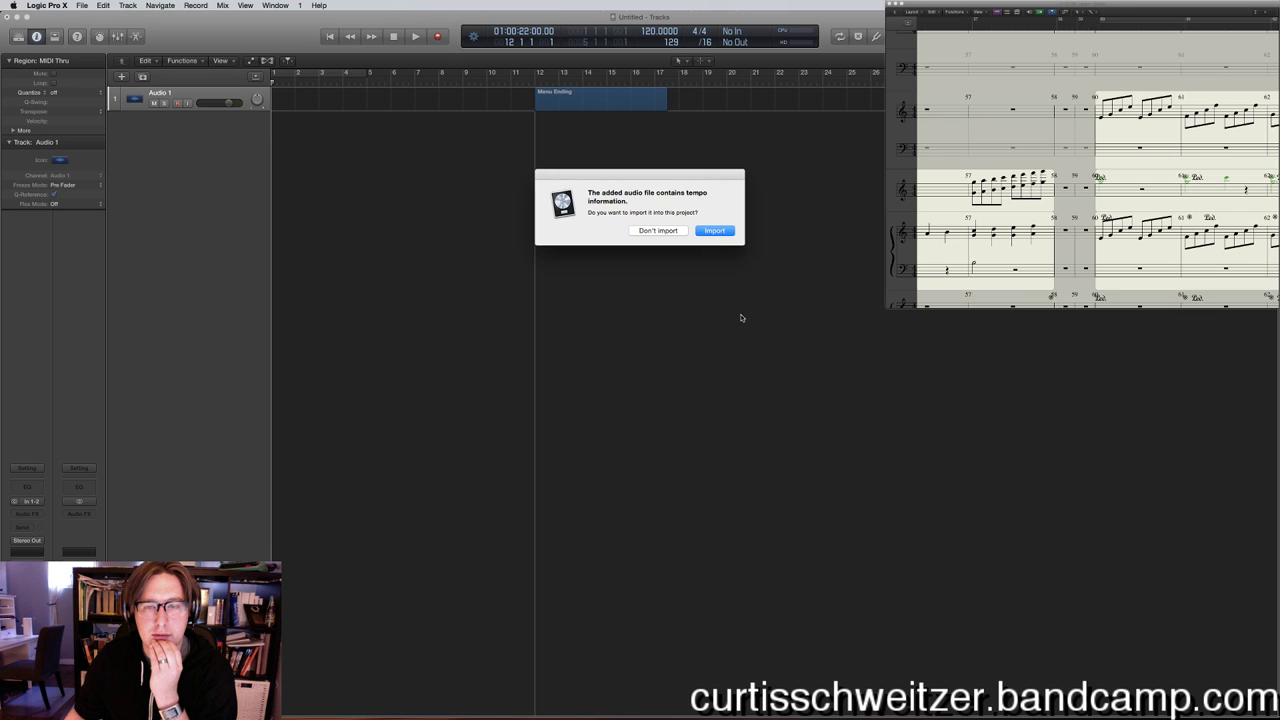
left_click(714, 231)
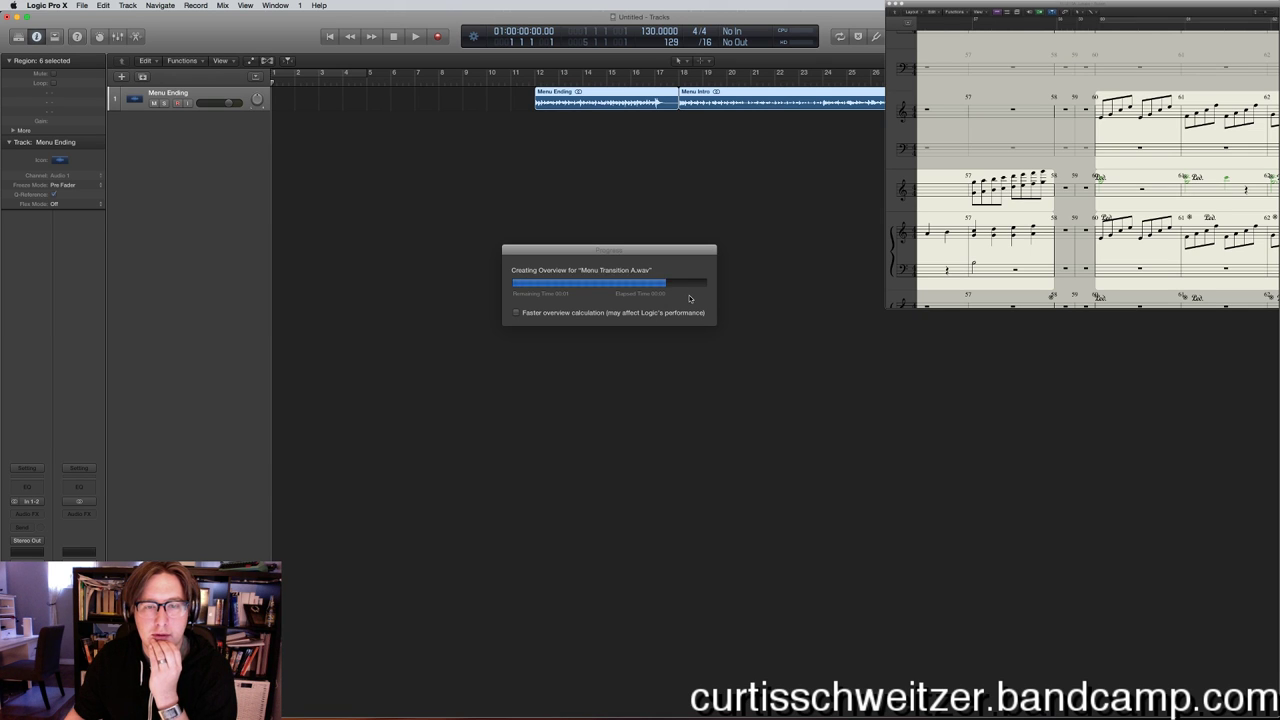
left_click(703, 282)
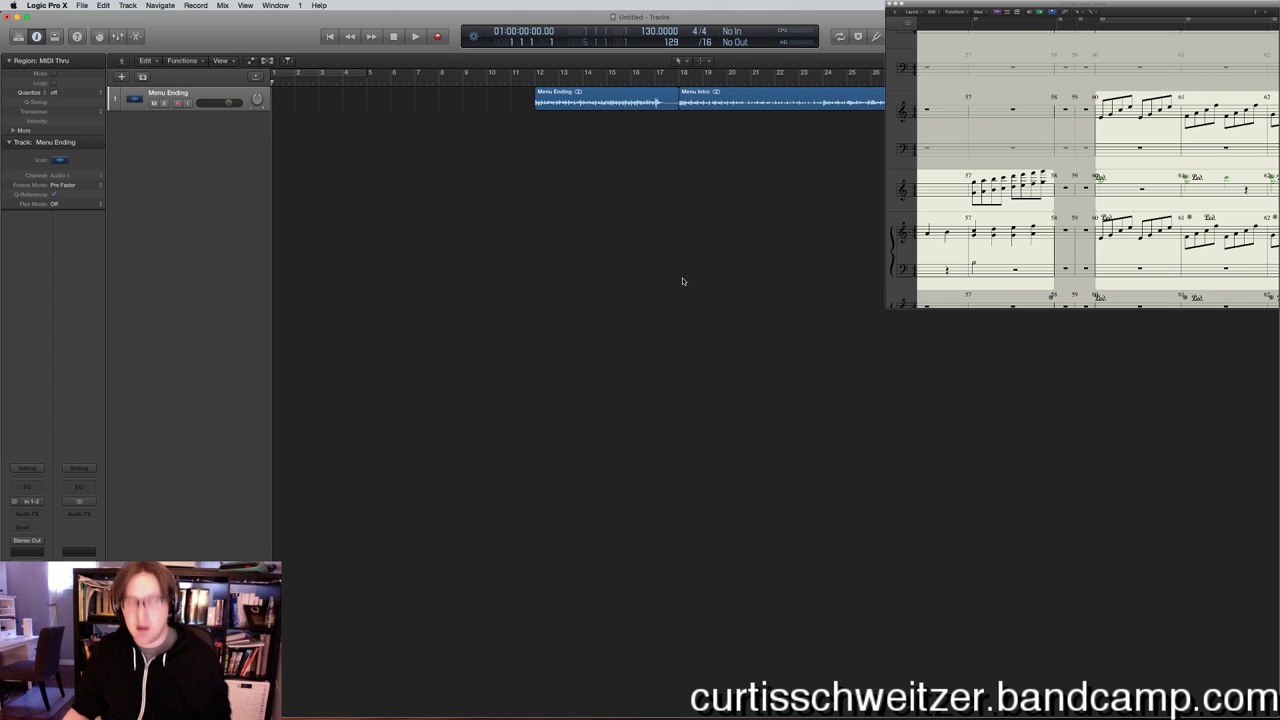
Try moving the Menu Intro region to about bar 11 and undo the move.
key("z")
scroll(686, 279, "left", 2)
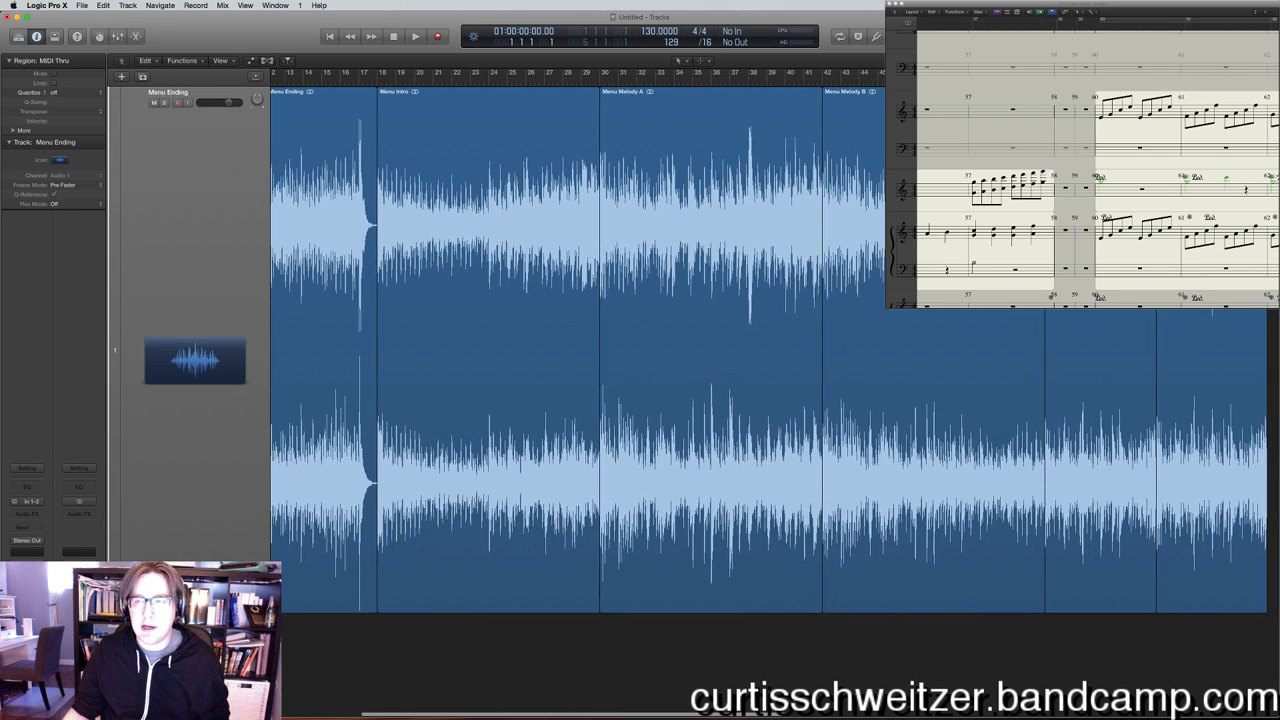
scroll(686, 279, "right", 1)
left_click_drag(504, 357, 375, 357)
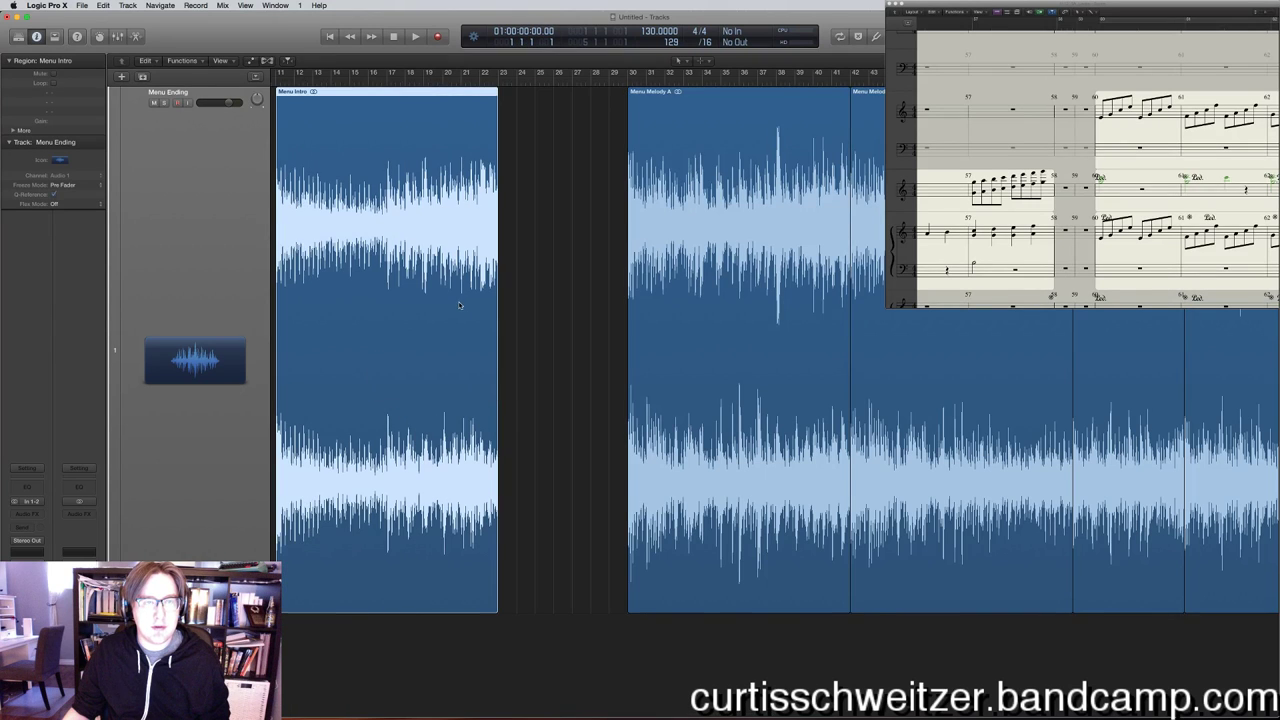
key("super+z")
Move the Menu Ending region behind all the other regions and place Menu Intro at bar 1.
left_click_drag(318, 292, 1181, 283)
scroll(673, 207, "left", 10)
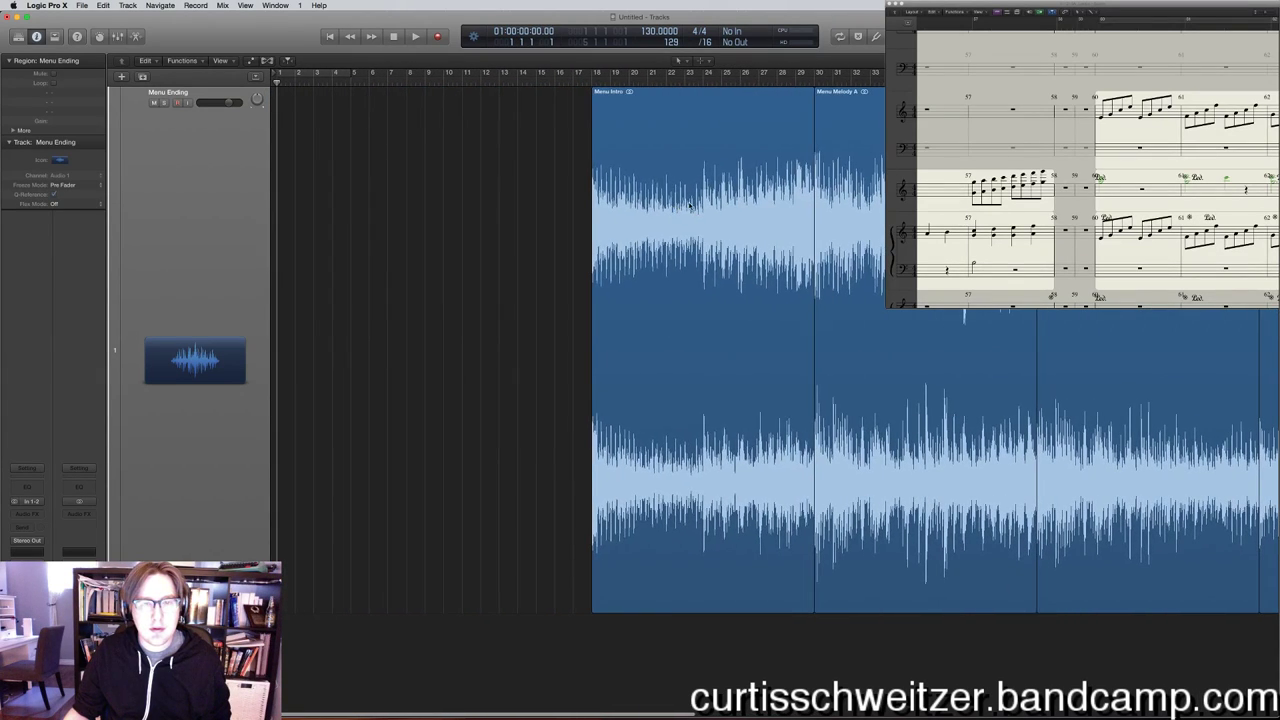
left_click_drag(673, 207, 377, 201)
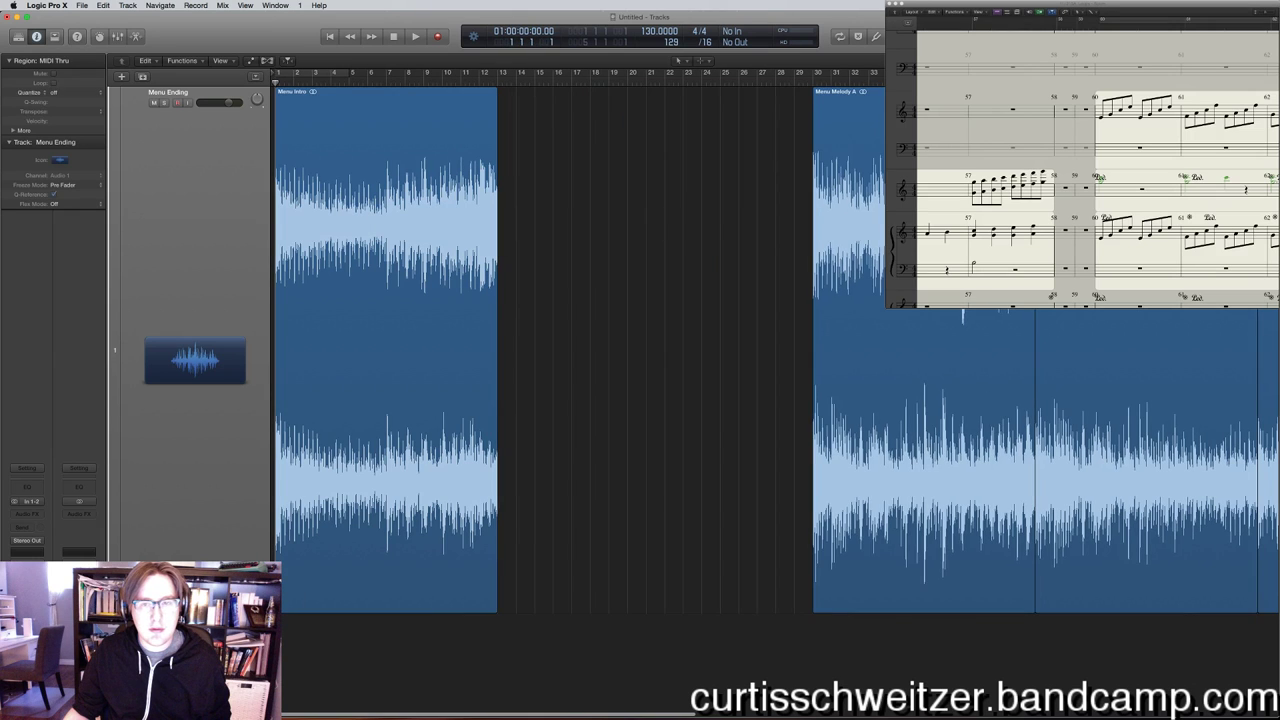
Close the gaps after Menu Intro by lining up Menu Melody A, Menu Melody B, Menu Transition A, Menu Transition B and Menu Ending back to back.
left_click_drag(905, 208, 593, 208)
left_click_drag(1130, 207, 557, 205)
scroll(841, 203, "right", 10)
left_click_drag(1018, 205, 703, 205)
left_click_drag(1130, 207, 813, 207)
key("Return")
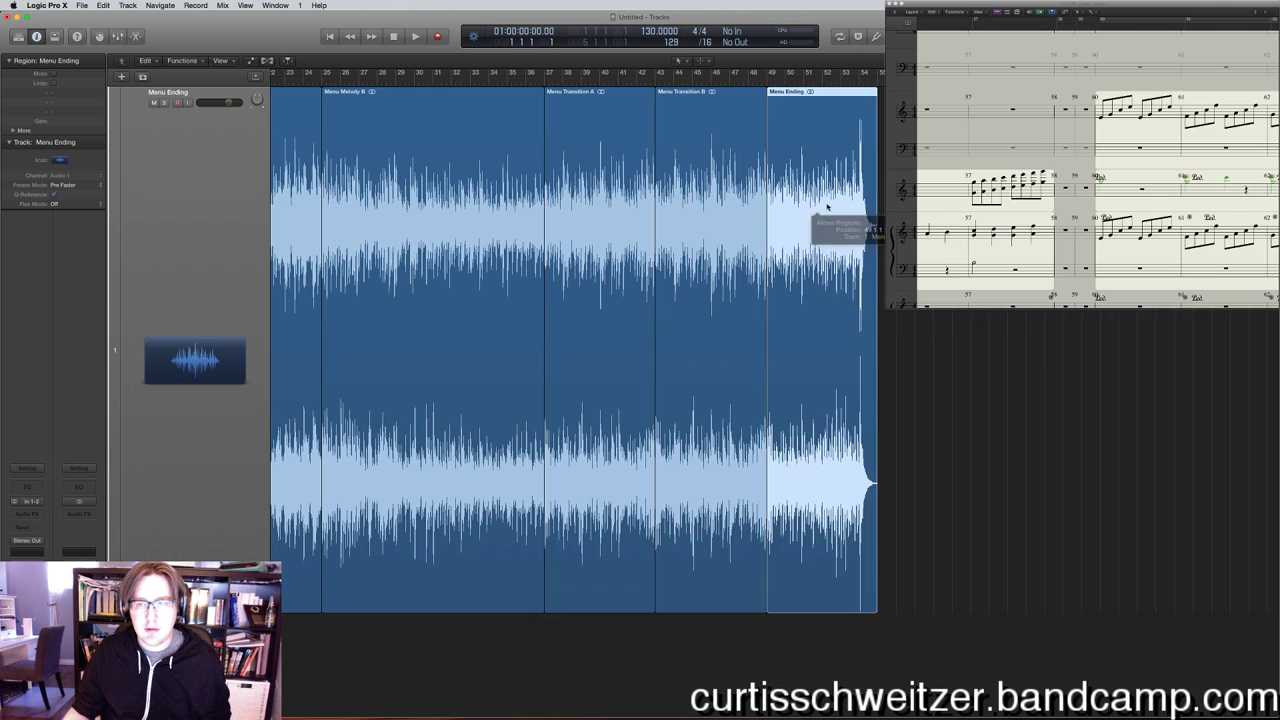
Shift Menu Transition B and Menu Ending to about bar 55, and place Menu Transition A before Menu Melody B, directly after Menu Melody A.
scroll(813, 207, "left", 10)
scroll(600, 214, "left", 5)
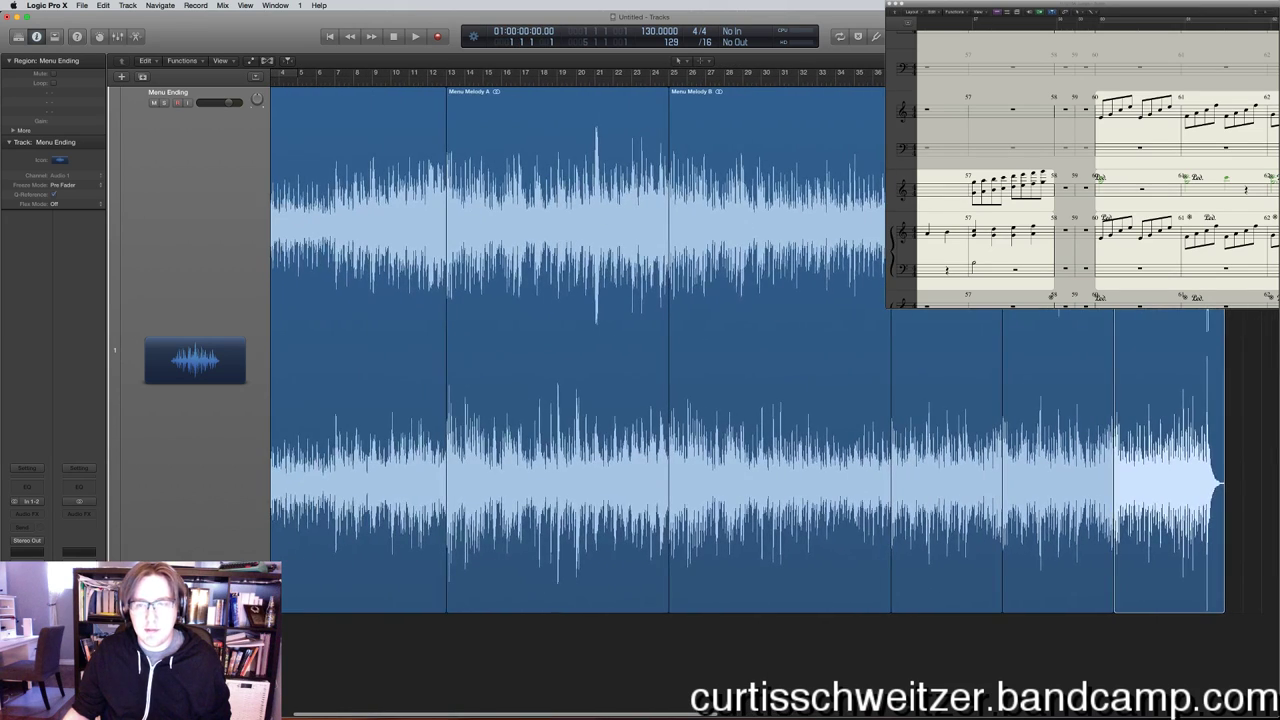
scroll(800, 227, "right", 10)
left_click_drag(1036, 319, 987, 258)
left_click_drag(500, 237, 649, 237)
left_click(905, 240)
left_click_drag(905, 224, 460, 221)
left_click_drag(610, 208, 606, 208)
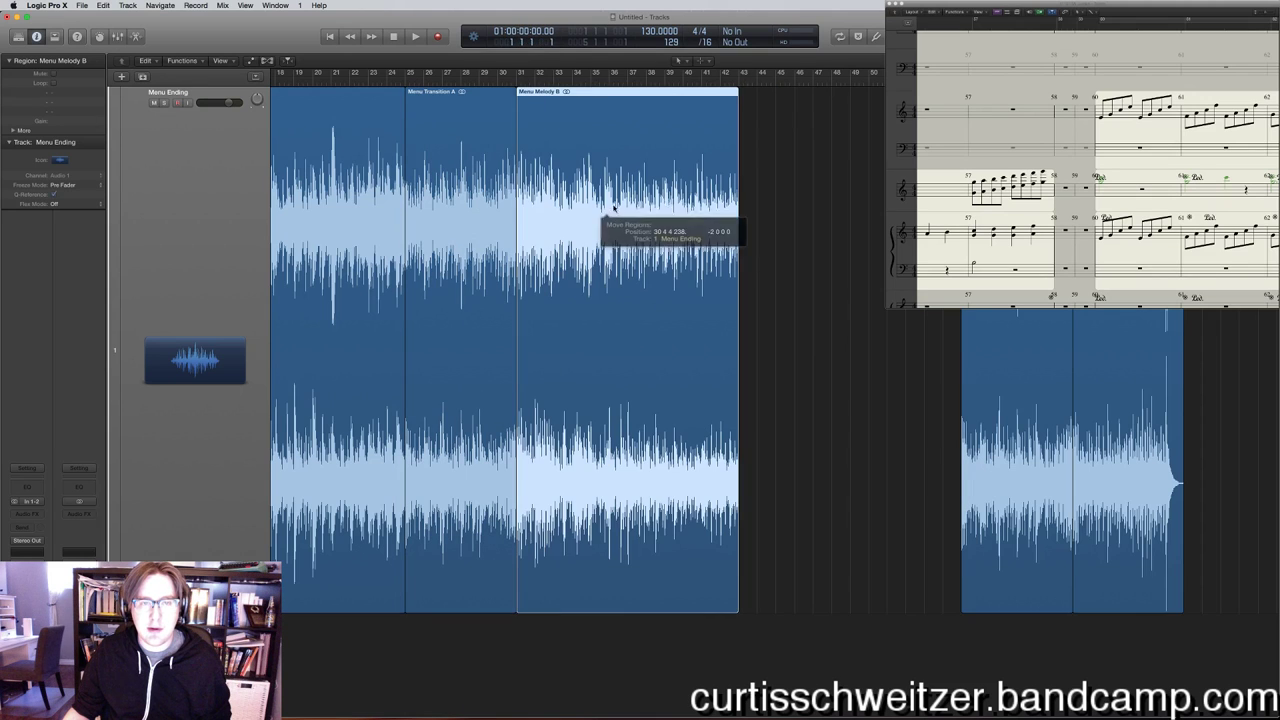
Place Menu Transition B and Menu Ending back to back directly after Menu Melody B, and play the arrangement from the beginning.
left_click_drag(1005, 340, 782, 196)
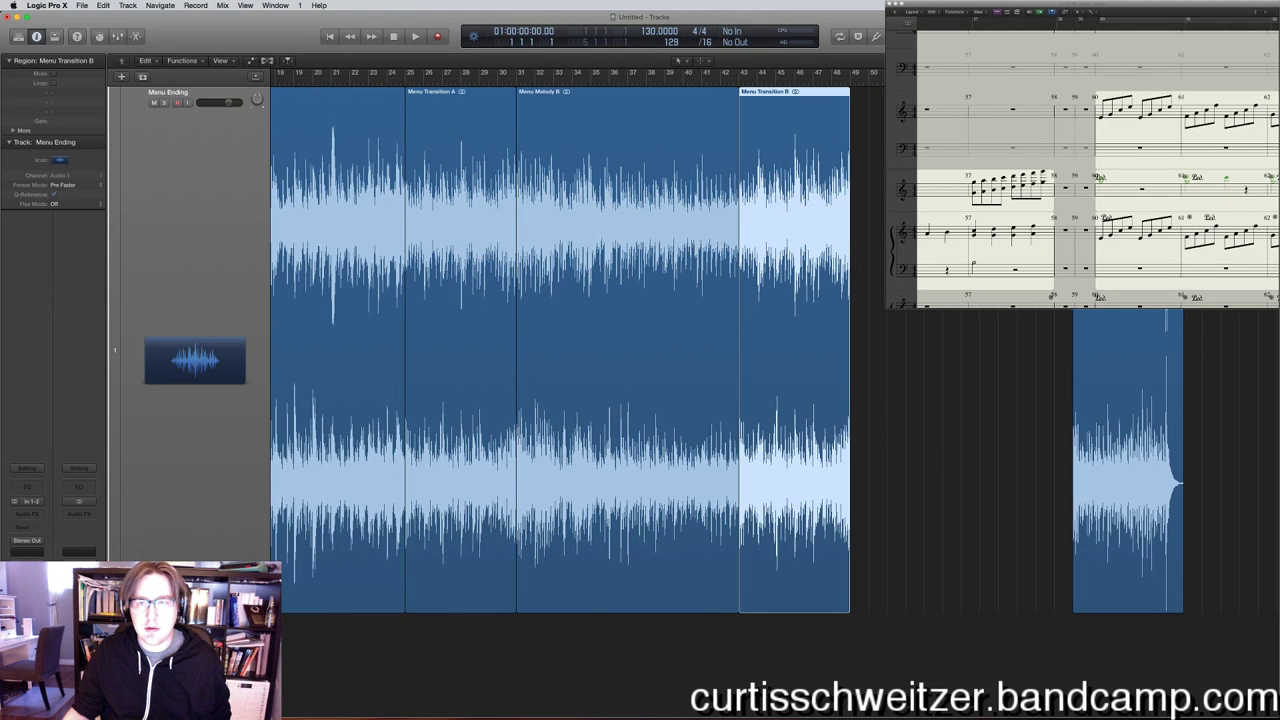
left_click_drag(1128, 420, 905, 450)
key("Return")
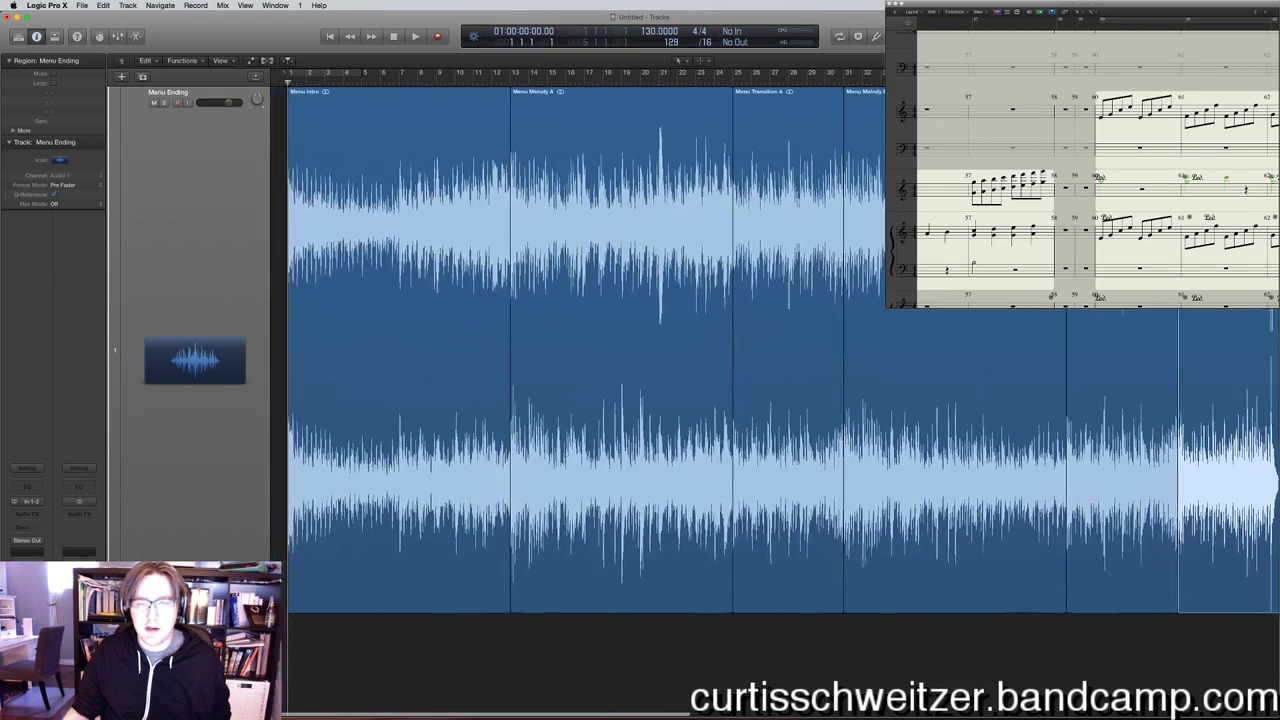
key("space")
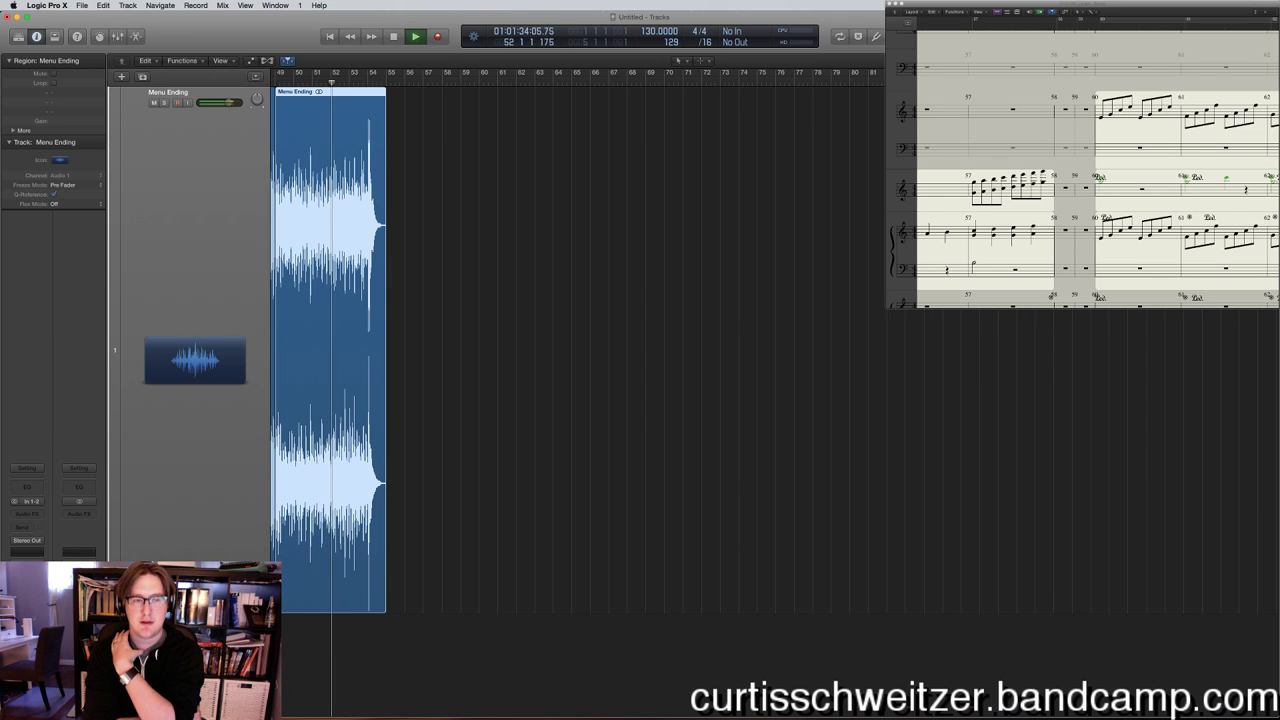
scroll(843, 184, "left", 10)
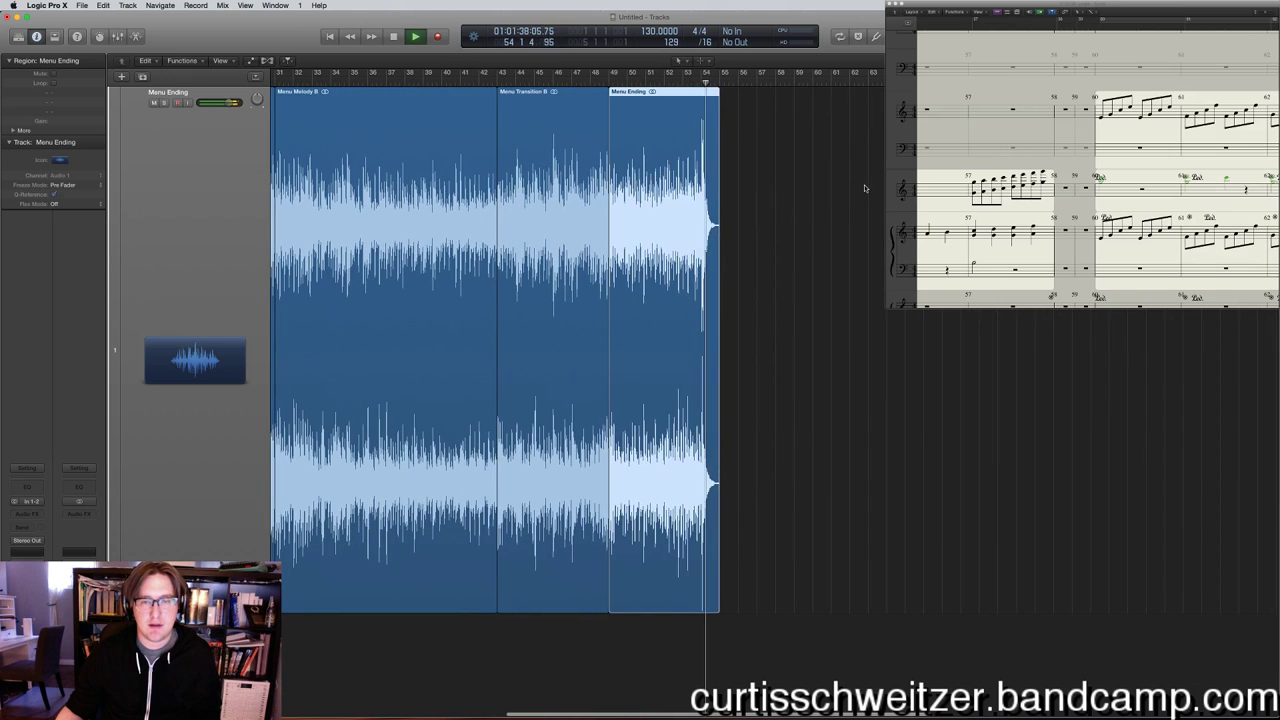
left_click(834, 194)
key("space")
Spread Menu Transition A, Menu Melody B, Menu Transition B and Menu Ending apart to open gaps after Menu Melody A.
scroll(834, 194, "left", 3)
left_click_drag(745, 206, 1209, 211)
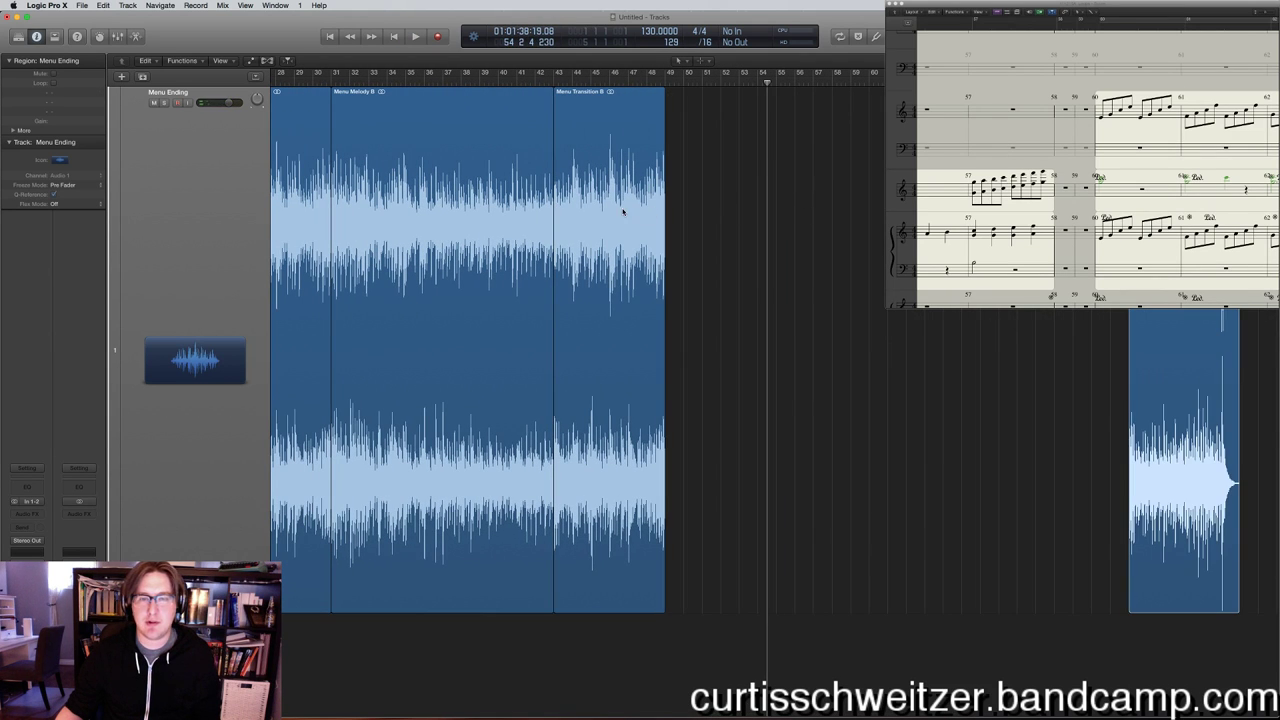
left_click_drag(622, 210, 995, 208)
scroll(767, 207, "left", 6)
scroll(767, 207, "left", 8)
left_click_drag(773, 203, 871, 214)
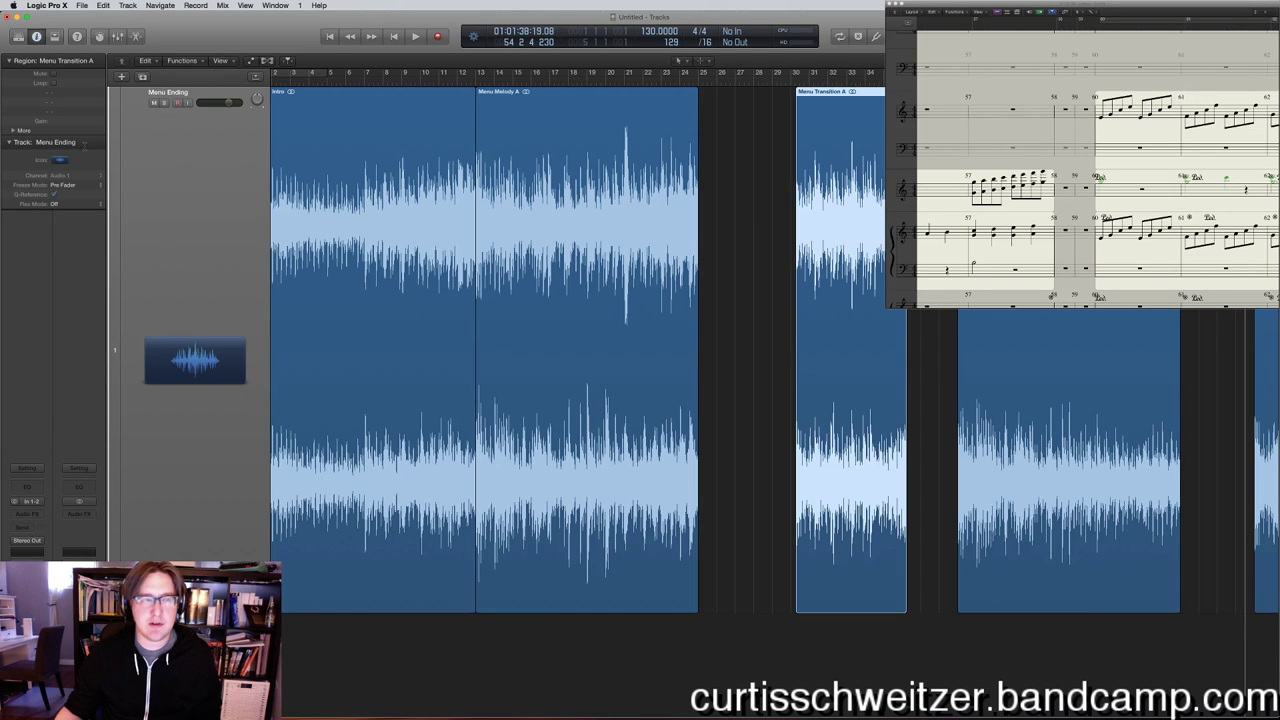
Duplicate the audio track to add an empty second track below it.
left_click(142, 77)
left_click(562, 649)
key("super+Left")
scroll(617, 610, "down", 1)
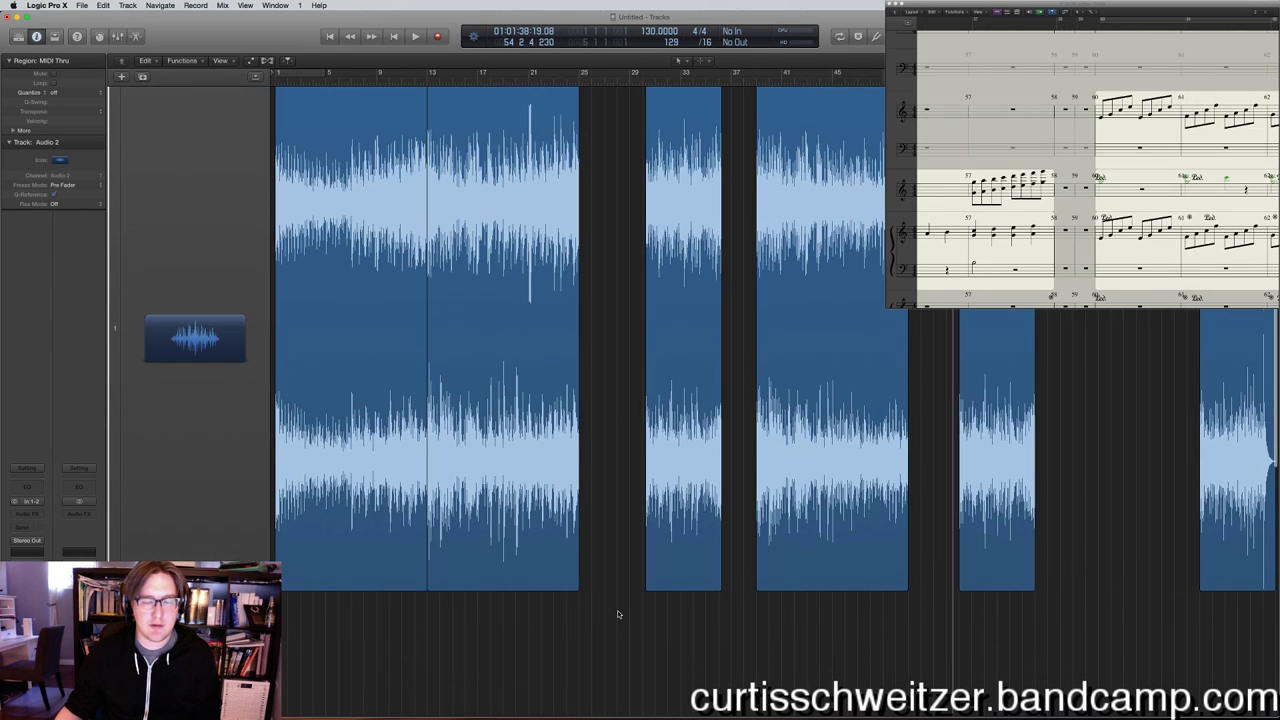
key("super+Up")
key("super+Down")
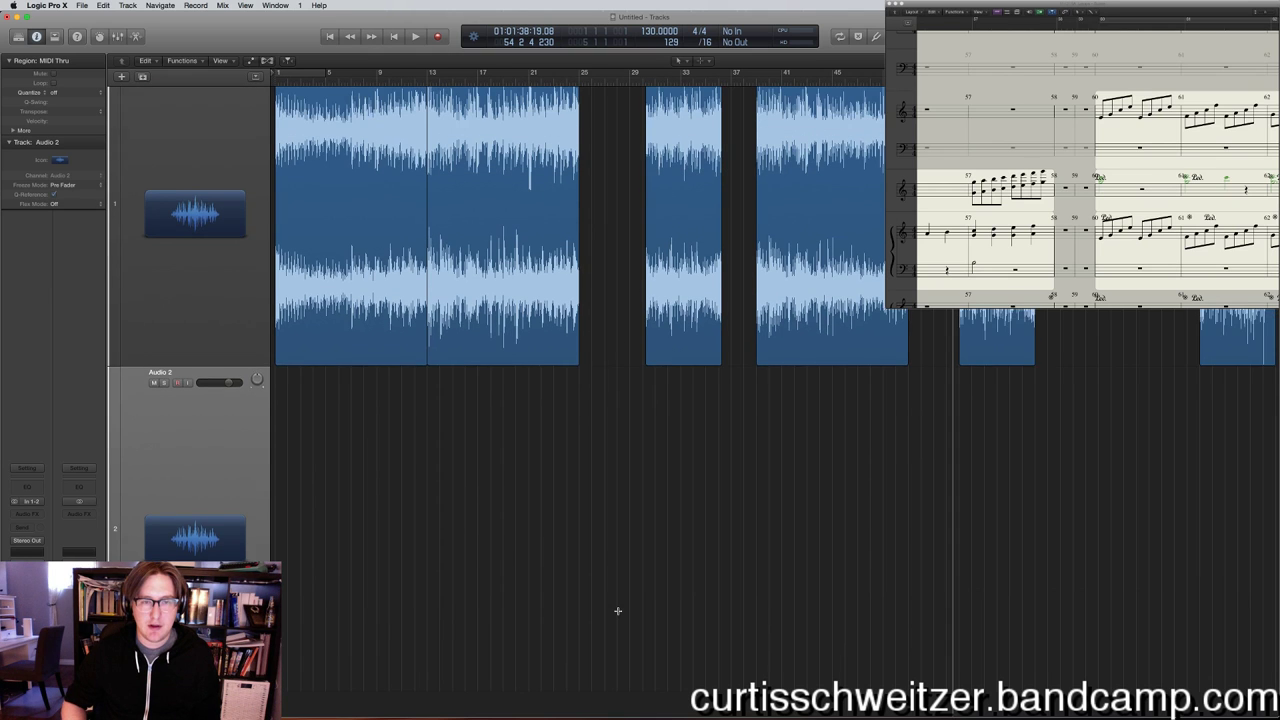
Move the four regions following Menu Melody A onto the Audio 2 track and mute that track.
left_click_drag(1037, 442, 566, 290)
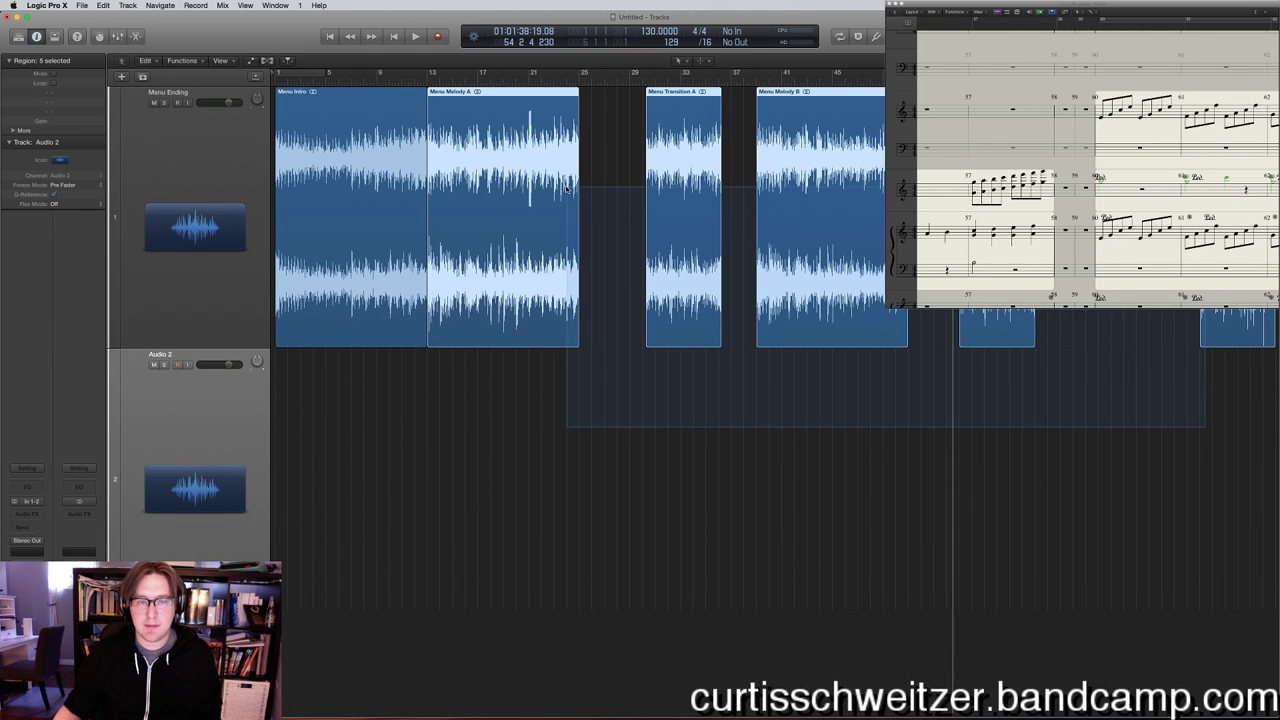
left_click_drag(538, 184, 519, 157)
left_click(155, 365)
left_click(616, 126)
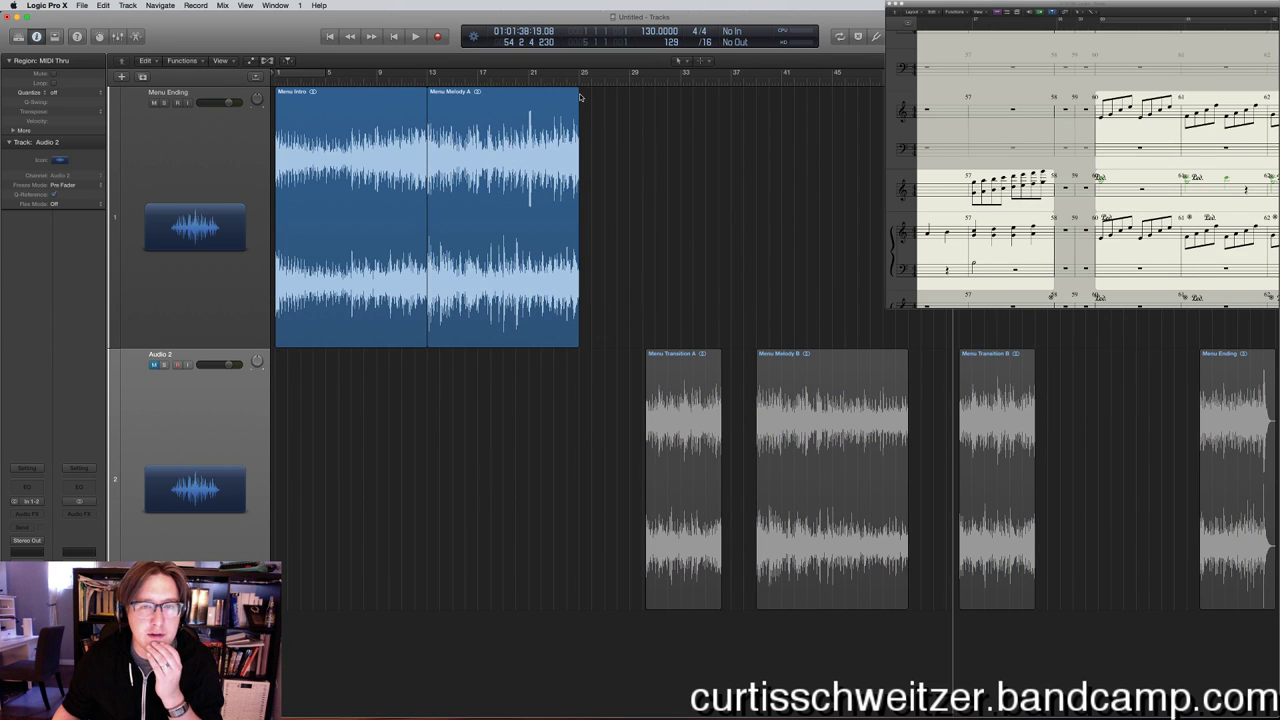
Loop Menu Melody A to about bar 49 and move Menu Transition A directly behind it on the first track.
left_click_drag(580, 93, 893, 95)
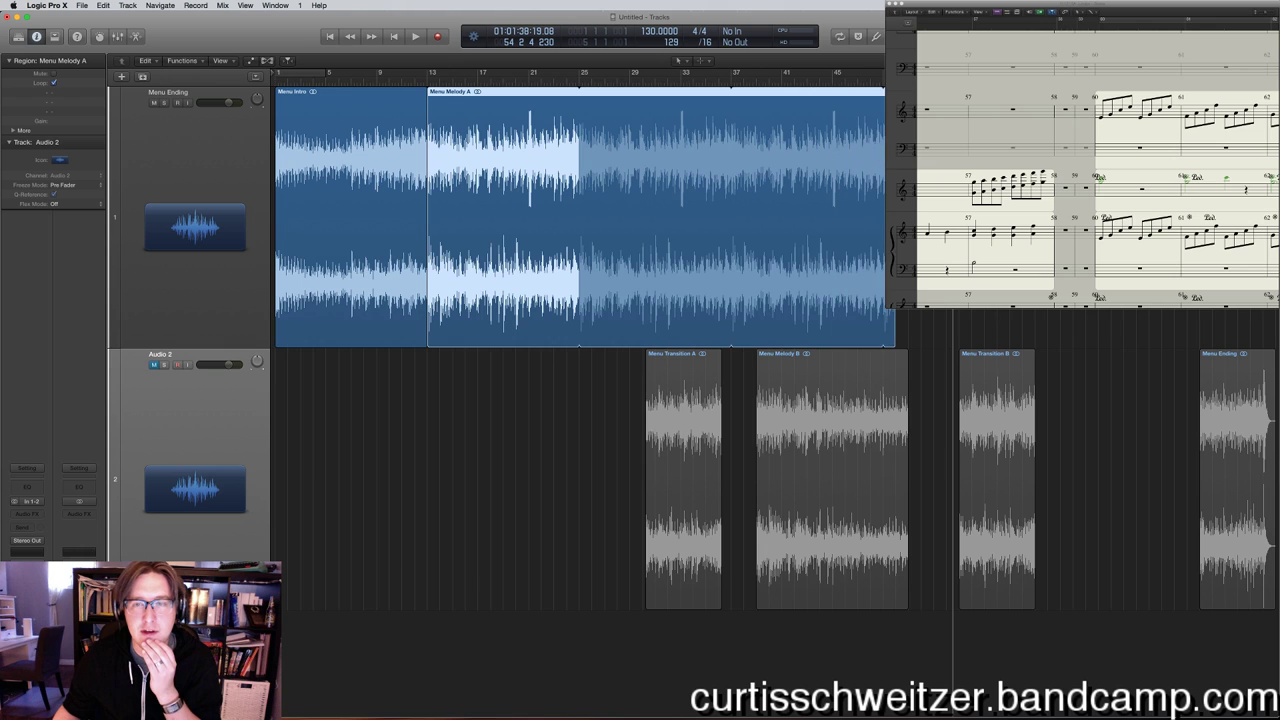
scroll(600, 380, "right", 5)
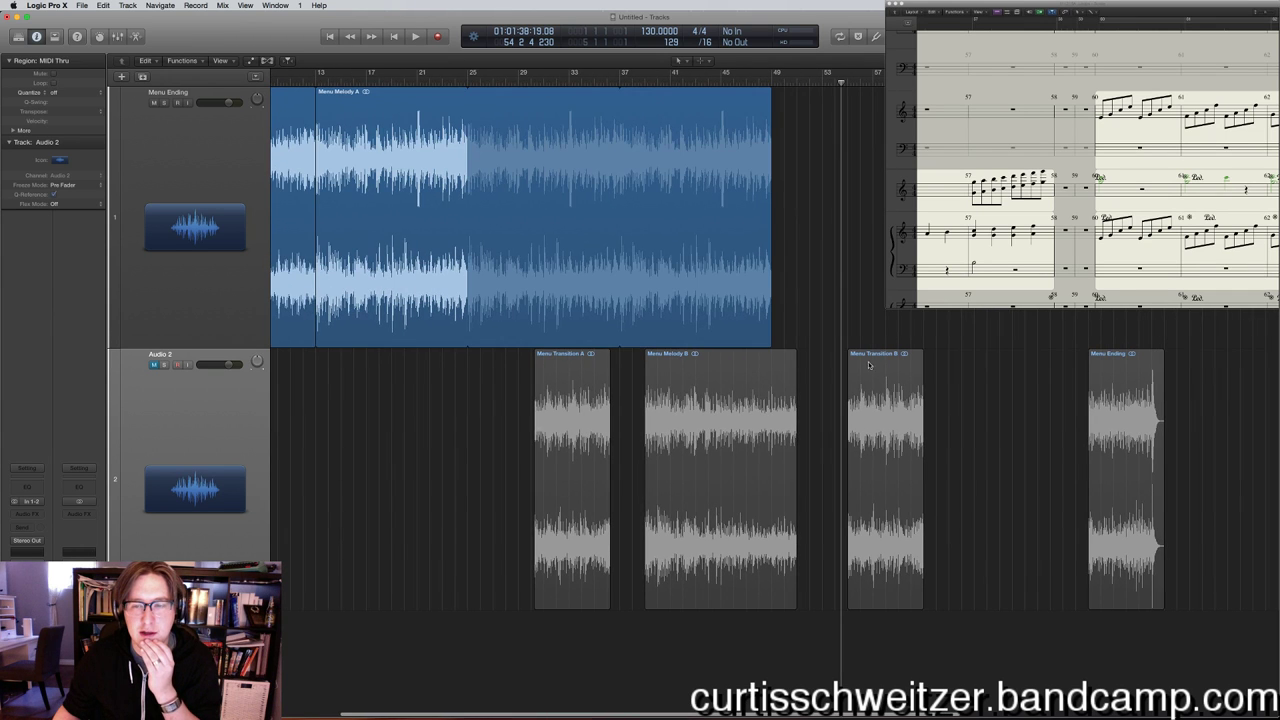
left_click_drag(535, 402, 770, 203)
scroll(529, 208, "left", 5)
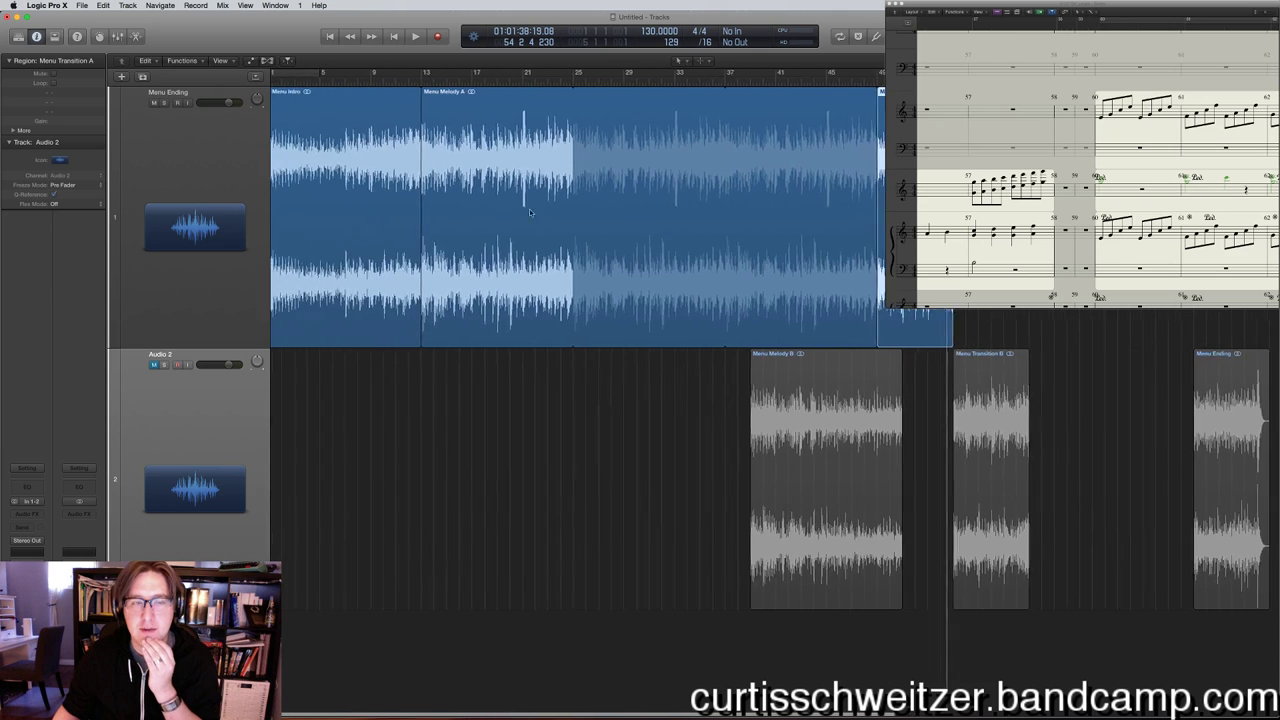
Copy Menu Intro, place the copy directly after Menu Transition A on the first track, and play across the join.
left_click(408, 217)
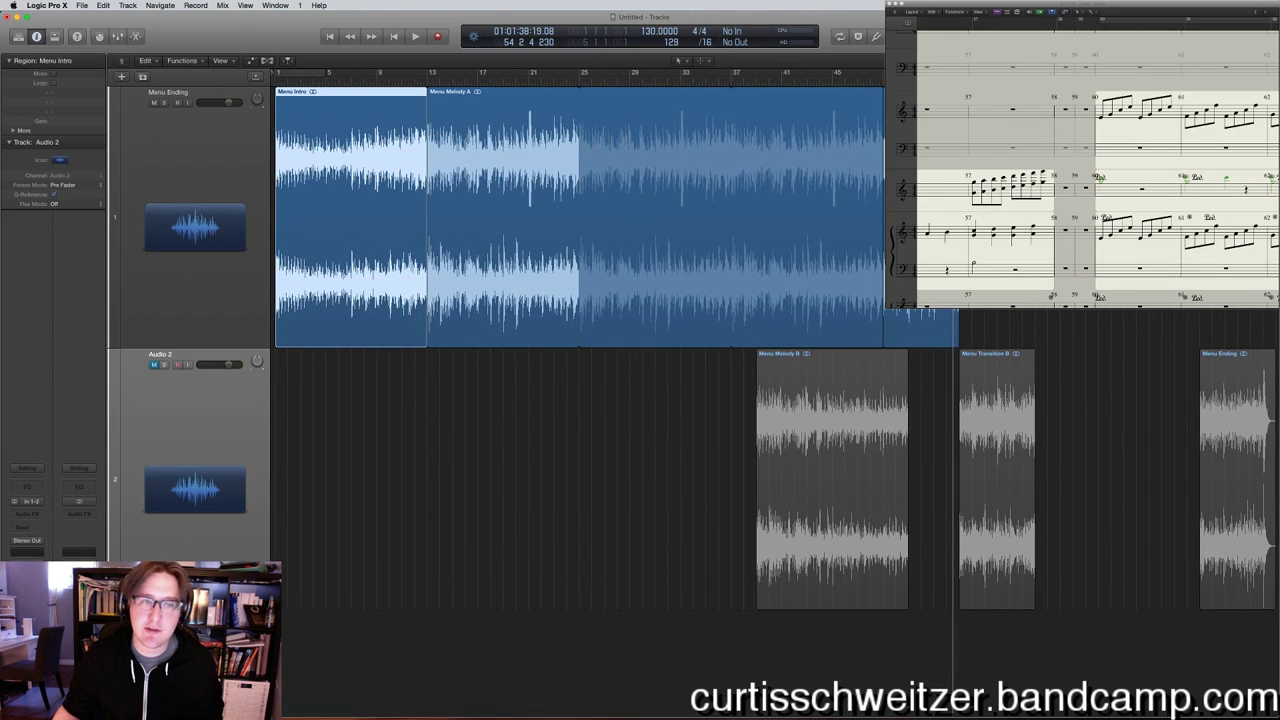
key("super+v")
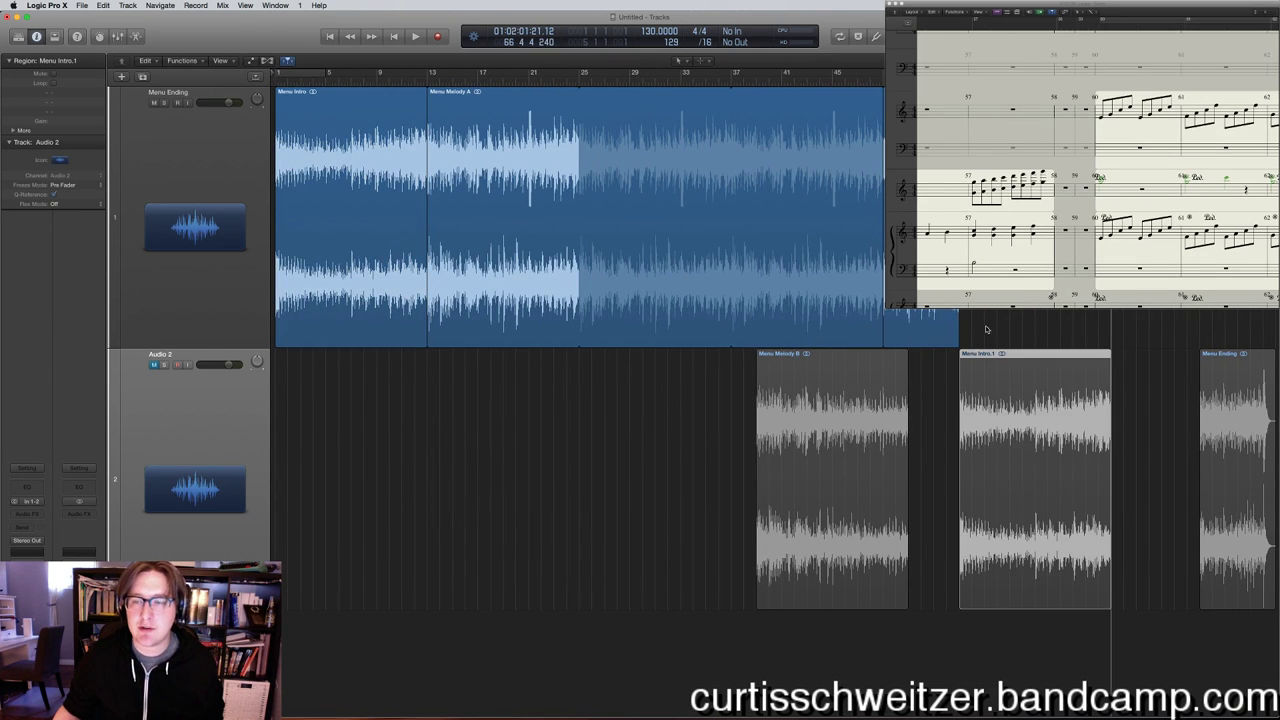
left_click_drag(986, 372, 986, 300)
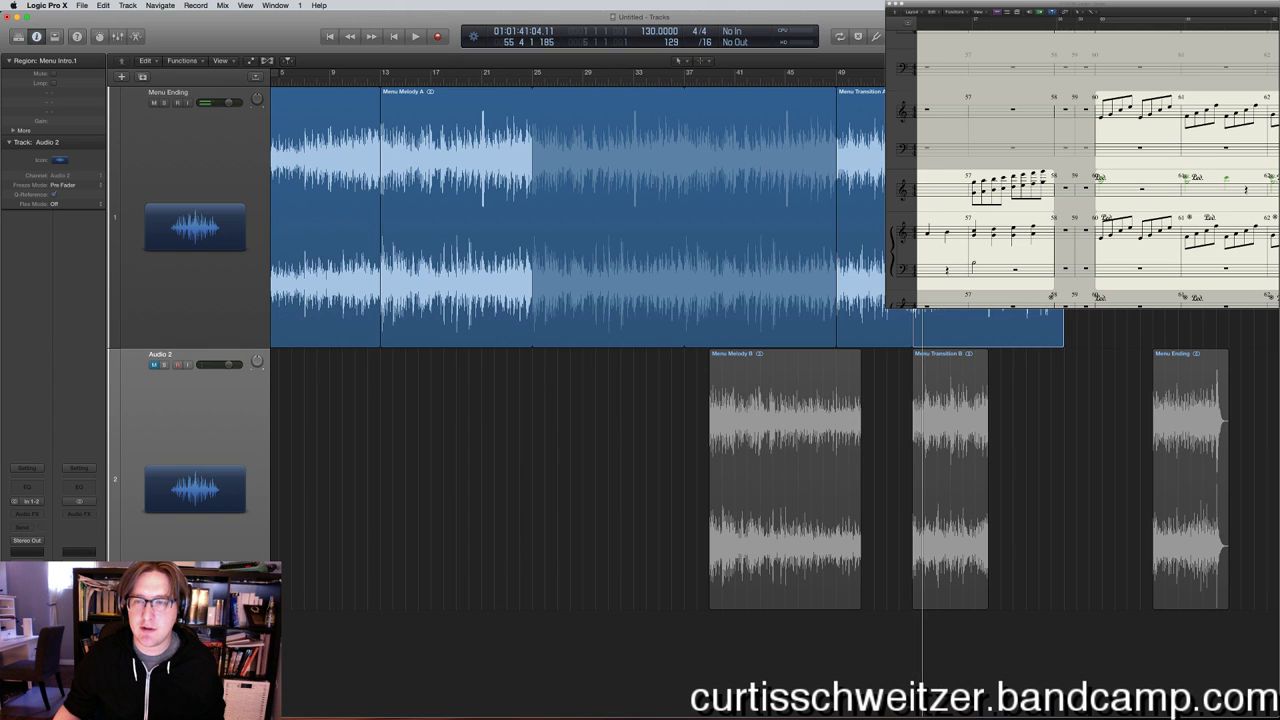
key("space")
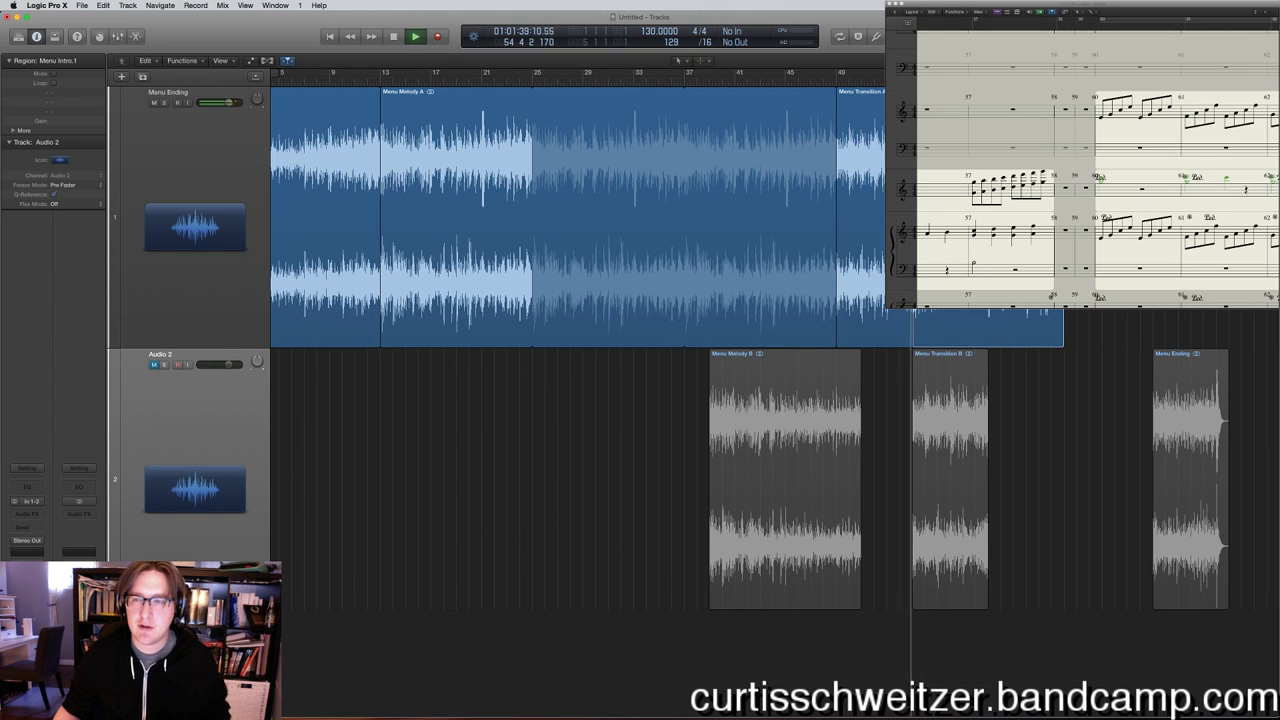
key("space")
Move the Menu Intro copy to about bar 82 on the muted track and place Menu Melody B directly after Menu Transition A.
left_click_drag(988, 328, 1121, 328)
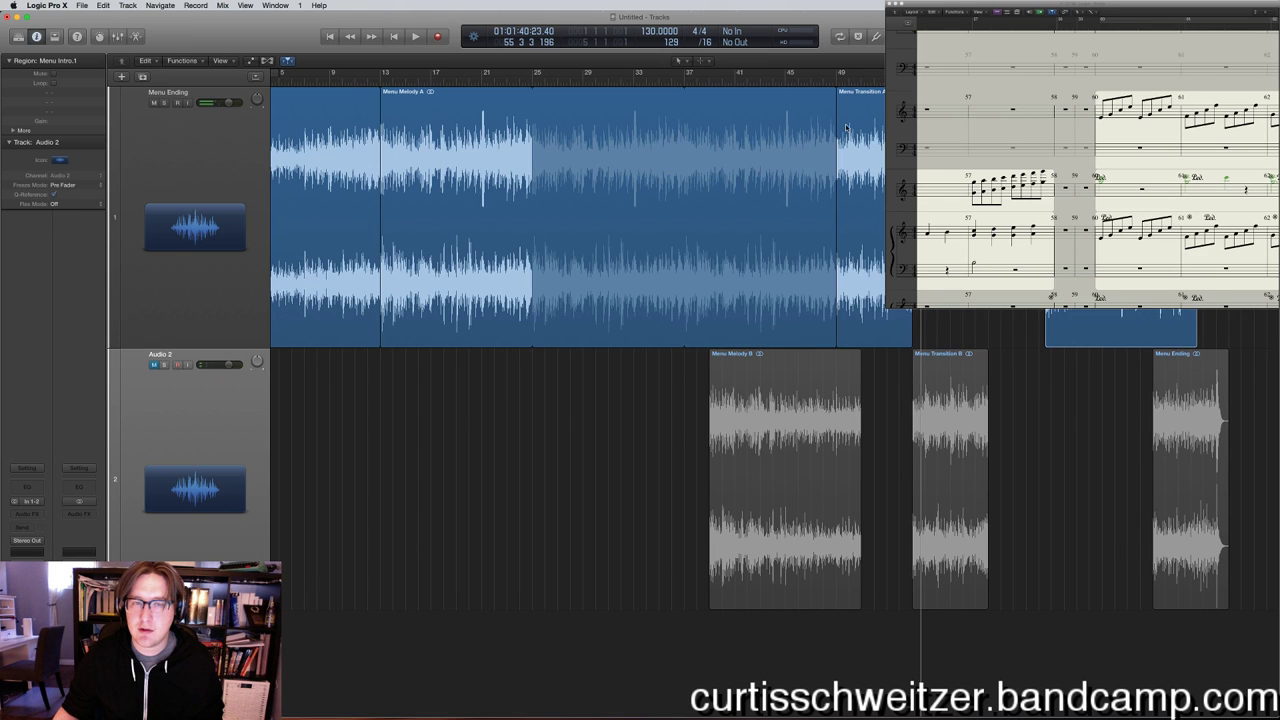
scroll(598, 450, "left", 2)
scroll(598, 450, "right", 1)
left_click(598, 450)
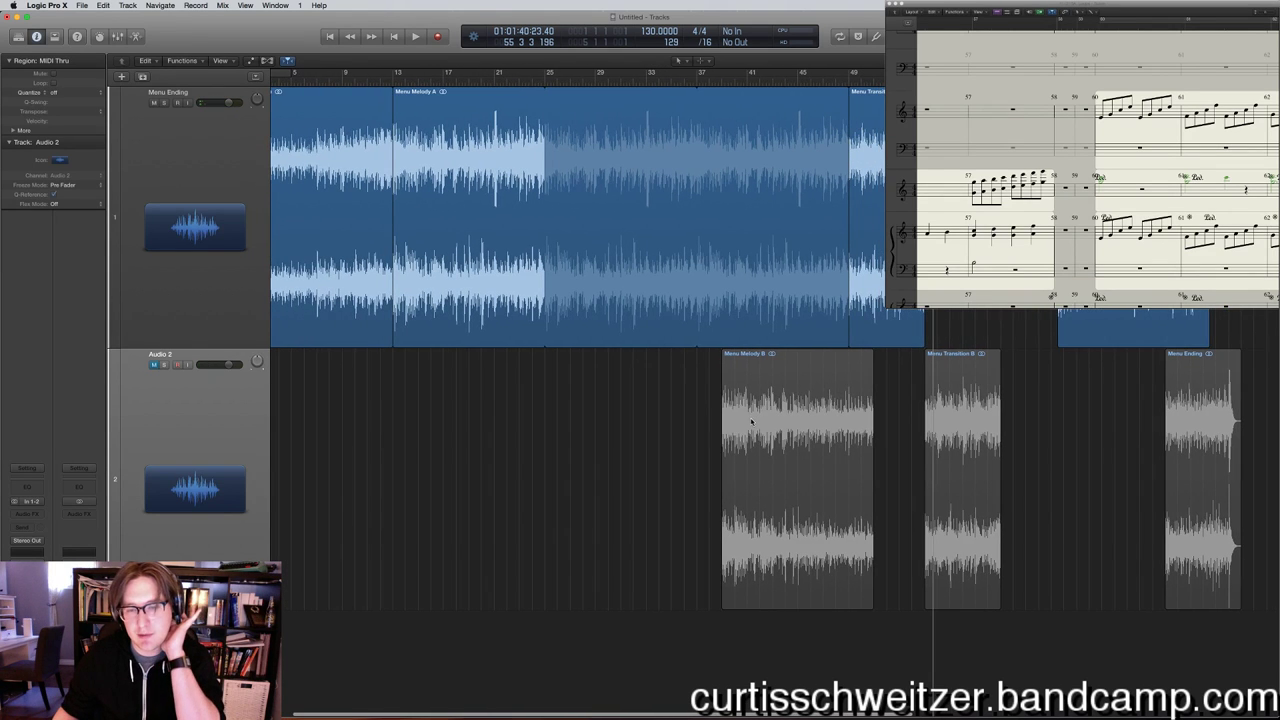
left_click_drag(751, 421, 1105, 452)
scroll(954, 330, "right", 1)
scroll(920, 330, "right", 5)
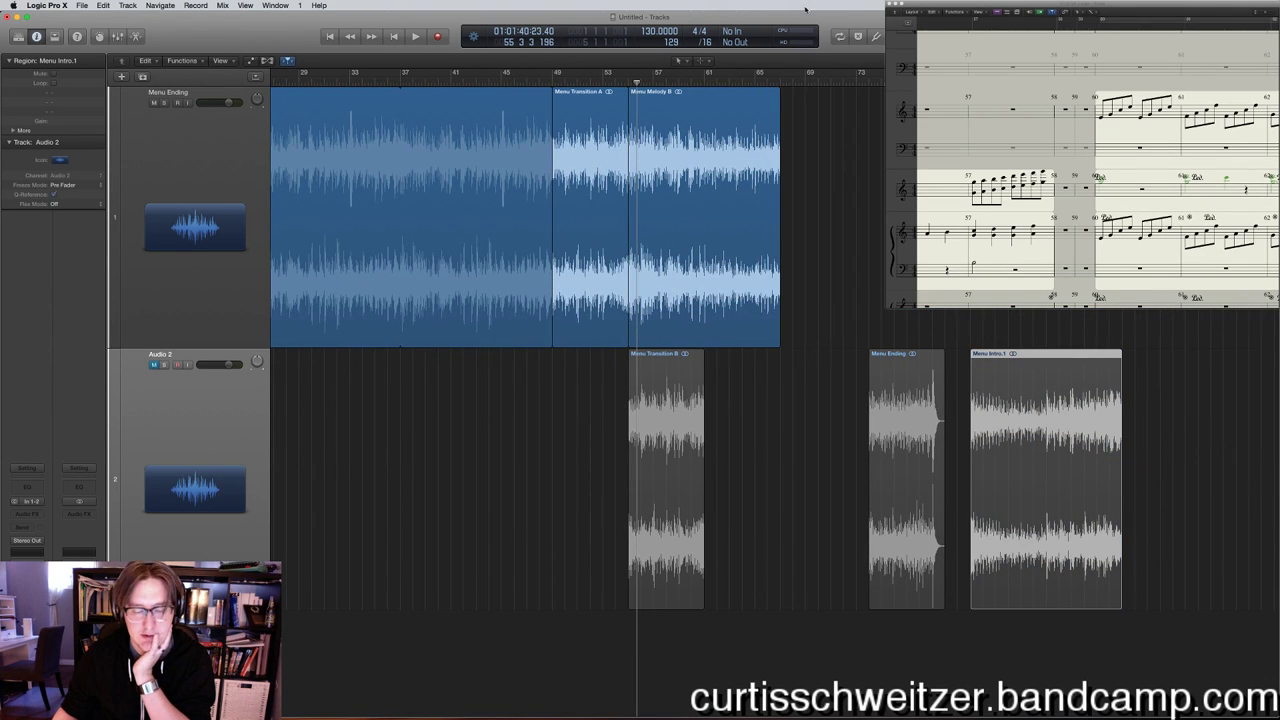
Loop Menu Melody B to about bar 79 and place Menu Transition B directly behind it on the first track.
left_click_drag(771, 102, 962, 95)
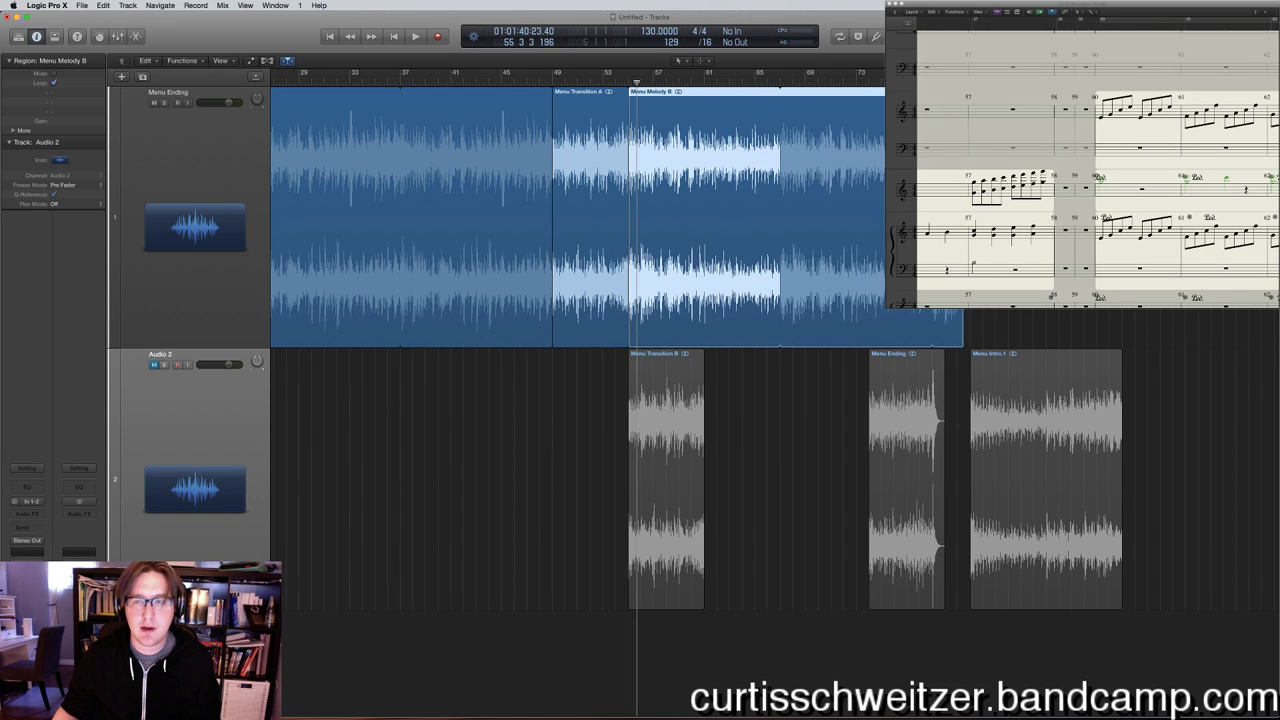
key("shift+d")
scroll(641, 171, "left", 3)
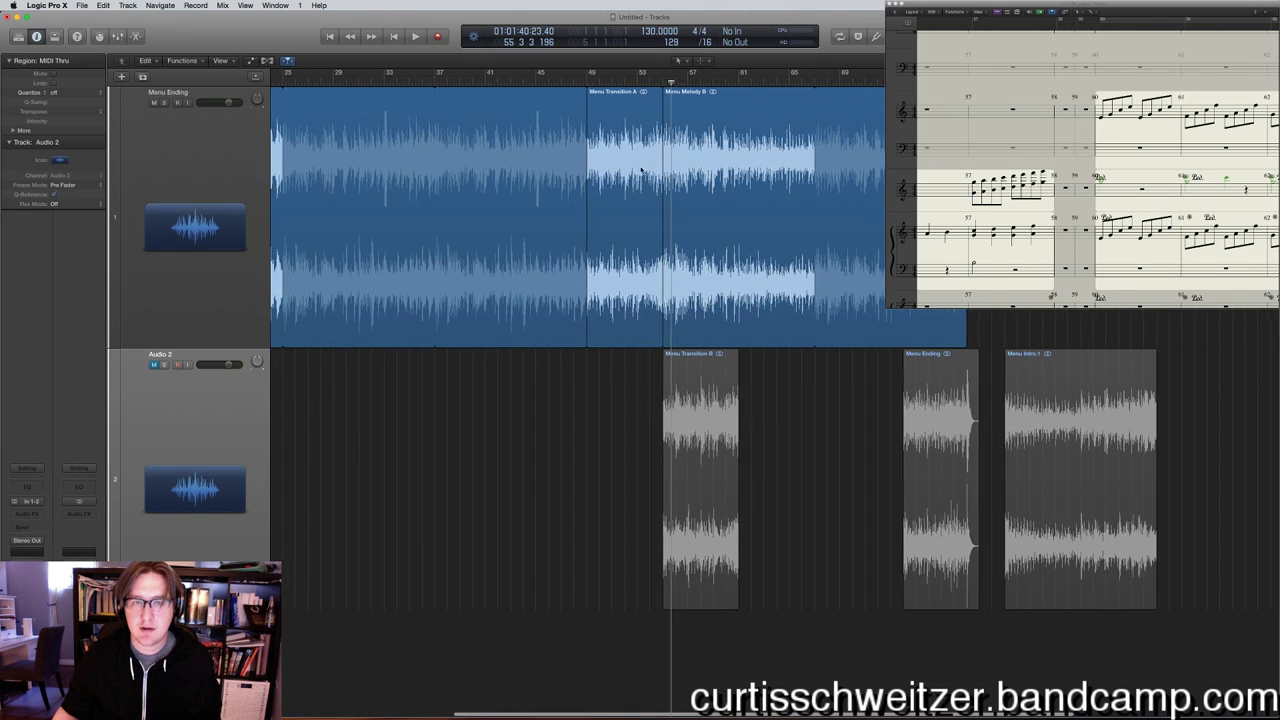
left_click_drag(722, 500, 1025, 240)
Copy the looped Menu Melody A region and place the copy directly after Menu Transition B on the first track.
scroll(577, 216, "left", 10)
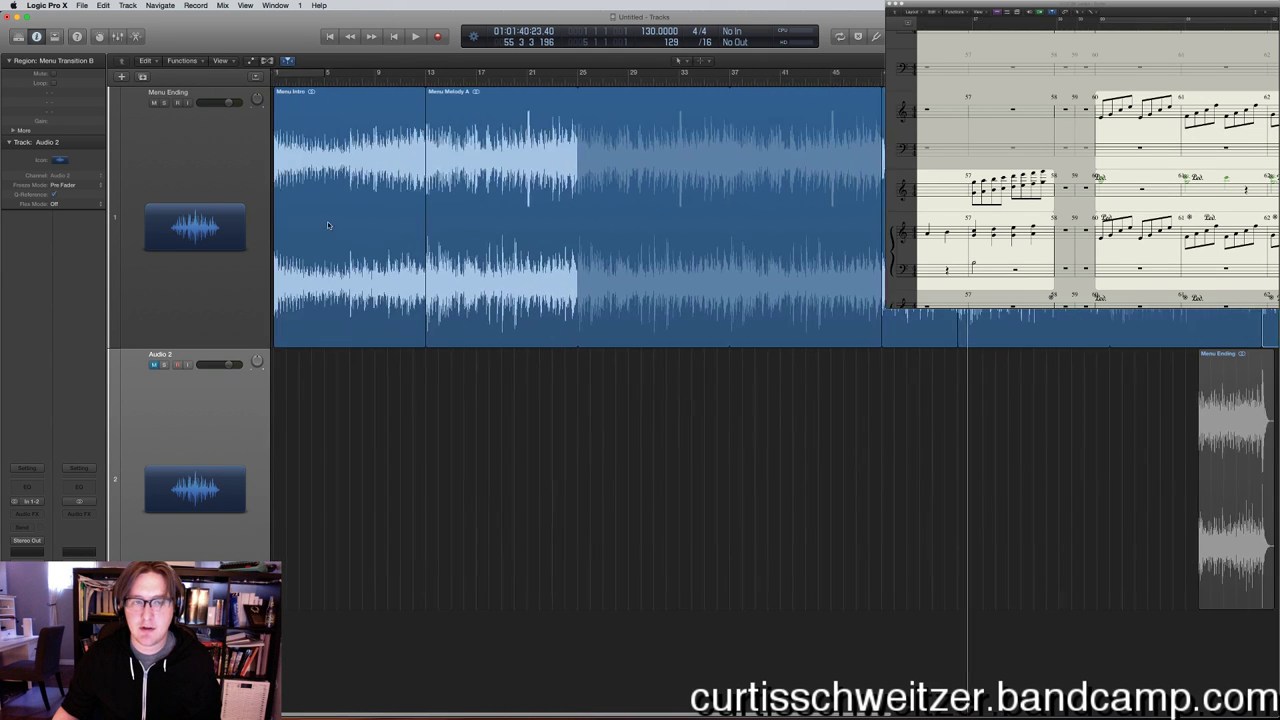
left_click(533, 208)
scroll(556, 208, "right", 20)
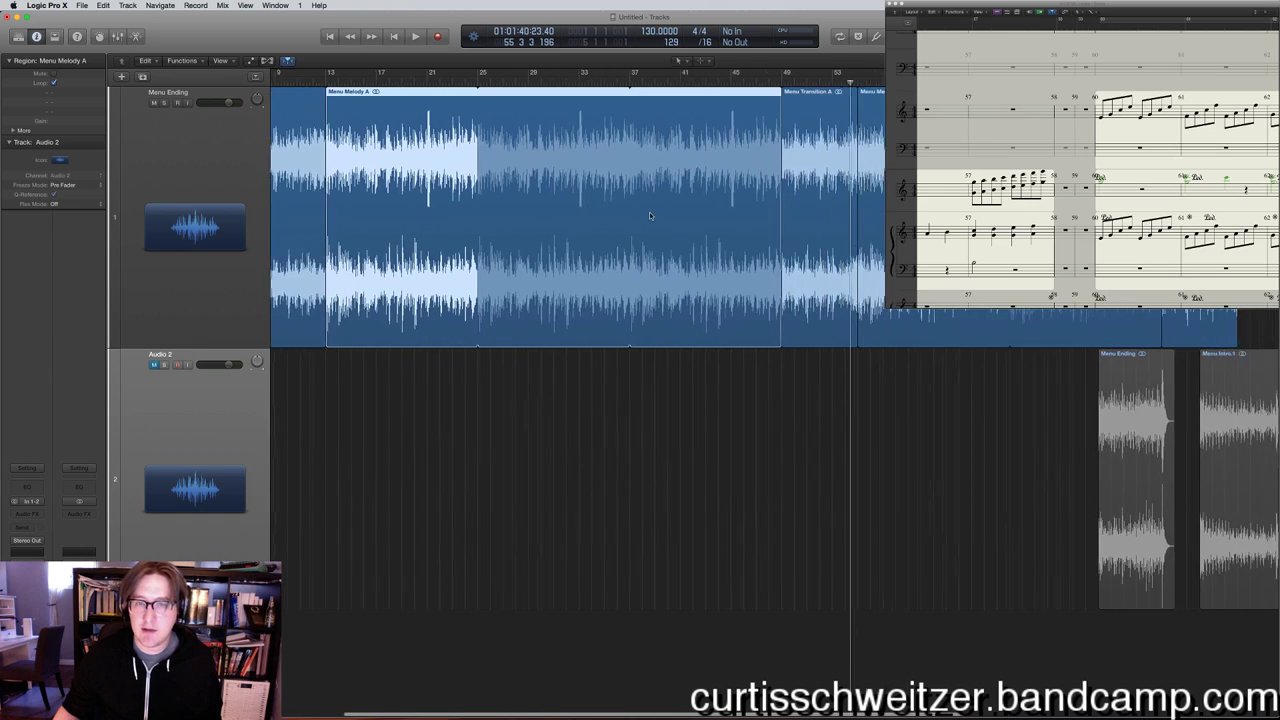
left_click_drag(803, 84, 821, 82)
key("super+v")
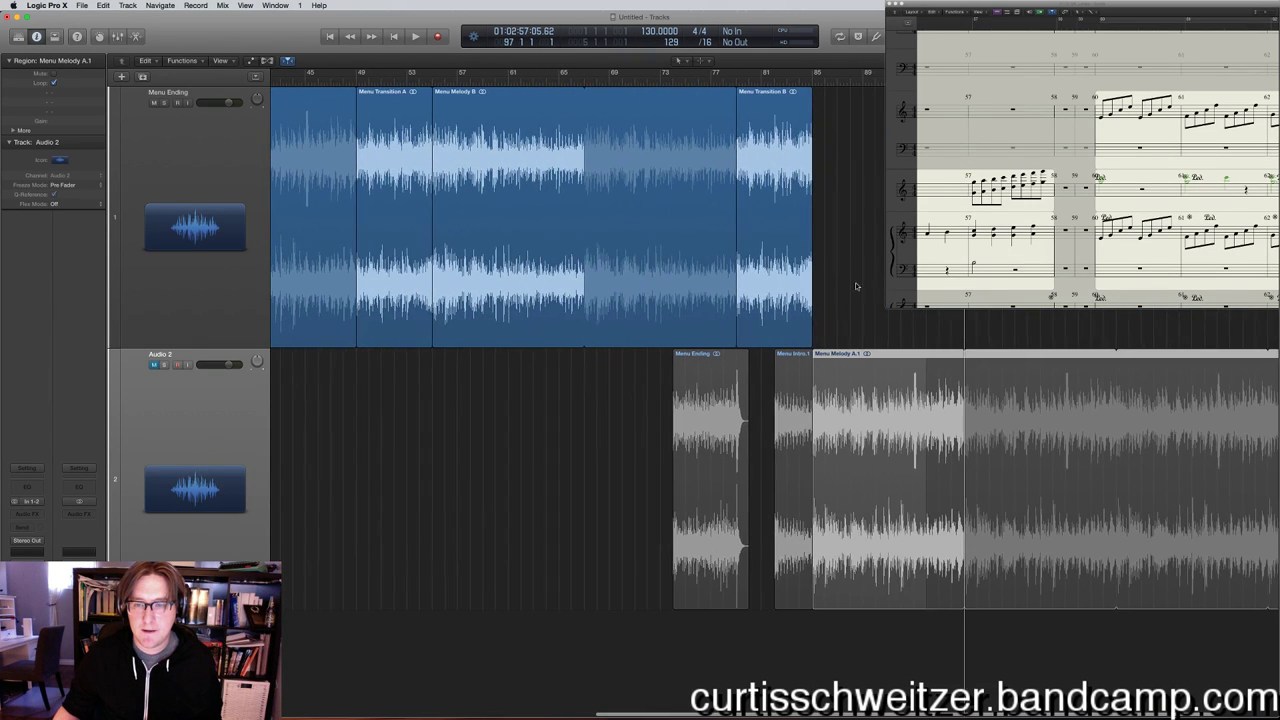
left_click_drag(859, 154, 862, 154)
Move Menu Ending along the muted track to about bar 122, near the end of the copied Menu Melody A loops.
scroll(862, 152, "right", 5)
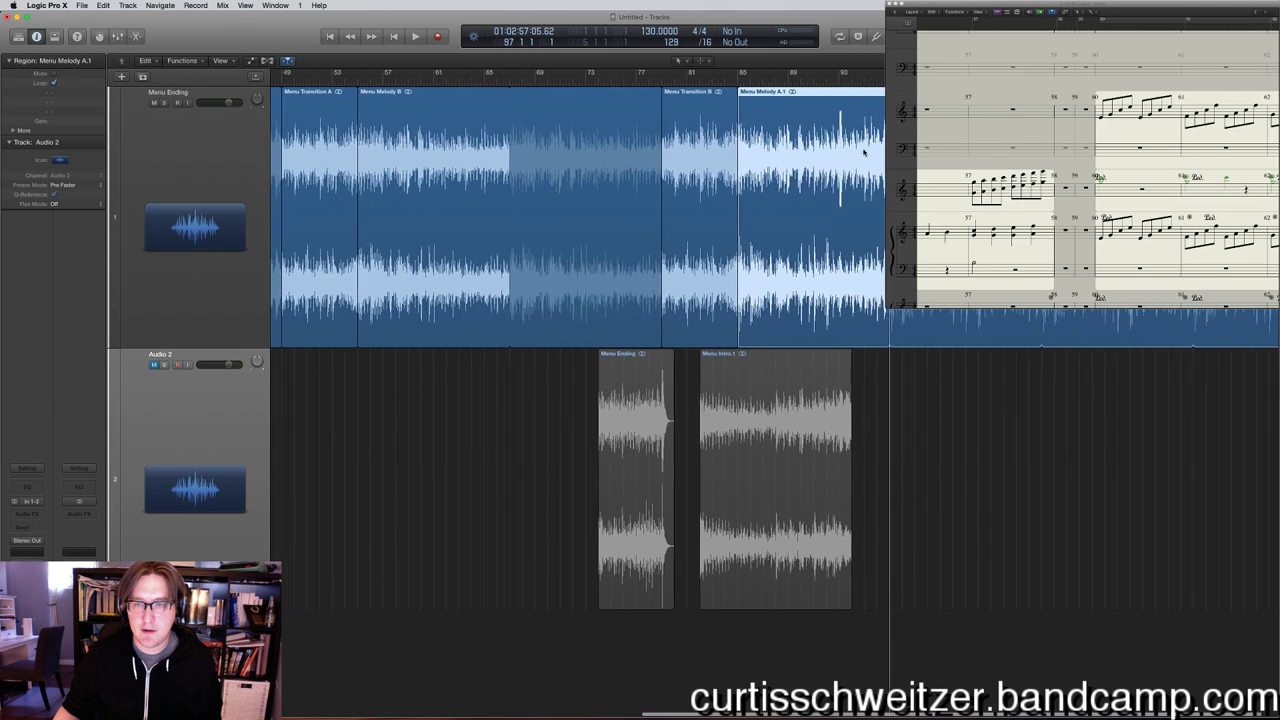
left_click_drag(600, 373, 1213, 374)
scroll(767, 400, "left", 1)
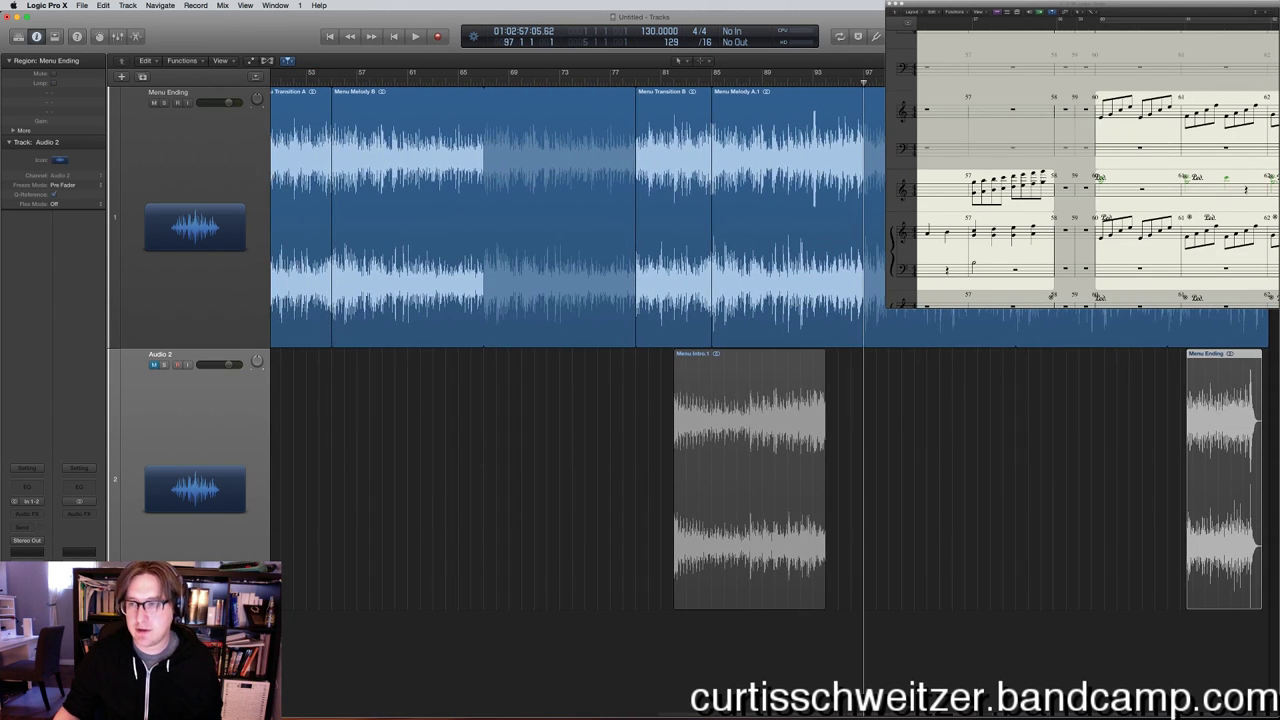
scroll(767, 400, "right", 2)
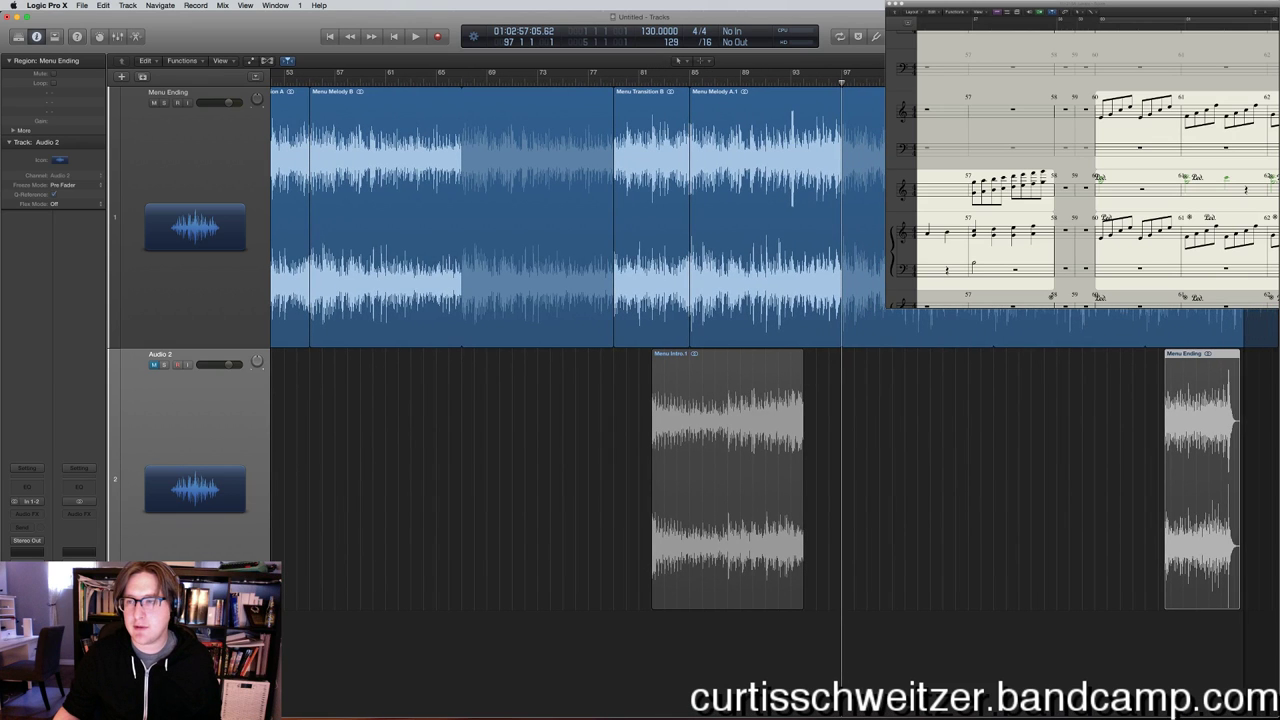
scroll(866, 135, "right", 8)
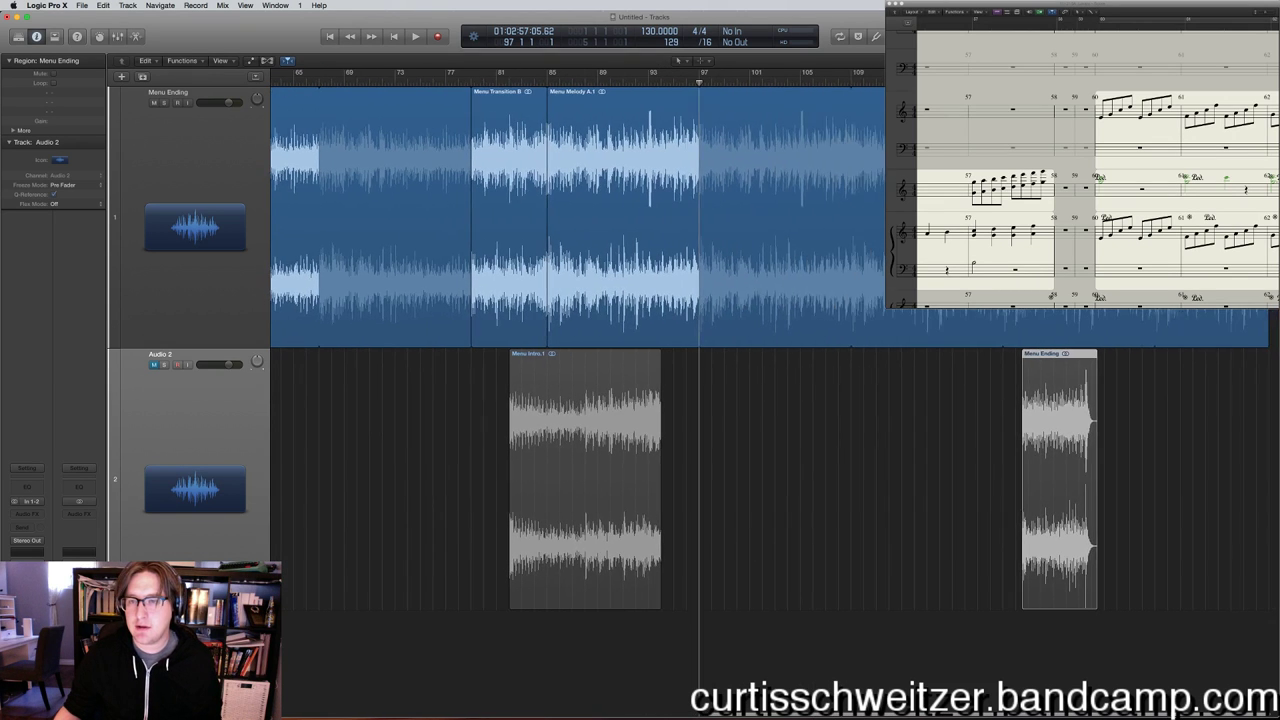
left_click(653, 145)
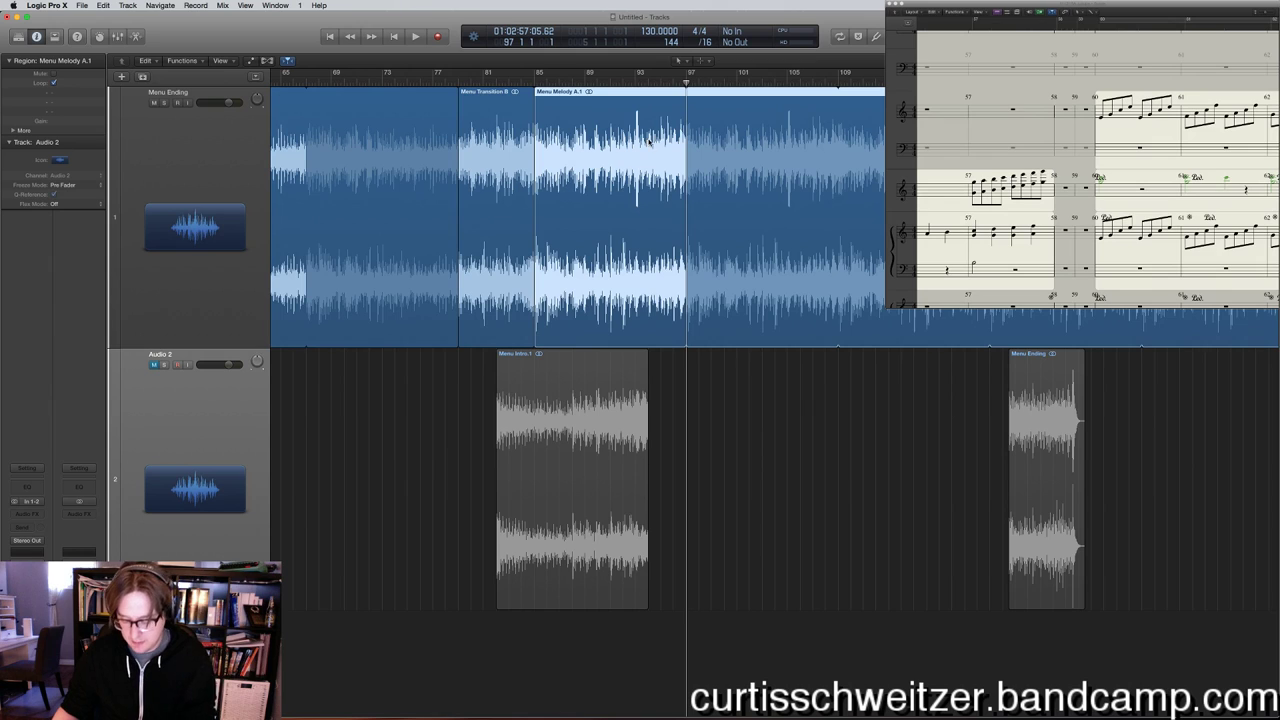
key("semicolon")
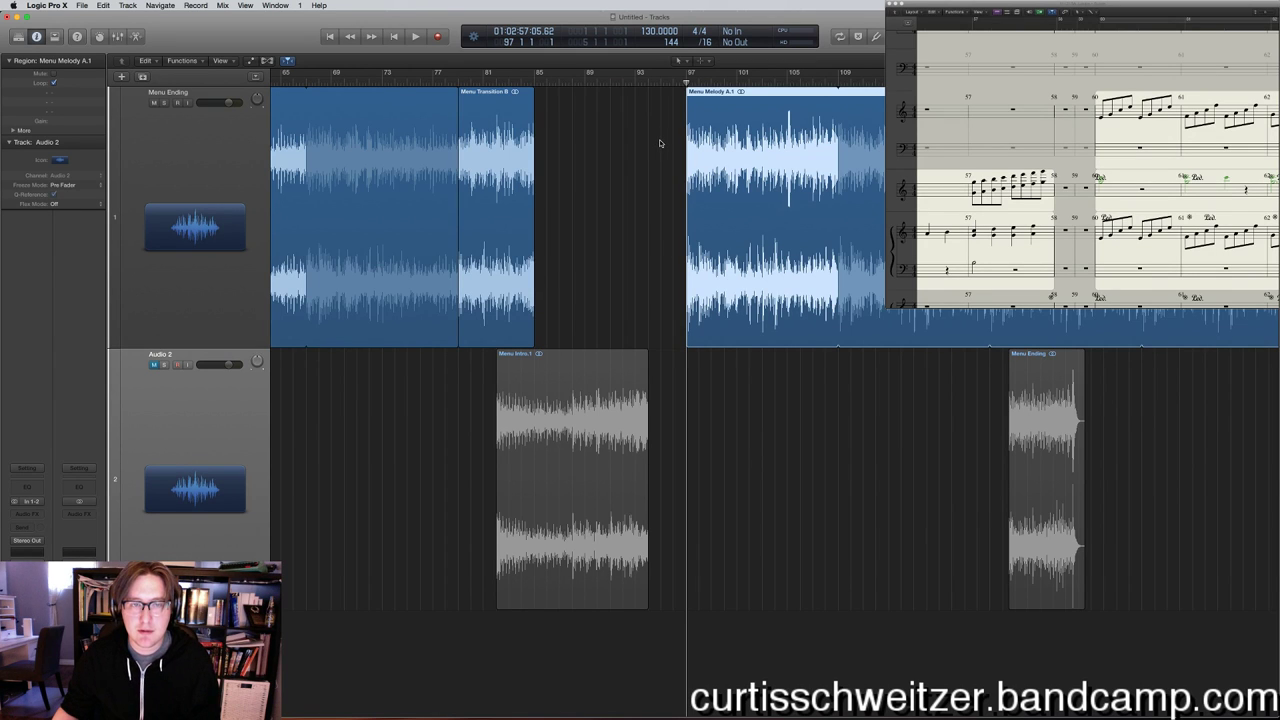
key("super+z")
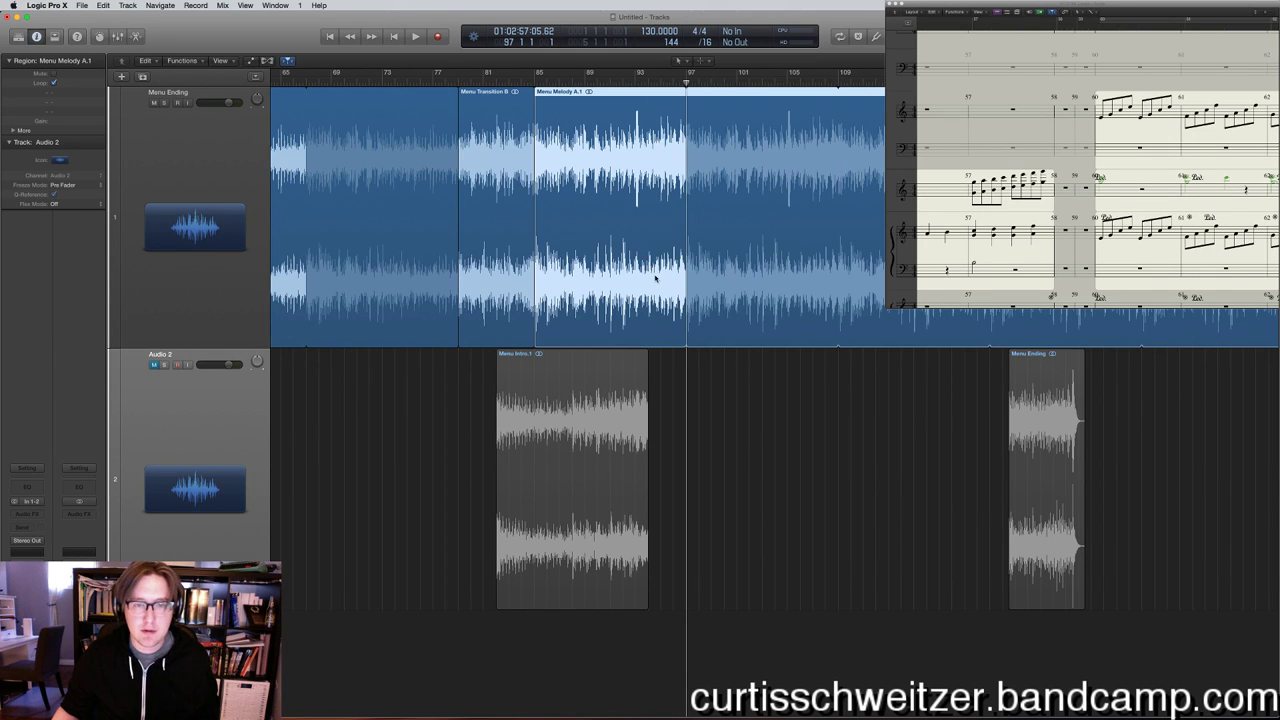
Turn off the Menu Melody A copy's looping, loop it again to about bar 121, and place Menu Ending directly behind it.
key("l")
left_click(846, 403)
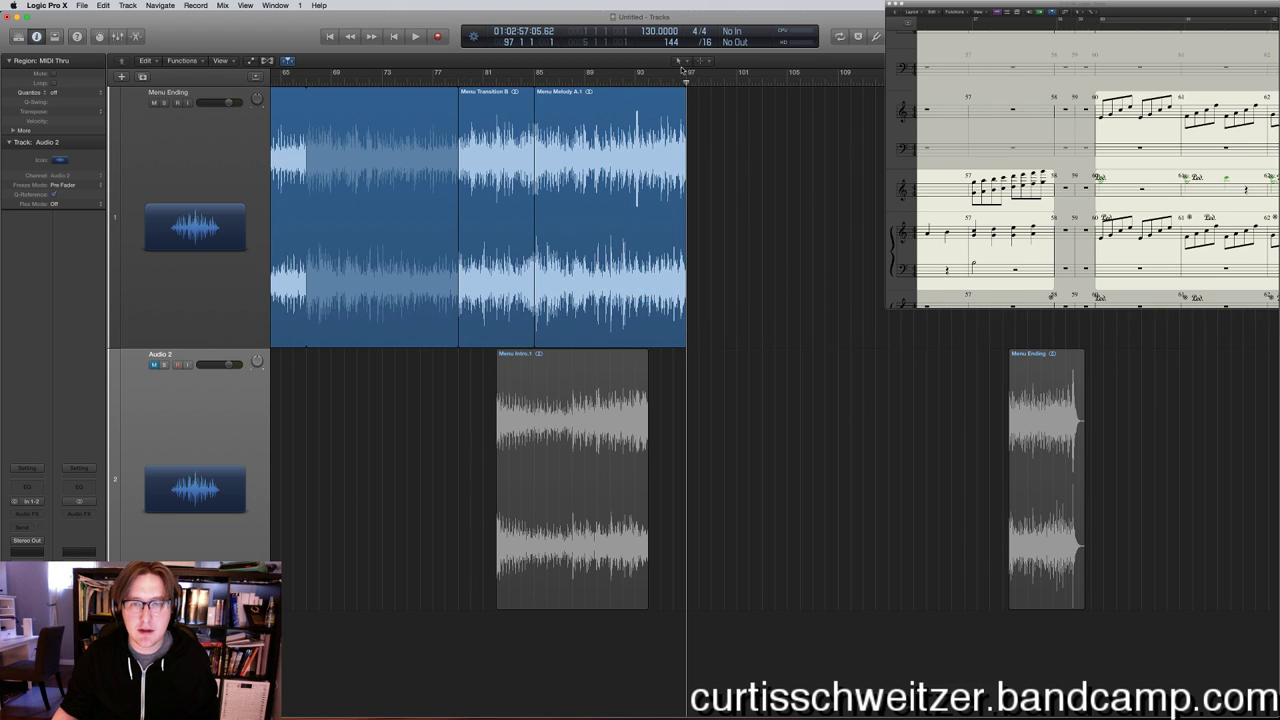
left_click(681, 96)
left_click_drag(684, 91, 976, 92)
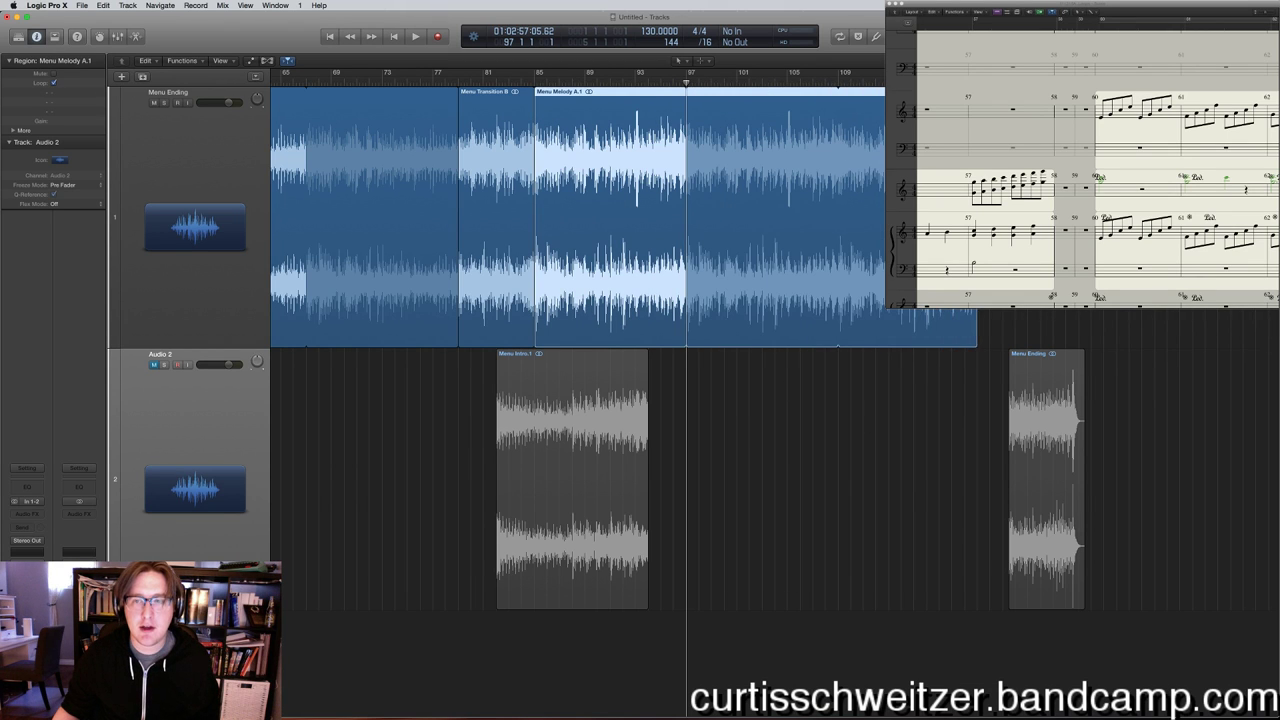
left_click_drag(1046, 364, 948, 328)
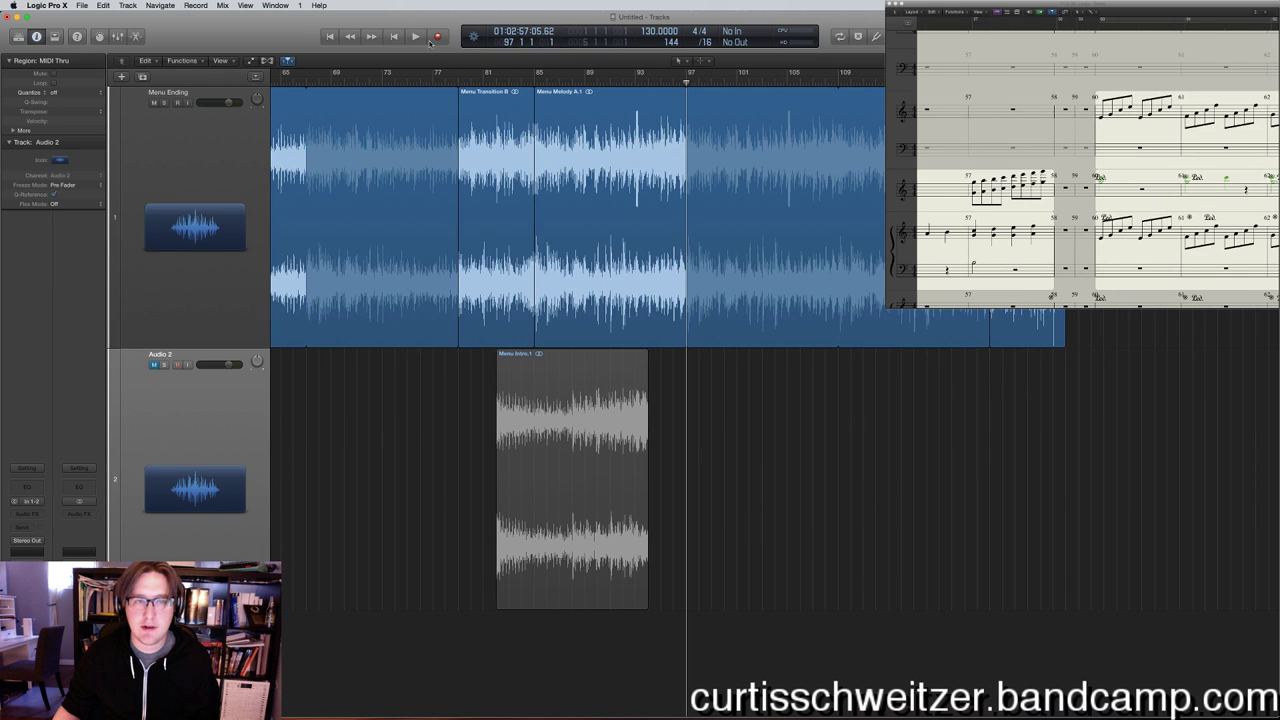
Play the assembled menu music on the first track from the very beginning to check the section joins.
key("Return")
key("z")
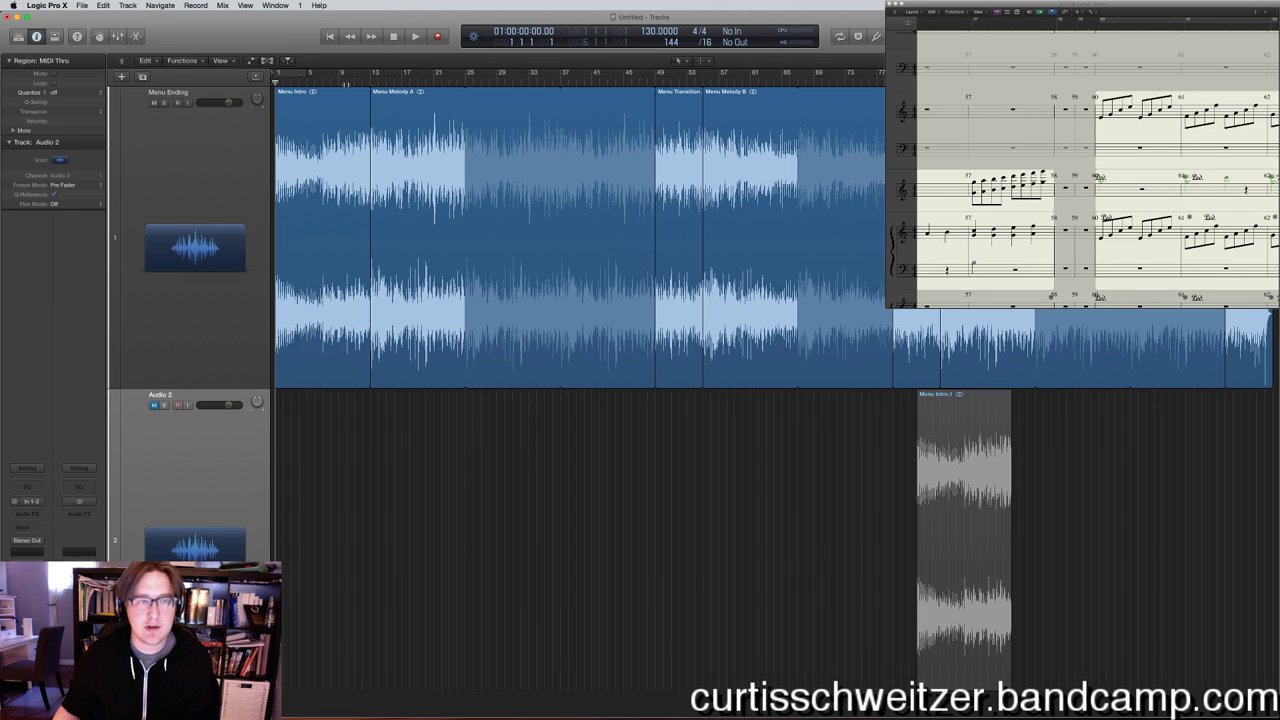
scroll(770, 390, "right", 5)
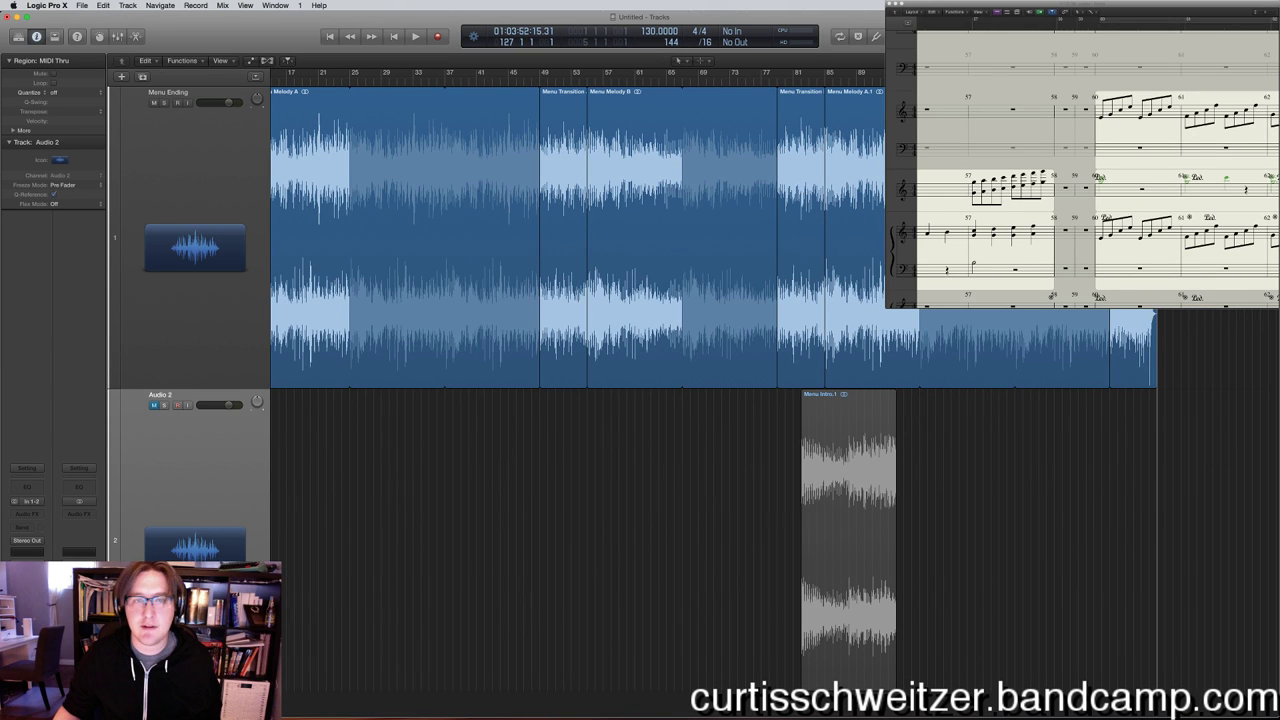
left_click(395, 36)
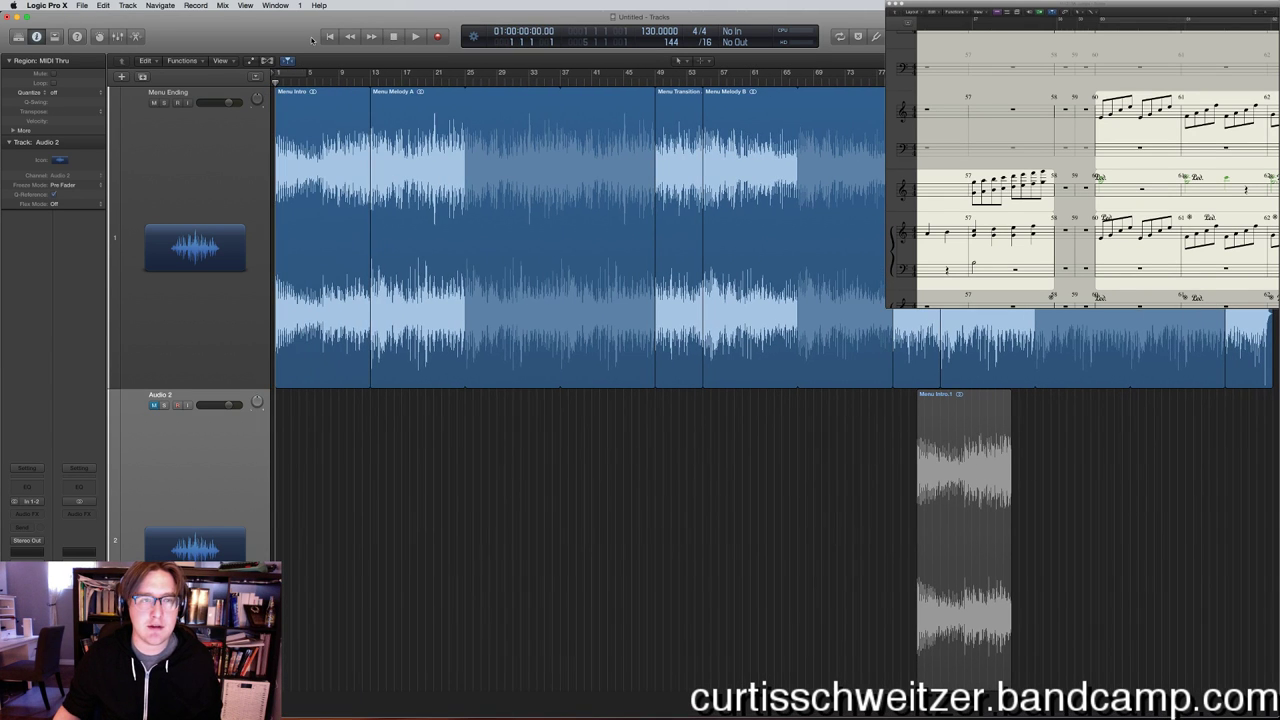
left_click(415, 36)
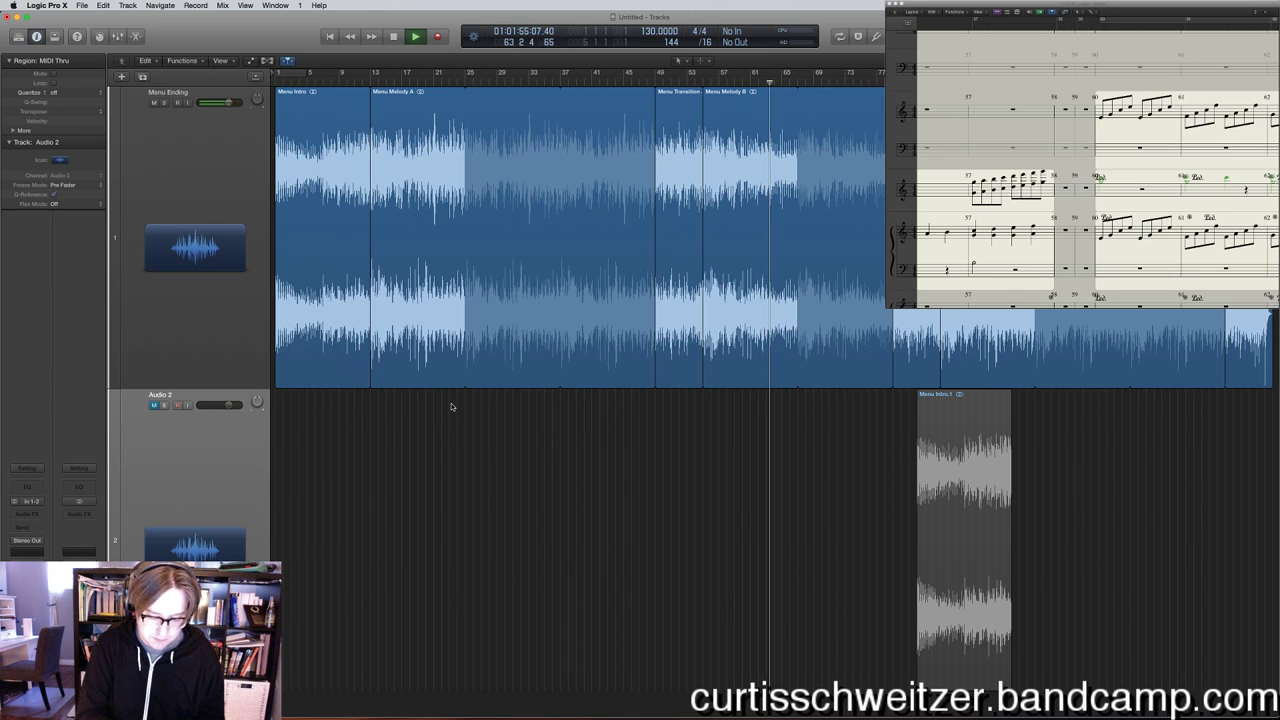
Replay the join between Menu Transition B and the Menu Melody A copy, starting from about bar 84.
key("Right")
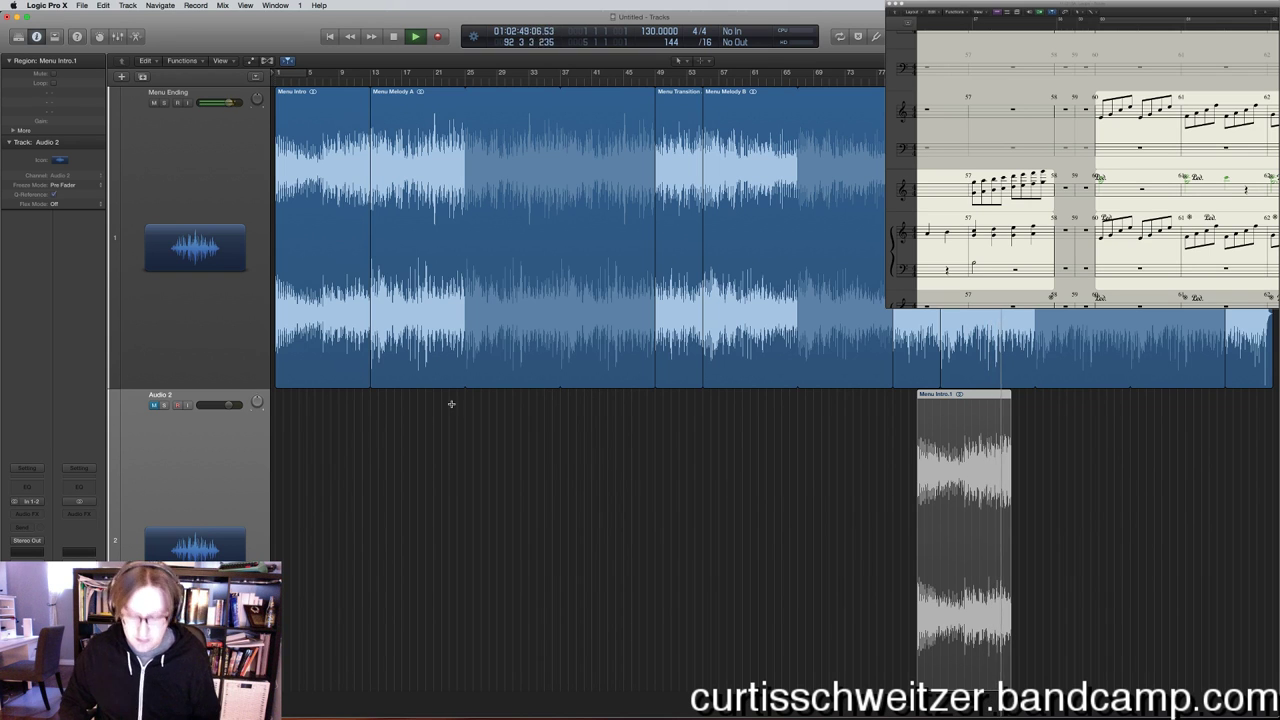
key("super+Right")
key("super+Right")
key("super+Right")
key("super+Right")
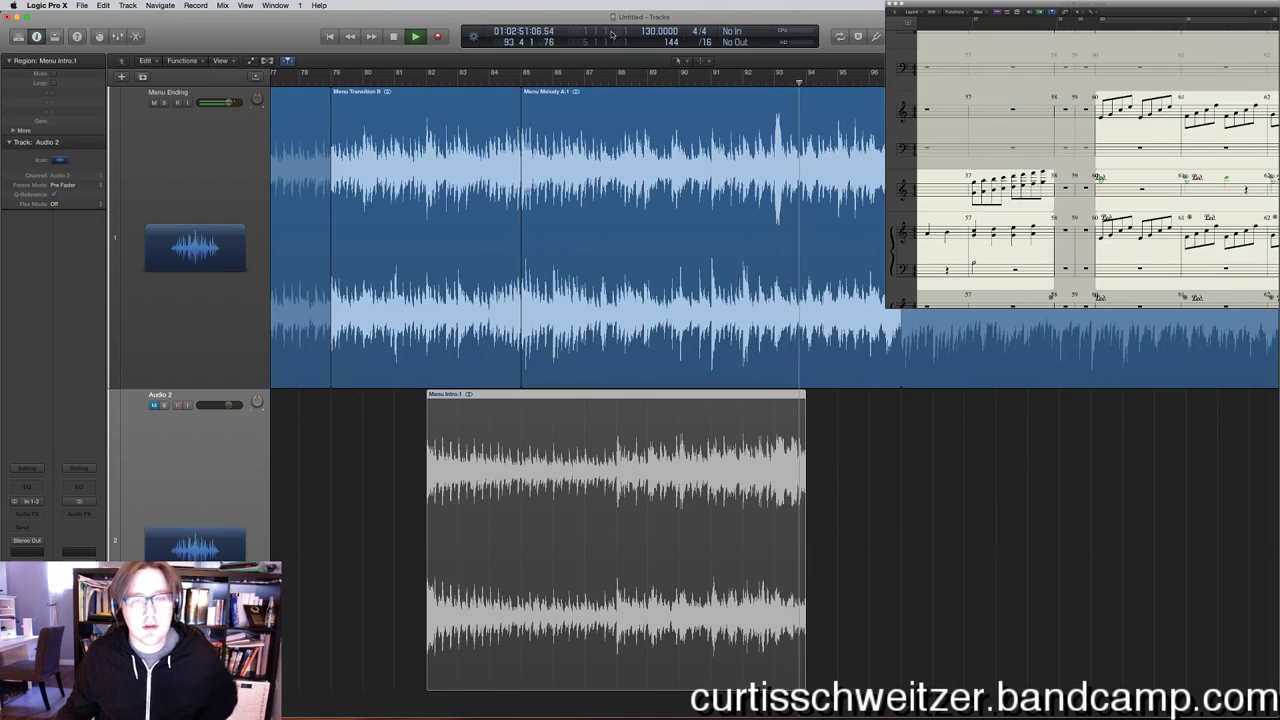
left_click(513, 81)
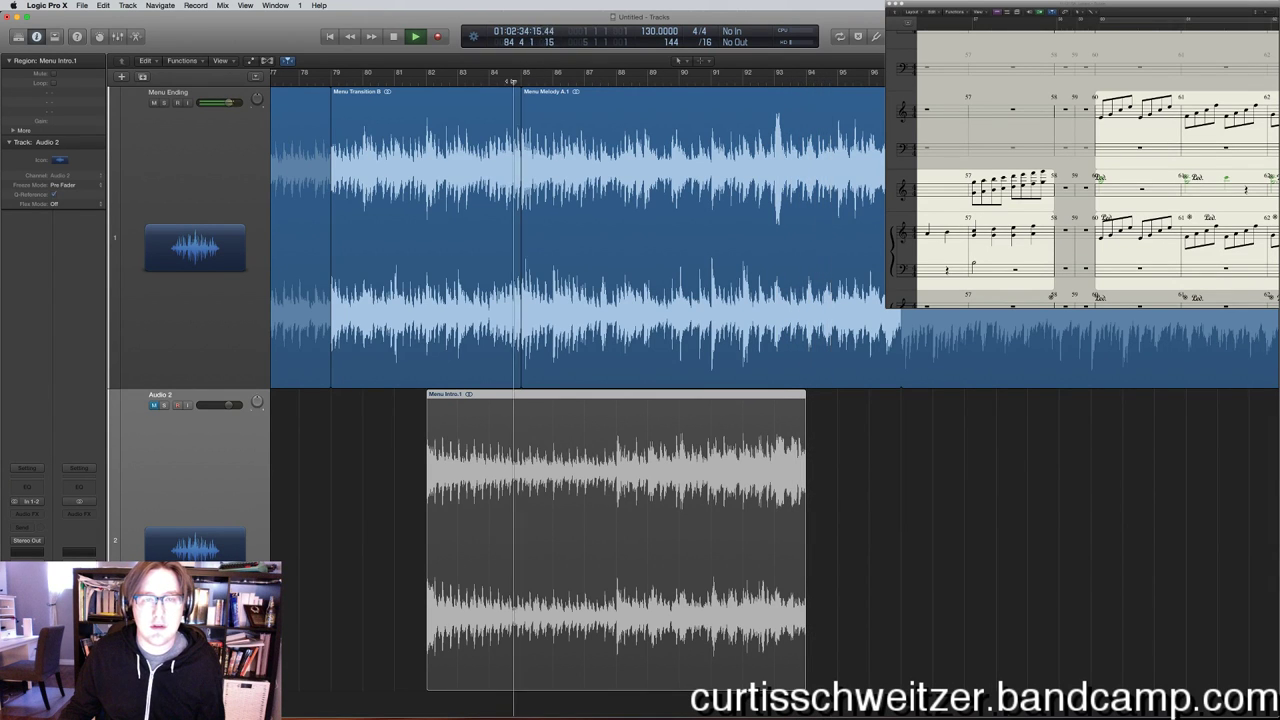
double_click(497, 82)
key("space")
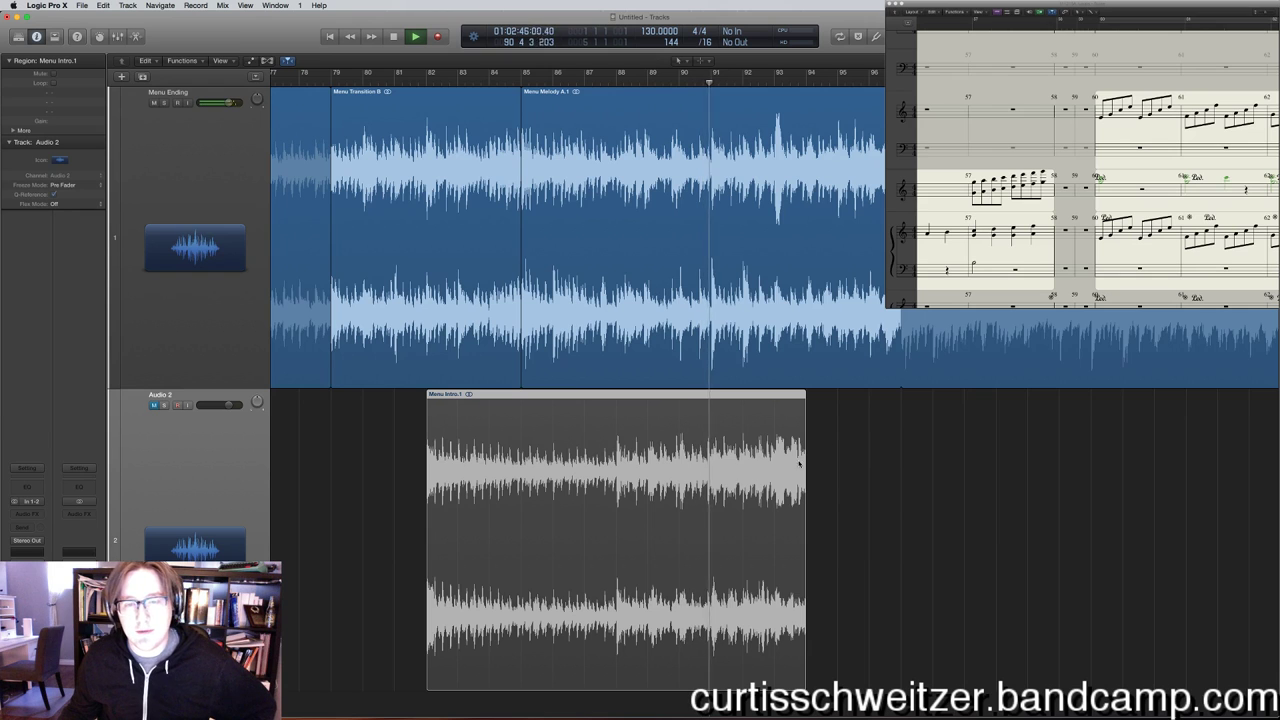
Listen through the copied Menu Melody A loops and Menu Ending, and stop playback after the final region.
scroll(893, 378, "right", 5)
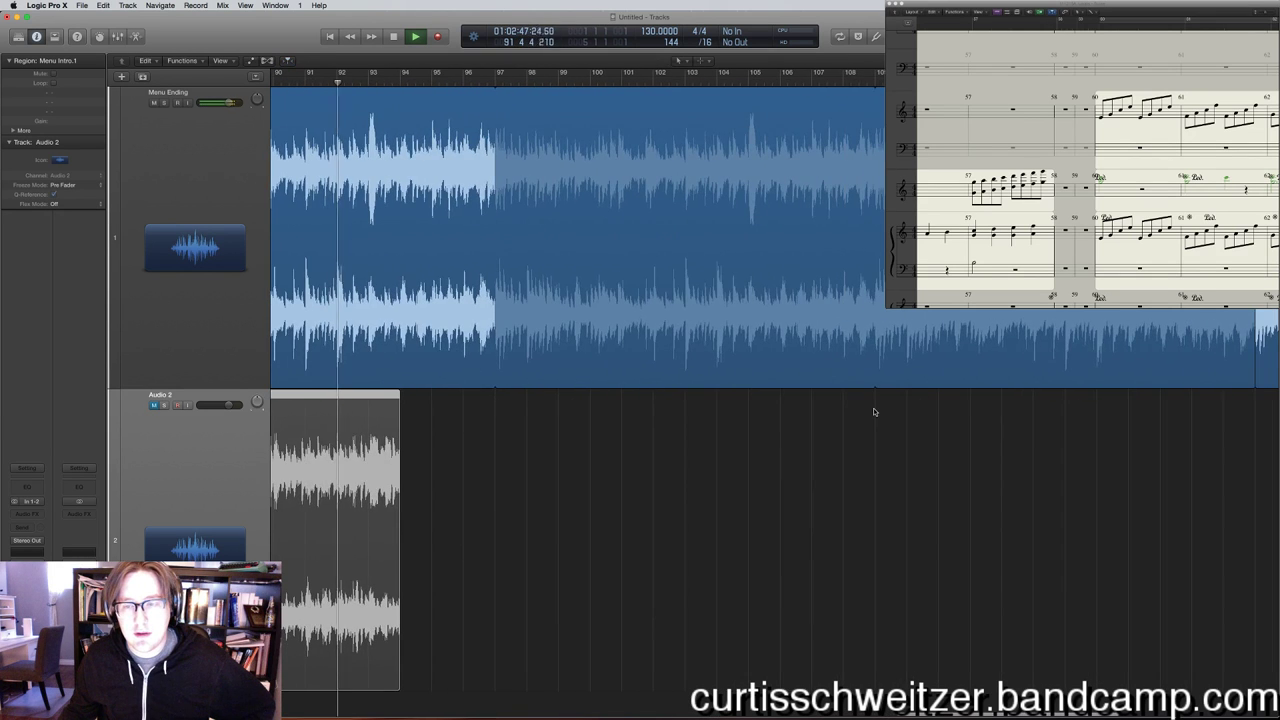
scroll(876, 411, "right", 8)
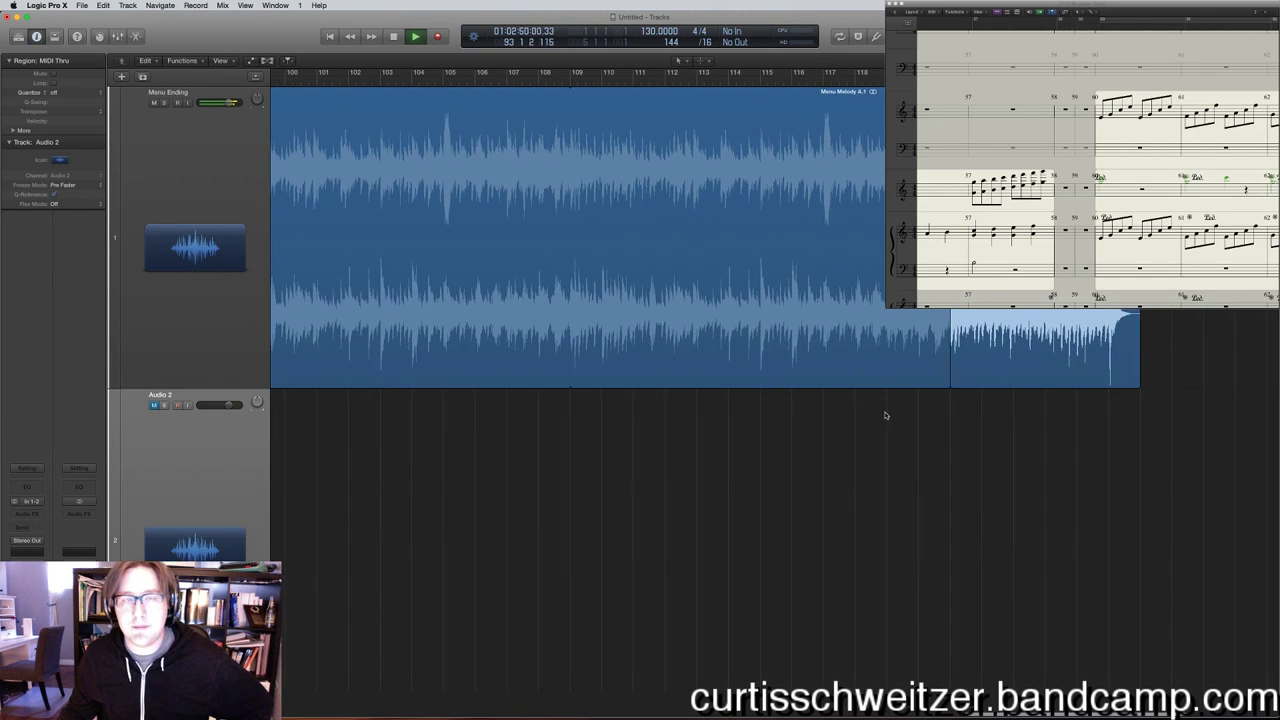
scroll(886, 415, "left", 8)
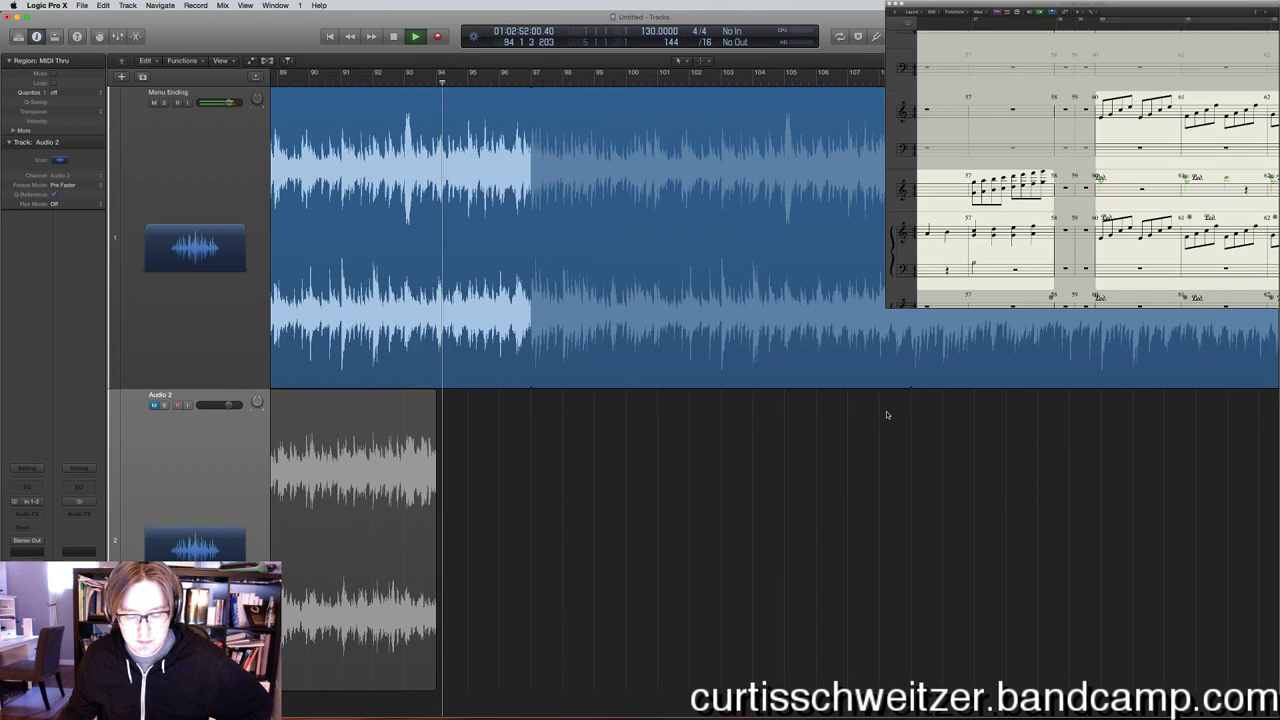
scroll(886, 415, "right", 8)
scroll(886, 414, "left", 1)
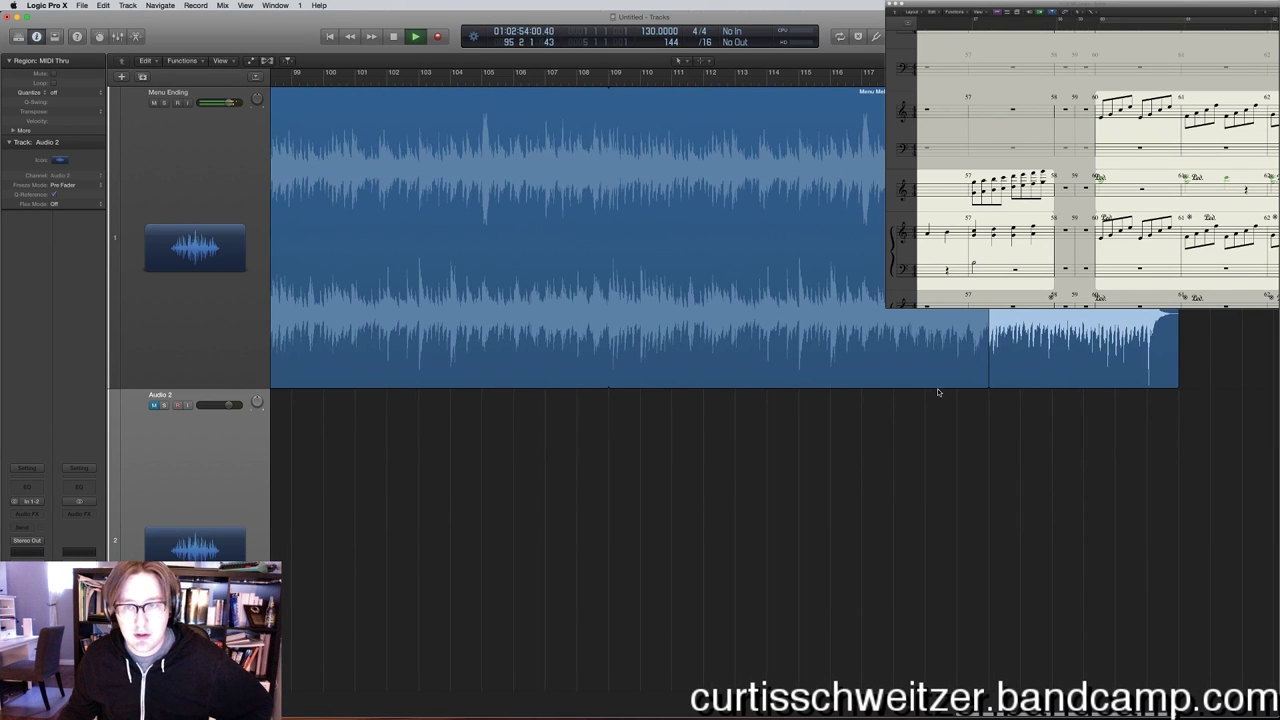
key("z")
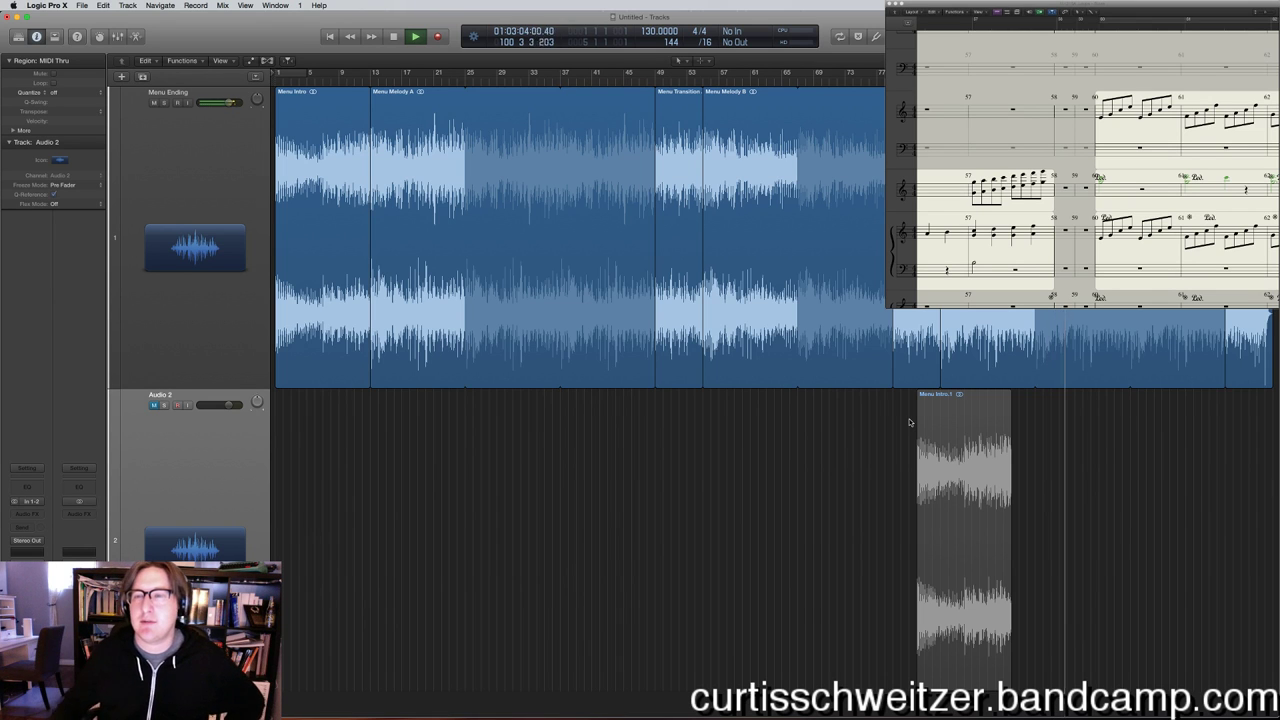
scroll(1153, 391, "right", 2)
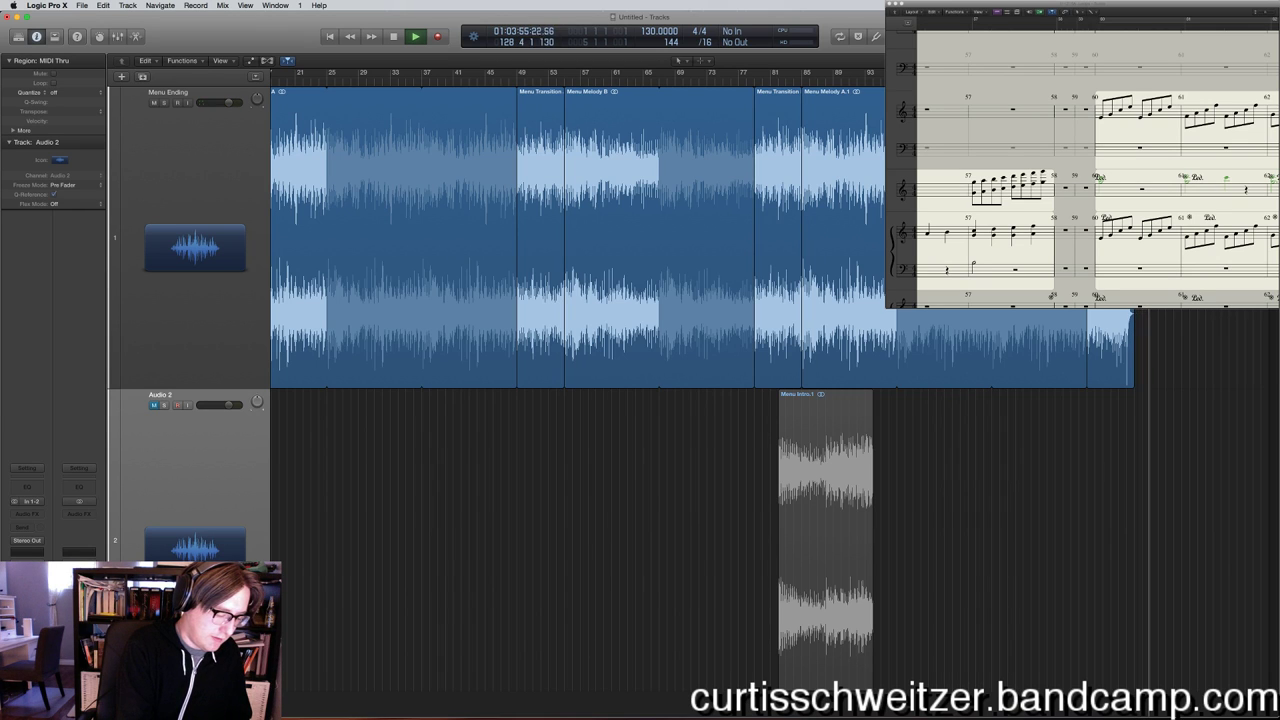
key("space")
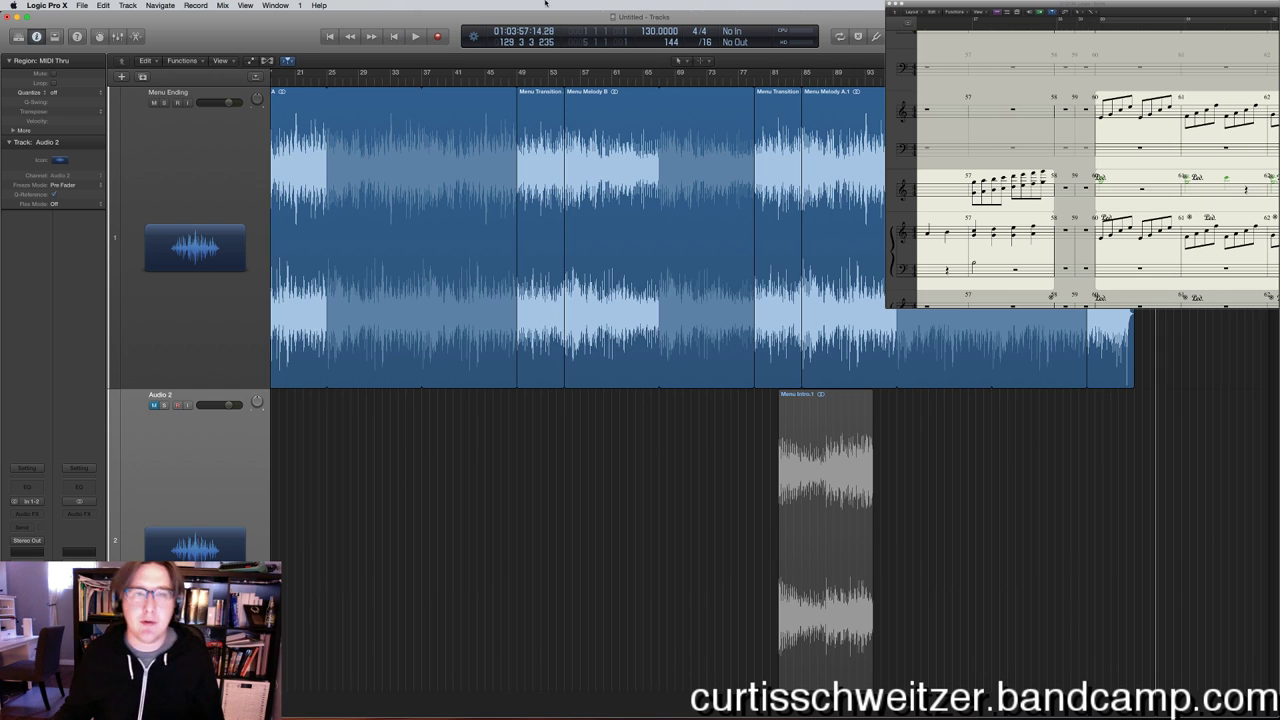
Close the untitled test project without saving it and reopen the recent project 111215A_Loops.
left_click(82, 6)
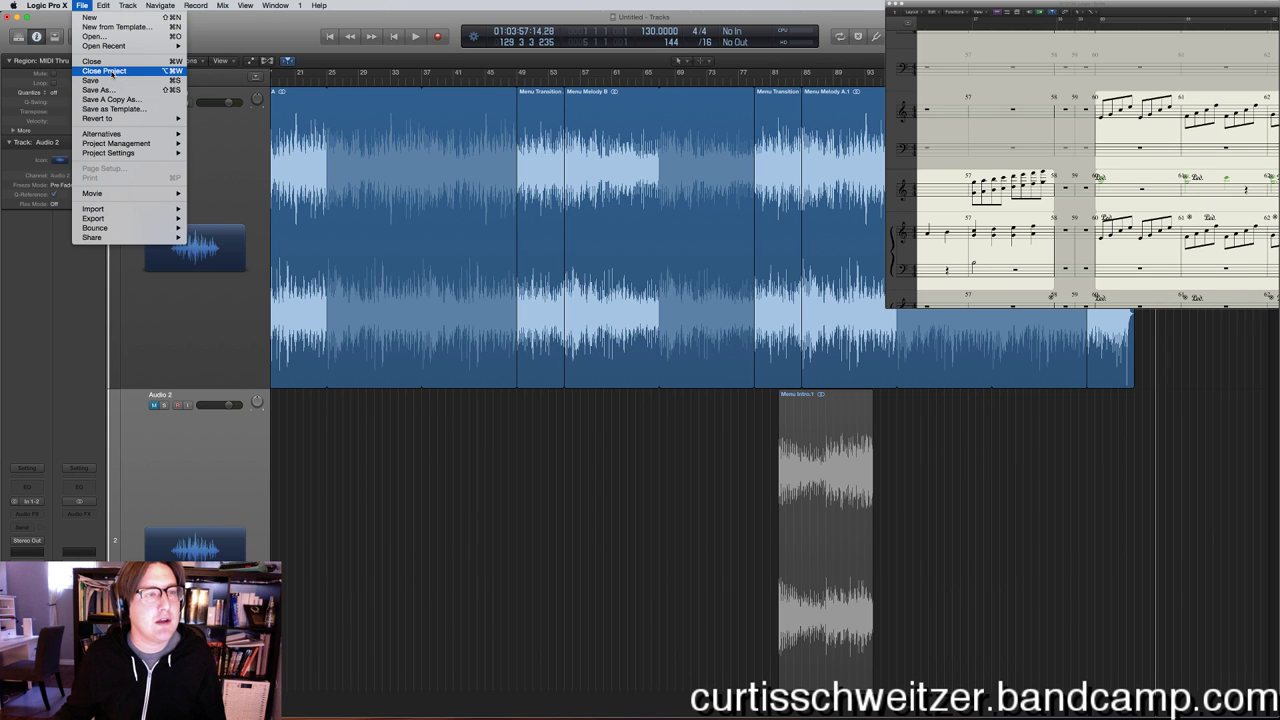
left_click(100, 72)
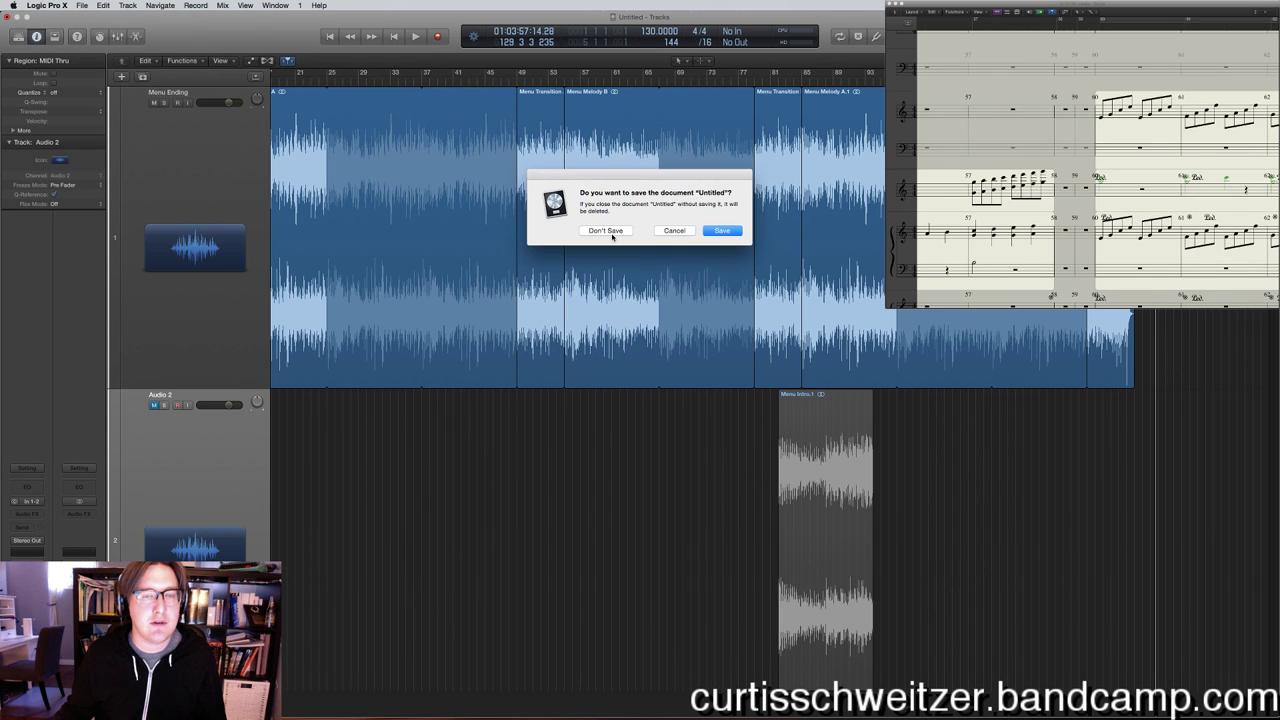
left_click(606, 230)
left_click(90, 6)
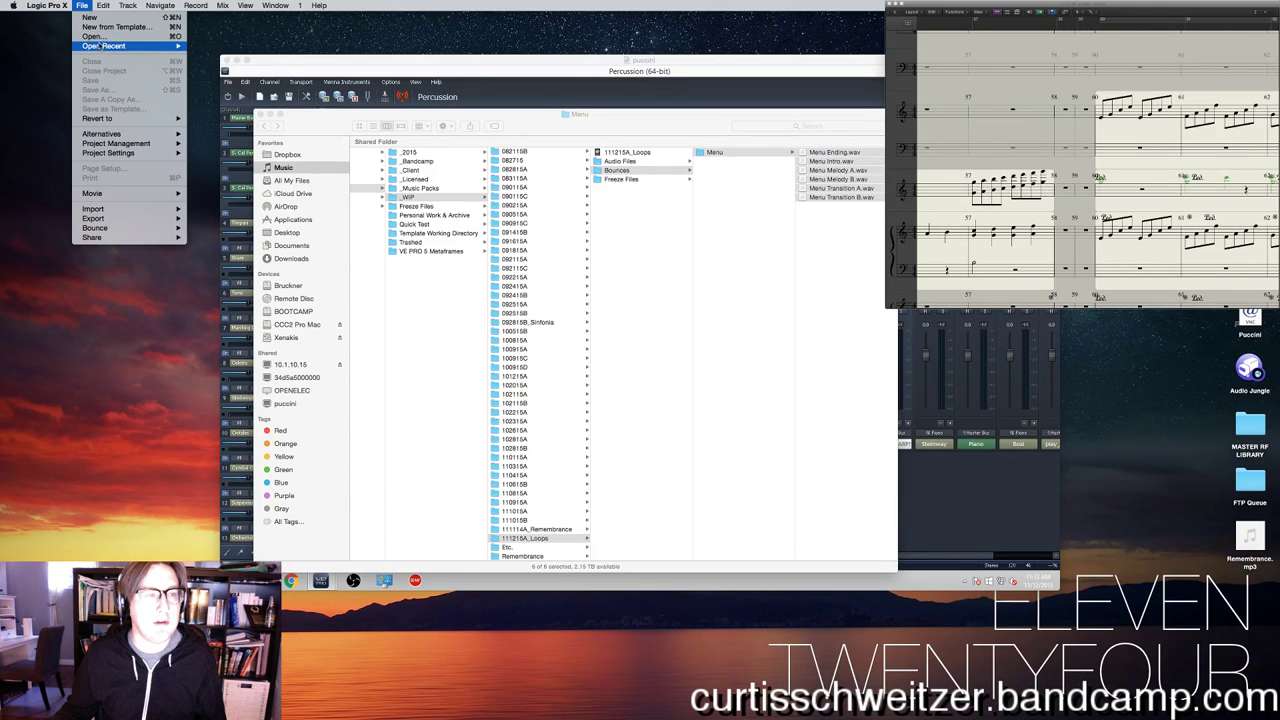
mouse_move(100, 47)
left_click(230, 47)
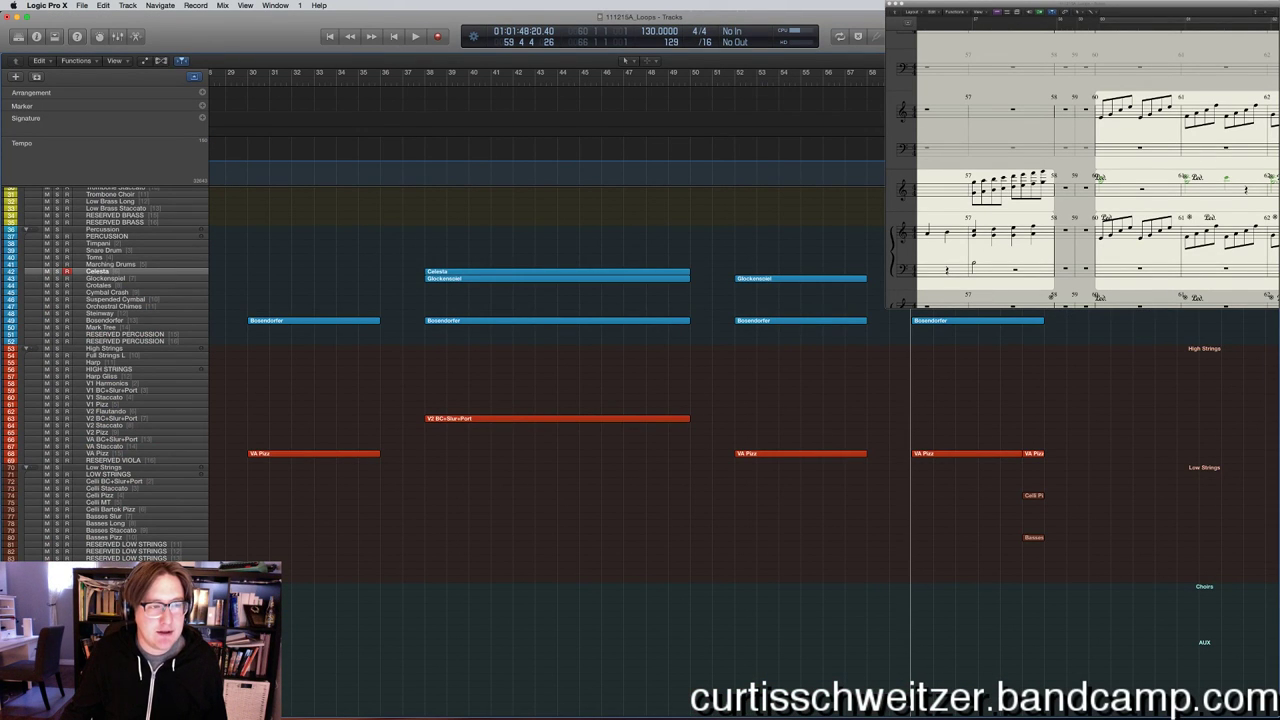
Switch to the Percussion instance on the shared screen puccini, bypass the Spaces reverb on both percussion buses, and return to Logic Pro X.
key("ctrl+Up")
left_click(711, 156)
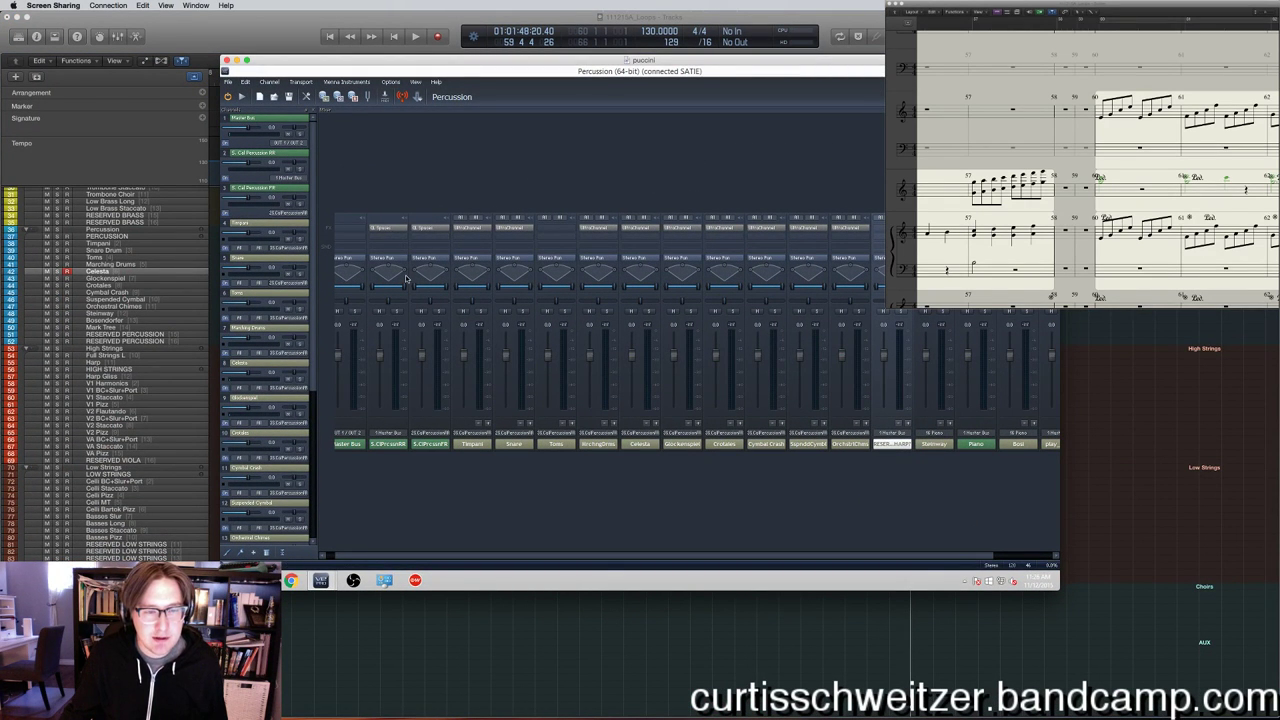
left_click(394, 232)
left_click(408, 243)
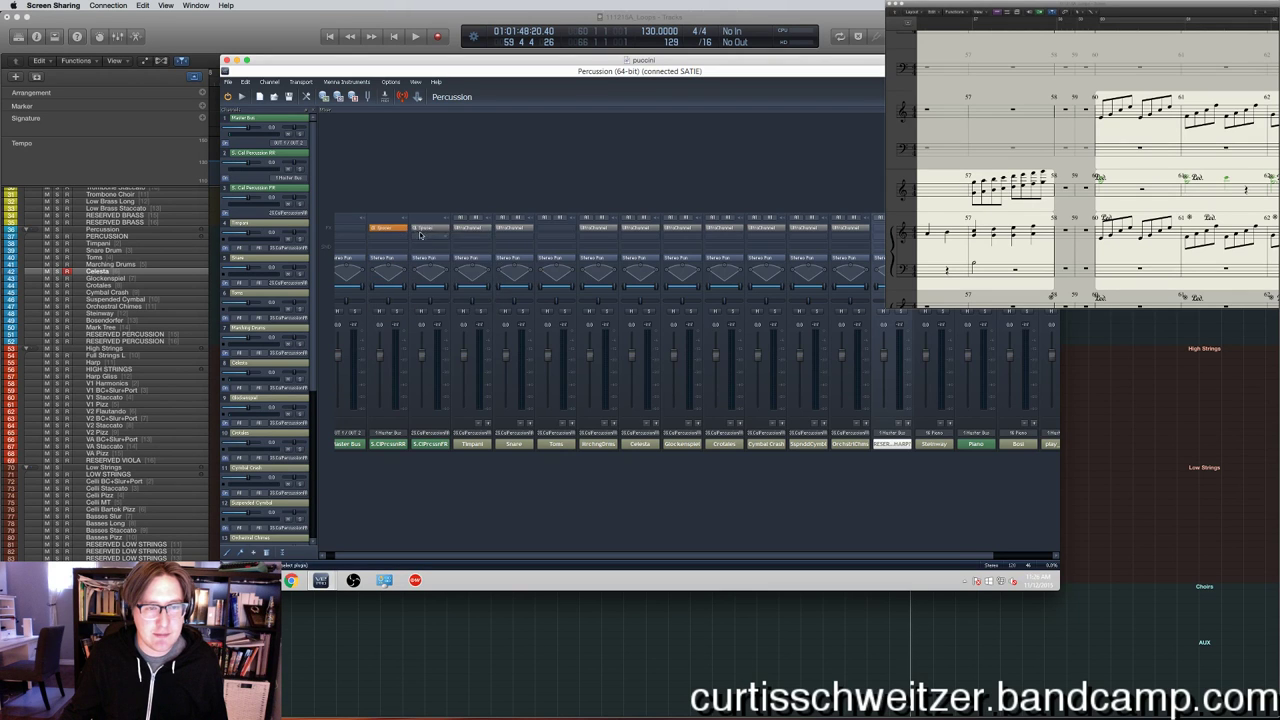
left_click(430, 230)
left_click(437, 245)
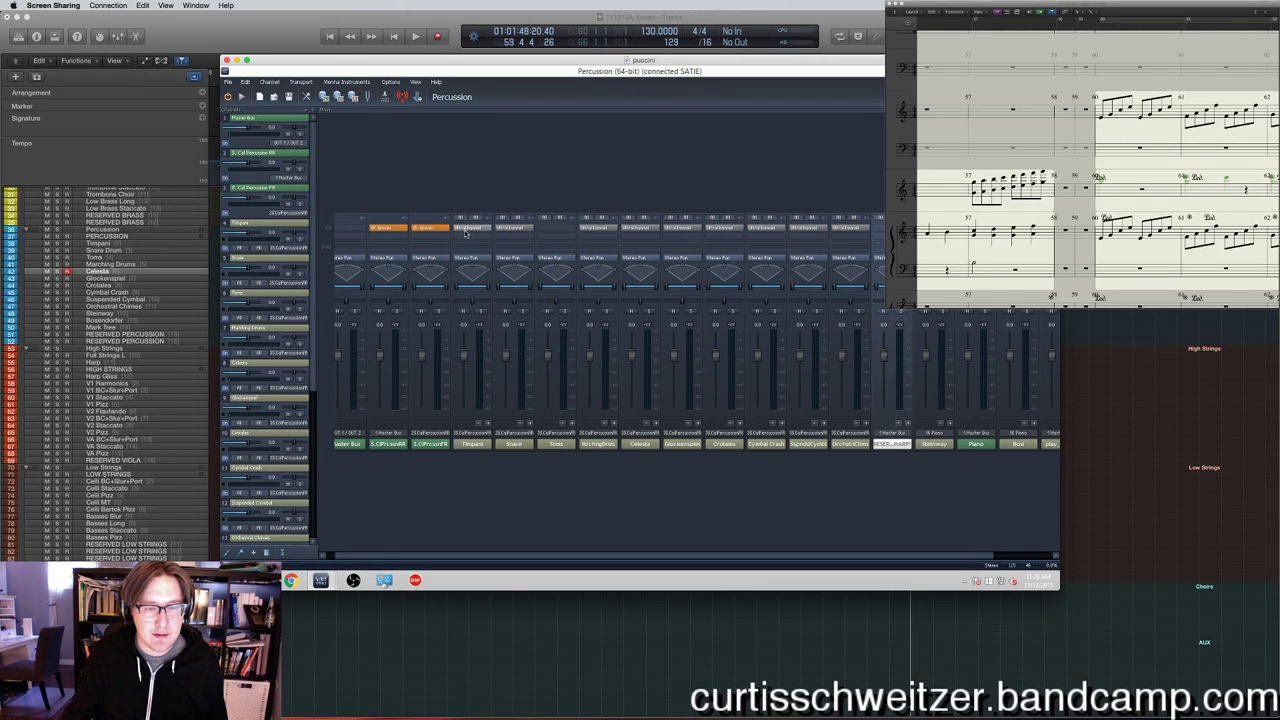
left_click(329, 46)
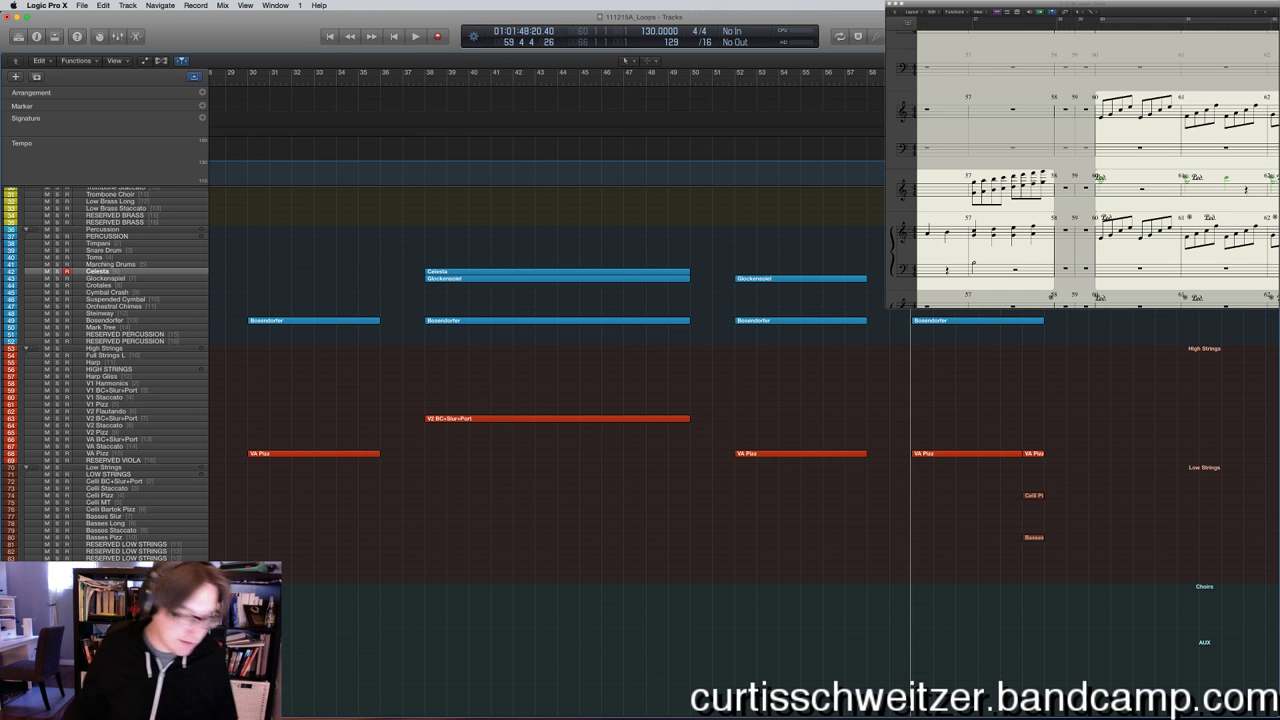
Open the V2 BC+Slur+Port region starting at bar 38 in the Piano Roll and display its controller curve.
scroll(647, 288, "left", 10)
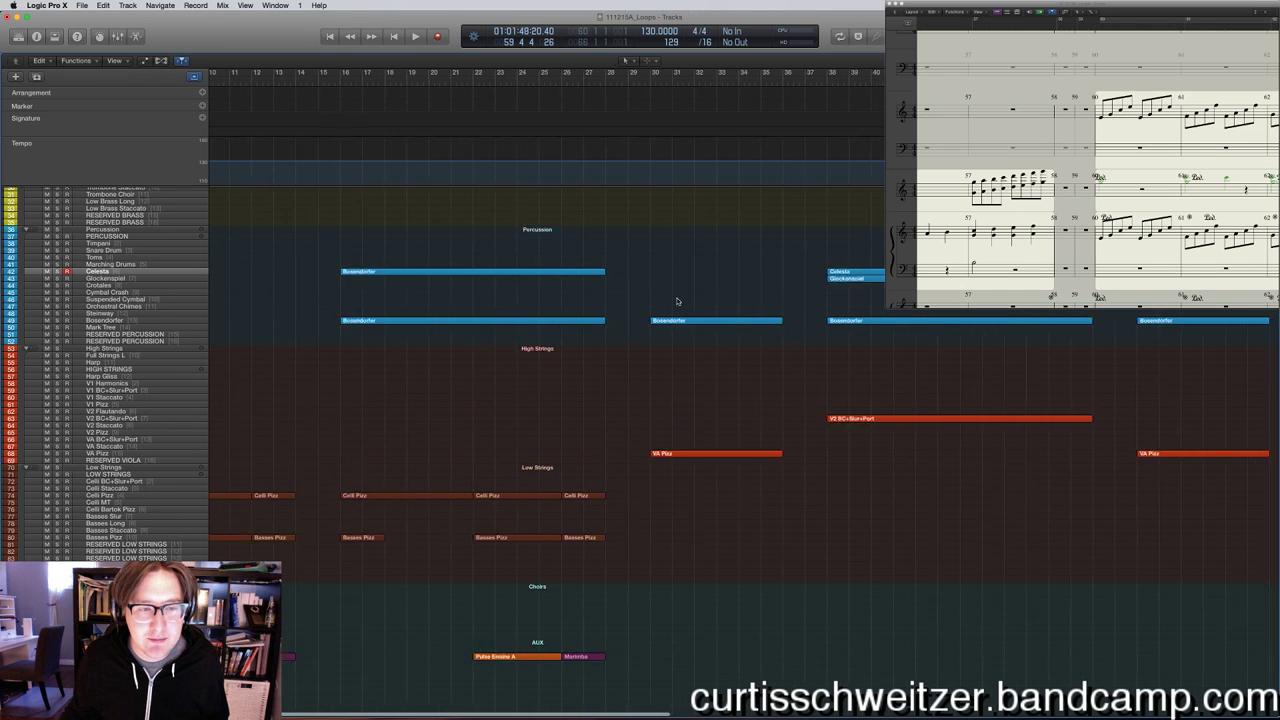
scroll(678, 300, "down", 6)
scroll(550, 300, "up", 6)
scroll(550, 300, "right", 6)
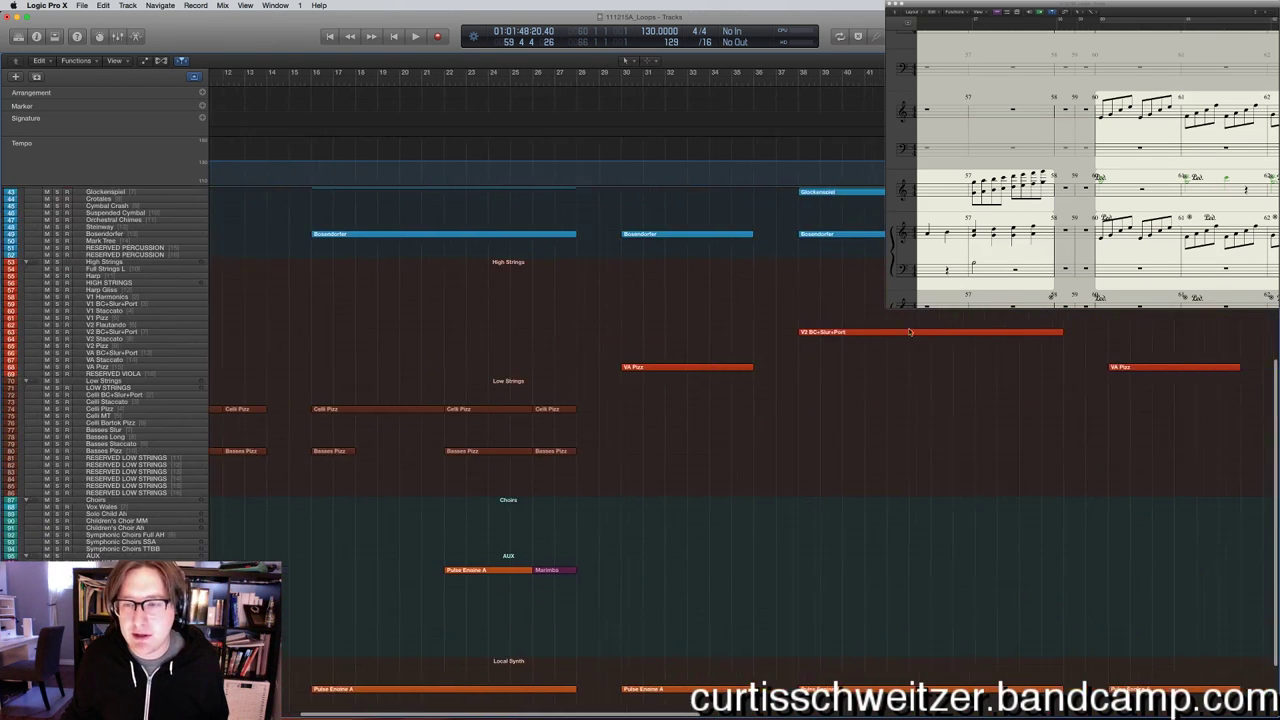
double_click(830, 331)
scroll(593, 462, "left", 3)
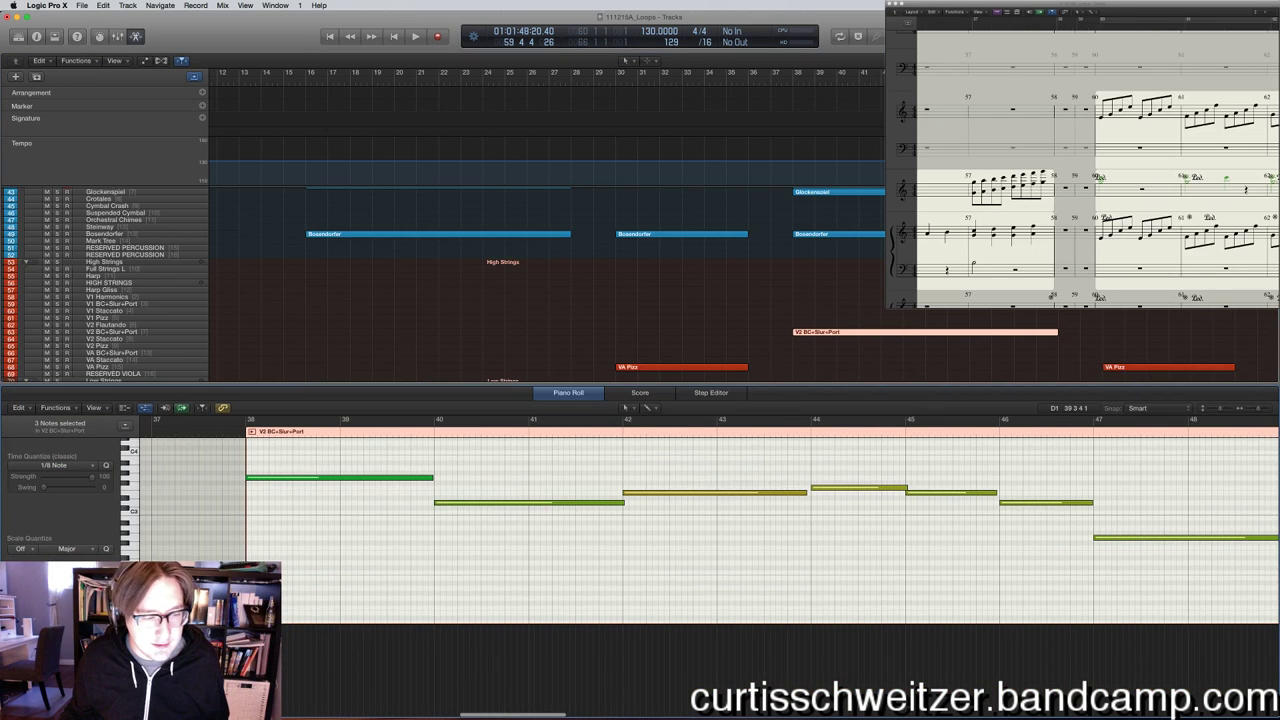
left_click(55, 637)
scroll(298, 661, "left", 4)
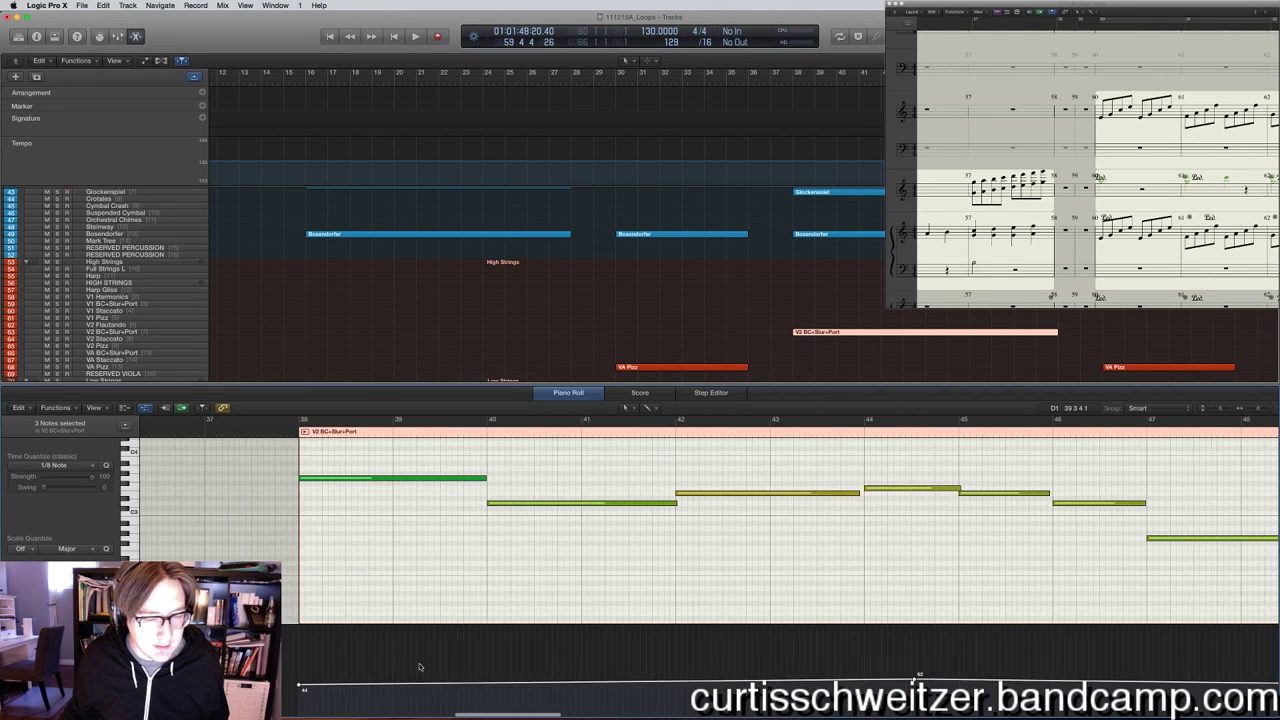
Add a controller point at about bar 39.6, lower the region's starting point to the minimum, and audition the fade-in.
left_click(470, 687)
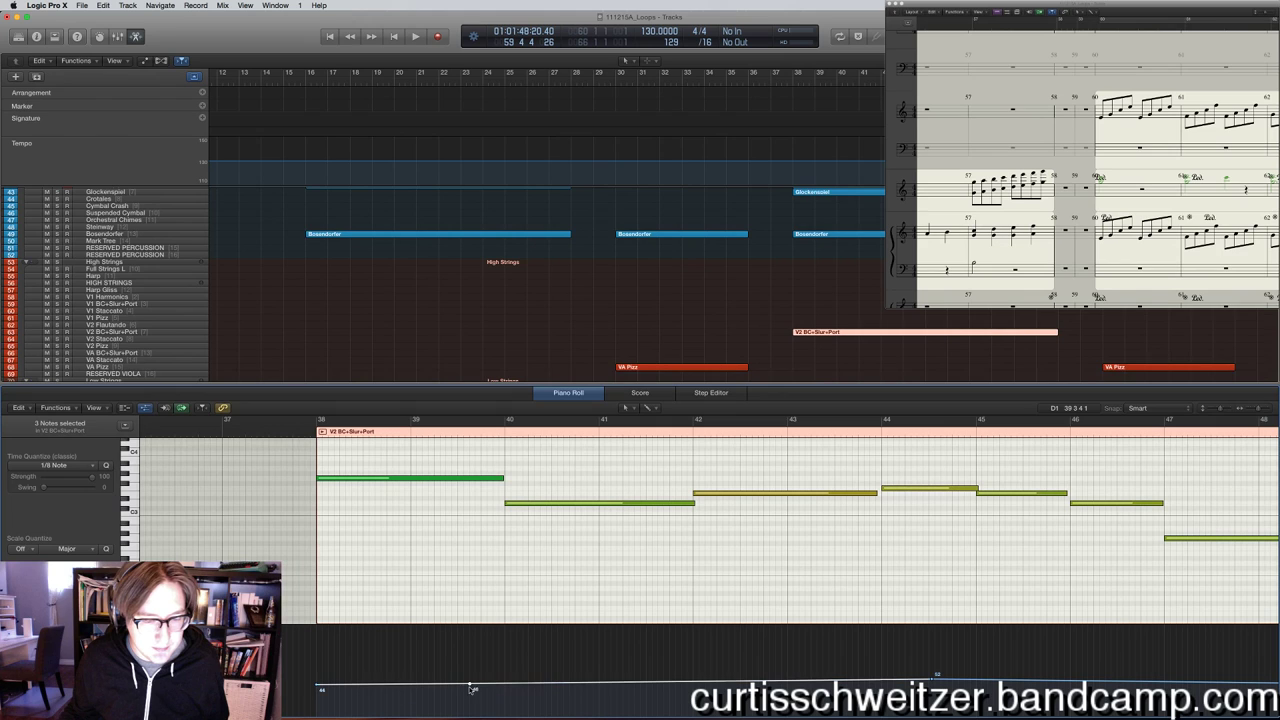
left_click_drag(318, 689, 318, 713)
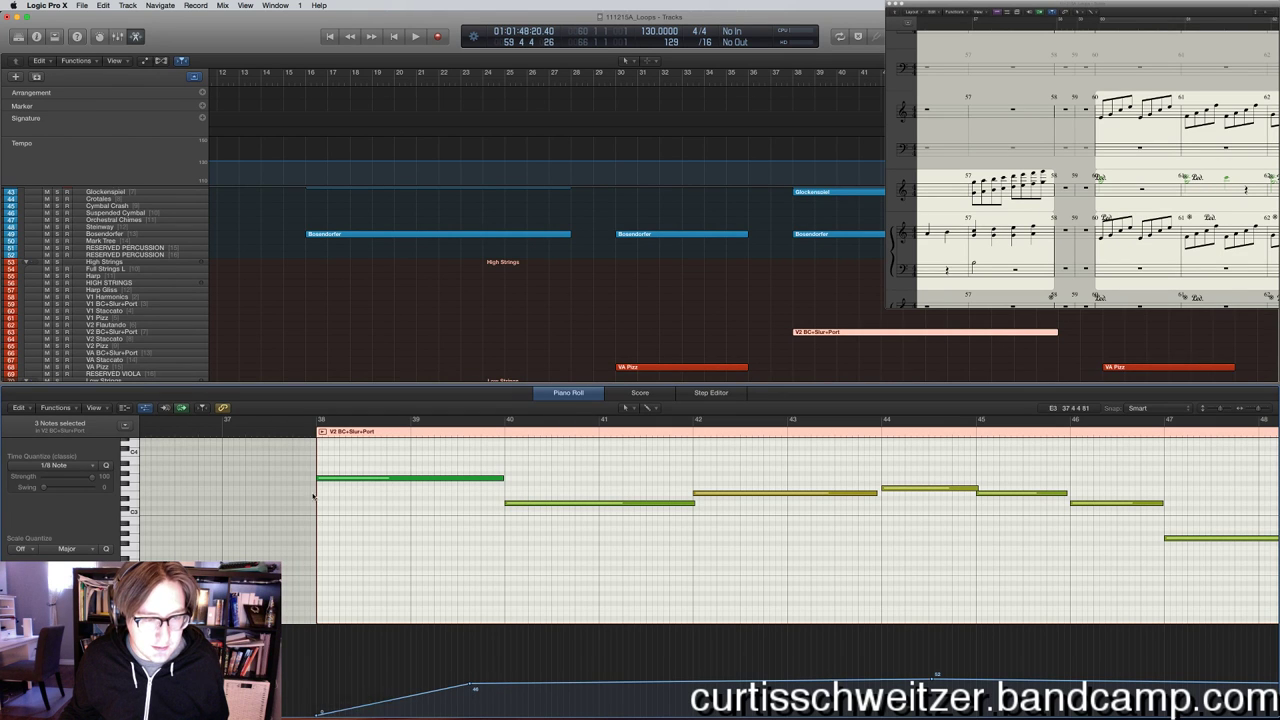
key("space")
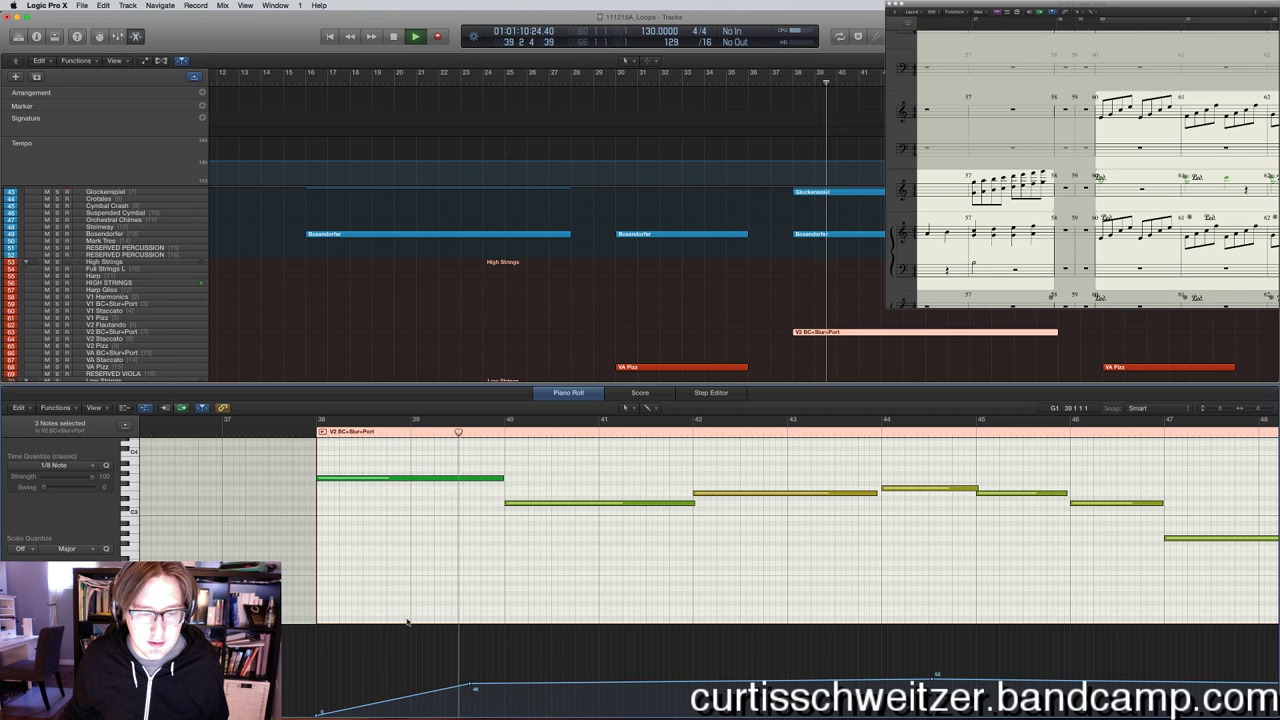
key("space")
Shorten the V2 BC+Slur+Port fade-in by moving its upper controller point to about bar 38.8, and audition the result.
left_click_drag(469, 688, 389, 688)
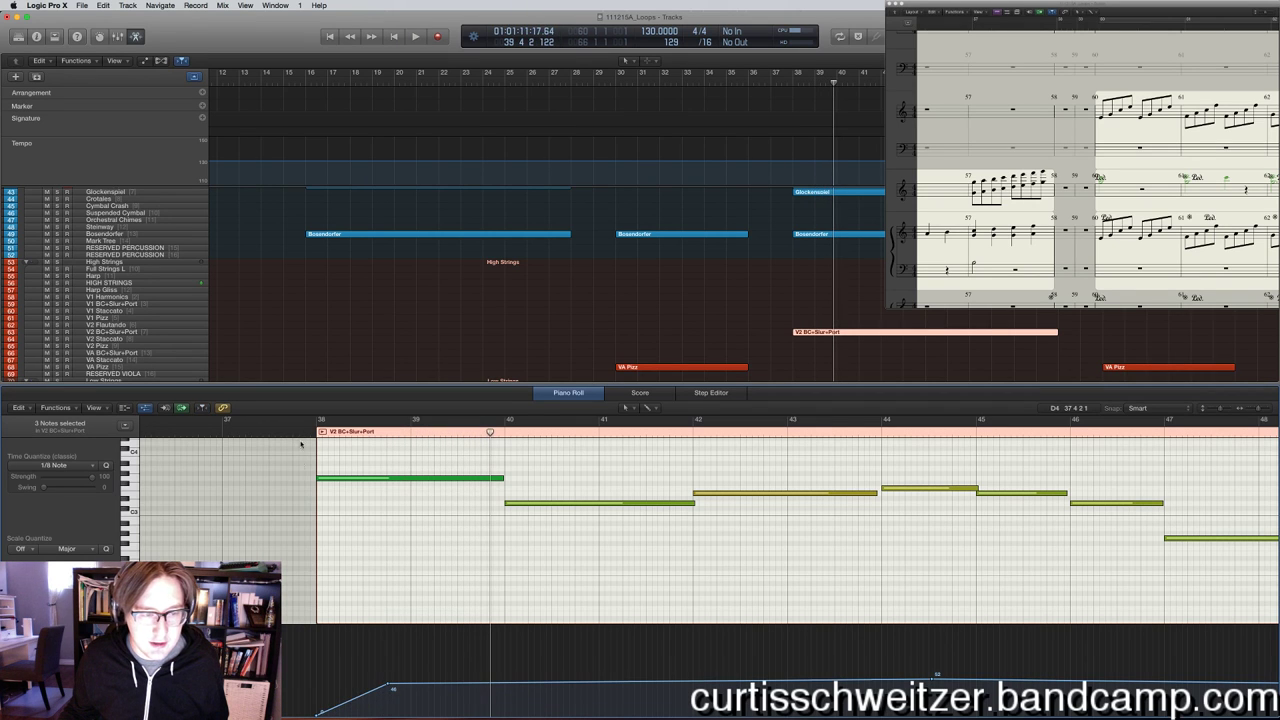
key("space")
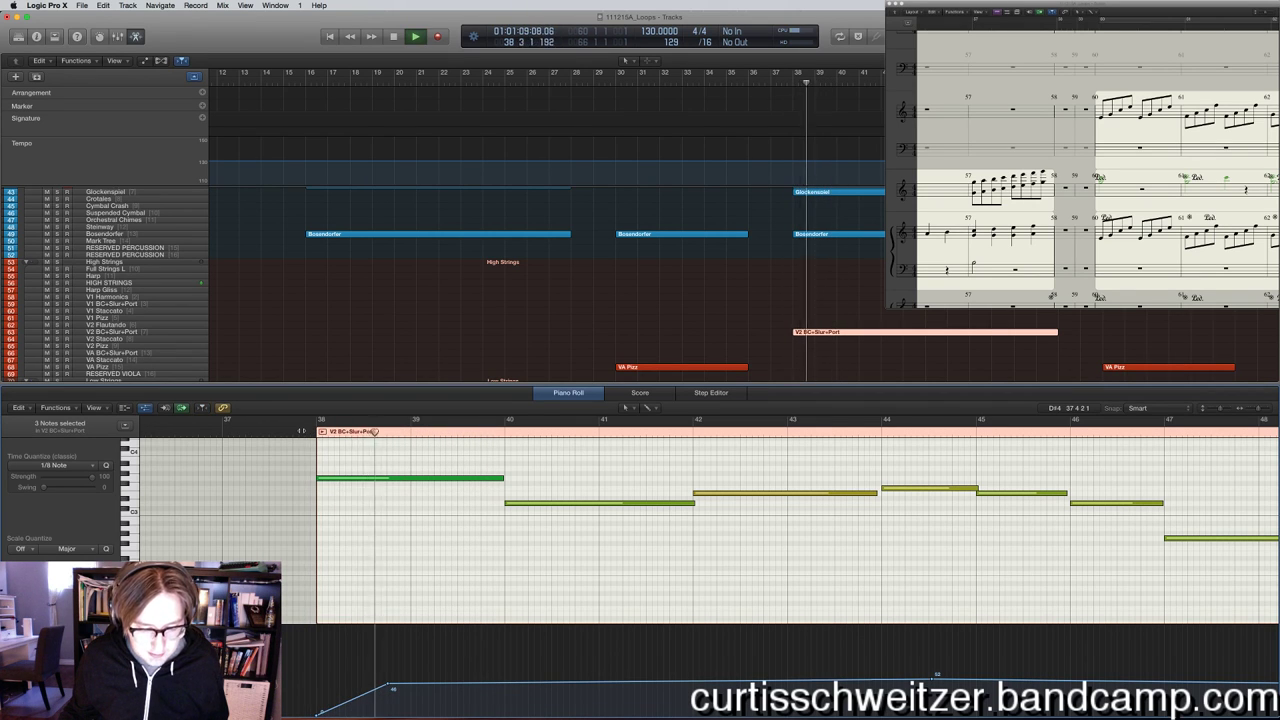
left_click(703, 318)
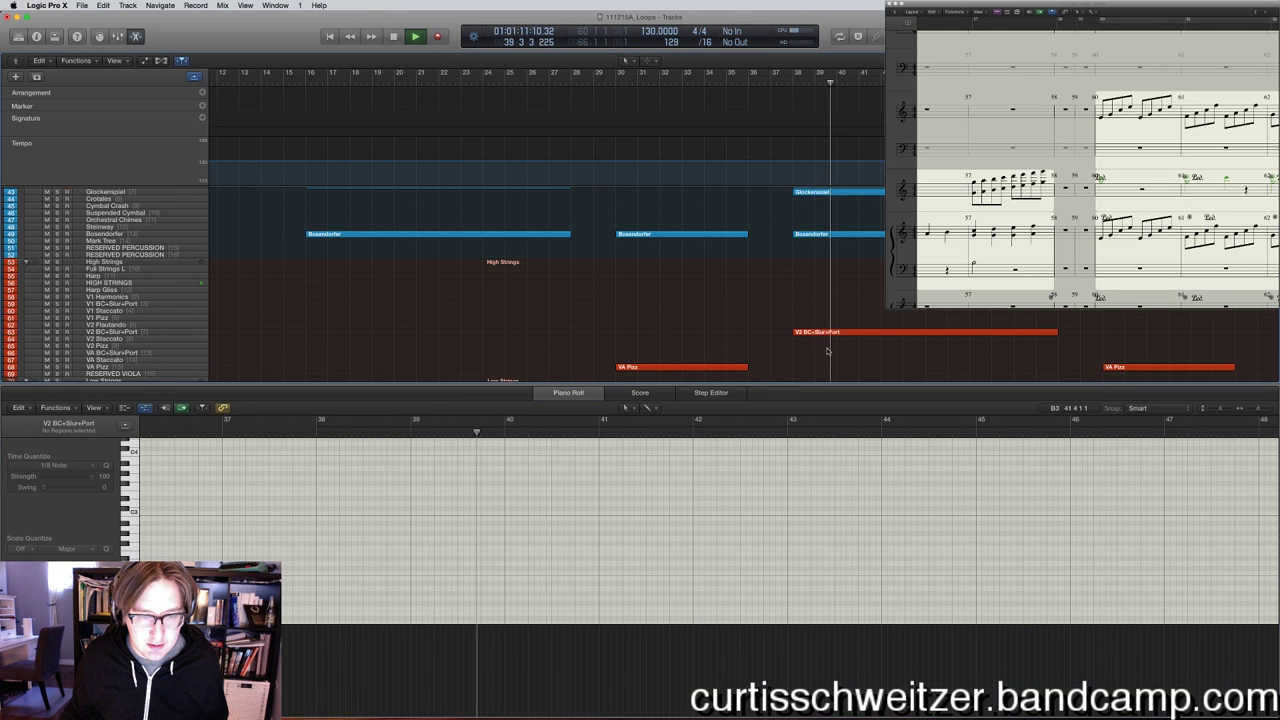
key("space")
Move the upper fade-in controller point of the V2 BC+Slur+Port region to about bar 39.9, audition it, and close the editor.
left_click(796, 334)
scroll(300, 688, "left", 1)
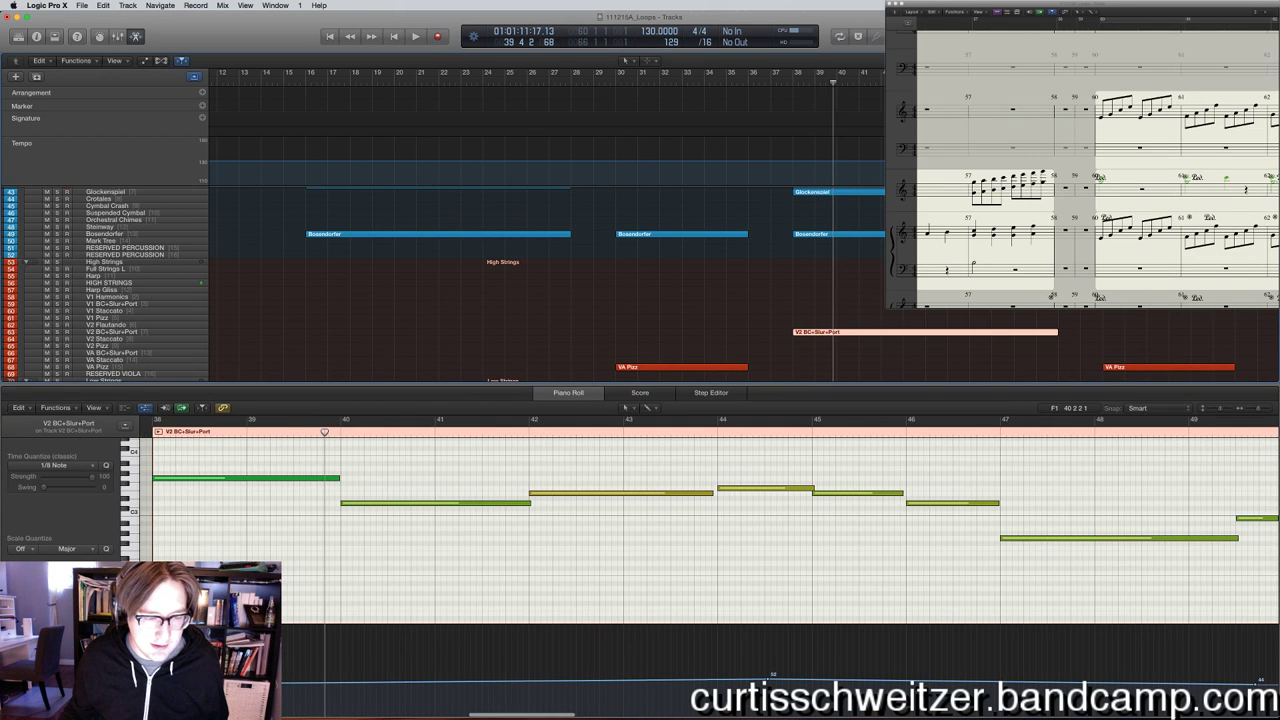
mouse_move(283, 686)
left_mouse_down()
mouse_move(326, 686)
mouse_move(289, 689)
left_mouse_up()
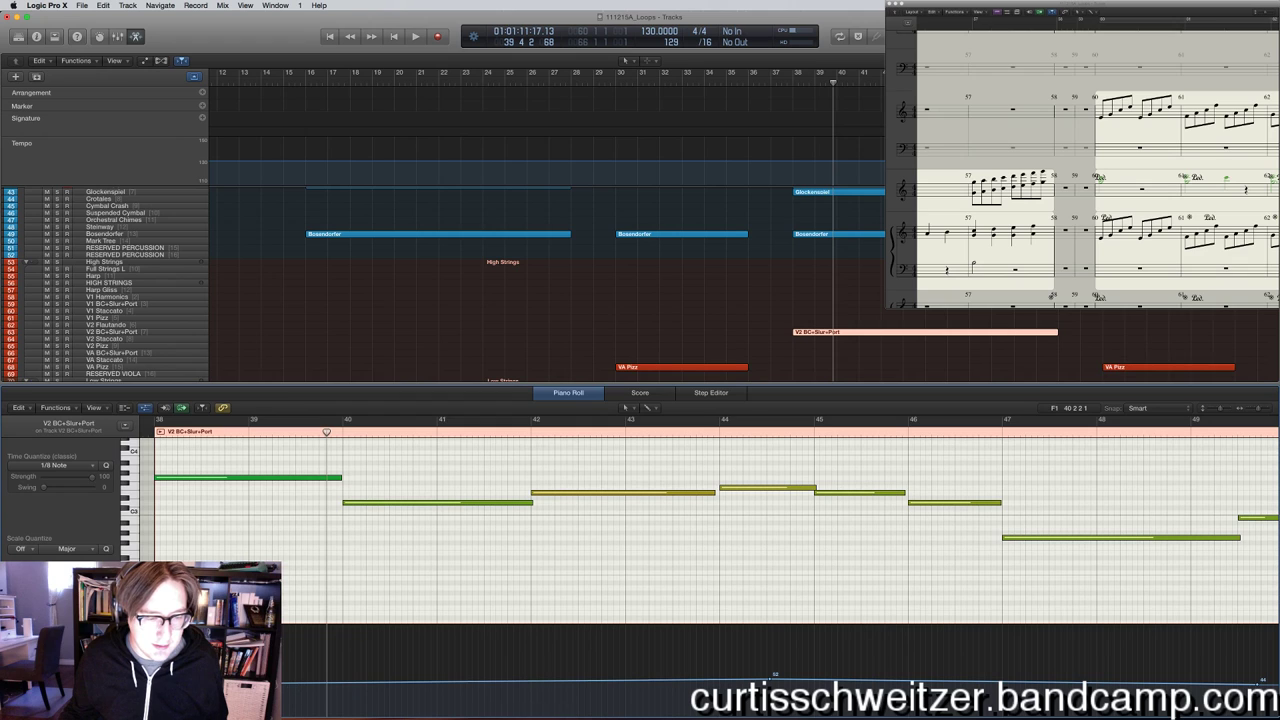
key("space")
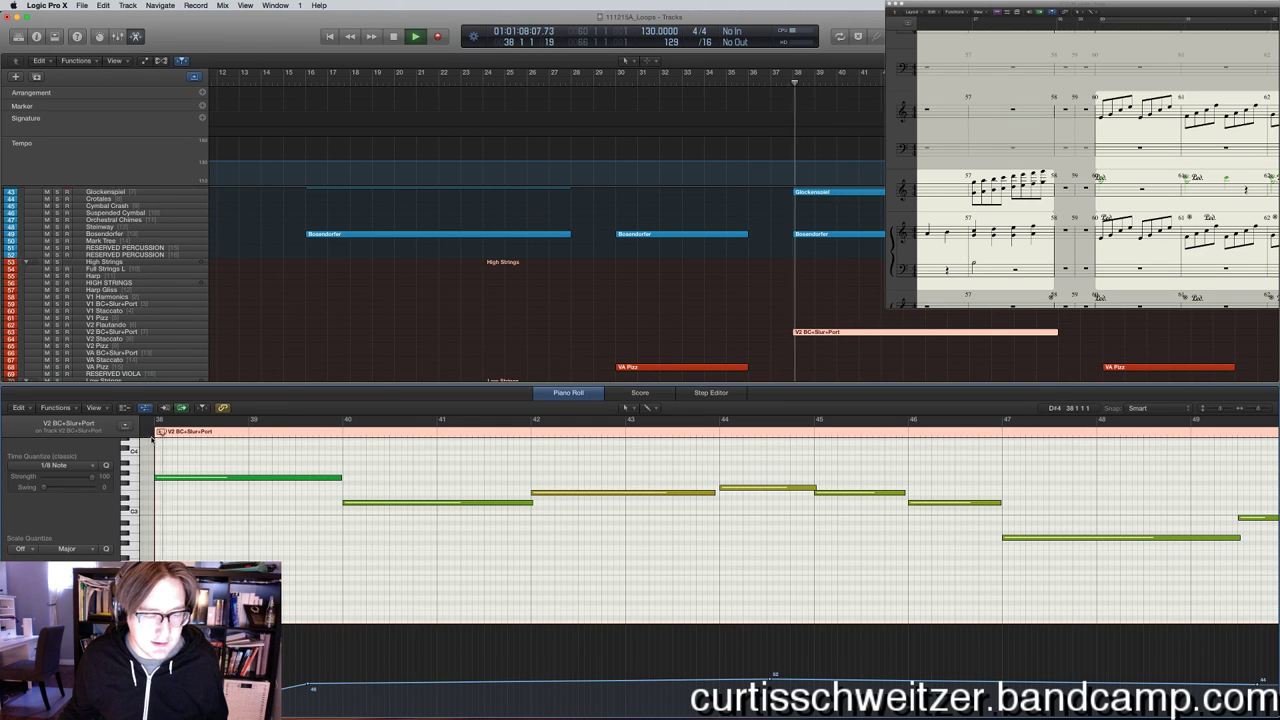
left_click_drag(309, 686, 335, 694)
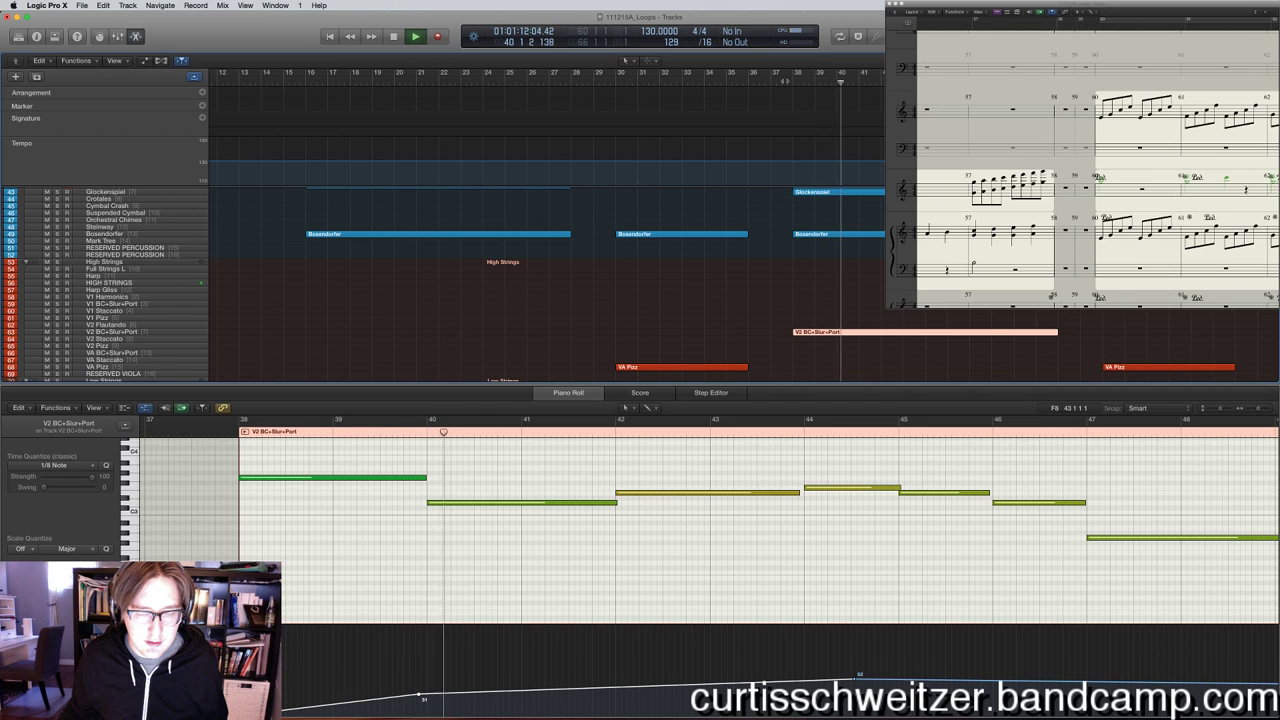
left_click(817, 280)
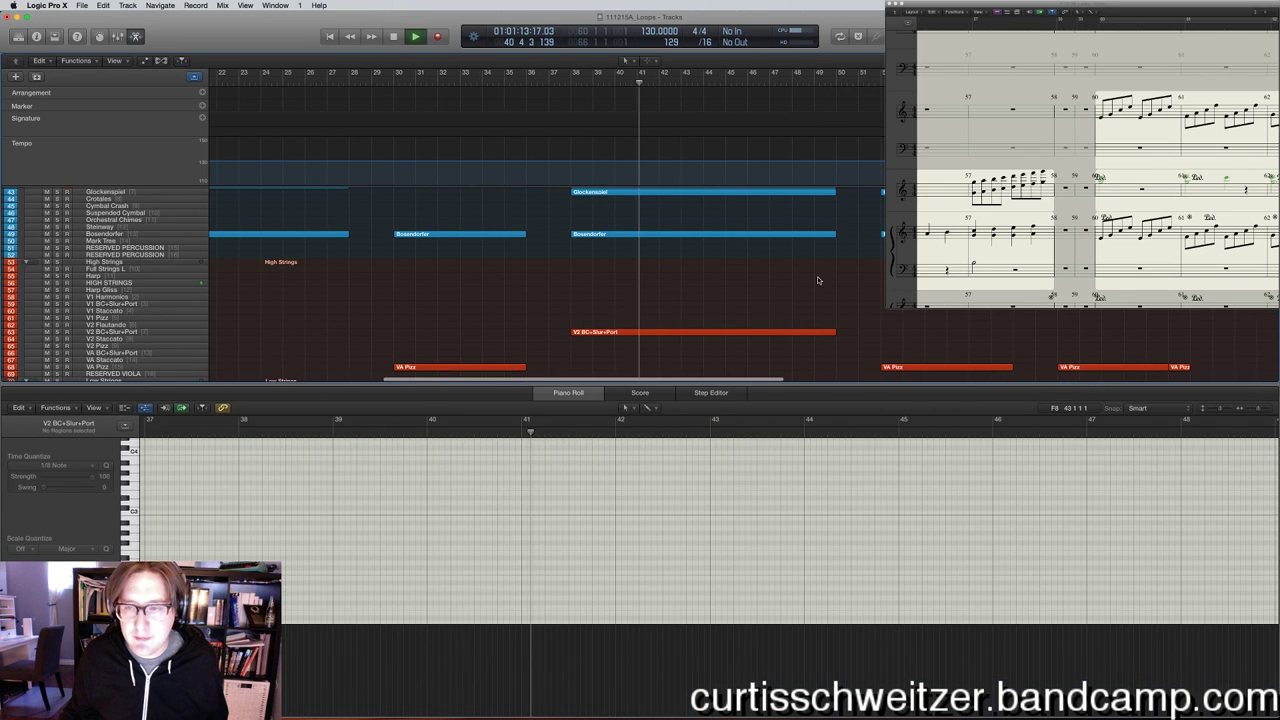
key("e")
key("space")
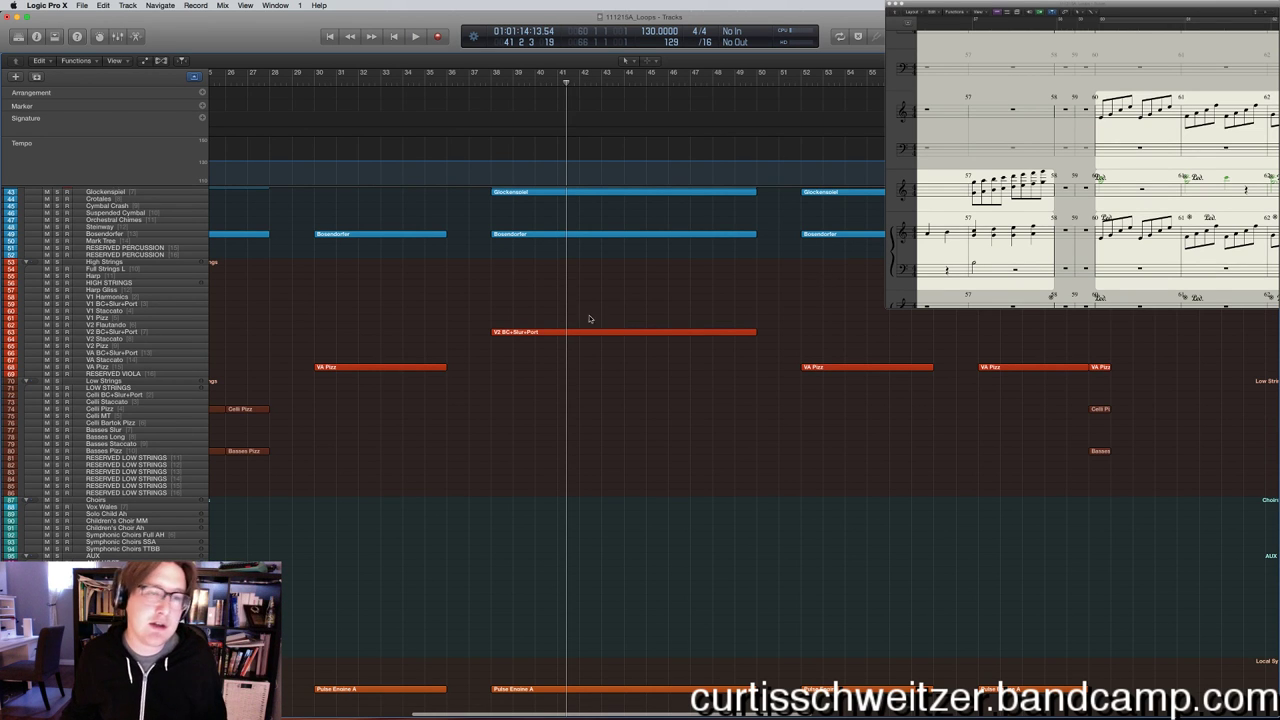
Review the string and synth regions, and audition the loop from just before bar 52.
scroll(589, 318, "left", 10)
scroll(603, 320, "down", 4)
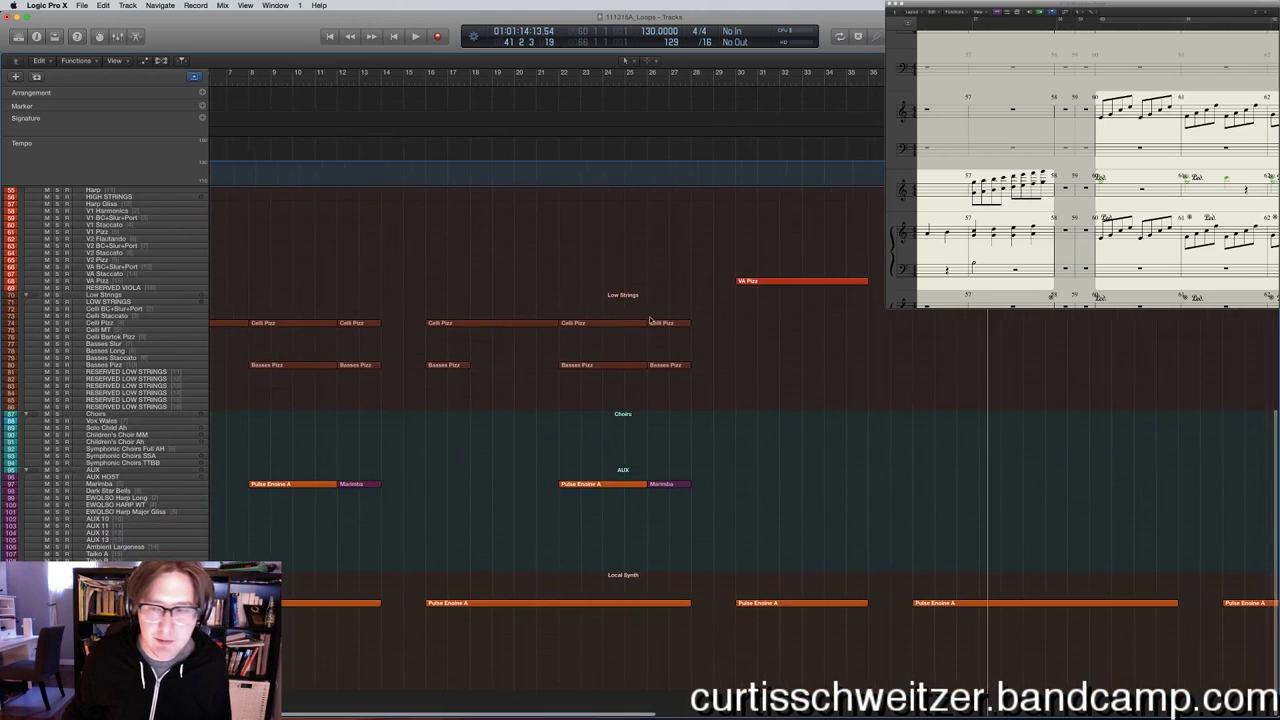
scroll(660, 320, "right", 10)
scroll(771, 294, "up", 3)
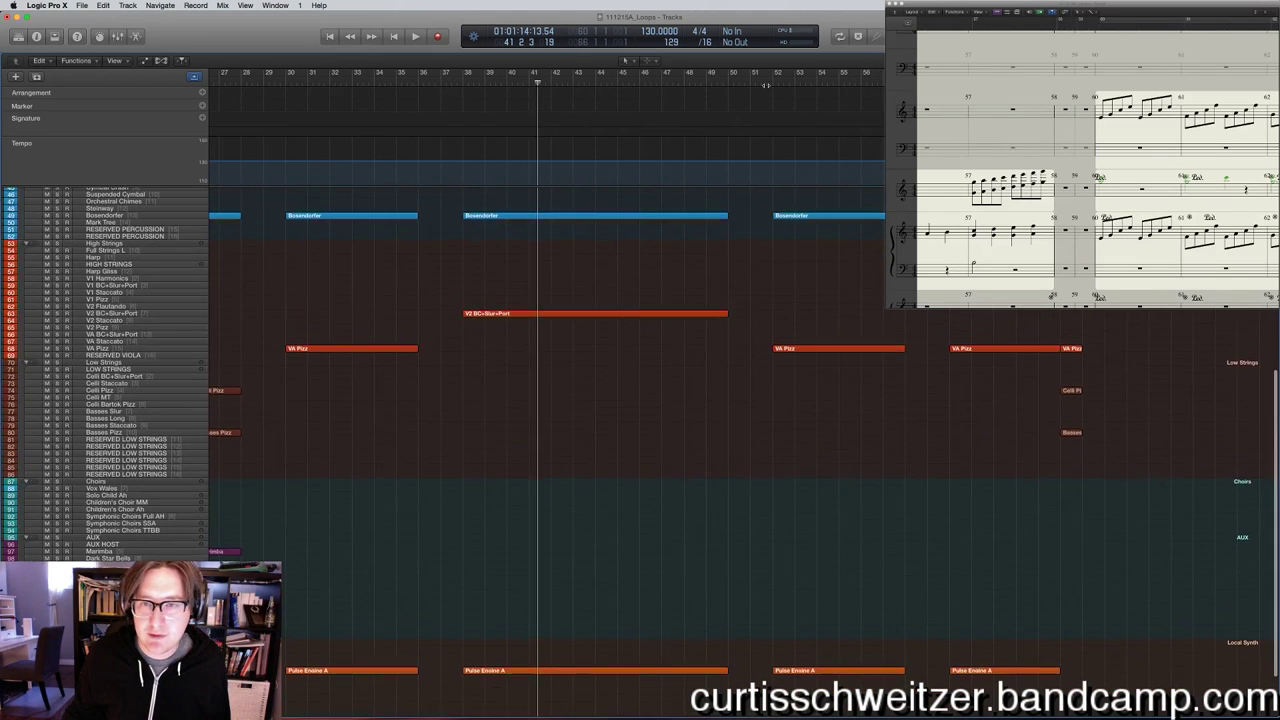
left_click(766, 85)
key("space")
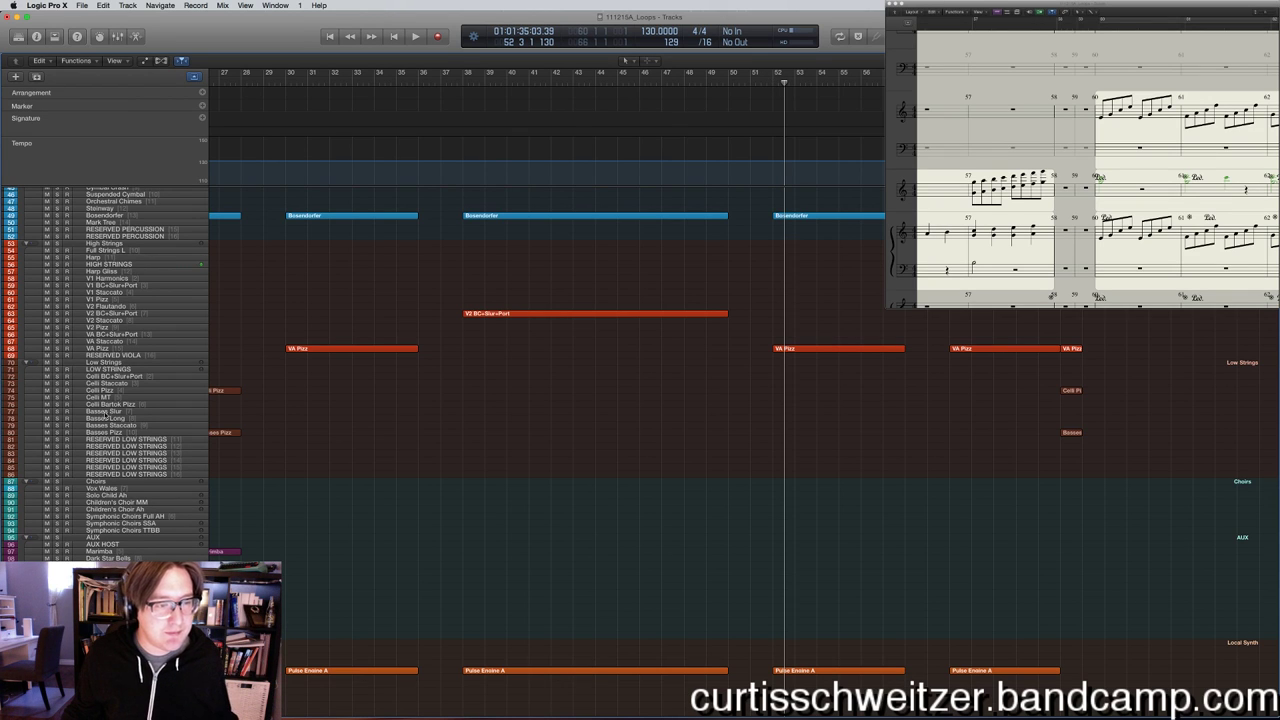
Record a single bass note on the Basses Pizz track at bar 52 and check the region in the Piano Roll.
left_click(108, 431)
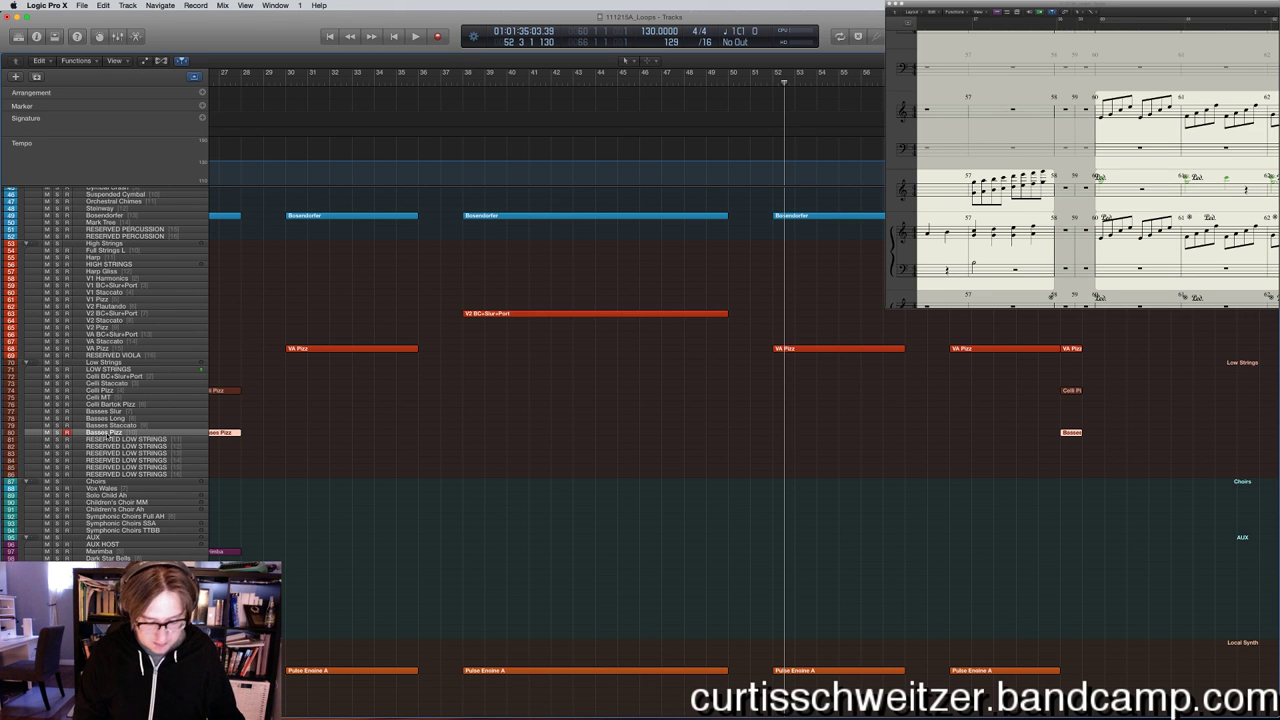
key("r")
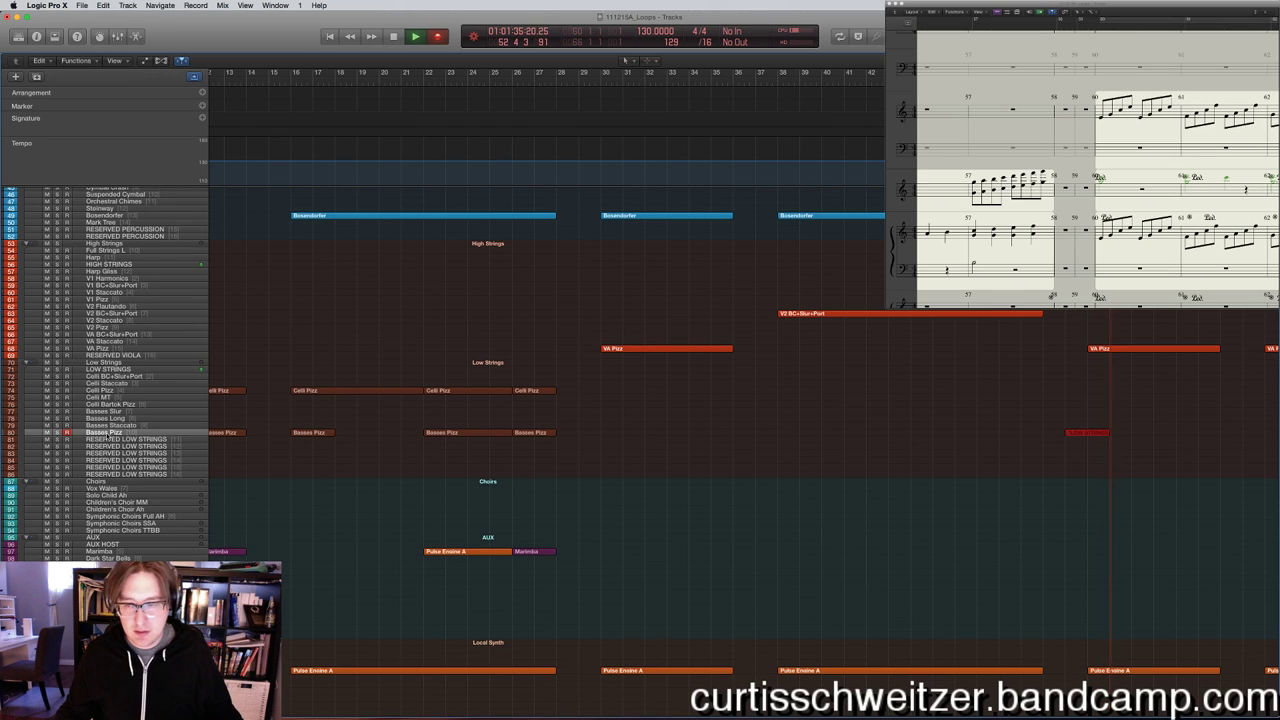
key("space")
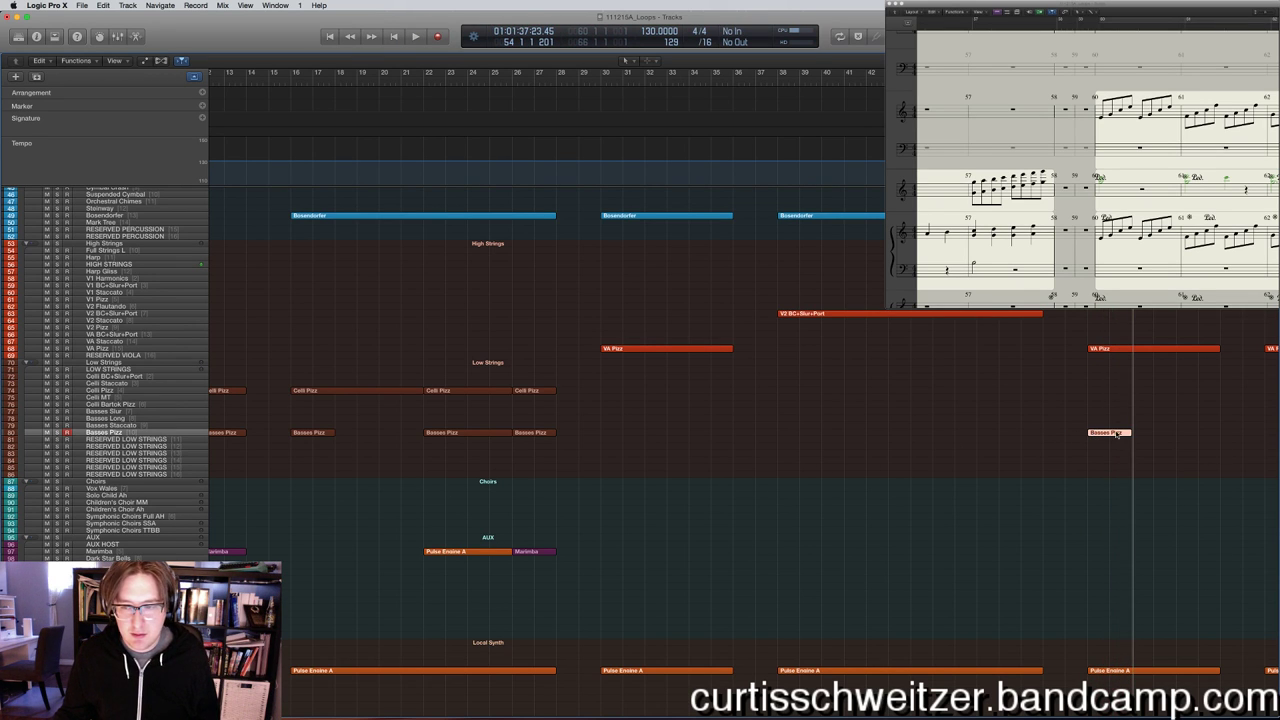
double_click(1117, 433)
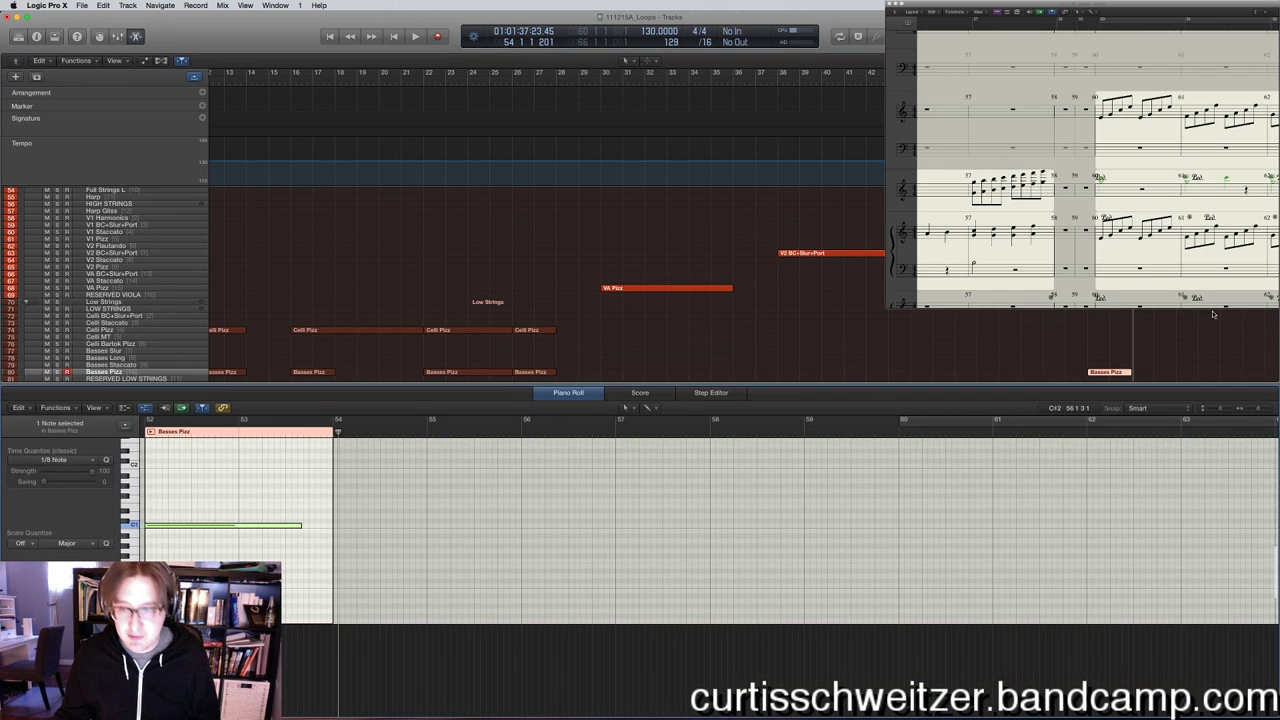
left_click(1109, 357)
key("p")
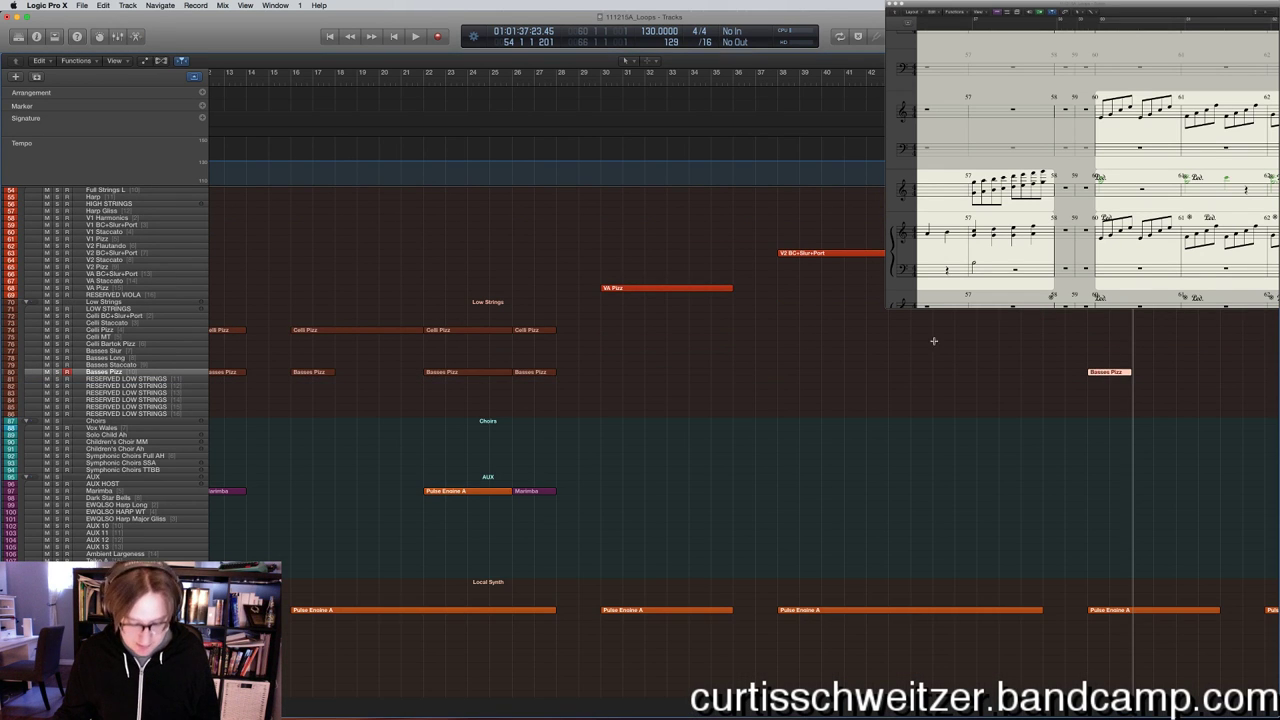
Paste a copy of the bar 52 Basses Pizz region at bar 30.
scroll(829, 321, "left", 3)
scroll(815, 252, "up", 10)
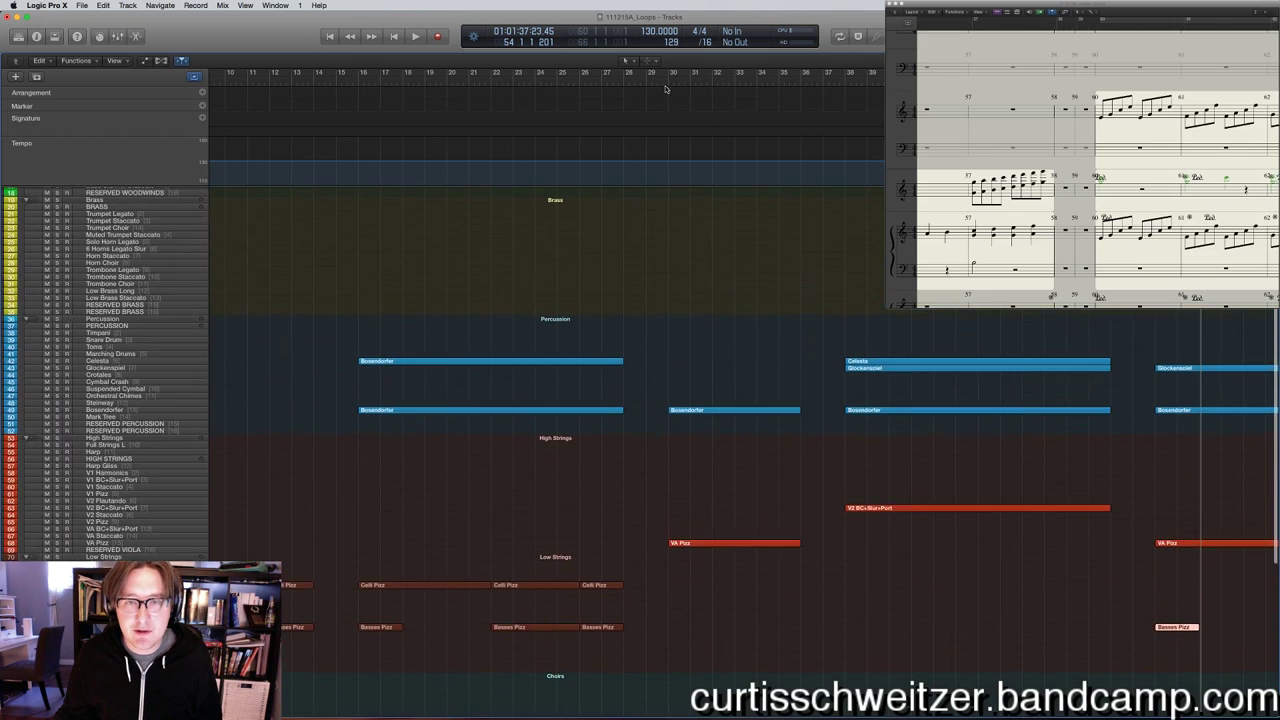
left_click(665, 82)
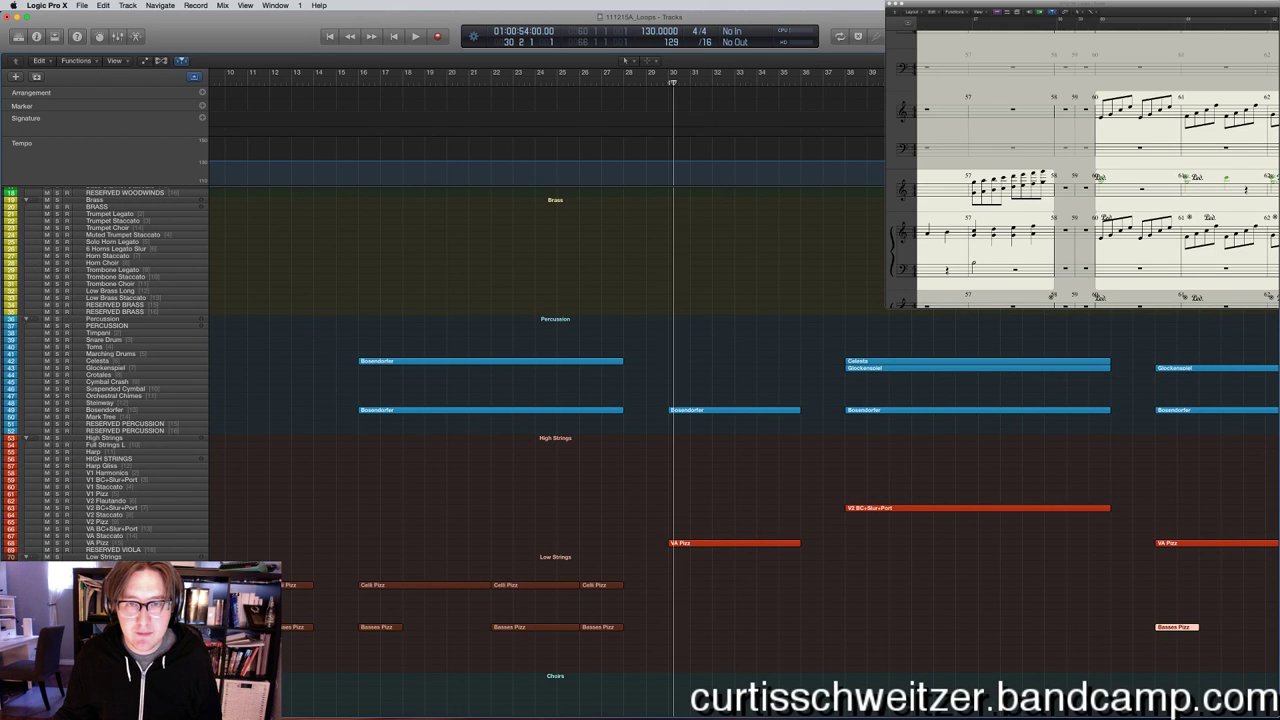
key("super+v")
Audition the loop around bar 30 with the added Basses Pizz region.
left_click(648, 81)
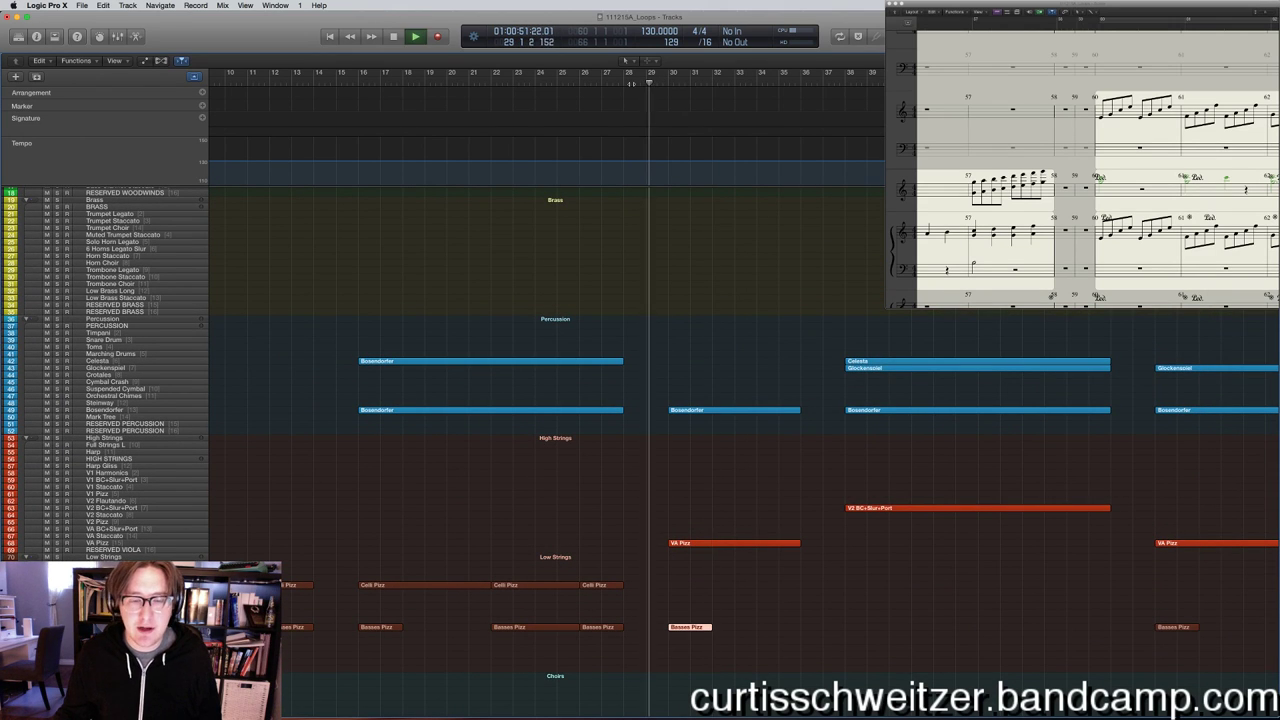
left_click(579, 80)
key("space")
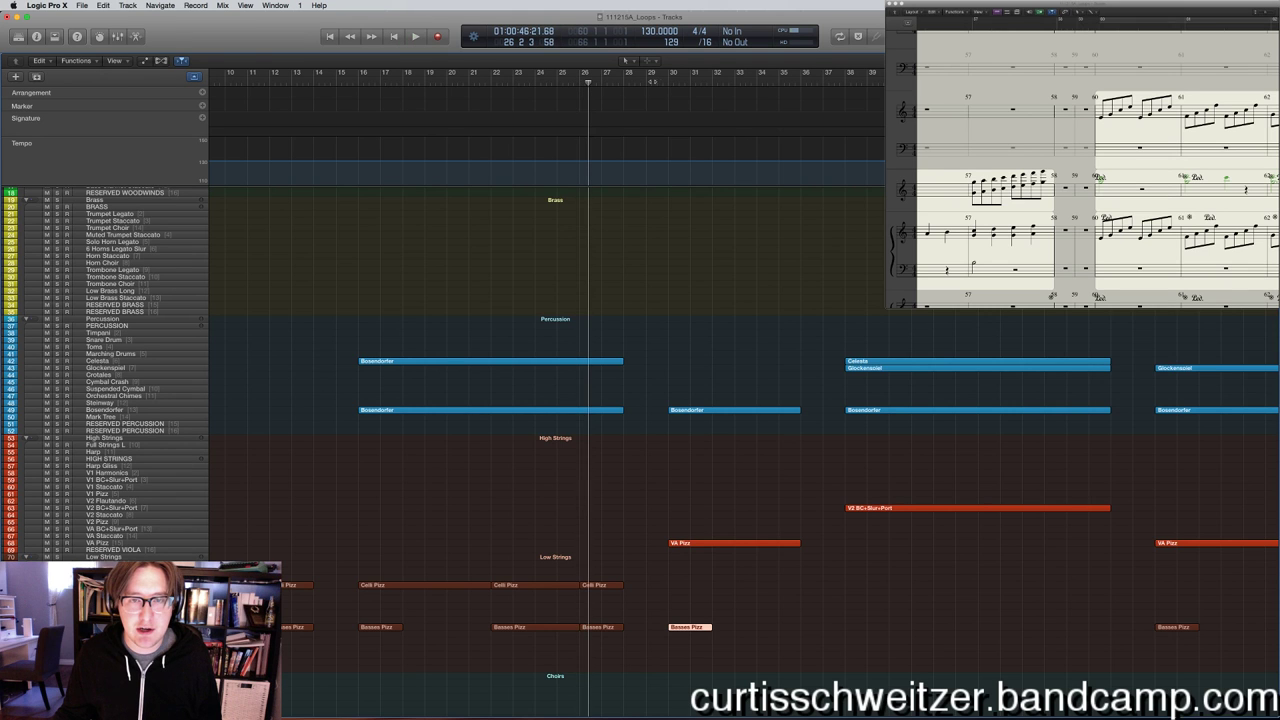
left_click(656, 82)
key("space")
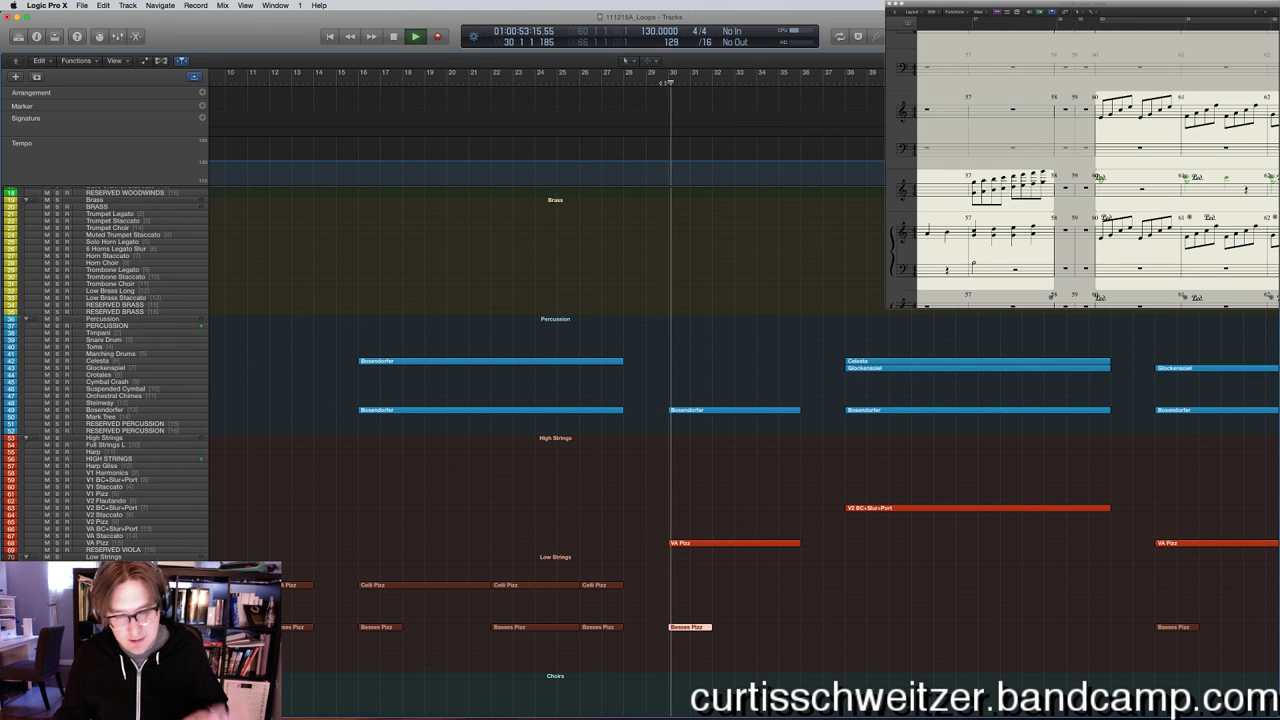
scroll(809, 377, "down", 8)
scroll(809, 374, "right", 6)
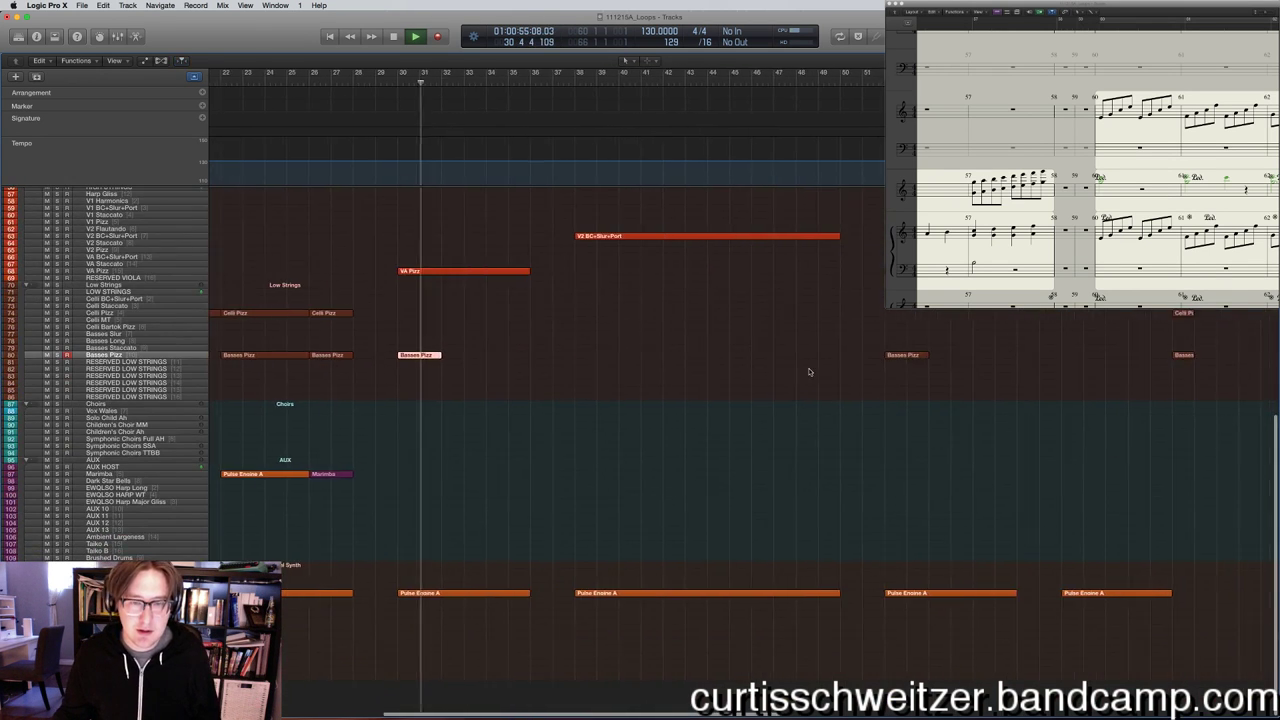
Switch to the Low Strings instance on the shared screen puccini, bypass Spaces on both low strings buses, and return to Logic Pro X.
key("ctrl+Up")
key("ctrl+Up")
key("ctrl+Up")
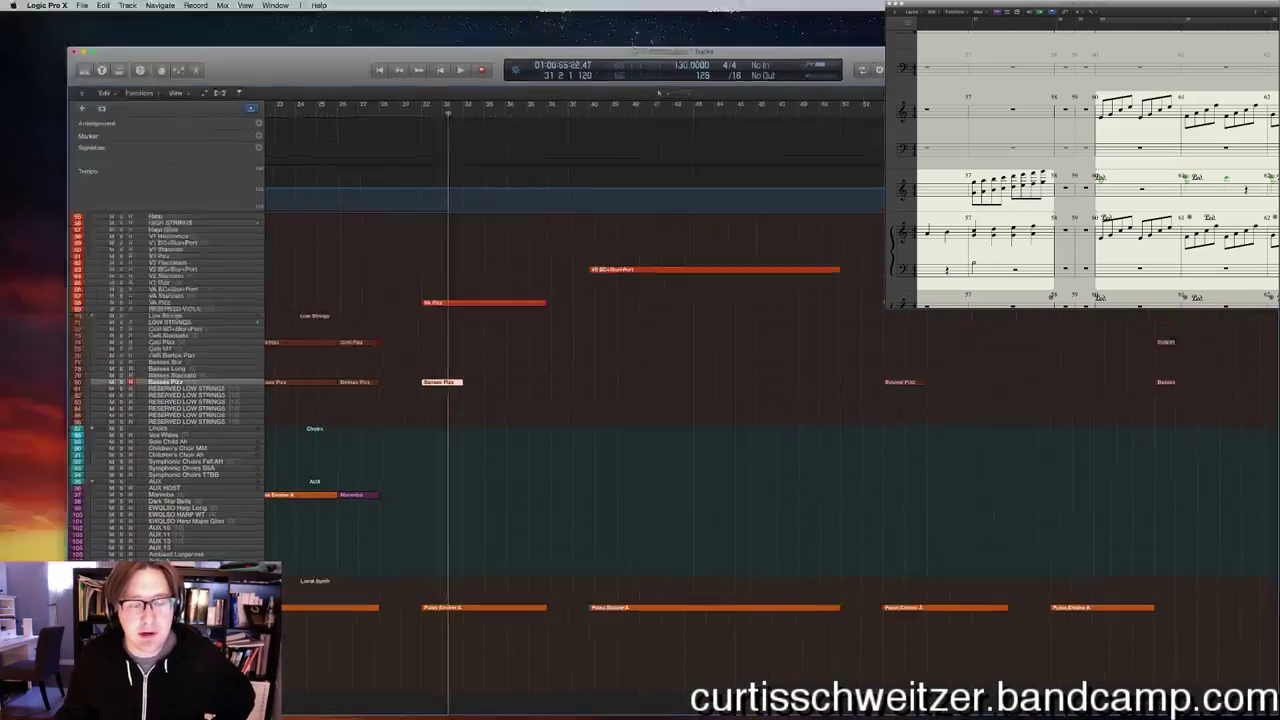
key("ctrl+Up")
key("ctrl+Up")
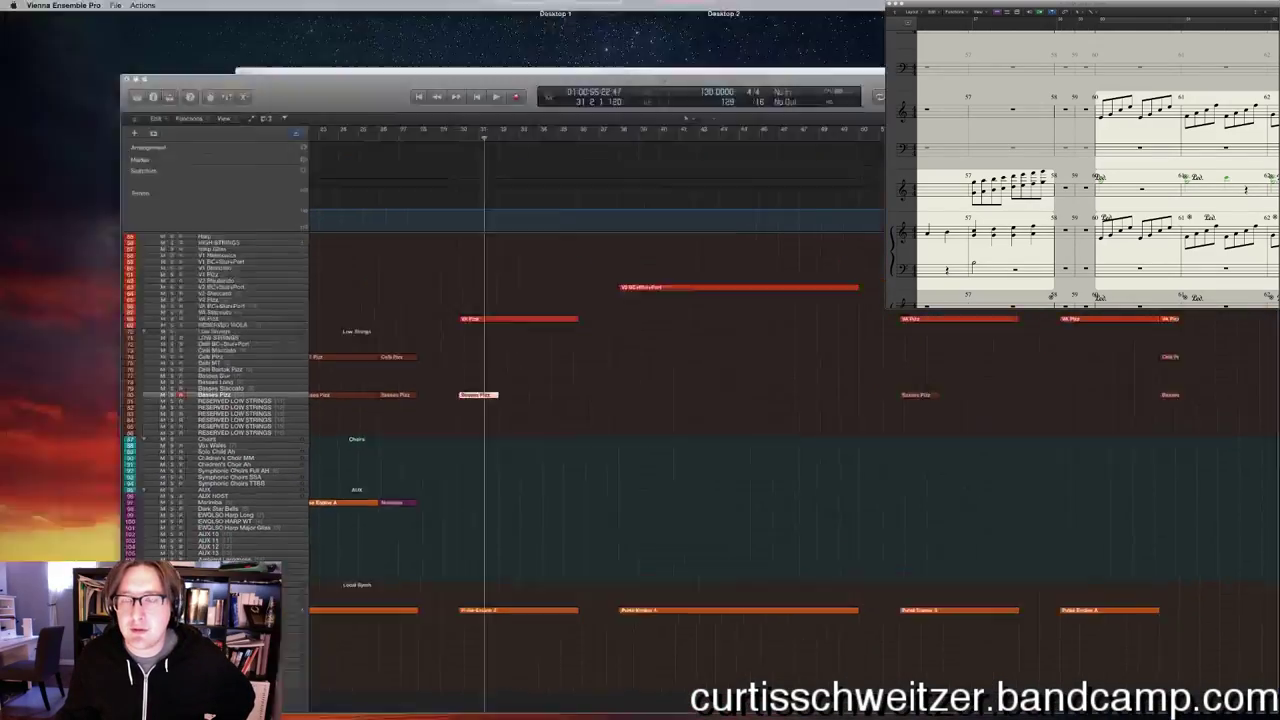
left_click(582, 134)
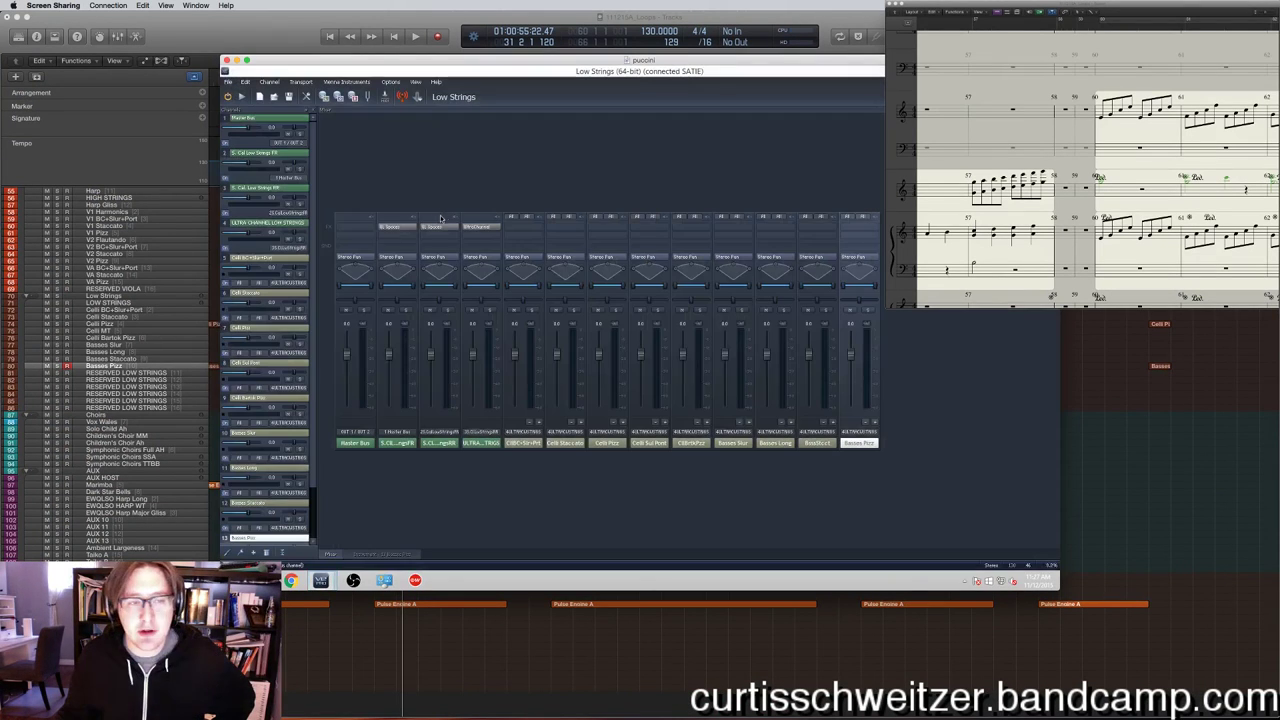
left_click(392, 229)
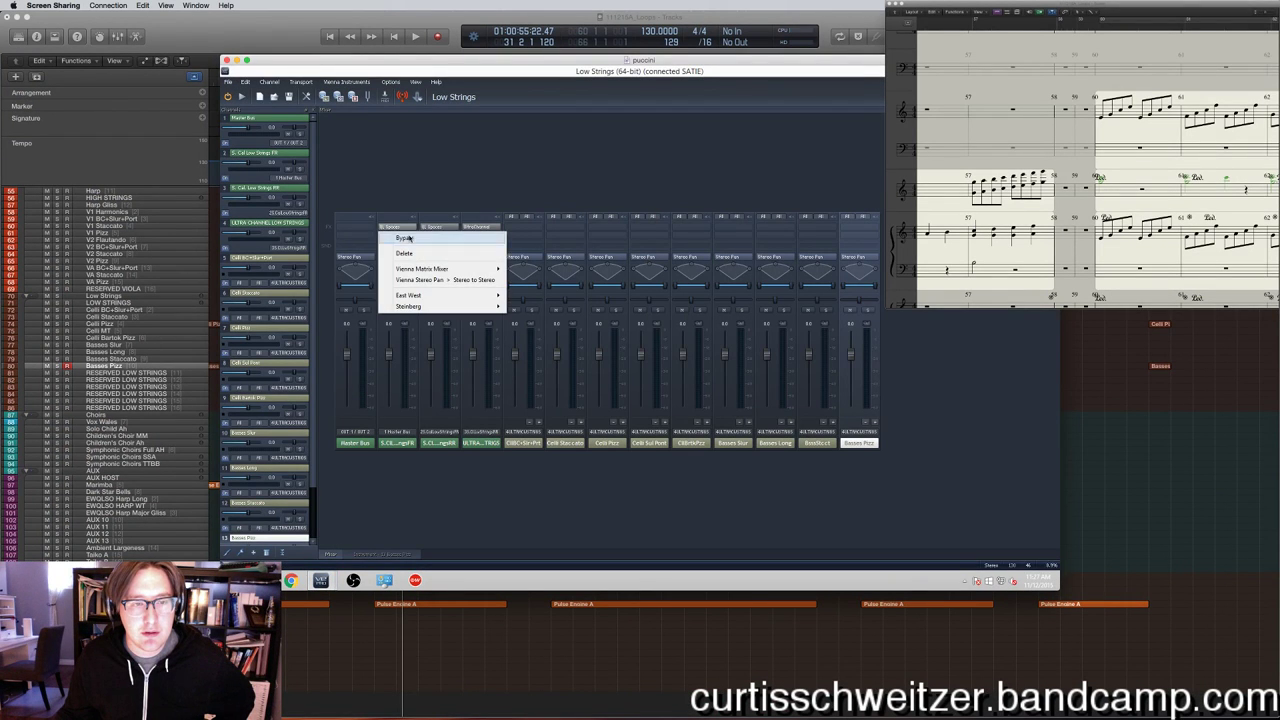
left_click(402, 238)
left_click(433, 228)
left_click(443, 237)
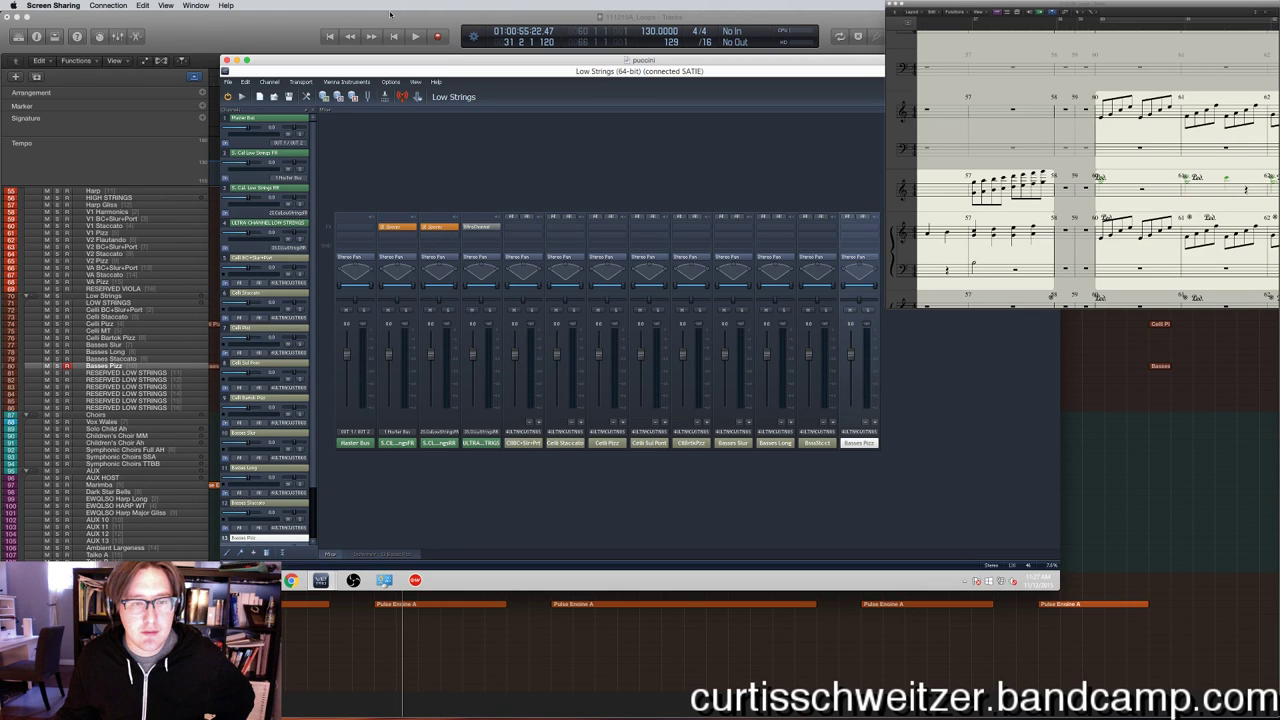
left_click(390, 14)
Audition the low strings in the opening loop from just before bar 2.
scroll(460, 163, "left", 5)
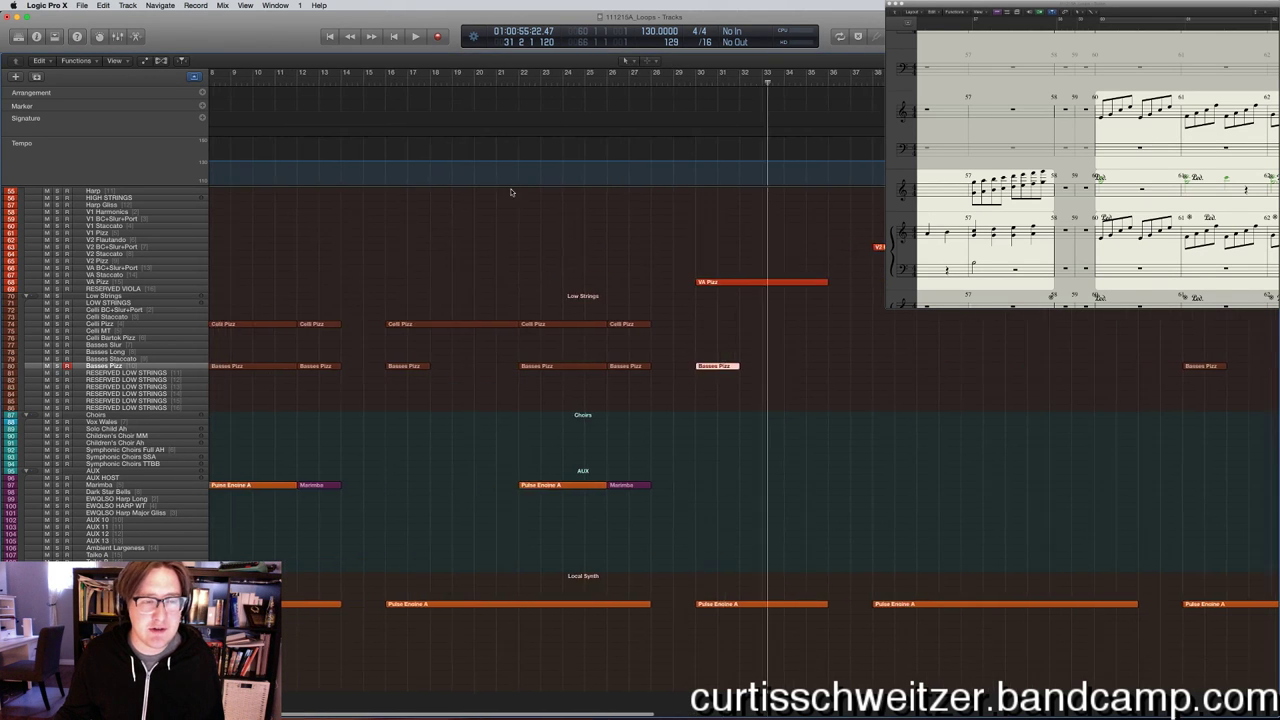
scroll(520, 189, "left", 5)
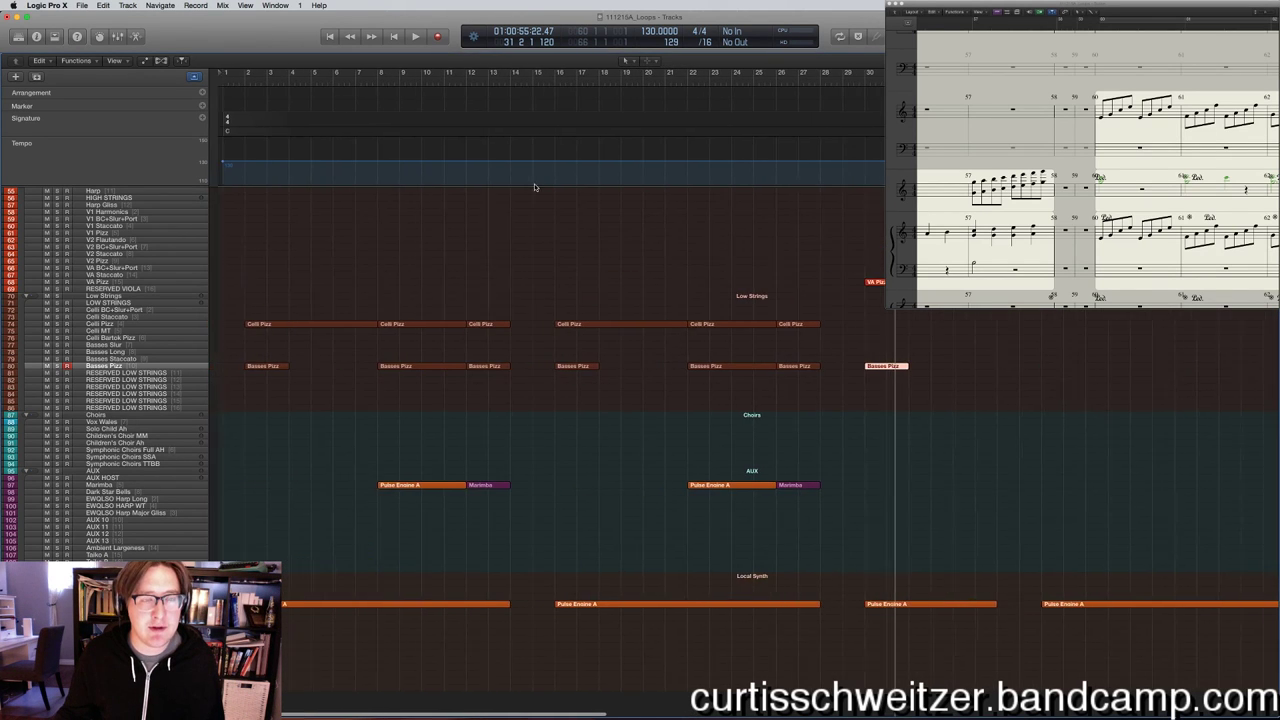
left_click(233, 86)
key("space")
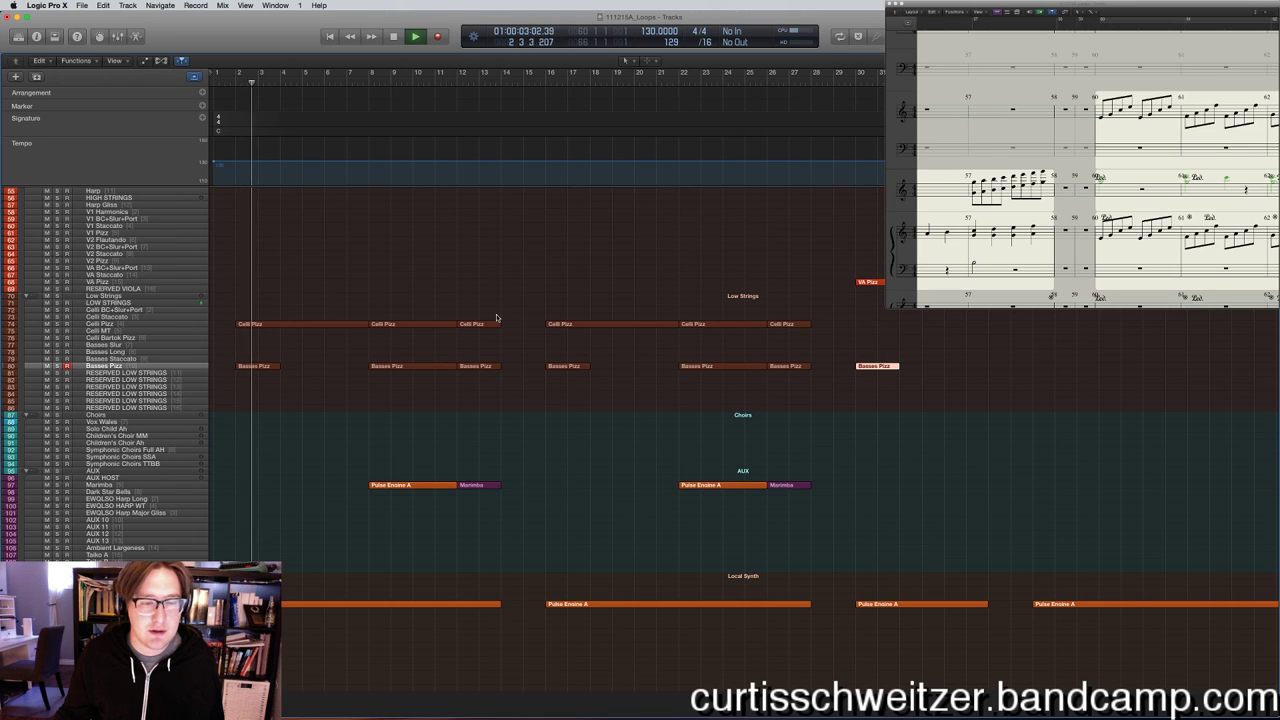
scroll(497, 318, "right", 4)
scroll(499, 319, "up", 3)
key("space")
Switch to the High Strings instance on puccini, bypass Spaces on both high strings buses, and return to Logic Pro X.
key("ctrl+Up")
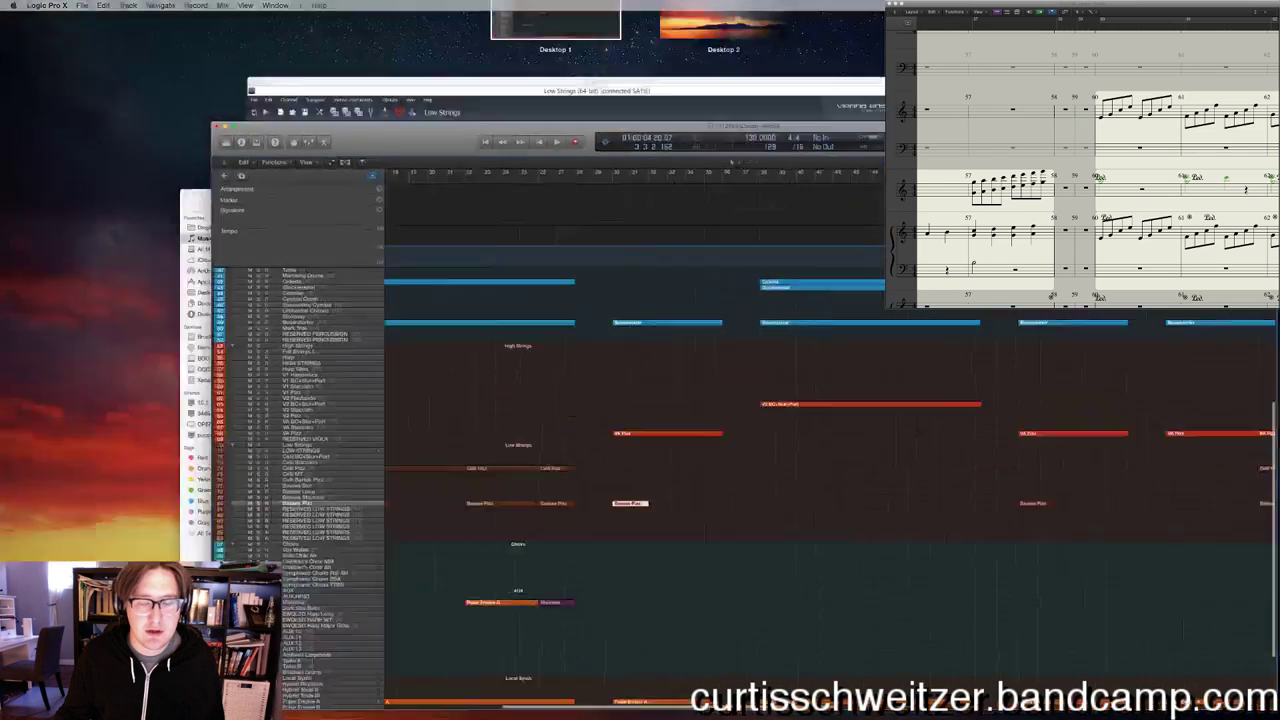
key("ctrl+Up")
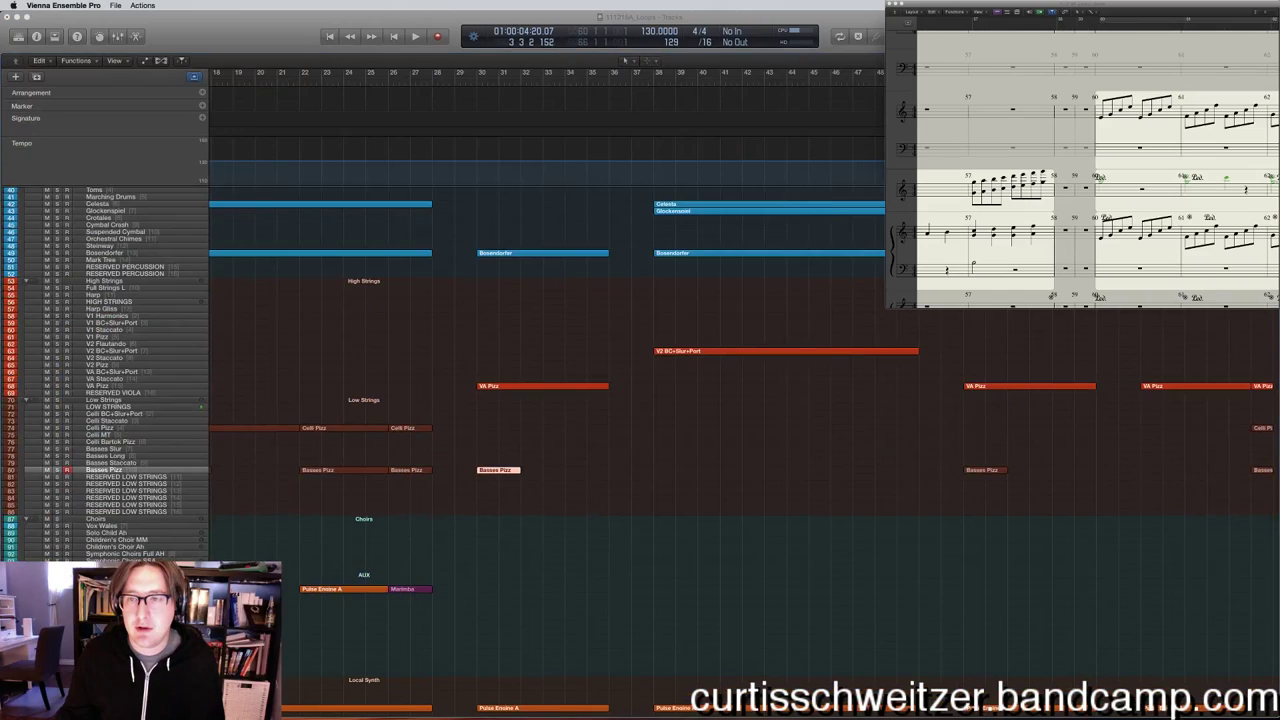
key("ctrl+Up")
left_click(418, 140)
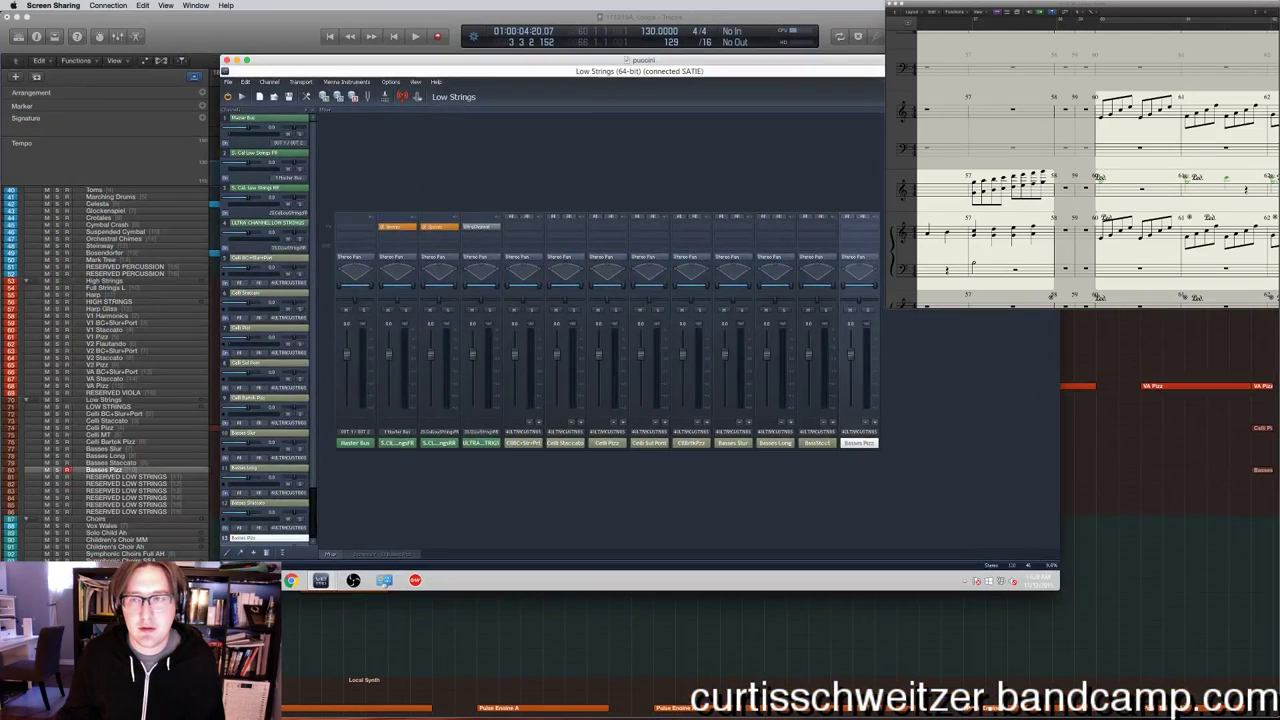
left_click(1004, 71)
double_click(880, 142)
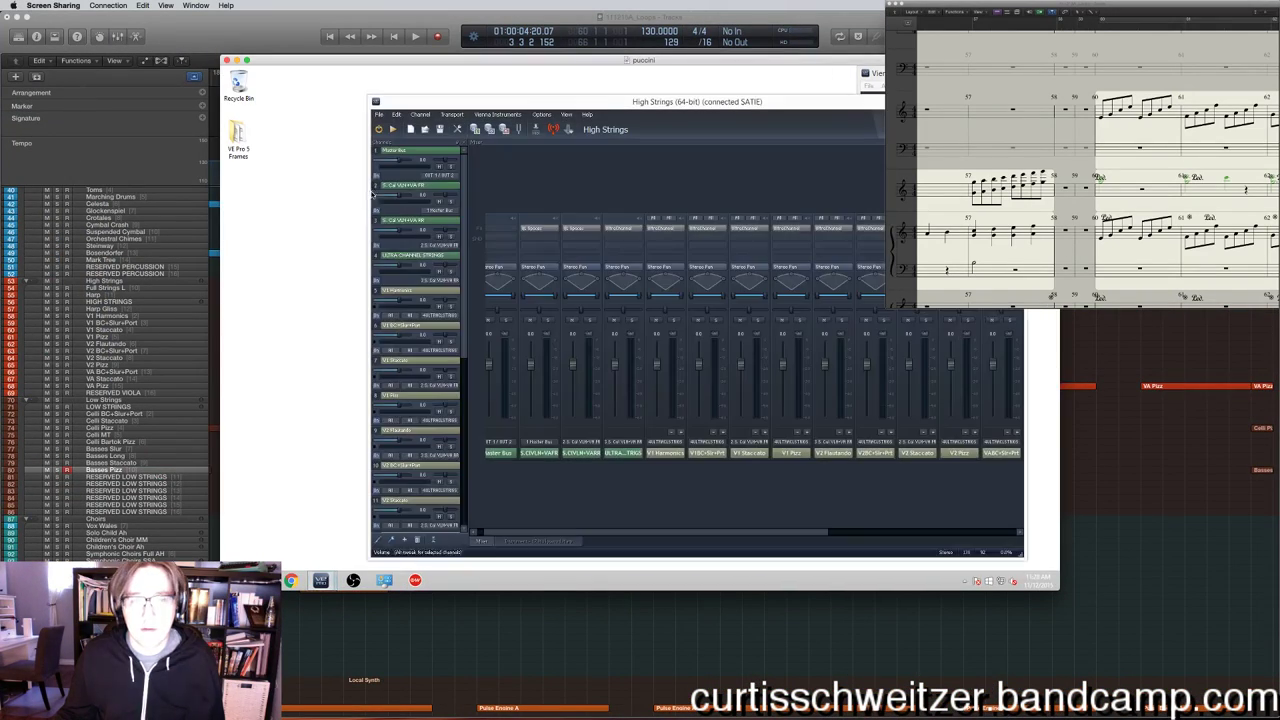
right_click(536, 231)
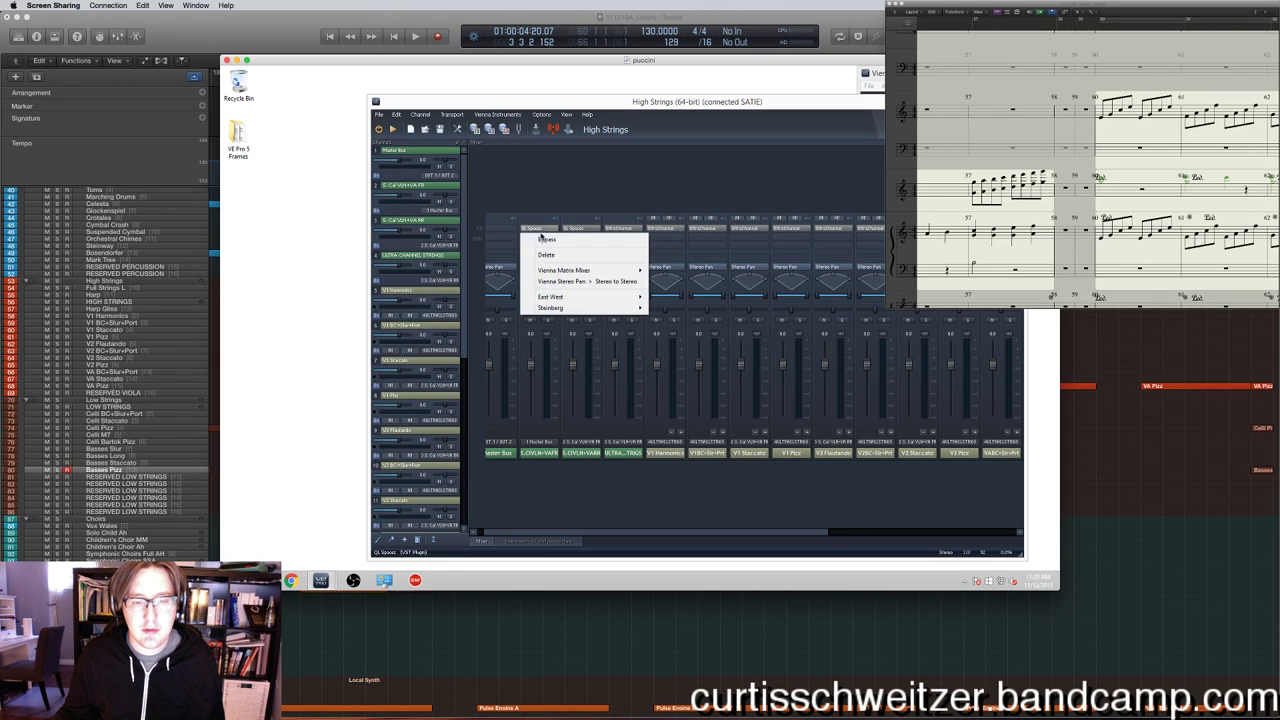
left_click(539, 238)
right_click(574, 229)
left_click(577, 236)
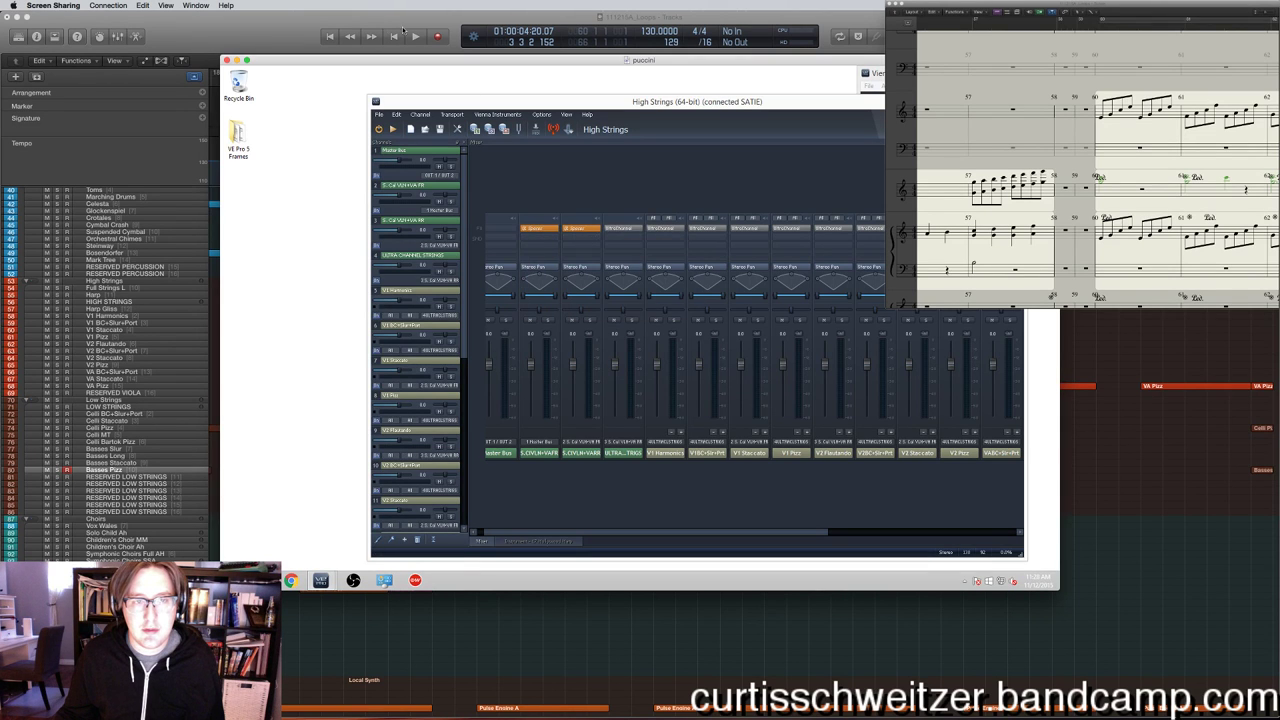
left_click(383, 26)
scroll(640, 450, "right", 3)
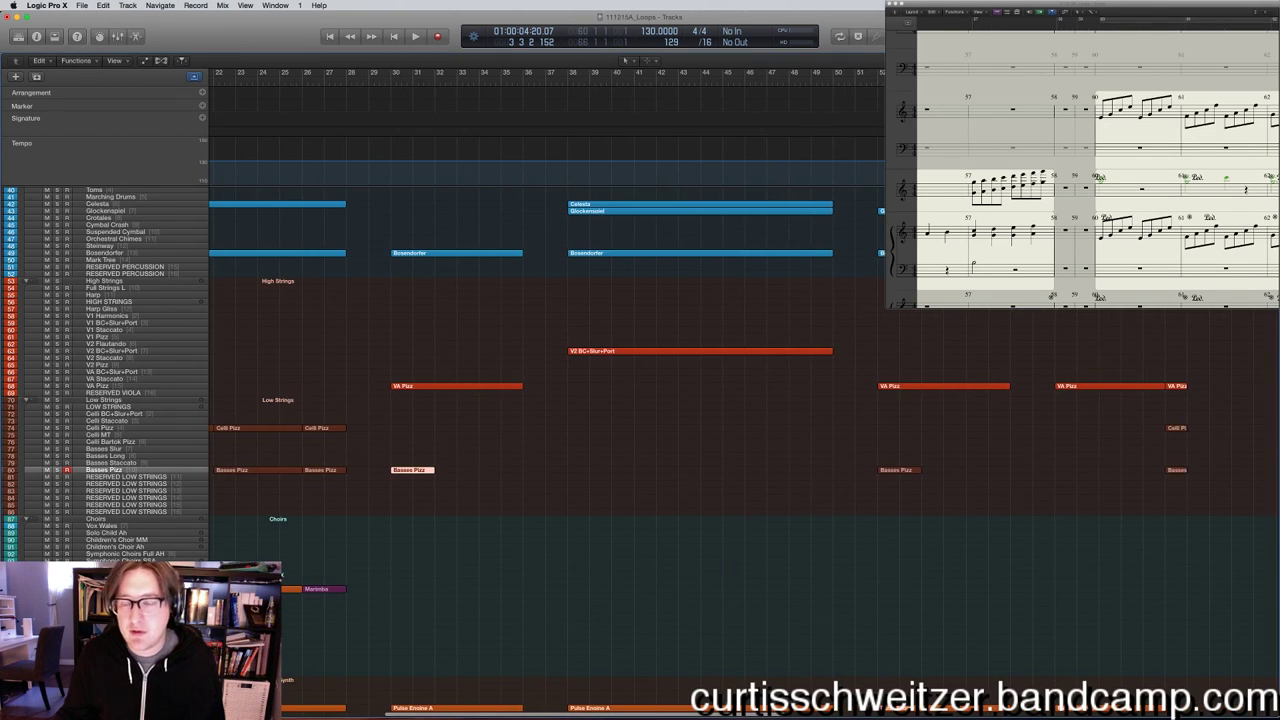
Switch to the Woodwinds instance on the shared screen puccini, bypass Spaces on both woodwinds buses, and return to Logic Pro X.
scroll(540, 400, "up", 2)
scroll(545, 400, "down", 5)
scroll(545, 400, "up", 5)
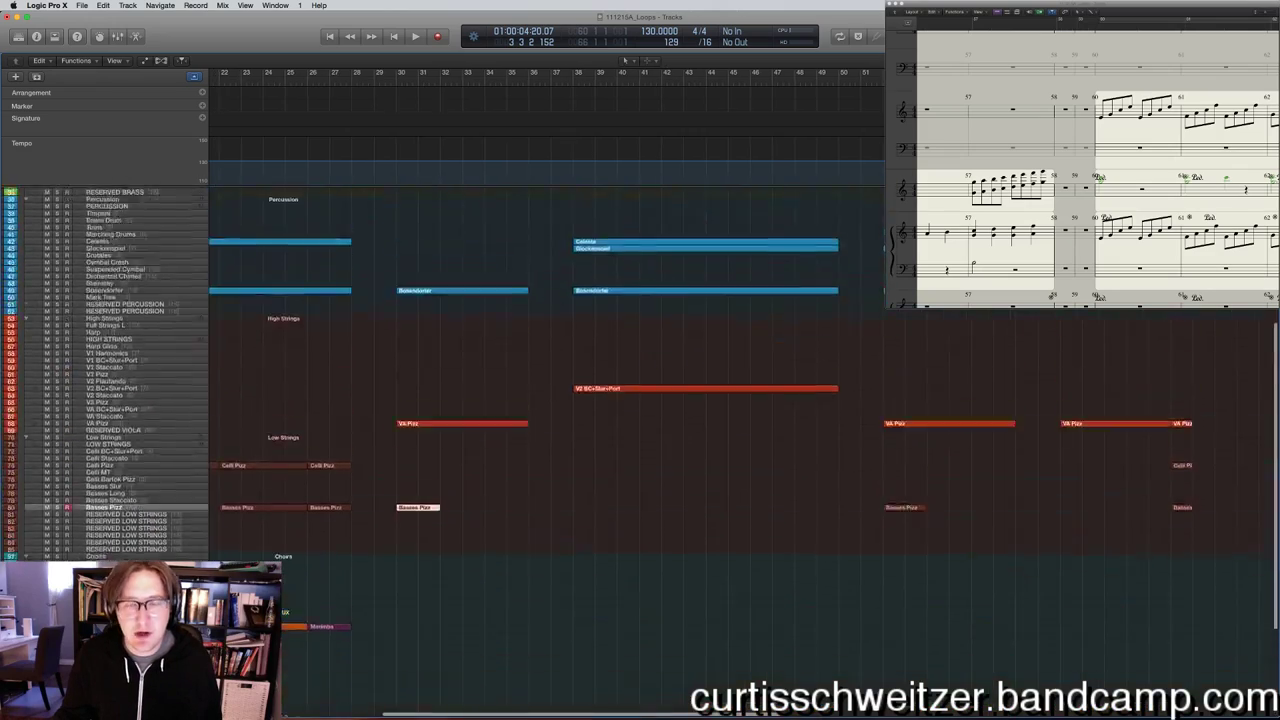
key("ctrl+Up")
left_click(657, 145)
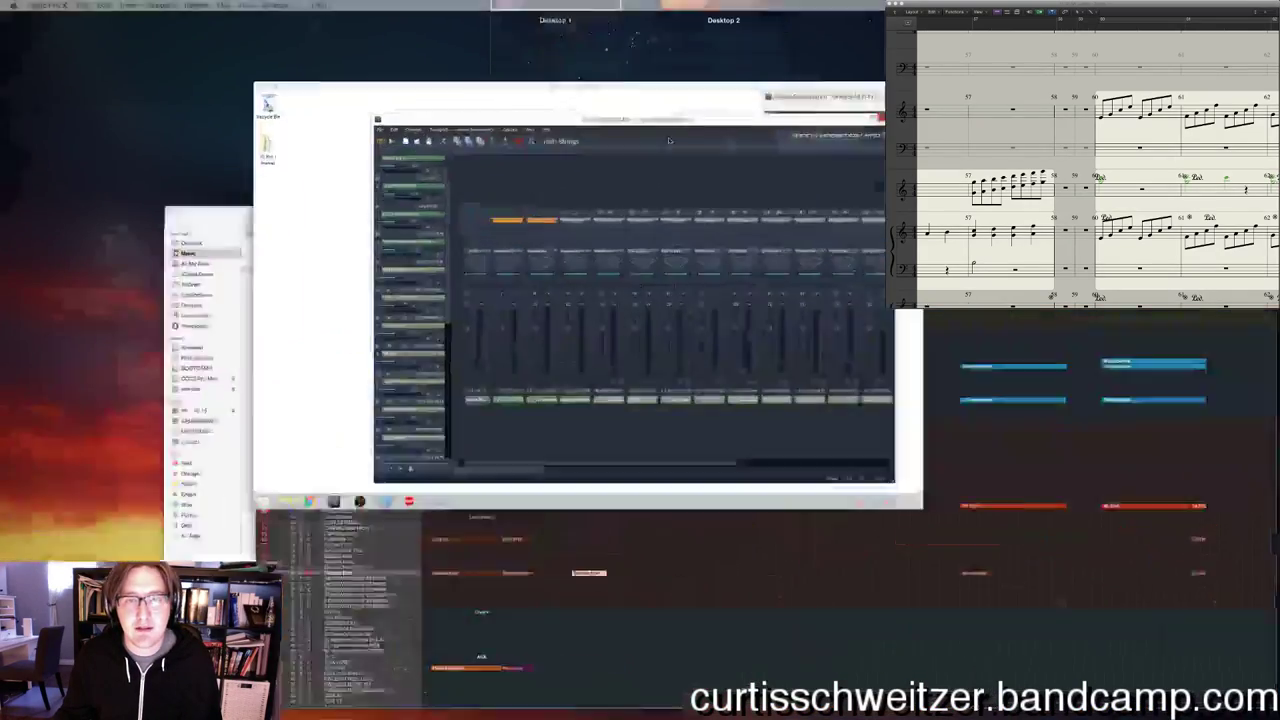
double_click(876, 169)
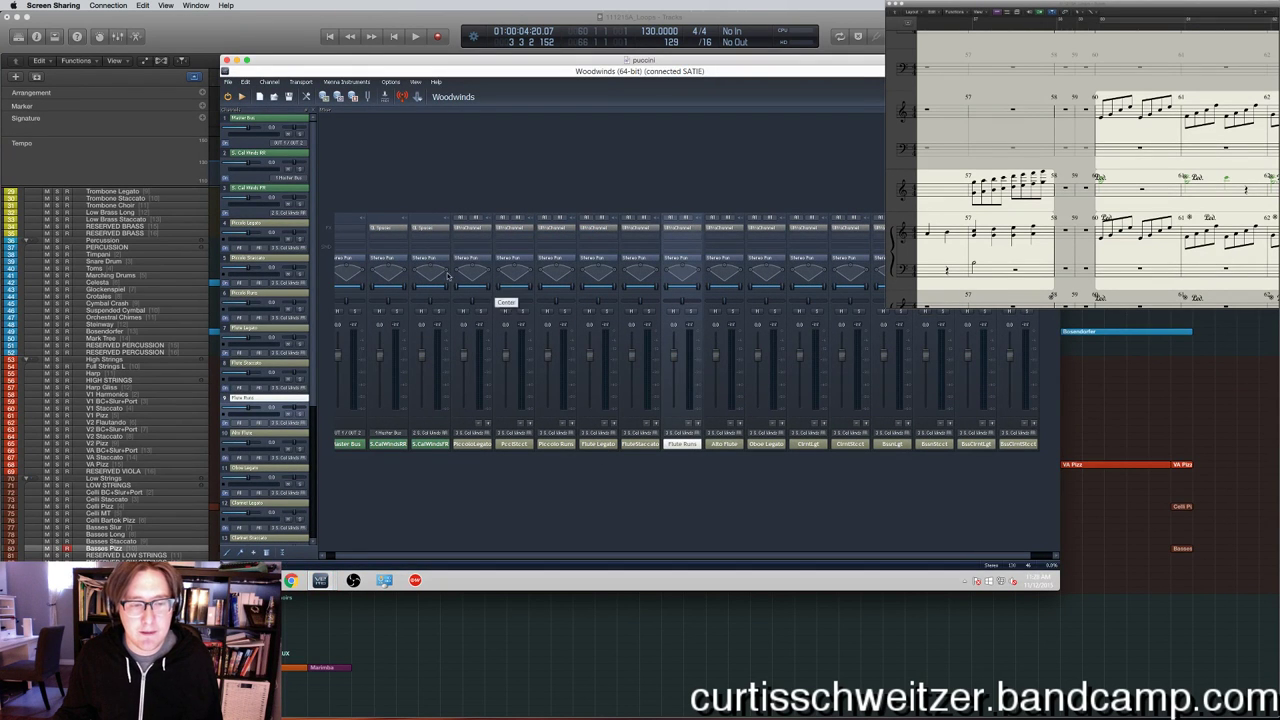
left_click(434, 234)
left_click(436, 242)
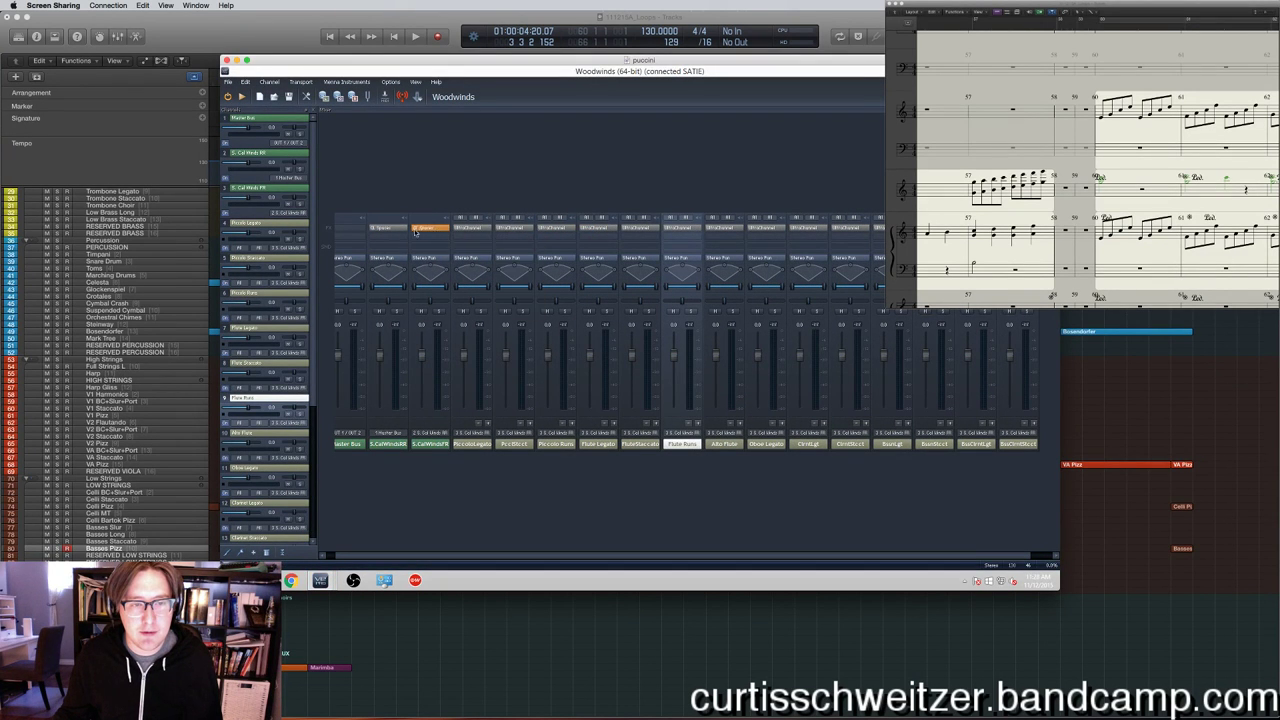
left_click(390, 229)
left_click(405, 238)
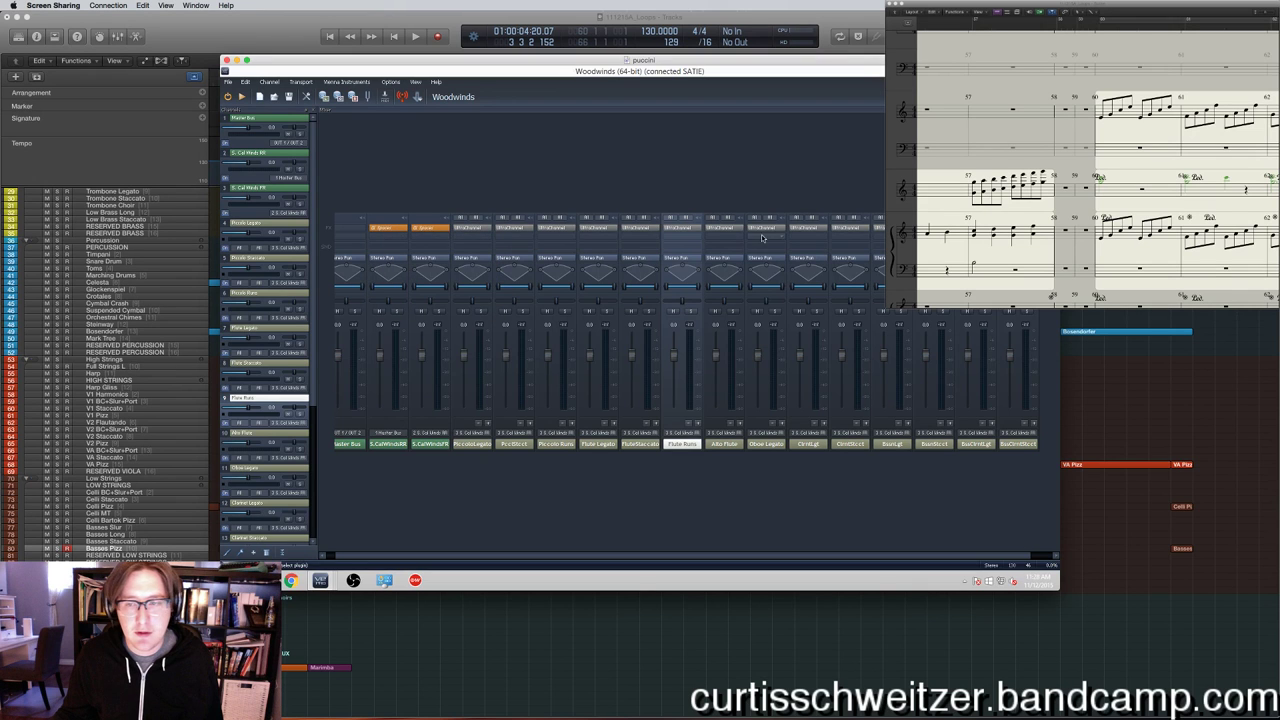
key("super+Tab")
Audition the final loop from just before bar 60.
scroll(640, 420, "right", 4)
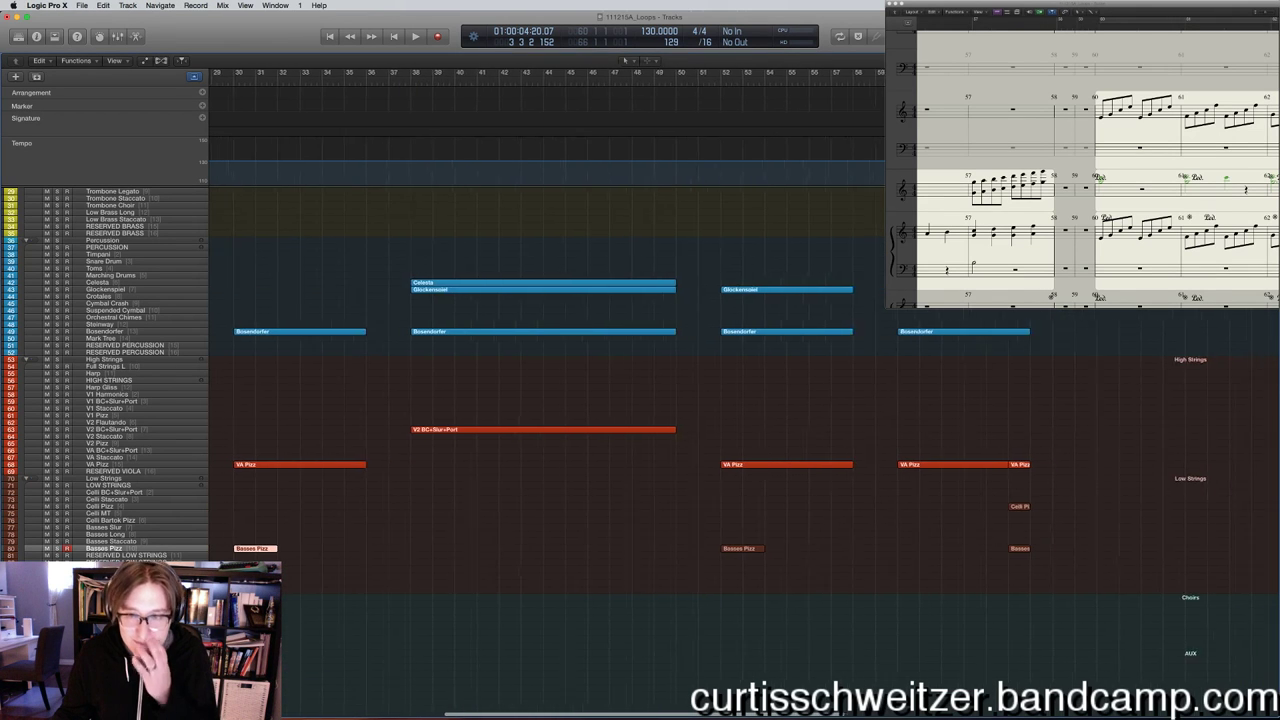
scroll(640, 420, "up", 5)
left_click(878, 84)
key("space")
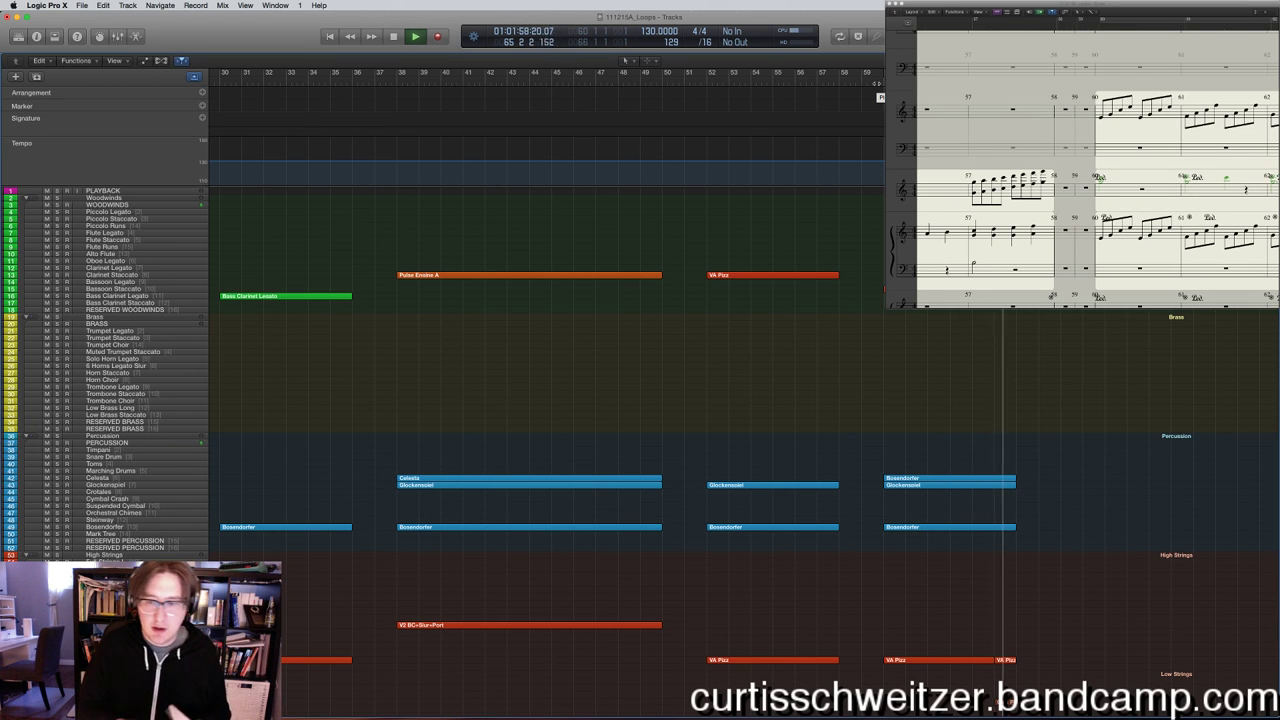
Delete the two opening notes of the Glockenspiel region at bar 60 and audition the loop from about bar 59.
double_click(900, 486)
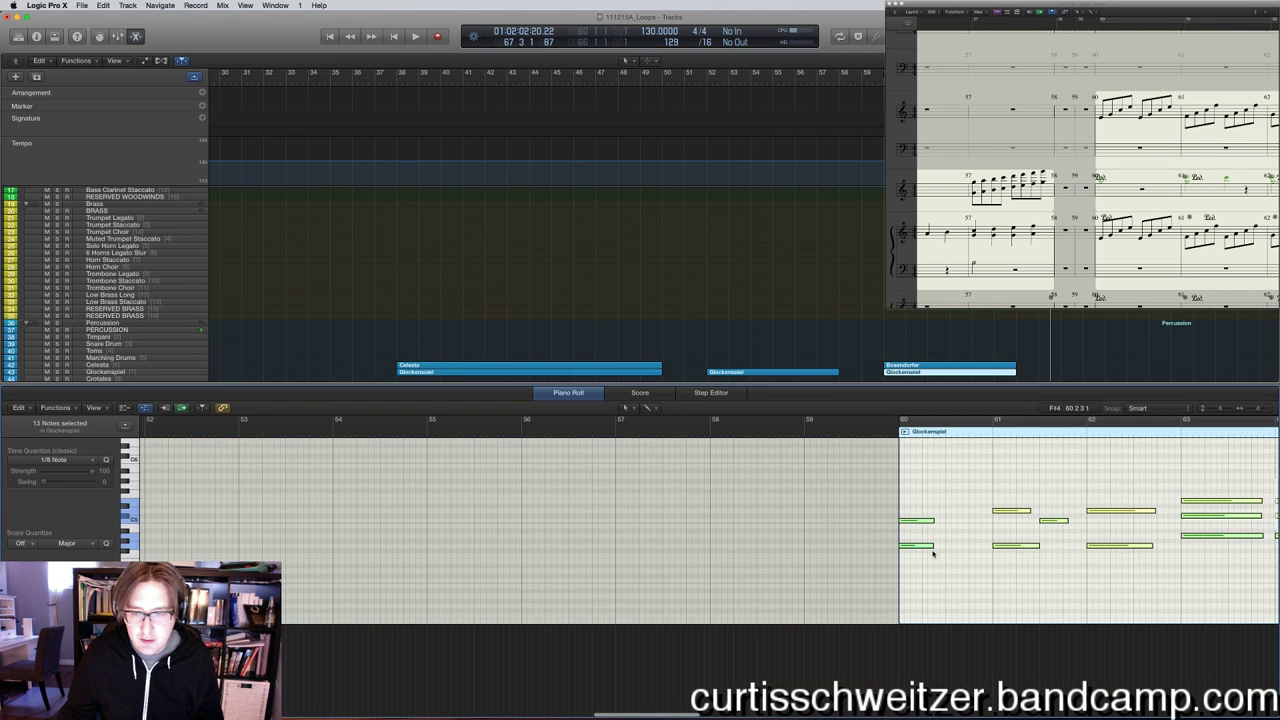
left_click_drag(936, 566, 904, 474)
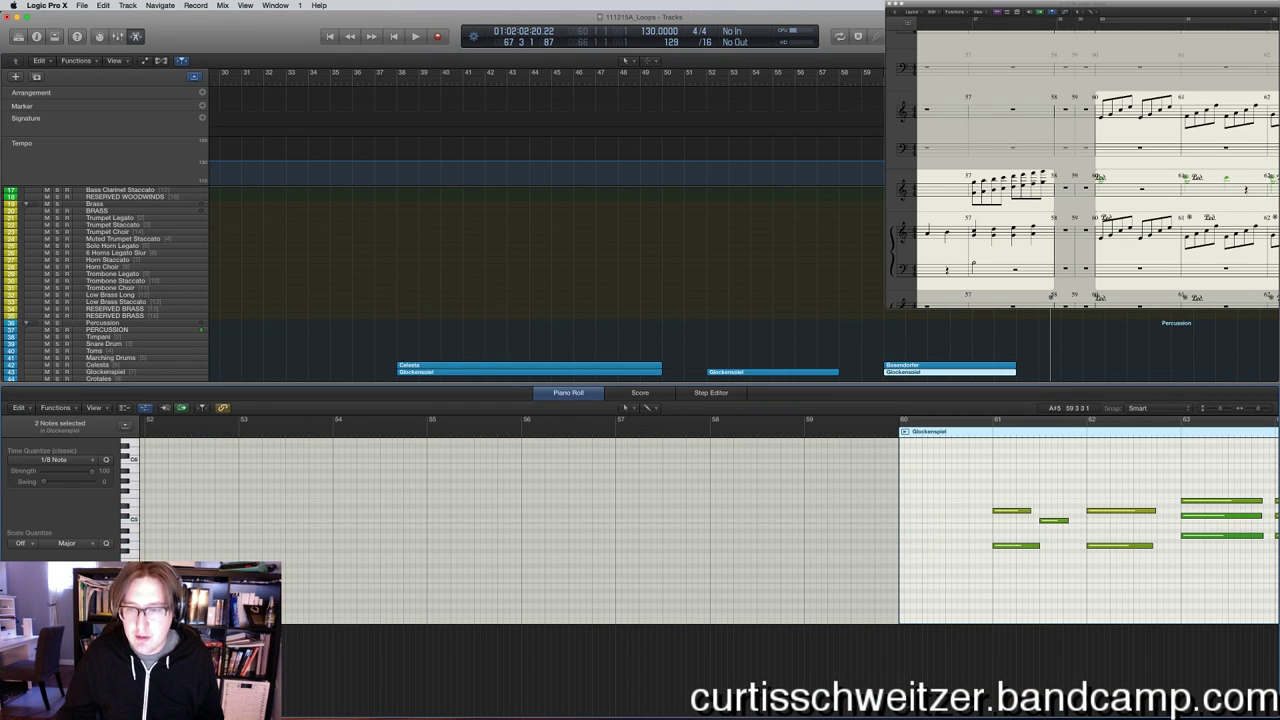
key("space")
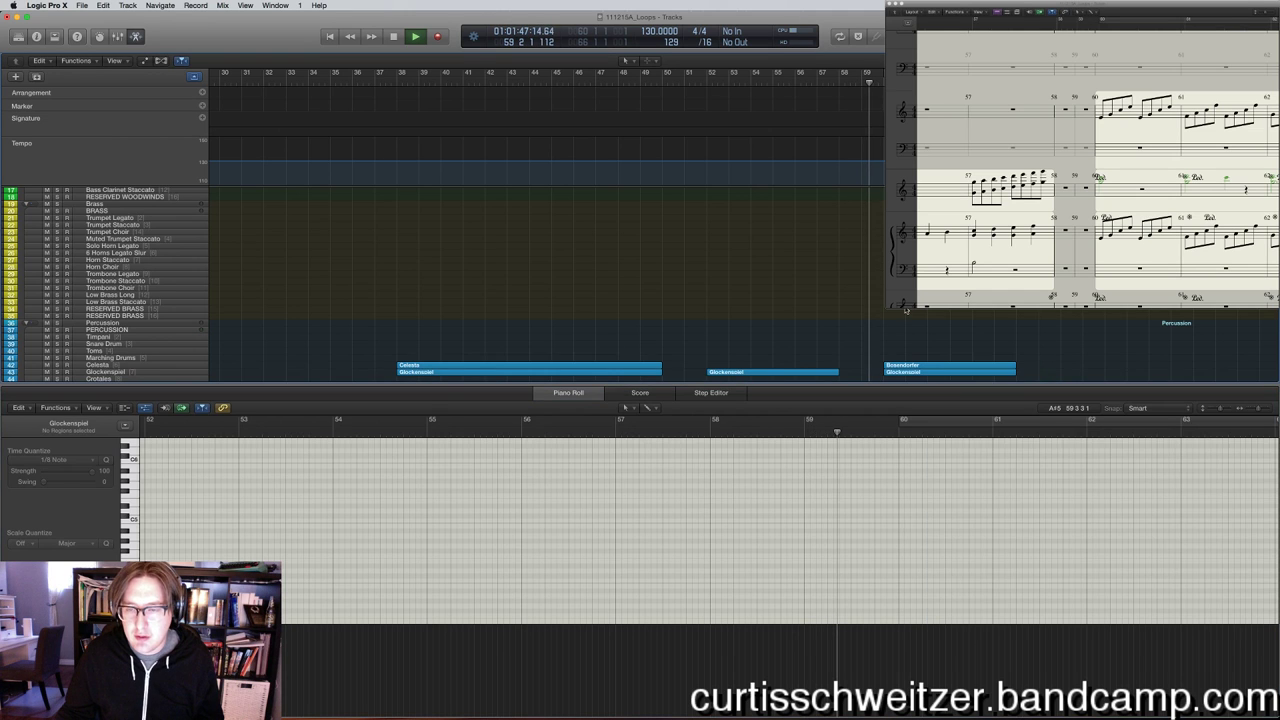
key("e")
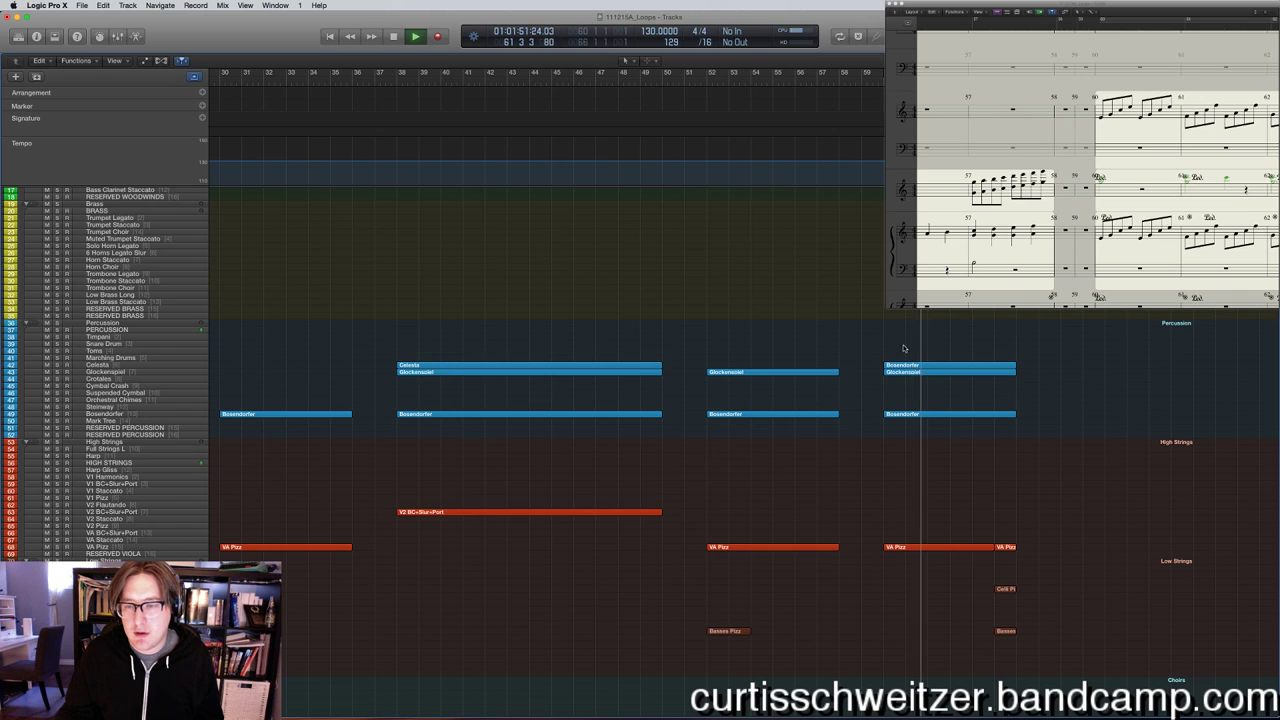
key("space")
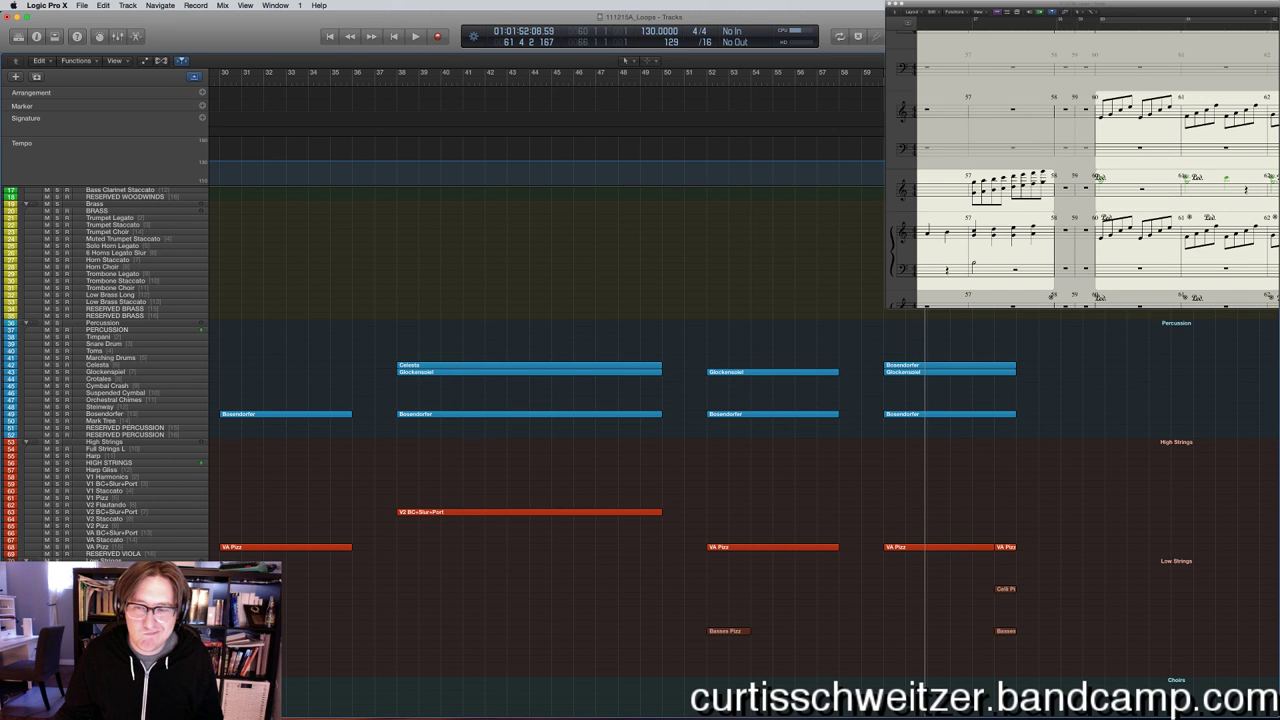
Restore the two deleted Glockenspiel notes at bar 60 and audition the passage from about bar 59.
key("e")
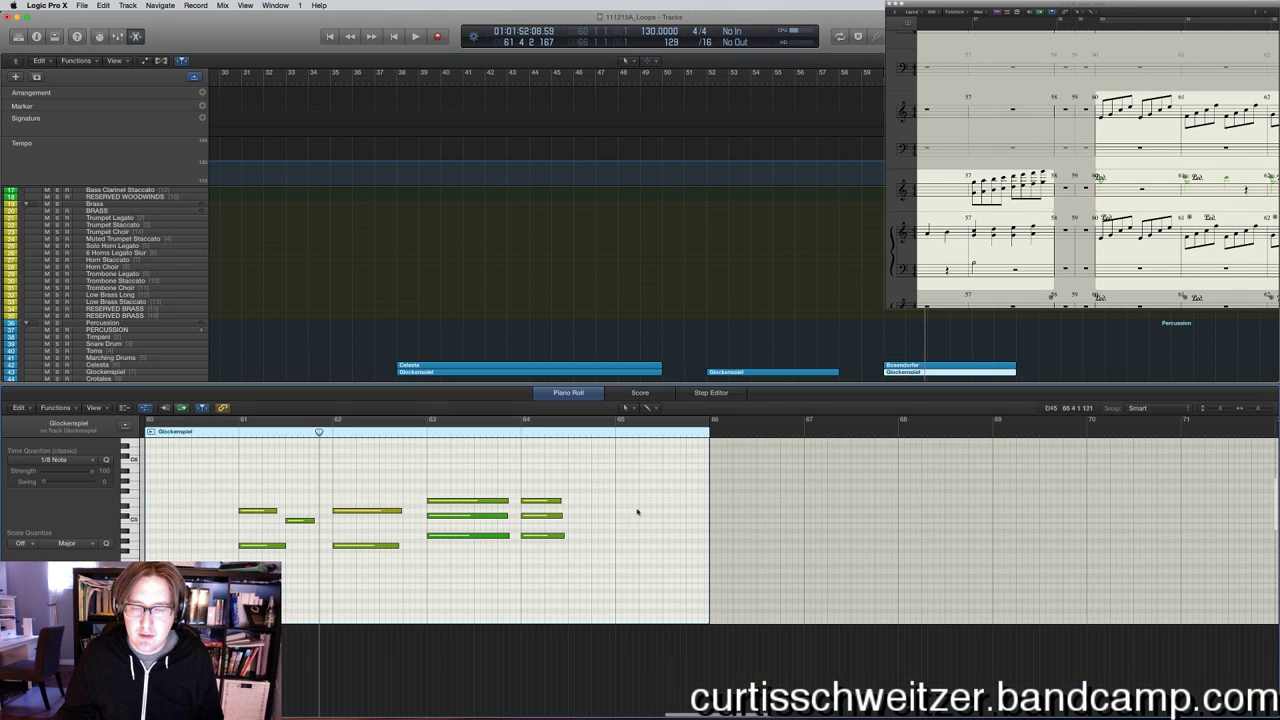
left_click_drag(881, 81, 872, 82)
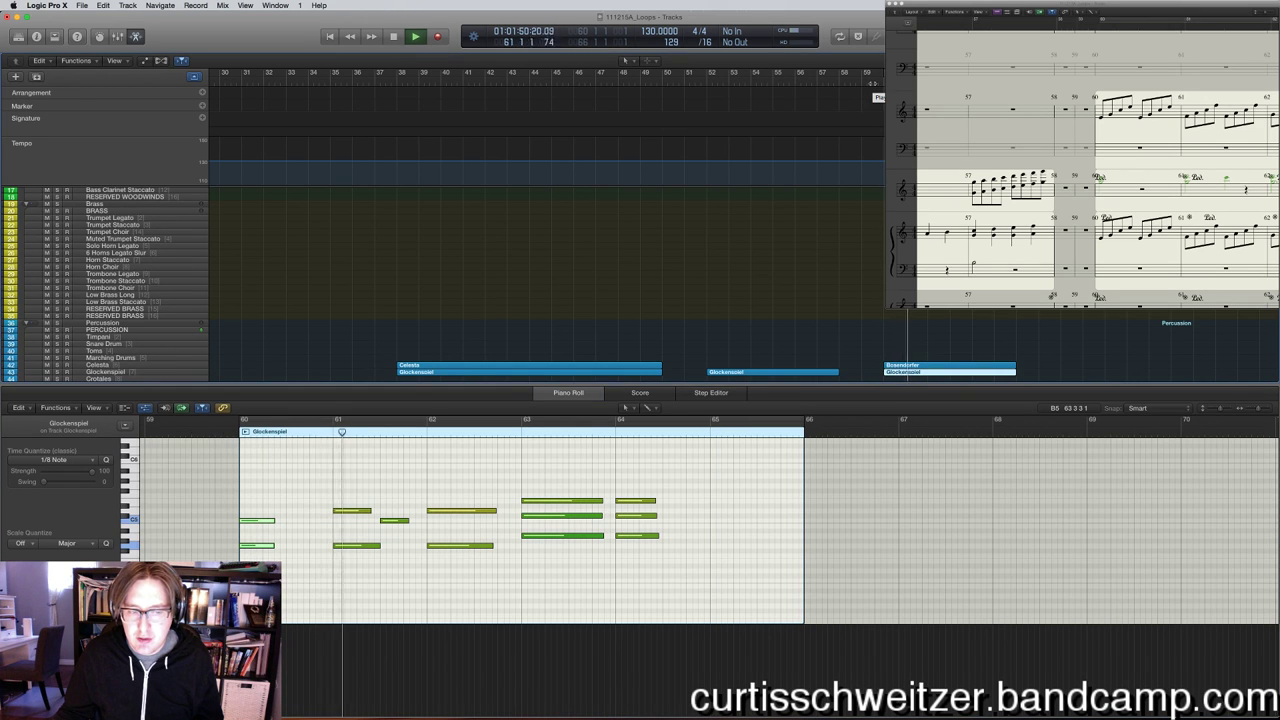
key("space")
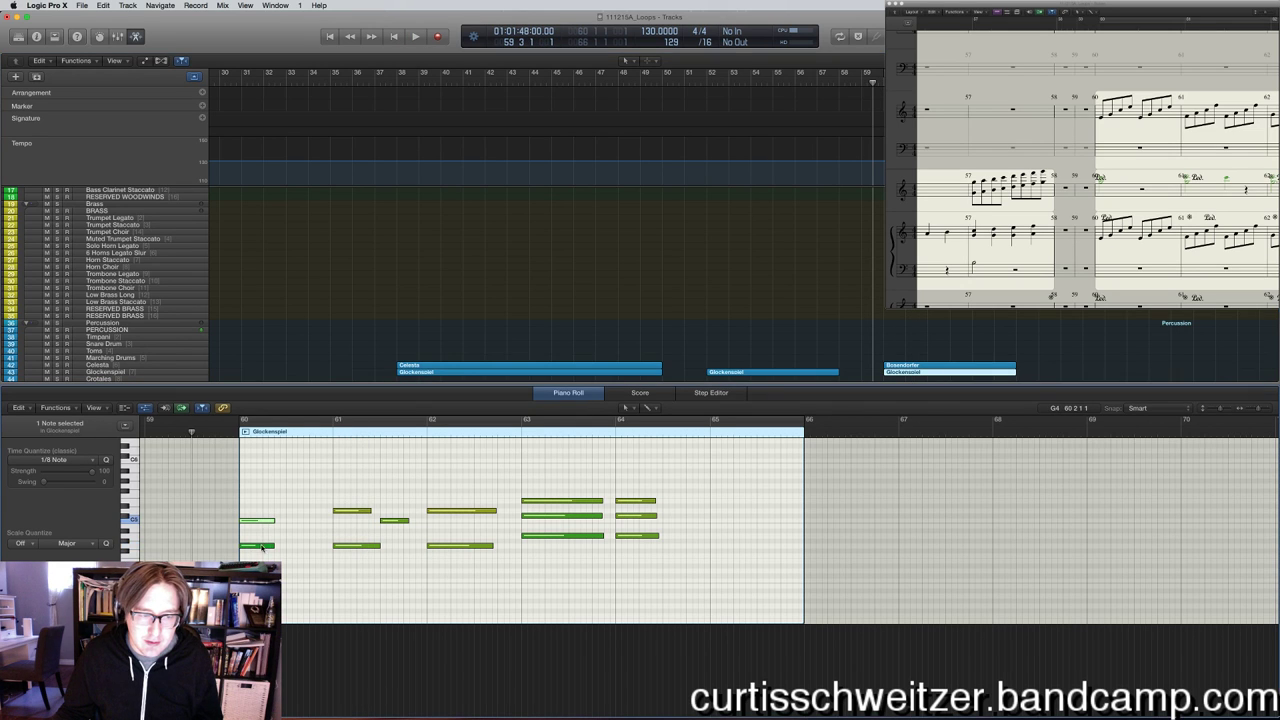
Delete the lower and the upper opening note of the Glockenspiel region at bar 60 one at a time, checking by playback.
key("space")
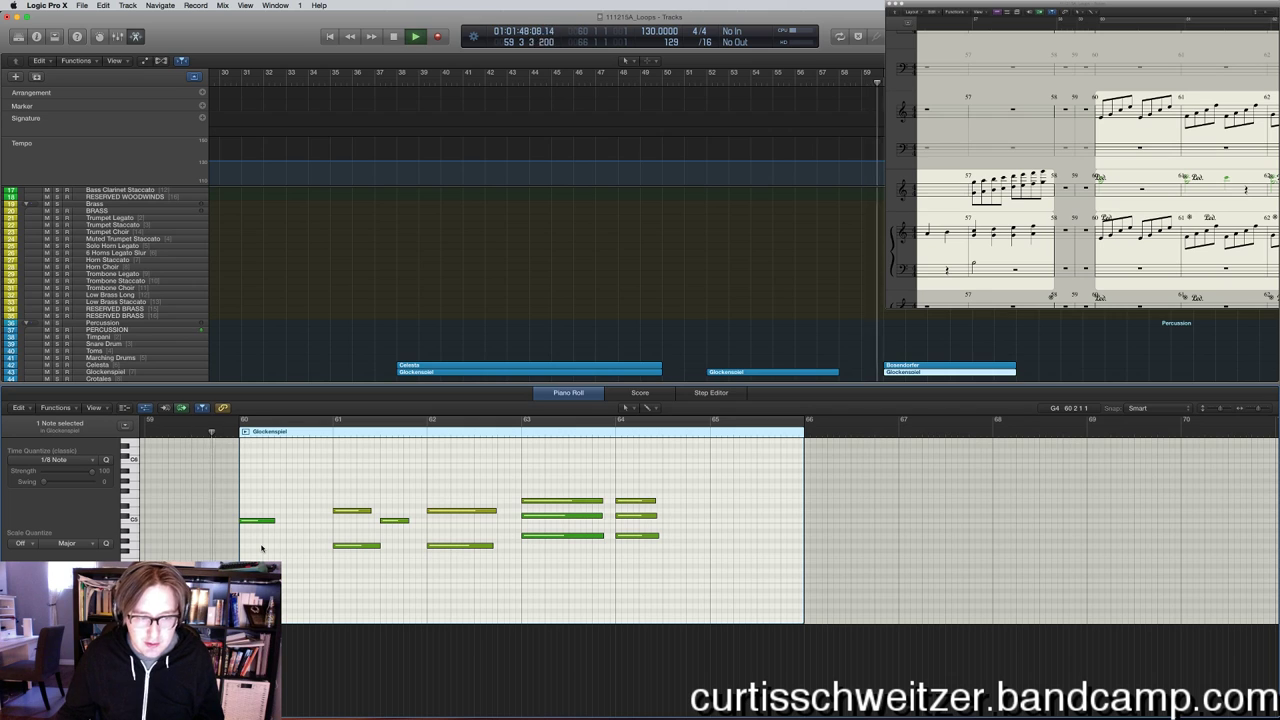
key("space")
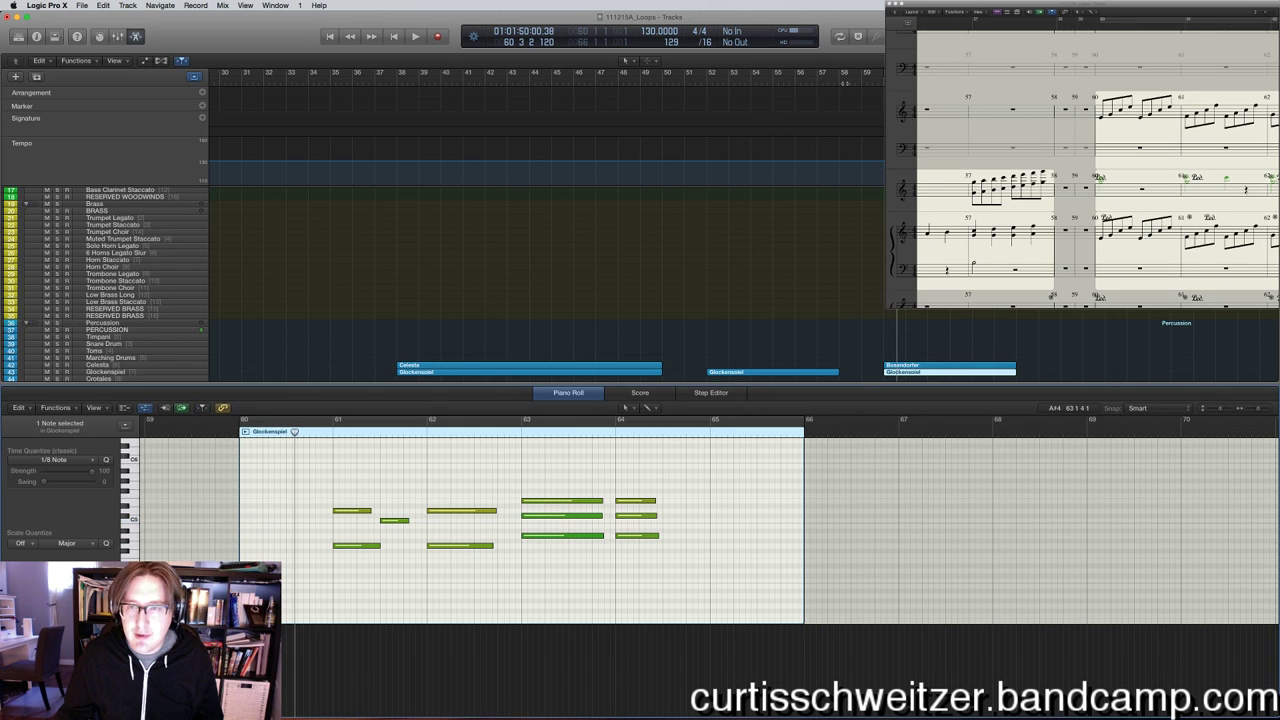
key("space")
key("e")
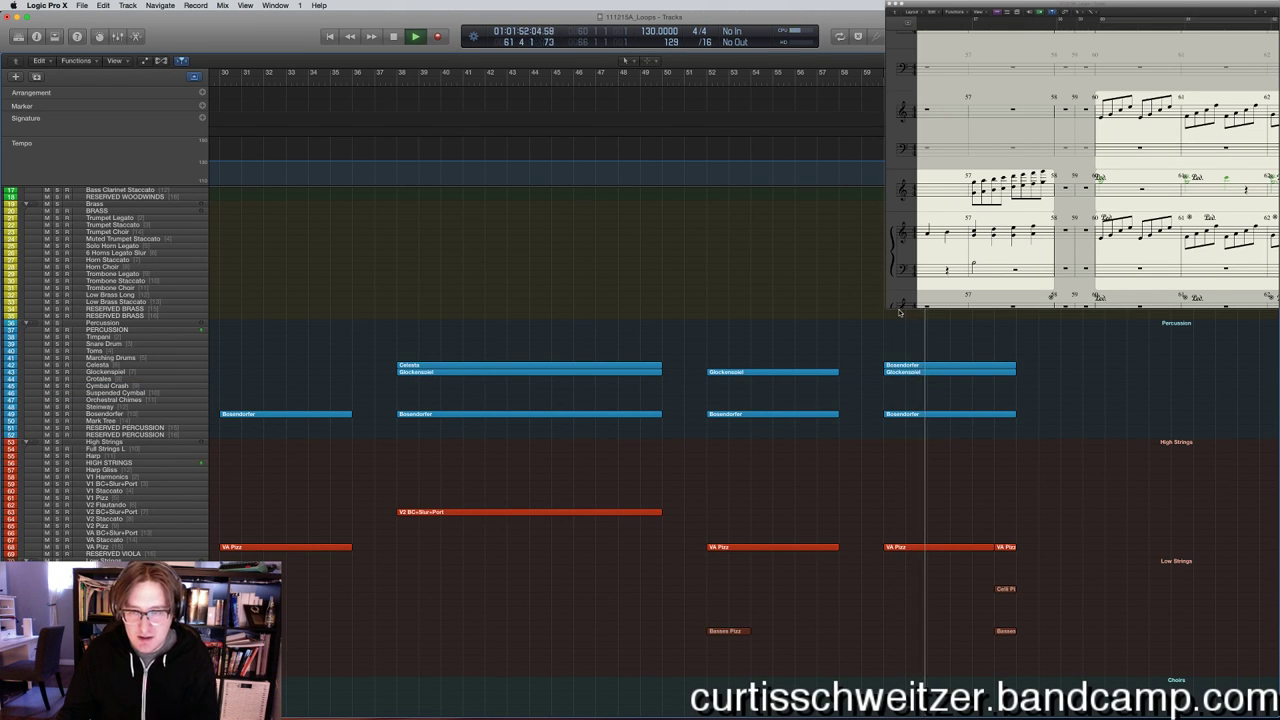
Audition the rest of the final loop from bar 61 to bar 65 while checking its regions.
scroll(900, 311, "right", 5)
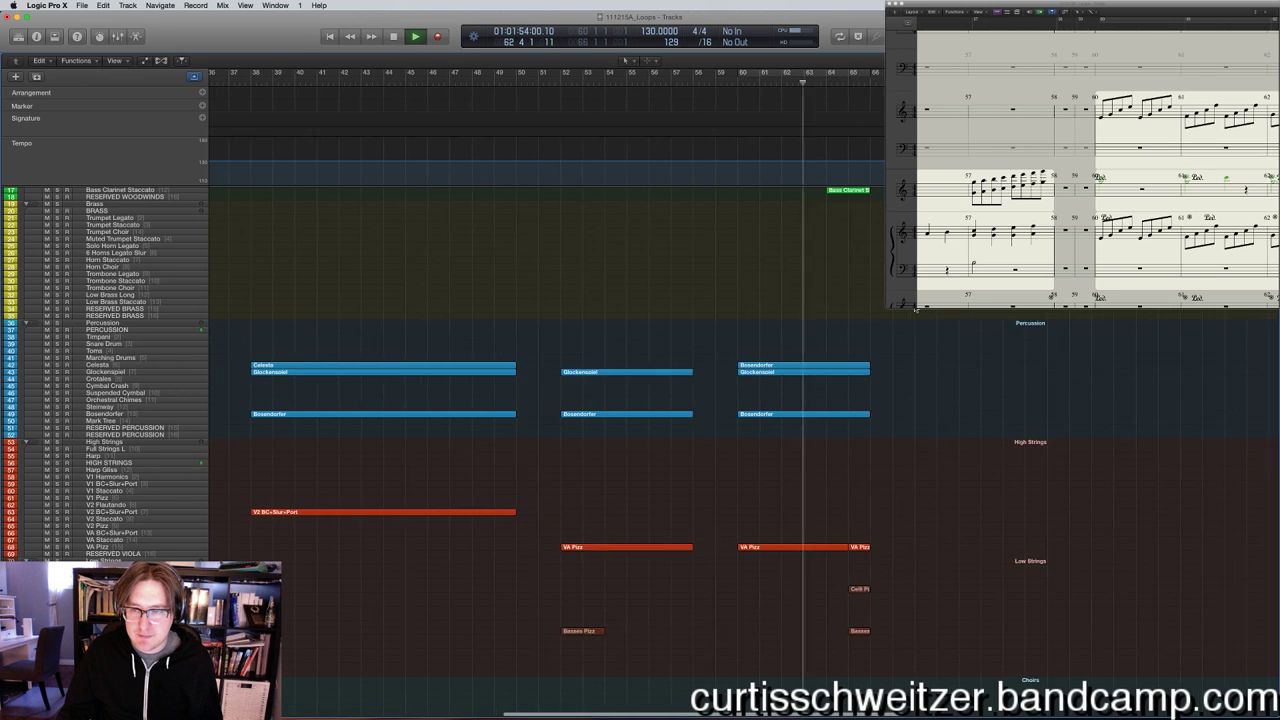
scroll(915, 311, "right", 3)
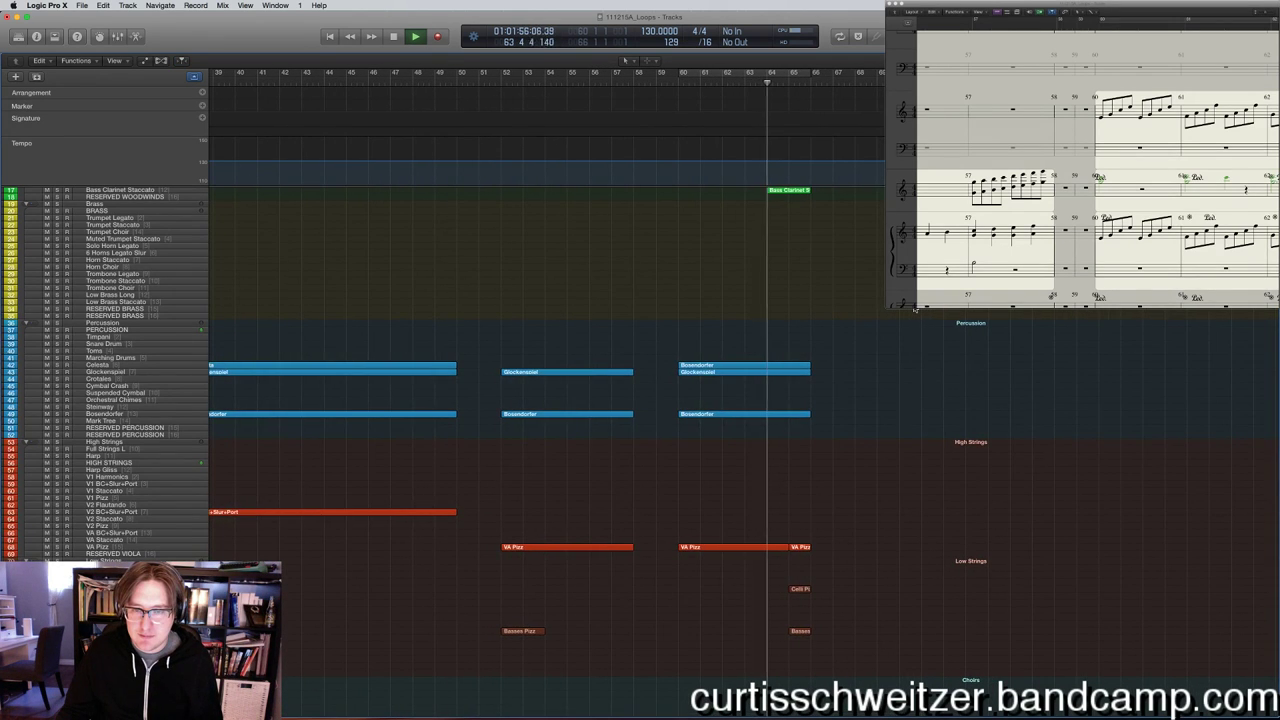
scroll(913, 311, "down", 5)
scroll(913, 311, "up", 8)
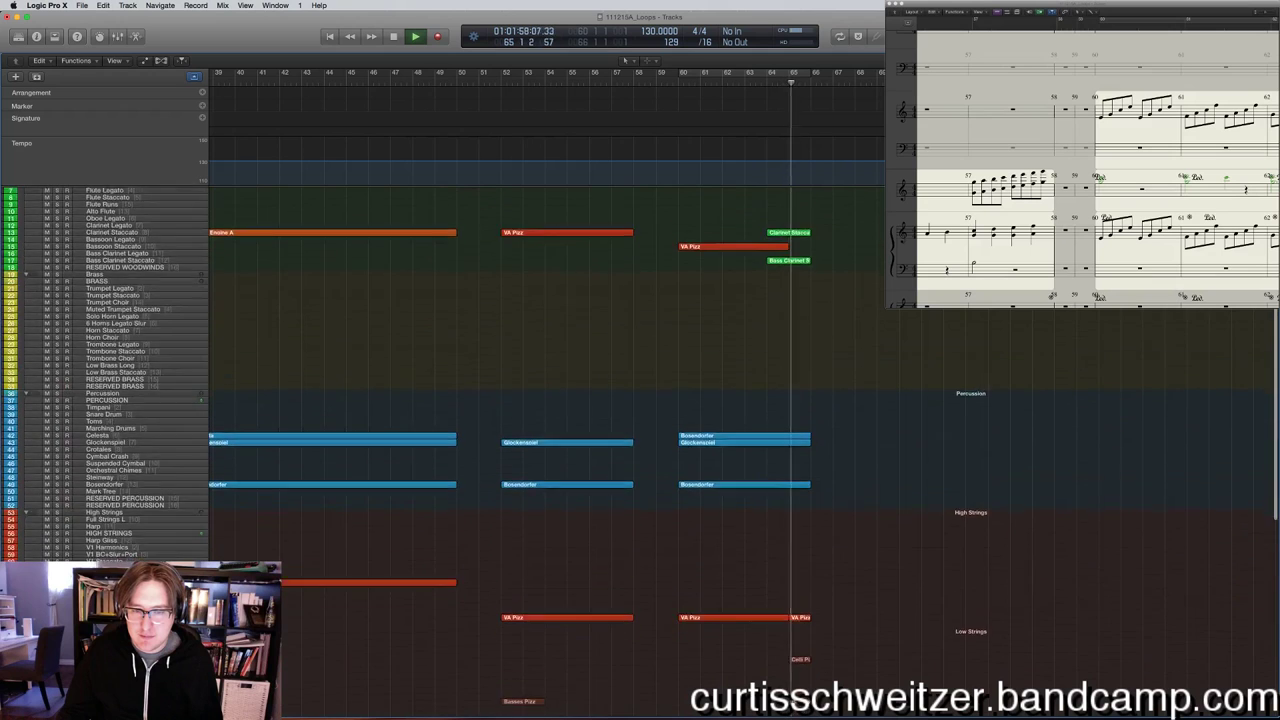
scroll(550, 440, "down", 5)
key("space")
Copy the Basses Pizz region at bar 52 and paste it at bar 60 on the same track.
scroll(550, 440, "down", 4)
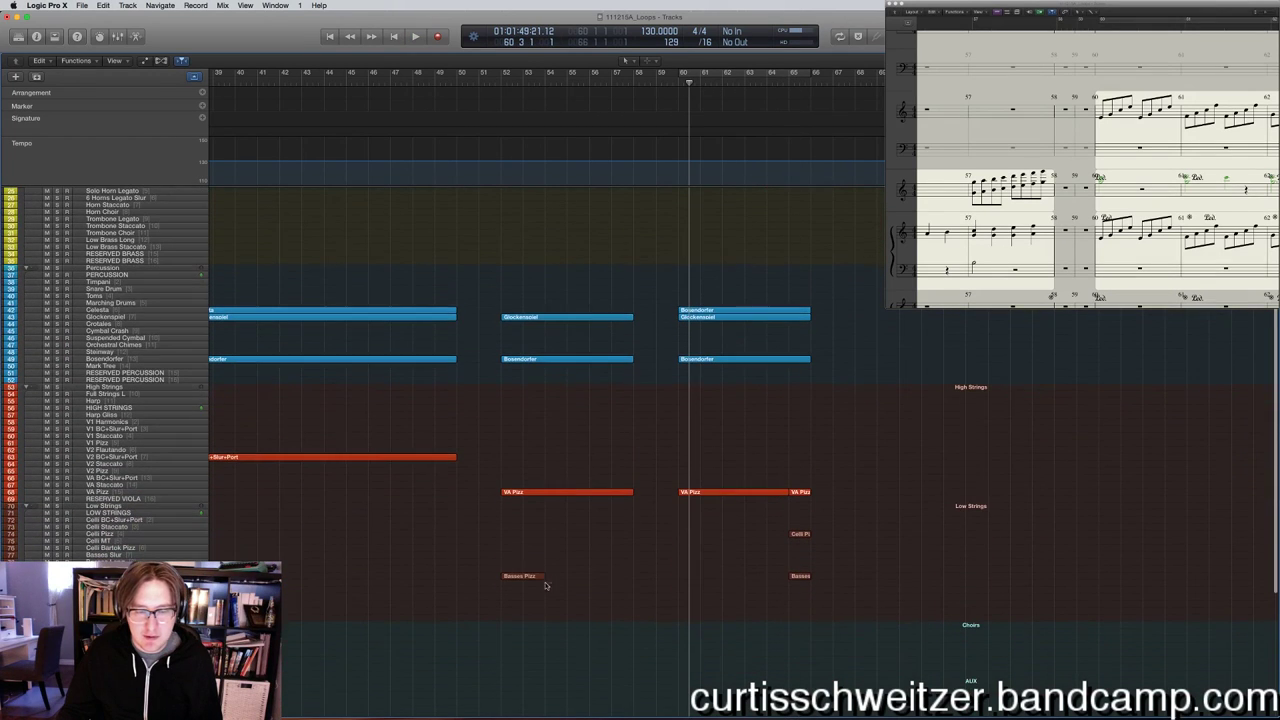
left_click_drag(672, 78, 677, 80)
key("super+v")
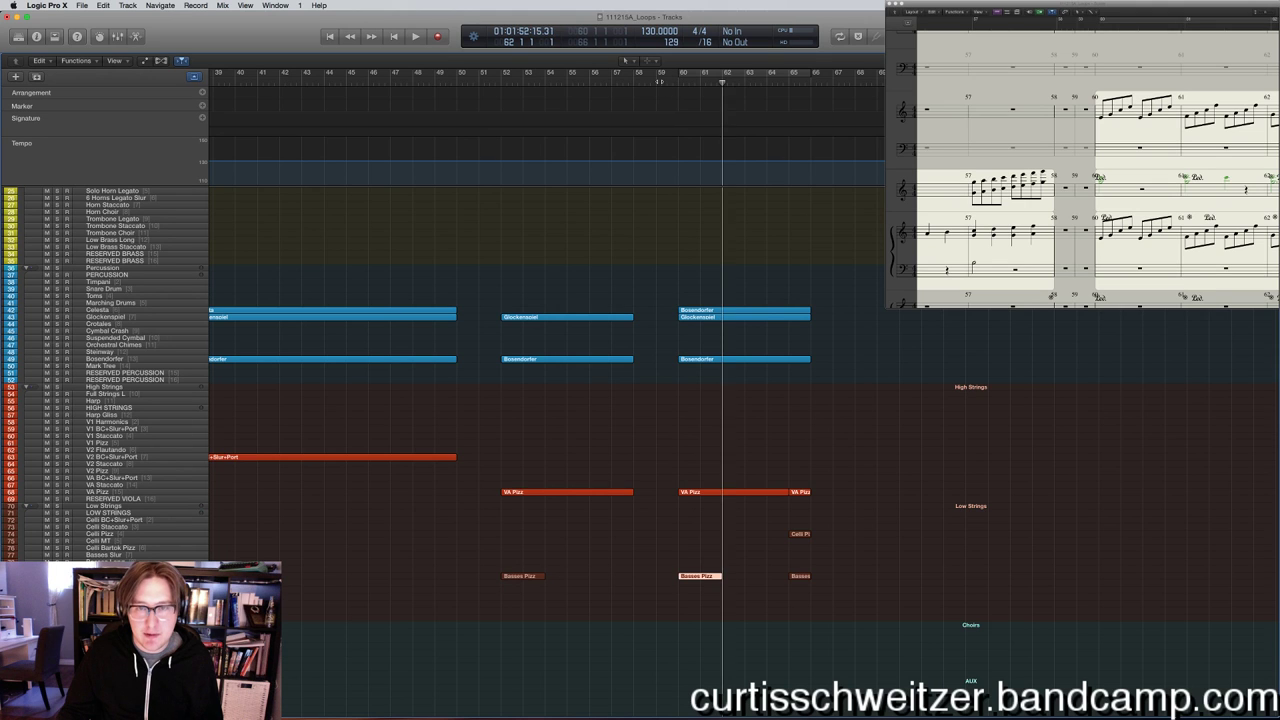
Audition the final loop with the pasted Basses Pizz region through to its end.
key("space")
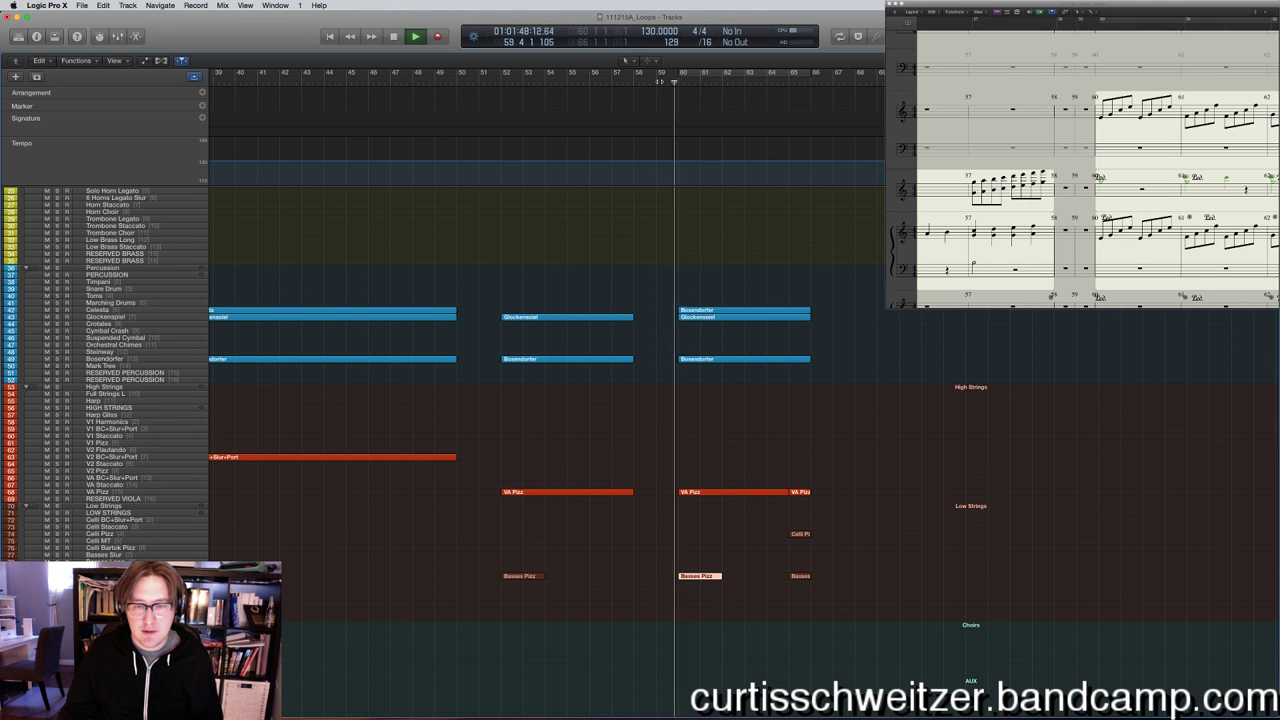
left_click(736, 258)
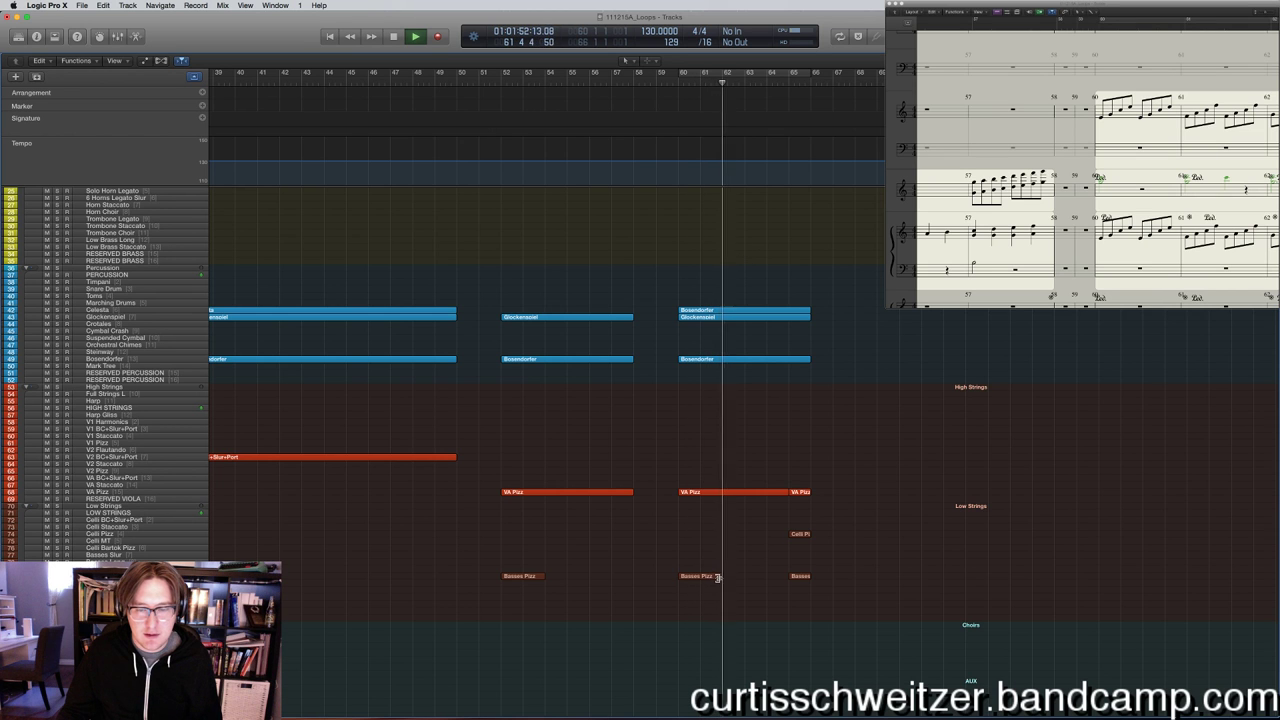
key("z")
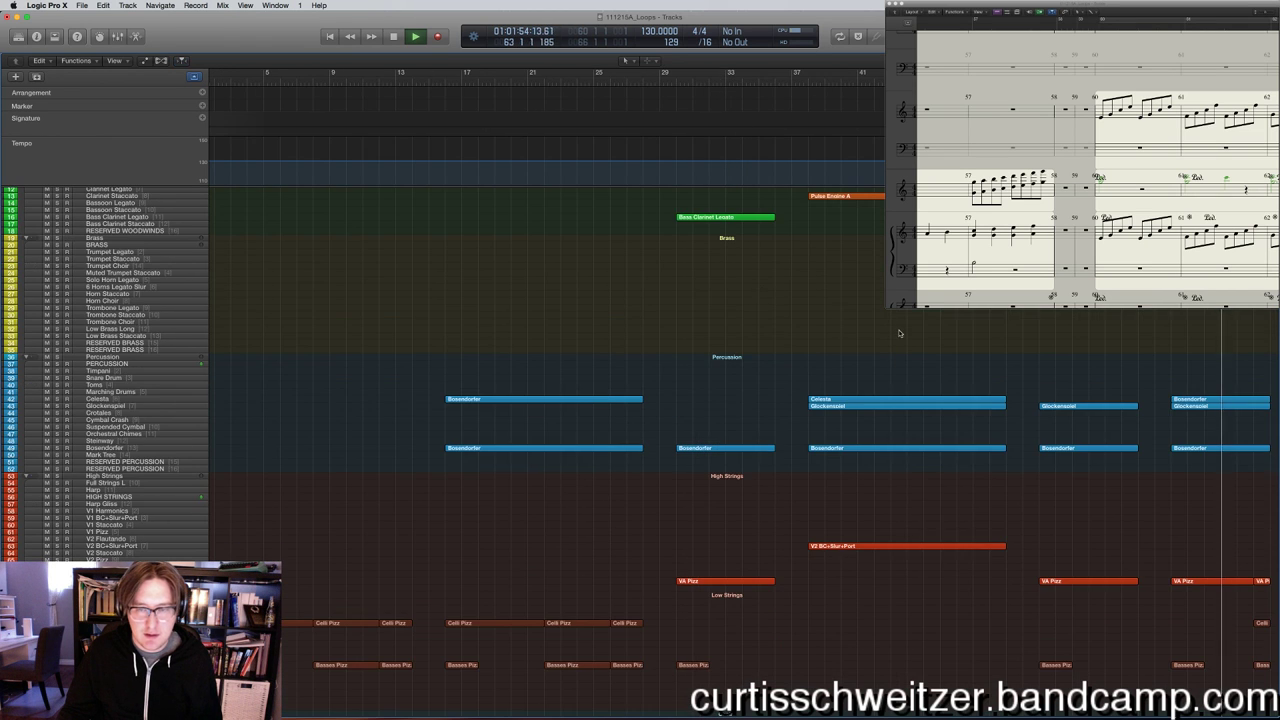
scroll(899, 333, "down", 10)
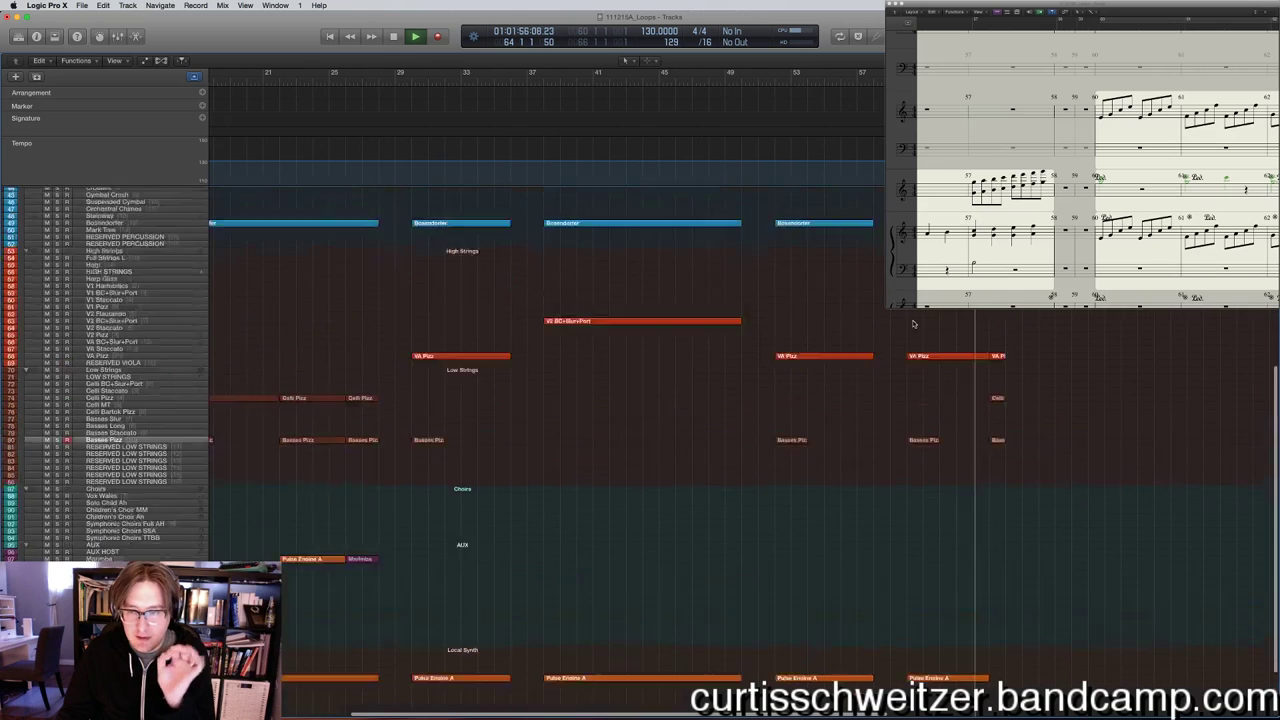
scroll(913, 323, "up", 3)
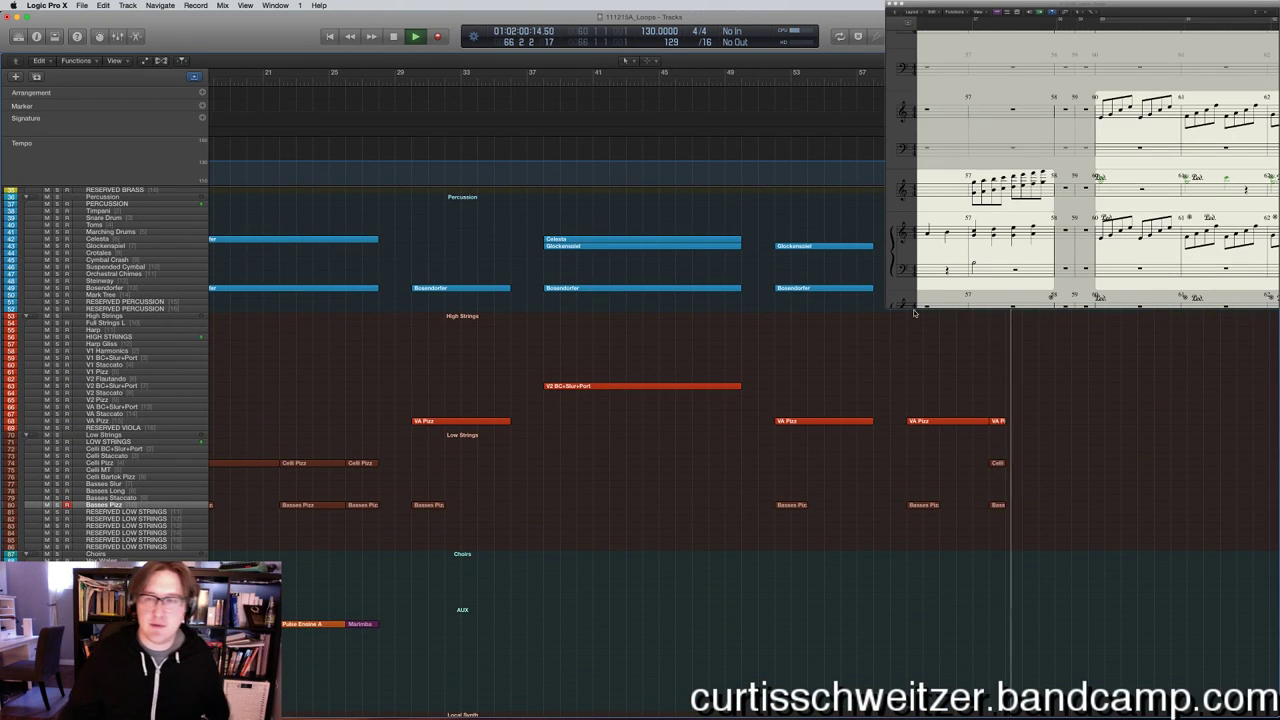
scroll(940, 322, "left", 10)
key("space")
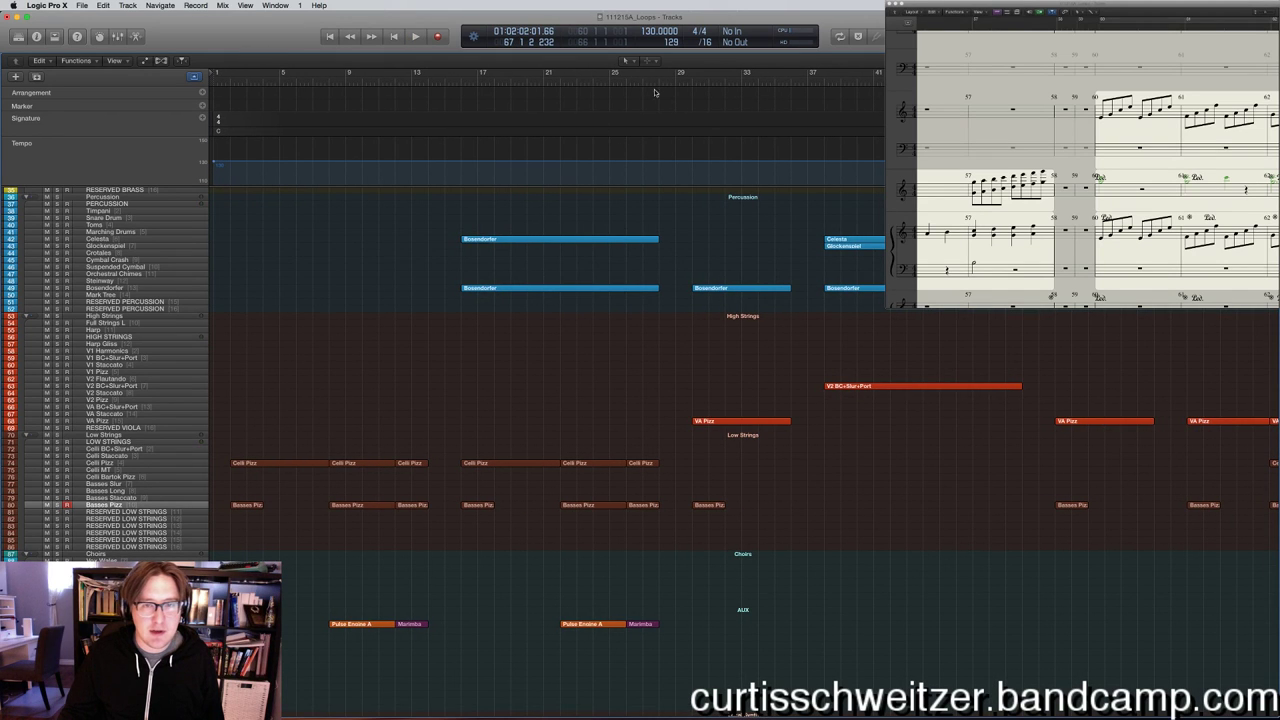
Audition the end of the second loop from about bar 26 and examine the regions that finish it.
left_click(624, 74)
key("space")
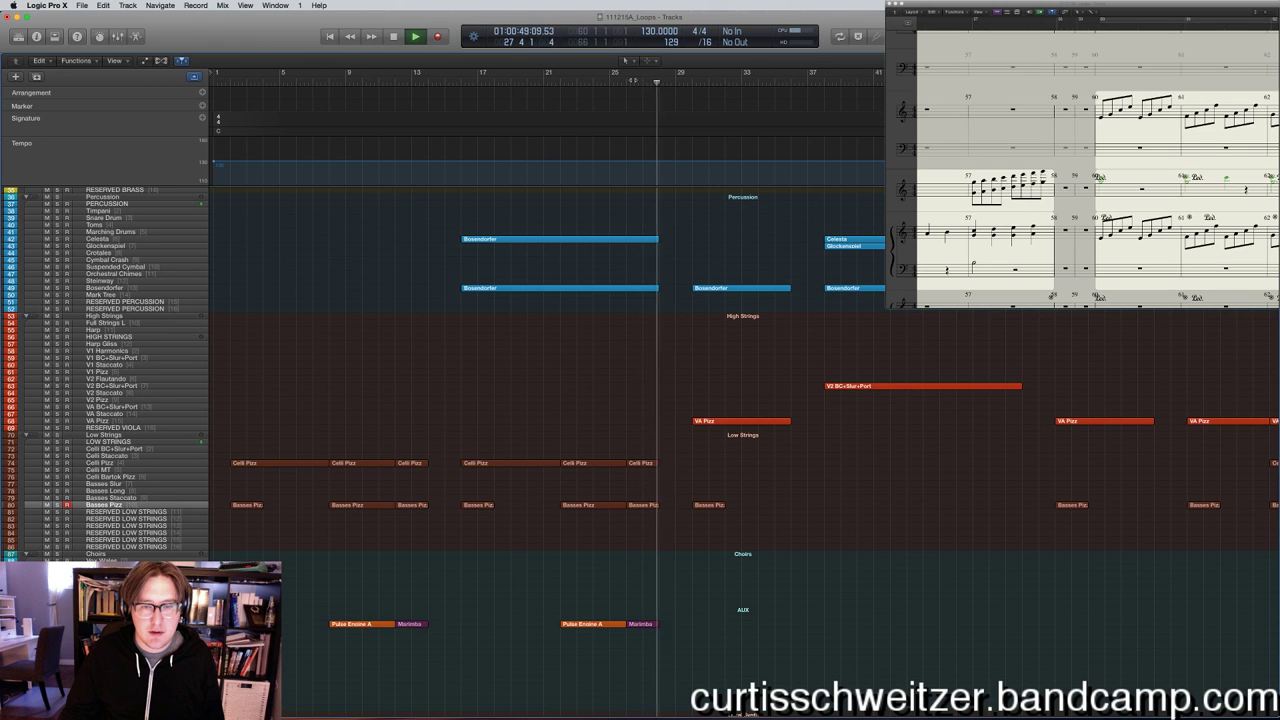
scroll(689, 340, "down", 2)
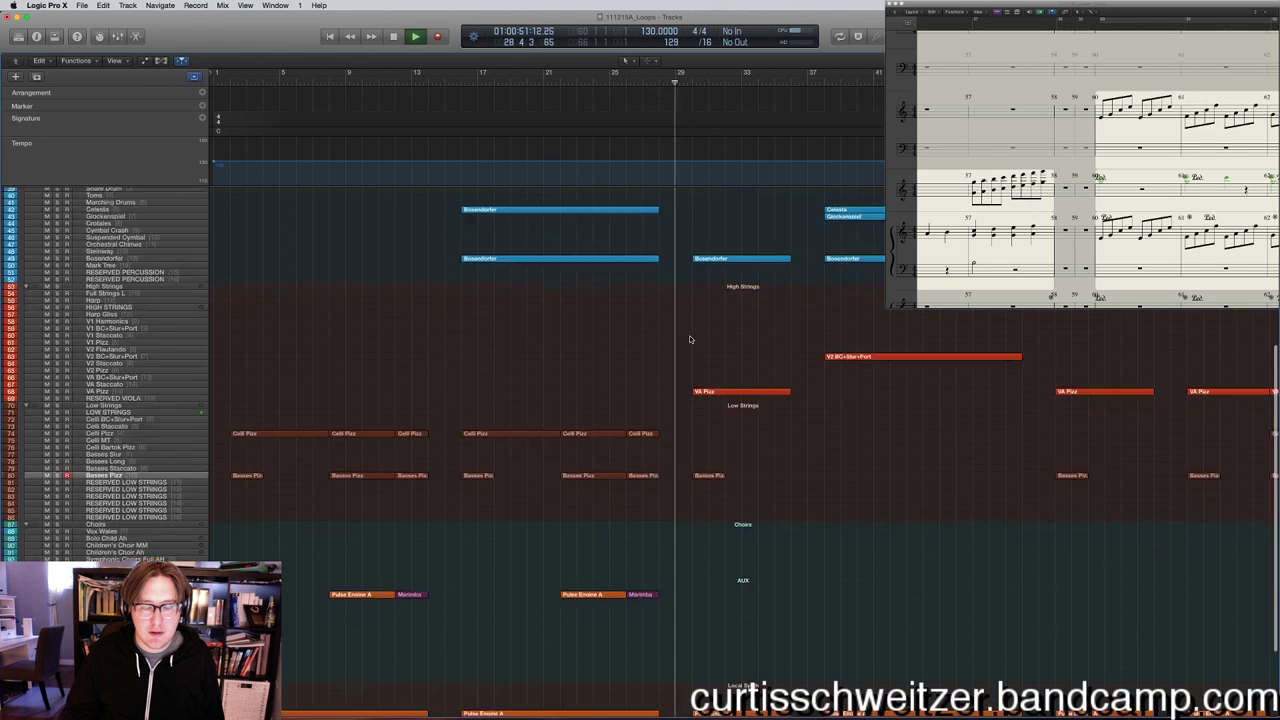
scroll(689, 340, "down", 5)
scroll(711, 194, "up", 3)
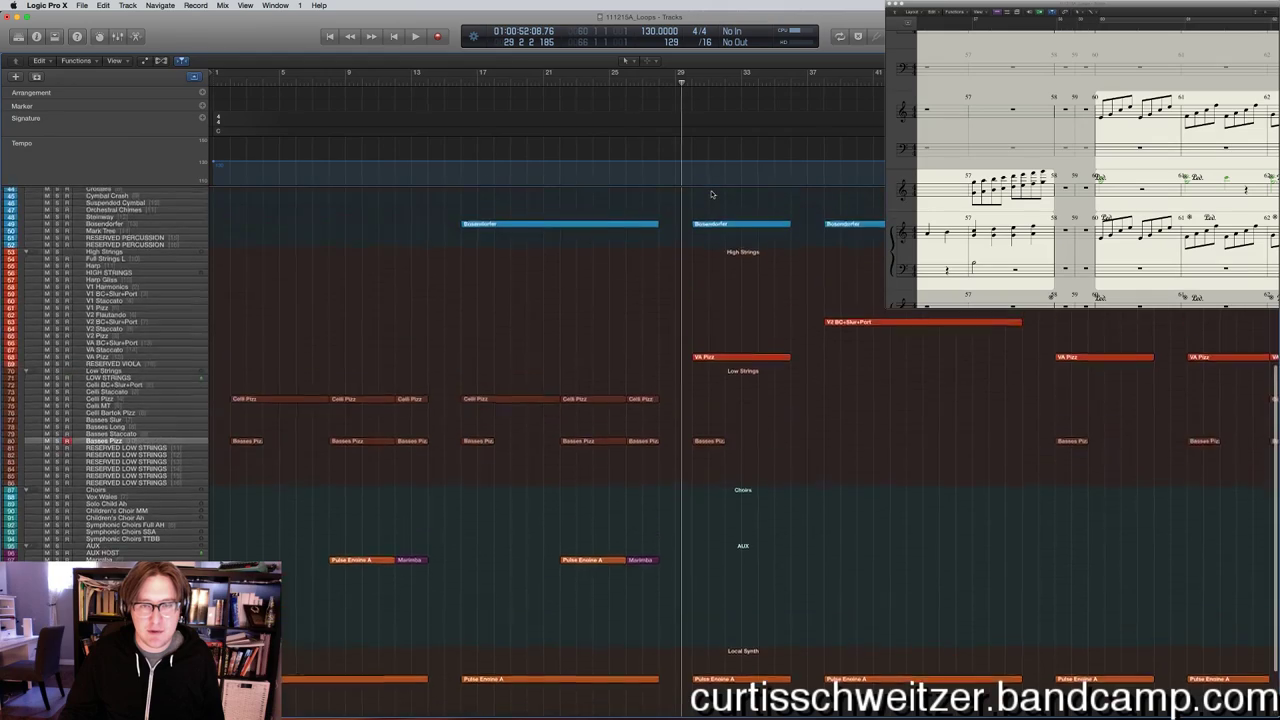
scroll(711, 200, "down", 4)
scroll(746, 200, "up", 9)
scroll(745, 205, "down", 8)
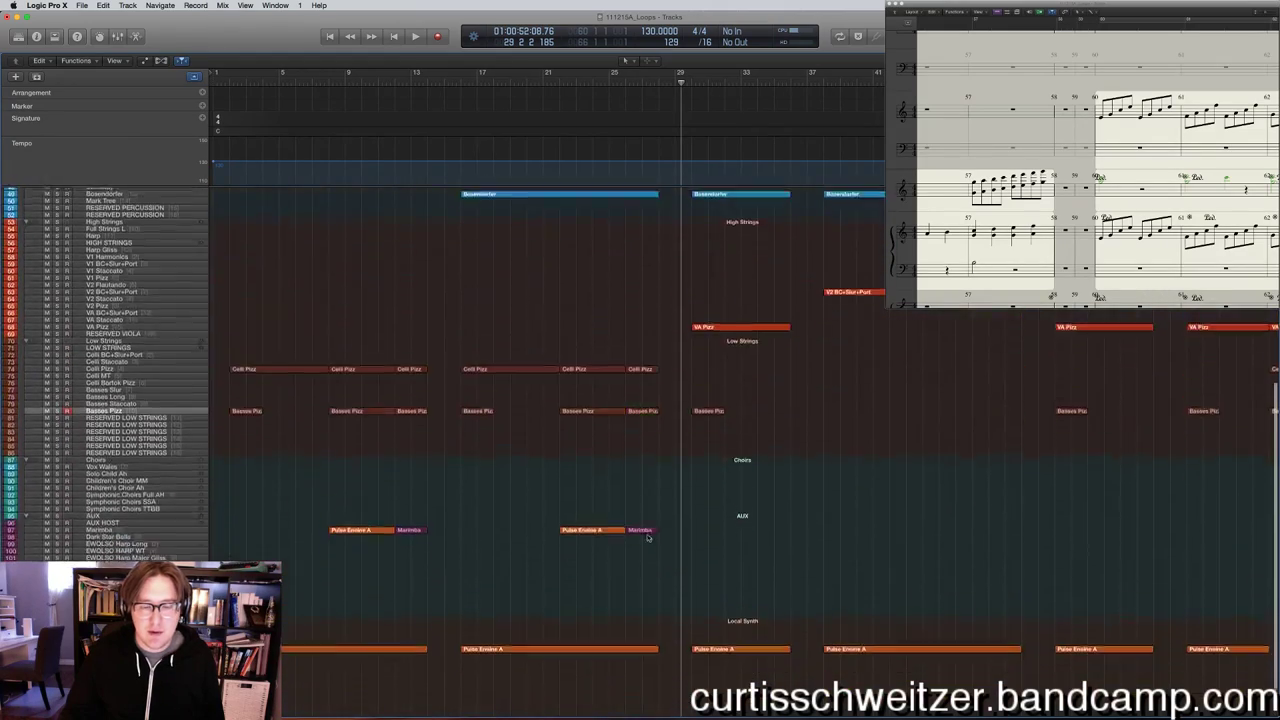
scroll(745, 205, "up", 8)
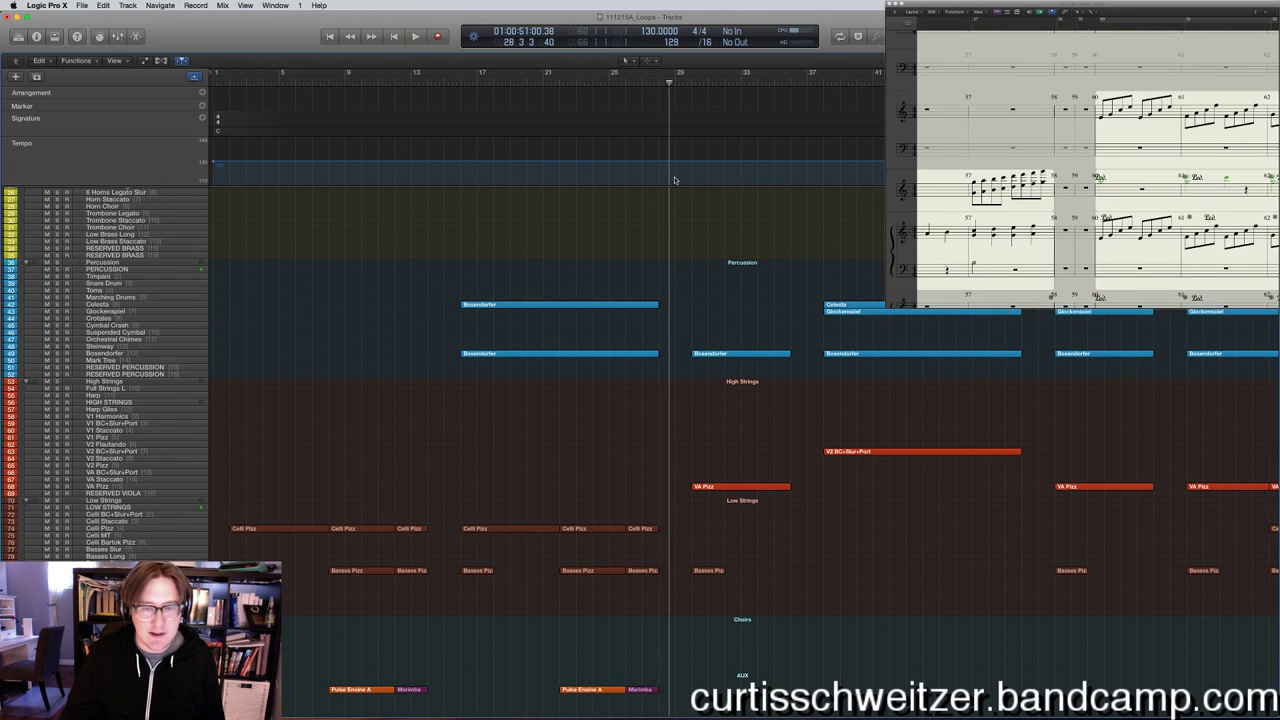
Audition the transition into the third loop from about bar 28 to bar 33.
key("space")
scroll(797, 237, "right", 3)
key("space")
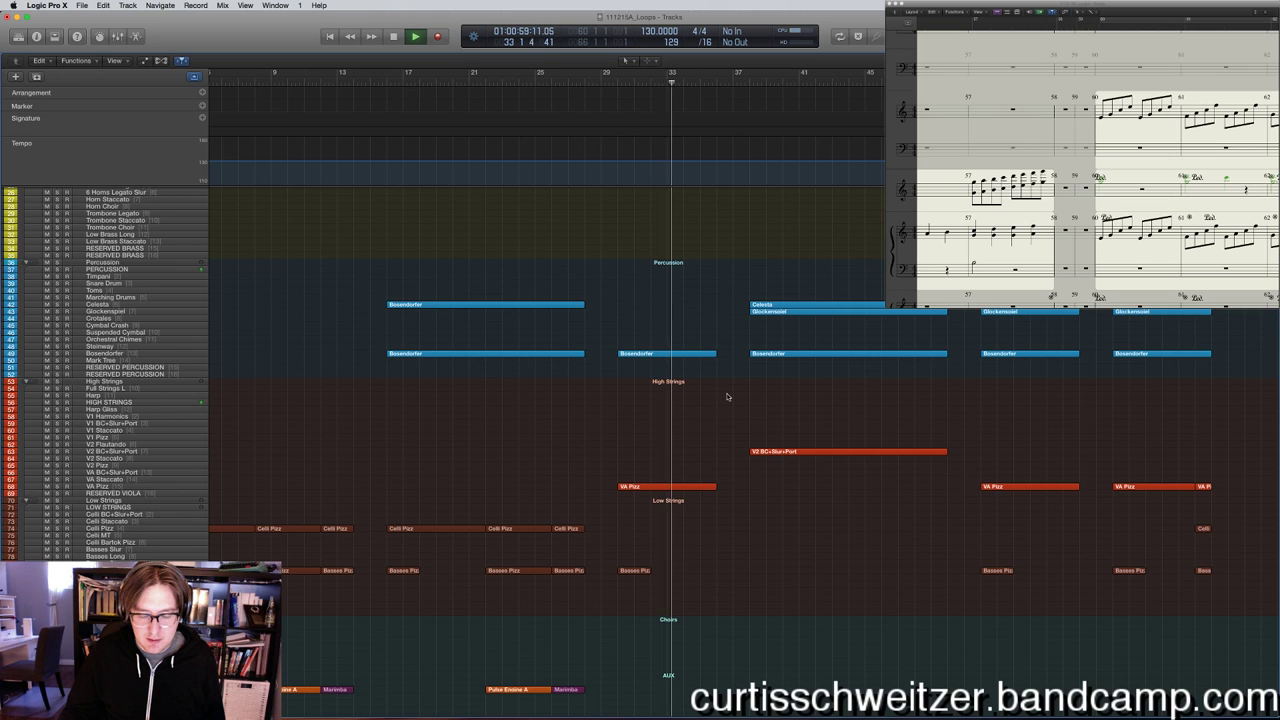
key("space")
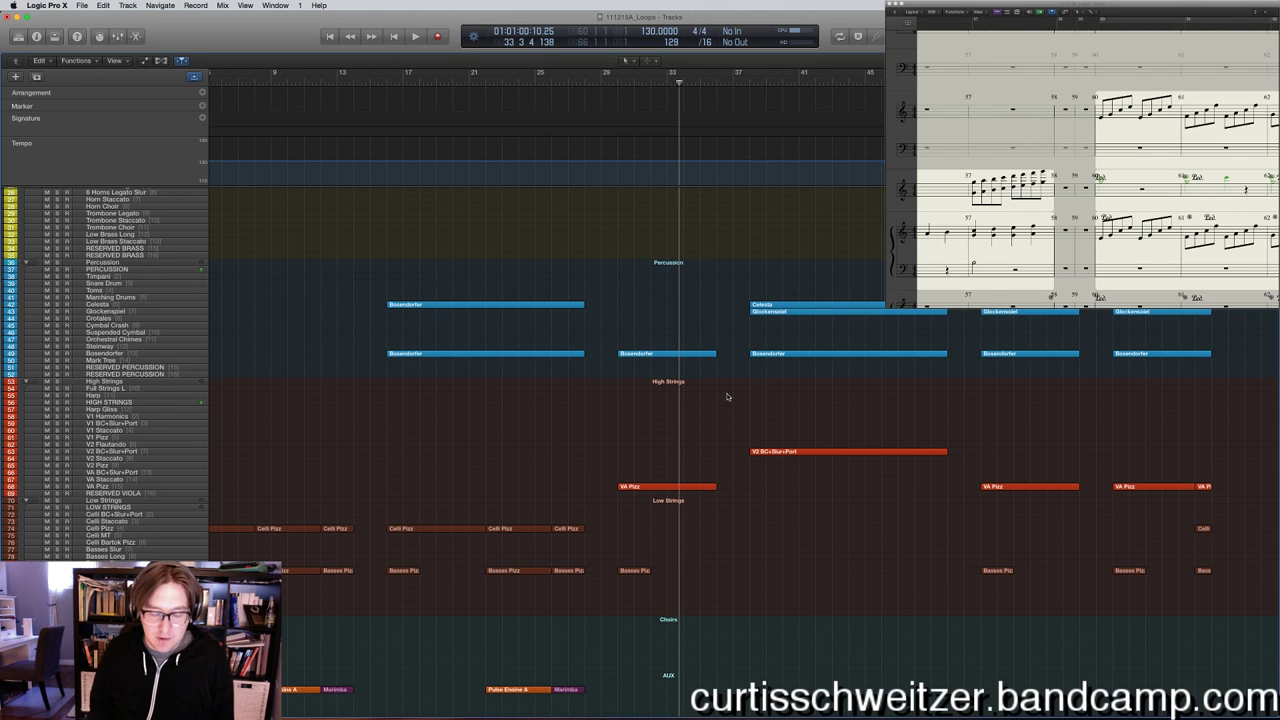
Show the mixer and insert a Kontakt 5 instrument on the empty LOCAL SYNTH 3 channel.
scroll(727, 397, "down", 10)
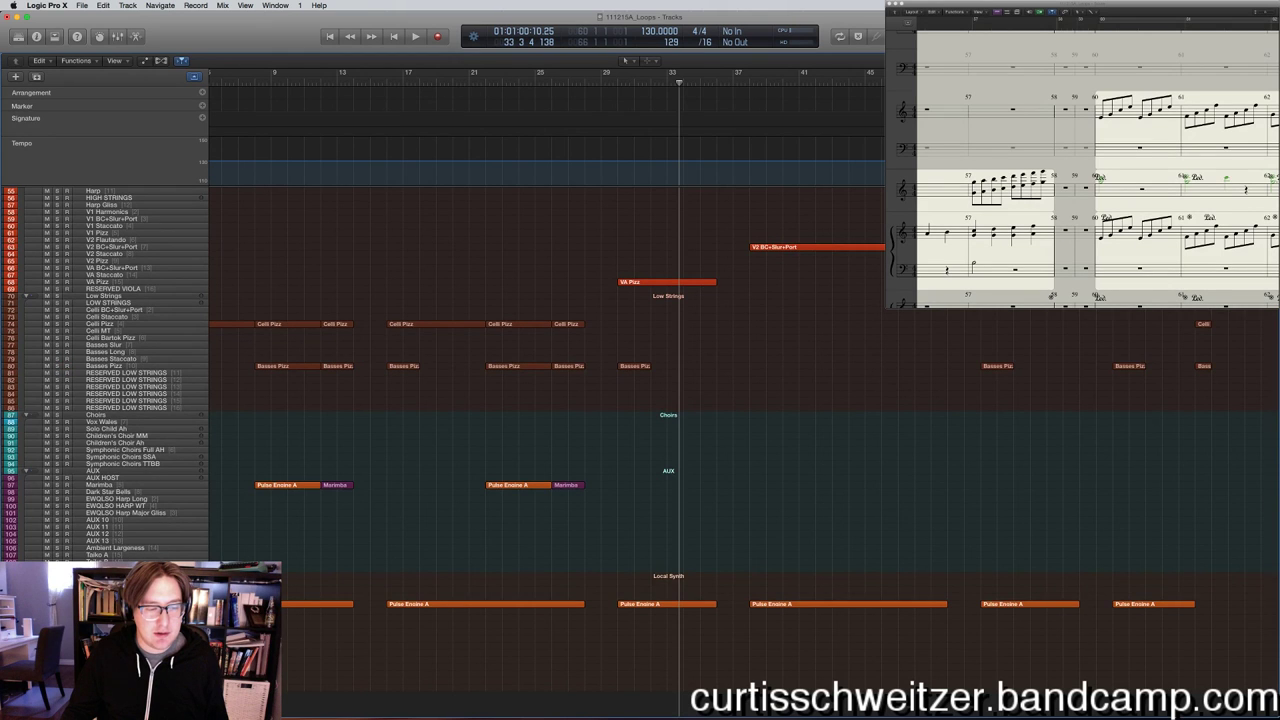
key("x")
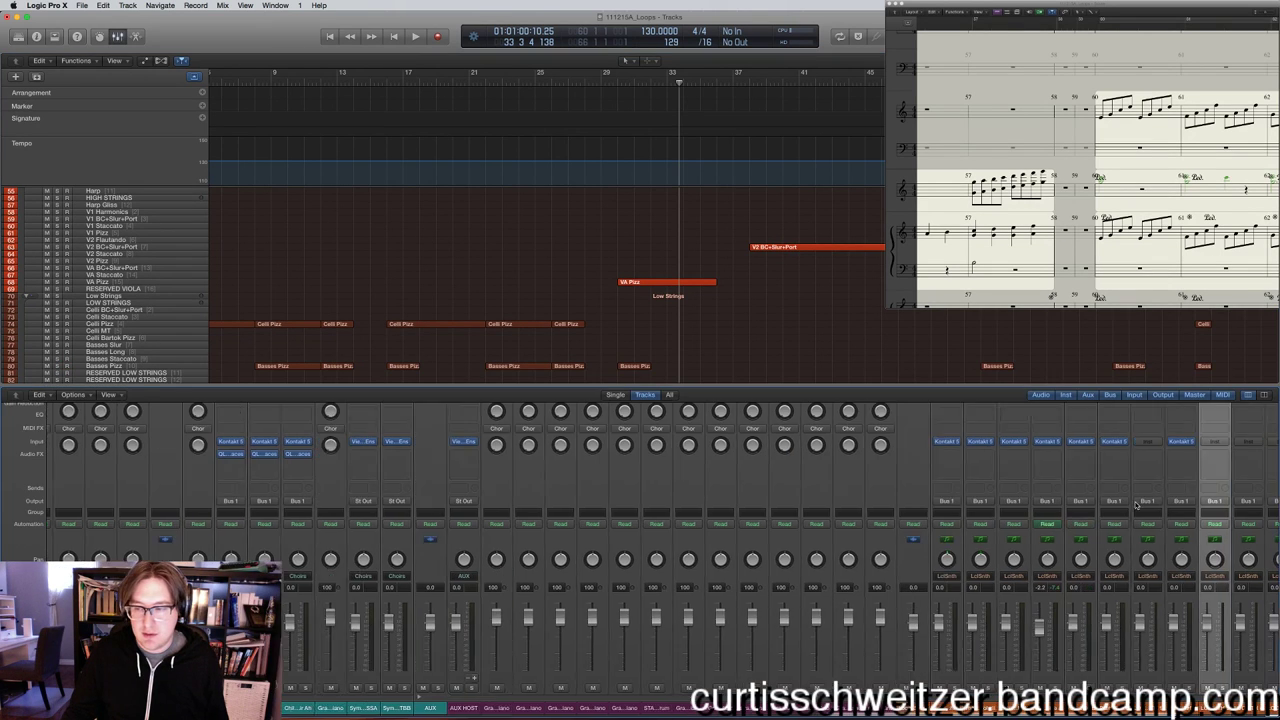
left_click(1090, 576)
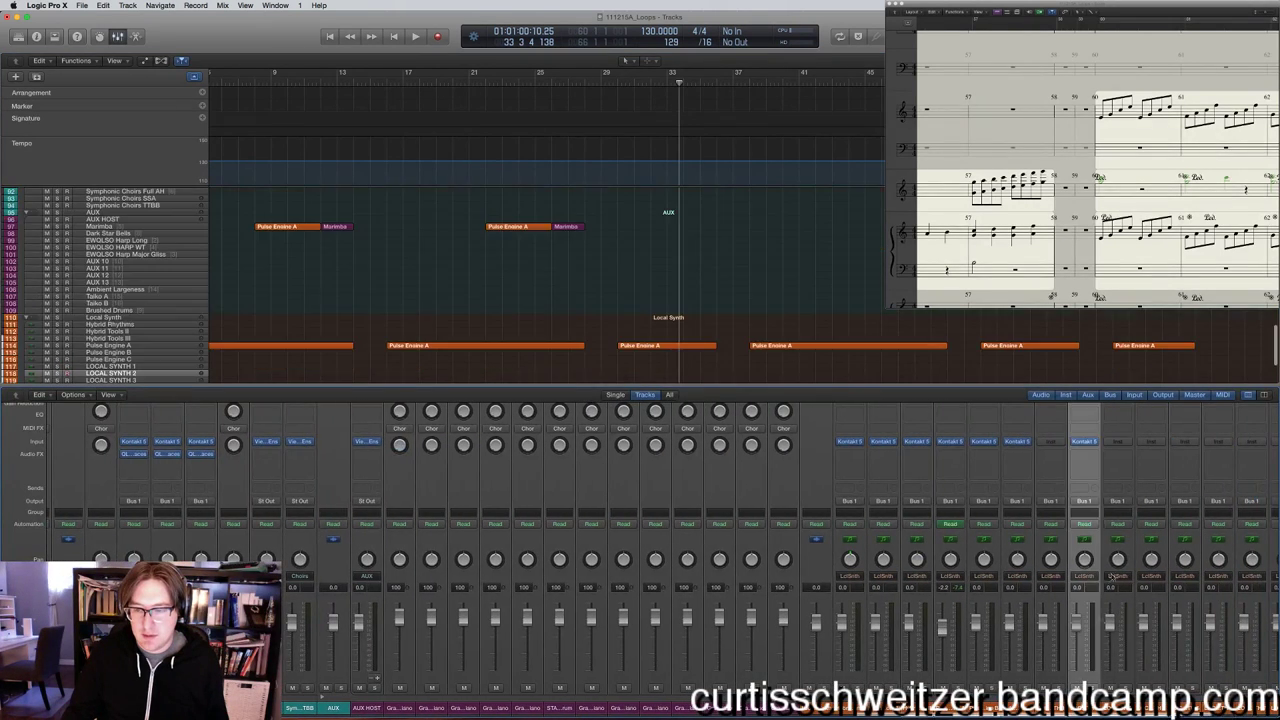
left_click(1120, 446)
mouse_move(1117, 624)
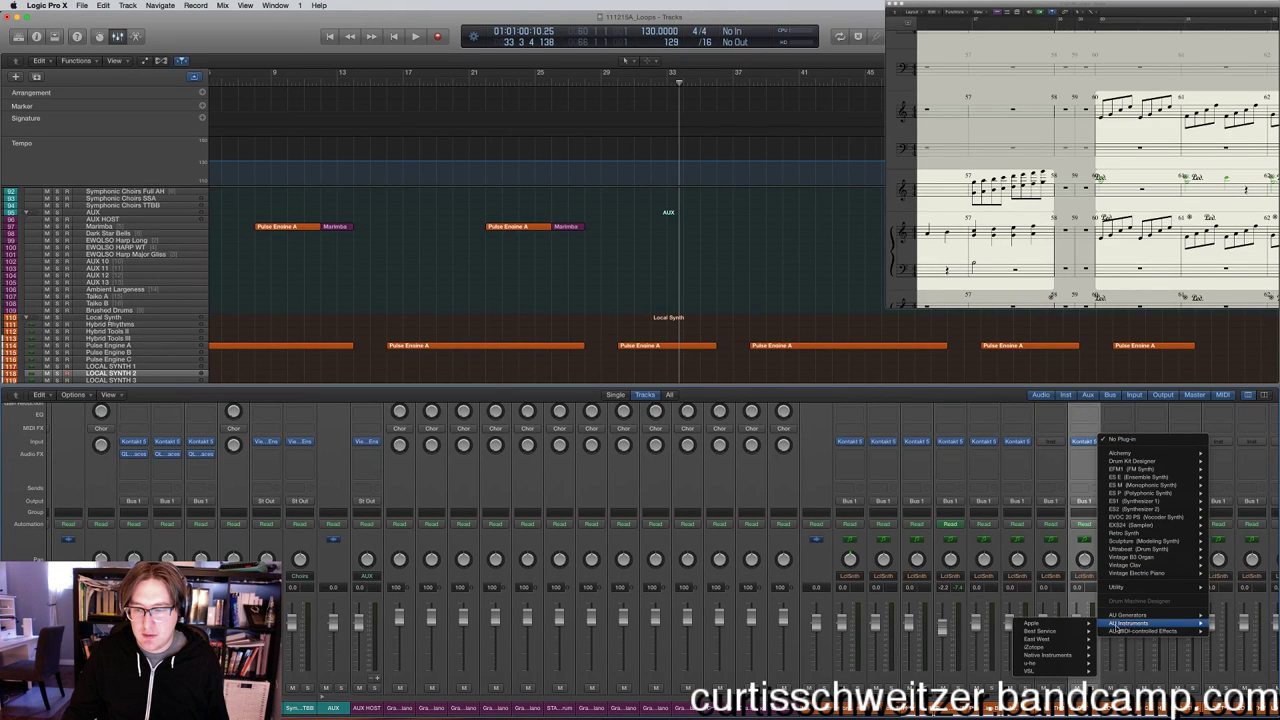
left_click(906, 650)
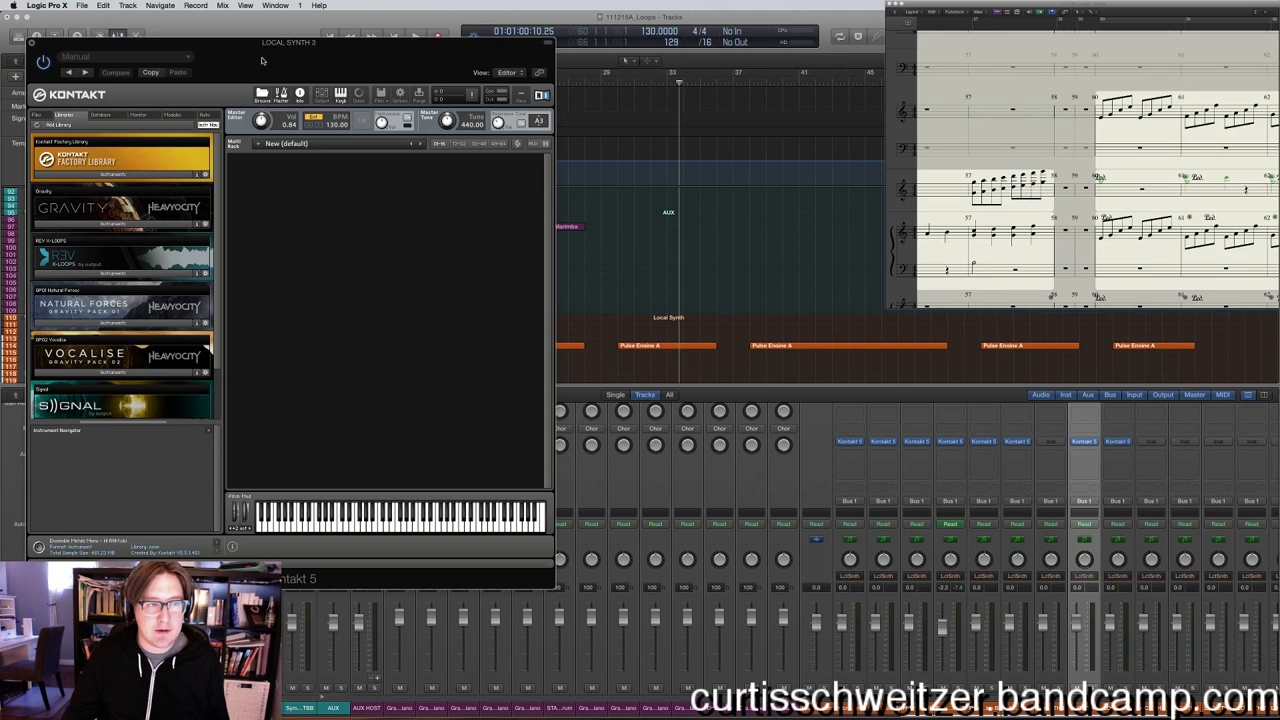
Load the Ensemble Metals Menu - HI RAM instrument from the Ensemble Metals menus folder into the new Kontakt instance.
left_click_drag(262, 61, 440, 66)
left_click(209, 119)
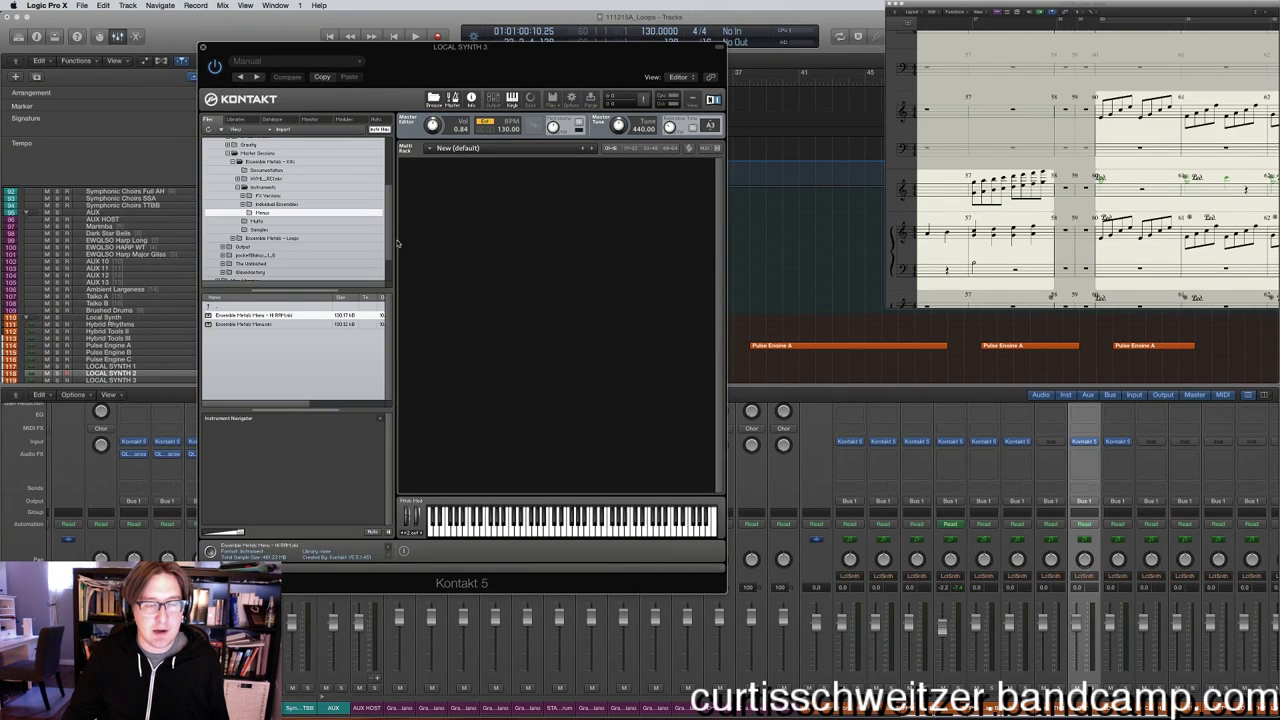
double_click(284, 317)
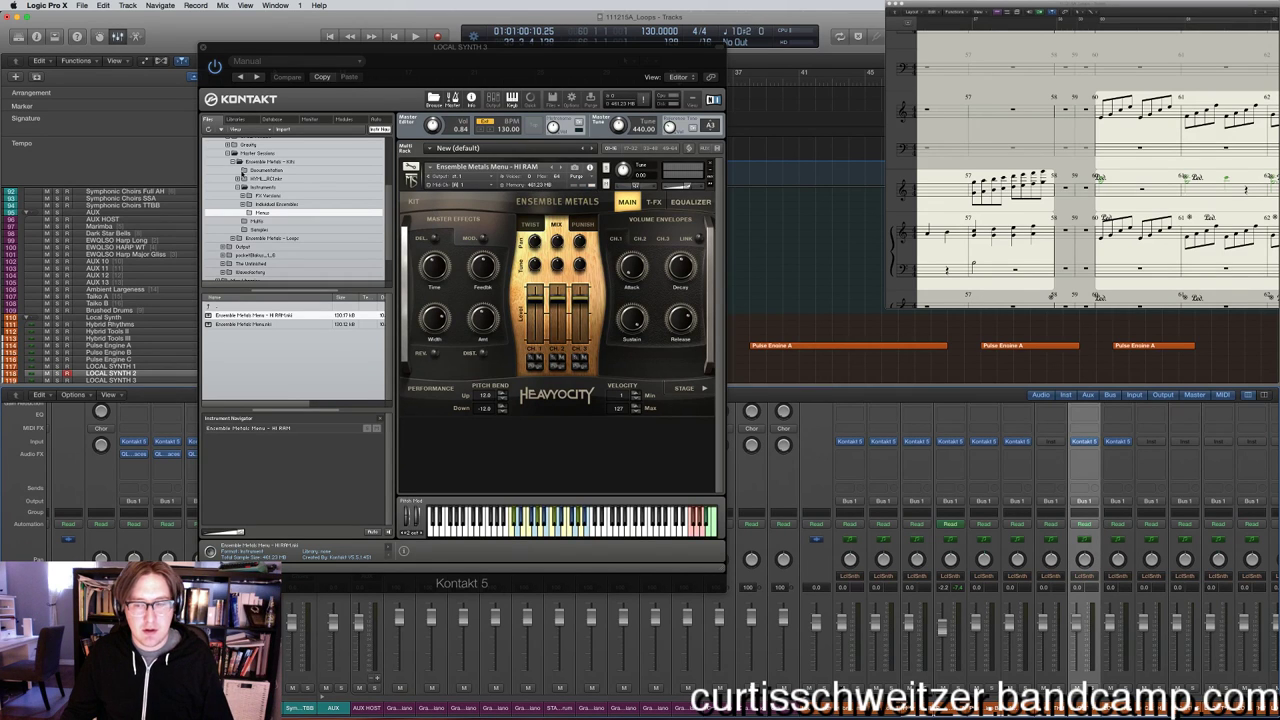
Select the LOCAL SYNTH 3 track so that the Ensemble Metals kit can be played.
scroll(149, 305, "down", 5)
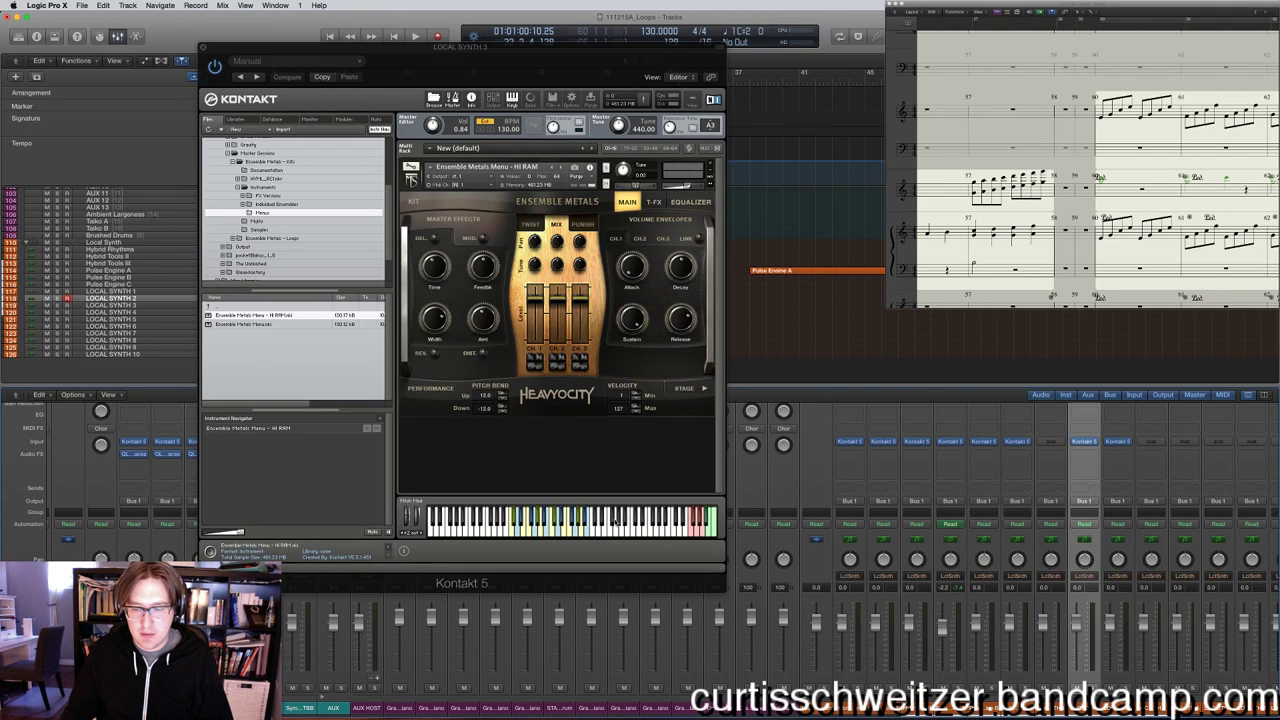
left_click(126, 292)
left_click(126, 298)
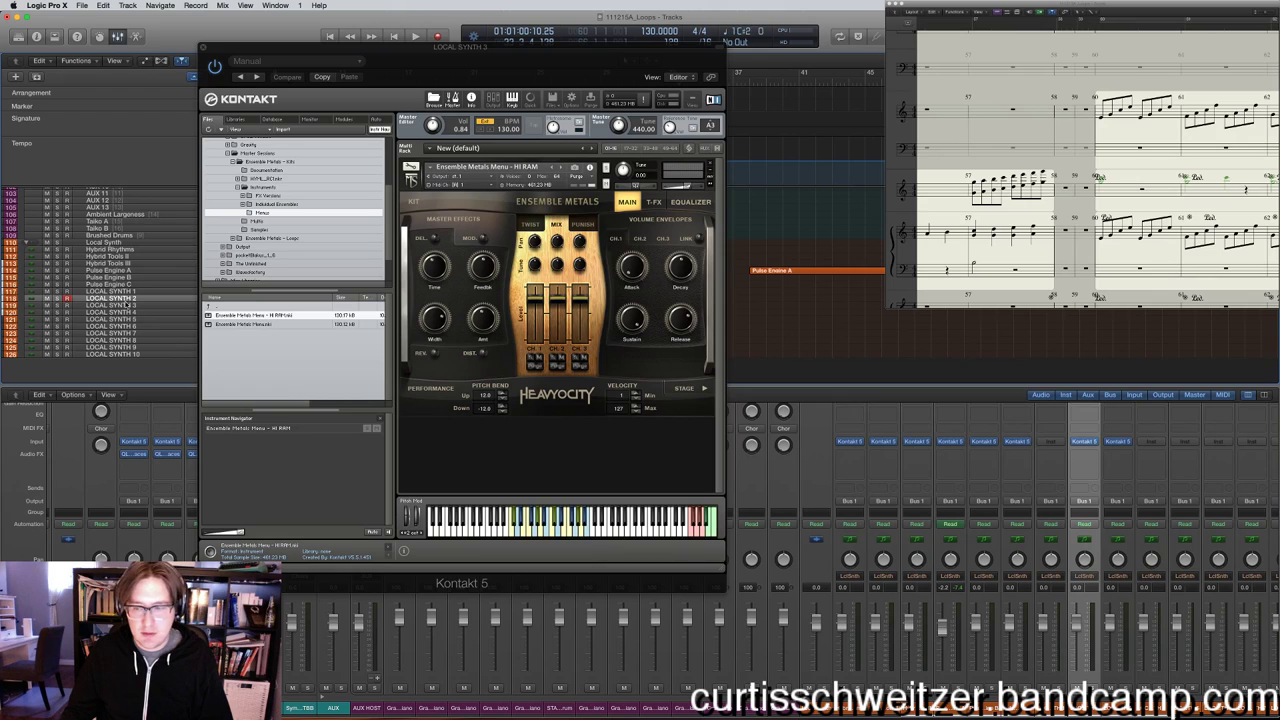
left_click(125, 305)
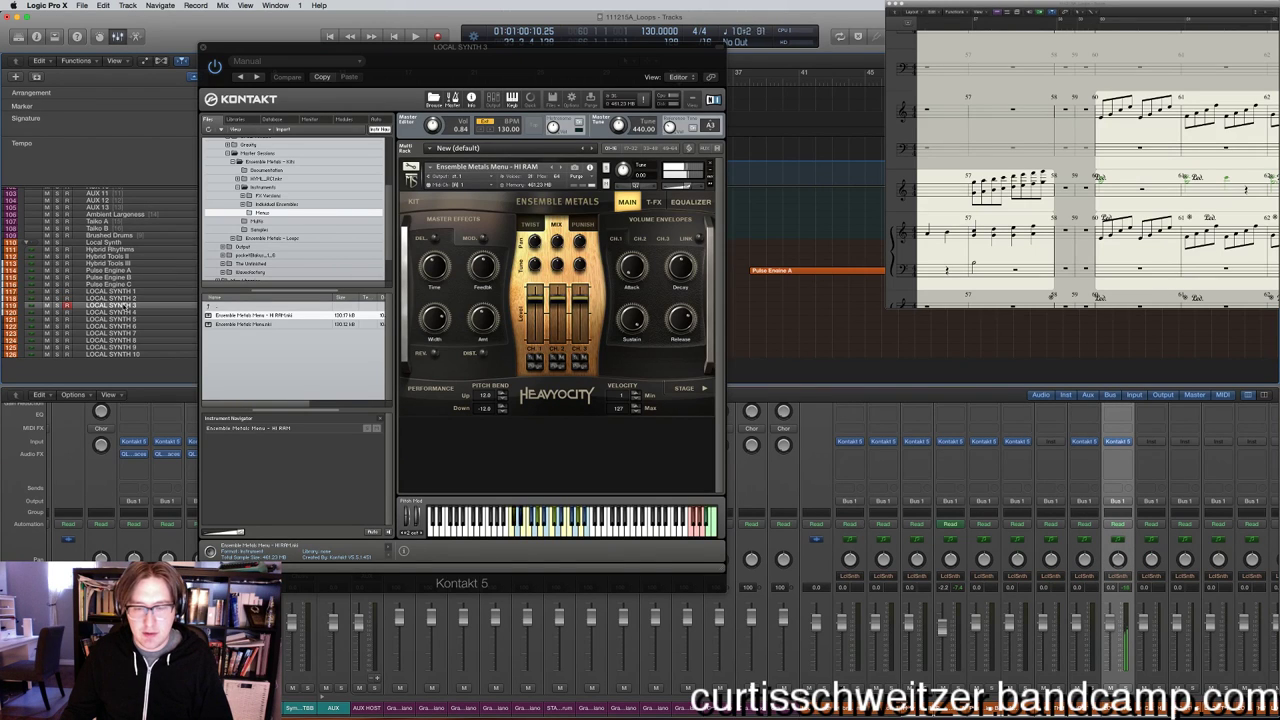
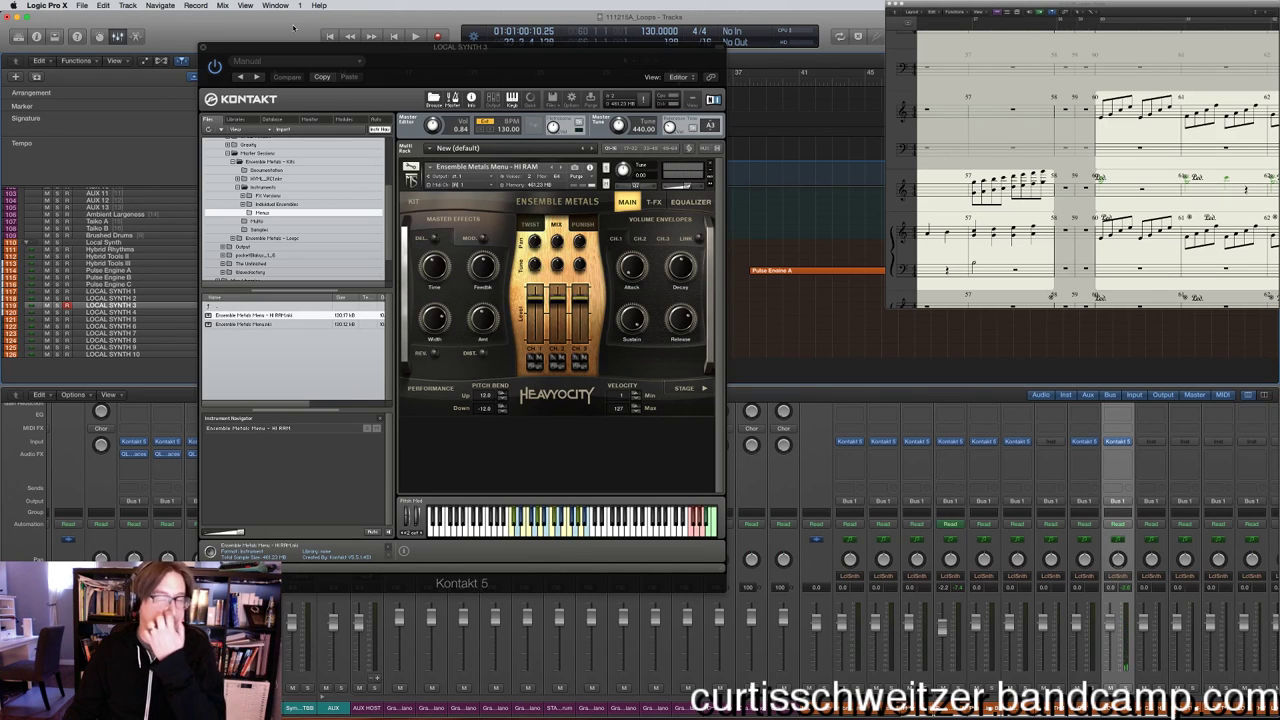
Close the LOCAL SYNTH 3 Kontakt window and hide the mixer so the track area fills the window.
left_click(204, 48)
scroll(798, 316, "up", 10)
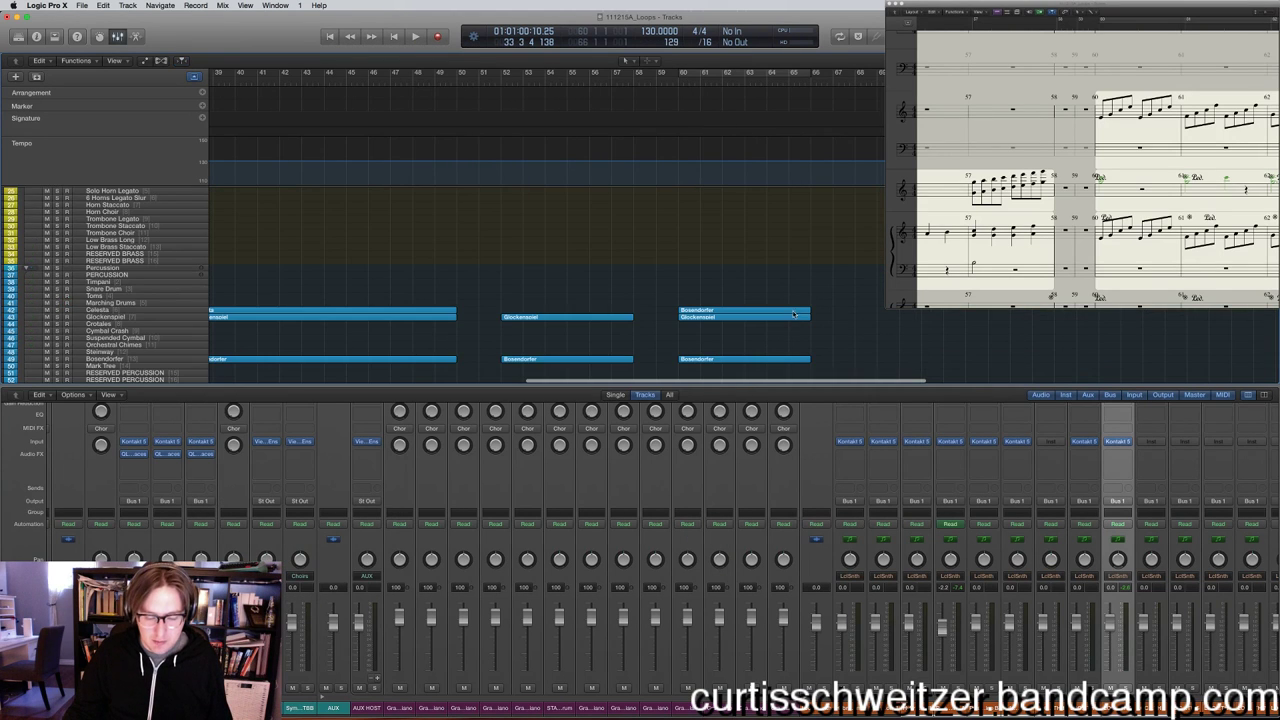
scroll(838, 292, "down", 6)
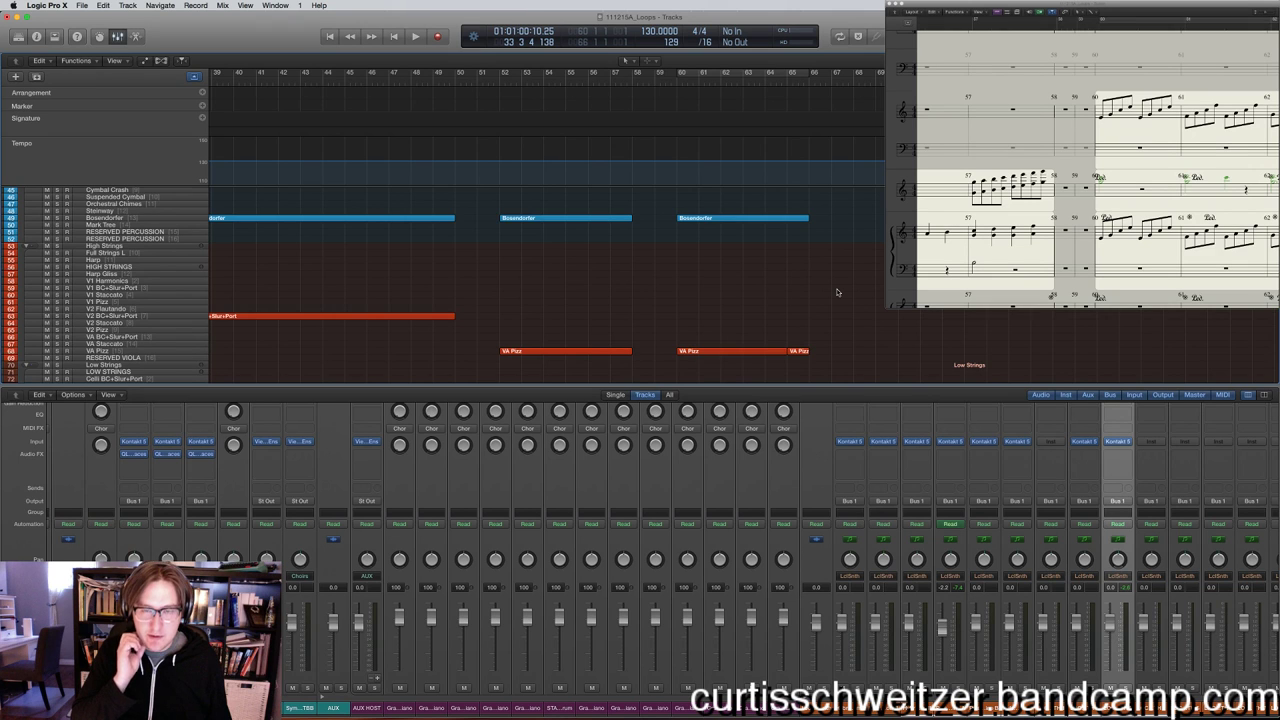
scroll(836, 292, "left", 15)
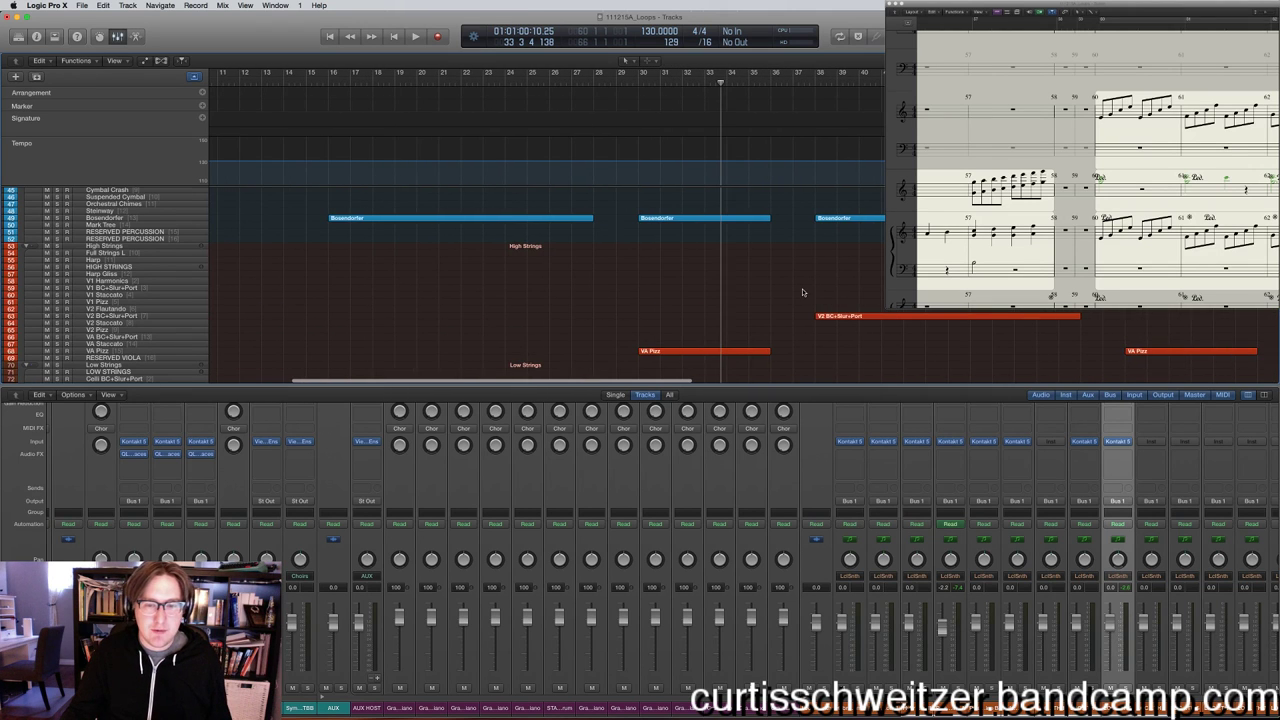
key("p")
key("p")
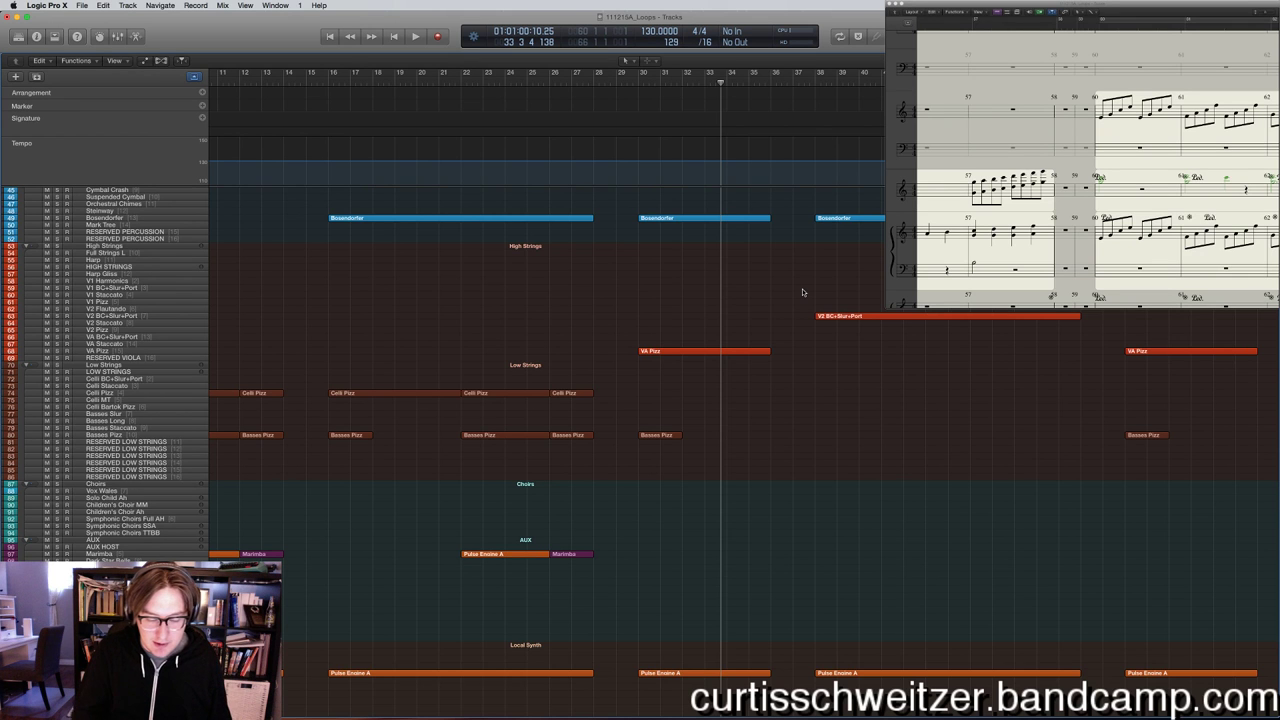
Look over the regions of all instrument groups across the menu sections, from the first loop to the ending.
scroll(802, 292, "left", 6)
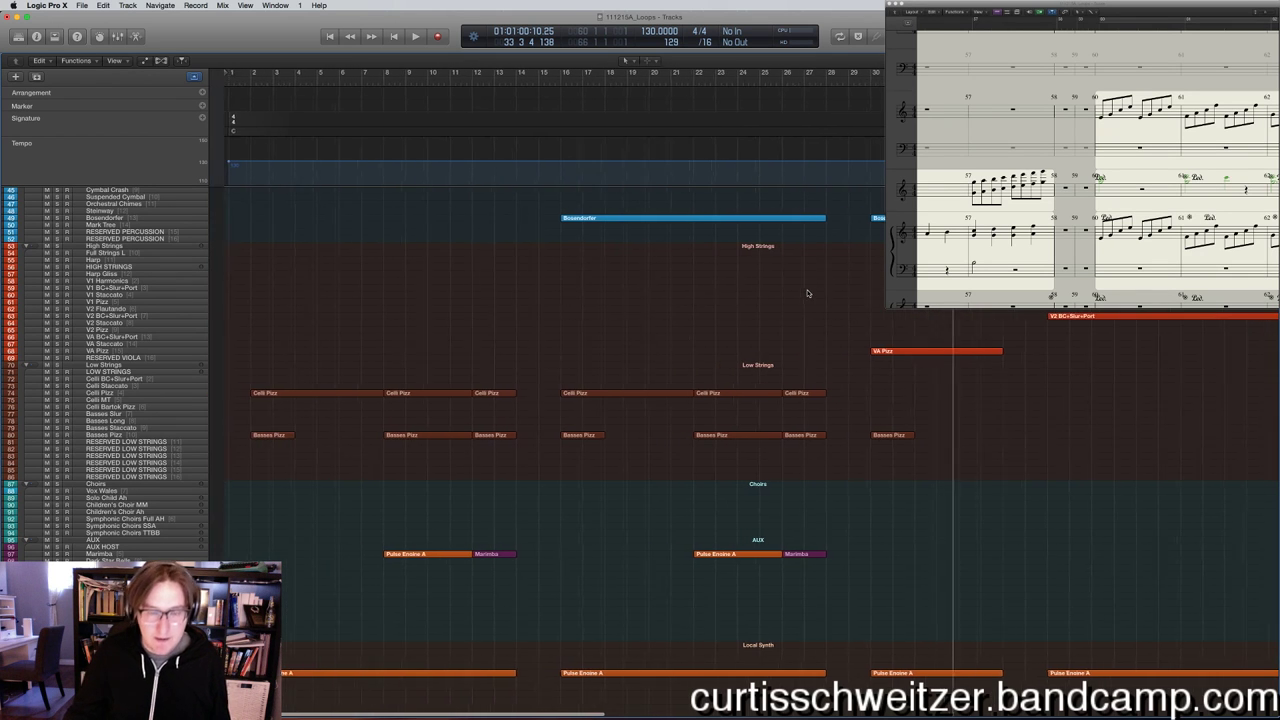
scroll(808, 293, "down", 3)
scroll(808, 293, "up", 4)
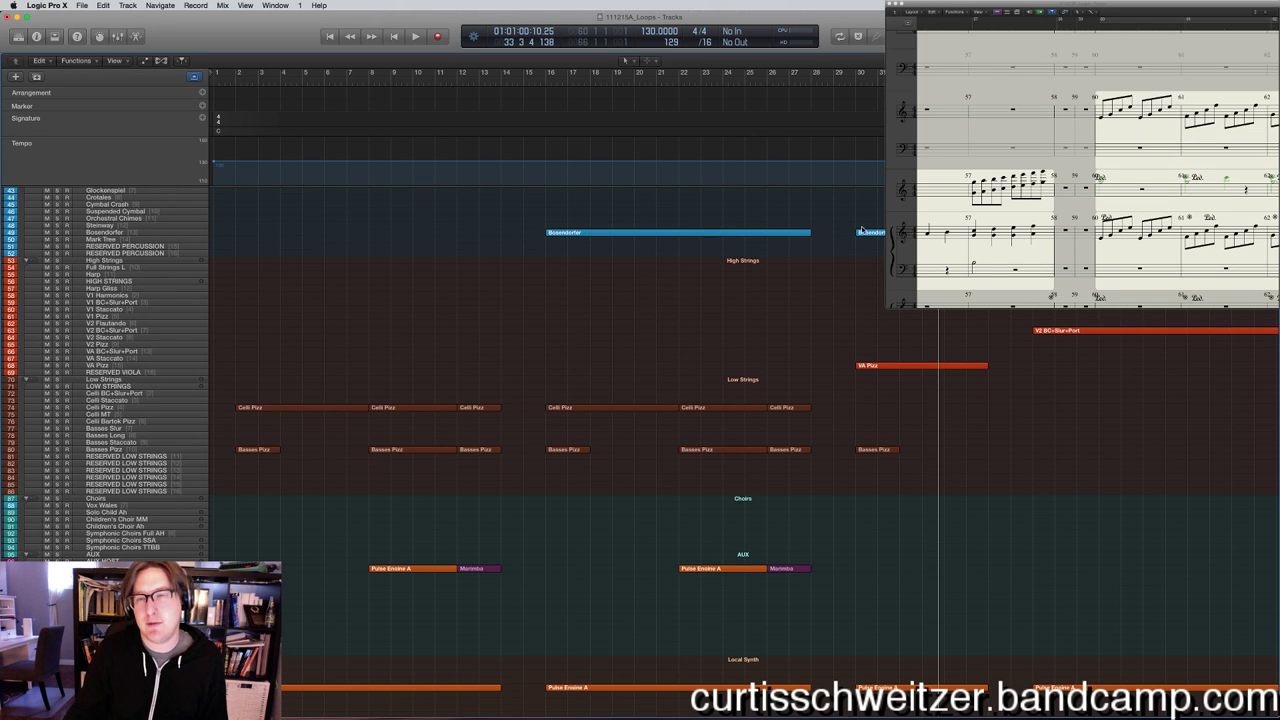
scroll(640, 440, "up", 2)
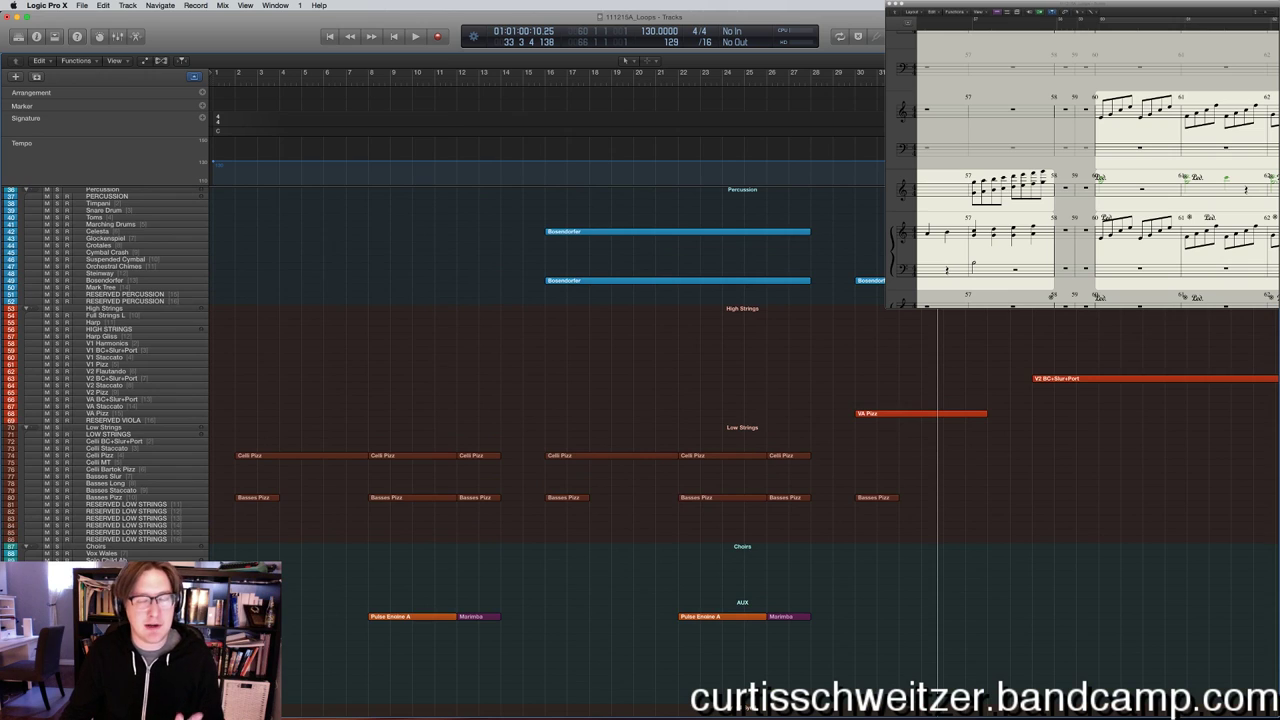
scroll(640, 440, "right", 10)
scroll(640, 440, "up", 5)
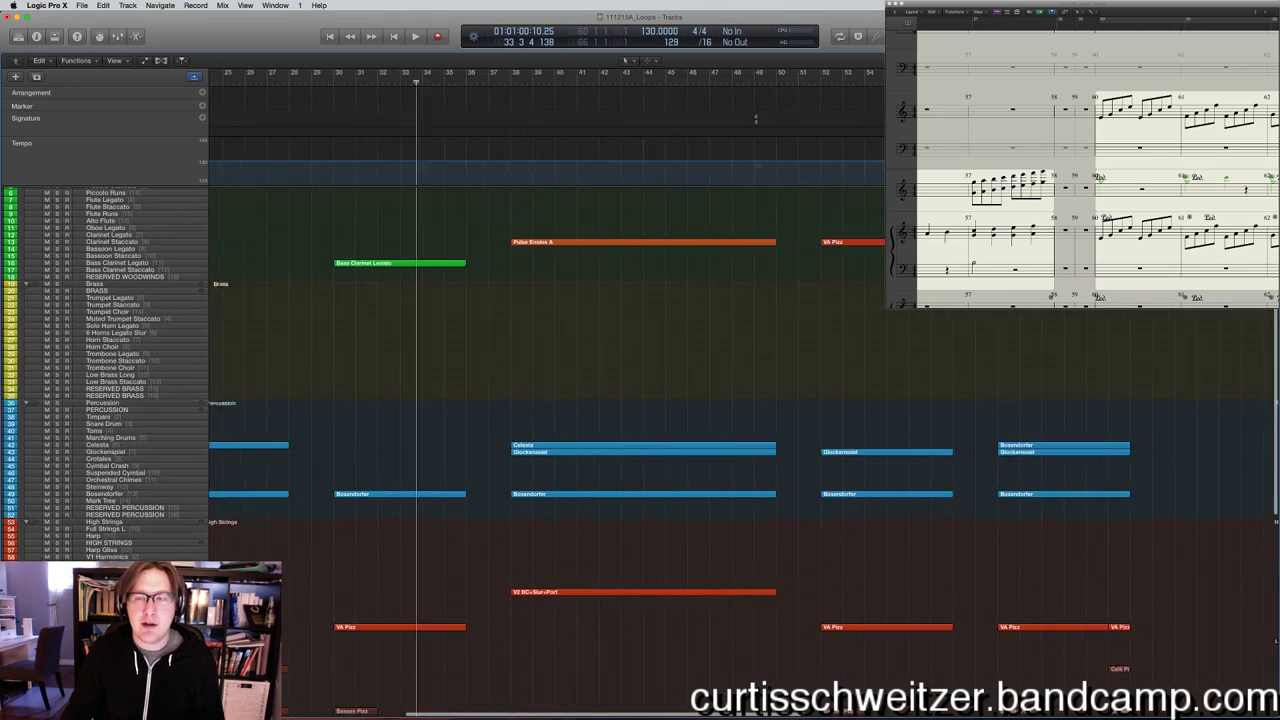
scroll(640, 440, "right", 3)
scroll(640, 440, "up", 1)
scroll(640, 440, "down", 3)
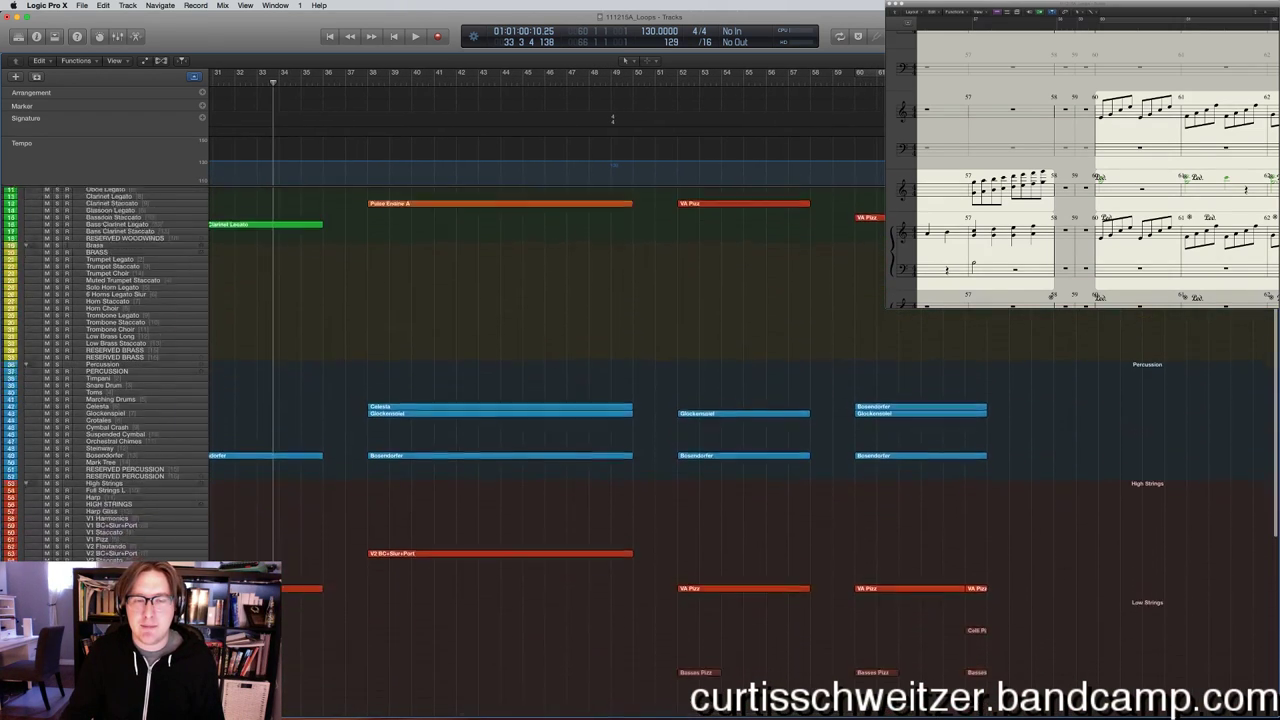
scroll(816, 291, "down", 1)
scroll(816, 291, "left", 12)
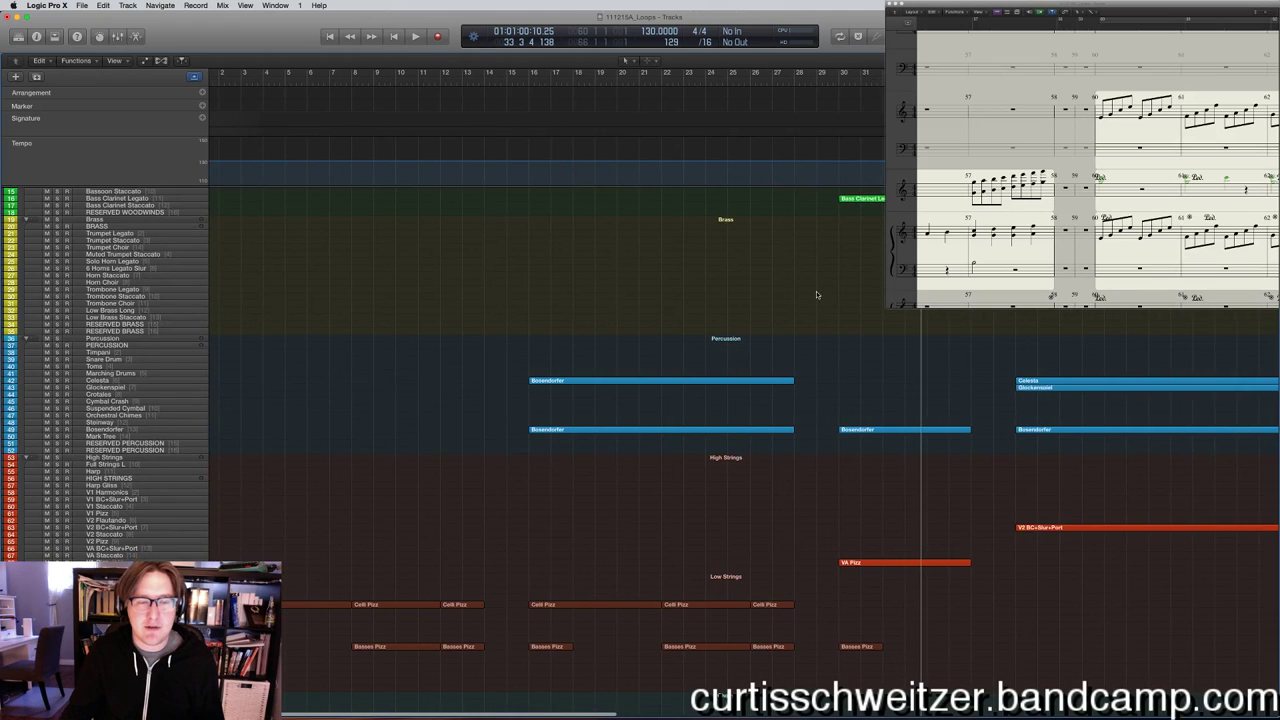
scroll(816, 291, "left", 2)
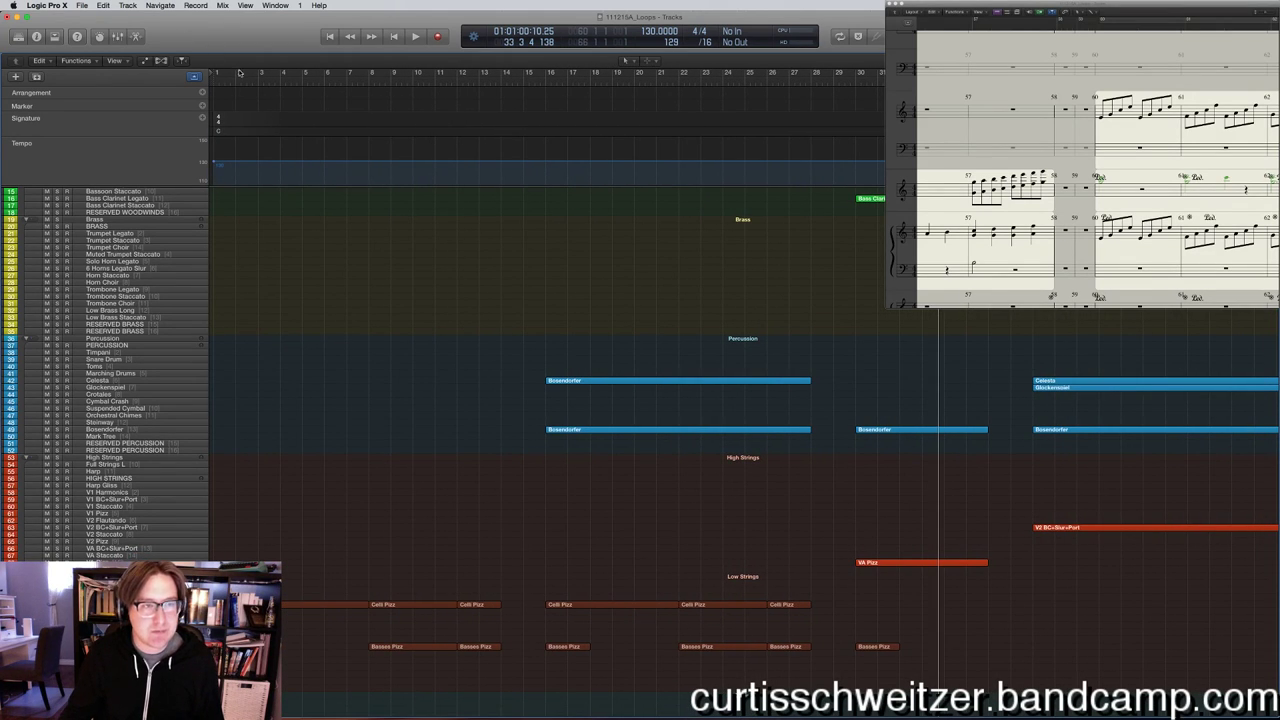
Set the cycle range over the first loop from 1 4 1 1 to 14 1 1 1 and play its start.
left_click_drag(240, 73, 501, 93)
key("space")
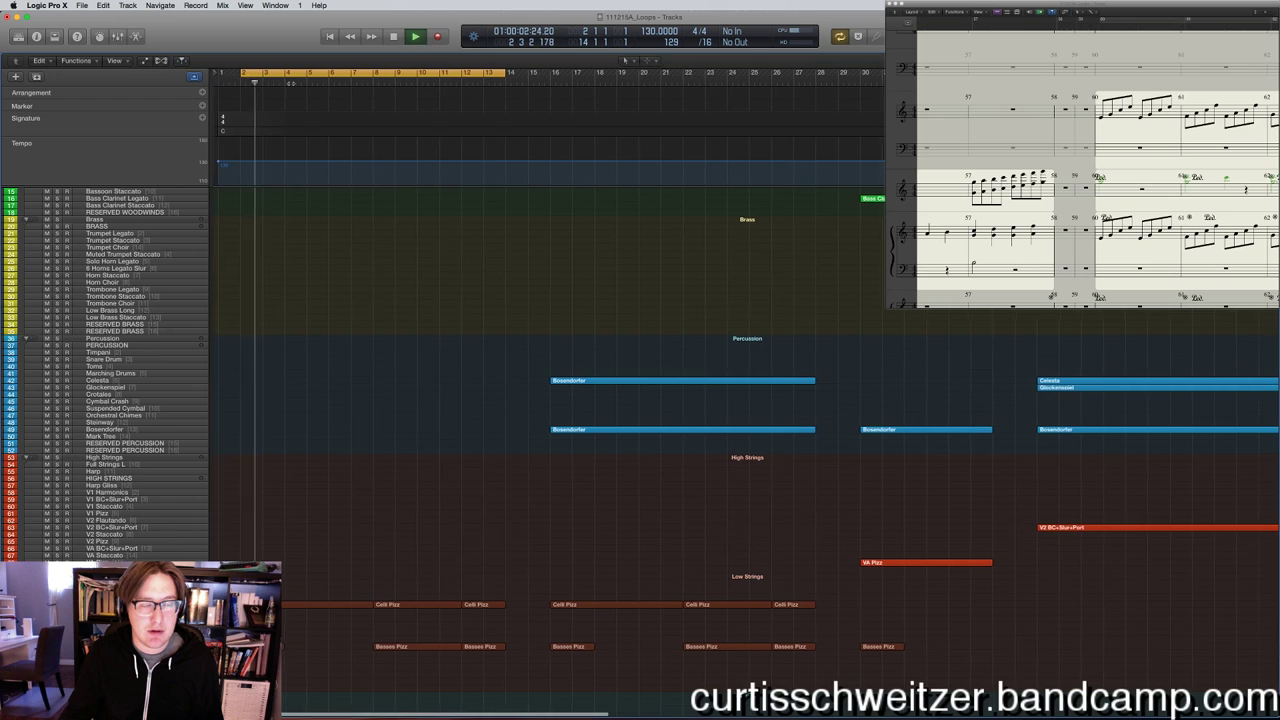
key("space")
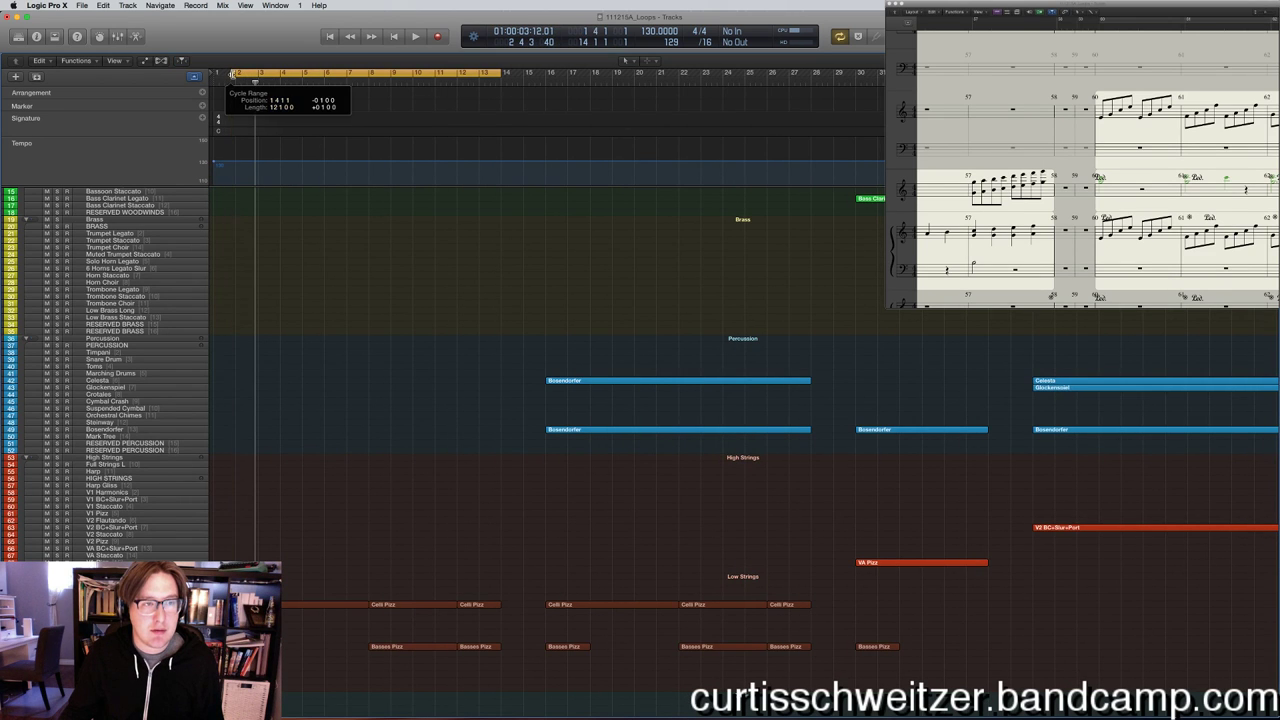
key("space")
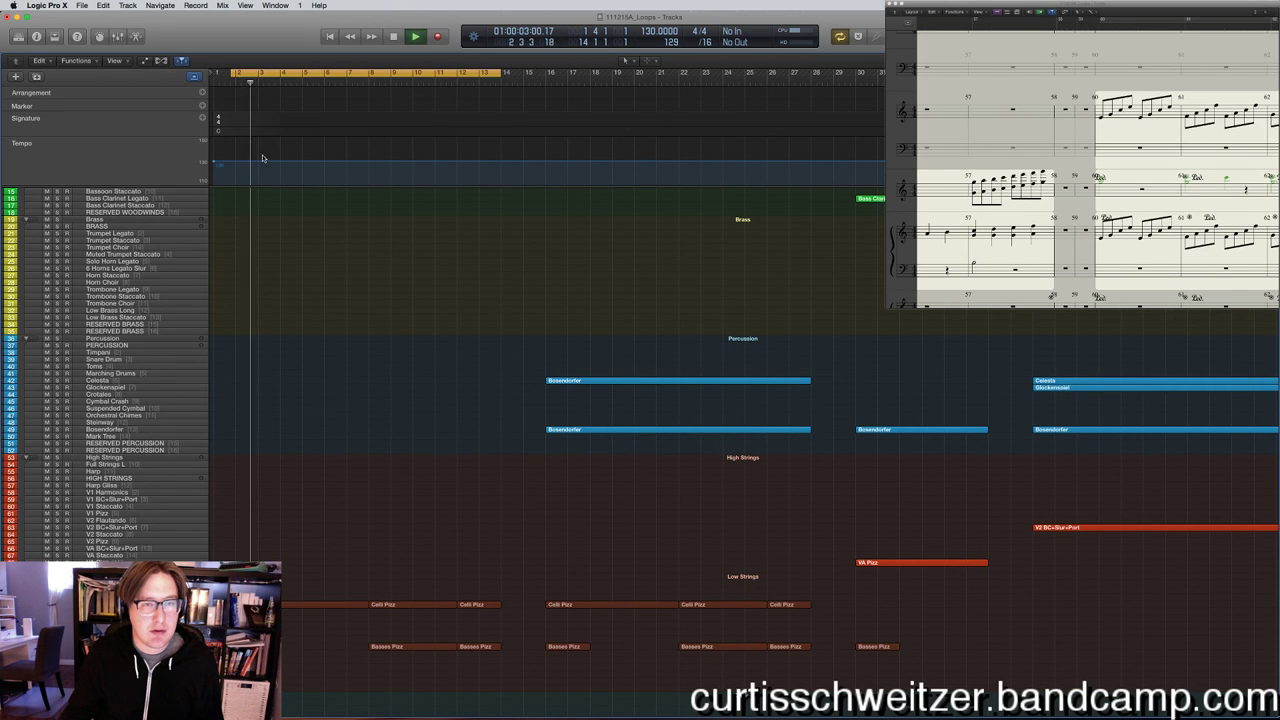
In a new Finder window, open the Menu folder at Music, Logic, _WIP, 111215A_Loops, Bounces.
key("super+h")
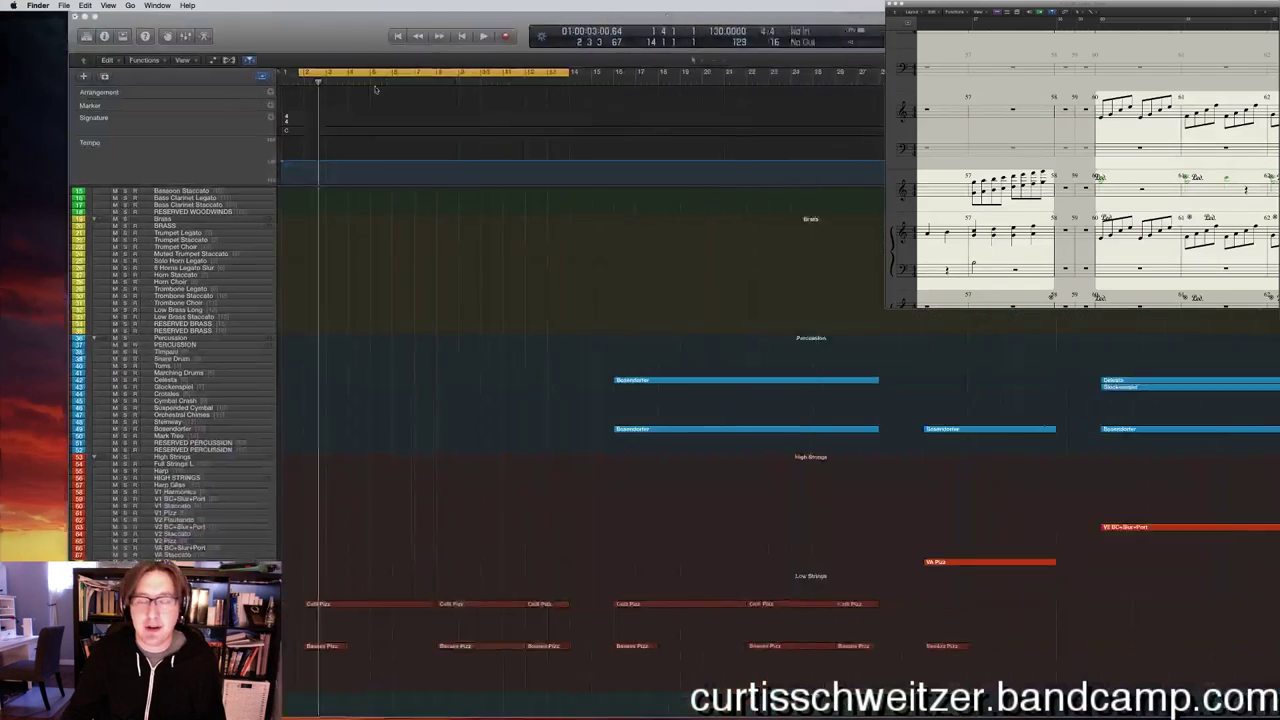
key("super+n")
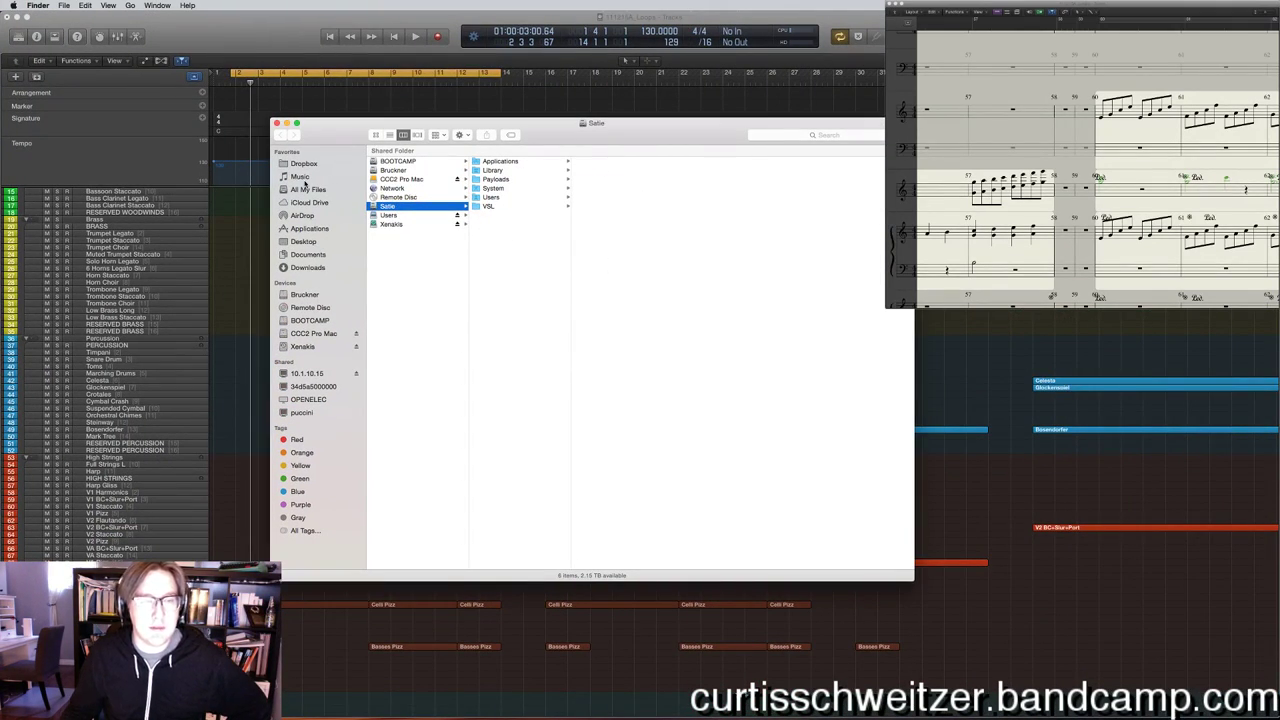
left_click(304, 179)
left_click(388, 198)
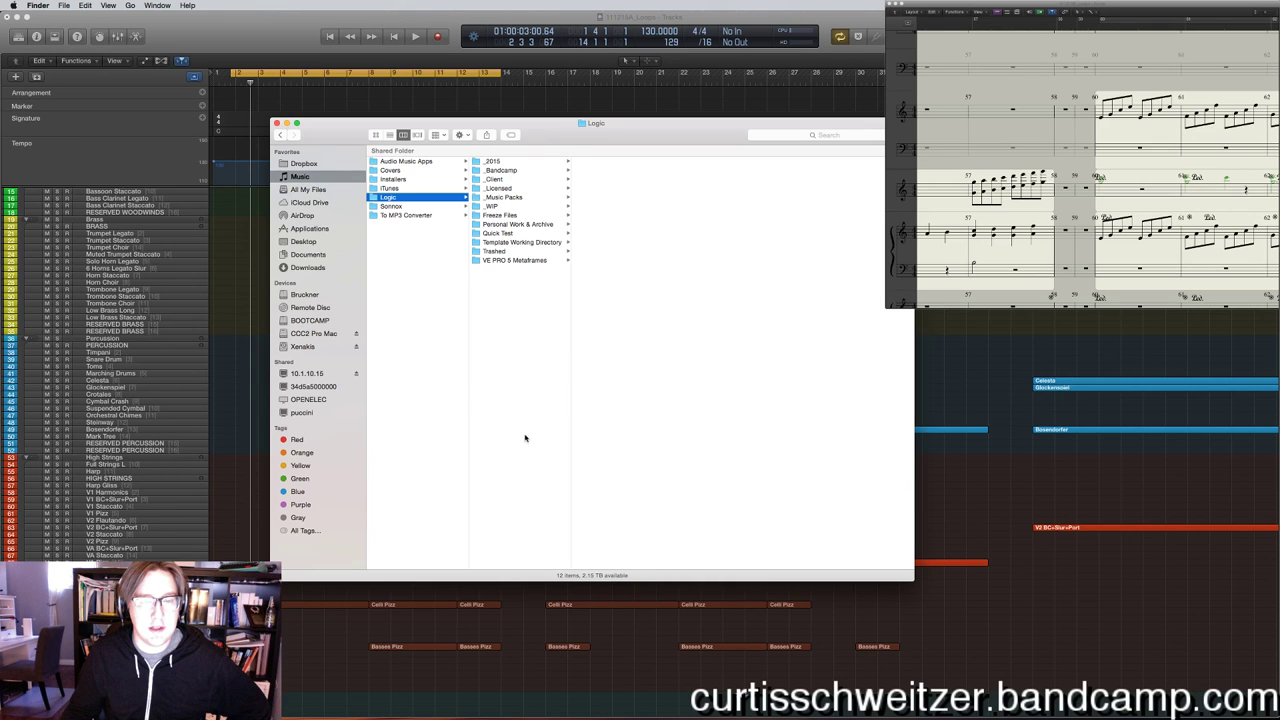
left_click(504, 207)
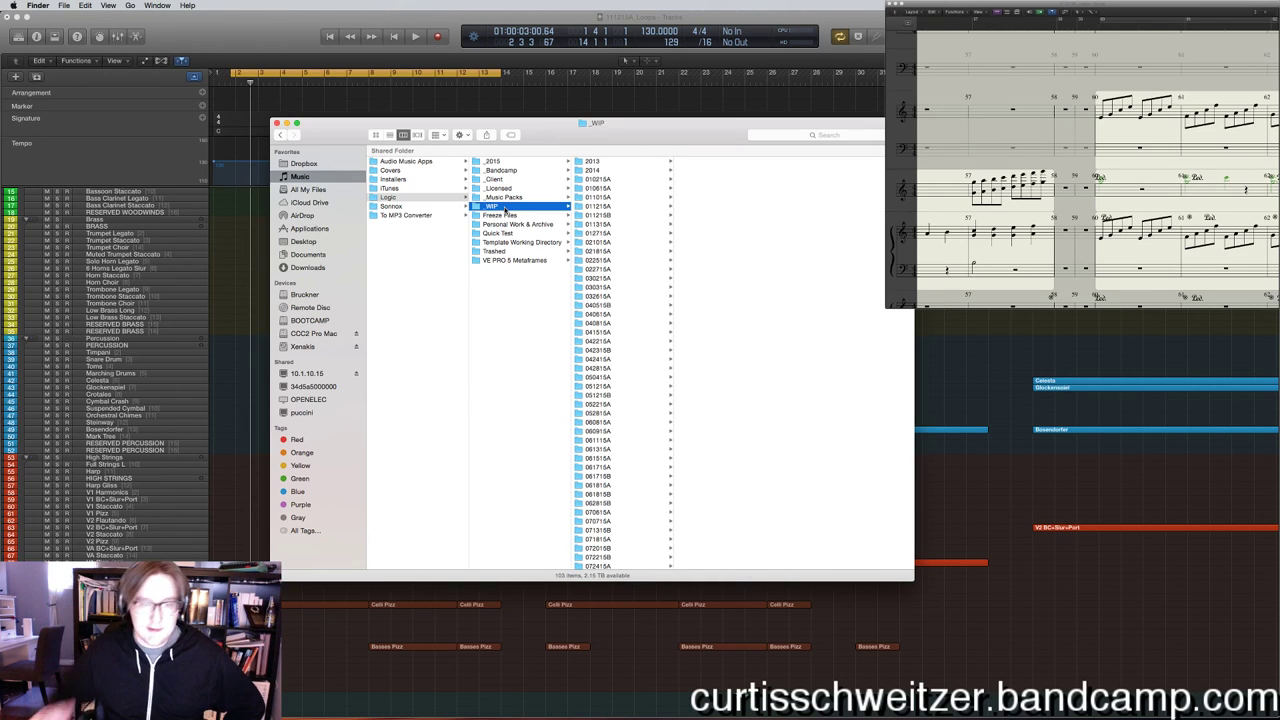
scroll(580, 341, "down", 15)
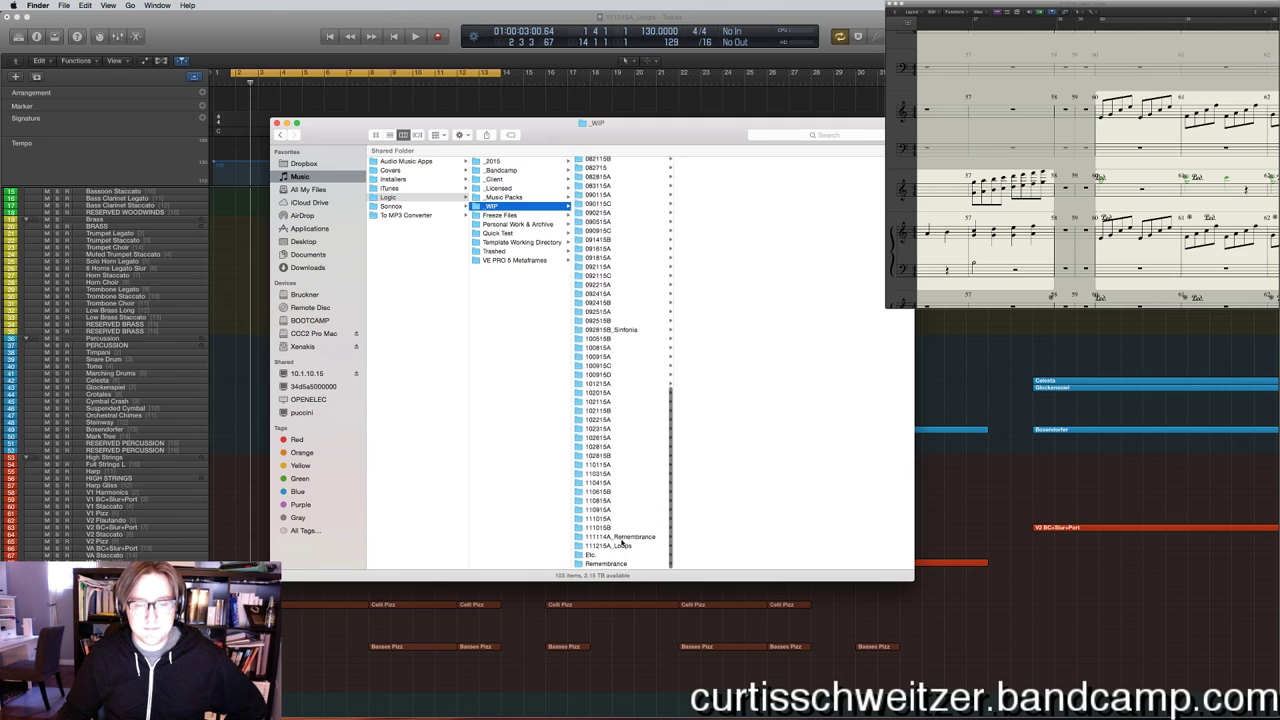
left_click(615, 548)
left_click(700, 180)
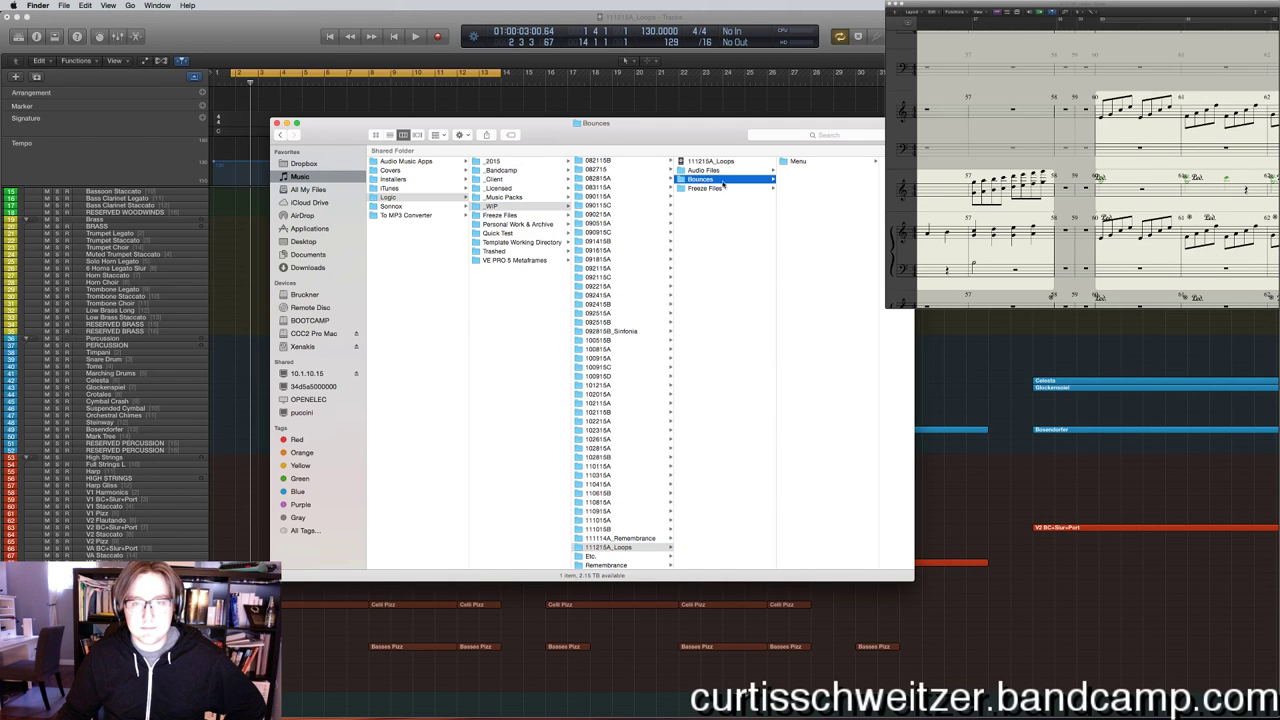
left_click(795, 163)
Move all six menu WAV files in the Menu folder to the Trash and switch back to Logic Pro X.
left_click_drag(840, 236, 818, 150)
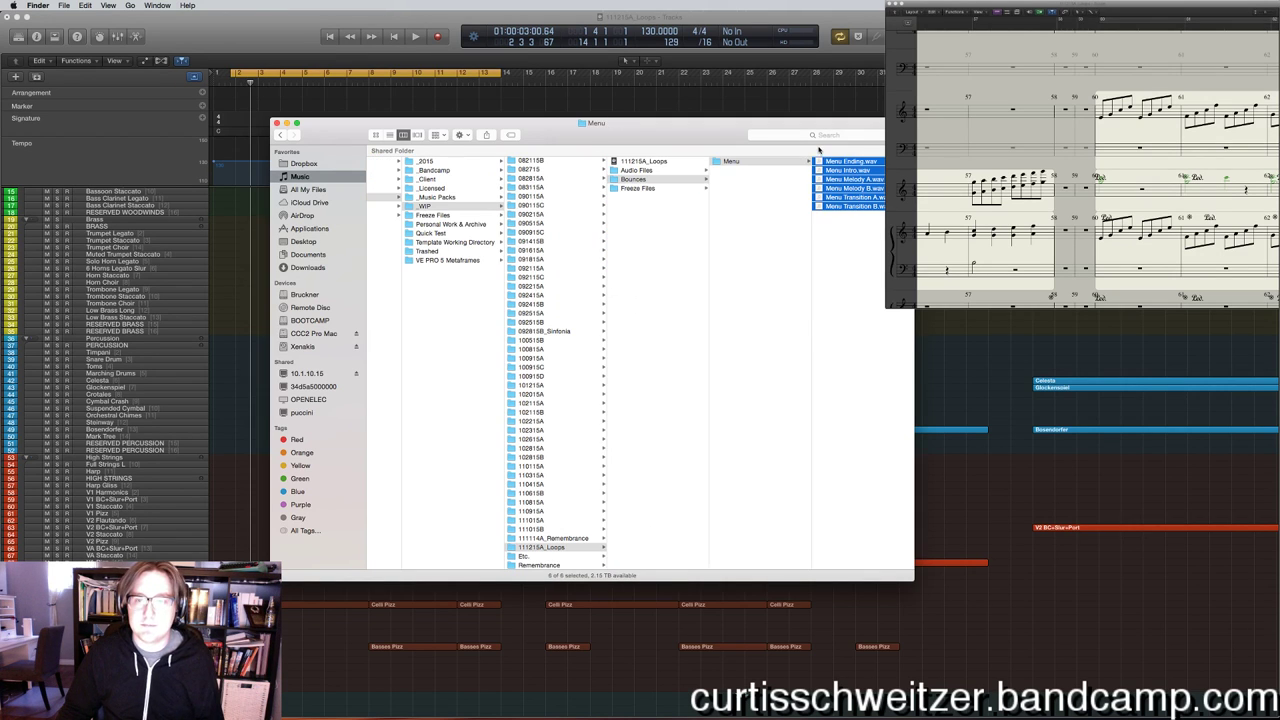
right_click(829, 180)
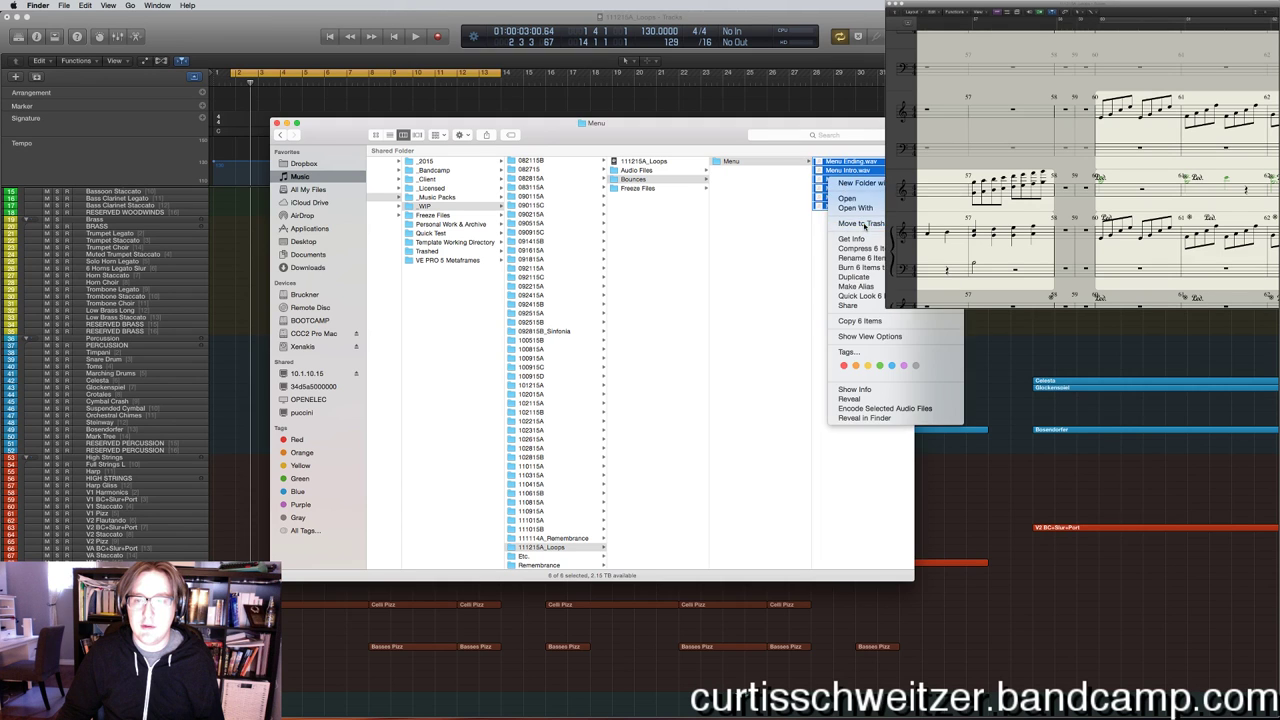
left_click(864, 225)
left_click(320, 22)
left_click(82, 5)
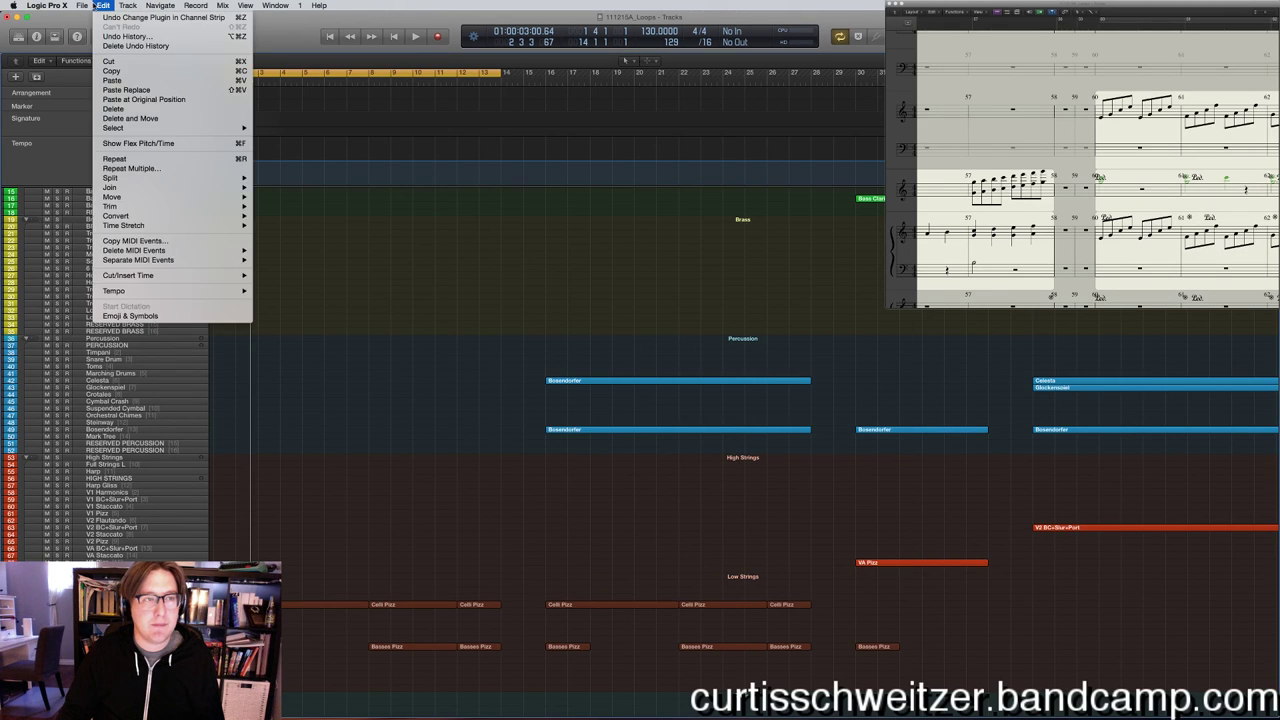
mouse_move(156, 233)
left_click(237, 262)
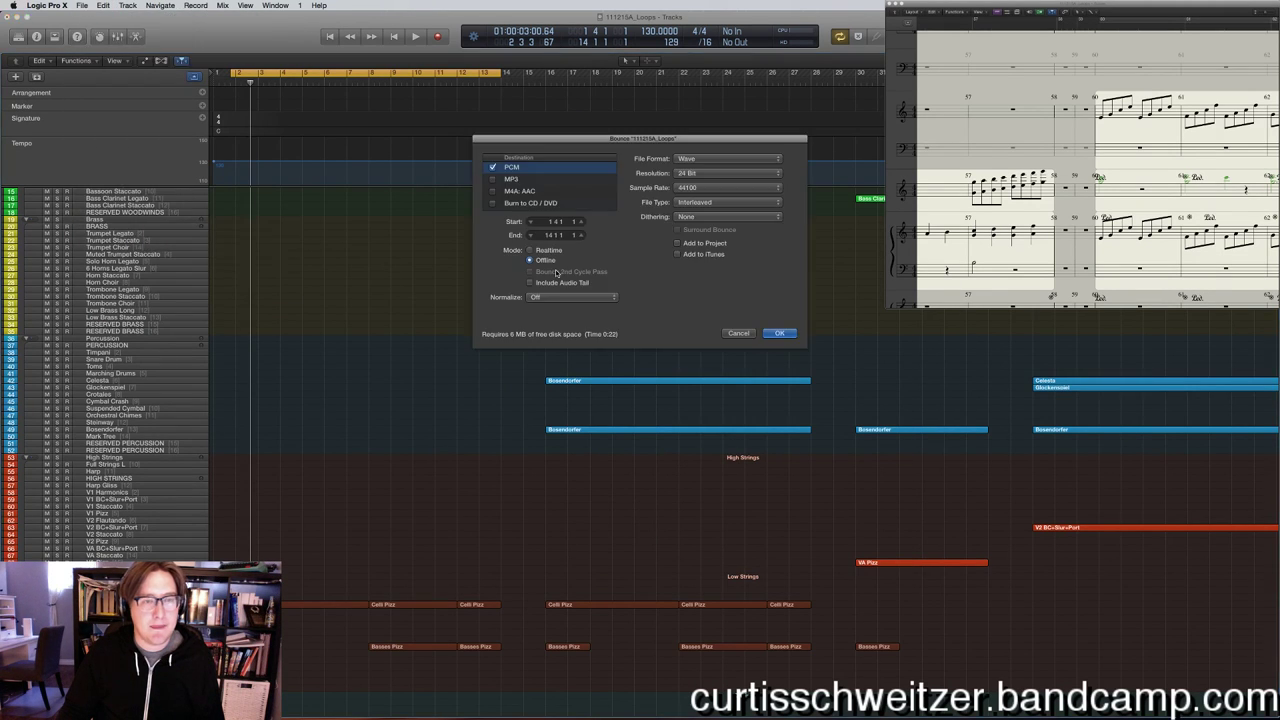
left_click(709, 190)
left_click(712, 199)
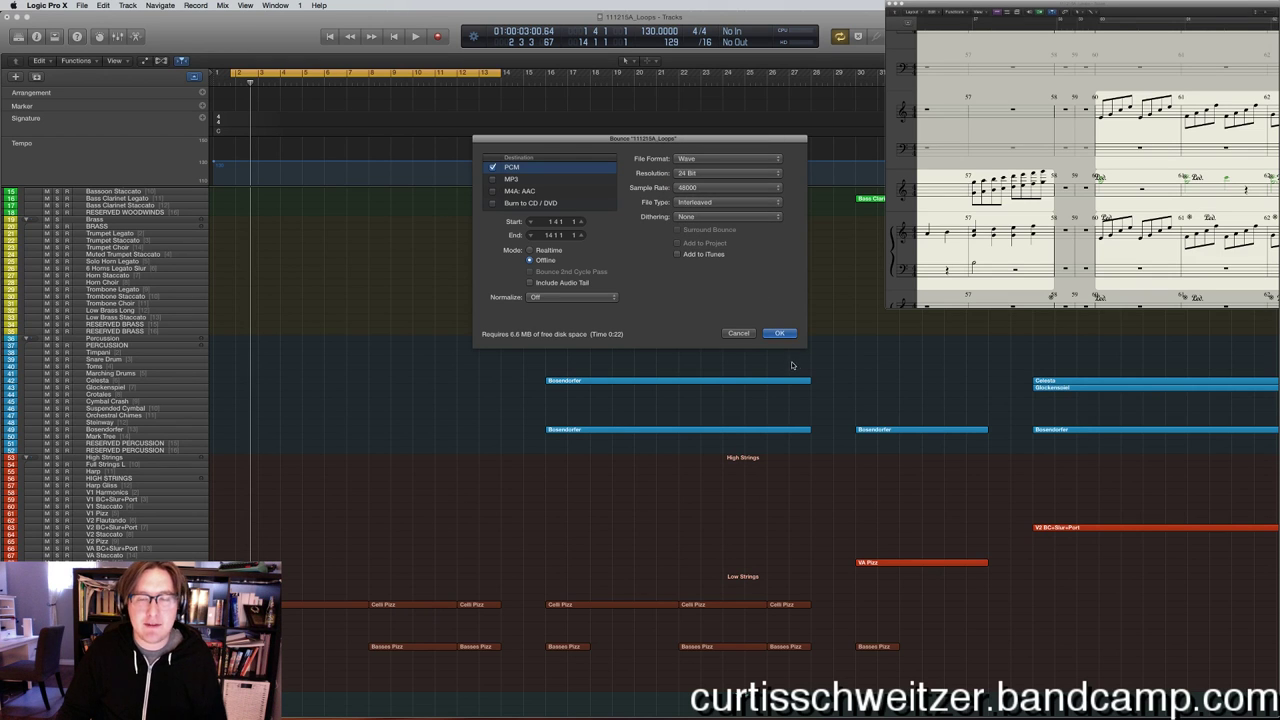
left_click(790, 336)
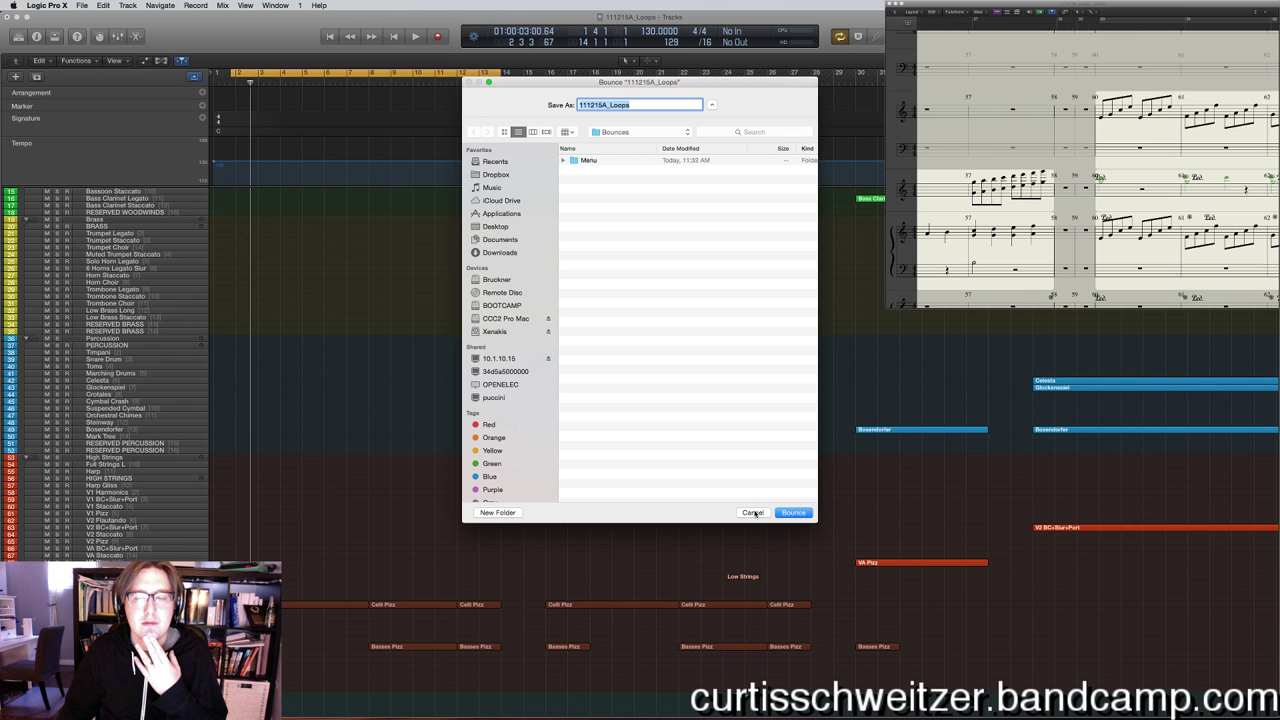
left_click(753, 512)
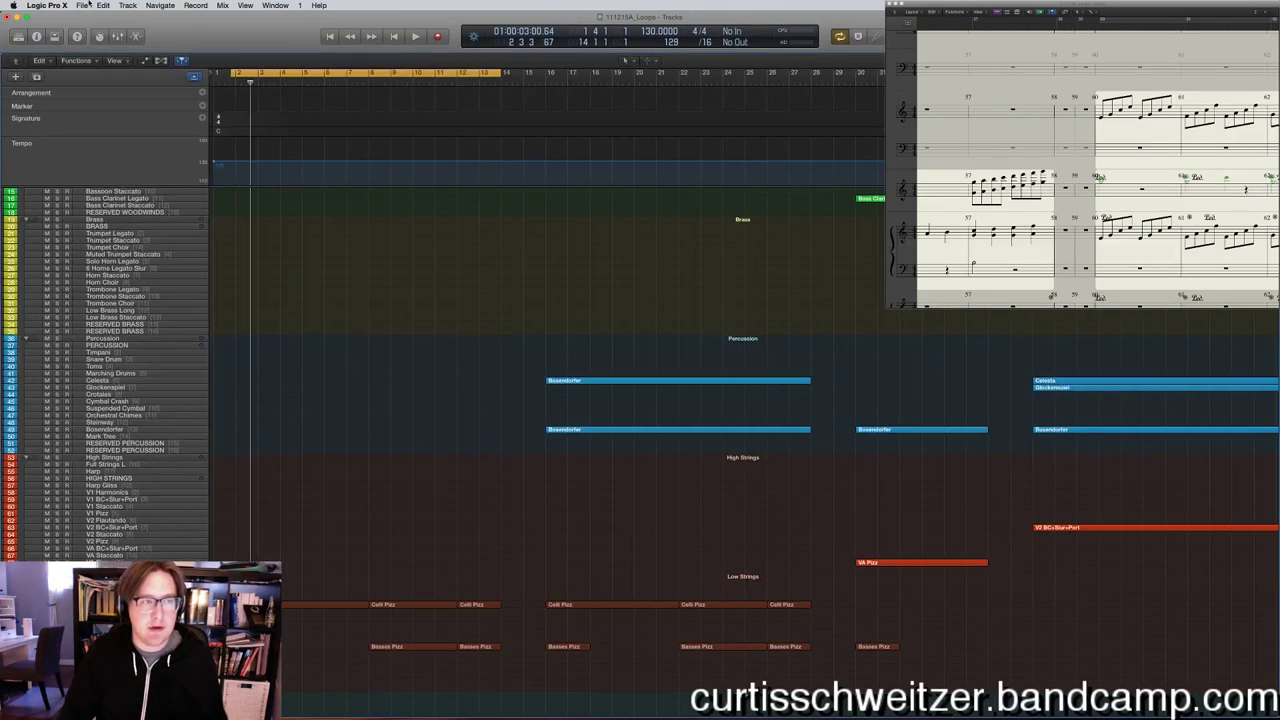
Start an offline PCM bounce of the cycled section as a 24-bit Wave file with a sample rate of 48000.
left_click(82, 5)
mouse_move(172, 228)
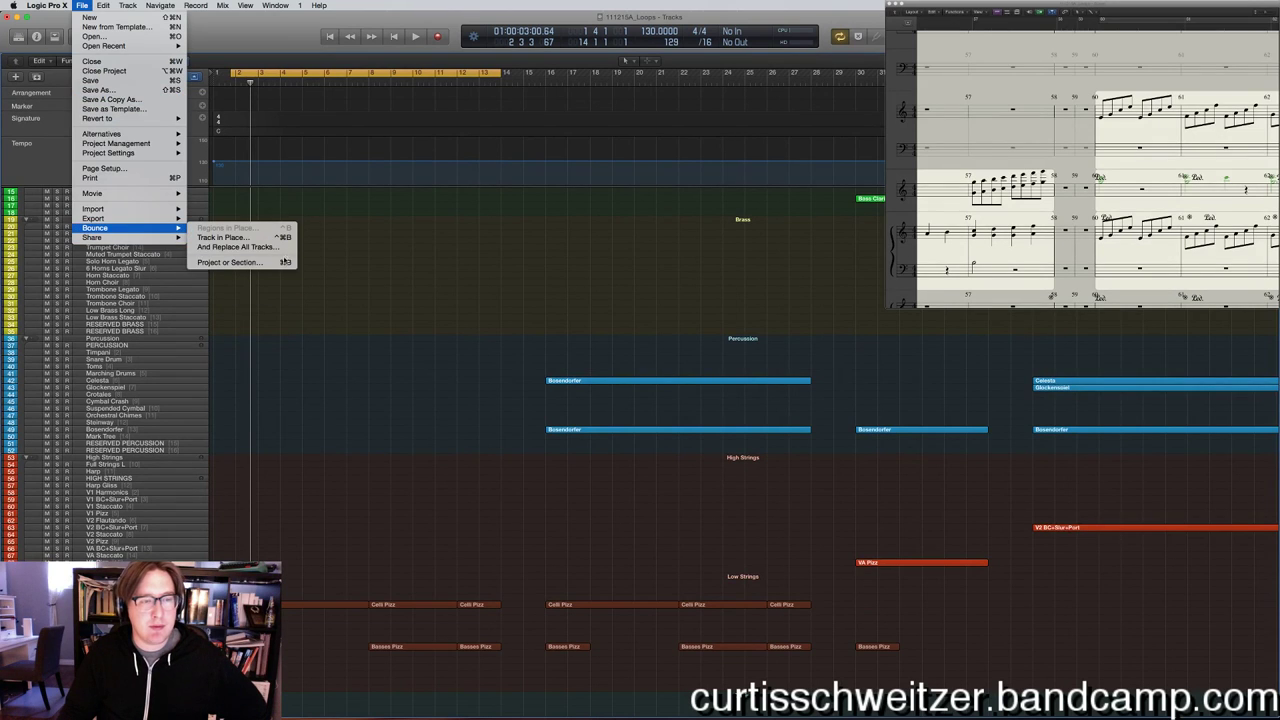
left_click(235, 262)
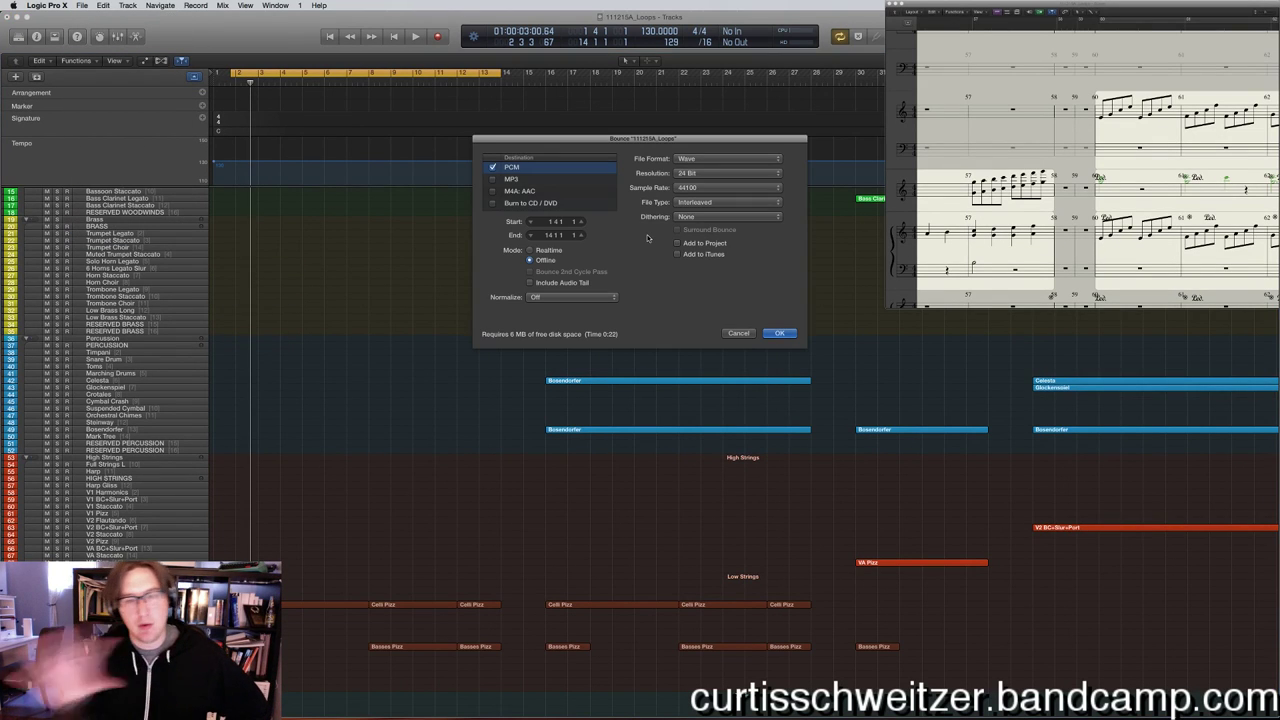
left_click(686, 189)
left_click(688, 196)
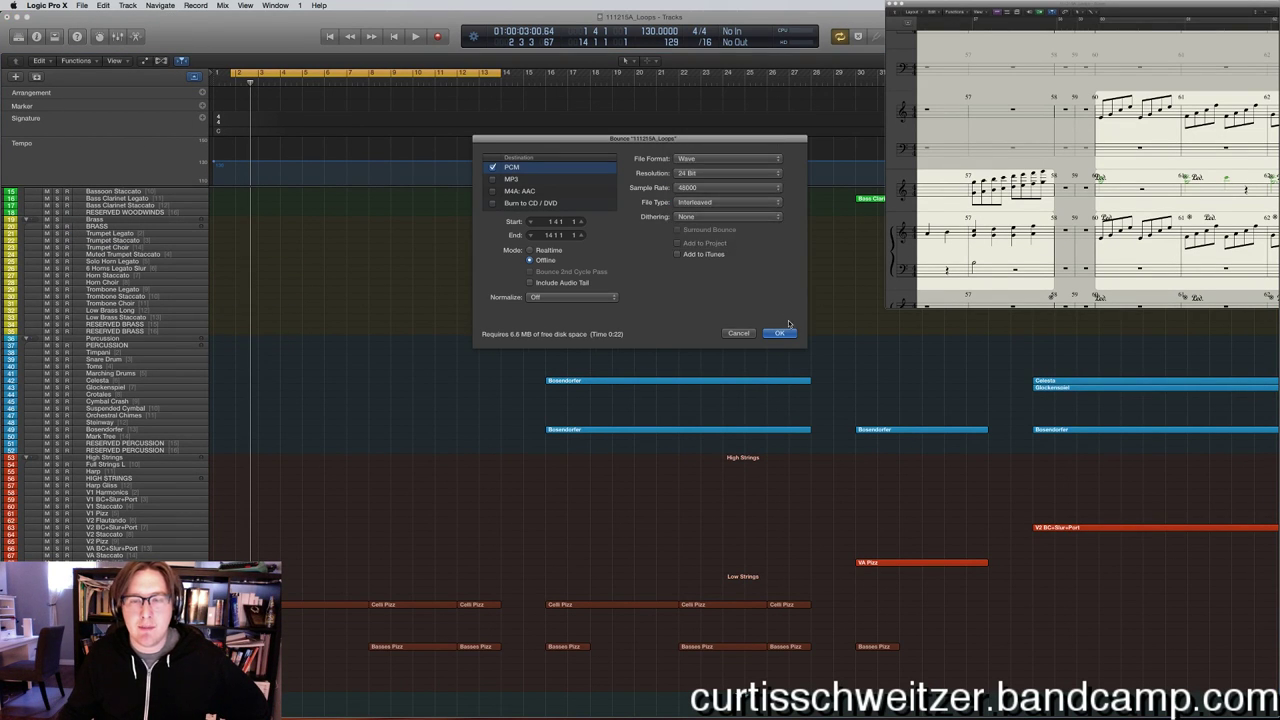
left_click(779, 333)
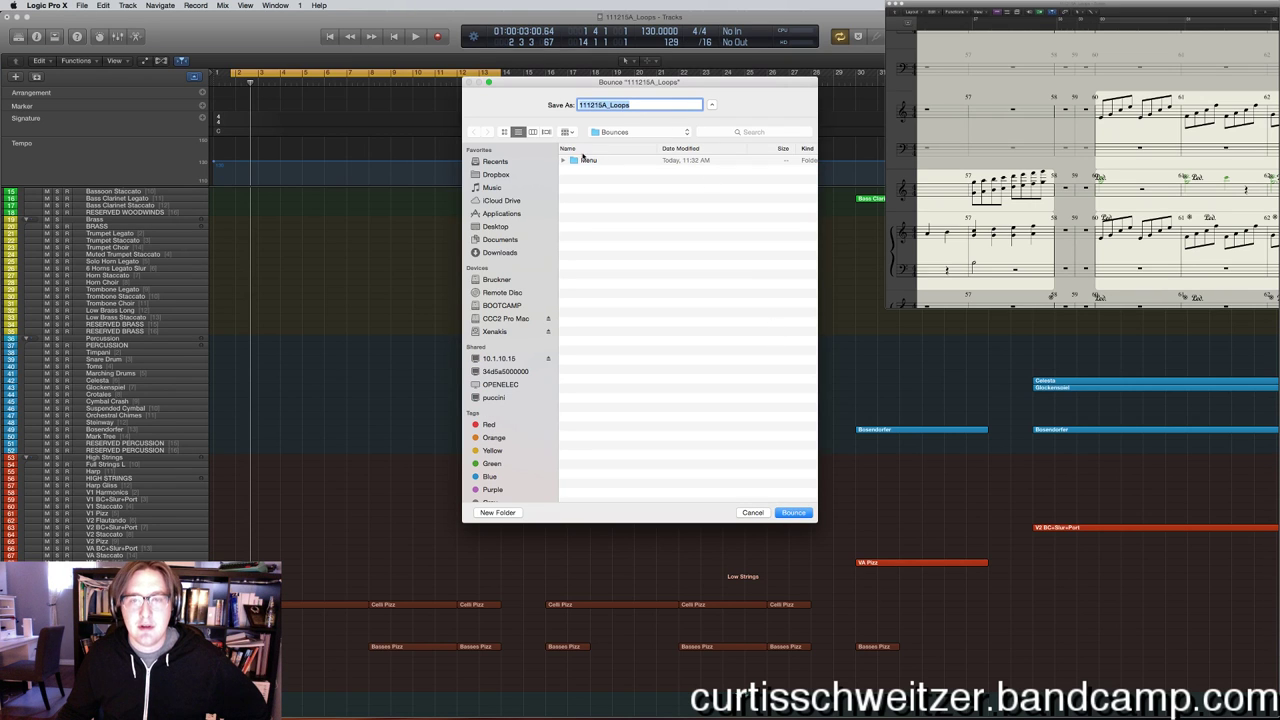
Bounce the first section into the Menu folder under a file name beginning with Menu.
double_click(580, 161)
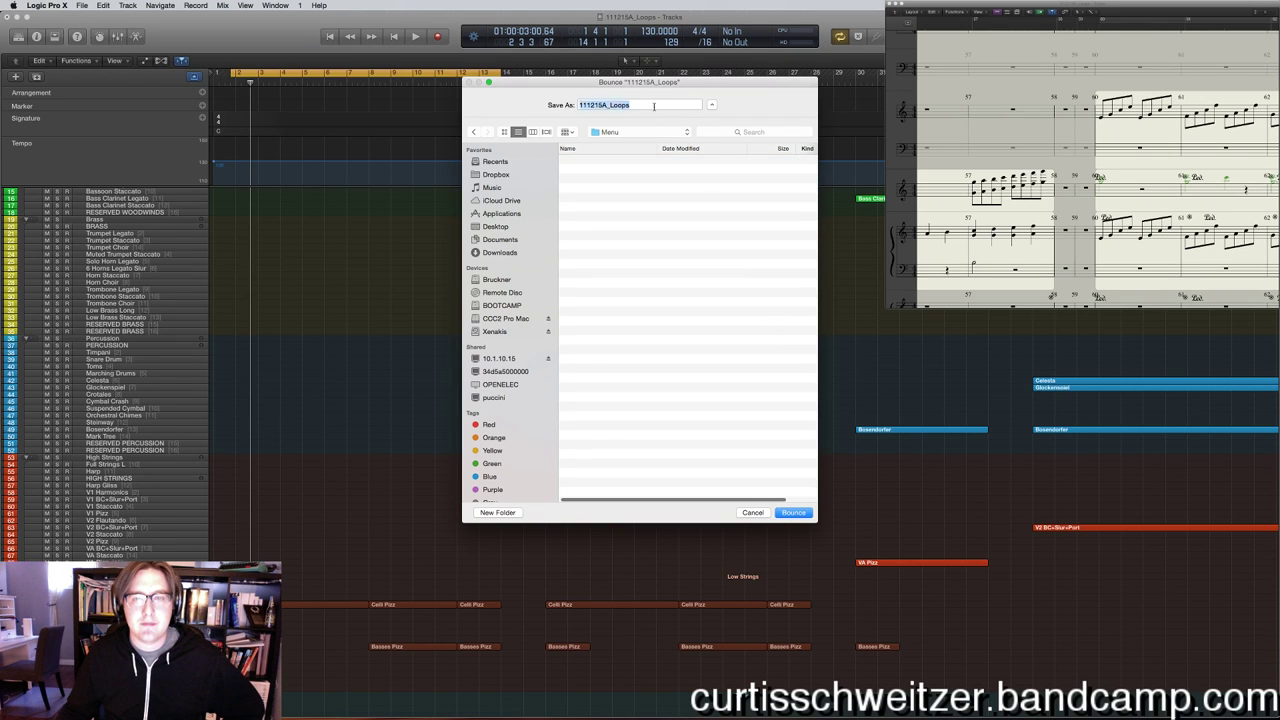
type("Menu Intro")
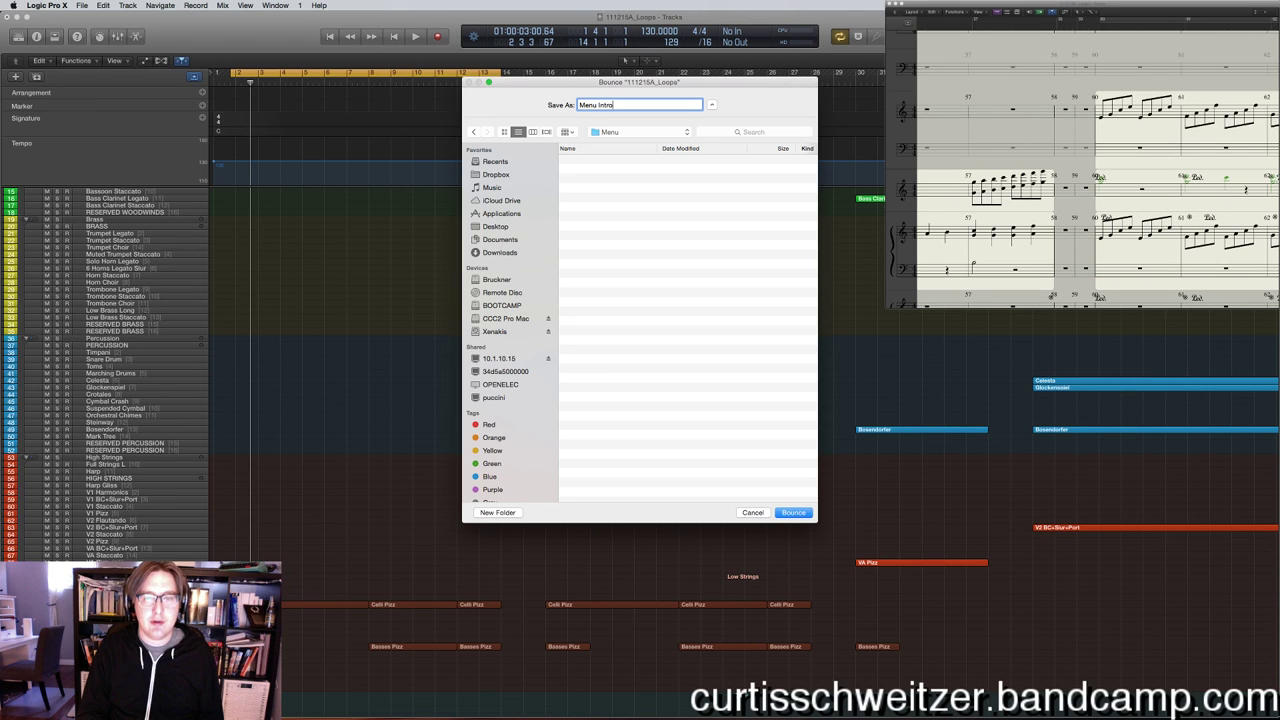
key("Return")
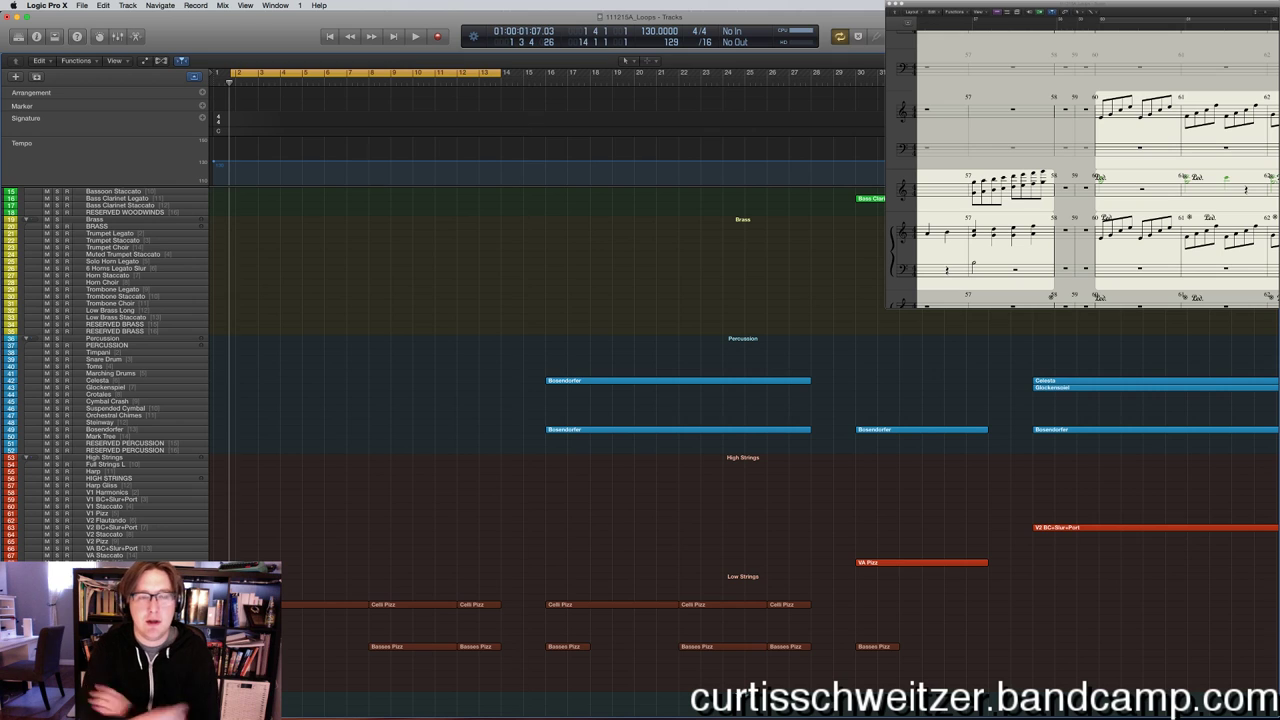
Cycle bars 16 to 28 and start an offline 24-bit Wave bounce of them with a sample rate of 48000.
left_click_drag(551, 74, 812, 74)
left_click(81, 5)
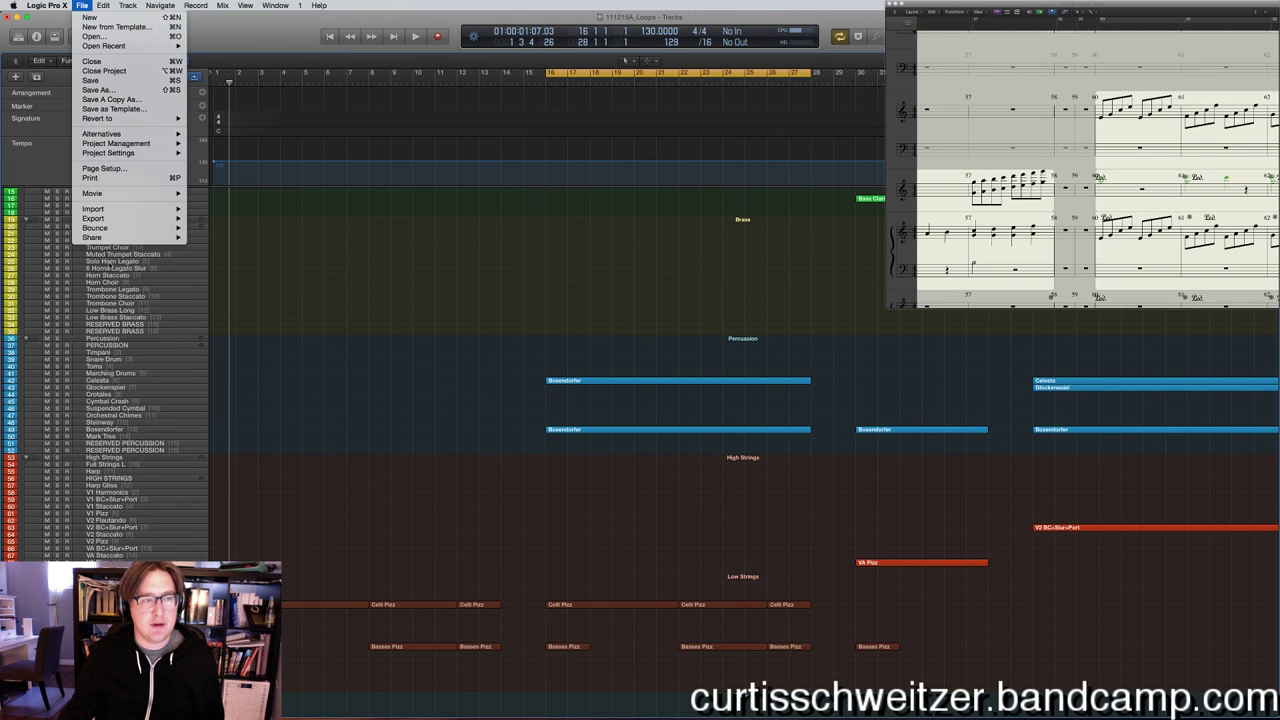
mouse_move(105, 230)
left_click(246, 263)
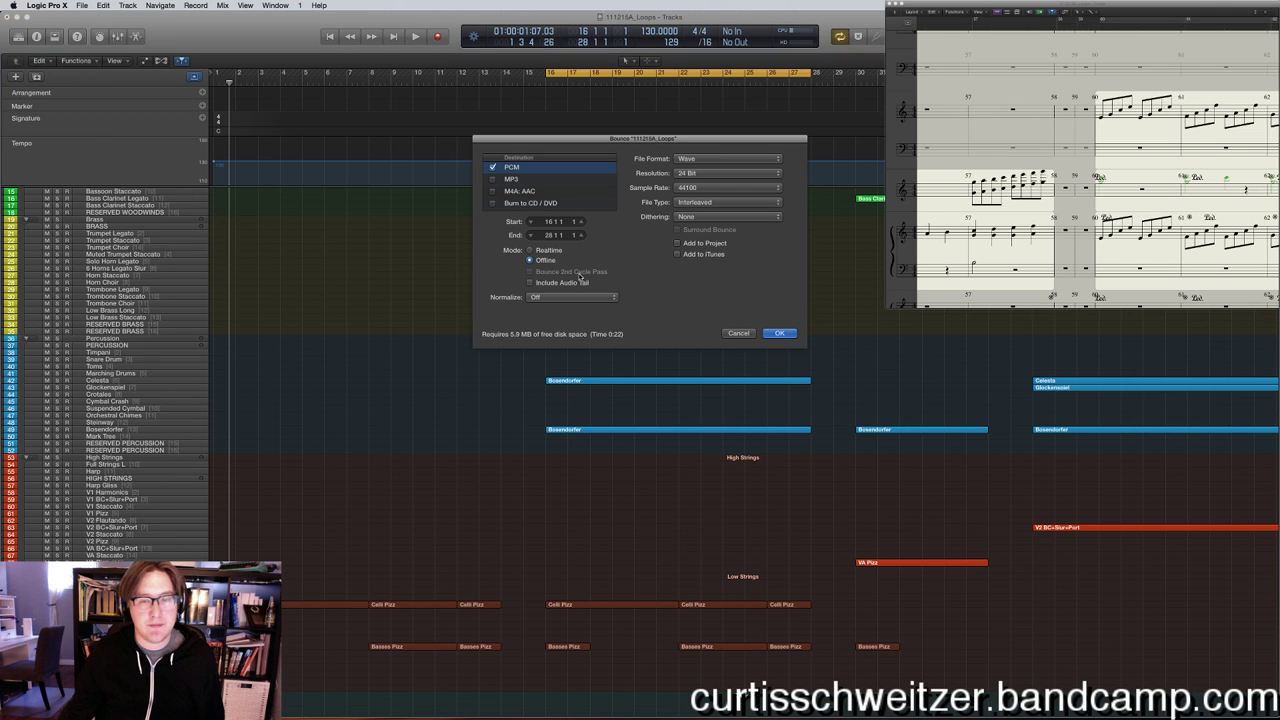
left_click(683, 188)
left_click(715, 200)
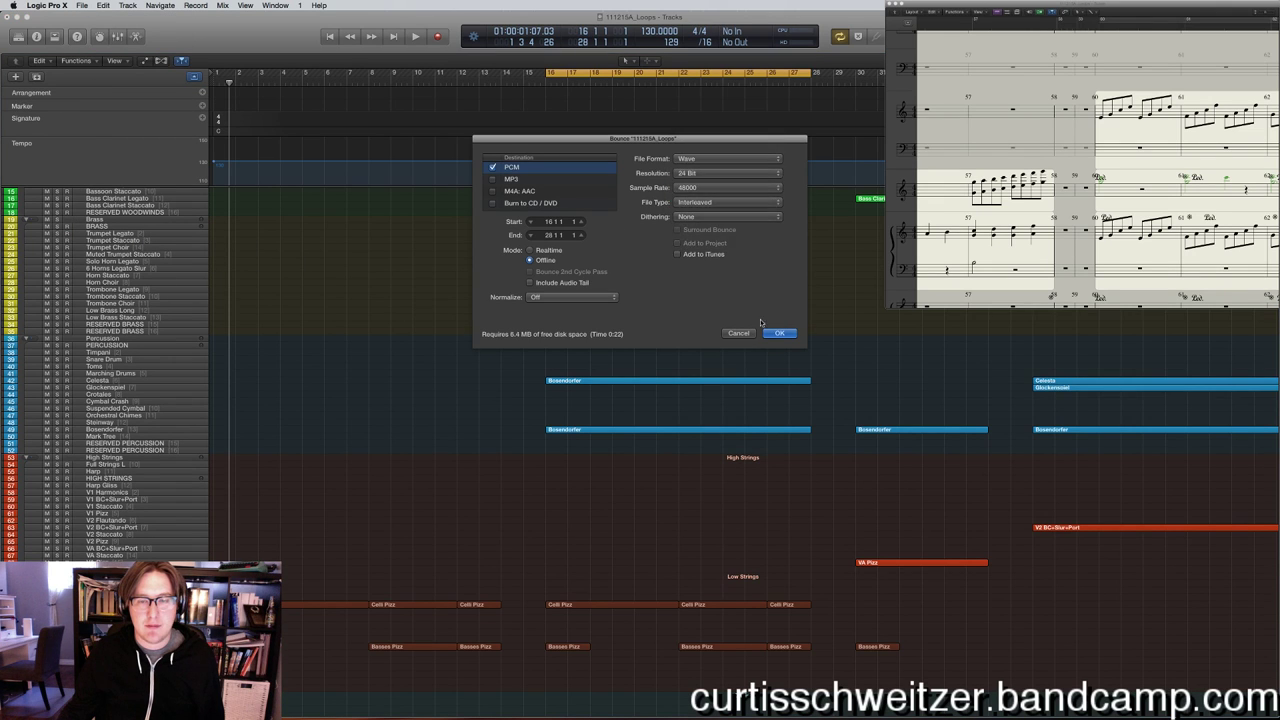
left_click(779, 333)
Bounce bars 16 to 28 into the Menu folder as Menu Melody A.
left_click(646, 109)
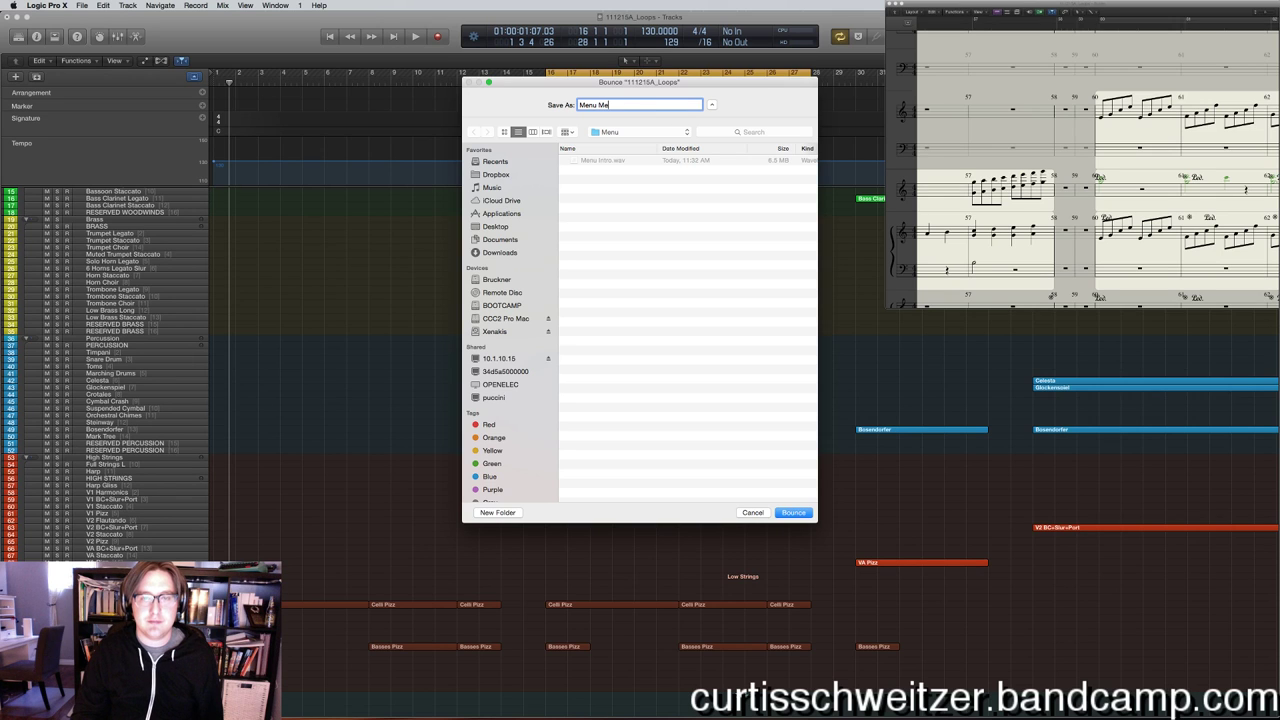
type("Melody")
key("Return")
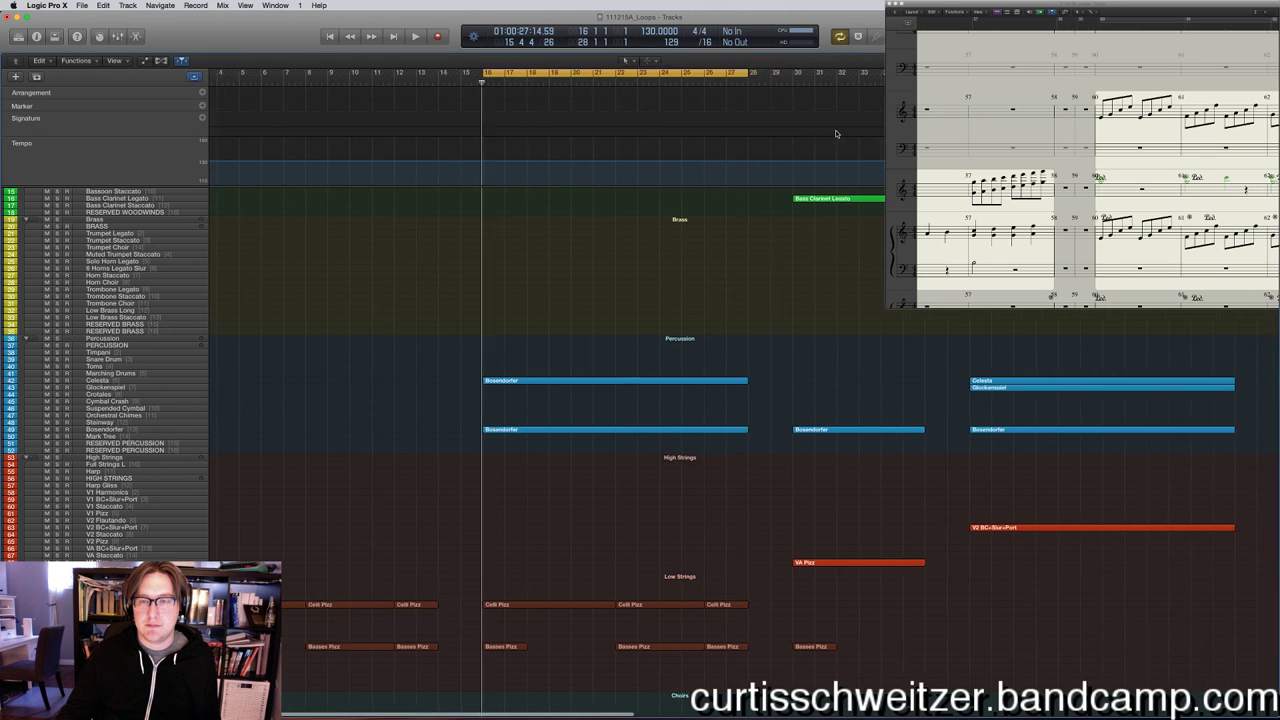
Cycle bars 30 to 36 and start an offline 24-bit Wave bounce of them with a sample rate of 48000.
left_click_drag(680, 77, 808, 77)
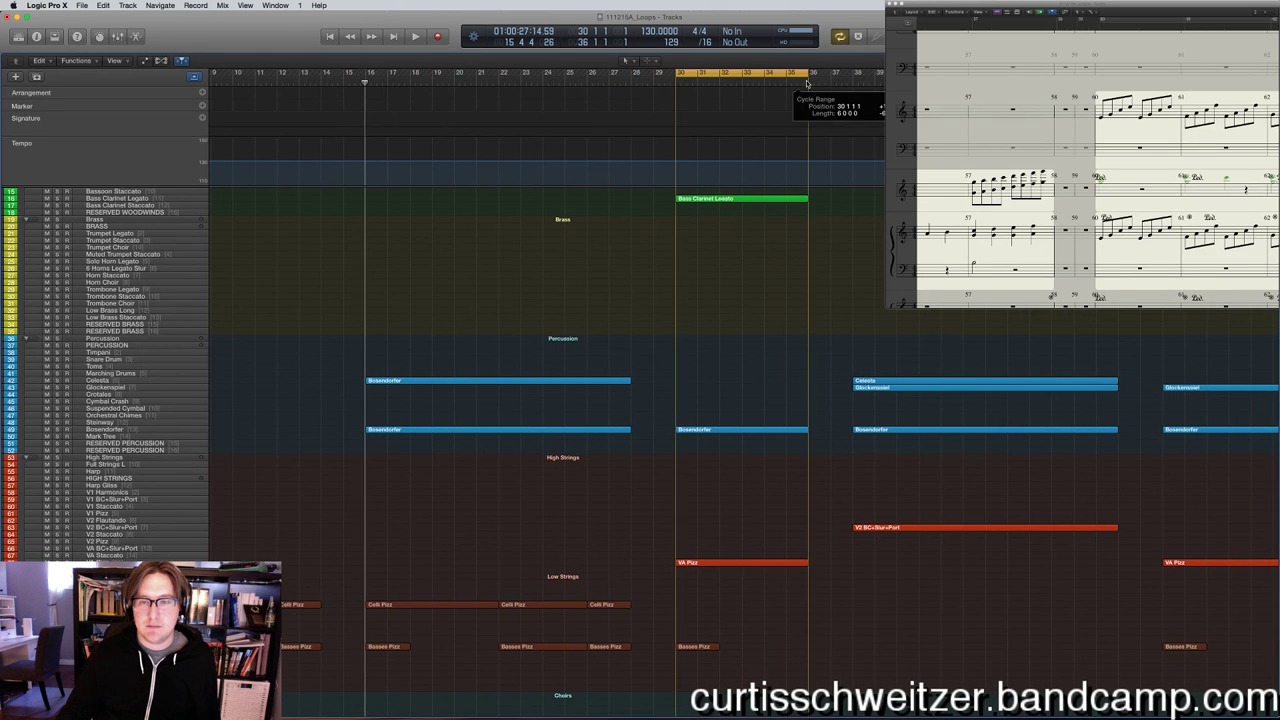
key("super+b")
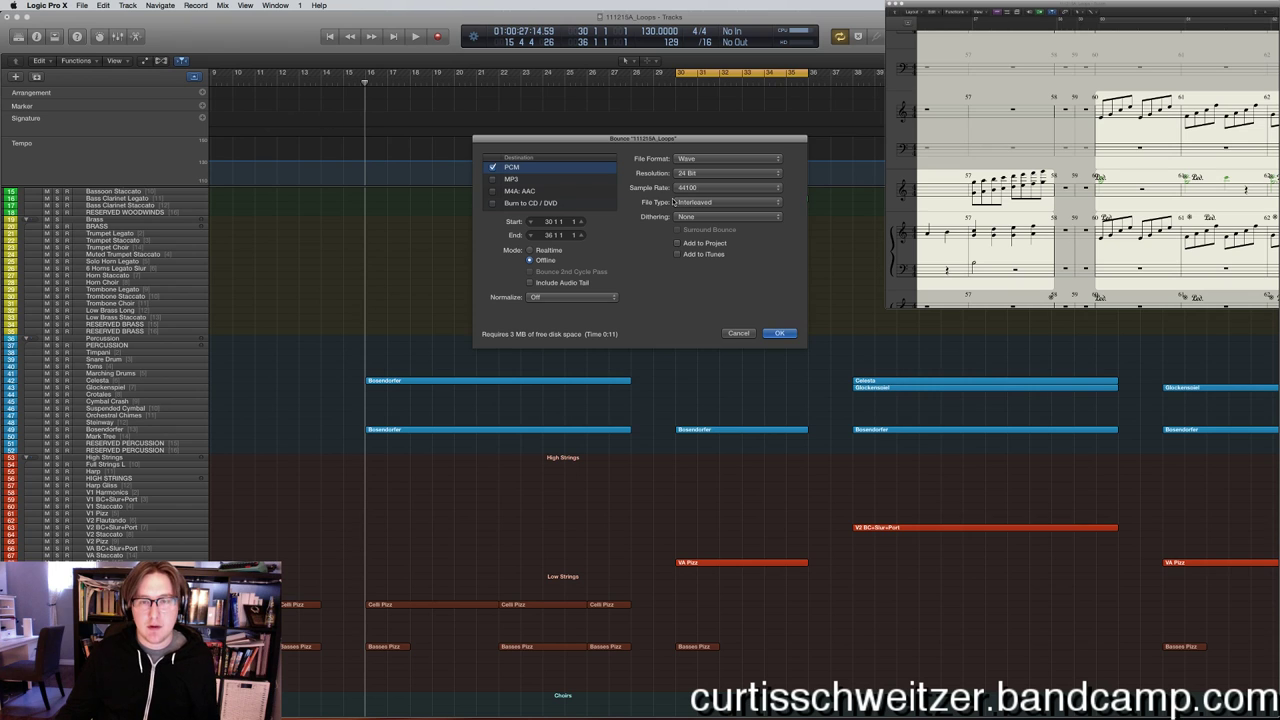
left_click(685, 188)
left_click(687, 198)
left_click(779, 334)
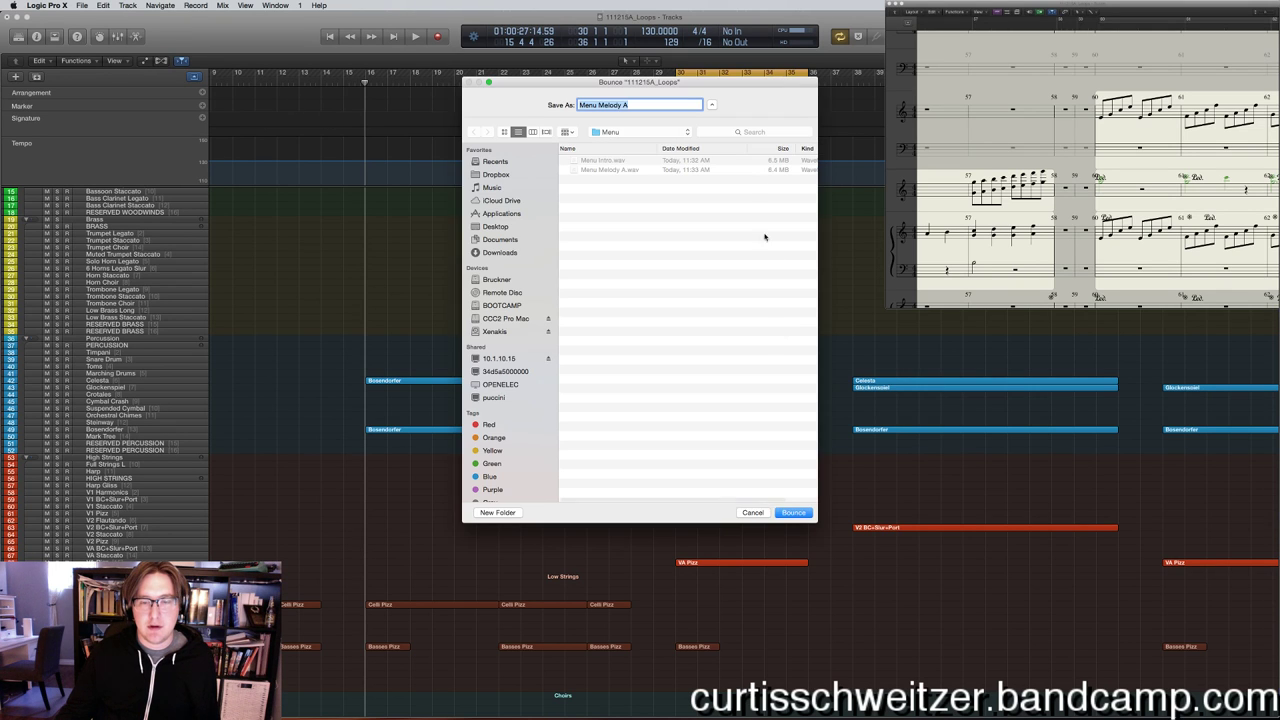
Bounce bars 30 to 36 into the Menu folder as Menu Transition A.
left_click_drag(650, 104, 598, 104)
type("Transition")
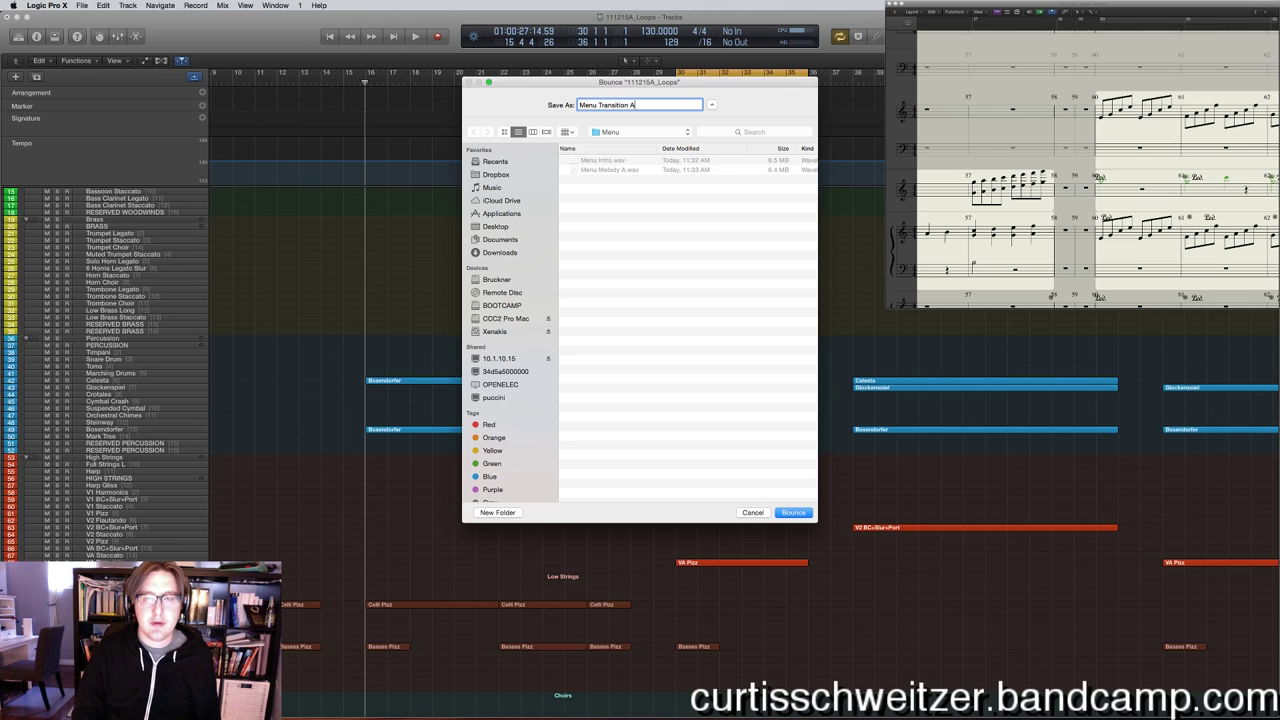
key("Return")
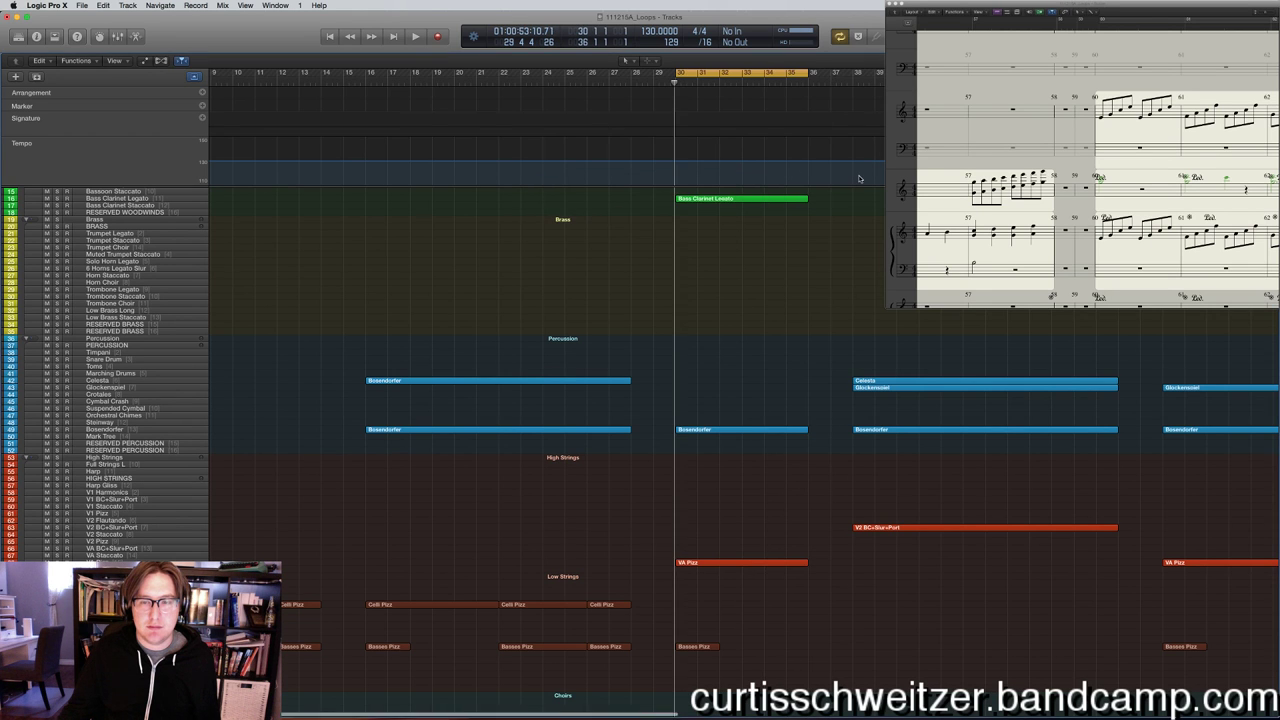
Set the cycle range to bars 38 to 50, around the section with the Celesta region.
scroll(858, 178, "right", 10)
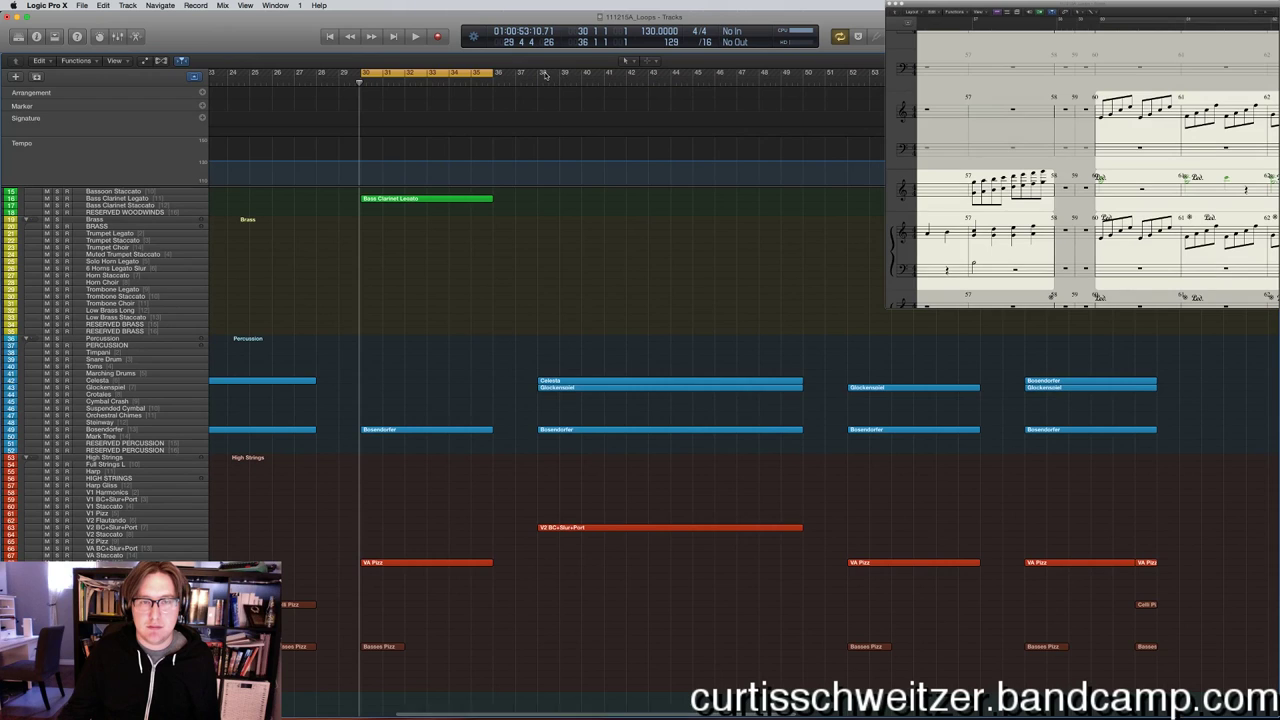
left_click_drag(545, 76, 808, 76)
key("super+b")
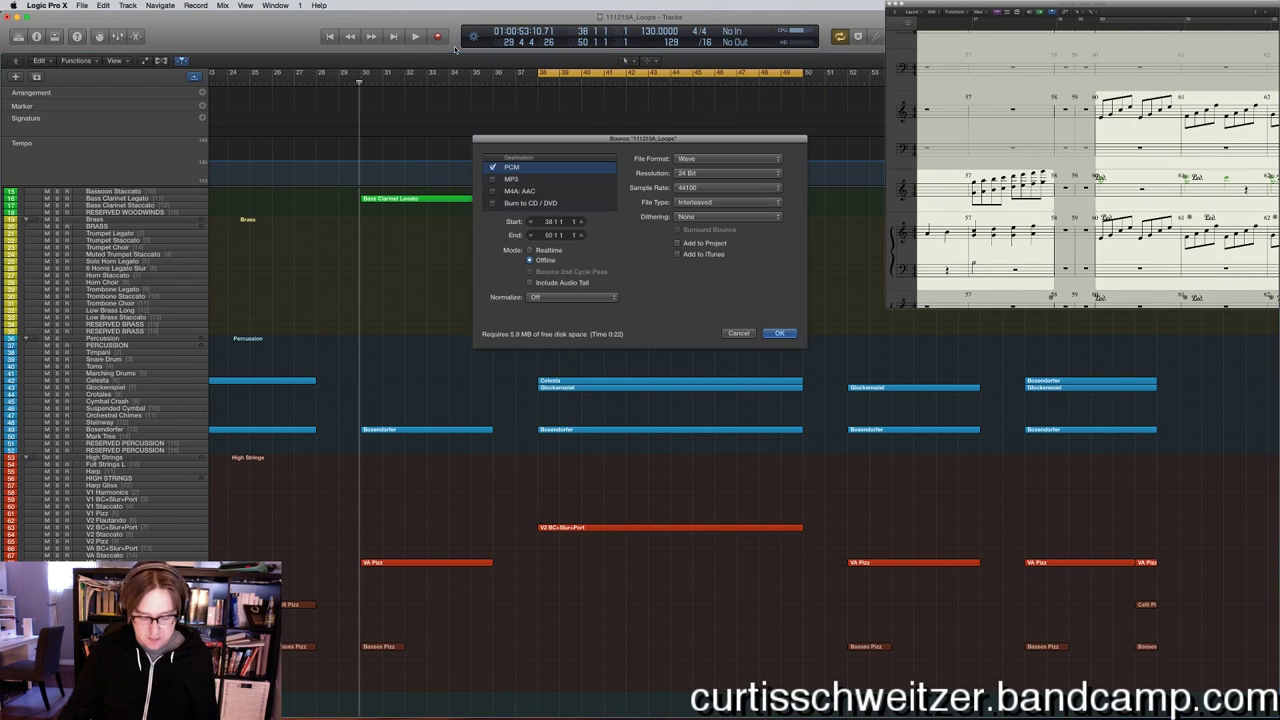
left_click(727, 187)
left_click(714, 201)
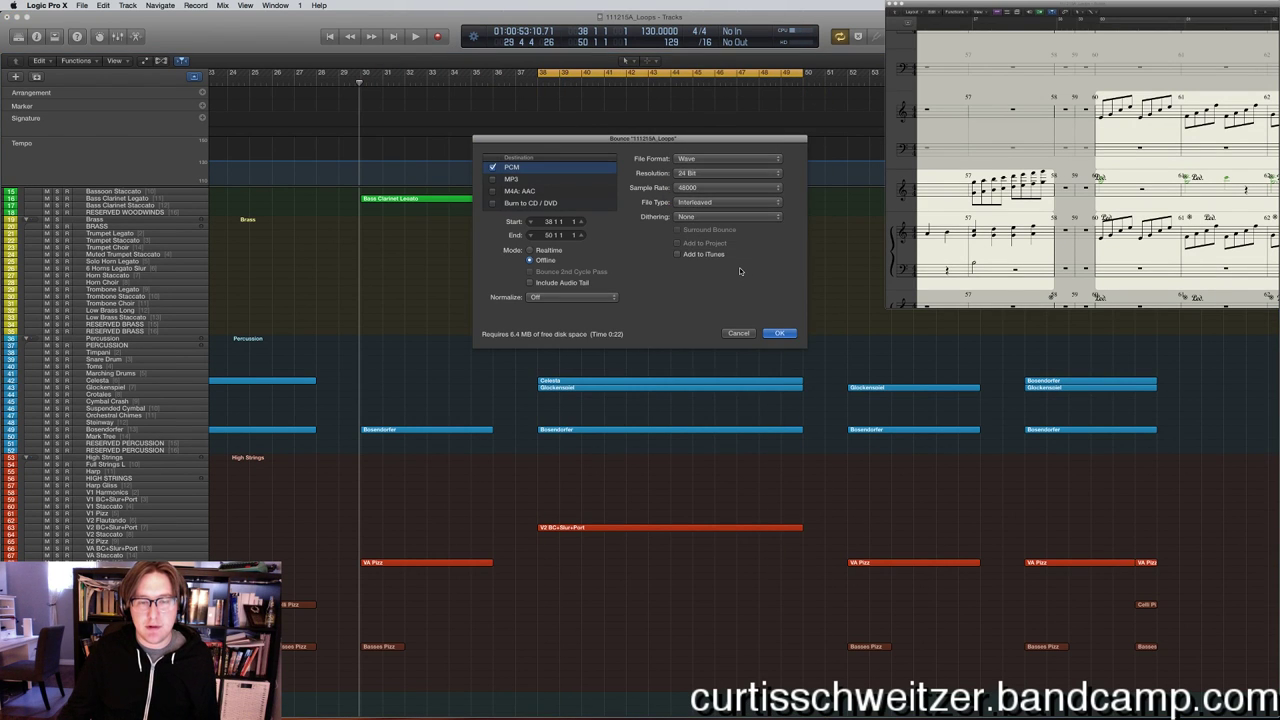
left_click(742, 334)
Audition bars 38 to 50 and bounce them at a 48000 sample rate into the Menu folder under a name beginning with Menu Melo.
key("space")
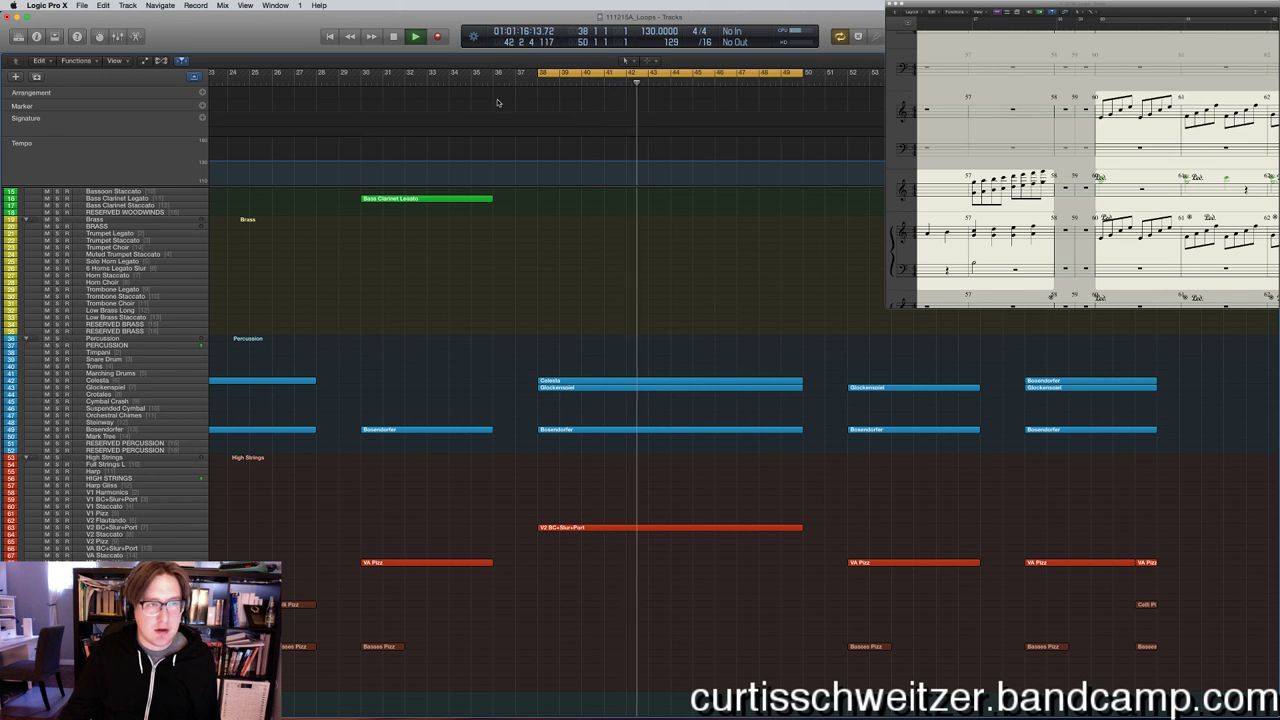
key("space")
key("super+b")
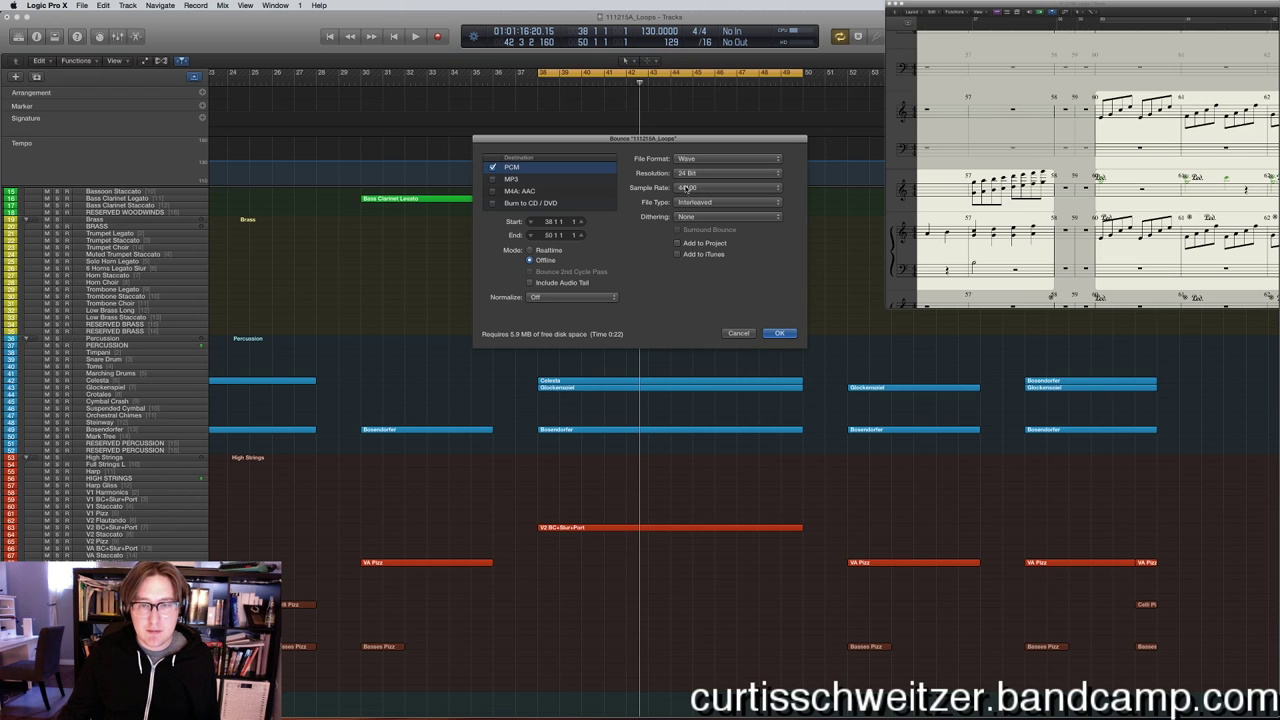
left_click(686, 188)
left_click(700, 194)
left_click(779, 333)
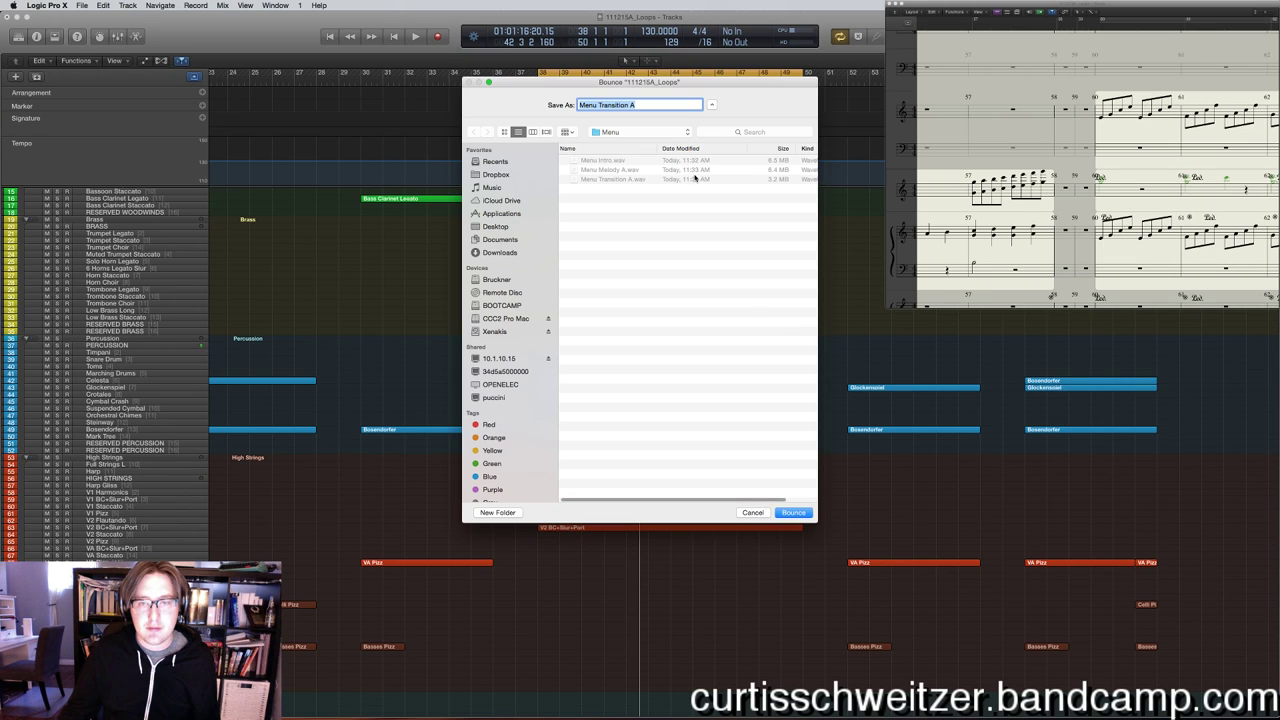
left_click(656, 104)
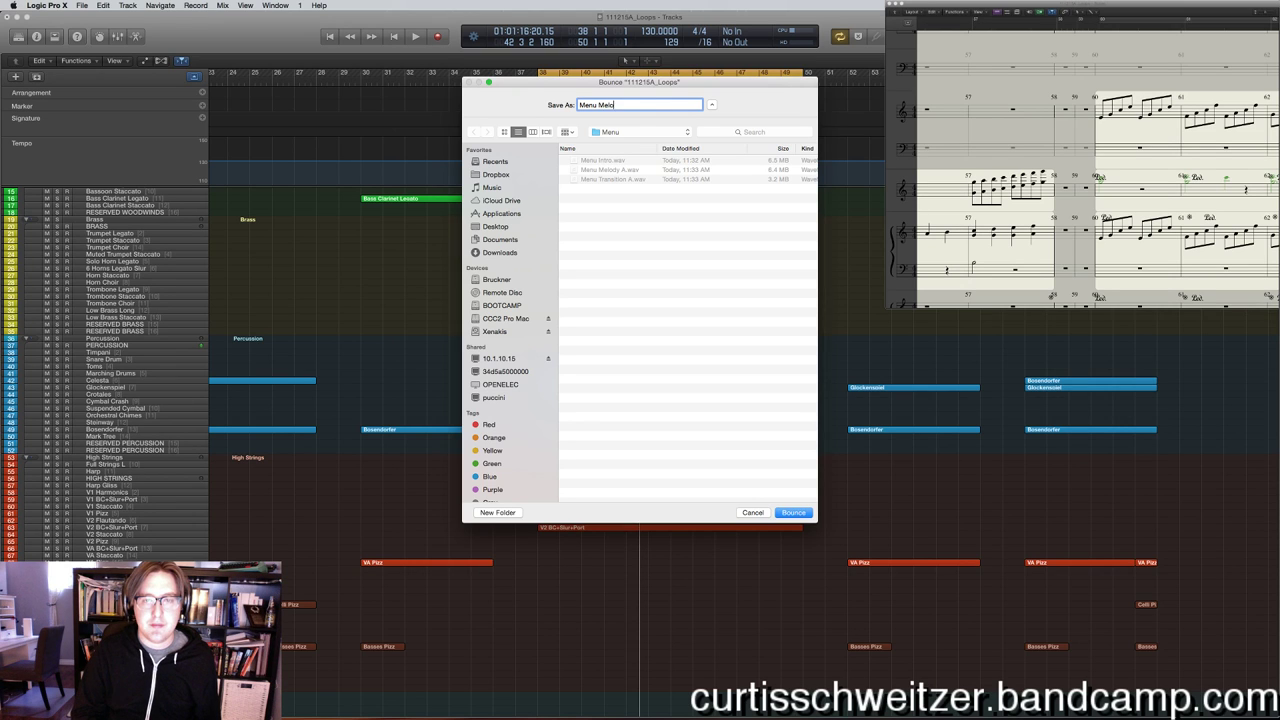
key("Return")
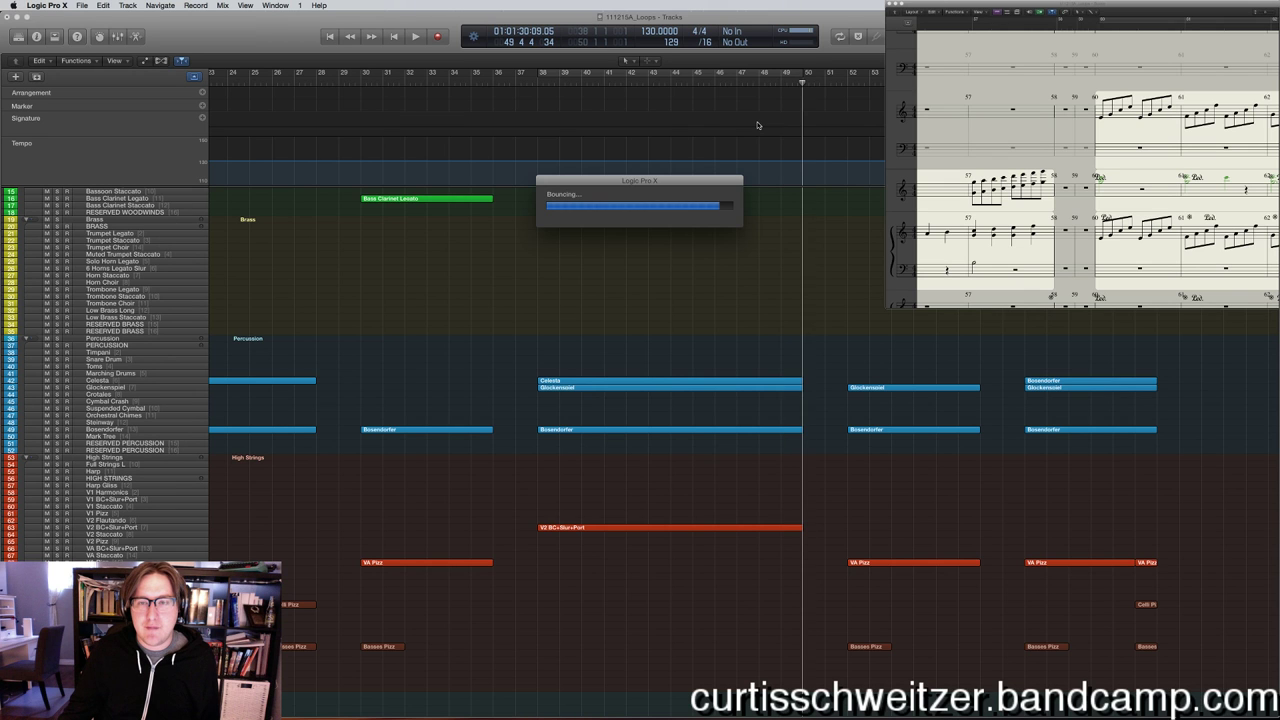
Set the cycle range to bars 52 to 58 and audition the start of that section.
scroll(817, 140, "right", 5)
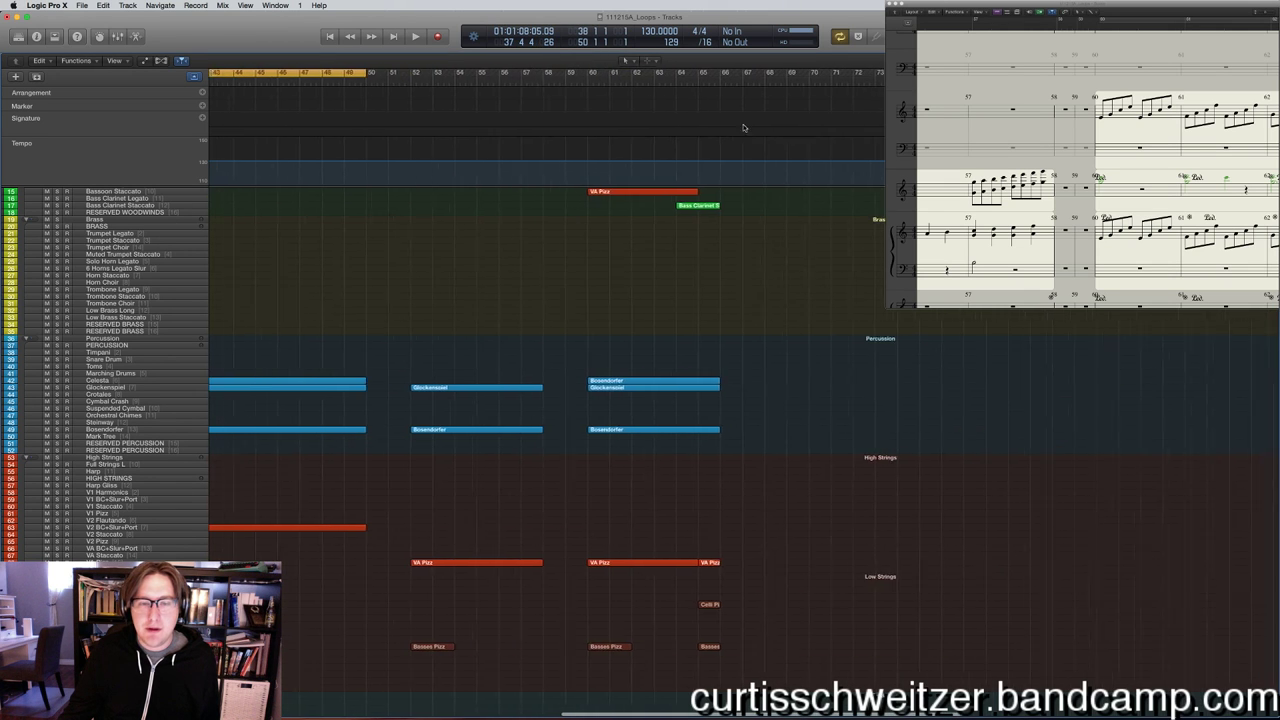
scroll(743, 127, "right", 2)
left_click_drag(383, 76, 514, 82)
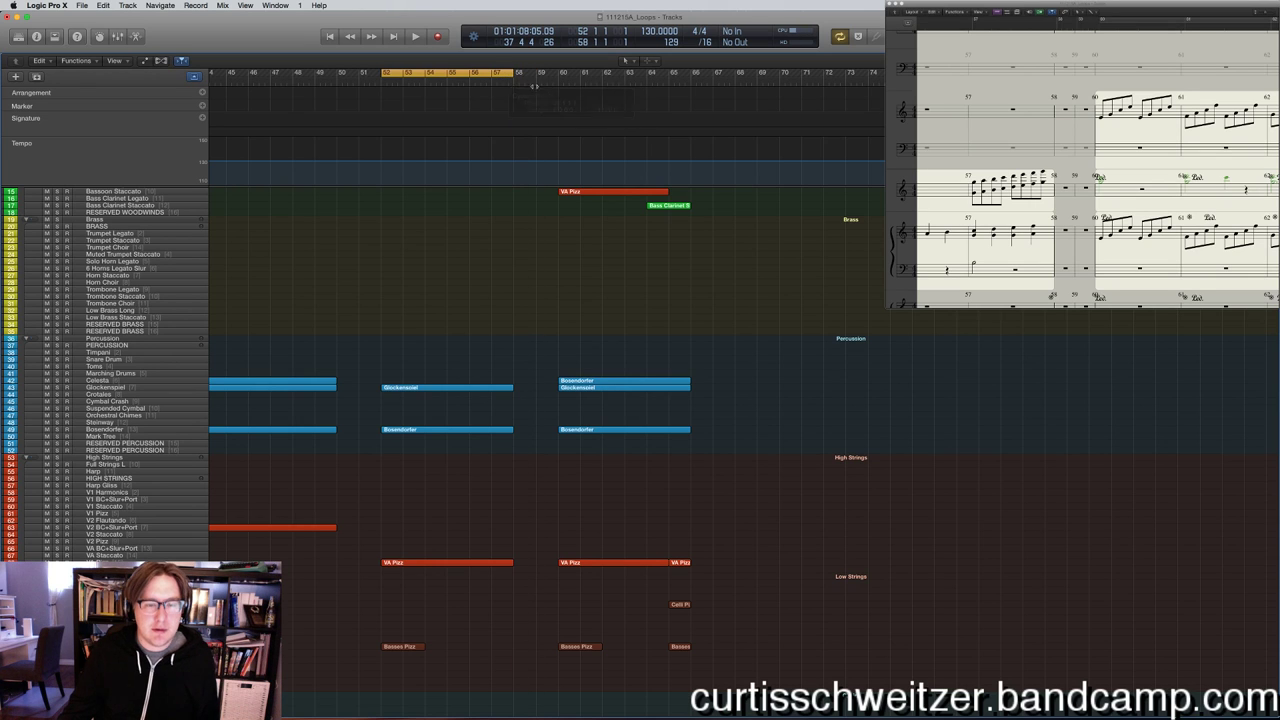
key("space")
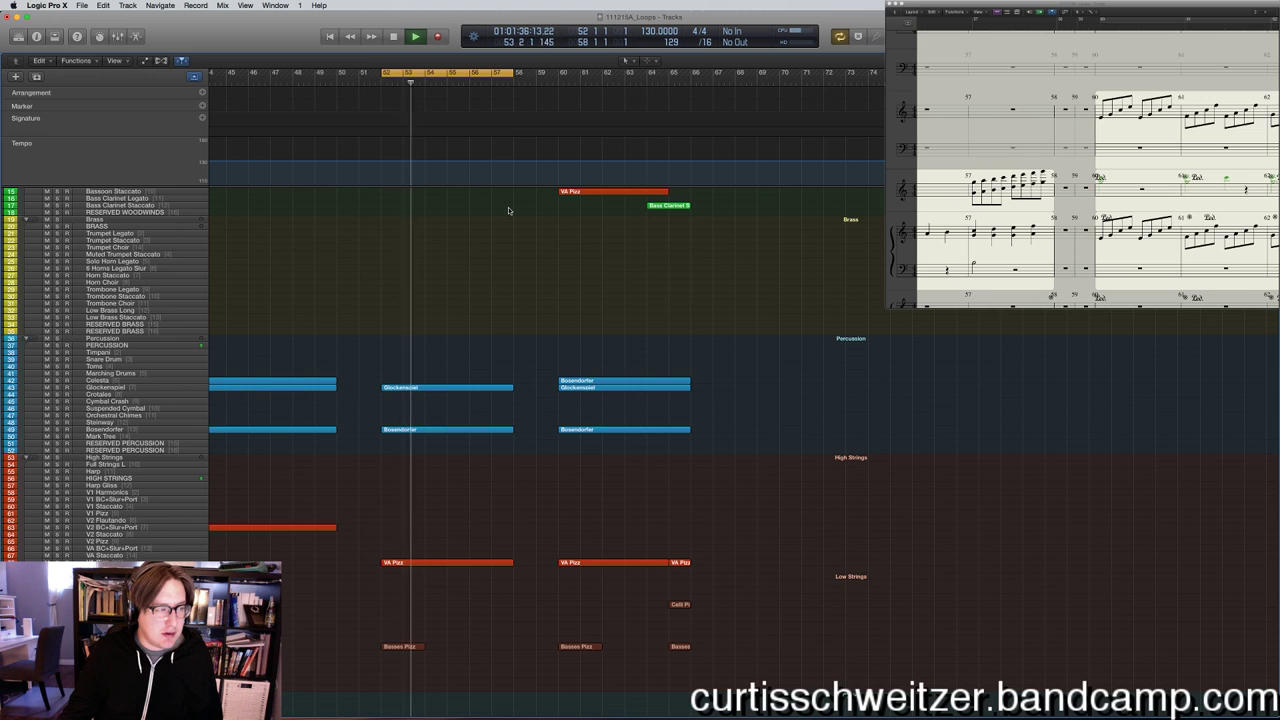
key("space")
key("space")
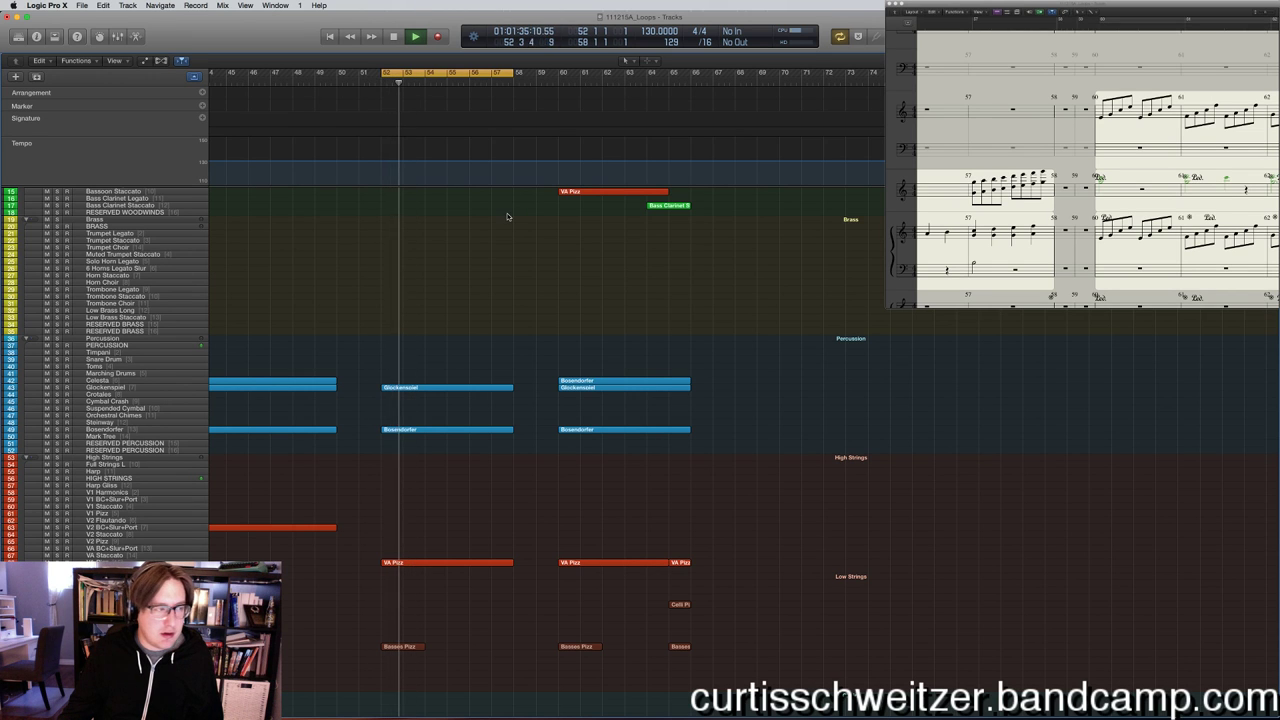
key("space")
key("space")
Open the Glockenspiel region at bar 52 in the Piano Roll and check its opening notes by playing the section's start repeatedly.
key("space")
double_click(404, 389)
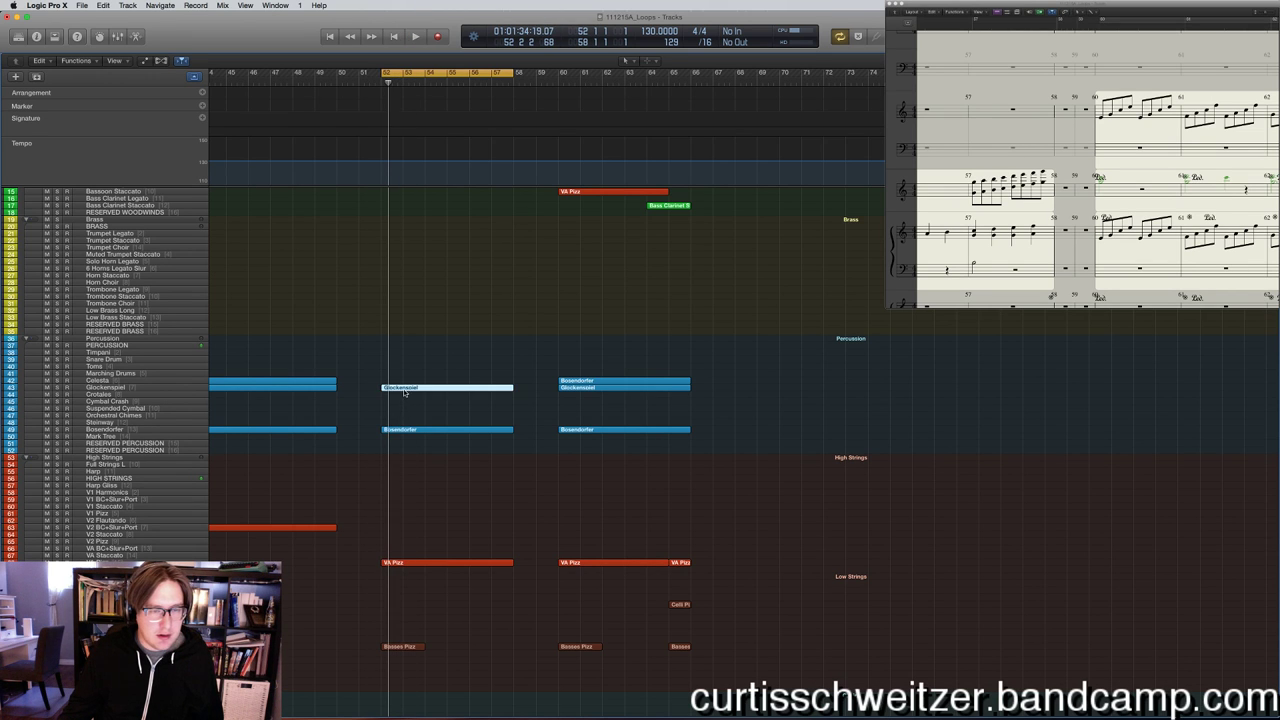
left_click_drag(196, 478, 184, 546)
key("space")
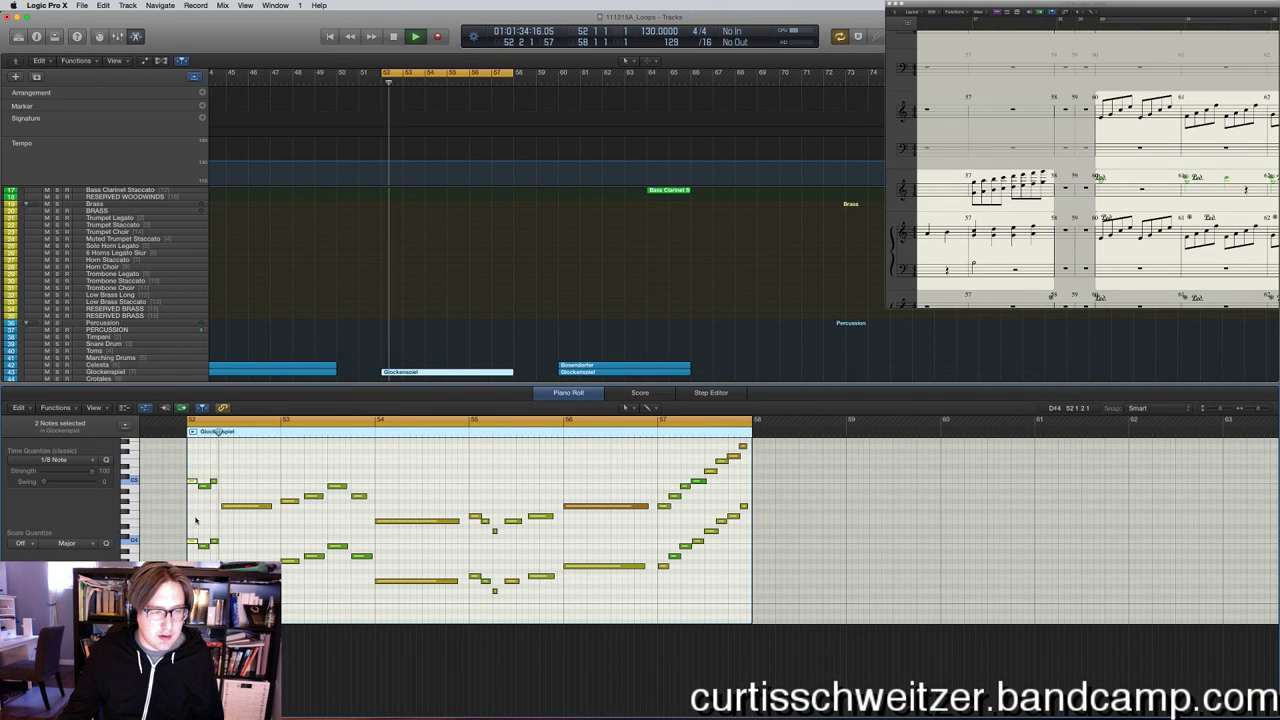
key("space")
left_click(196, 511)
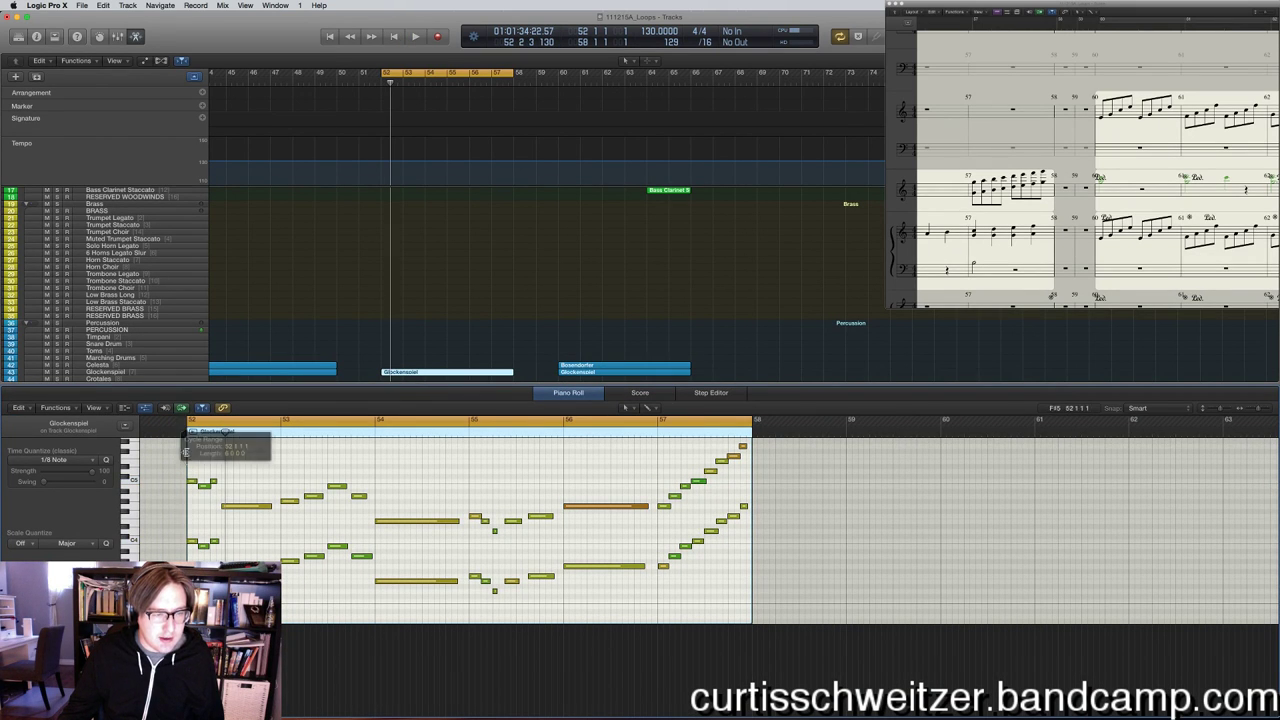
left_click(192, 421)
key("space")
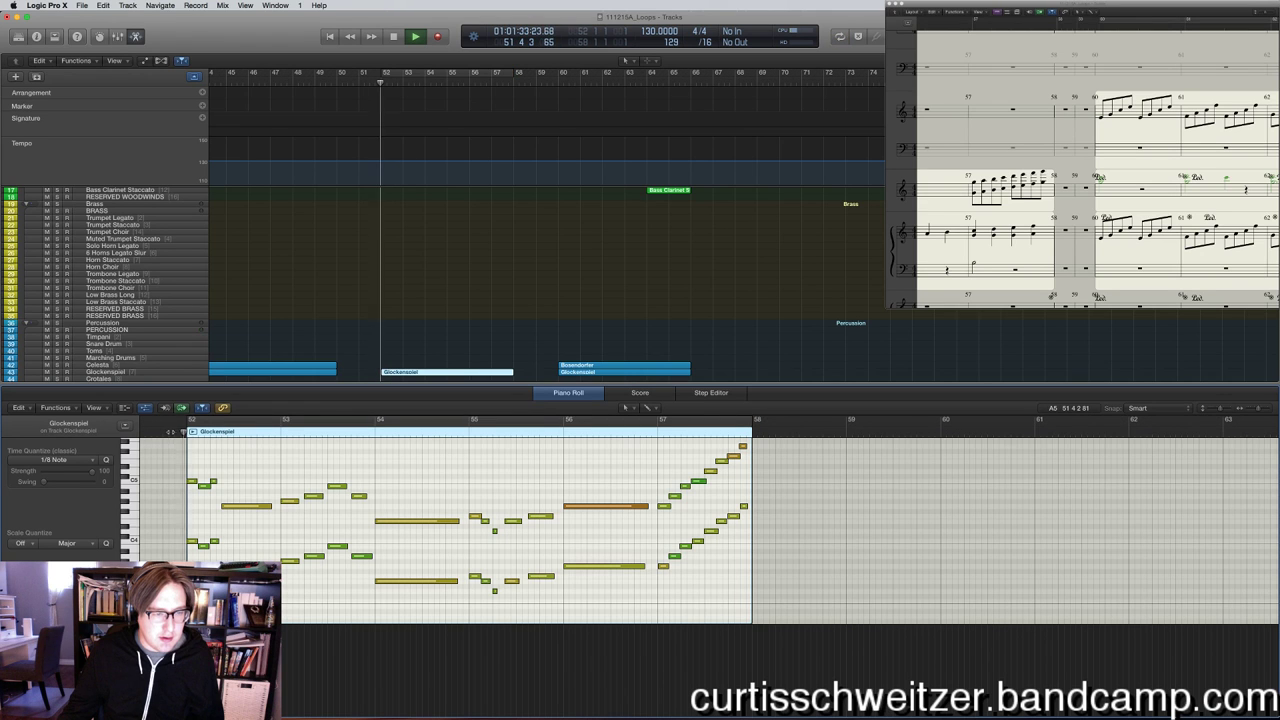
key("space")
left_click(201, 424)
key("space")
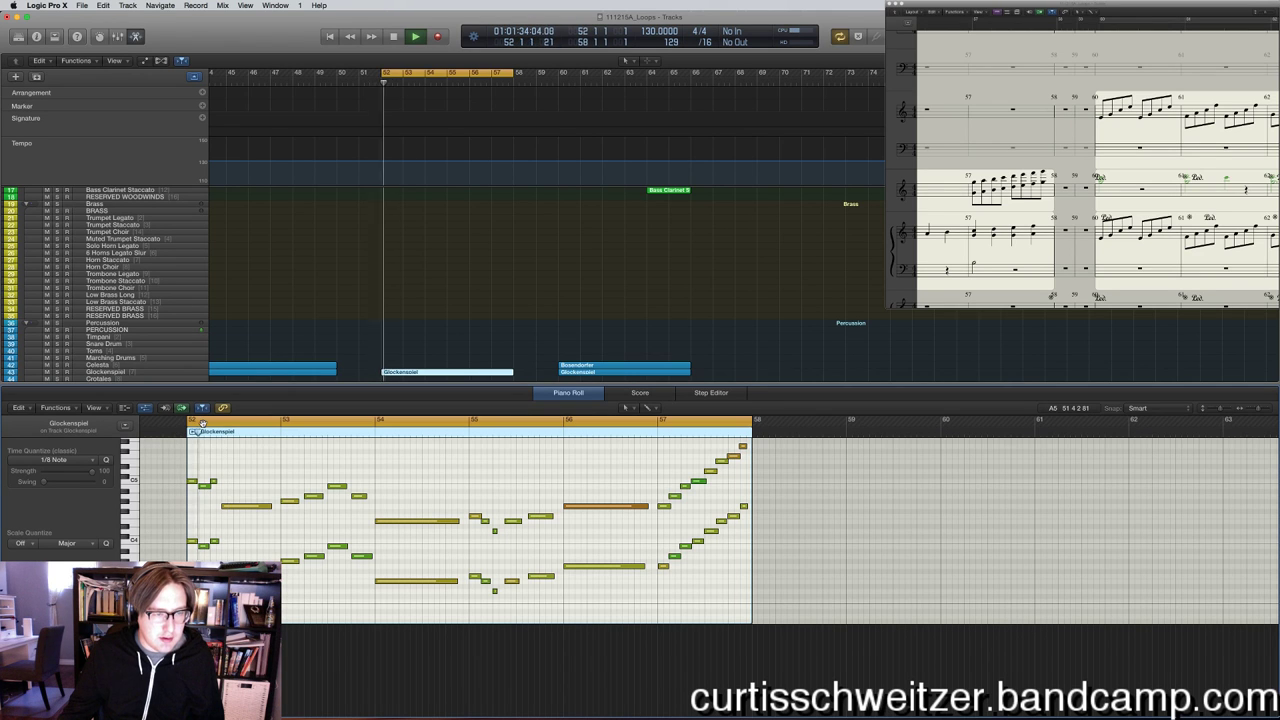
Inspect the Basses Pizz region at bar 52 in the Piano Roll, selecting its long note and auditioning the section's opening.
scroll(208, 440, "down", 1)
scroll(556, 255, "down", 5)
scroll(414, 355, "down", 8)
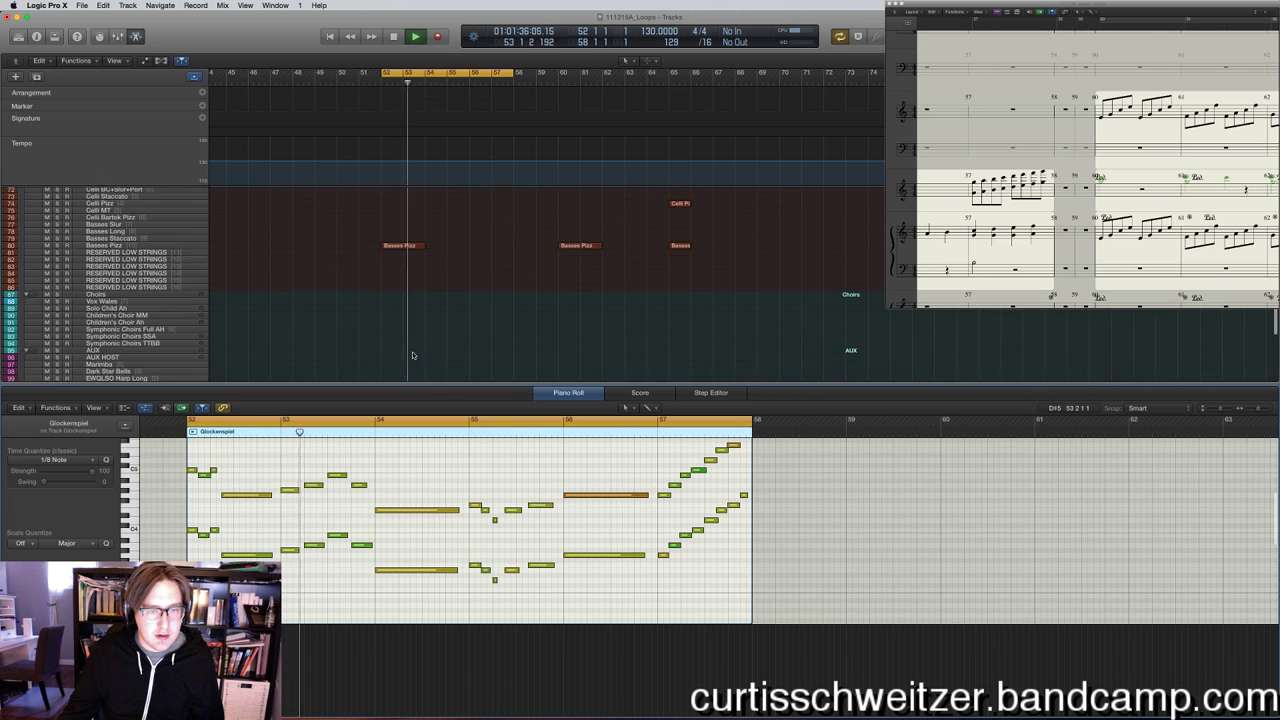
left_click(400, 232)
scroll(258, 505, "up", 10)
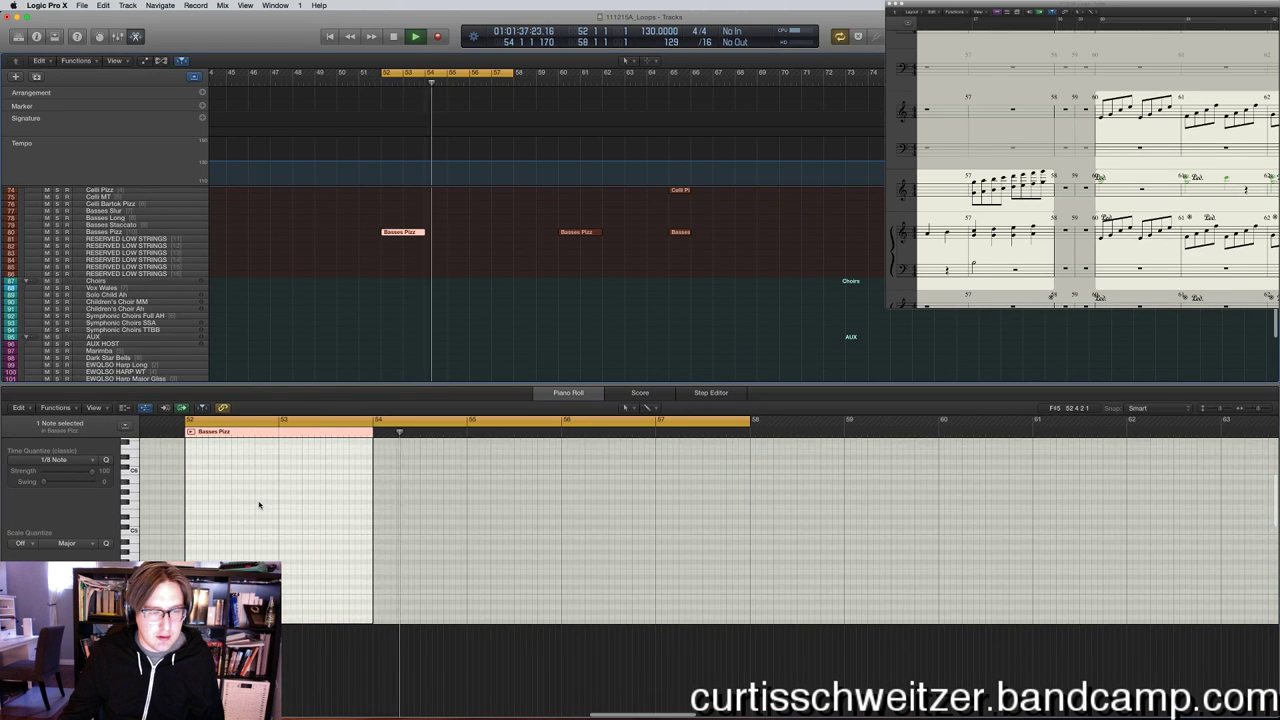
scroll(260, 504, "down", 15)
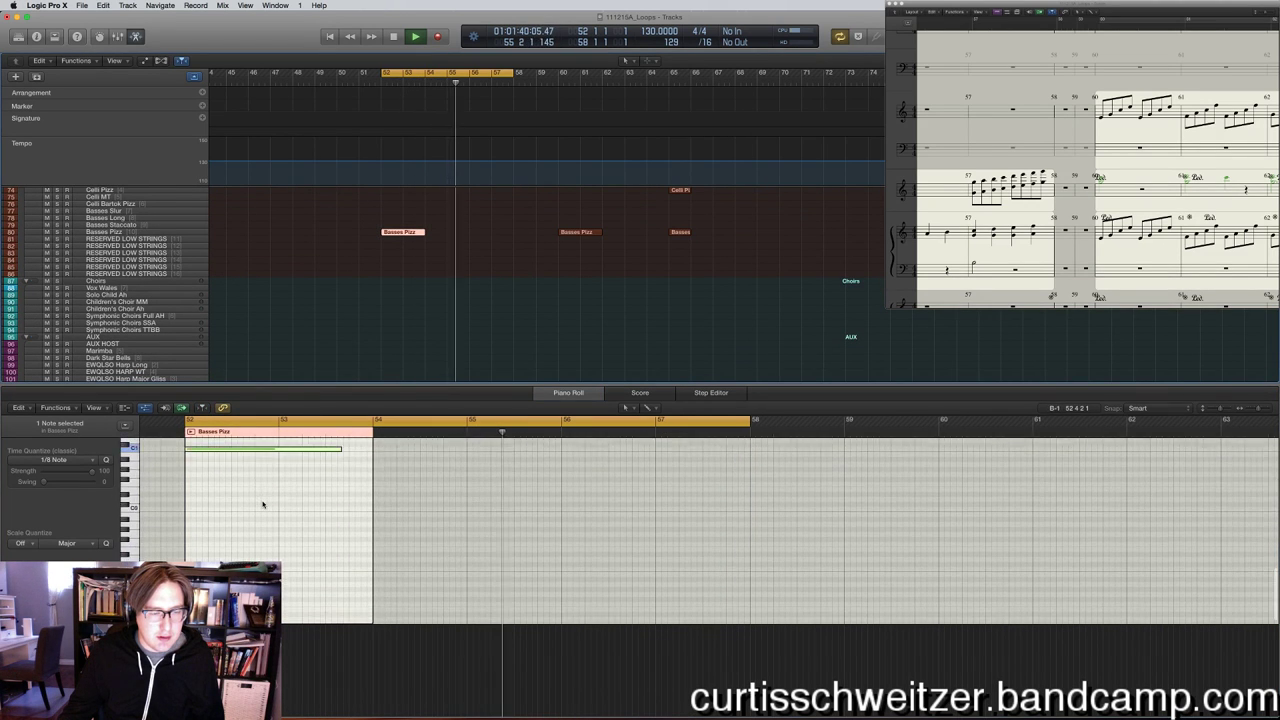
scroll(255, 506, "up", 2)
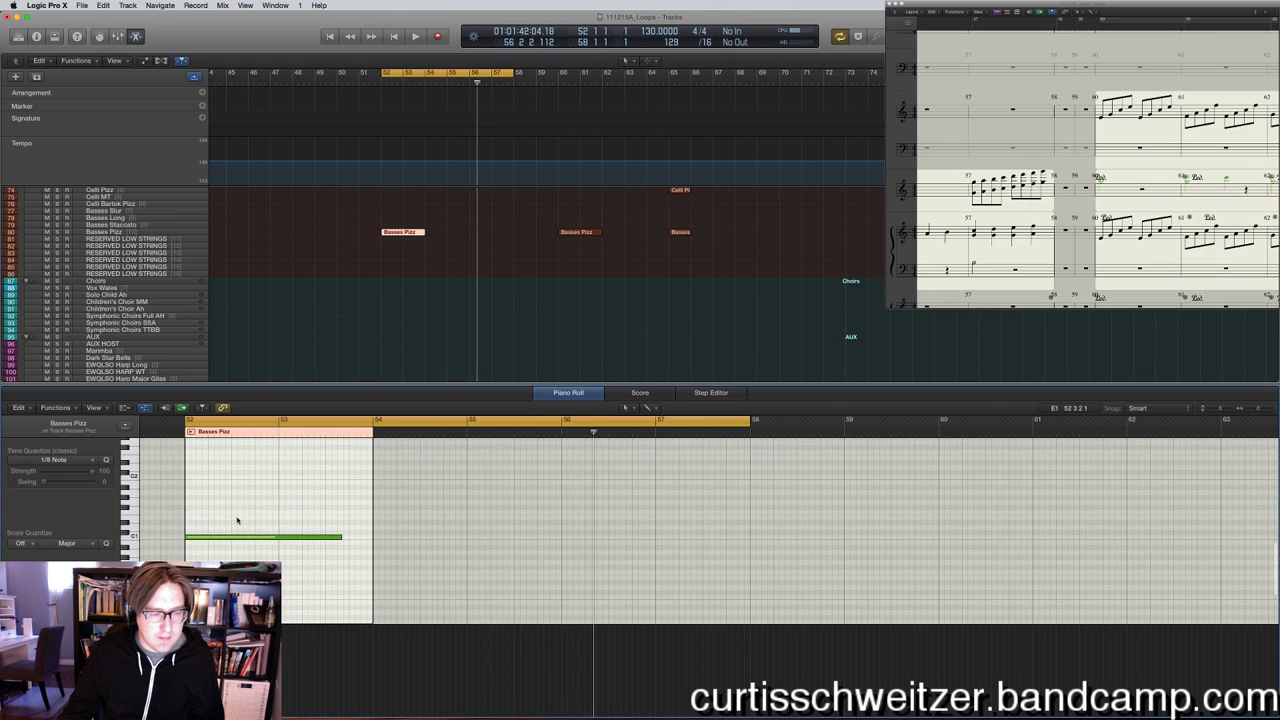
left_click_drag(189, 540, 190, 539)
key("space")
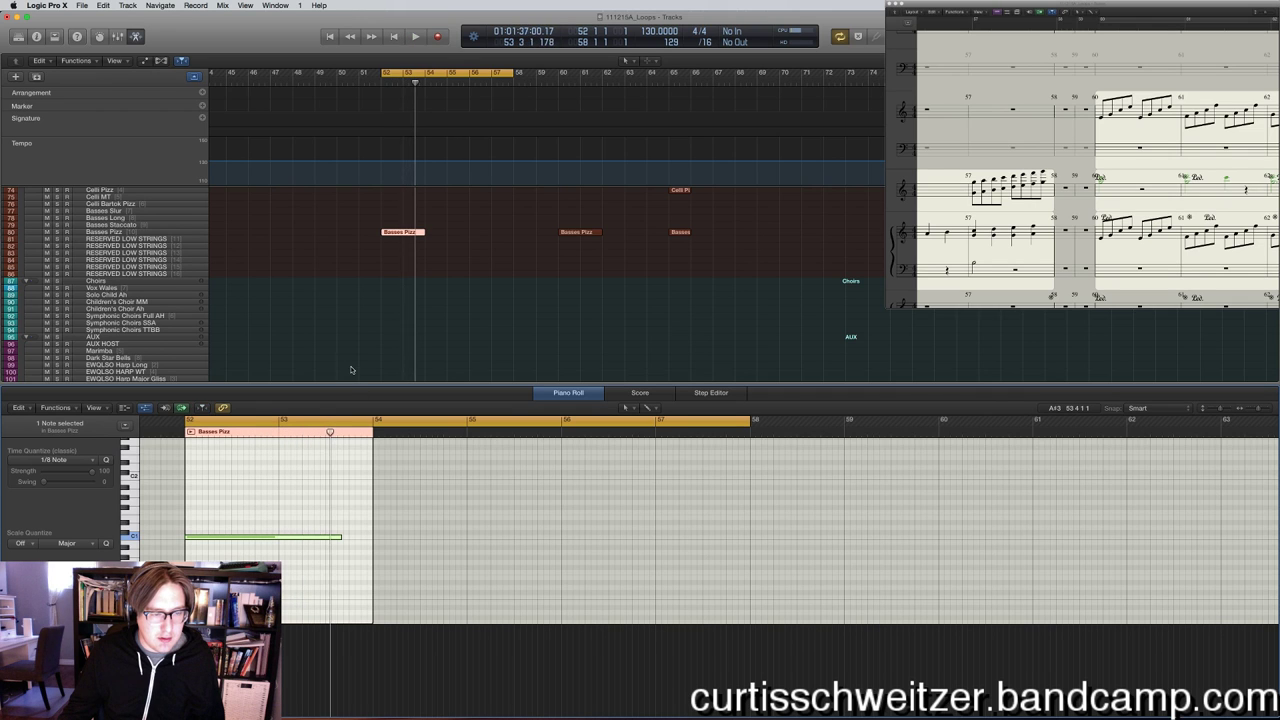
key("space")
key("space")
key("space")
Start an offline 24-bit Wave bounce of bars 52 to 58 with a sample rate of 48000.
left_click(82, 5)
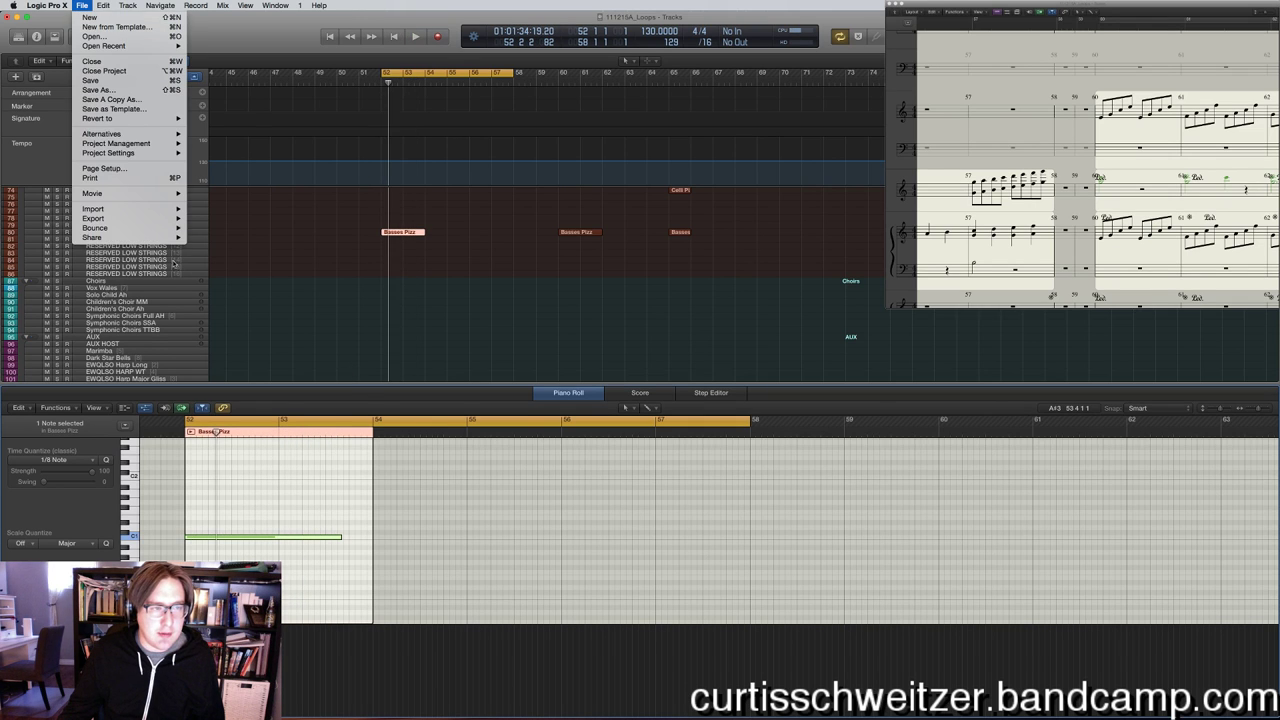
mouse_move(143, 237)
left_click(230, 240)
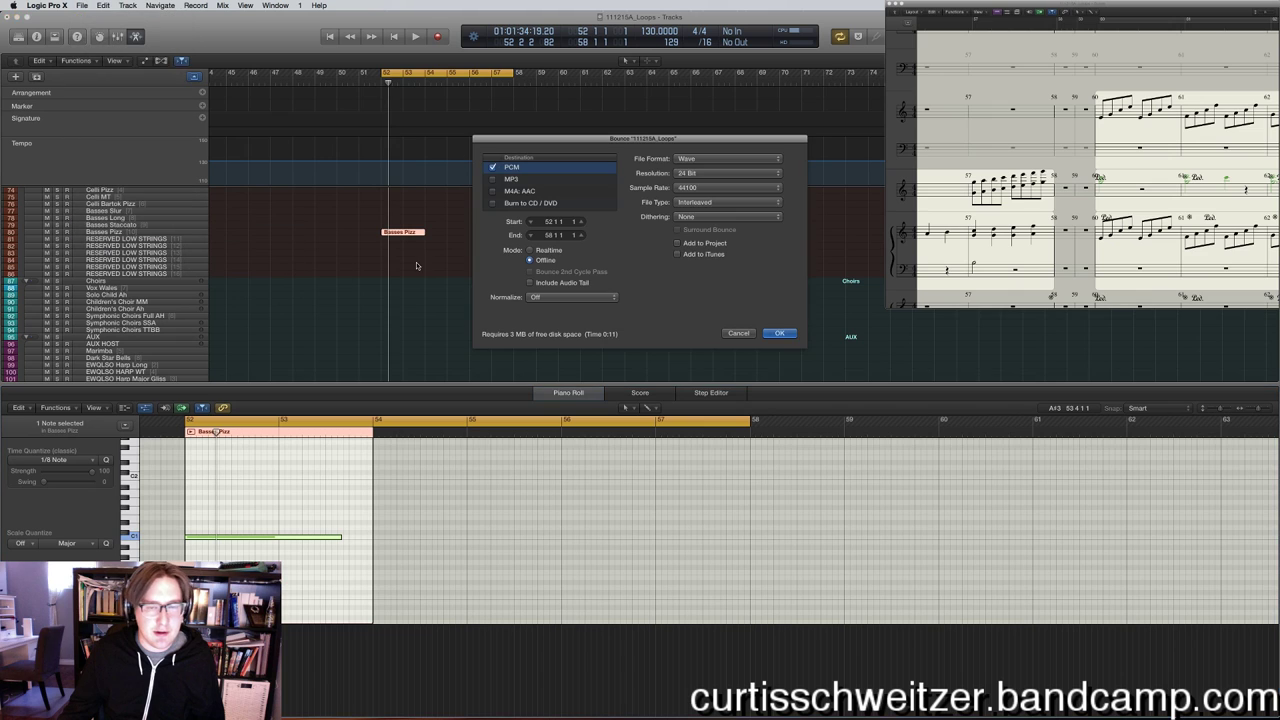
left_click(727, 203)
left_click(727, 203)
left_click(779, 333)
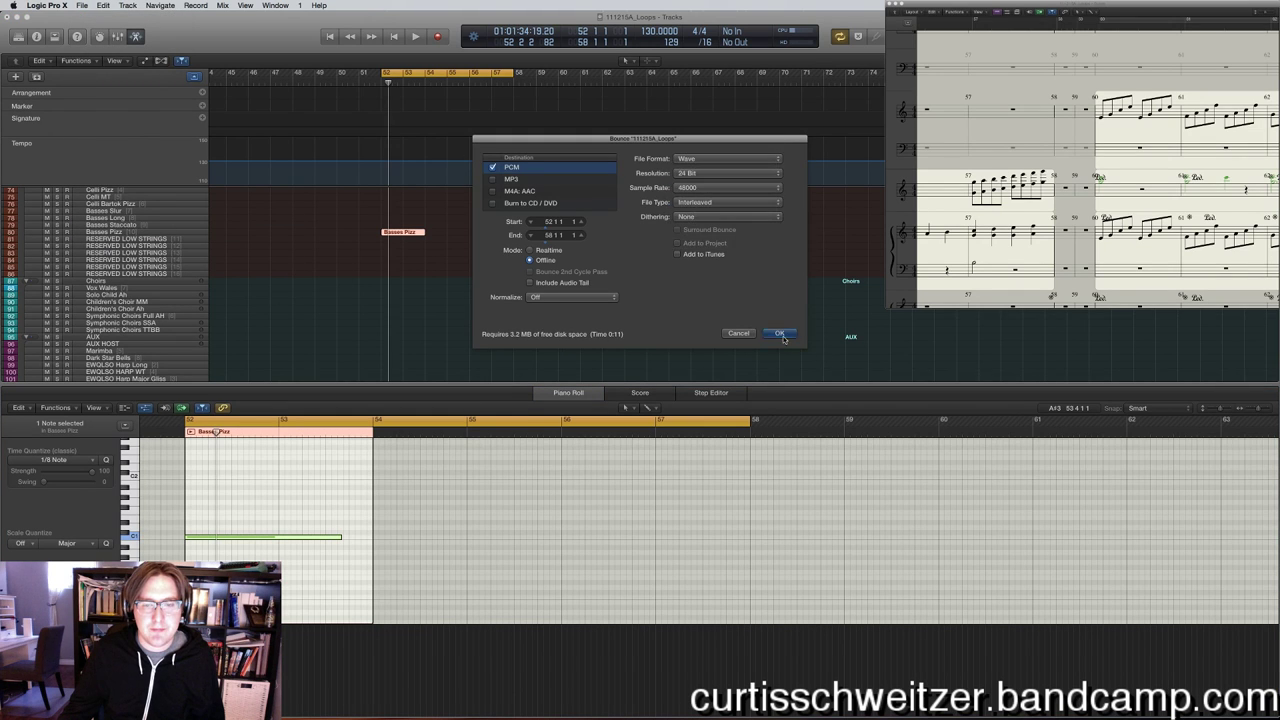
Save the bounce of bars 52 to 58 as Menu Transition B in the Menu folder.
left_click(636, 103)
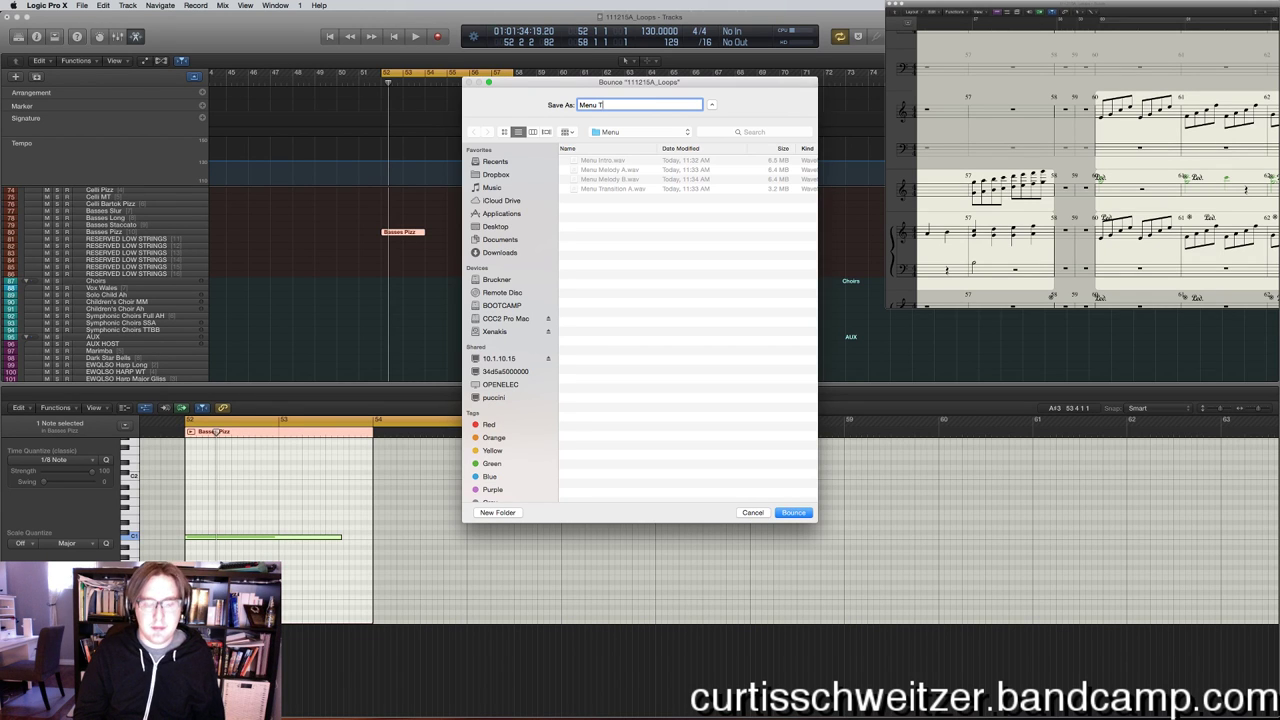
key("Return")
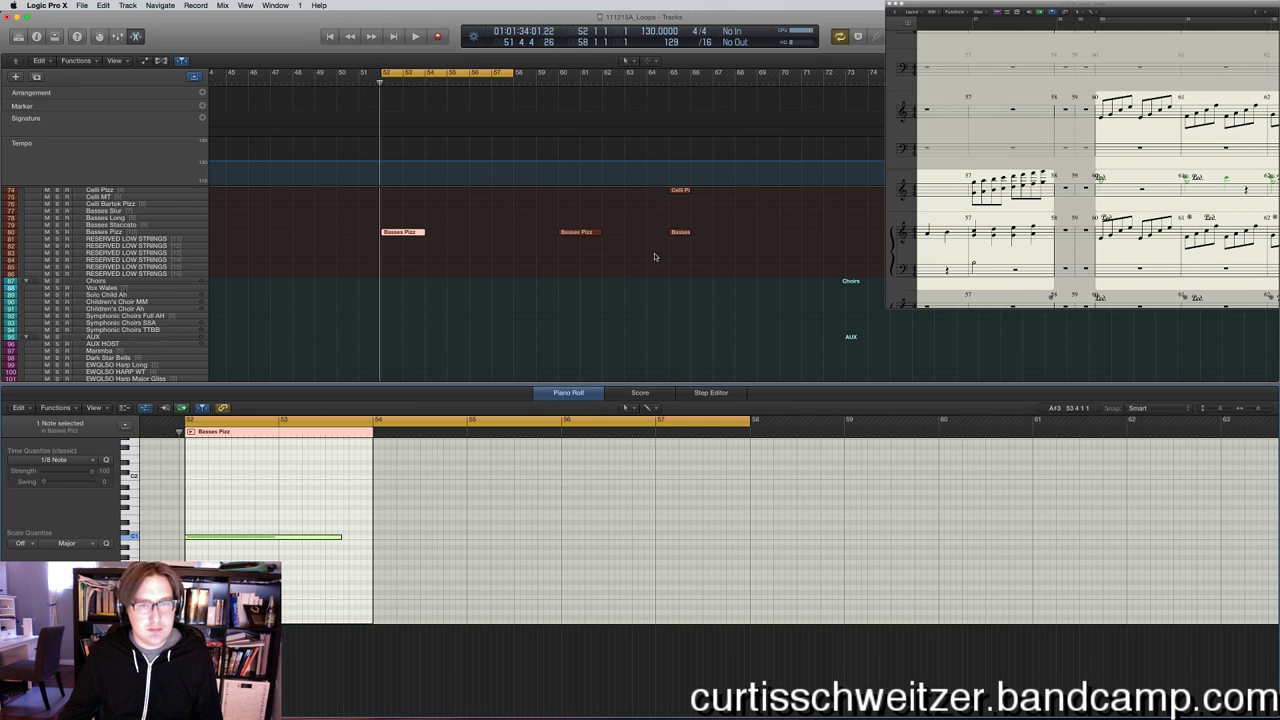
Set the cycle range to bars 60 to 67 and start an offline 24-bit Wave bounce of it at 48000.
scroll(655, 258, "up", 5)
scroll(655, 258, "up", 10)
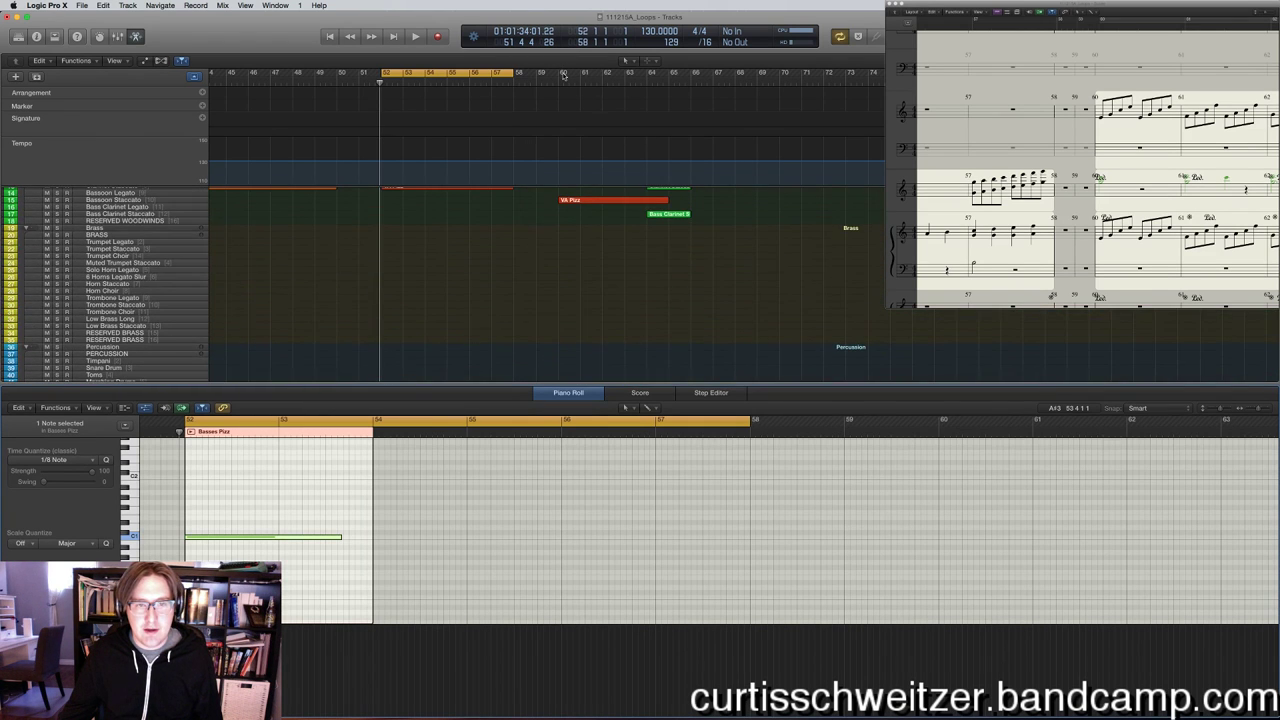
left_click_drag(562, 72, 707, 88)
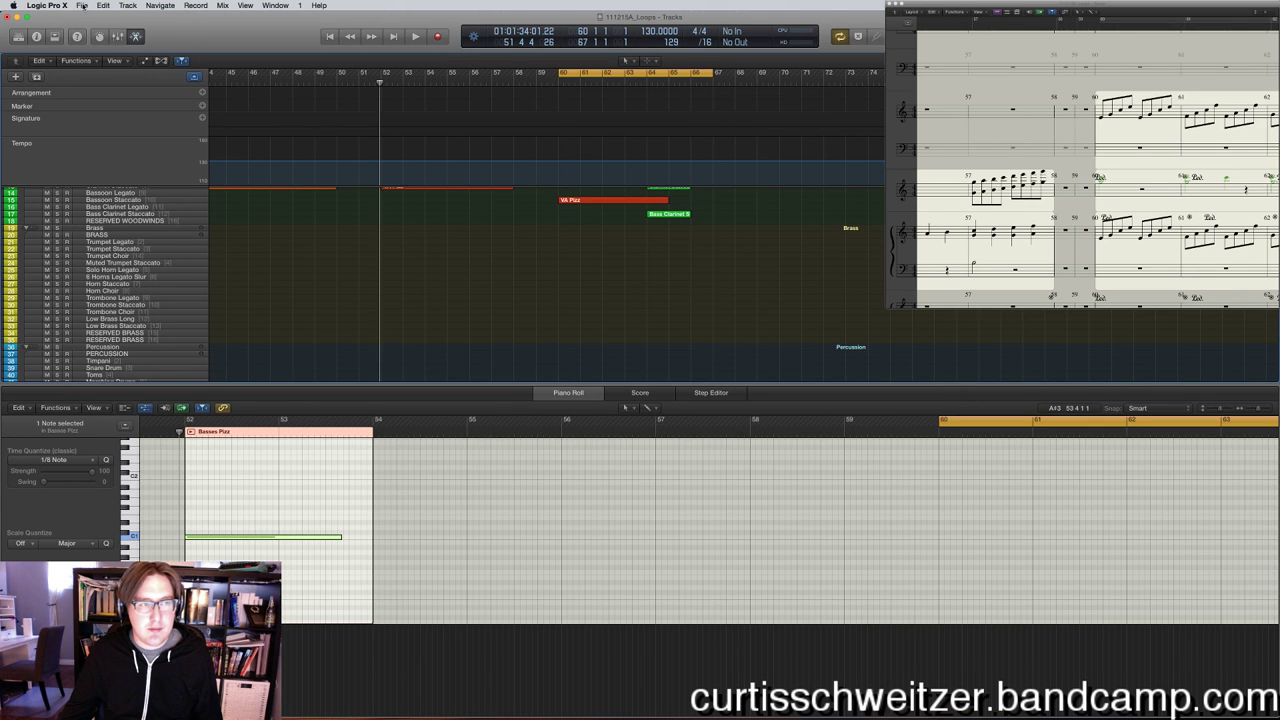
left_click(82, 6)
mouse_move(108, 232)
left_click(220, 231)
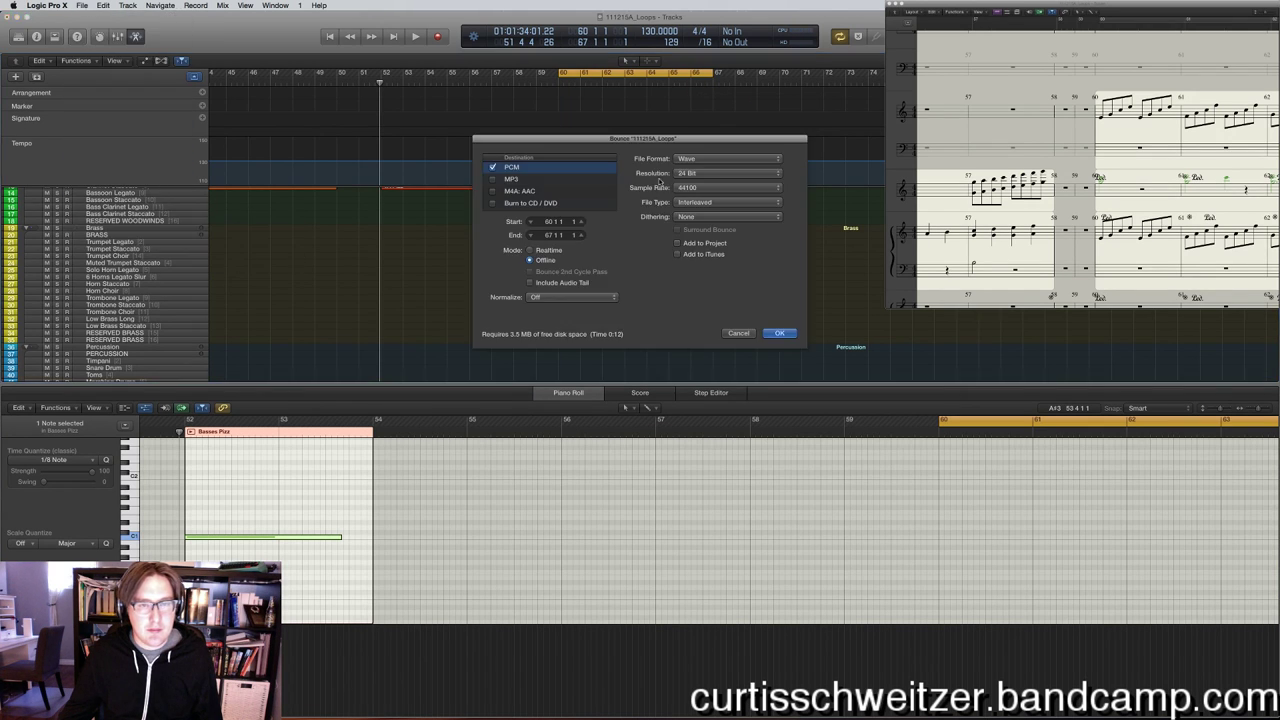
left_click(690, 188)
left_click(700, 198)
left_click(779, 333)
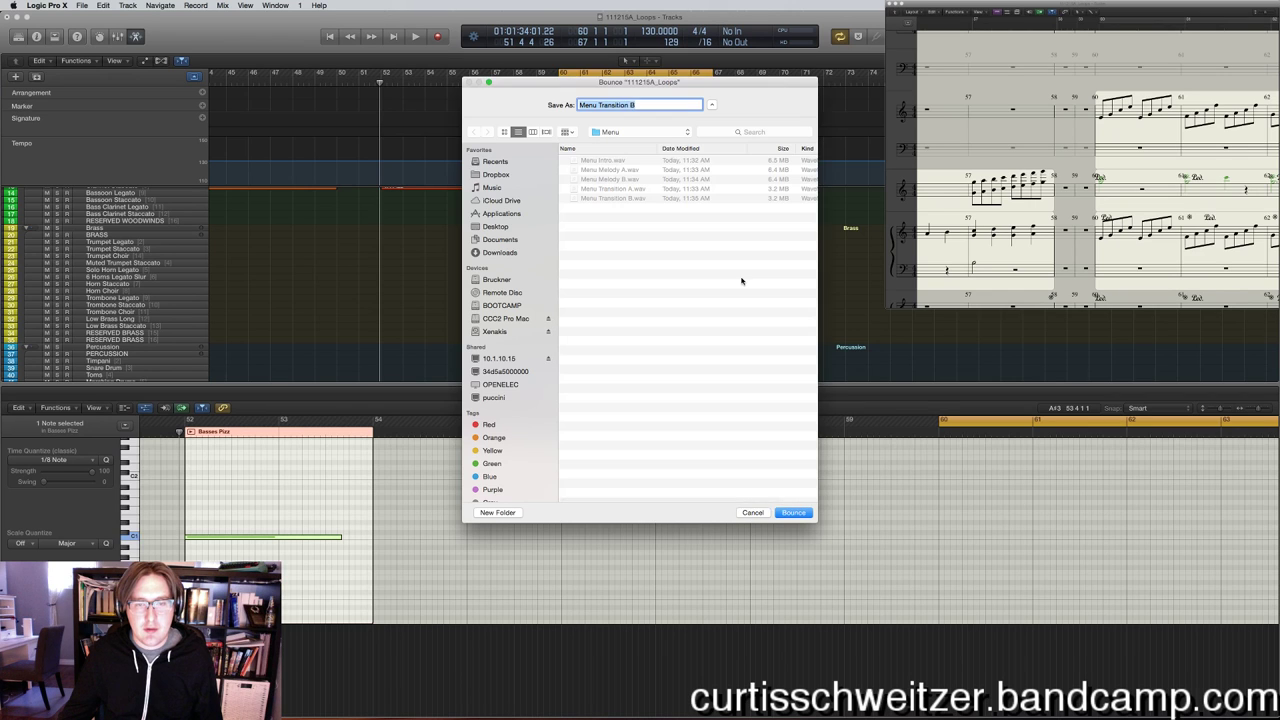
Name the bounce Menu Ending and save it in the Menu folder.
key("Right")
key("BackSpace")
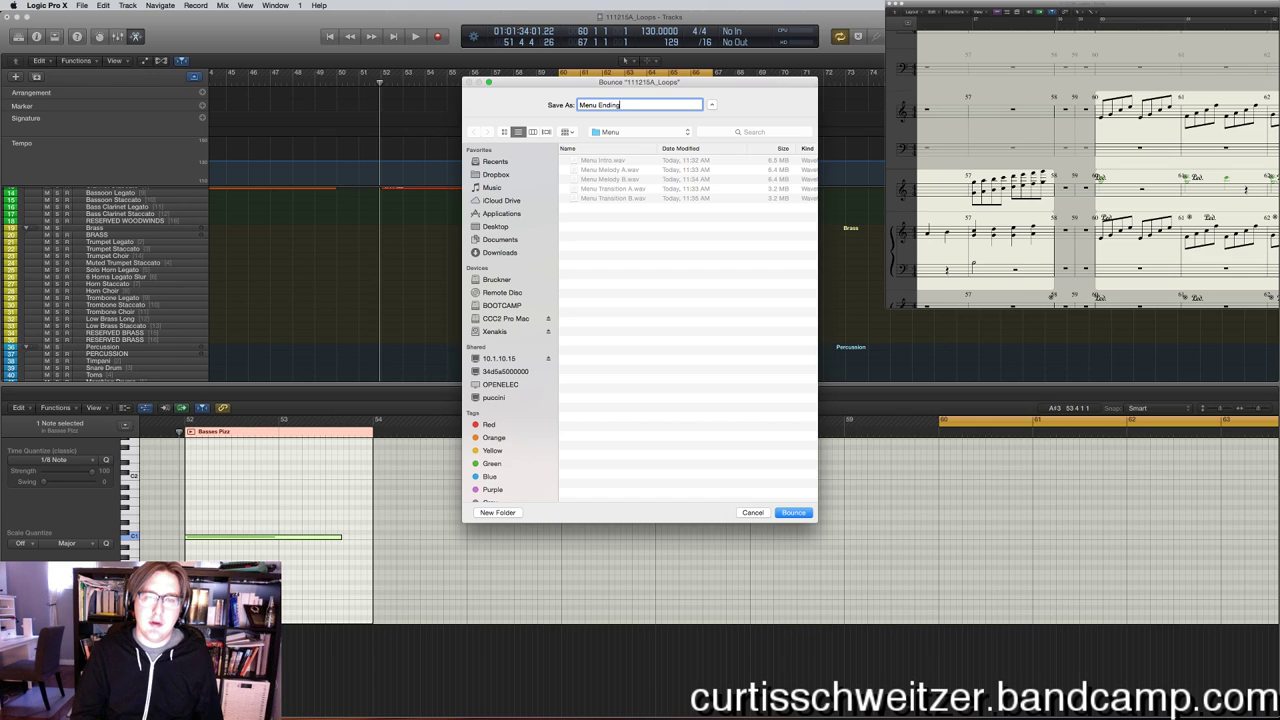
type("Ending")
key("Return")
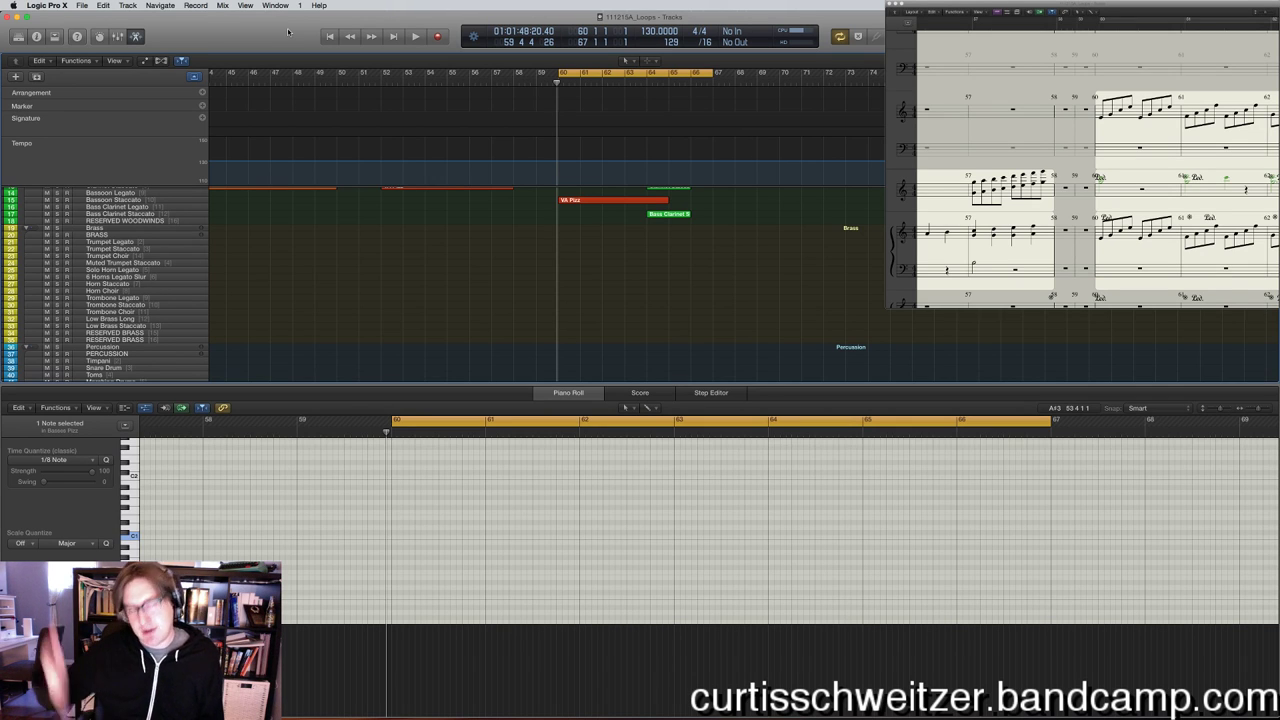
Close the 111215A_Loops project.
left_click(81, 6)
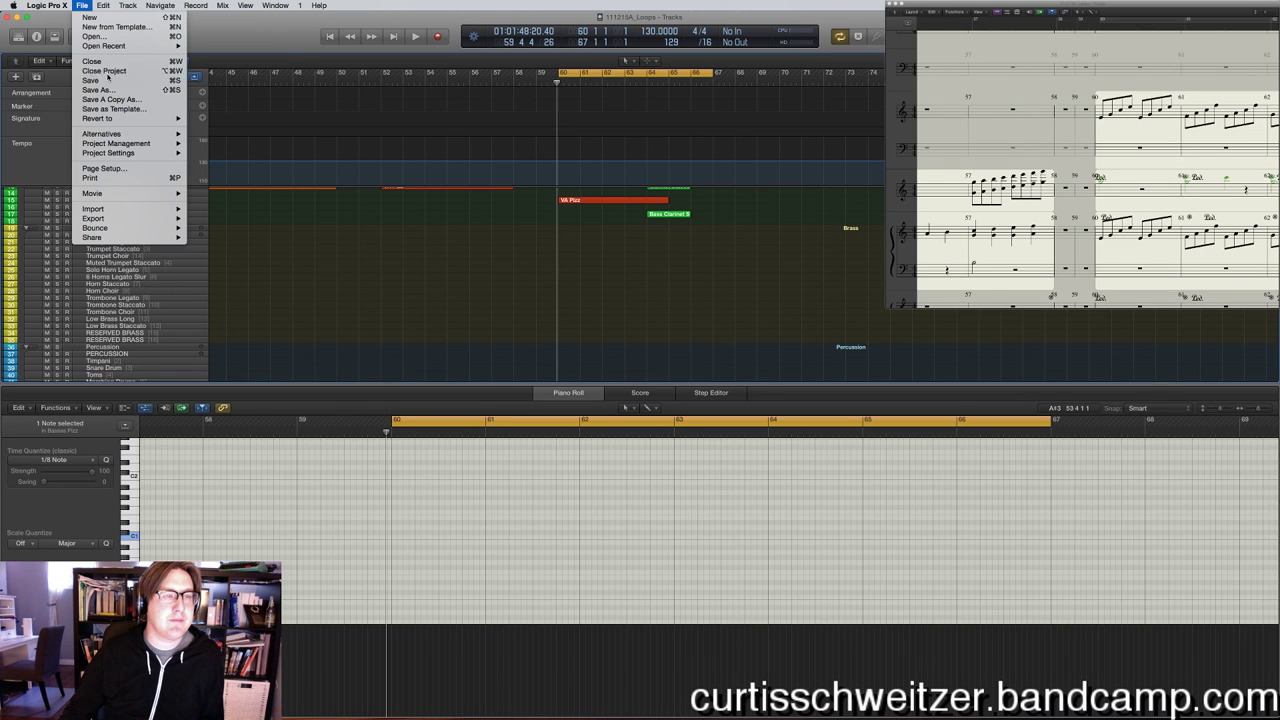
left_click(105, 71)
left_click(81, 6)
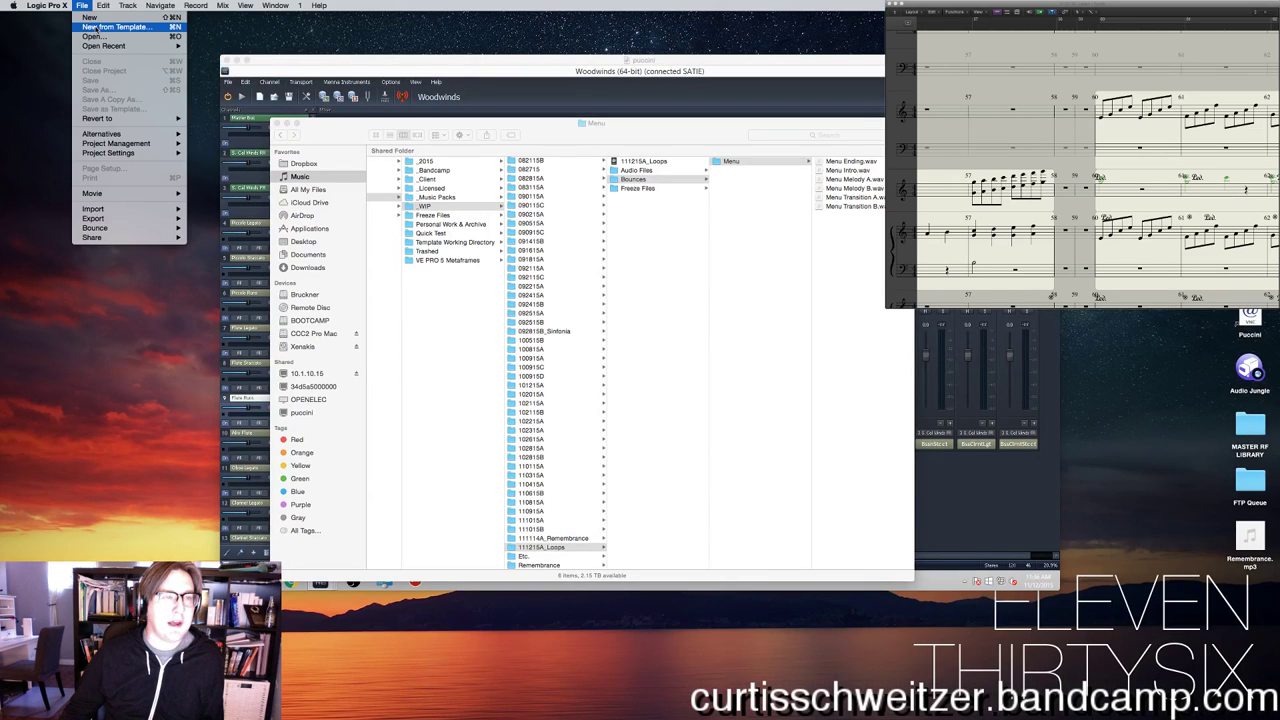
left_click(96, 28)
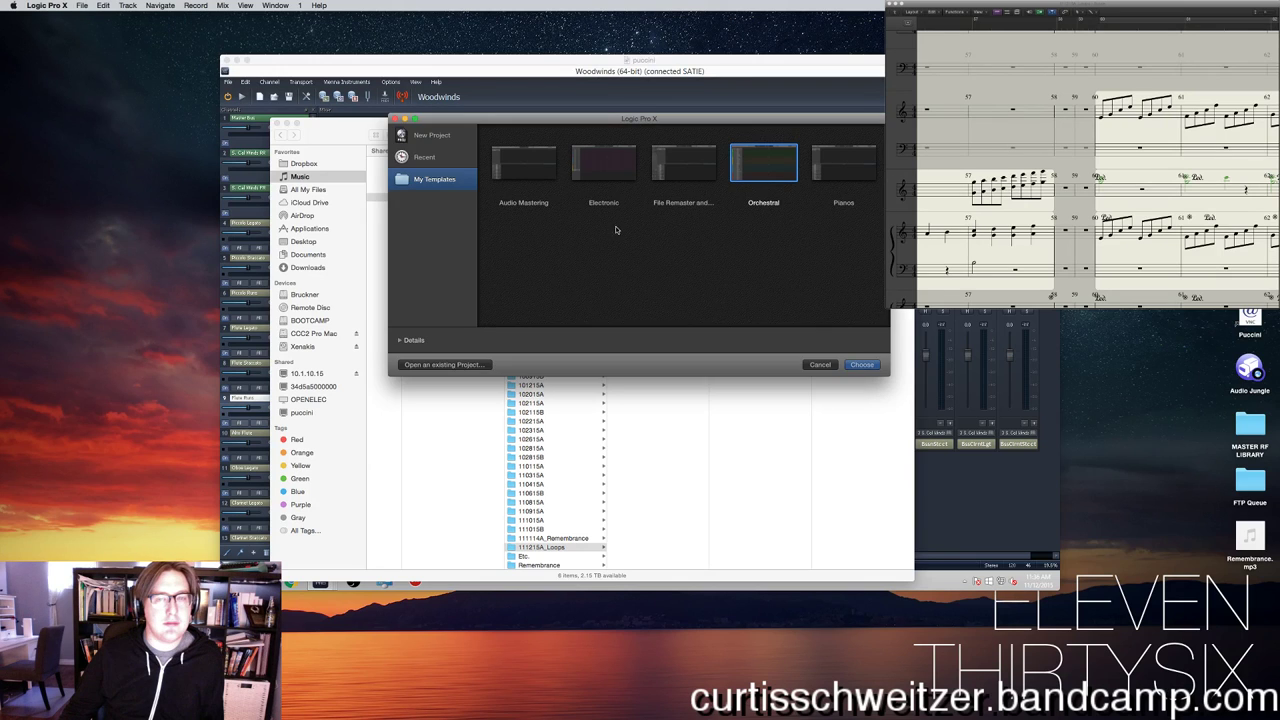
left_click(875, 365)
Create a new empty project, and in Finder open the Menu folder of the Mystic pack under _Music Packs.
left_click(89, 7)
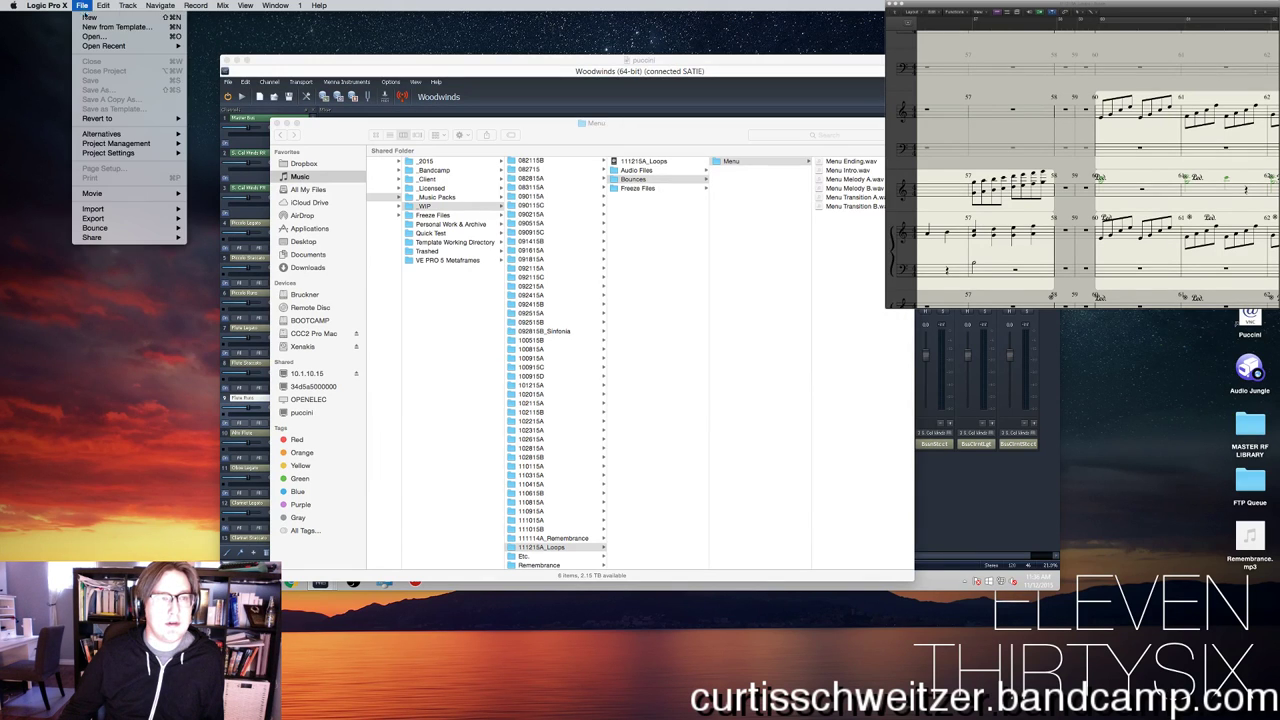
left_click(92, 18)
left_click(649, 147)
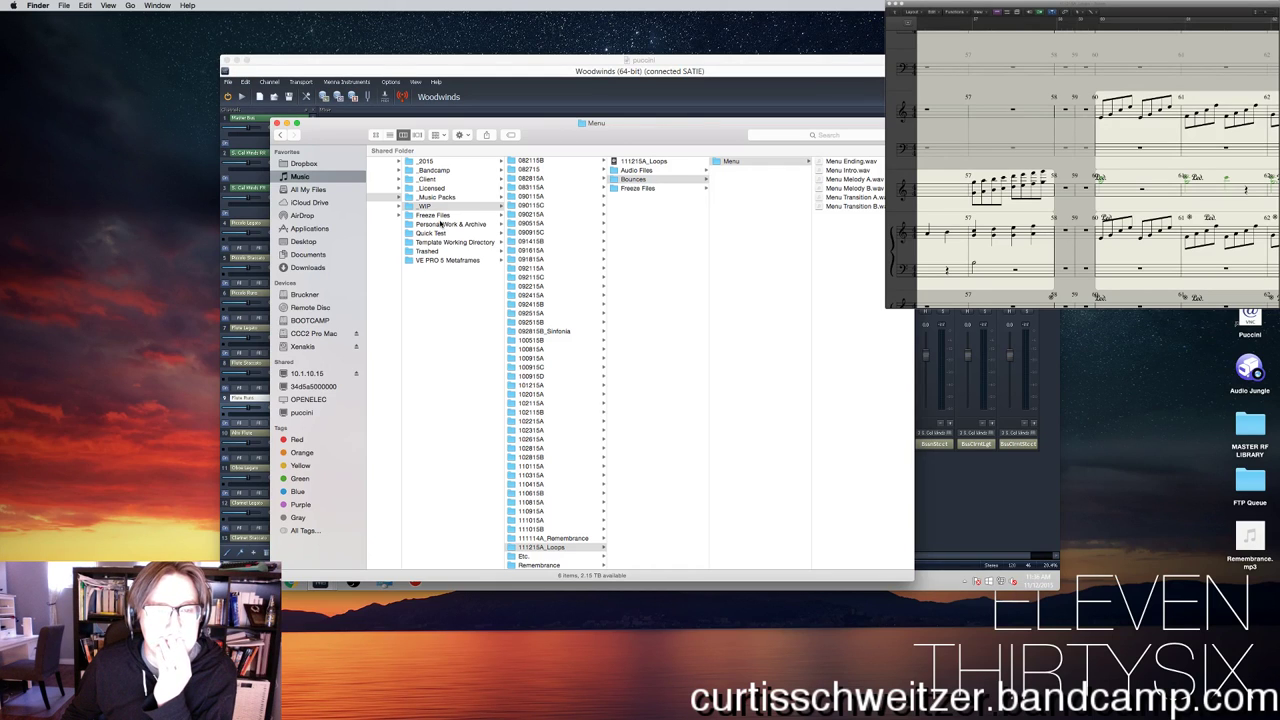
left_click(437, 197)
left_click(530, 170)
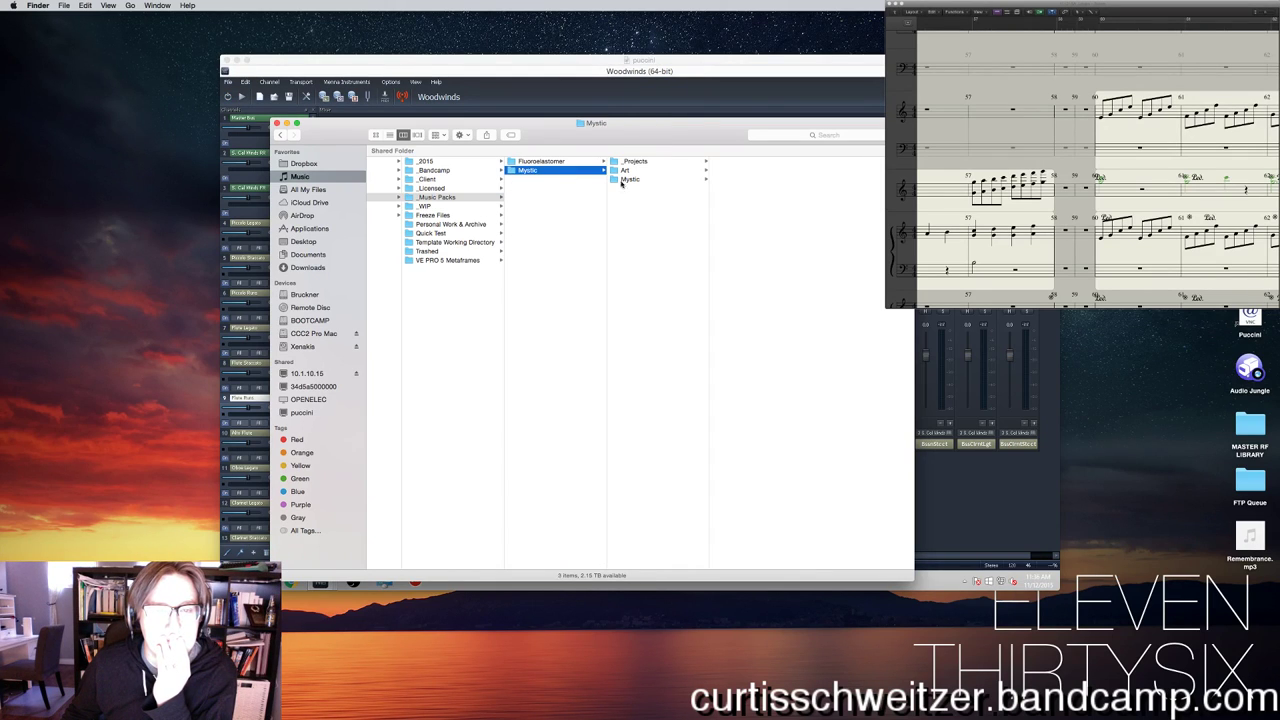
left_click(629, 179)
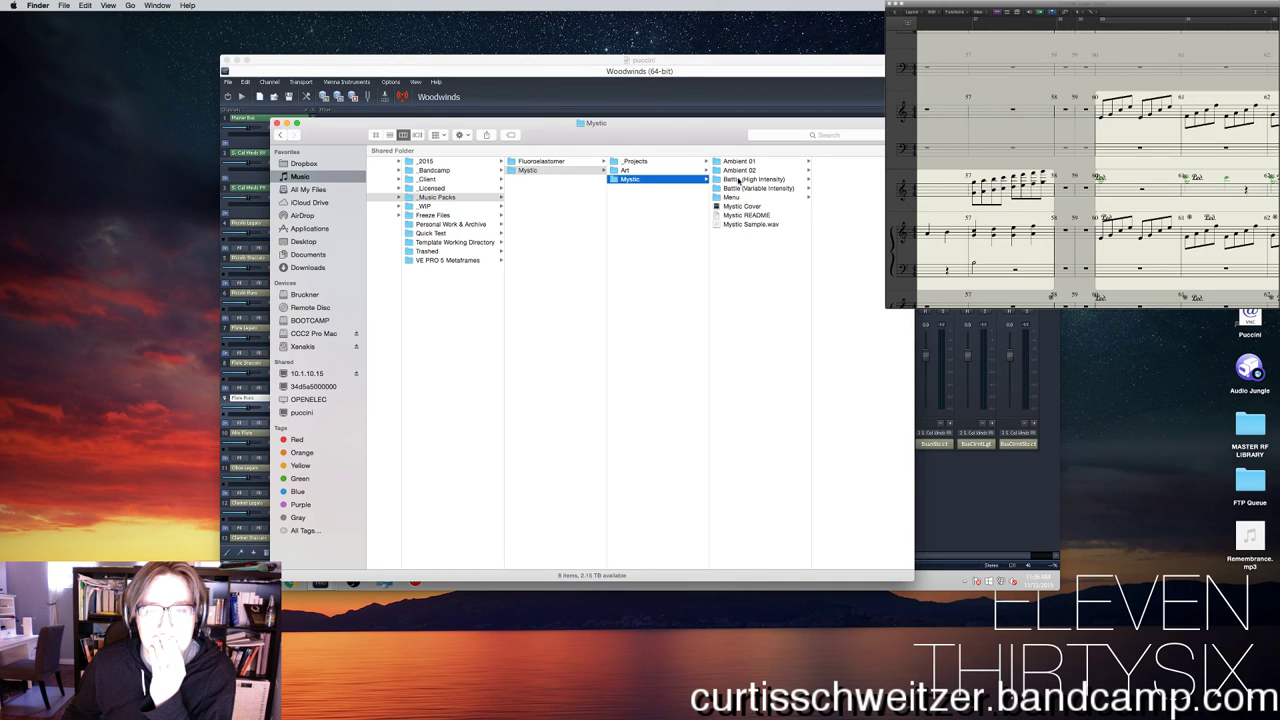
left_click(741, 197)
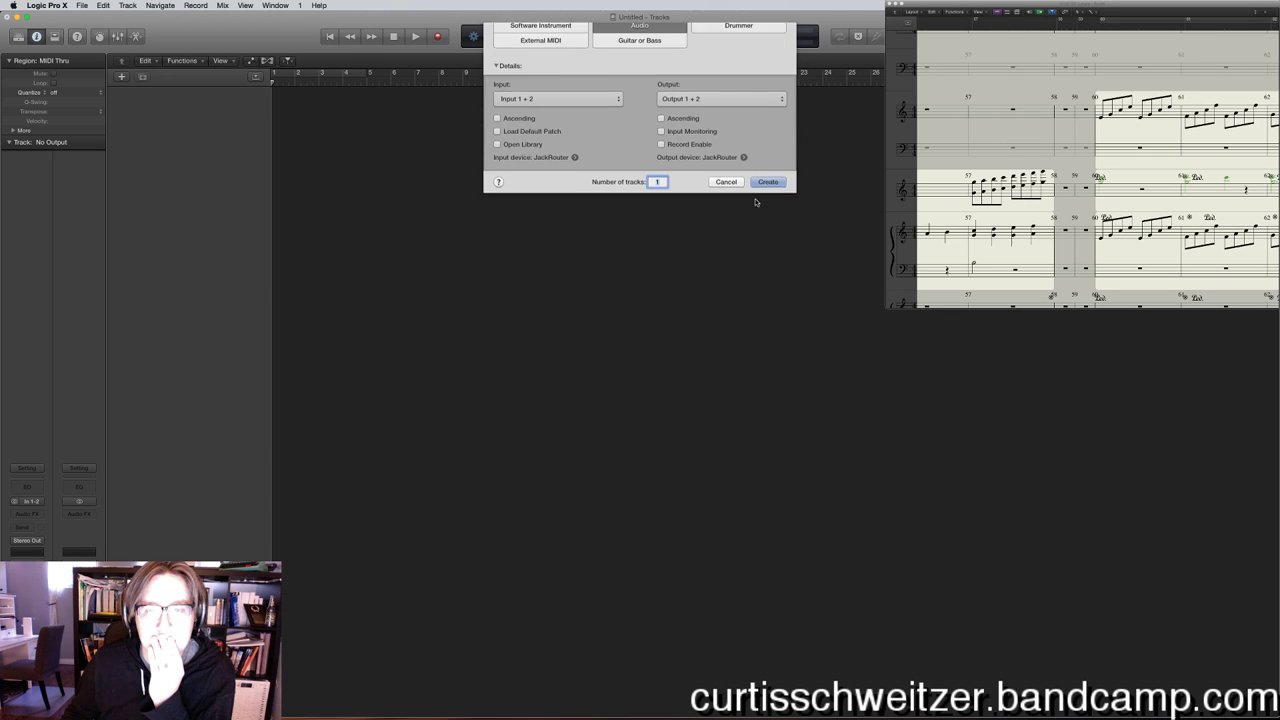
Create four audio tracks in the new project.
left_click(766, 202)
left_click(144, 77)
left_click(144, 77)
left_click(144, 77)
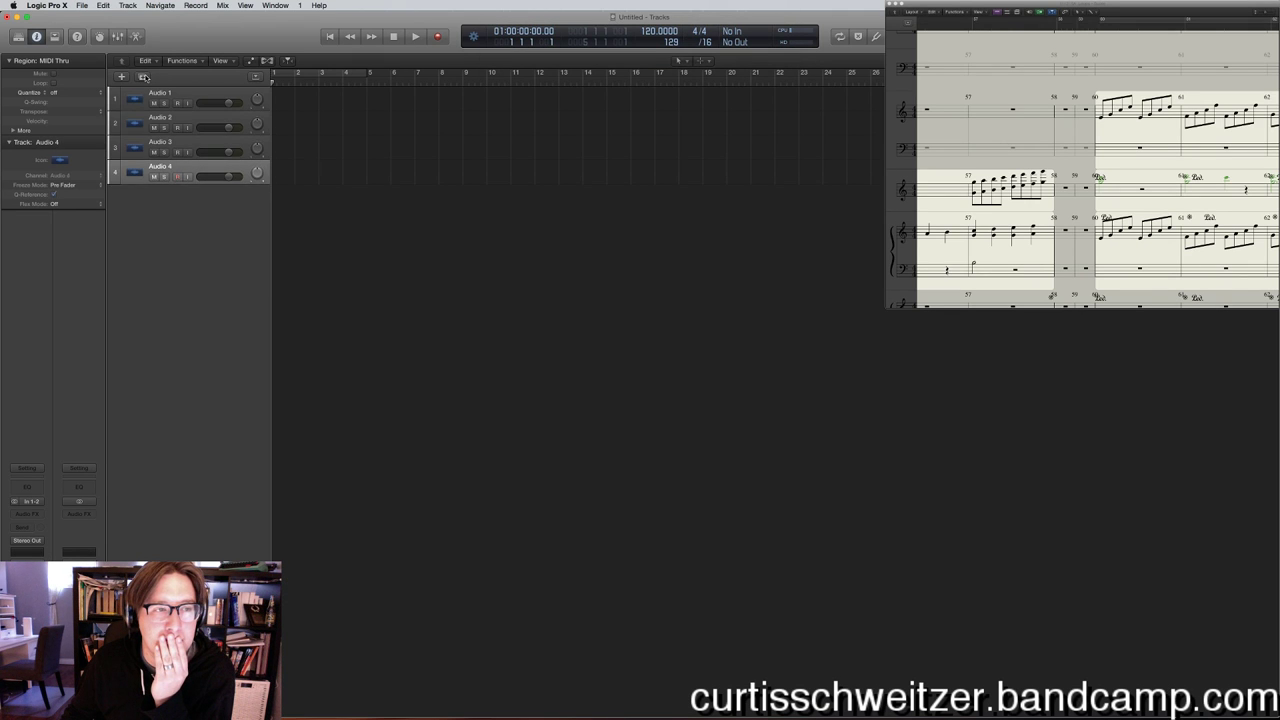
Switch to Finder, open the WAV folder of the Mystic menu music and move the Finder window clear of the empty tracks.
key("ctrl+Up")
left_click(211, 482)
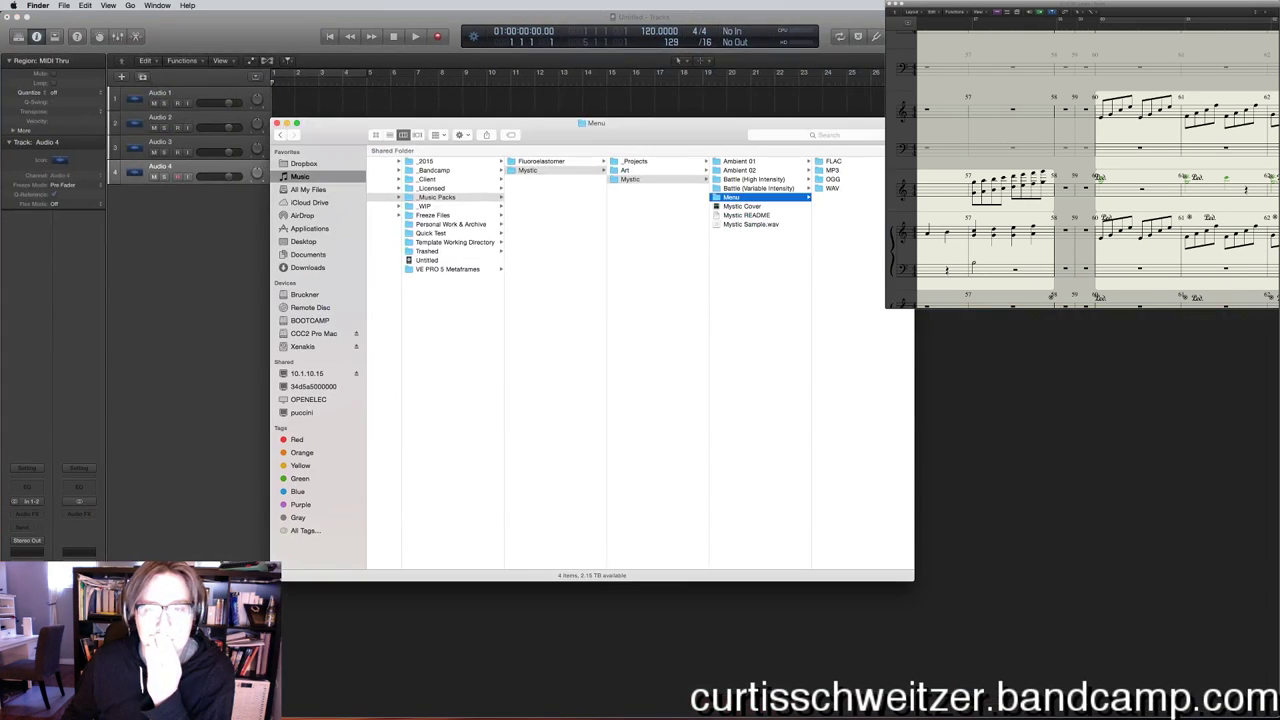
left_click(849, 190)
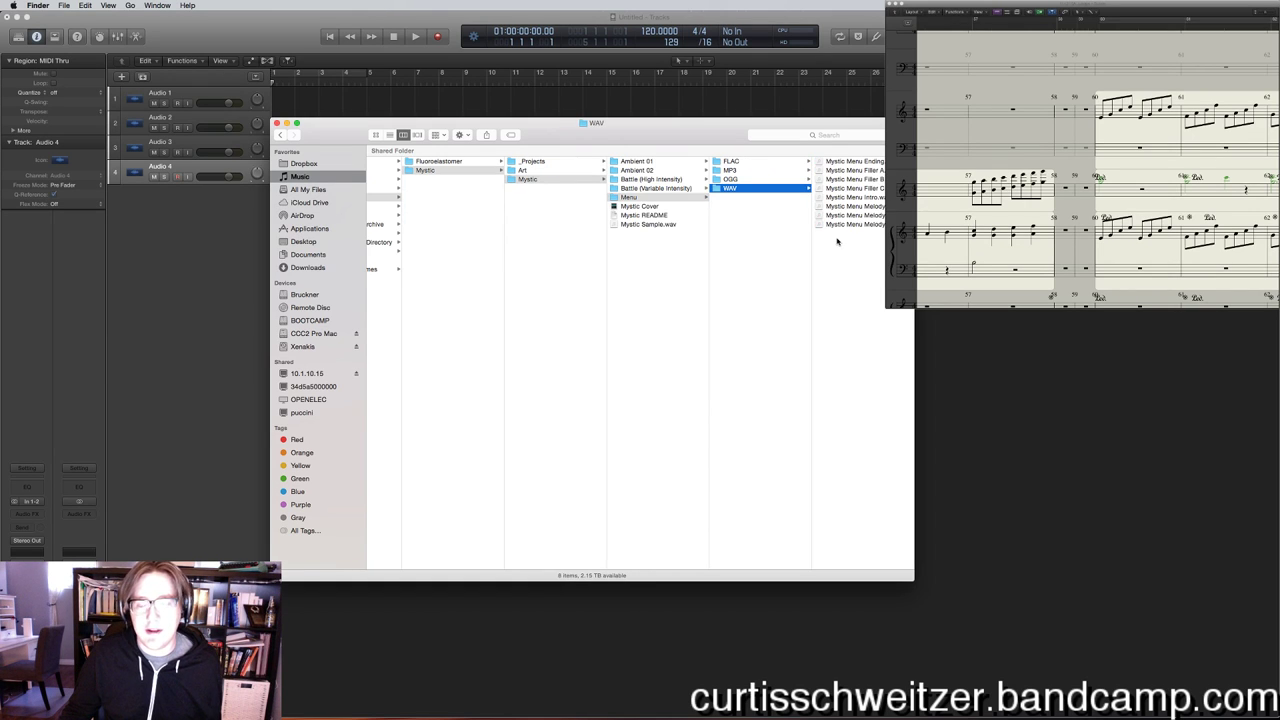
left_click(606, 116)
key("ctrl+Up")
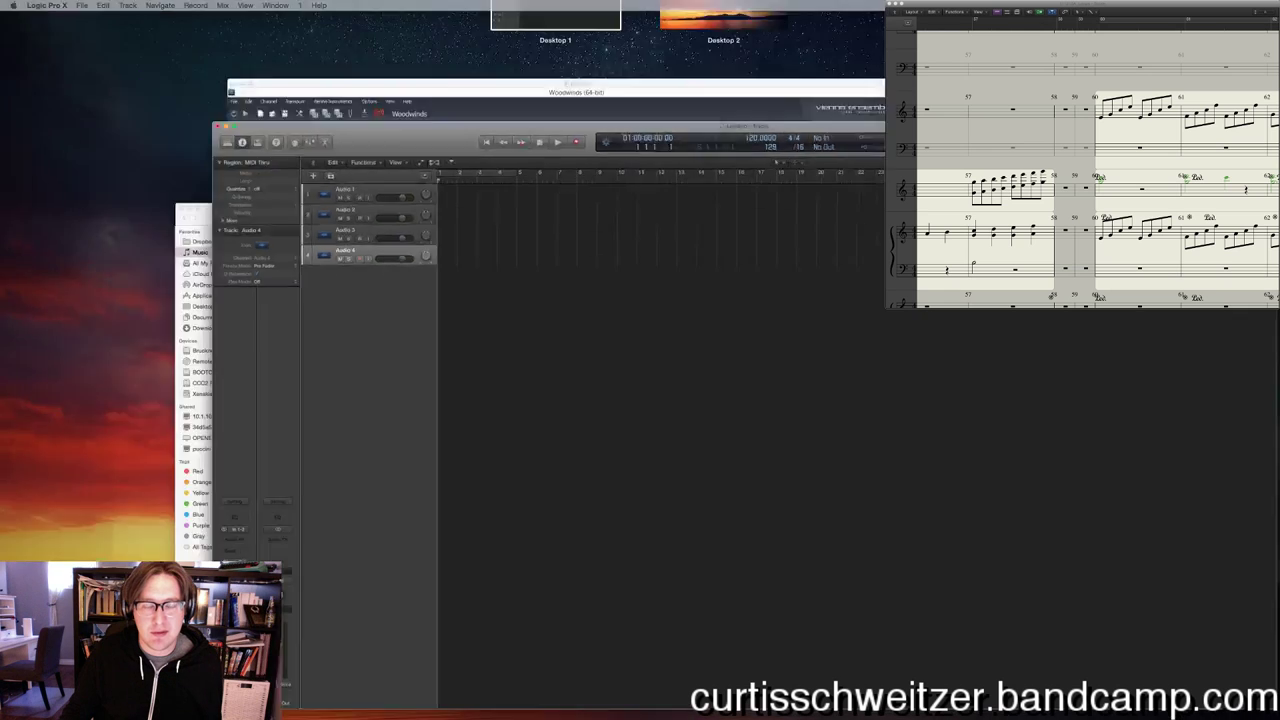
left_click(204, 524)
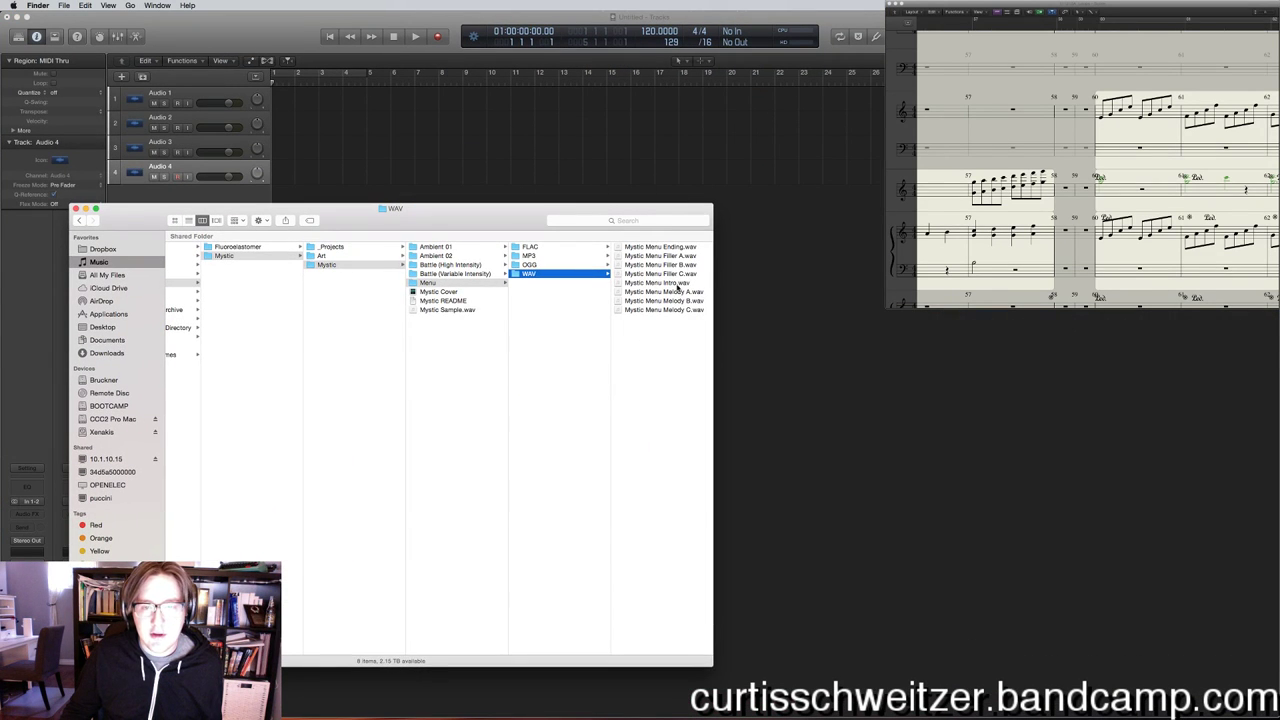
Add Mystic Menu Intro.wav to the first track at bar 1, changing the project to 48 kHz and importing its tempo and markers.
left_click(653, 283)
left_click_drag(436, 211, 280, 100)
left_click(683, 190)
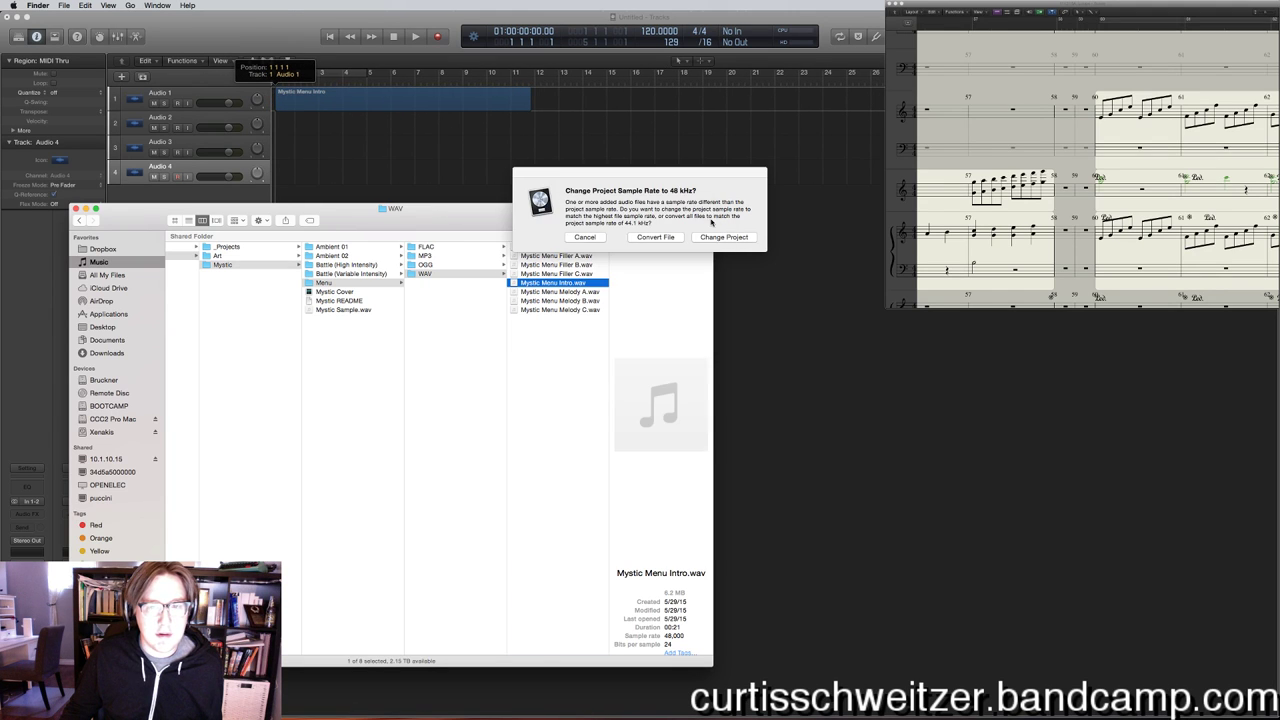
left_click(728, 237)
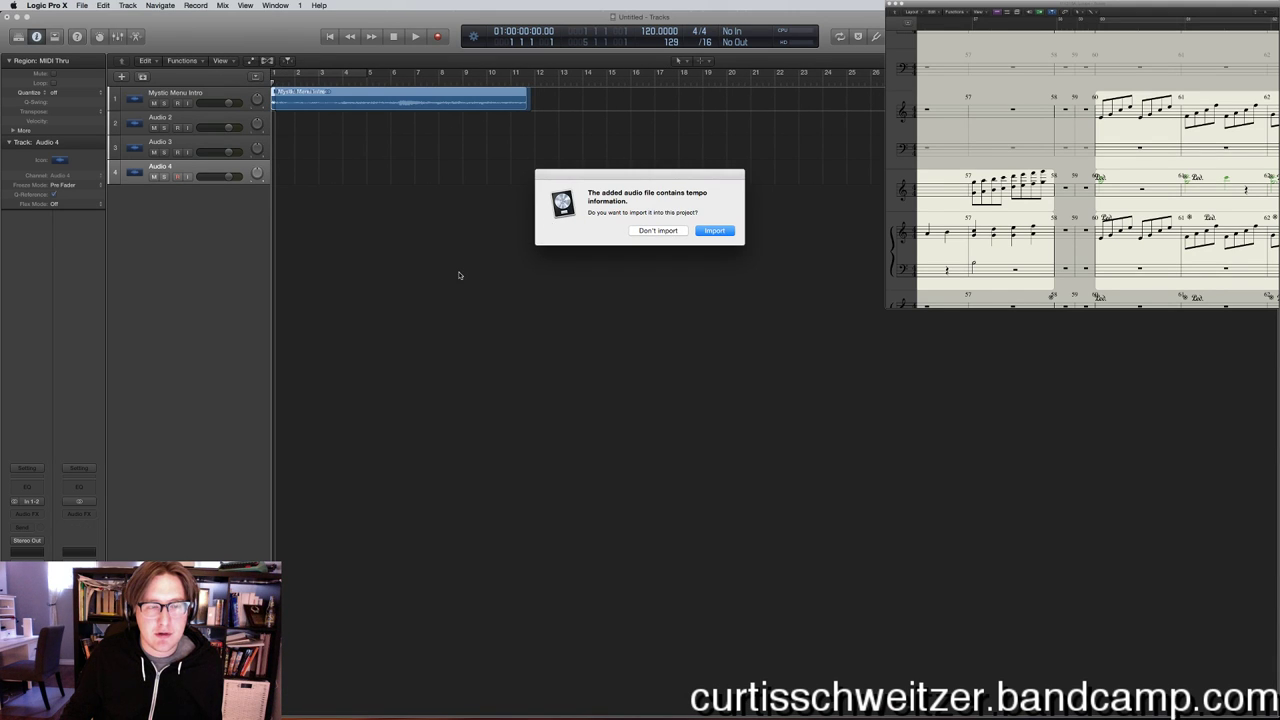
left_click(726, 231)
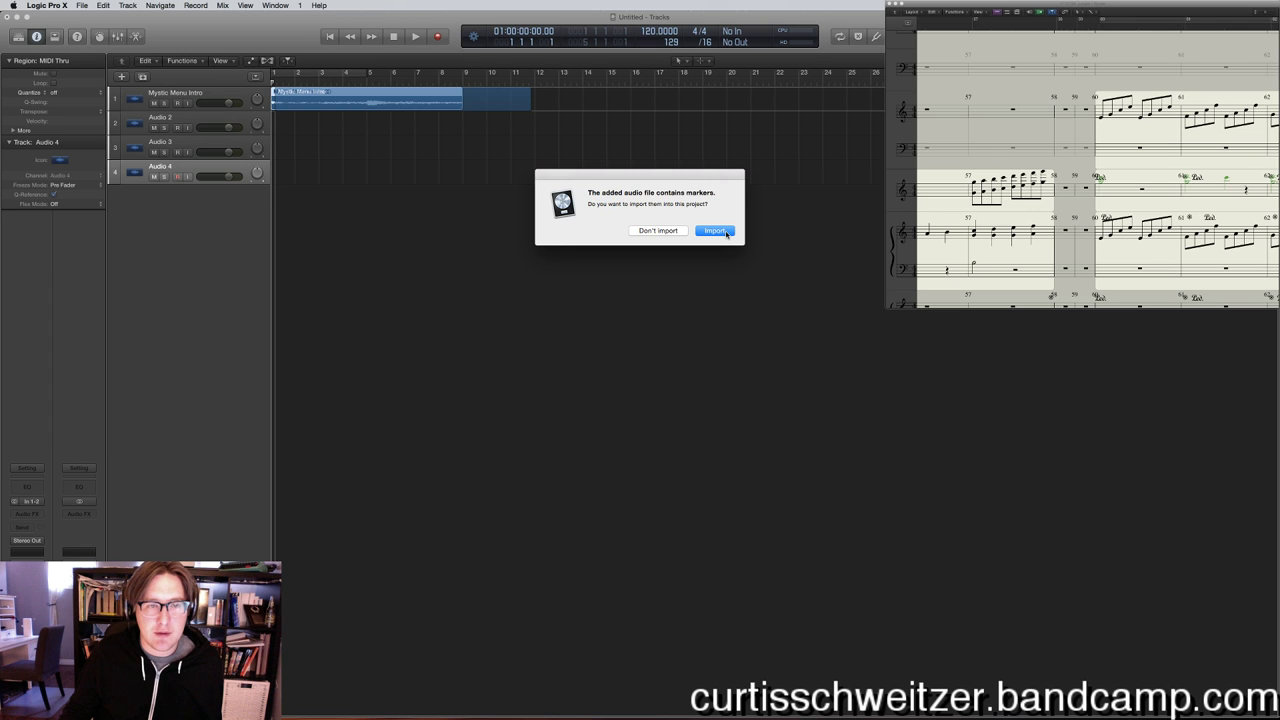
left_click(714, 231)
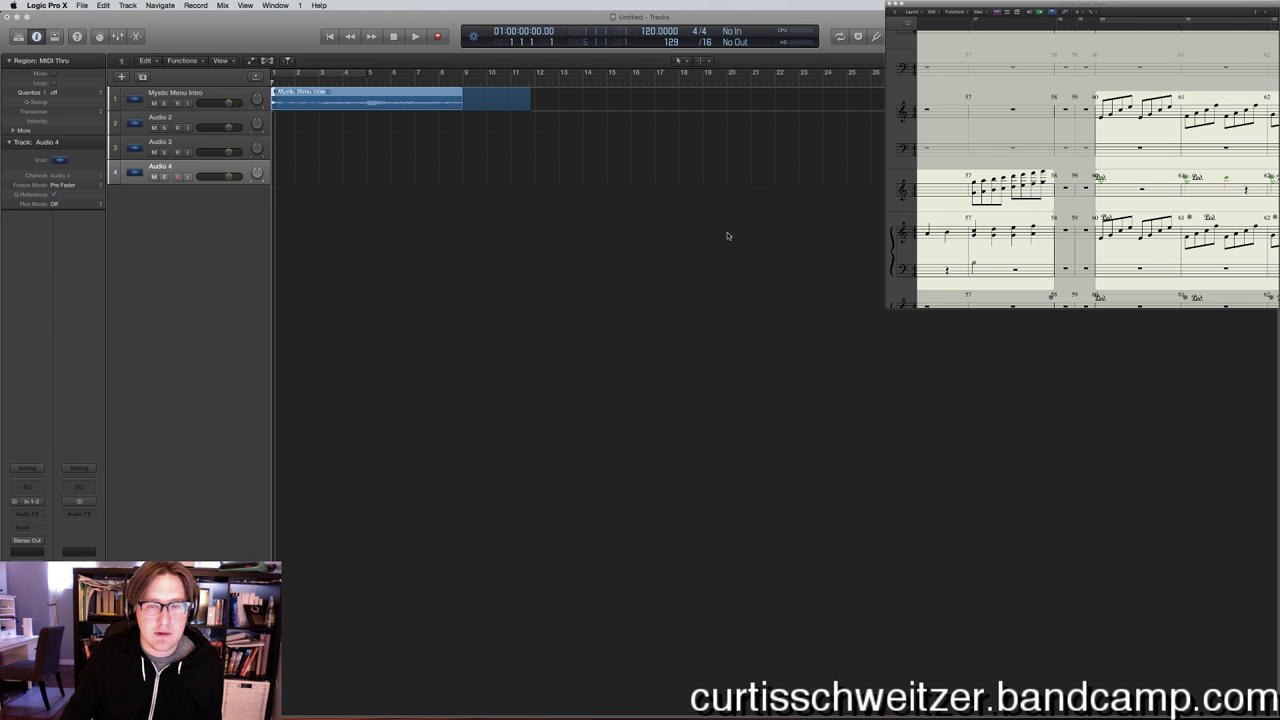
Place Mystic Menu Melody A.wav directly after the intro at bar 9 and turn on looping for it.
key("ctrl+Up")
left_click(190, 490)
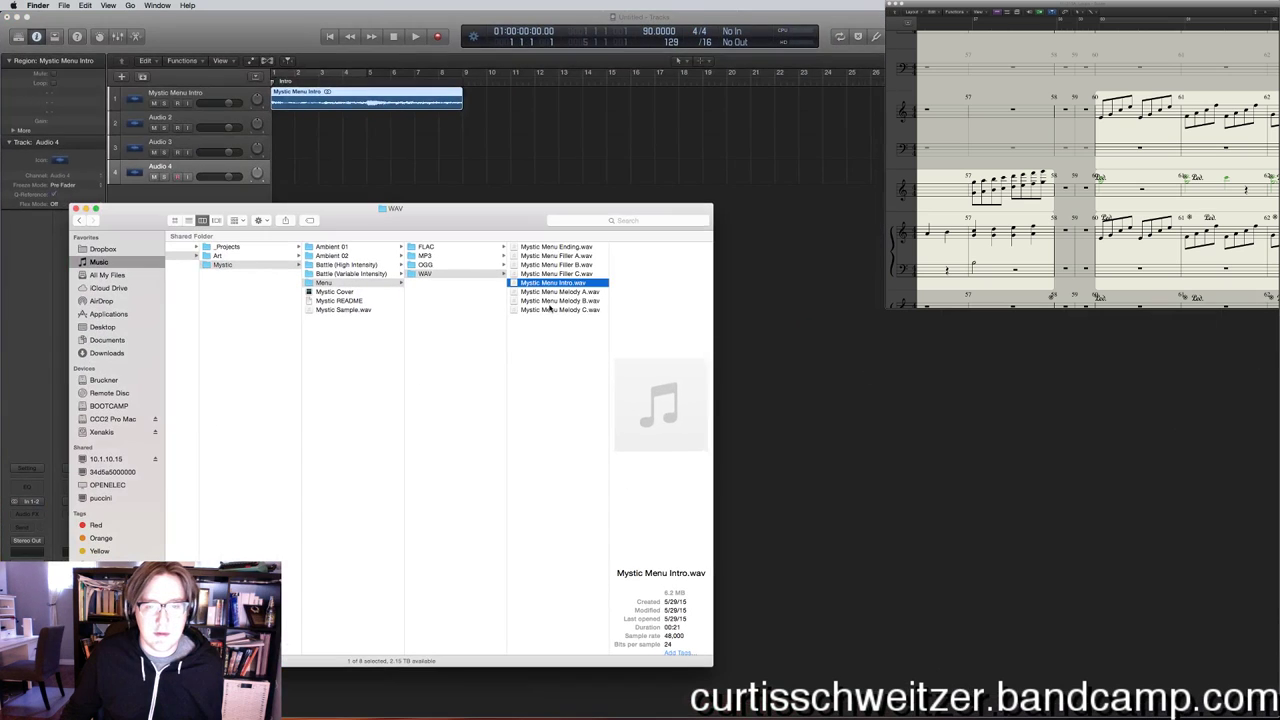
left_click_drag(566, 291, 471, 108)
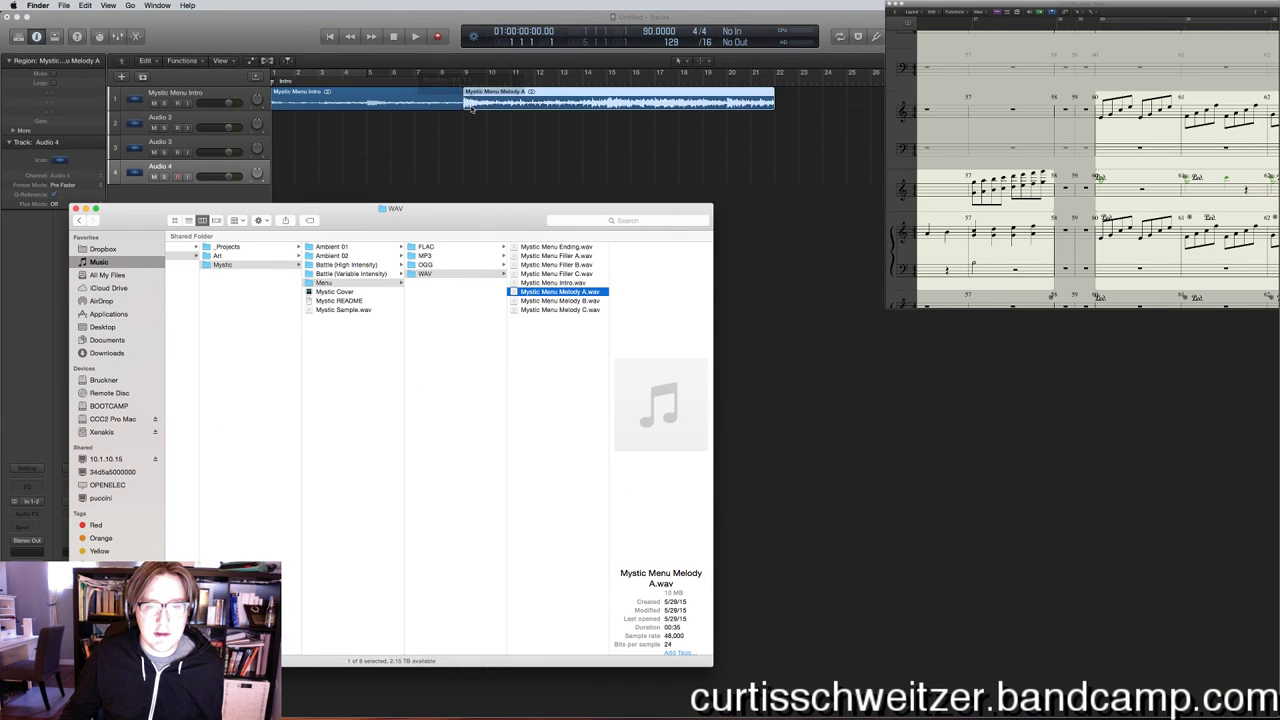
left_click(772, 91)
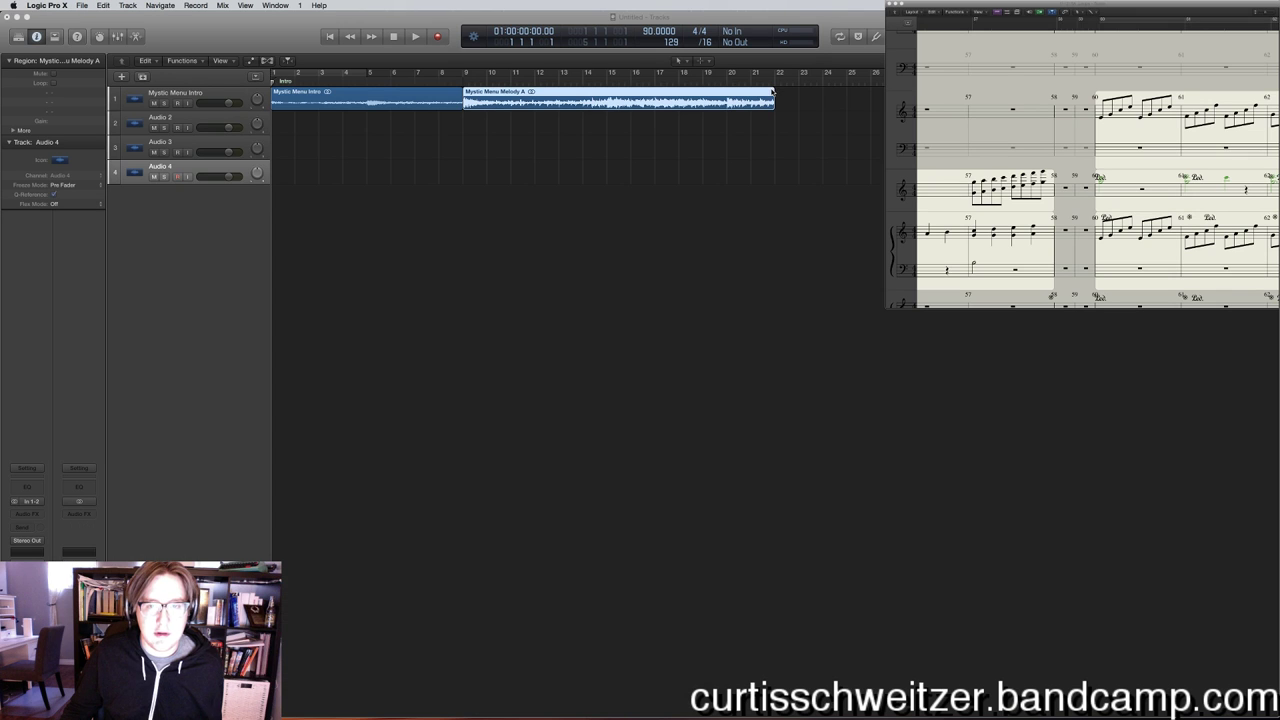
key("l")
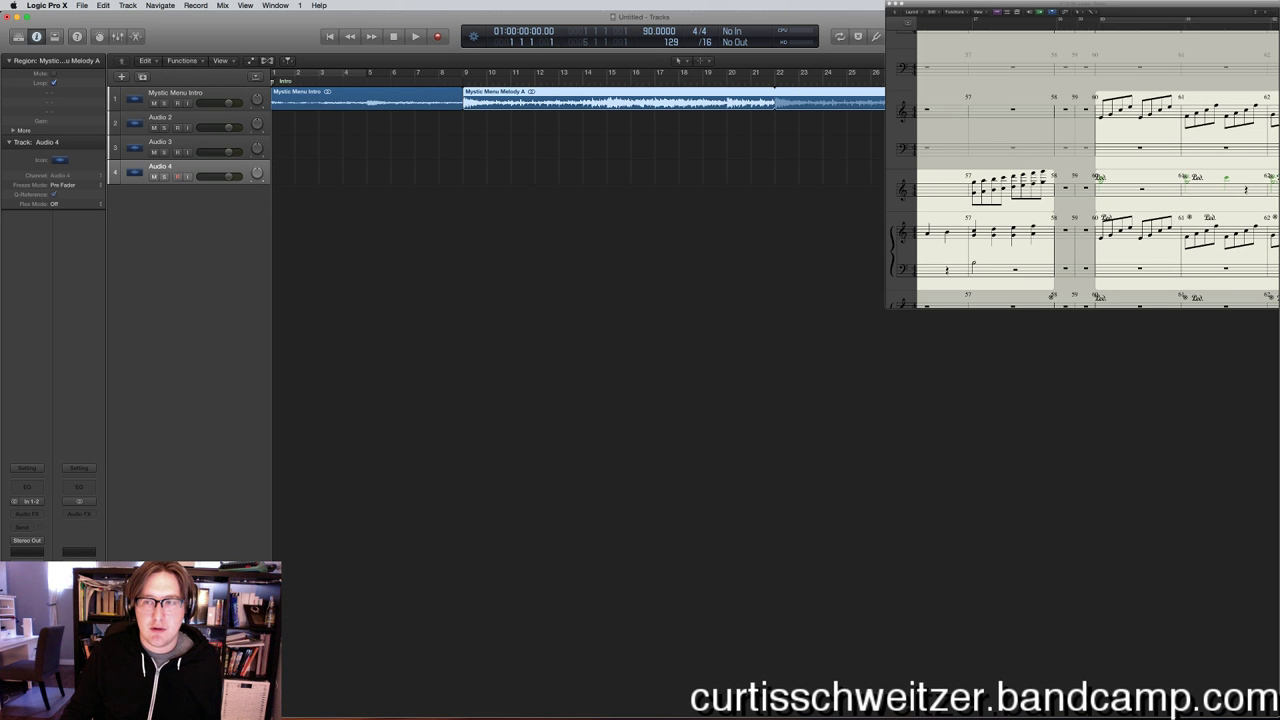
Place Mystic Menu Filler C.wav on the first track at bar 35, directly after the looped Melody A.
scroll(577, 100, "right", 5)
key("ctrl+Up")
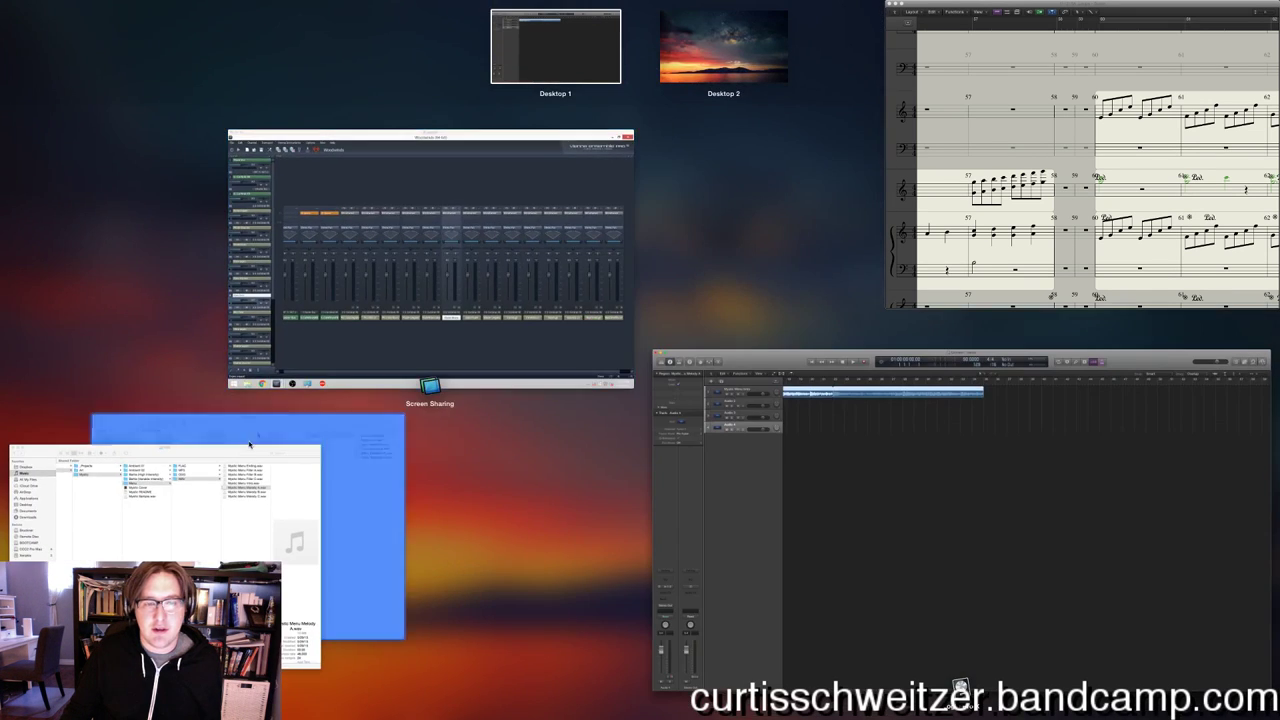
left_click(278, 465)
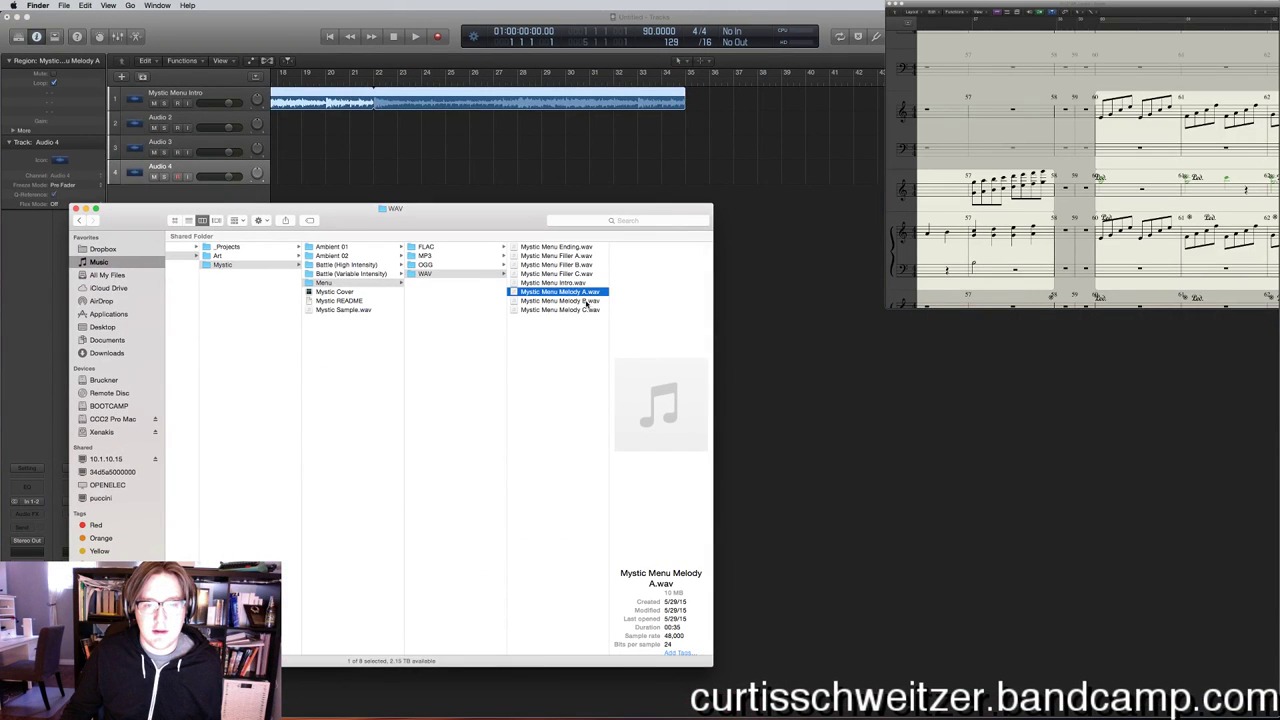
left_click(578, 274)
left_click_drag(700, 176, 706, 104)
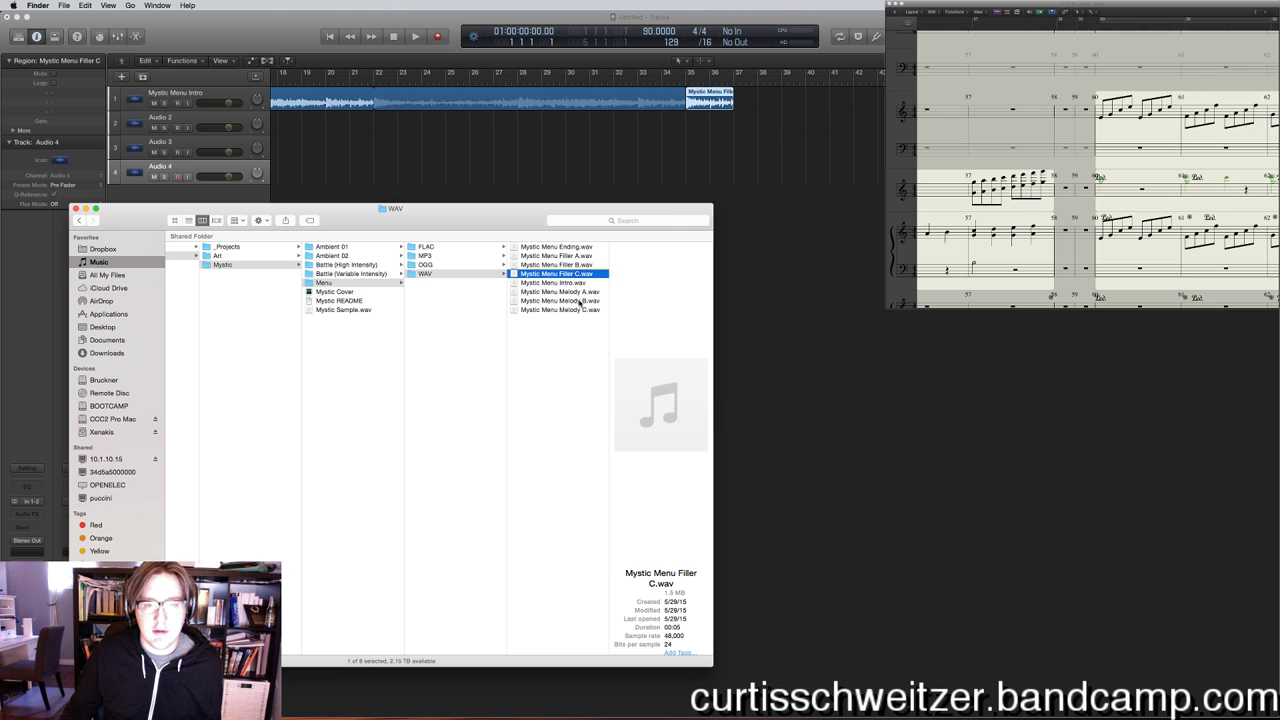
Add Mystic Menu Melody B.wav at bar 37 and Mystic Menu Filler A.wav directly after it at bar 50.
left_click_drag(580, 301, 737, 104)
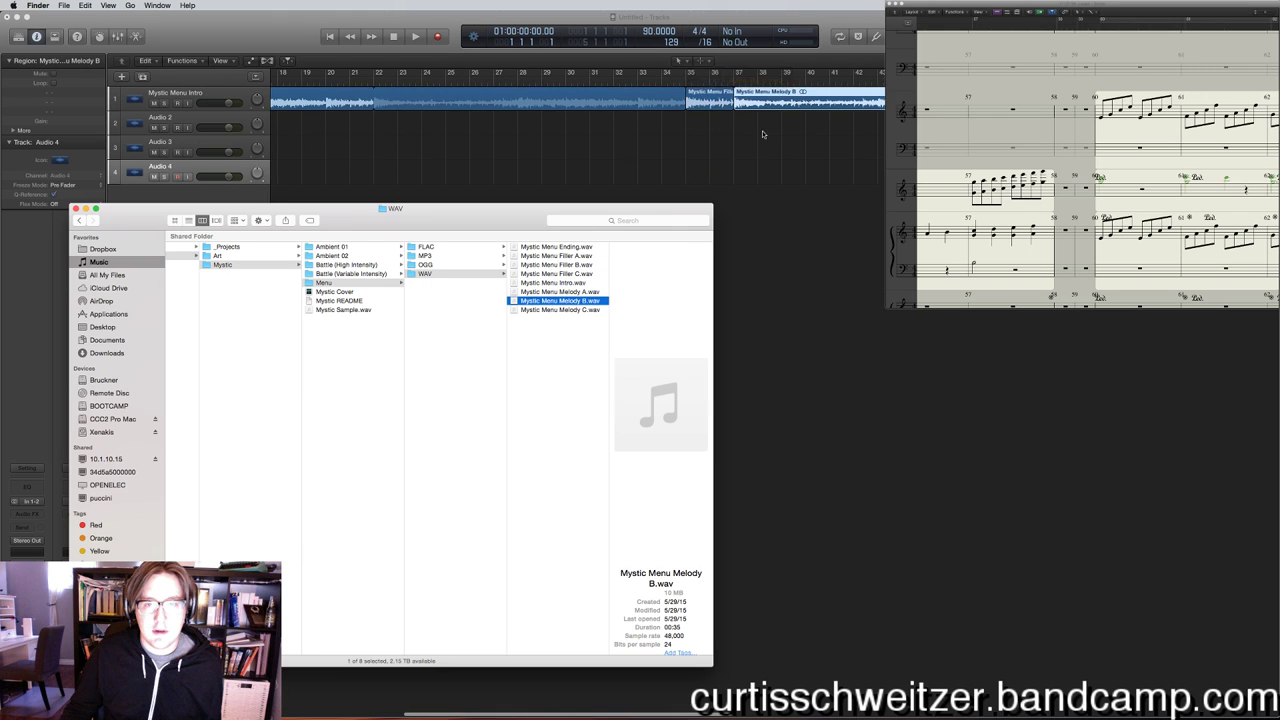
scroll(763, 134, "right", 5)
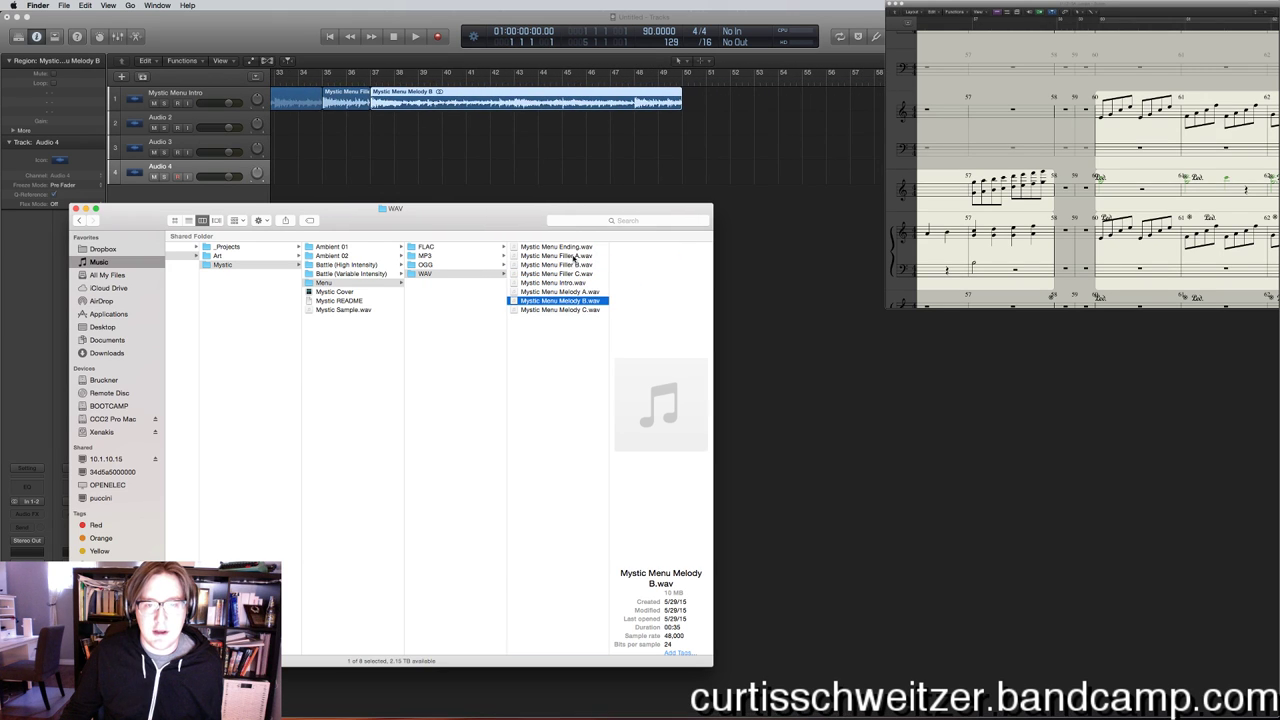
left_click_drag(575, 258, 700, 101)
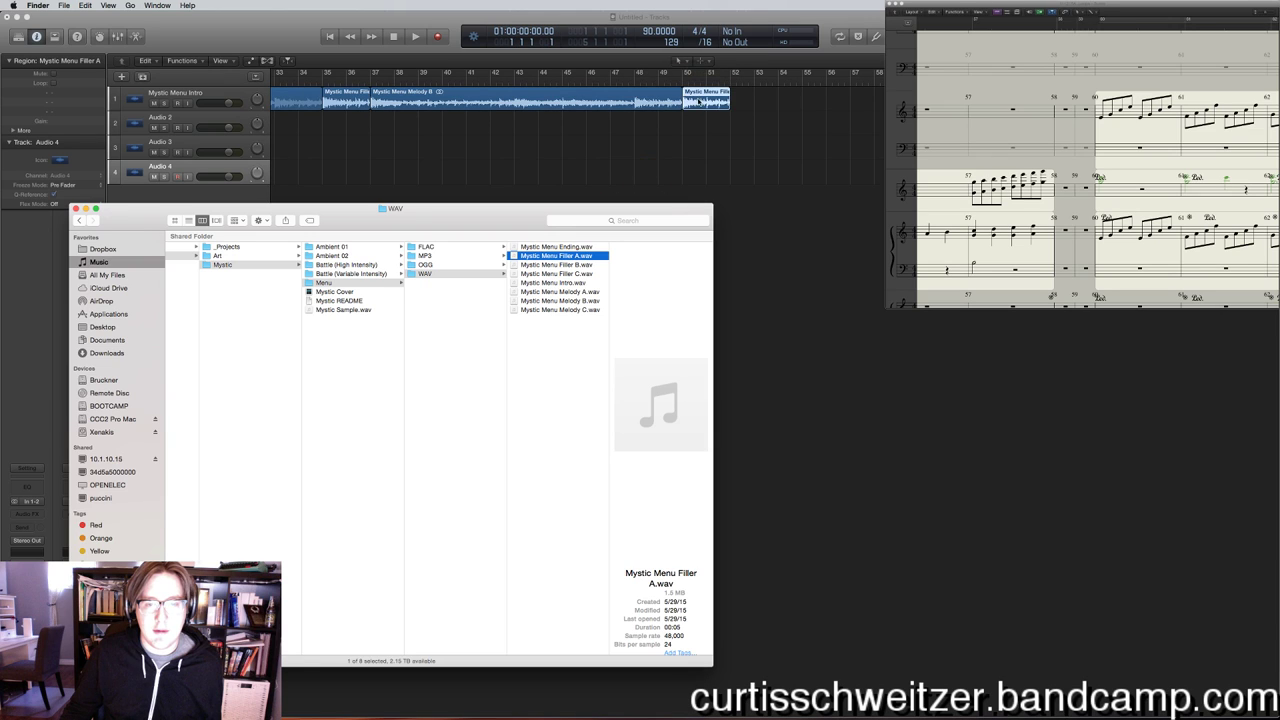
Place Mystic Menu Melody A.wav on the first track at bar 52 and Mystic Menu Filler C.wav directly after it at bar 65.
left_click(579, 310)
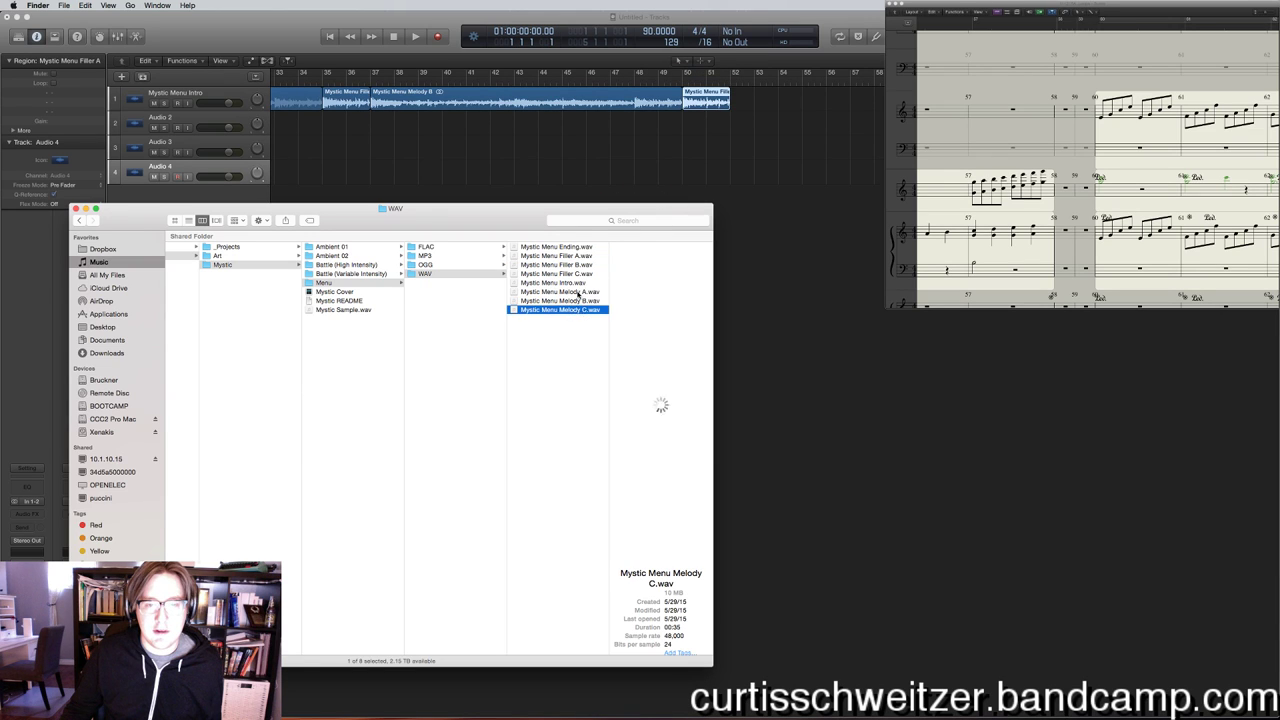
left_click_drag(578, 293, 740, 103)
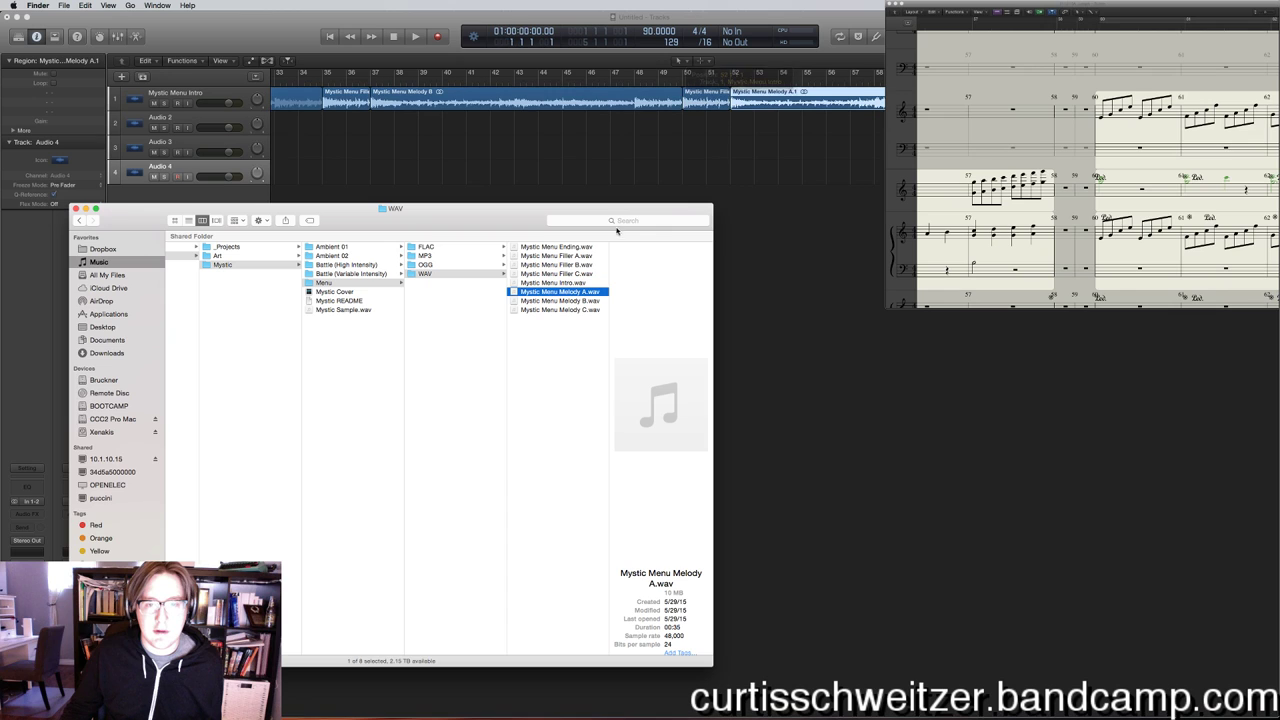
left_click(560, 274)
left_click_drag(558, 275, 1042, 103)
Add Mystic Menu Melody C.wav at bar 67 and Mystic Menu Ending.wav directly after it at bar 80.
left_click(582, 310)
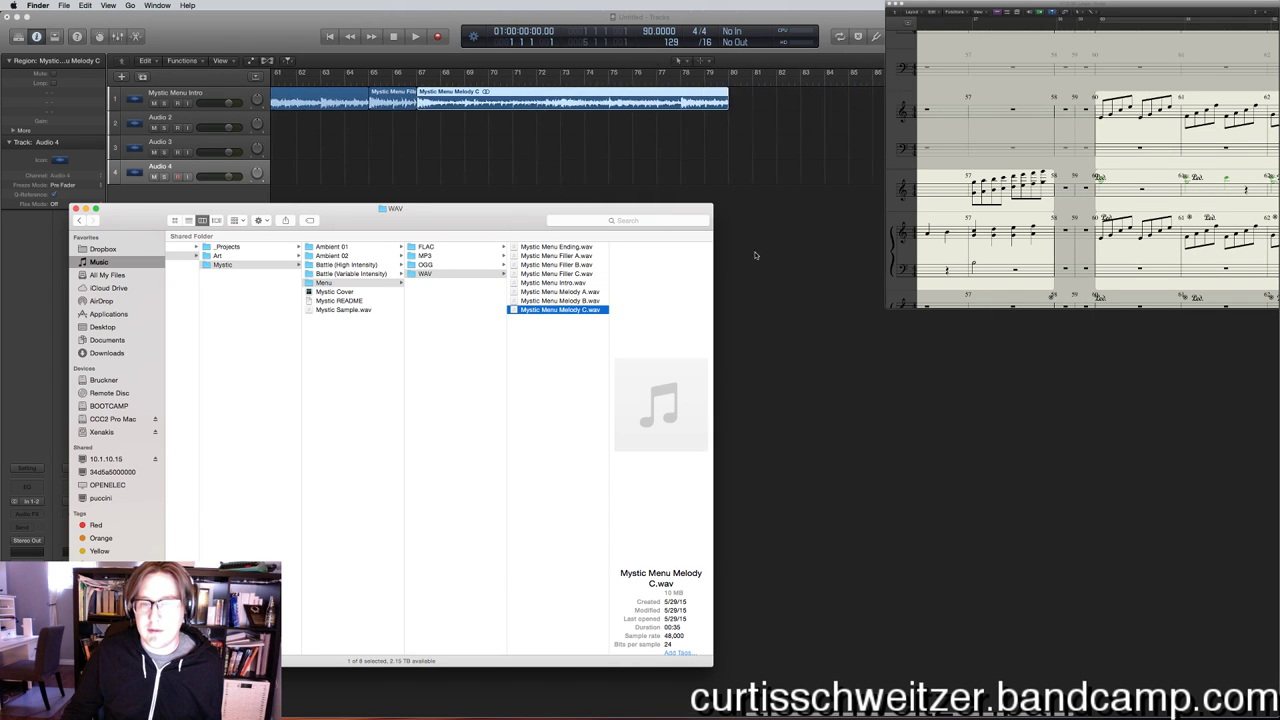
left_click(556, 247)
left_click_drag(556, 247, 706, 143)
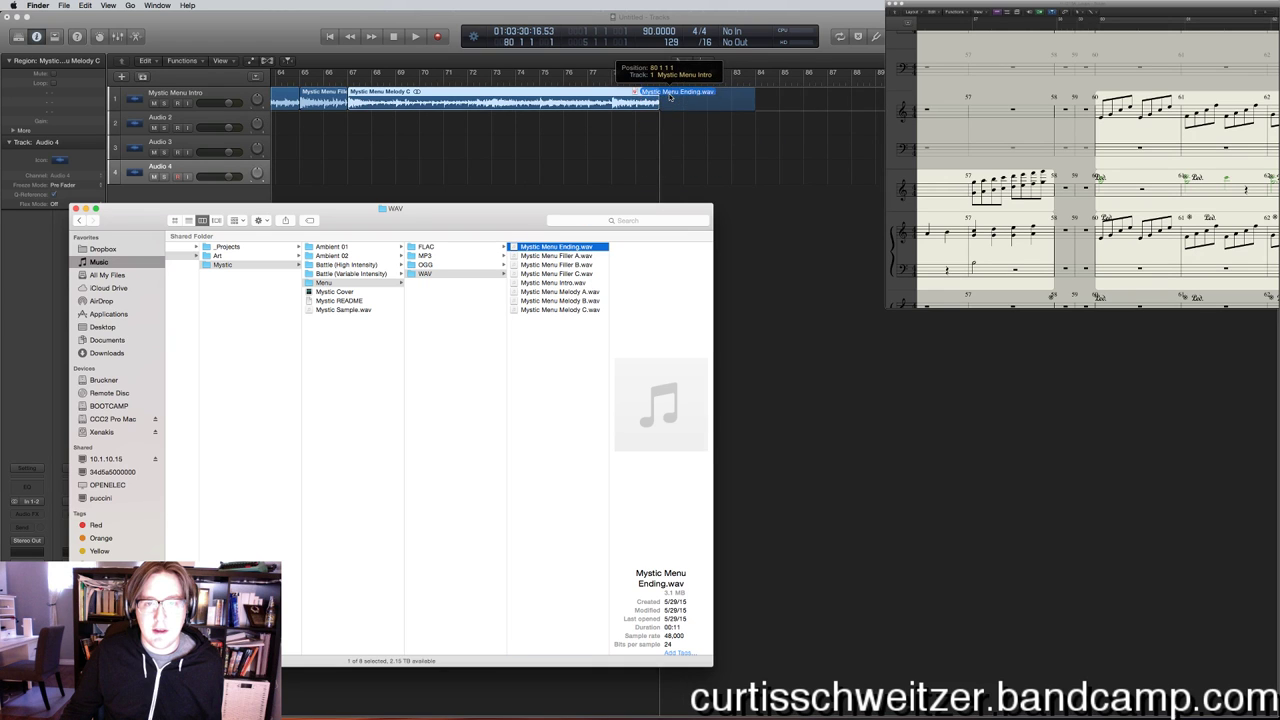
Play the assembled menu arrangement from bar 1 with all of its regions enlarged to follow the loop transitions.
left_click(357, 37)
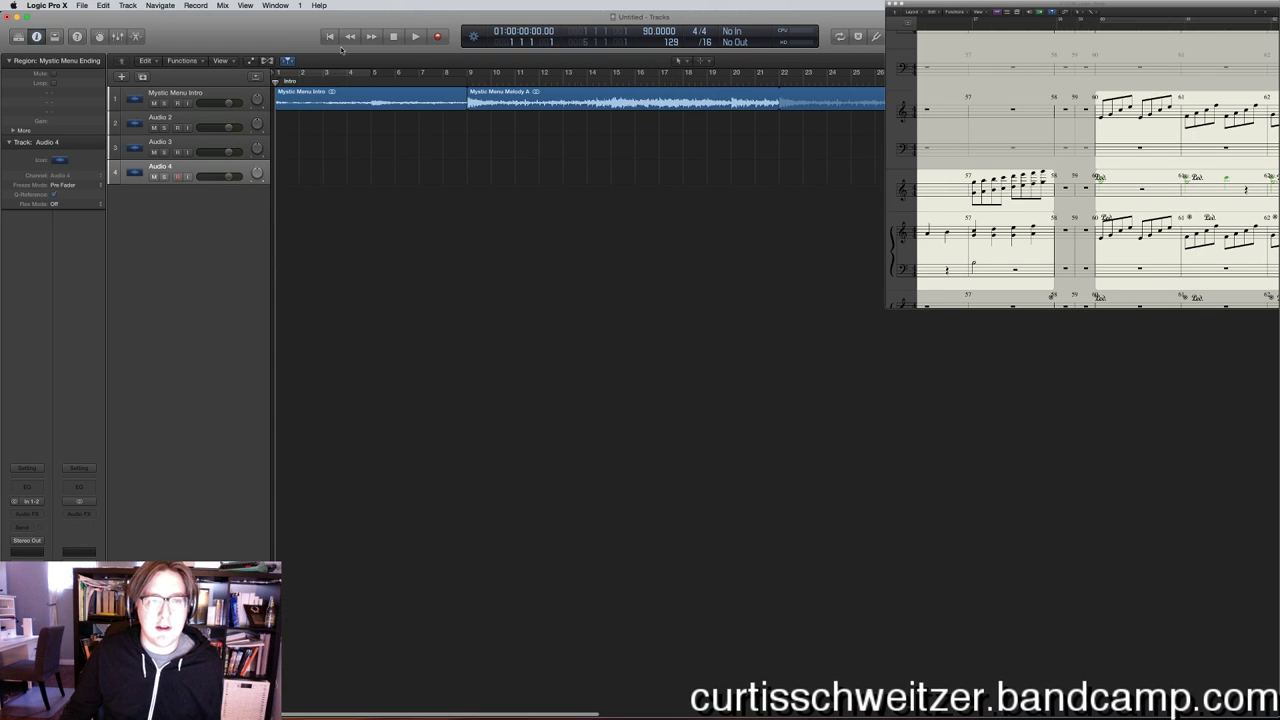
key("space")
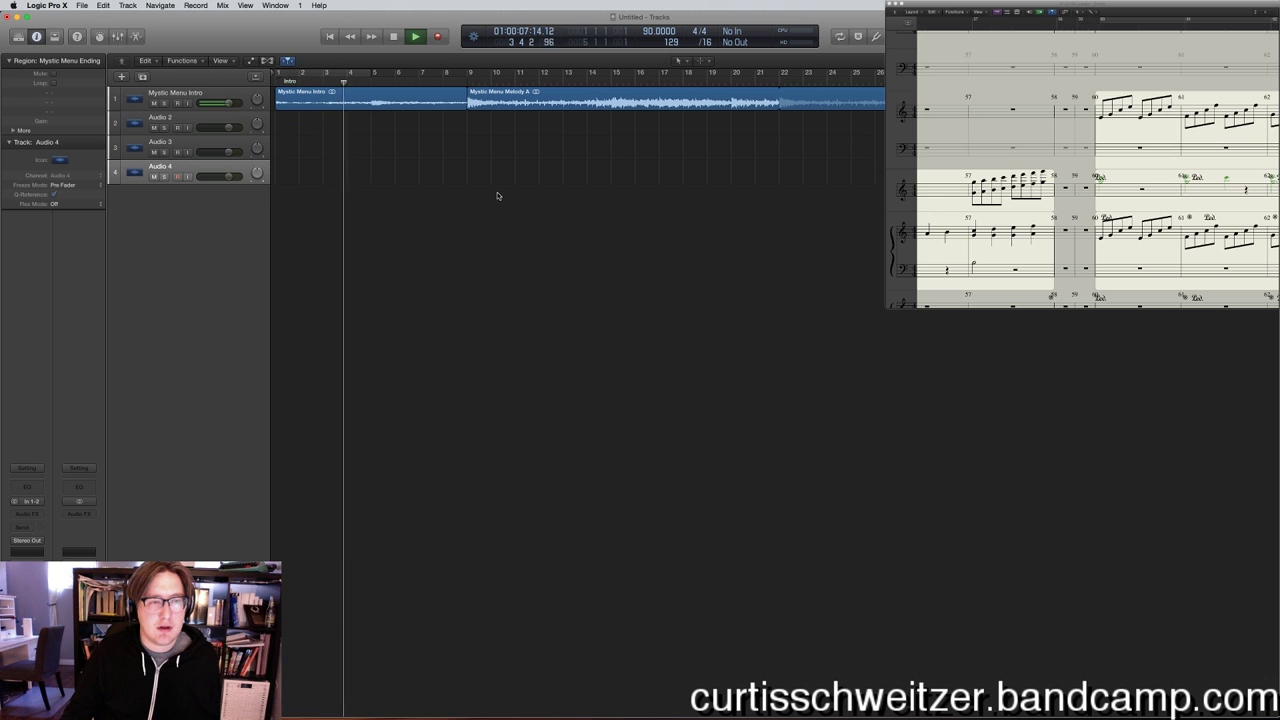
key("z")
scroll(508, 217, "right", 1)
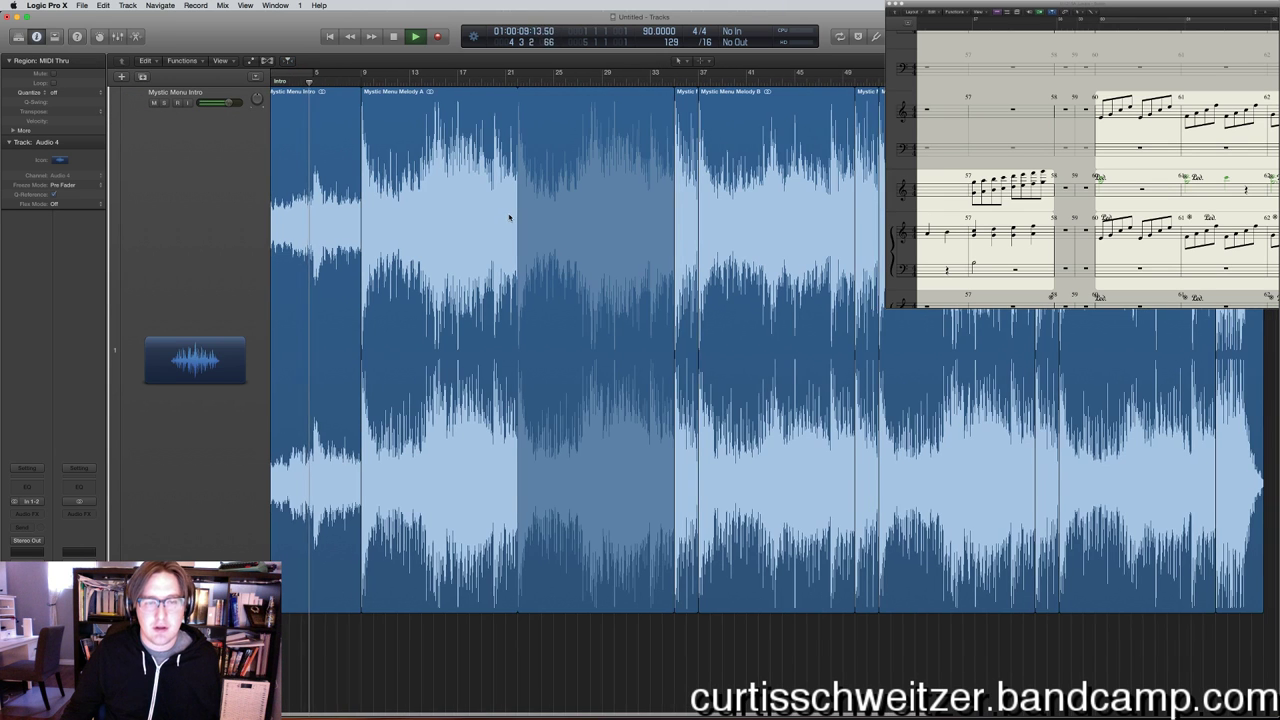
scroll(509, 215, "down", 3)
key("super+Up")
key("super+Up")
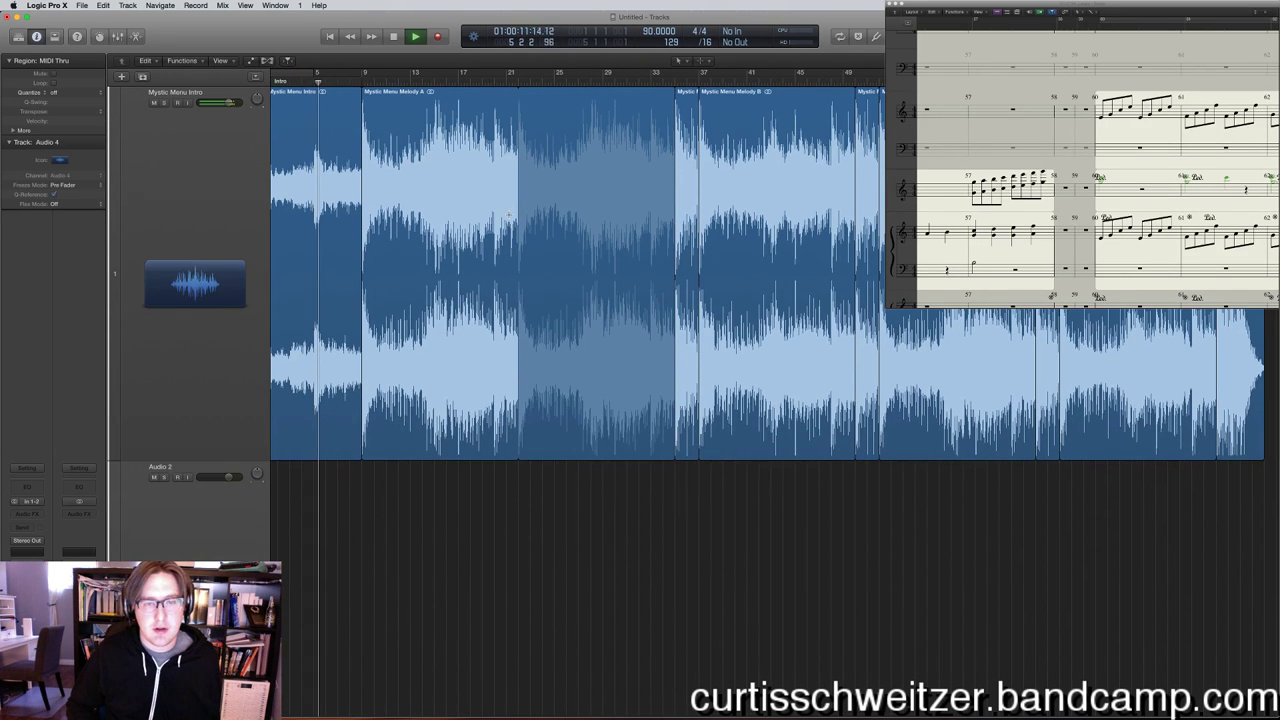
key("super+Right")
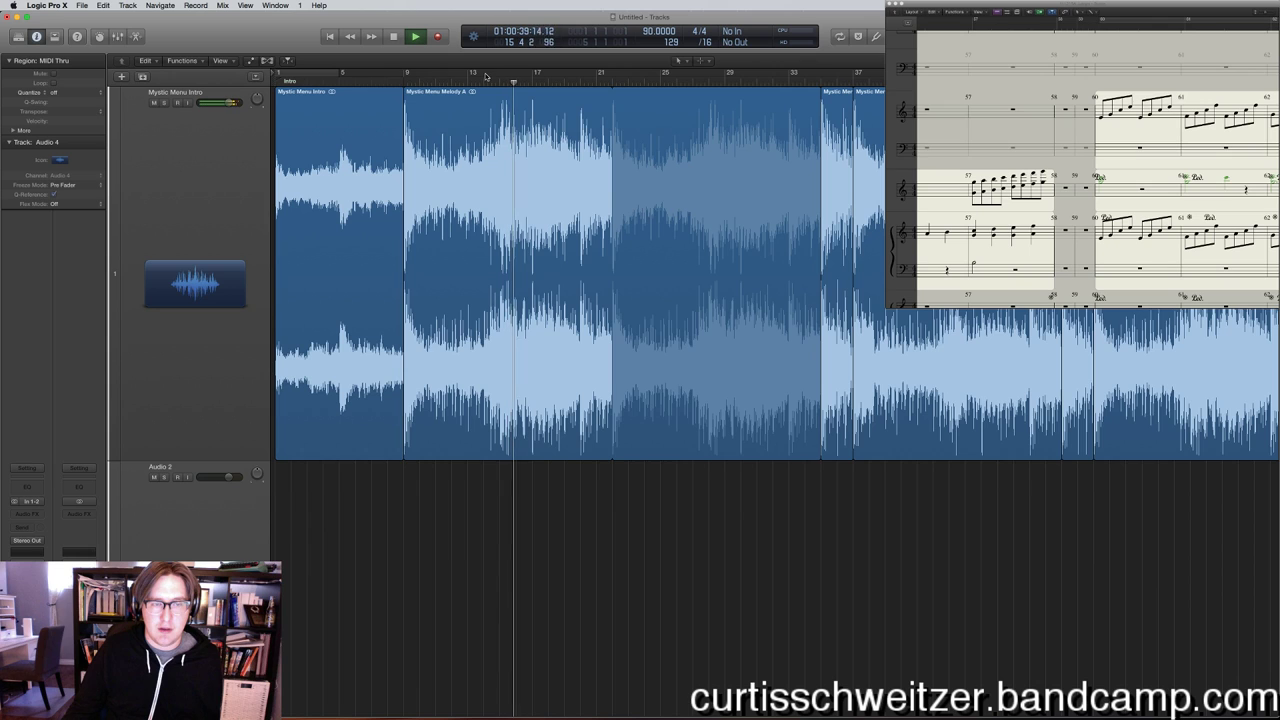
Switch to Chrome and move its window off the visible screen to clear the arrangement.
mouse_move(665, 708)
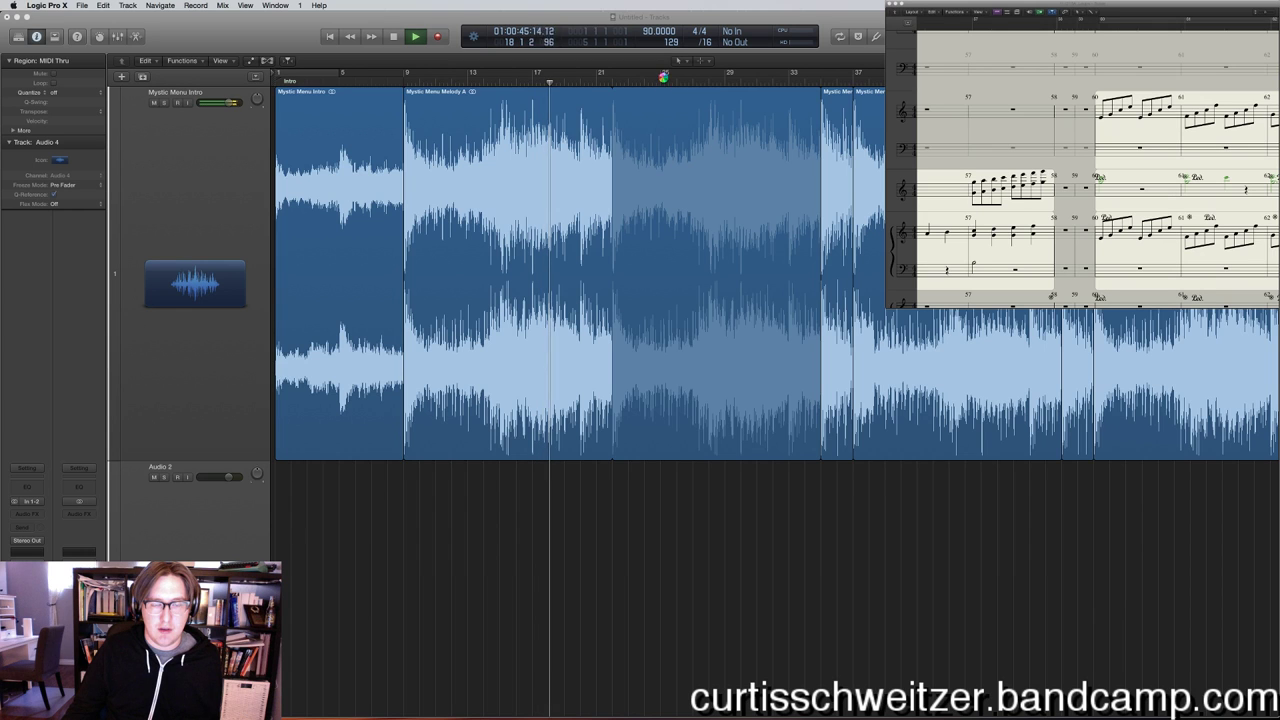
key("super+Tab")
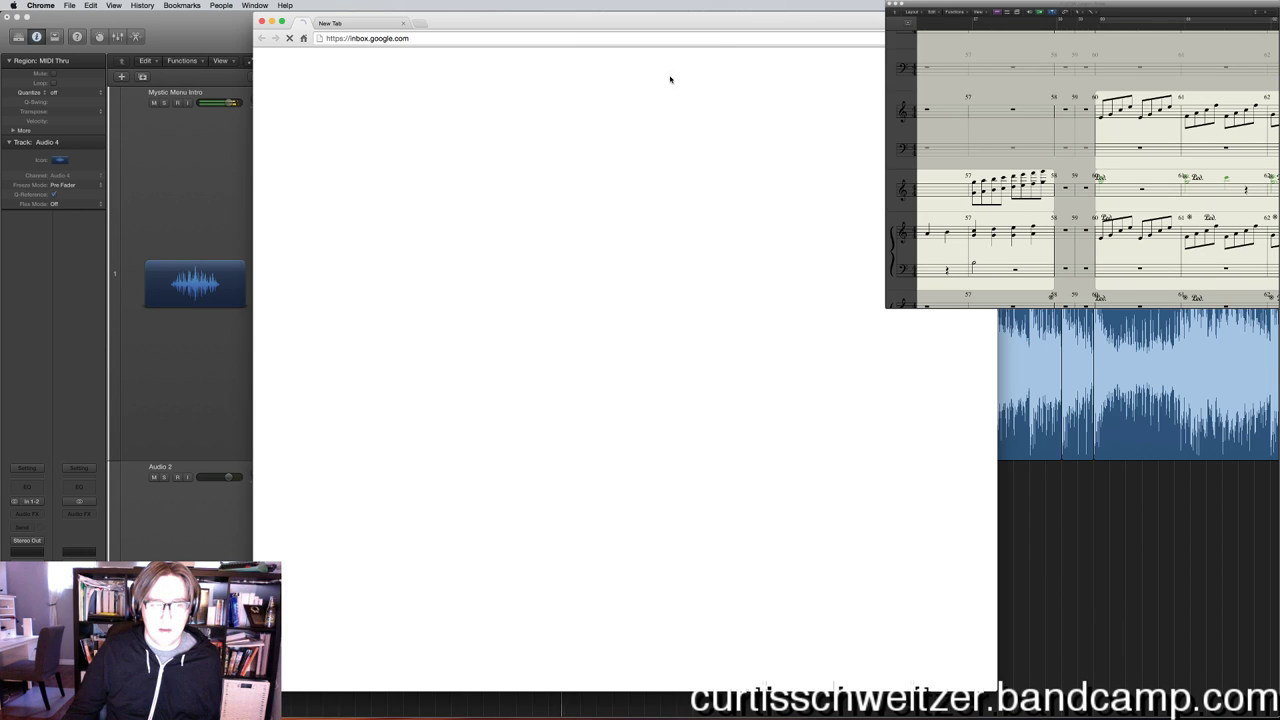
left_click_drag(745, 18, 0, 262)
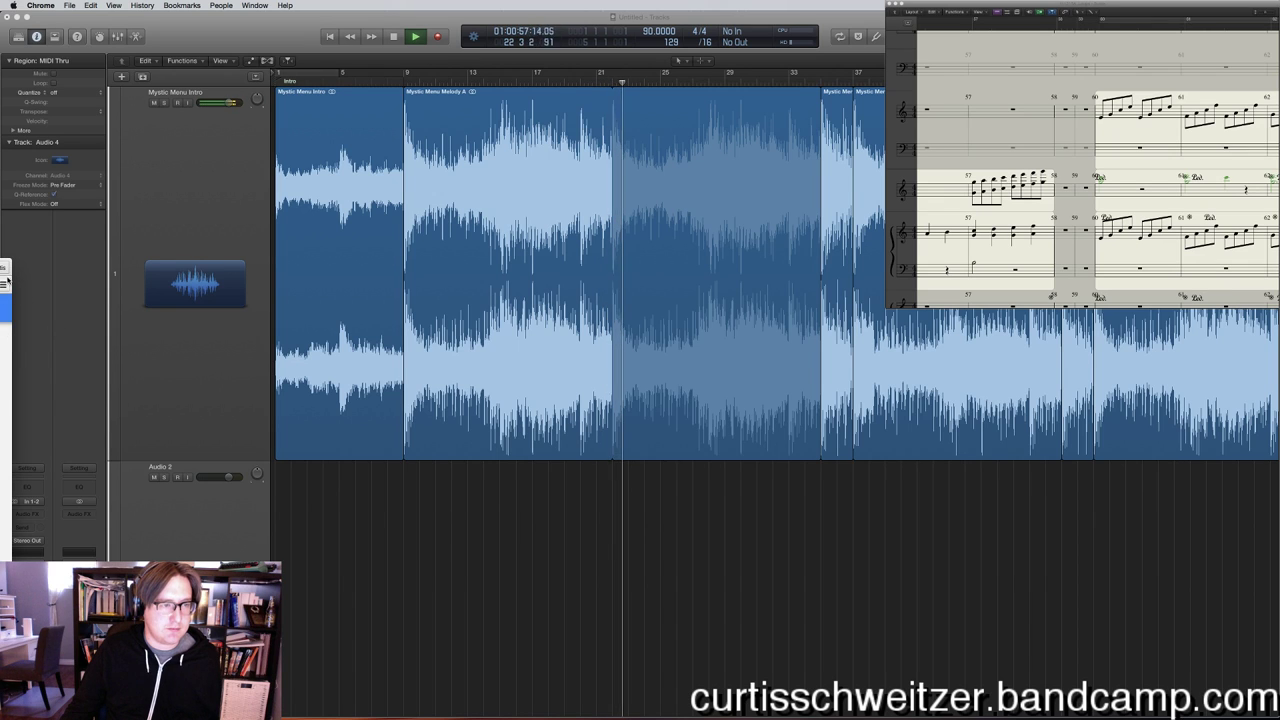
mouse_move(12, 280)
left_mouse_down()
mouse_move(46, 276)
mouse_move(0, 276)
left_mouse_up()
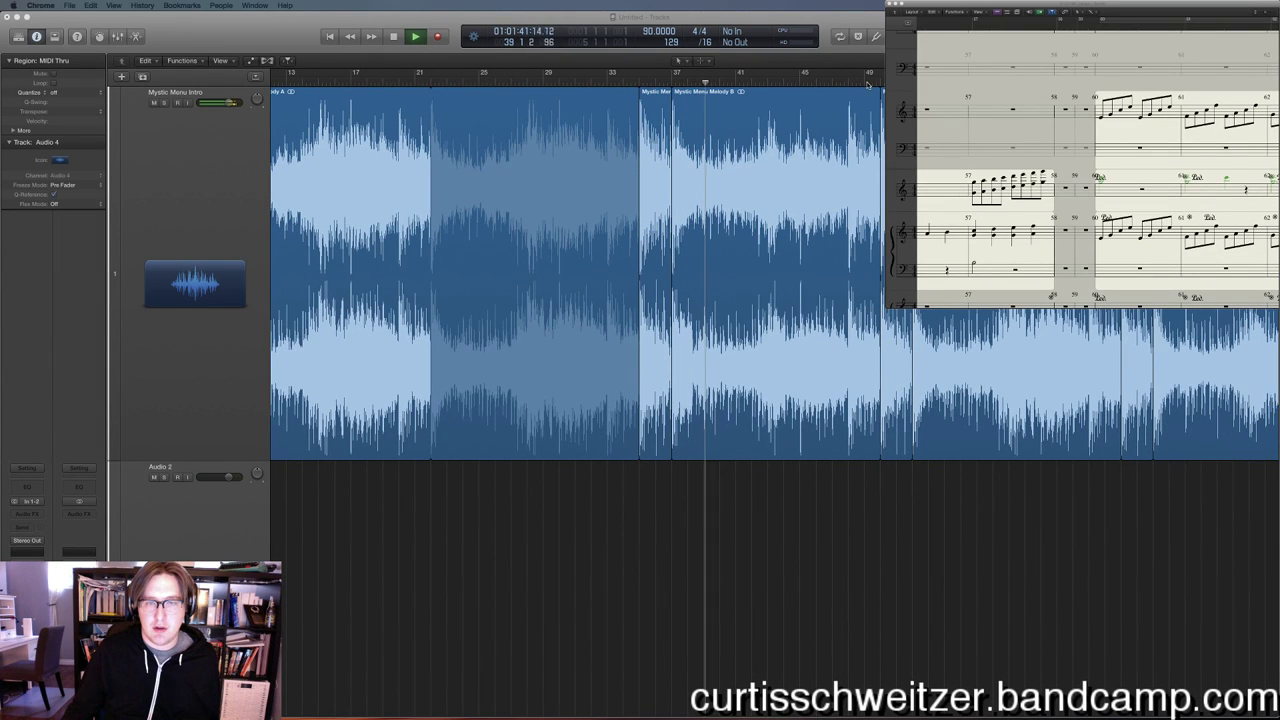
Skip playback ahead to about bar 49 and listen to the remaining menu transitions through the ending.
left_click(868, 84)
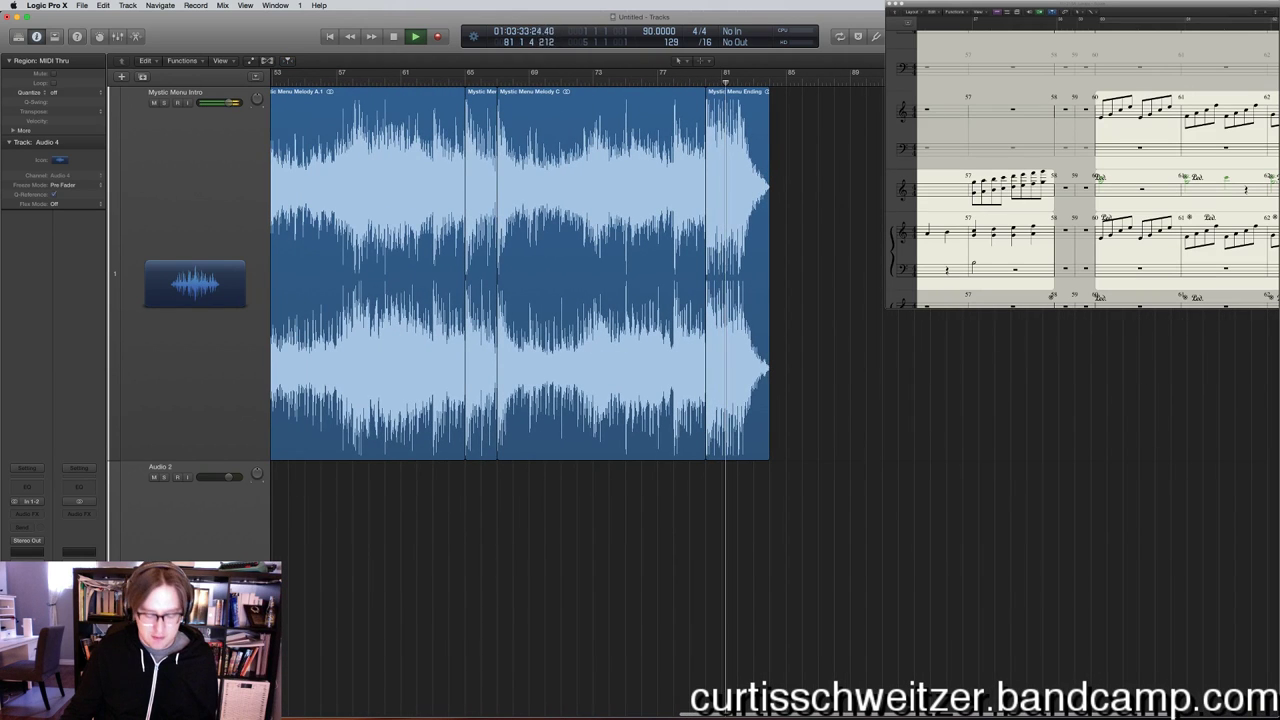
scroll(576, 390, "left", 5)
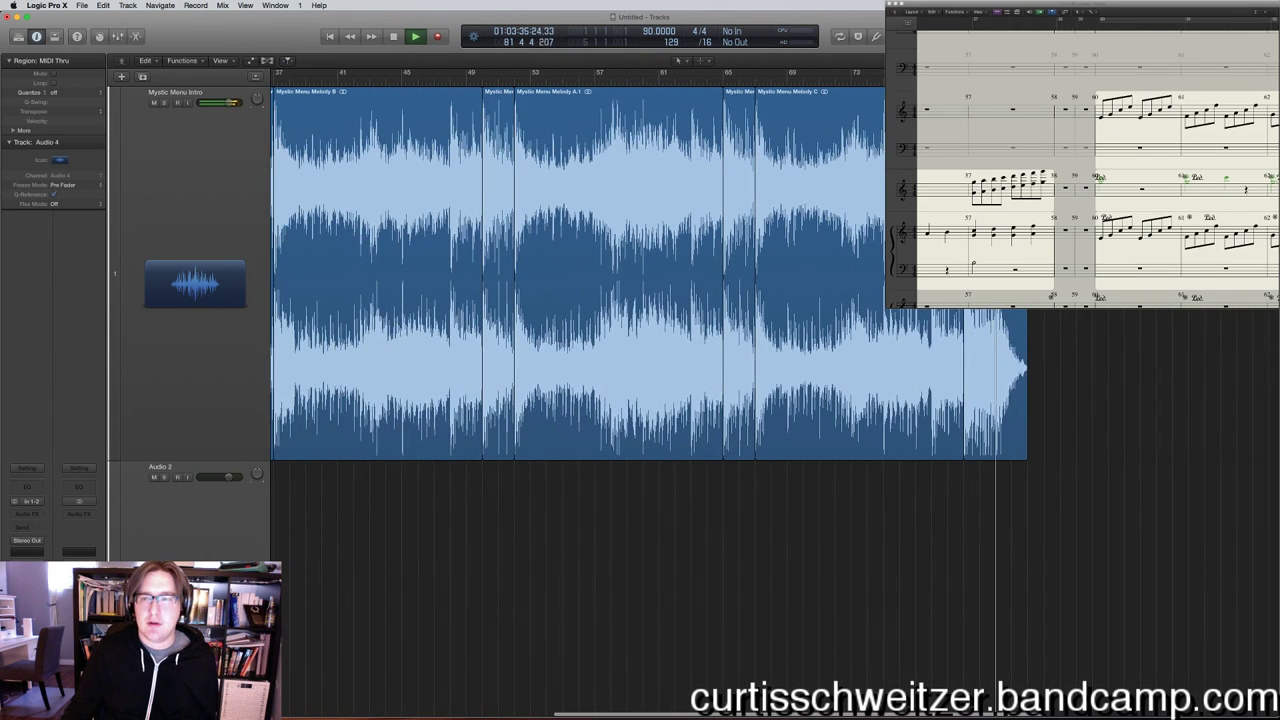
key("z")
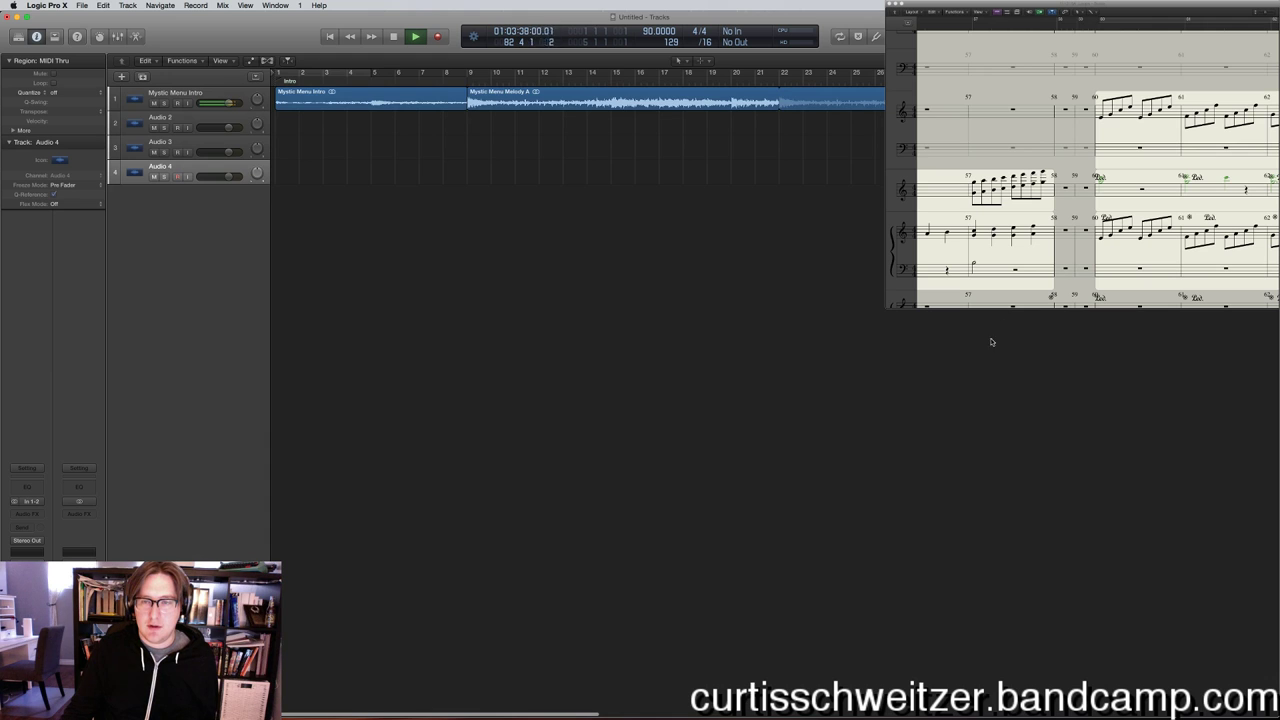
Delete all the Mystic Menu regions from the first track.
scroll(600, 300, "right", 5)
key("z")
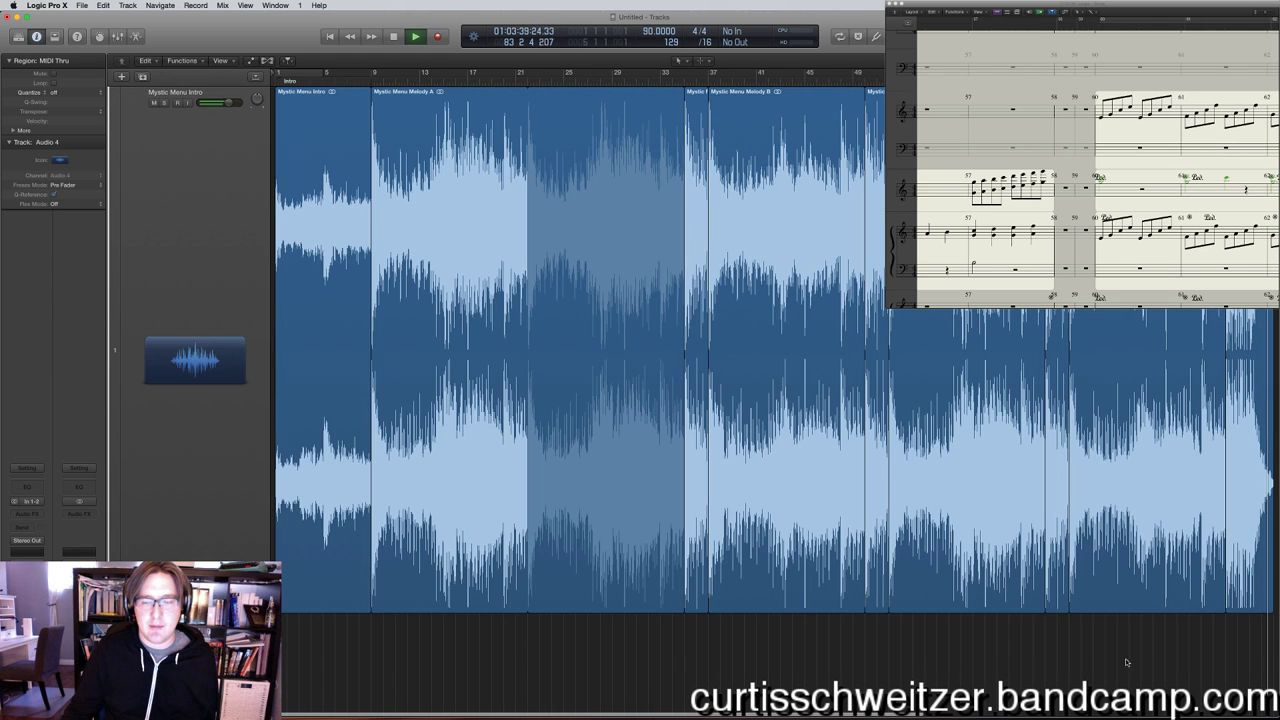
left_click_drag(1246, 632, 336, 428)
key("Delete")
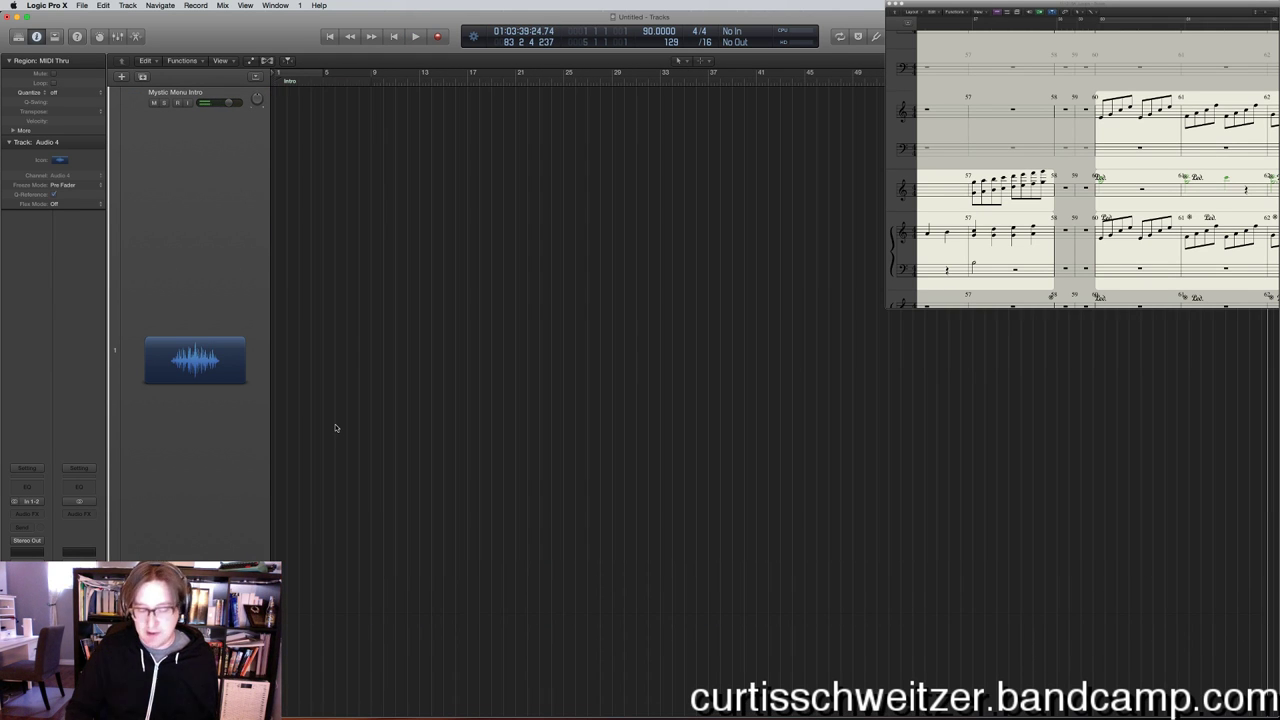
Switch to the Finder window with the Mystic library and open the WAV folder inside Battle (Variable Intensity).
key("ctrl+Up")
key("ctrl+Up")
left_click(160, 490)
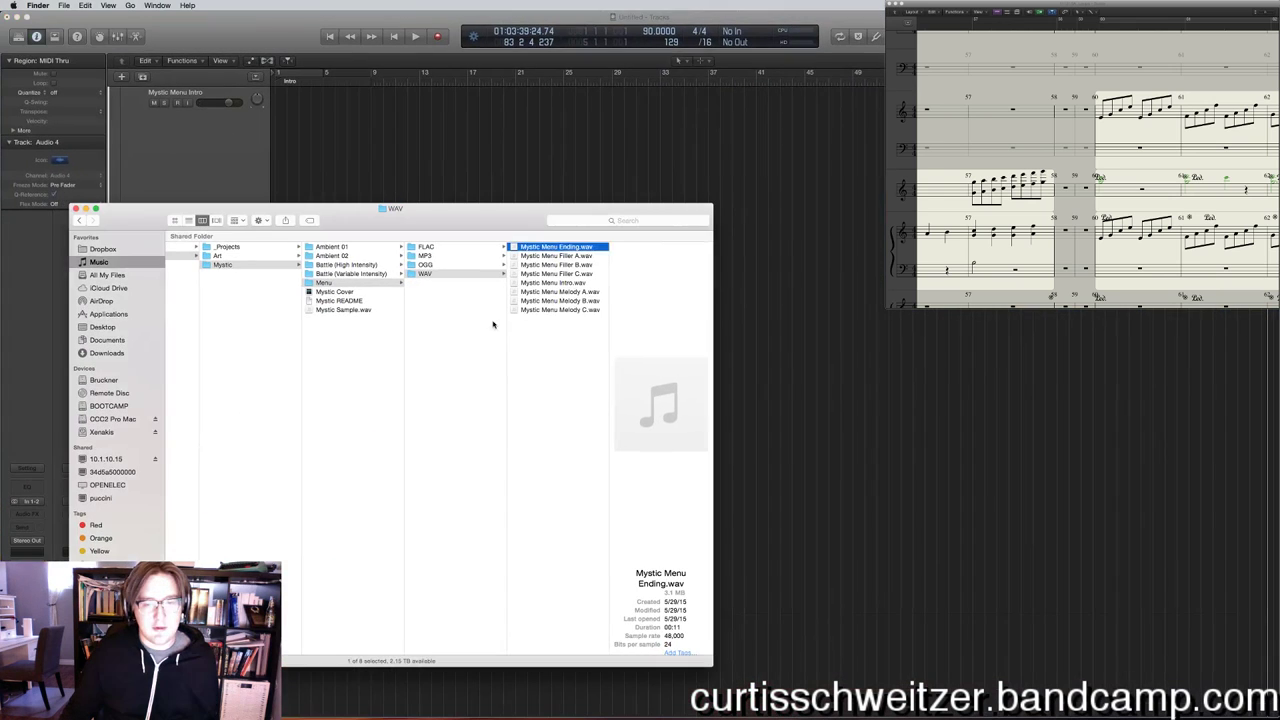
left_click(356, 284)
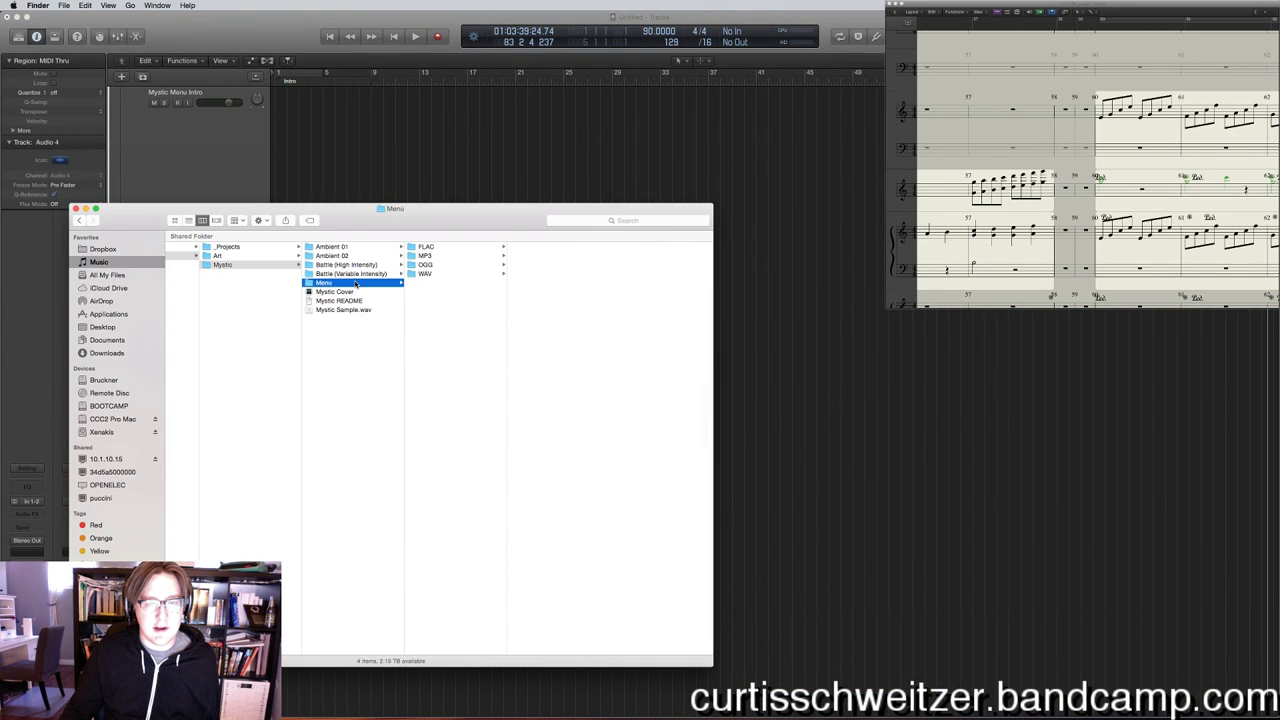
left_click(376, 274)
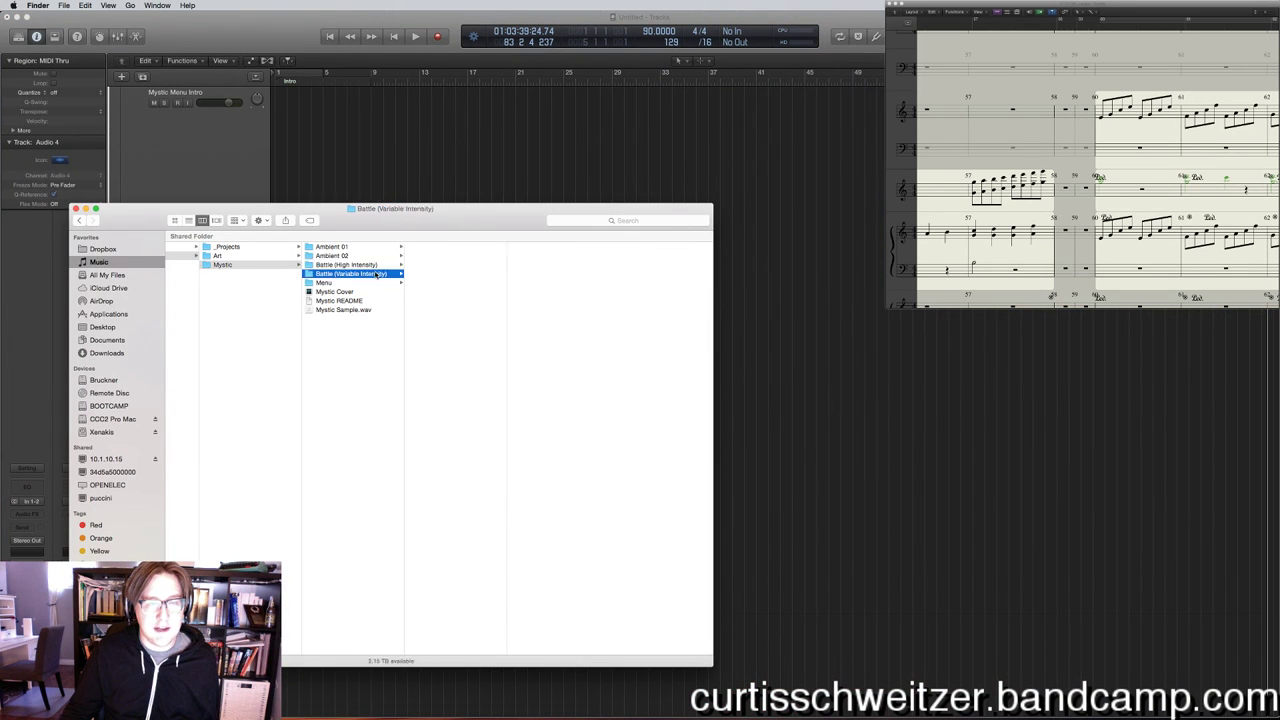
left_click(425, 257)
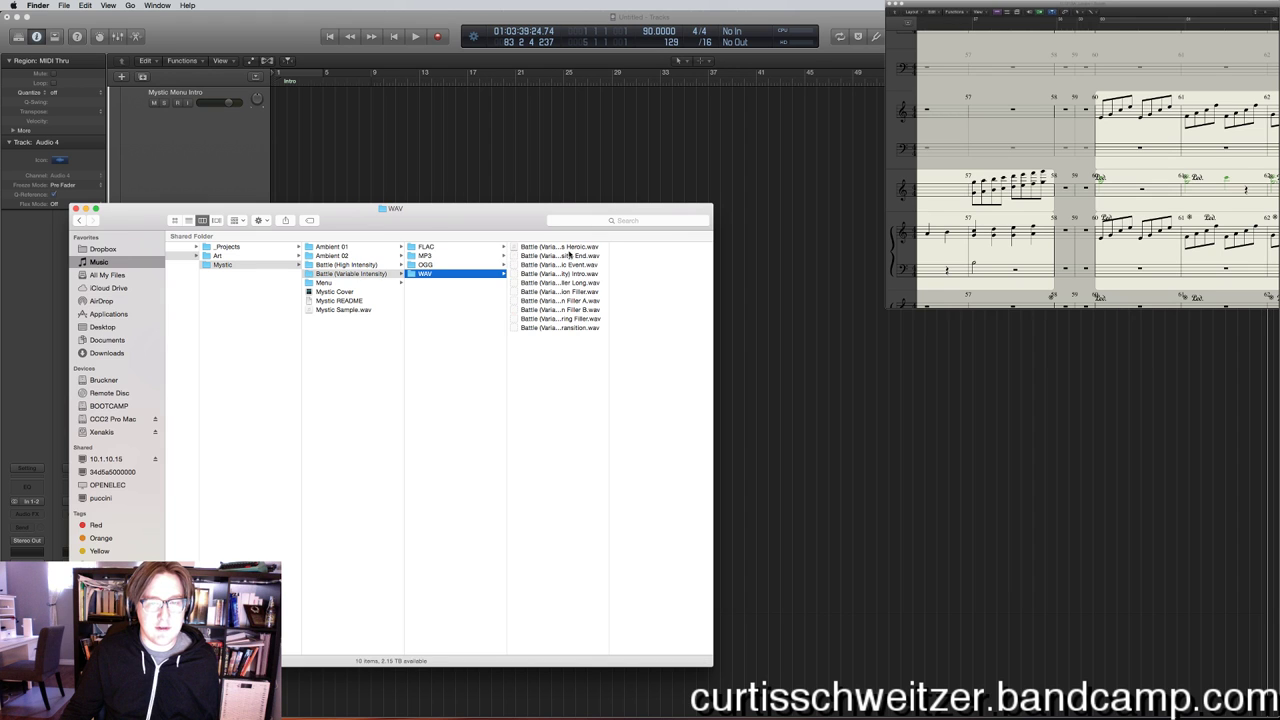
Widen the file name column and add Battle (Variable Intensity) Intro.wav to the first track at bar 1, importing its tempo.
left_click(573, 249)
left_click_drag(609, 257, 683, 257)
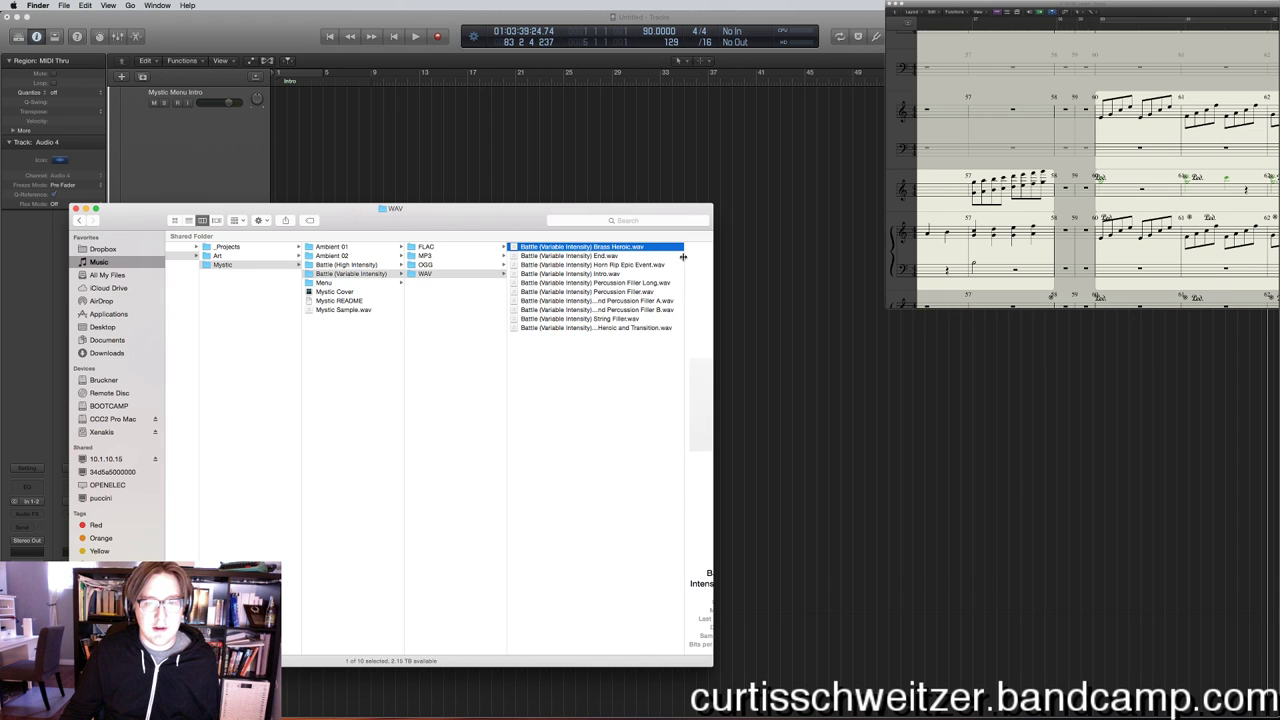
left_click_drag(606, 277, 277, 106)
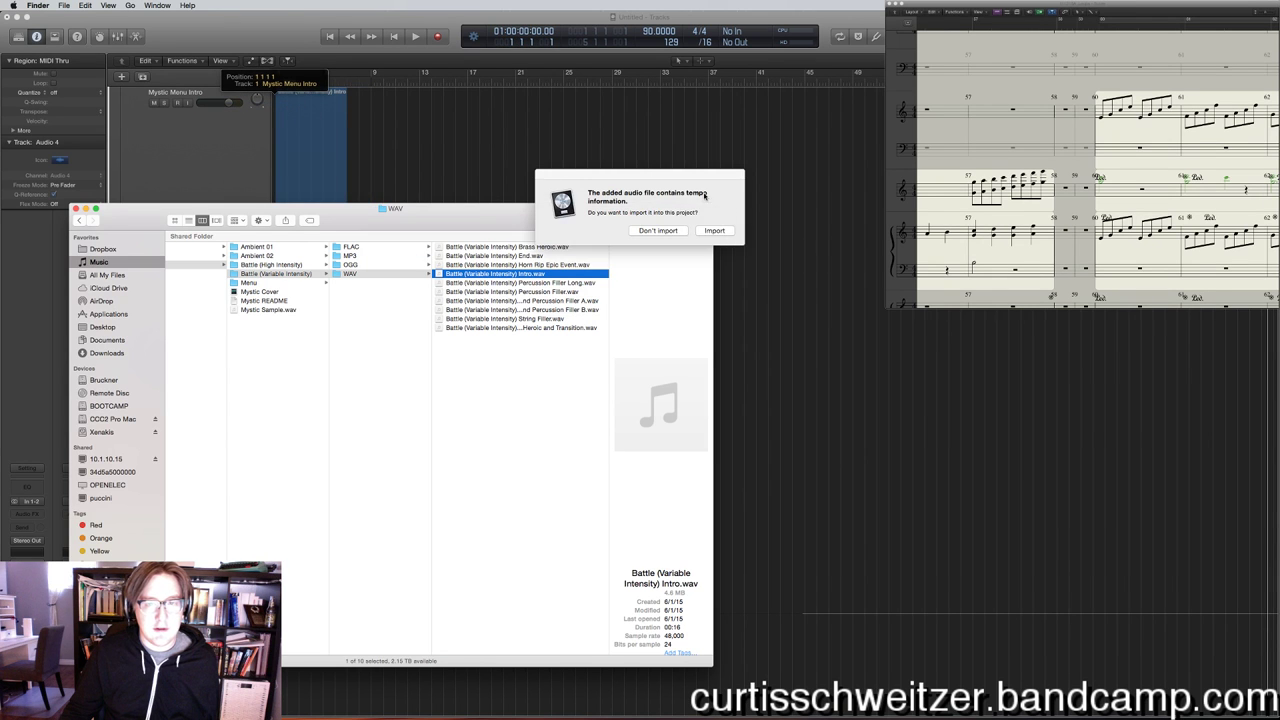
left_click(714, 230)
Place Battle (Variable Intensity) Horn Rip Epic Event.wav directly after the battle intro at bar 10.
key("ctrl+Up")
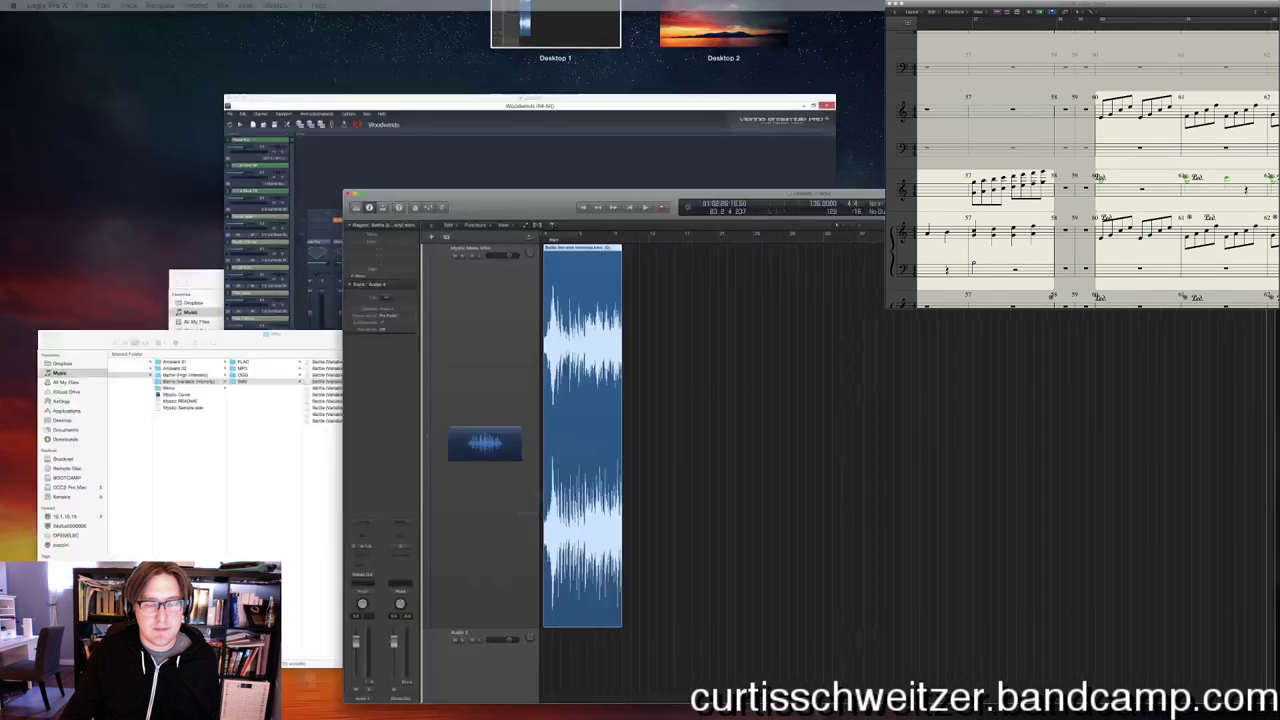
left_click(223, 423)
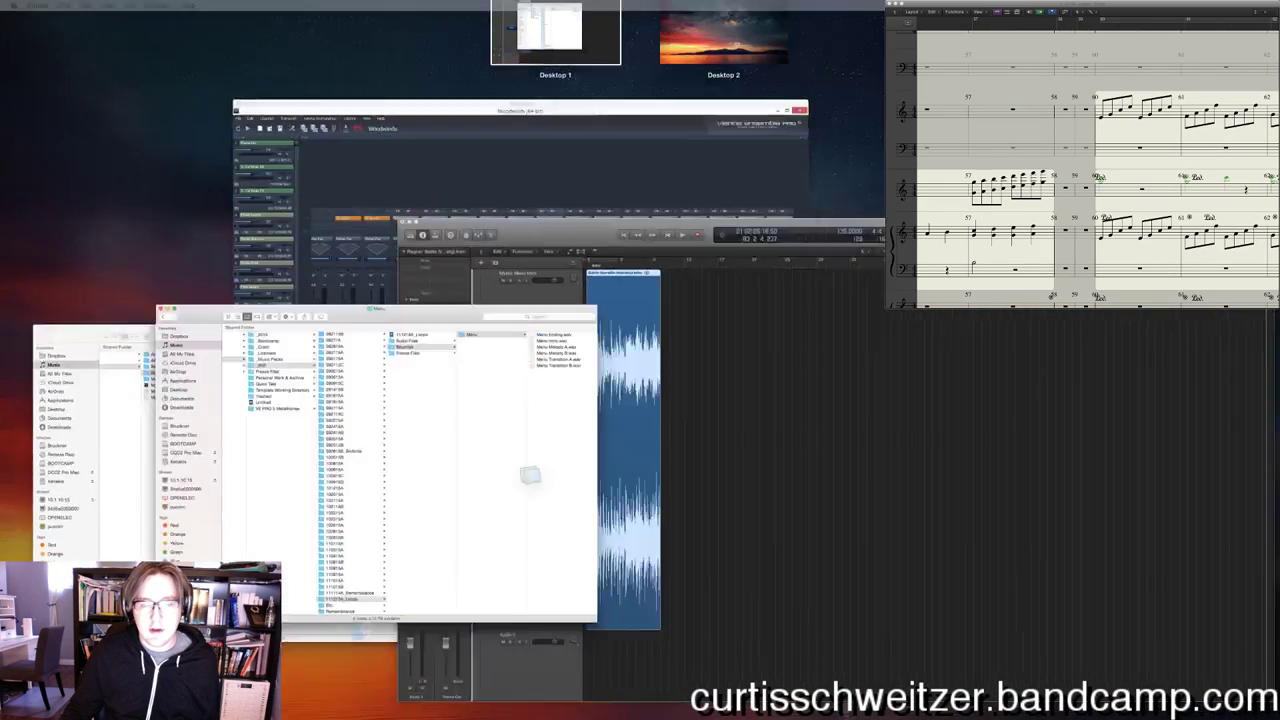
key("ctrl+Up")
left_click(140, 427)
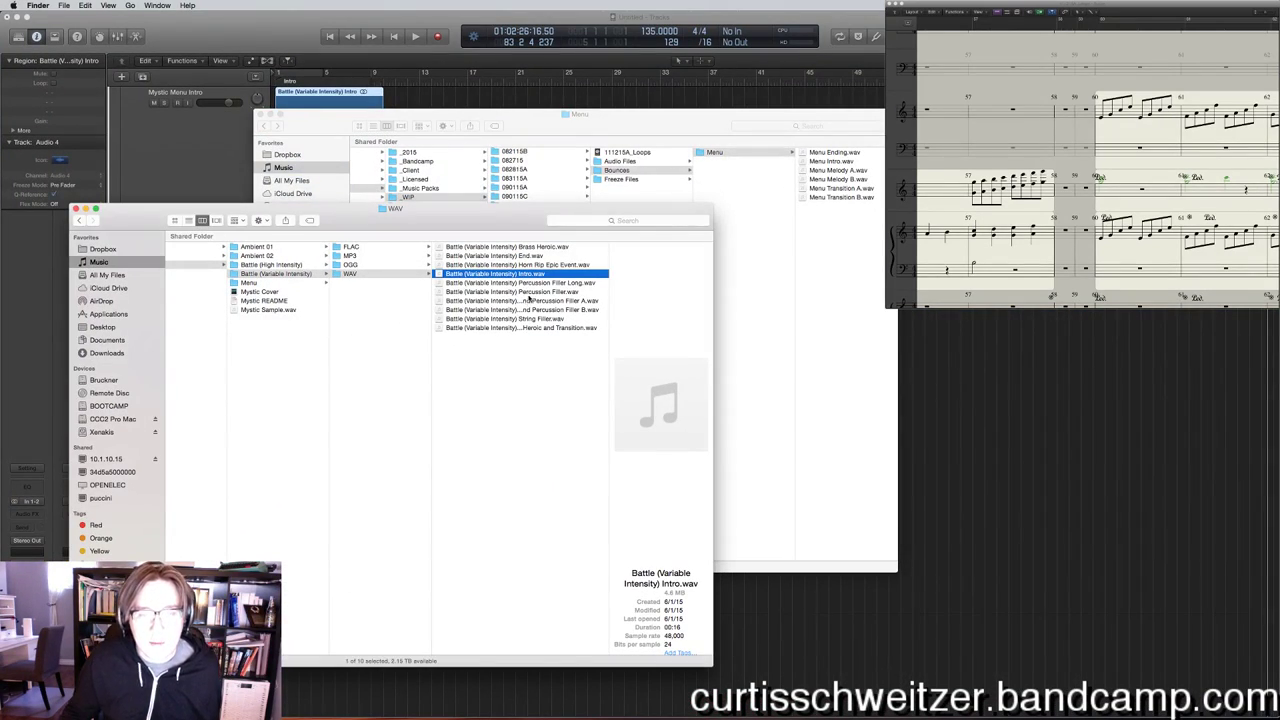
left_click(537, 250)
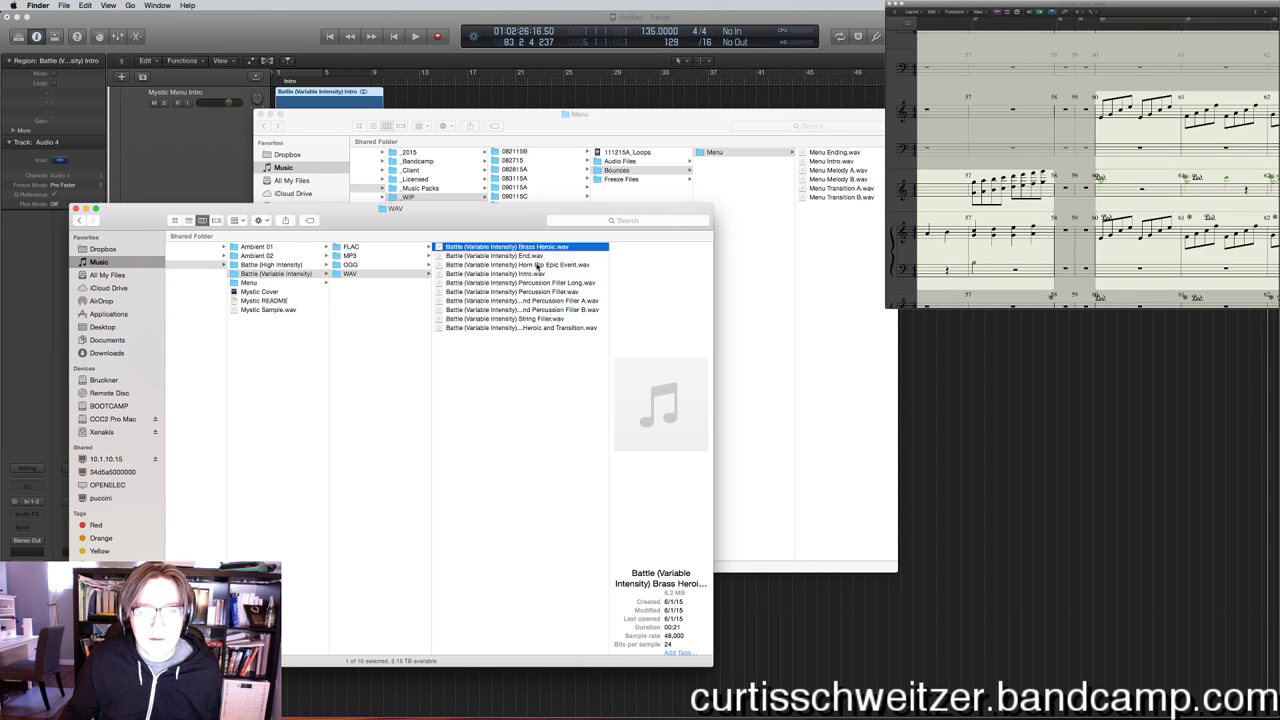
left_click_drag(540, 265, 388, 94)
Play the end of the battle intro from about bar 8 to hear its transition into the horn rip.
left_click(360, 80)
key("space")
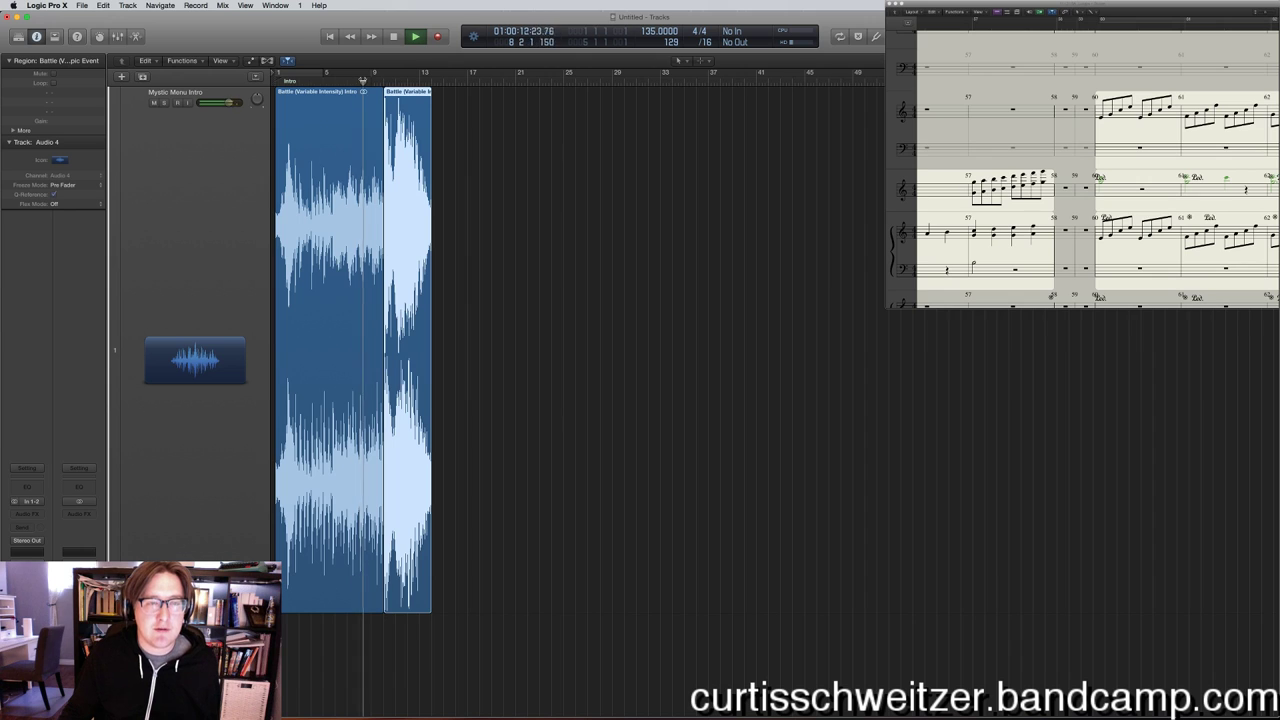
key("space")
left_click(389, 37)
key("space")
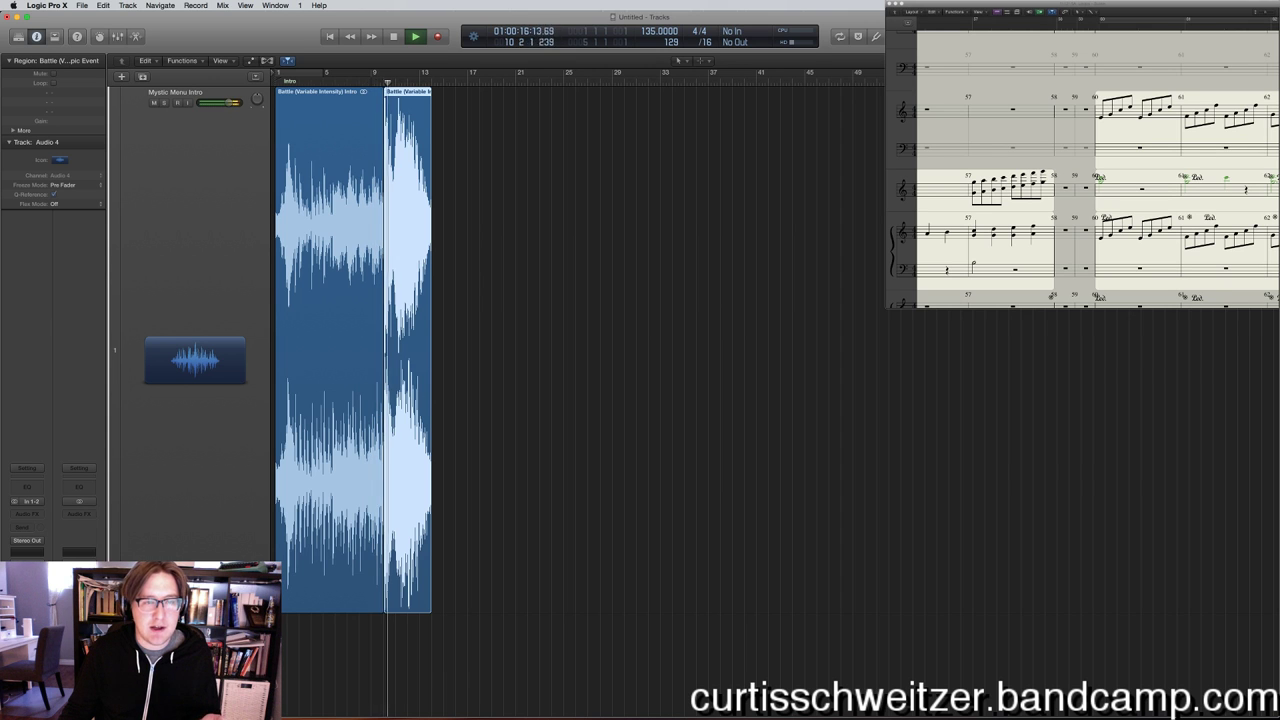
Loop the Horn Rip Epic Event region once so that it extends to about bar 18.
key("ctrl+Up")
left_click(749, 423)
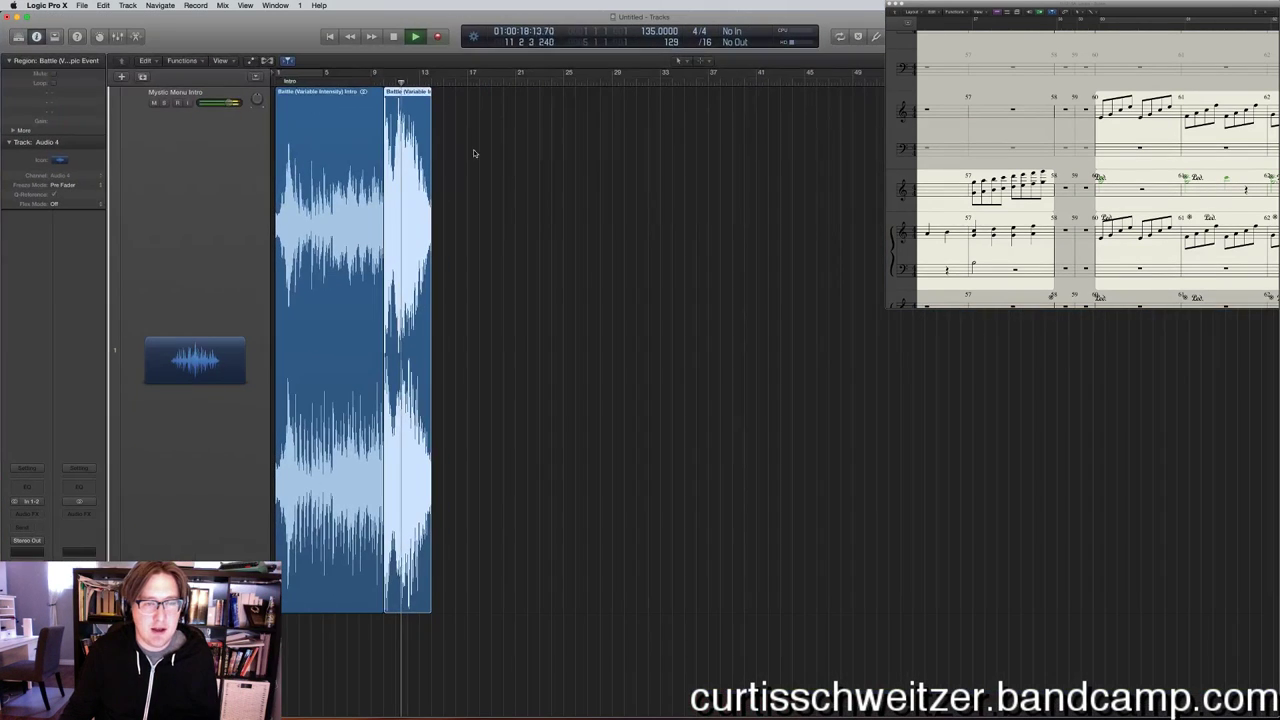
left_click_drag(430, 95, 482, 96)
key("ctrl+Up")
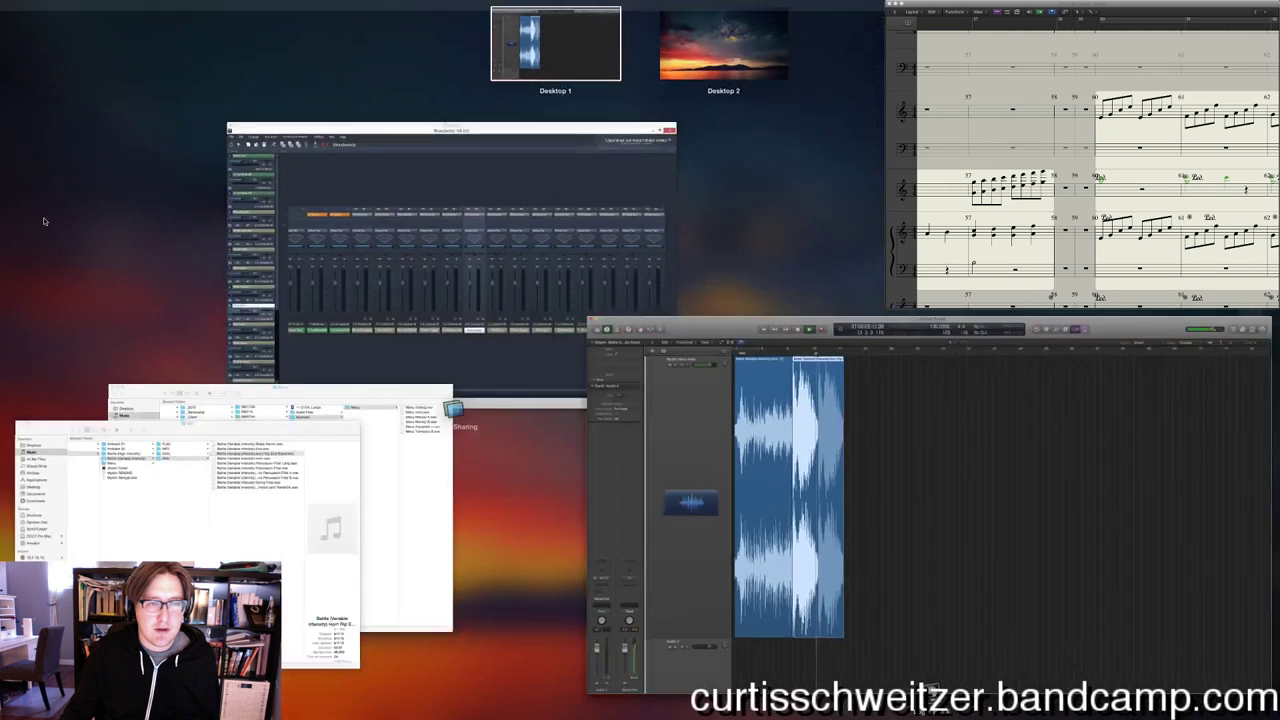
left_click(251, 510)
left_click(555, 262)
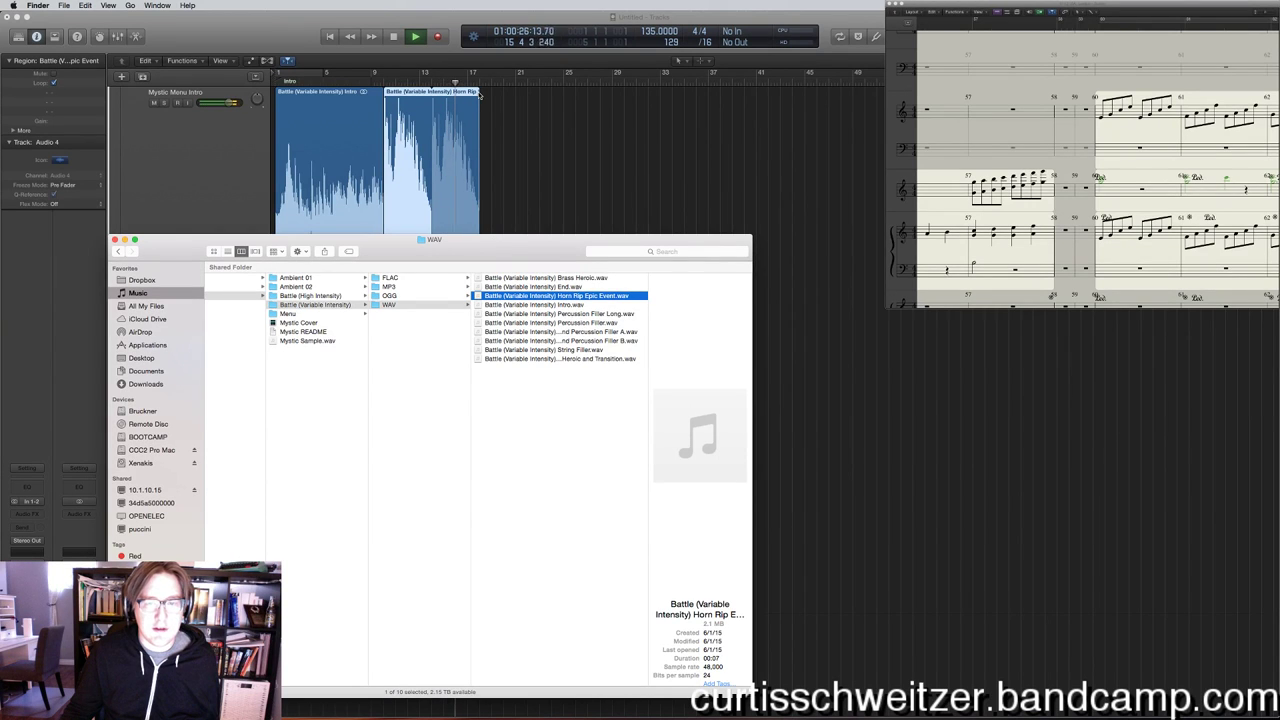
key("space")
left_click(507, 113)
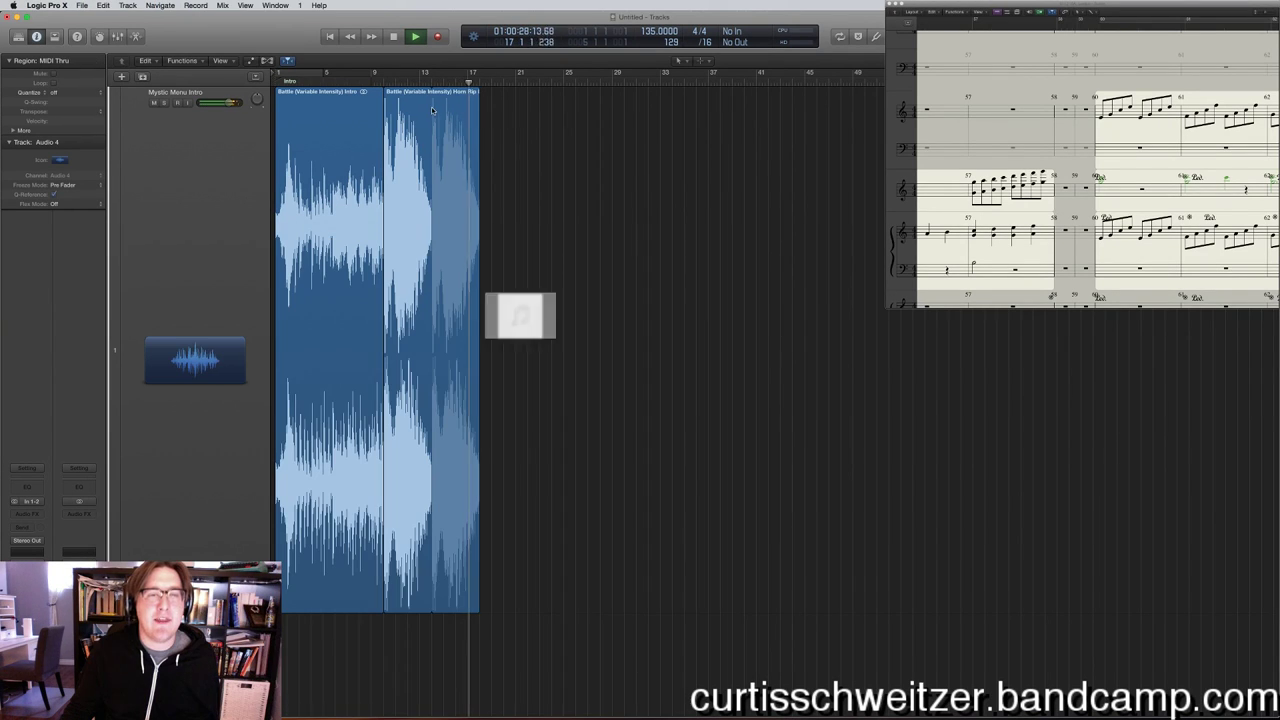
left_click(504, 287)
left_click(503, 287)
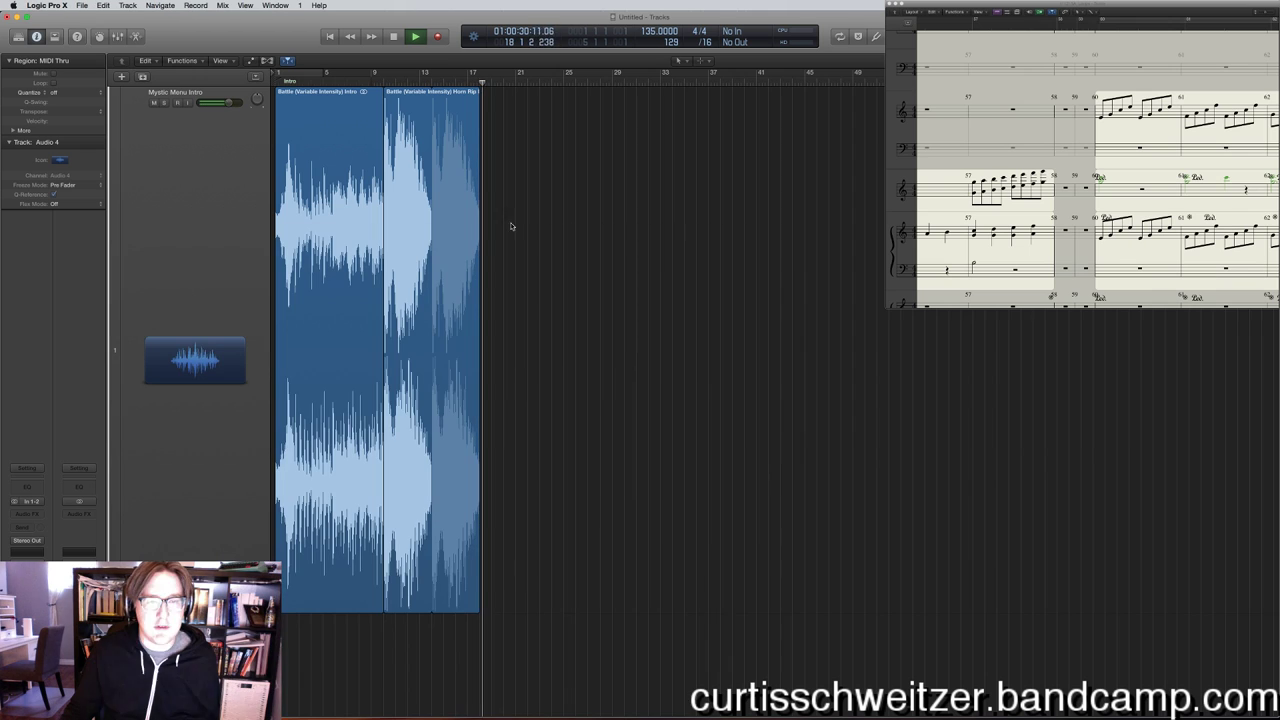
Replace the horn rip region with Battle (Variable Intensity) Percussion Filler Long.wav at bar 10 and play the transition from about bar 9.
left_click(402, 189)
key("Delete")
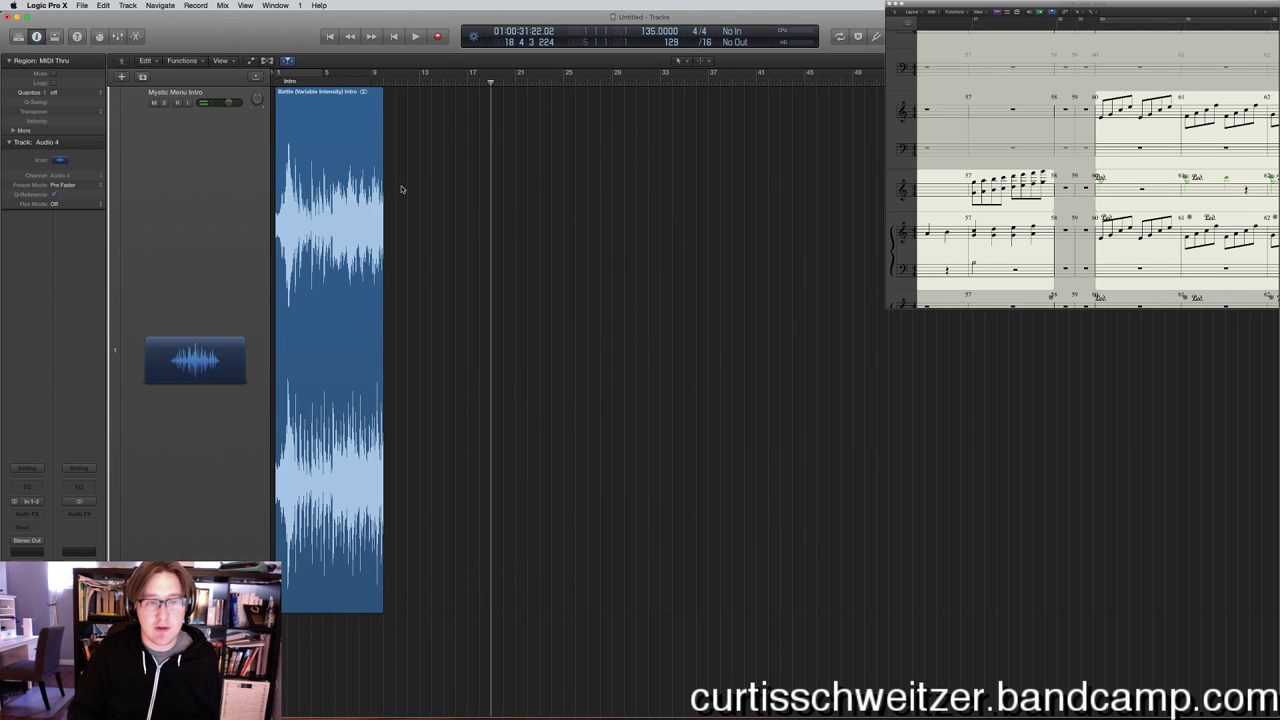
key("ctrl+Up")
left_click(154, 467)
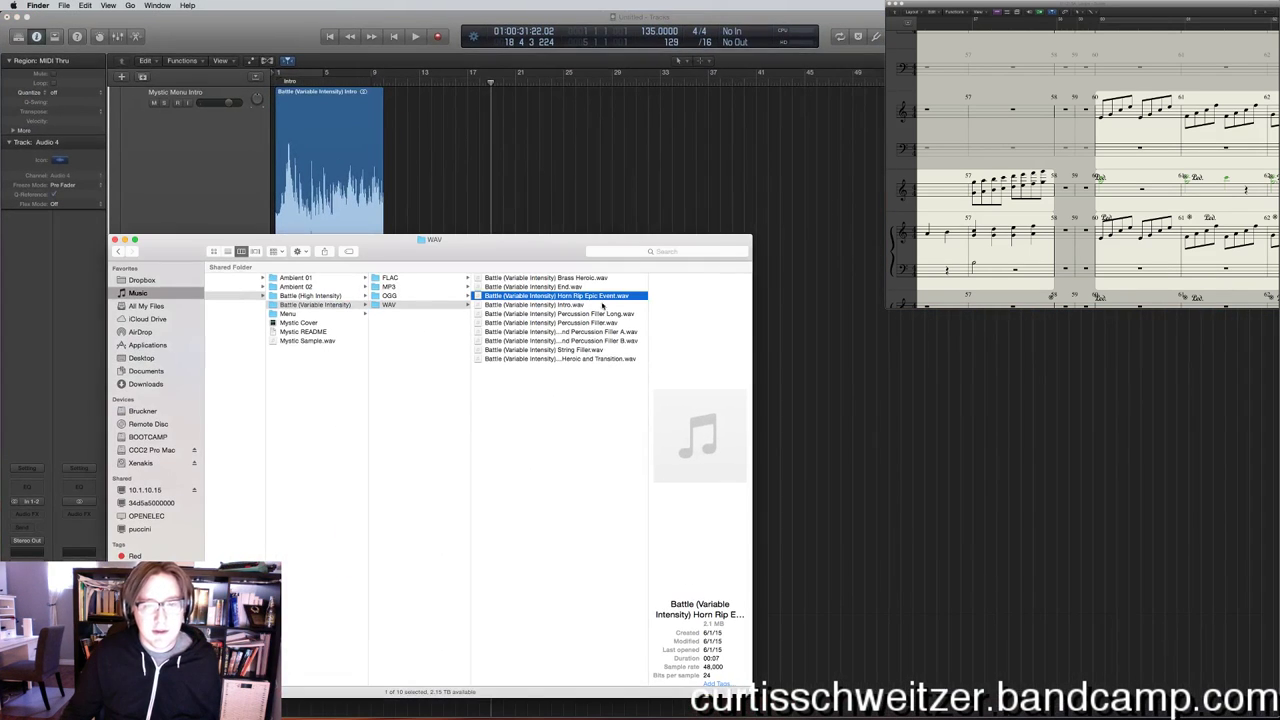
left_click_drag(589, 318, 387, 146)
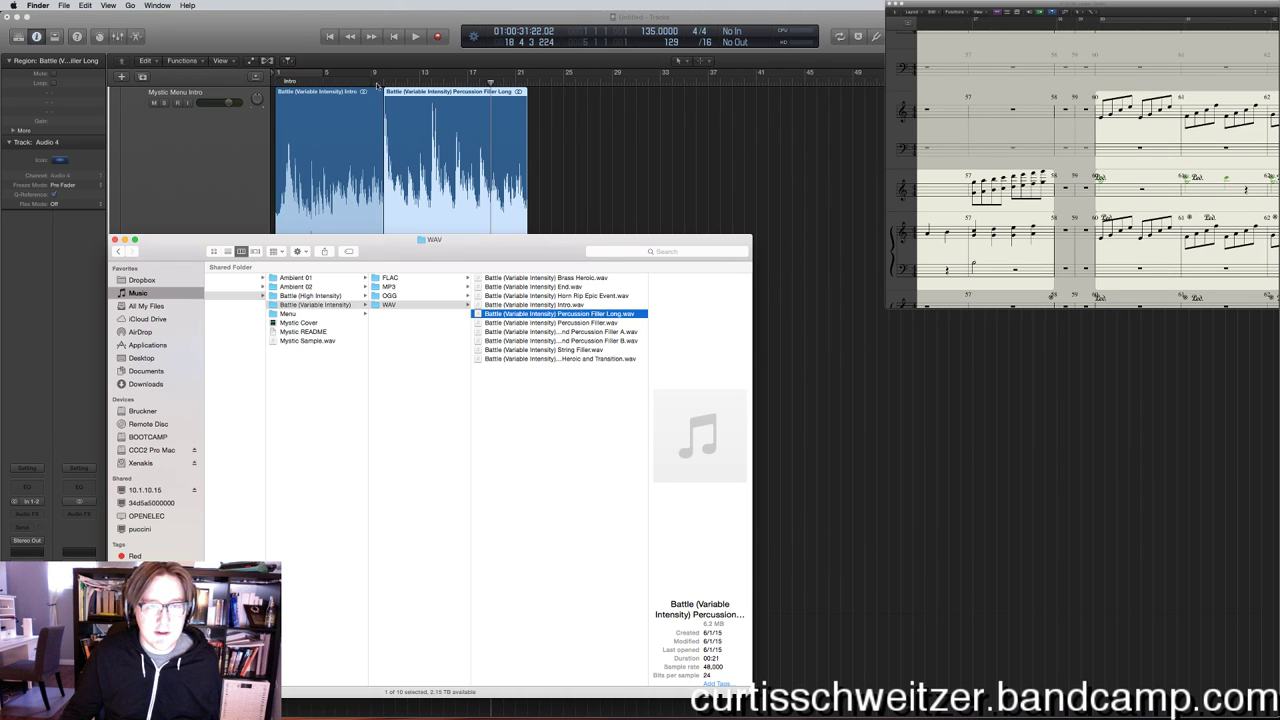
left_click(372, 83)
key("space")
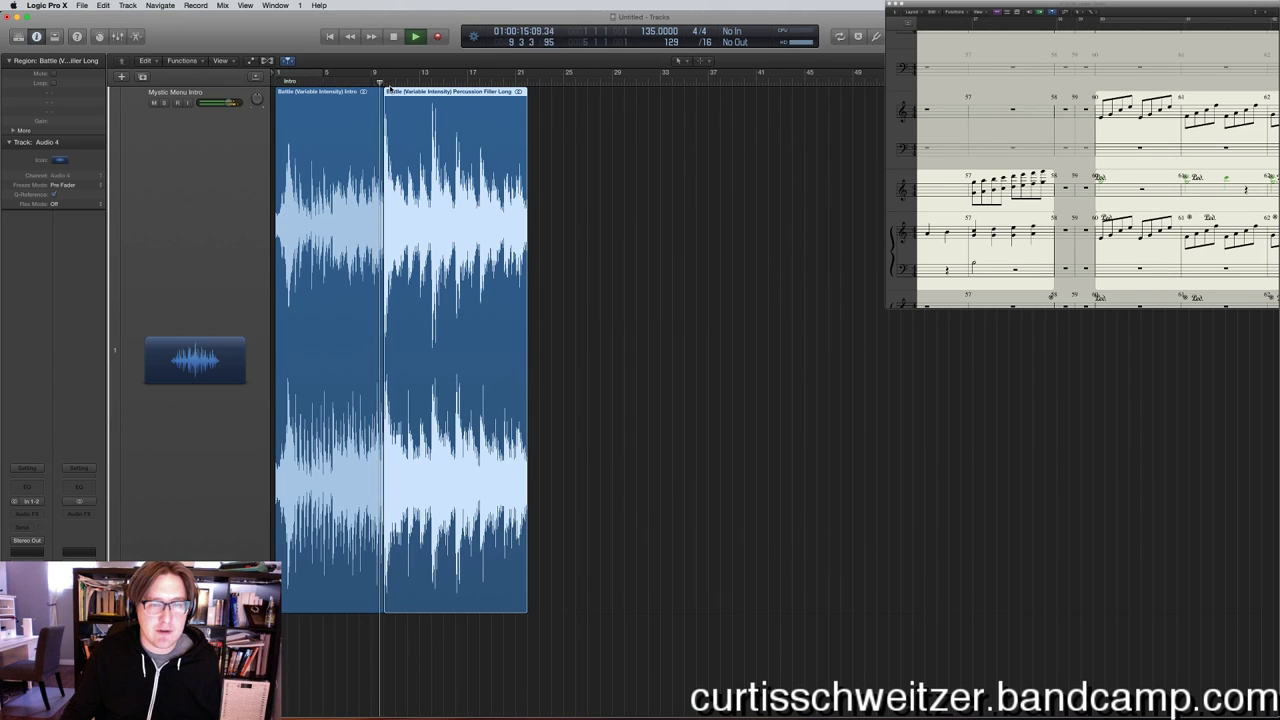
Add Battle (Variable Intensity) Horn Rip Epic Event.wav and position it on the Audio 2 track at about bar 18, under the percussion filler's end.
key("ctrl+Up")
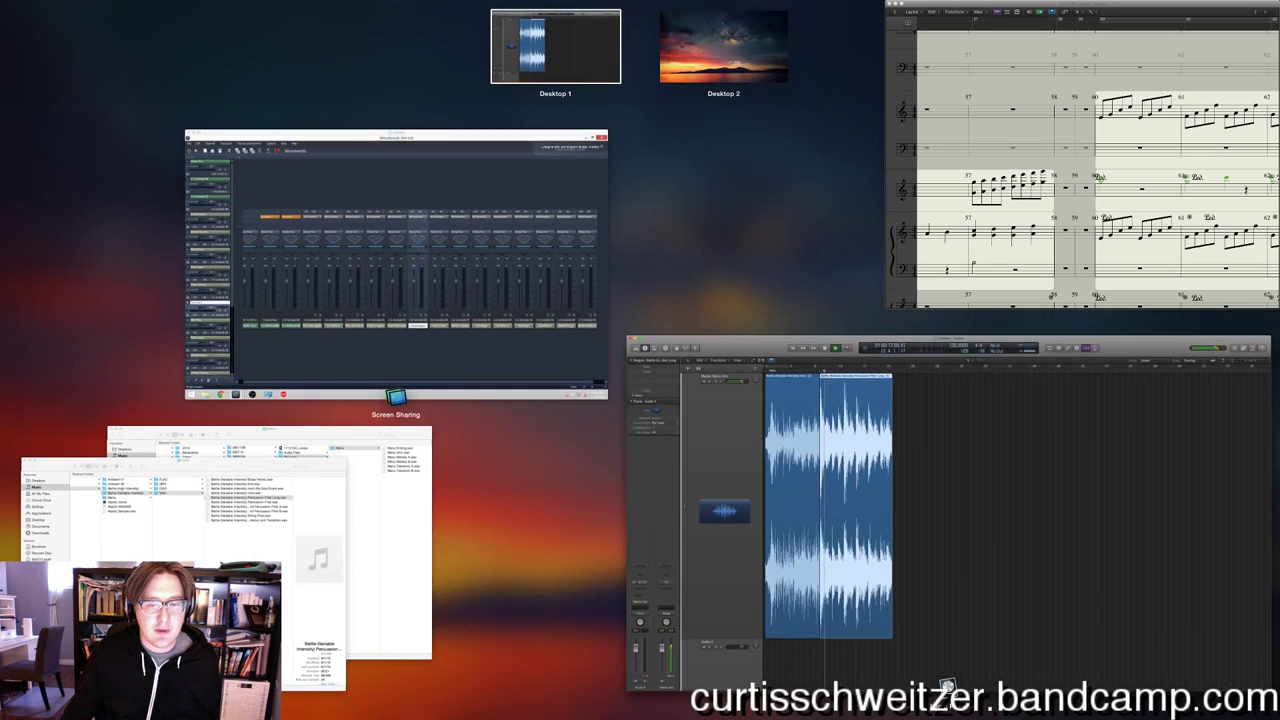
left_click(140, 503)
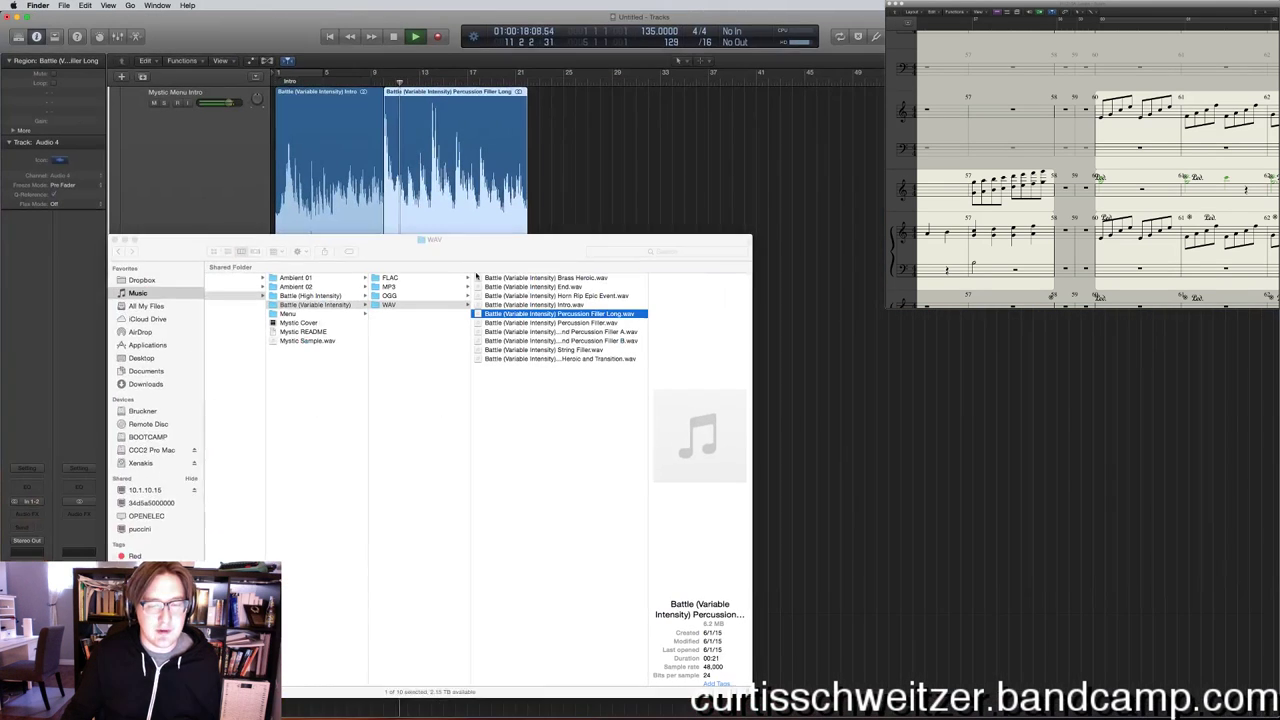
left_click(578, 296)
left_click_drag(583, 240, 569, 374)
left_click_drag(543, 429, 650, 250)
left_click_drag(542, 394, 555, 548)
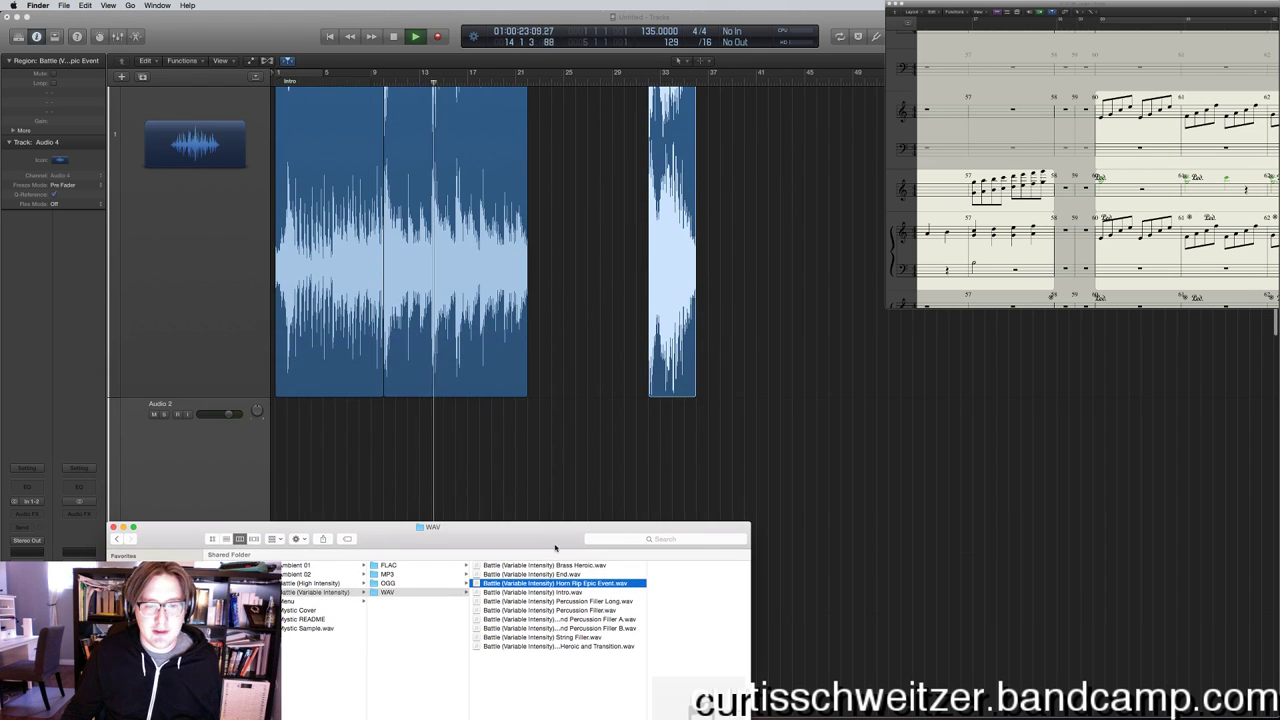
left_click_drag(668, 120, 499, 515)
left_click(554, 429)
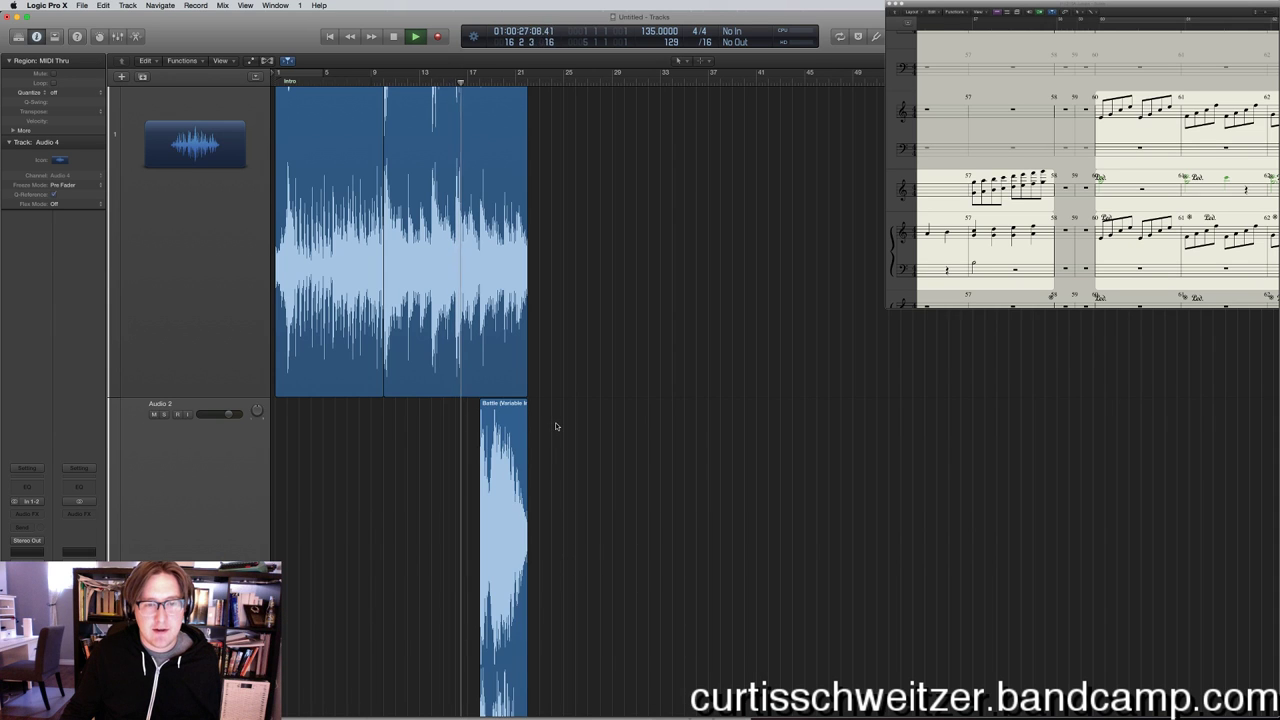
Loop the Percussion Filler Long region once so it extends to about bar 34, and play across the loop point near bar 21.
scroll(559, 418, "up", 3)
scroll(545, 296, "down", 5)
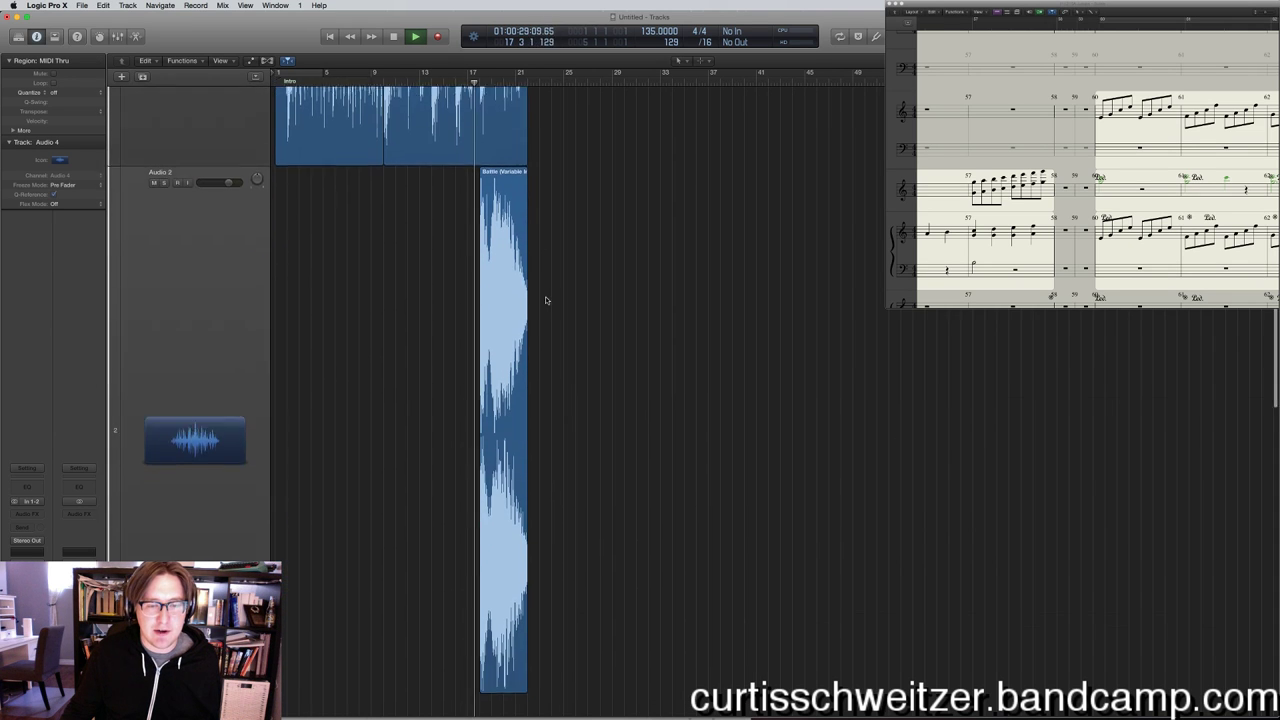
scroll(557, 258, "up", 5)
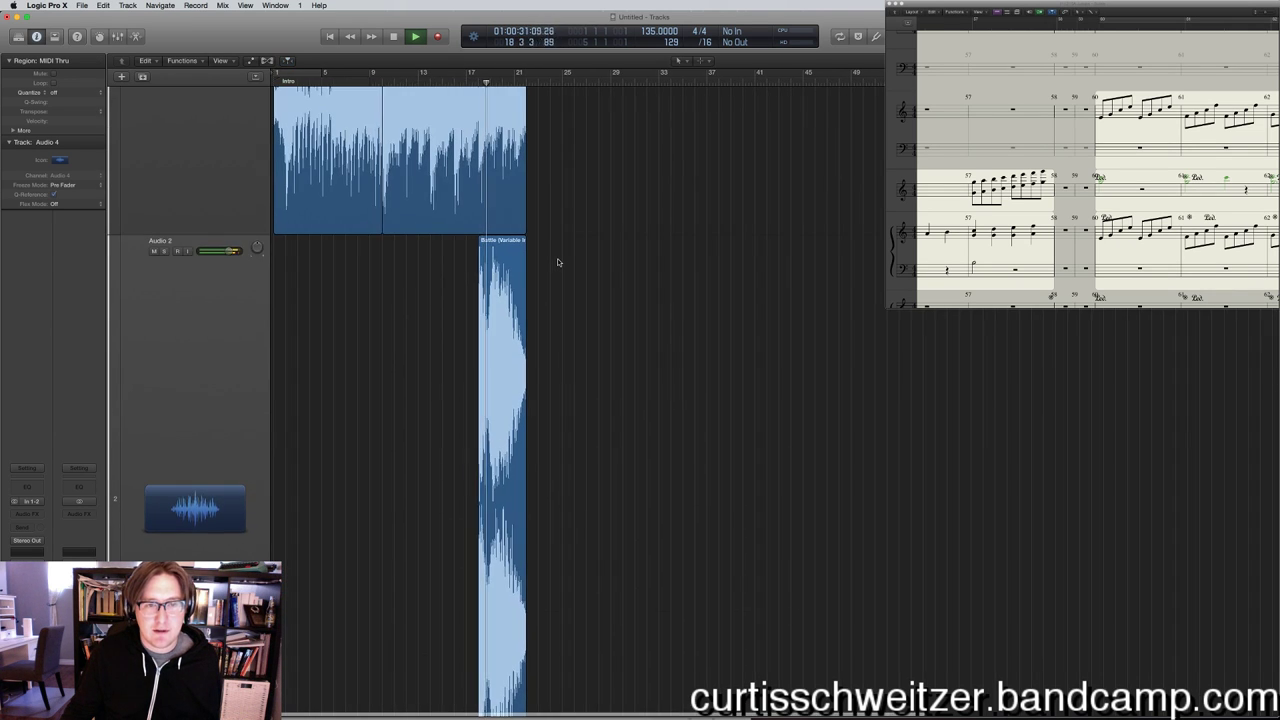
scroll(569, 254, "up", 5)
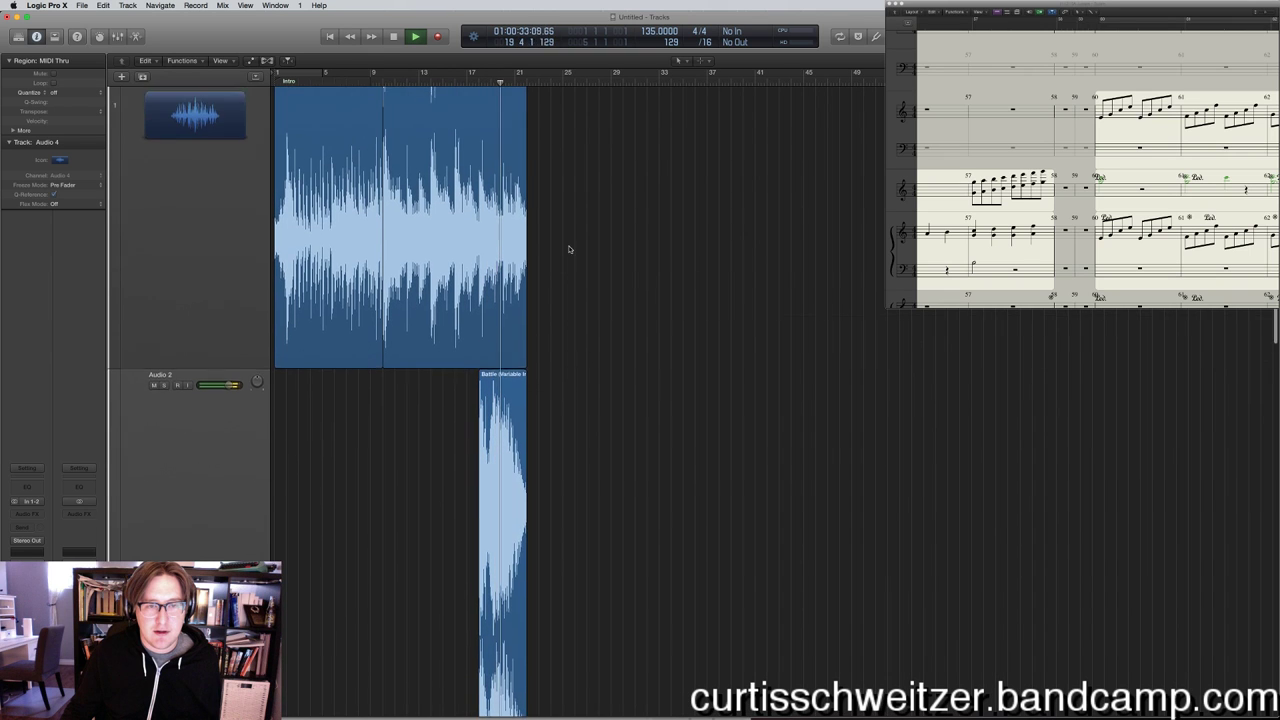
left_click_drag(527, 130, 670, 131)
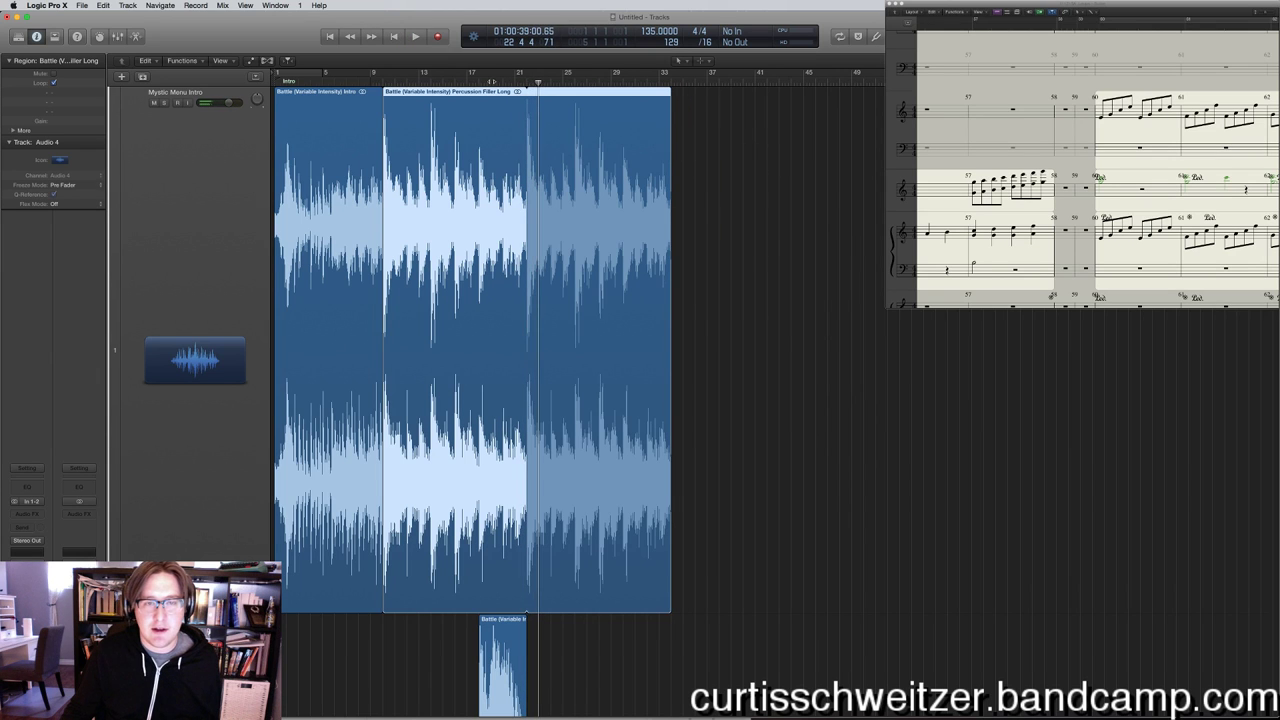
key("space")
key("space")
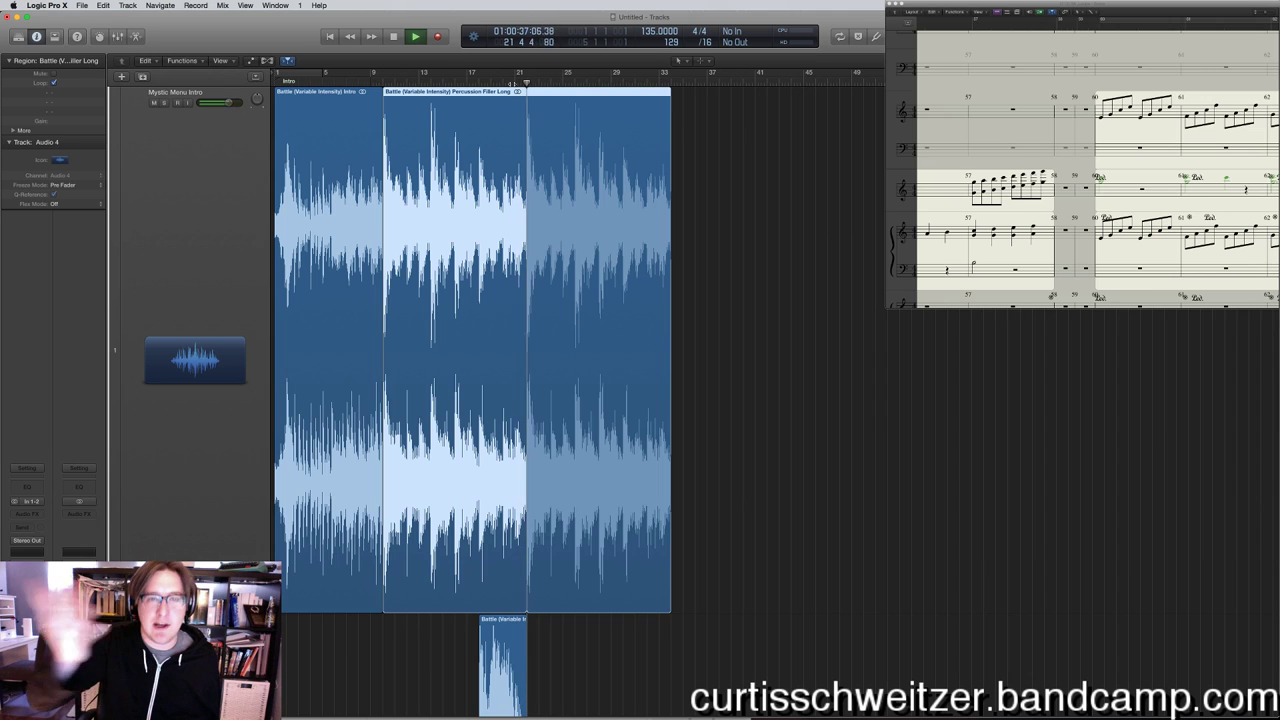
Place Battle (Variable Intensity) String Filler.wav directly after the looped percussion at about bar 34 and play from about bar 33.
key("ctrl+Up")
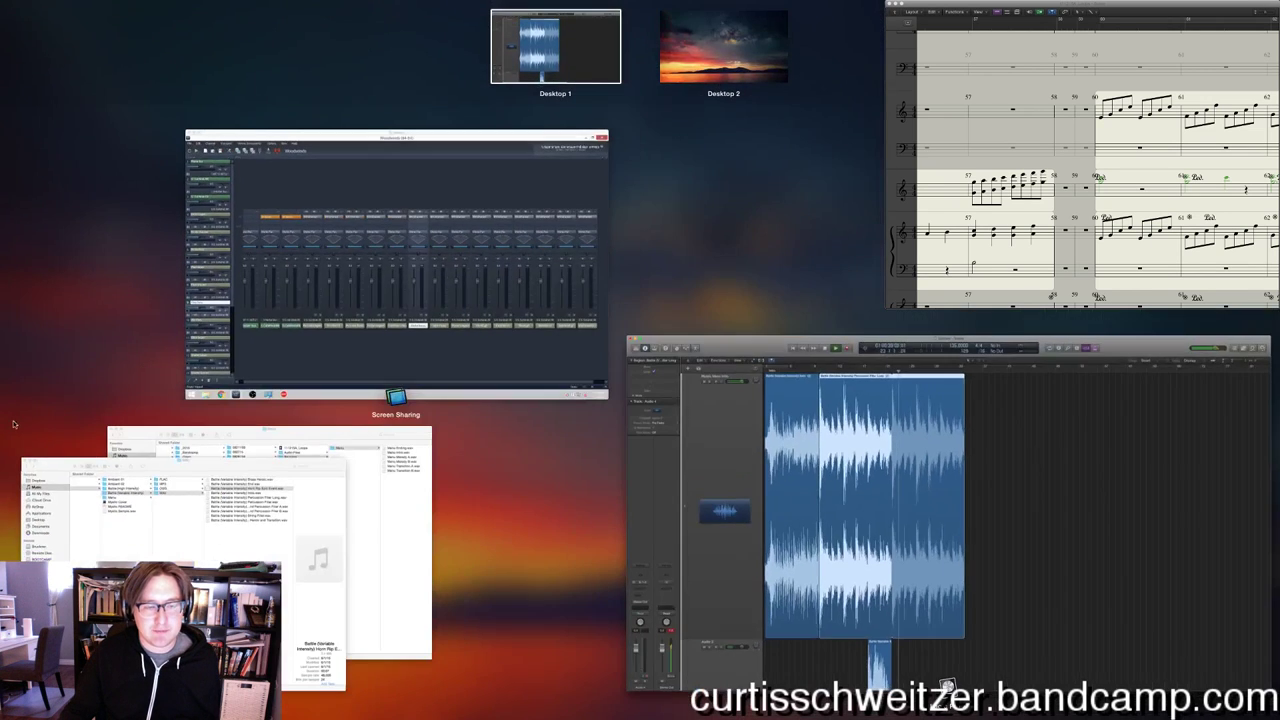
left_click(278, 548)
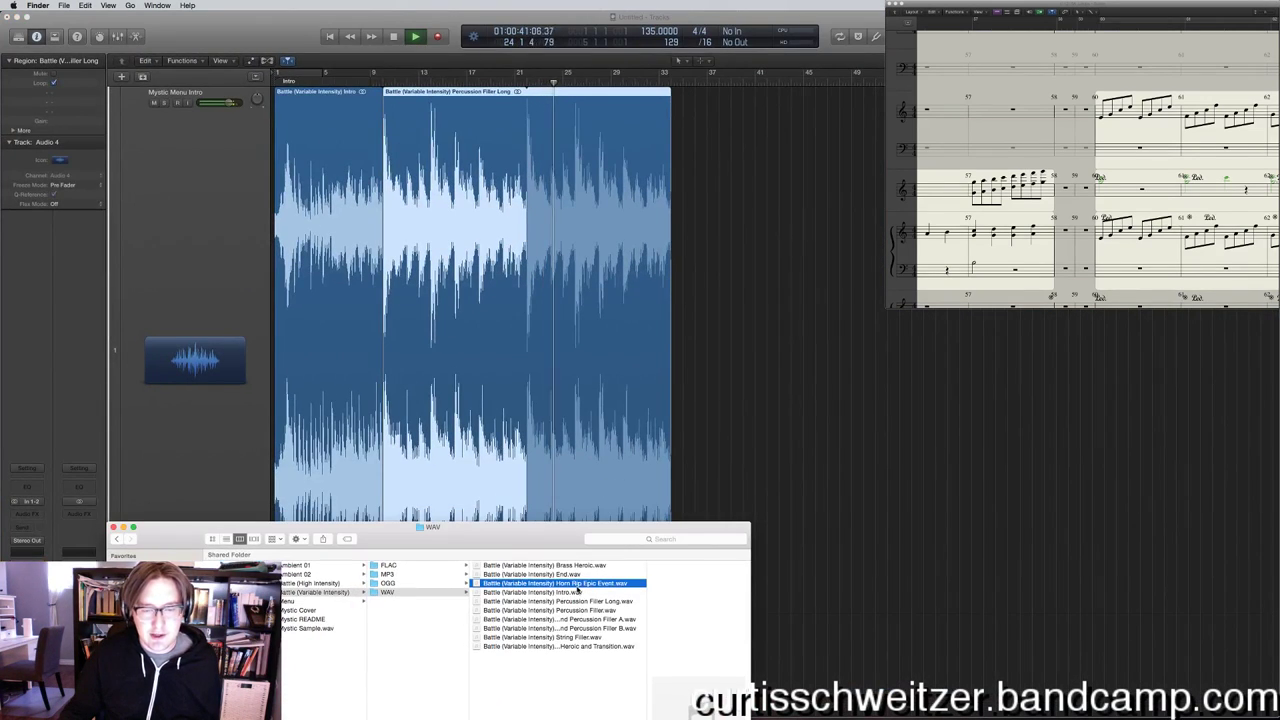
left_click(604, 628)
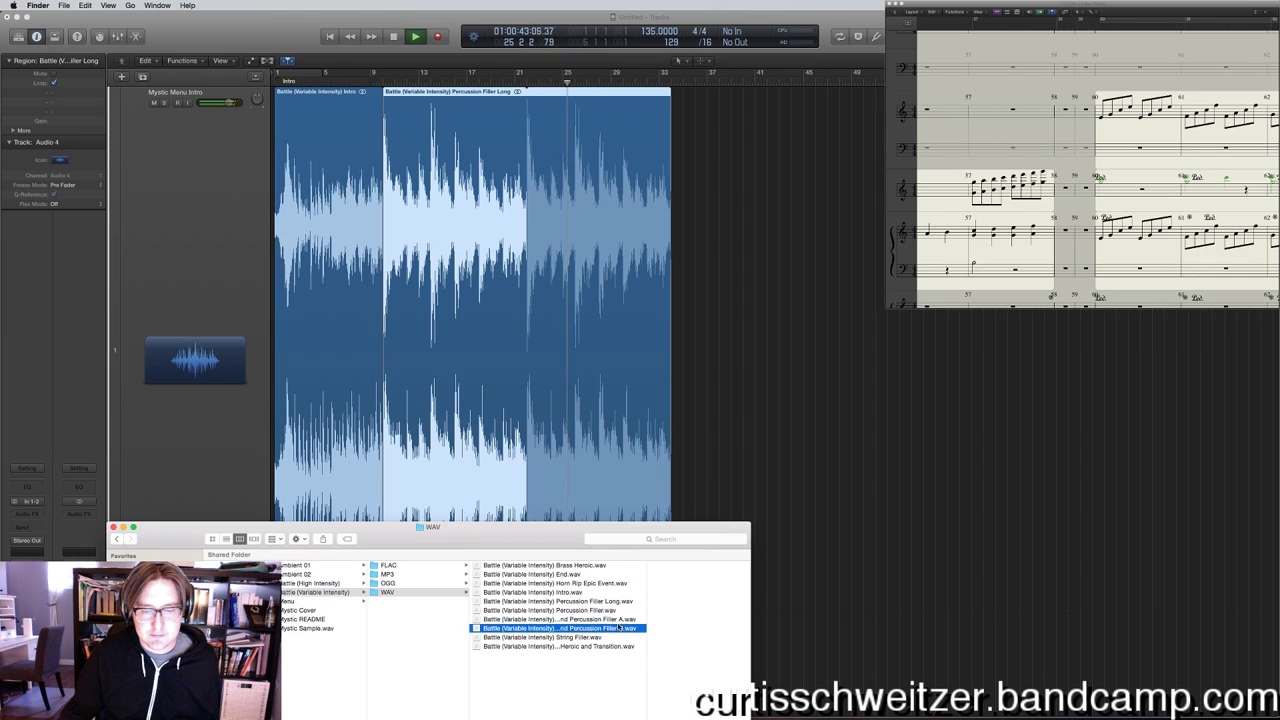
left_click(574, 637)
left_click_drag(574, 637, 671, 380)
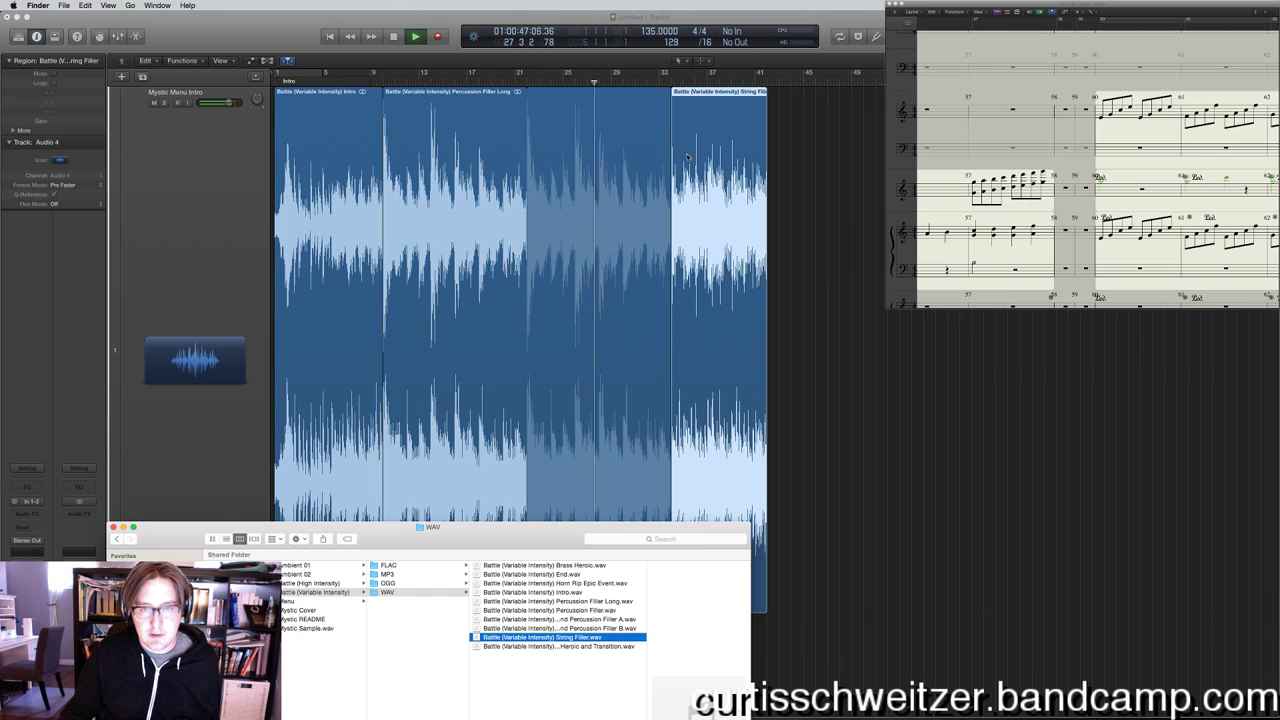
left_click(662, 81)
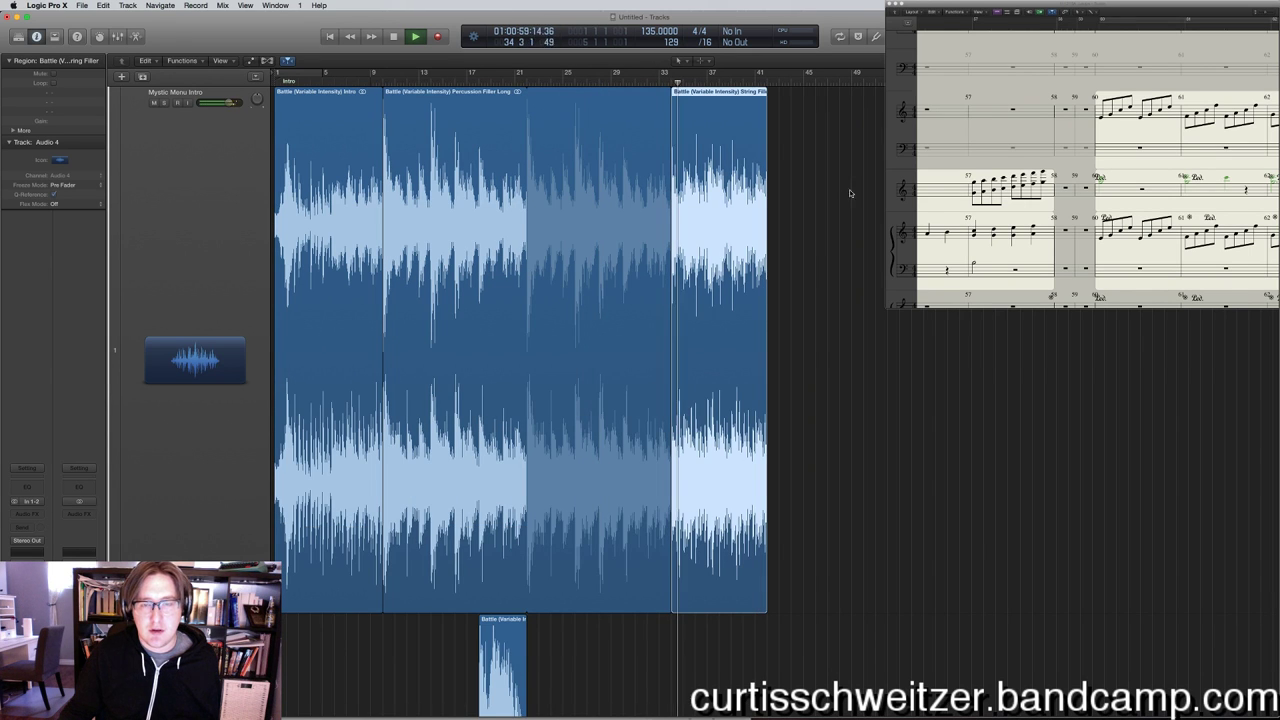
Place Battle (Variable Intensity) End.wav directly after the string filler at about bar 42 and deselect it.
scroll(774, 286, "down", 1)
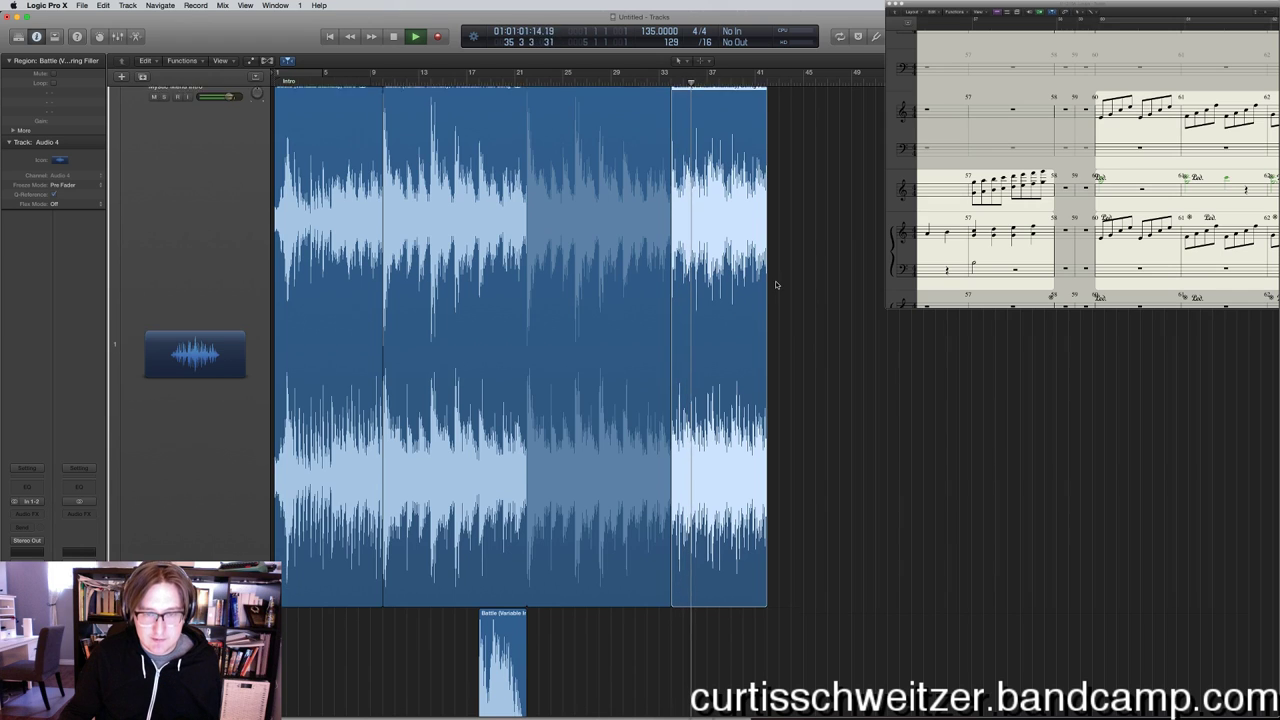
key("ctrl+Up")
left_click(221, 490)
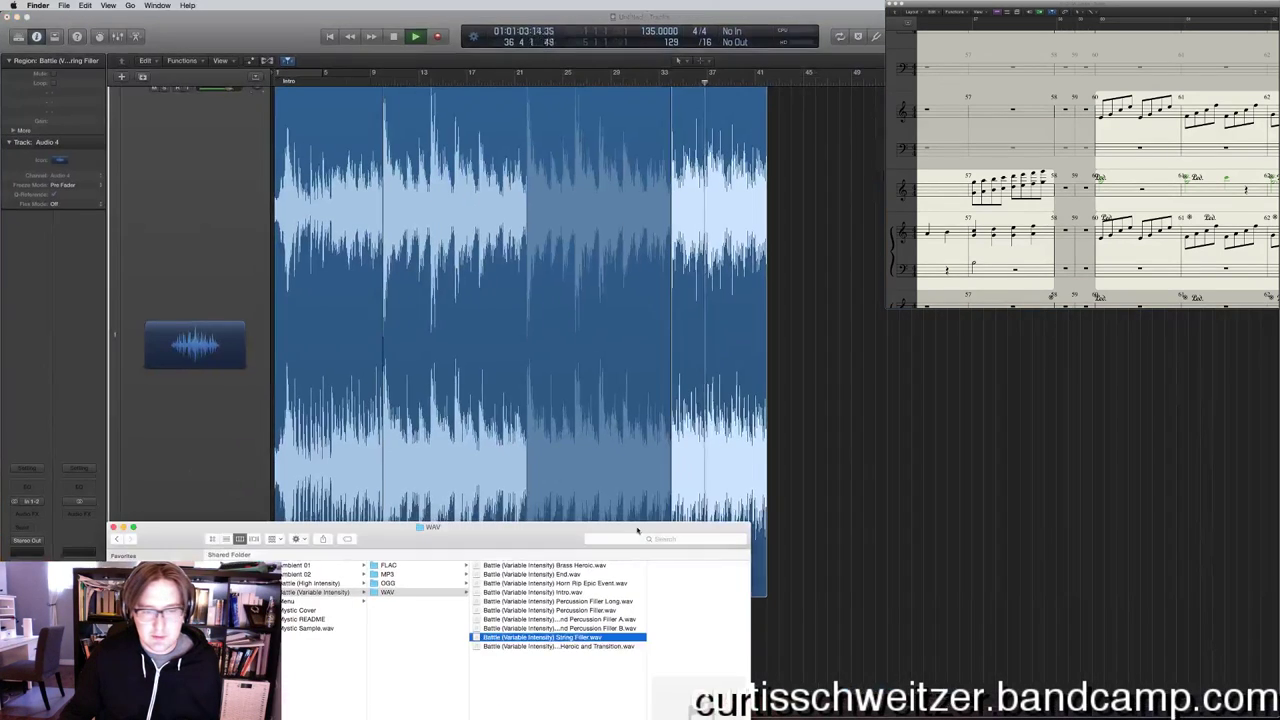
left_click(586, 583)
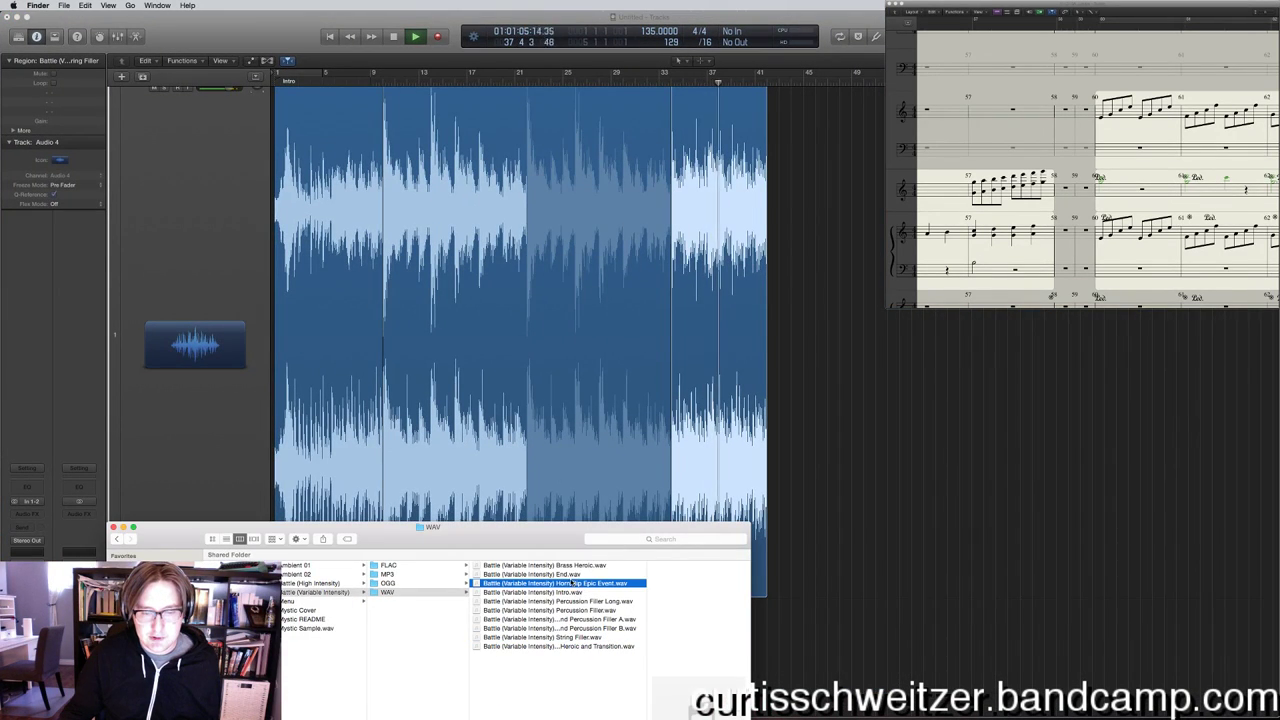
left_click_drag(570, 574, 776, 362)
left_click(882, 318)
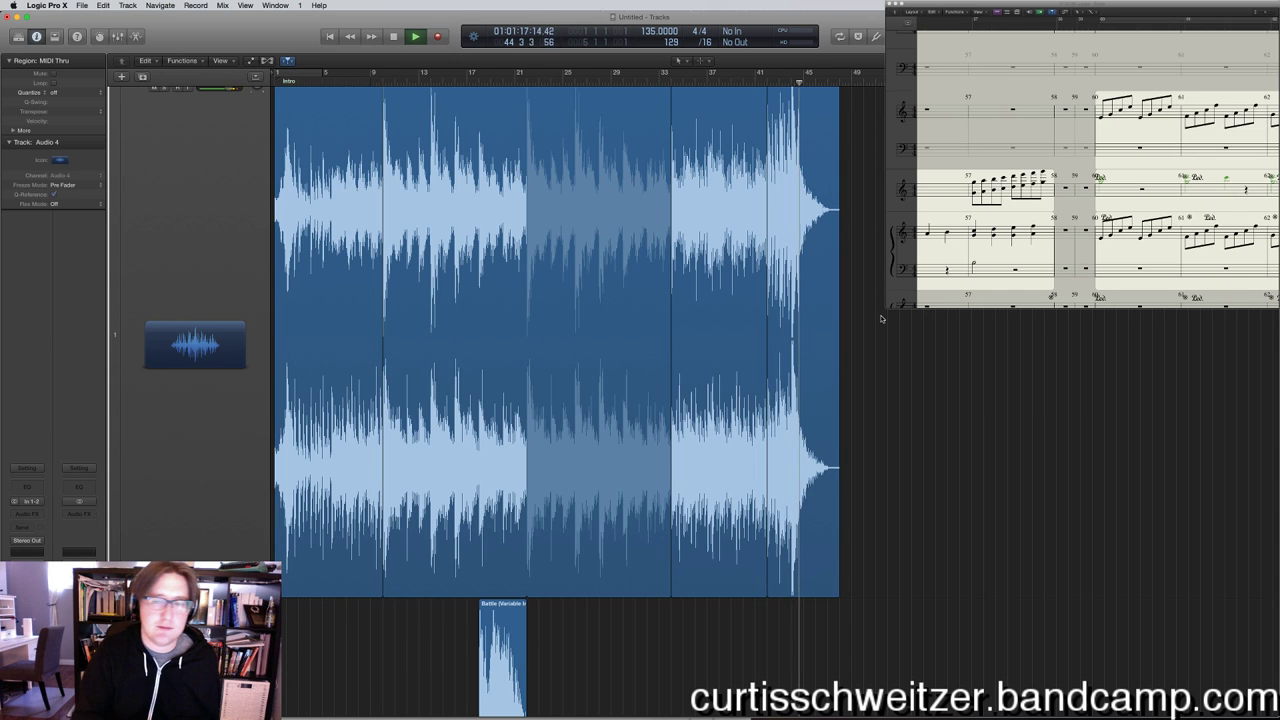
Stop playback and delete the battle intro, percussion filler, string filler and horn rip regions.
scroll(882, 319, "down", 4)
key("space")
left_click_drag(720, 514, 305, 302)
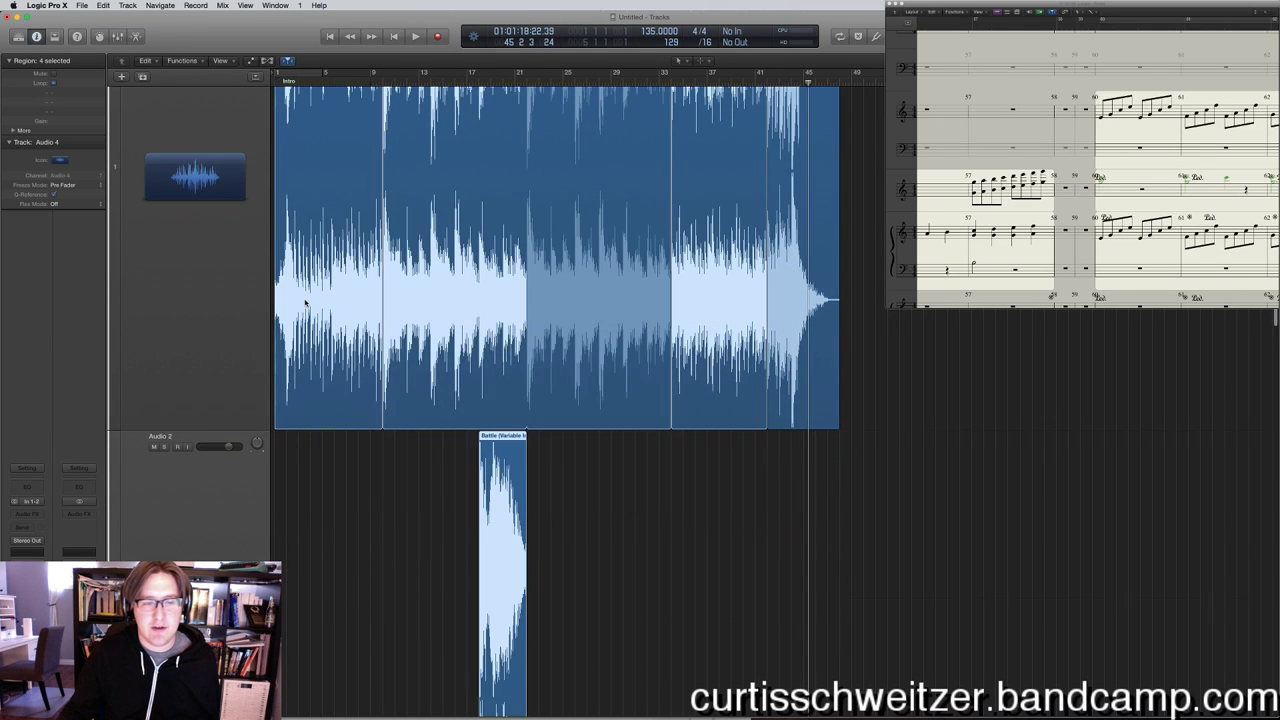
key("Delete")
key("ctrl+Up")
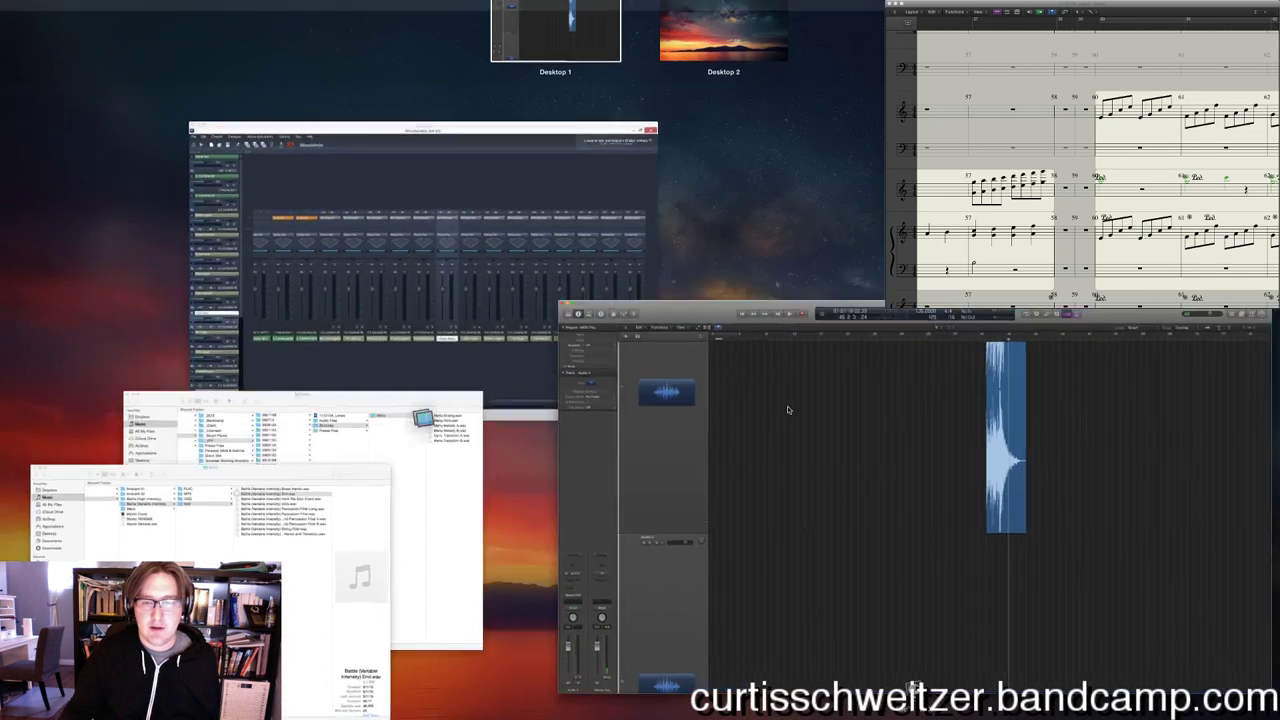
key("ctrl+Up")
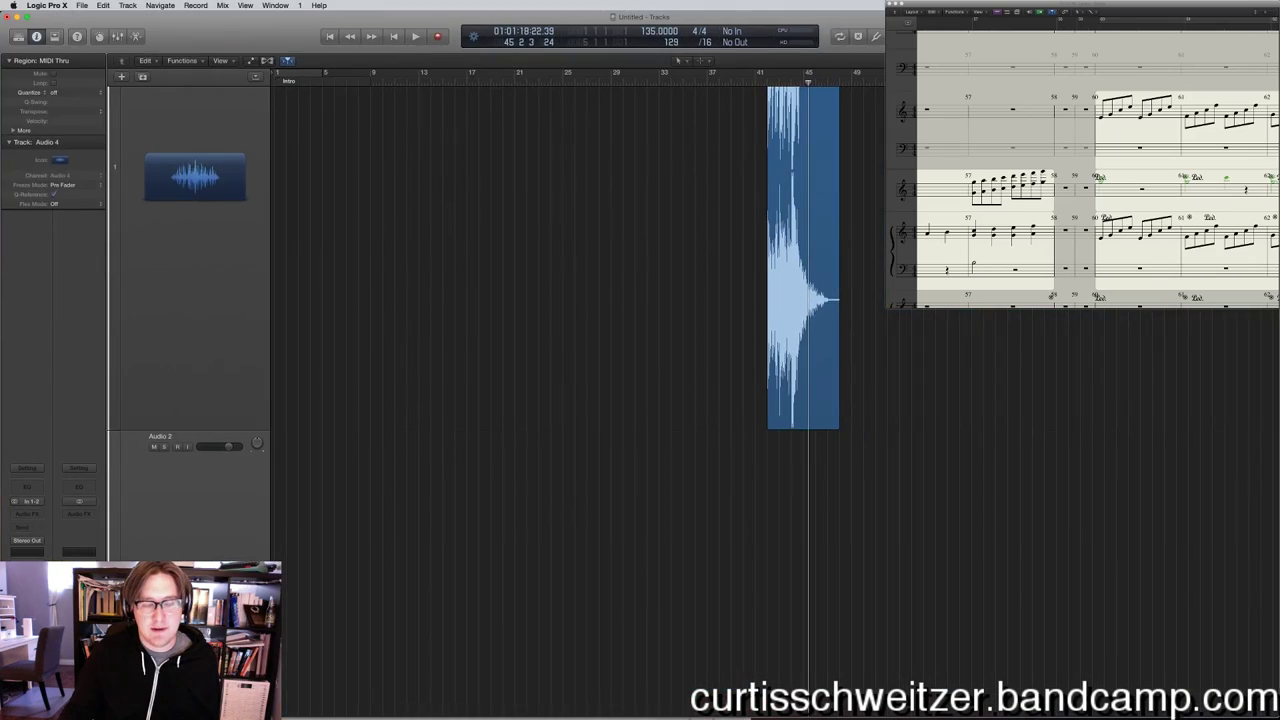
Switch to the Finder window with the Mystic files, move it fully into view and open the Battle (High Intensity) folder.
key("ctrl+Up")
left_click(170, 535)
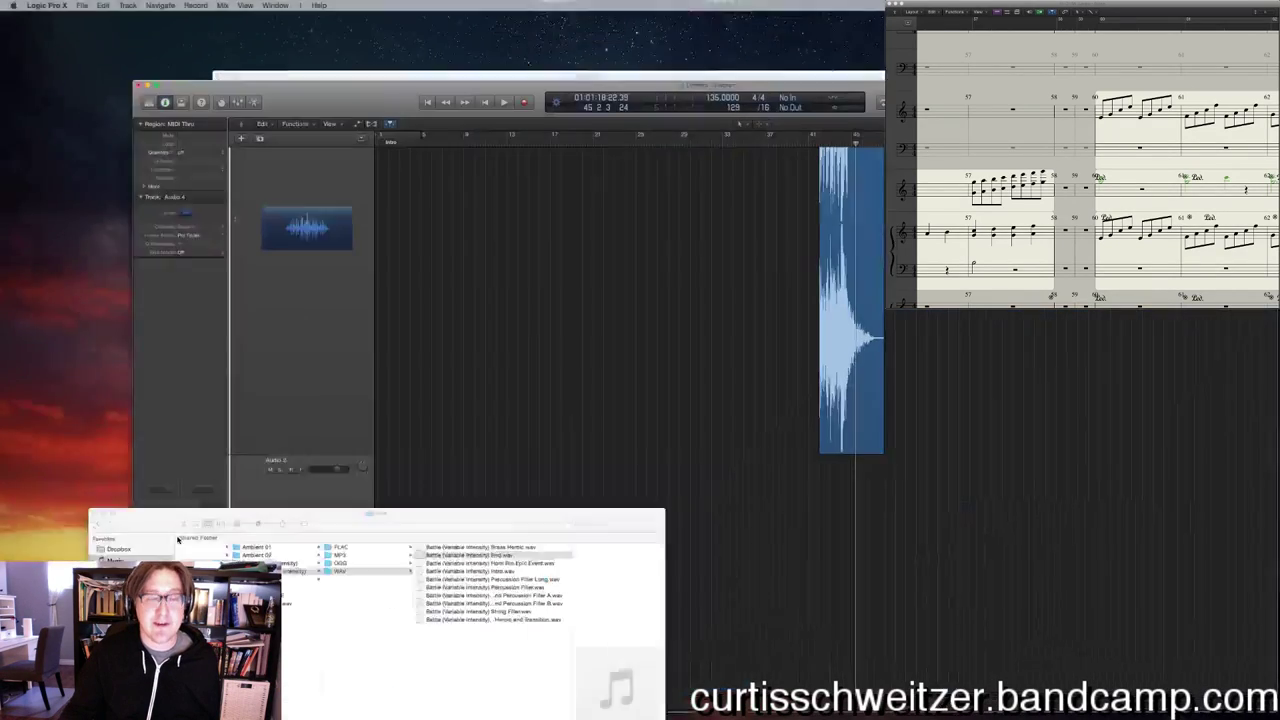
left_click_drag(523, 534, 587, 203)
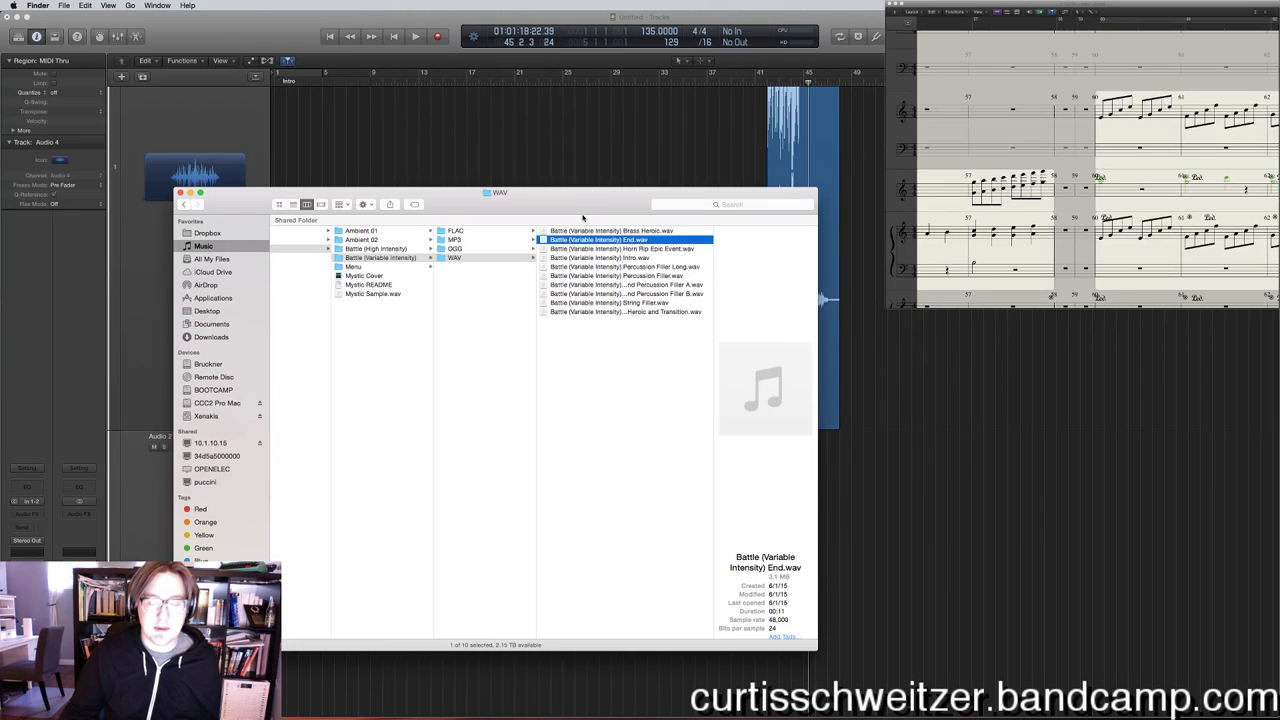
left_click(382, 250)
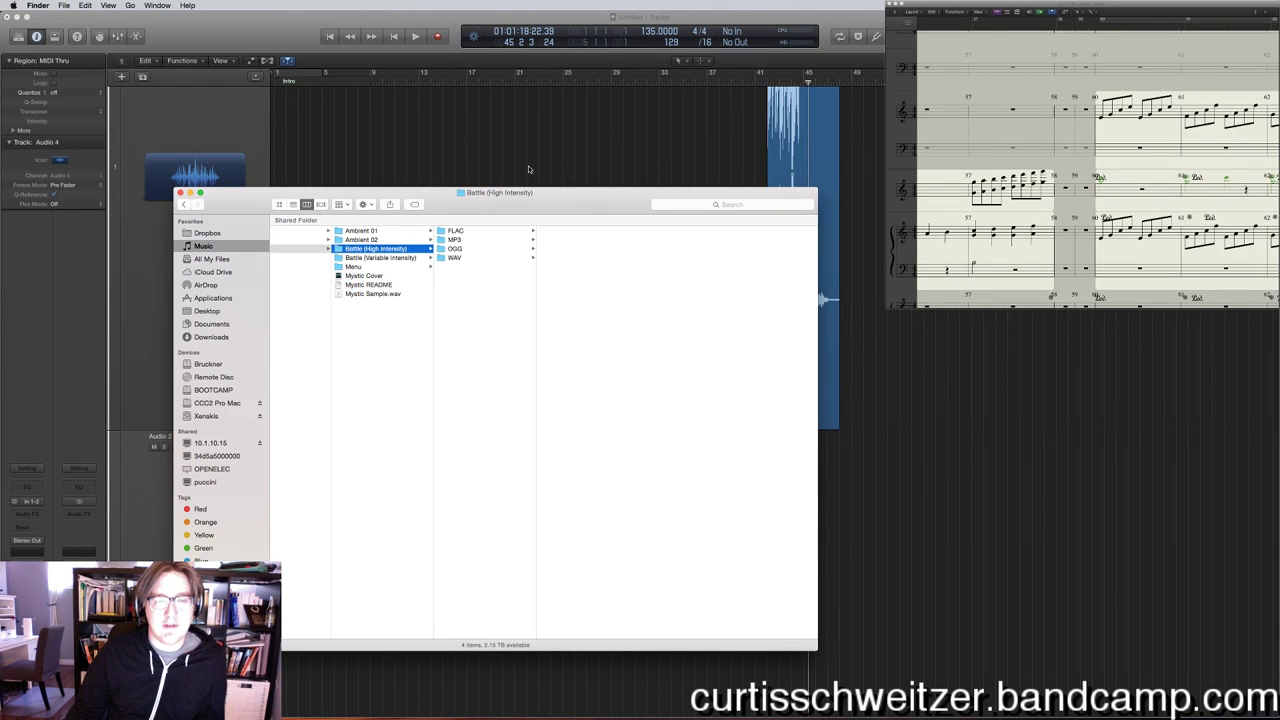
Delete the remaining Battle (Variable Intensity) End region from the first track in Logic Pro X.
scroll(529, 169, "up", 5)
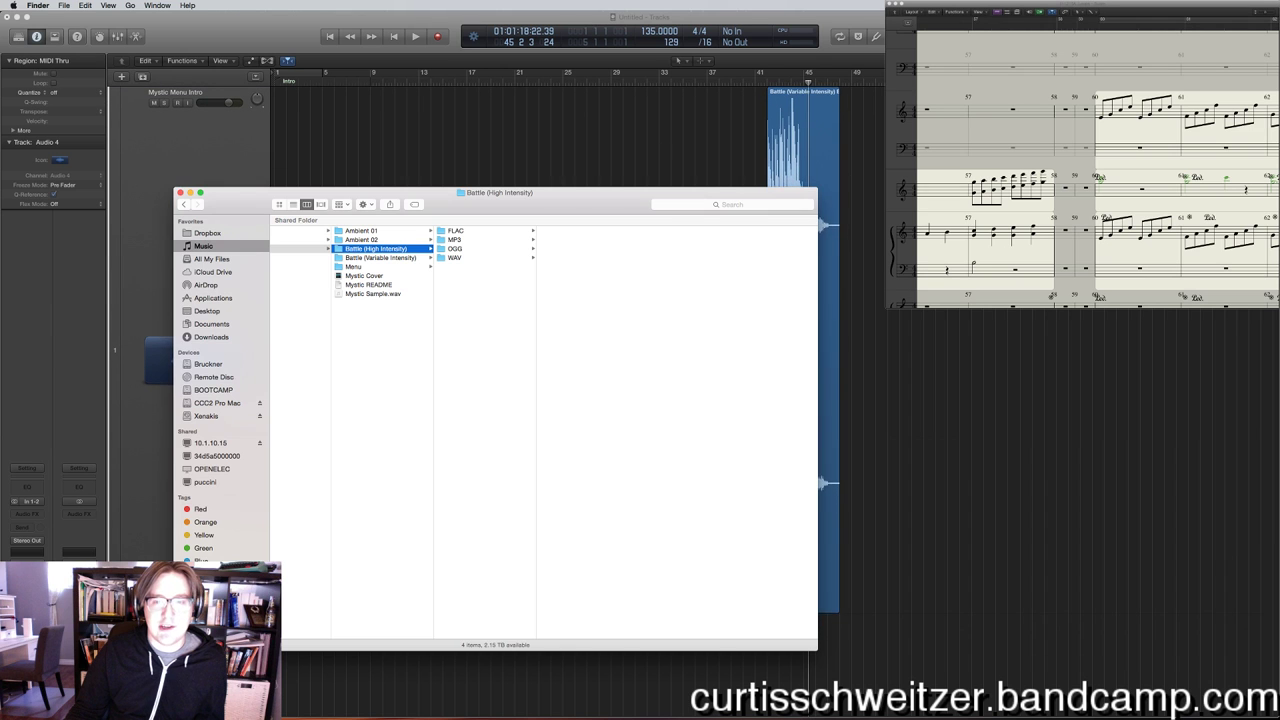
left_click_drag(884, 275, 749, 334)
key("Delete")
scroll(771, 171, "up", 2)
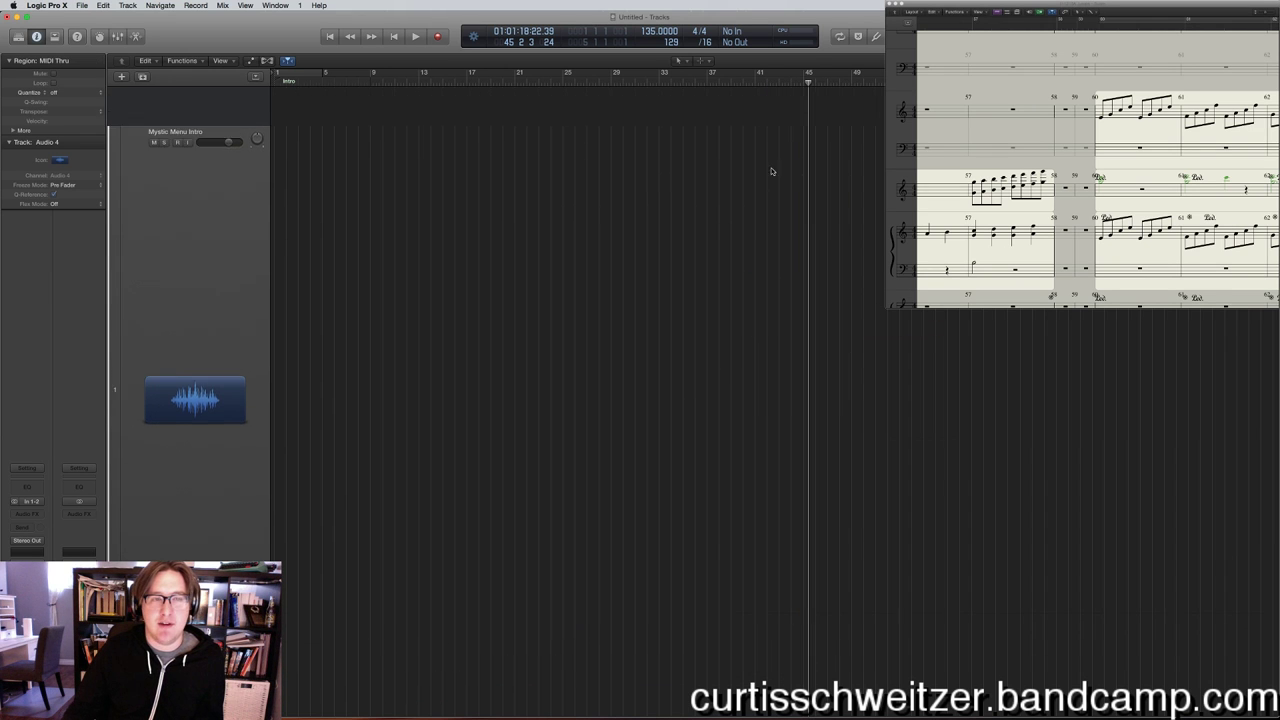
Add Mystic Battle 3 (High Intensity) Intro.wav from the WAV folder to the first track at bar 1, importing its tempo but not its markers.
key("ctrl+Up")
left_click(240, 480)
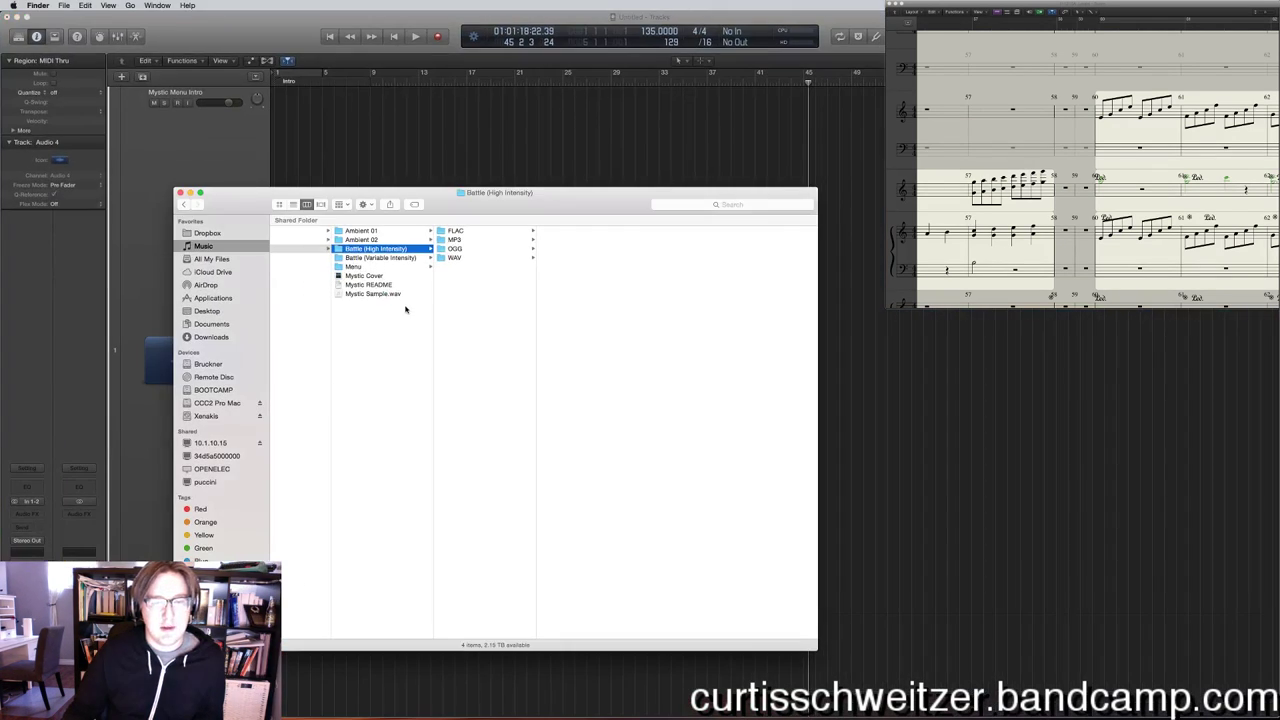
left_click(450, 258)
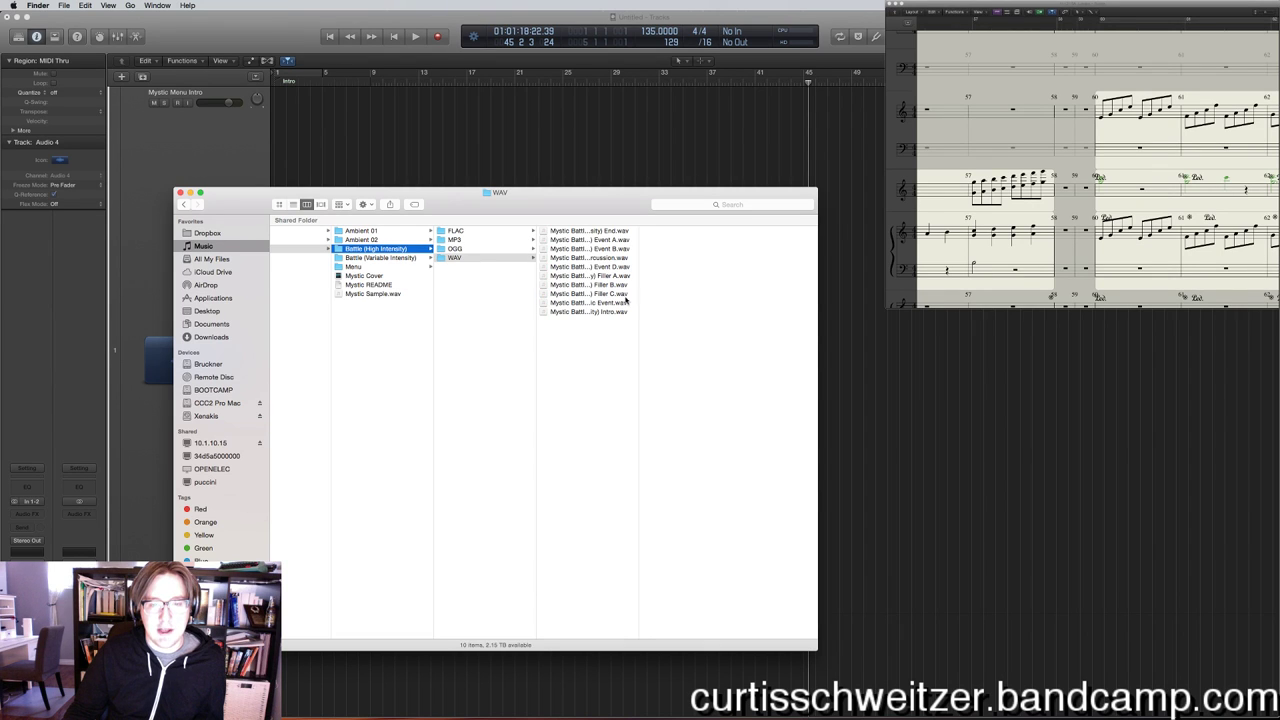
left_click_drag(612, 318, 276, 130)
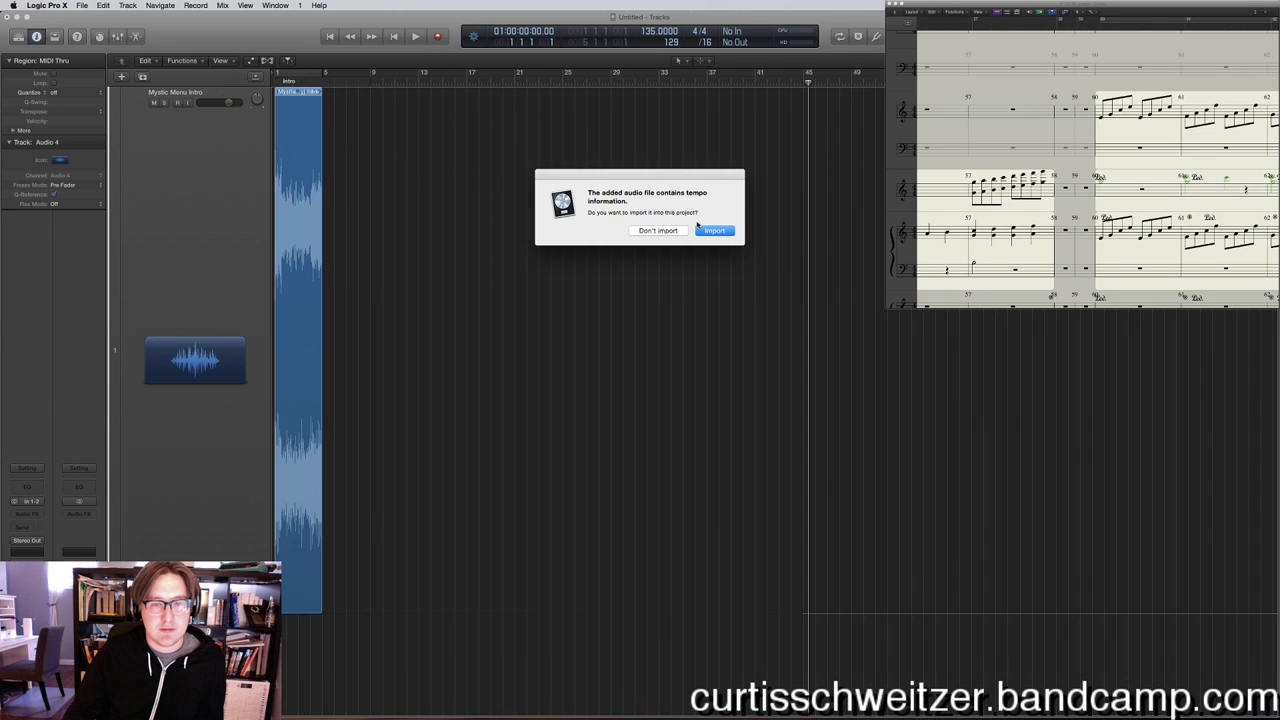
left_click(708, 231)
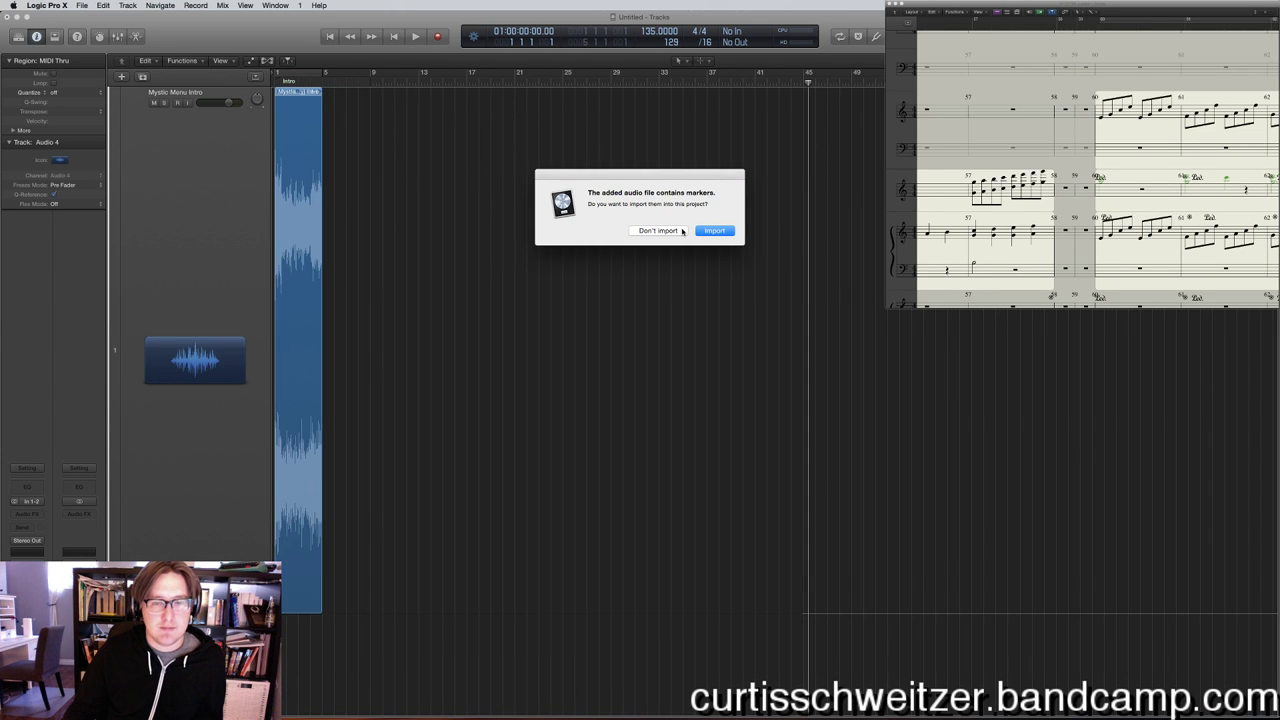
left_click(659, 231)
key("ctrl+Up")
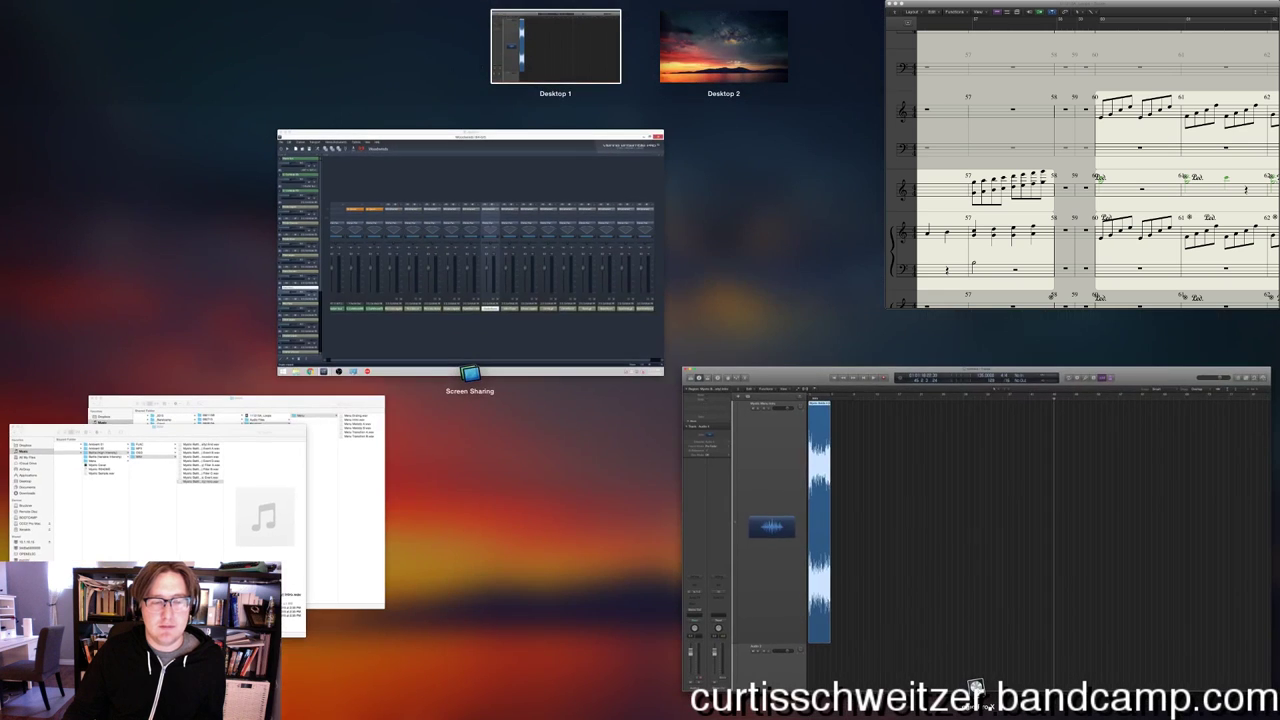
Add Mystic Battle 3 (High Intensity) Filler A.wav at bar 5 and Event A.wav at bar 9 of the first track from Finder.
left_click(204, 441)
left_click(610, 303)
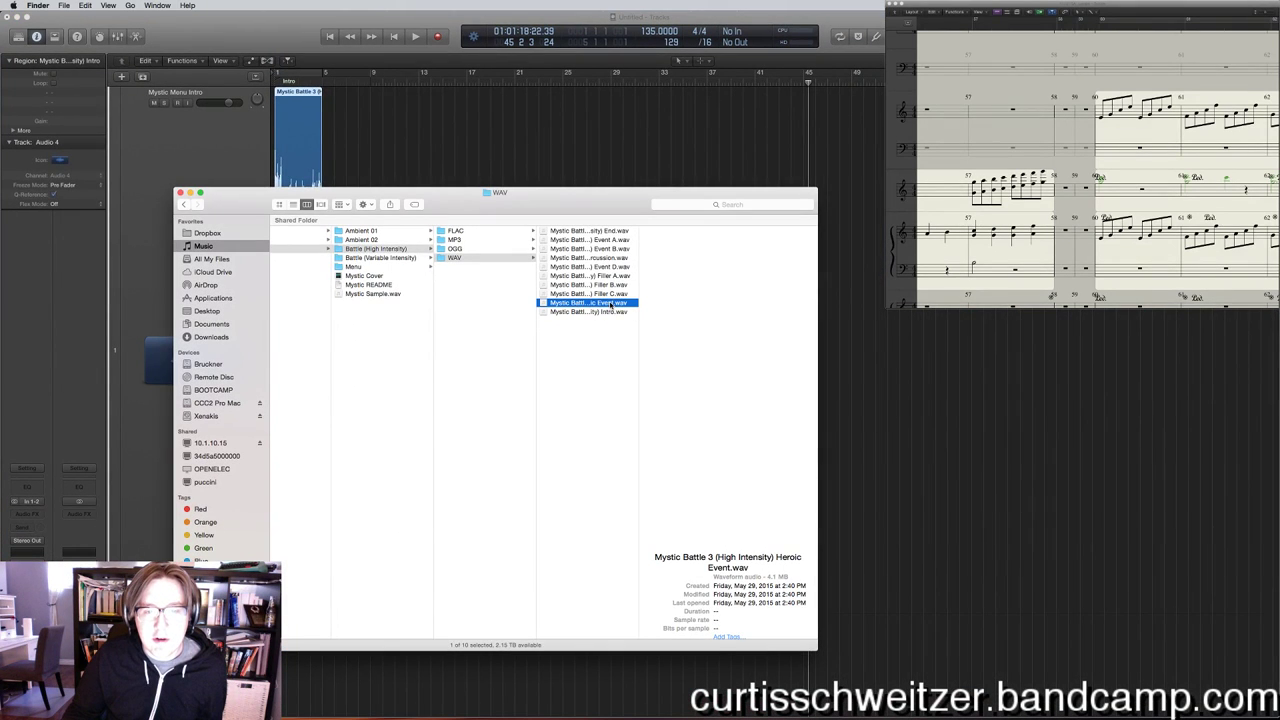
left_click(606, 276)
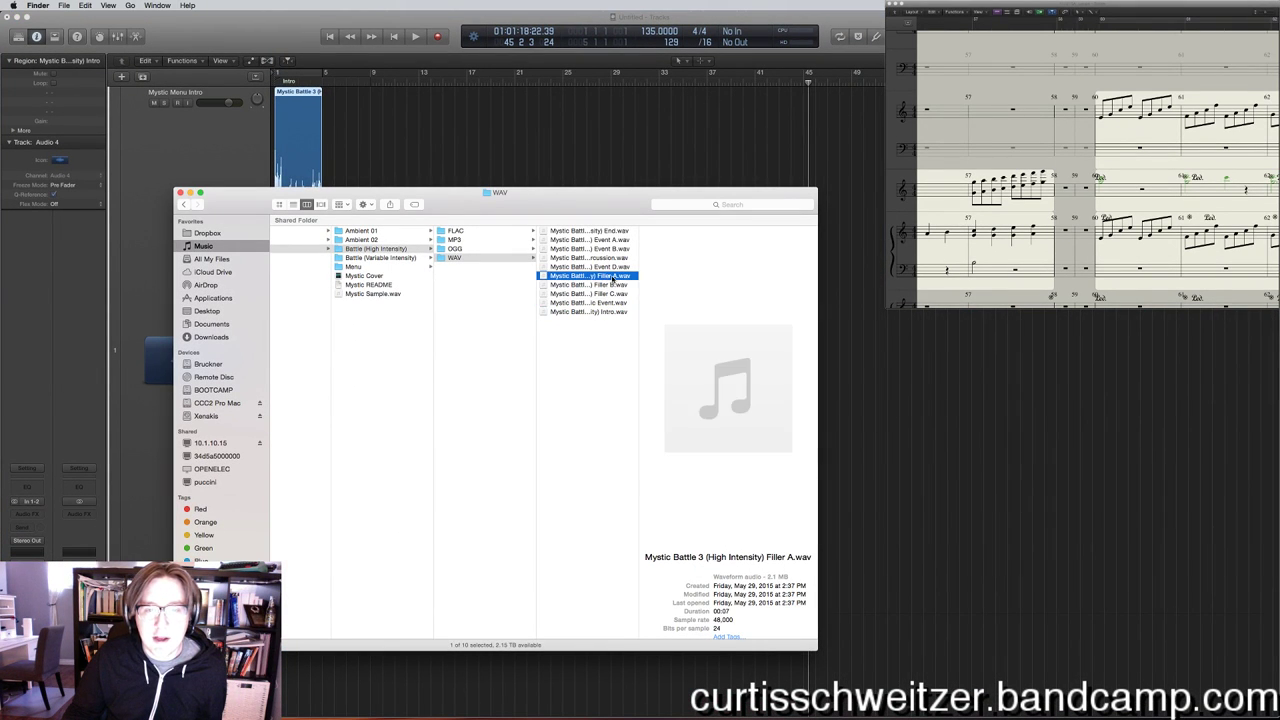
left_click_drag(610, 280, 330, 120)
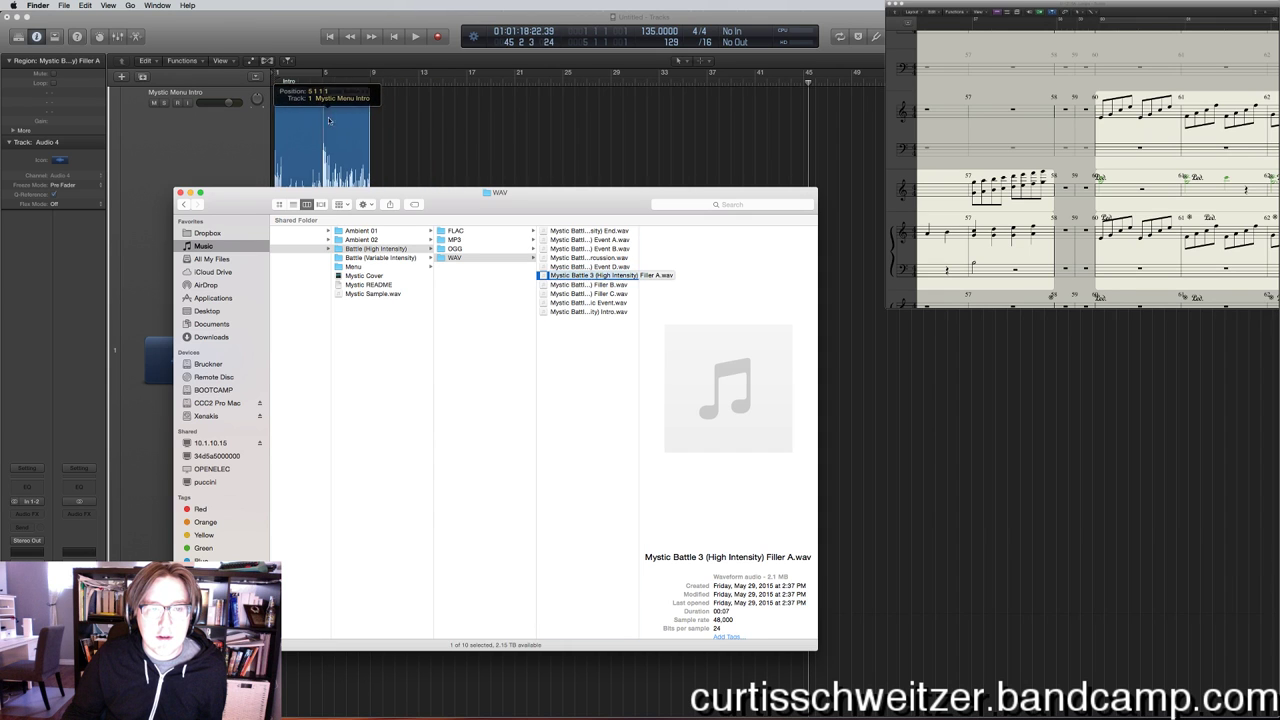
left_click(619, 243)
left_click_drag(619, 243, 372, 122)
Play the high-intensity battle sequence from bar 1 and zoom in horizontally on its regions.
left_click(313, 84)
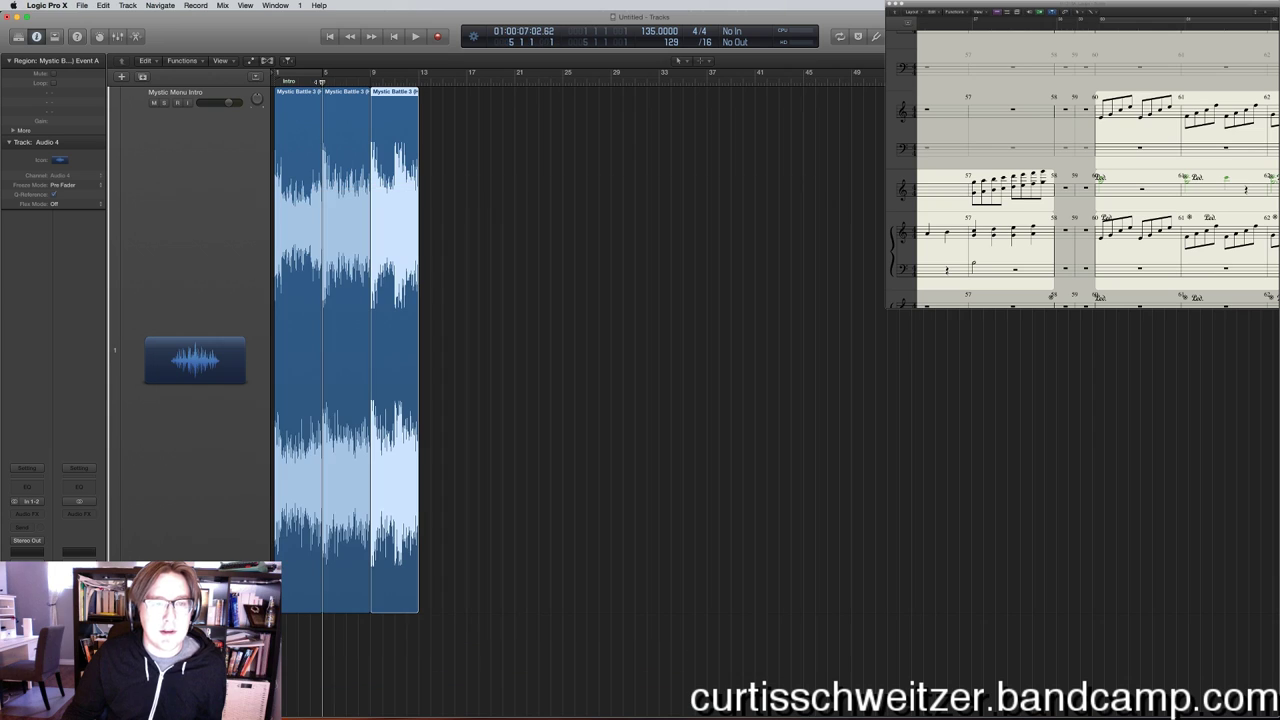
key("space")
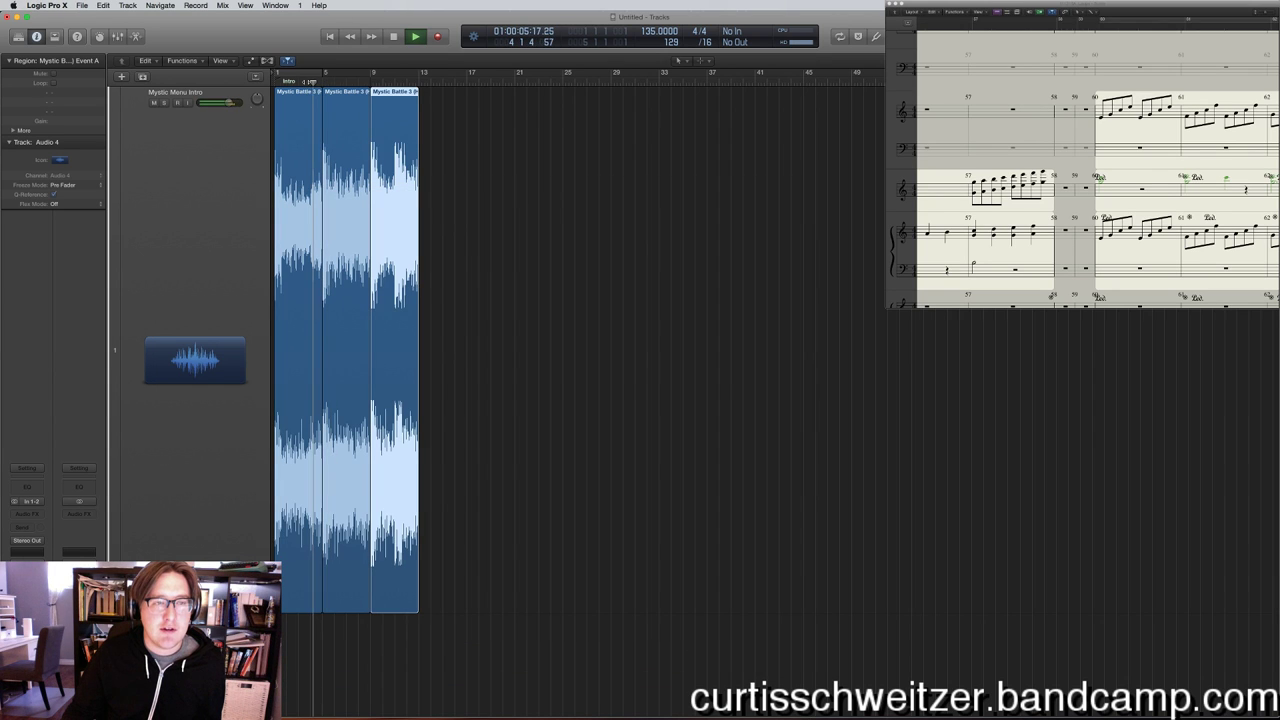
left_click(330, 37)
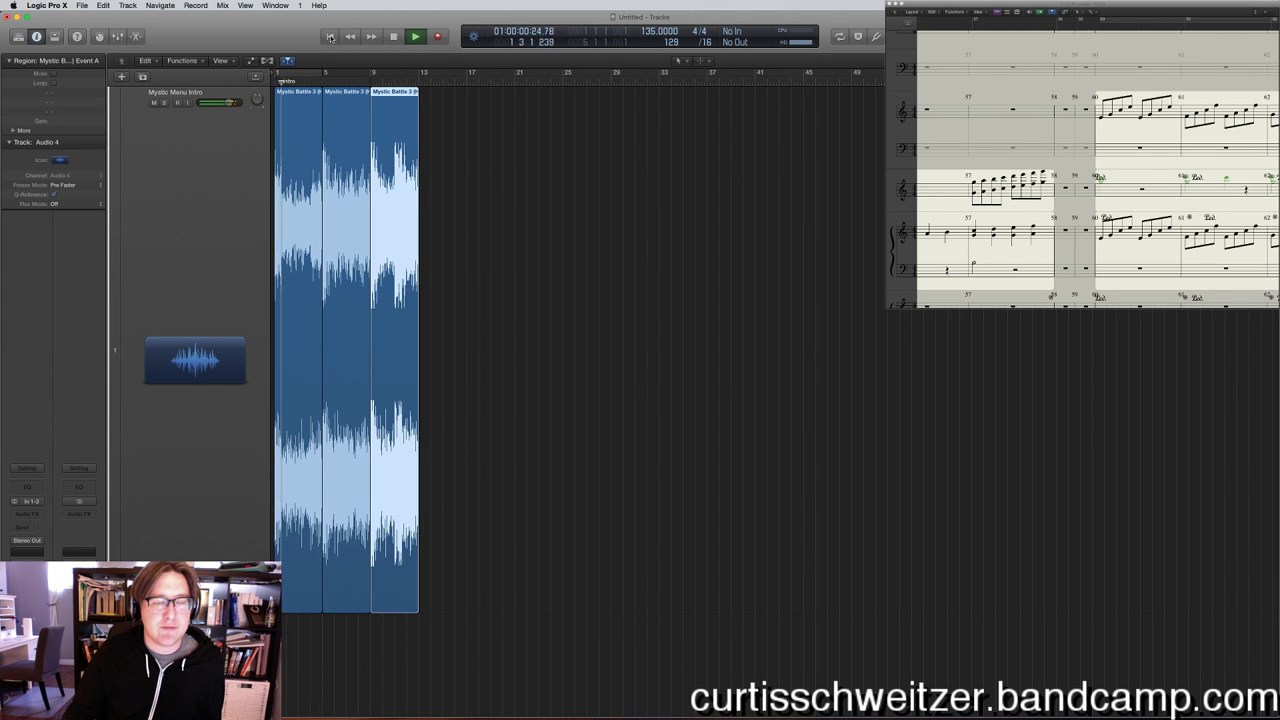
left_click(426, 130)
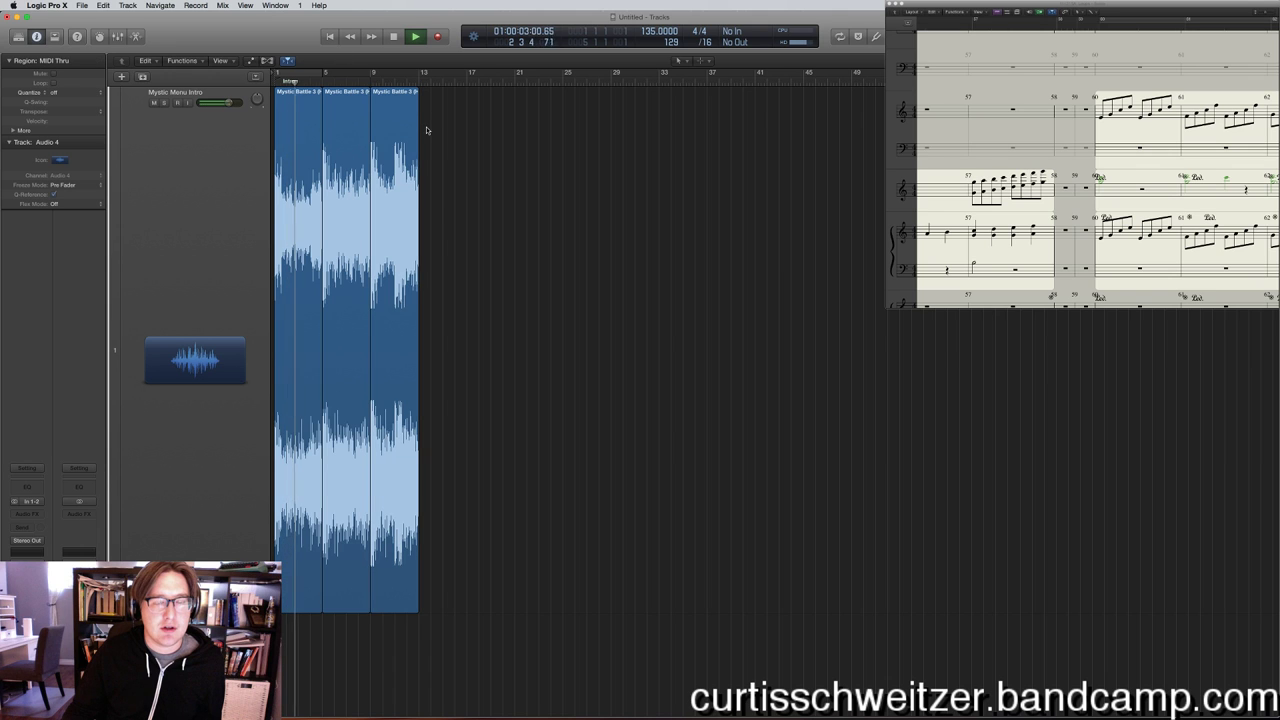
key("super+Right")
key("super+Right")
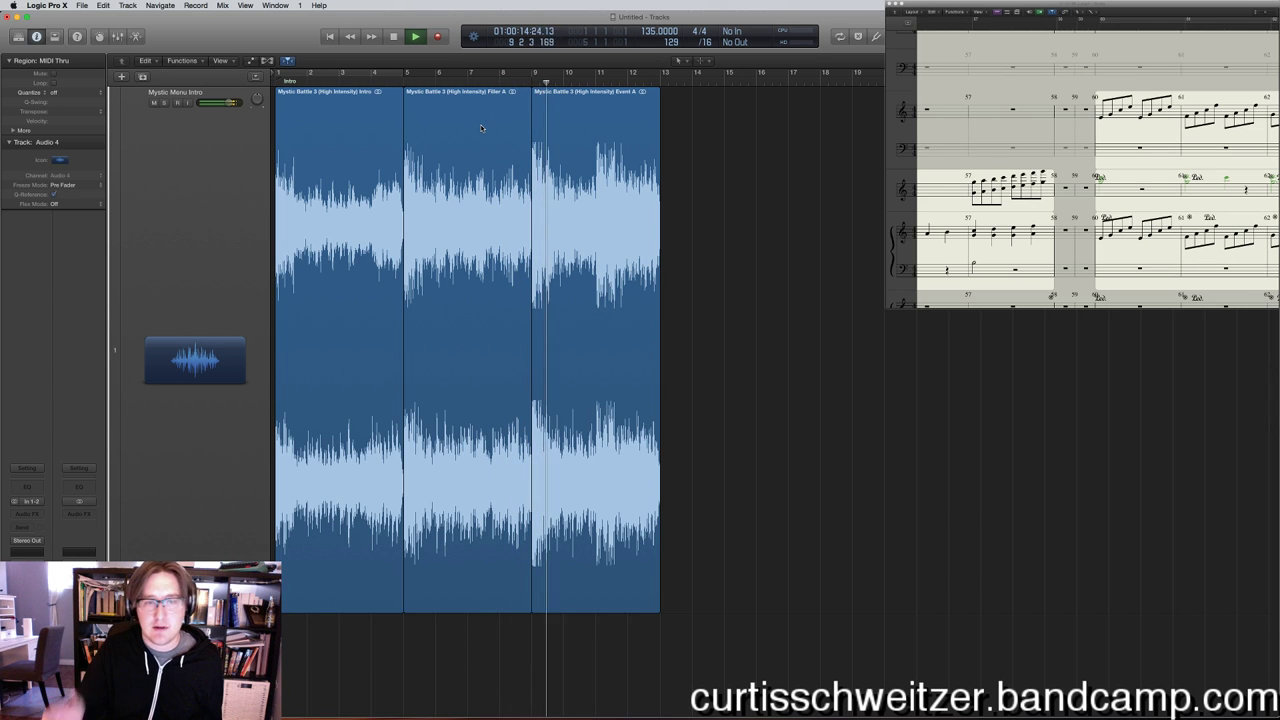
Add Mystic Battle 3 (High Intensity) Event D.wav from the WAV folder to the first track at bar 13, directly after Event A.
key("ctrl+Up")
left_click(128, 470)
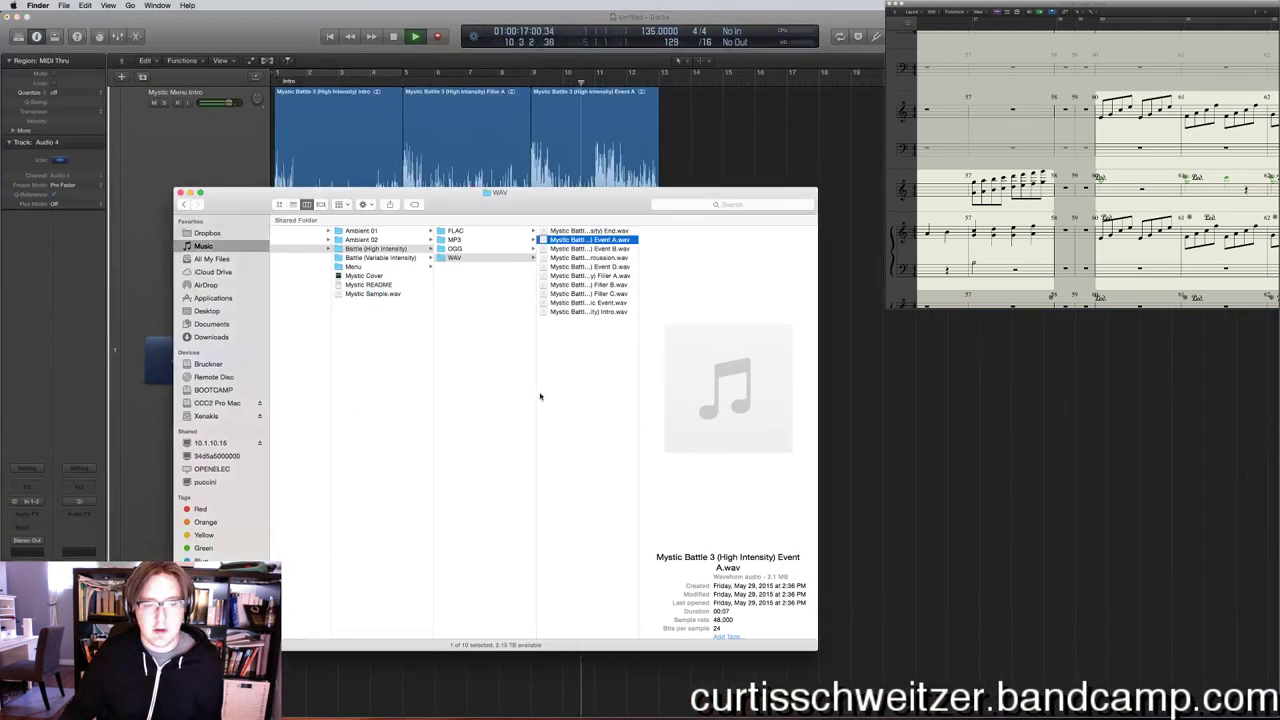
left_click(604, 267)
left_click_drag(604, 270, 663, 151)
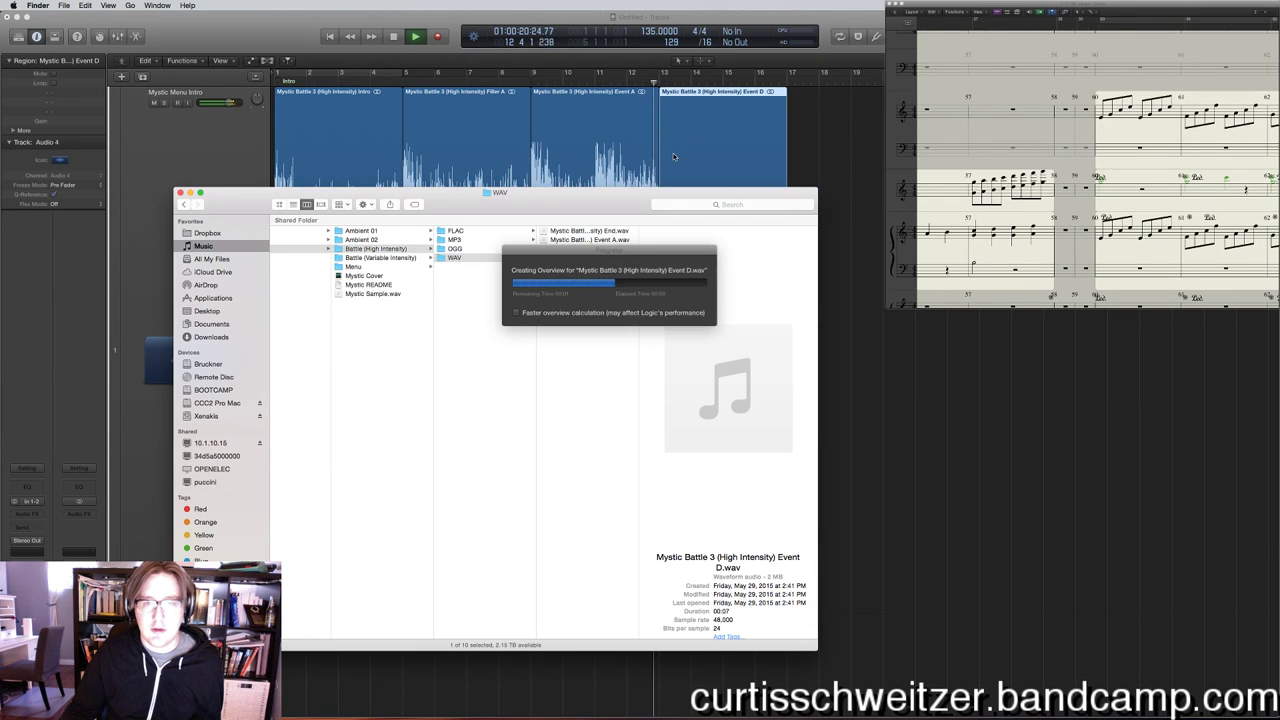
Close the Event D file preview and play the Logic Pro X project from late in bar 12 across the transition into Event D.
key("space")
left_click(644, 81)
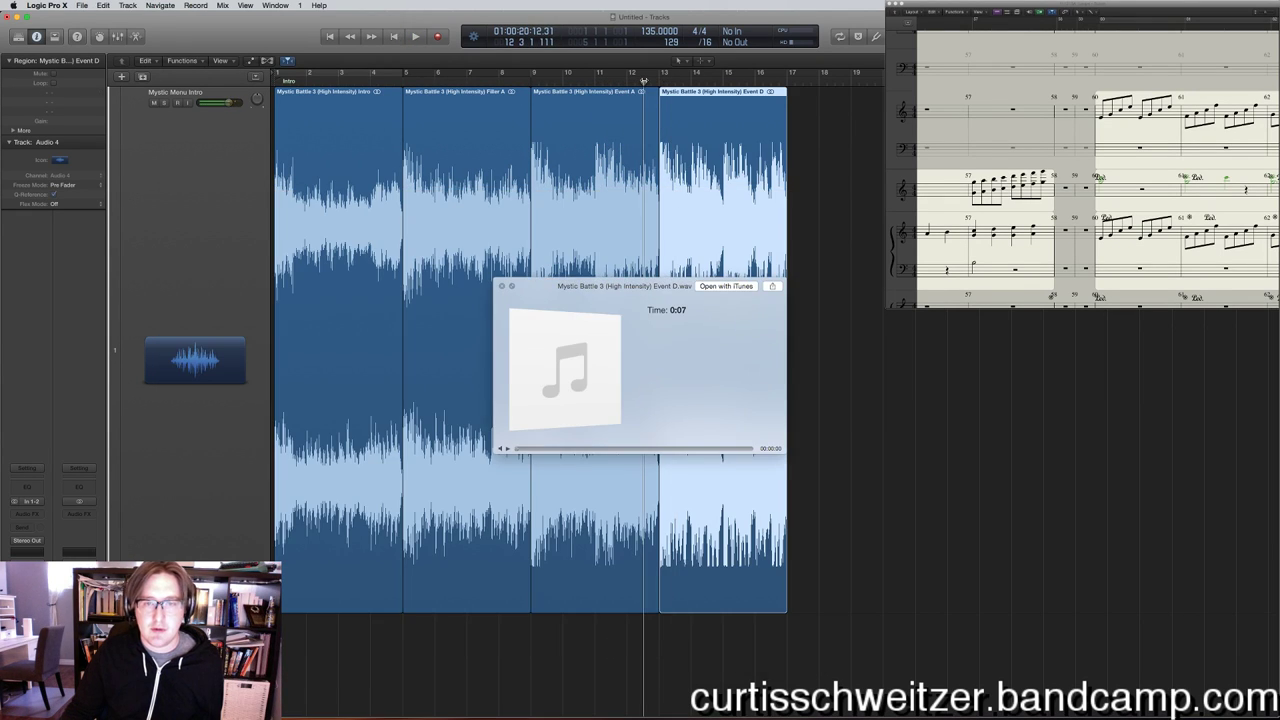
left_click(501, 285)
key("space")
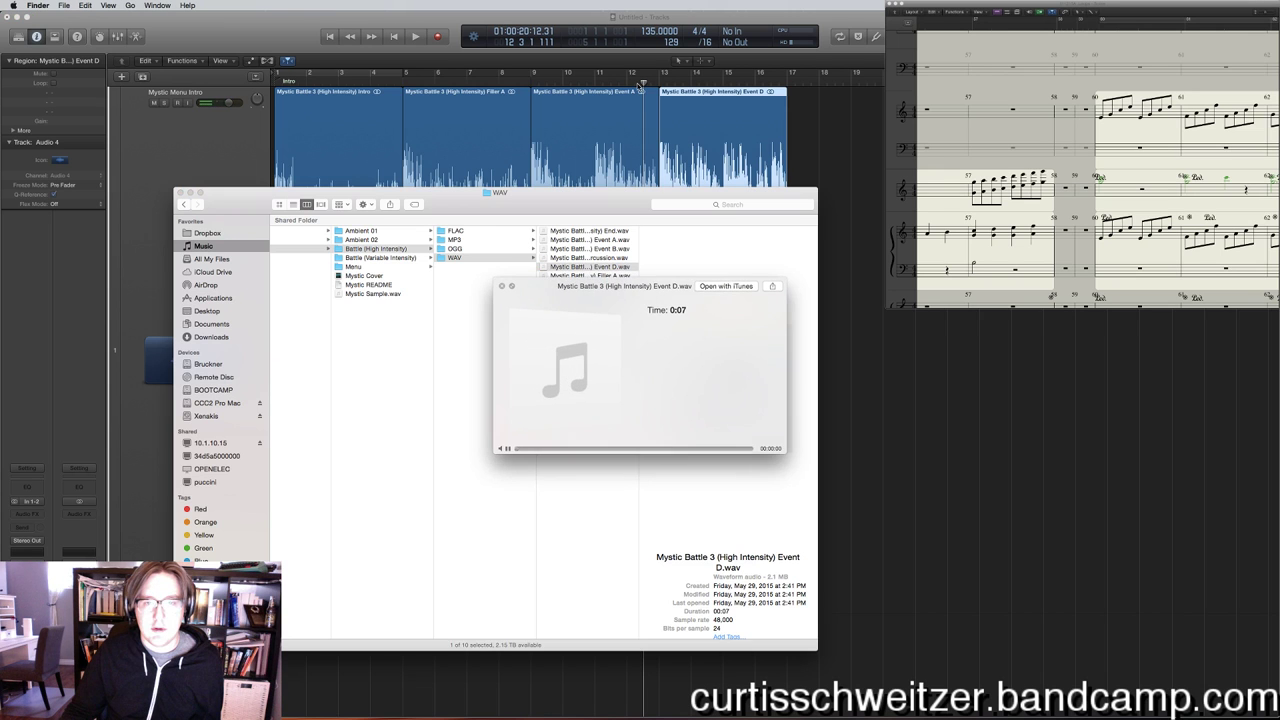
key("space")
key("super+Tab")
key("space")
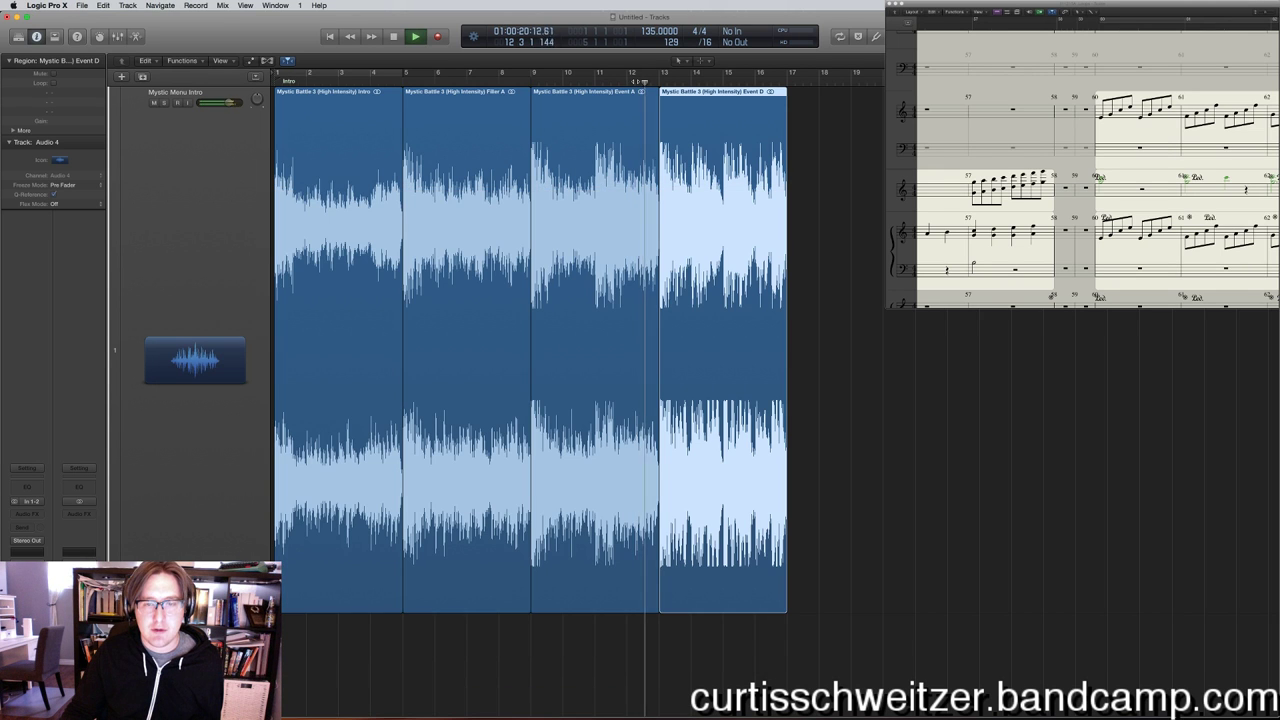
Add Mystic Battle 3 (High Intensity) End.wav from Finder to the first track at bar 17, directly after Event D.
key("ctrl+Up")
left_click(280, 486)
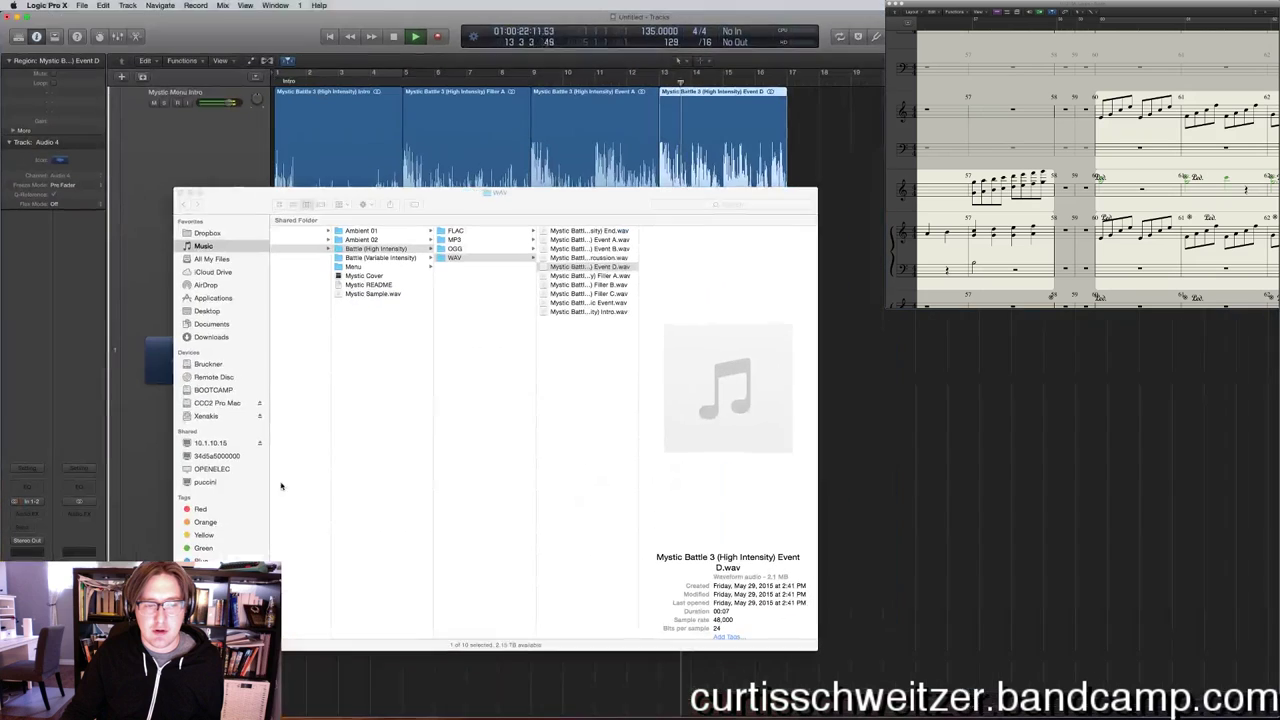
left_click_drag(590, 231, 810, 150)
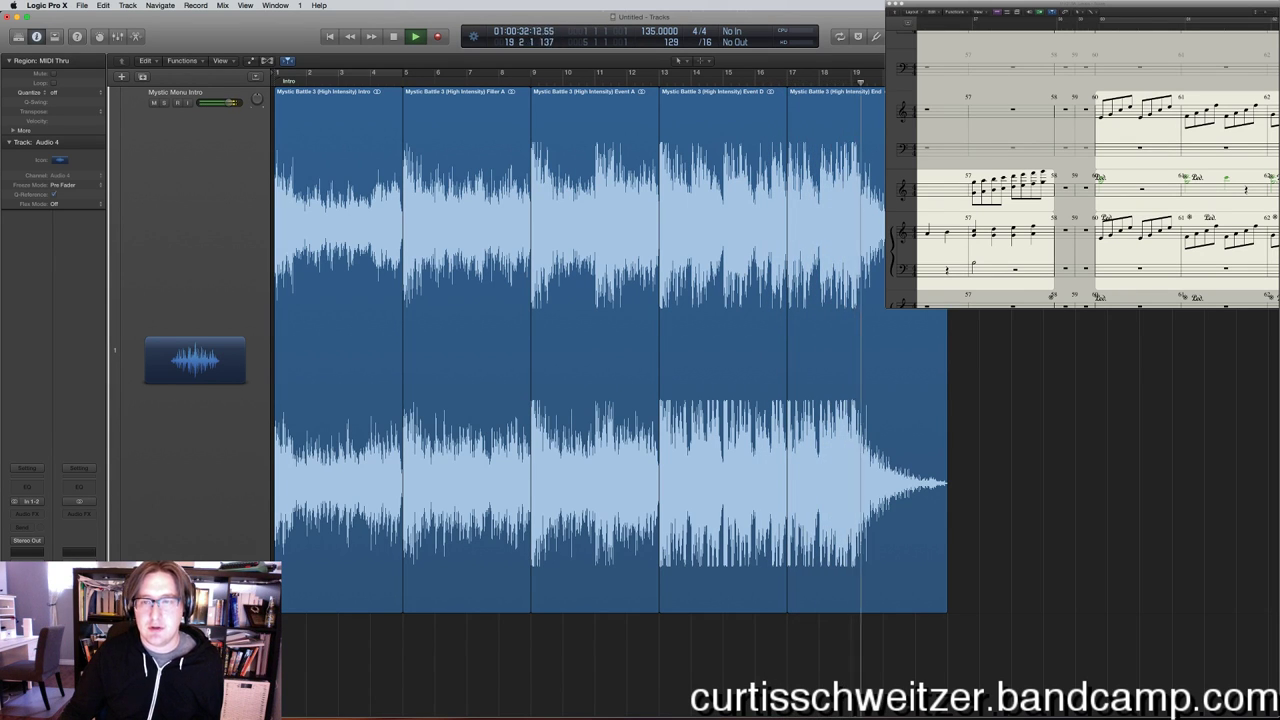
Stop playback and delete all the high-intensity battle regions from the first track.
key("space")
key("super+a")
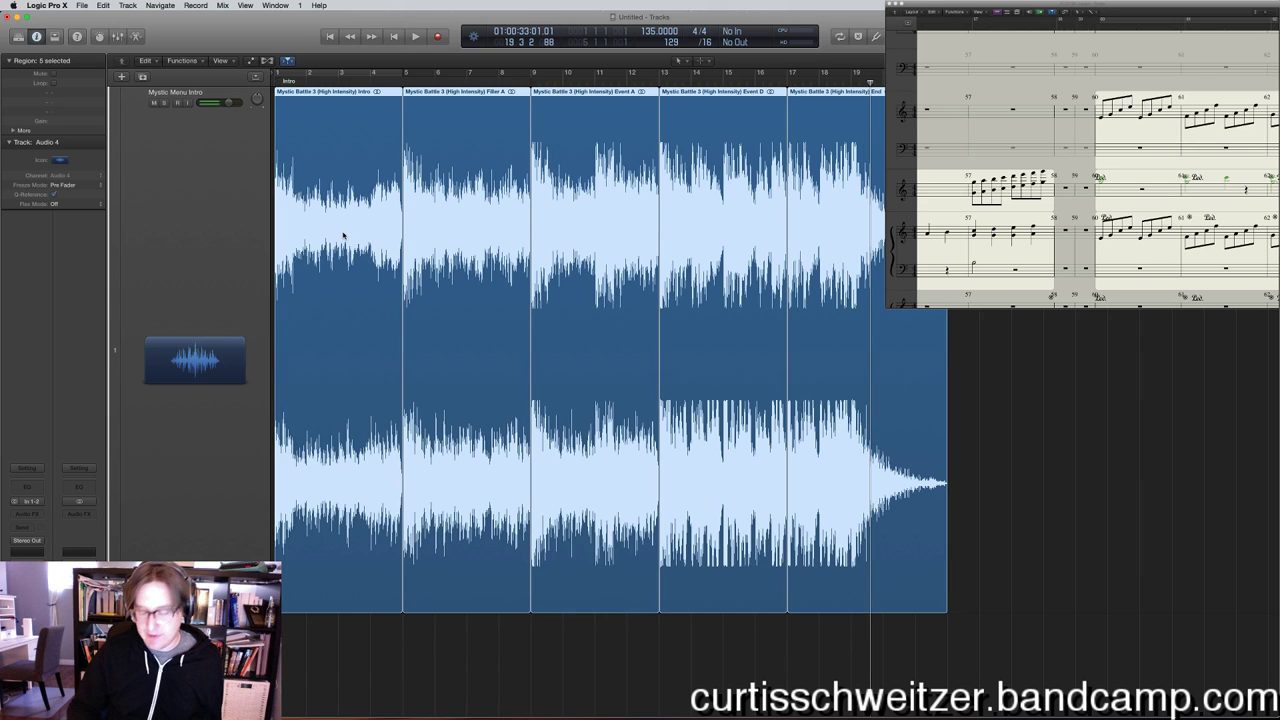
key("Delete")
Switch to Finder, preview Mystic Ambient 02 Filler B.wav from the Ambient 02 WAV folder, and close the preview.
key("ctrl+Up")
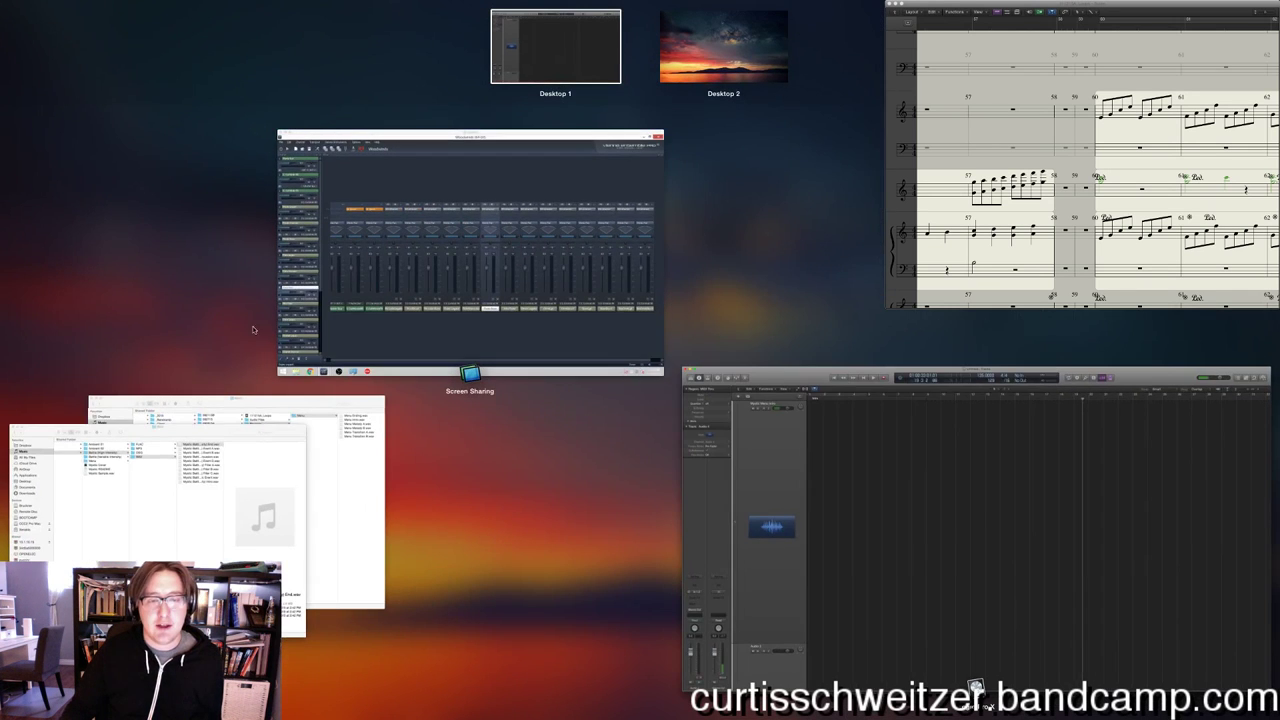
left_click(299, 502)
left_click(398, 258)
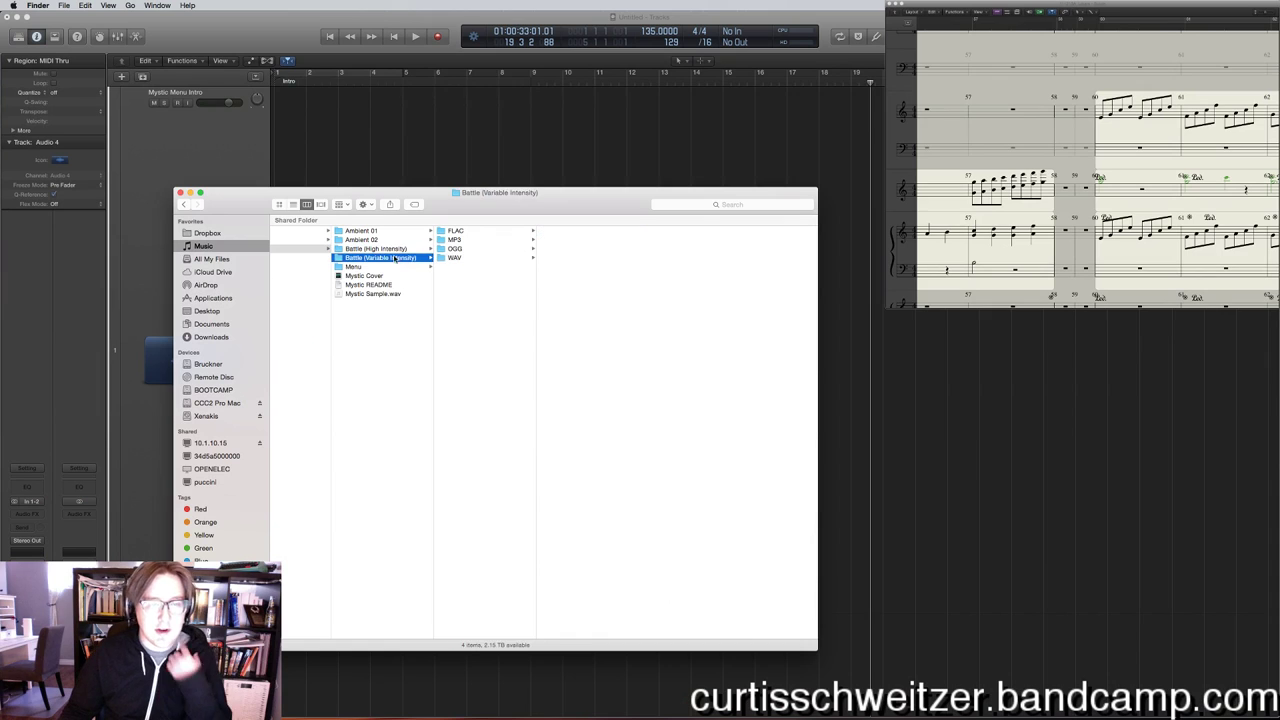
left_click(364, 240)
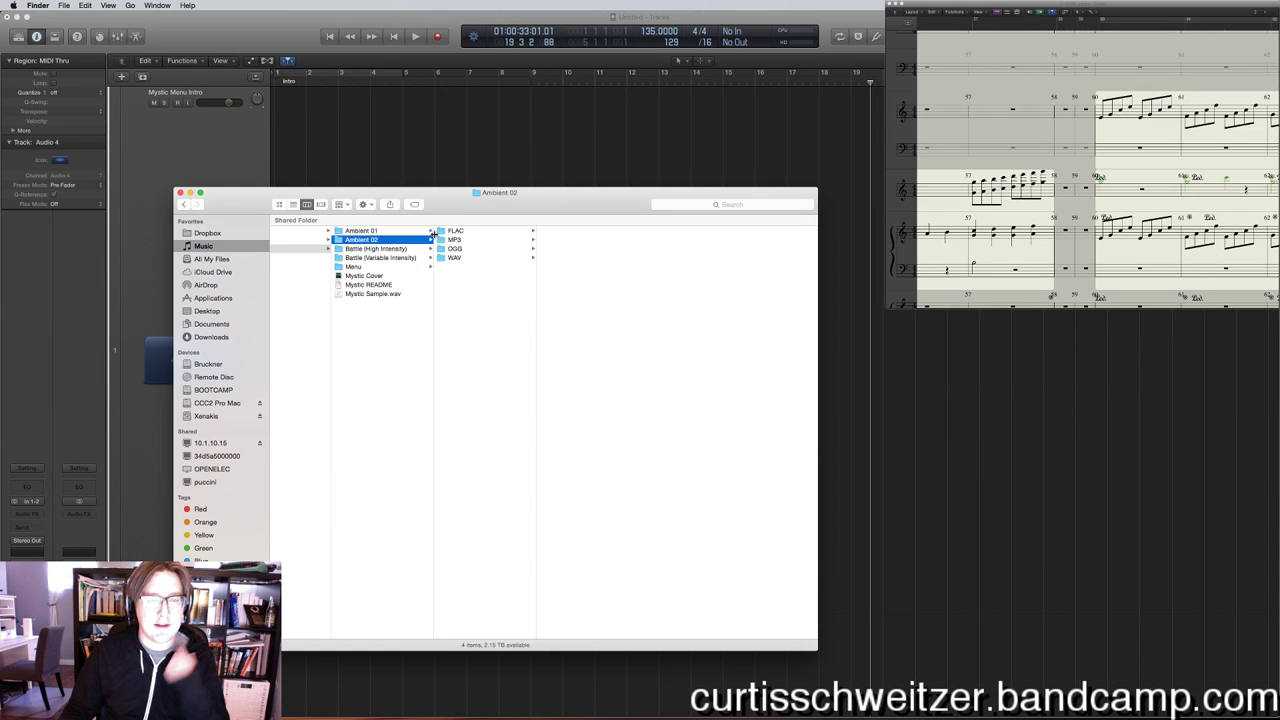
left_click(455, 258)
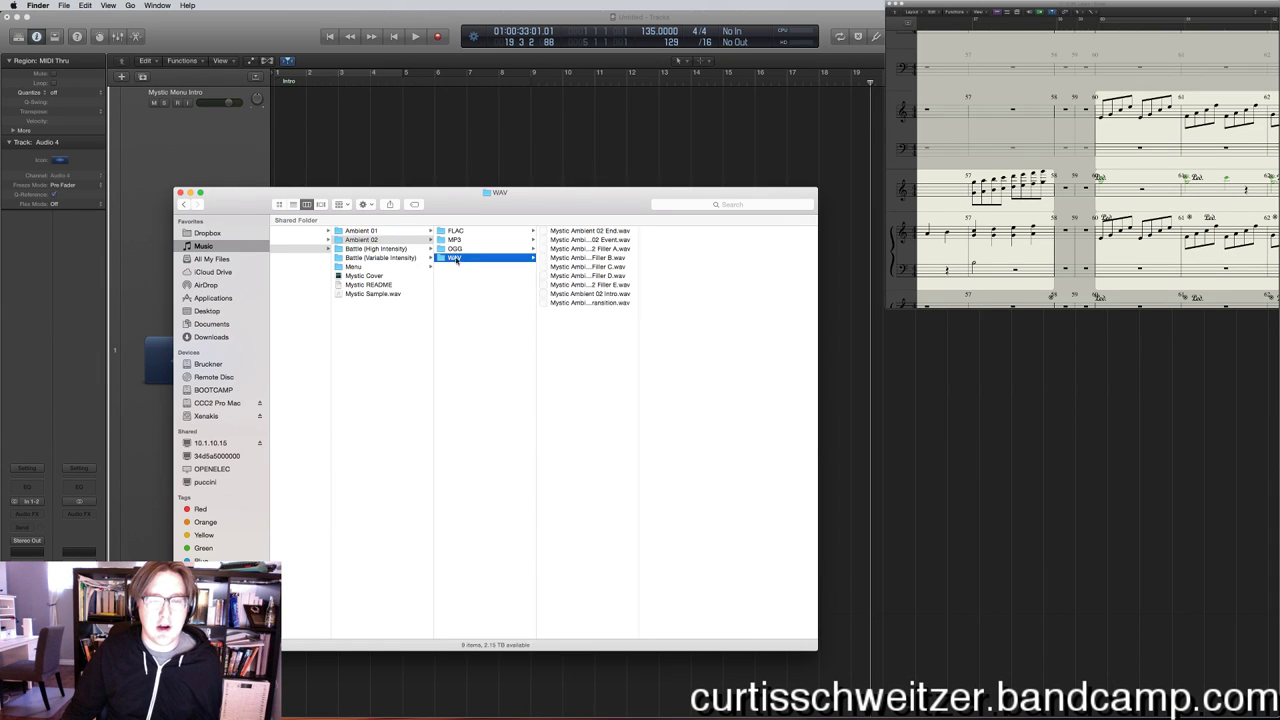
left_click(628, 258)
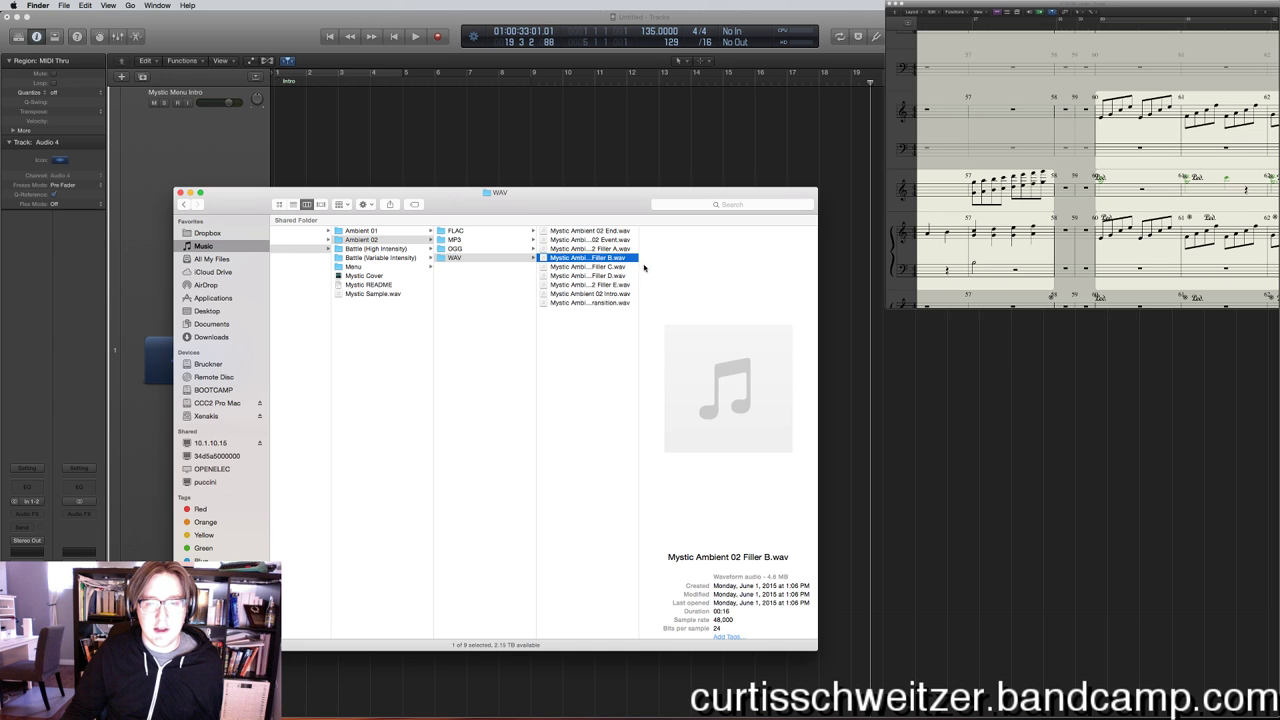
key("space")
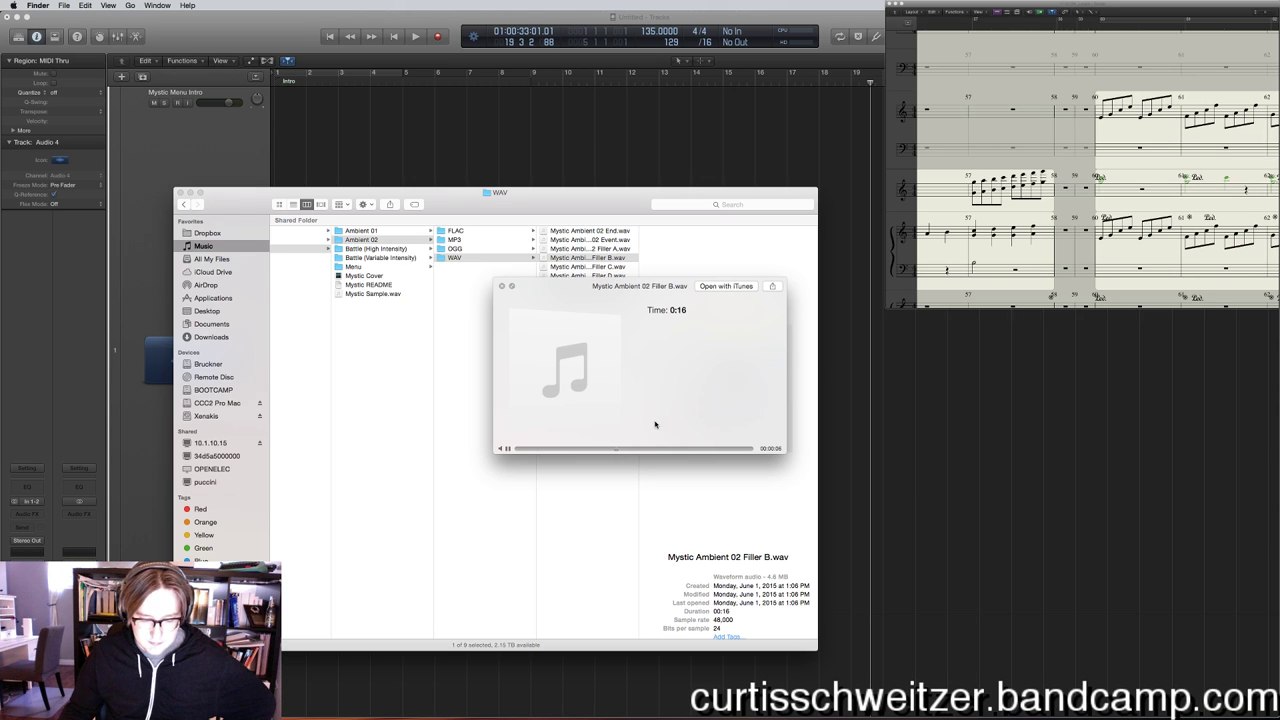
left_click(504, 287)
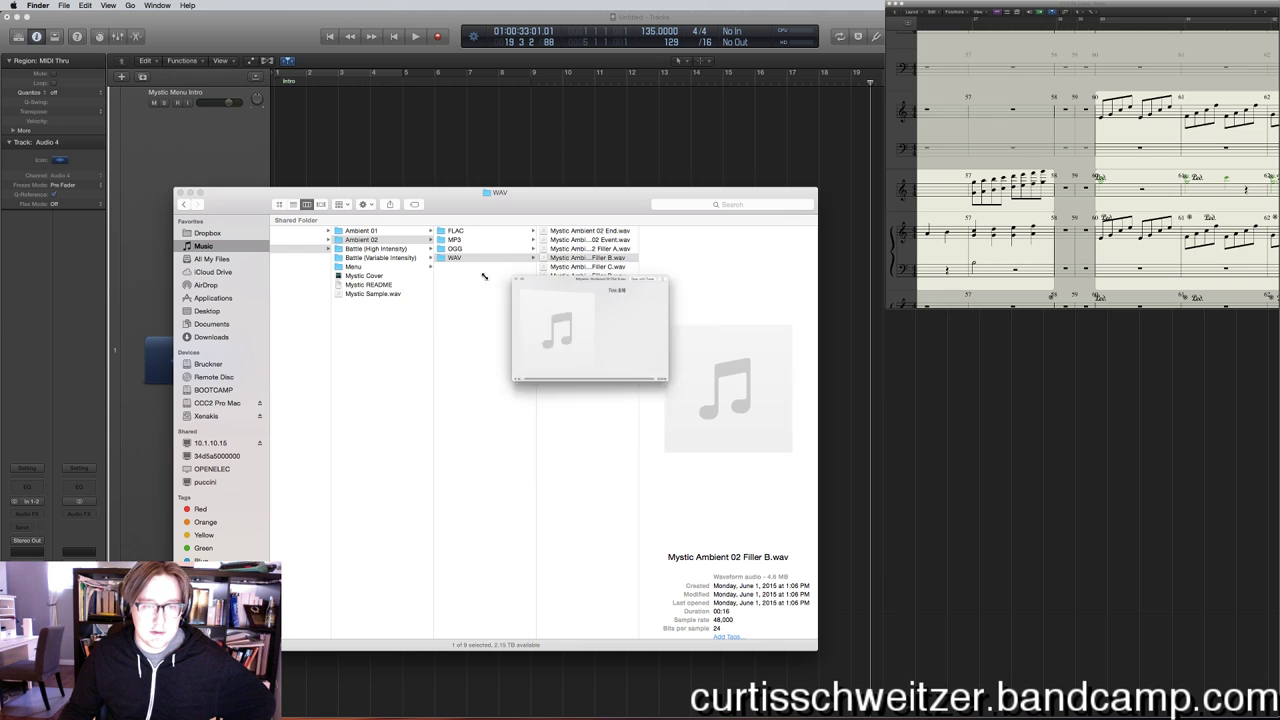
Close the Finder window, bring up the Mystic Music Pack page on the Unity Asset Store in Chrome and enlarge its window.
left_click(180, 193)
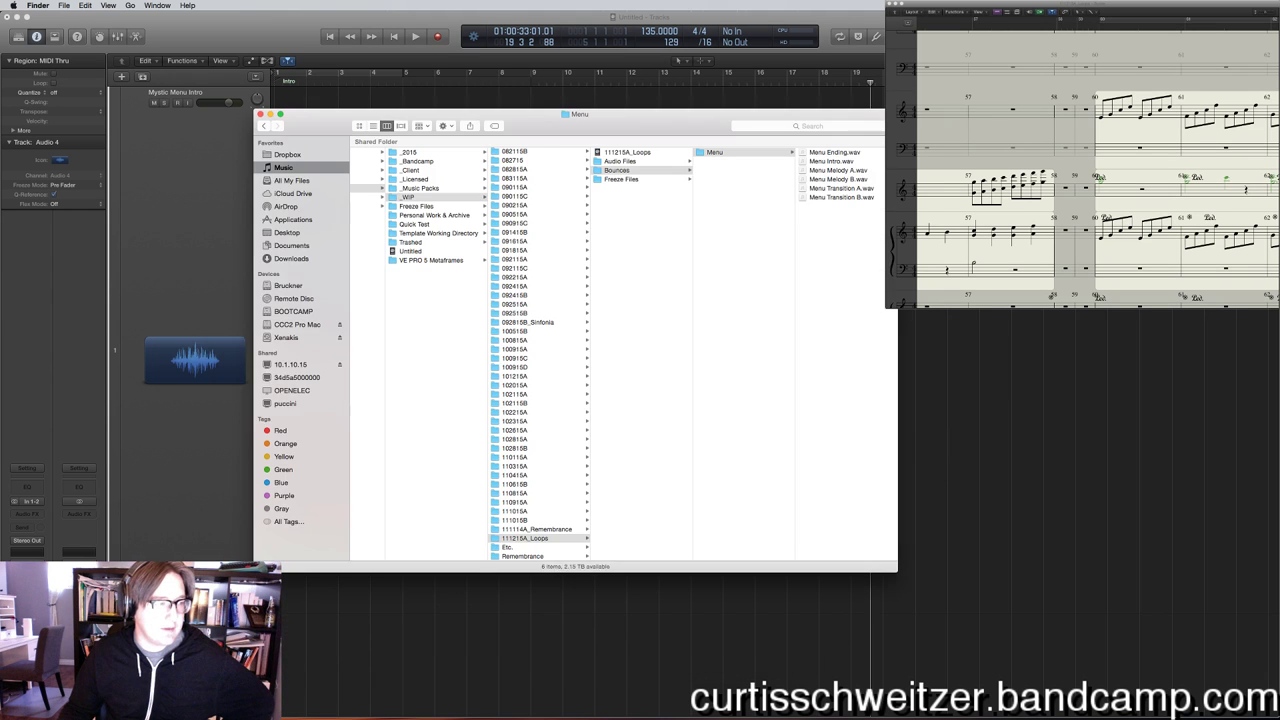
left_click_drag(0, 225, 559, 29)
left_click(259, 114)
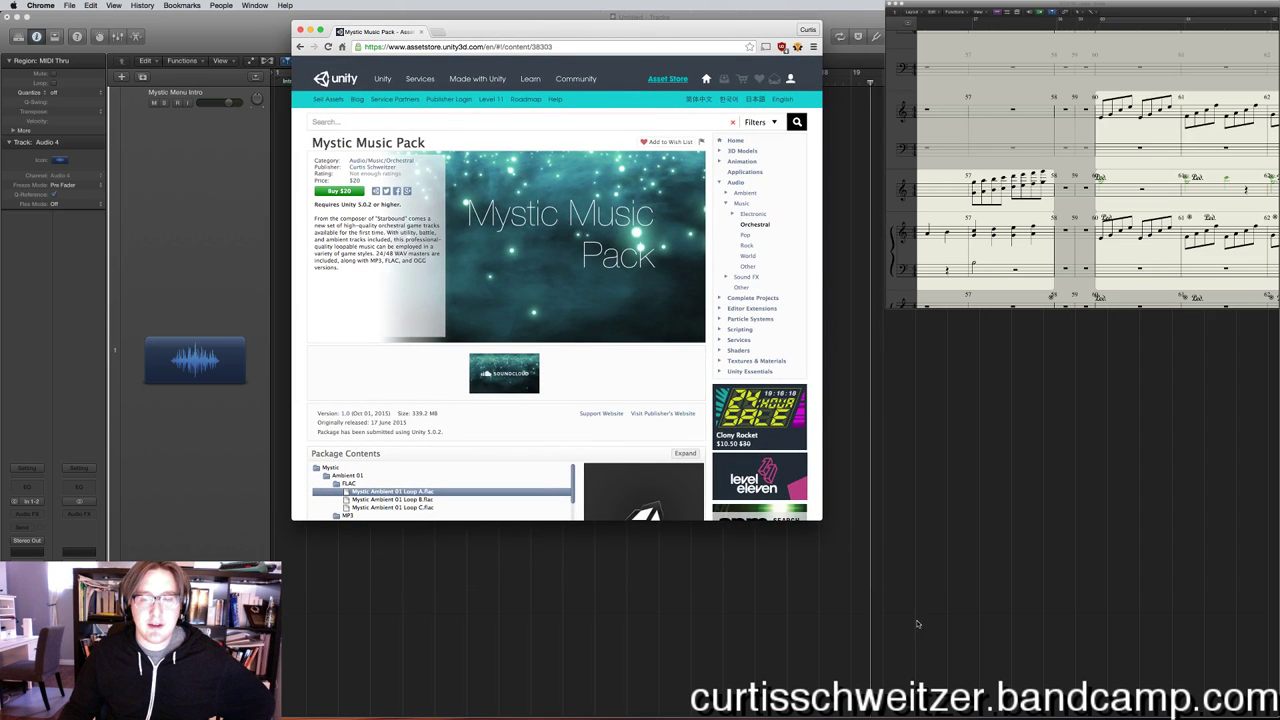
left_click_drag(818, 521, 1096, 651)
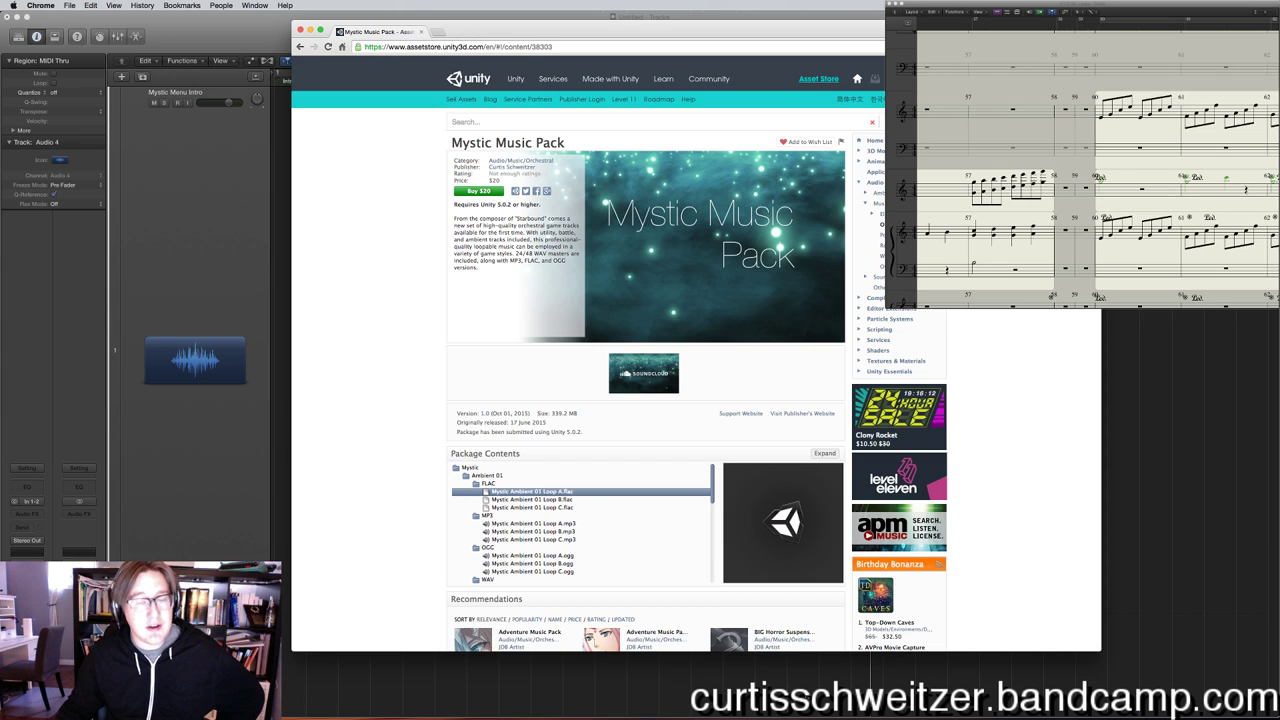
Look through the Package Contents list of the Mystic Music Pack and return to the top of the page.
scroll(590, 540, "down", 5)
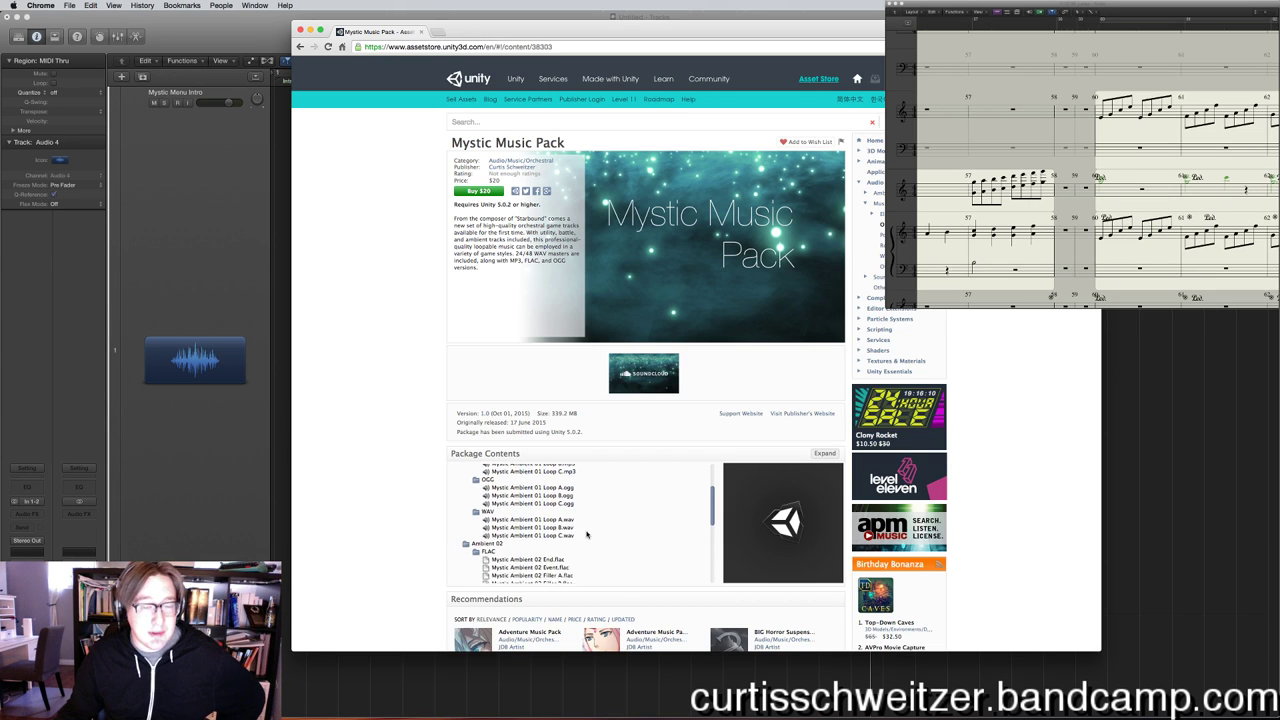
scroll(587, 536, "down", 4)
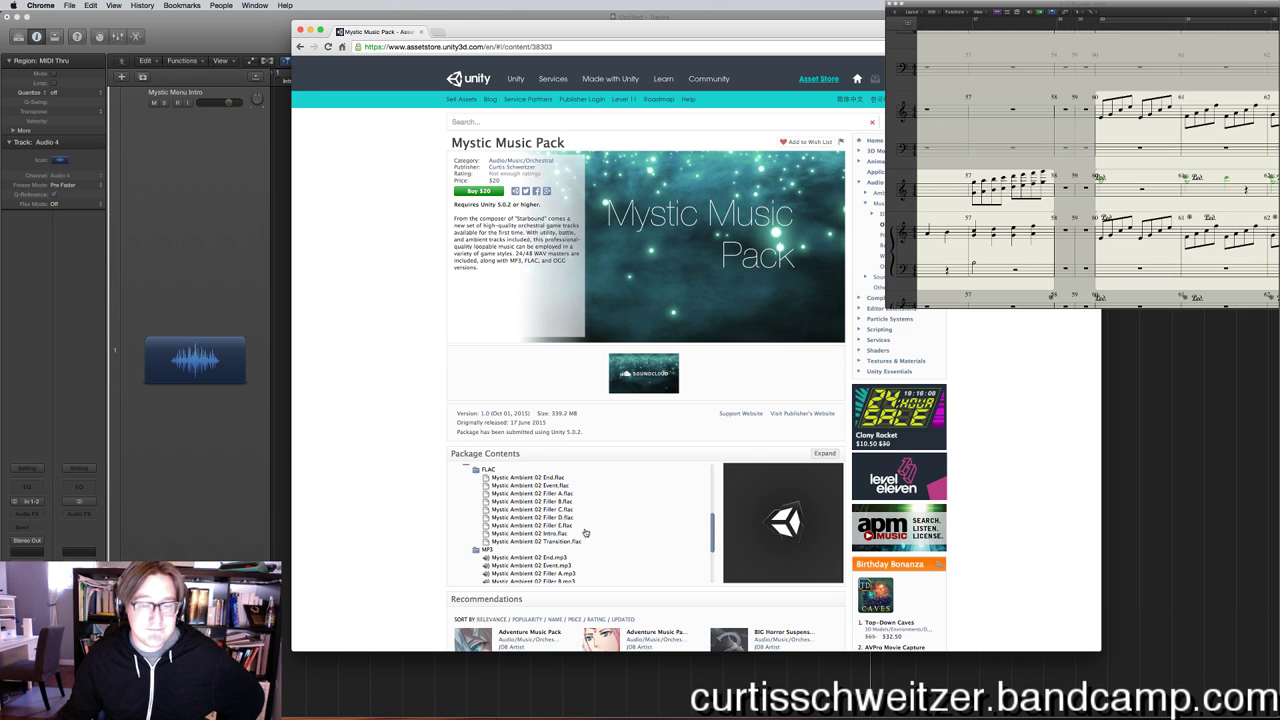
scroll(586, 533, "down", 5)
scroll(592, 532, "down", 5)
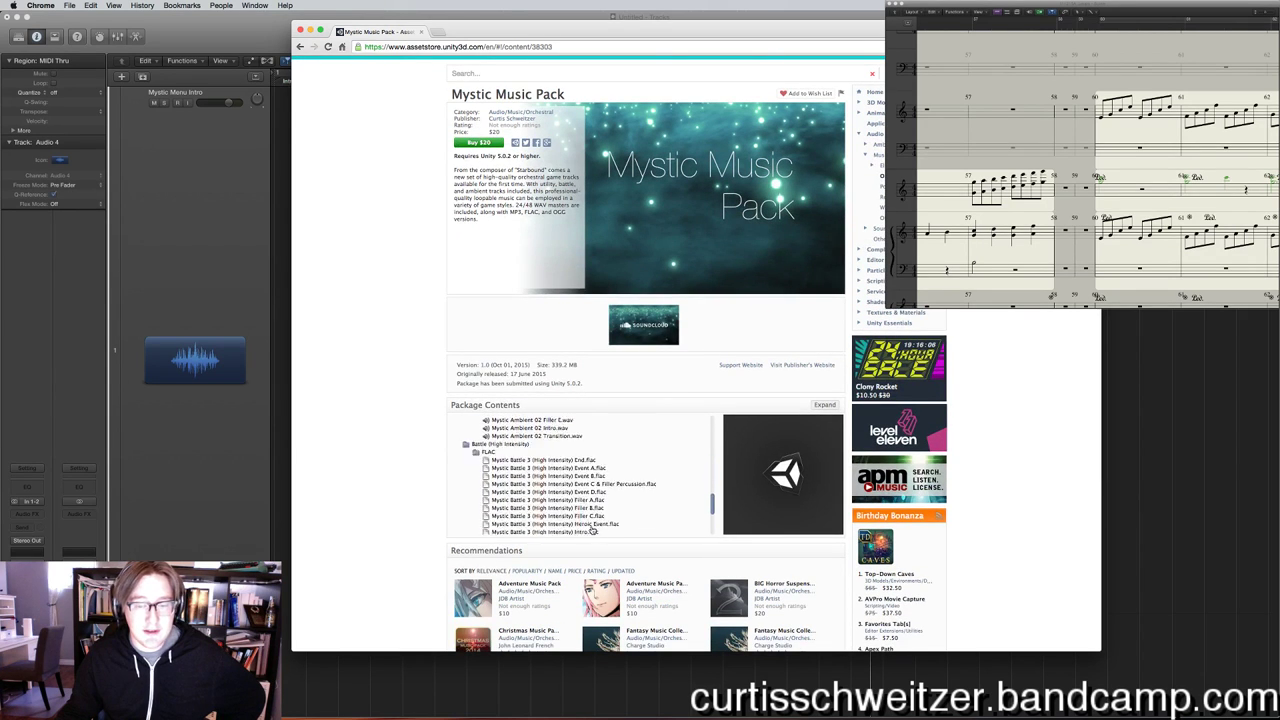
scroll(700, 500, "down", 3)
scroll(857, 438, "up", 5)
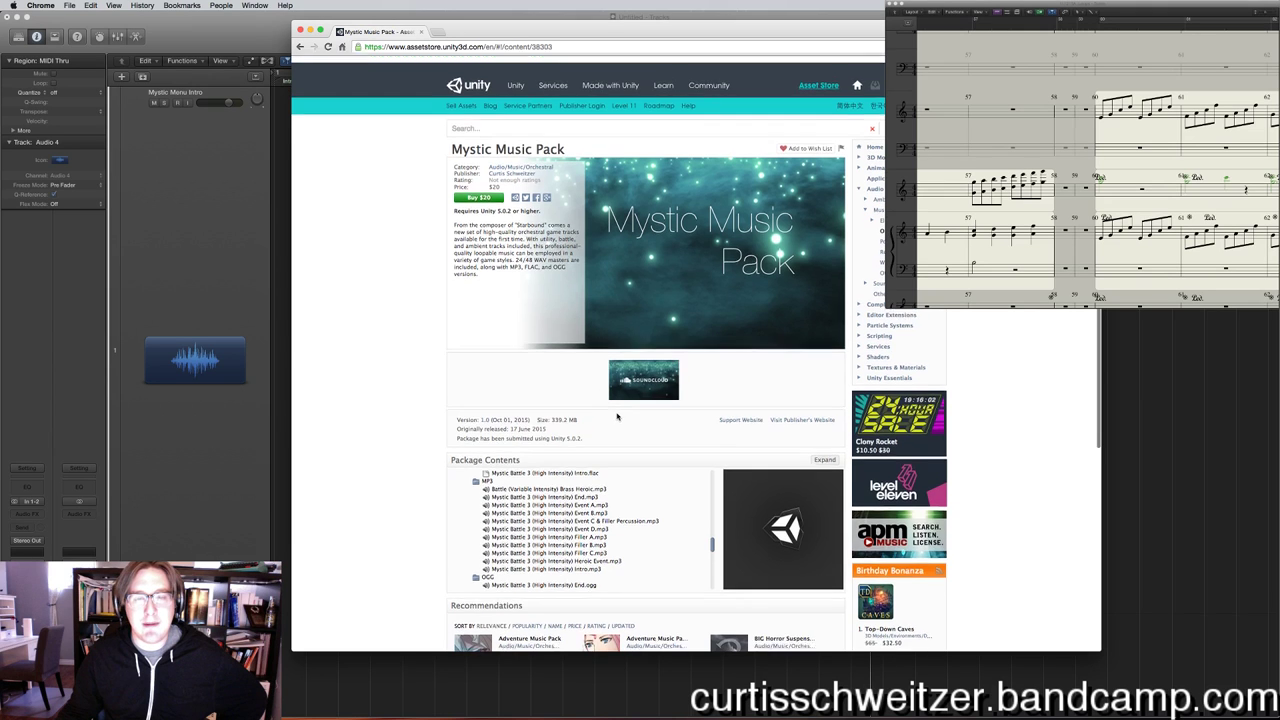
scroll(650, 530, "up", 10)
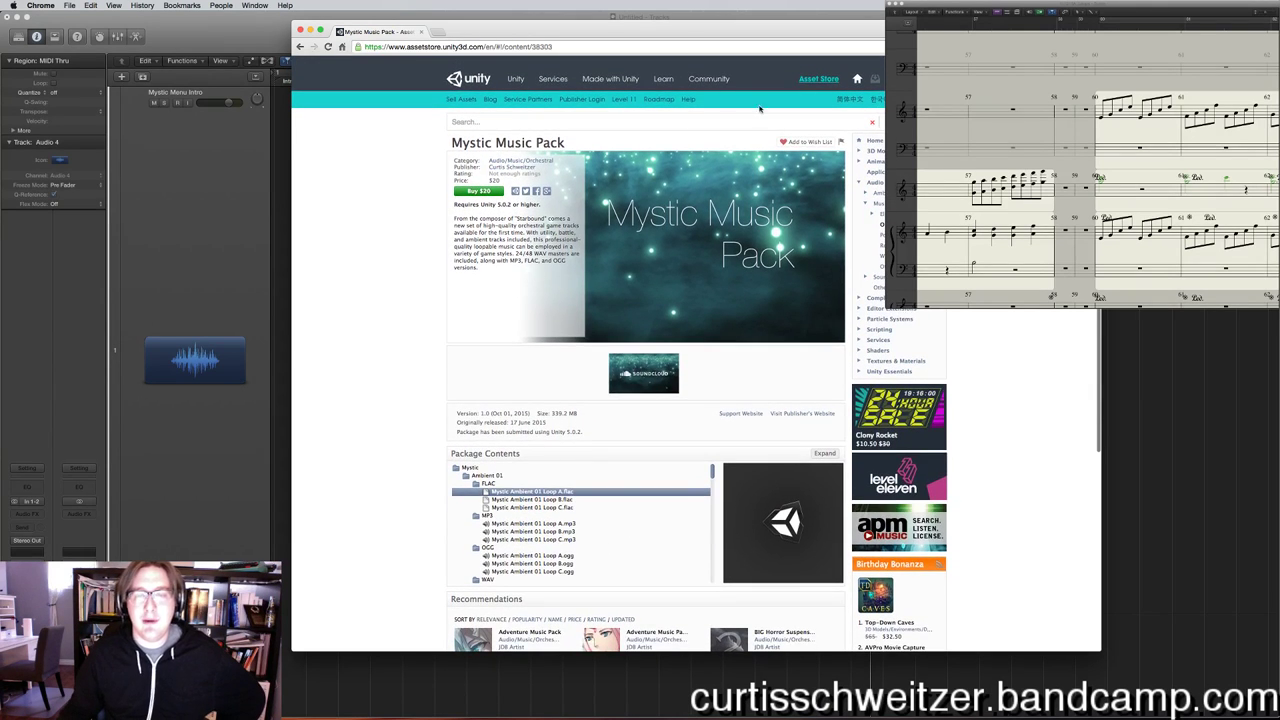
Close the Chrome window with the Mystic Music Pack page and switch back to the Logic Pro X project.
left_click(302, 32)
key("ctrl+Up")
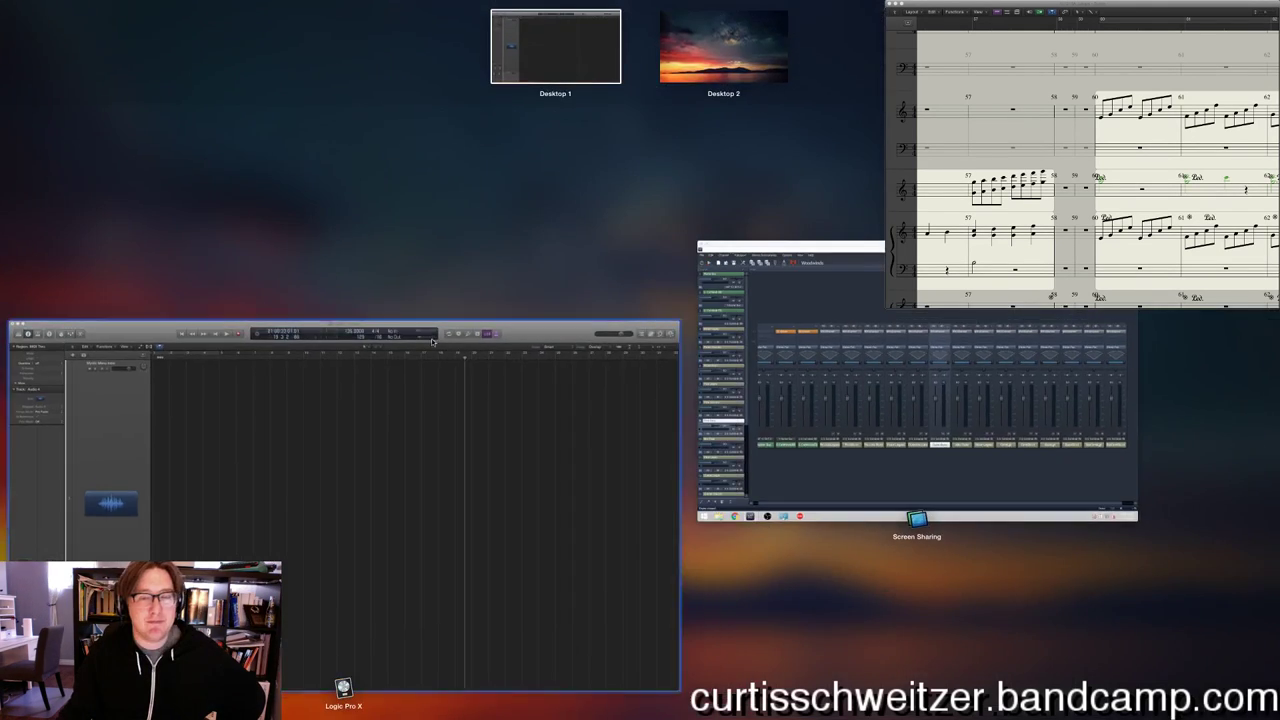
left_click(424, 400)
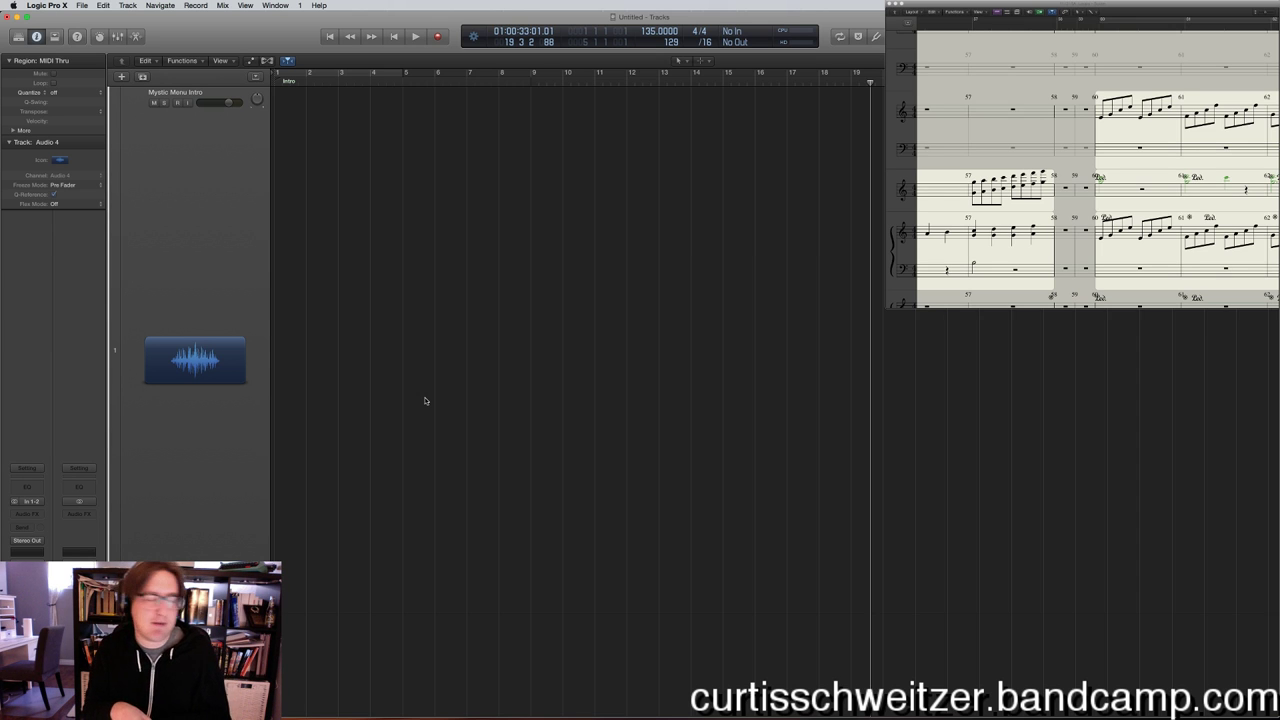
key("ctrl+Up")
key("ctrl+Up")
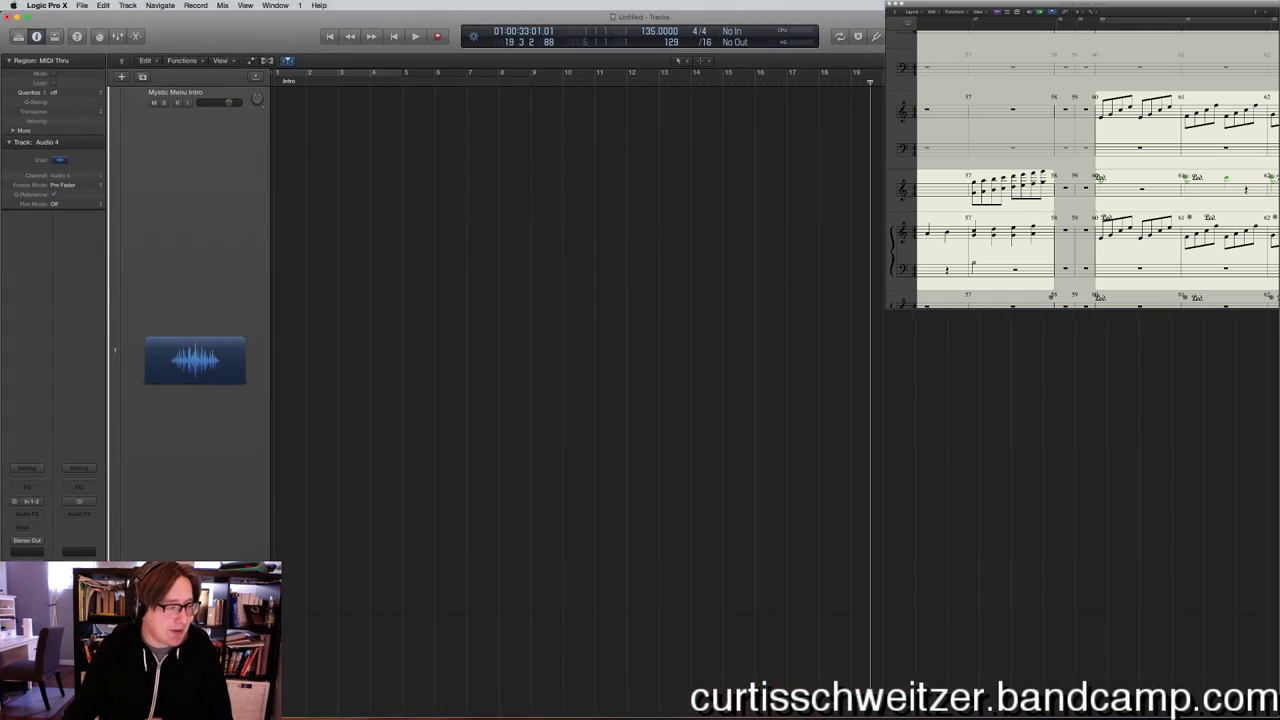